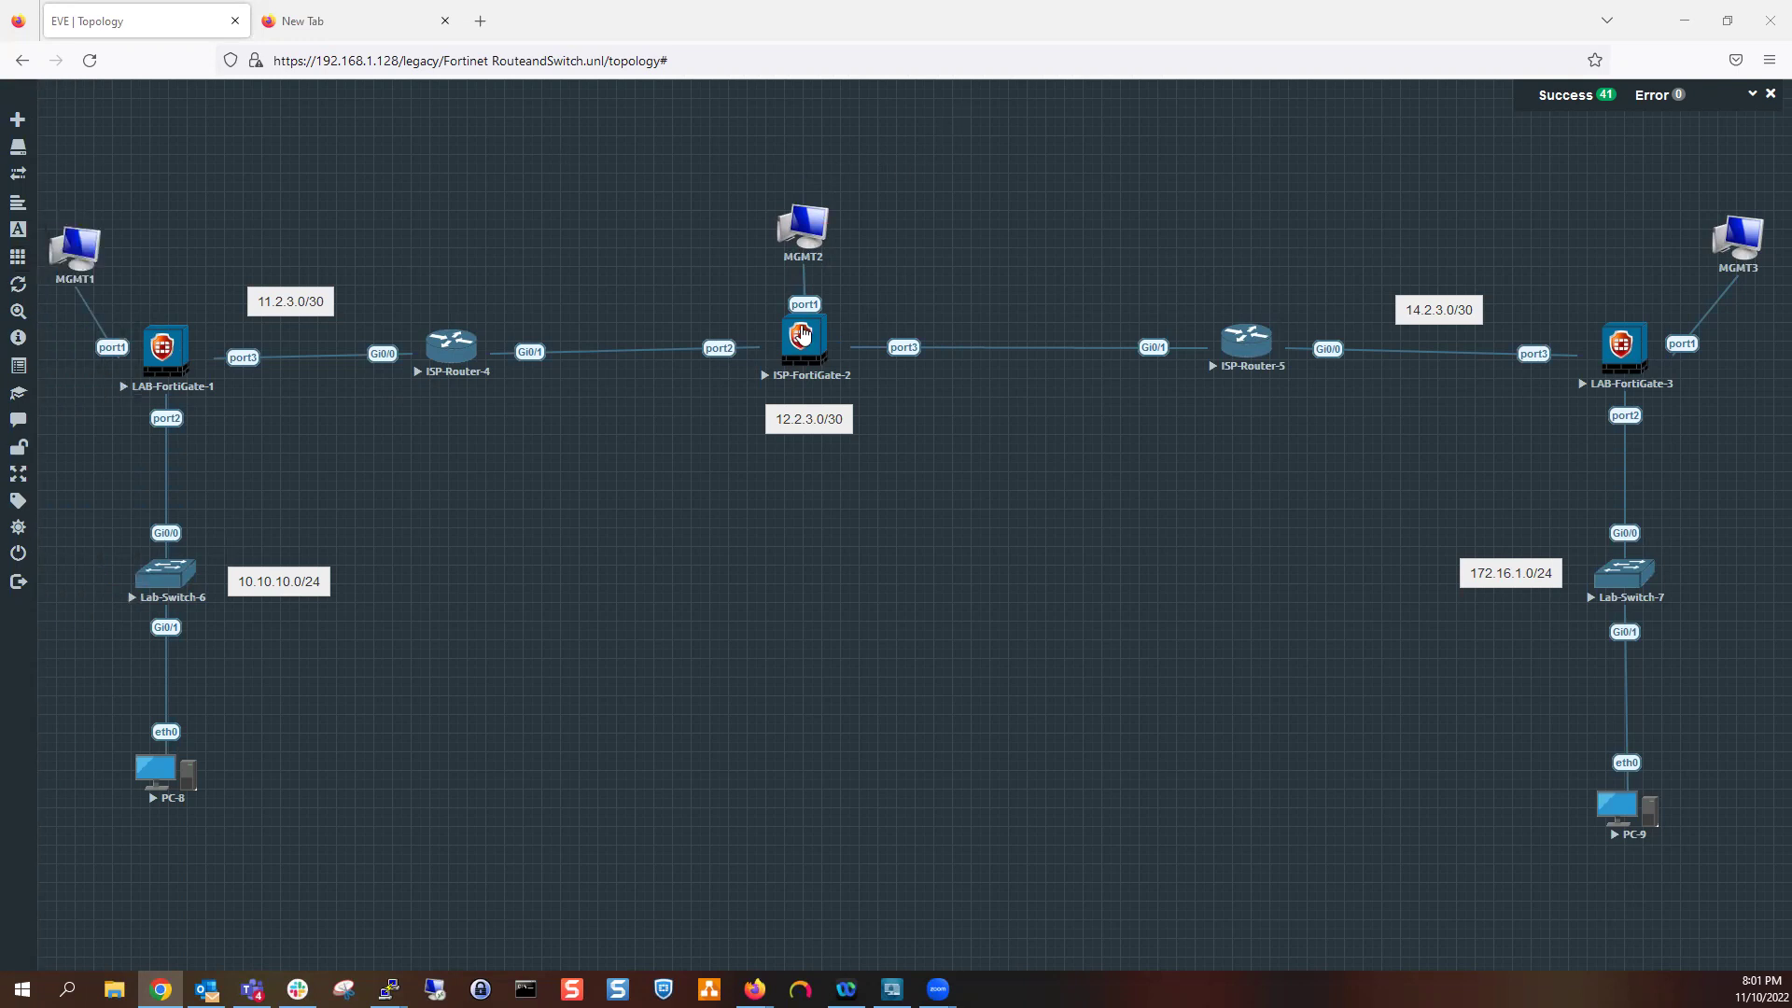
Circle port3, Gi0/0, Gi0/1 and the 11.2.3.0/30 label, and trace a line across ISP-Router-4
{"action": "mouse_move", "coordinate": [802, 334]}
{"action": "mouse_move", "coordinate": [241, 334]}
{"action": "left_mouse_down"}
{"action": "mouse_move", "coordinate": [213, 375]}
{"action": "mouse_move", "coordinate": [250, 320]}
{"action": "left_mouse_up"}
{"action": "mouse_move", "coordinate": [390, 329]}
{"action": "left_mouse_down"}
{"action": "mouse_move", "coordinate": [370, 321]}
{"action": "mouse_move", "coordinate": [362, 379]}
{"action": "mouse_move", "coordinate": [379, 332]}
{"action": "left_mouse_up"}
{"action": "mouse_move", "coordinate": [532, 327]}
{"action": "left_mouse_down"}
{"action": "mouse_move", "coordinate": [516, 367]}
{"action": "mouse_move", "coordinate": [530, 298]}
{"action": "left_mouse_up"}
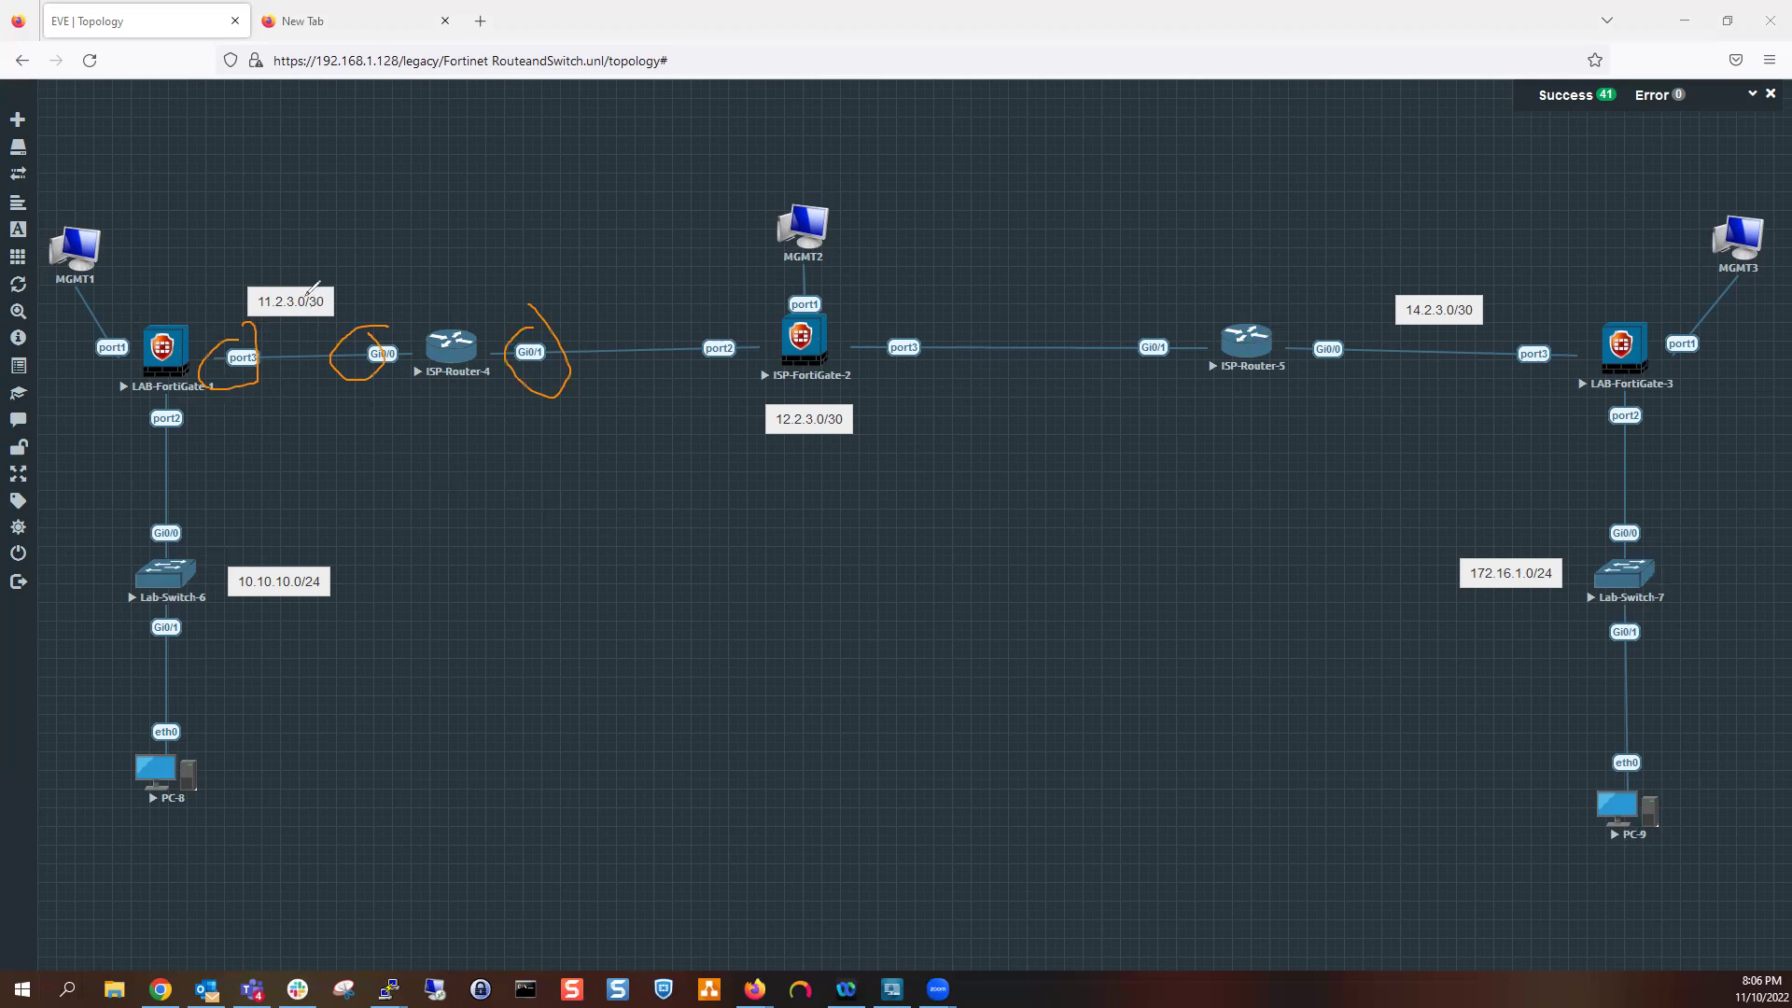
{"action": "mouse_move", "coordinate": [241, 280]}
{"action": "left_mouse_down"}
{"action": "mouse_move", "coordinate": [339, 252]}
{"action": "mouse_move", "coordinate": [272, 252]}
{"action": "left_mouse_up"}
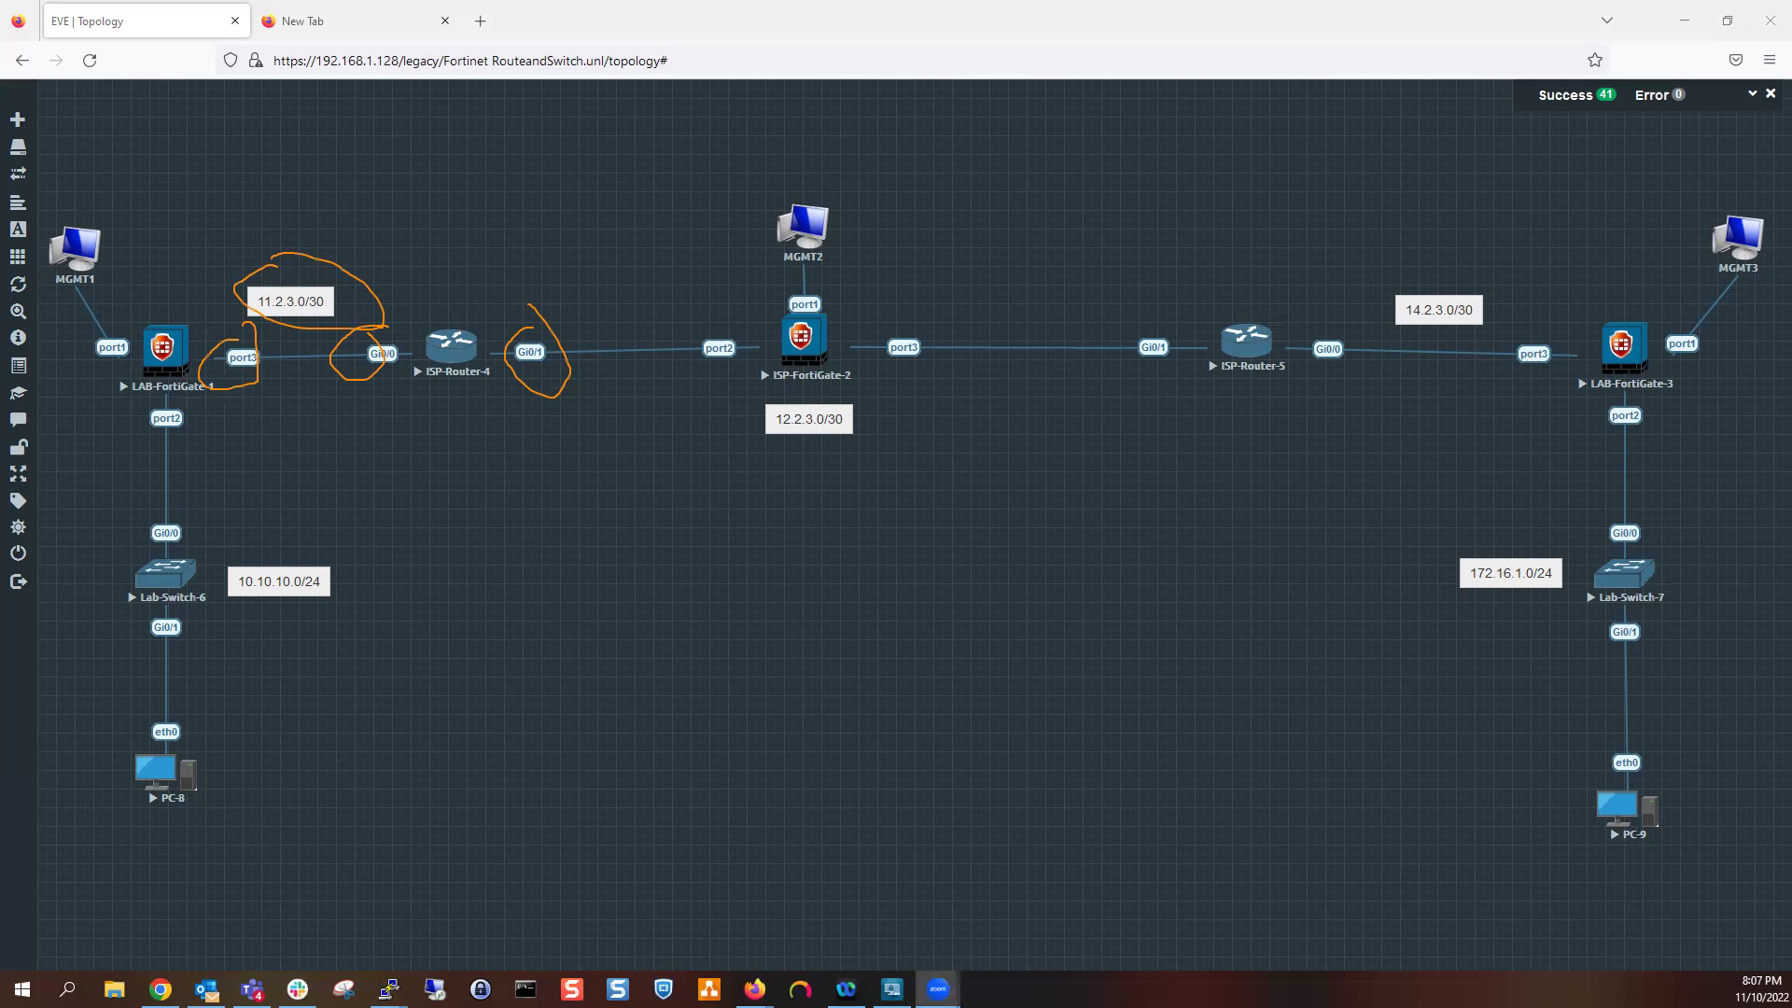
{"action": "mouse_move", "coordinate": [392, 340]}
{"action": "left_mouse_down"}
{"action": "mouse_move", "coordinate": [457, 314]}
{"action": "mouse_move", "coordinate": [501, 329]}
{"action": "left_mouse_up"}
Erase the earlier marks around 11.2.3.0/30, port3, Gi0/0, Gi0/1 and ISP-Router-4
{"action": "left_click", "coordinate": [347, 265]}
{"action": "left_click", "coordinate": [254, 348]}
{"action": "left_click", "coordinate": [382, 331]}
{"action": "left_click", "coordinate": [405, 324]}
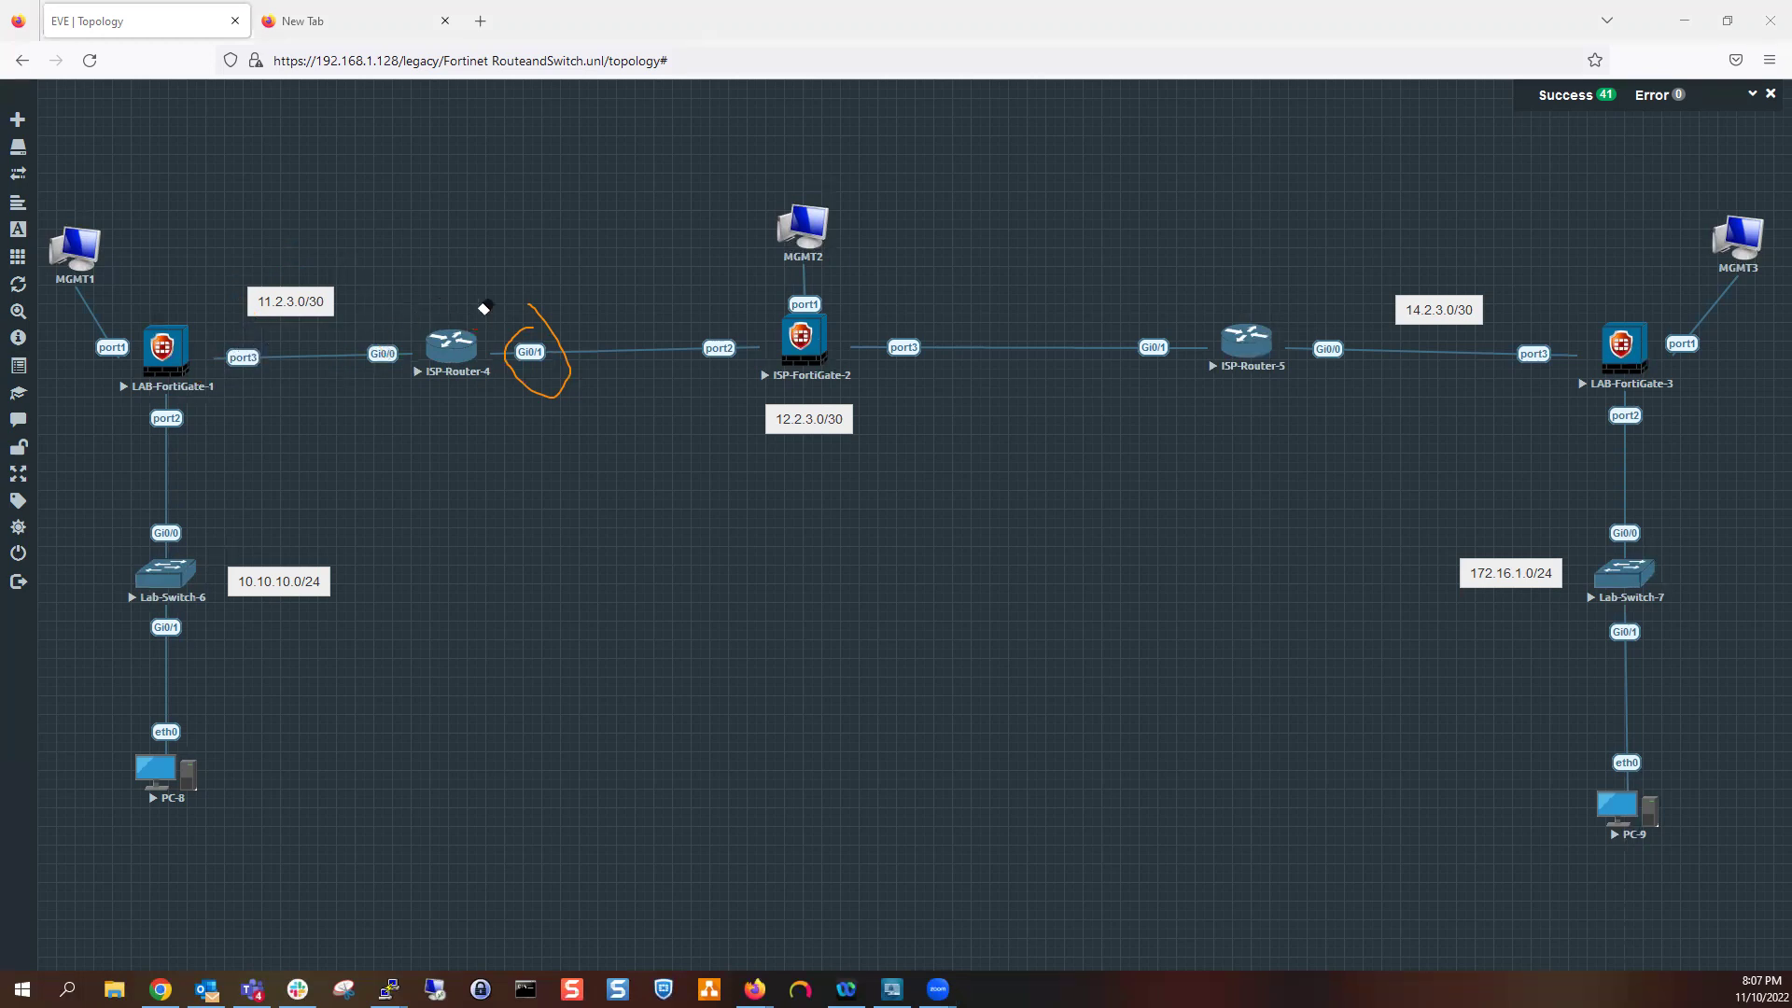
{"action": "left_click", "coordinate": [543, 318]}
Circle the 12.2.3.0/30 label and launch PC-8's telnet console
{"action": "mouse_move", "coordinate": [764, 382]}
{"action": "left_mouse_down"}
{"action": "mouse_move", "coordinate": [744, 408]}
{"action": "mouse_move", "coordinate": [765, 458]}
{"action": "mouse_move", "coordinate": [868, 401]}
{"action": "mouse_move", "coordinate": [767, 383]}
{"action": "left_mouse_up"}
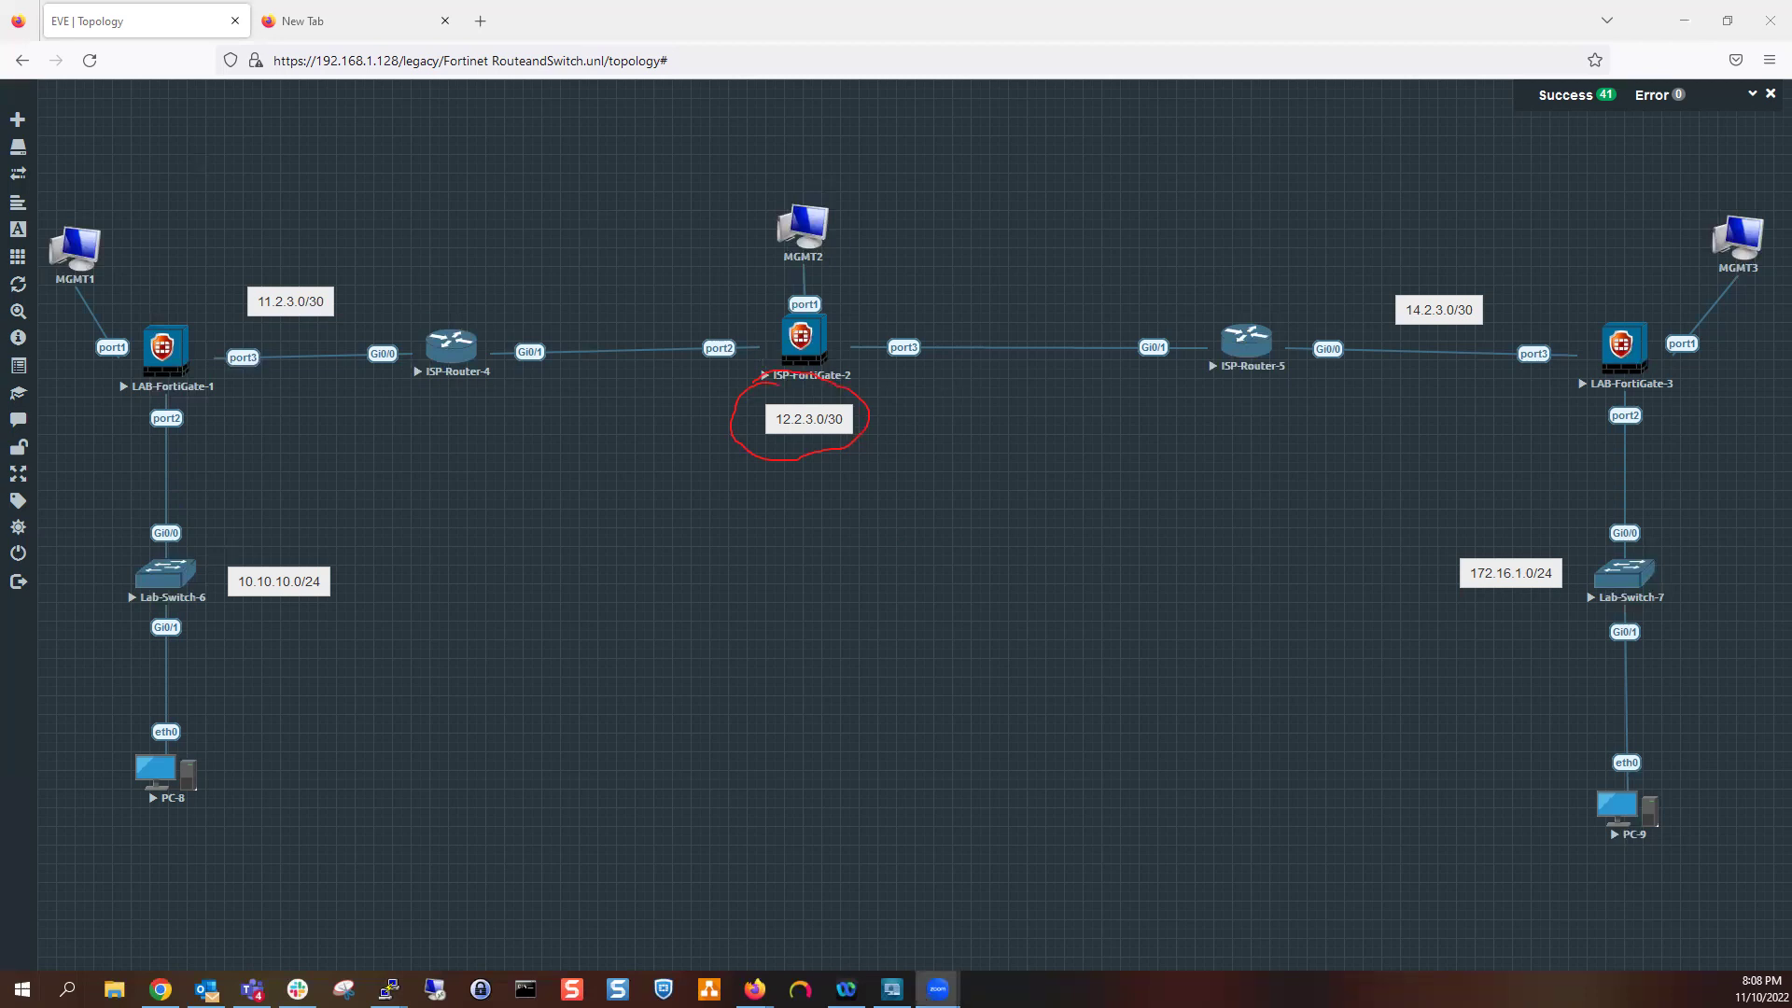
{"action": "left_click", "coordinate": [779, 396]}
{"action": "left_click", "coordinate": [156, 771]}
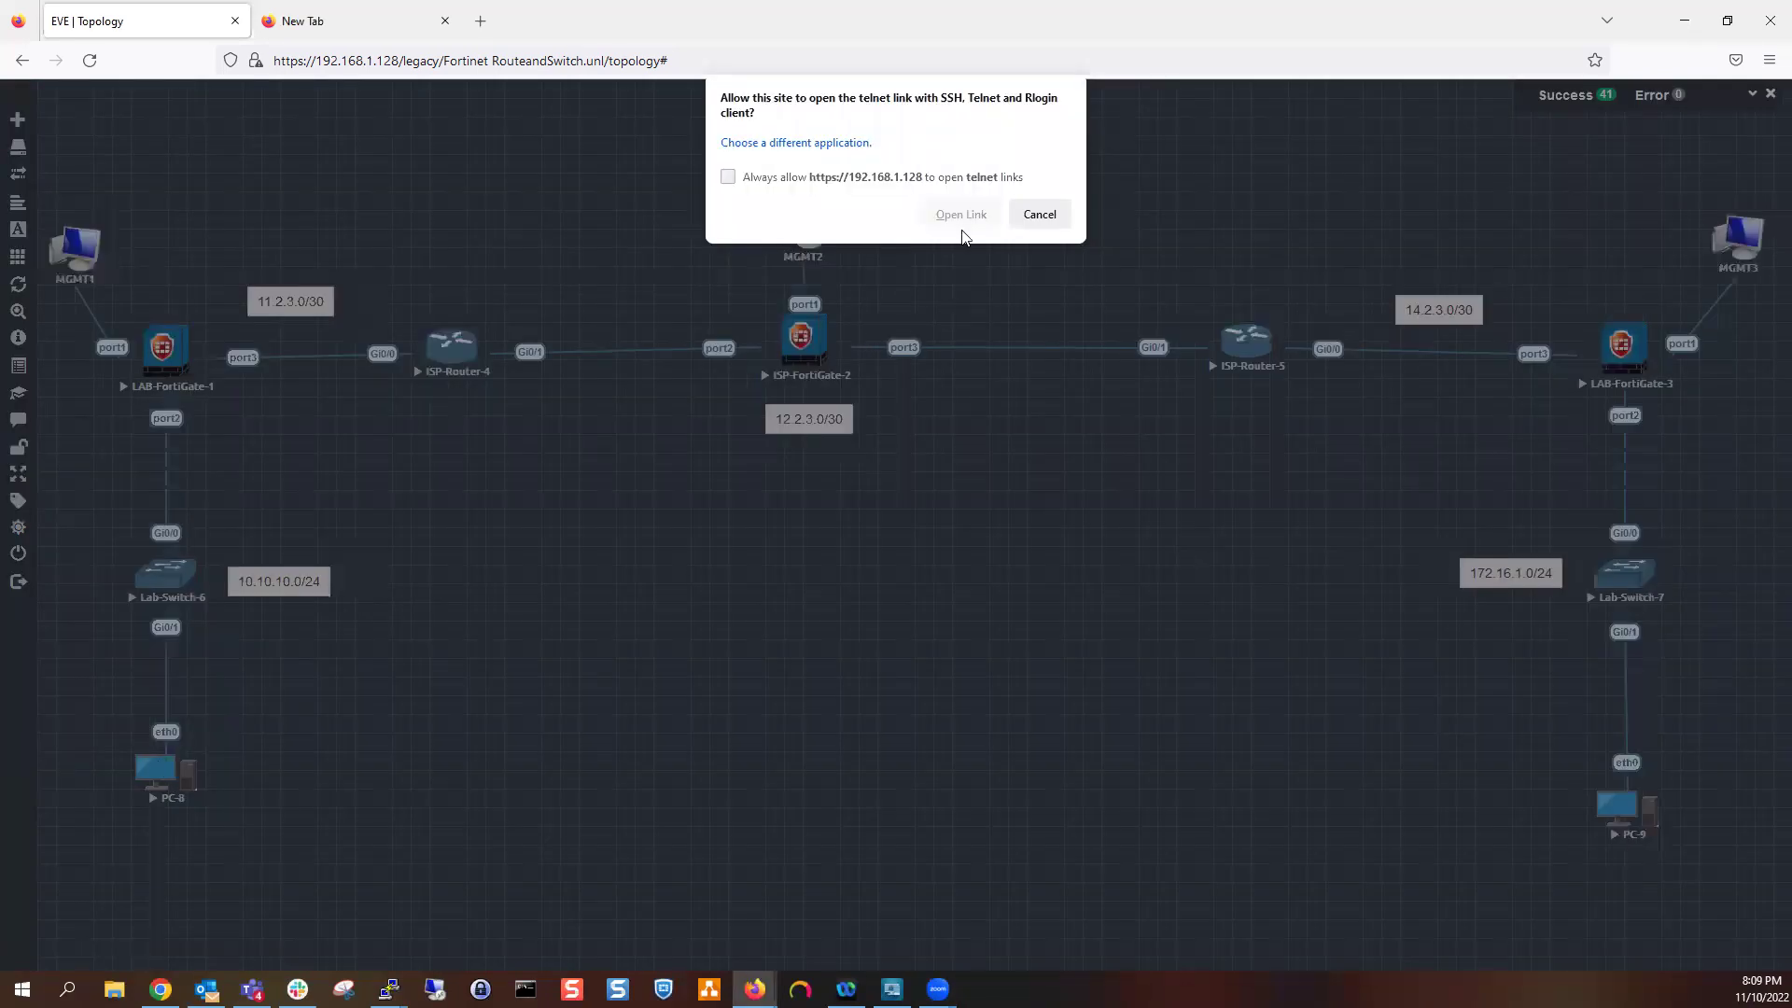
Allow the telnet link to open and resize and position the PC-8 console window
{"action": "left_click", "coordinate": [961, 228]}
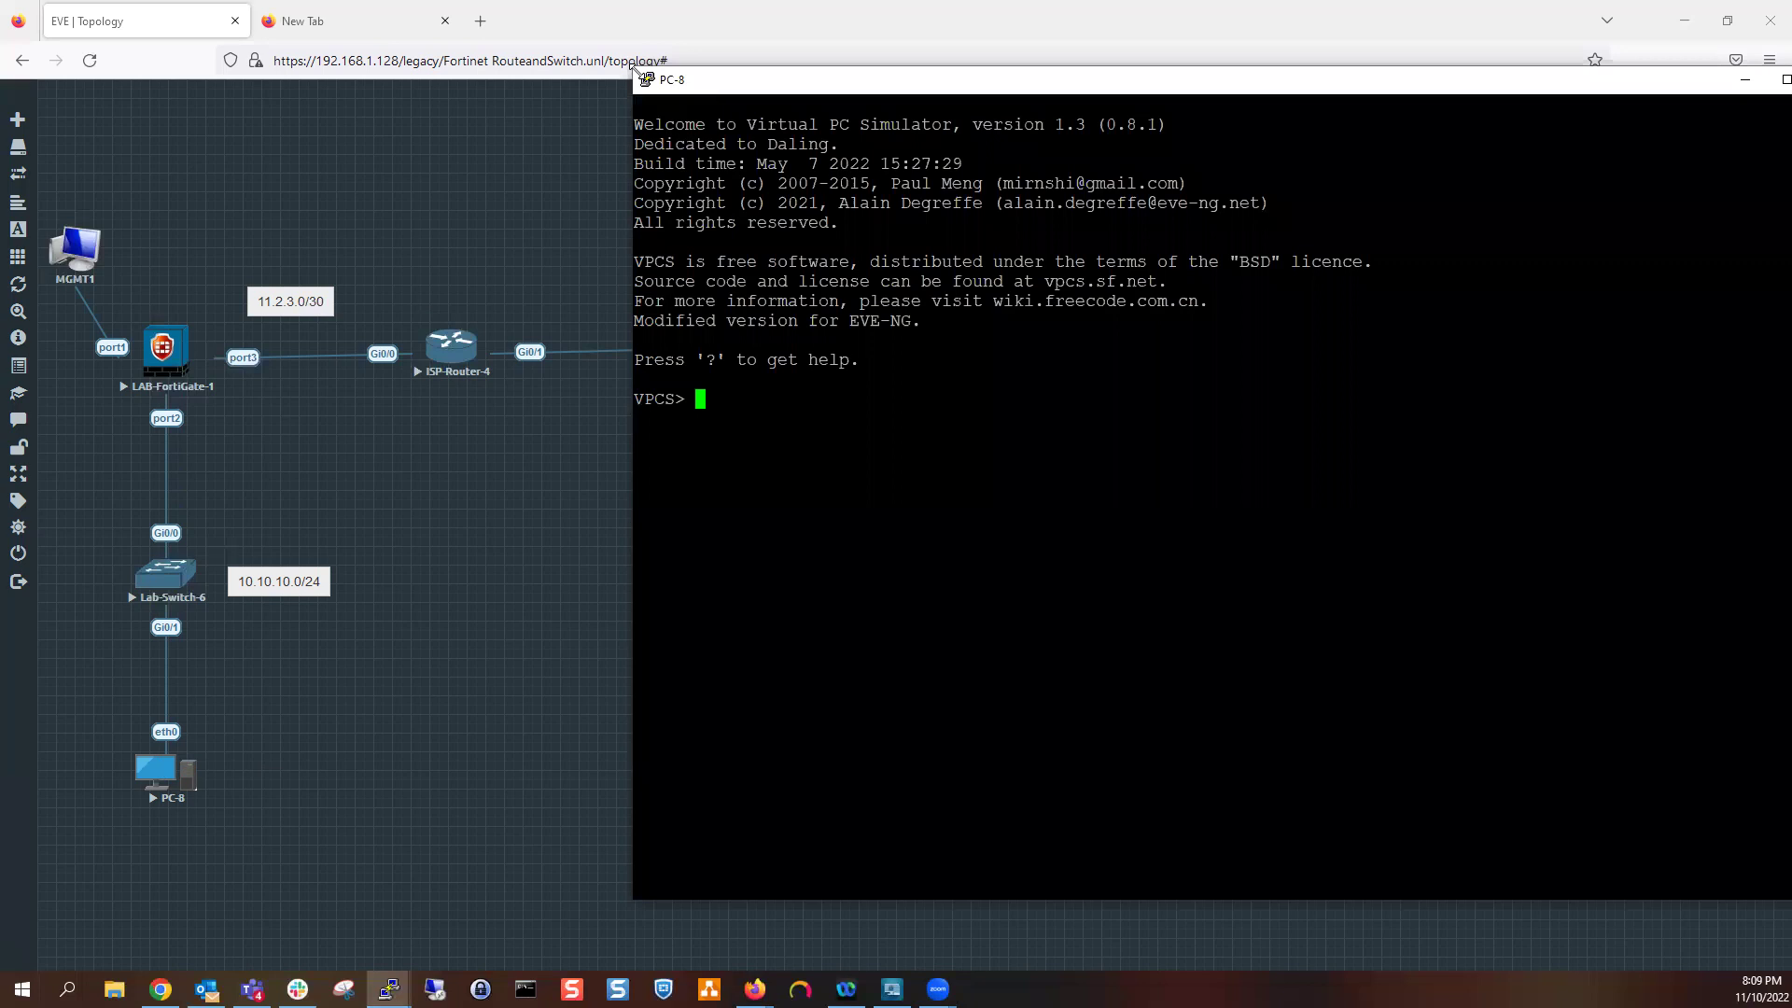
{"action": "left_click_drag", "start_coordinate": [634, 68], "coordinate": [1086, 245]}
{"action": "left_click_drag", "start_coordinate": [1199, 265], "coordinate": [1059, 177]}
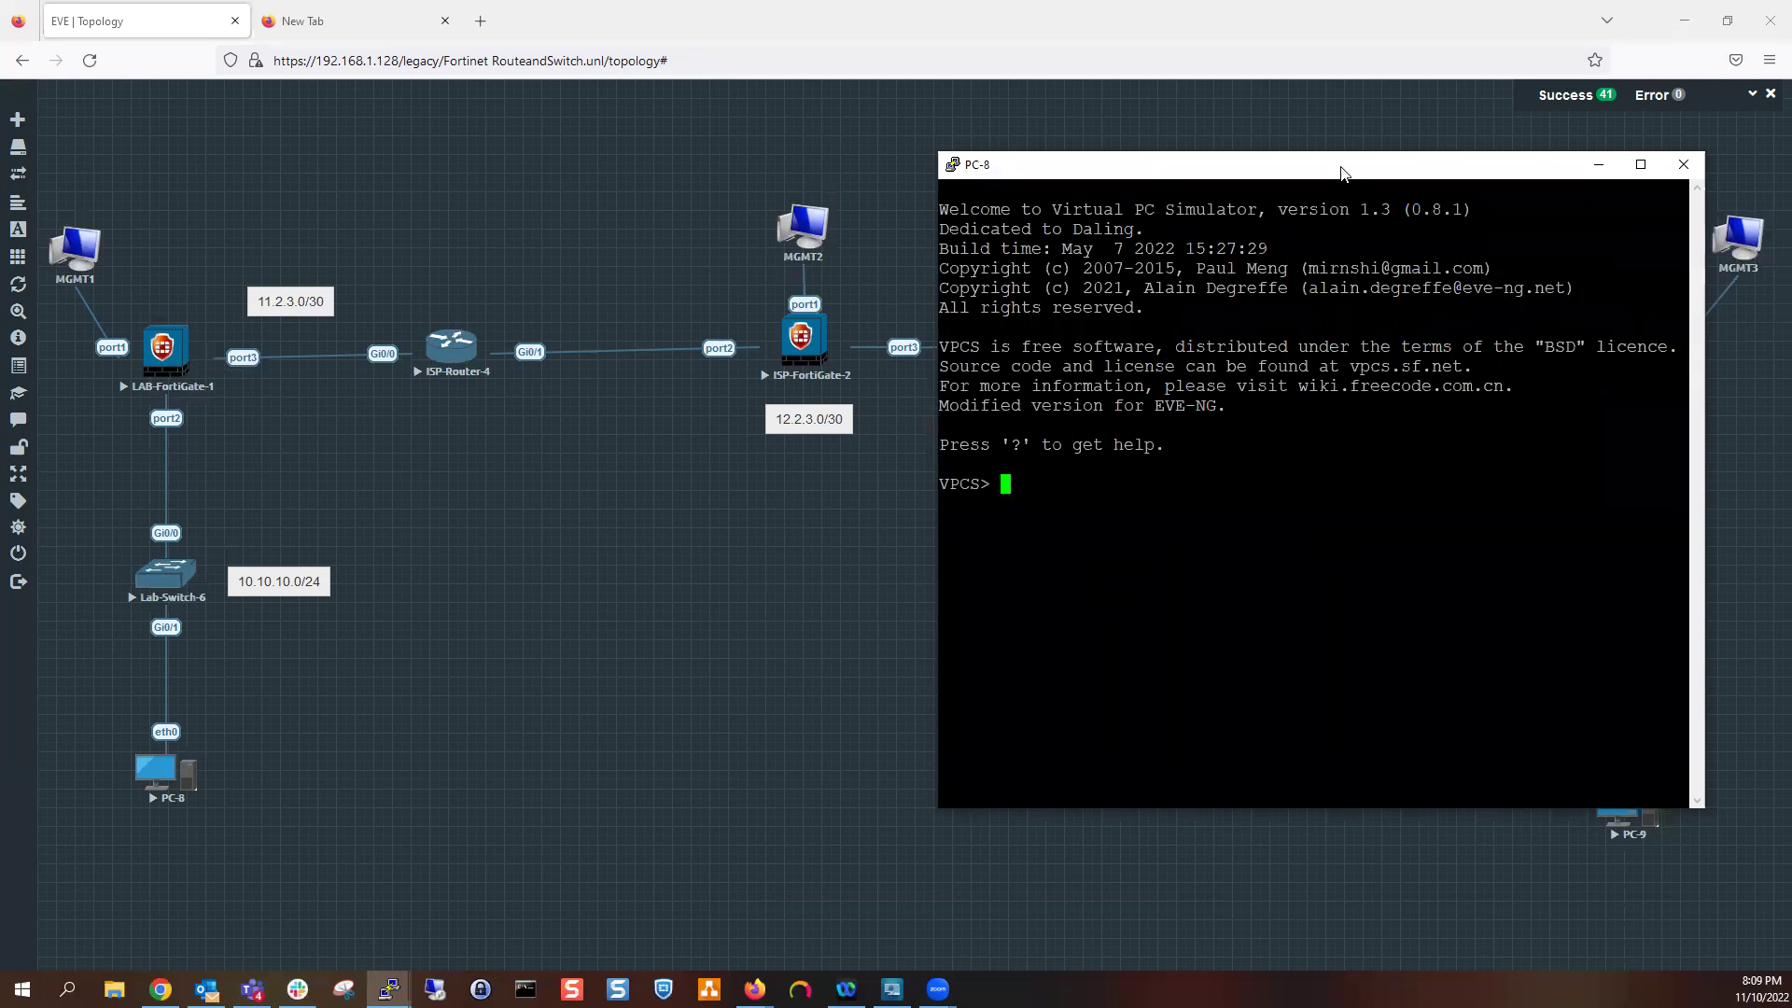
{"action": "left_click_drag", "start_coordinate": [1319, 171], "coordinate": [1332, 171]}
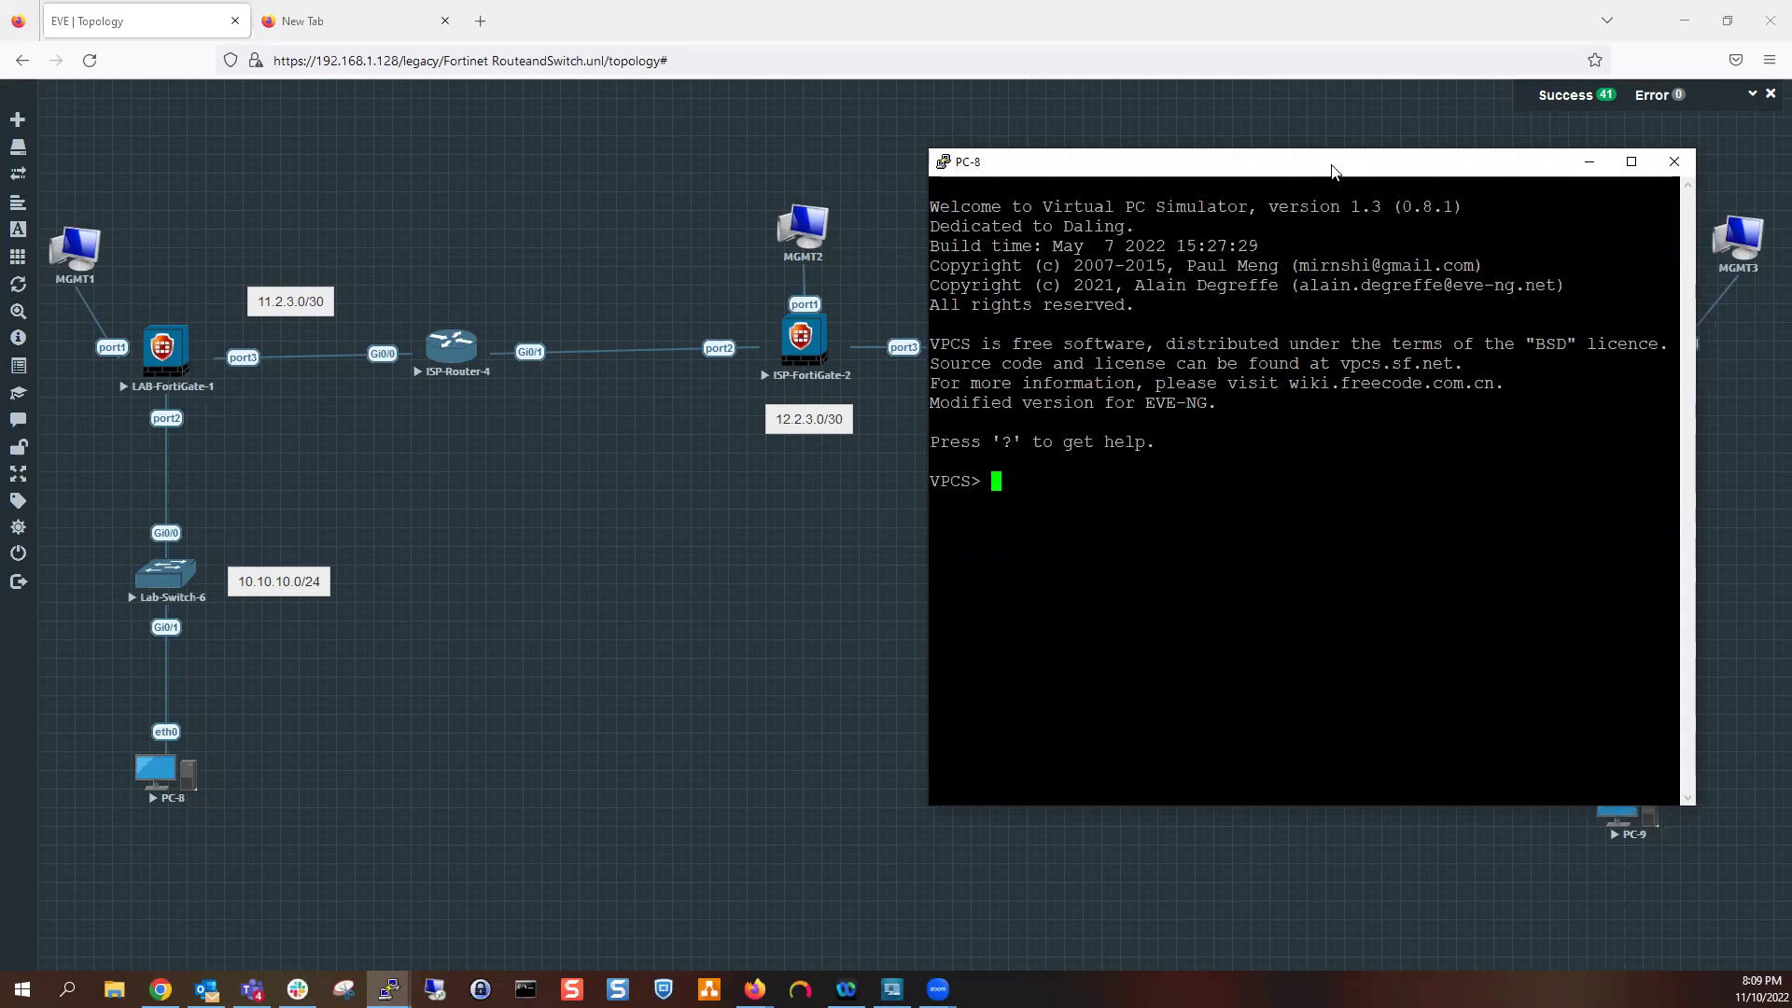
Run dhcp on PC-8 to get 10.10.10.100/24 with gateway 10.10.10.254, and circle its LAN segment
{"action": "type", "text": "dhcp"}
{"action": "key", "text": "Return"}
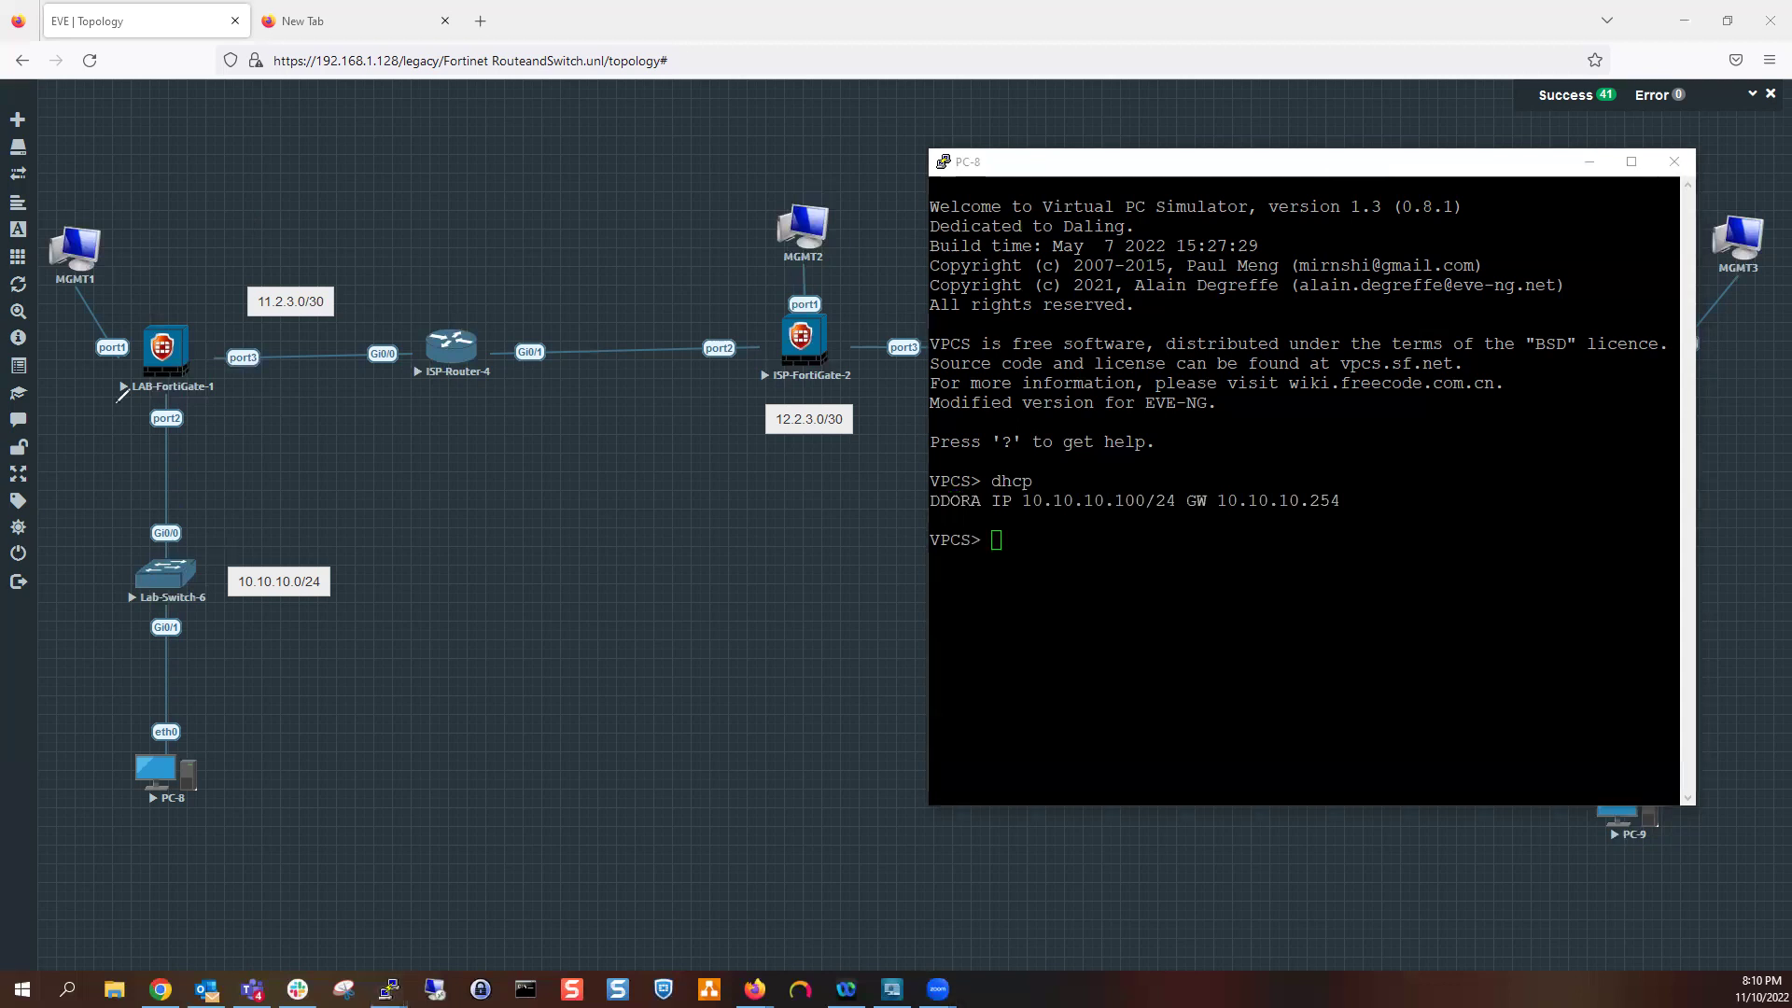
{"action": "mouse_move", "coordinate": [142, 371]}
{"action": "left_mouse_down"}
{"action": "mouse_move", "coordinate": [76, 520]}
{"action": "mouse_move", "coordinate": [123, 829]}
{"action": "mouse_move", "coordinate": [412, 675]}
{"action": "mouse_move", "coordinate": [263, 370]}
{"action": "mouse_move", "coordinate": [154, 352]}
{"action": "left_mouse_up"}
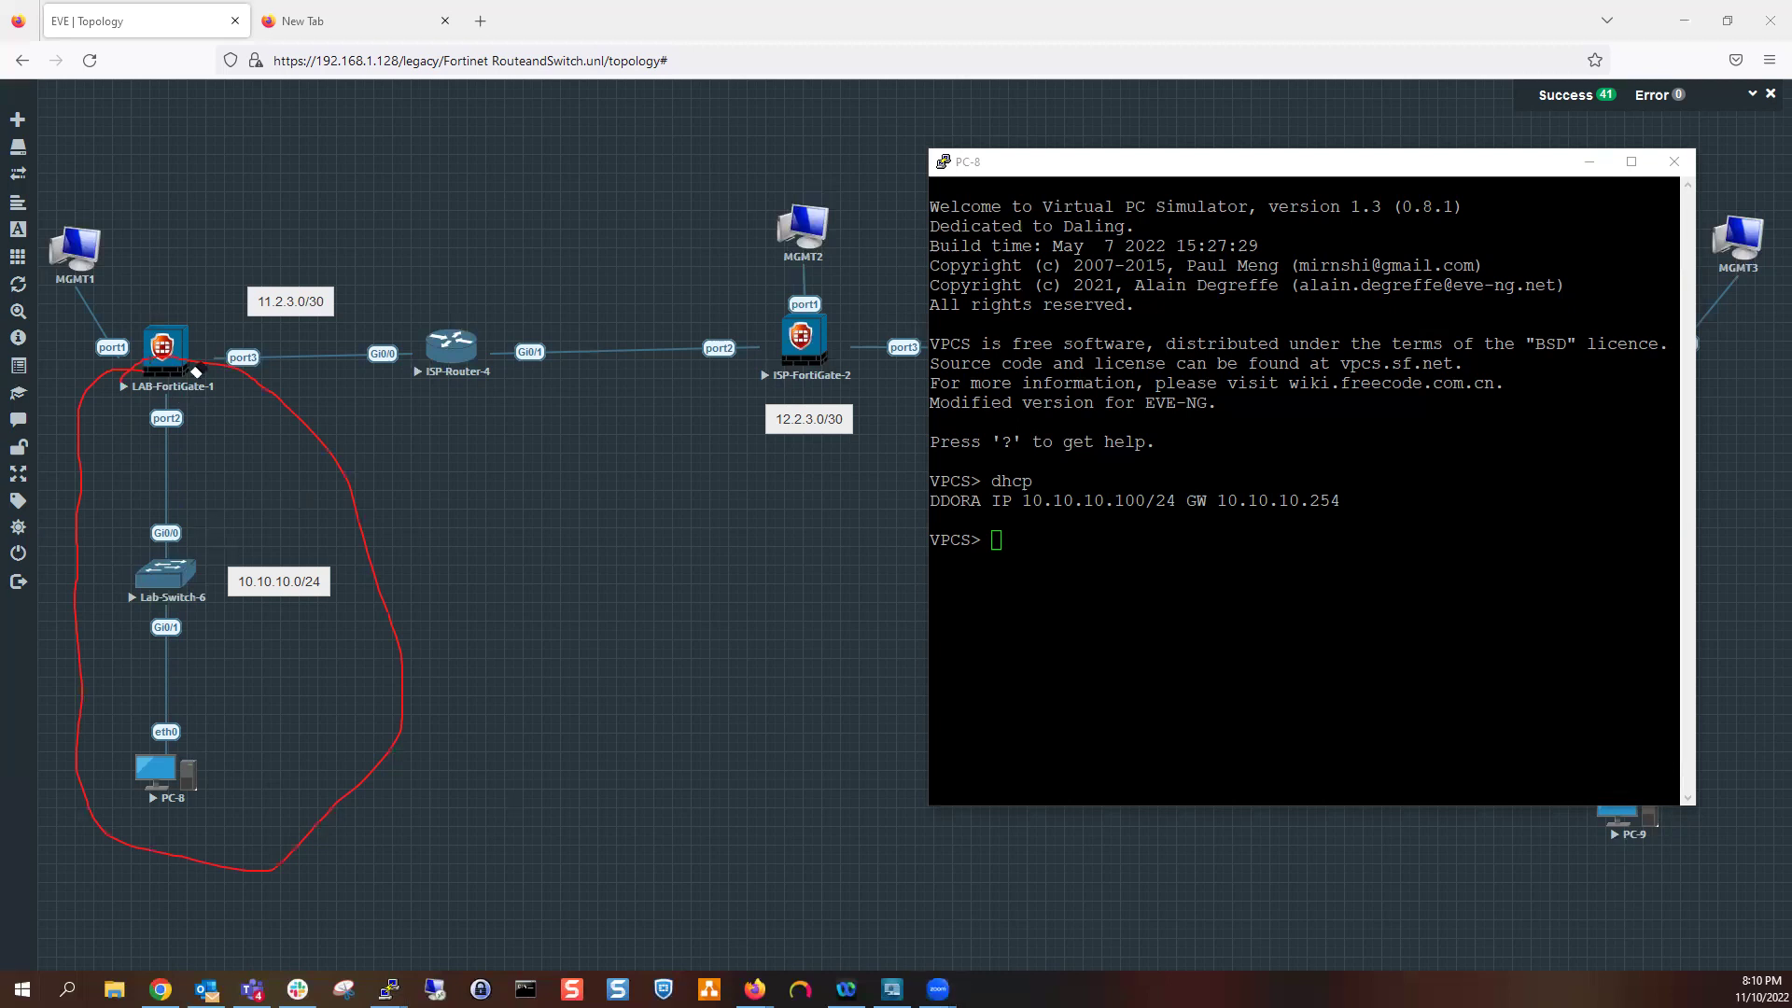
Ping the gateway 10.10.10.254 from the PC-8 console
{"action": "key", "text": "e"}
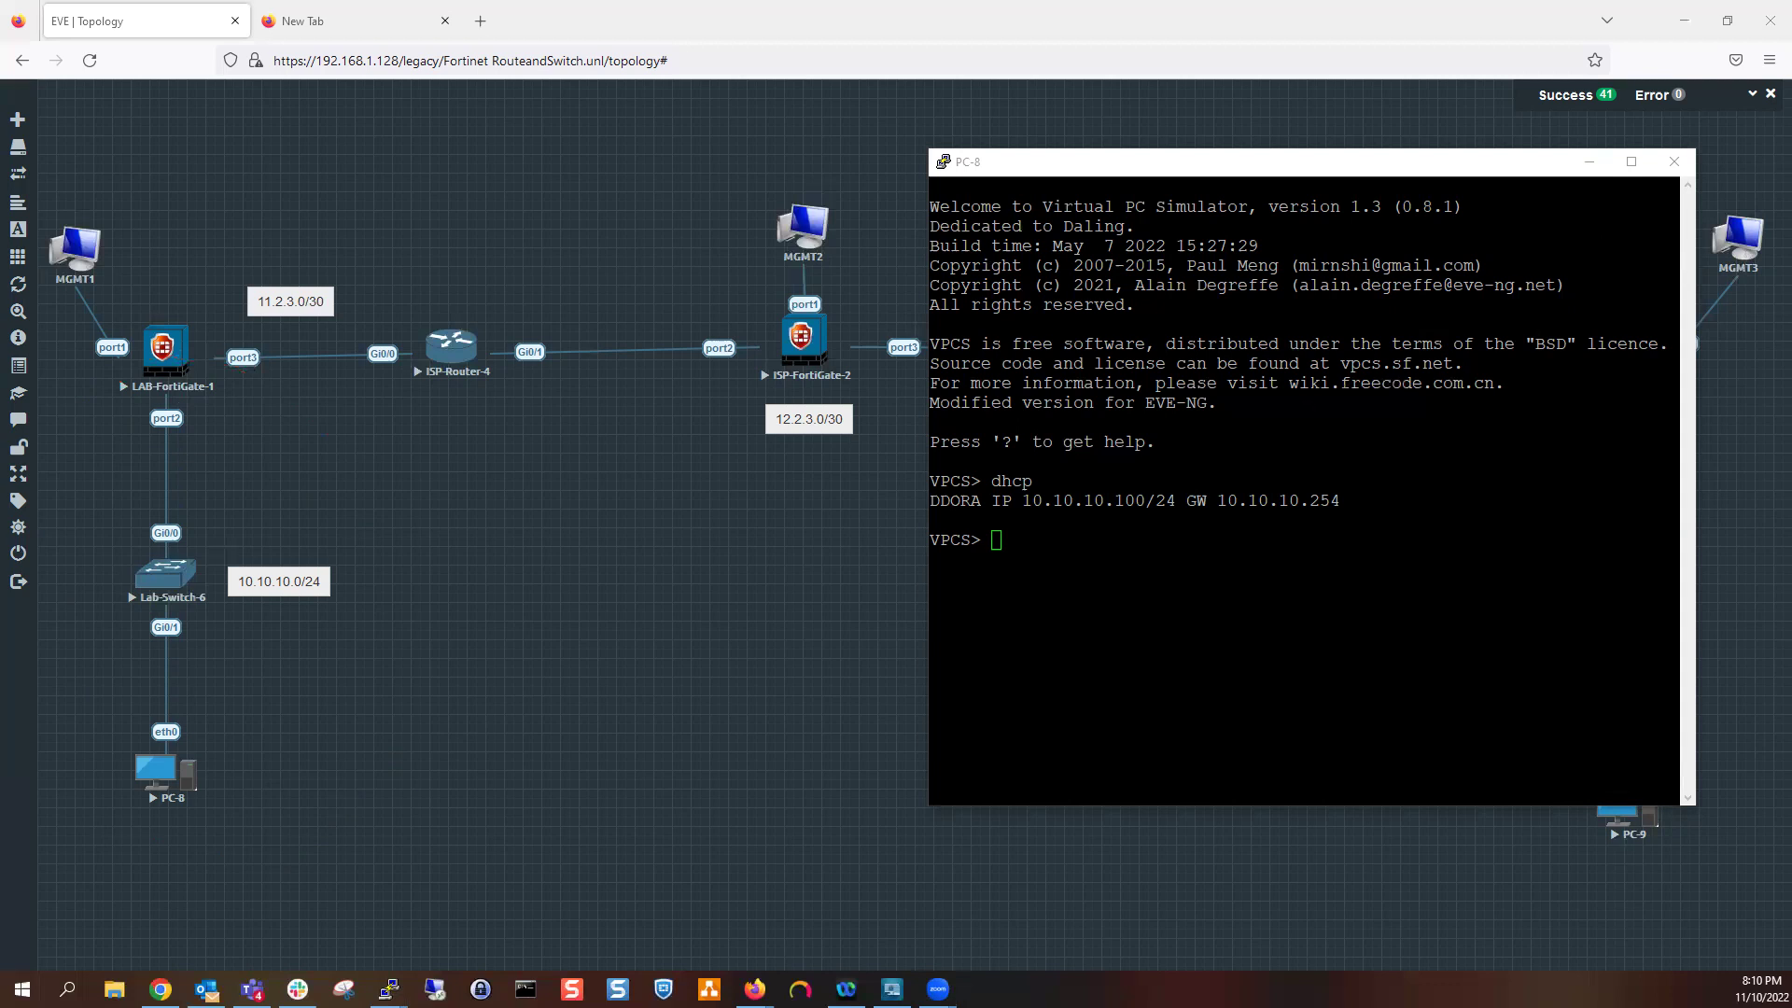
{"action": "left_click", "coordinate": [1249, 547]}
{"action": "type", "text": "ping"}
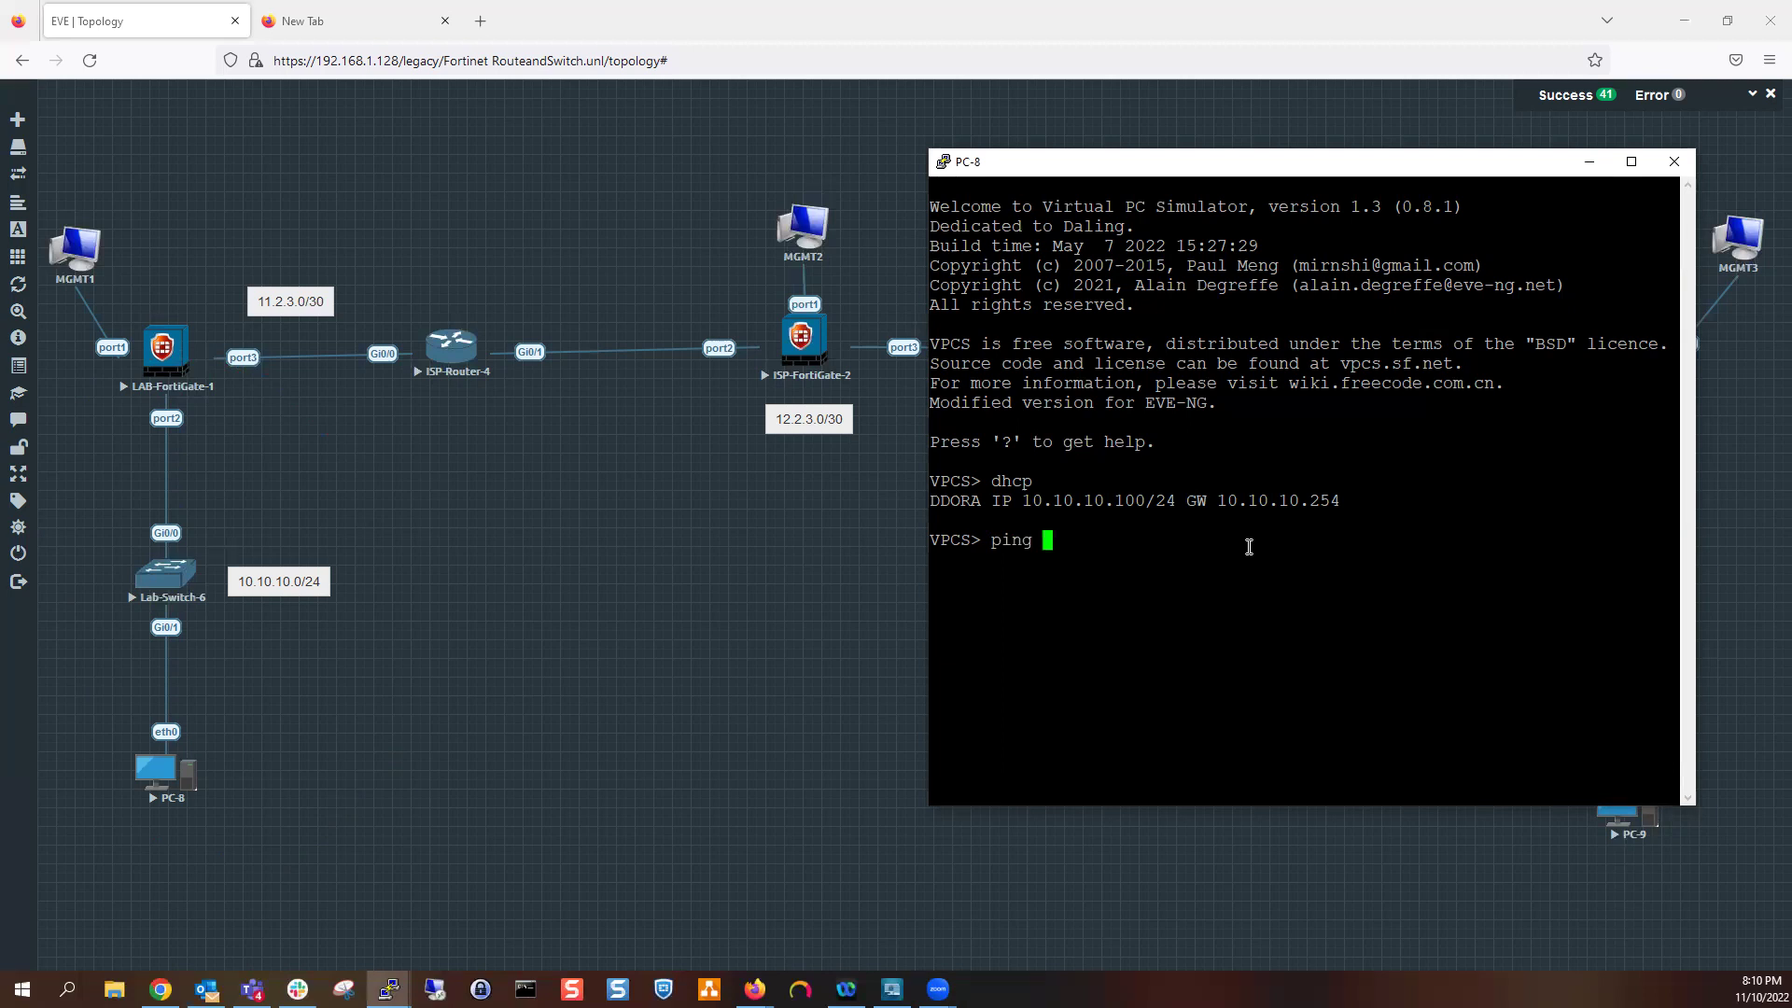
{"action": "type", "text": "10.10.10.254"}
{"action": "key", "text": "Return"}
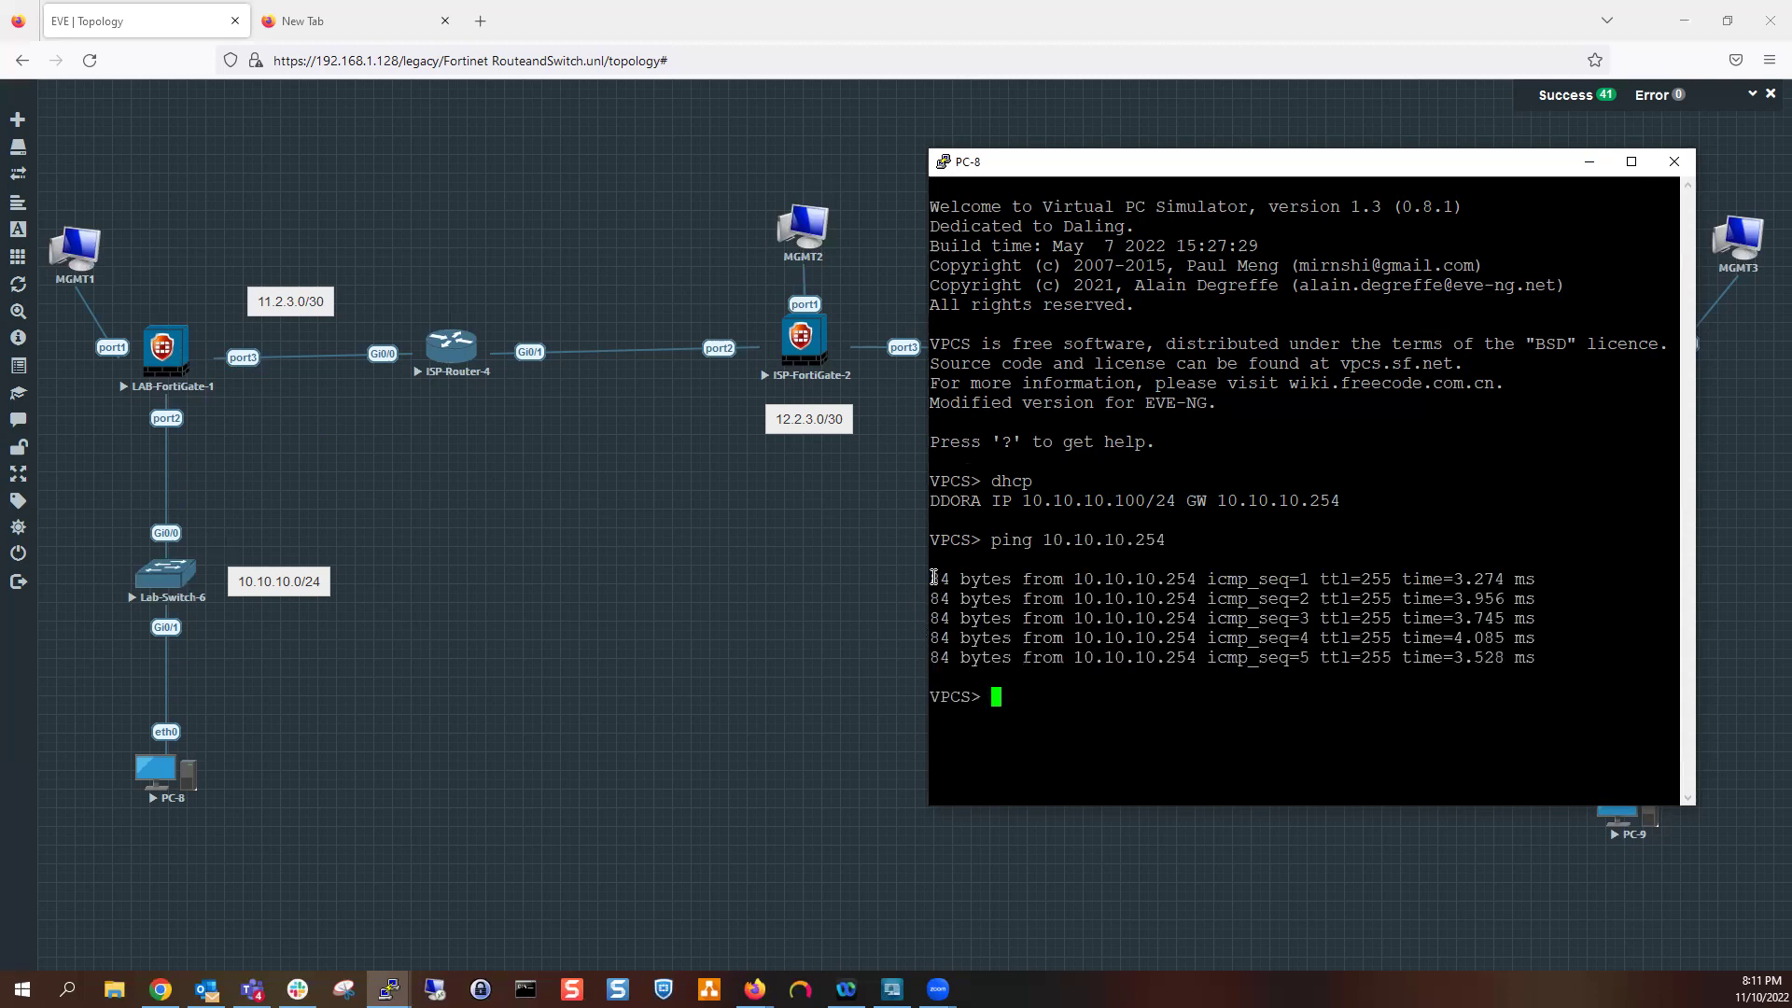
Highlight the 10.10.10.254 address and icmp_seq fields in the replies, then clear the selection
{"action": "left_click_drag", "start_coordinate": [933, 577], "coordinate": [1166, 579]}
{"action": "left_click_drag", "start_coordinate": [1044, 539], "coordinate": [1166, 542]}
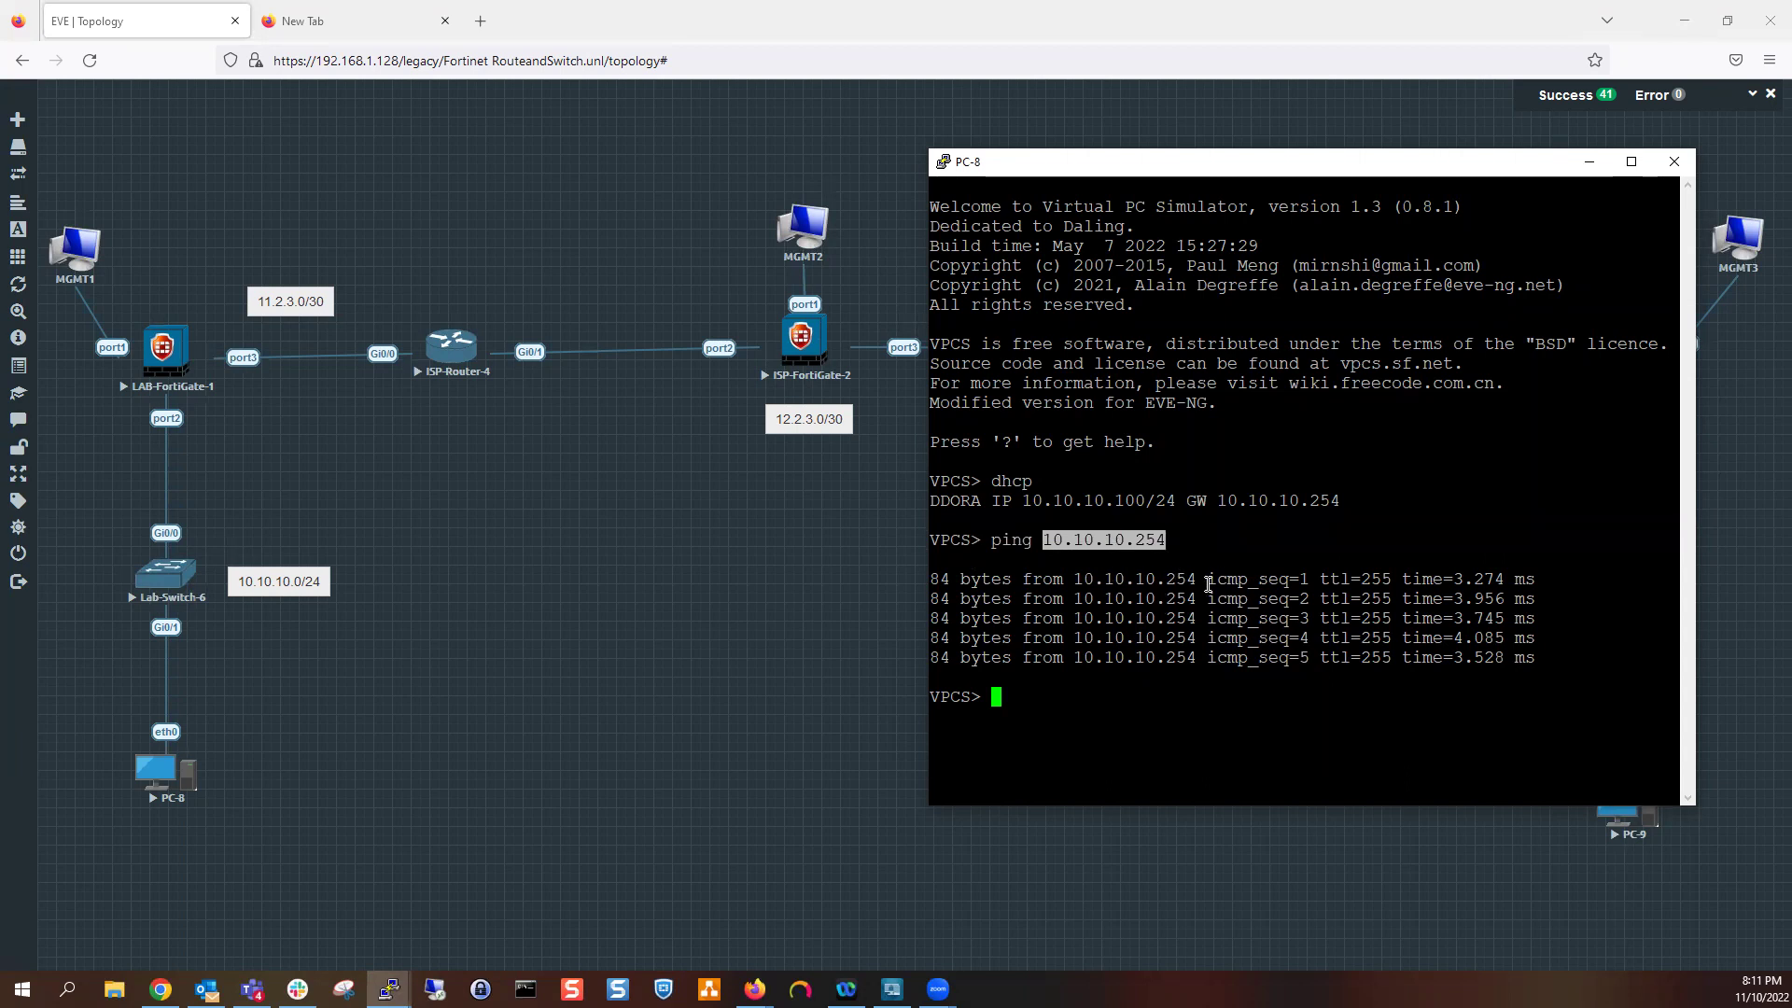
{"action": "left_click_drag", "start_coordinate": [1204, 584], "coordinate": [1289, 600]}
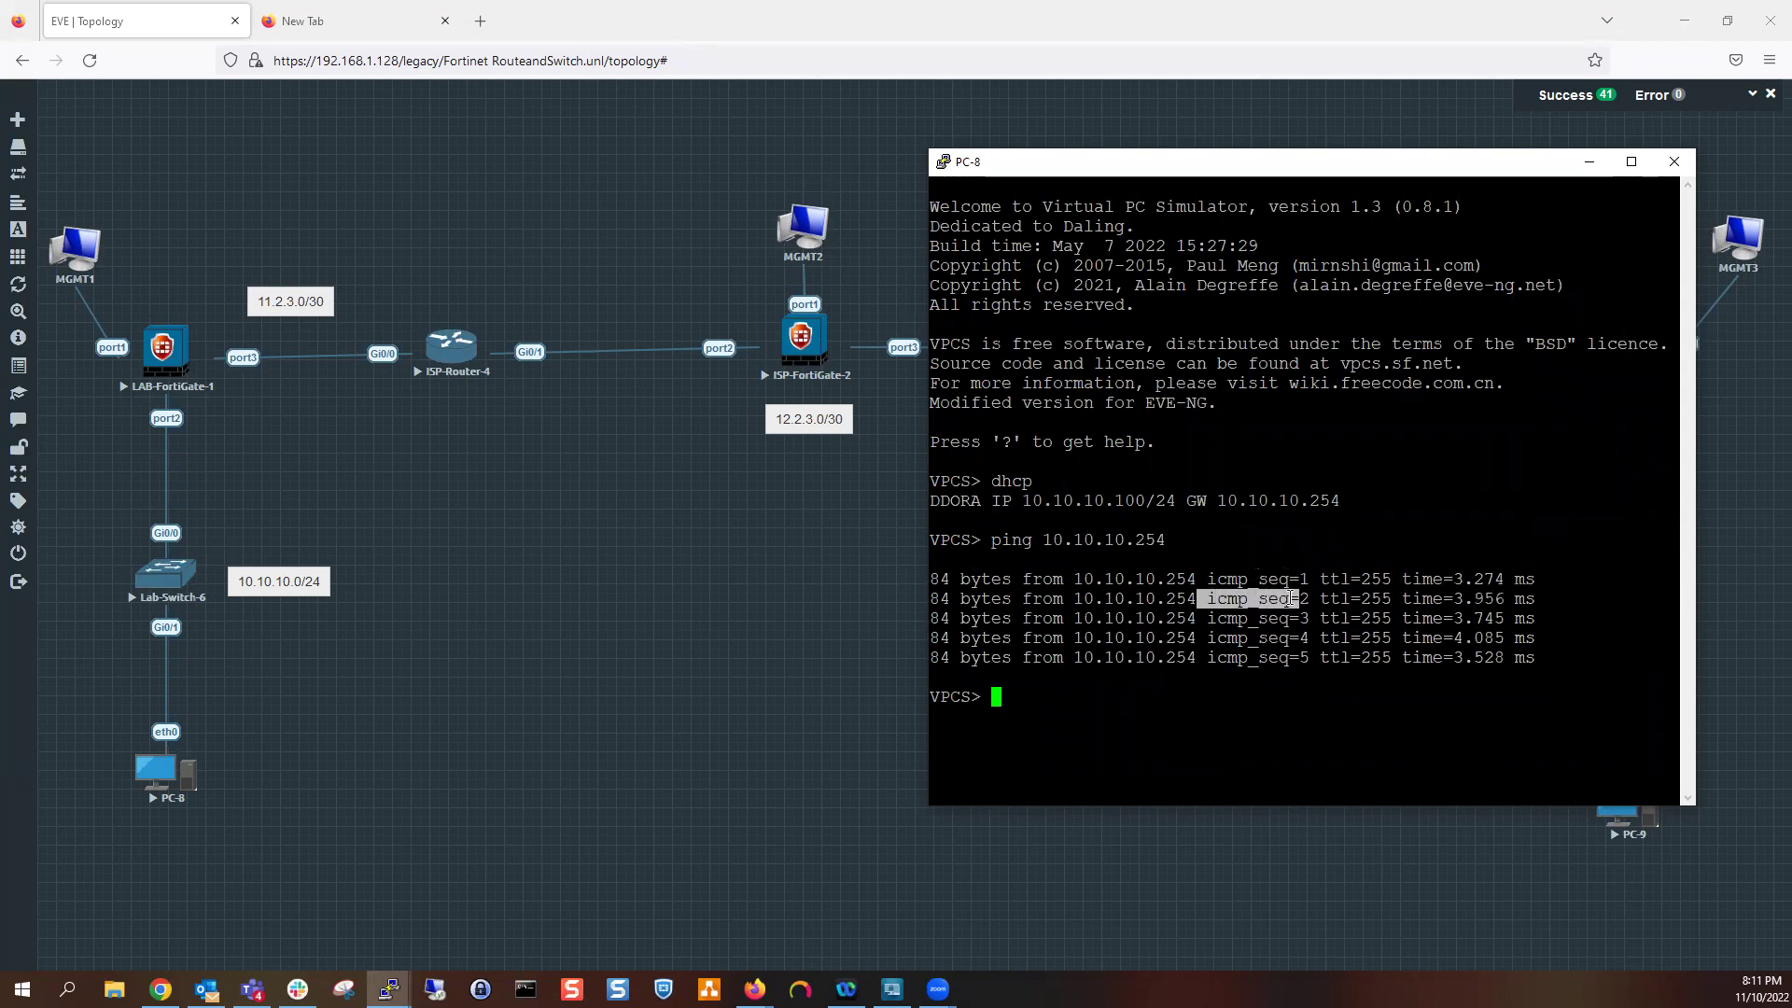
{"action": "left_click", "coordinate": [1314, 575]}
Ping 11.2.3.2 from PC-8, see all five requests time out, and minimize the console
{"action": "type", "text": "ping"}
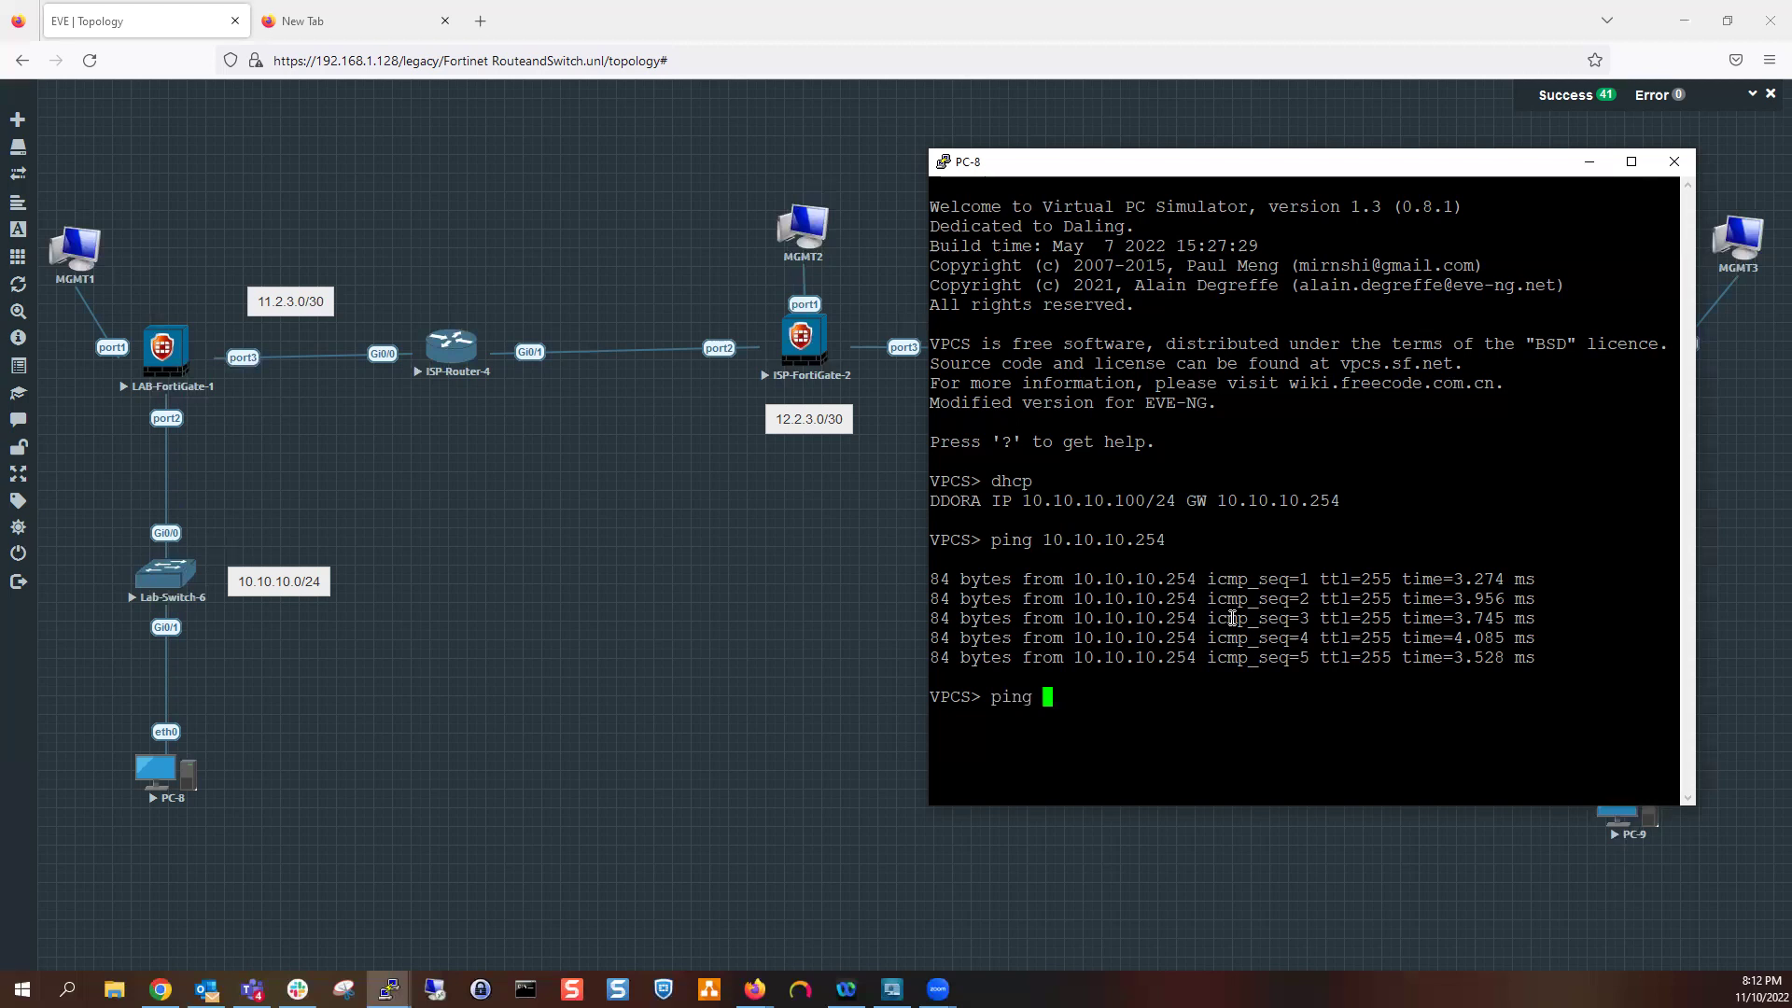
{"action": "type", "text": "11.2.3.2"}
{"action": "key", "text": "Return"}
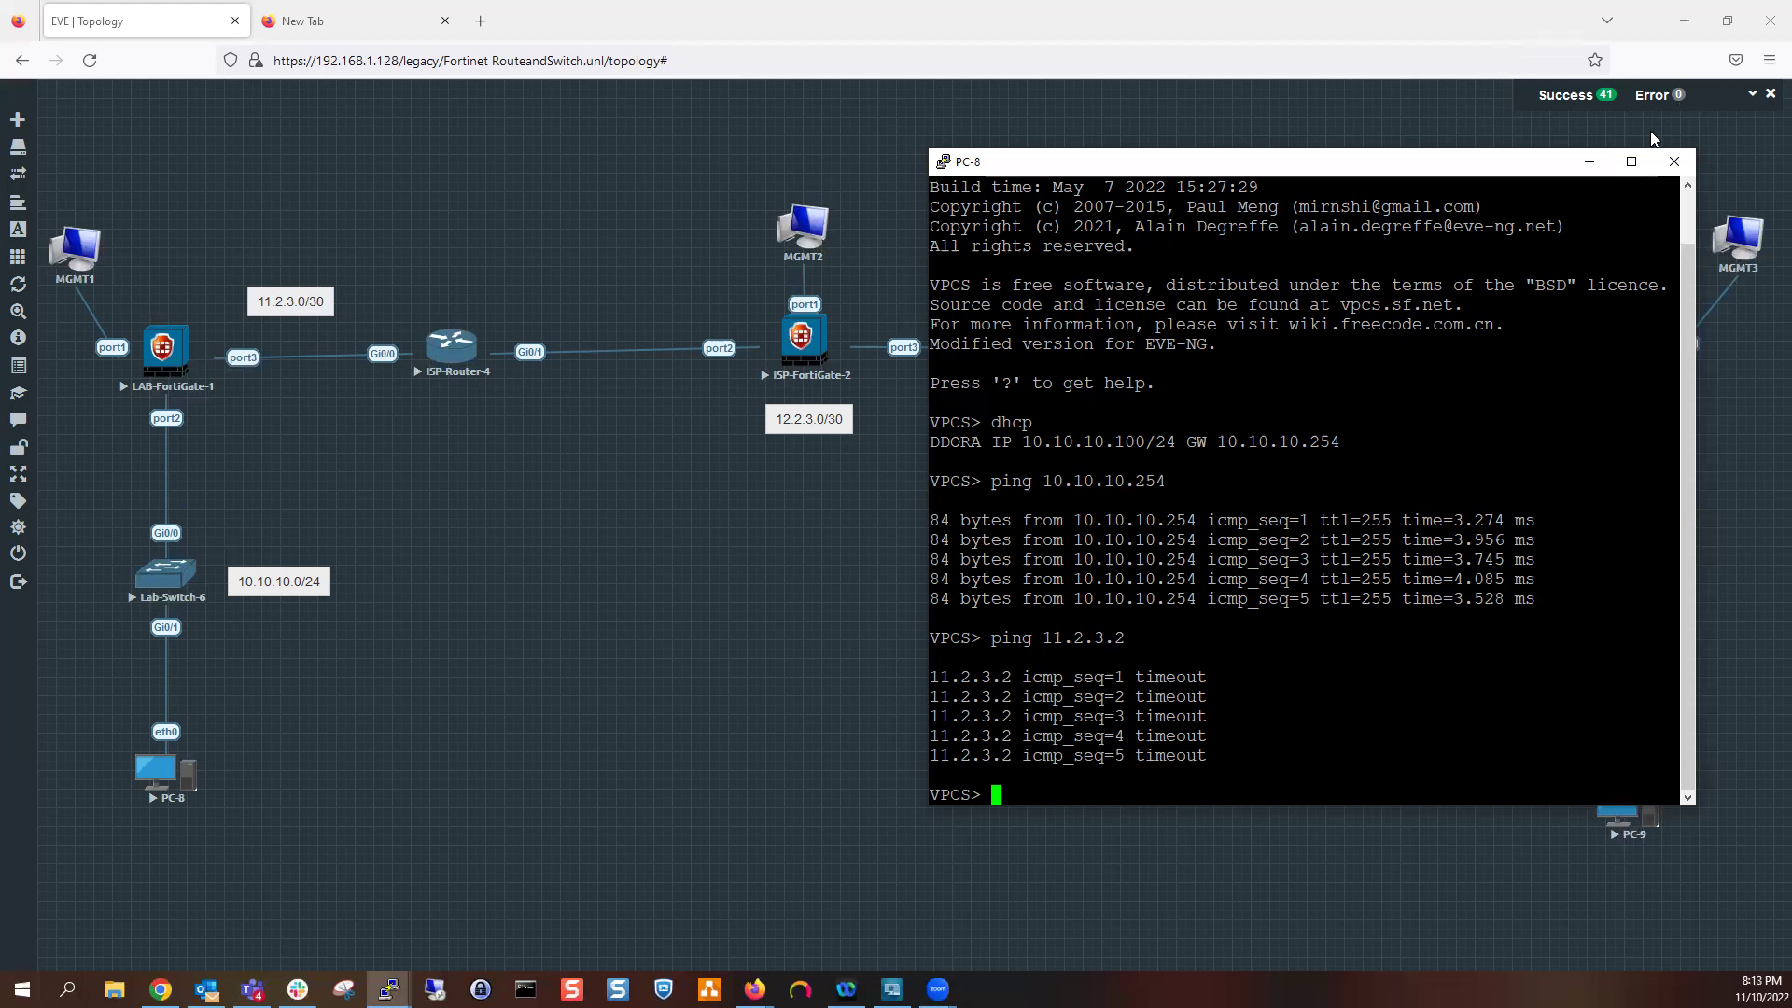
{"action": "left_click", "coordinate": [1586, 162]}
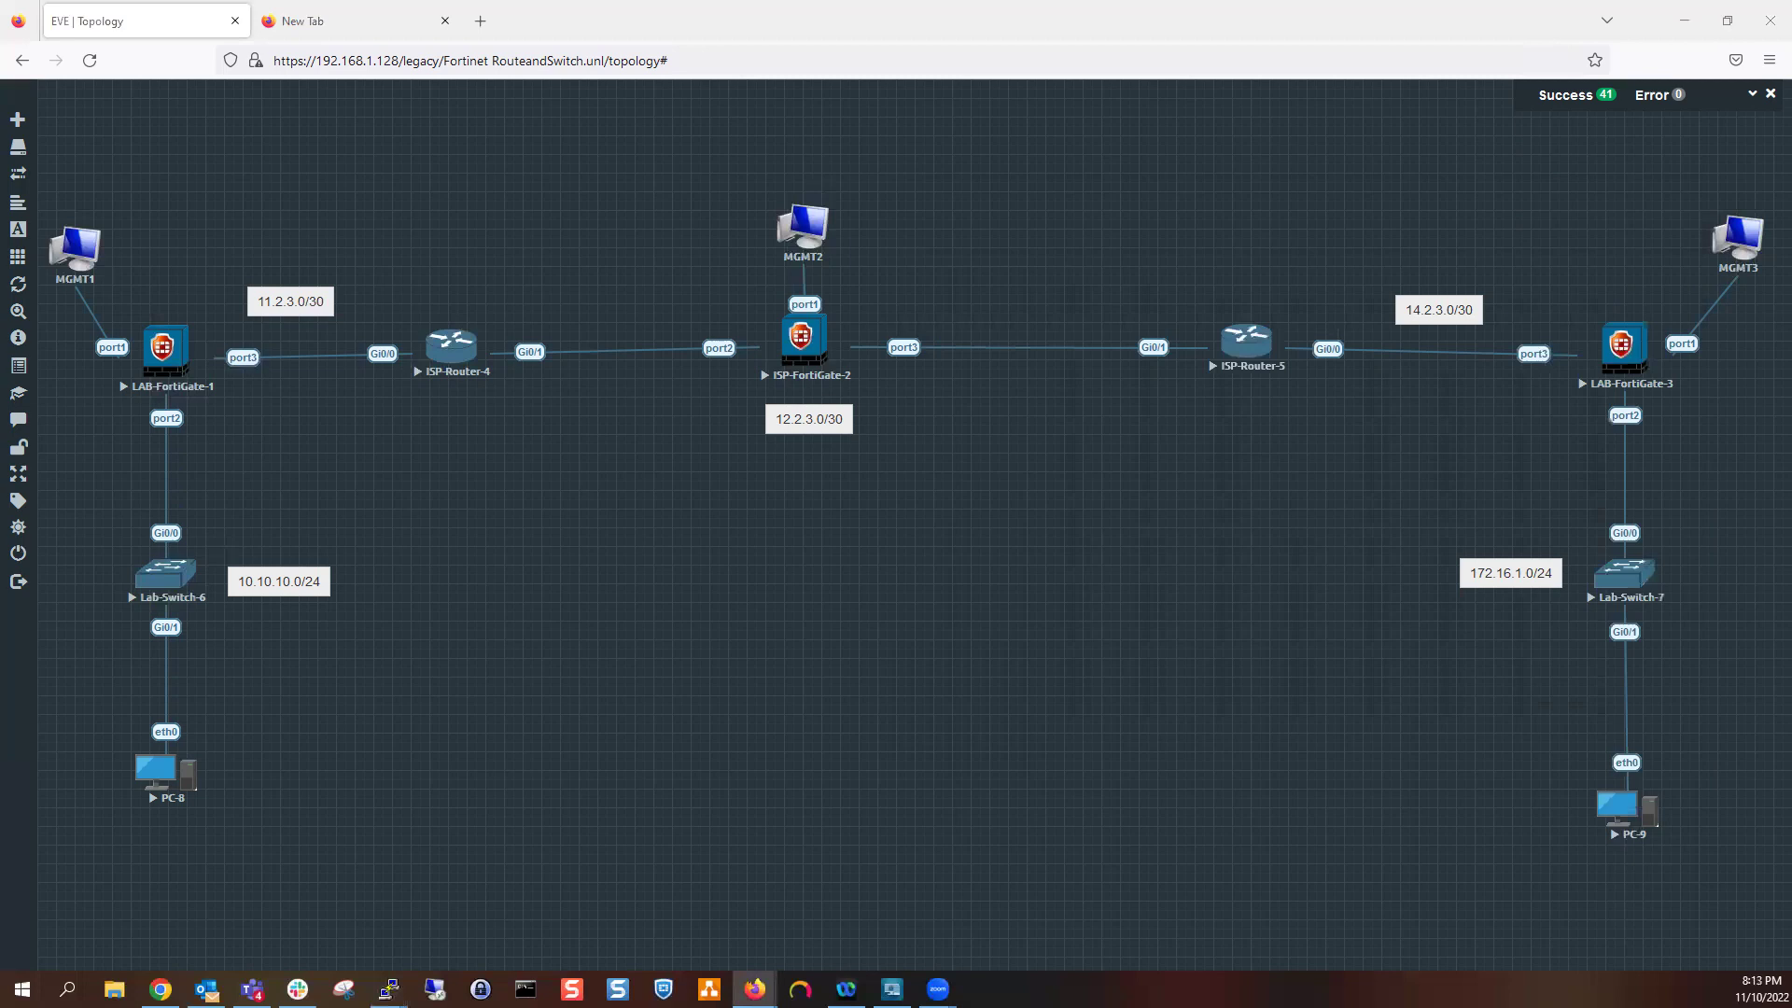
In the empty new tab, enter the FortiGate address 192.168.1.101
{"action": "left_click", "coordinate": [396, 26]}
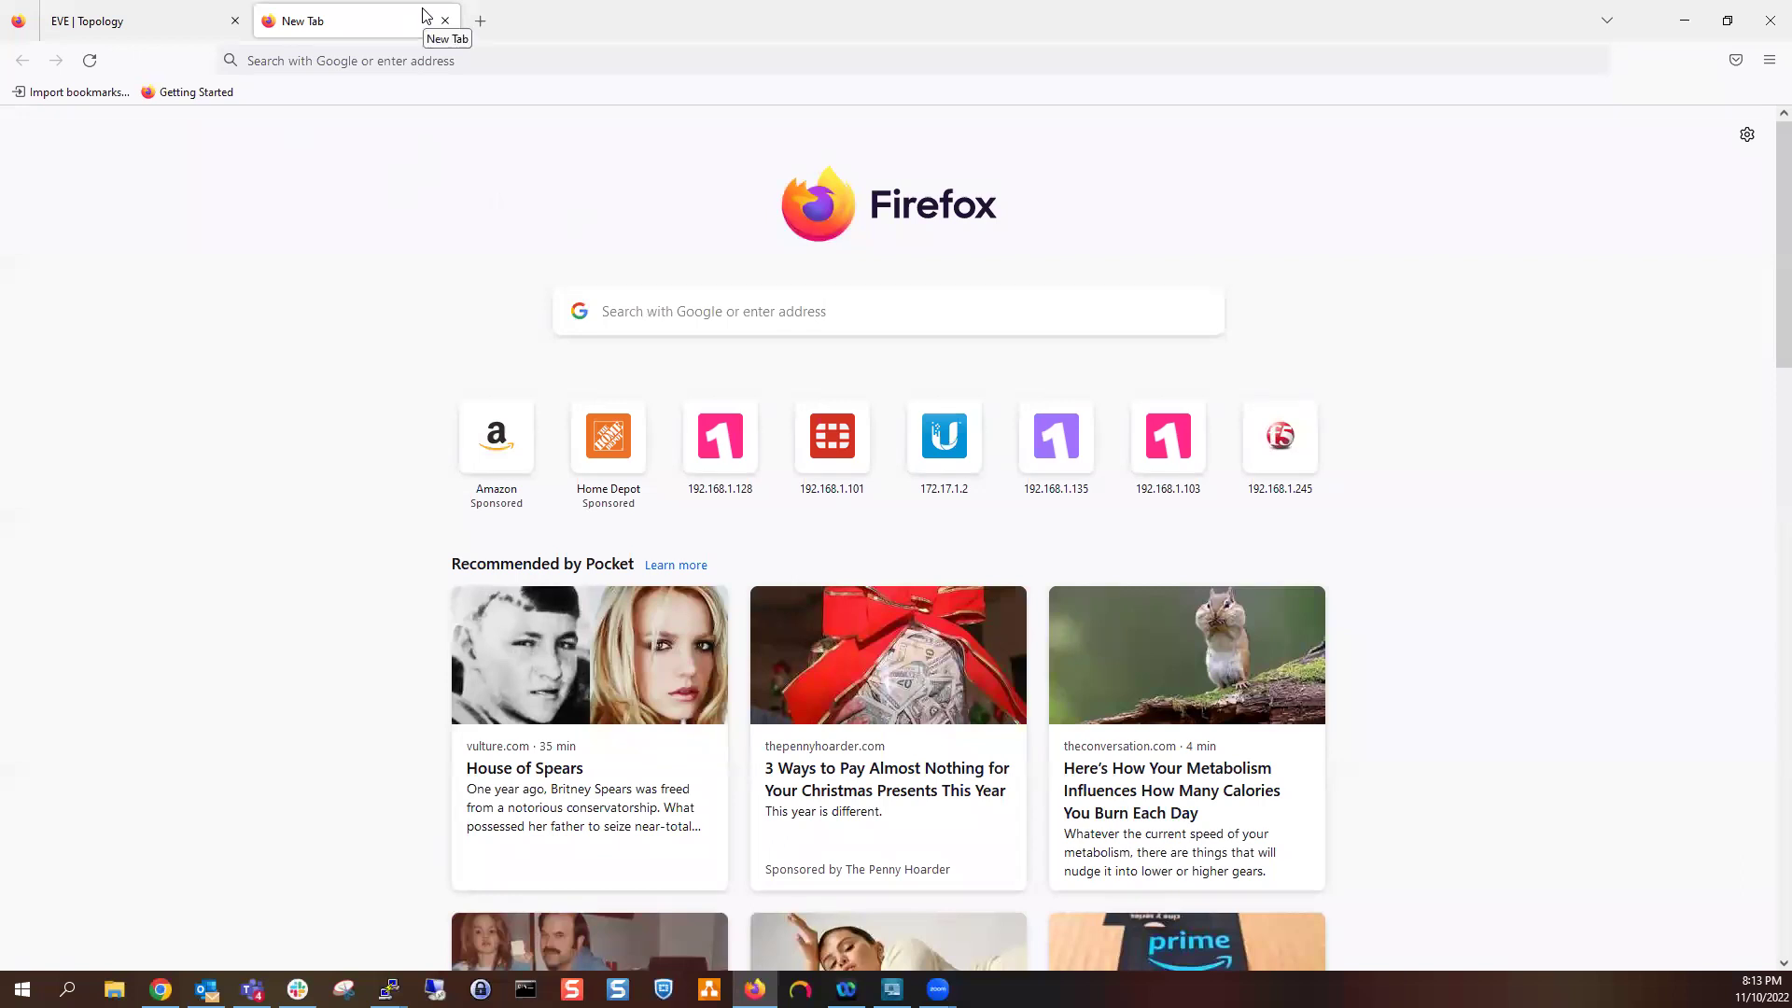
{"action": "left_click", "coordinate": [337, 62]}
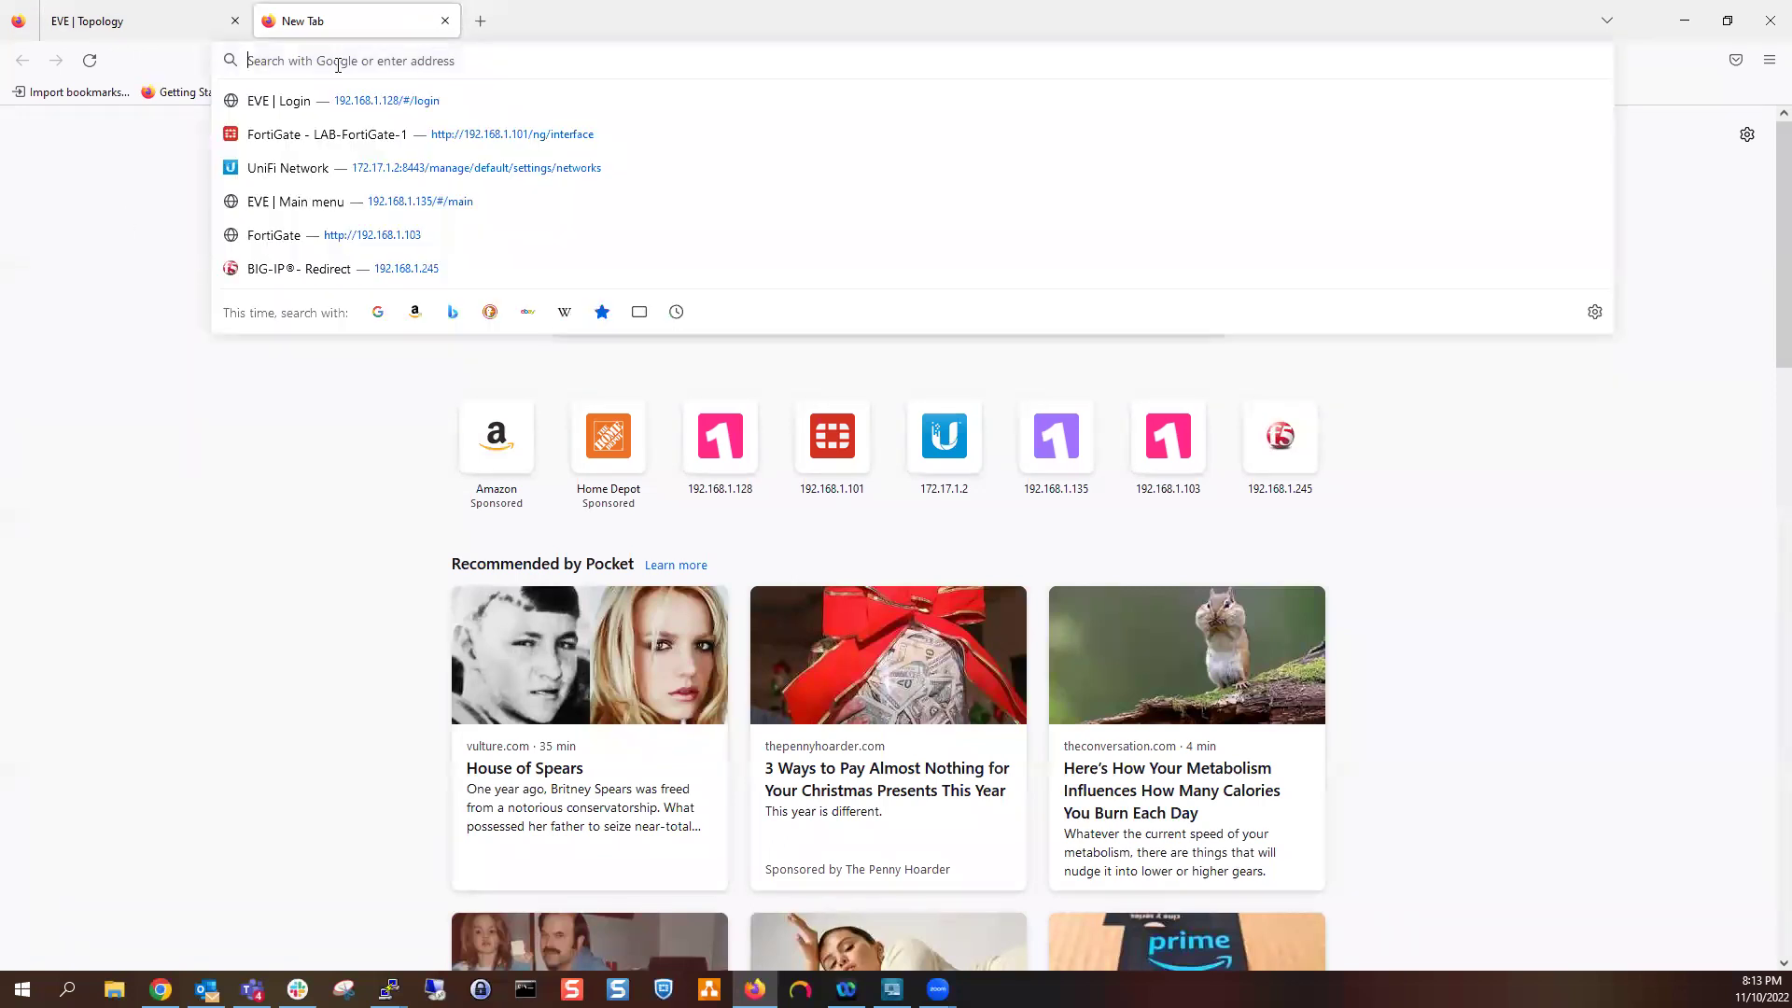
{"action": "type", "text": "https"}
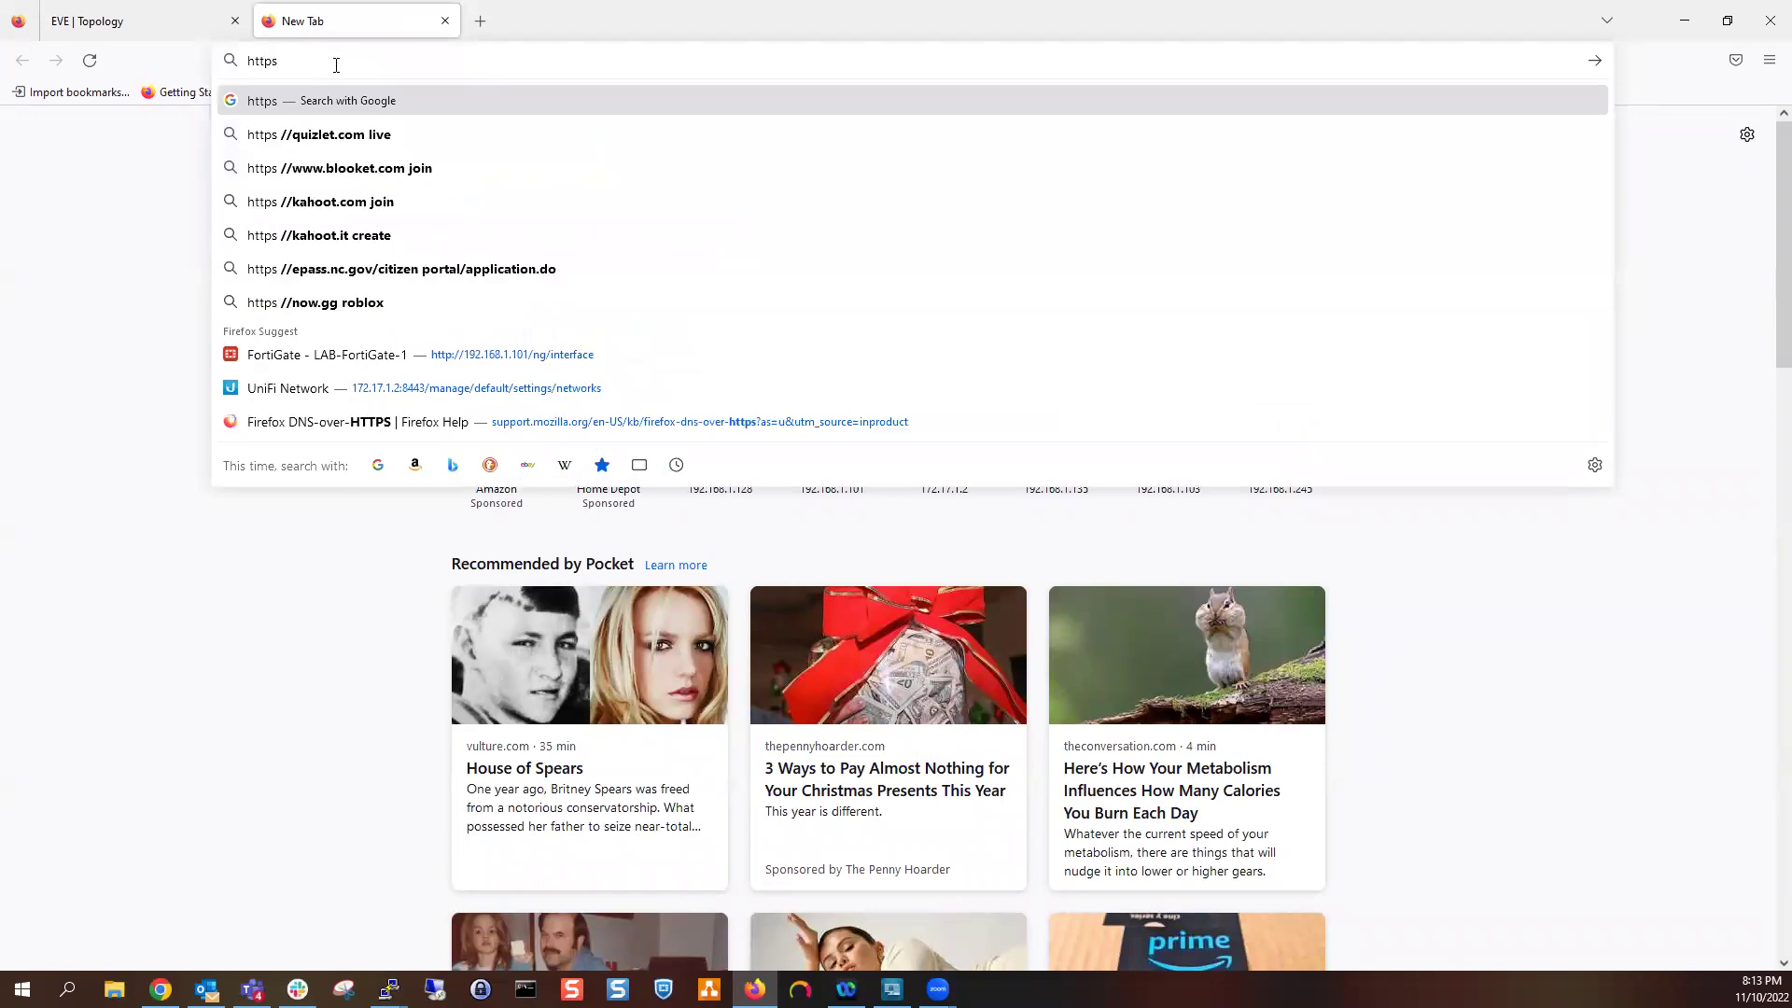
{"action": "type", "text": "://192m168"}
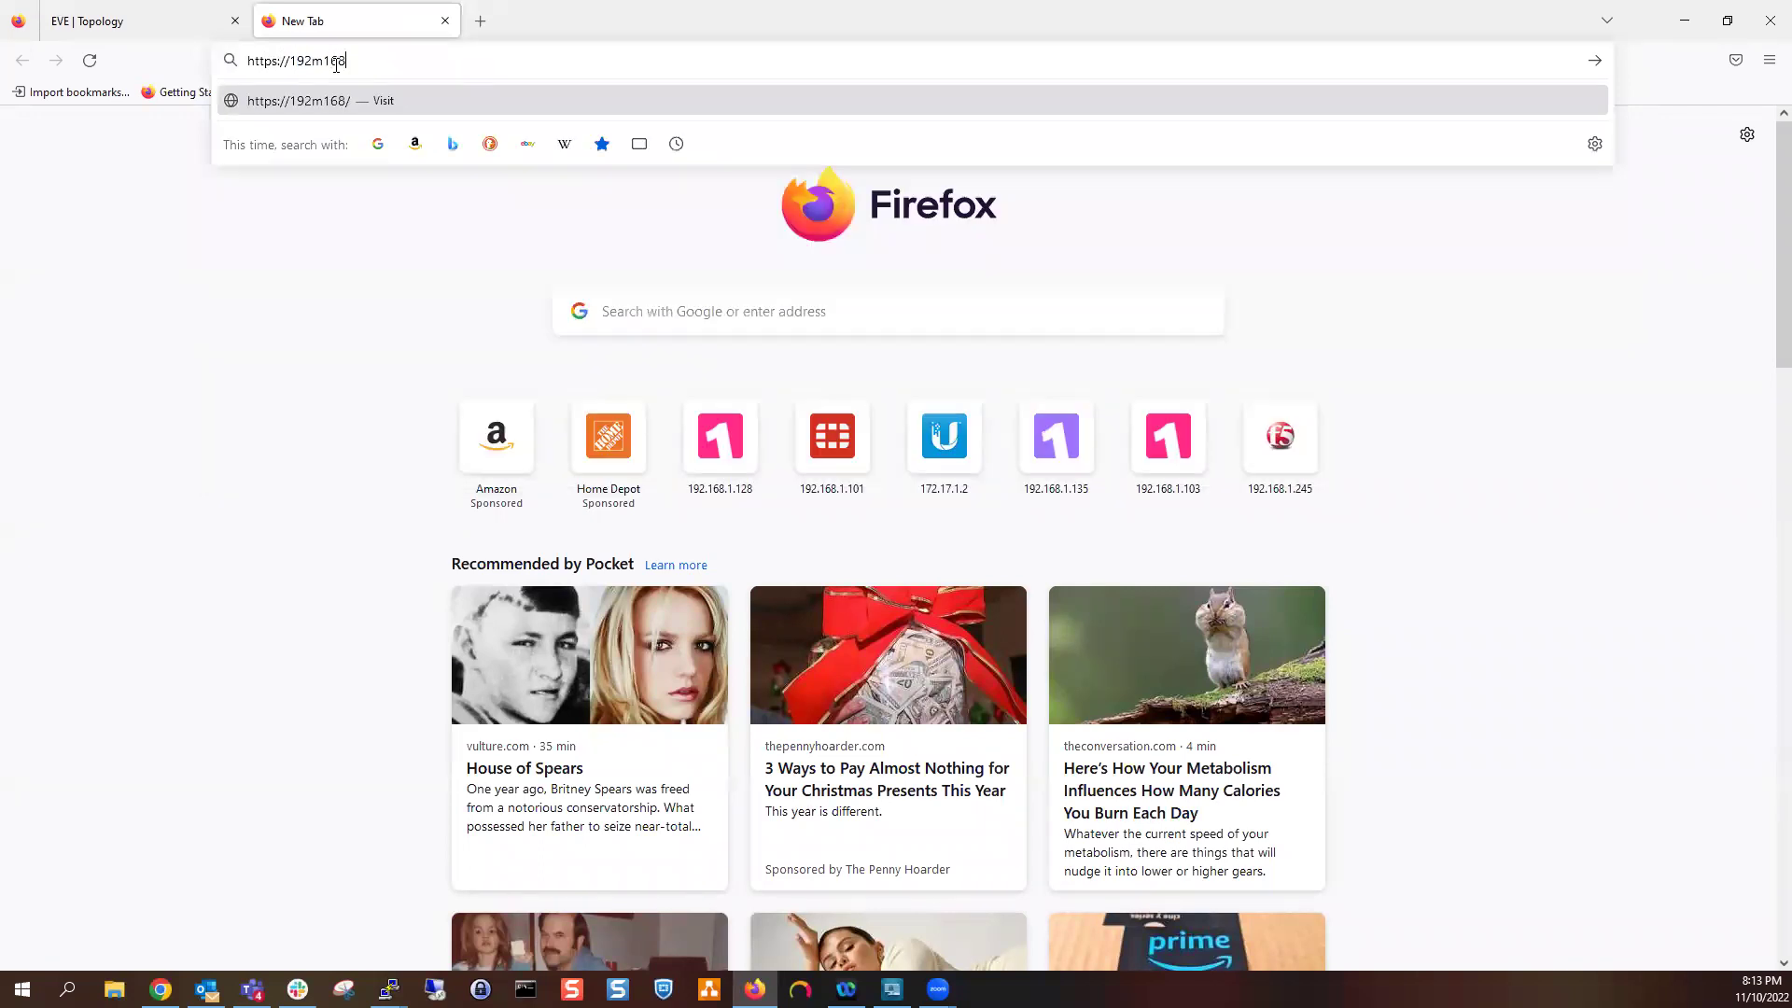
{"action": "key", "text": "BackSpace"}
{"action": "type", "text": ".168.1.101"}
{"action": "key", "text": "Return"}
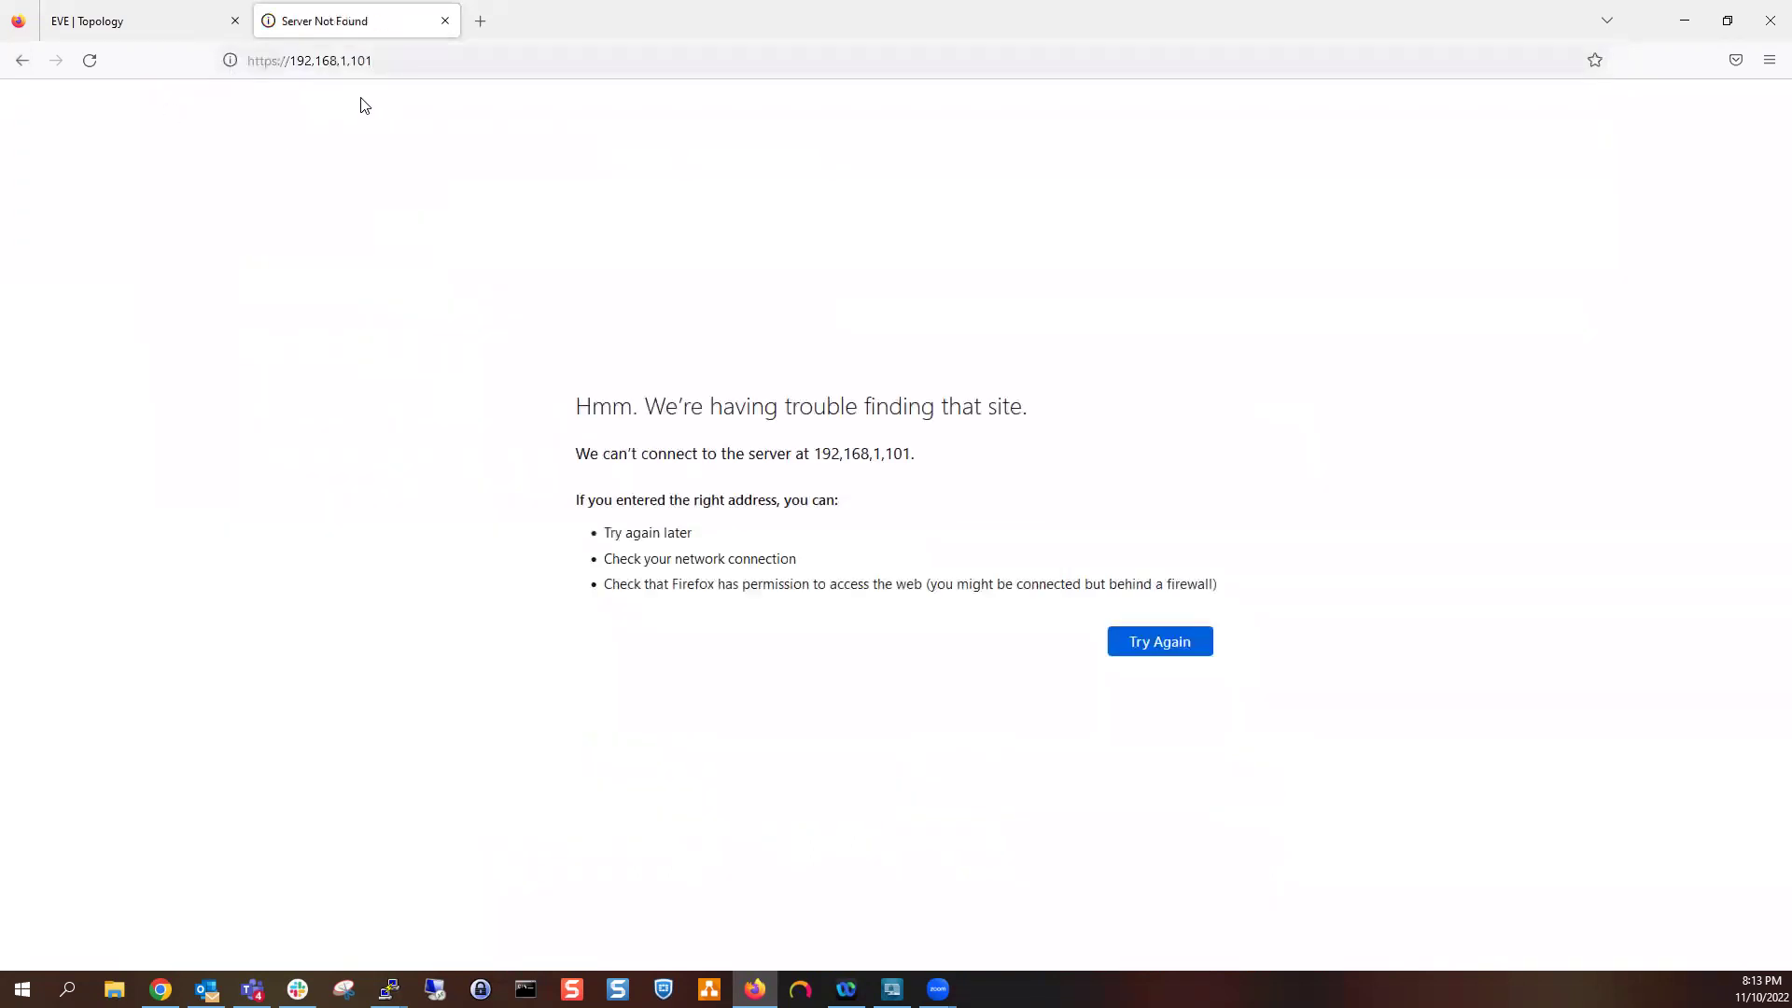
{"action": "left_click", "coordinate": [361, 60]}
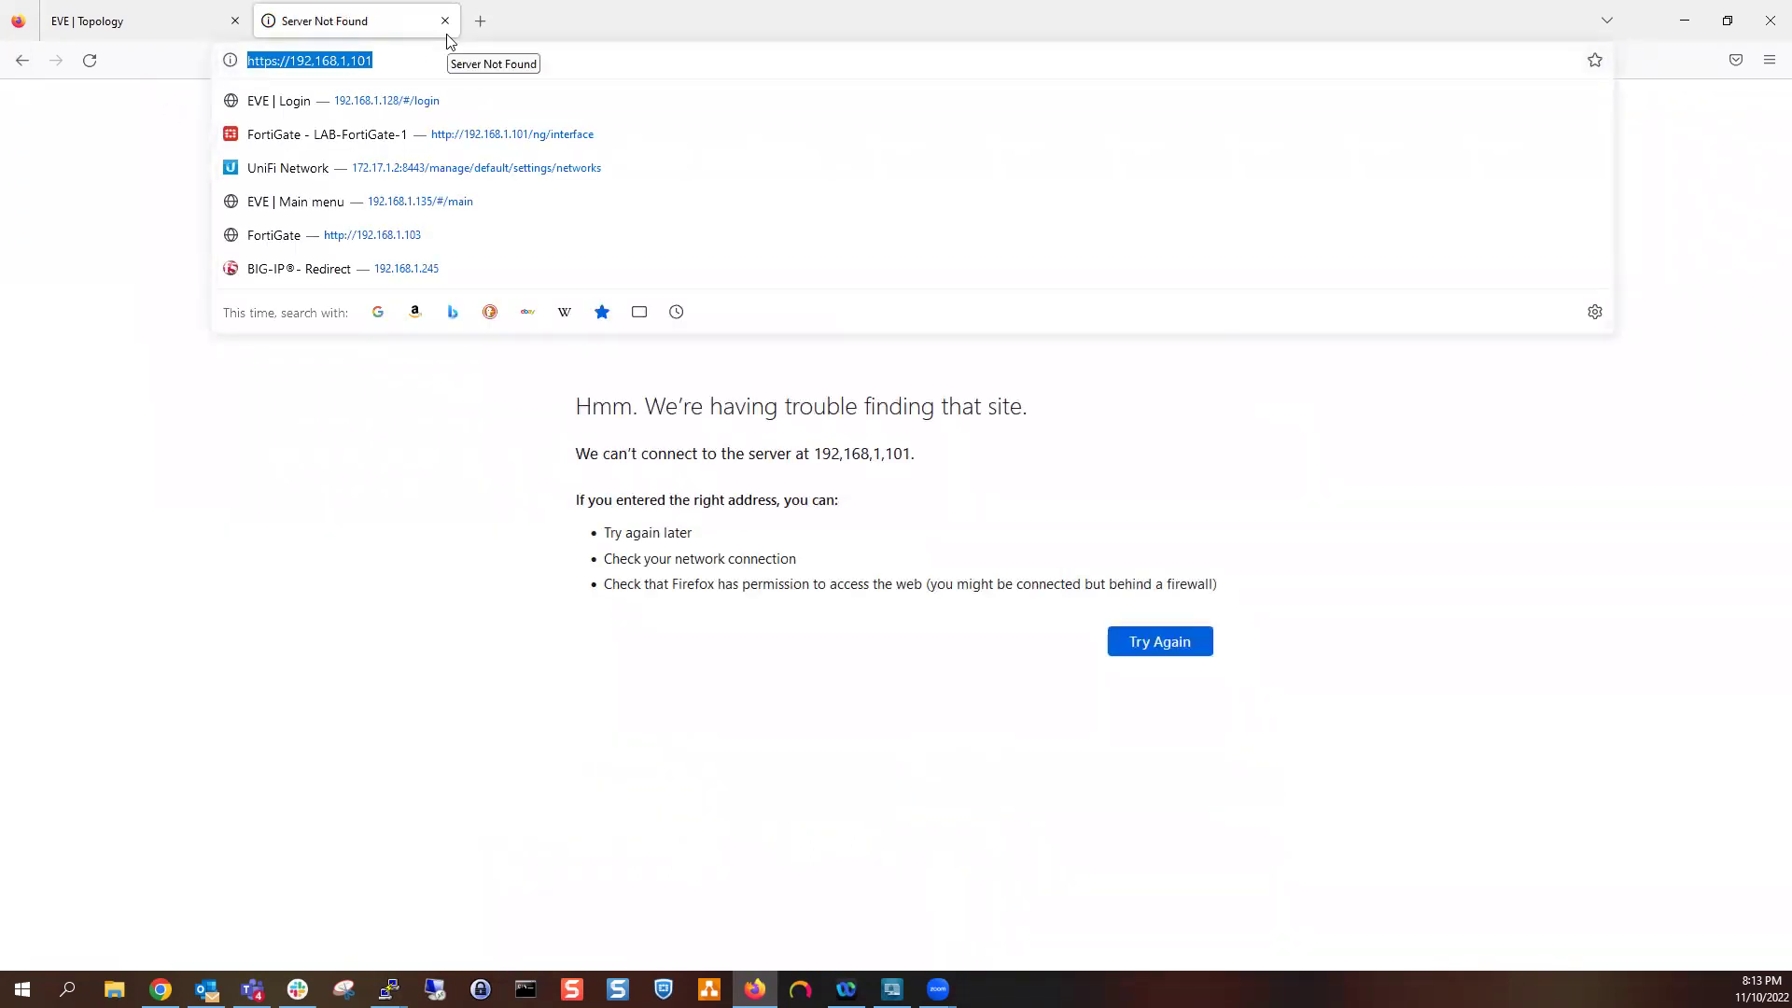
{"action": "key", "text": "Right"}
{"action": "key", "text": "Left"}
{"action": "key", "text": "Left"}
{"action": "key", "text": "Left"}
{"action": "key", "text": "Left"}
{"action": "key", "text": "Delete"}
{"action": "type", "text": "."}
{"action": "key", "text": "Return"}
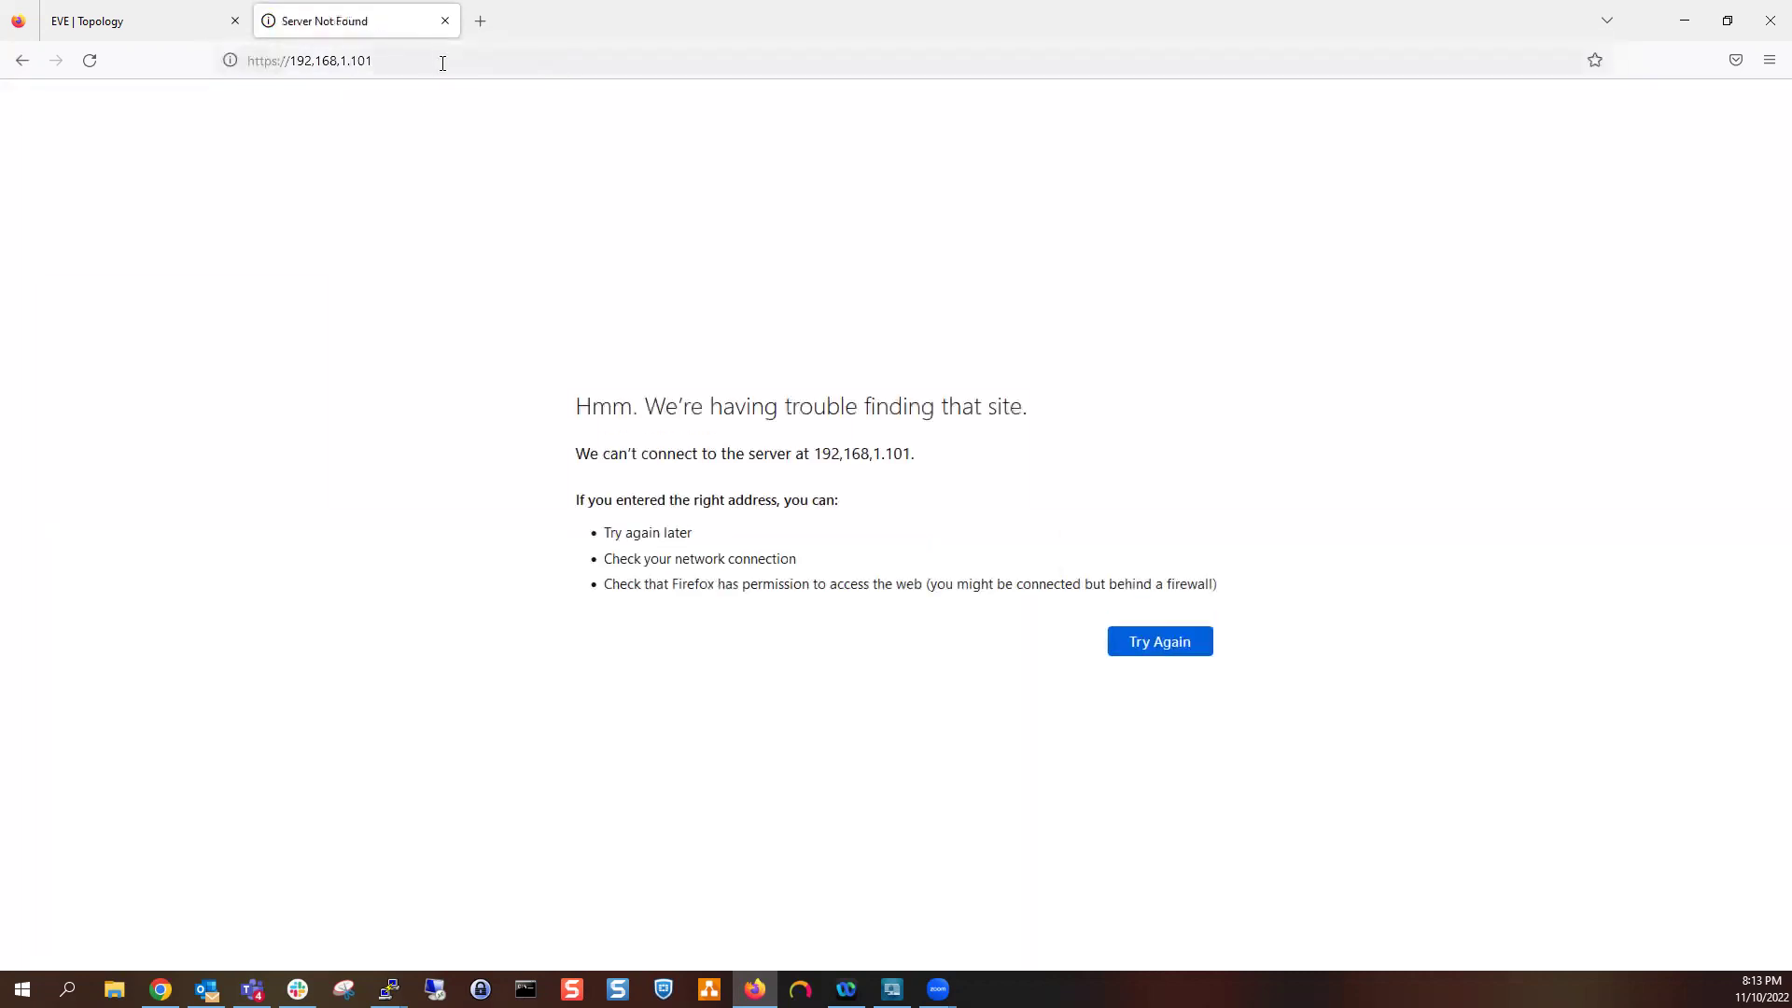
{"action": "left_click", "coordinate": [336, 62]}
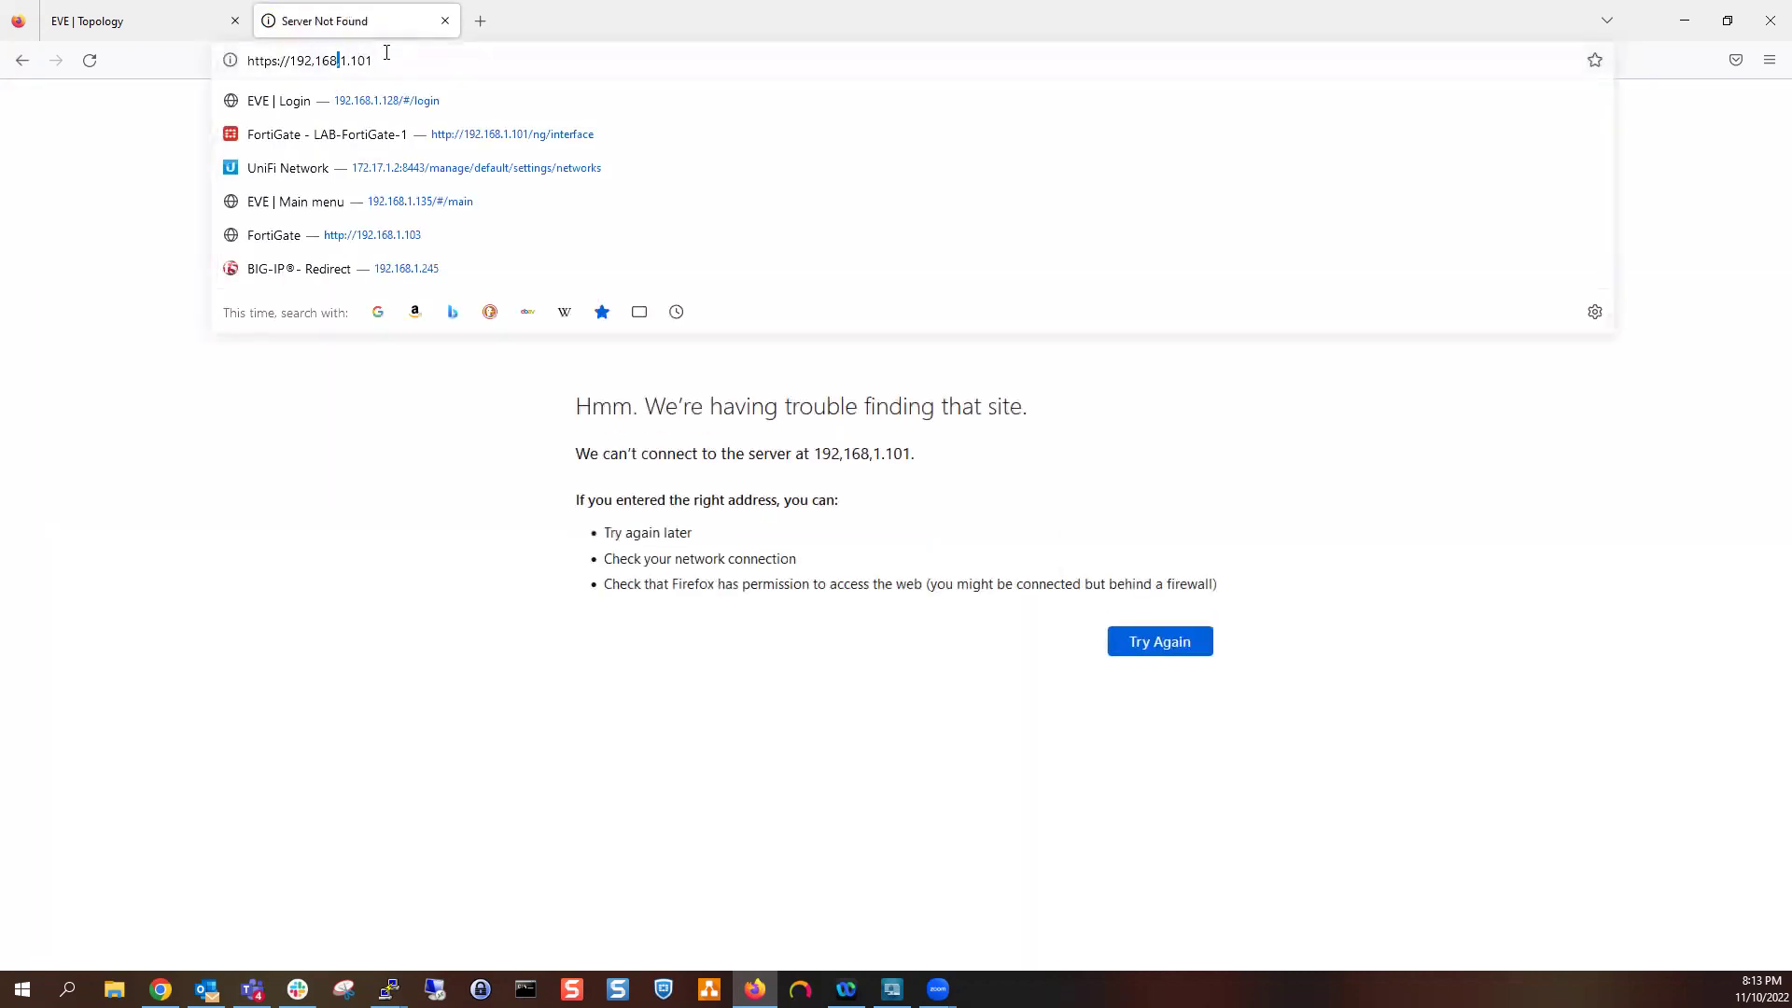
{"action": "key", "text": "Delete"}
{"action": "type", "text": "."}
{"action": "key", "text": "Left"}
{"action": "key", "text": "Left"}
{"action": "key", "text": "Left"}
{"action": "key", "text": "Left"}
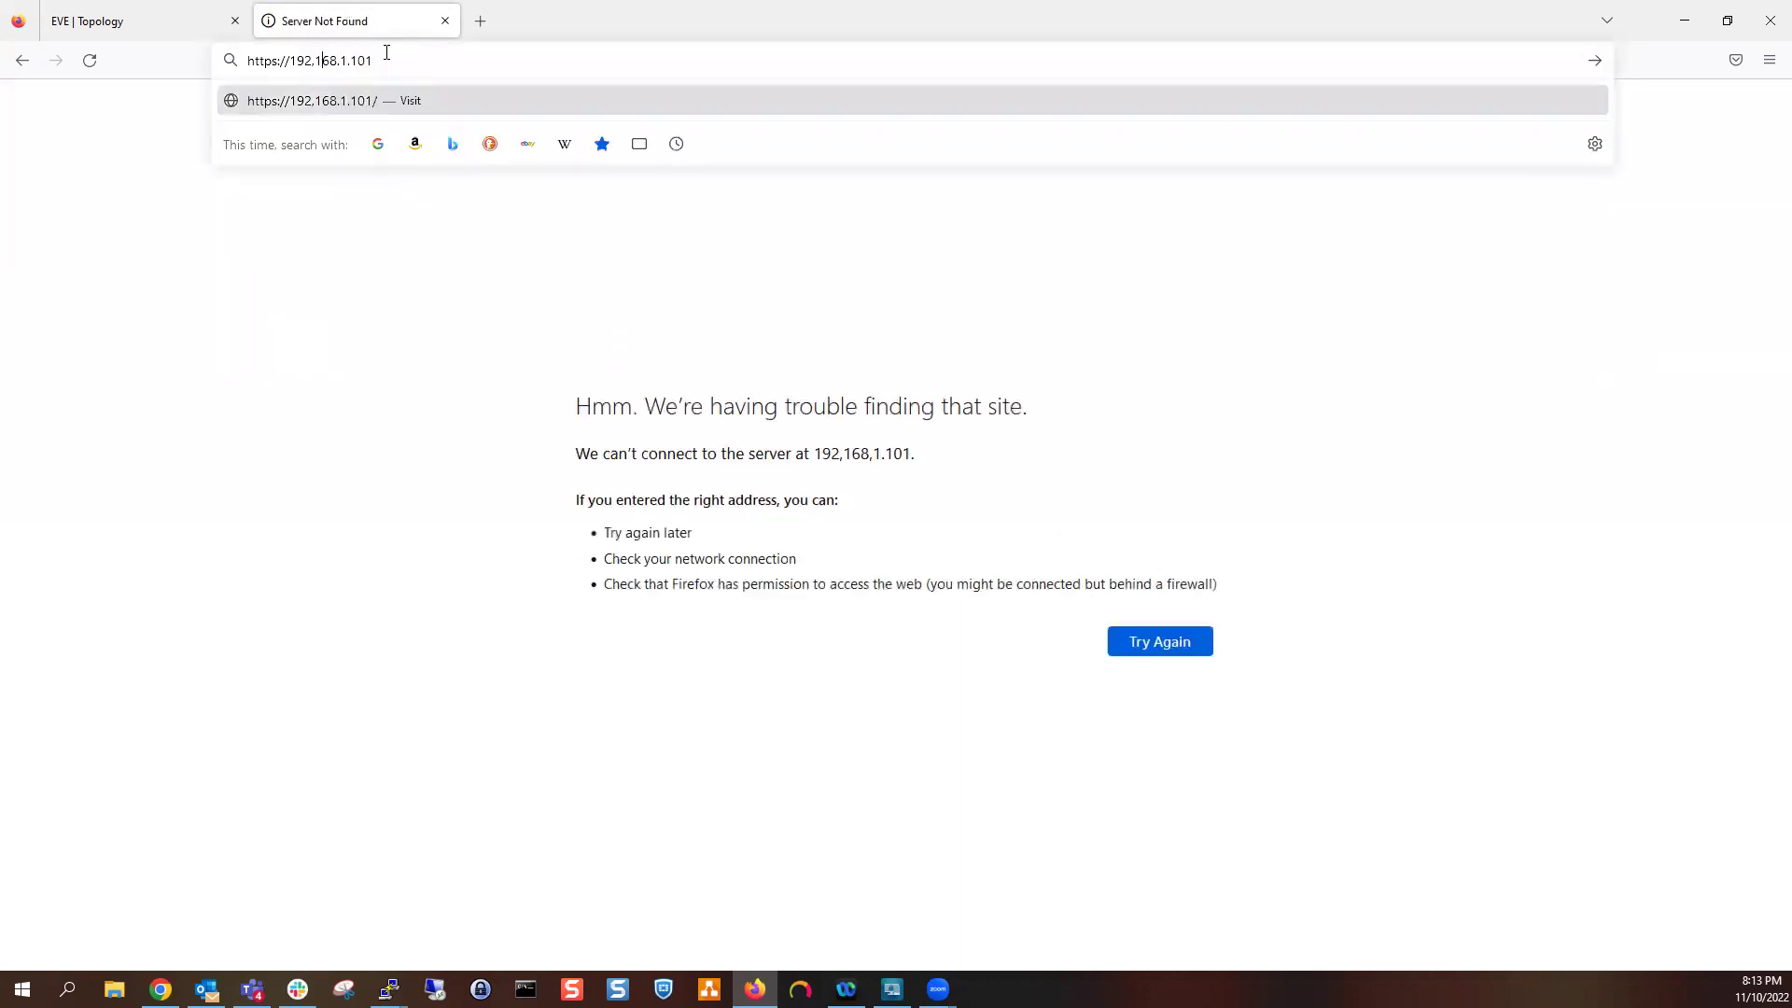
{"action": "key", "text": "BackSpace"}
{"action": "type", "text": "."}
{"action": "key", "text": "Return"}
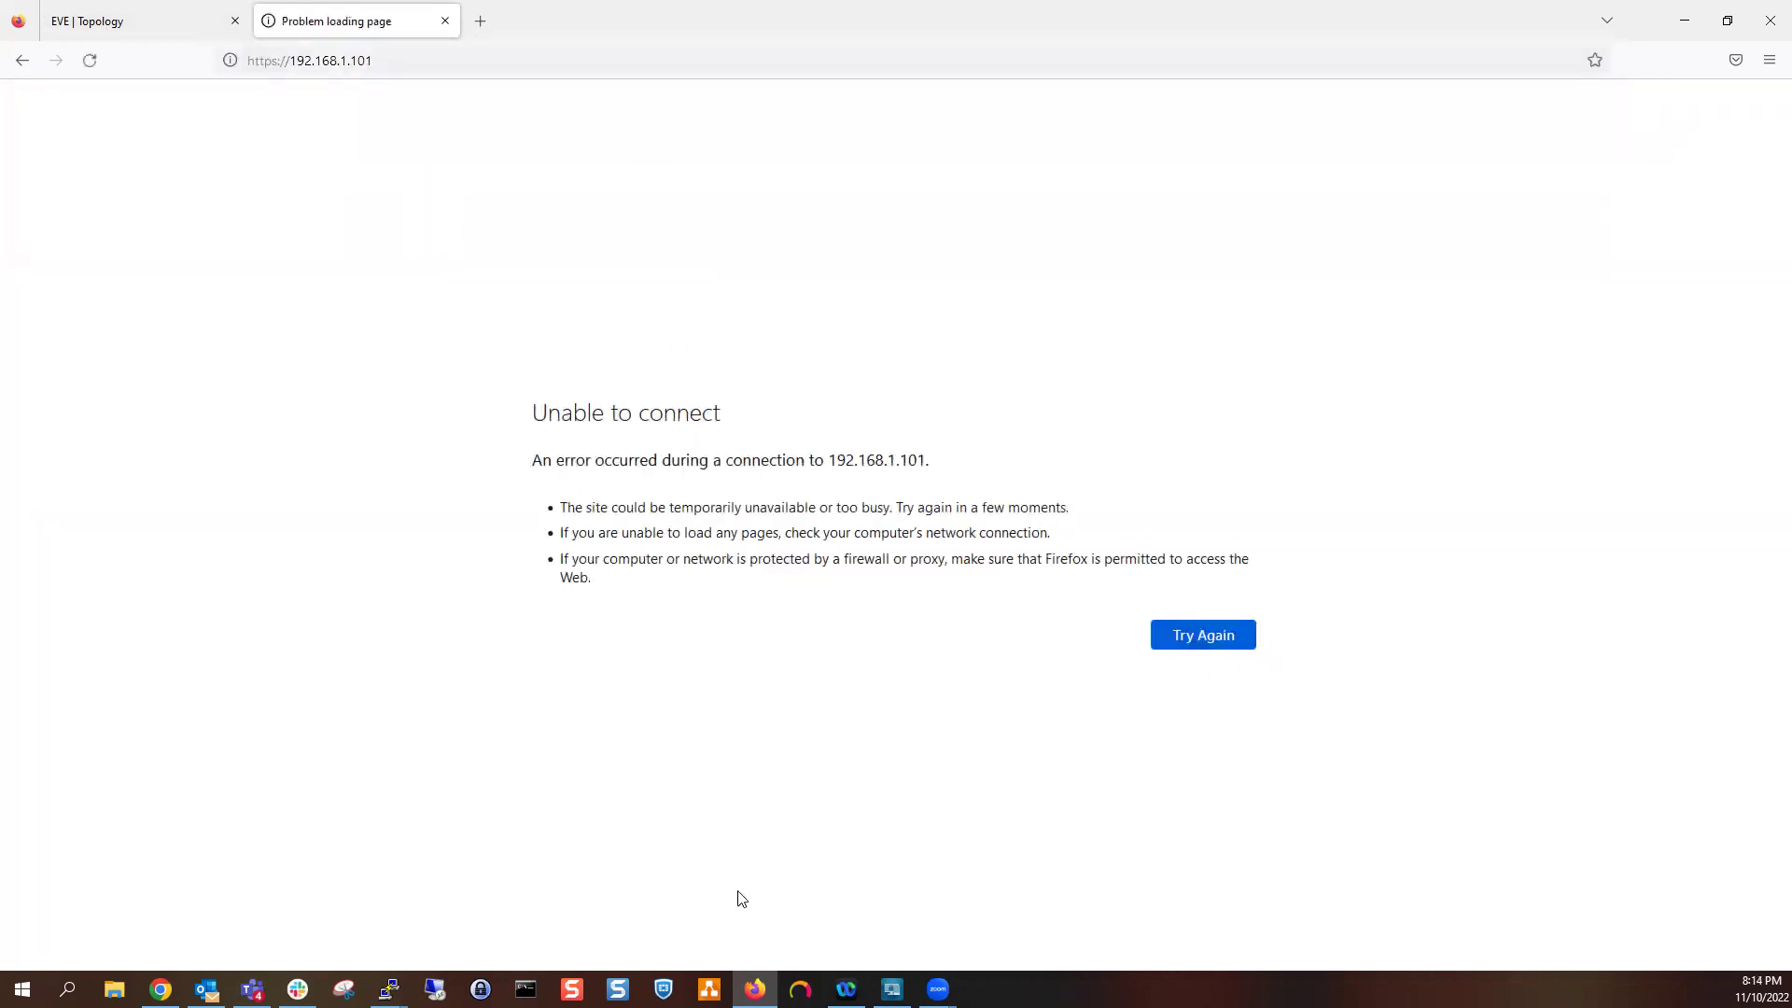
{"action": "left_click", "coordinate": [525, 989]}
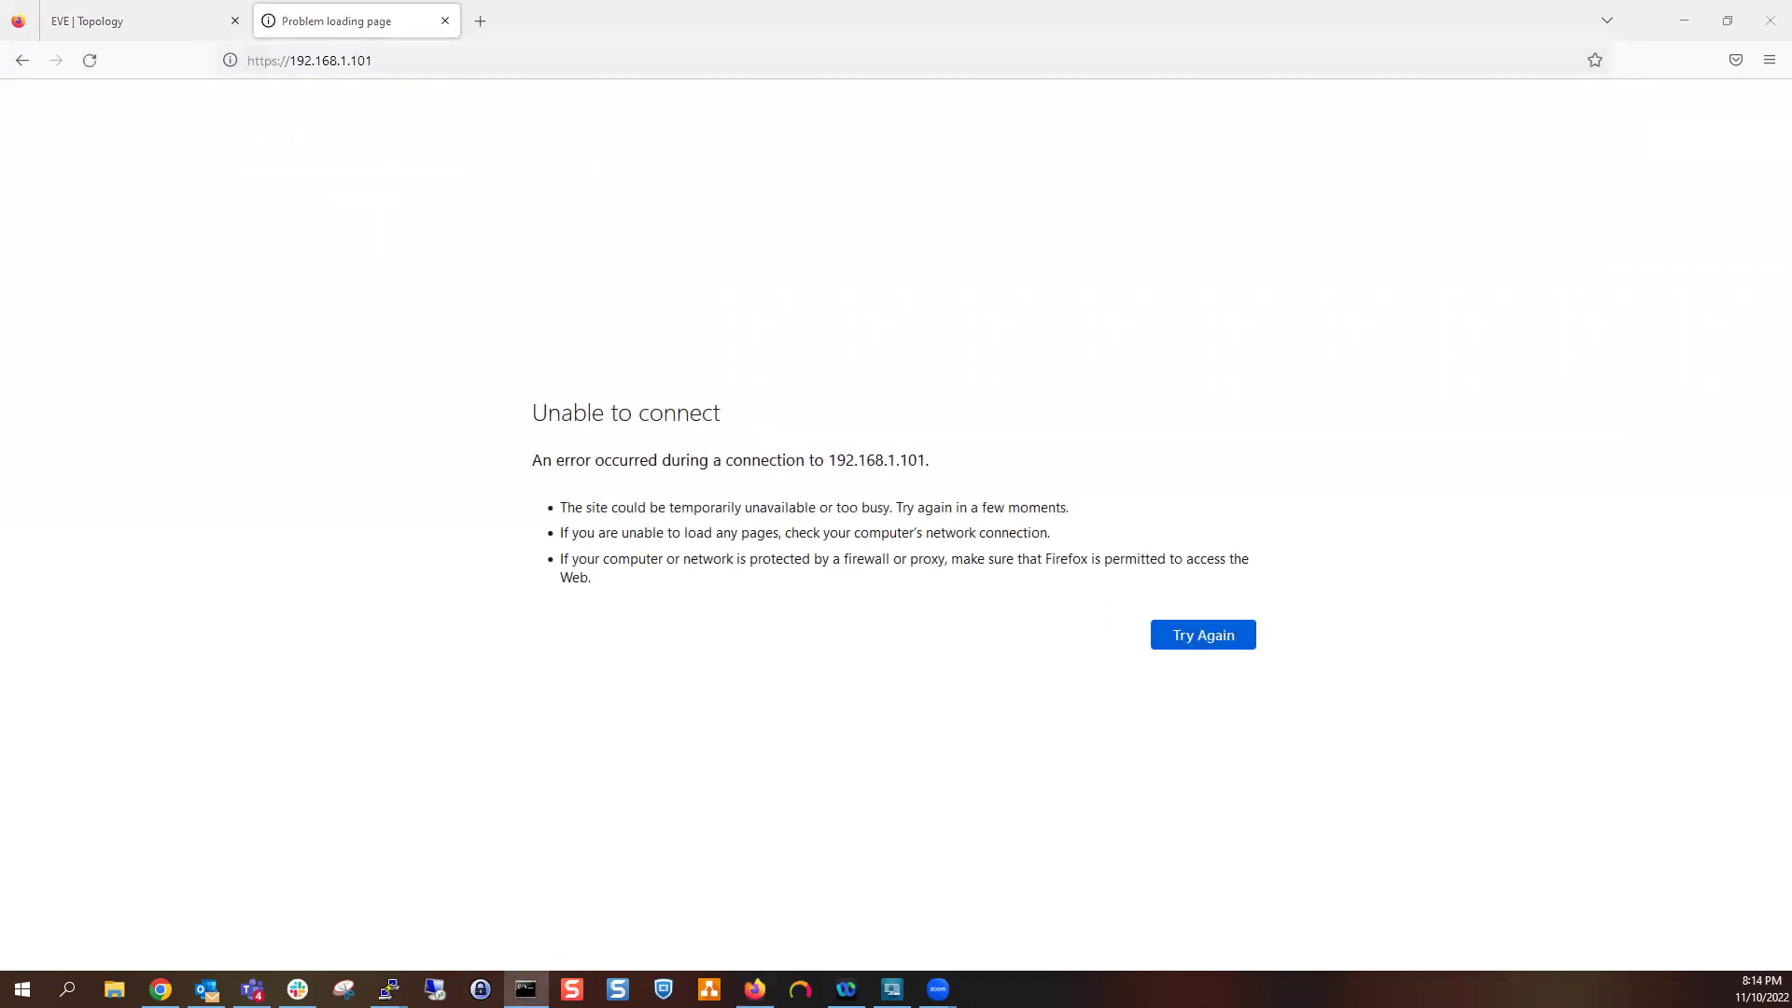
Ping 192.168.1.101 from Command Prompt, getting replies at 1–2 ms
{"action": "left_click", "coordinate": [851, 285]}
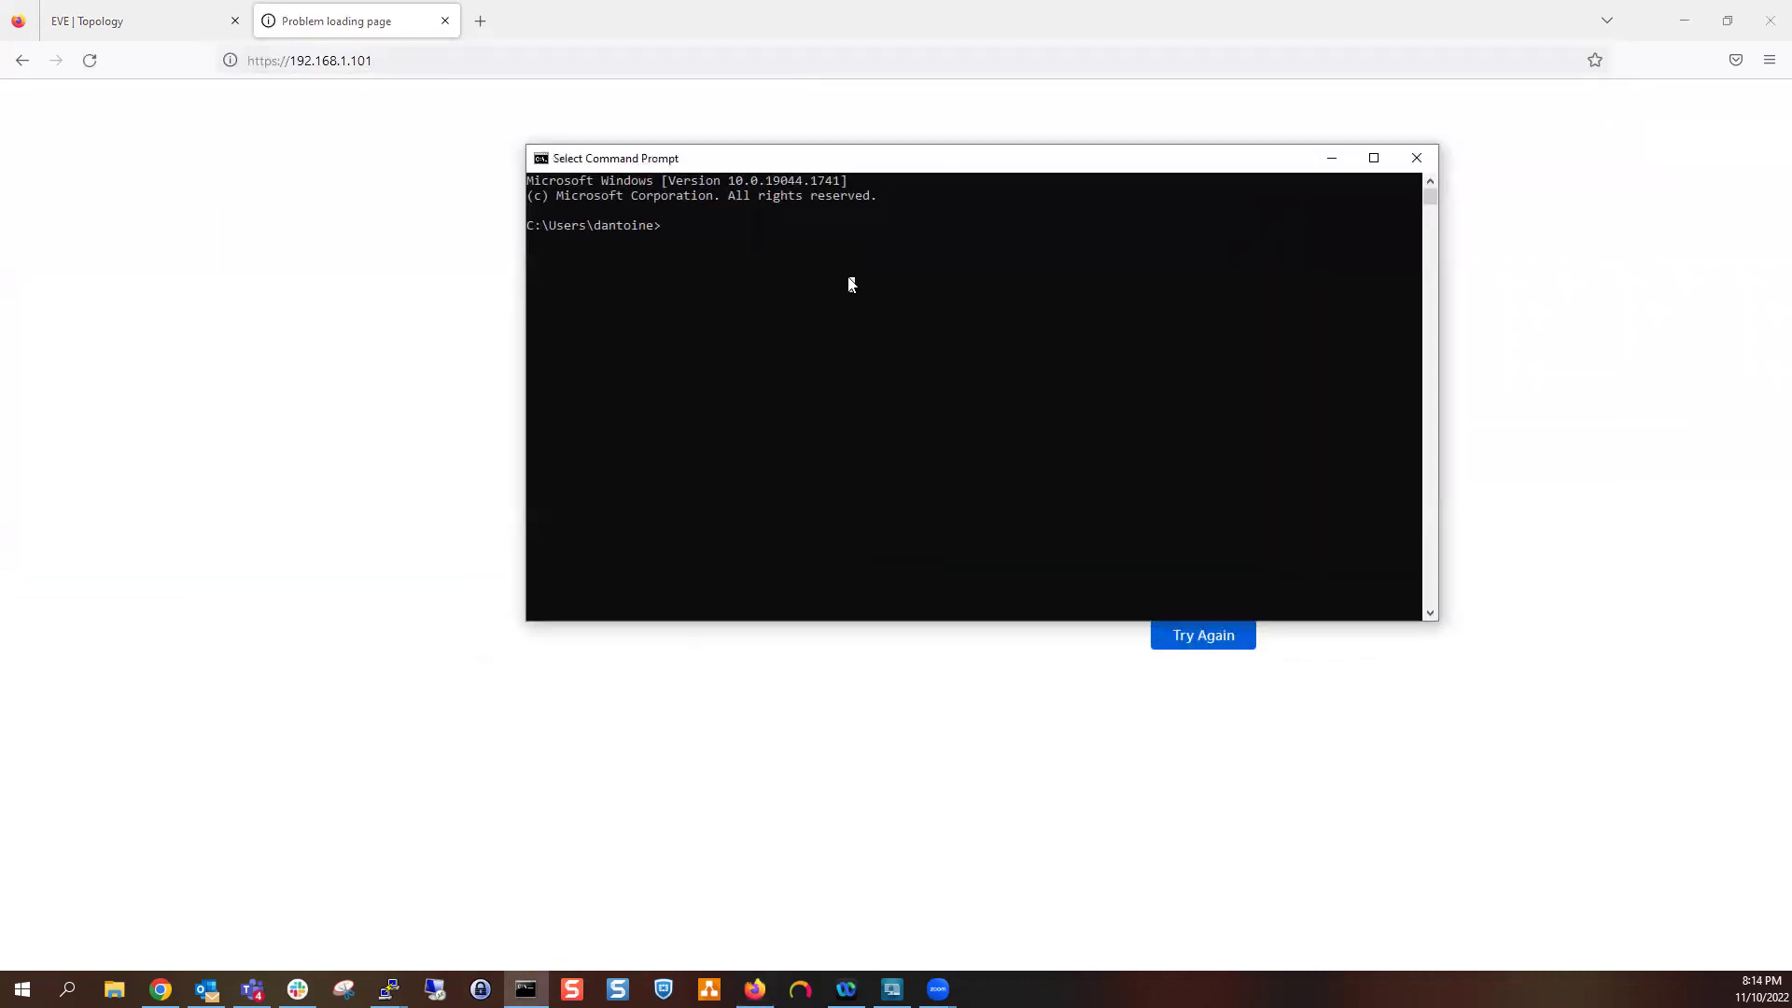
{"action": "type", "text": "pi^Ng"}
{"action": "key", "text": "BackSpace"}
{"action": "key", "text": "BackSpace"}
{"action": "key", "text": "BackSpace"}
{"action": "key", "text": "BackSpace"}
{"action": "key", "text": "BackSpace"}
{"action": "type", "text": "ing 192.168.1.101"}
{"action": "key", "text": "Return"}
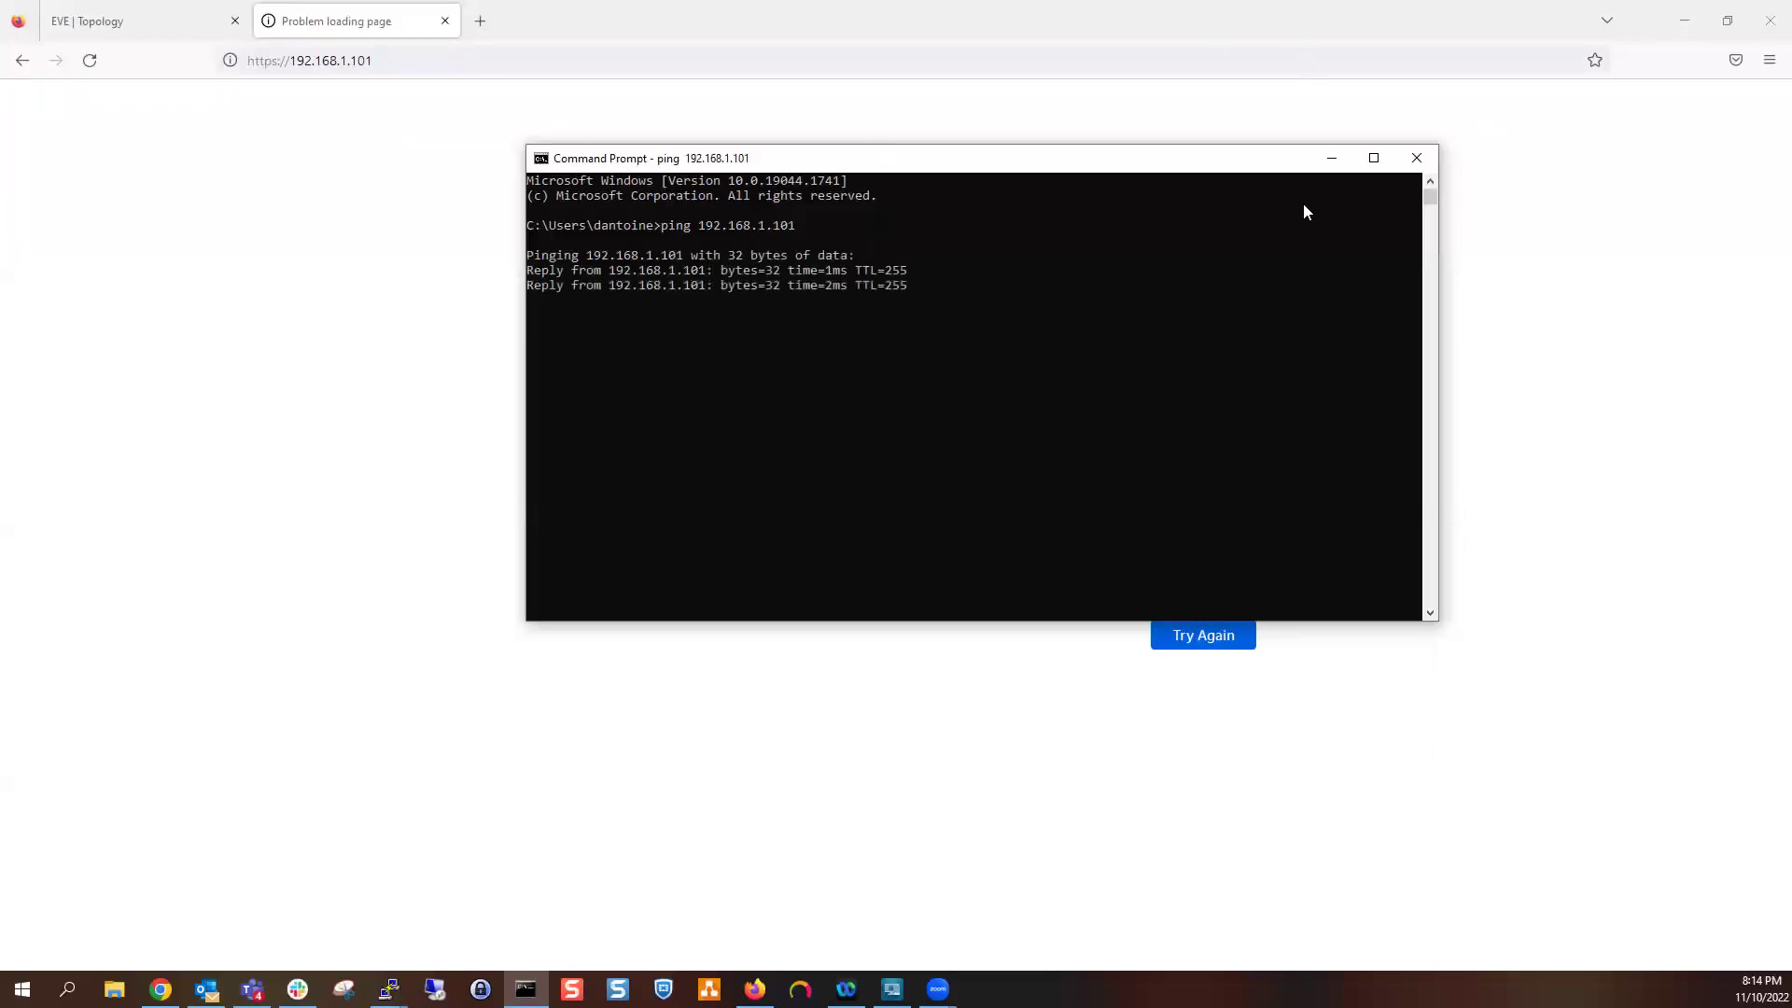
{"action": "left_click", "coordinate": [1327, 179]}
{"action": "left_click", "coordinate": [1069, 327]}
{"action": "key", "text": "Escape"}
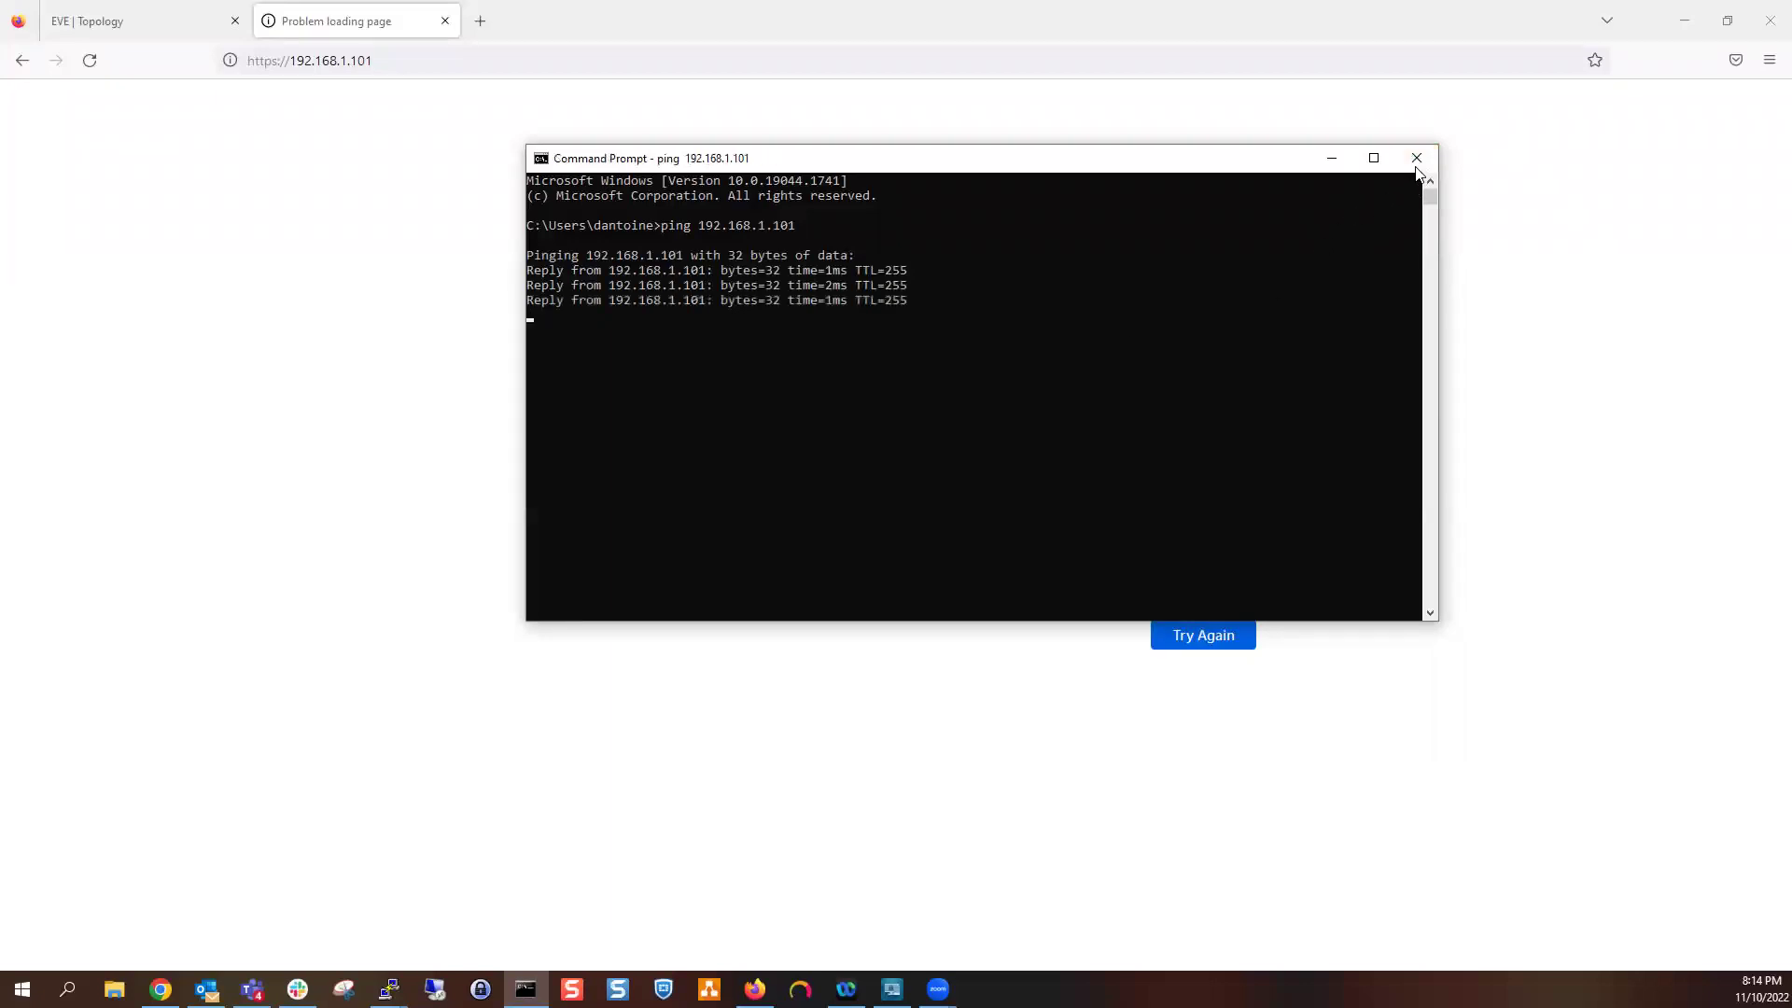
Close the Command Prompt window and the failed Firefox tab
{"action": "left_click", "coordinate": [1416, 161]}
{"action": "left_click", "coordinate": [356, 60]}
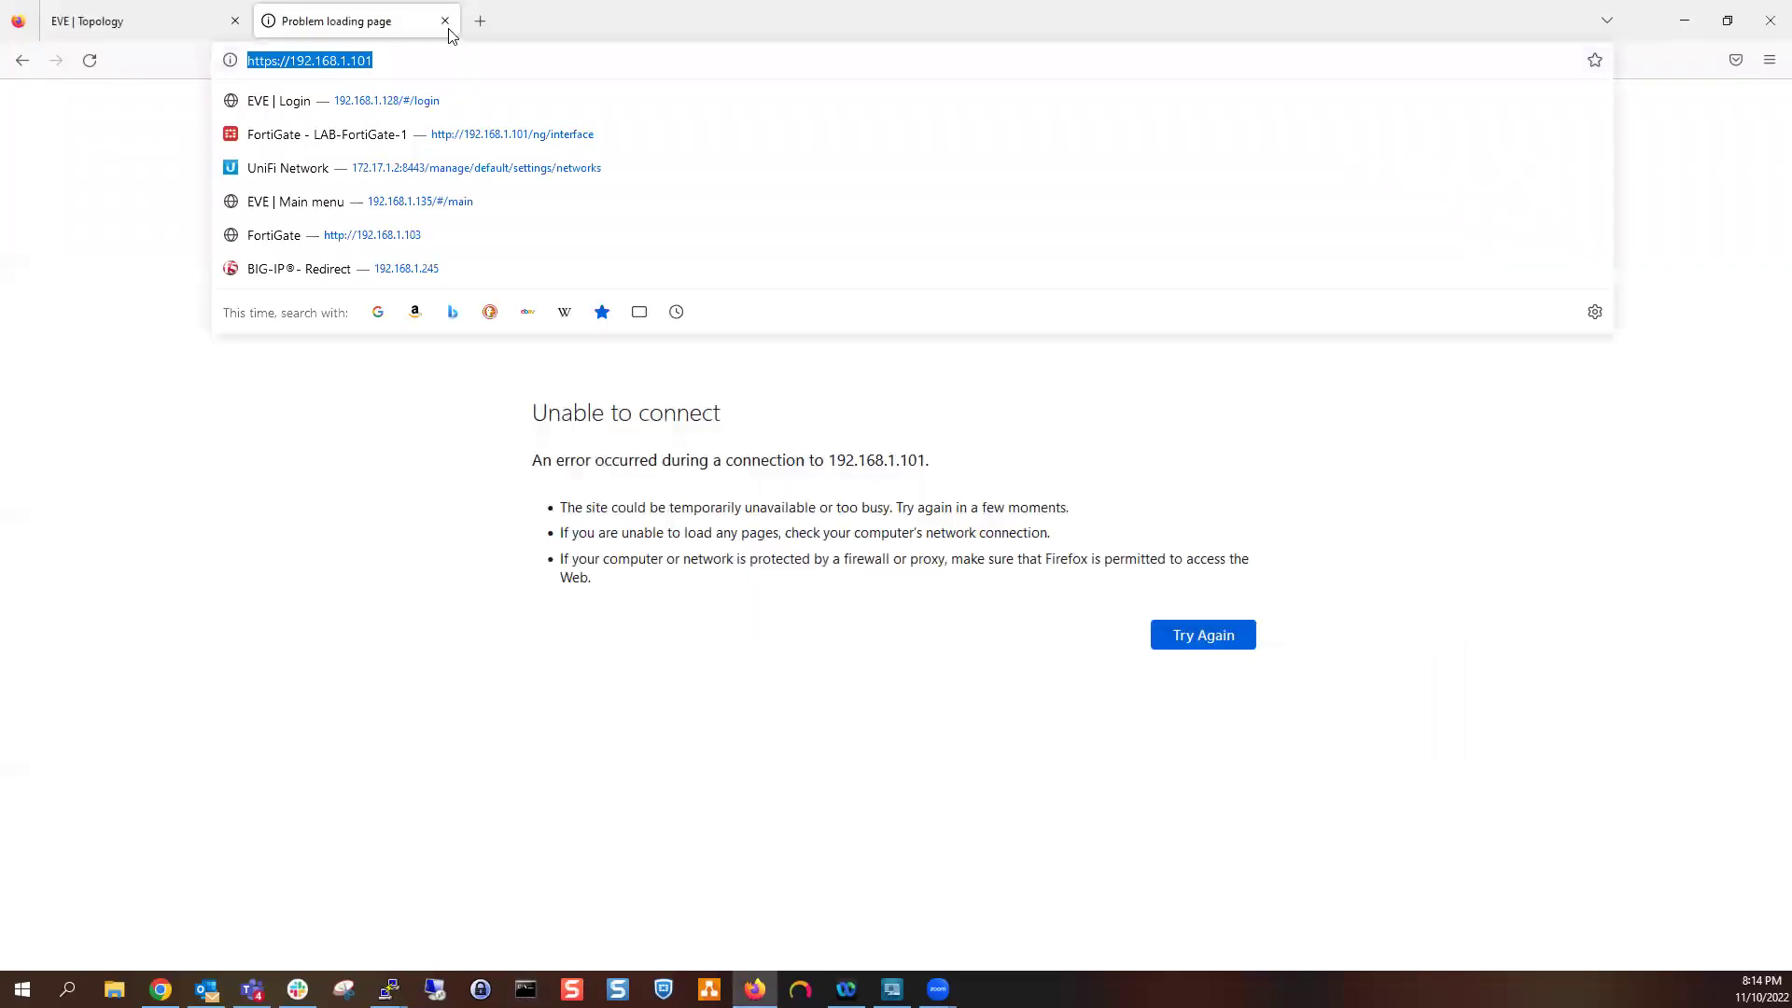
{"action": "left_click", "coordinate": [445, 21]}
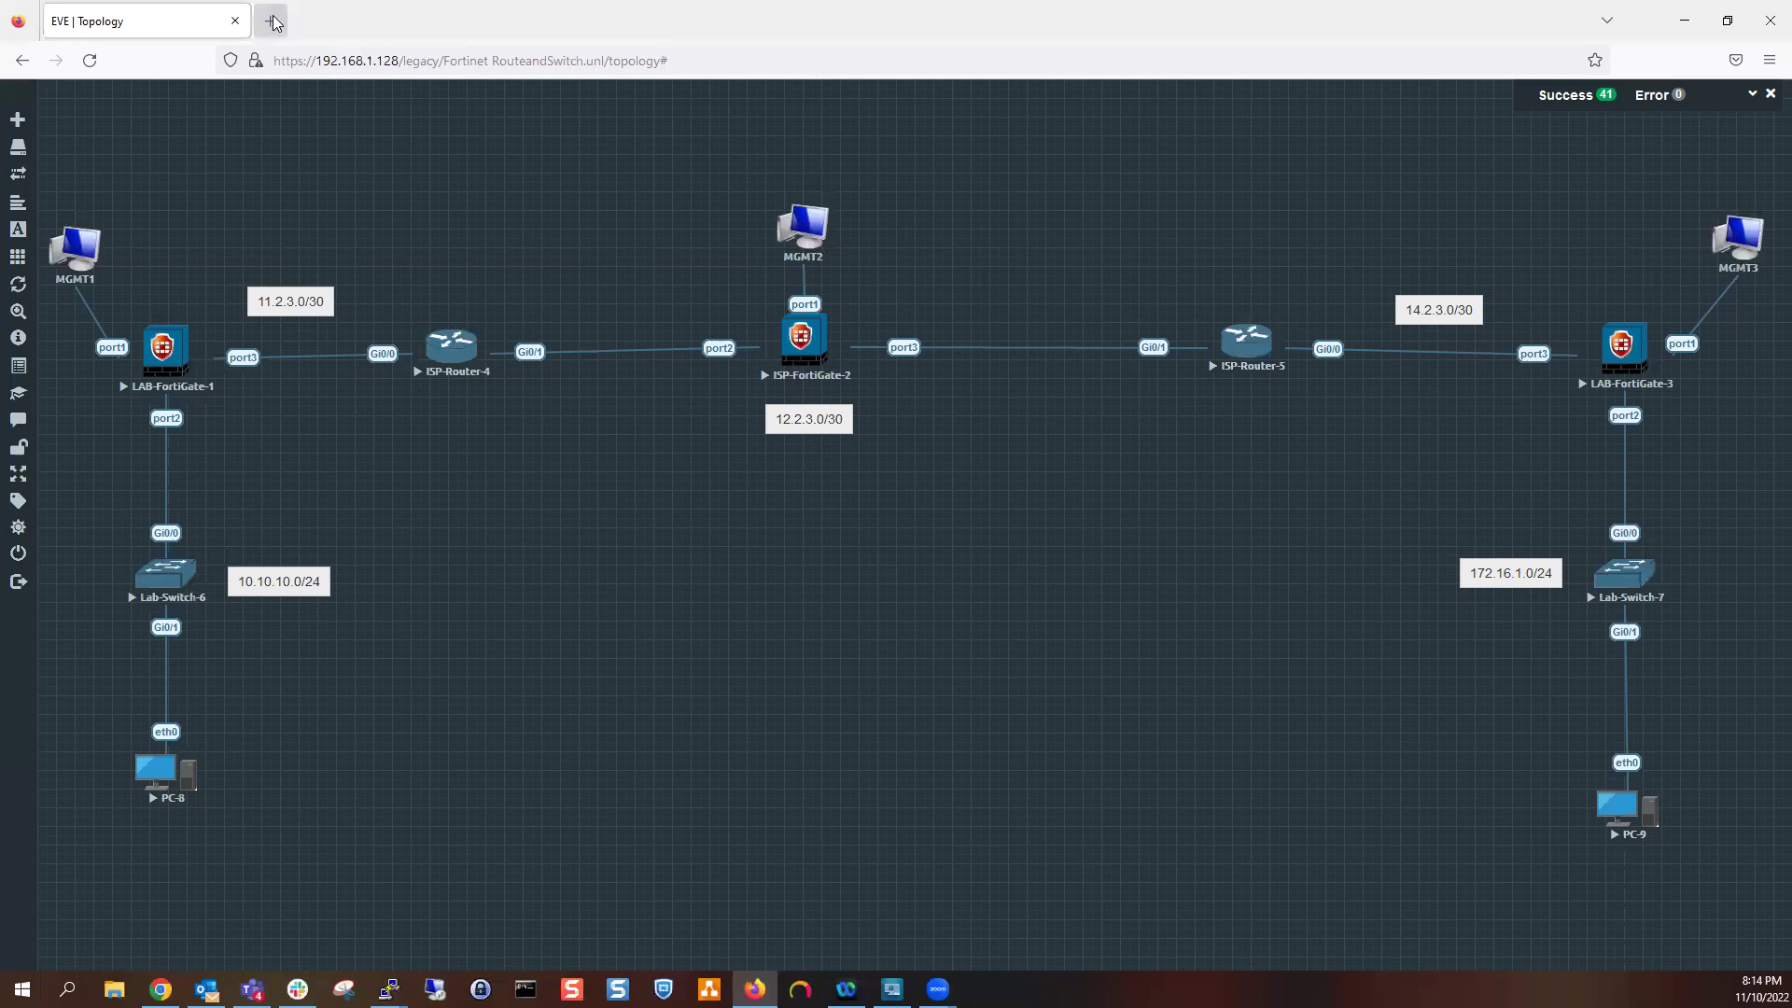
{"action": "left_click", "coordinate": [273, 21]}
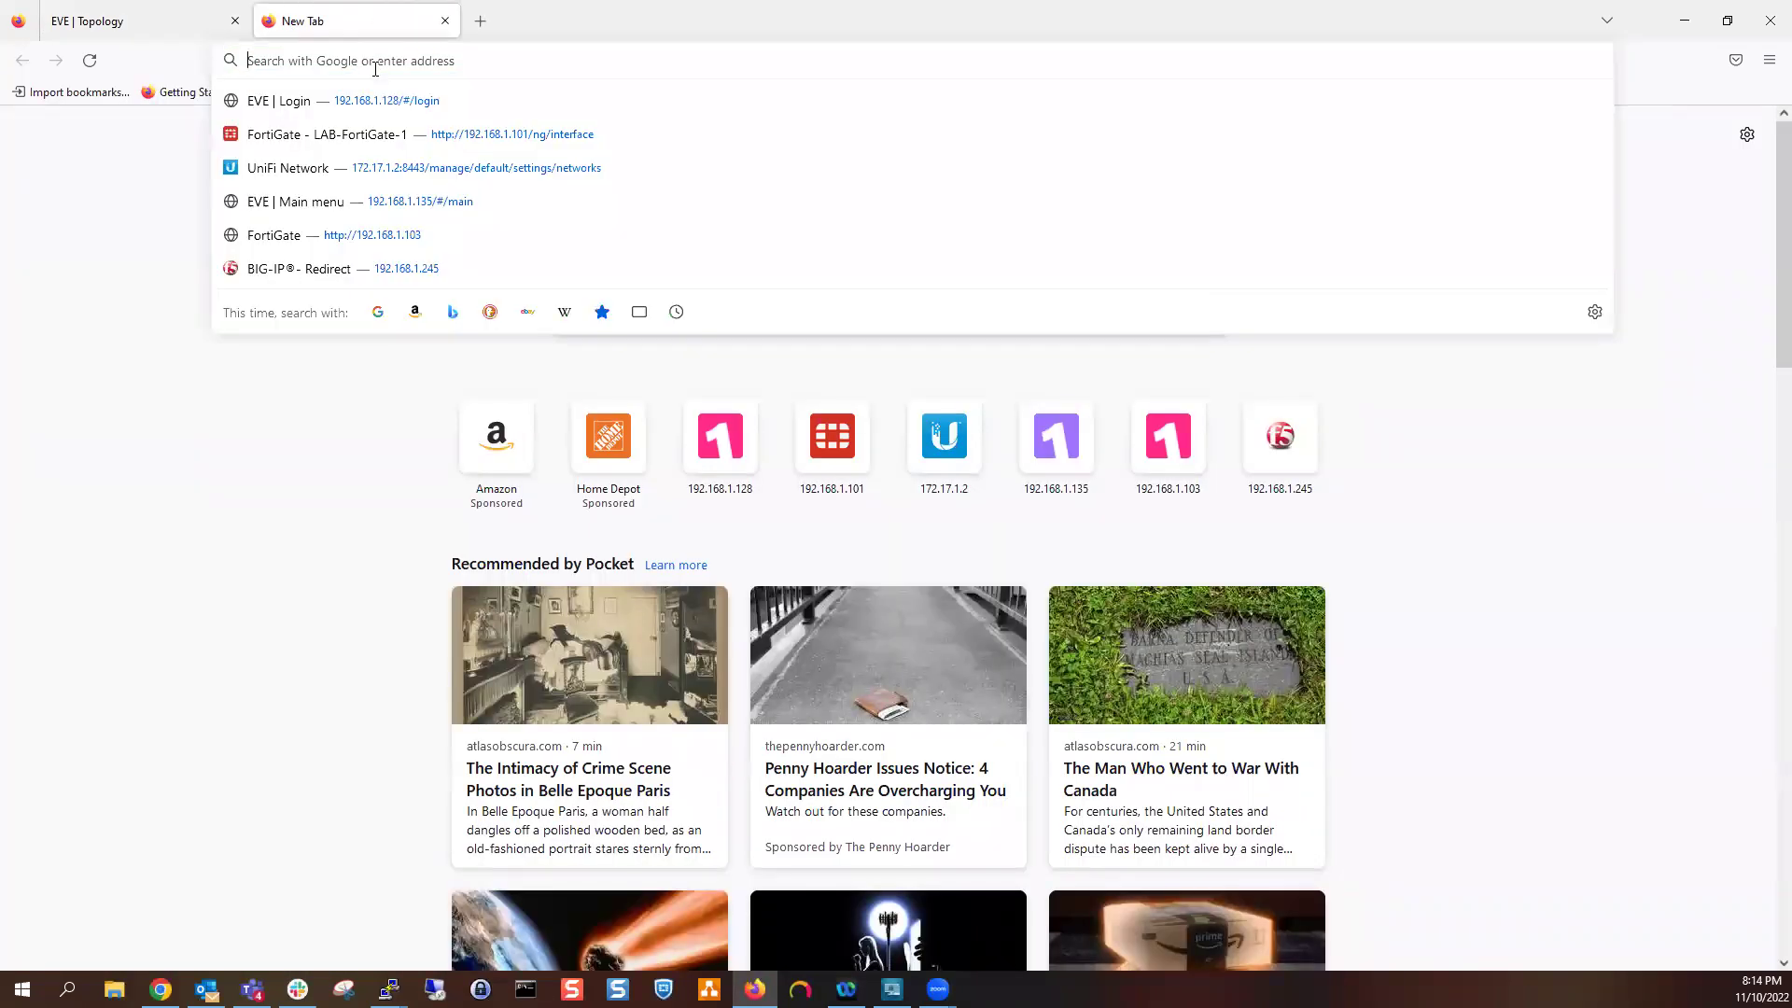
{"action": "type", "text": "https://"}
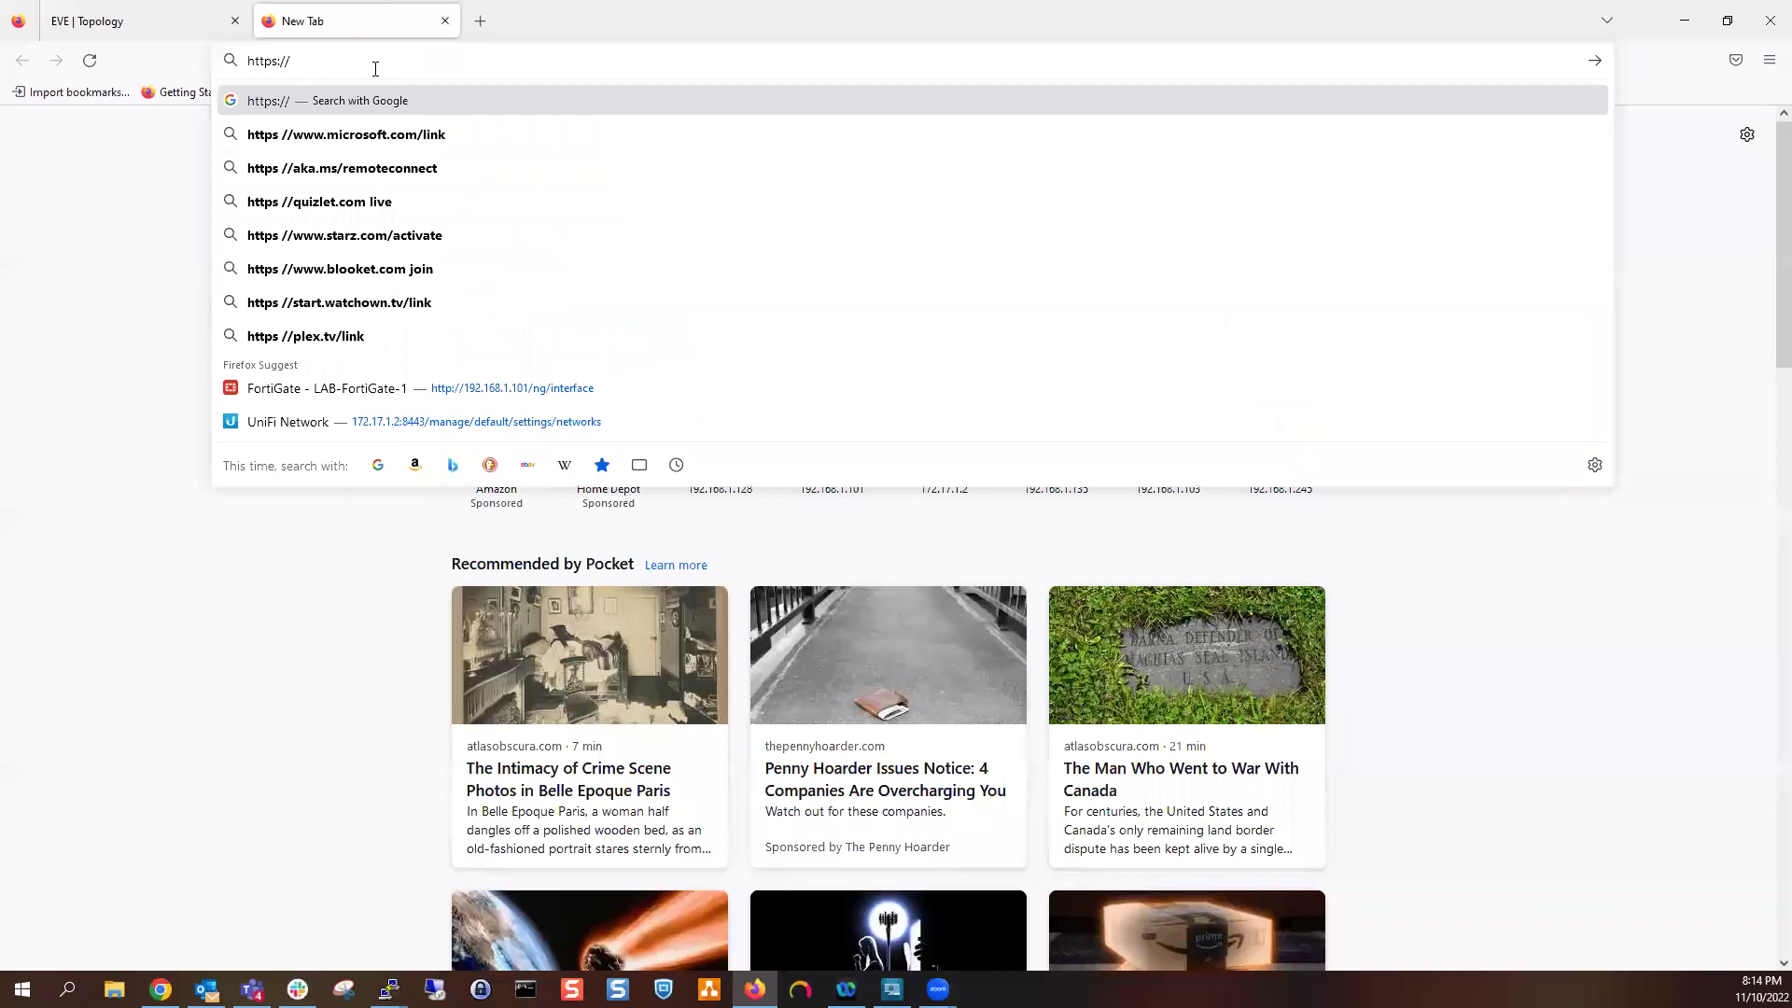
{"action": "type", "text": "192.168.1."}
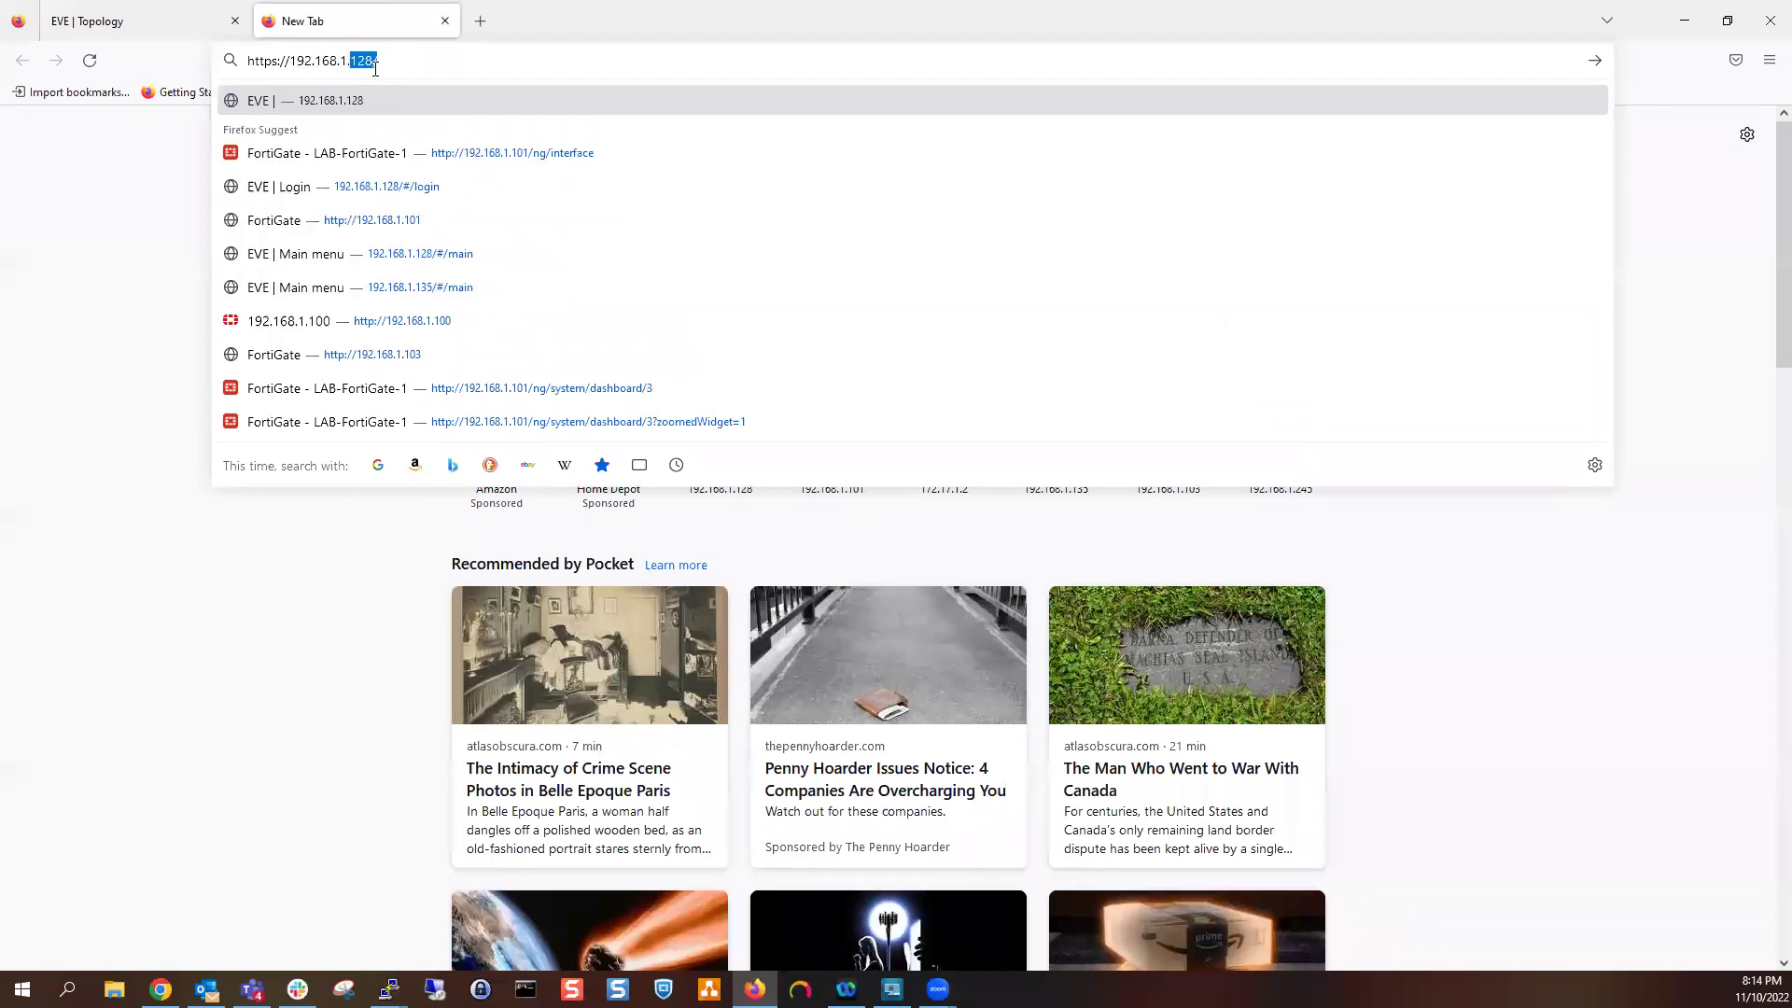
{"action": "type", "text": "101"}
{"action": "key", "text": "Return"}
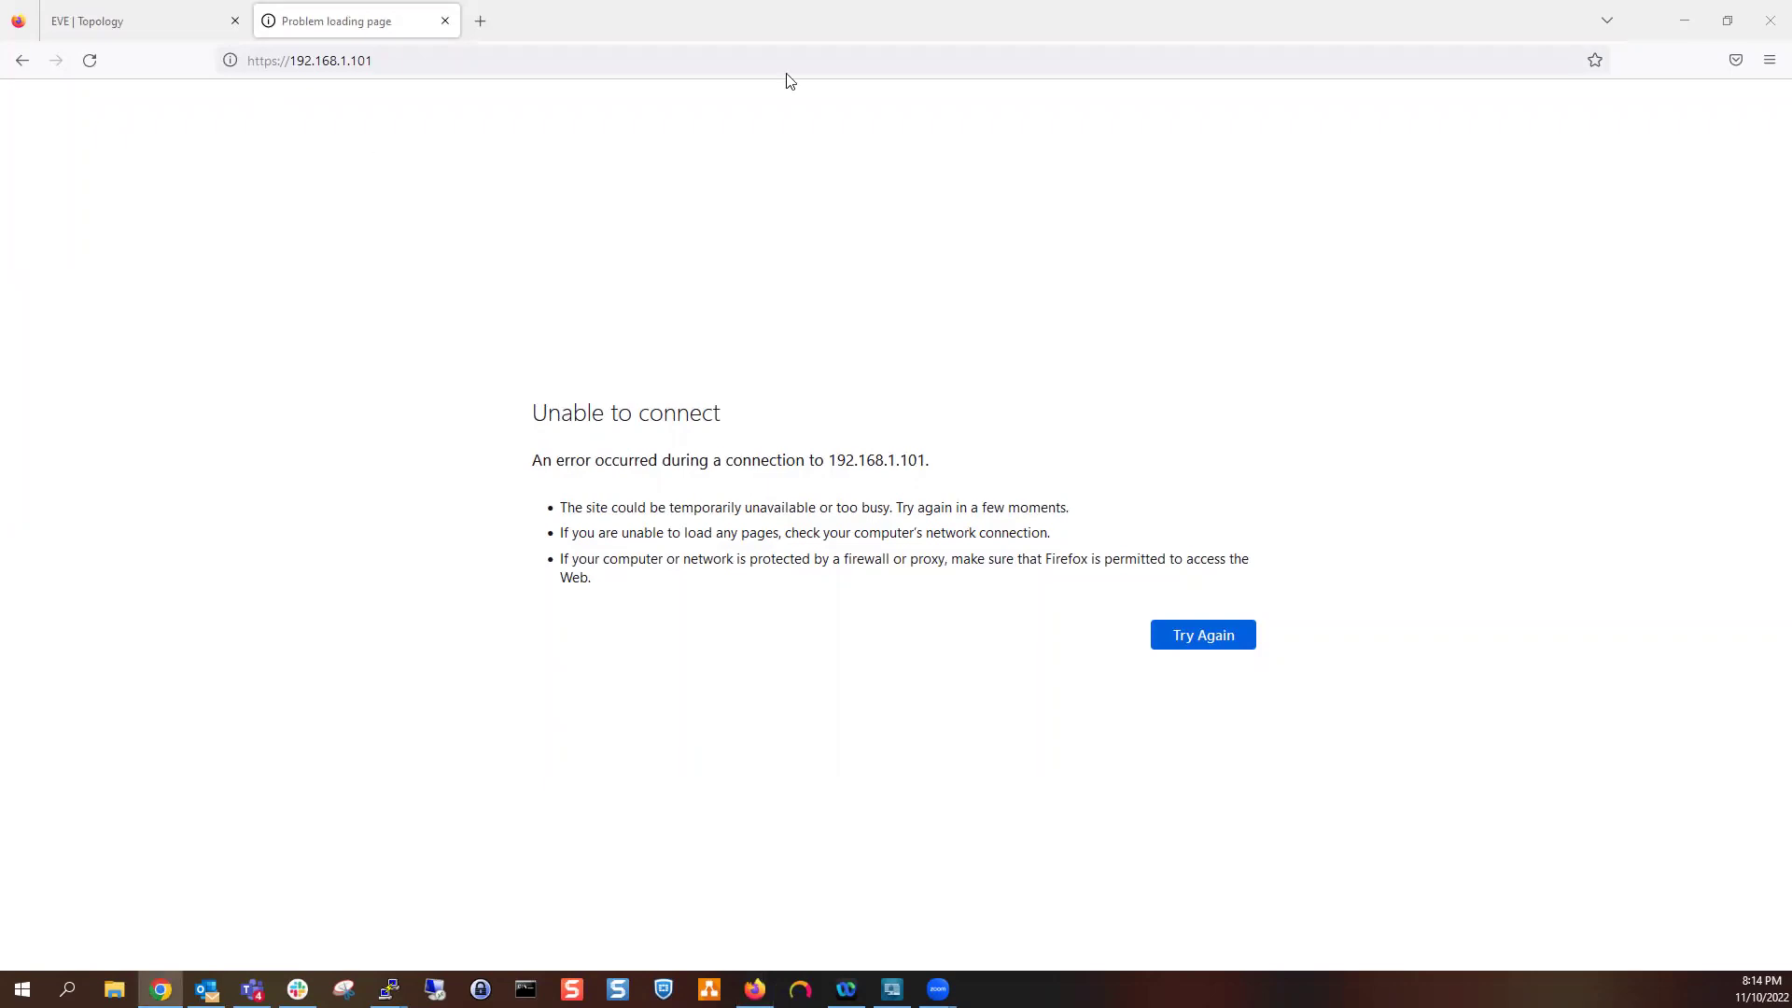
{"action": "left_click", "coordinate": [445, 21]}
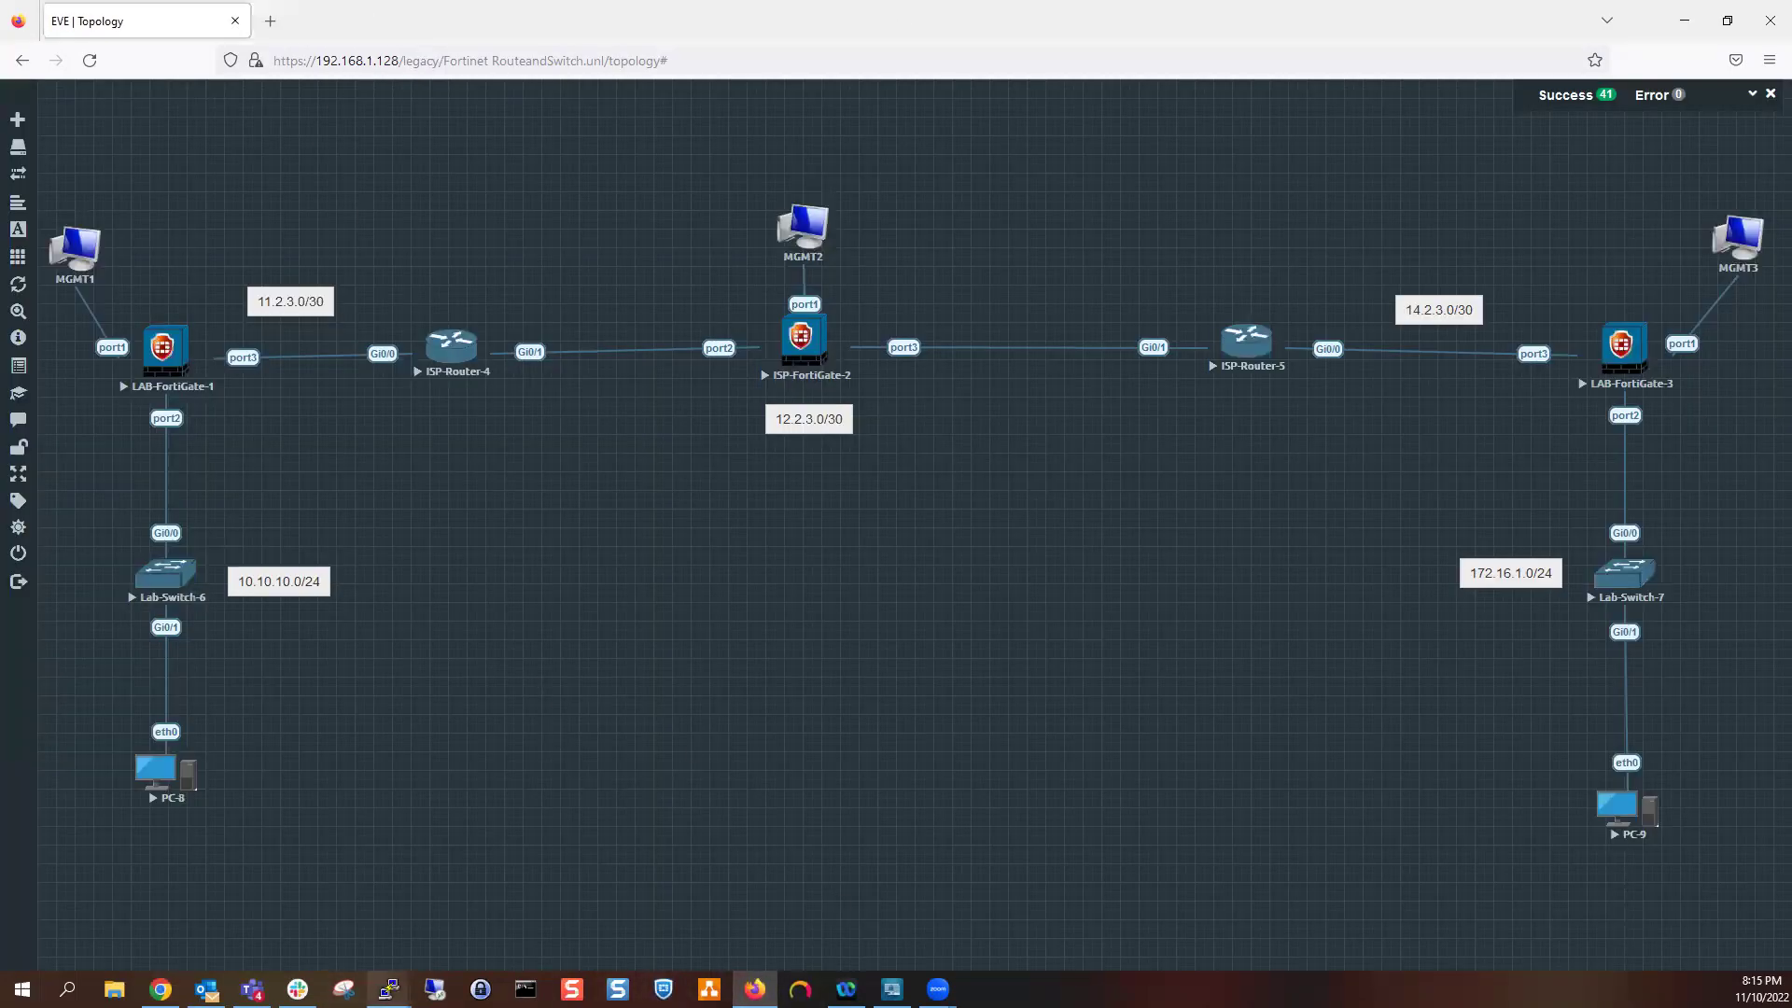
Log in to the LAB-FortiGate-1 console as admin
{"action": "mouse_move", "coordinate": [388, 990]}
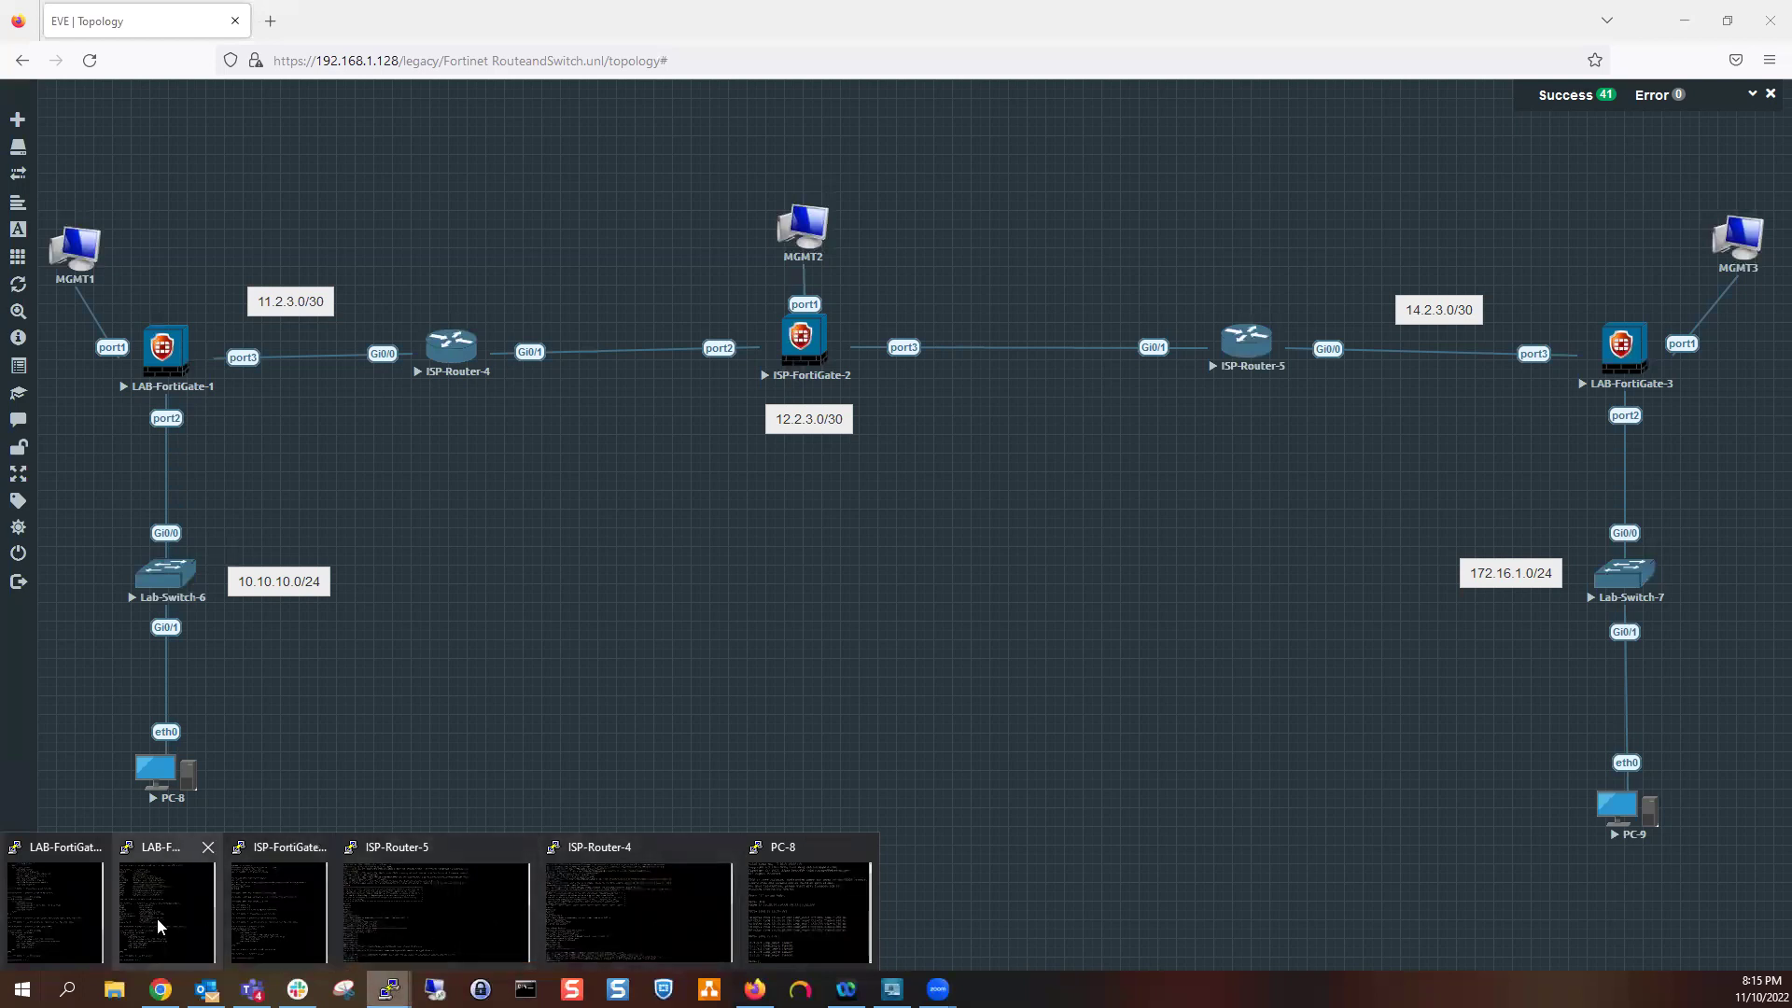
{"action": "left_click", "coordinate": [69, 915]}
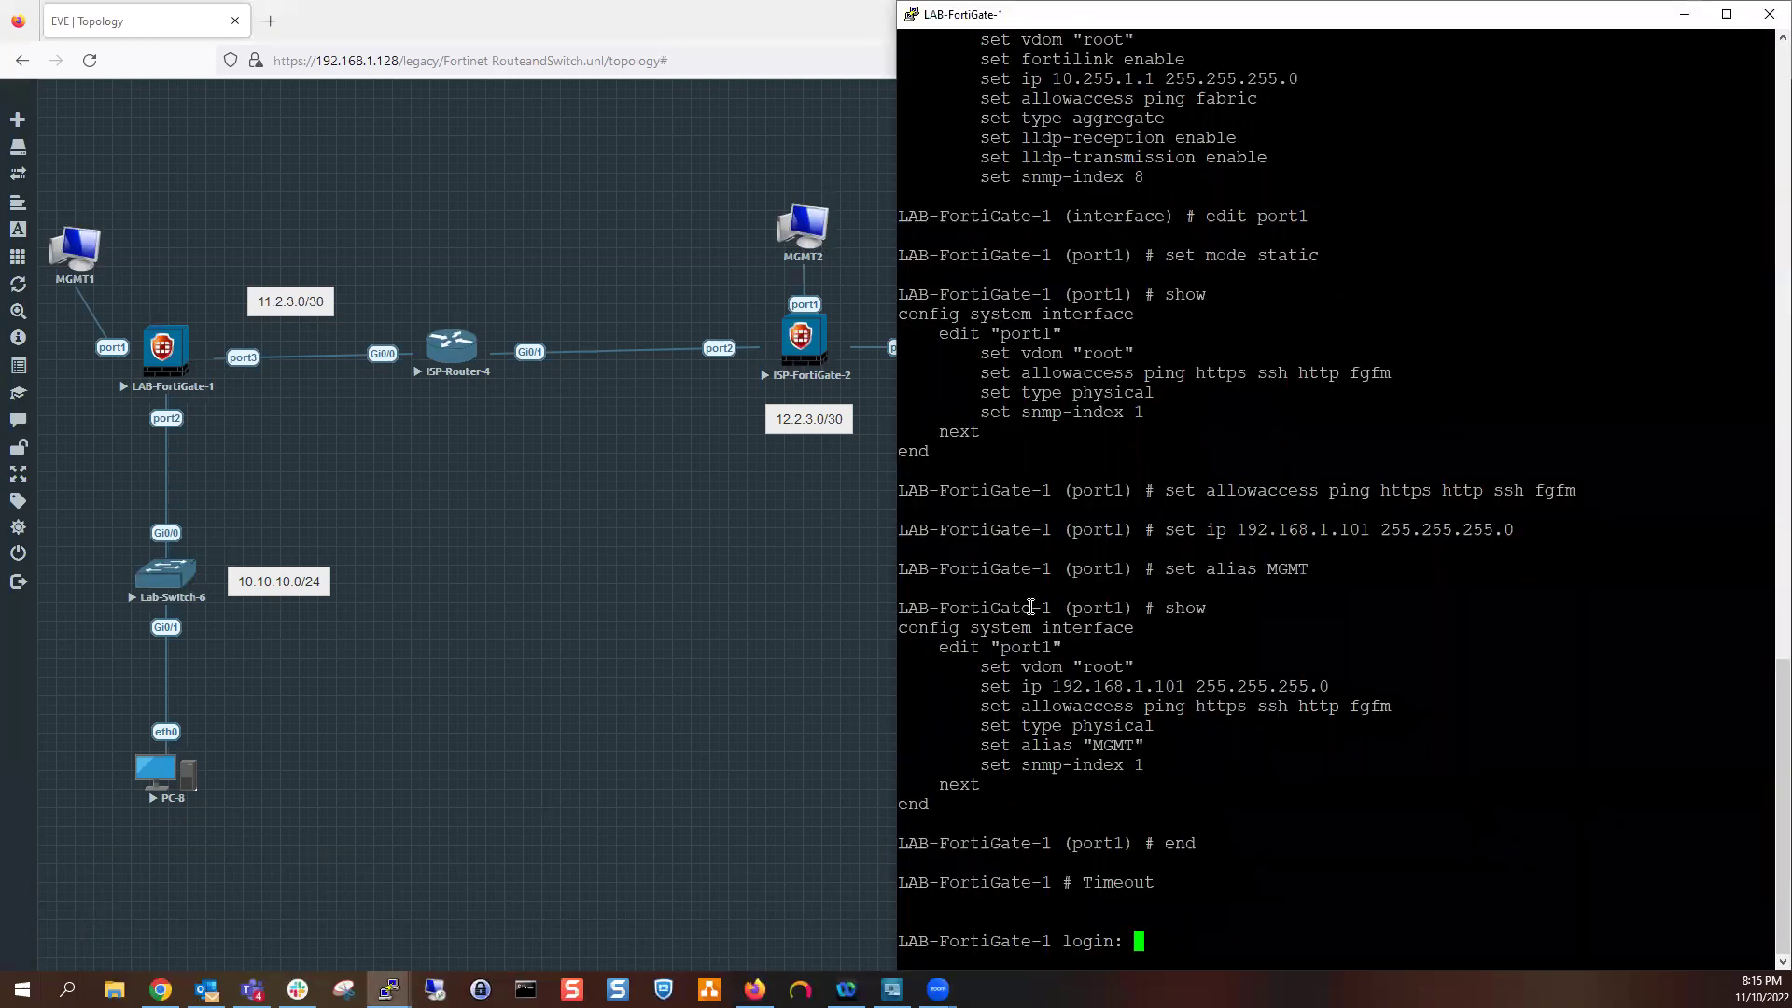
{"action": "key", "text": "Return"}
{"action": "key", "text": "Return"}
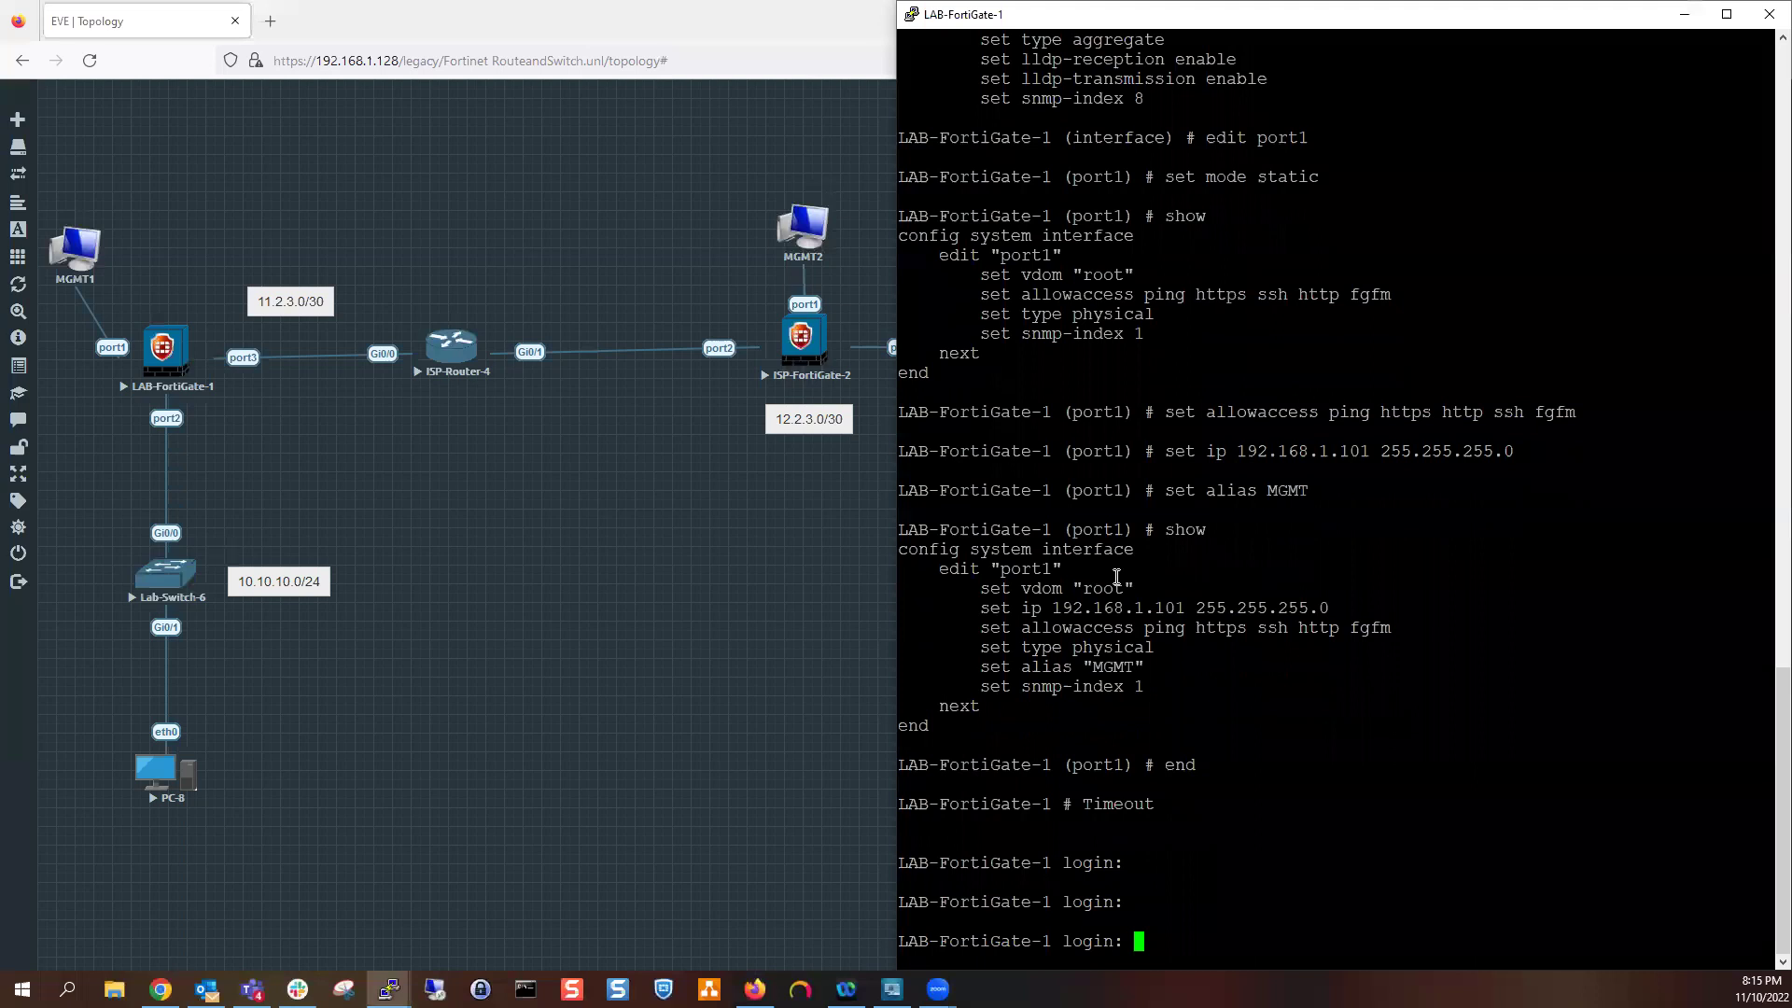
{"action": "type", "text": "admin"}
{"action": "key", "text": "Return"}
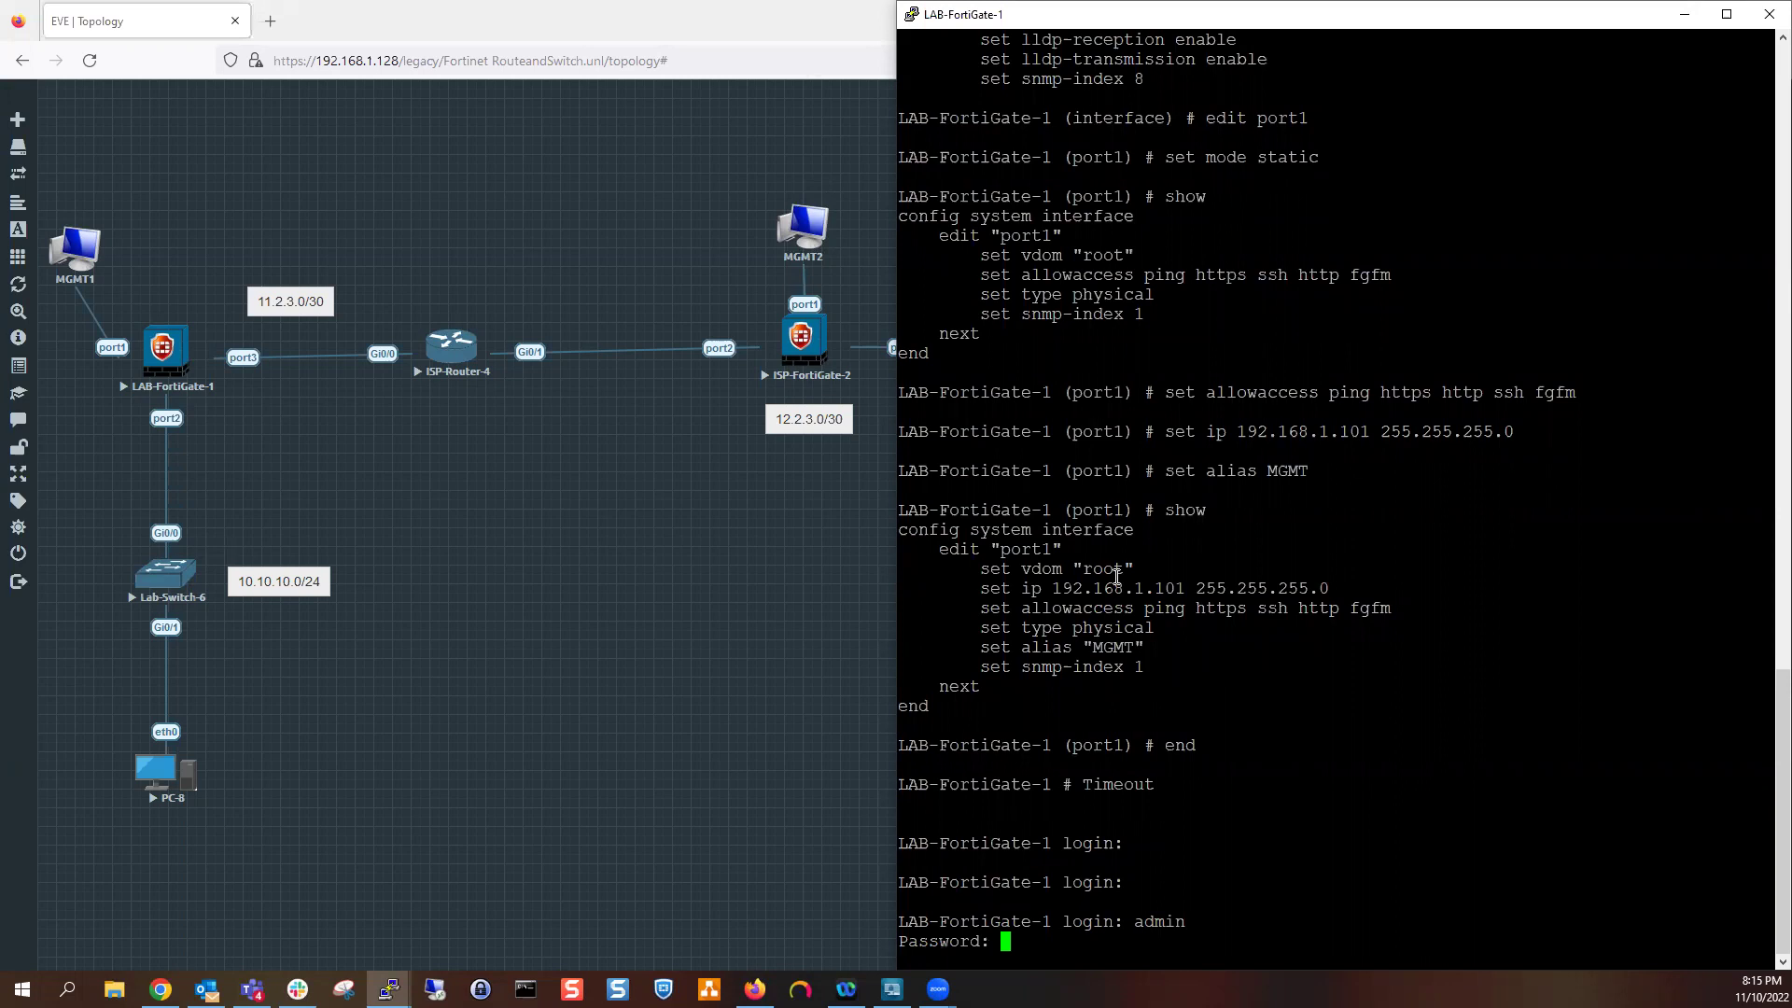
{"action": "key", "text": "Return"}
{"action": "key", "text": "Return"}
{"action": "key", "text": "Return"}
{"action": "key", "text": "Return"}
Show port1's configuration under config system interface
{"action": "type", "text": "s"}
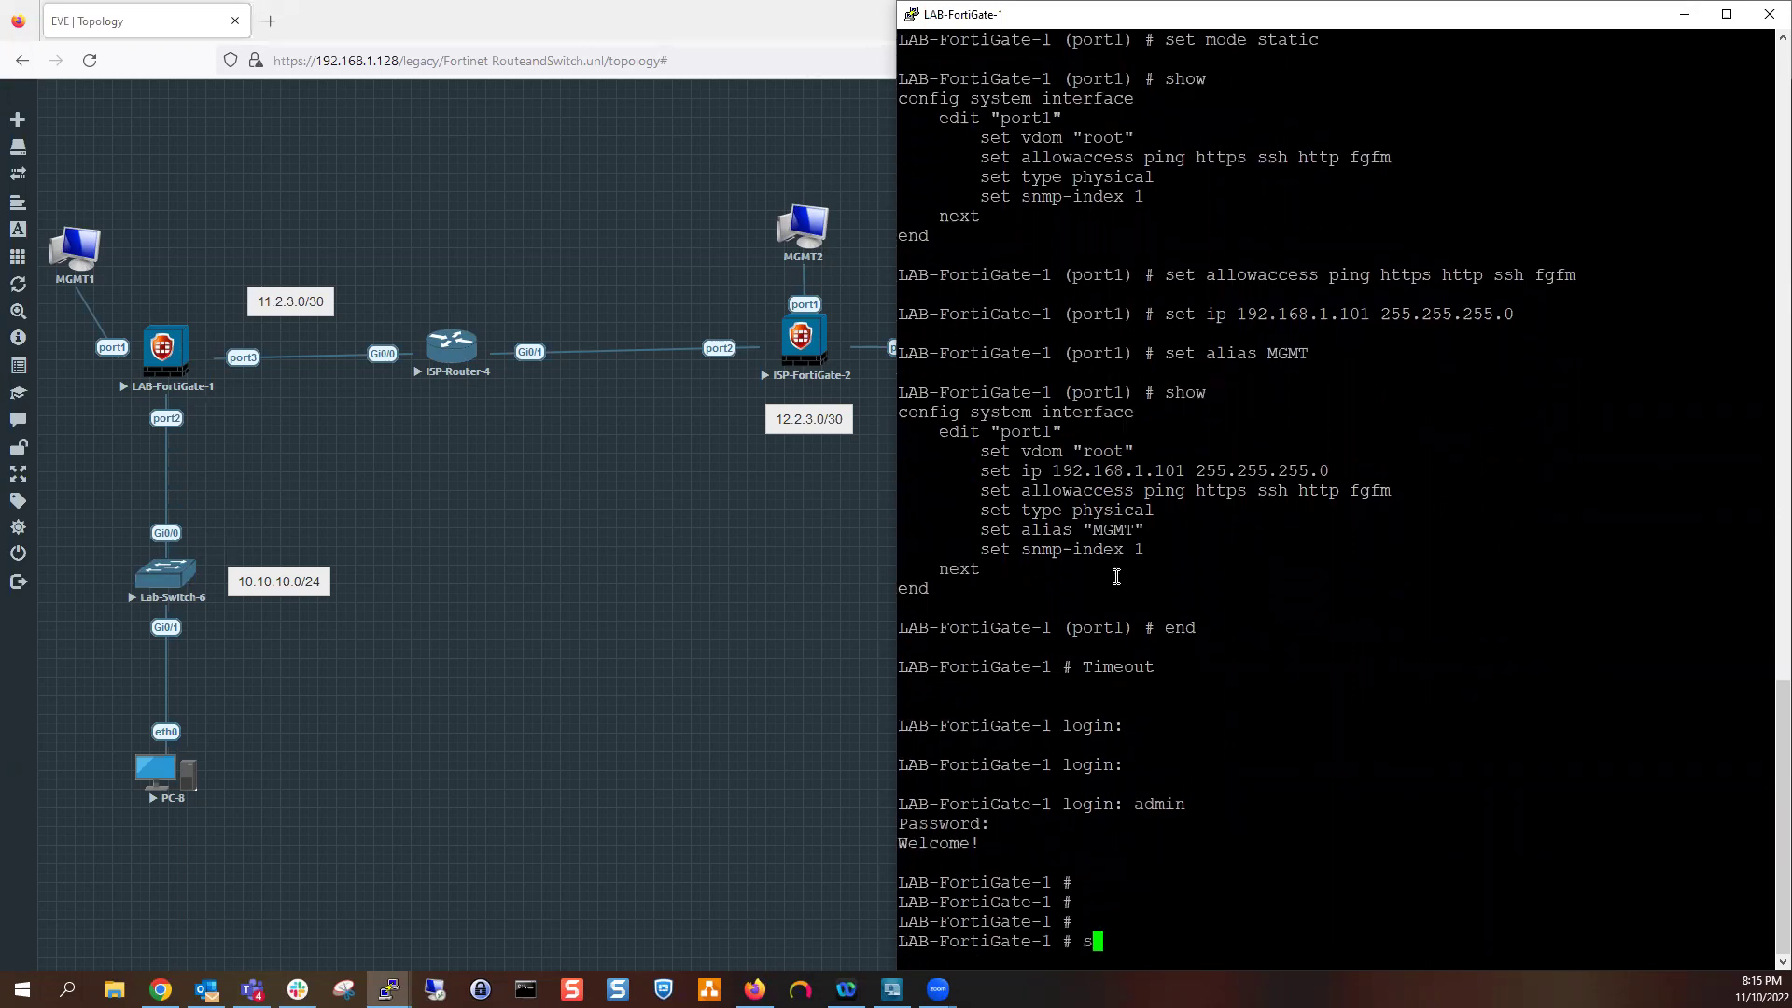
{"action": "key", "text": "BackSpace"}
{"action": "type", "text": "config alertemail"}
{"action": "key", "text": "ctrl+w"}
{"action": "type", "text": "system interface"}
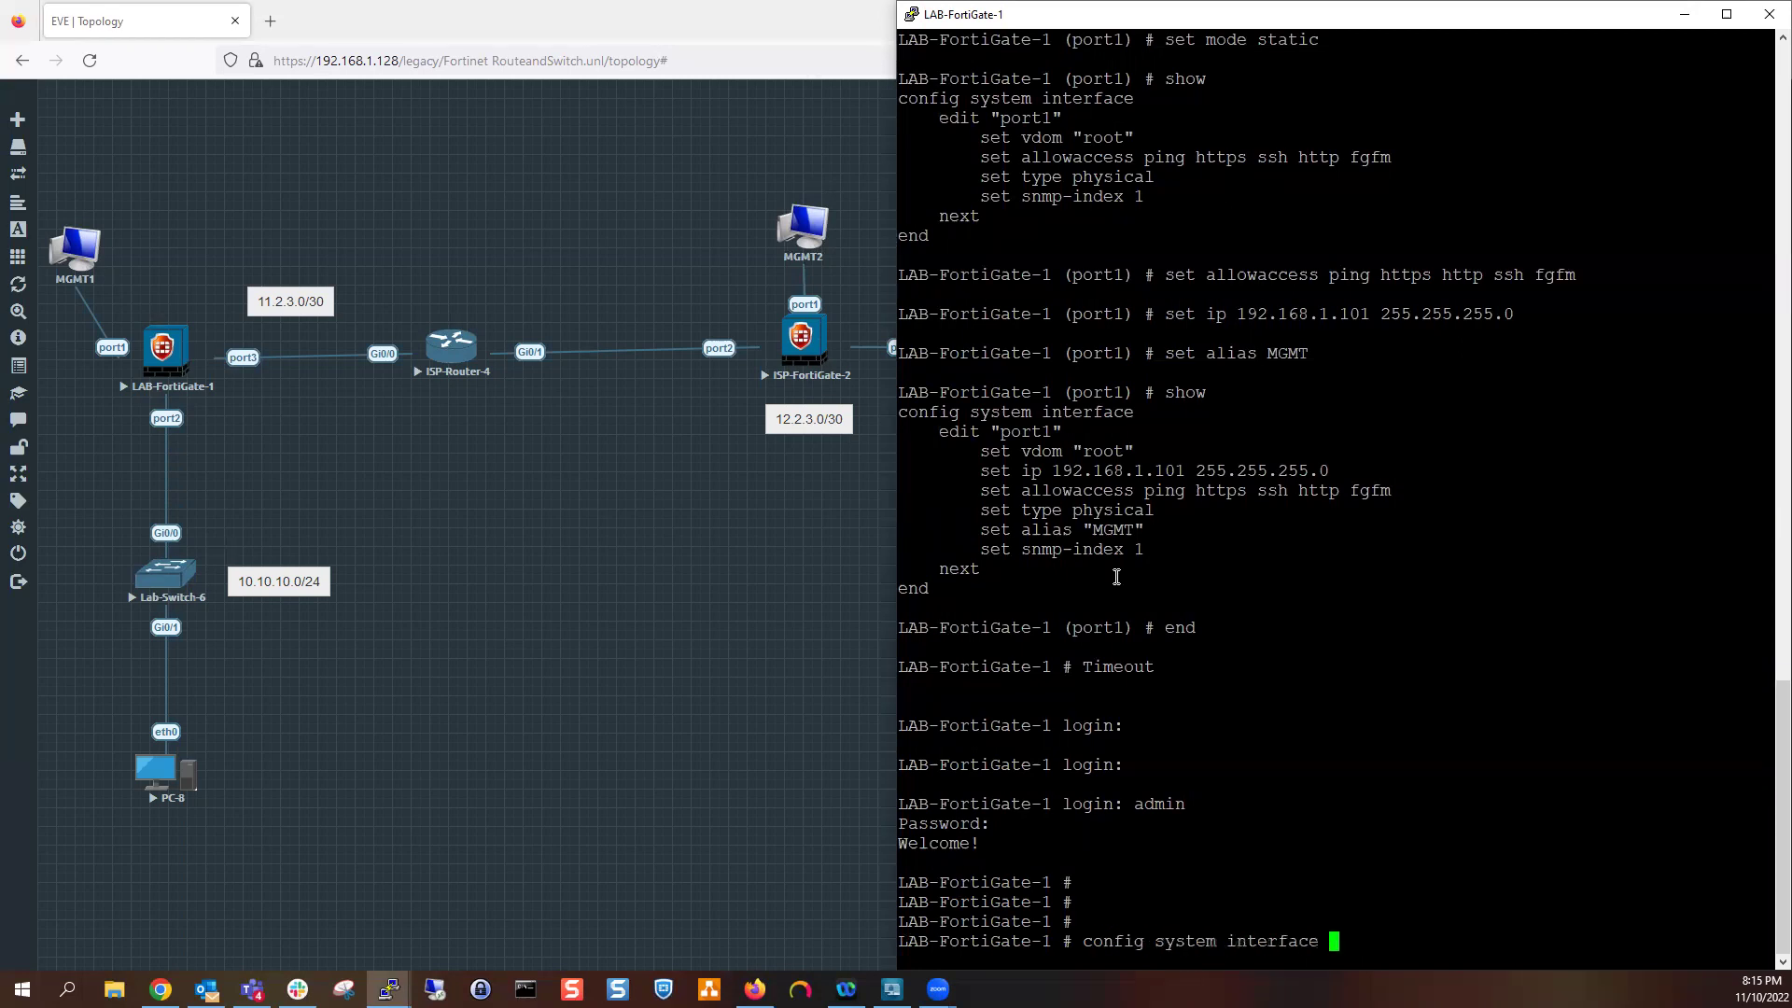
{"action": "key", "text": "Return"}
{"action": "type", "text": "edit port1"}
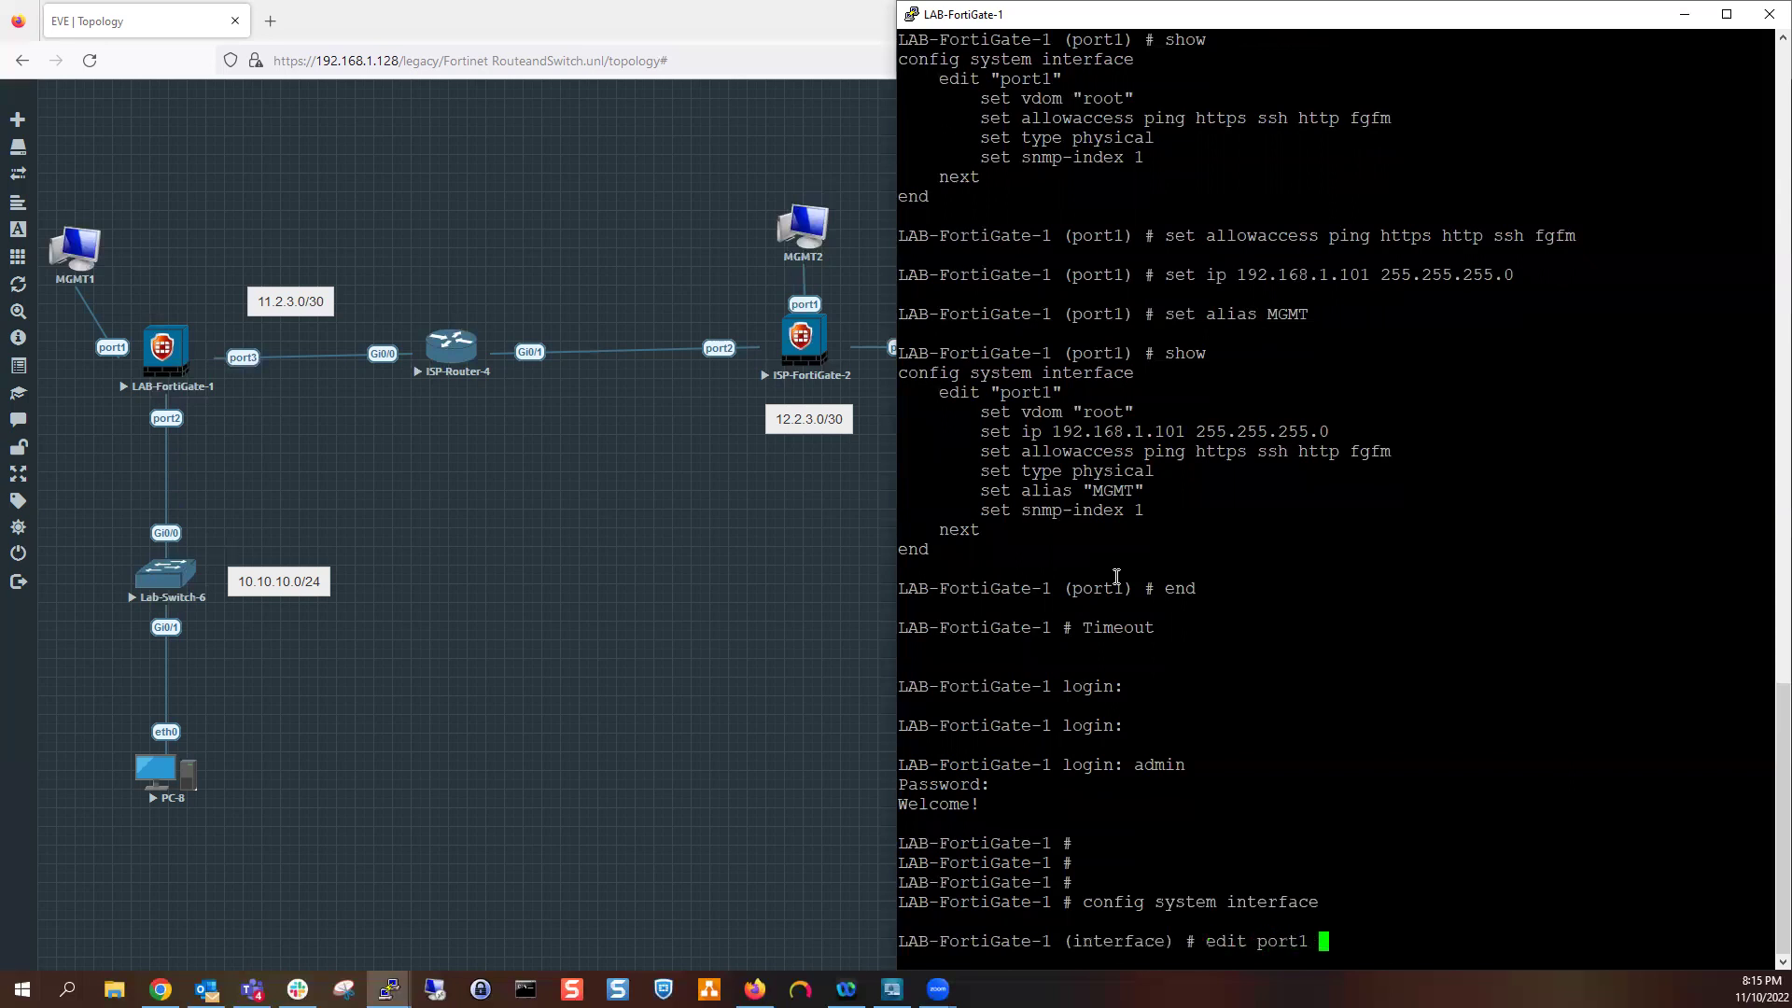
{"action": "key", "text": "Return"}
{"action": "type", "text": "show"}
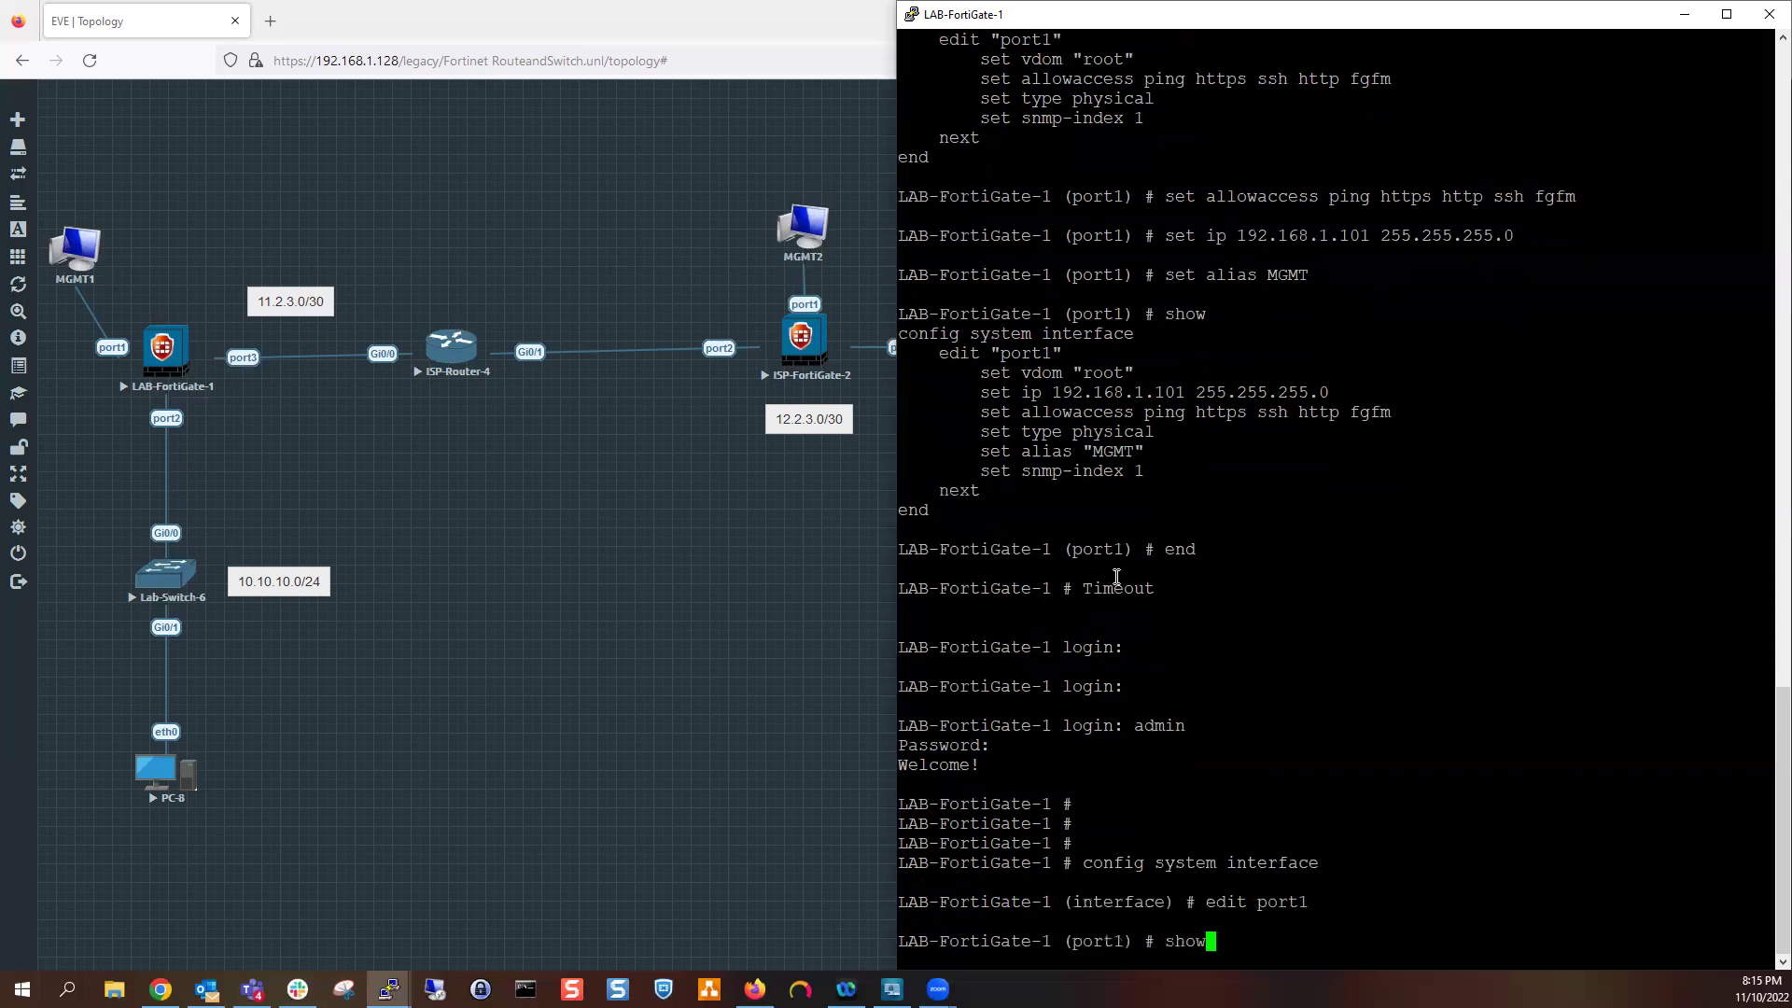
{"action": "key", "text": "Return"}
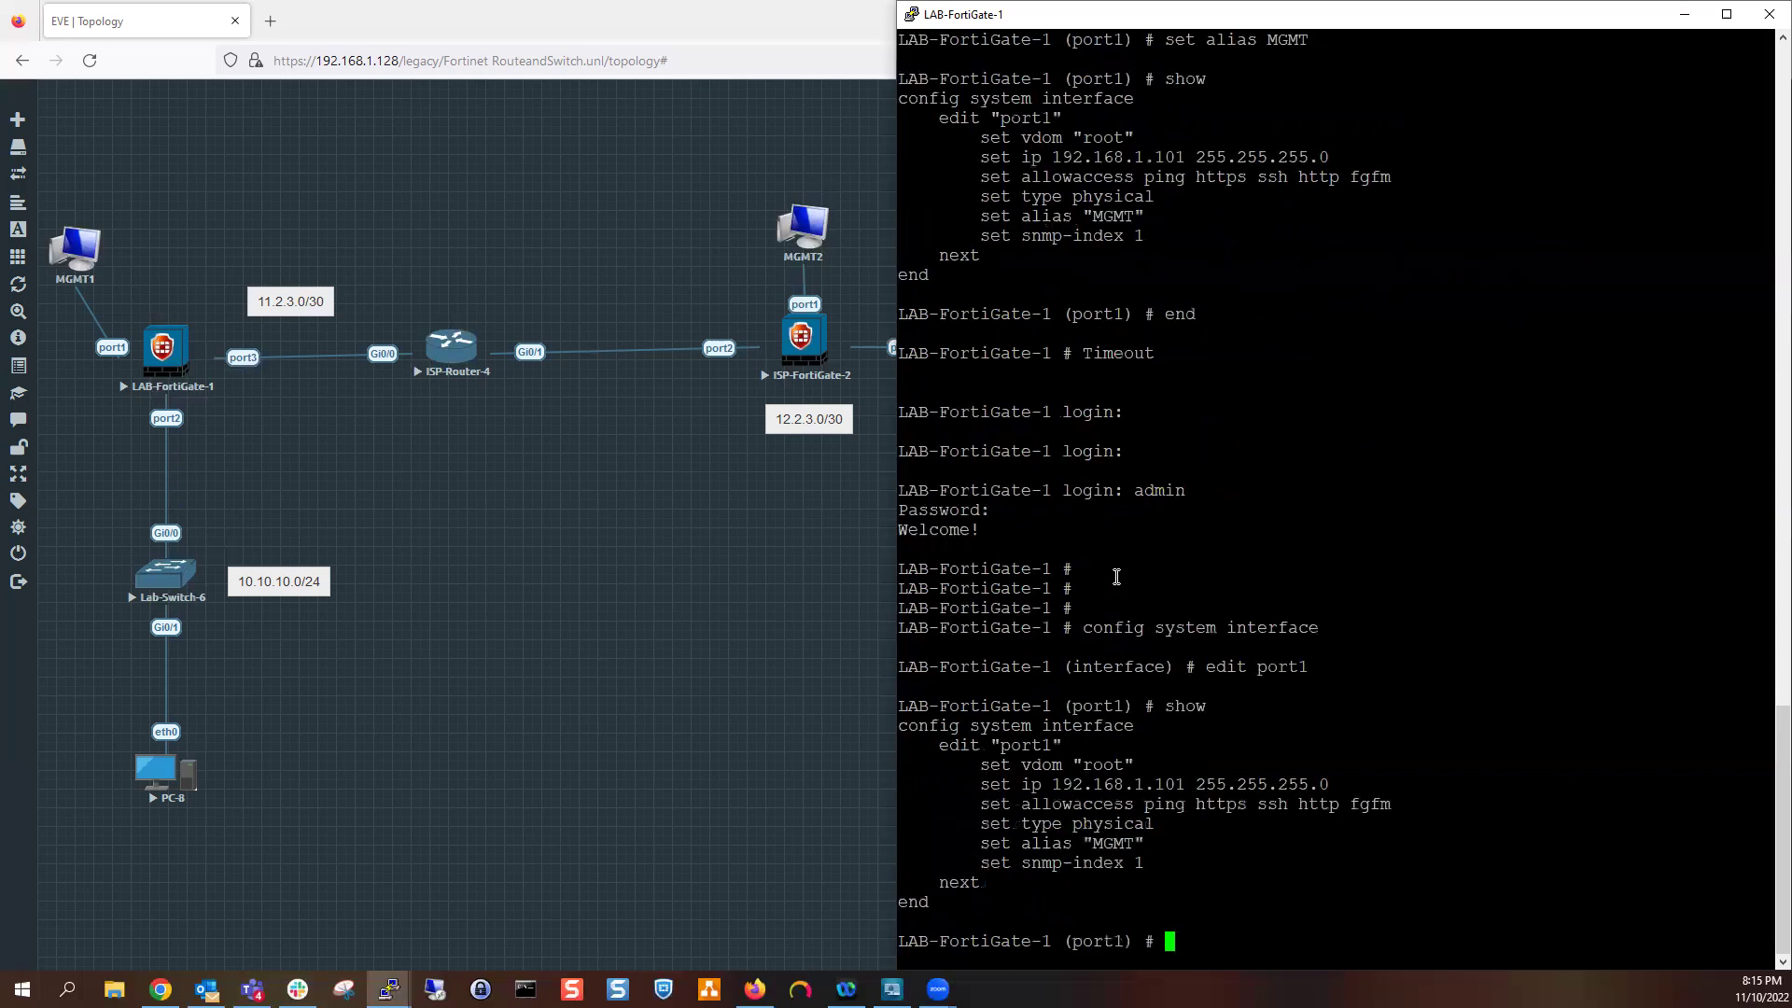
Highlight the allowaccess and alias MGMT lines, then minimize the console
{"action": "left_click_drag", "start_coordinate": [1398, 808], "coordinate": [1101, 808]}
{"action": "left_click_drag", "start_coordinate": [1296, 840], "coordinate": [900, 845]}
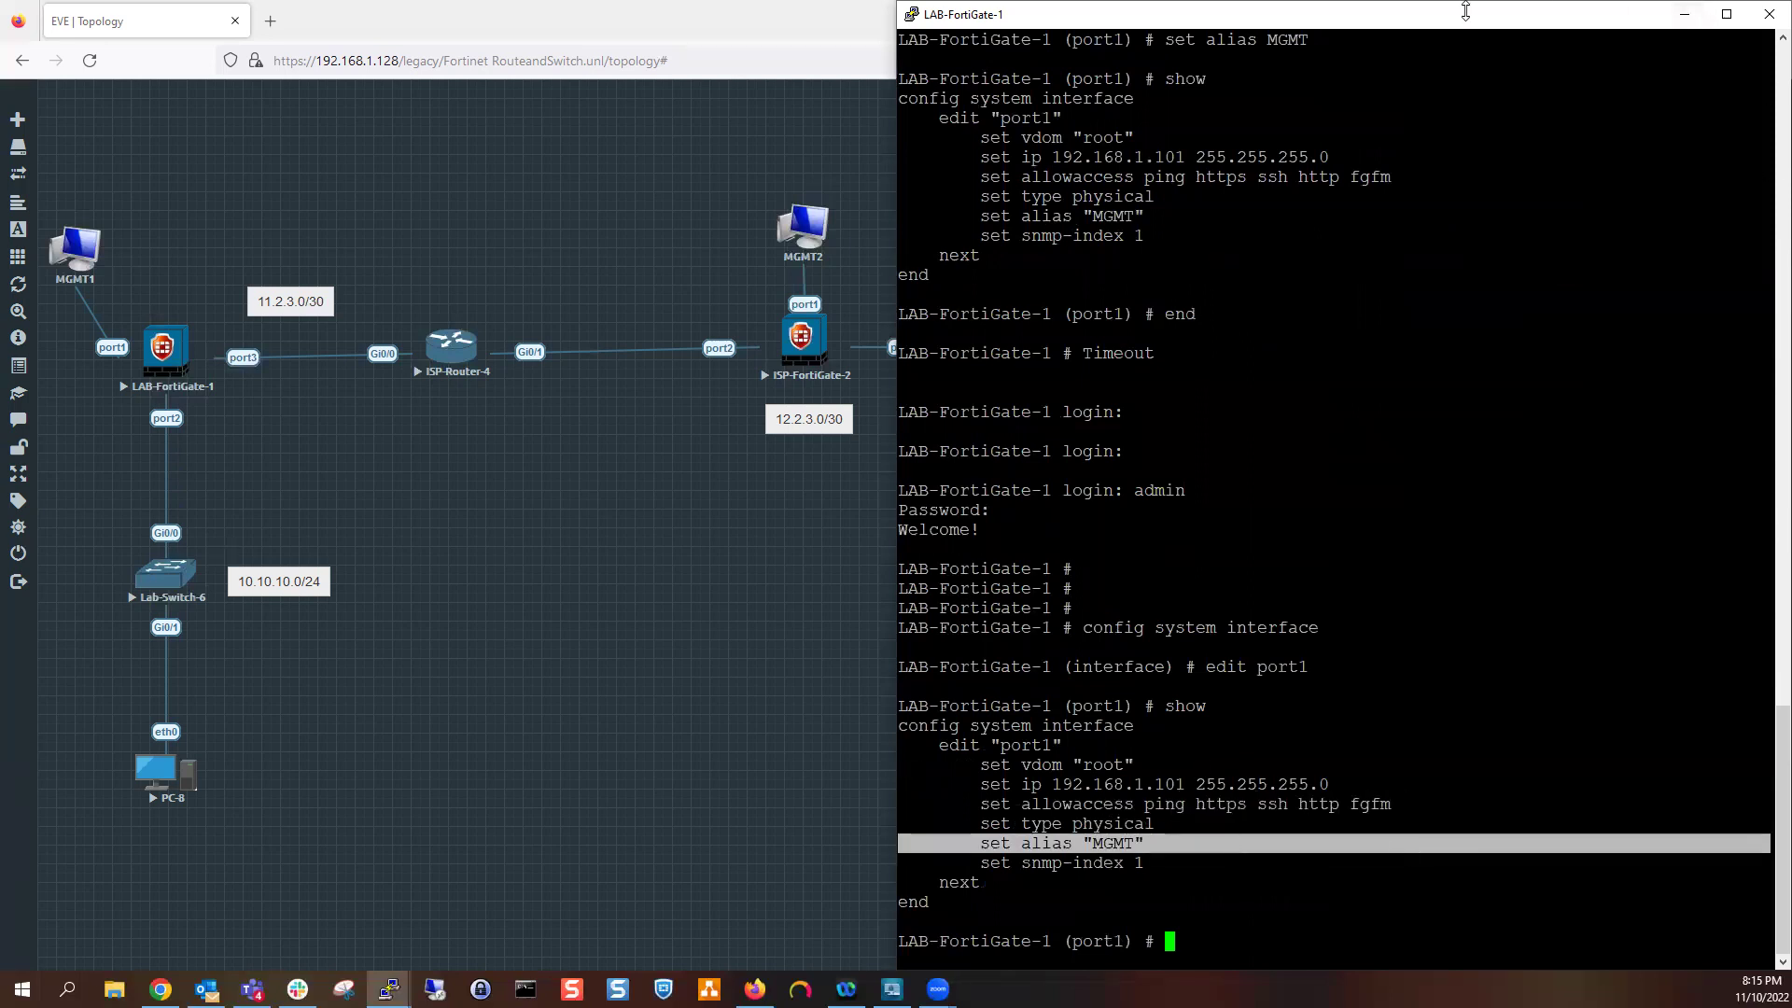
{"action": "left_click", "coordinate": [1686, 17]}
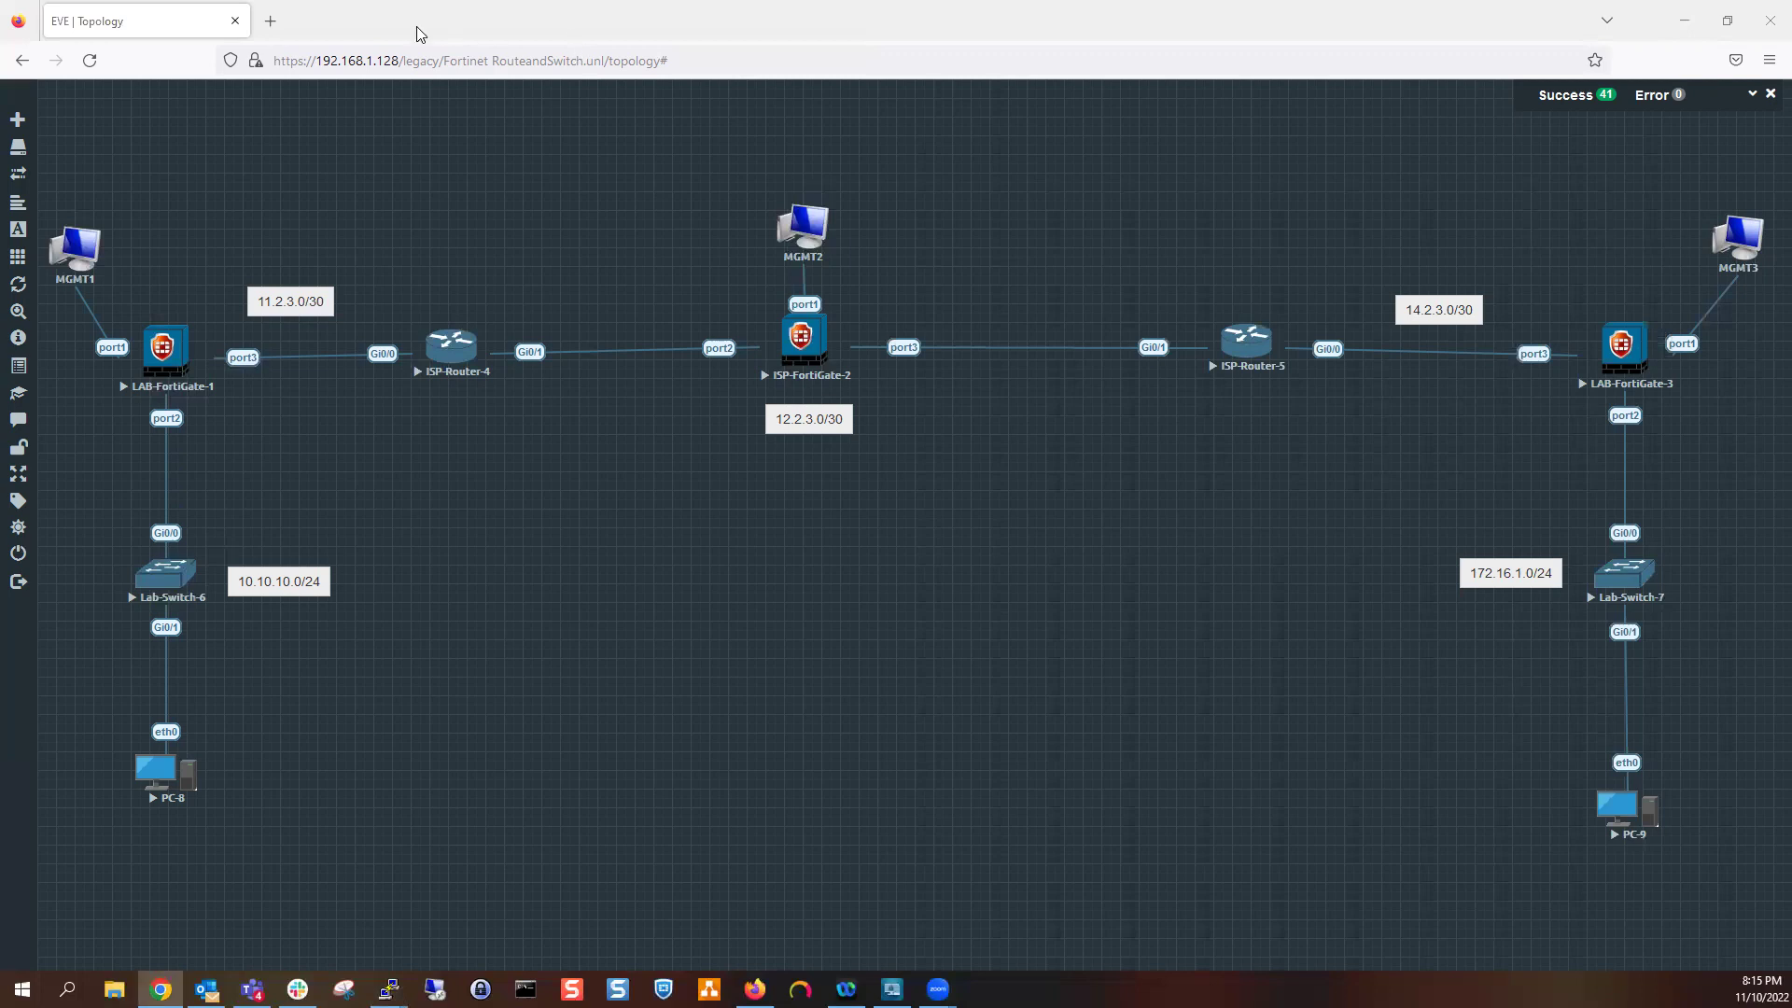
Browse to the FortiGate at 192.168.1.101 in a new tab
{"action": "left_click", "coordinate": [271, 21]}
{"action": "type", "text": "192.168.1.101/"}
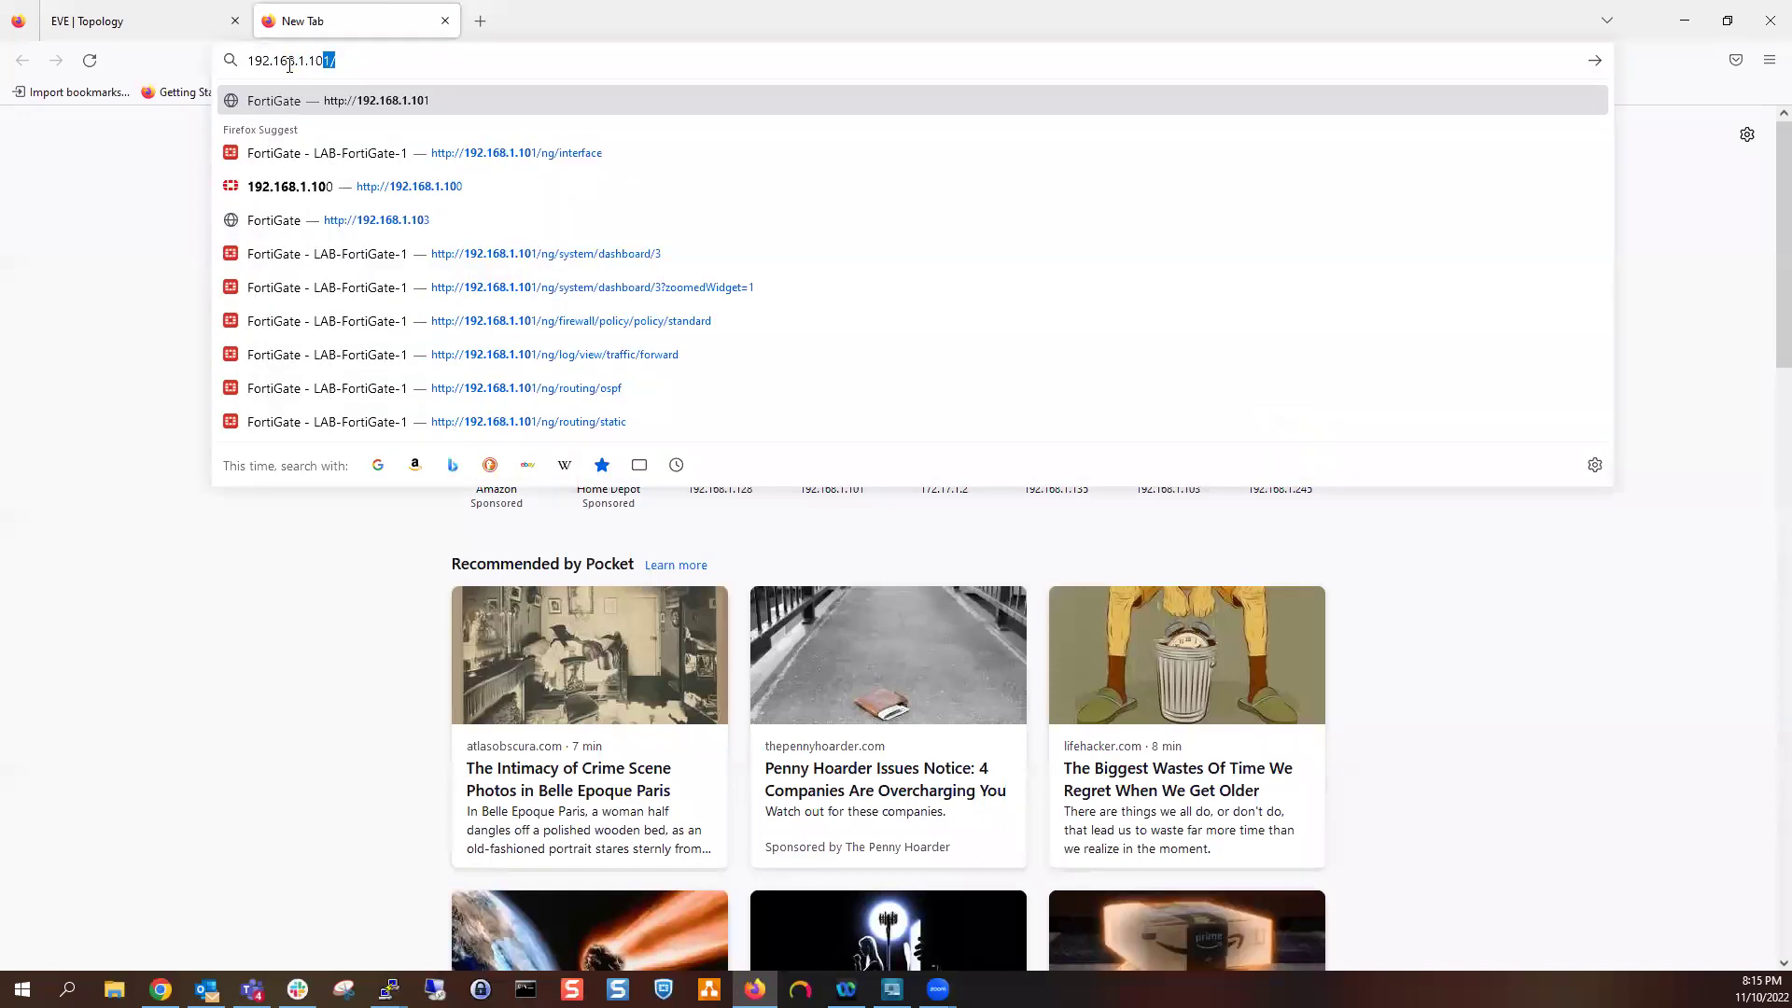
{"action": "key", "text": "Return"}
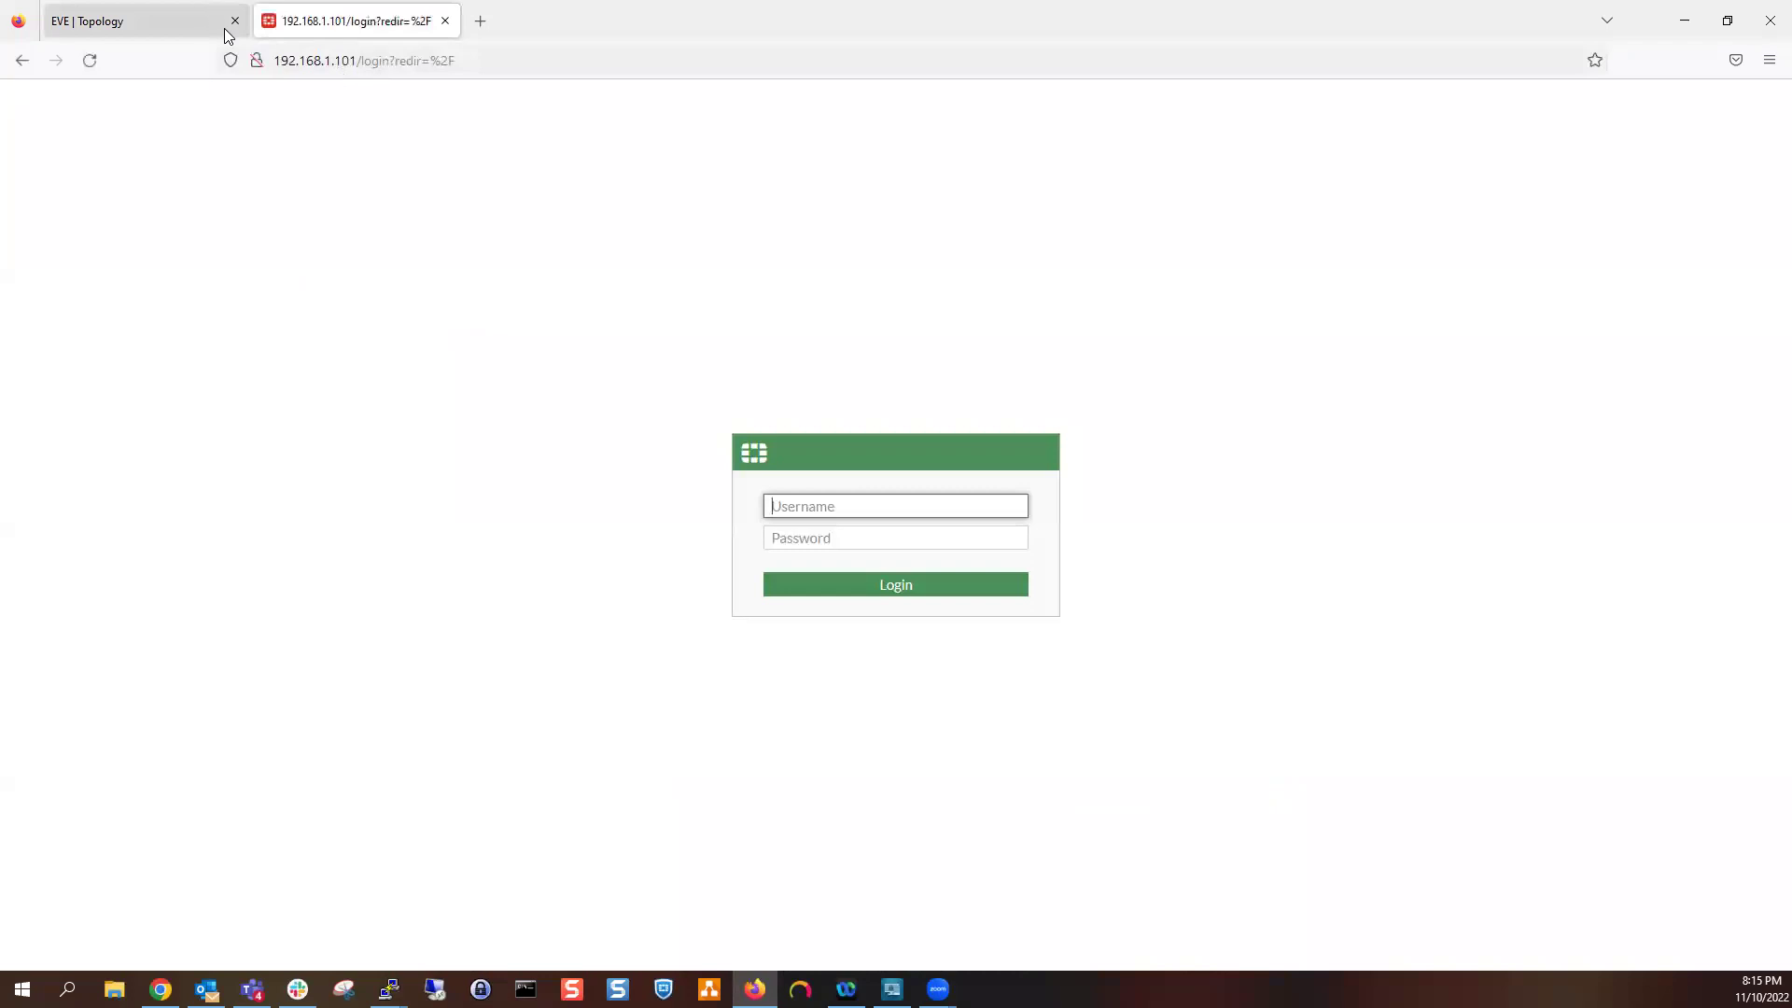
{"action": "left_click", "coordinate": [523, 60]}
{"action": "left_click", "coordinate": [548, 598]}
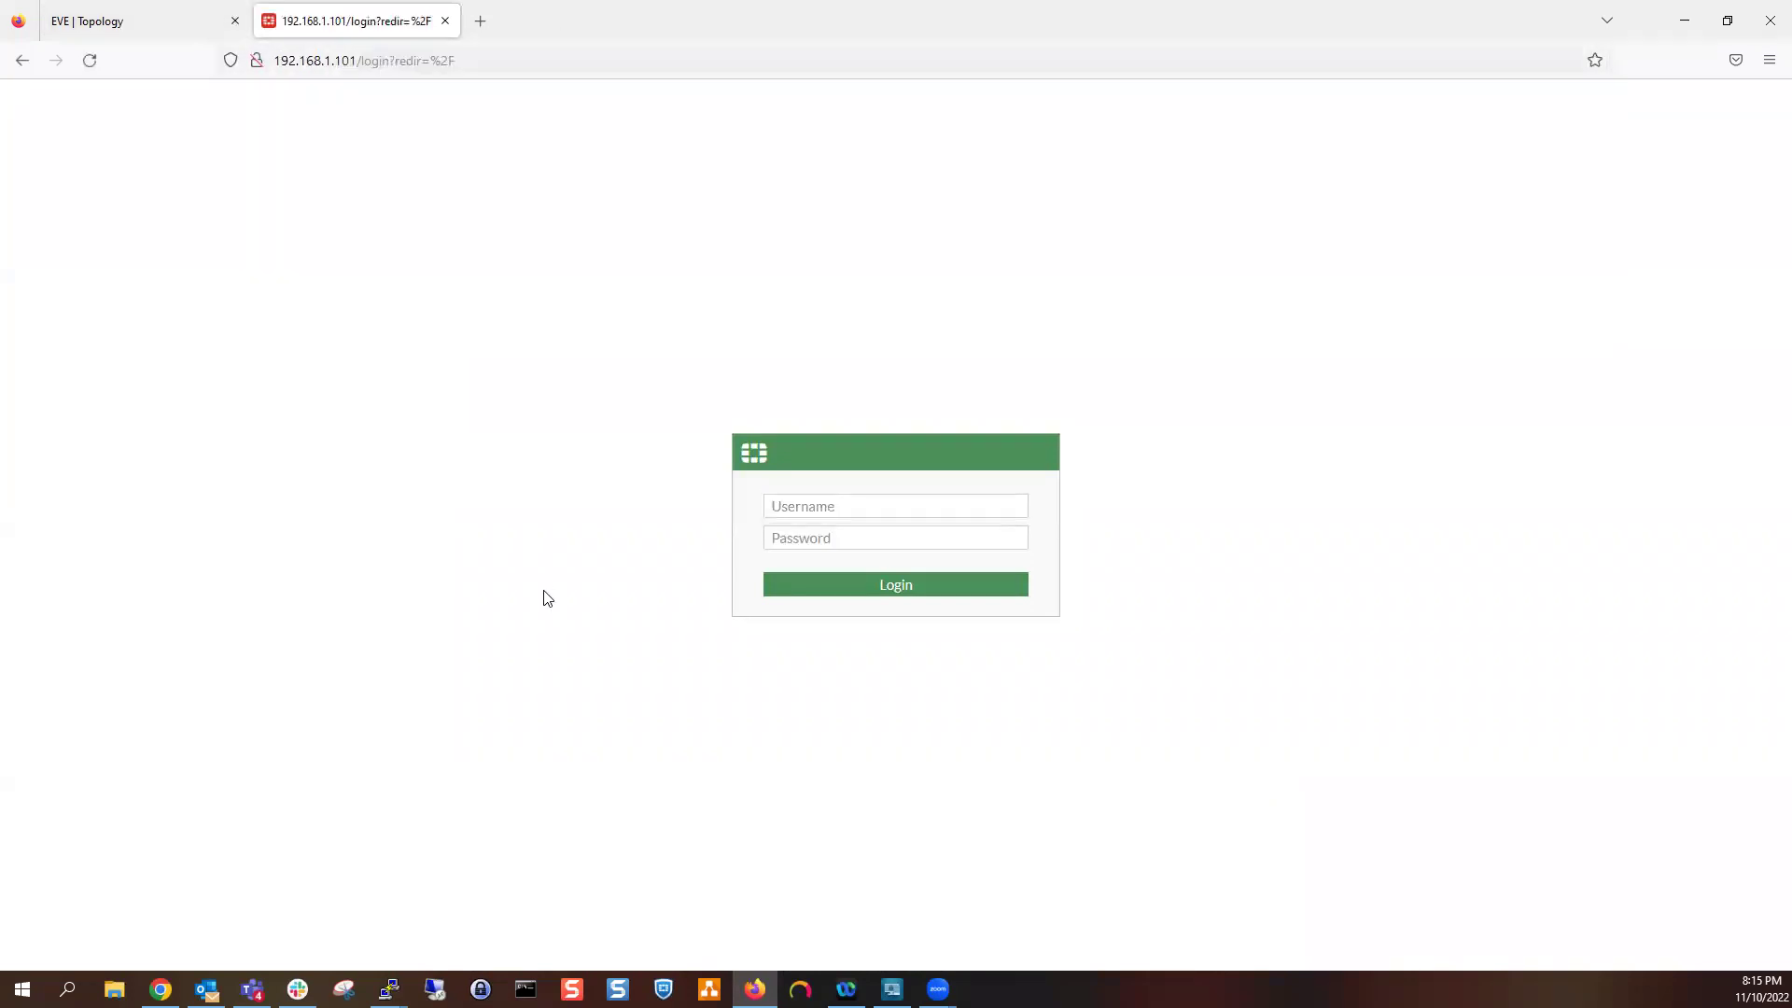
Log in as admin with the account password and decline saving the login
{"action": "left_click", "coordinate": [821, 513]}
{"action": "type", "text": "admin"}
{"action": "key", "text": "Tab"}
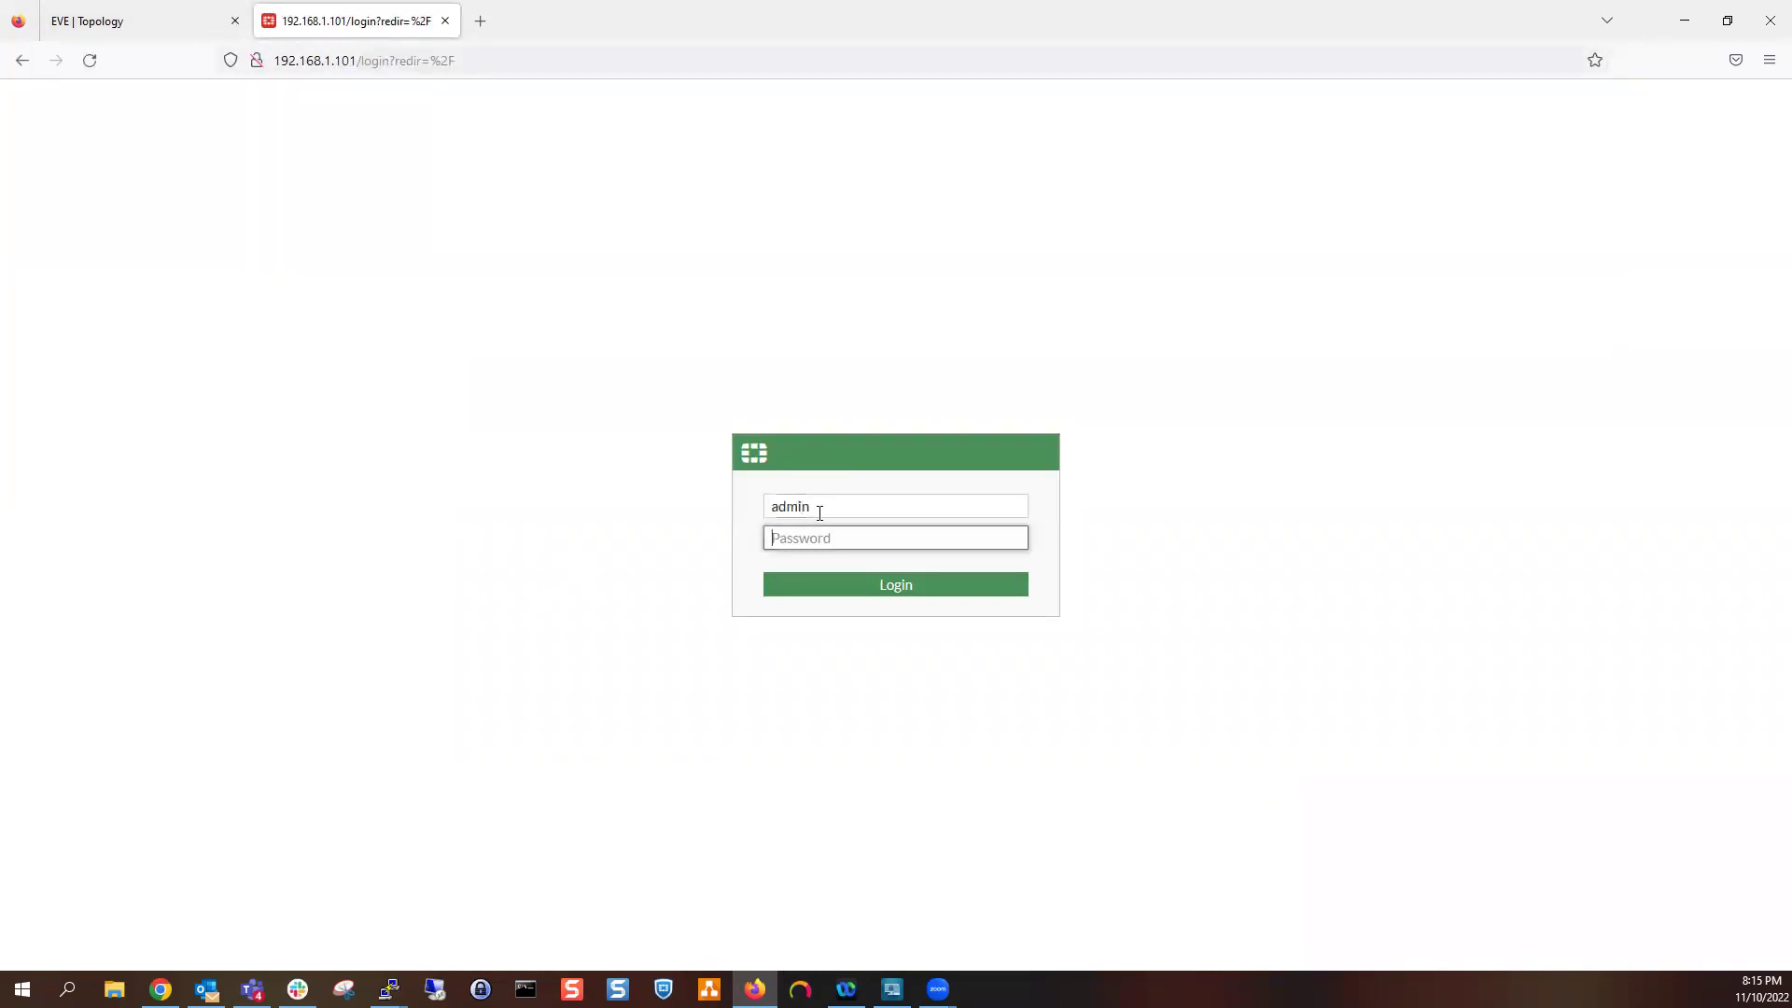
{"action": "left_click", "coordinate": [140, 21]}
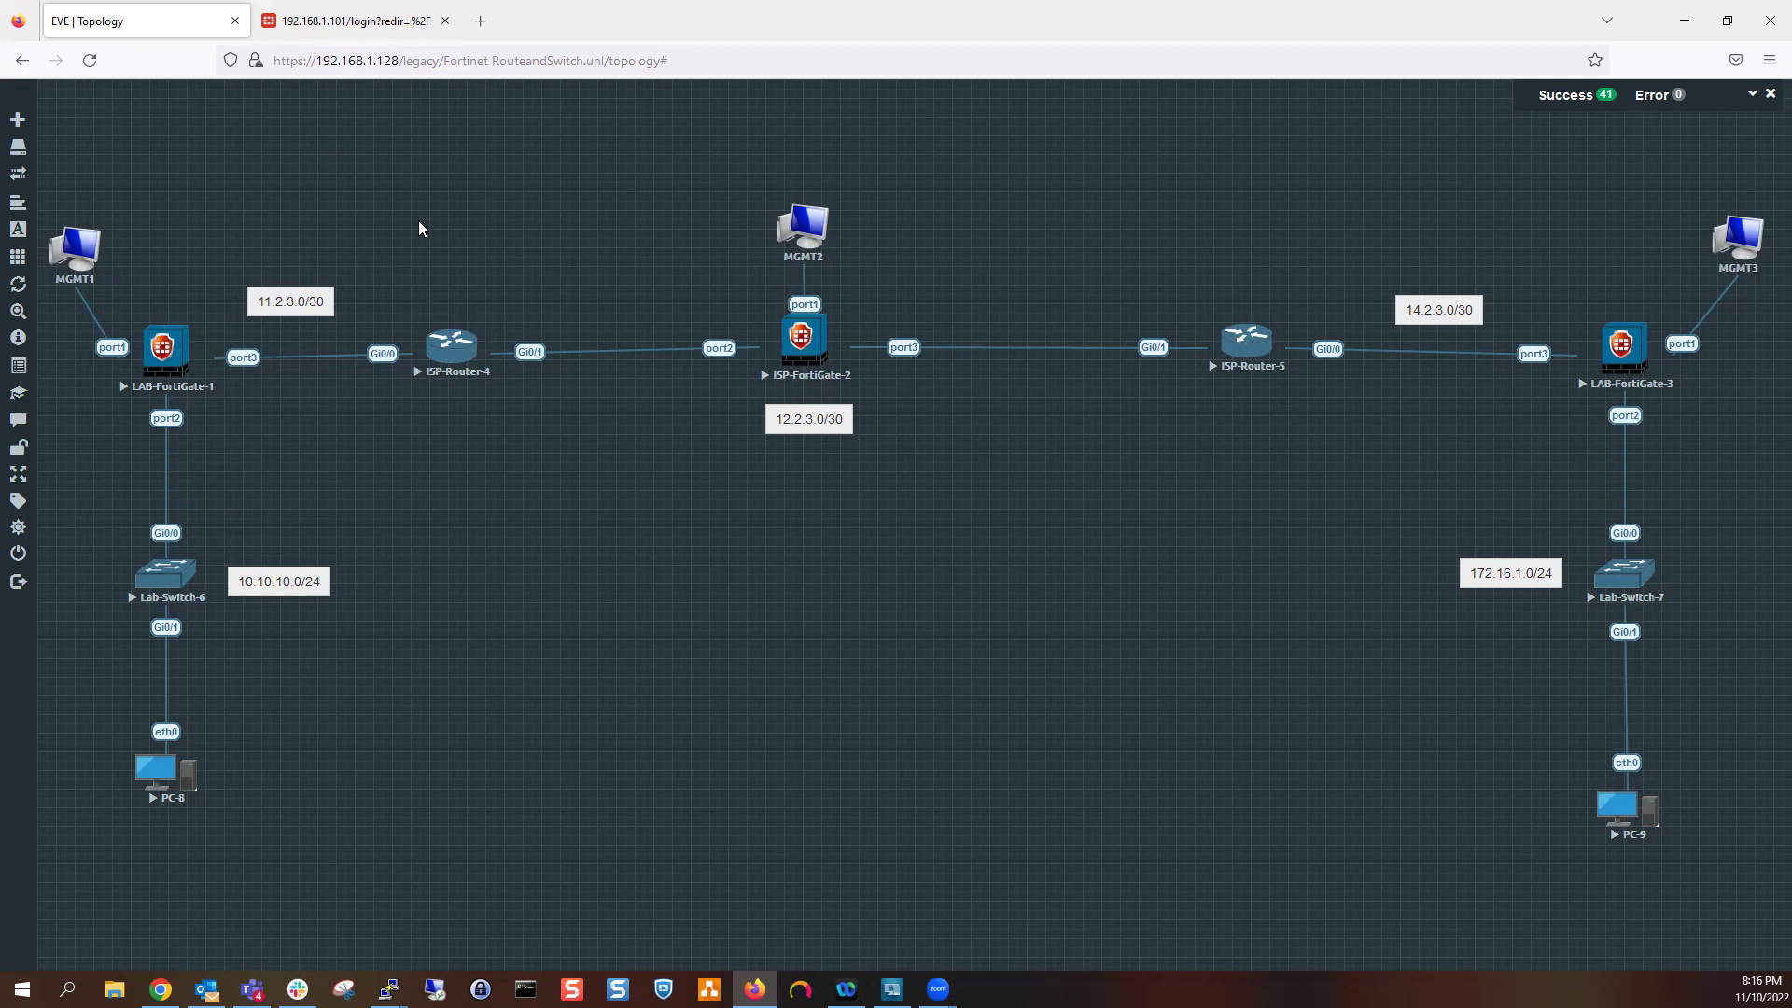
{"action": "left_click", "coordinate": [364, 20]}
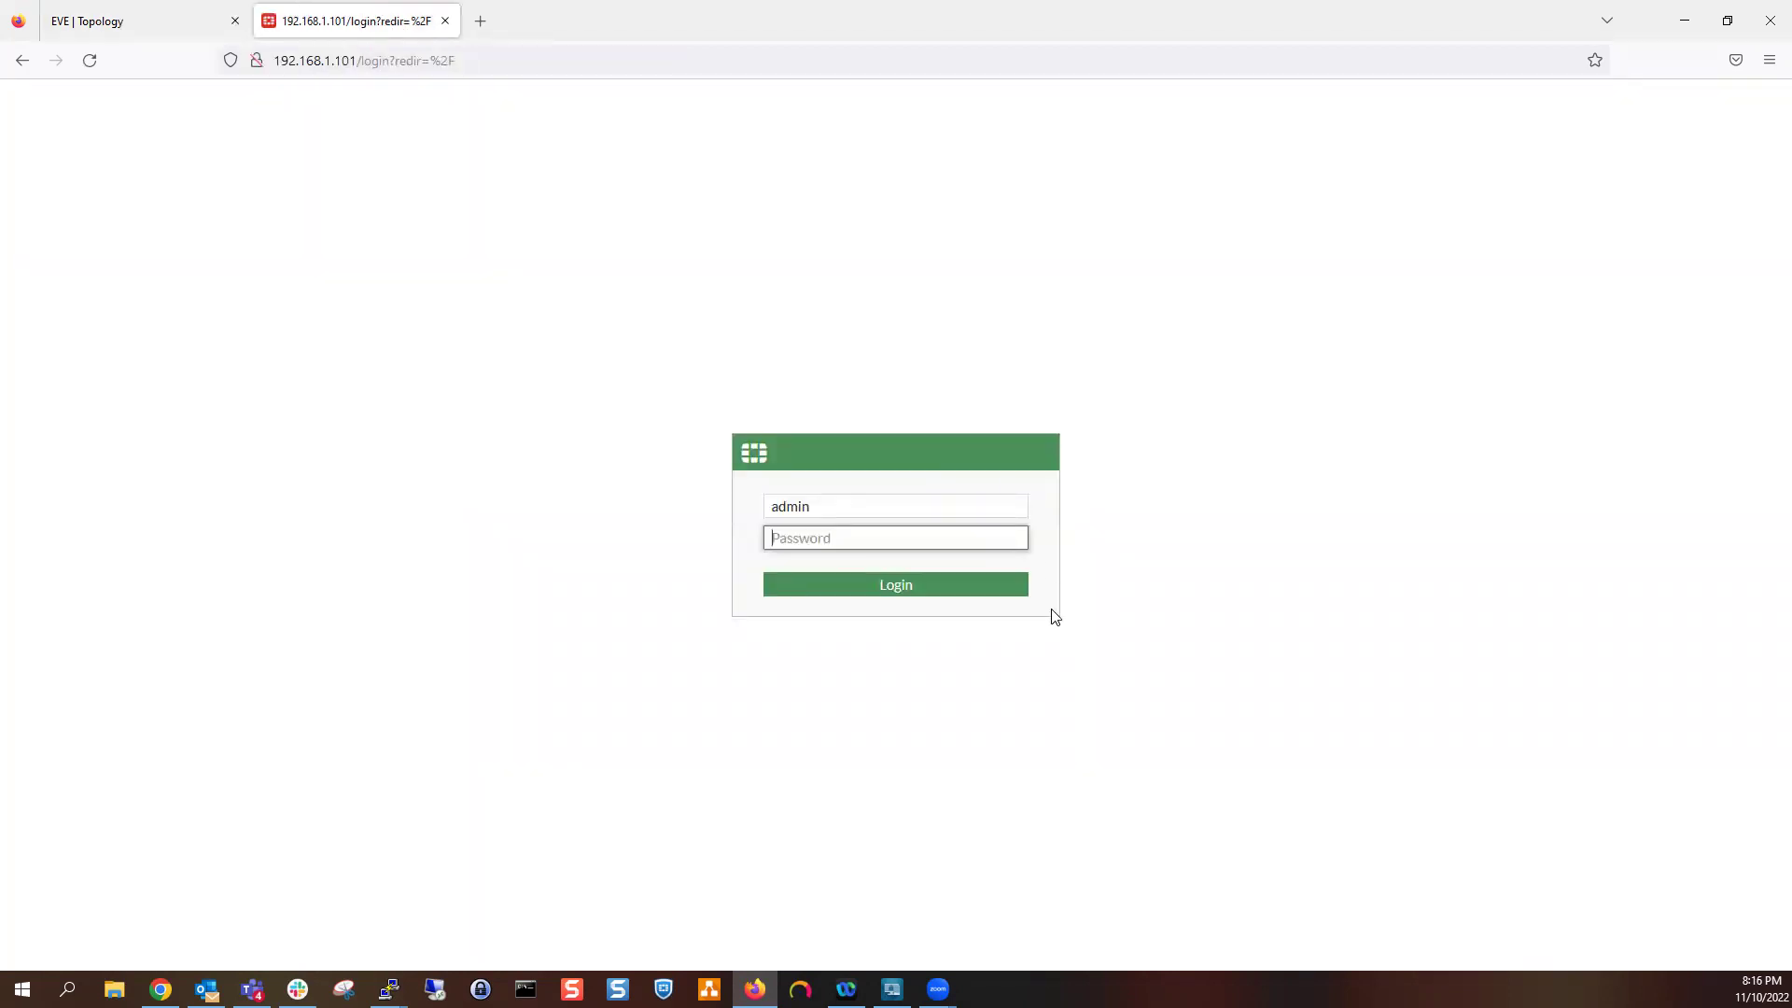
{"action": "type", "text": "a"}
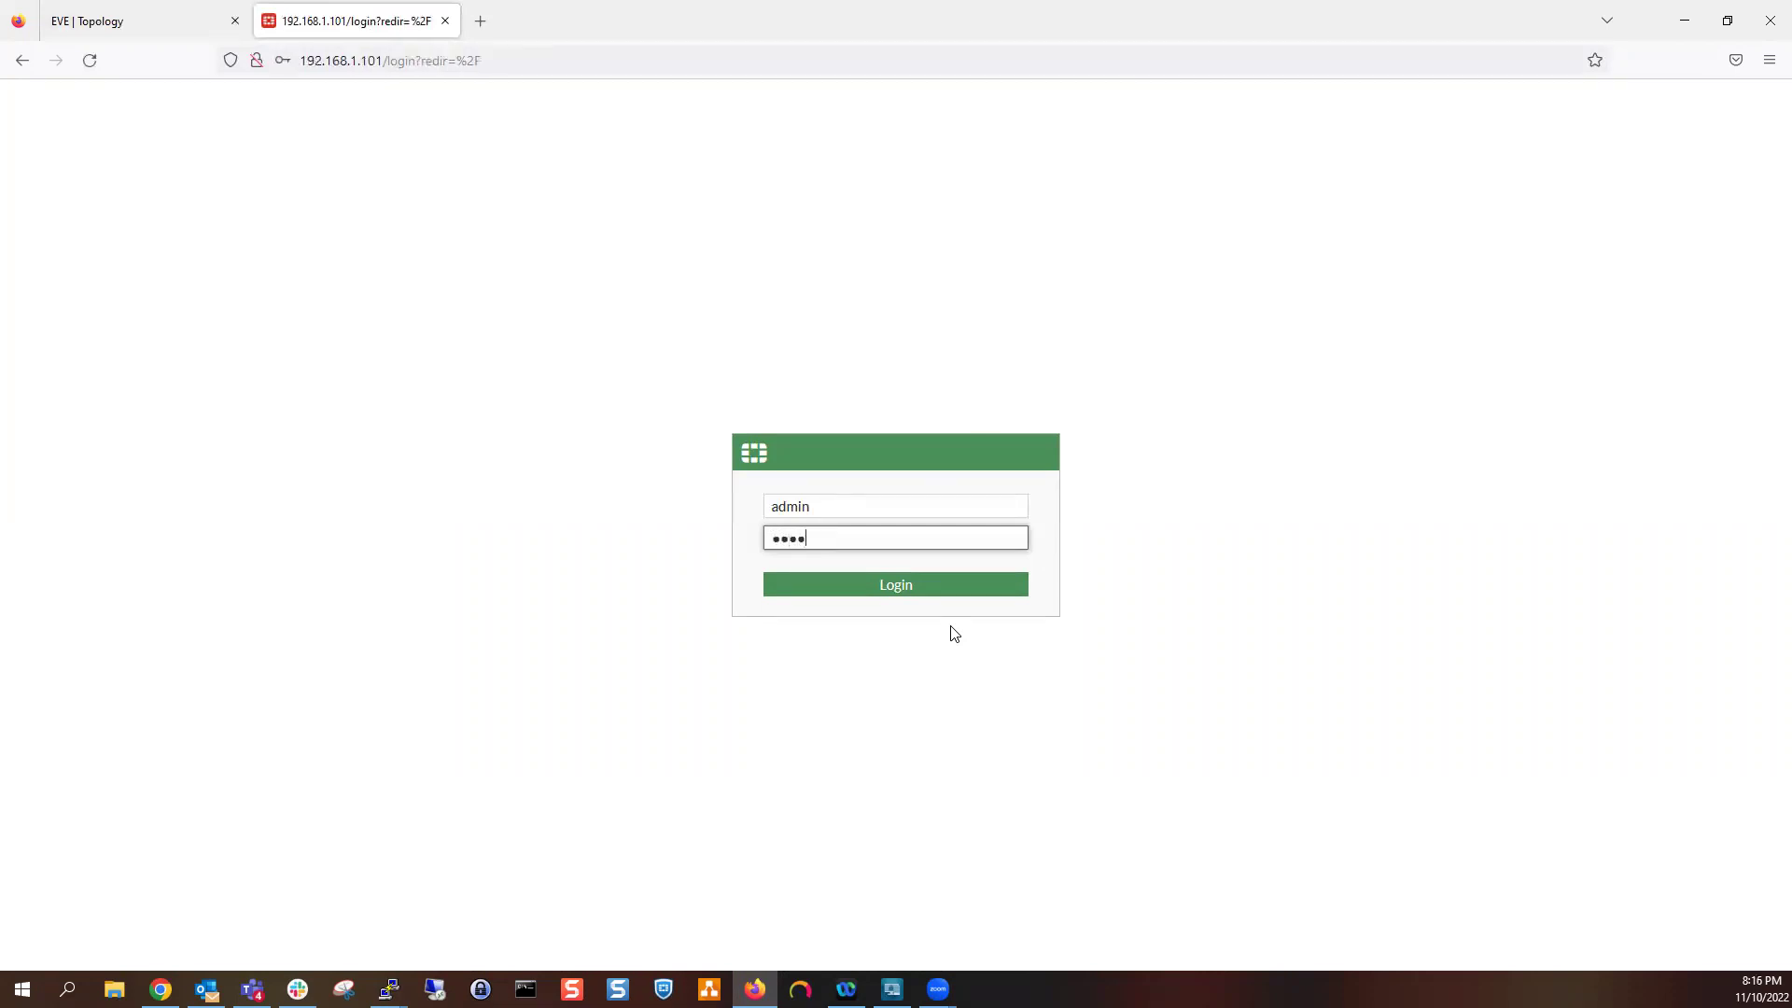
{"action": "type", "text": "4"}
{"action": "key", "text": "Return"}
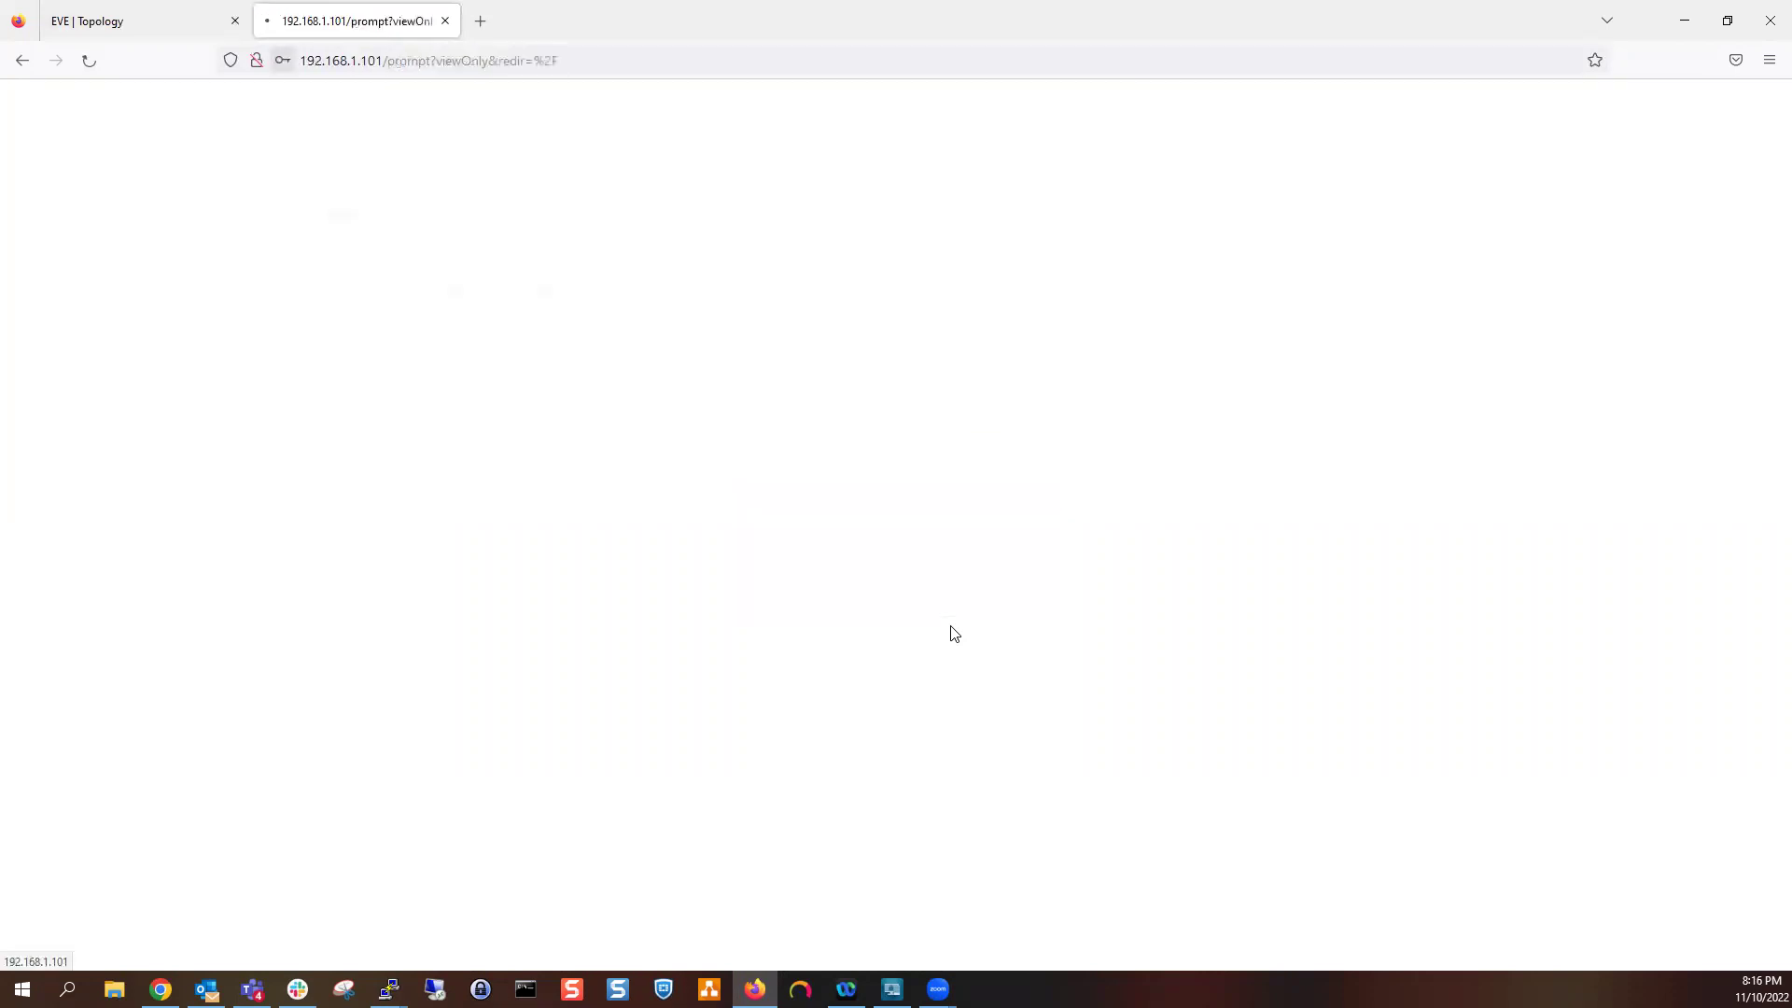
{"action": "left_click", "coordinate": [554, 295]}
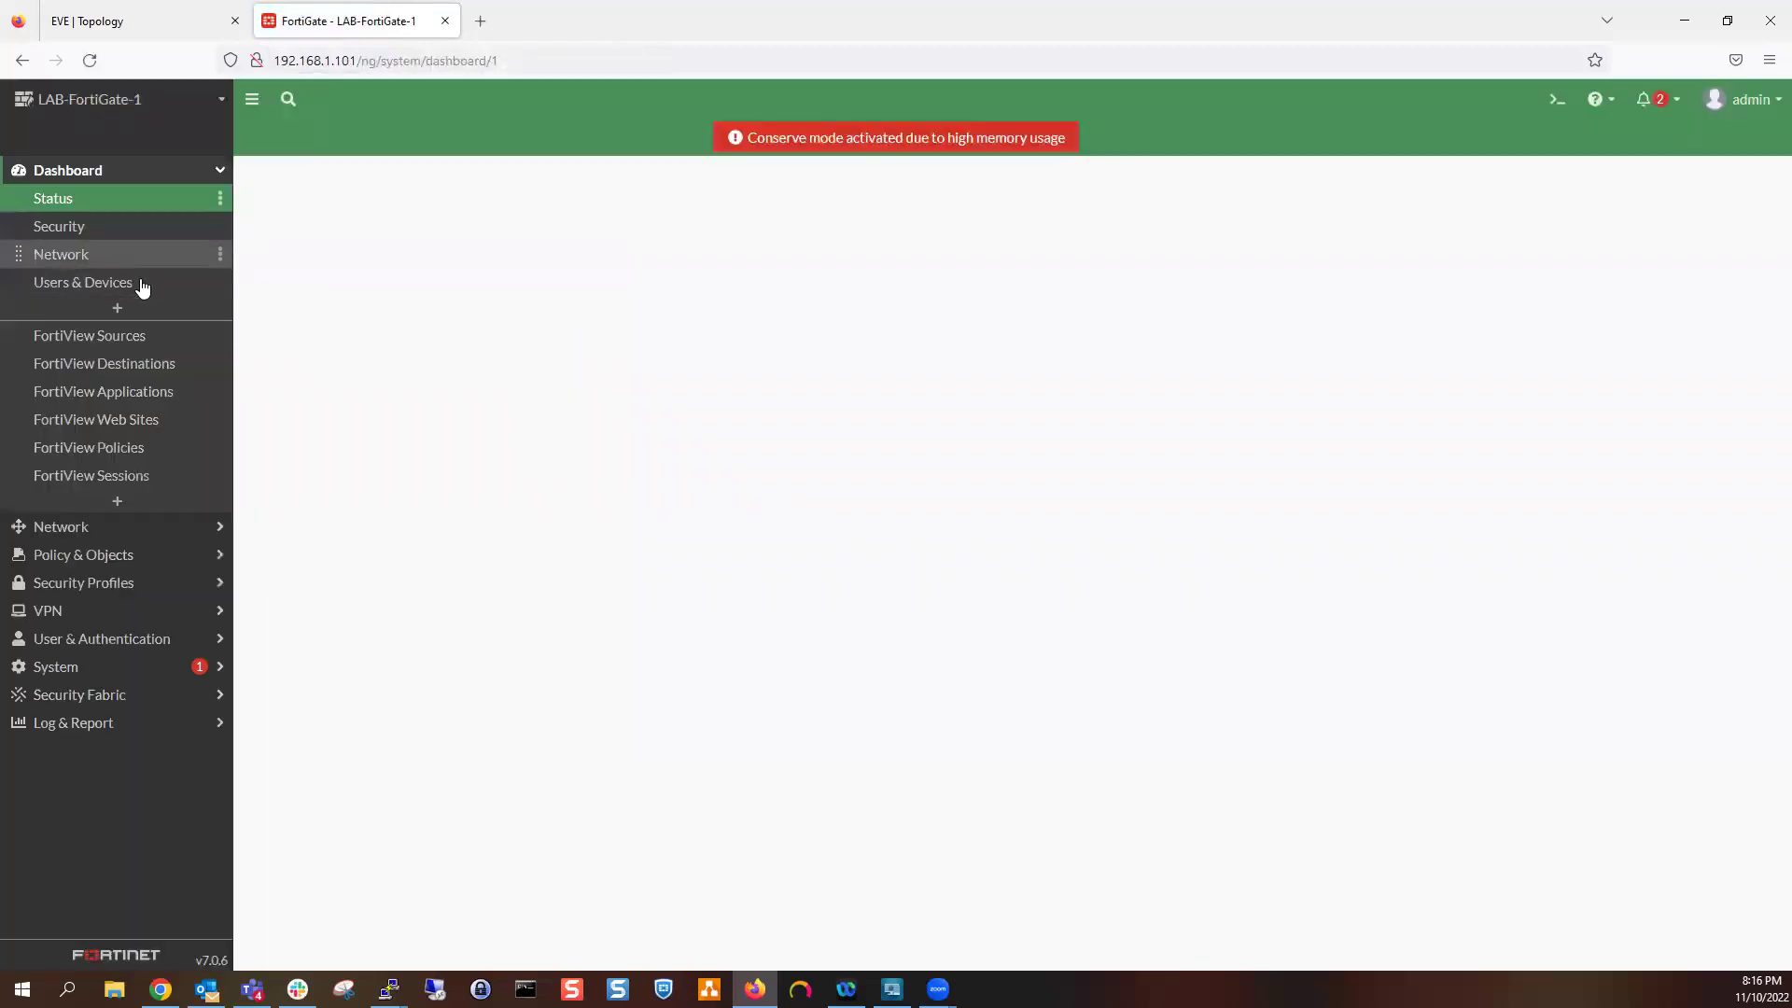
Open Network > Interfaces and check WAN port3's address 11.2.3.1/255.255.255.252
{"action": "left_click", "coordinate": [157, 526]}
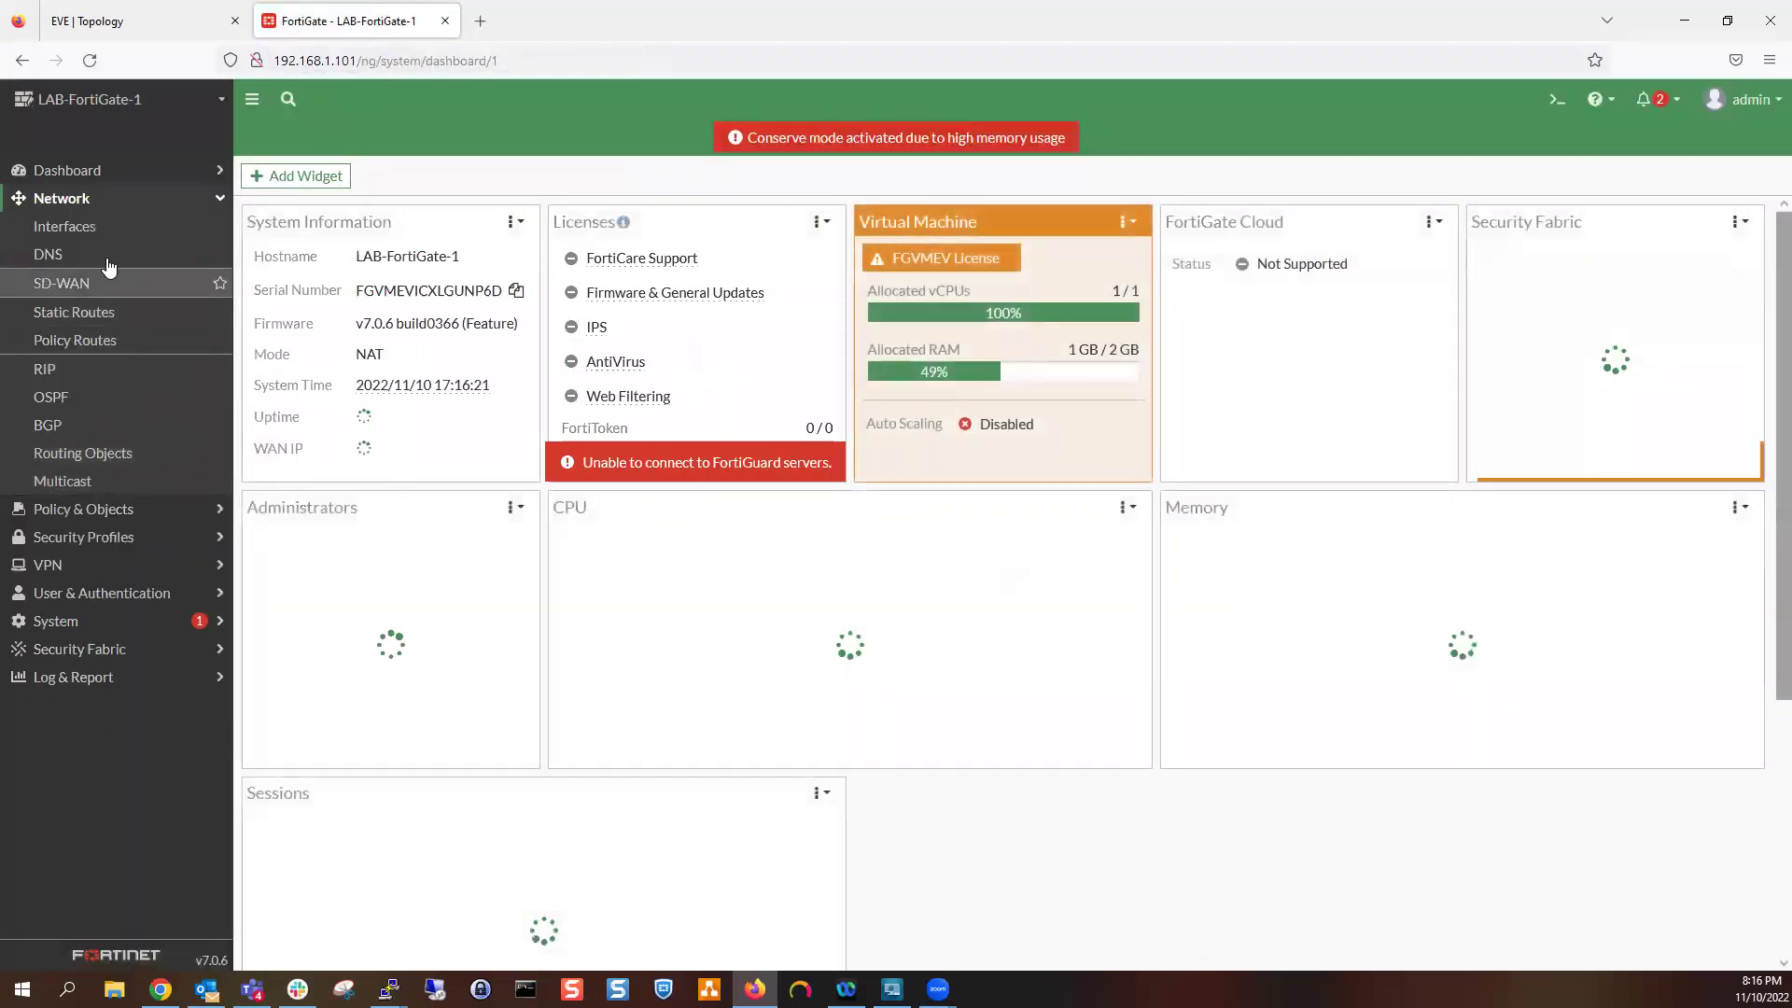
{"action": "left_click", "coordinate": [103, 227]}
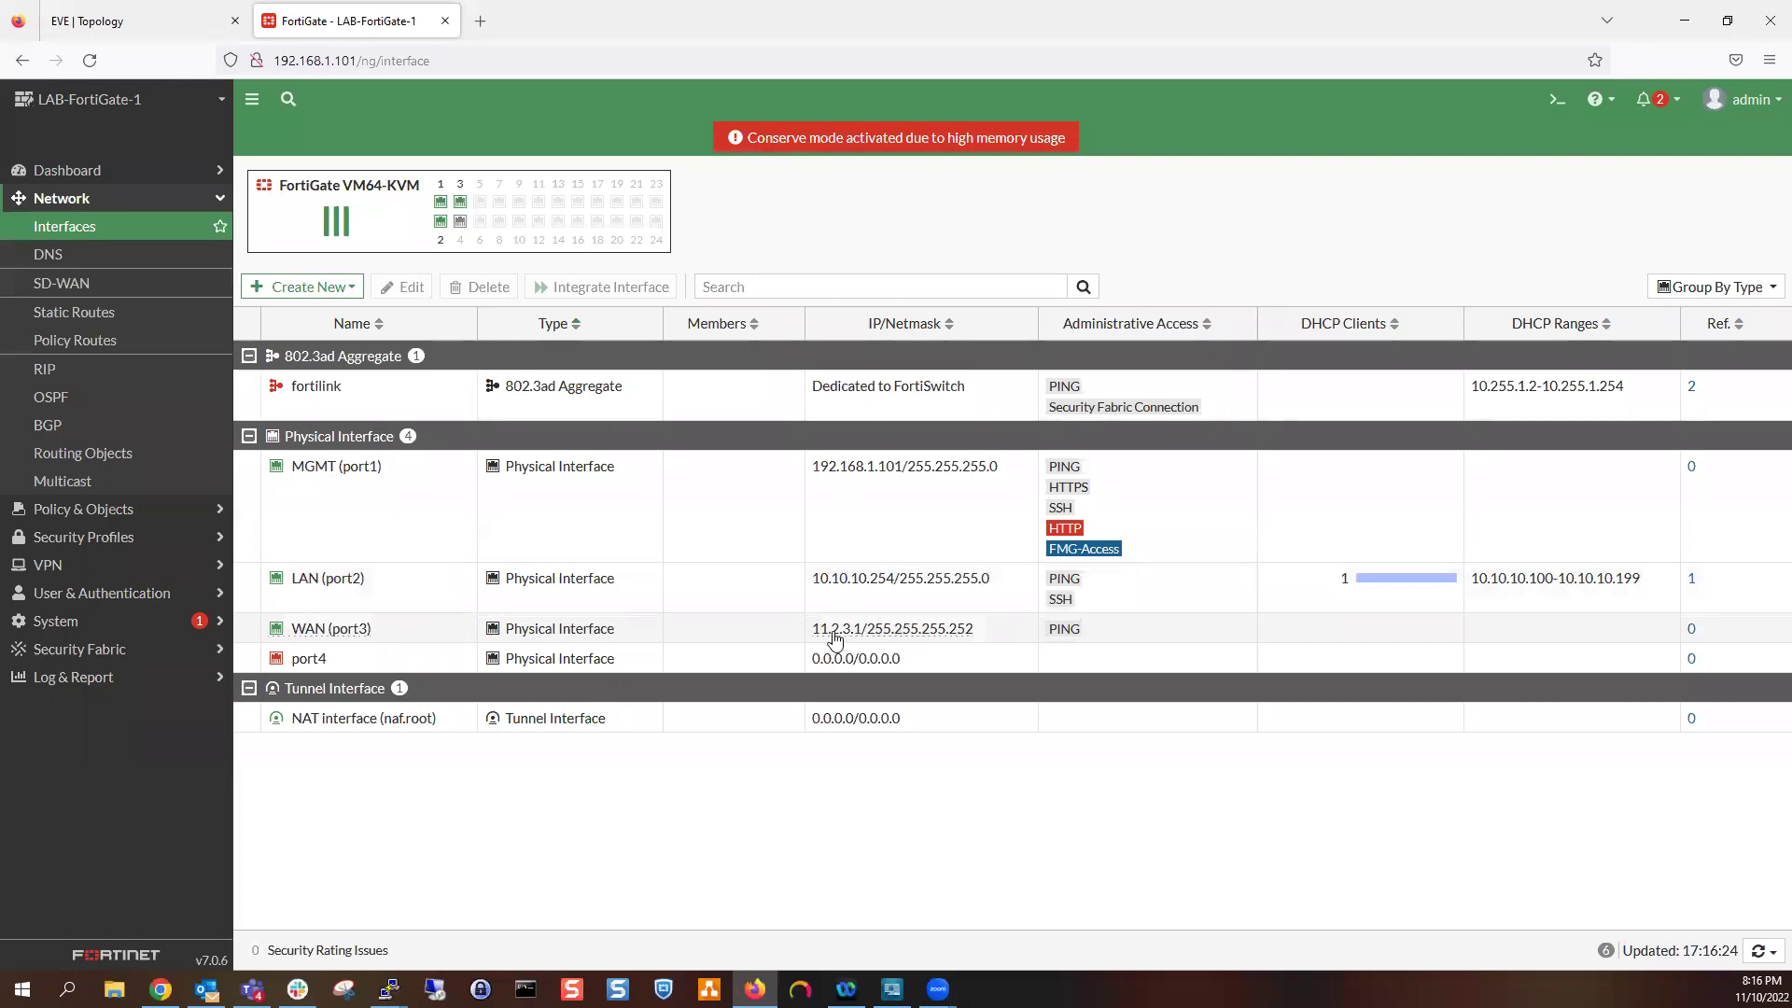
{"action": "mouse_move", "coordinate": [857, 641]}
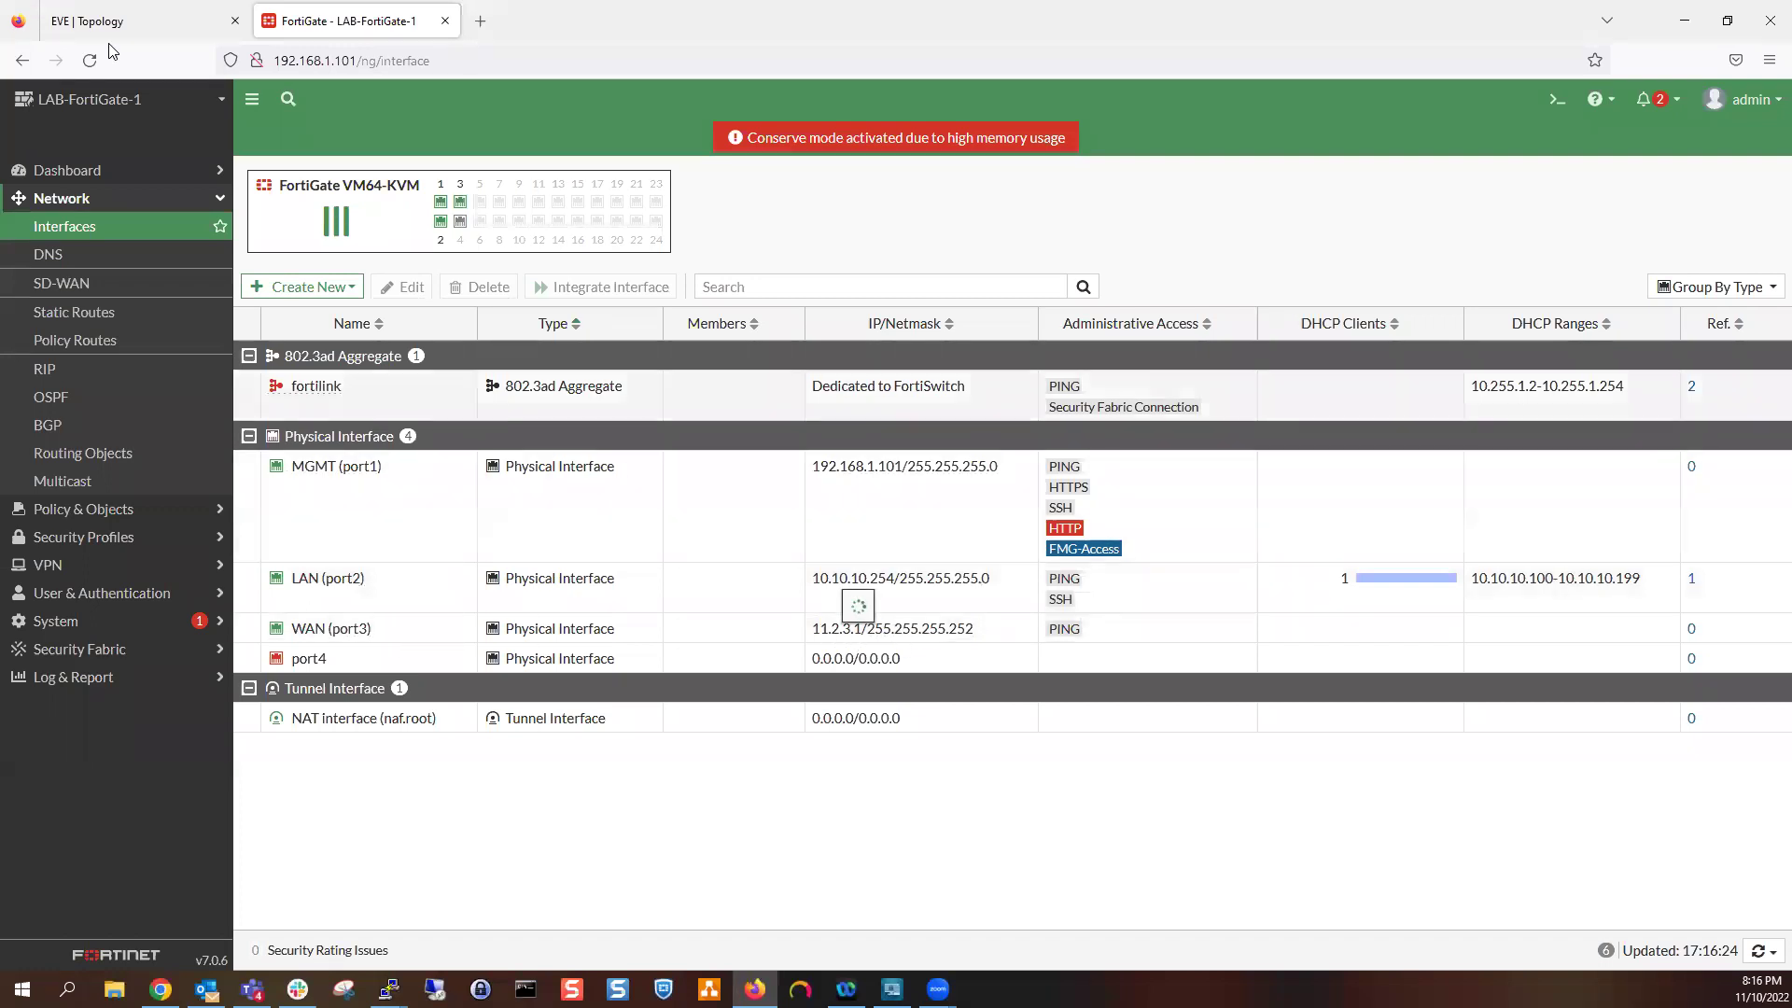
{"action": "left_click", "coordinate": [105, 22]}
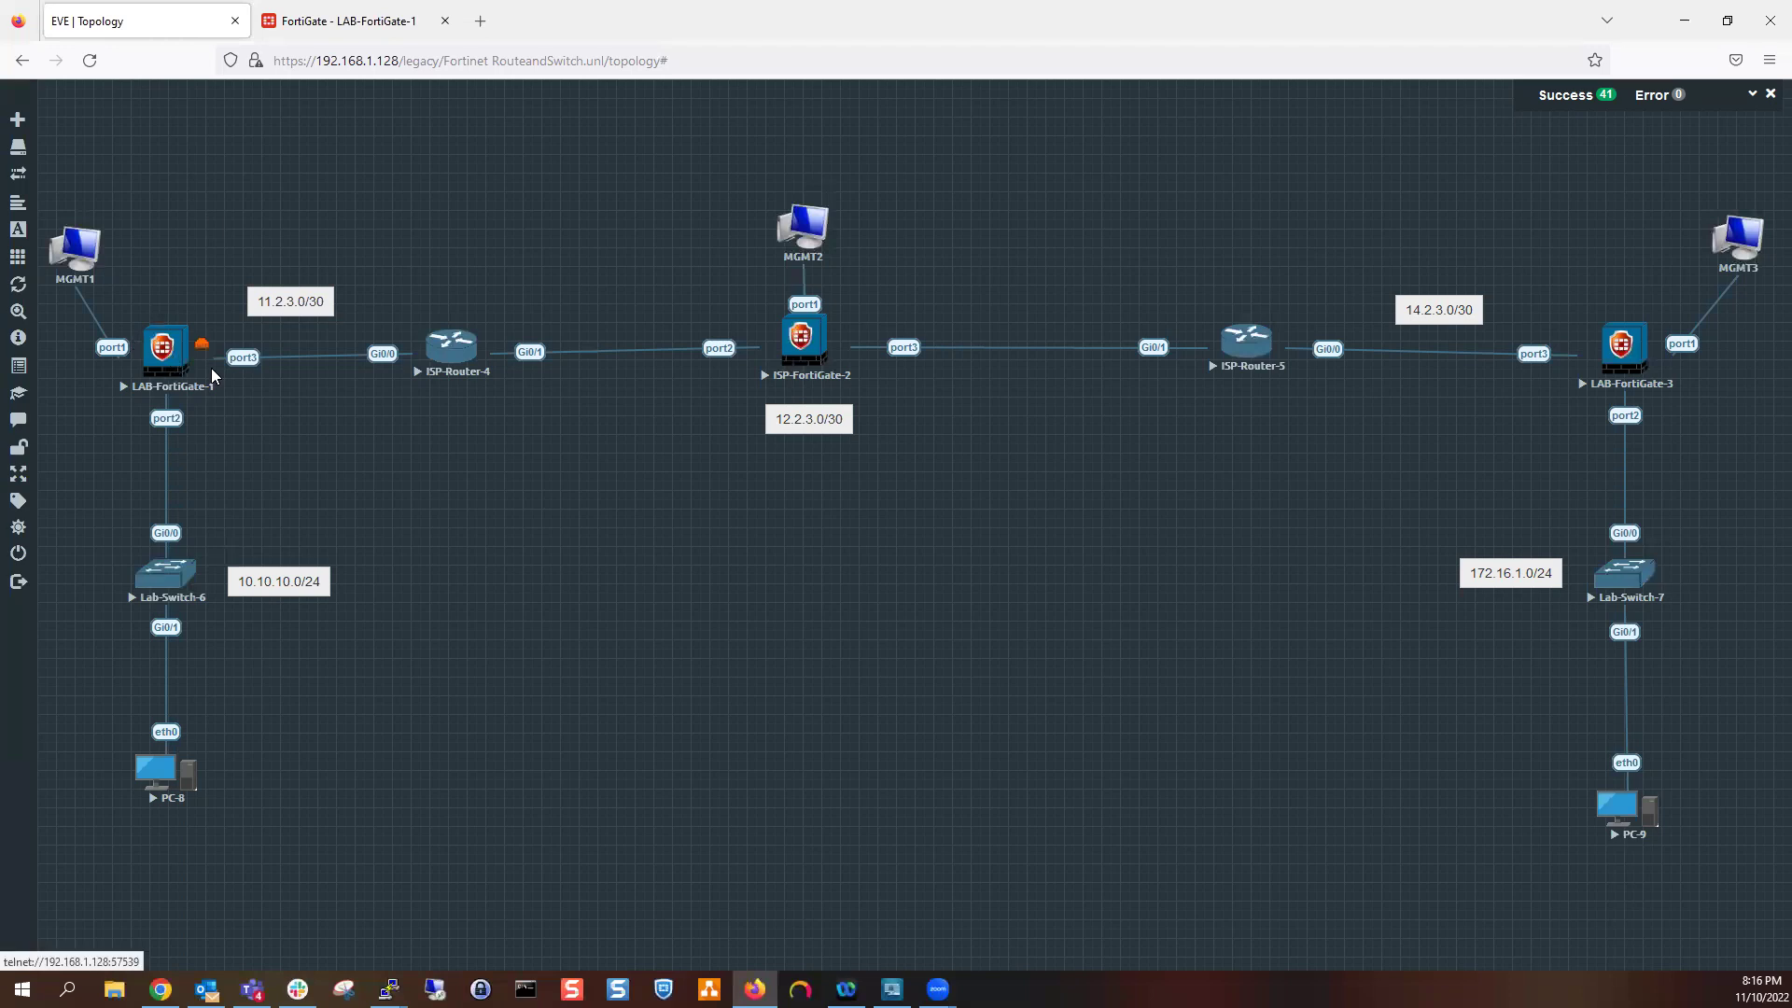
{"action": "left_click", "coordinate": [351, 21]}
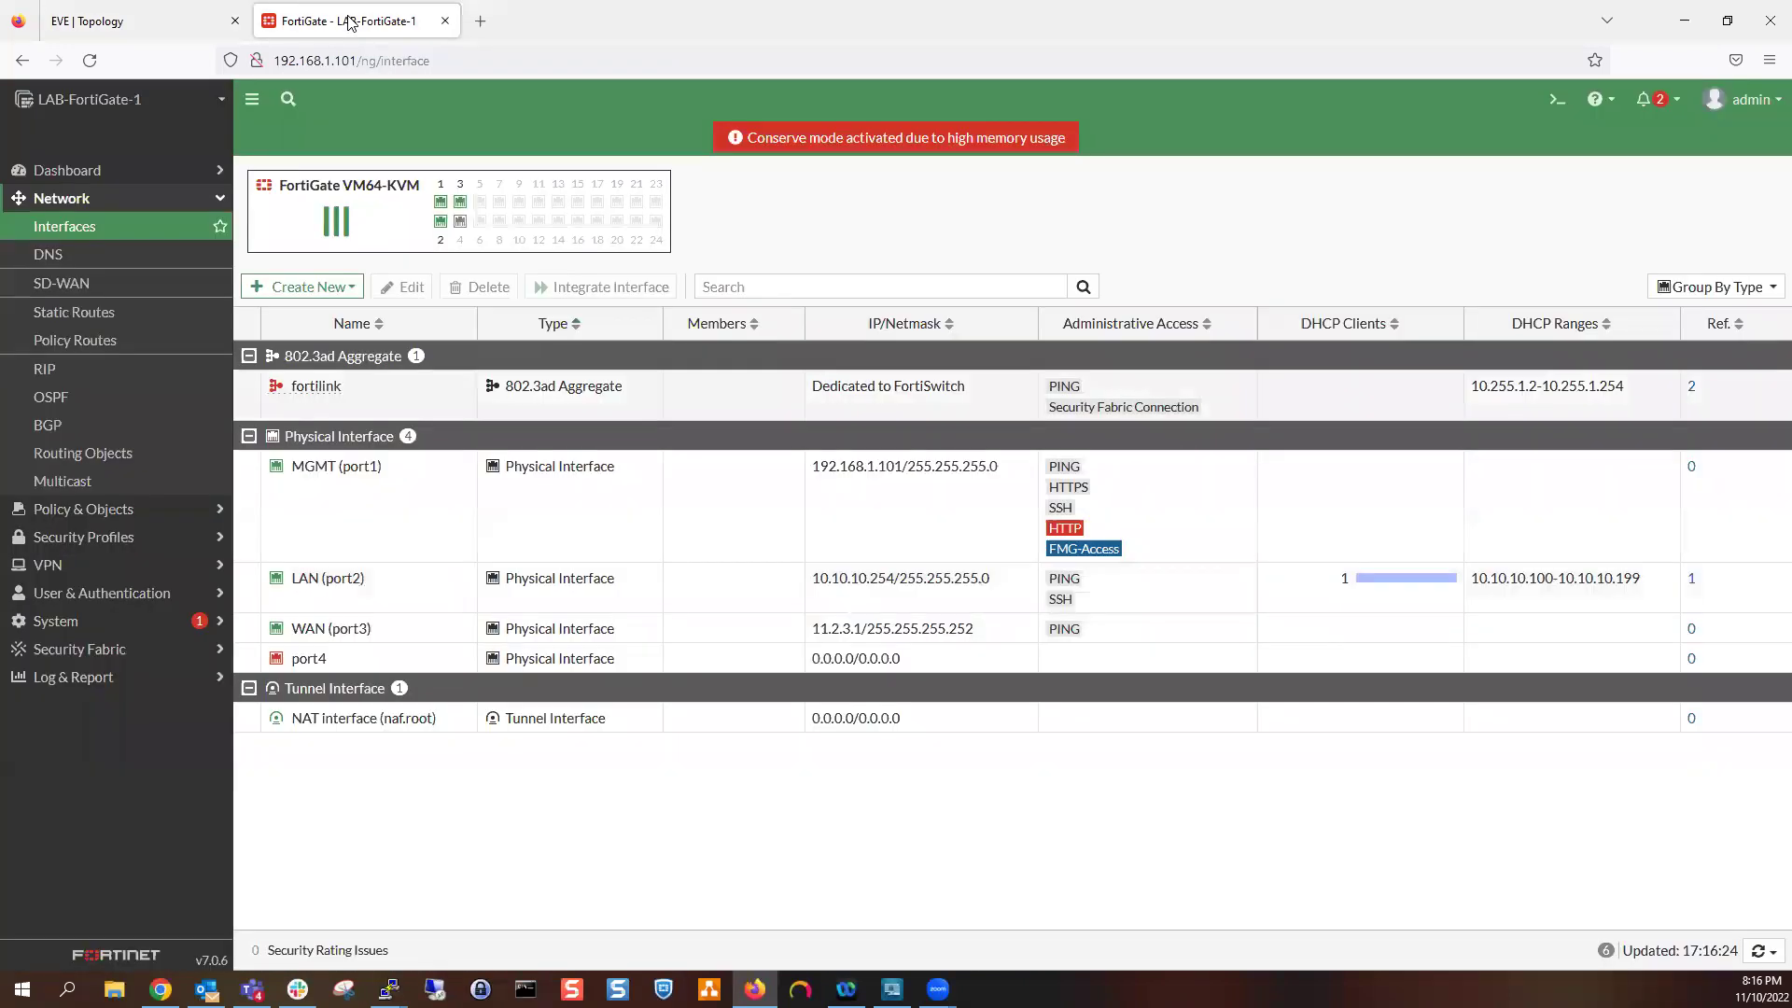
{"action": "mouse_move", "coordinate": [954, 640]}
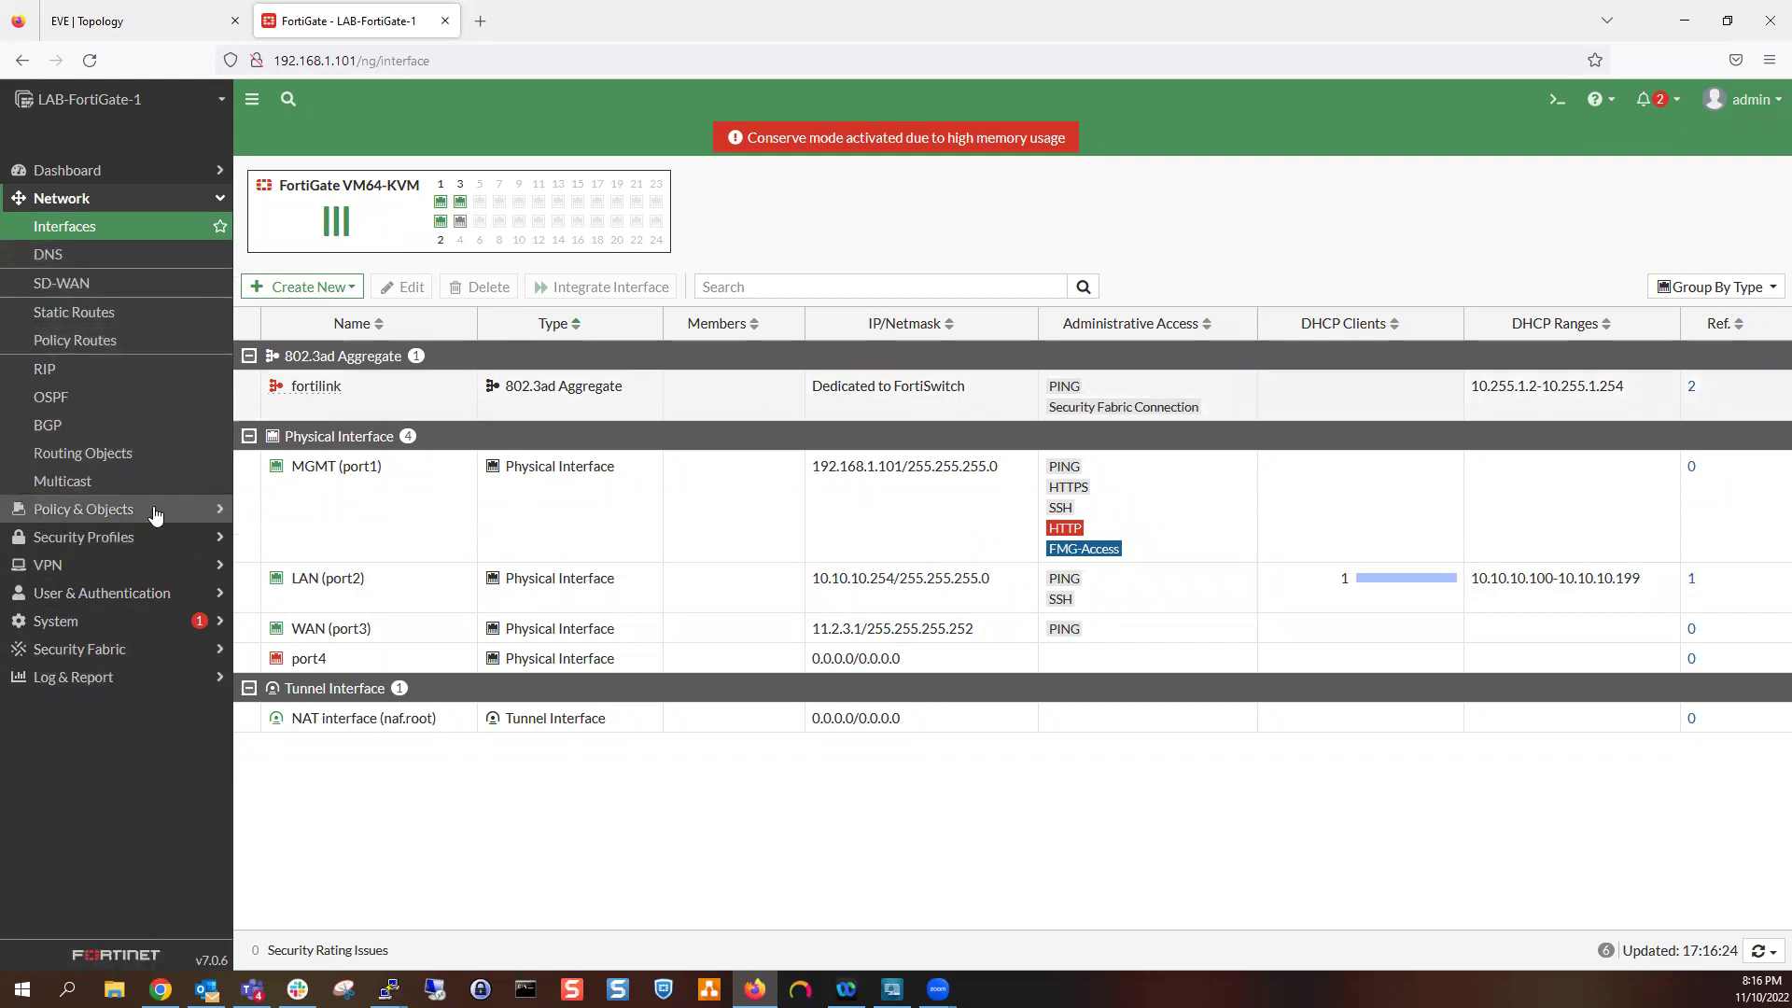
Open Policy & Objects > Firewall Policy and select the Implicit Deny rule
{"action": "left_click", "coordinate": [155, 511]}
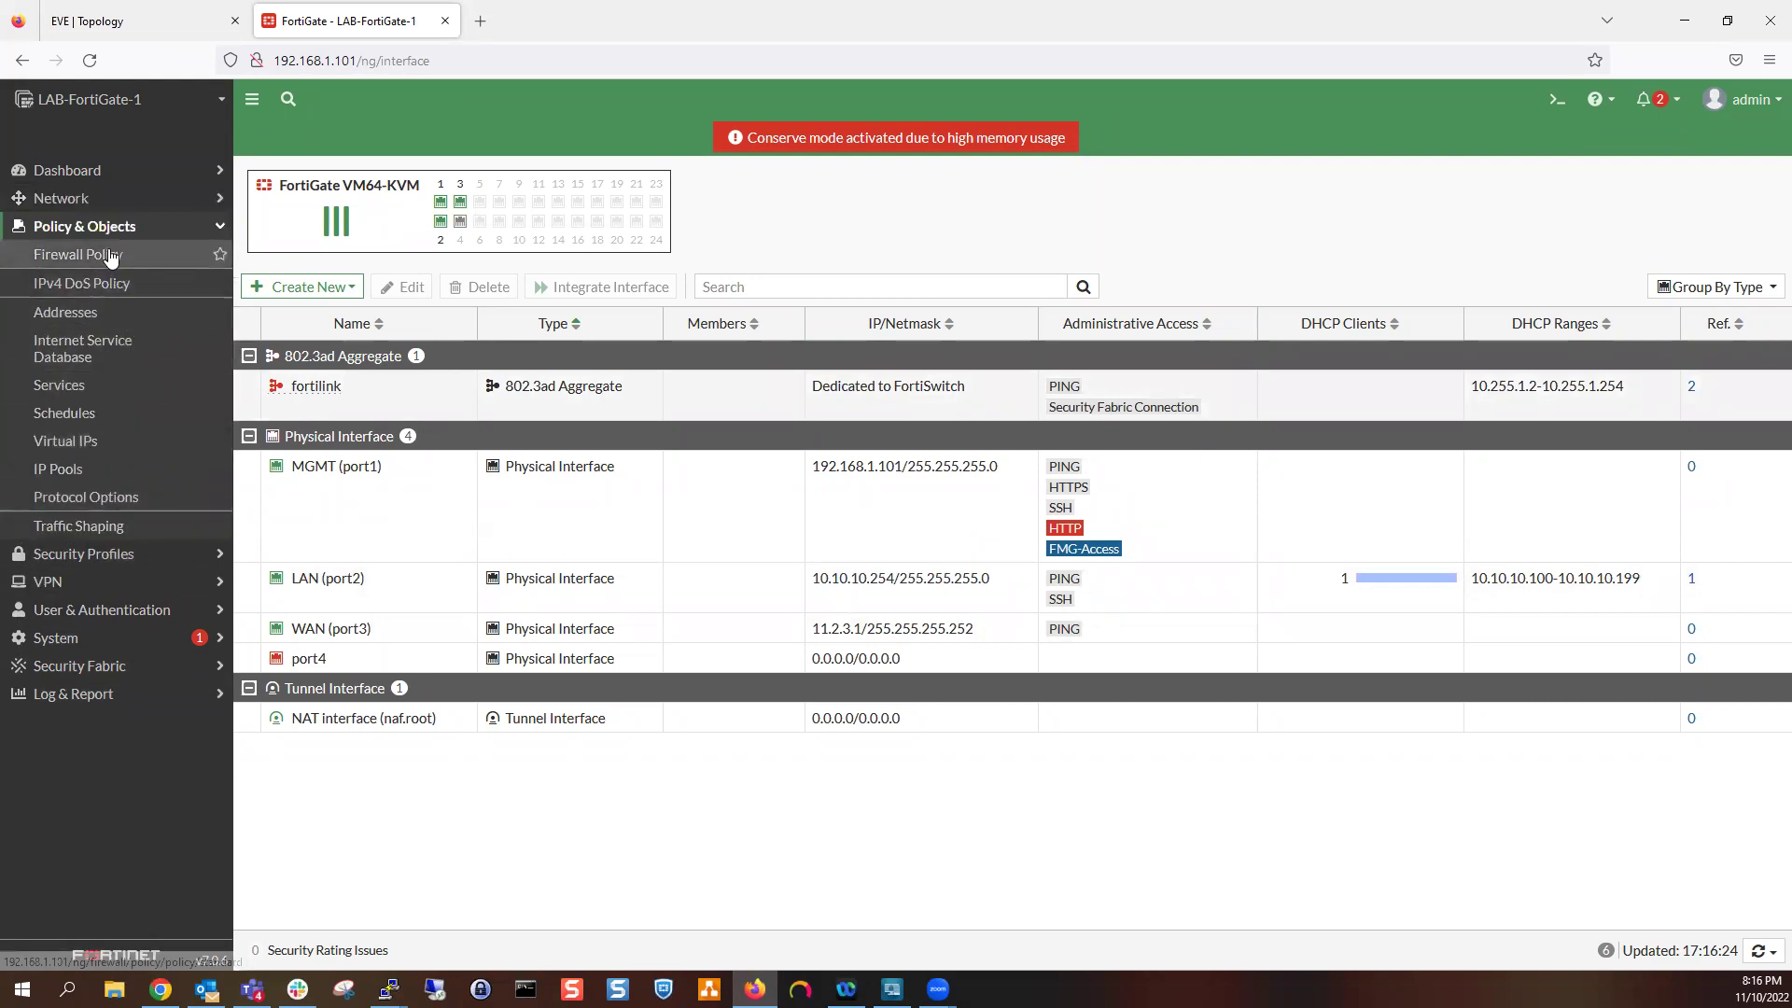
{"action": "left_click", "coordinate": [111, 261]}
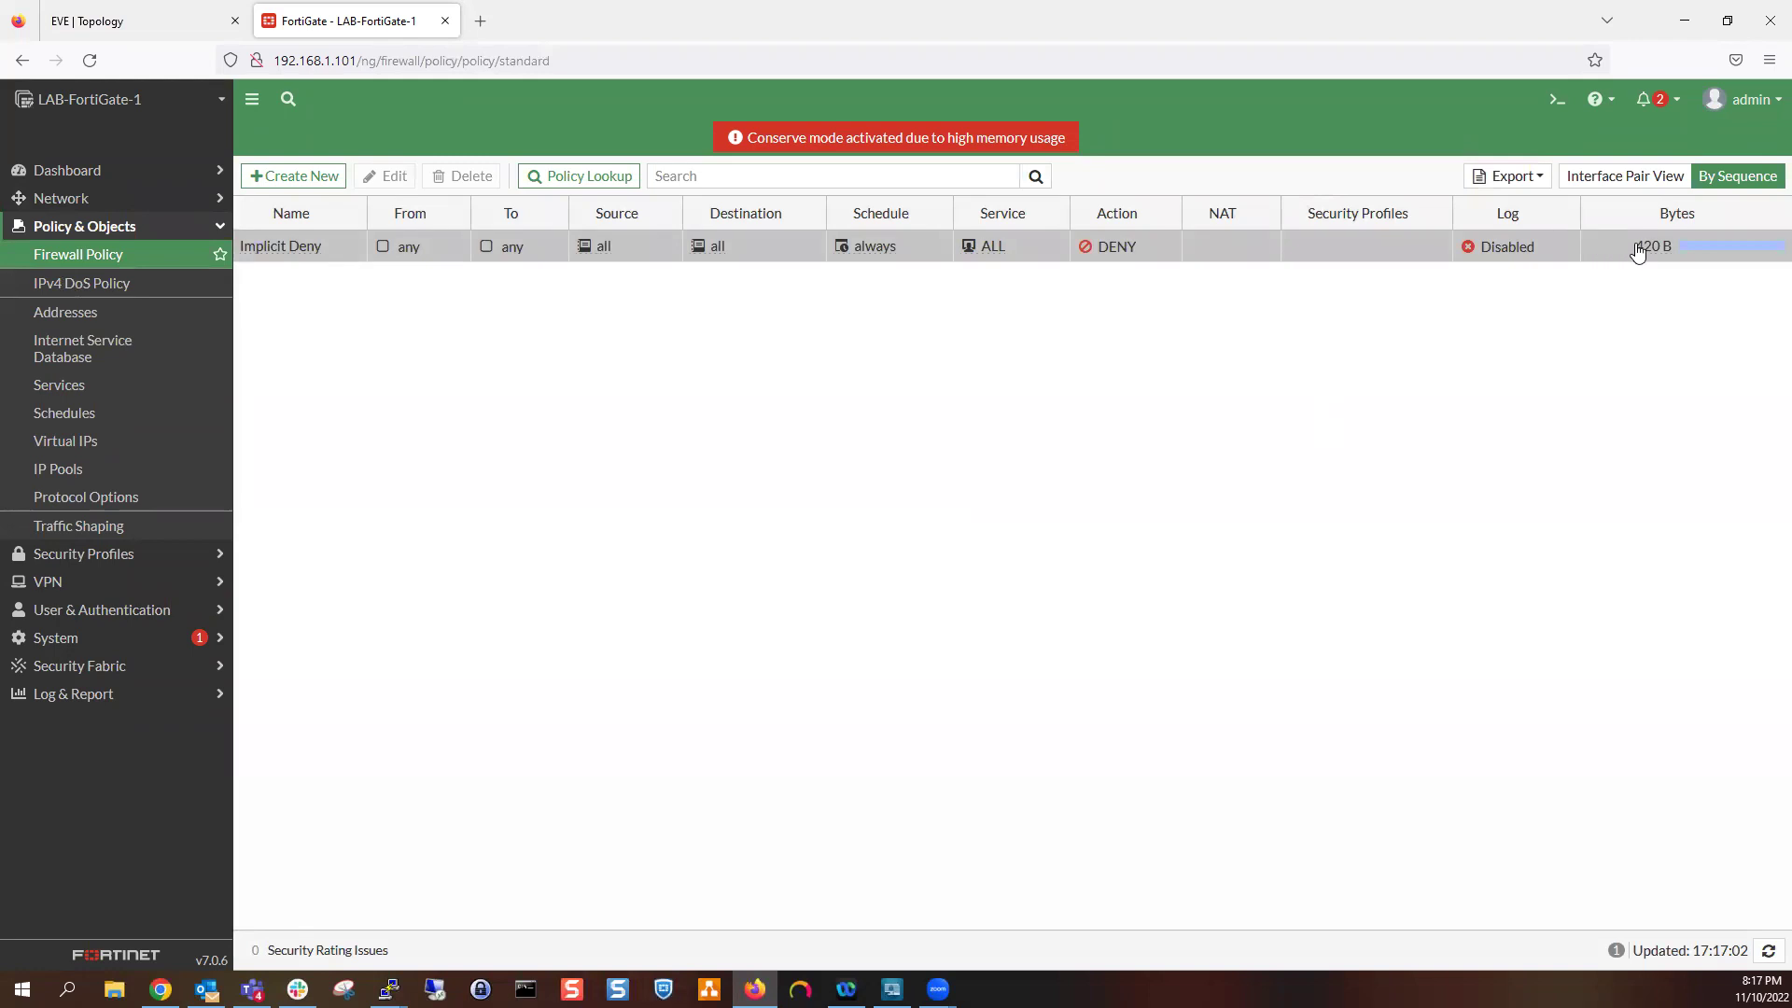
{"action": "left_click", "coordinate": [1223, 254]}
Enable Log IPv4 Violation Traffic on the Implicit Deny policy and save it
{"action": "double_click", "coordinate": [1223, 253]}
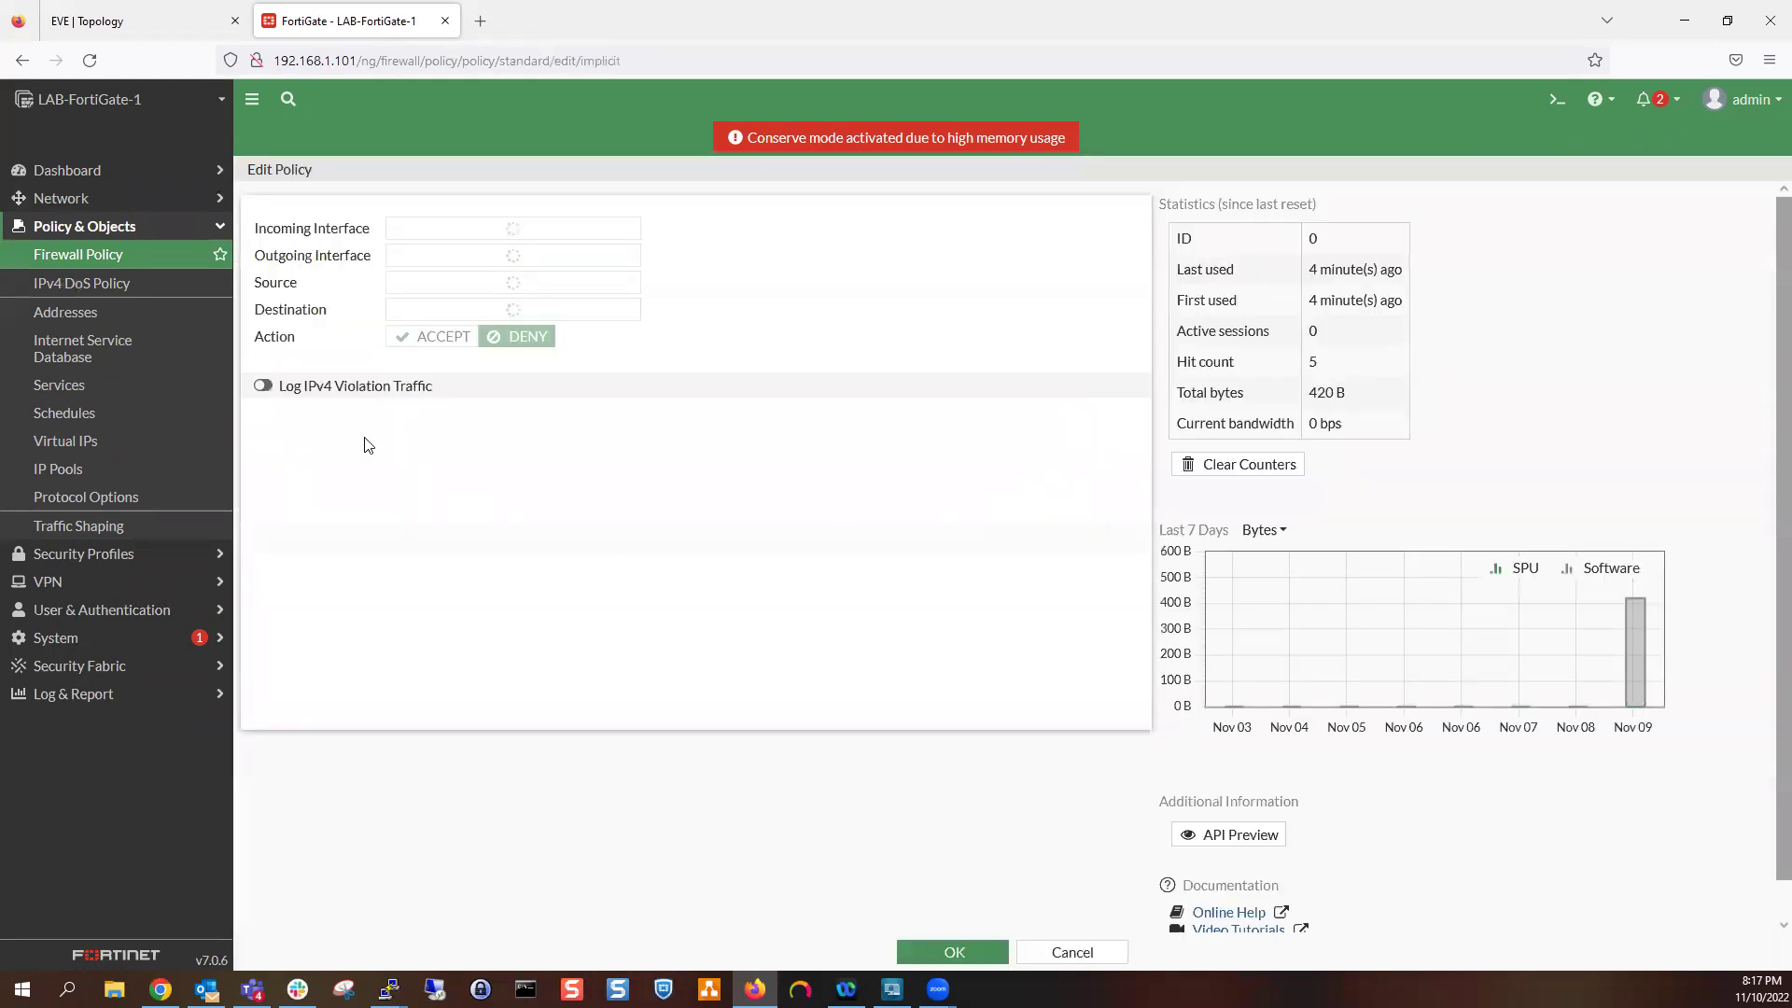
{"action": "left_click", "coordinate": [322, 423]}
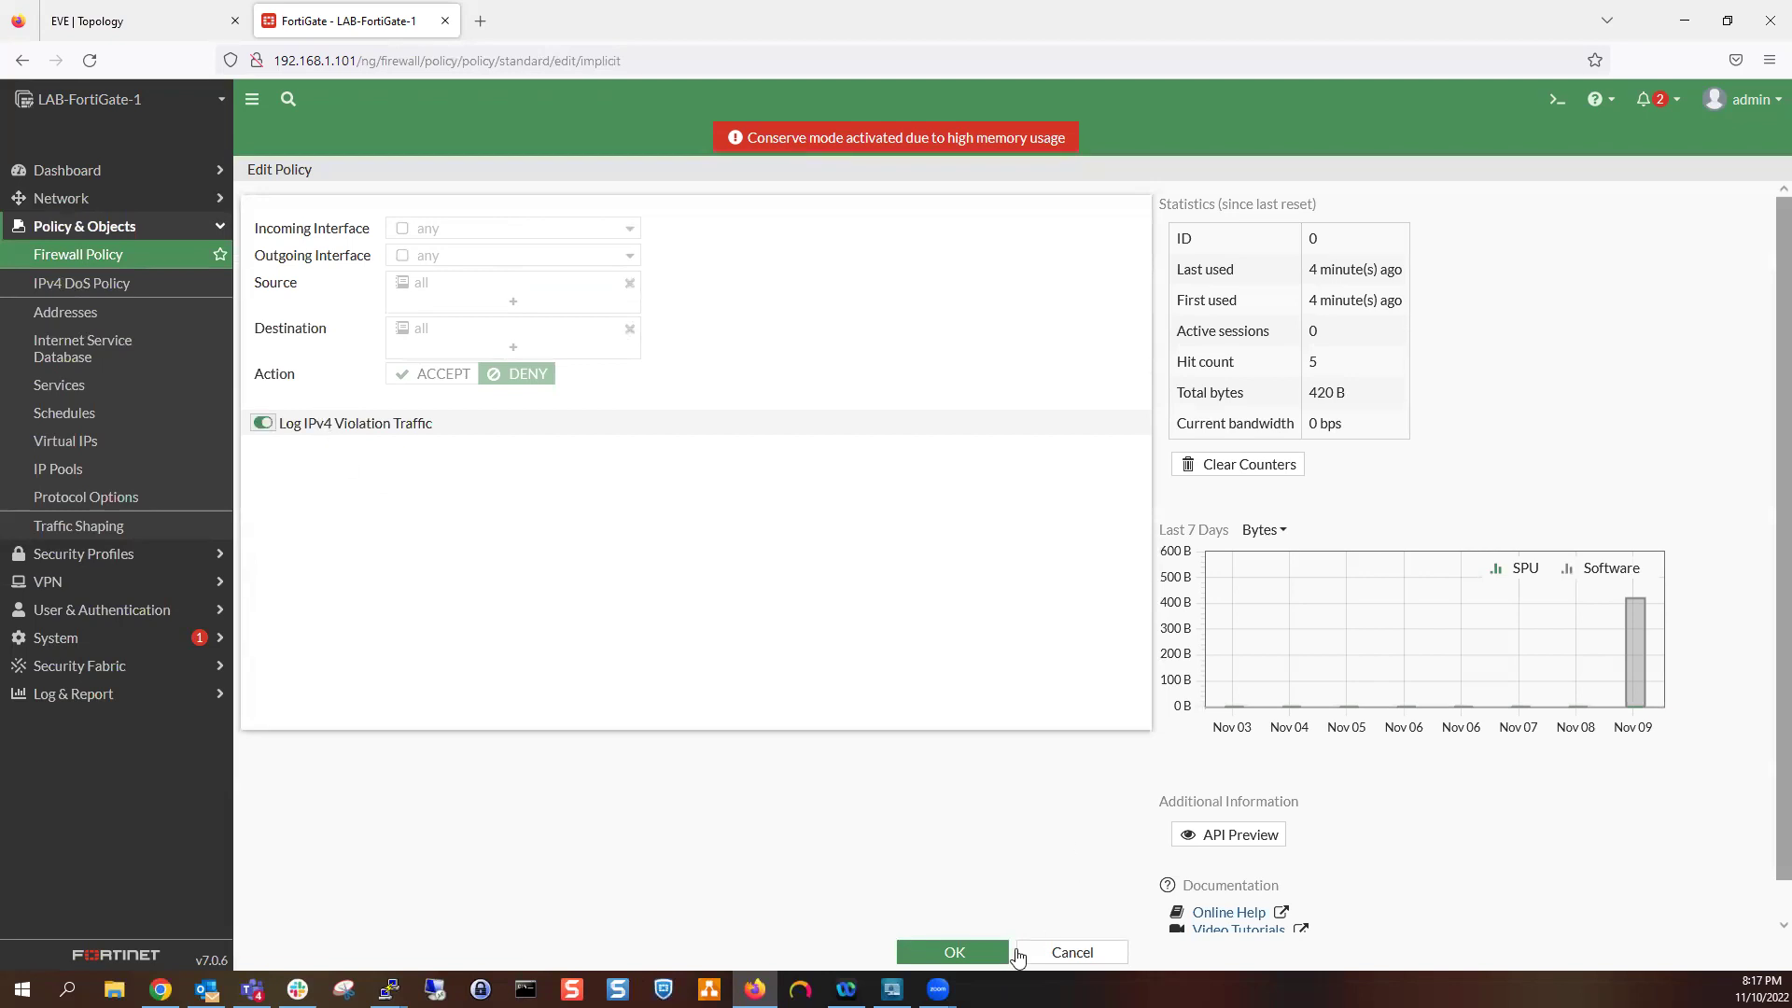
{"action": "left_click", "coordinate": [965, 961]}
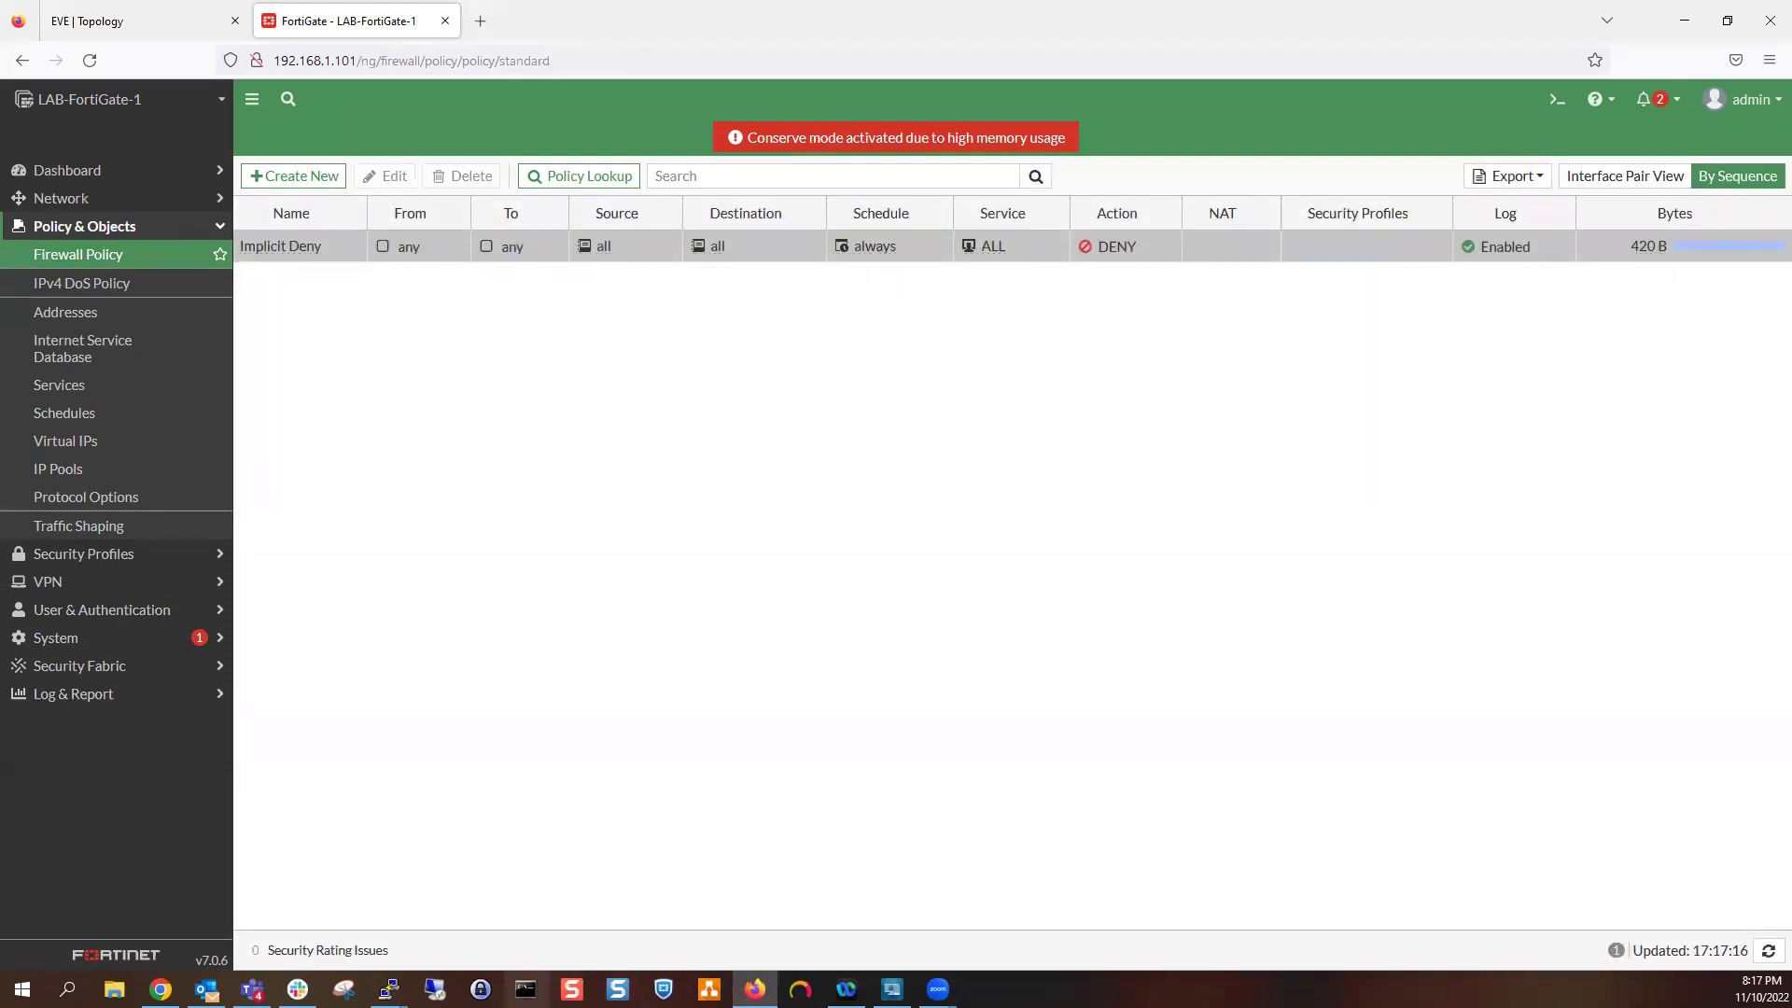
{"action": "key", "text": "alt+Tab"}
Rerun the ping to 11.2.3.2 in the PC-8 console
{"action": "mouse_move", "coordinate": [389, 989]}
{"action": "left_click", "coordinate": [797, 916]}
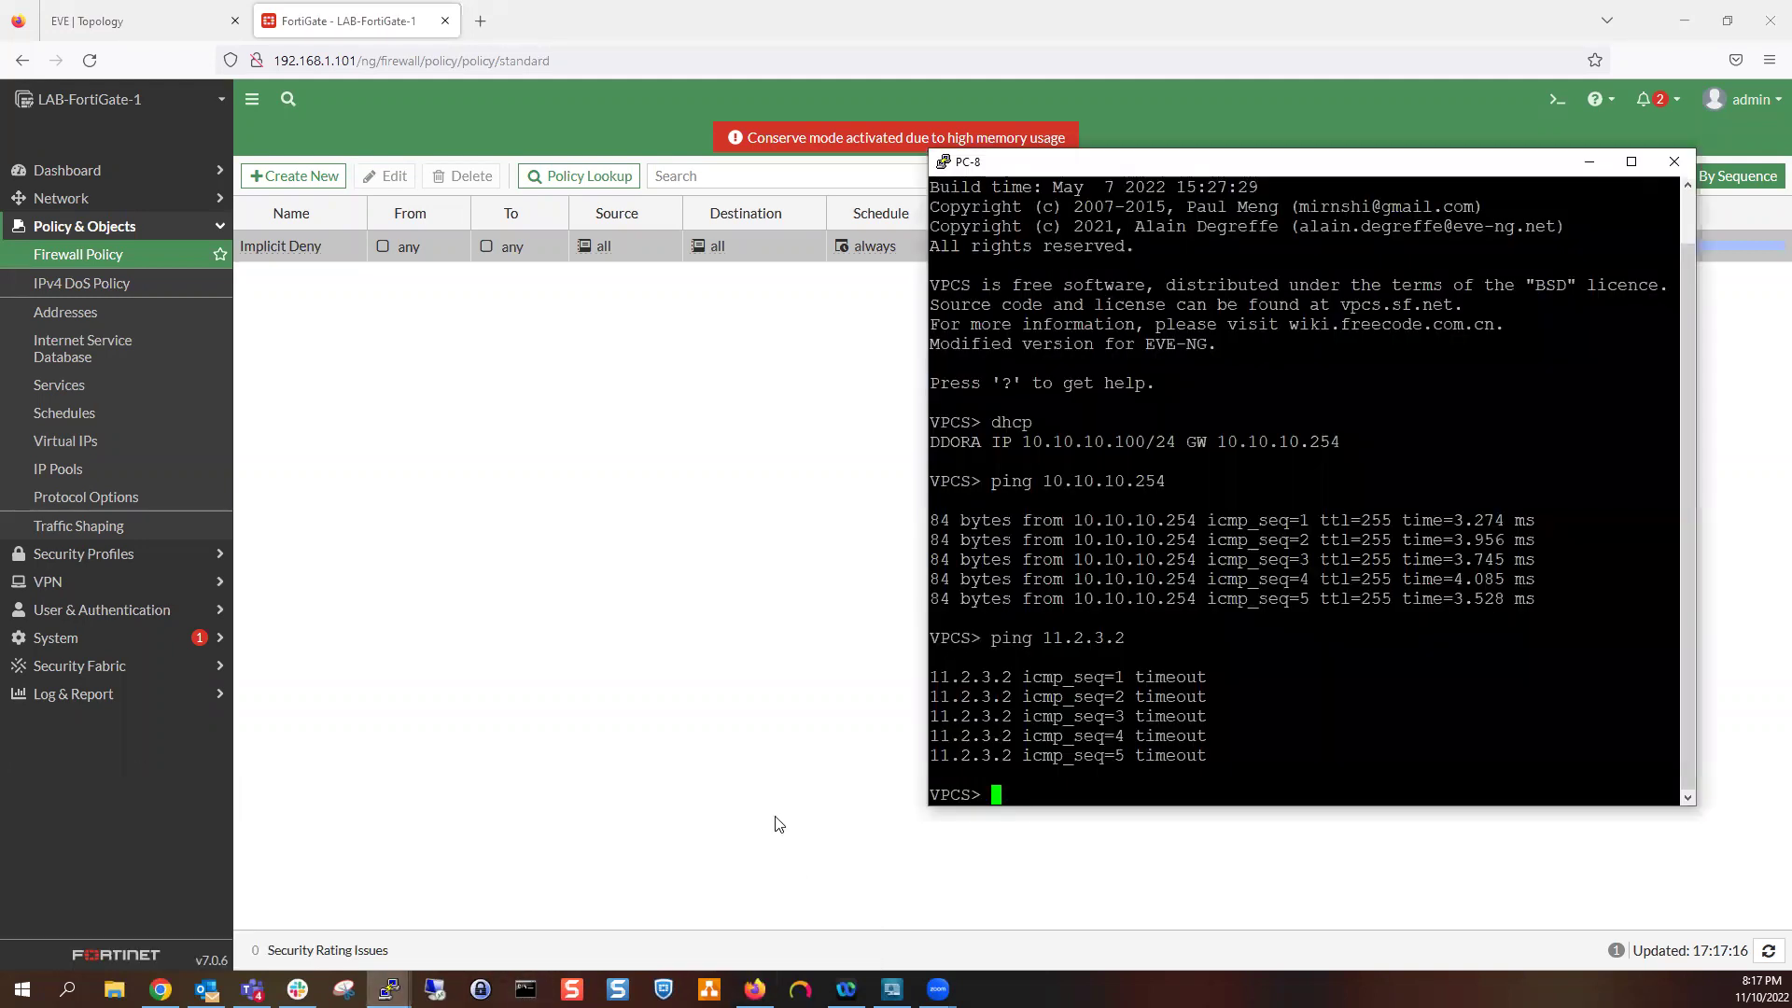
{"action": "key", "text": "Up"}
{"action": "key", "text": "Return"}
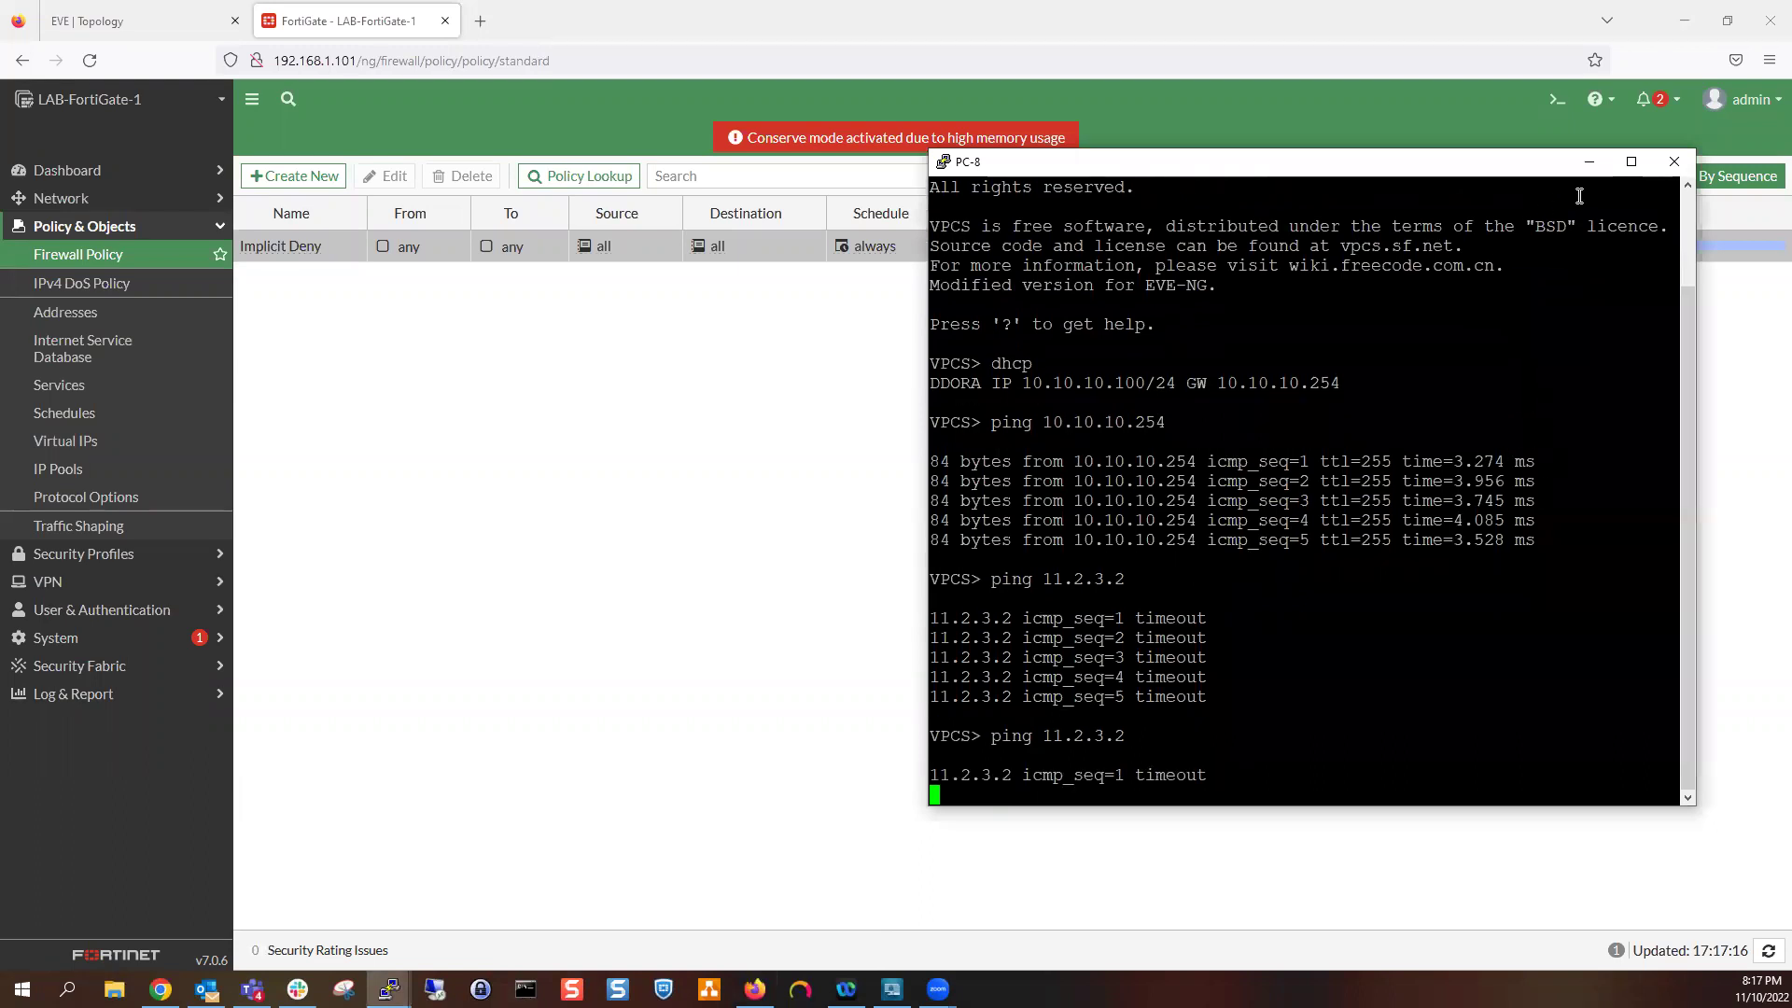
{"action": "left_click_drag", "start_coordinate": [1521, 170], "coordinate": [1577, 169]}
Hide the PC-8 console and show the Log & Report Forward Traffic log
{"action": "left_click", "coordinate": [1627, 168]}
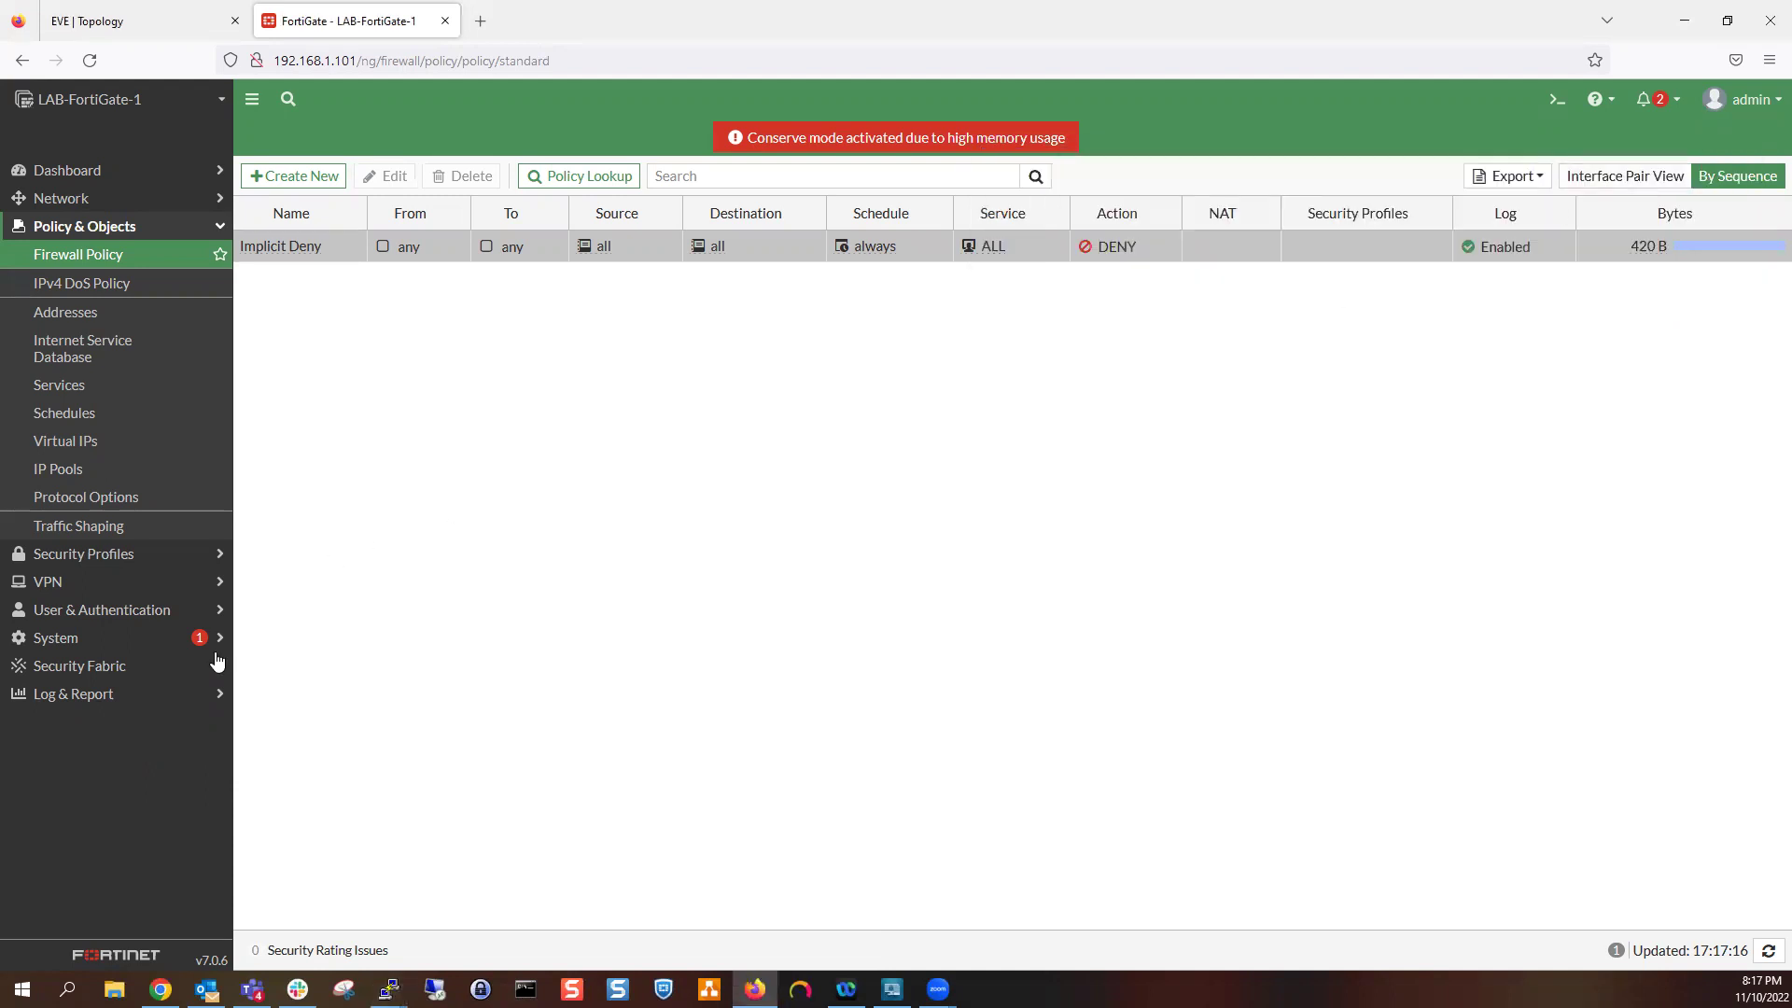
{"action": "left_click", "coordinate": [177, 696]}
{"action": "left_click", "coordinate": [177, 428]}
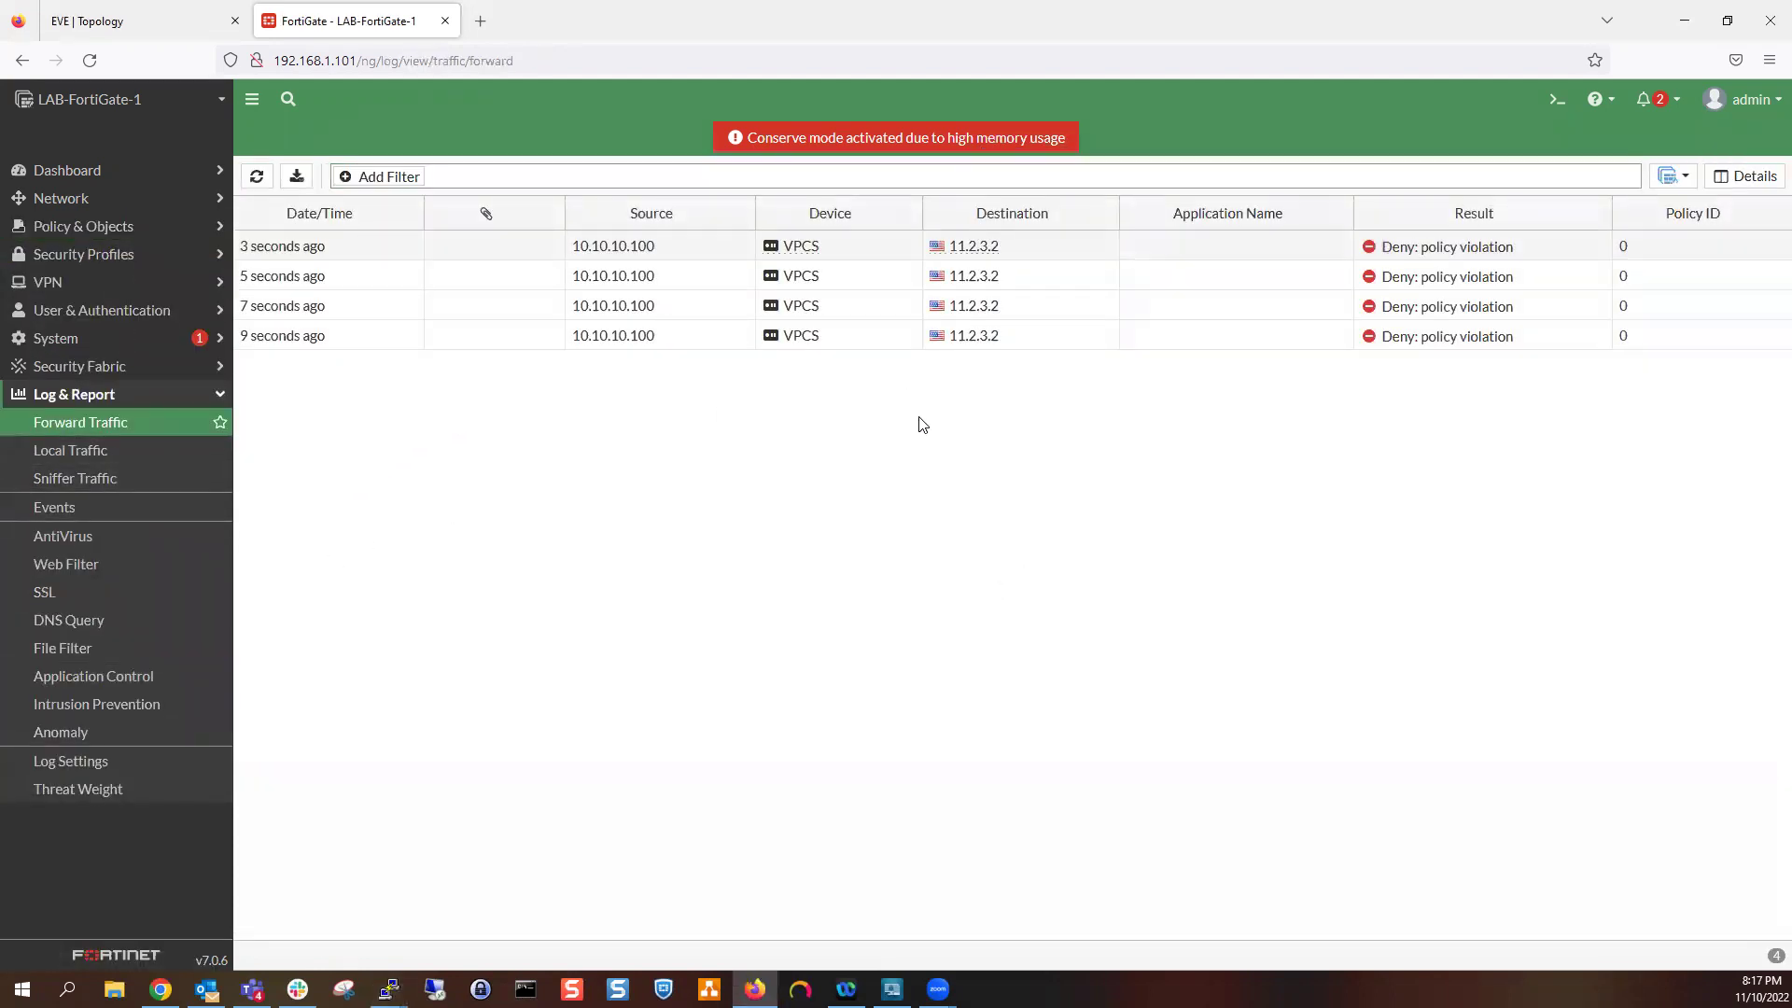
Open Log Details for the newest denied ping to 11.2.3.2, checking the topology map
{"action": "left_click", "coordinate": [1052, 251]}
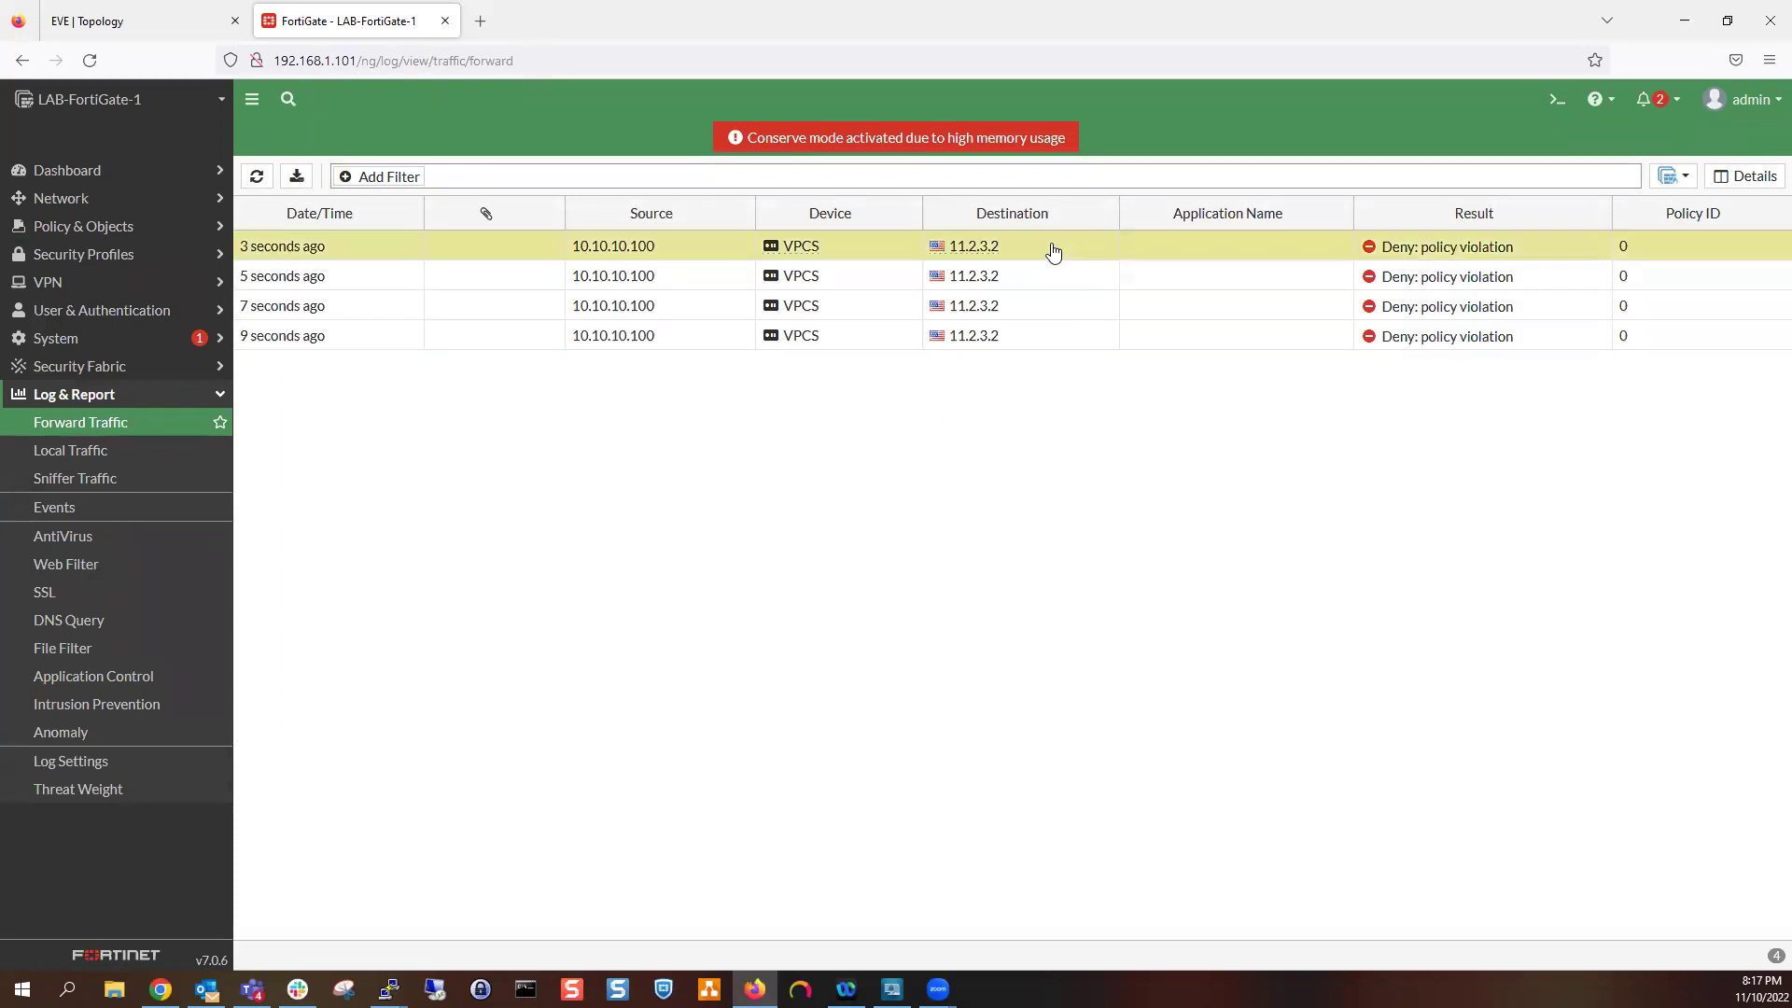
{"action": "double_click", "coordinate": [1052, 251]}
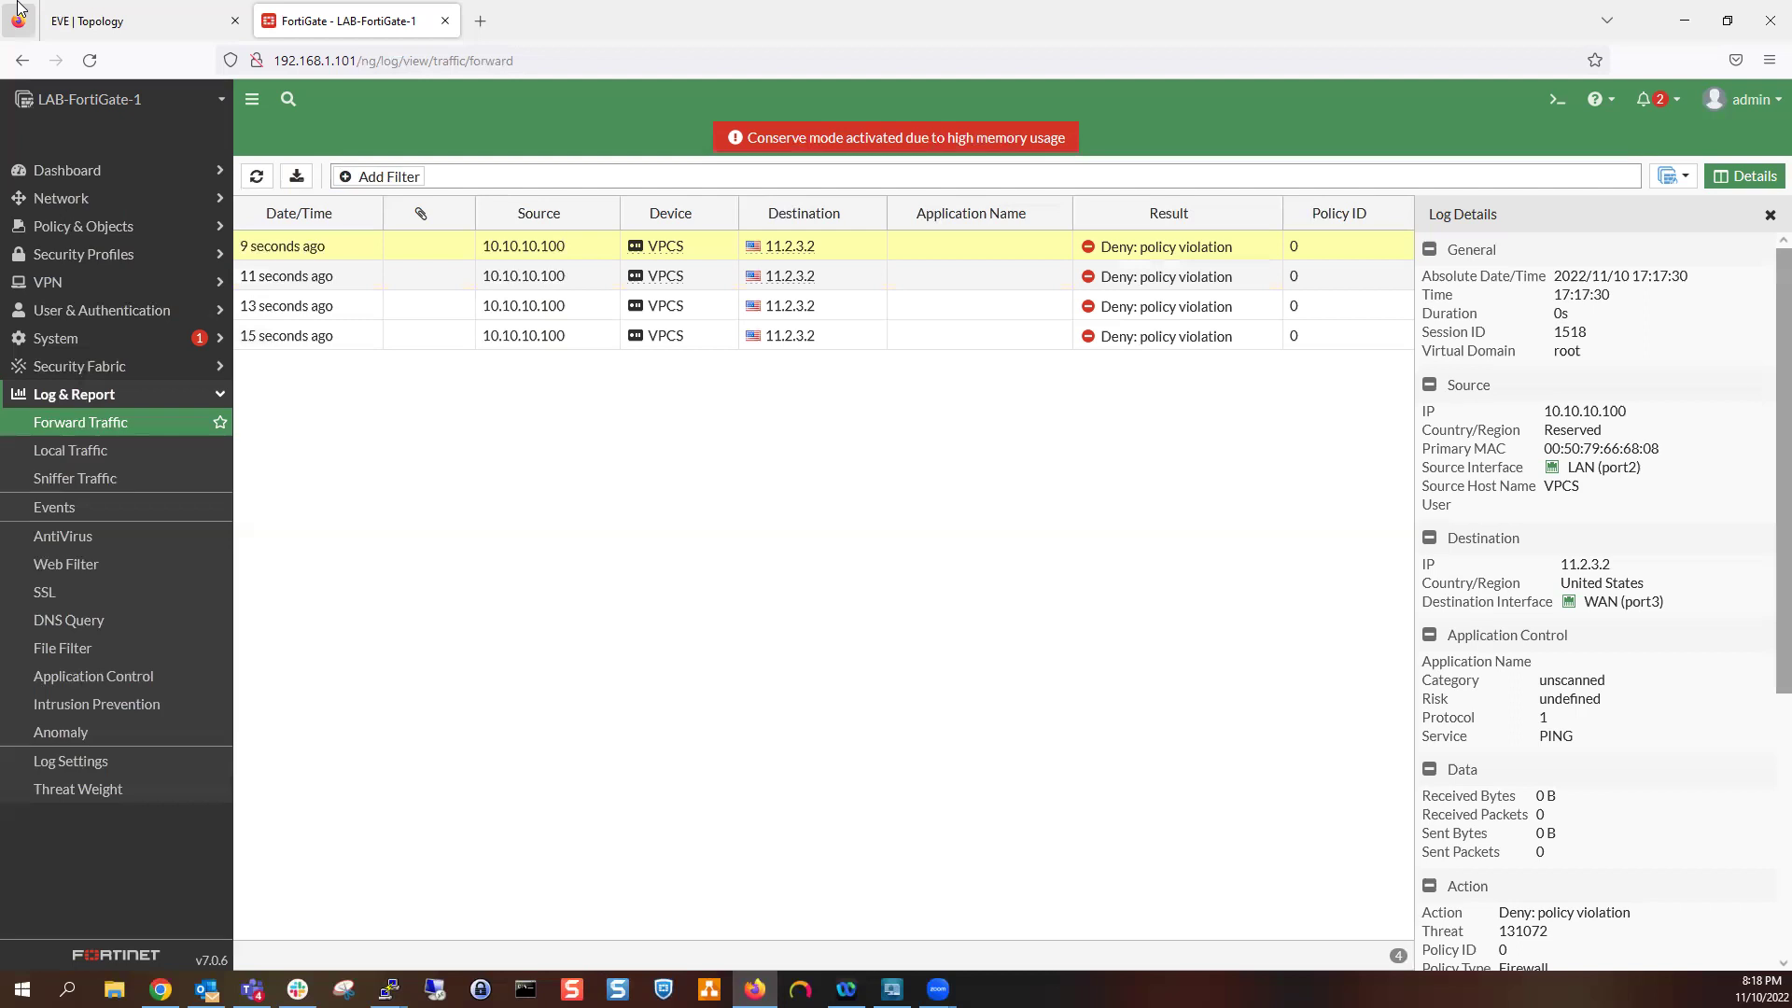
{"action": "left_click", "coordinate": [80, 11]}
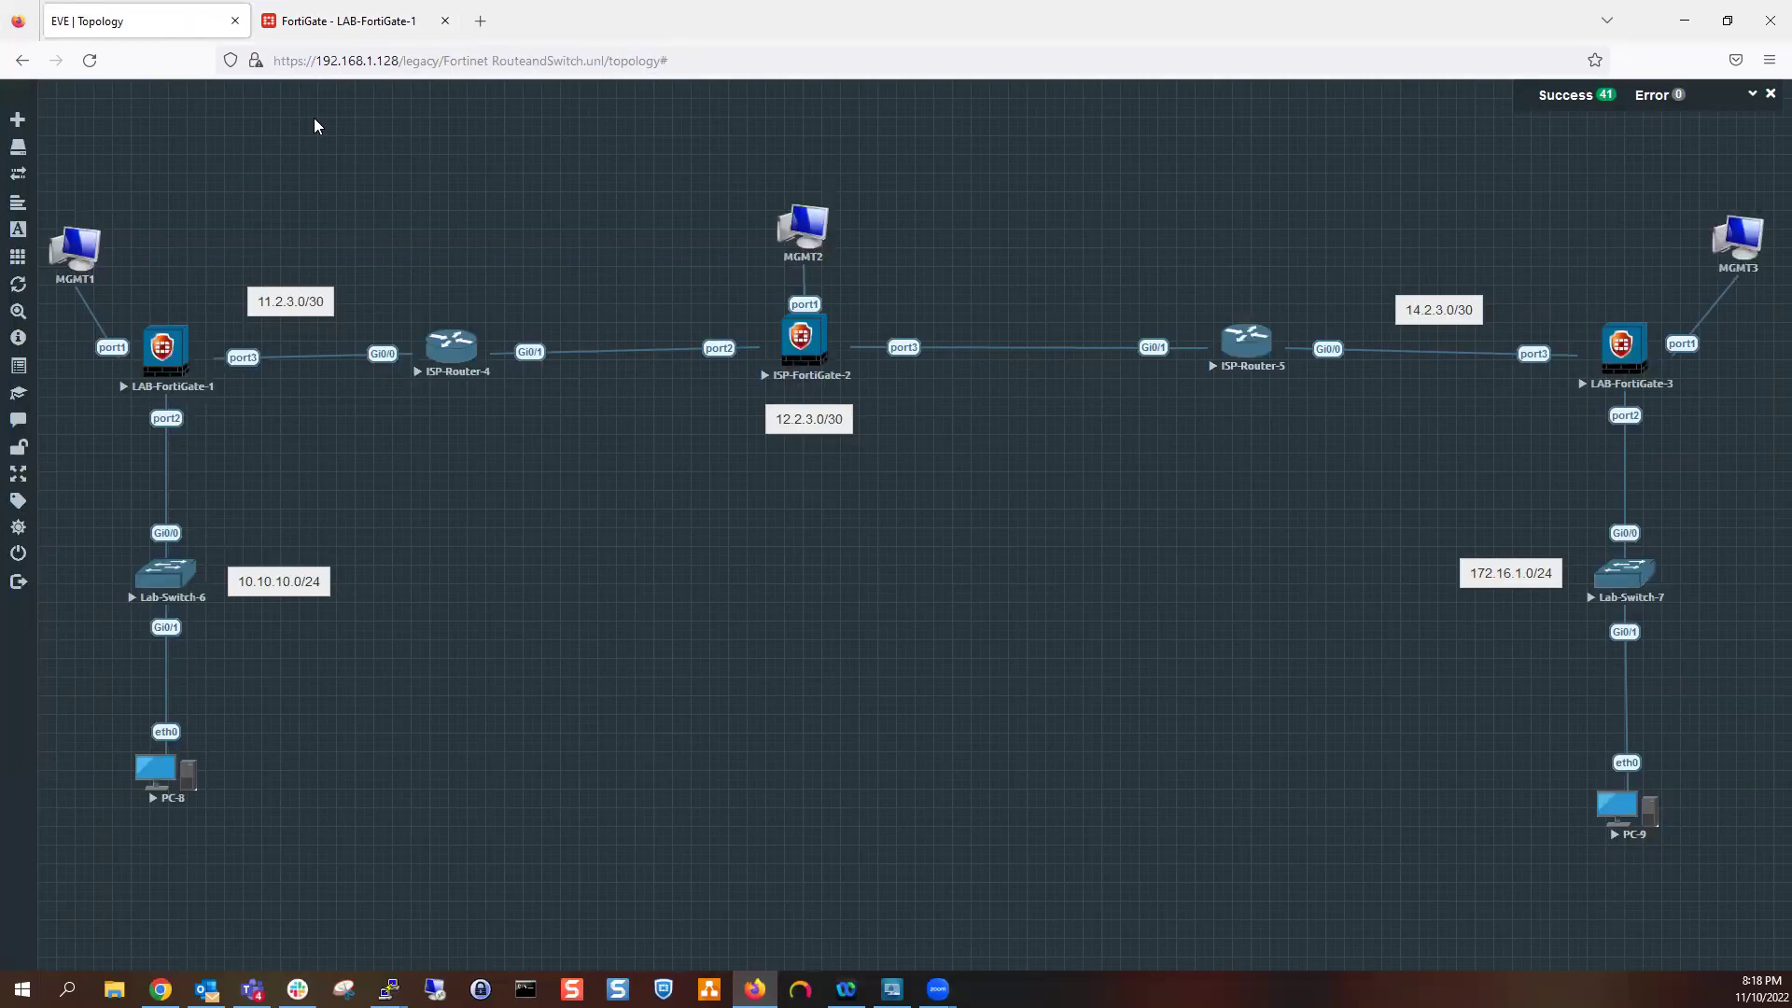
{"action": "left_click", "coordinate": [362, 13]}
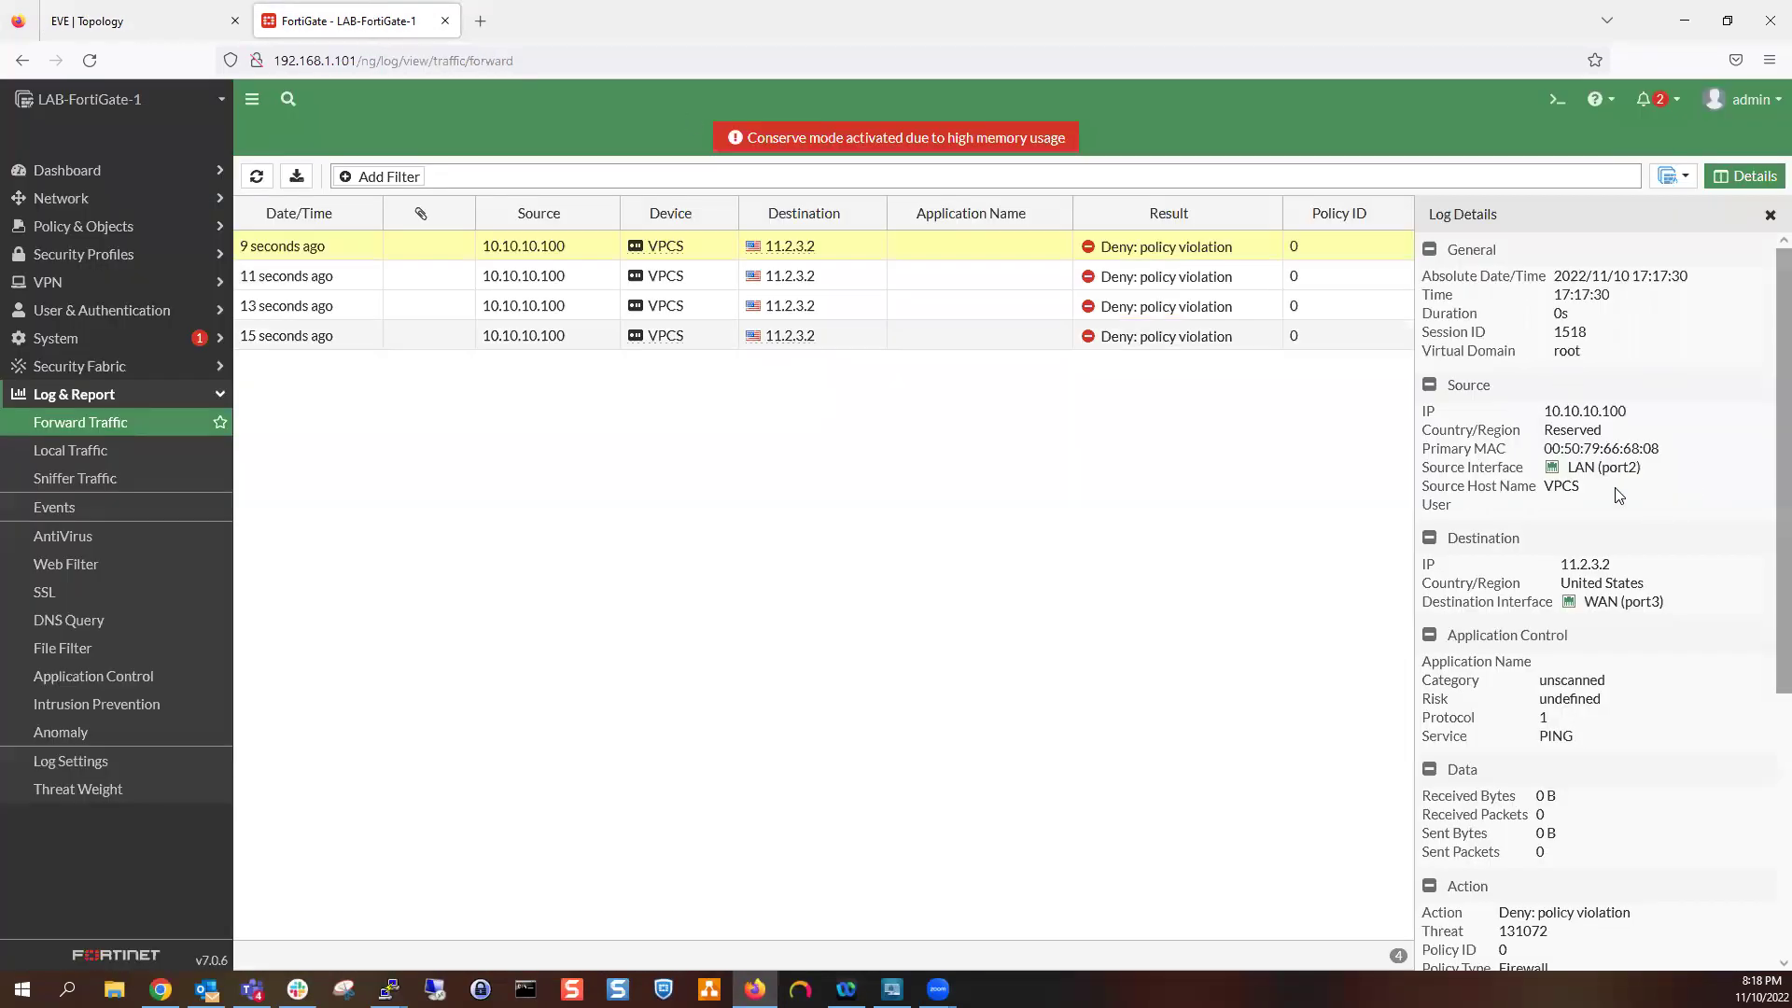
Note source LAN (port2) and destination WAN (port3), then go back to Firewall Policy
{"action": "left_click_drag", "start_coordinate": [1601, 466], "coordinate": [1643, 469]}
{"action": "left_click_drag", "start_coordinate": [1625, 602], "coordinate": [1662, 602]}
{"action": "scroll", "coordinate": [1573, 642], "scroll_direction": "down", "scroll_amount": 4}
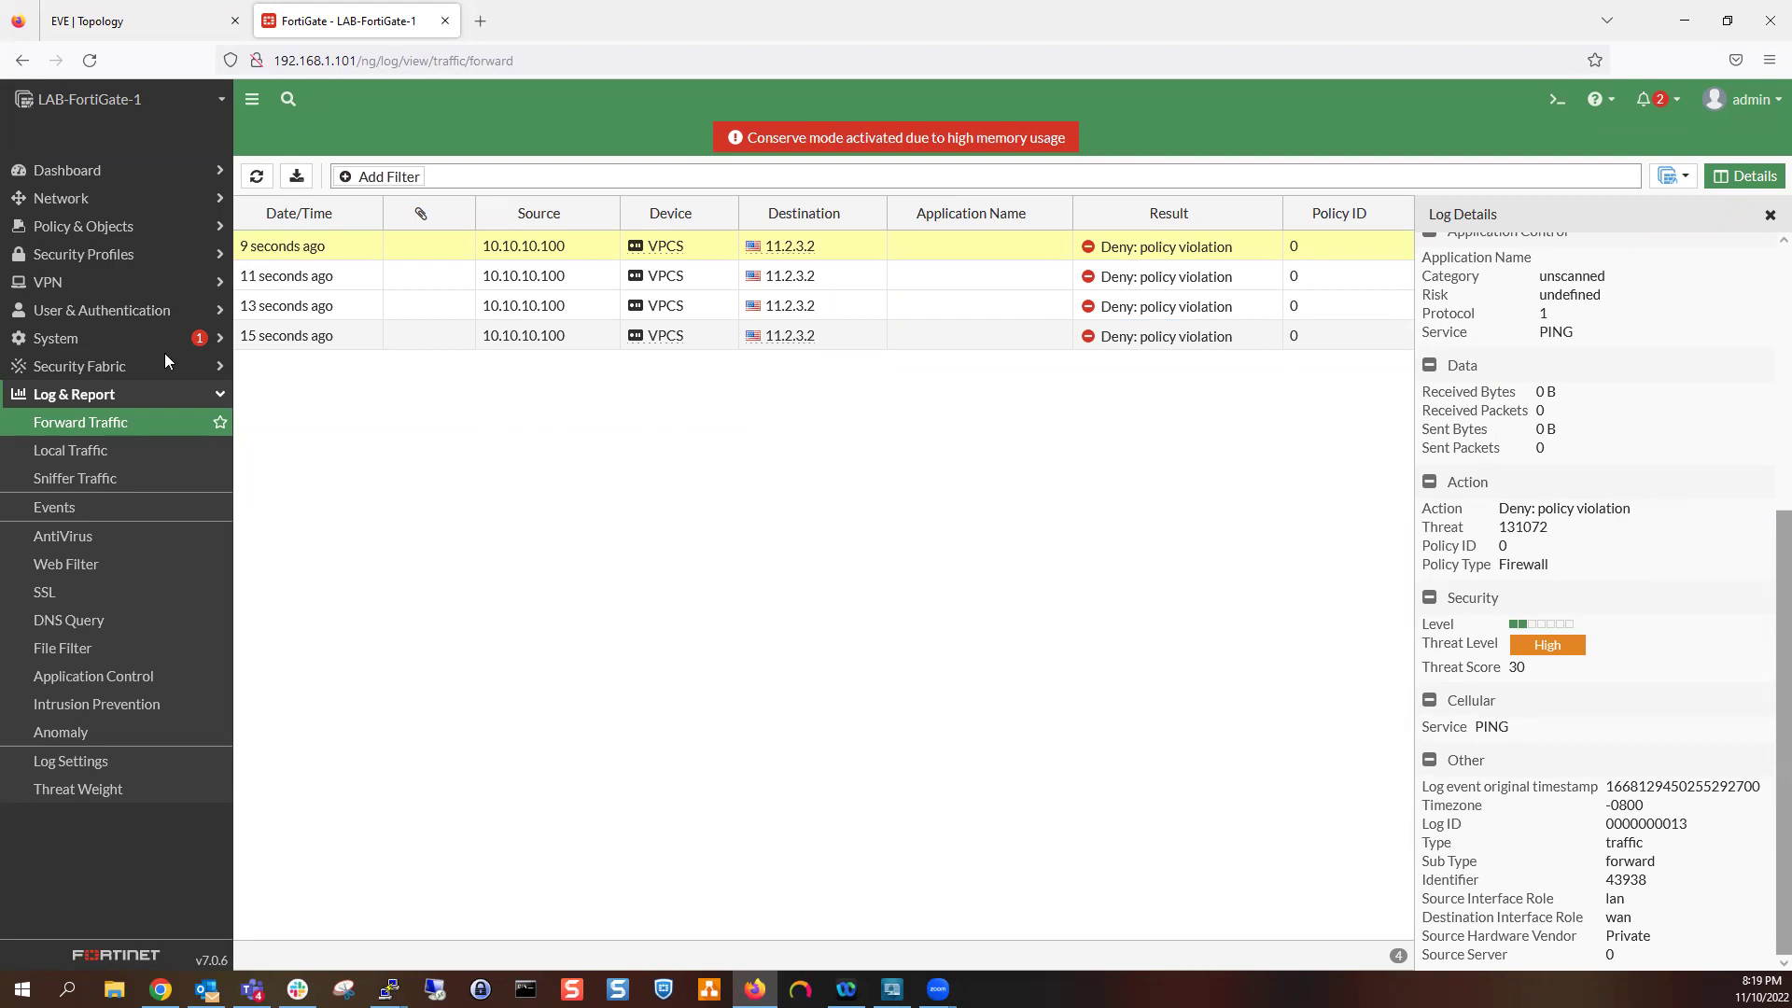
{"action": "left_click", "coordinate": [102, 226]}
{"action": "left_click", "coordinate": [125, 257]}
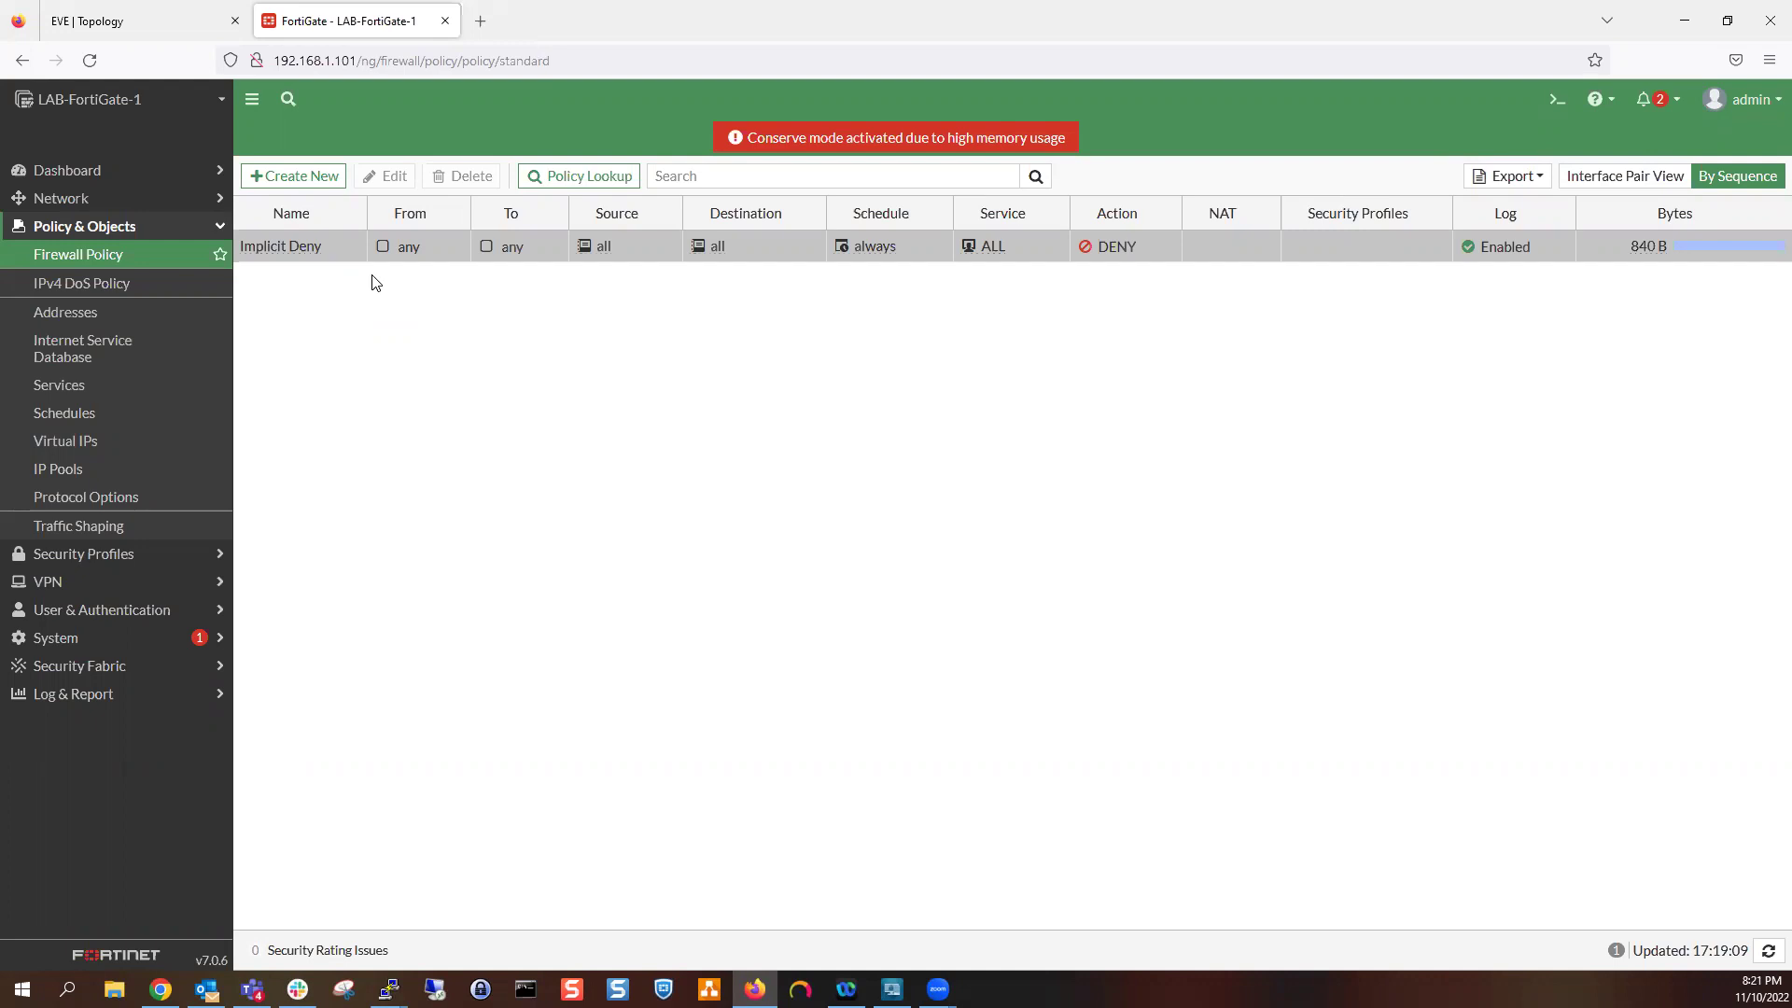
After reviewing the EVE topology, start a new policy with Create New on the Firewall Policy list
{"action": "left_click", "coordinate": [213, 14]}
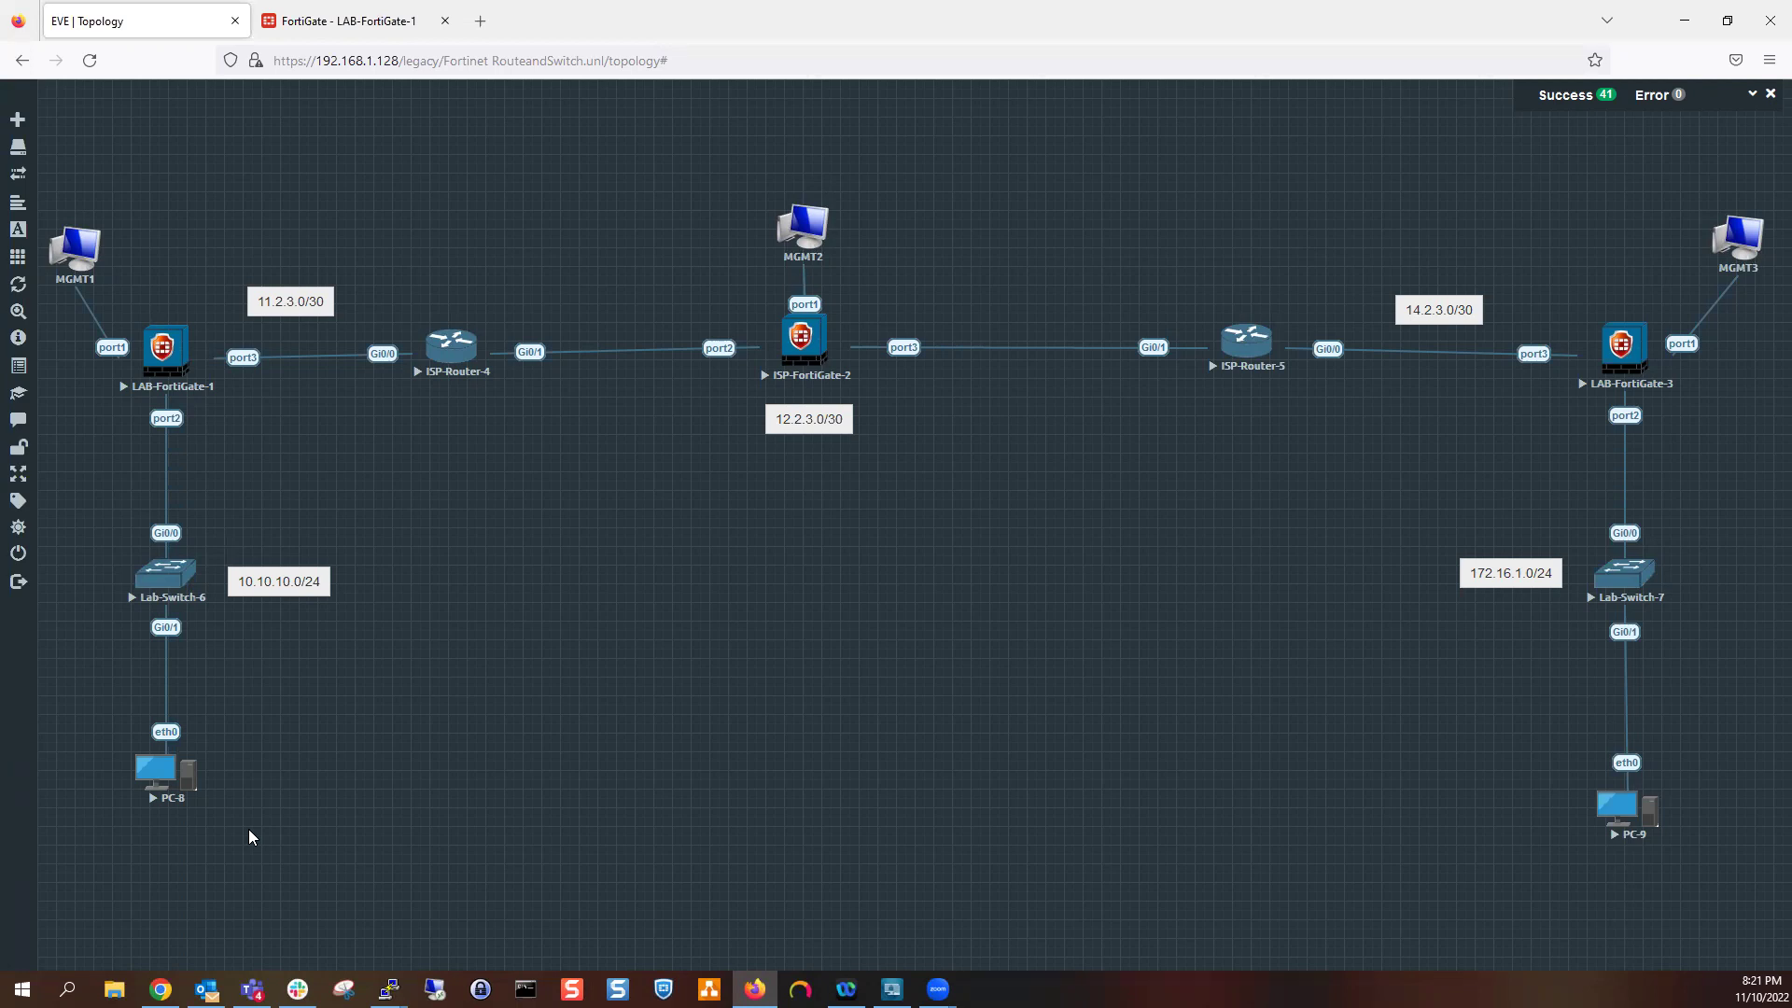
{"action": "left_click", "coordinate": [367, 17]}
{"action": "left_click", "coordinate": [291, 182]}
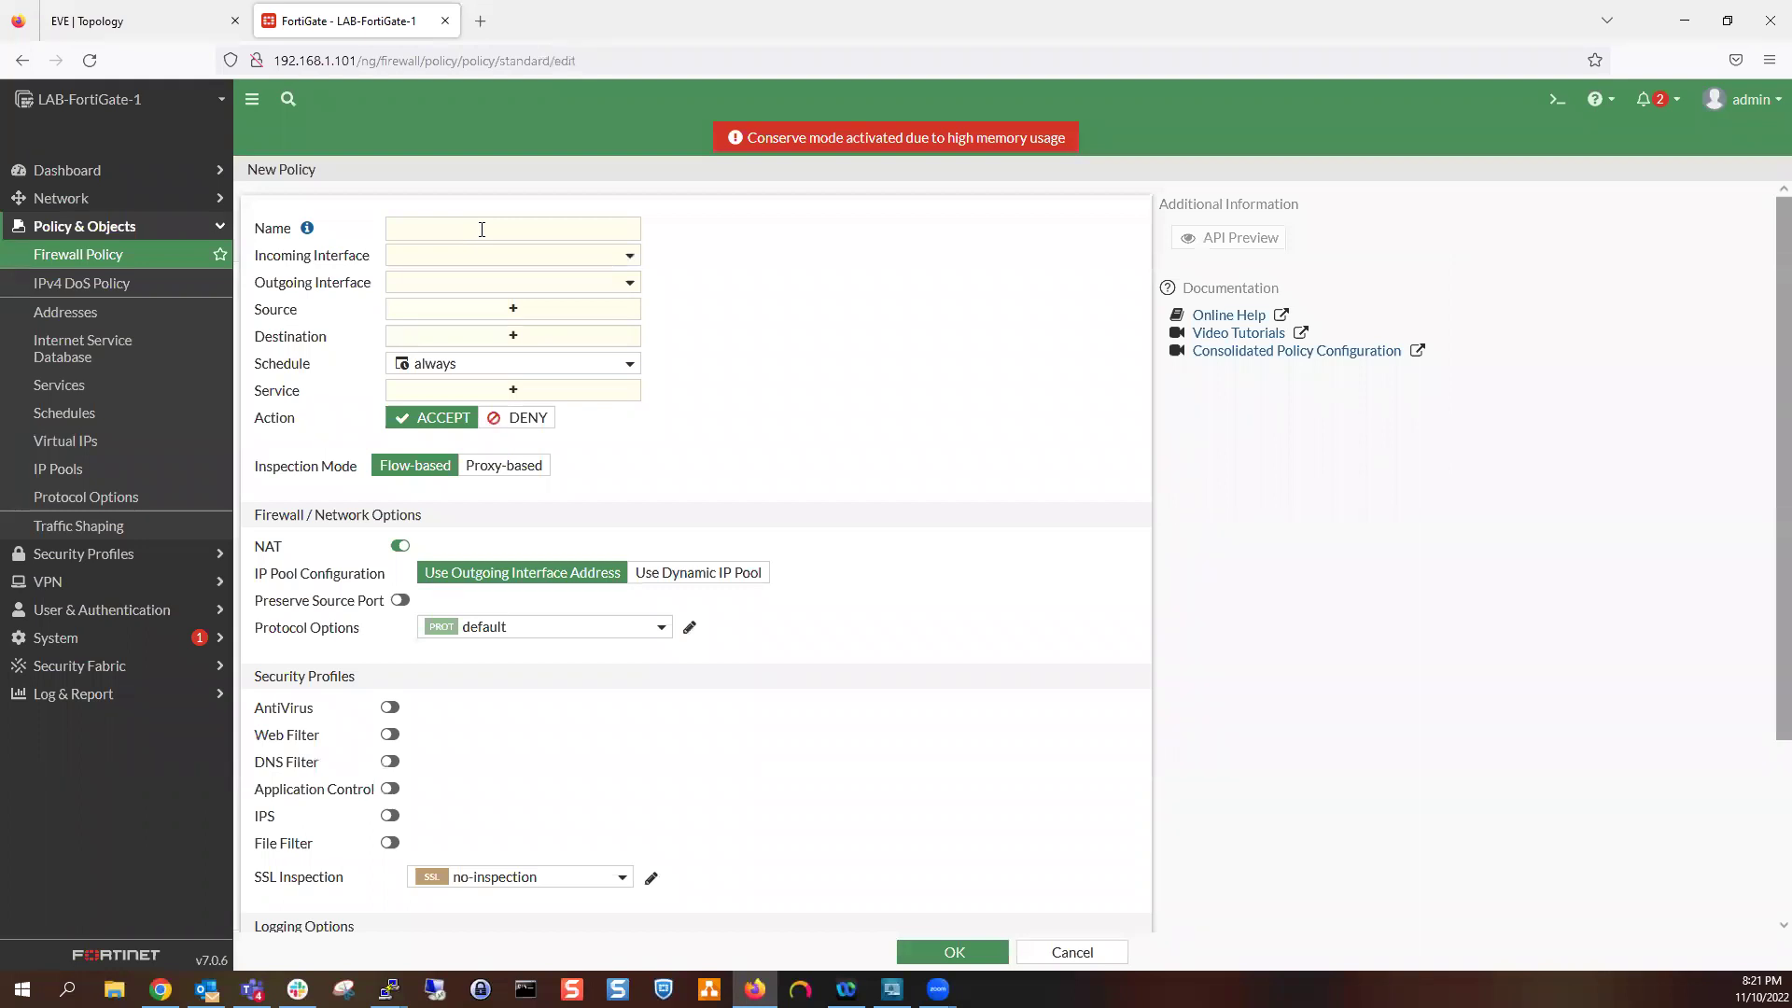
Name the policy 'Northbound' with incoming LAN (port2) and outgoing WAN (port3)
{"action": "left_click", "coordinate": [482, 229]}
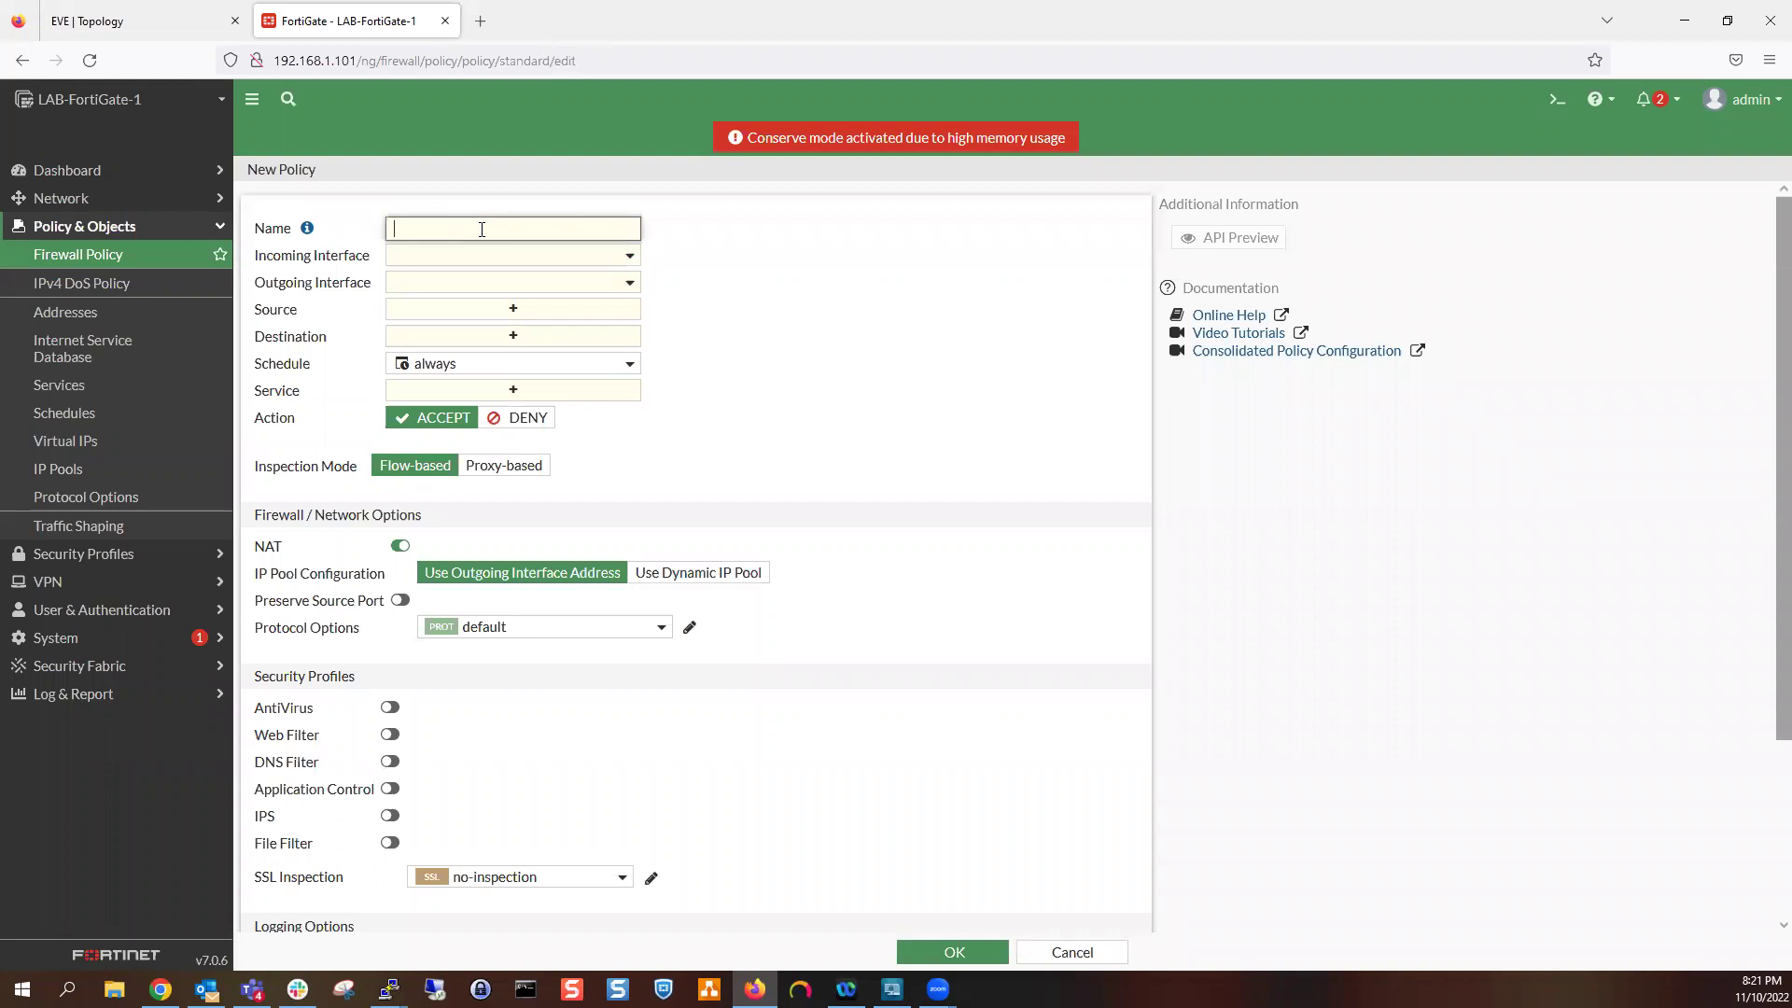
{"action": "type", "text": "Northbound"}
{"action": "left_click", "coordinate": [552, 258]}
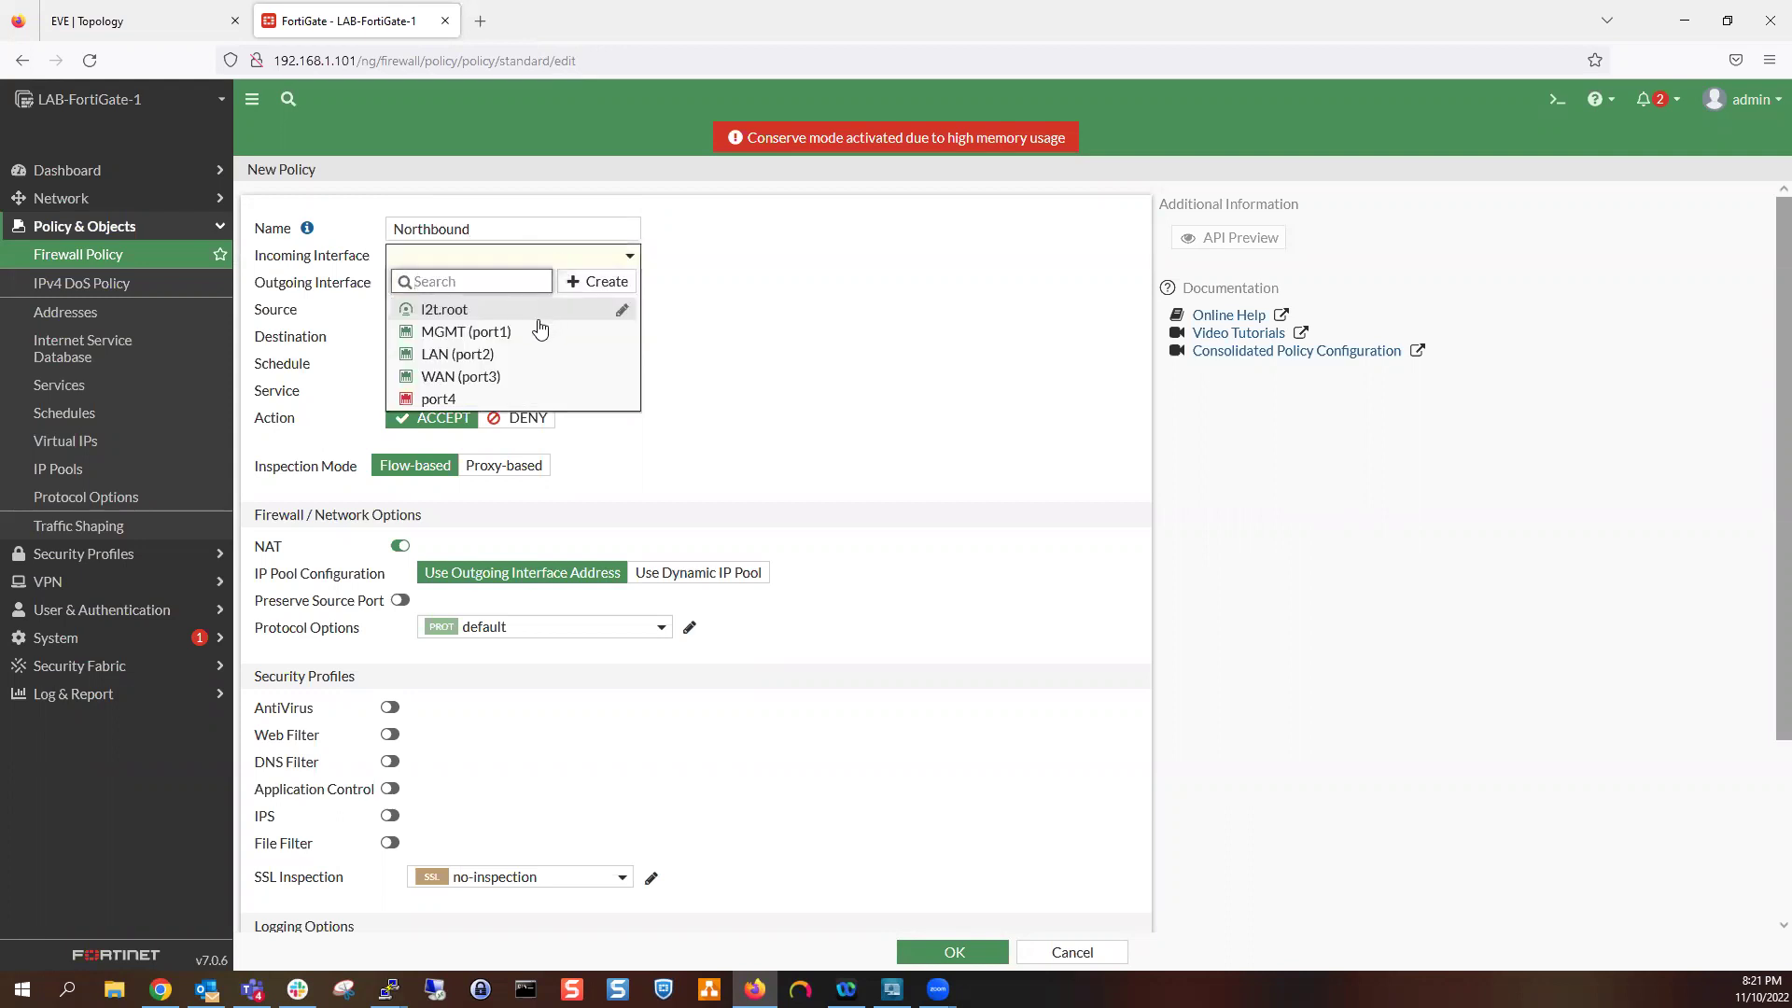
{"action": "left_click", "coordinate": [517, 356]}
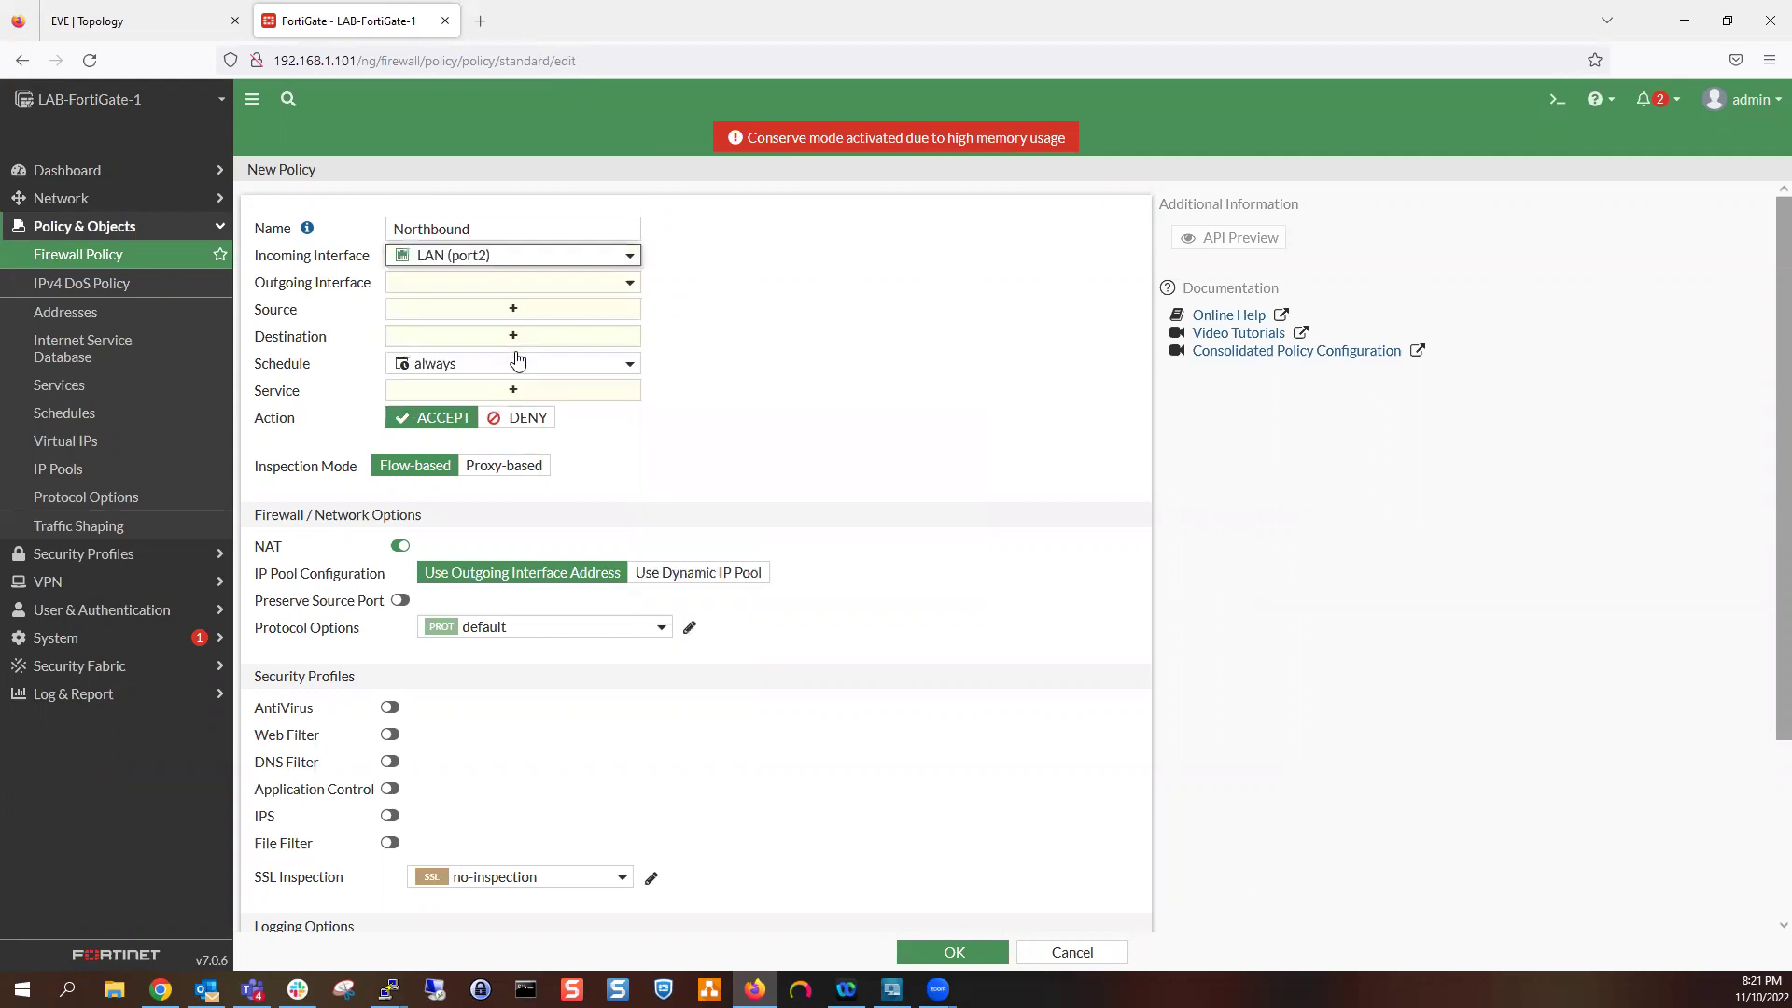
{"action": "left_click", "coordinate": [512, 282]}
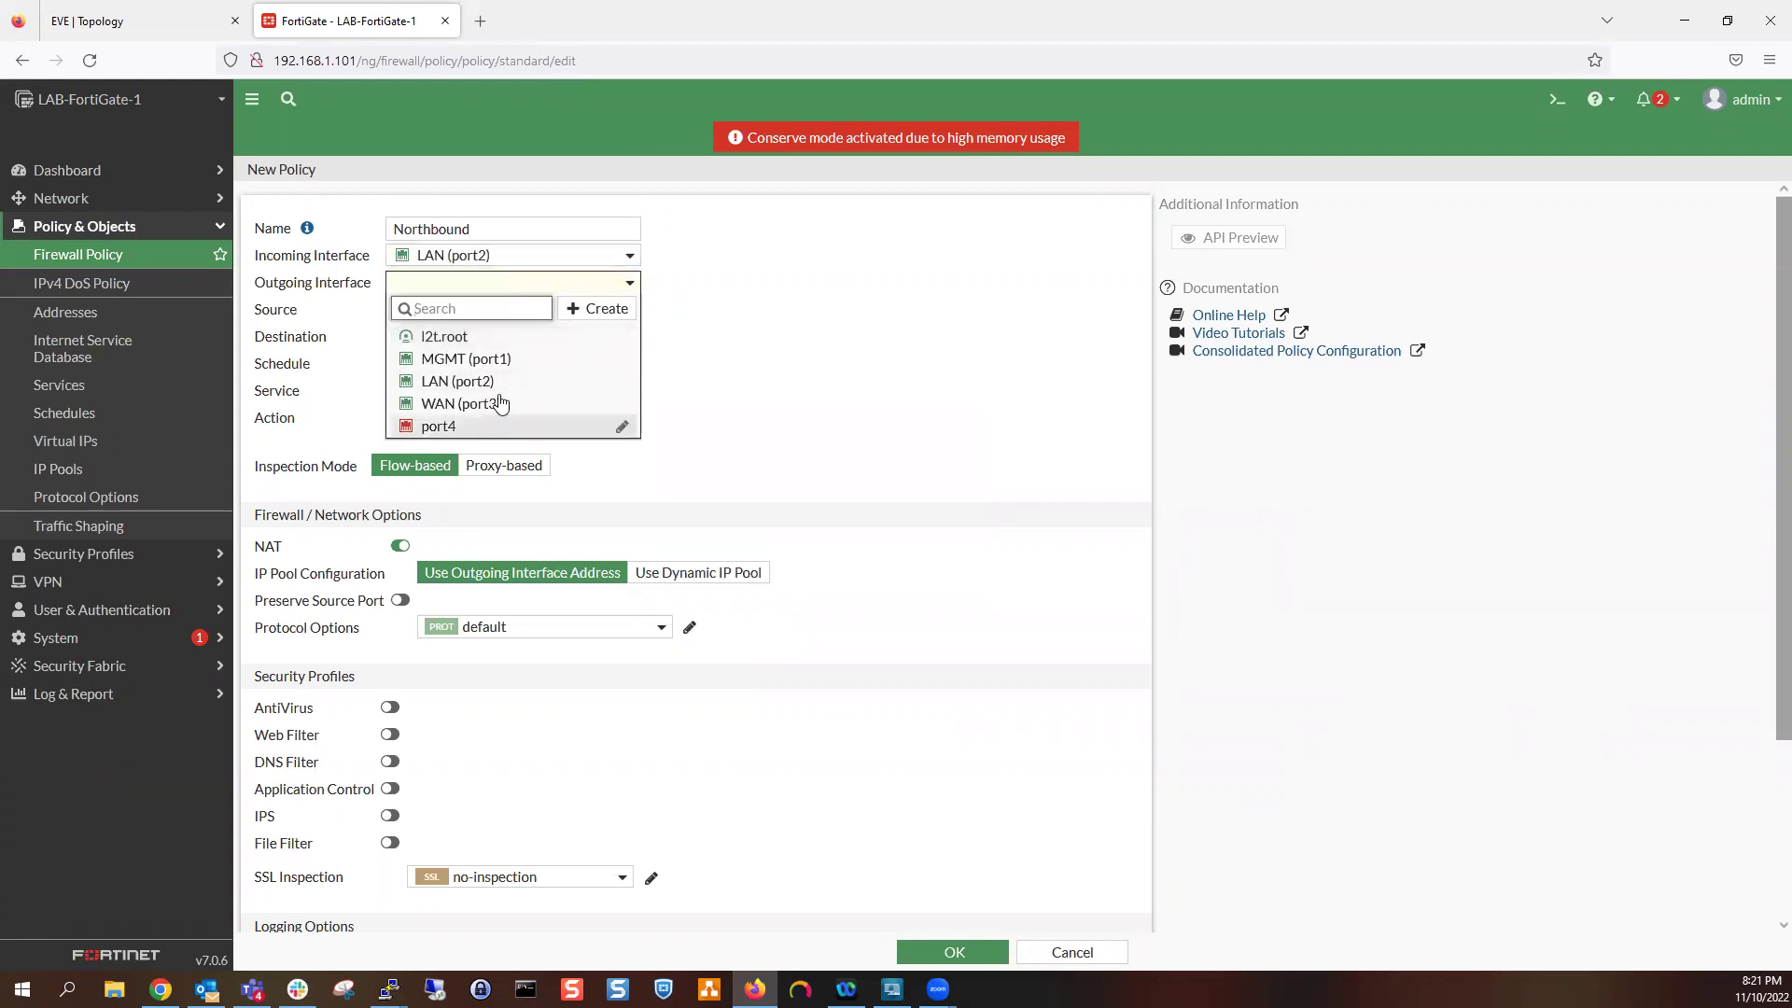
{"action": "left_click", "coordinate": [501, 403]}
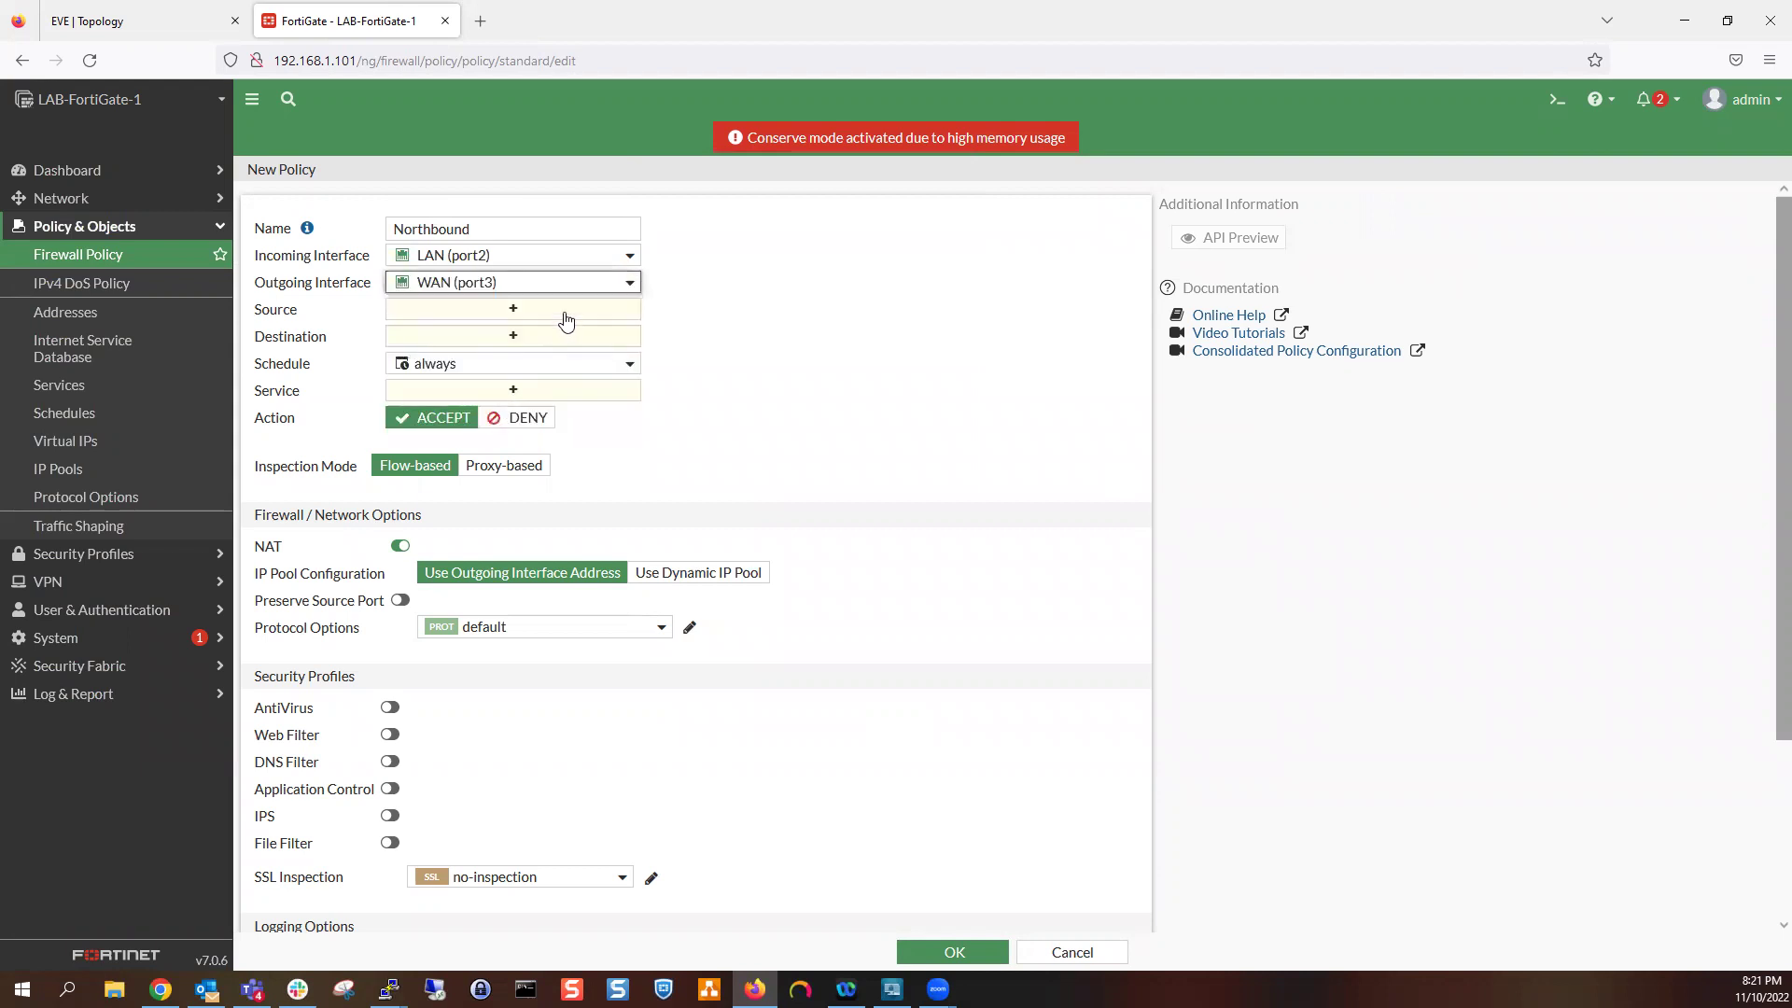
Set source all, destination all and service ALL
{"action": "left_click", "coordinate": [561, 311]}
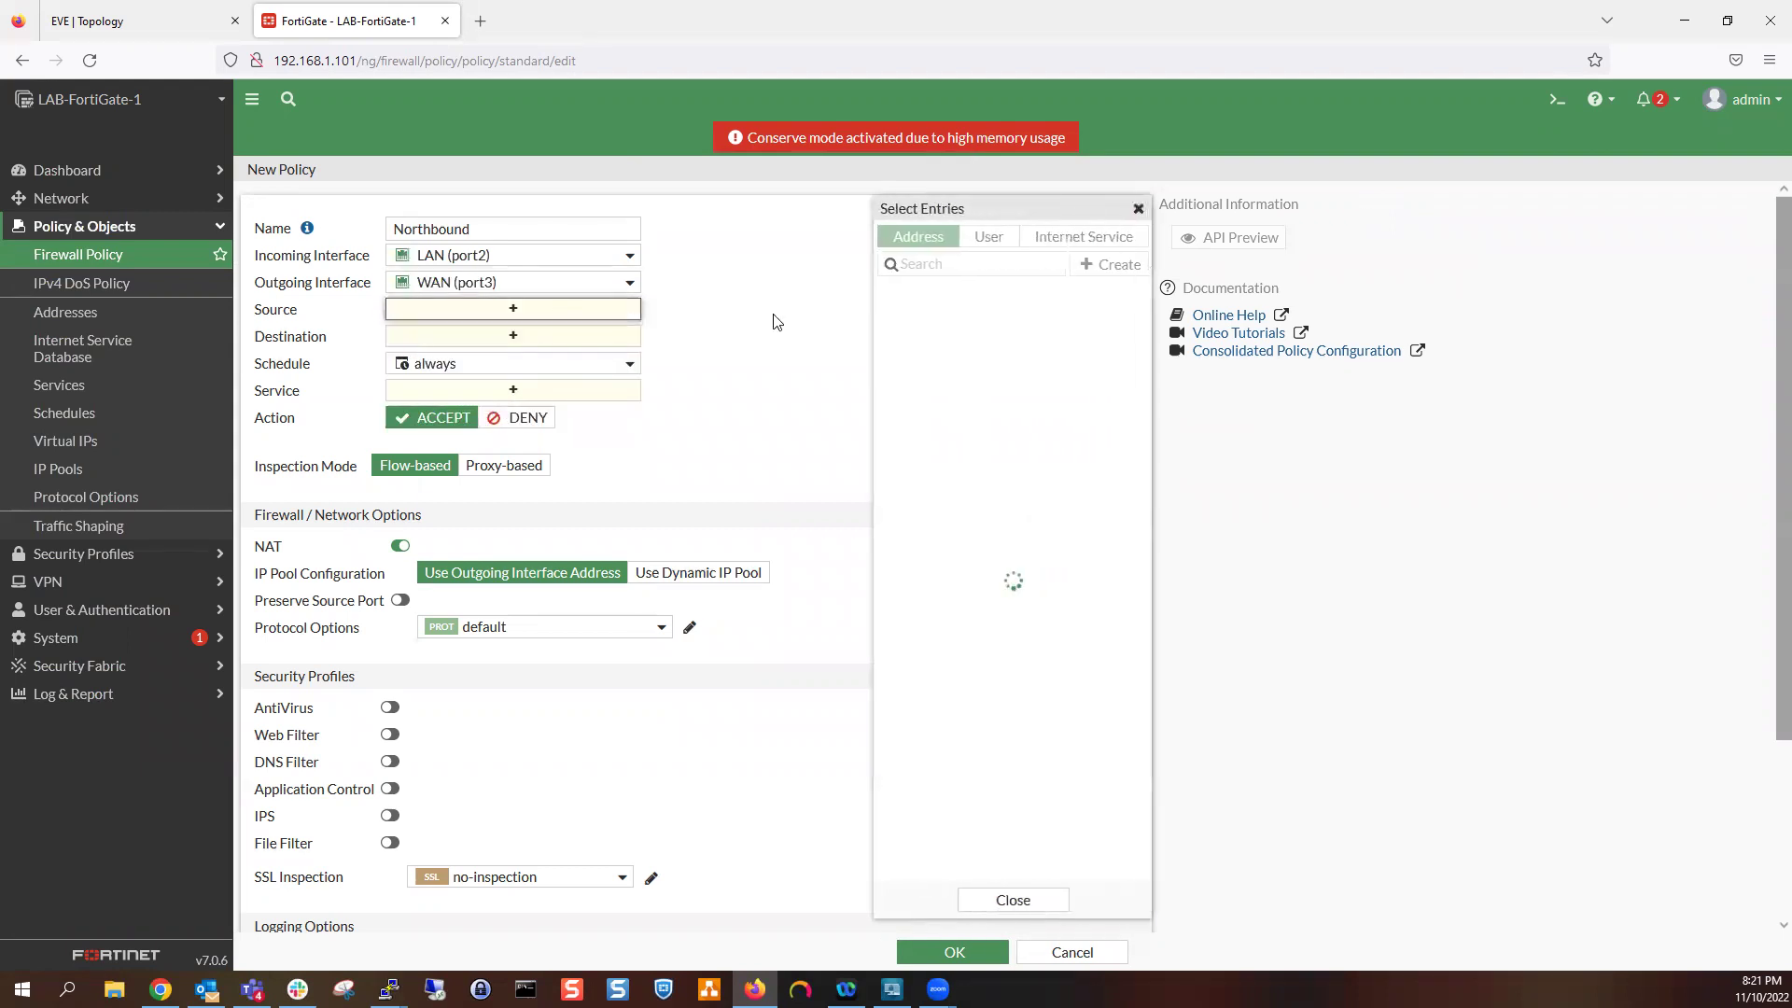
{"action": "left_click", "coordinate": [985, 321]}
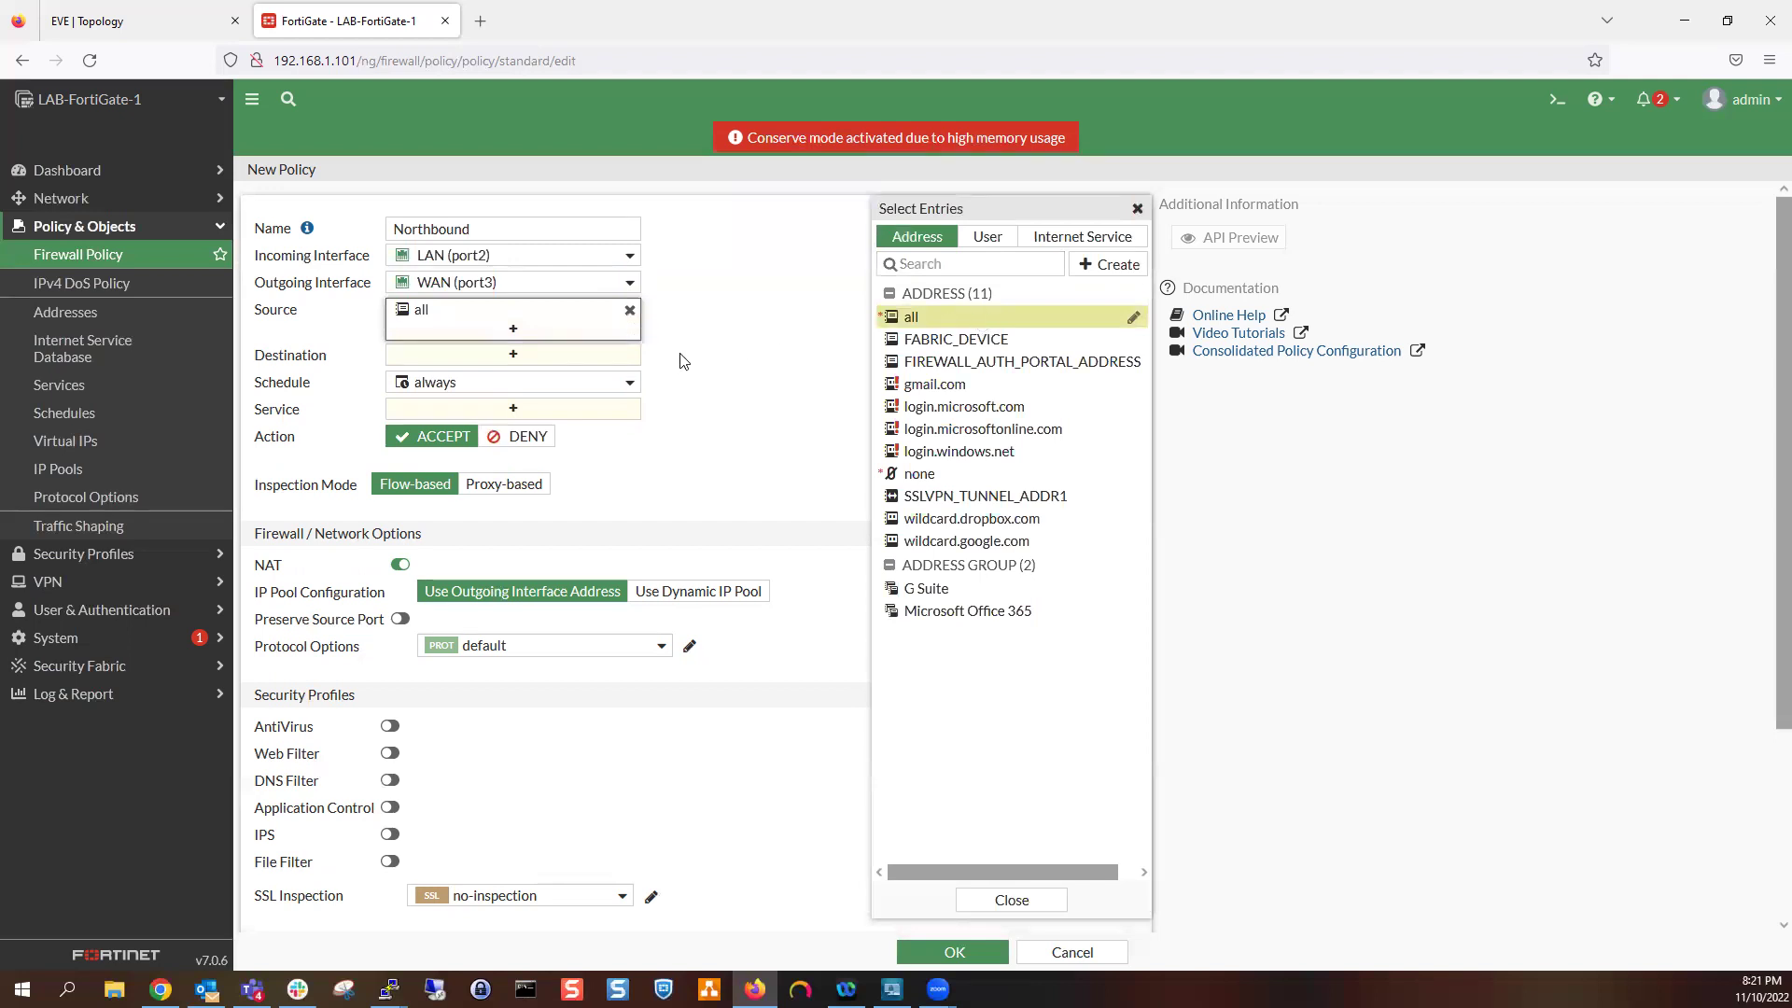
{"action": "left_click", "coordinate": [620, 361]}
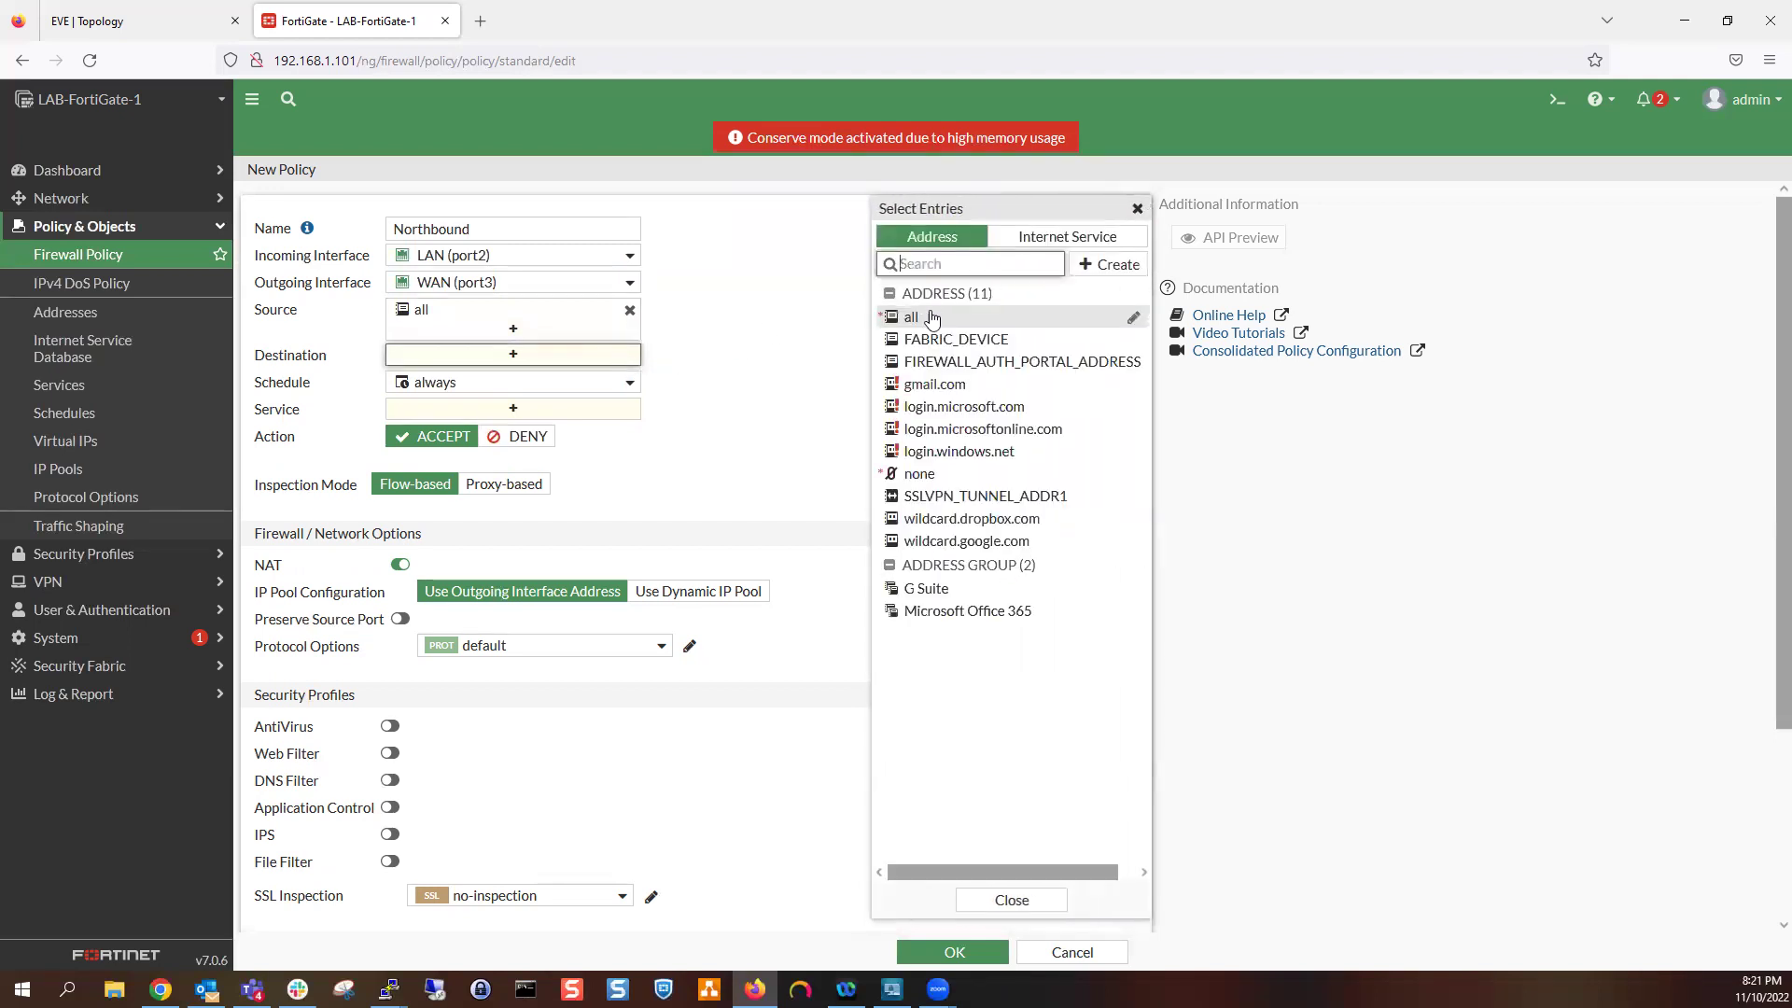
{"action": "left_click", "coordinate": [924, 319]}
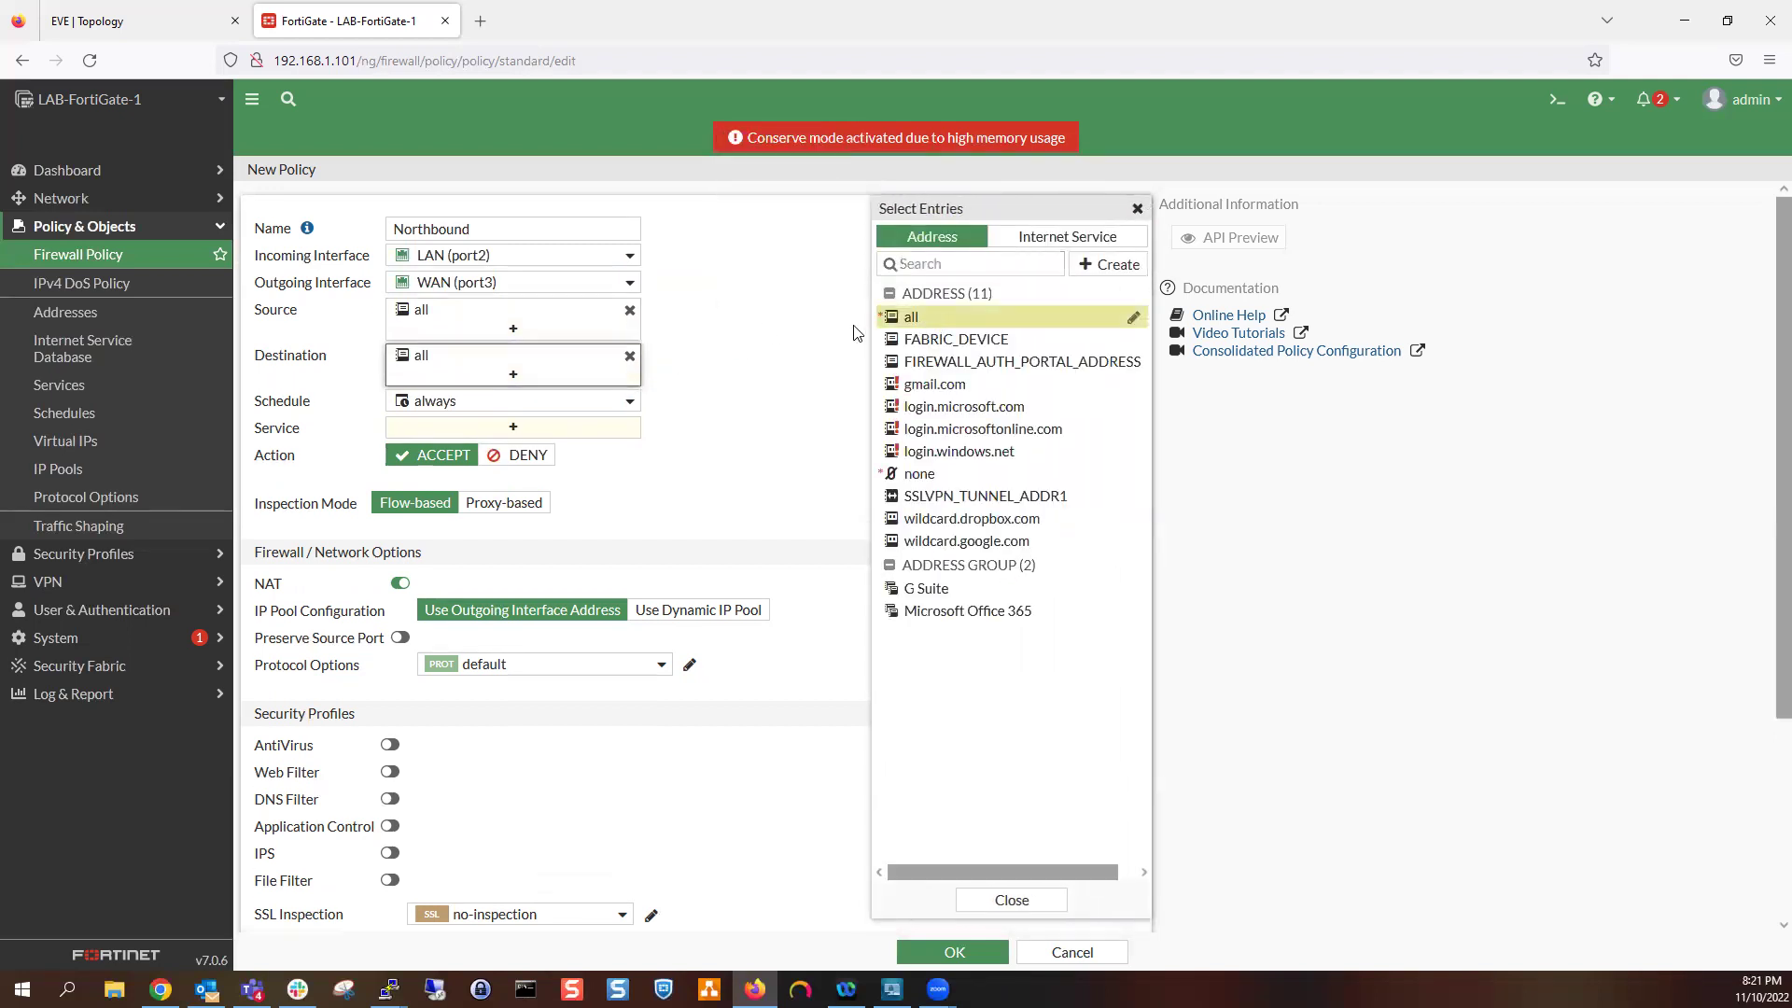
{"action": "left_click", "coordinate": [567, 436]}
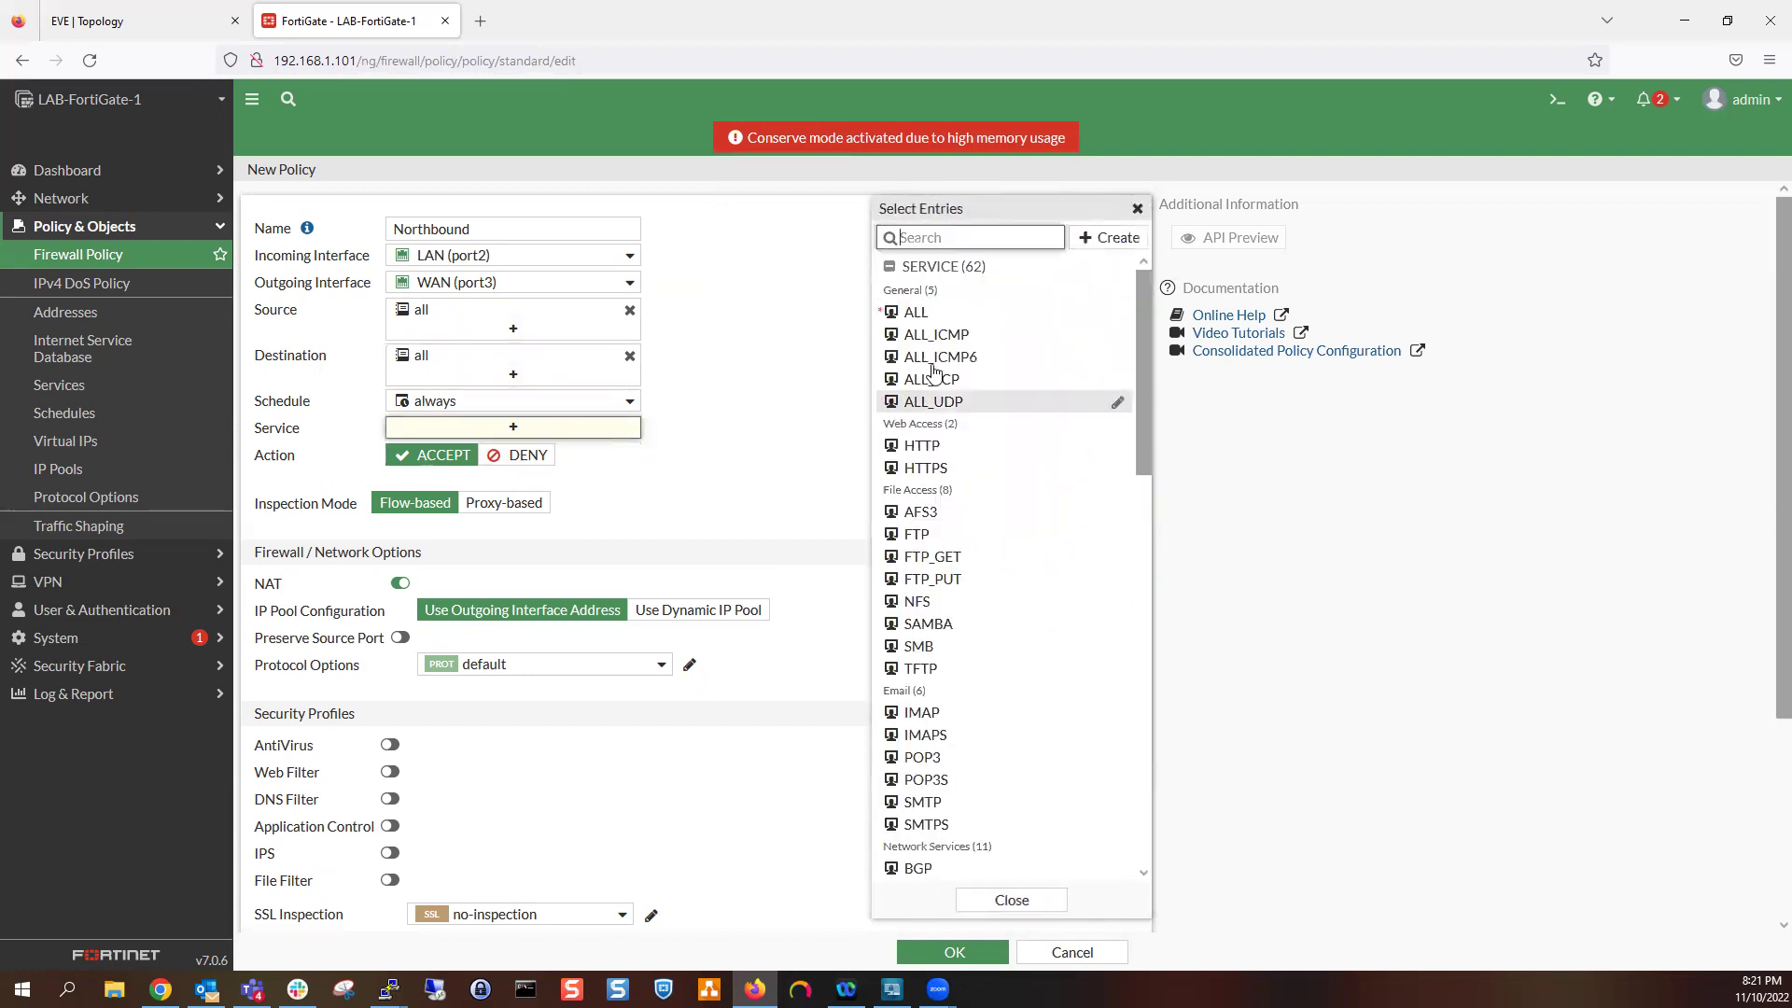
{"action": "left_click", "coordinate": [924, 311]}
{"action": "left_click", "coordinate": [730, 519]}
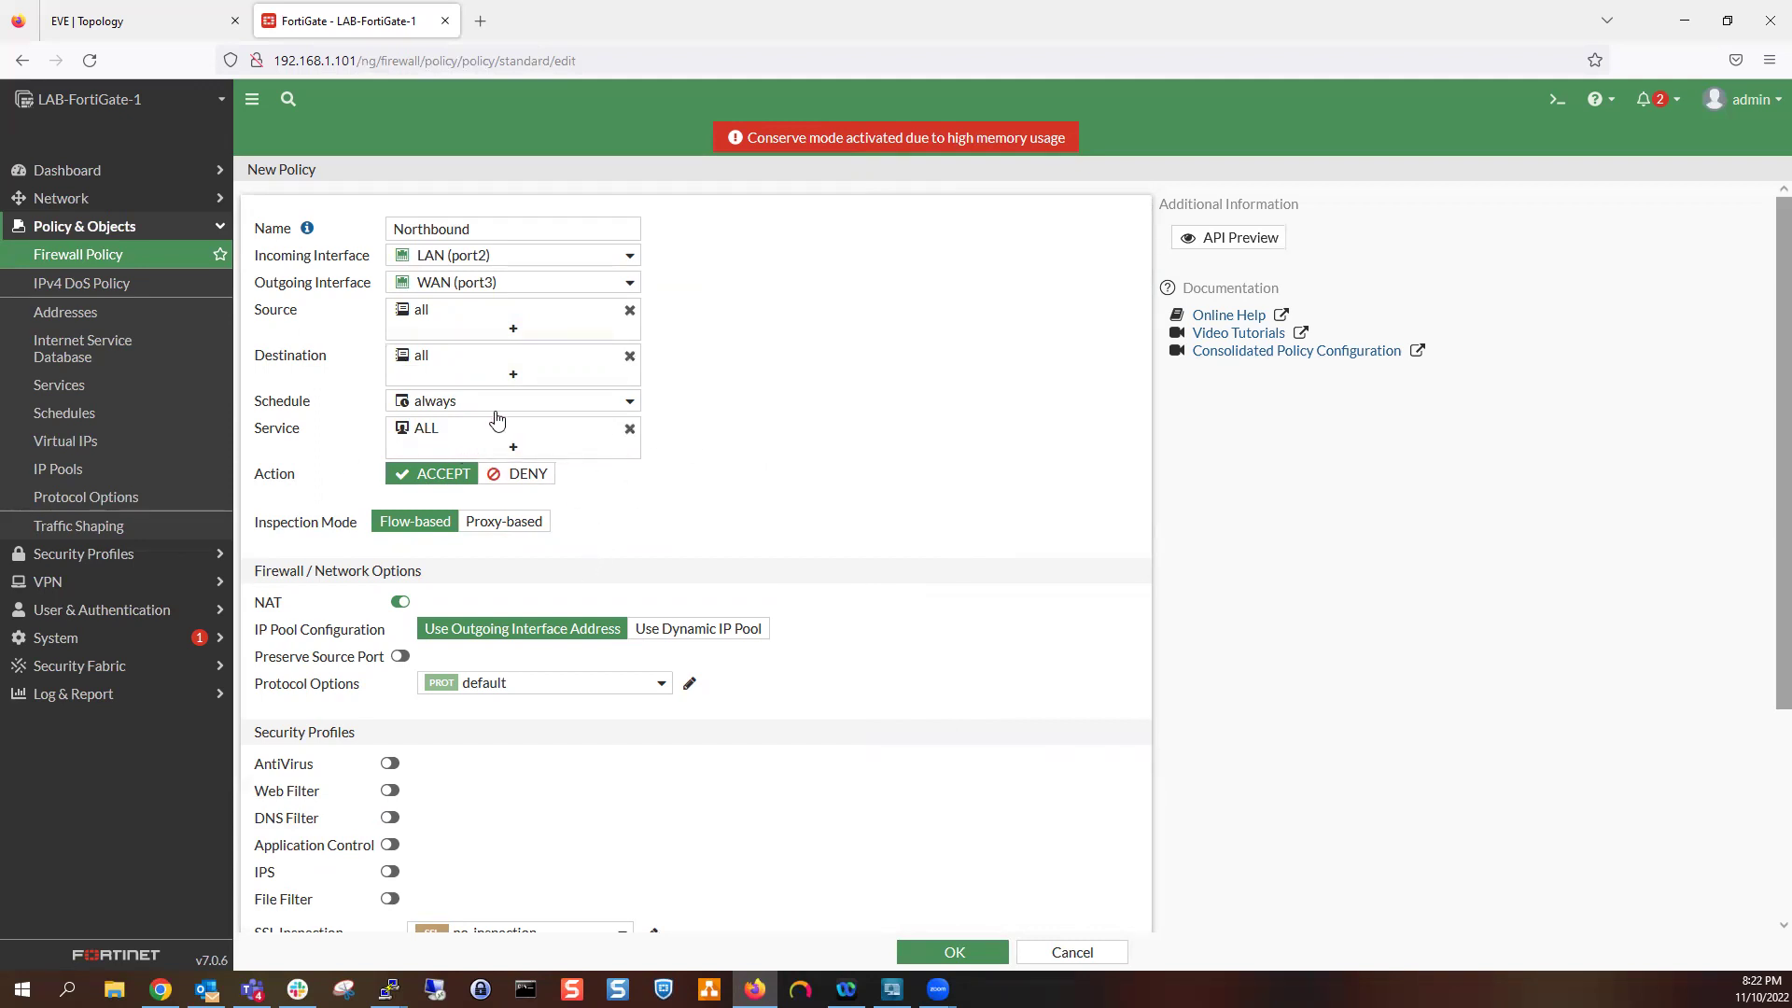
Keep the policy schedule on 'always', checking the lab topology
{"action": "left_click", "coordinate": [425, 404]}
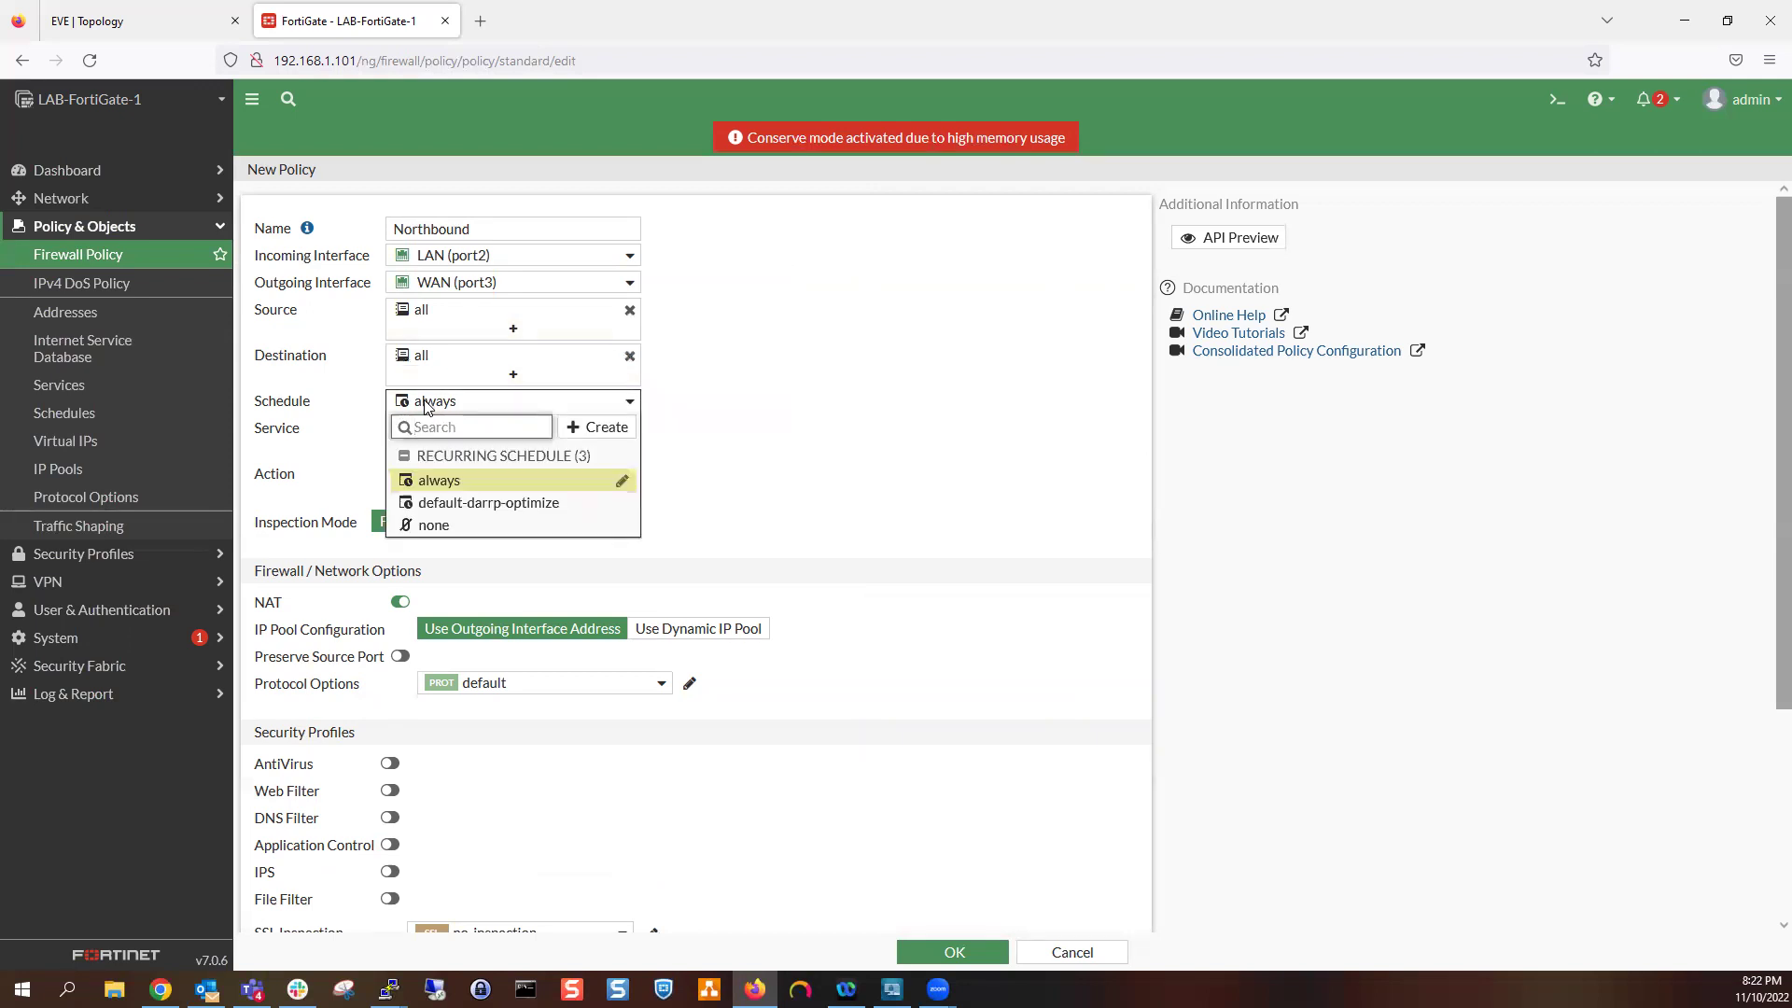
{"action": "left_click", "coordinate": [760, 383]}
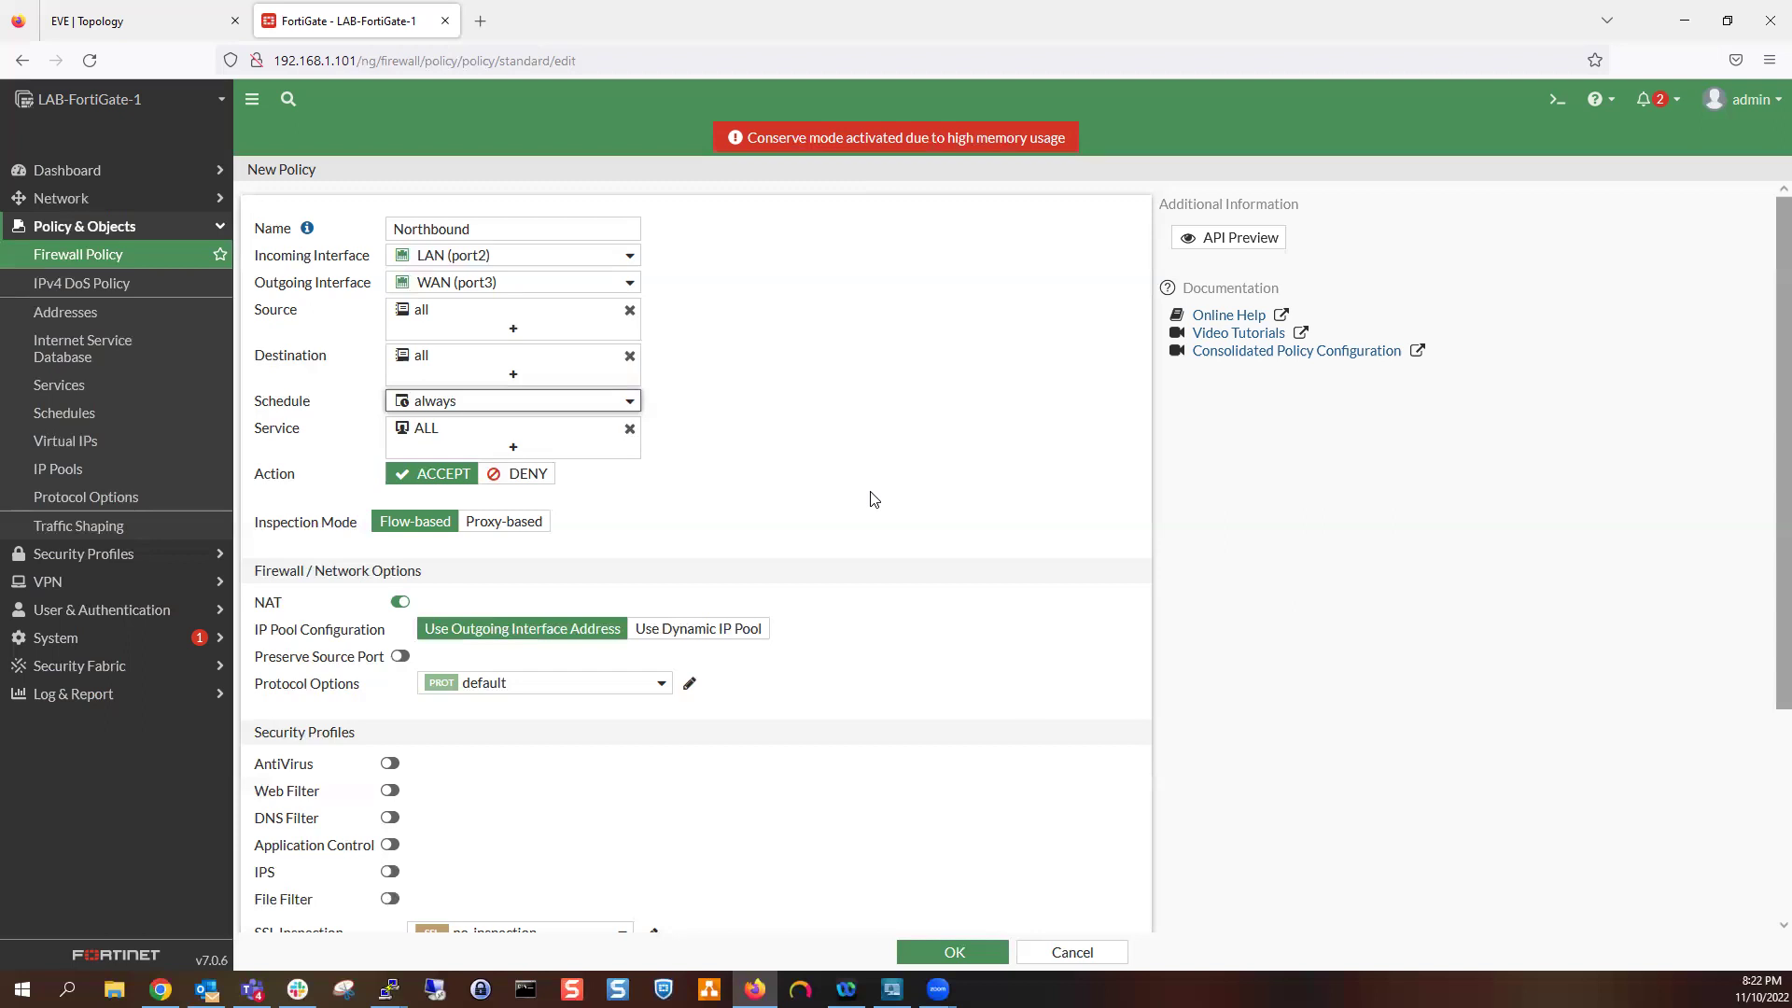
{"action": "scroll", "coordinate": [457, 563], "scroll_direction": "down", "scroll_amount": 3}
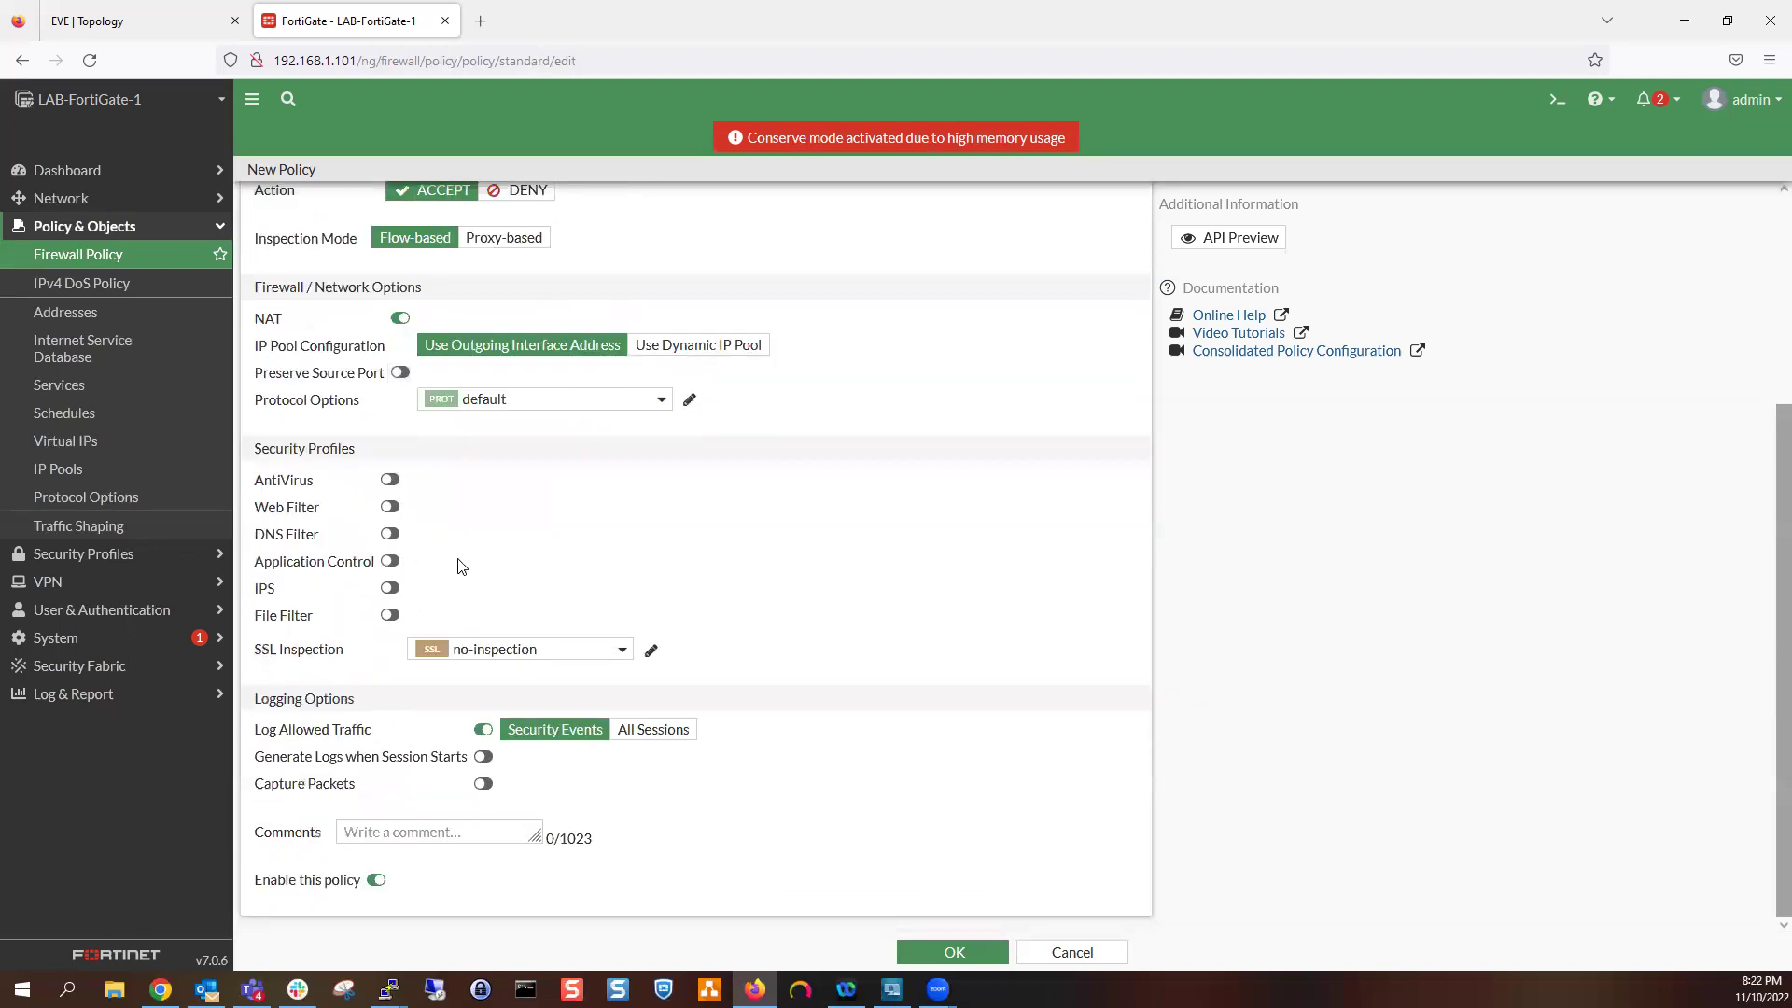
{"action": "scroll", "coordinate": [464, 564], "scroll_direction": "up", "scroll_amount": 1}
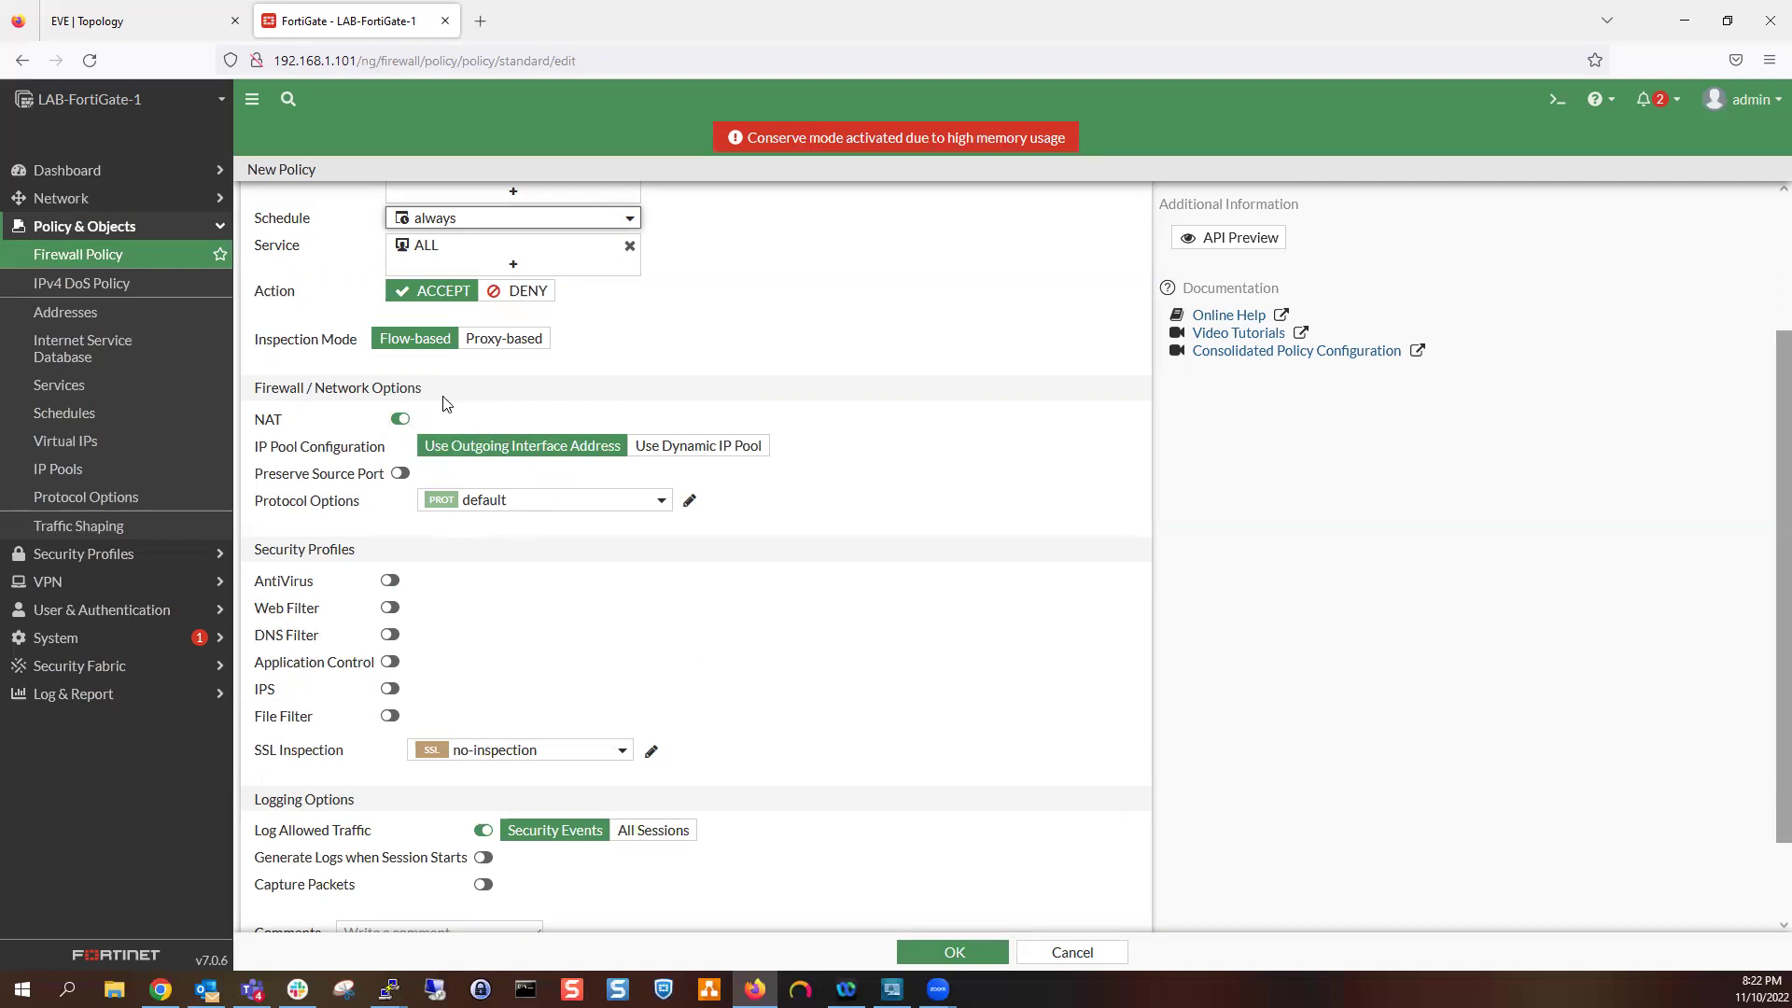
{"action": "left_click", "coordinate": [130, 21]}
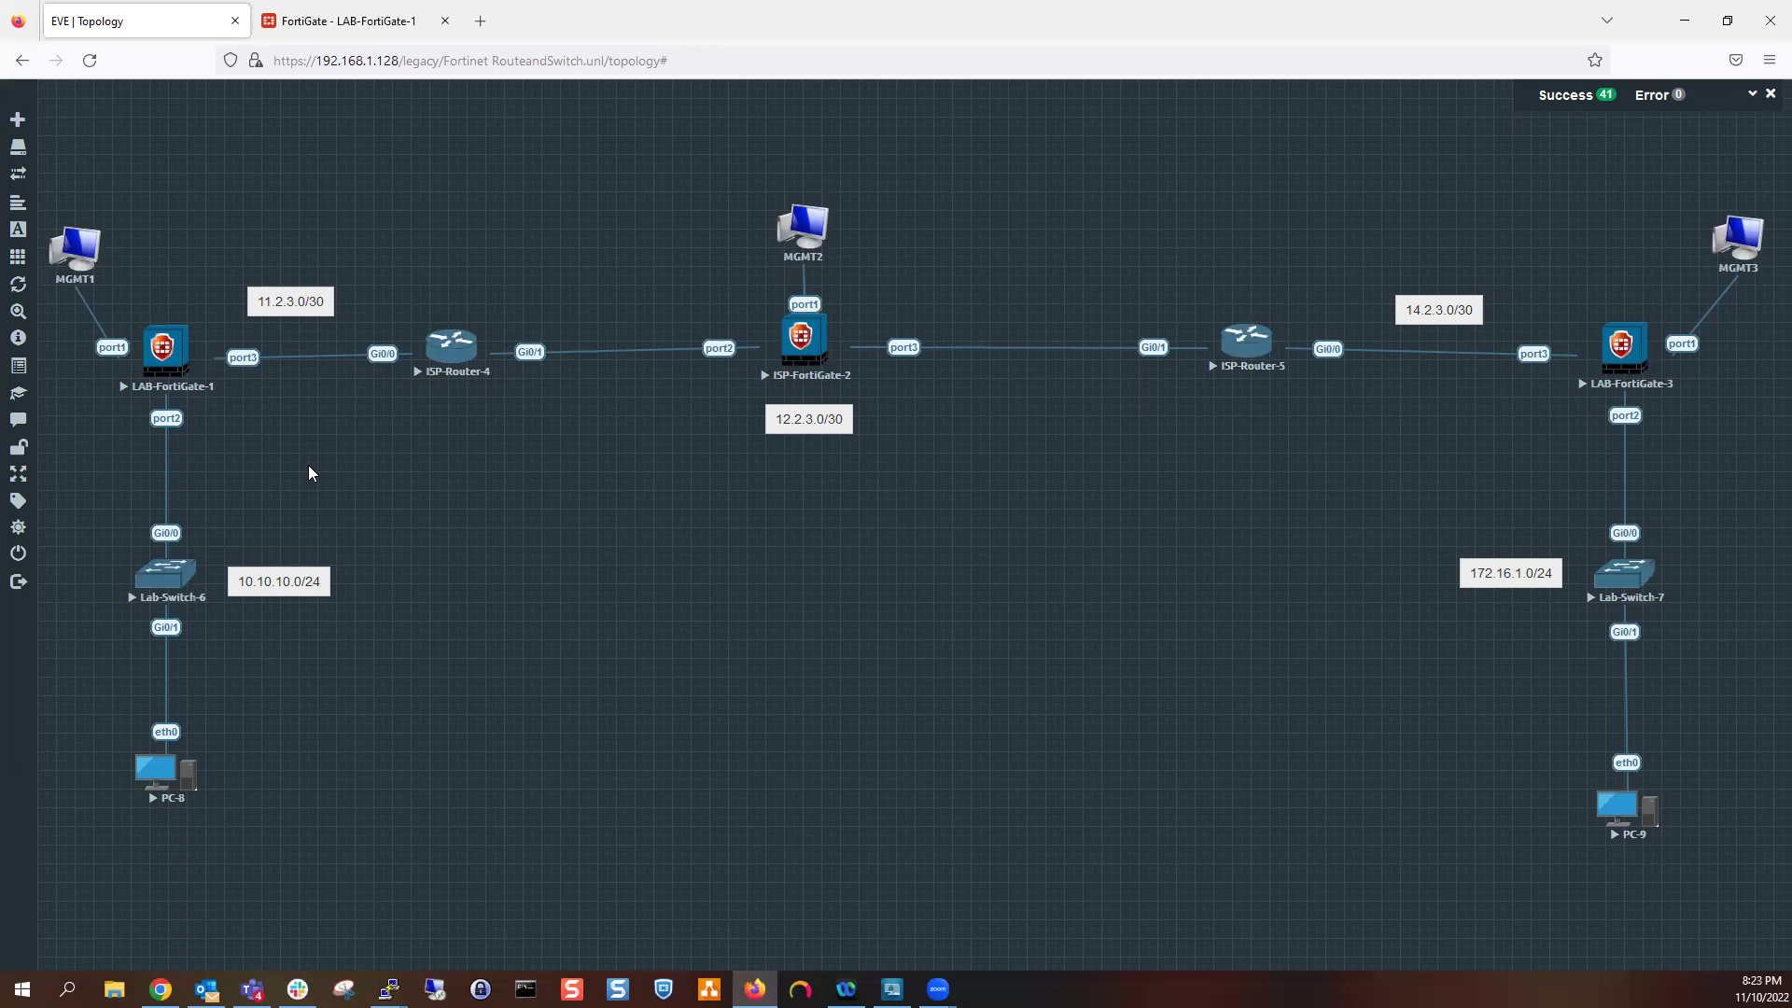
{"action": "left_click", "coordinate": [333, 21]}
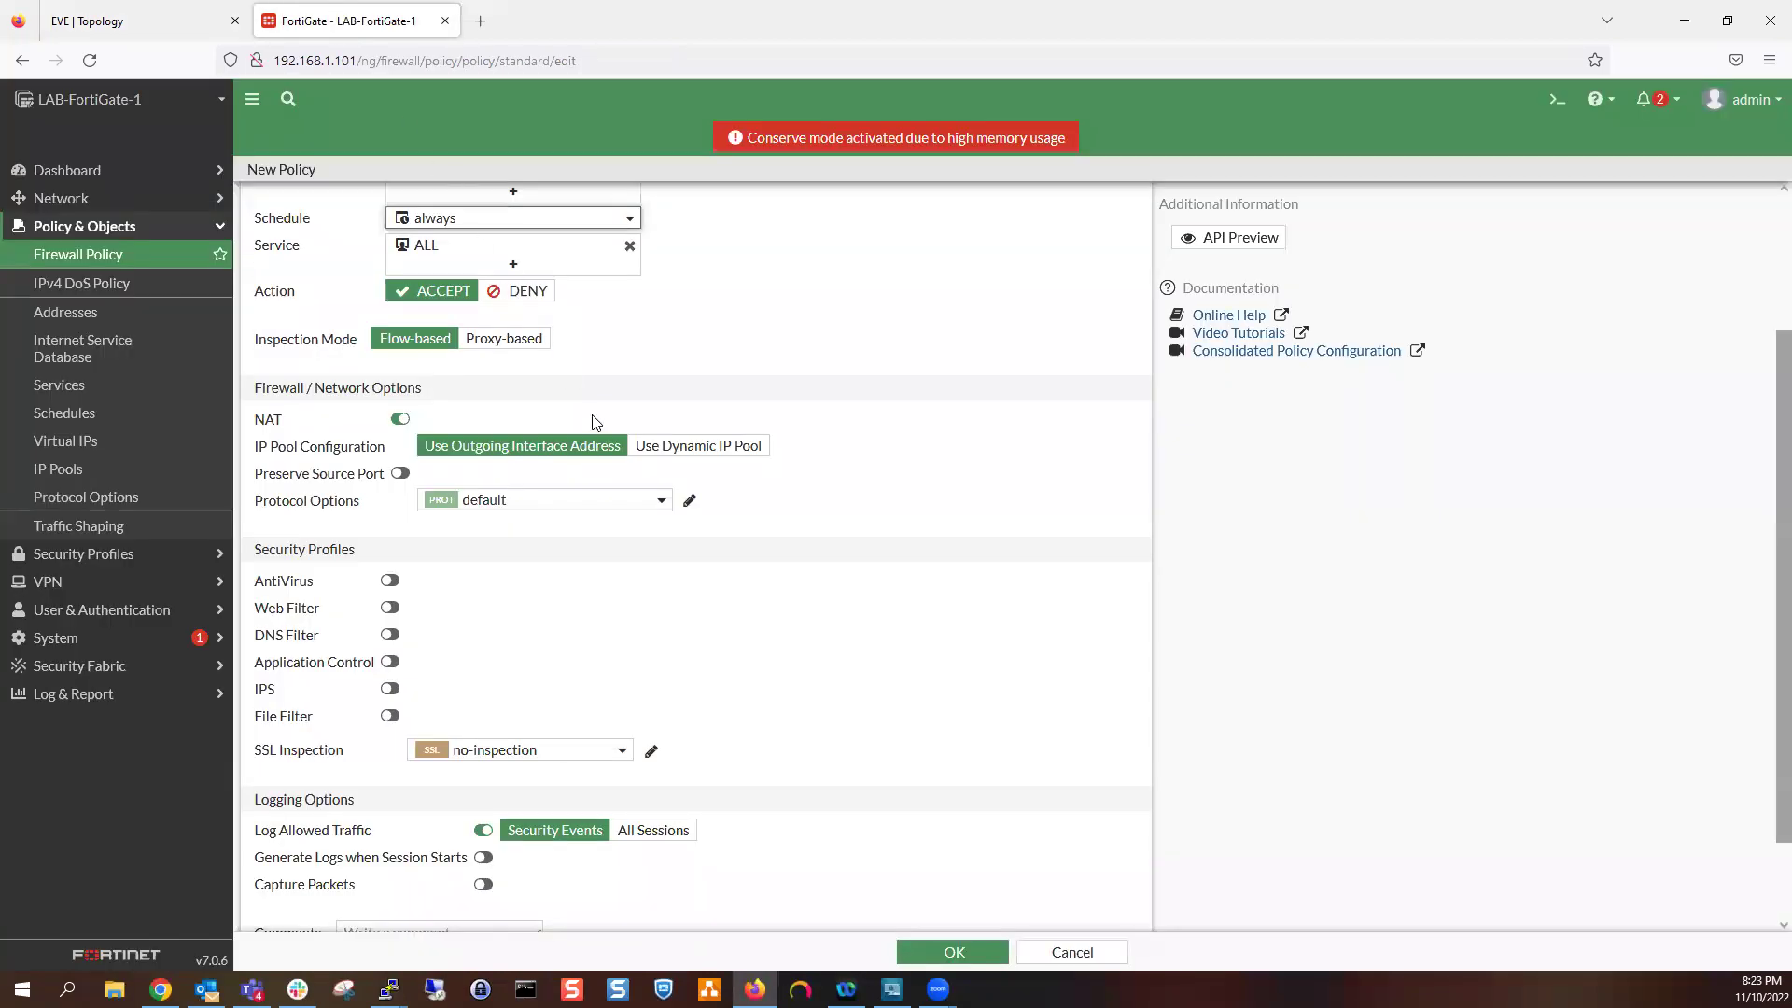
Keep NAT on the outgoing interface address, log all sessions, and save the Northbound policy
{"action": "left_click", "coordinate": [689, 454]}
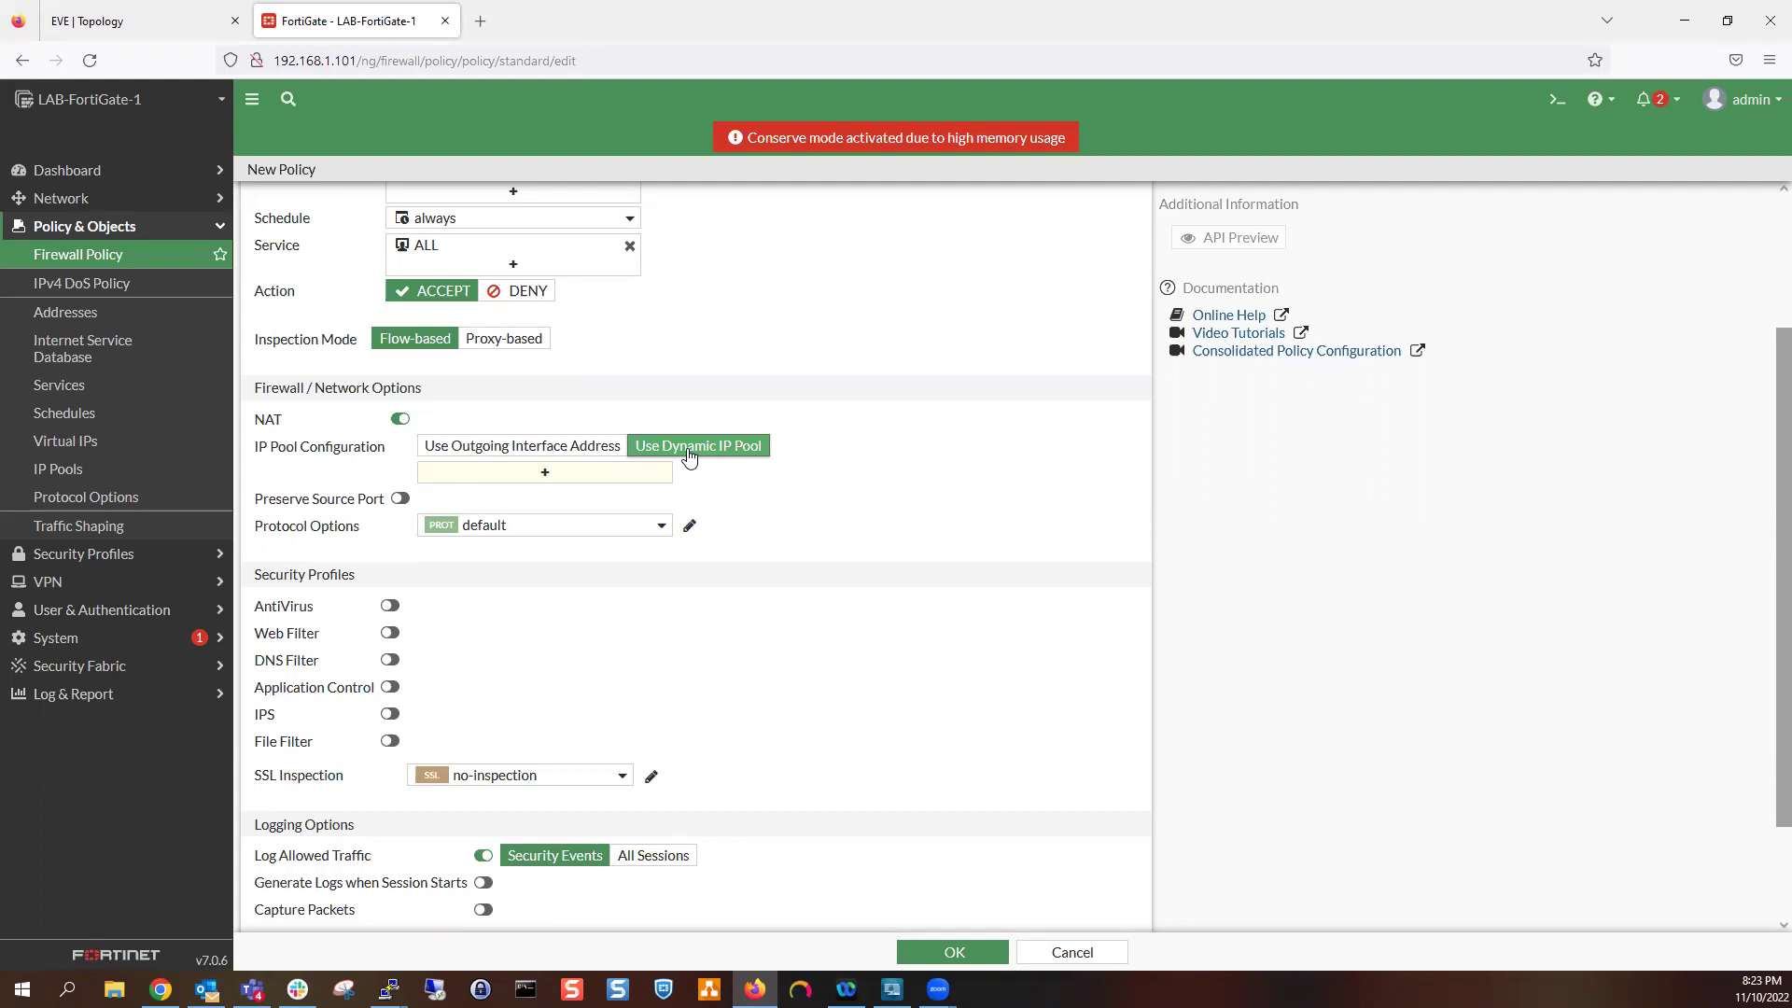
{"action": "left_click", "coordinate": [588, 447]}
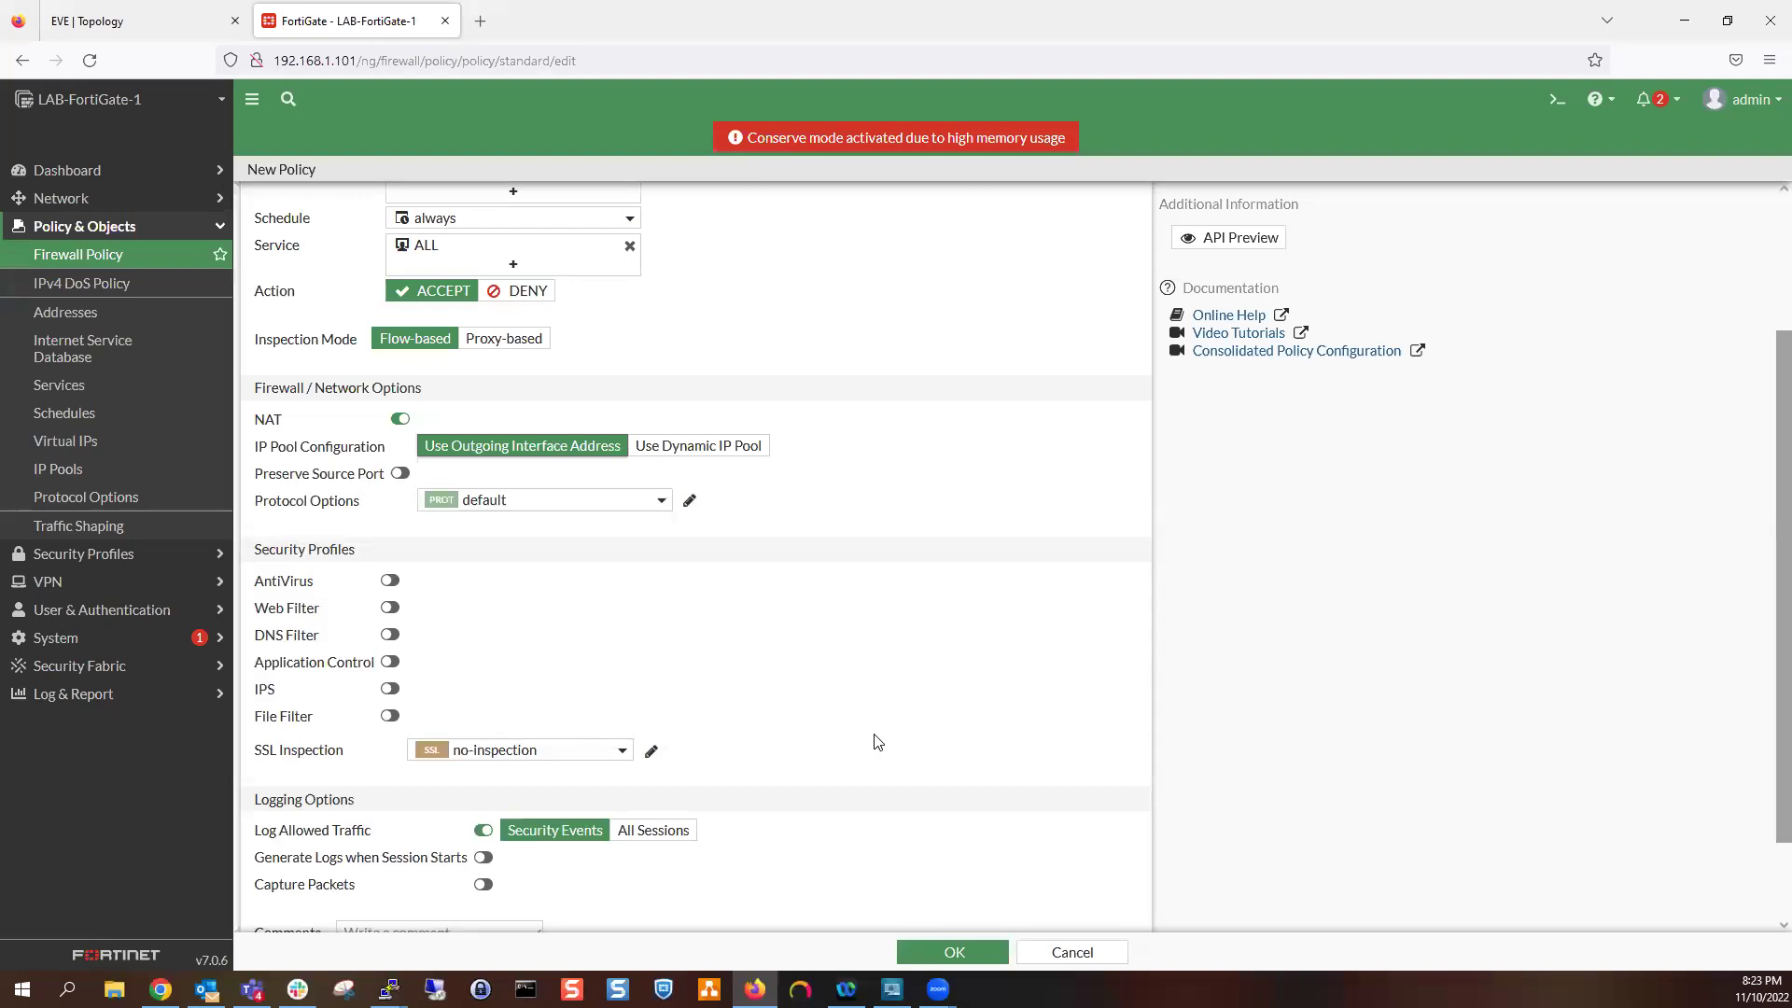
{"action": "left_click", "coordinate": [672, 837]}
{"action": "scroll", "coordinate": [840, 803], "scroll_direction": "down", "scroll_amount": 2}
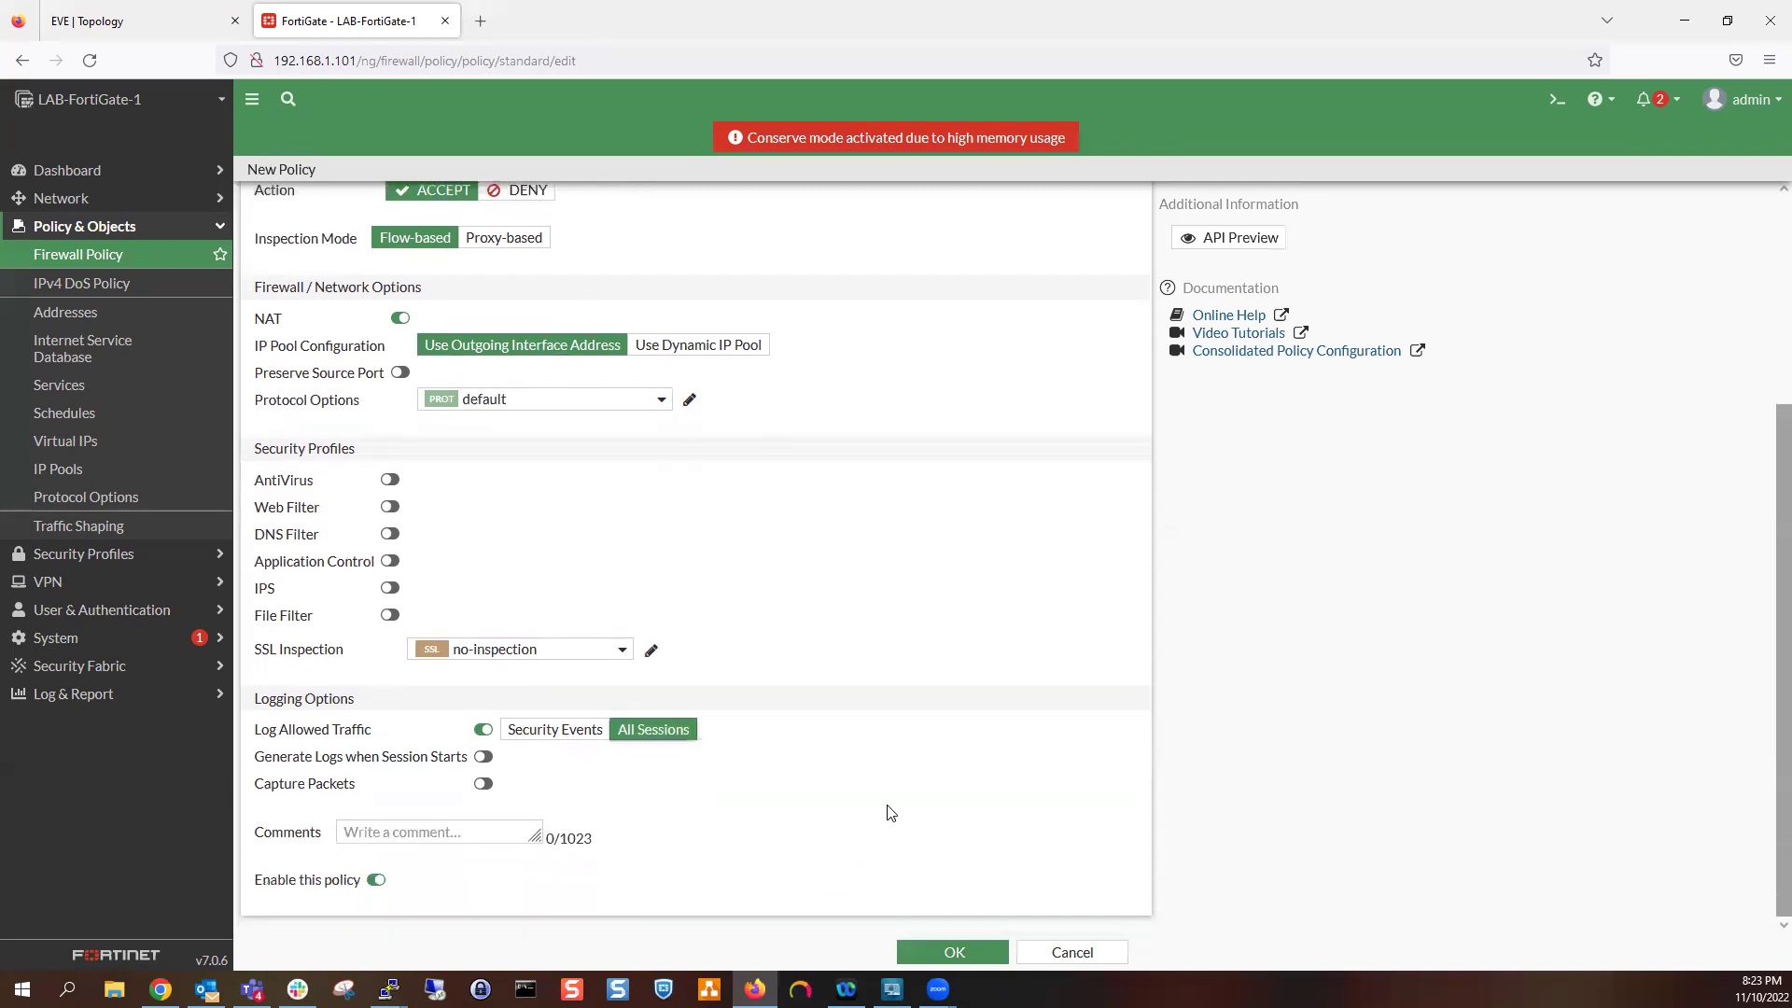
{"action": "left_click", "coordinate": [922, 948]}
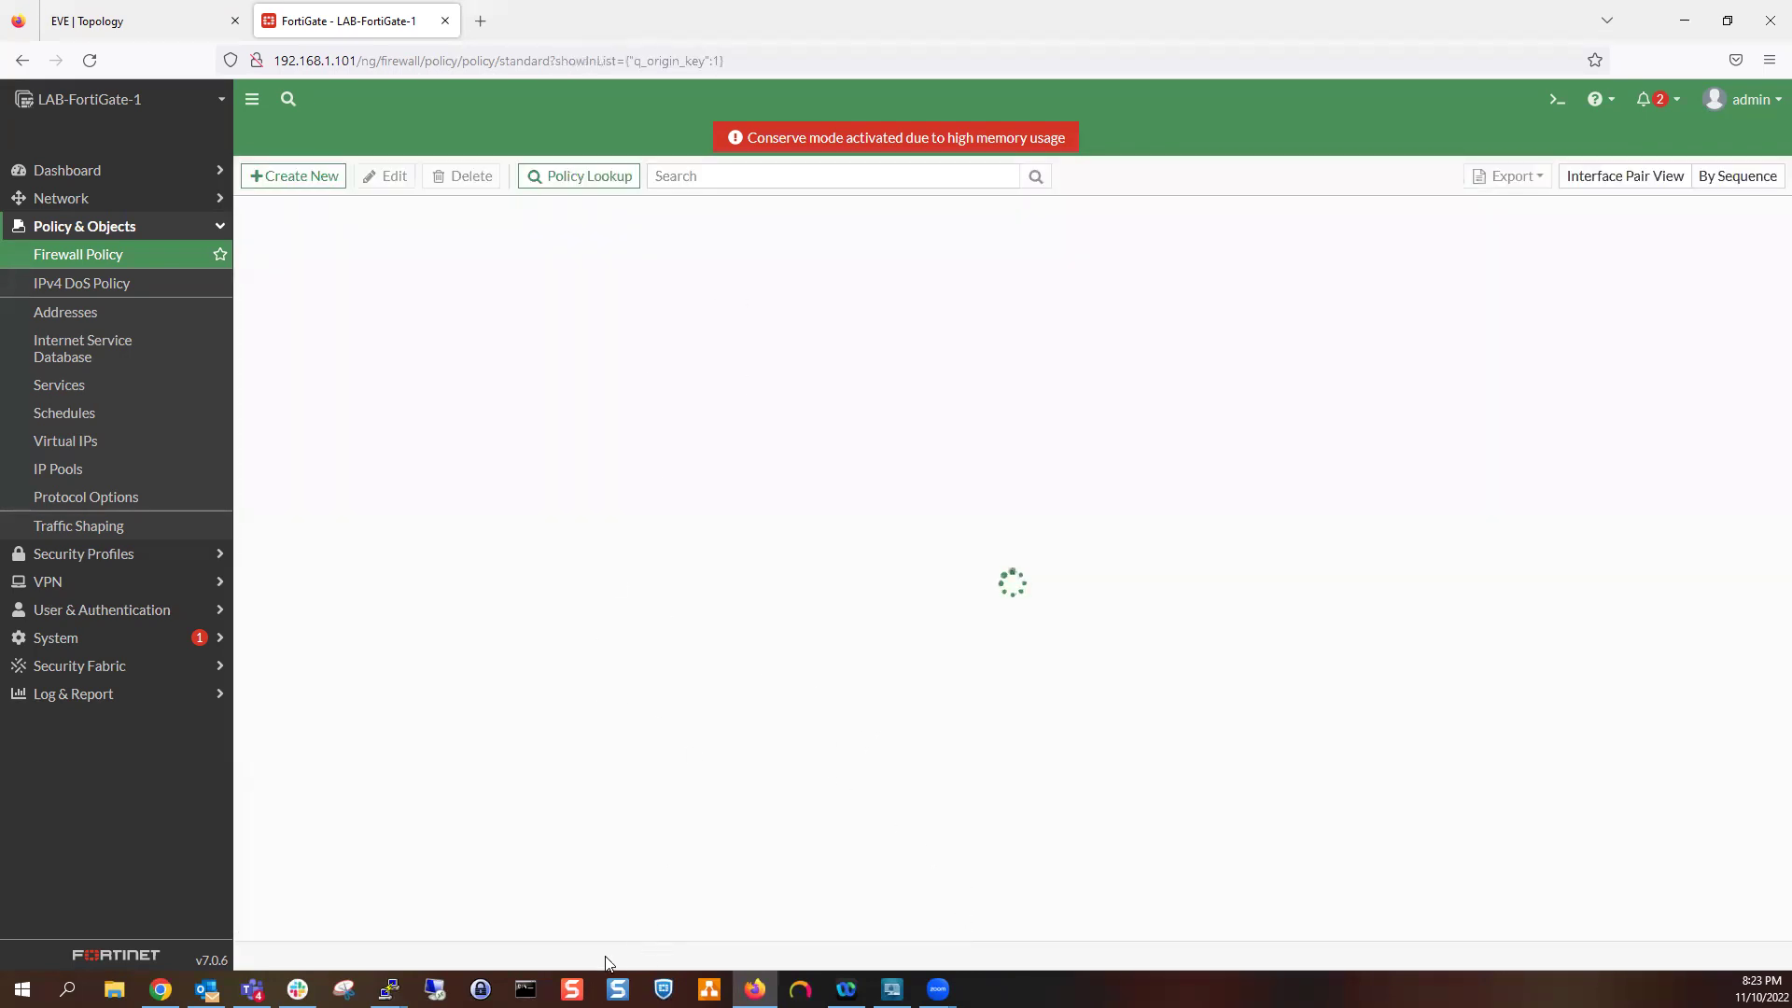
Rerun ping 11.2.3.2 from PC-8, getting five replies, then hide its console
{"action": "mouse_move", "coordinate": [389, 989]}
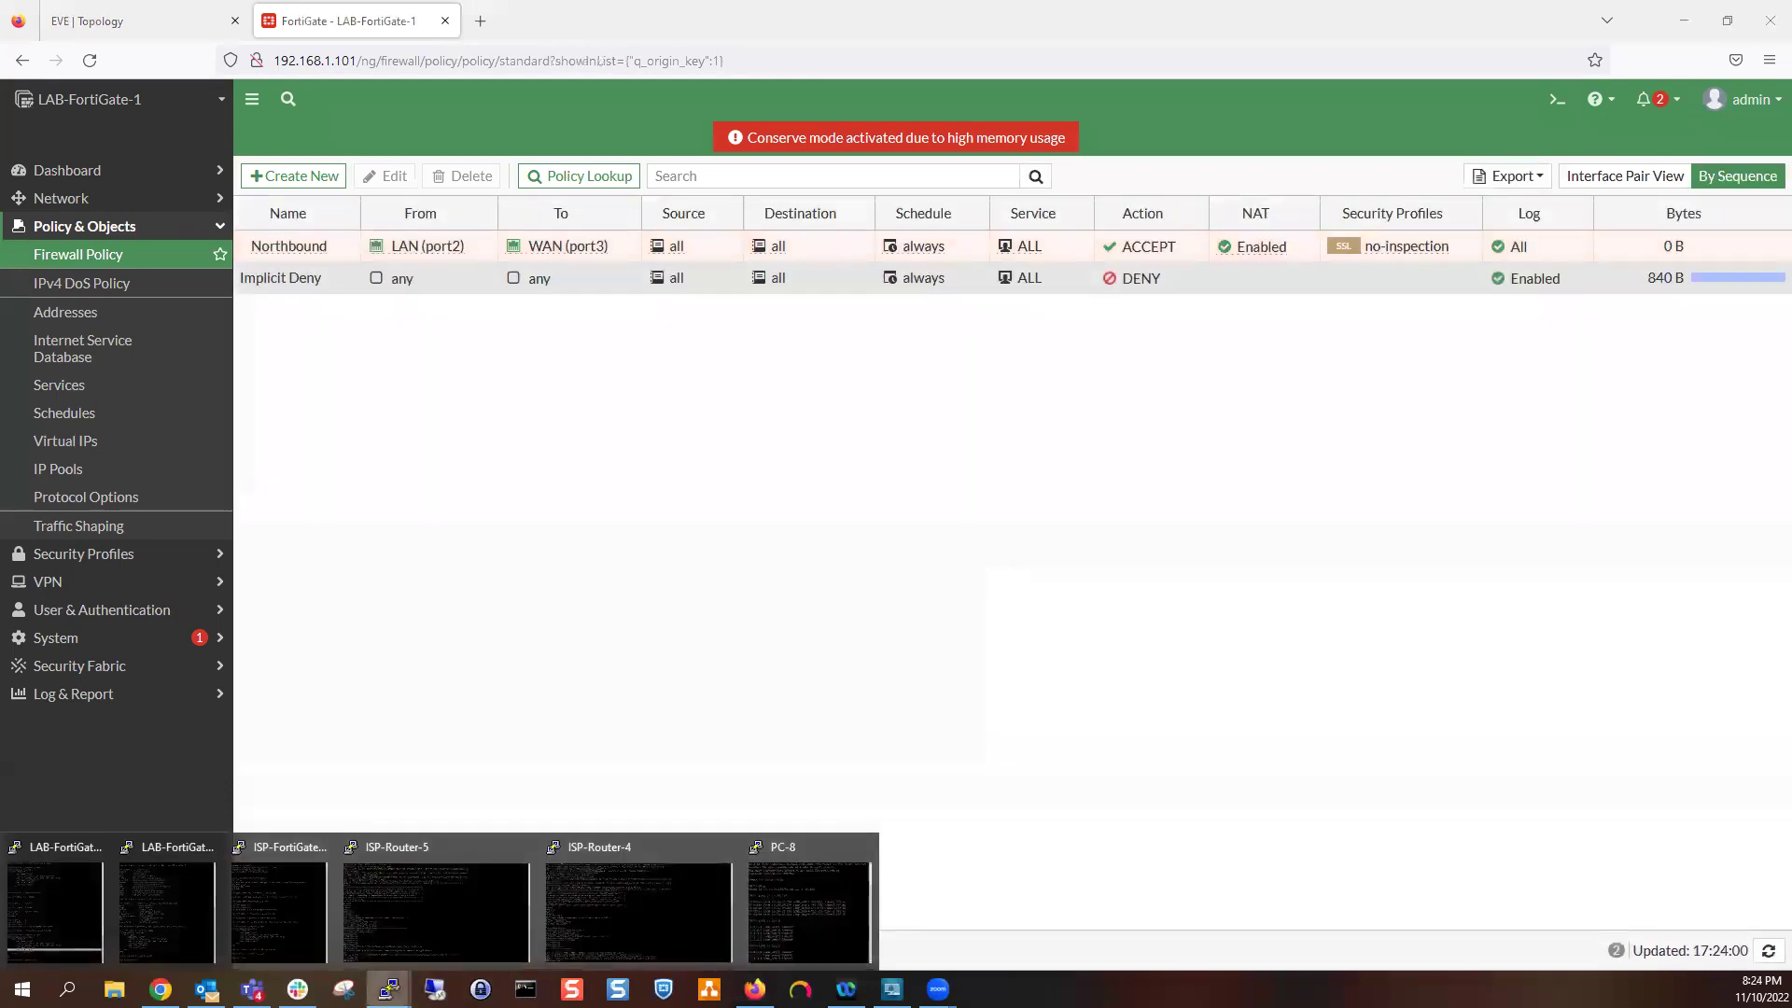
{"action": "left_click", "coordinate": [820, 877]}
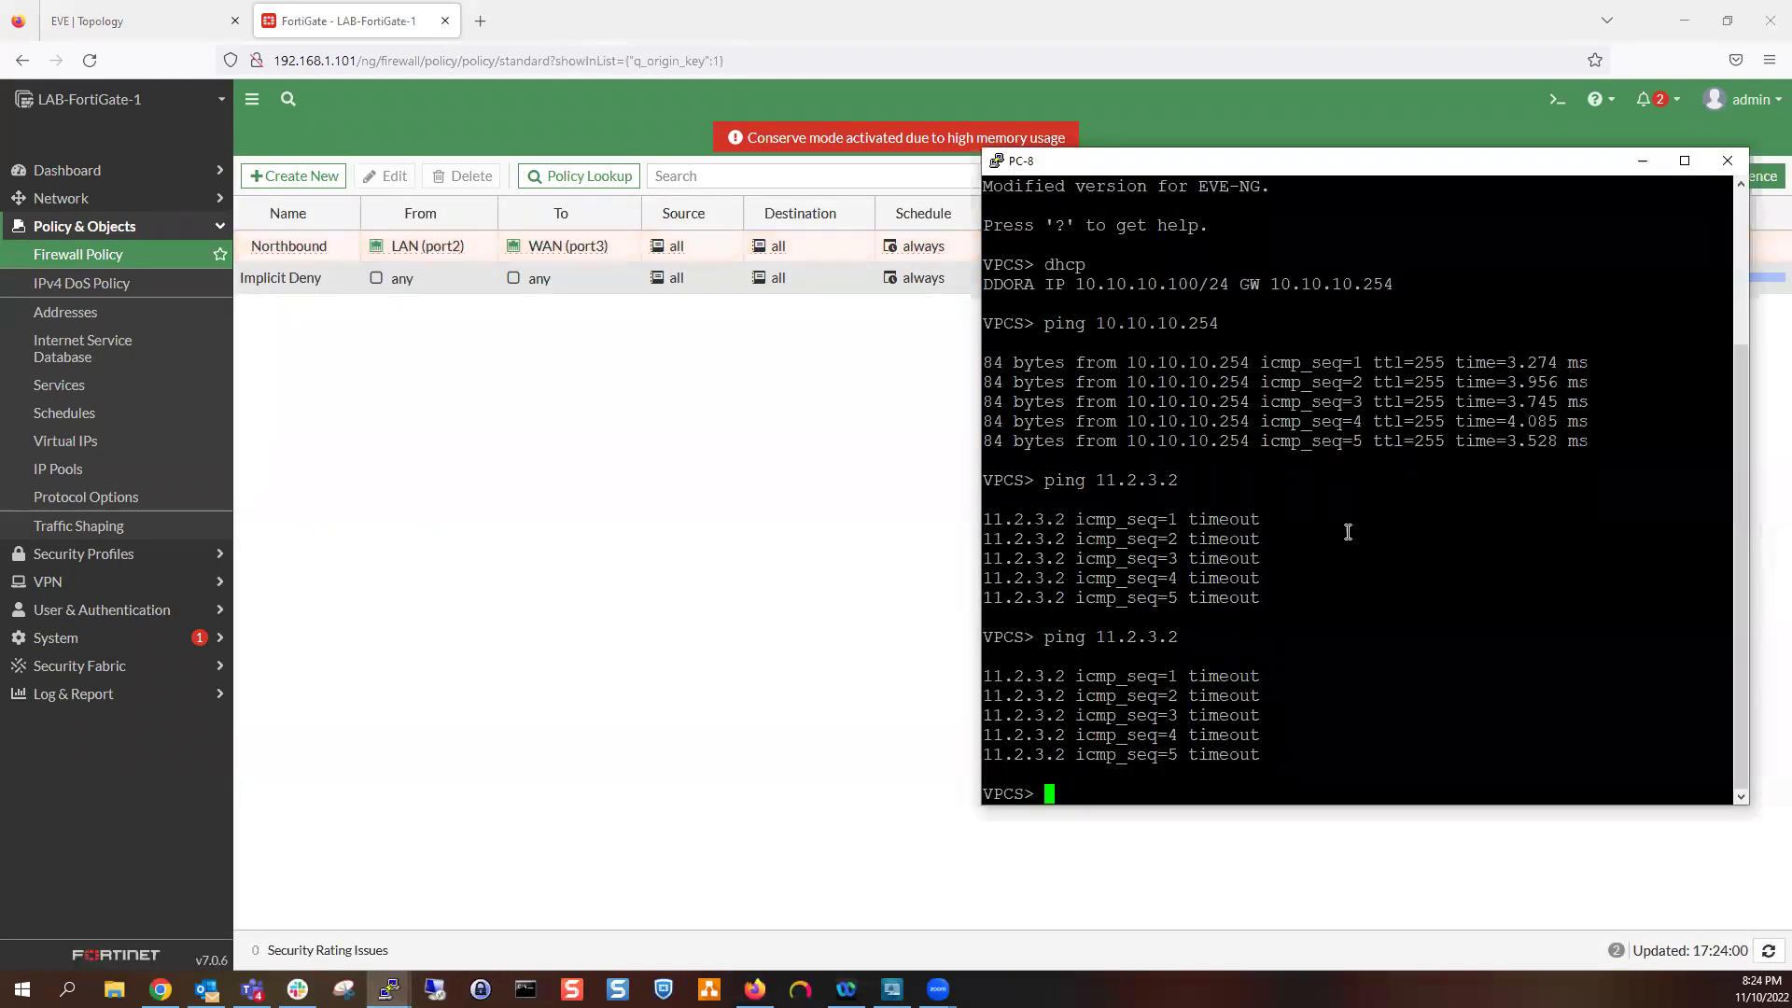
{"action": "key", "text": "Up"}
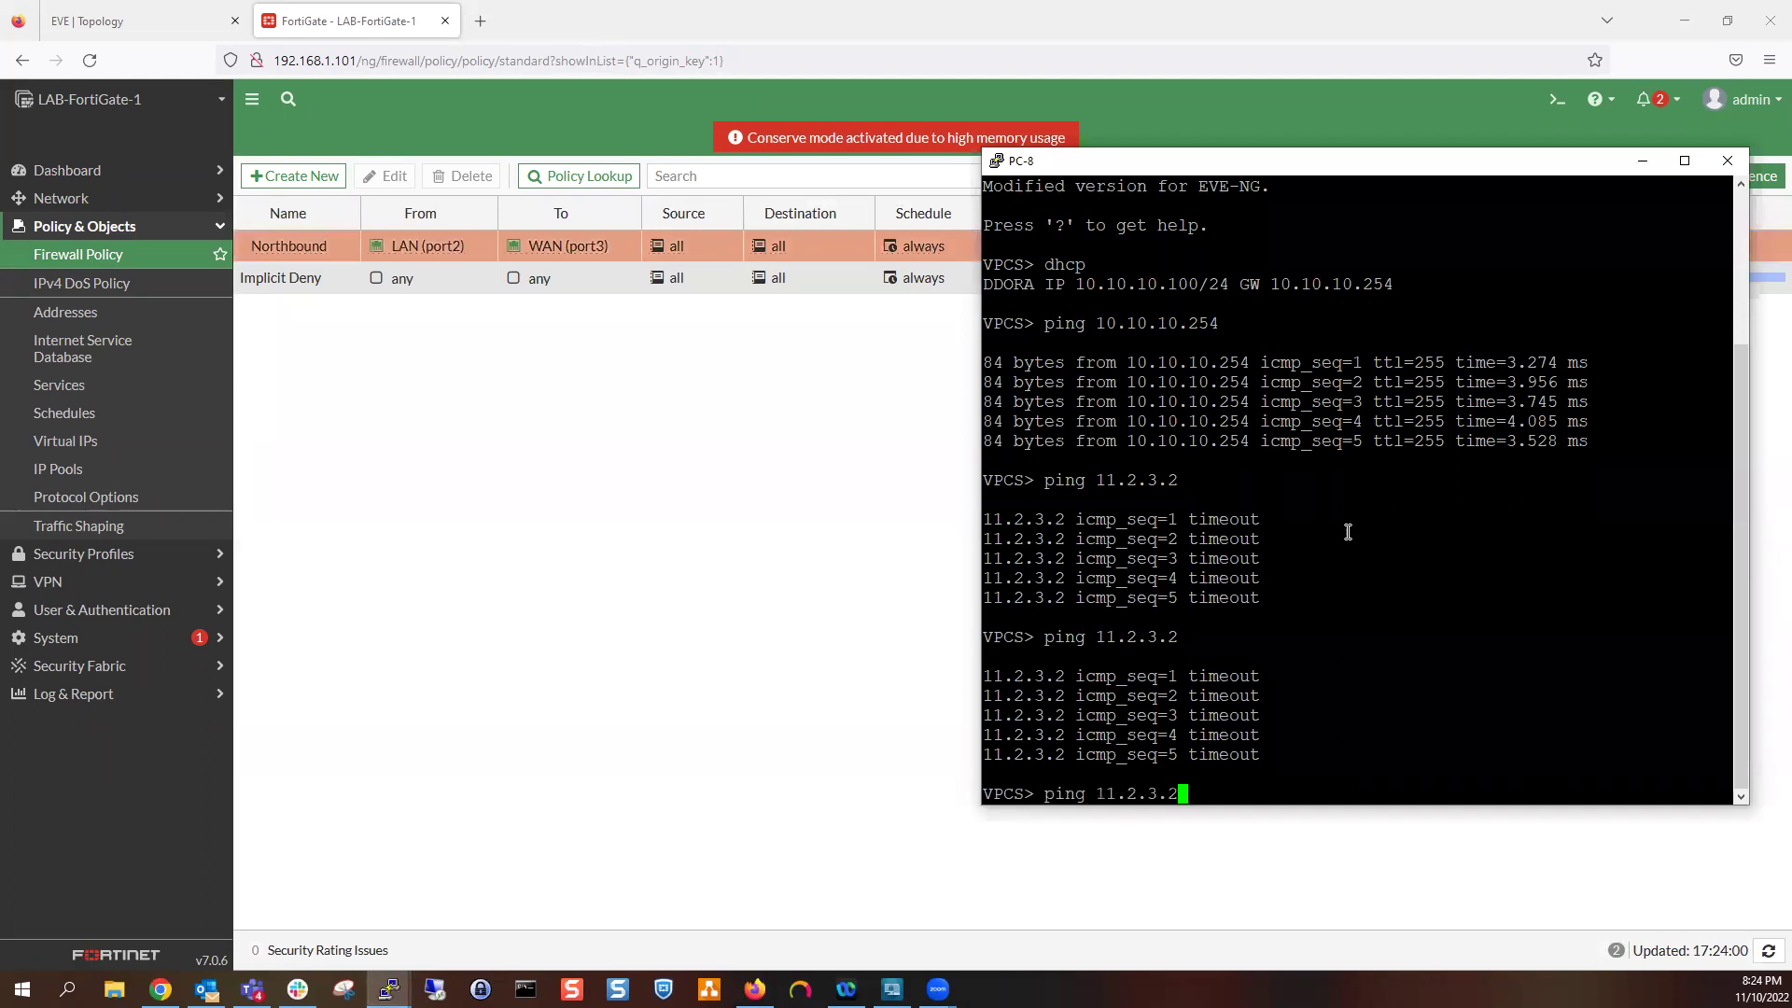
{"action": "key", "text": "Return"}
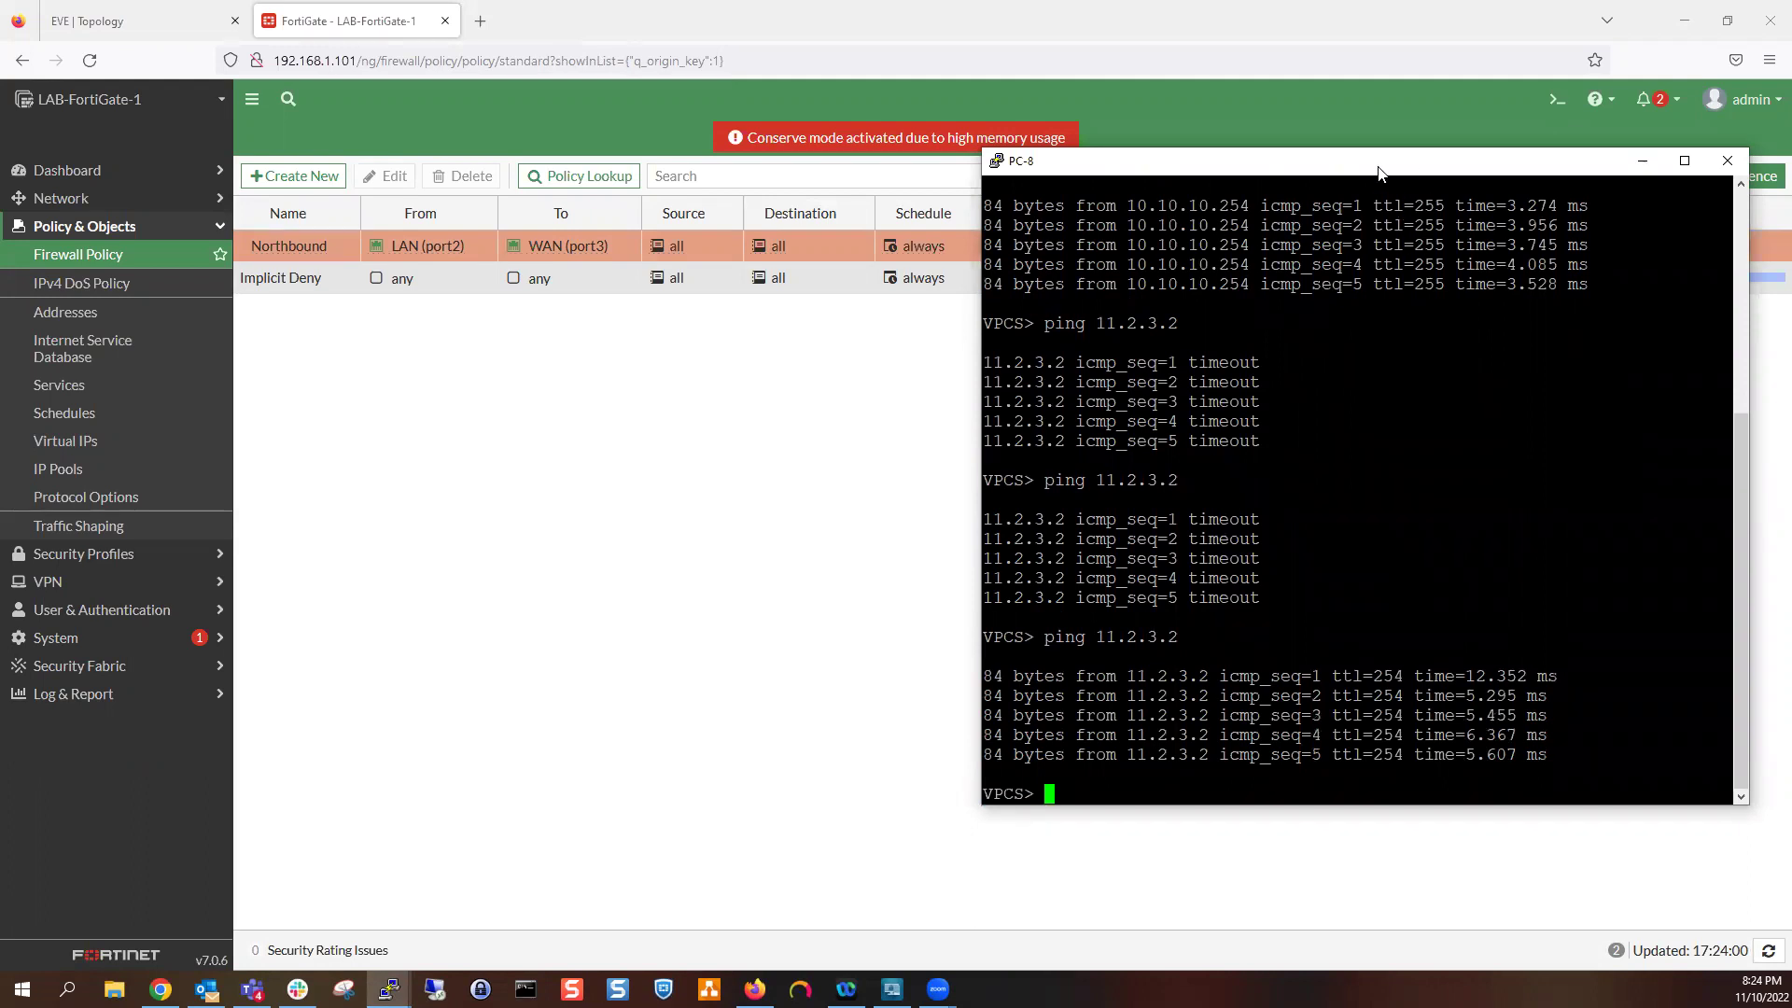
{"action": "left_click", "coordinate": [1642, 160]}
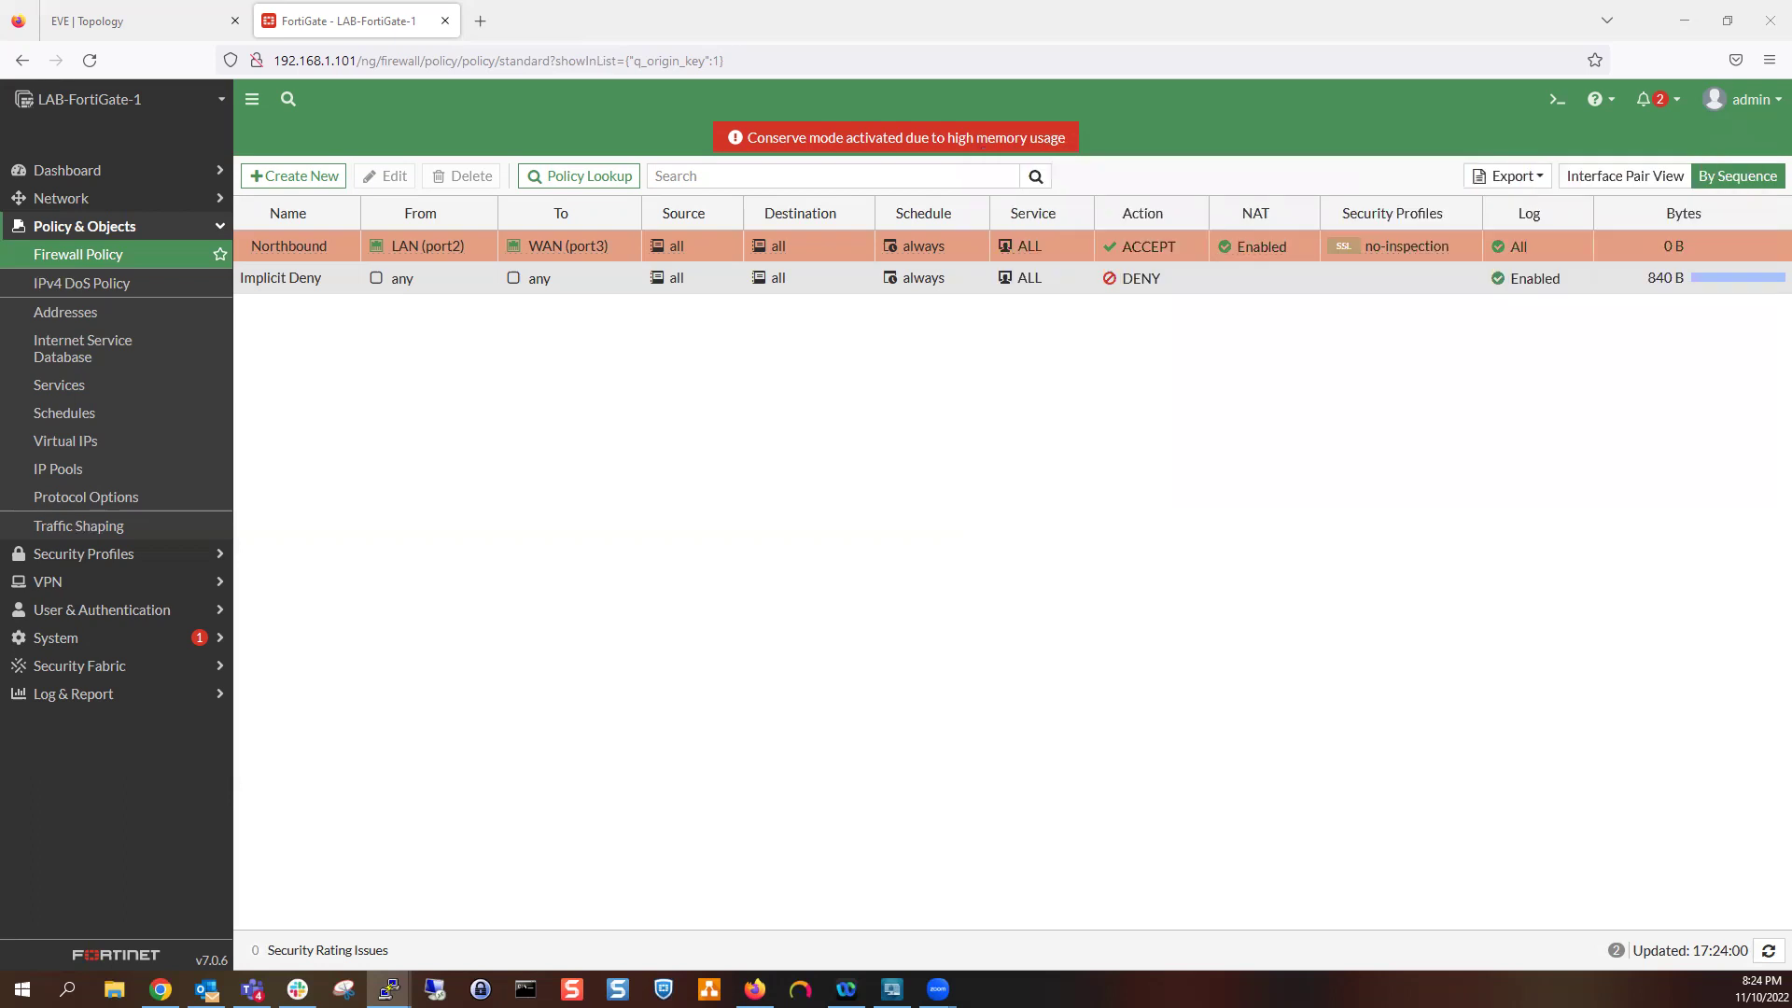
{"action": "left_click", "coordinate": [1036, 252]}
{"action": "left_click", "coordinate": [1082, 243]}
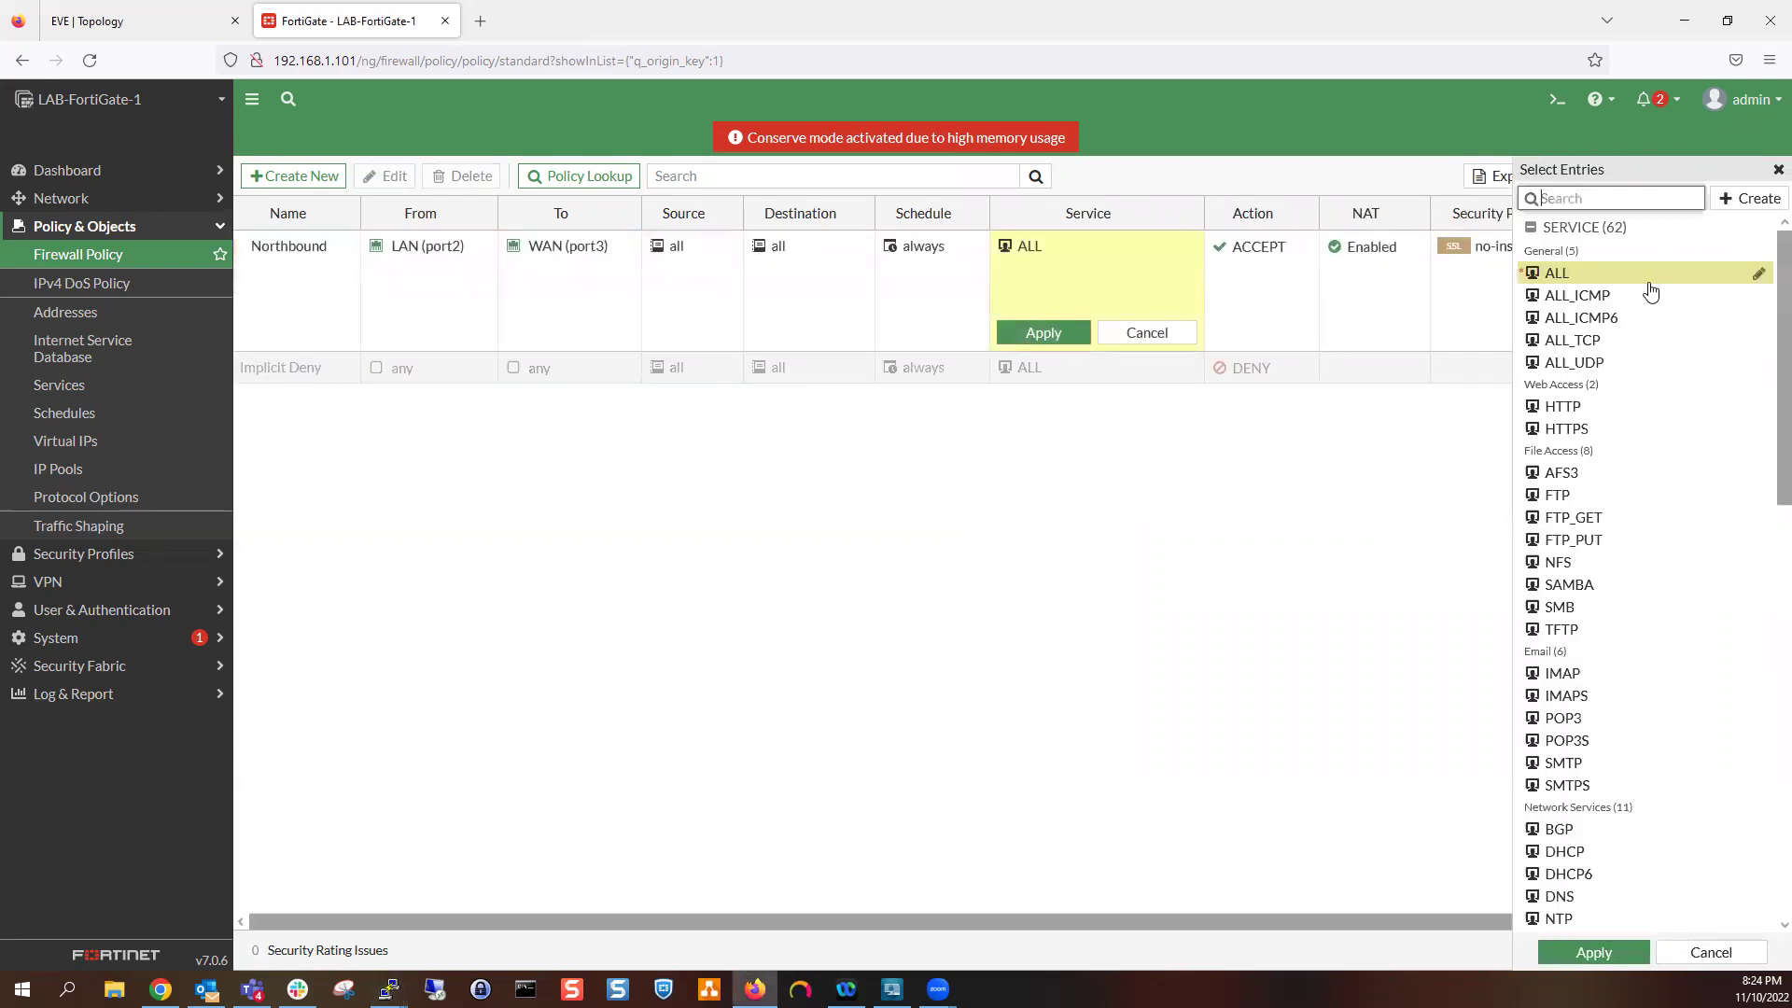
{"action": "mouse_move", "coordinate": [1617, 318]}
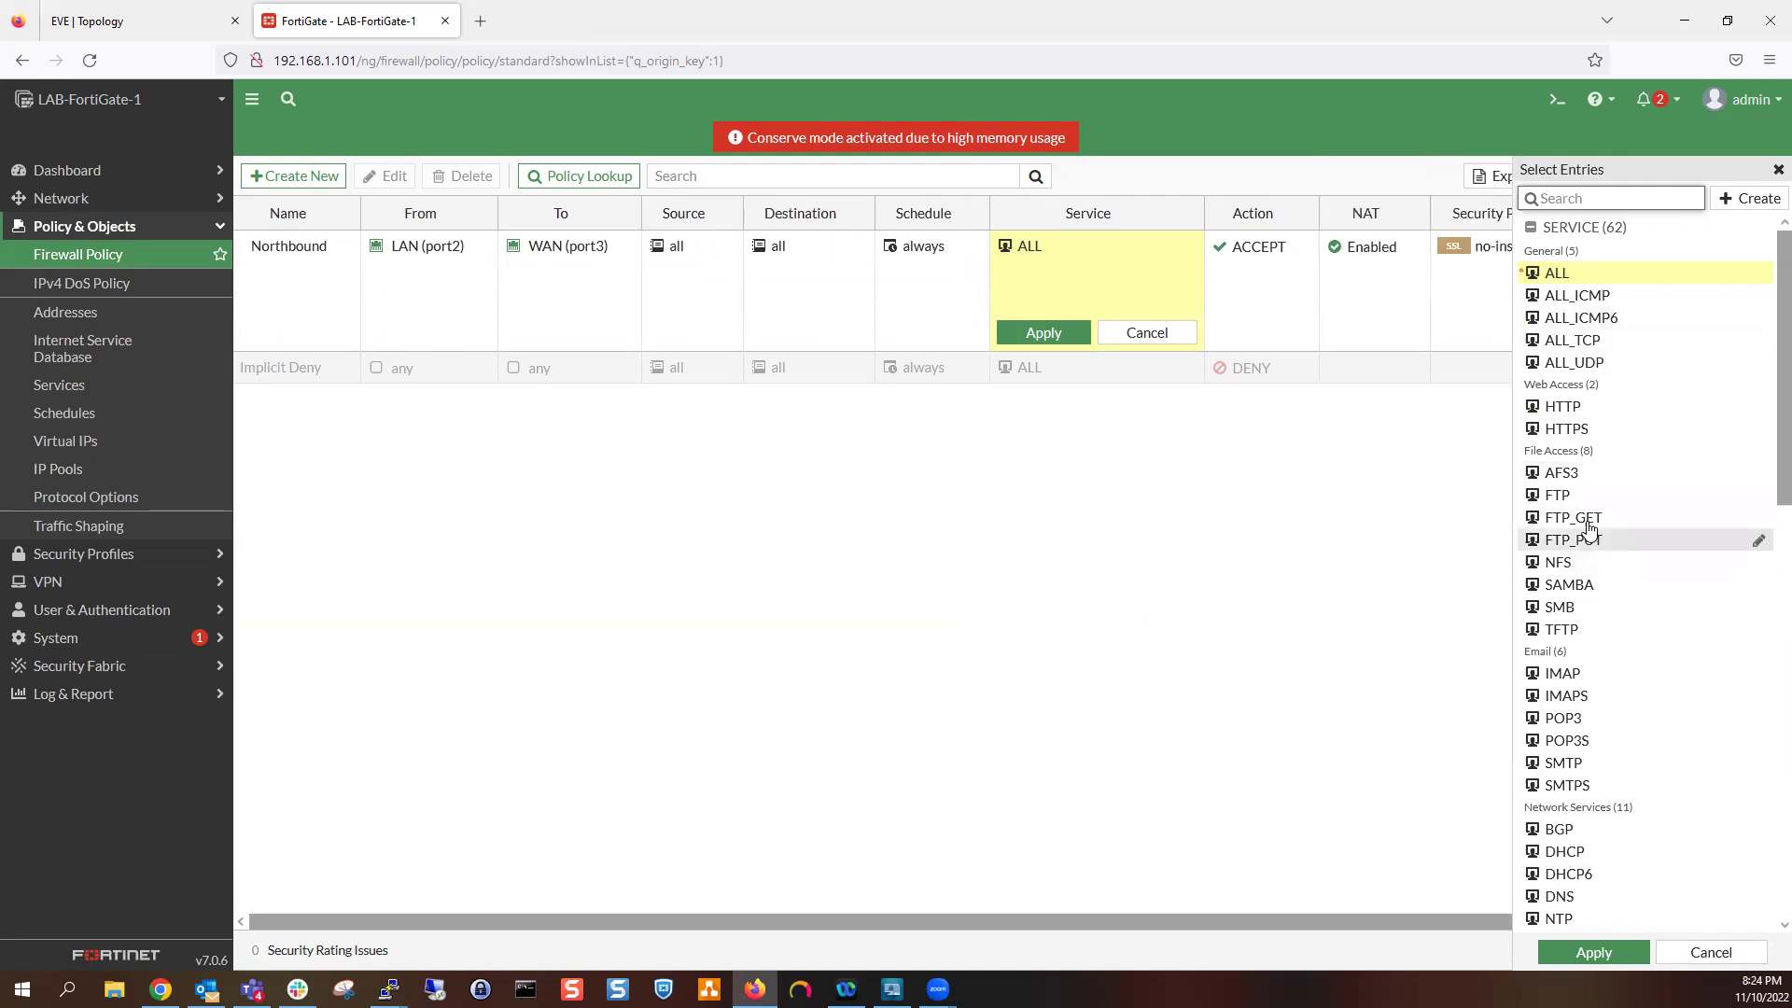
{"action": "mouse_move", "coordinate": [1598, 516]}
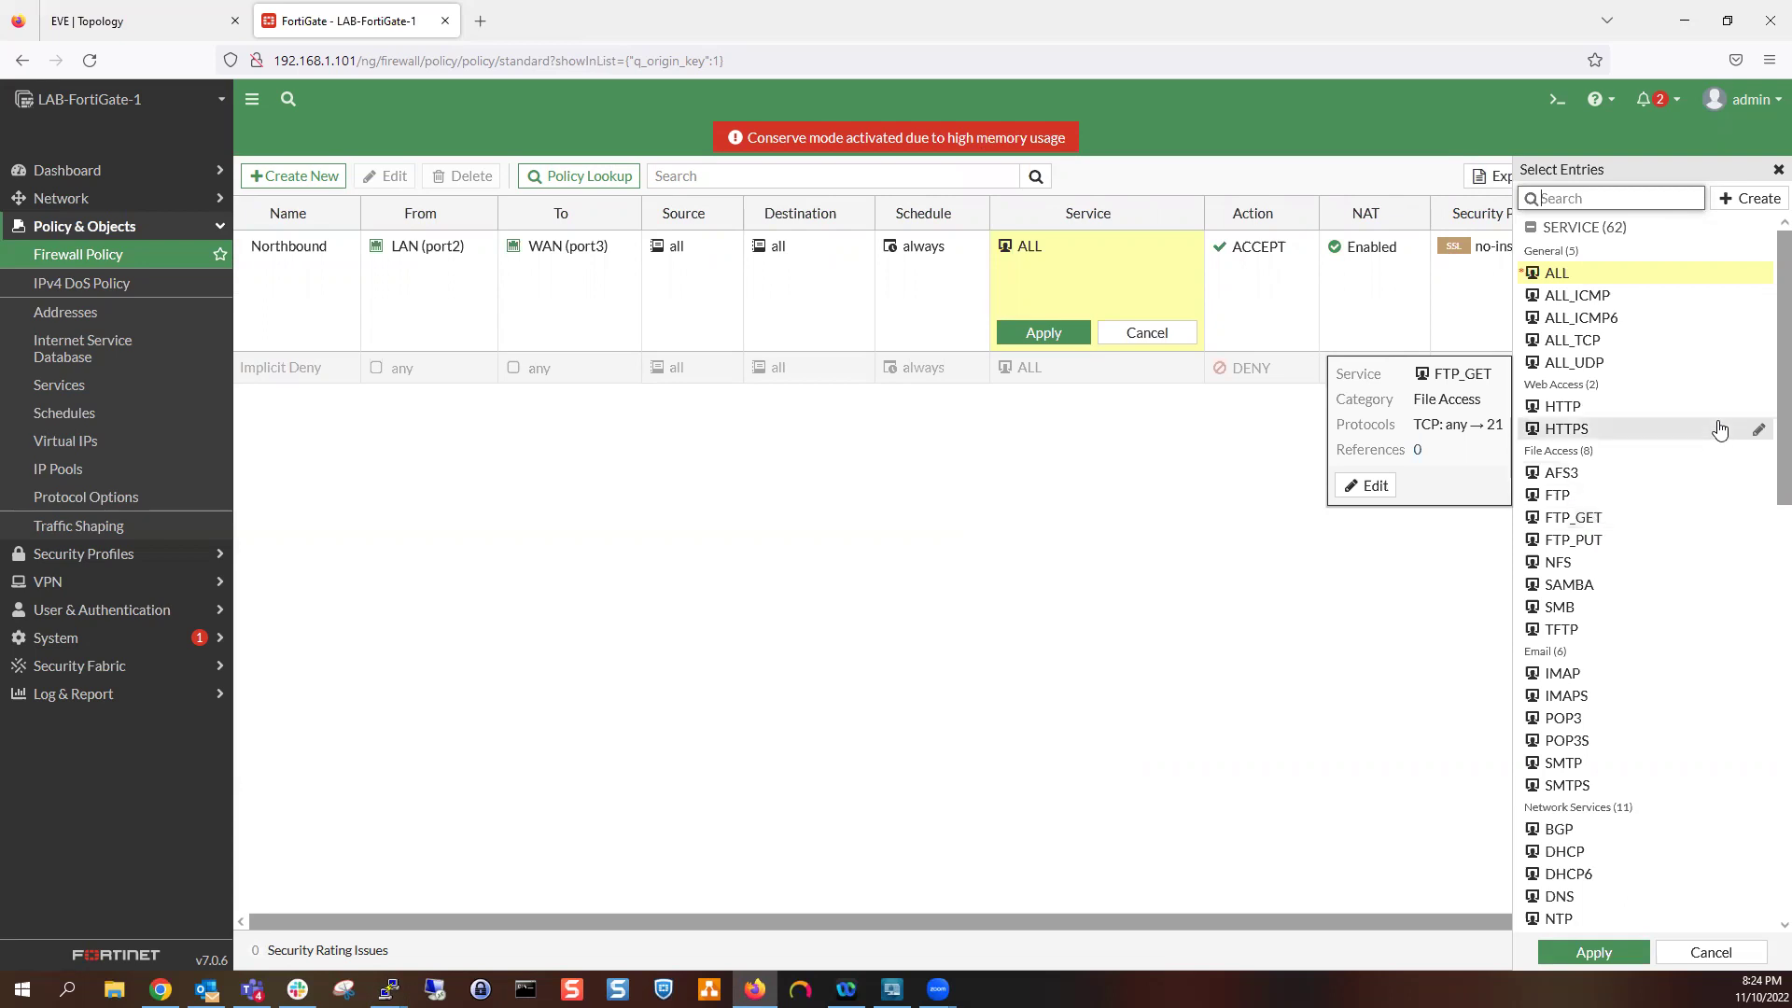
{"action": "left_click", "coordinate": [1775, 169]}
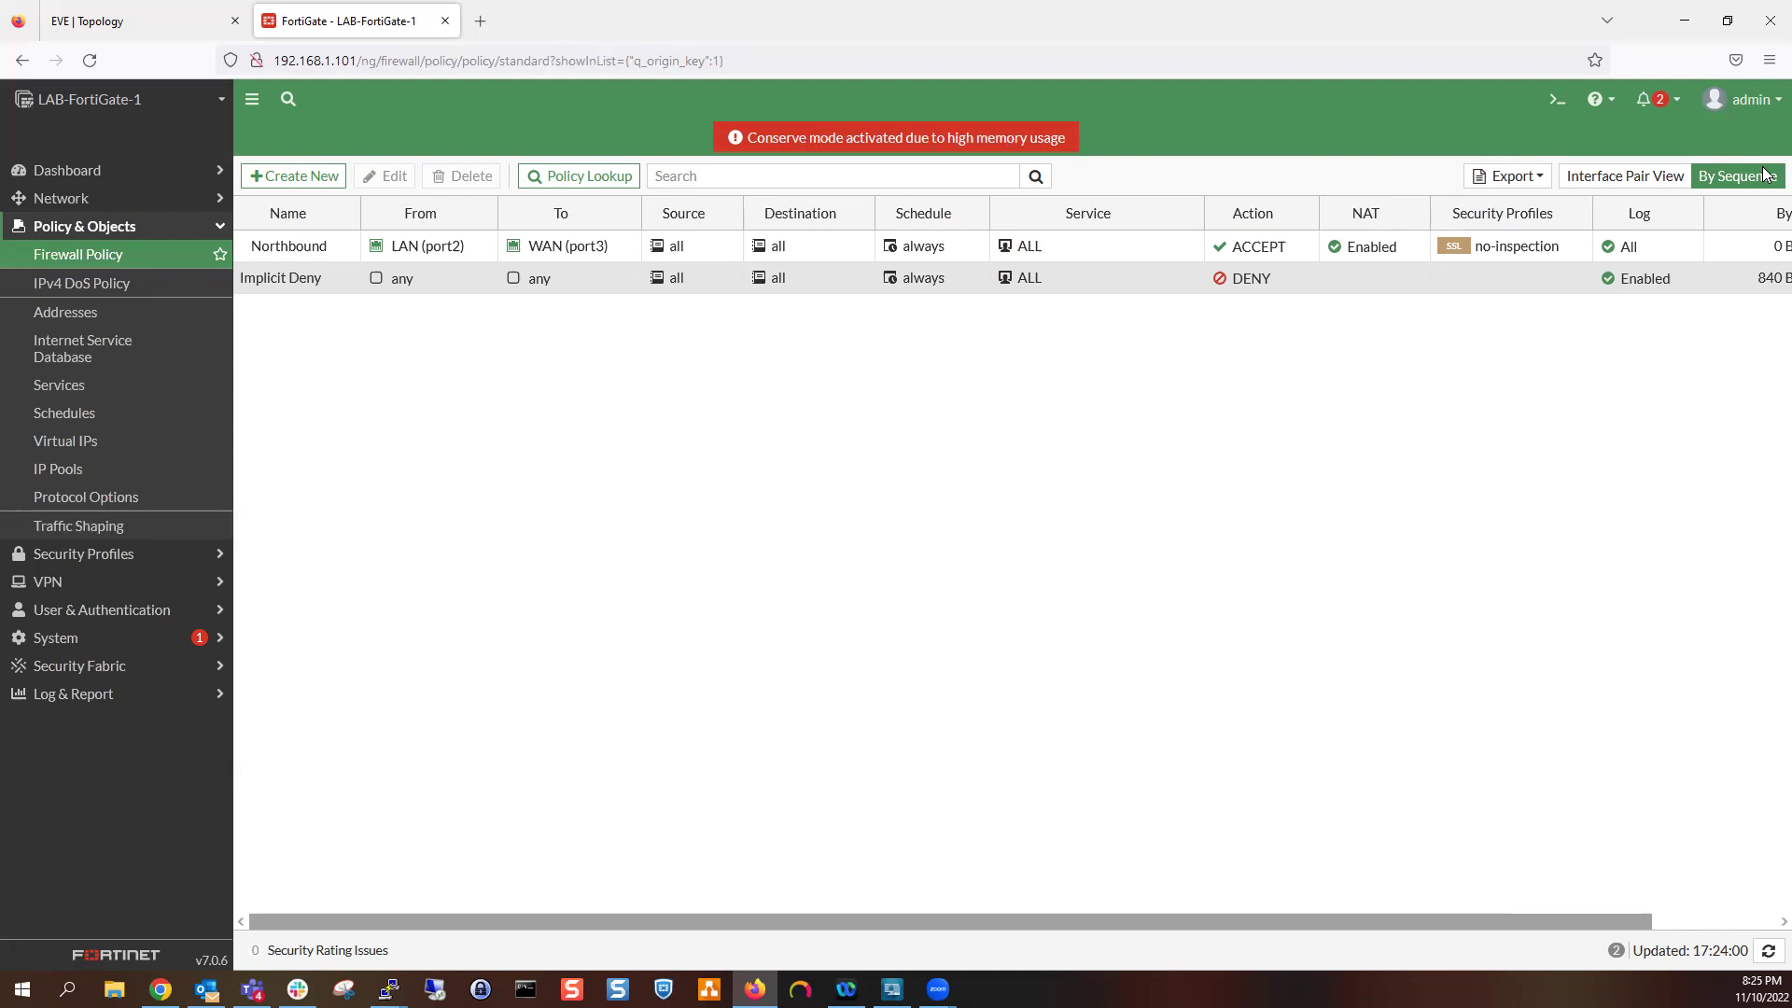
Load 192.168.1.103 in a new Firefox tab, then return to the EVE topology tab
{"action": "left_click", "coordinate": [182, 21]}
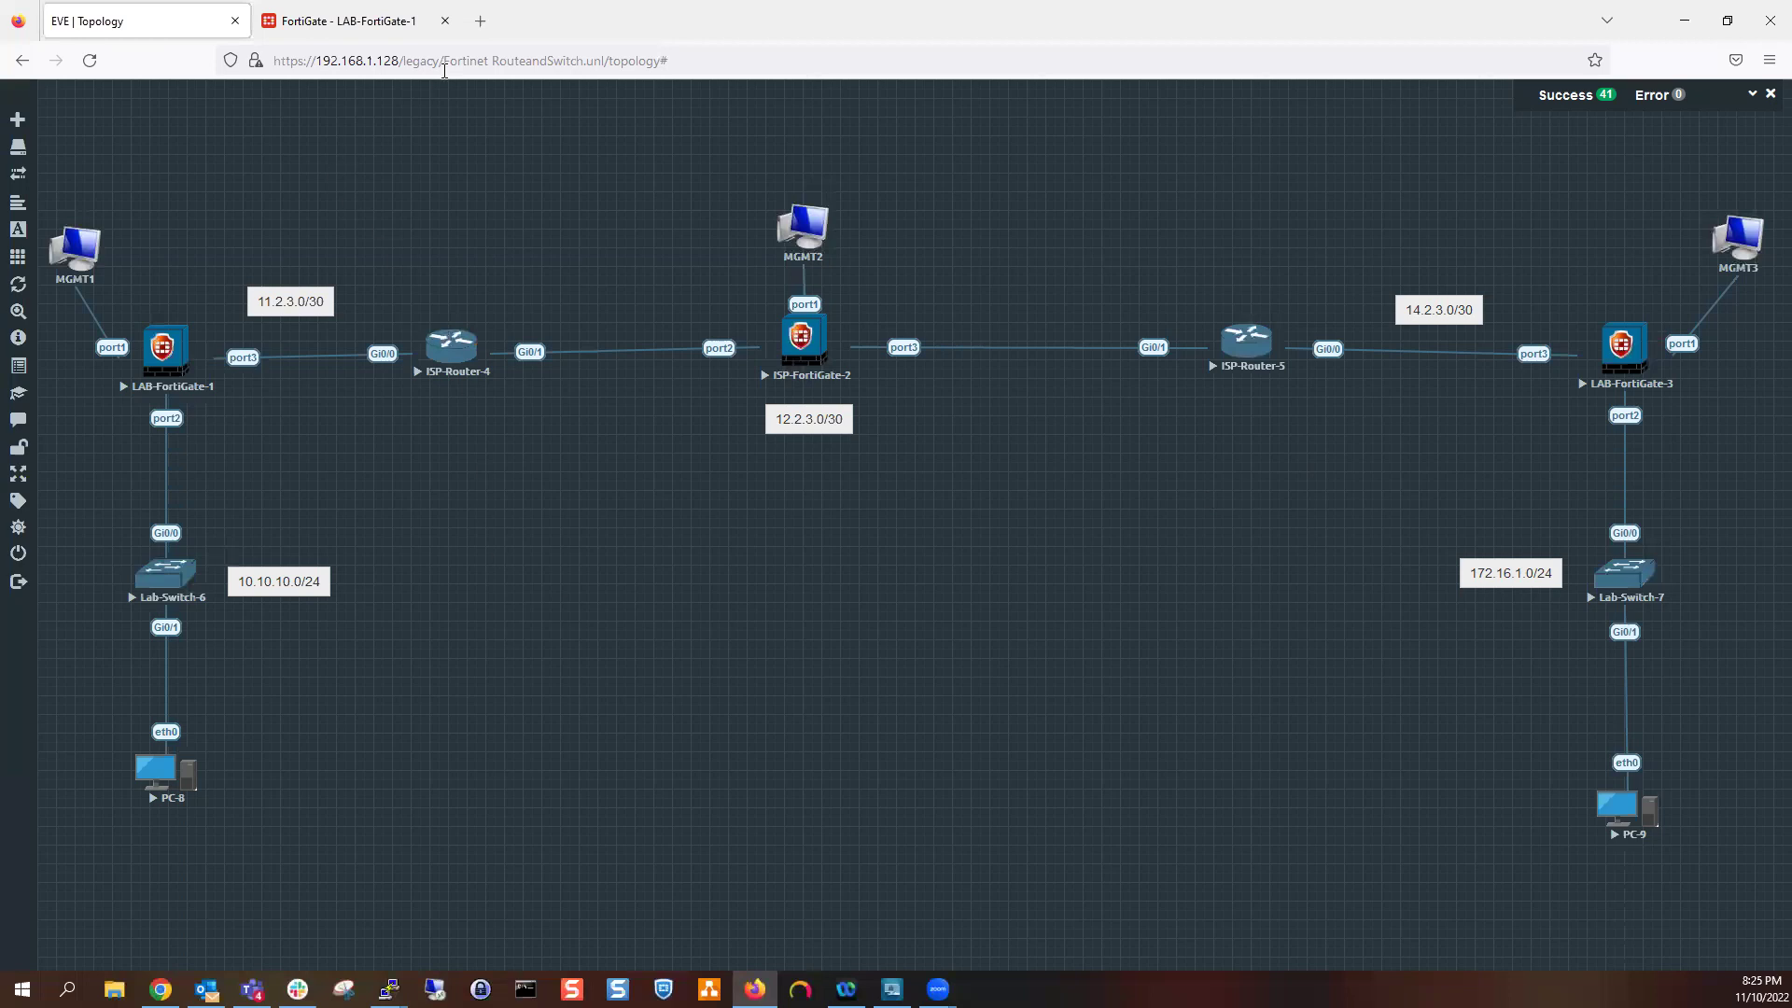
{"action": "left_click", "coordinate": [479, 21]}
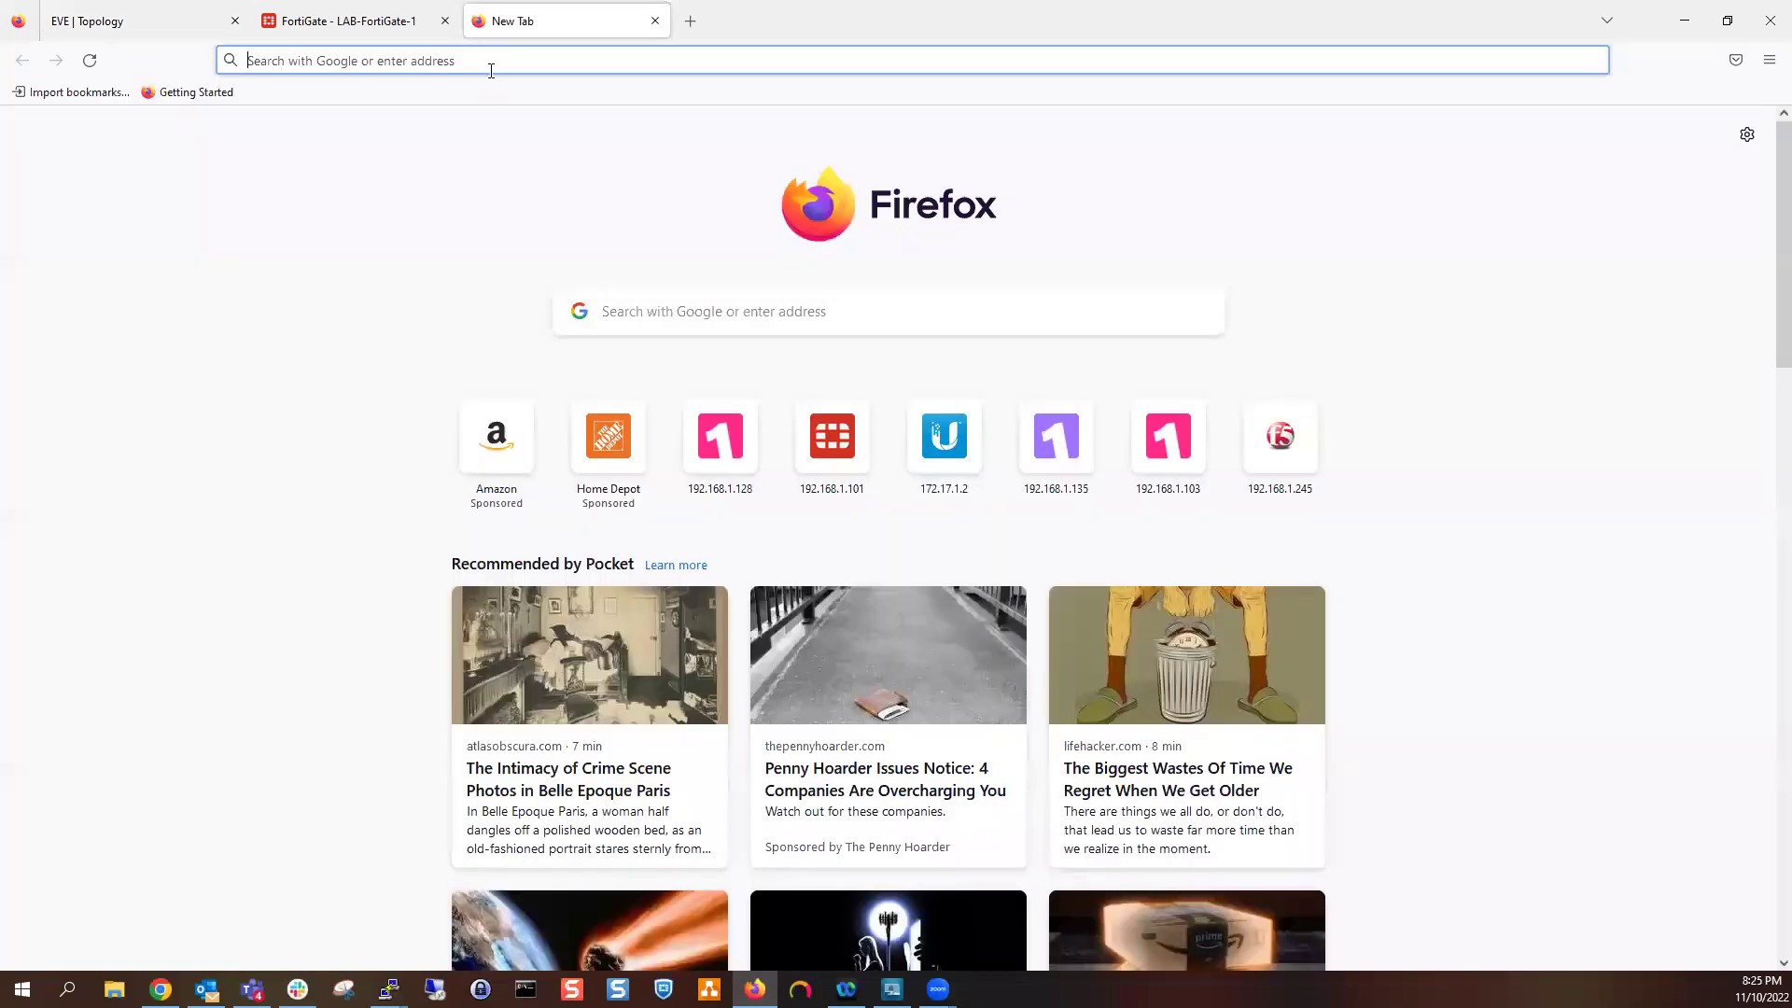
{"action": "left_click", "coordinate": [487, 62]}
{"action": "type", "text": "192.168."}
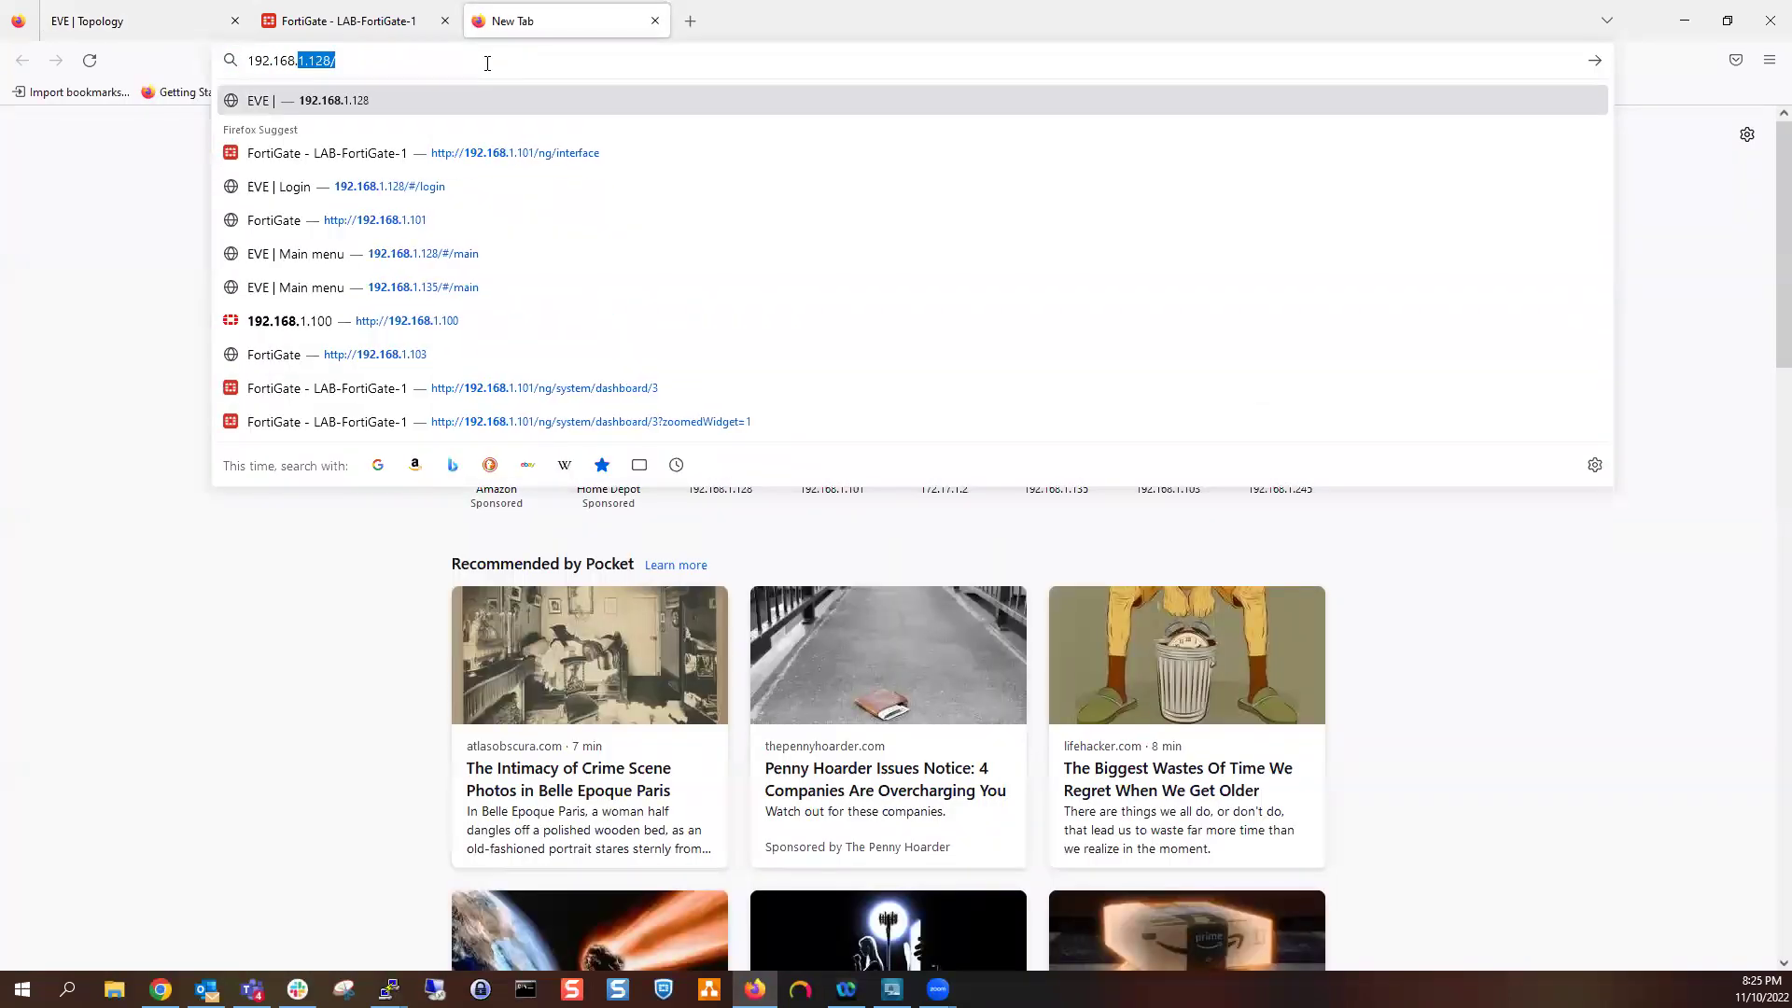
{"action": "type", "text": "1.1036"}
{"action": "key", "text": "BackSpace"}
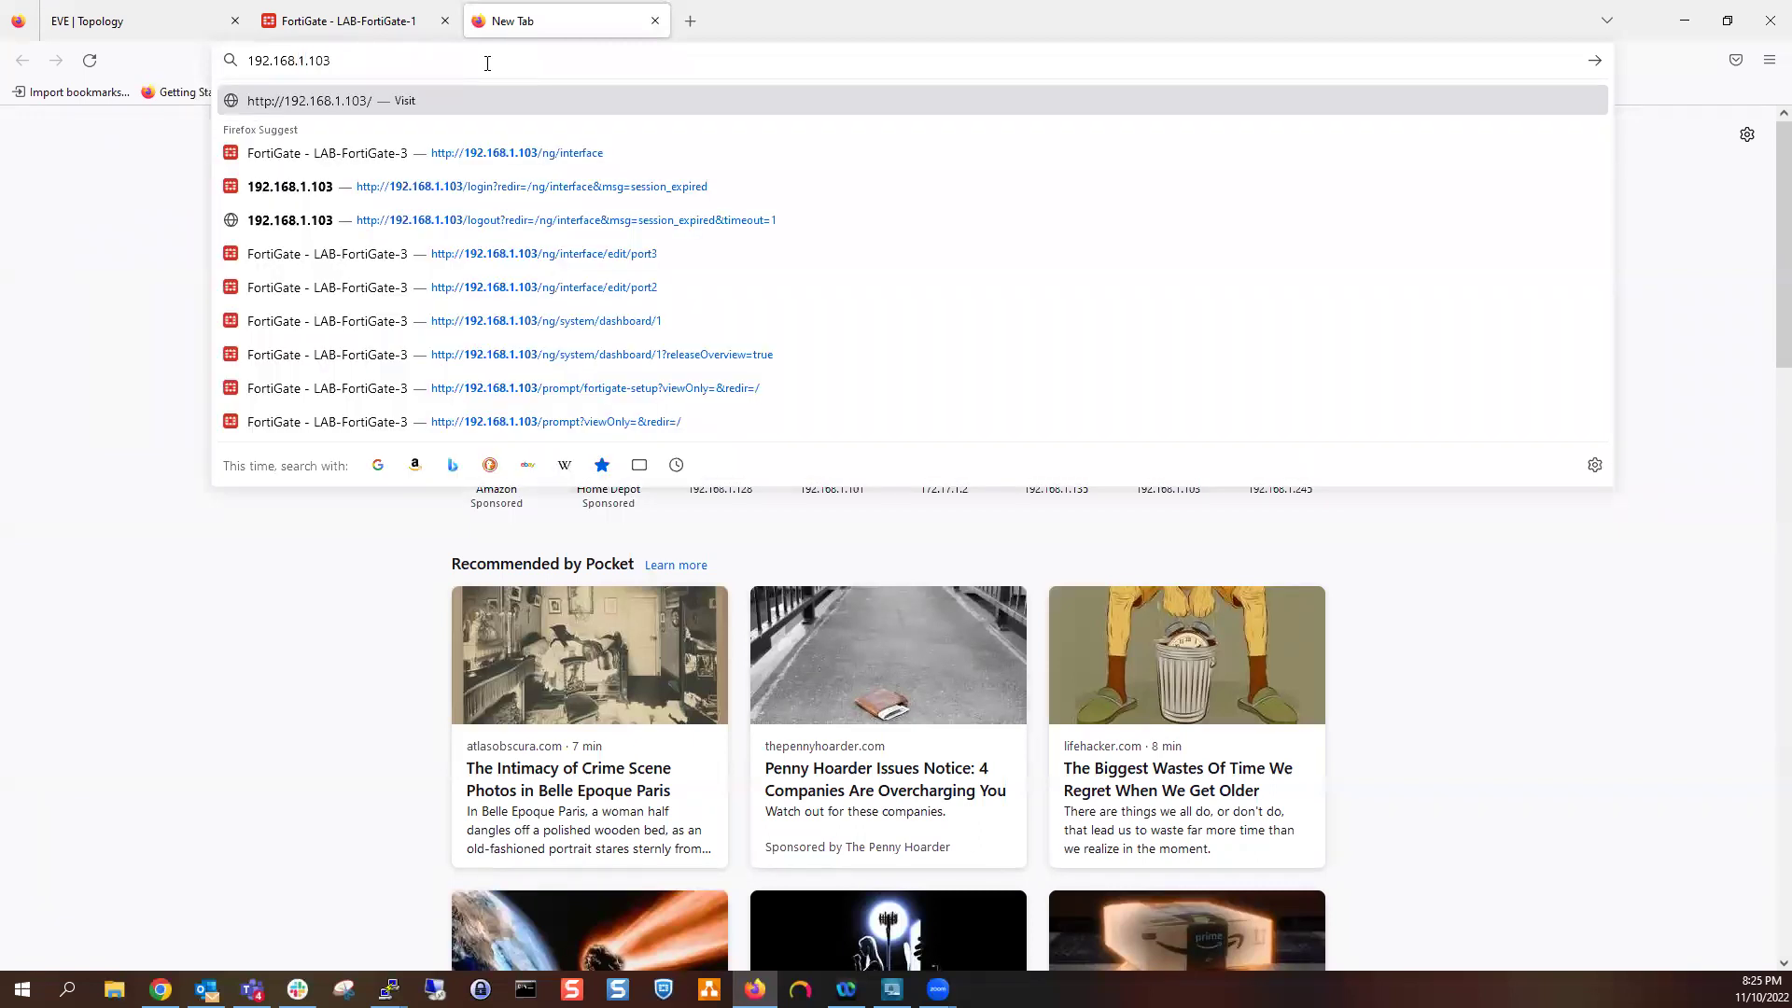
{"action": "key", "text": "Return"}
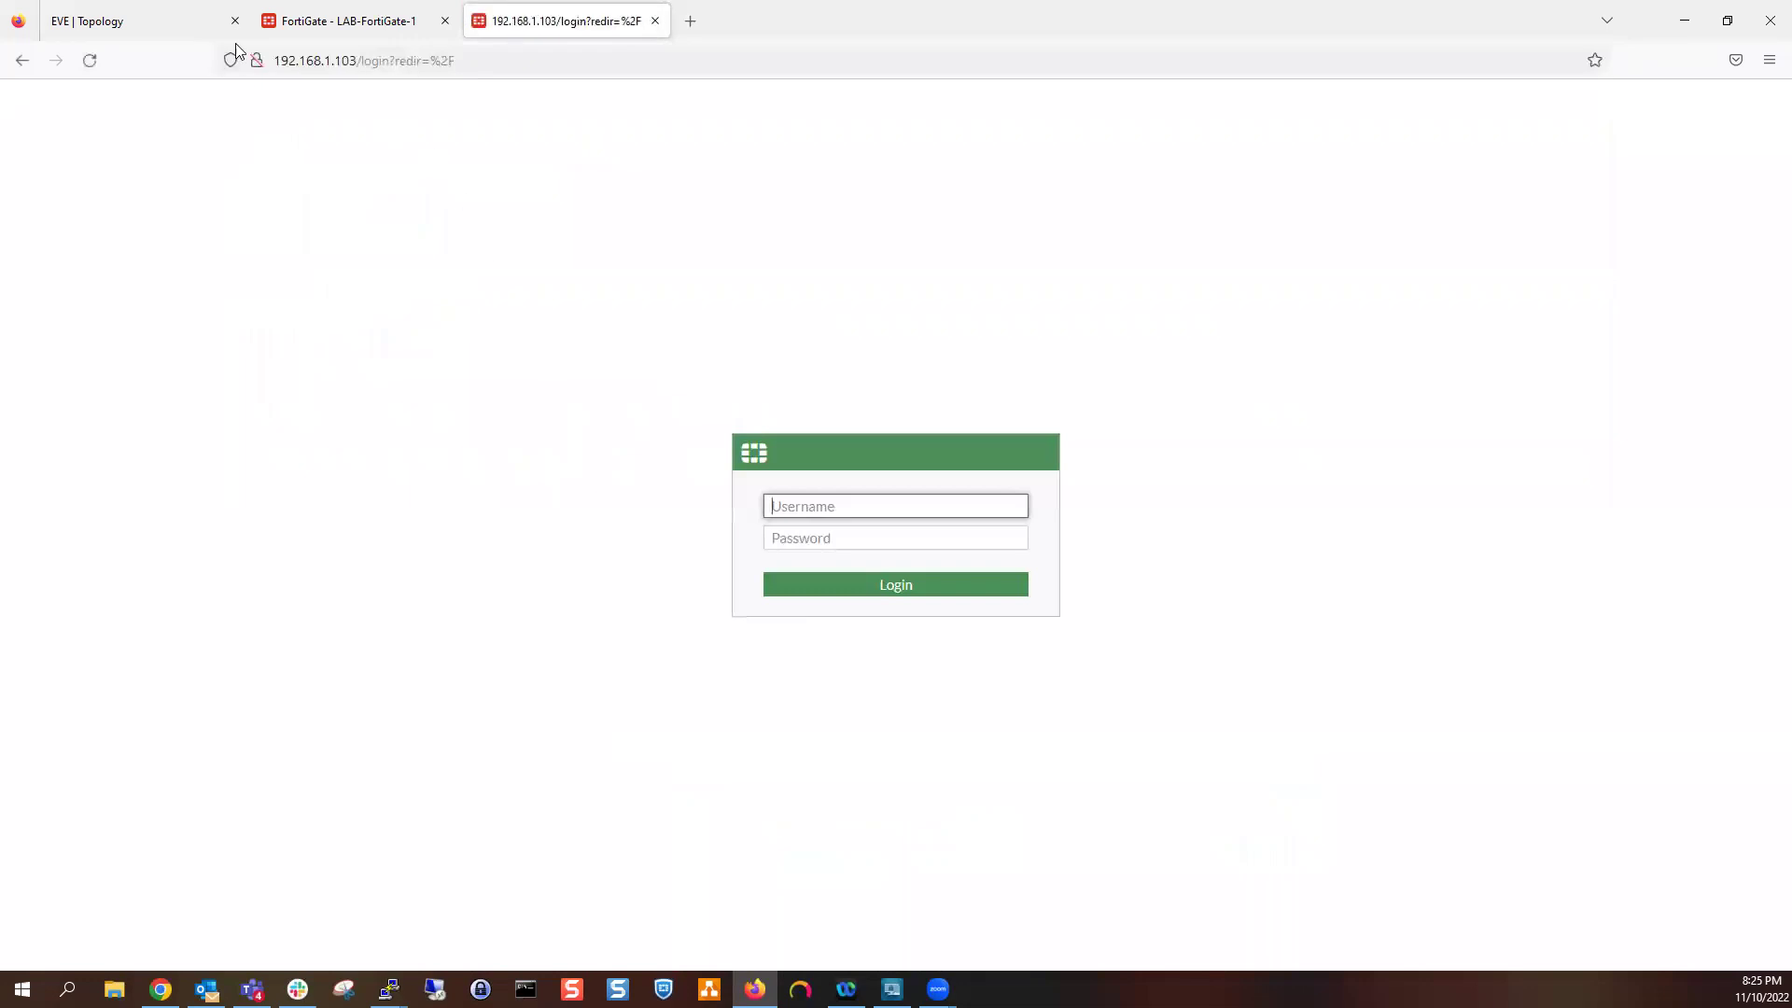
{"action": "left_click", "coordinate": [127, 22]}
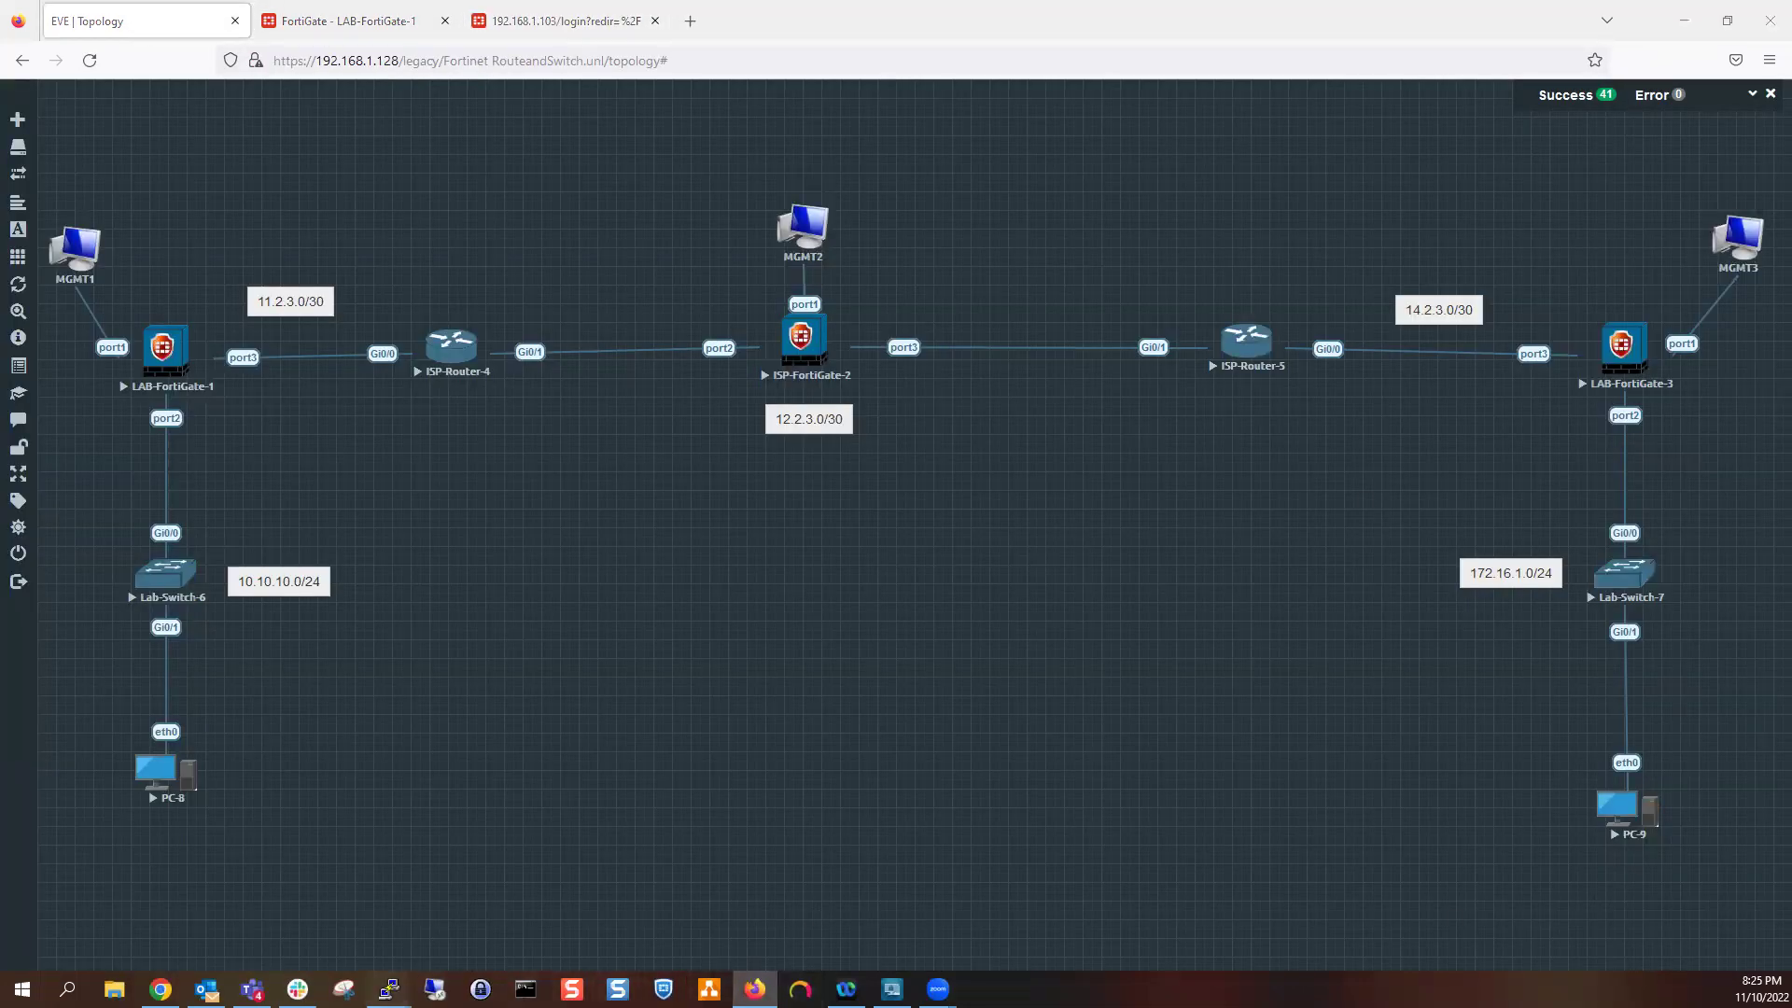
Open PC-9's console and run dhcp to obtain 172.16.1.100/24
{"action": "mouse_move", "coordinate": [388, 990]}
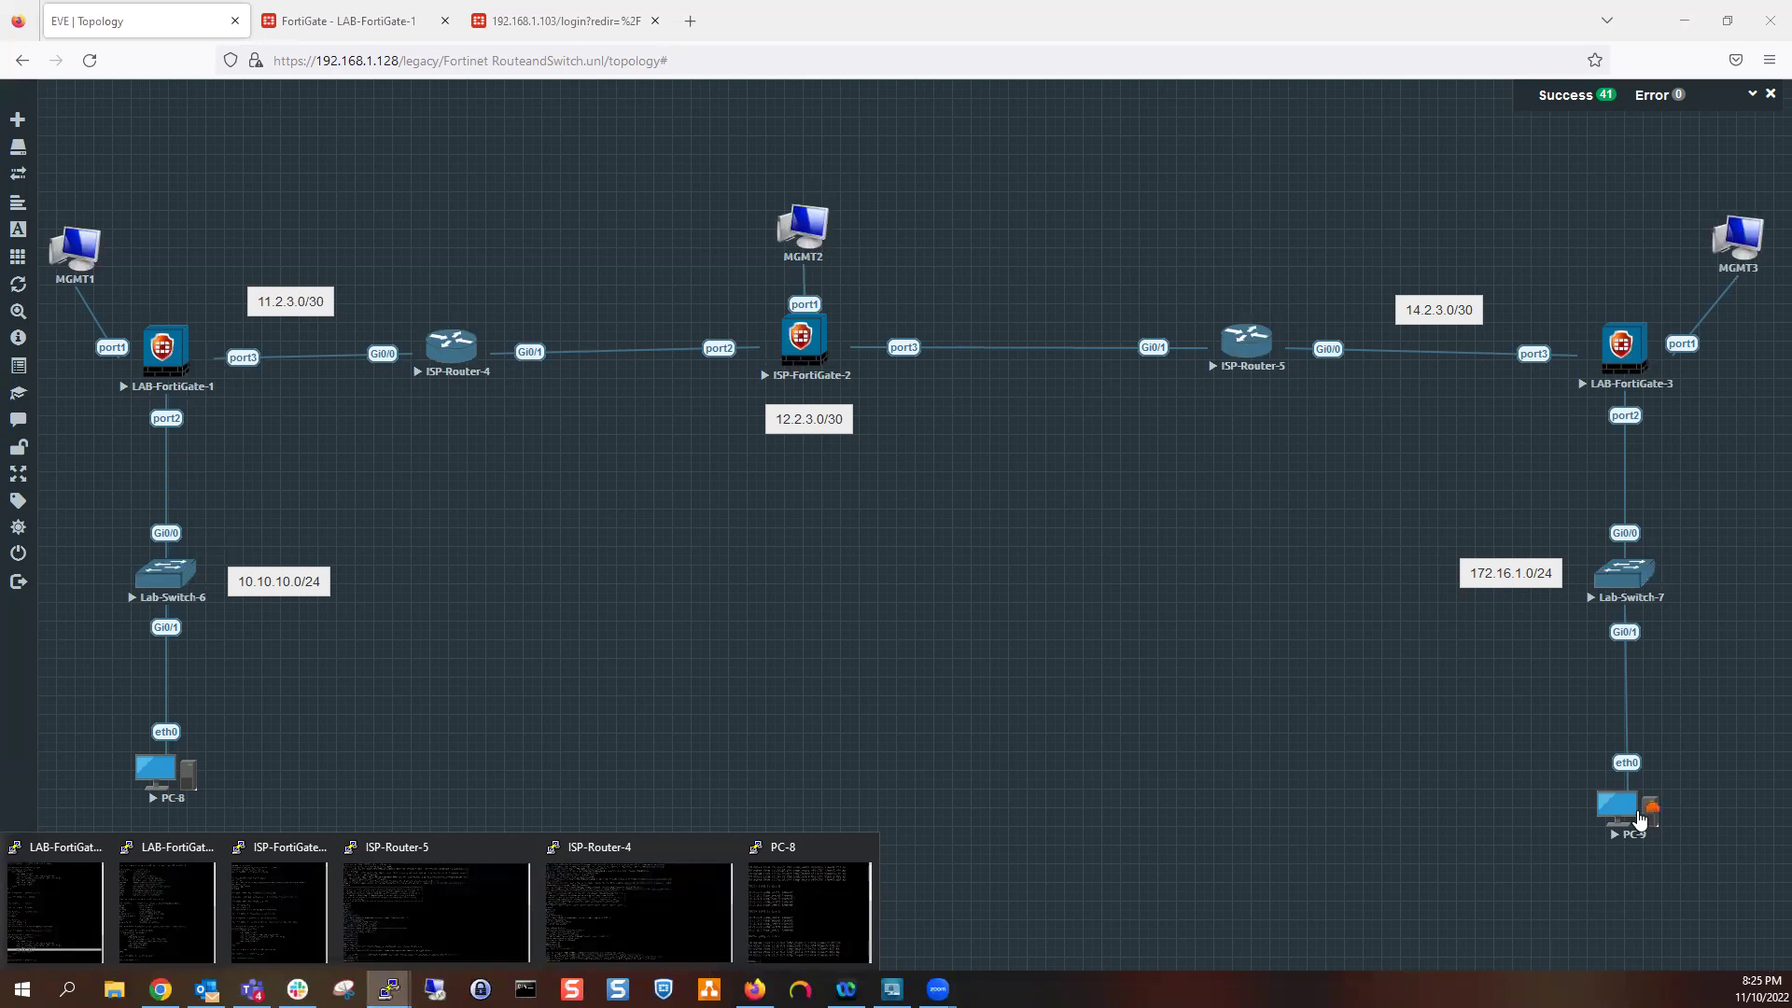
{"action": "left_click", "coordinate": [1623, 810]}
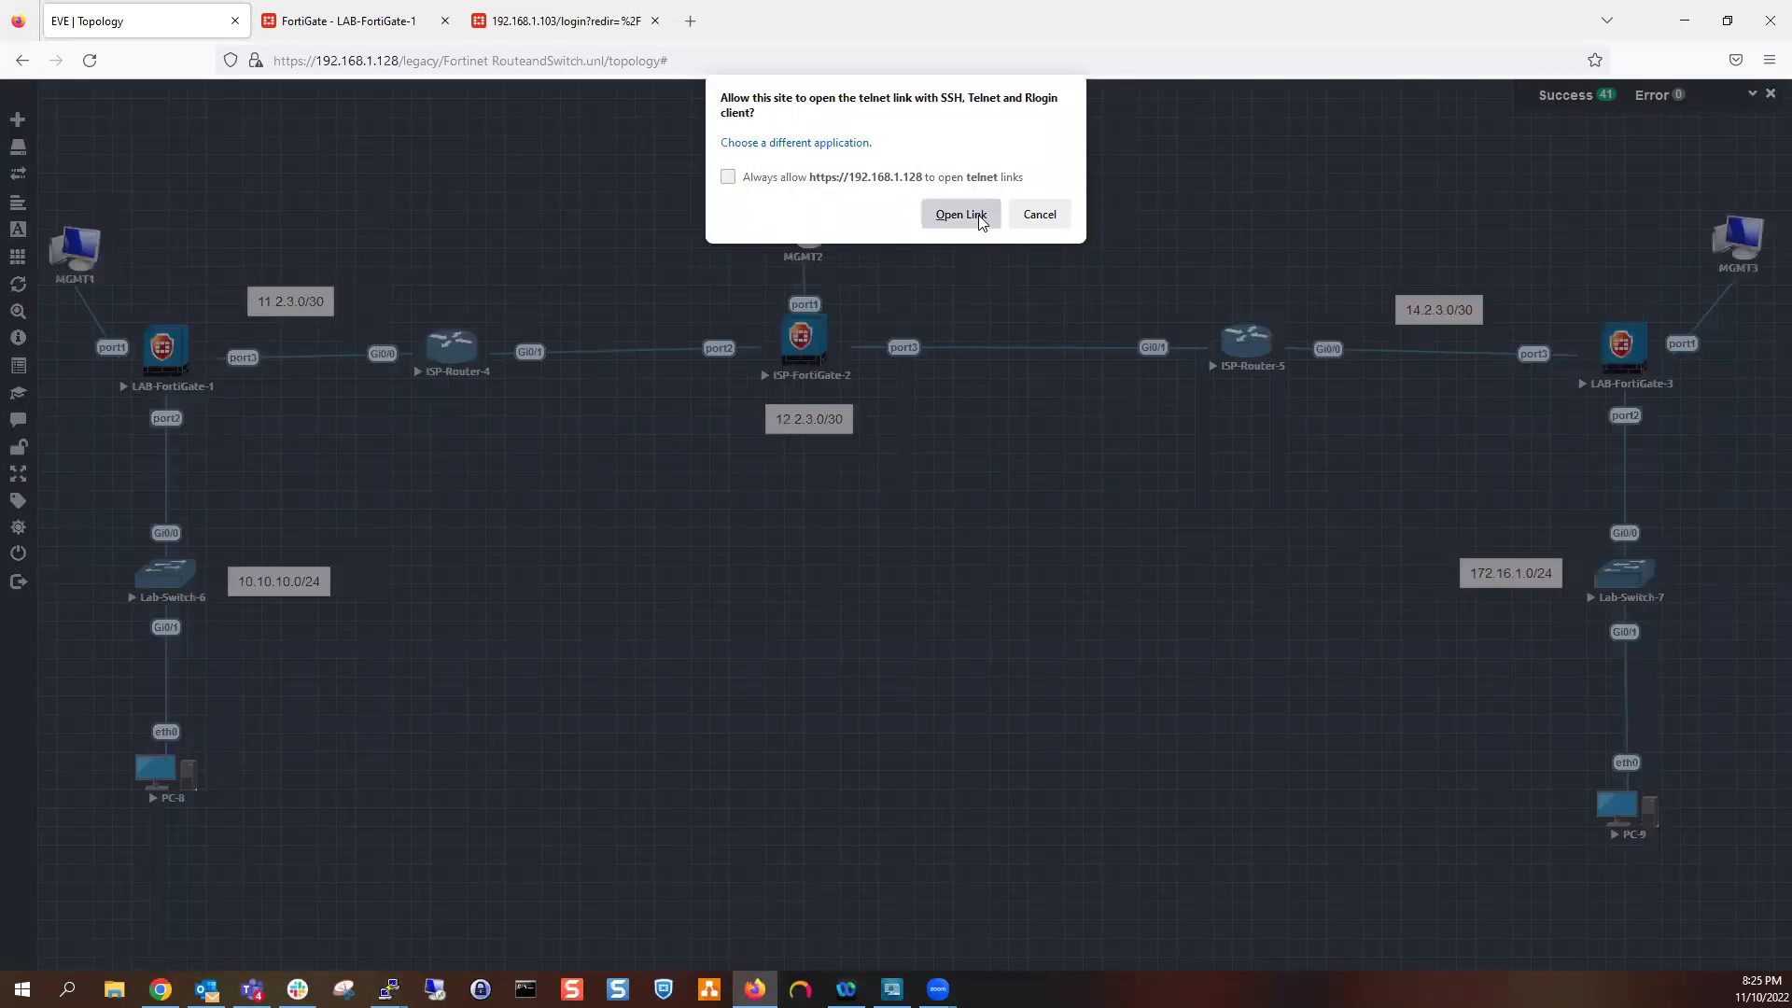
{"action": "left_click", "coordinate": [961, 213]}
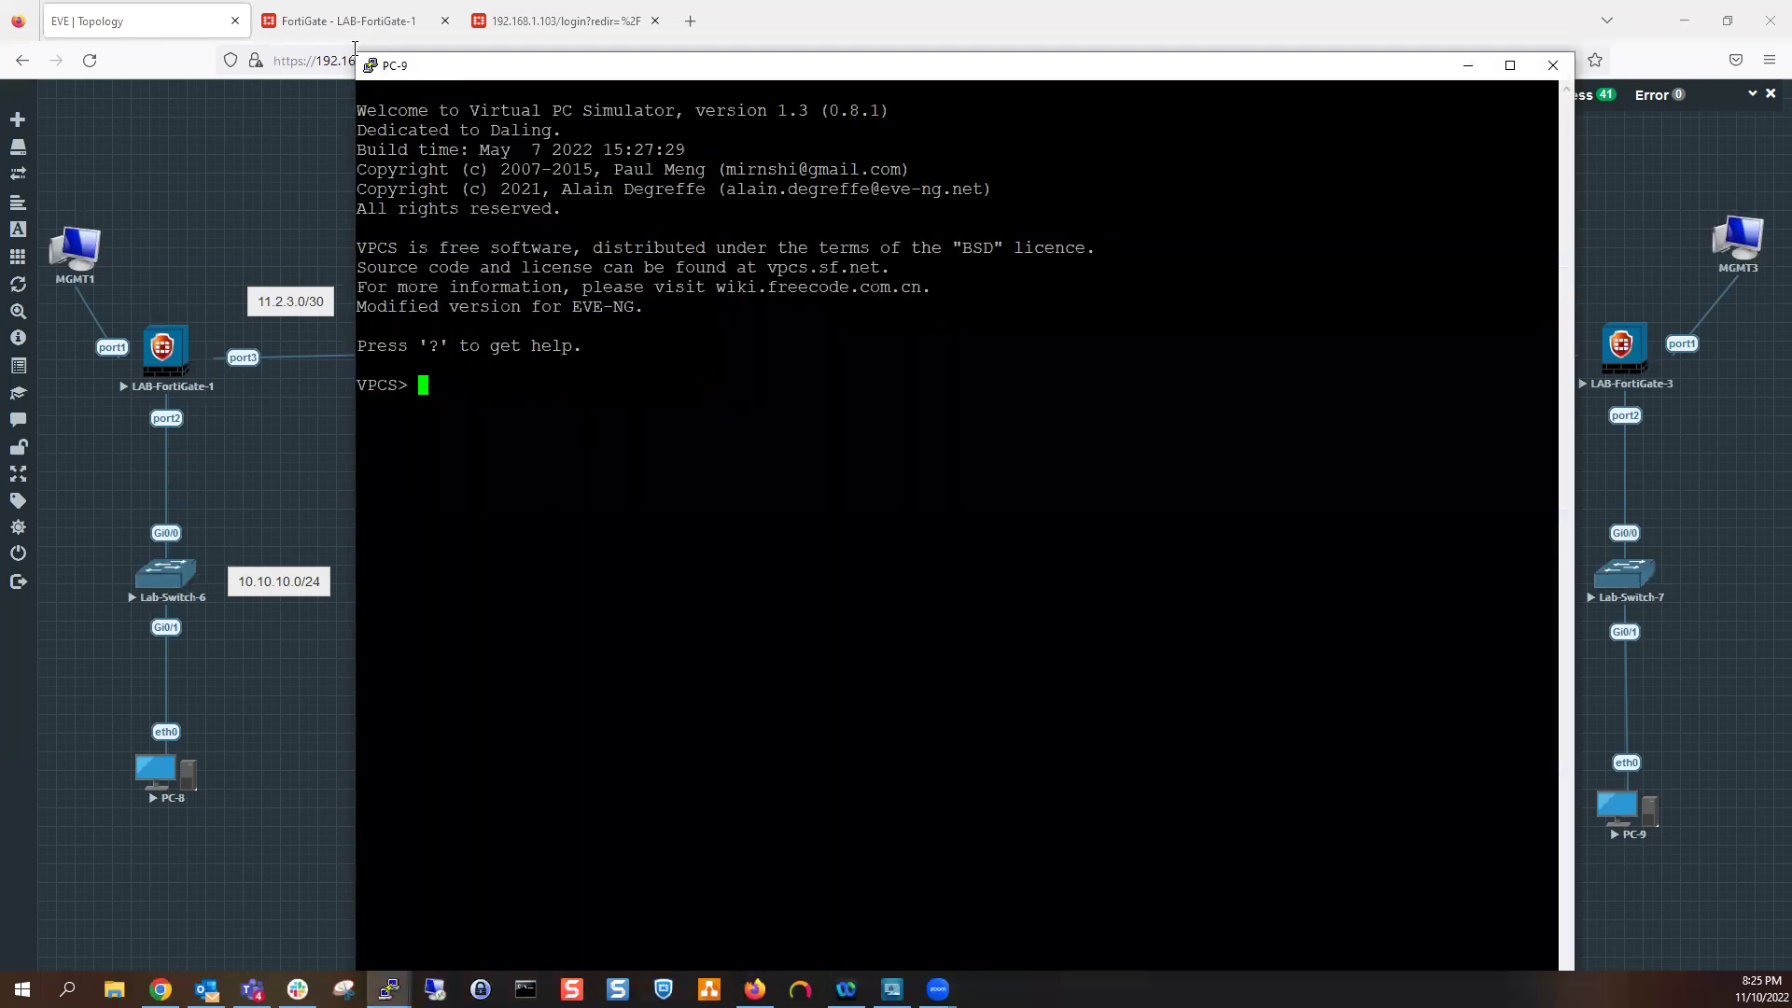
{"action": "left_click_drag", "start_coordinate": [628, 70], "coordinate": [1106, 118]}
{"action": "type", "text": "dhcp"}
{"action": "key", "text": "Return"}
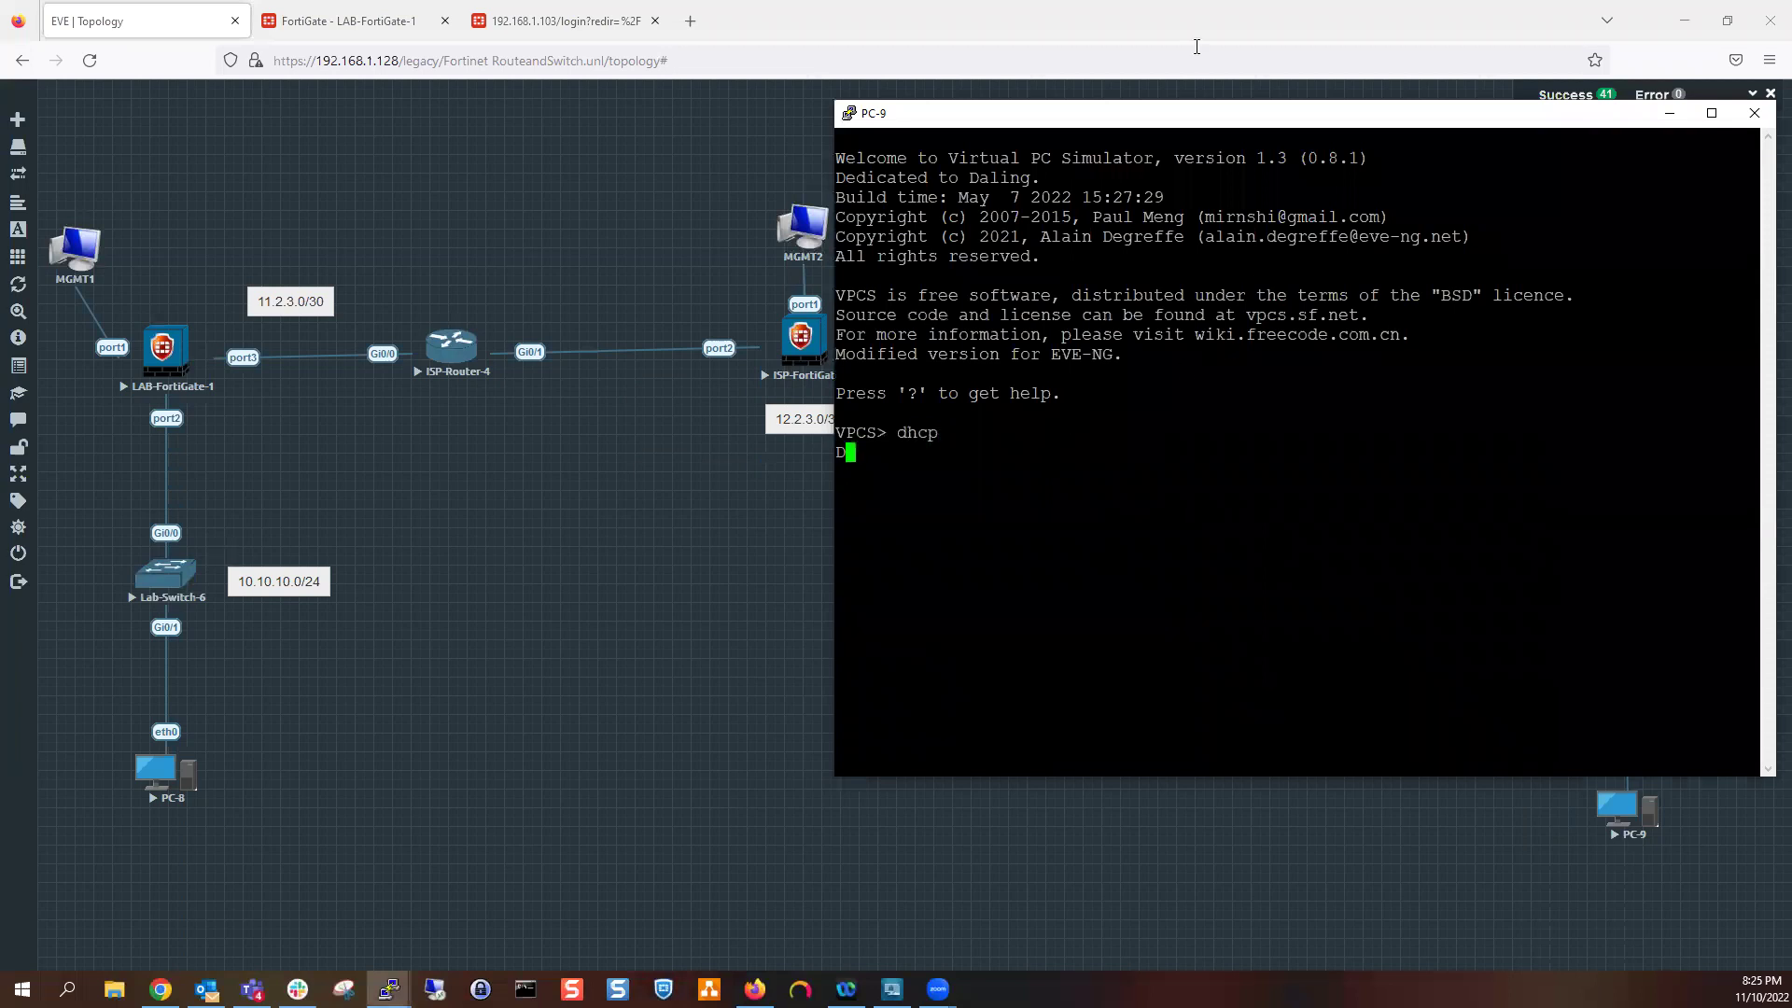
{"action": "left_click_drag", "start_coordinate": [1165, 116], "coordinate": [664, 246]}
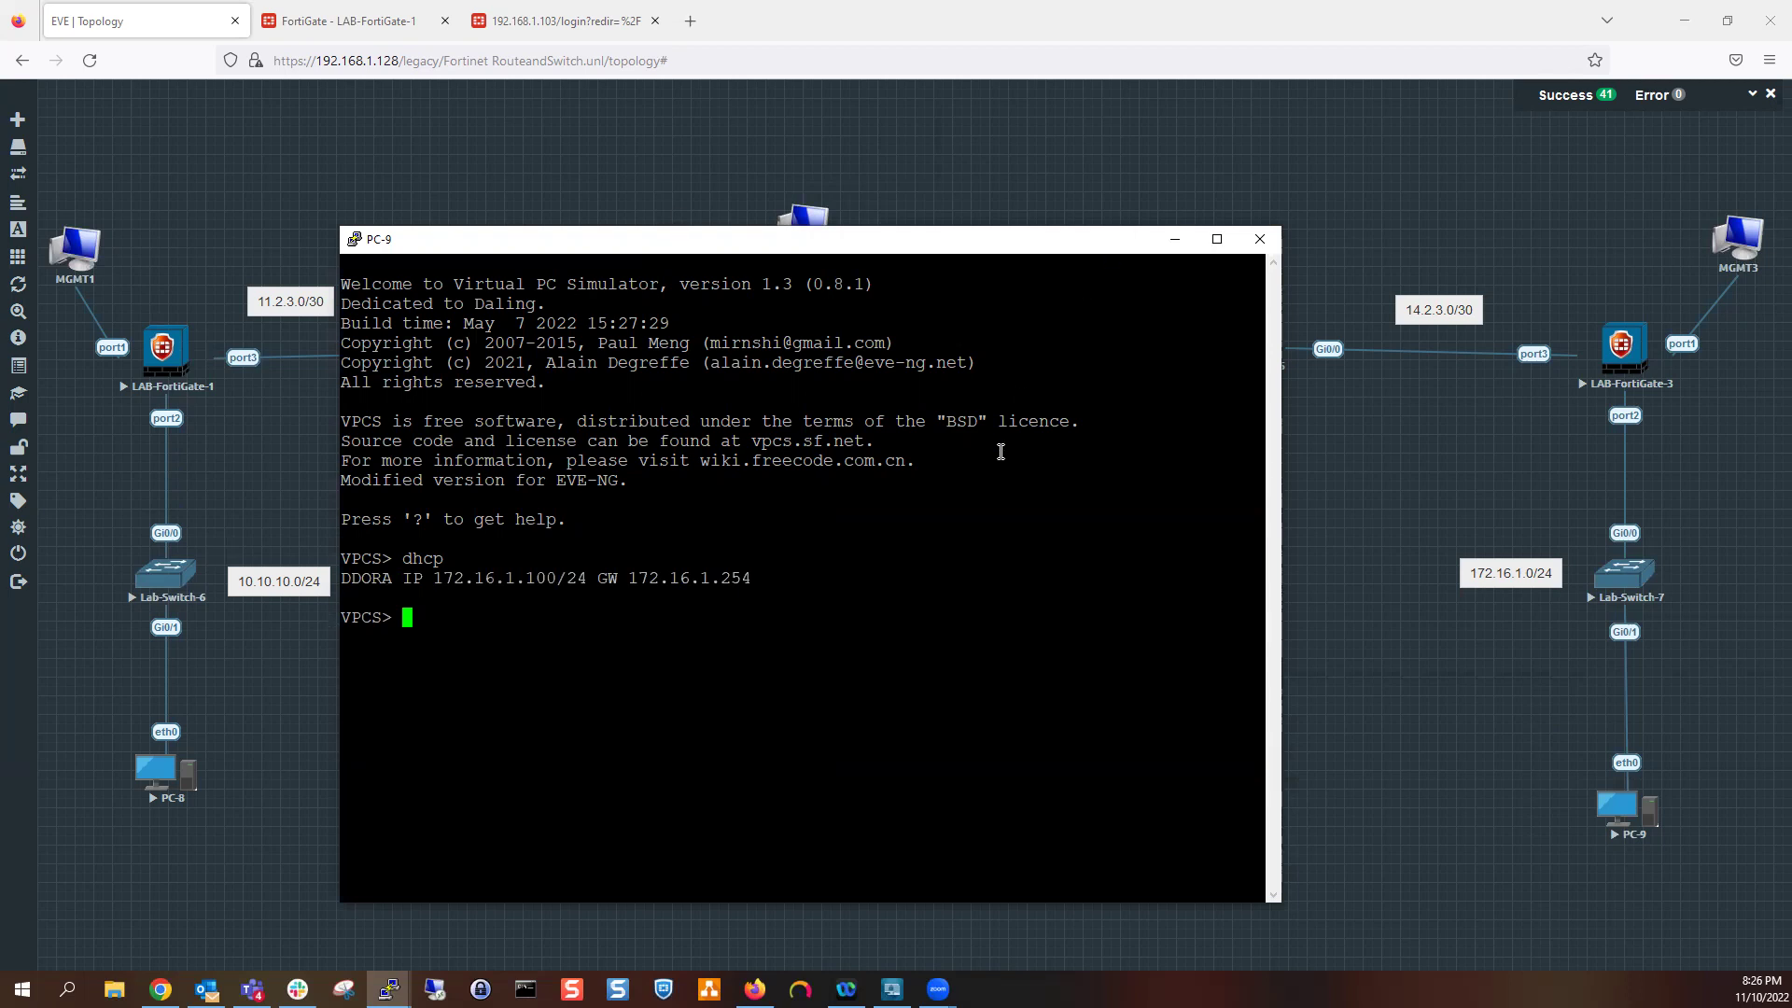
Ping the gateway 172.16.1.254 from PC-9 and get five replies
{"action": "type", "text": "ping 172.16.1.254"}
{"action": "key", "text": "Return"}
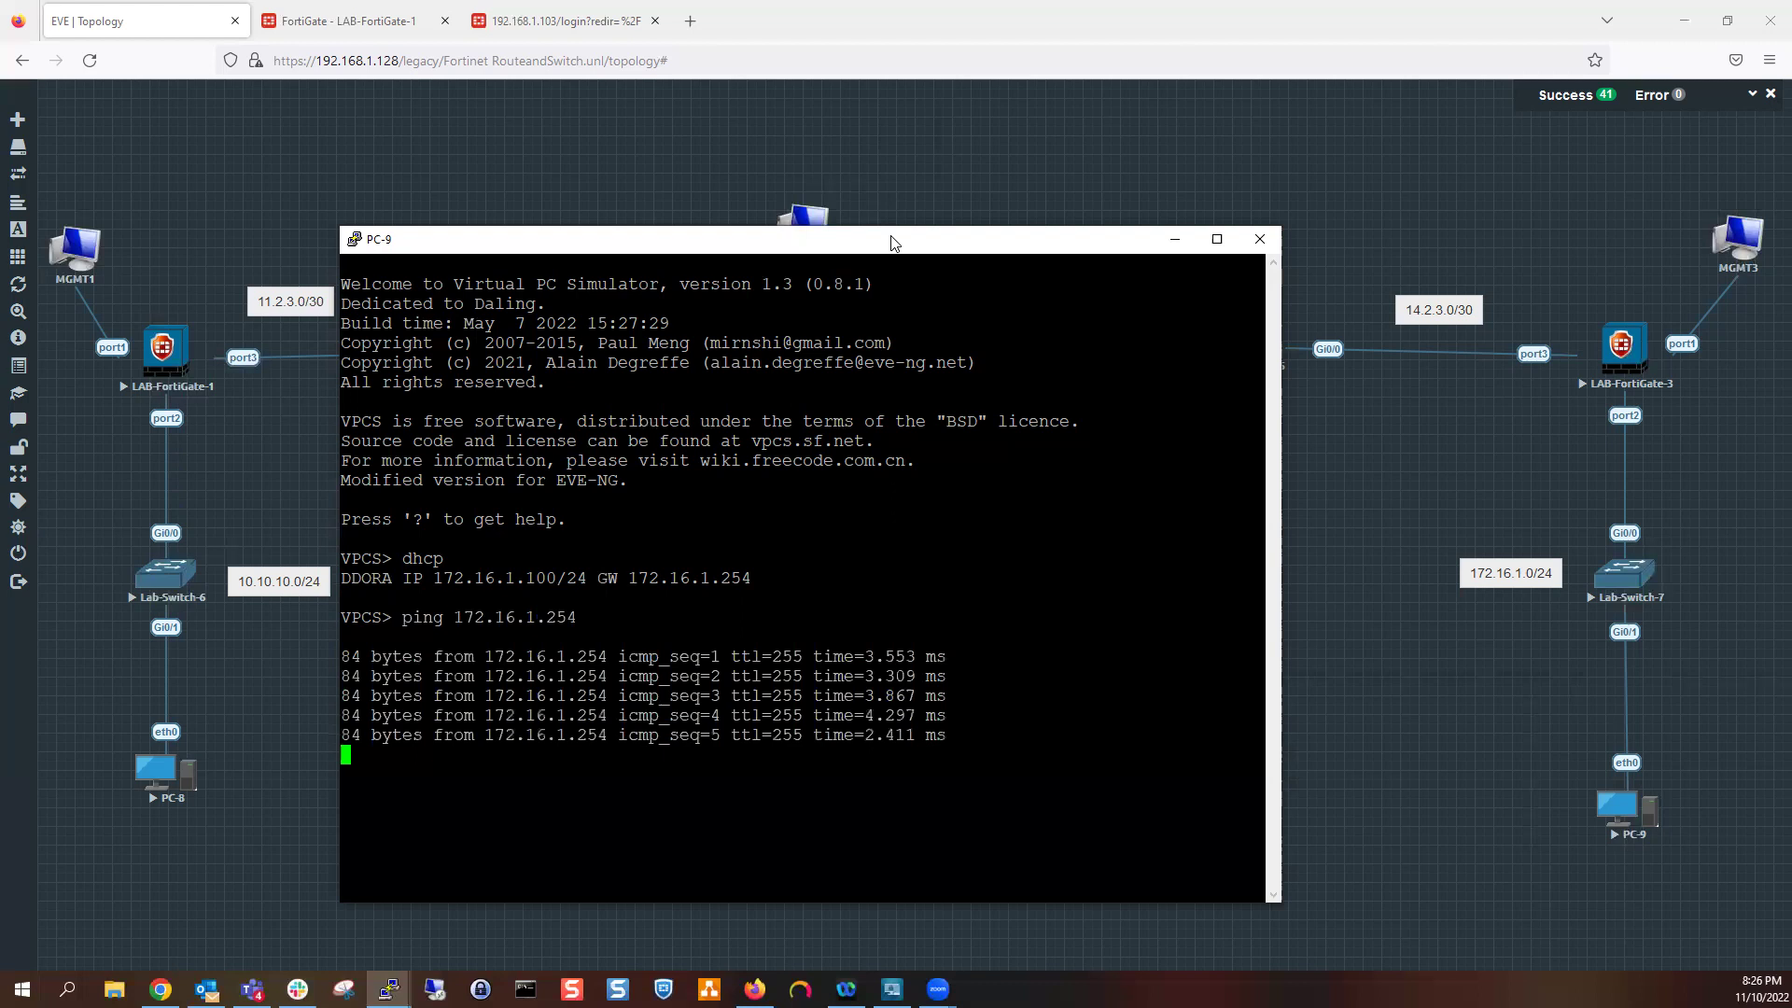
{"action": "left_click_drag", "start_coordinate": [887, 243], "coordinate": [723, 242]}
{"action": "left_click_drag", "start_coordinate": [756, 433], "coordinate": [756, 435]}
Ping 14.2.3.2 from PC-9's console; all five pings time out
{"action": "key", "text": "Up"}
{"action": "key", "text": "BackSpace"}
{"action": "key", "text": "BackSpace"}
{"action": "key", "text": "BackSpace"}
{"action": "key", "text": "BackSpace"}
{"action": "key", "text": "BackSpace"}
{"action": "key", "text": "BackSpace"}
{"action": "key", "text": "BackSpace"}
{"action": "key", "text": "BackSpace"}
{"action": "key", "text": "BackSpace"}
{"action": "key", "text": "BackSpace"}
{"action": "key", "text": "BackSpace"}
{"action": "key", "text": "BackSpace"}
{"action": "key", "text": "BackSpace"}
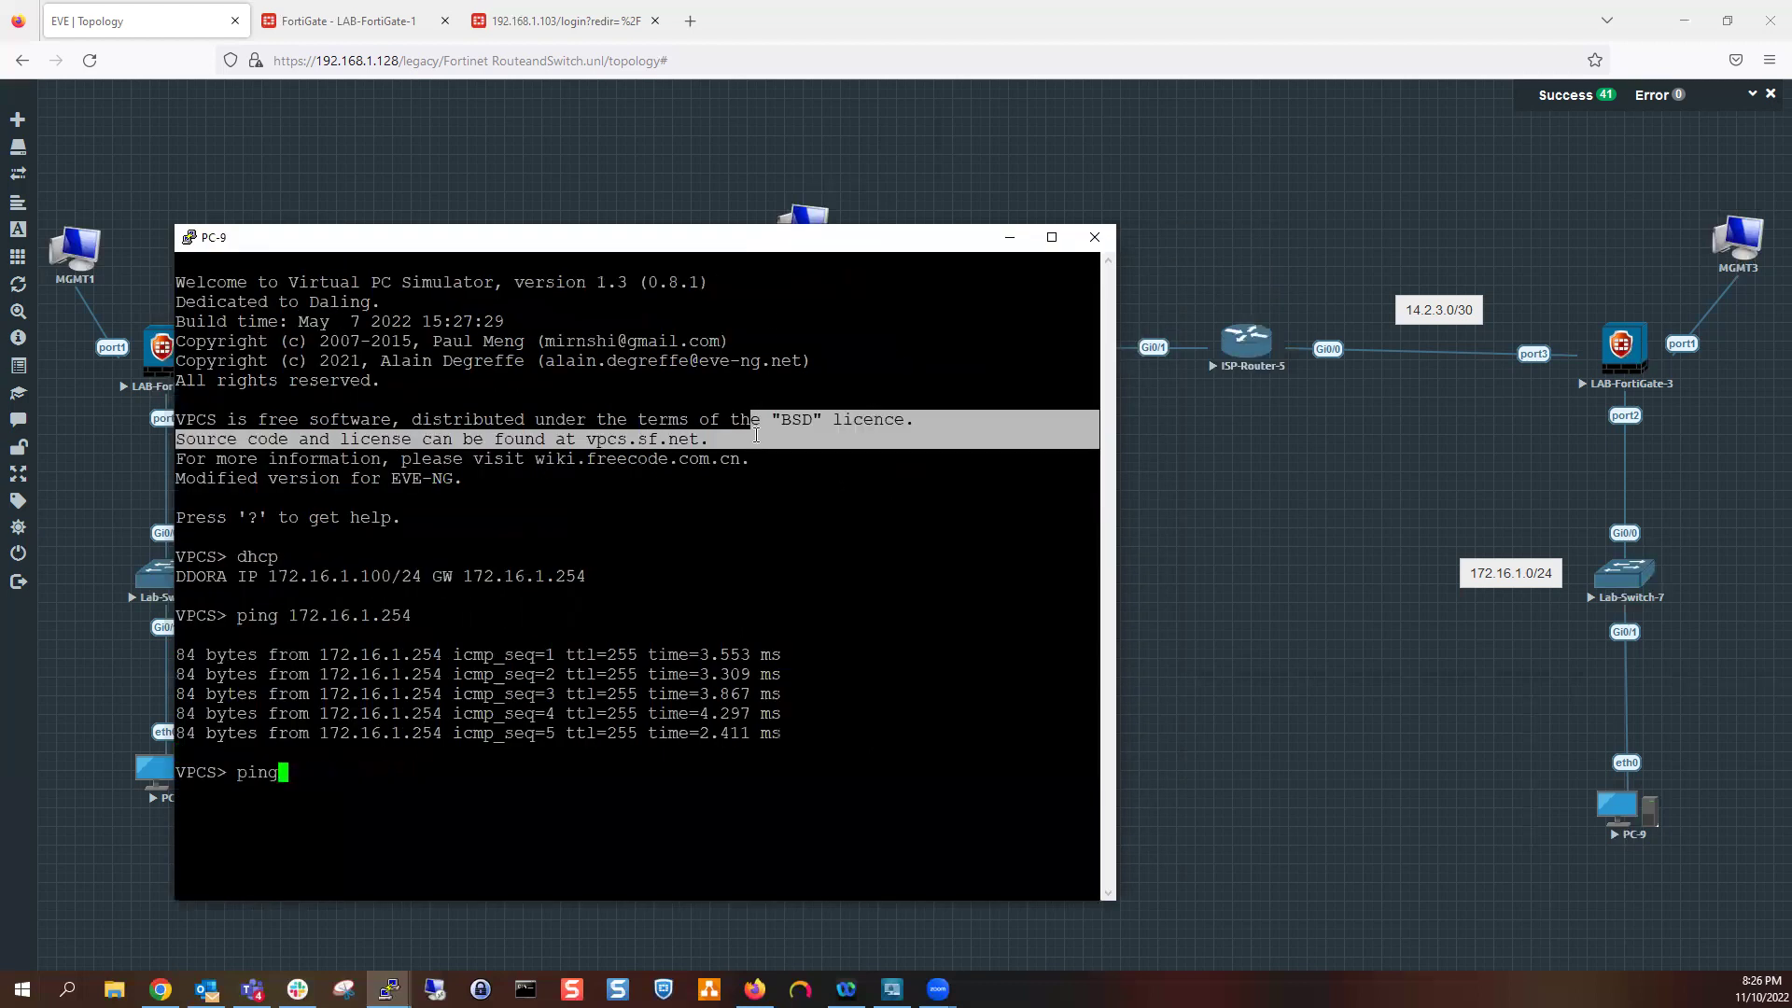
{"action": "type", "text": "14.2.3.2"}
{"action": "key", "text": "Return"}
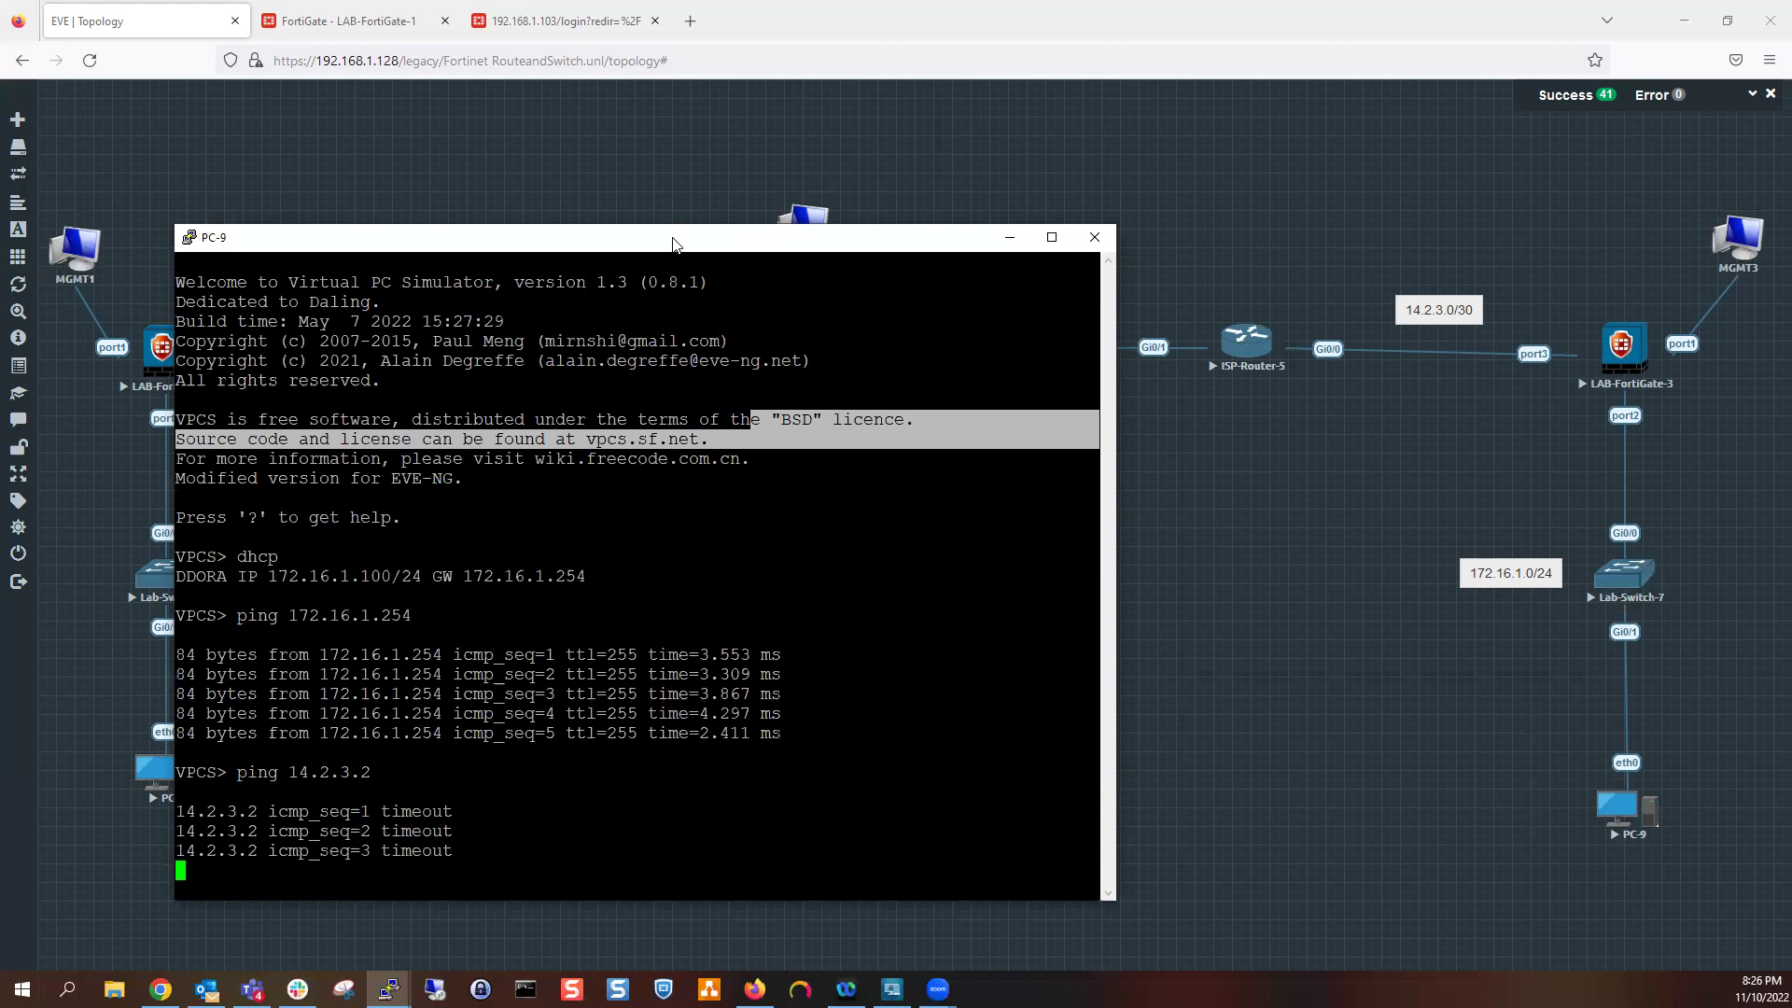
{"action": "left_click_drag", "start_coordinate": [694, 243], "coordinate": [1026, 212]}
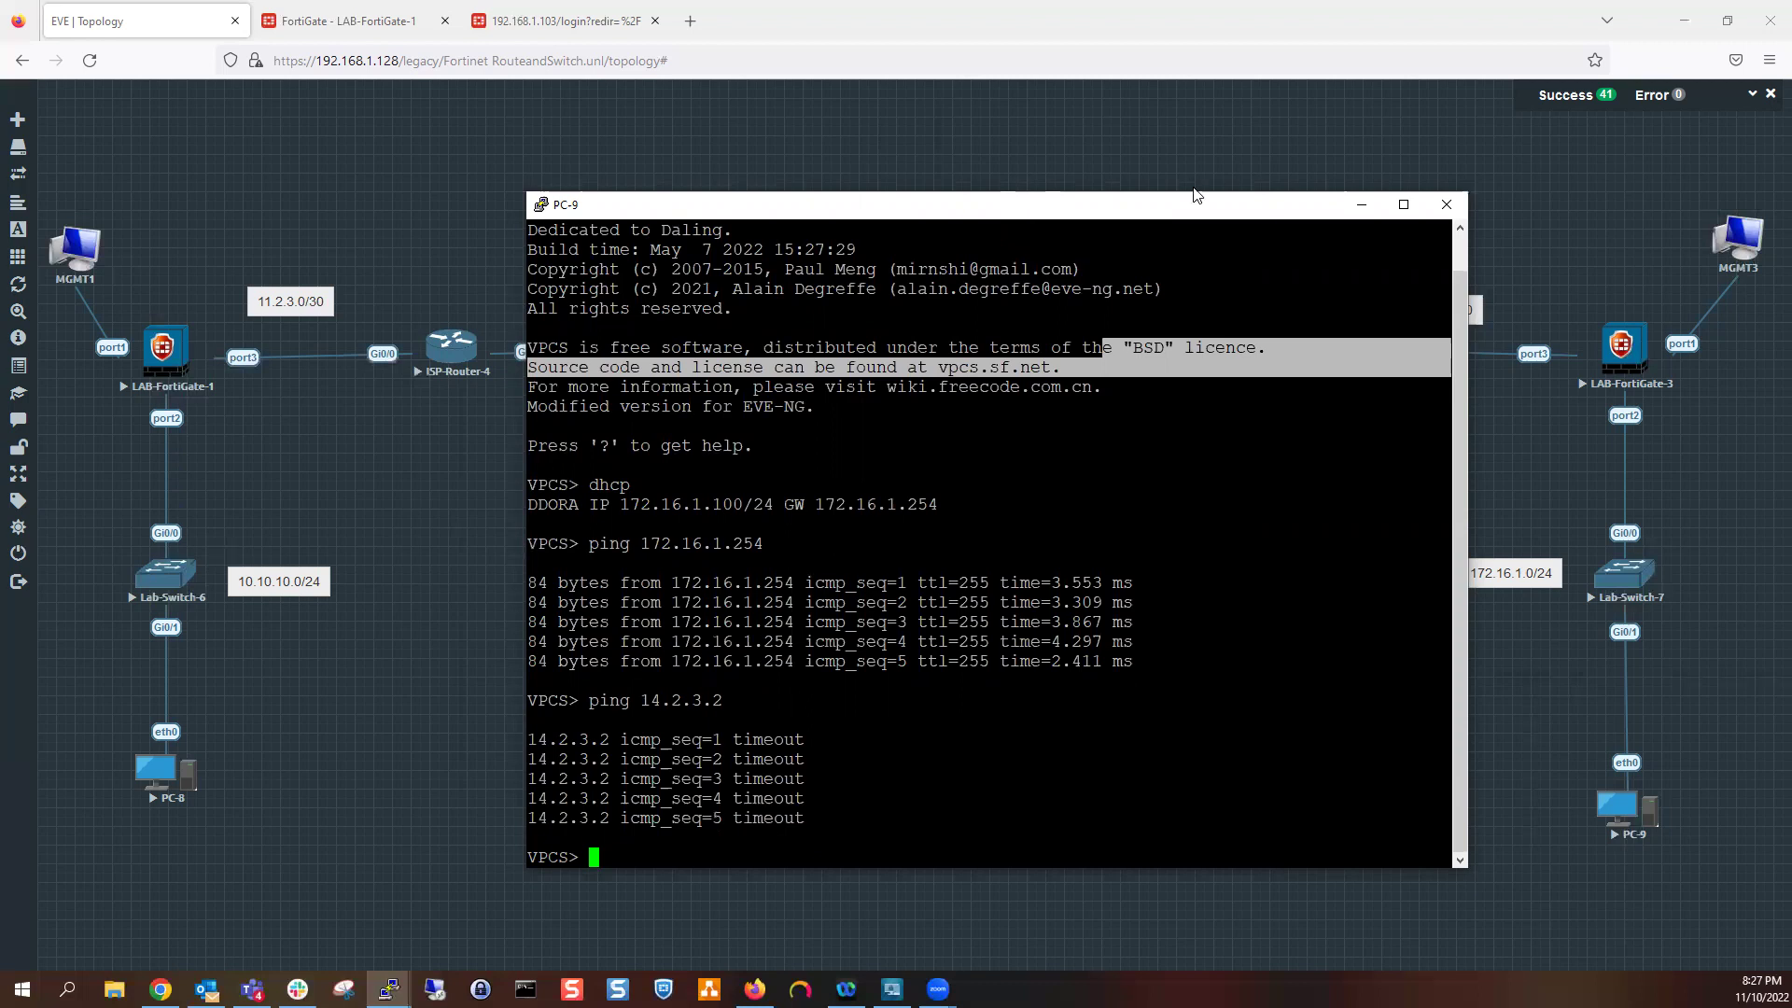
{"action": "left_click", "coordinate": [1362, 205]}
Start a continuous ping 14.2.3.2 -t on PC-9 and dock its console right
{"action": "left_click", "coordinate": [625, 26]}
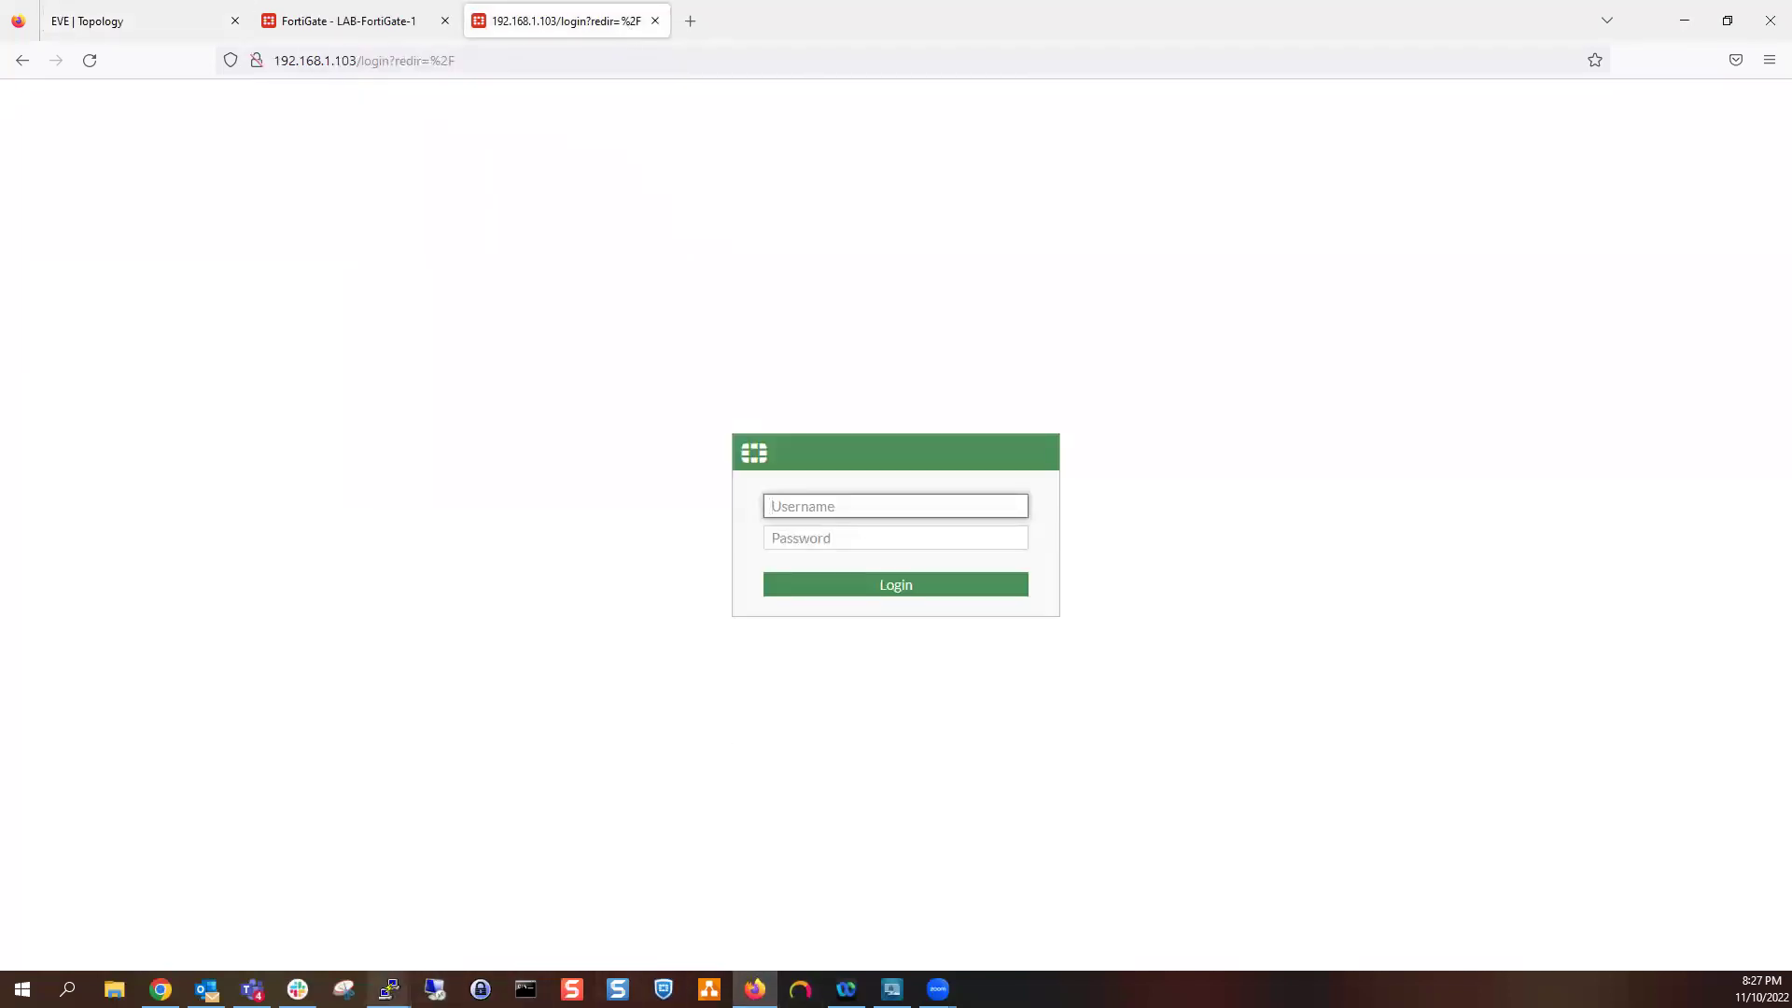
{"action": "left_click", "coordinate": [388, 989]}
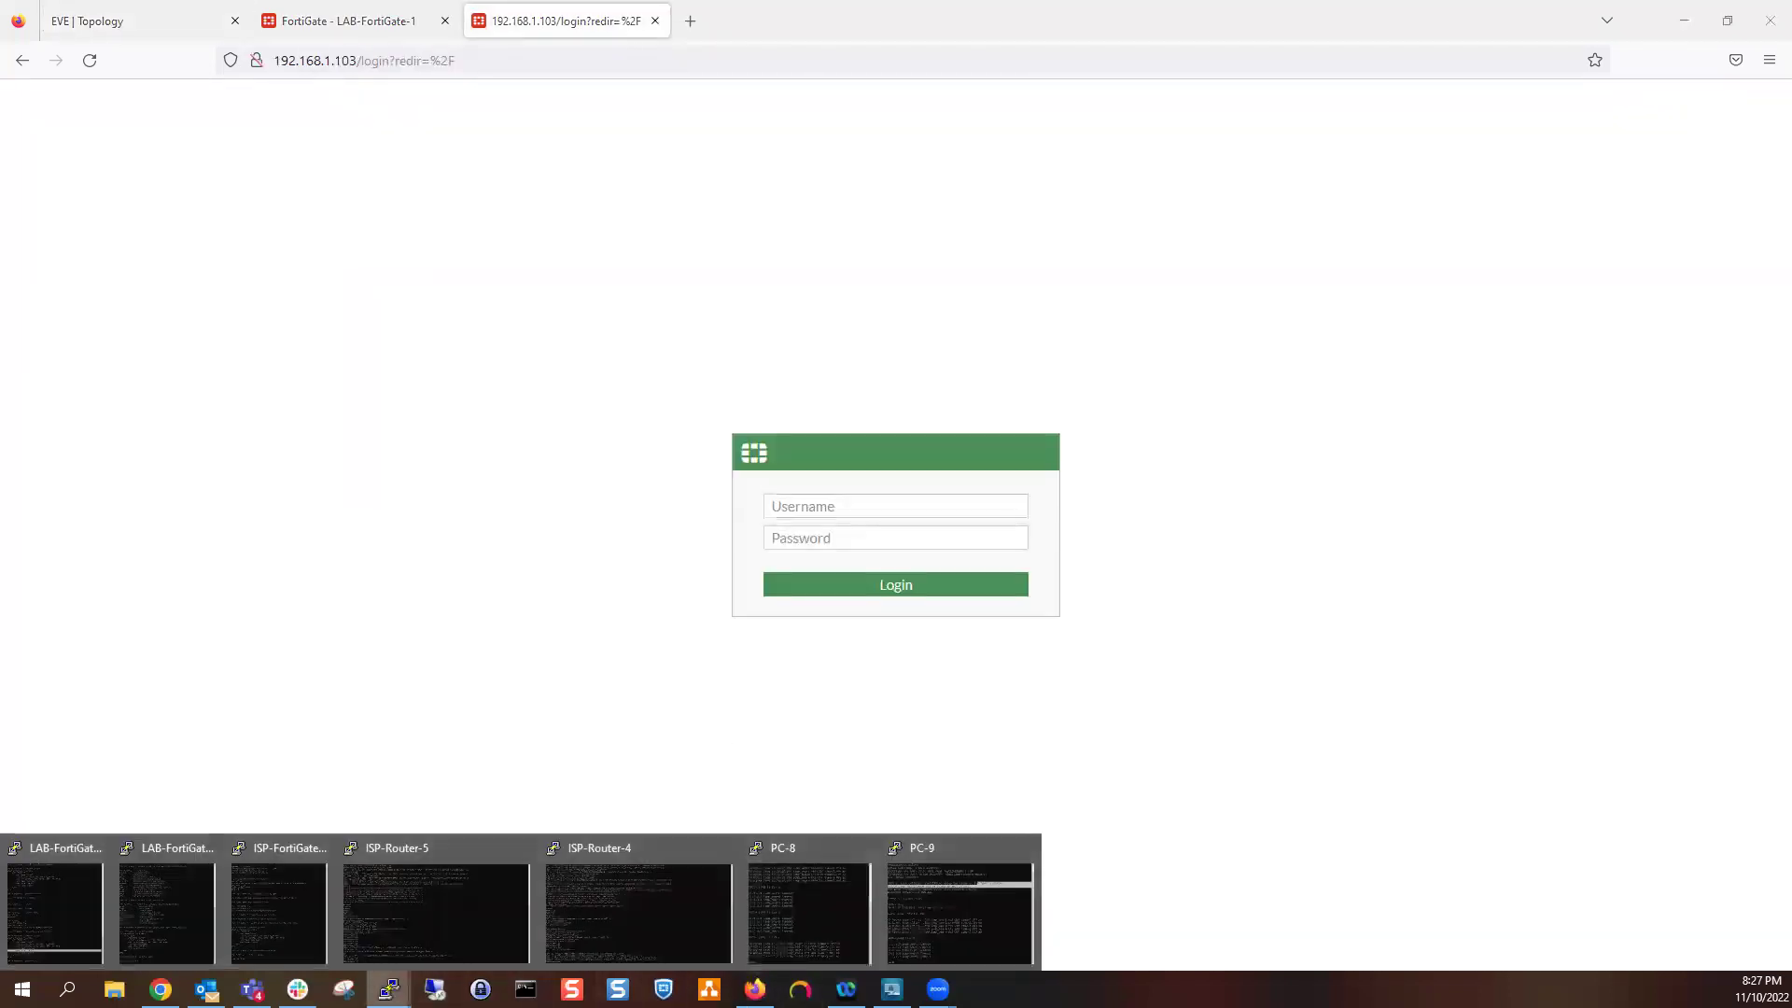
{"action": "left_click", "coordinate": [937, 894]}
{"action": "key", "text": "Up"}
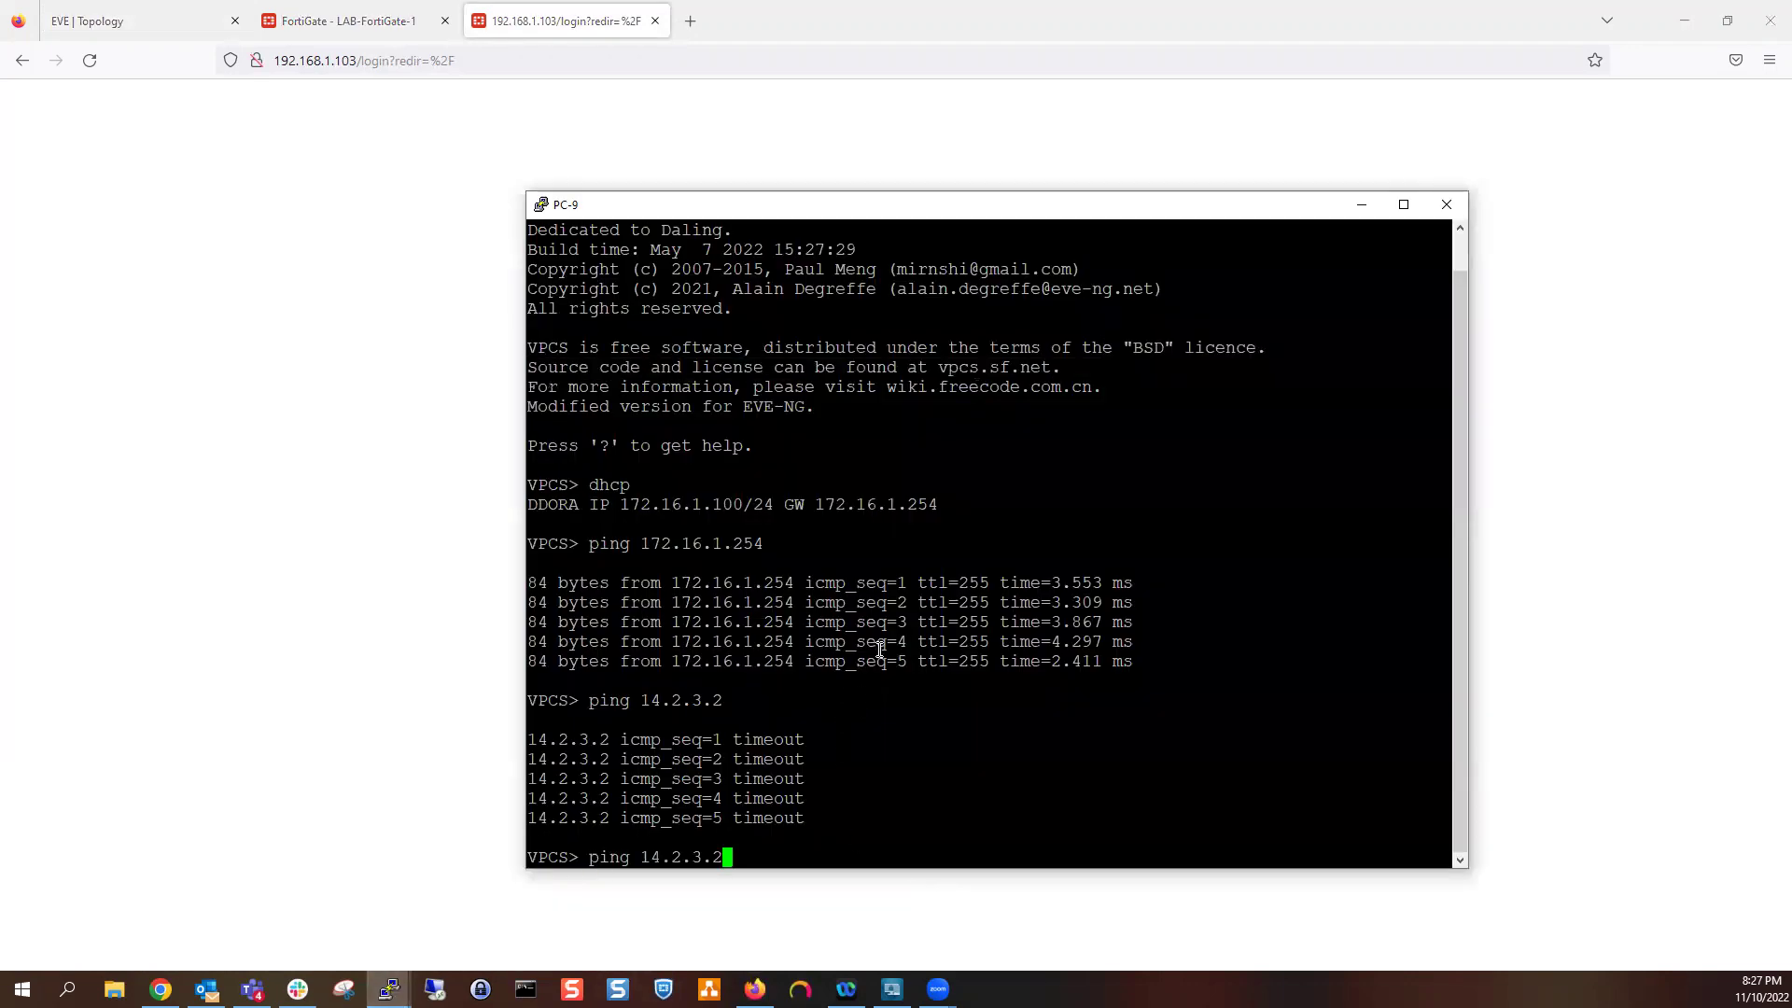
{"action": "type", "text": "-t"}
{"action": "key", "text": "Return"}
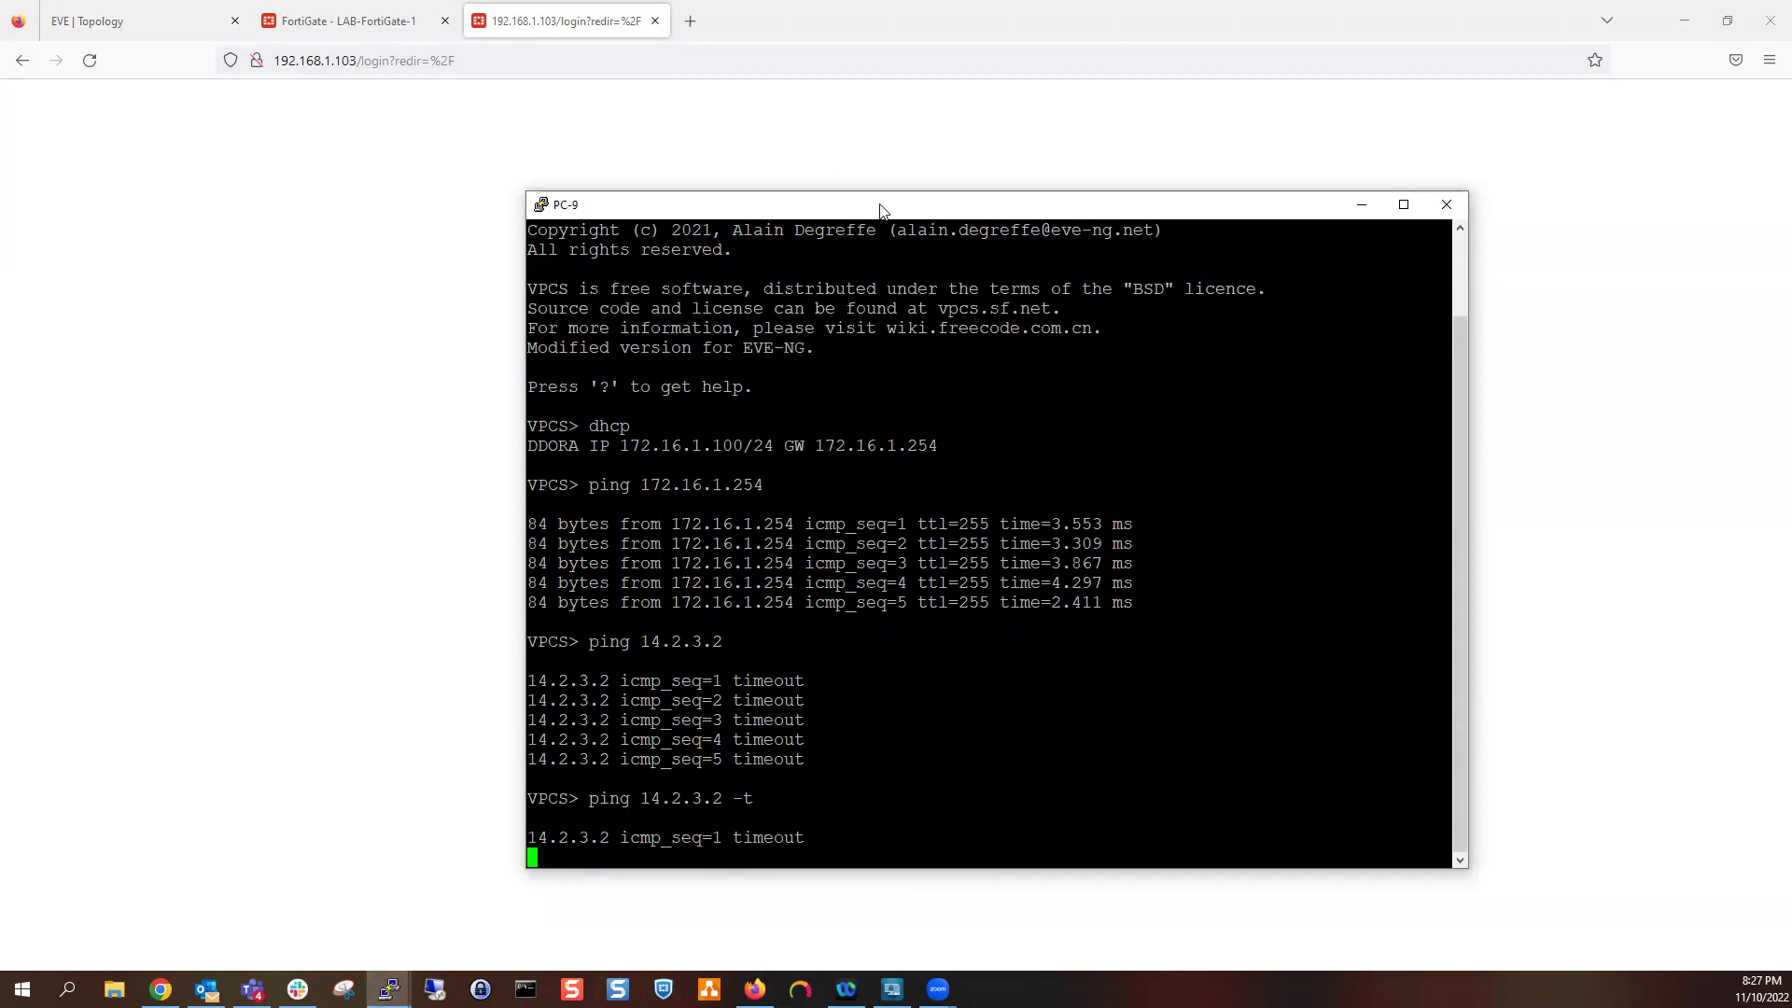
{"action": "key", "text": "super+Right"}
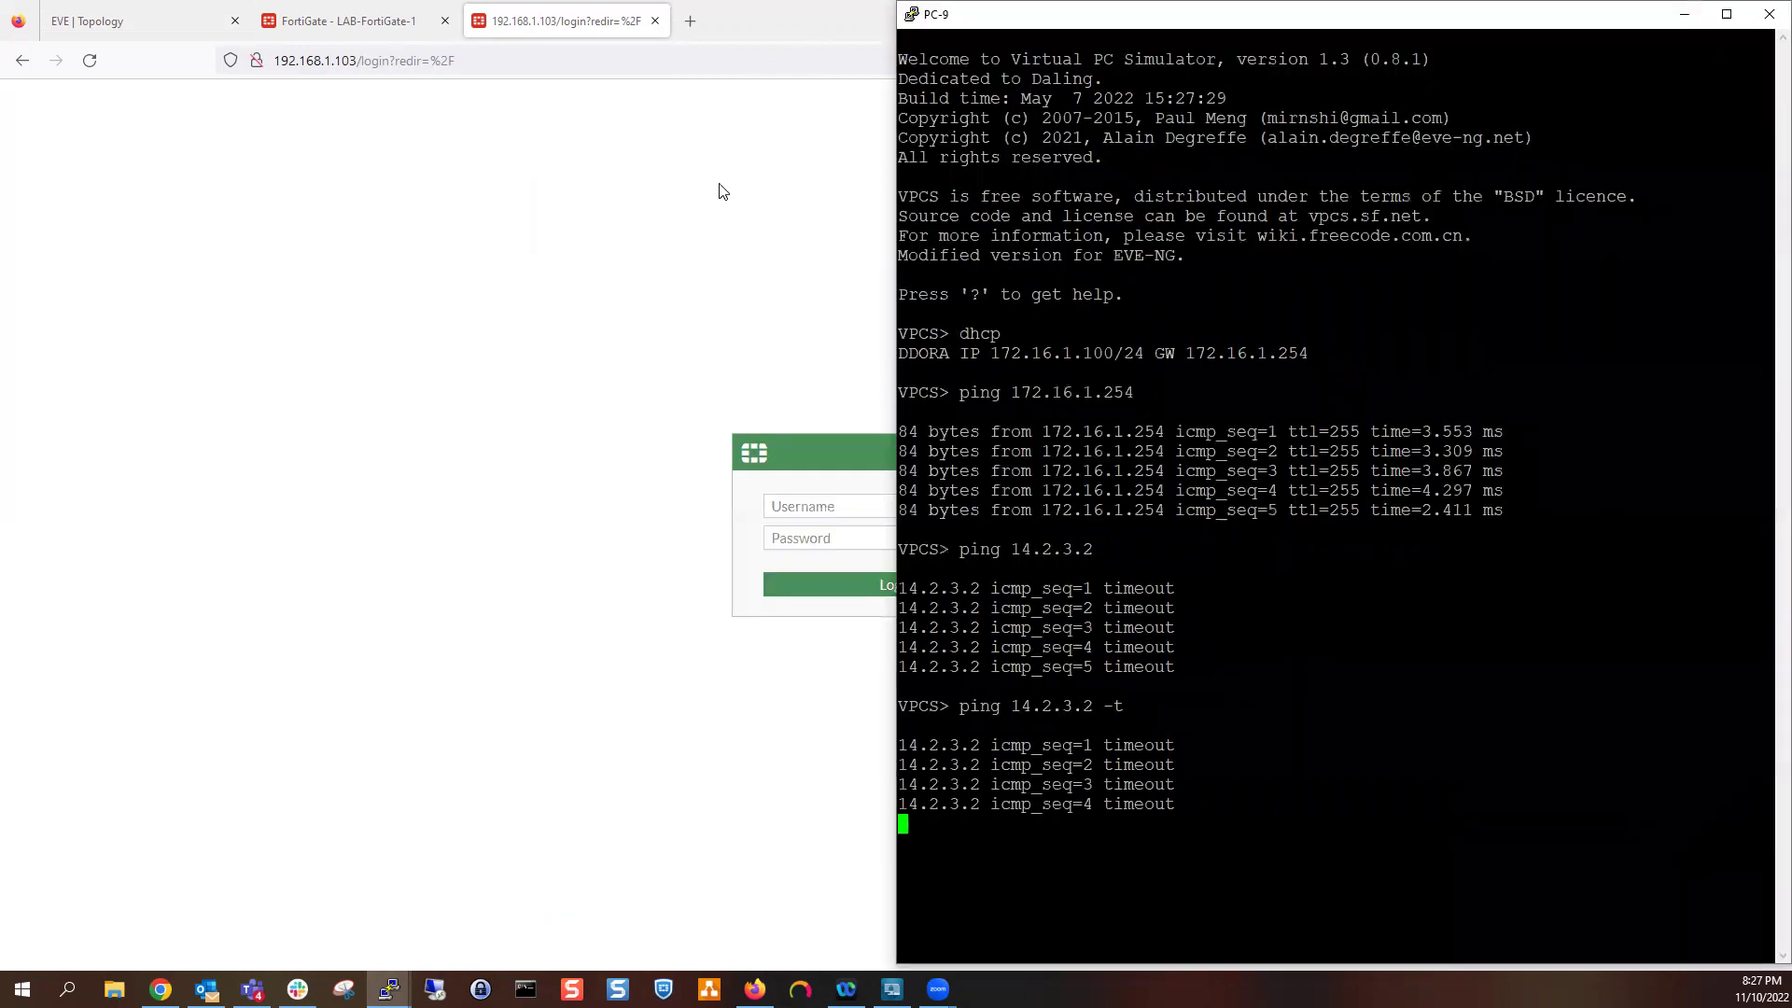
Dock the browser left and log in to LAB-FortiGate-3 as admin, declining to save the login
{"action": "left_click", "coordinate": [732, 28]}
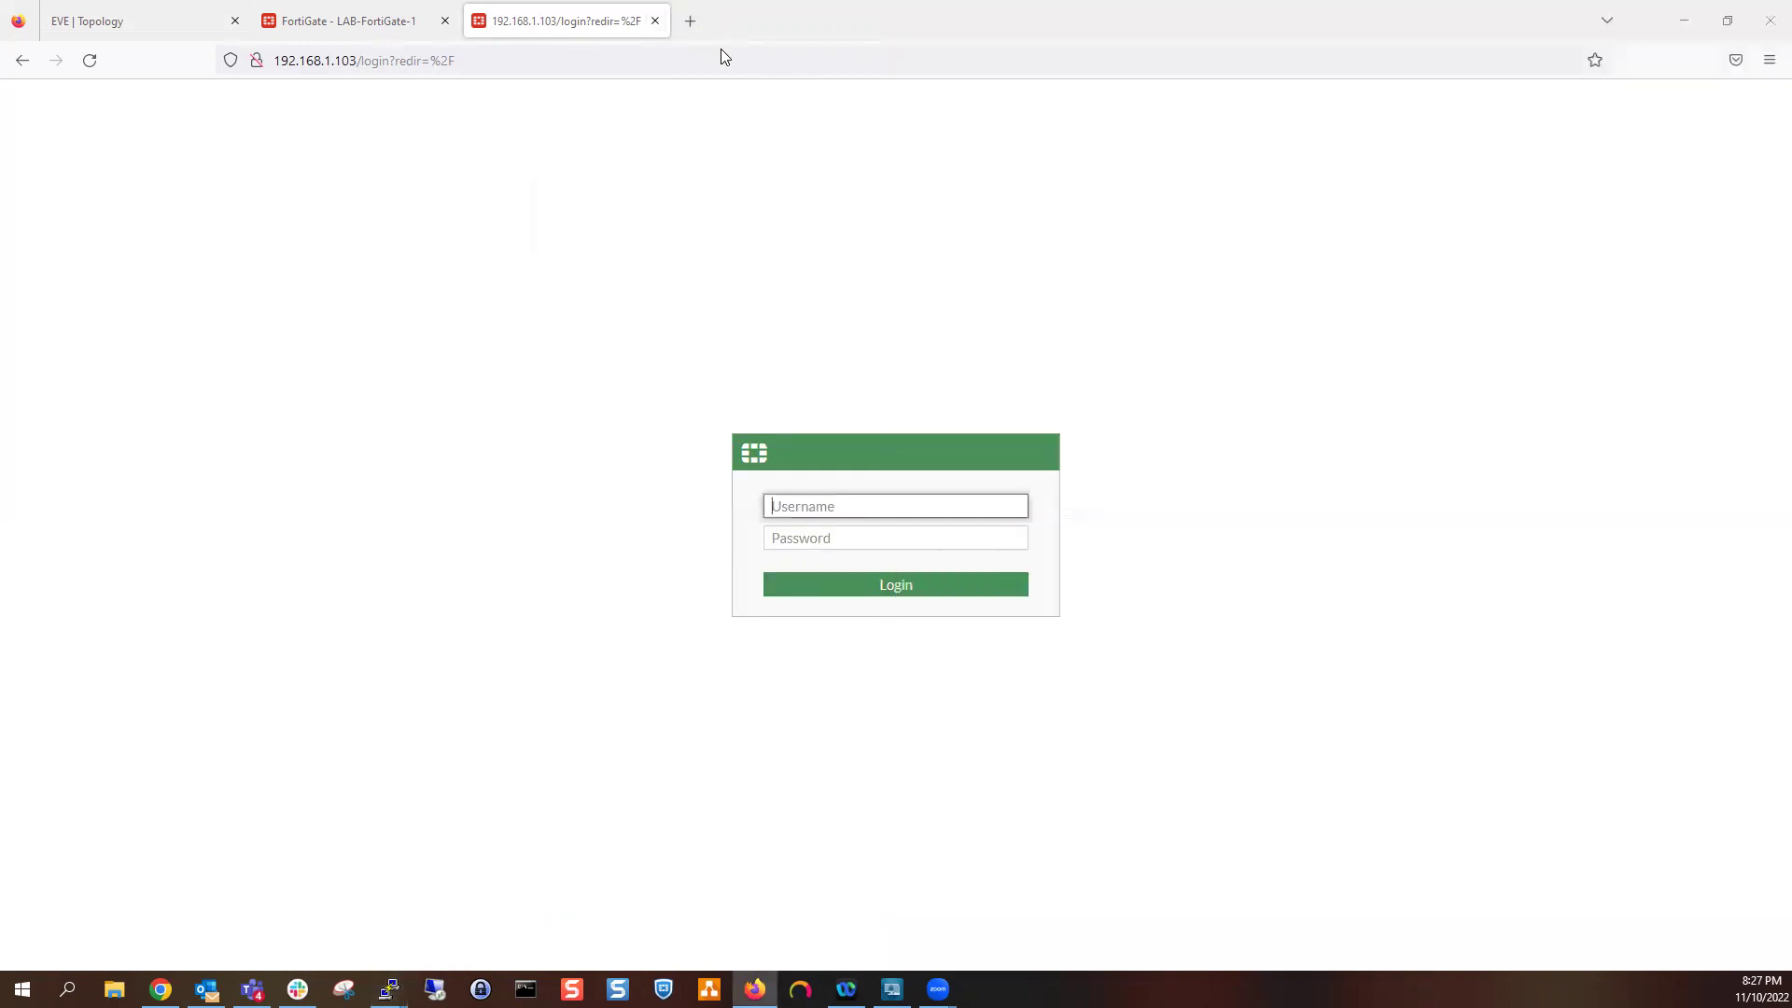
{"action": "key", "text": "super+Left"}
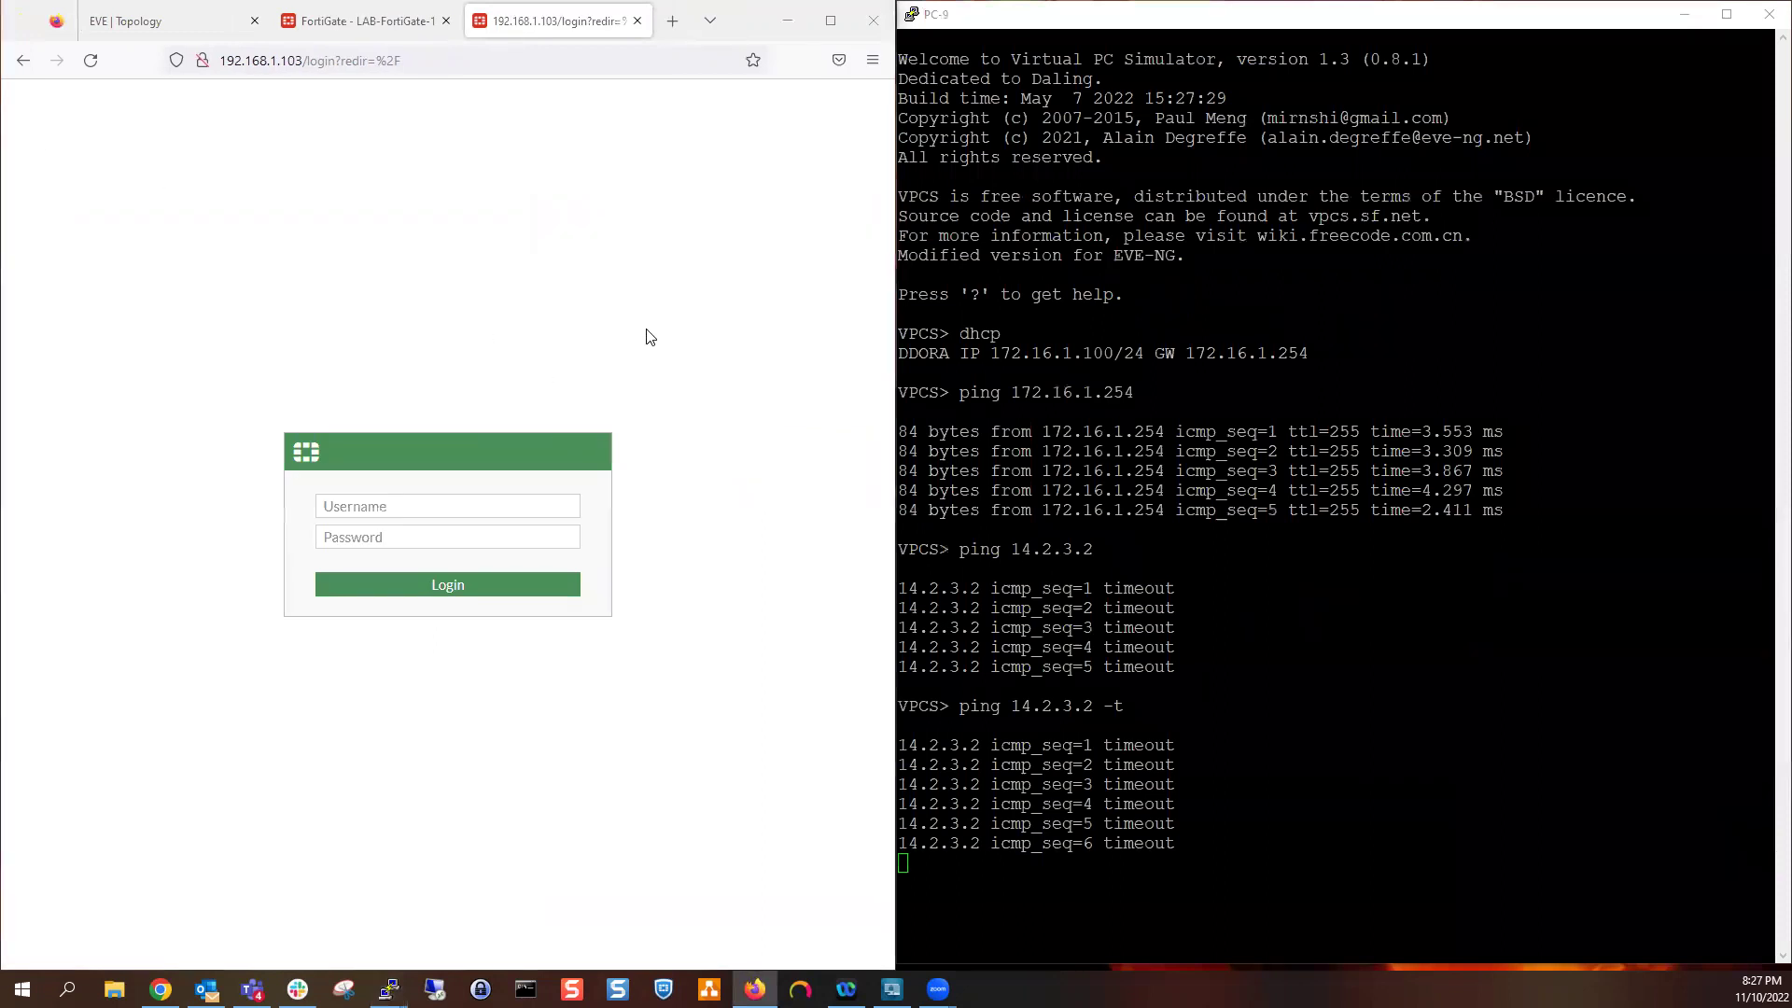
{"action": "left_click", "coordinate": [425, 506]}
{"action": "type", "text": "admin"}
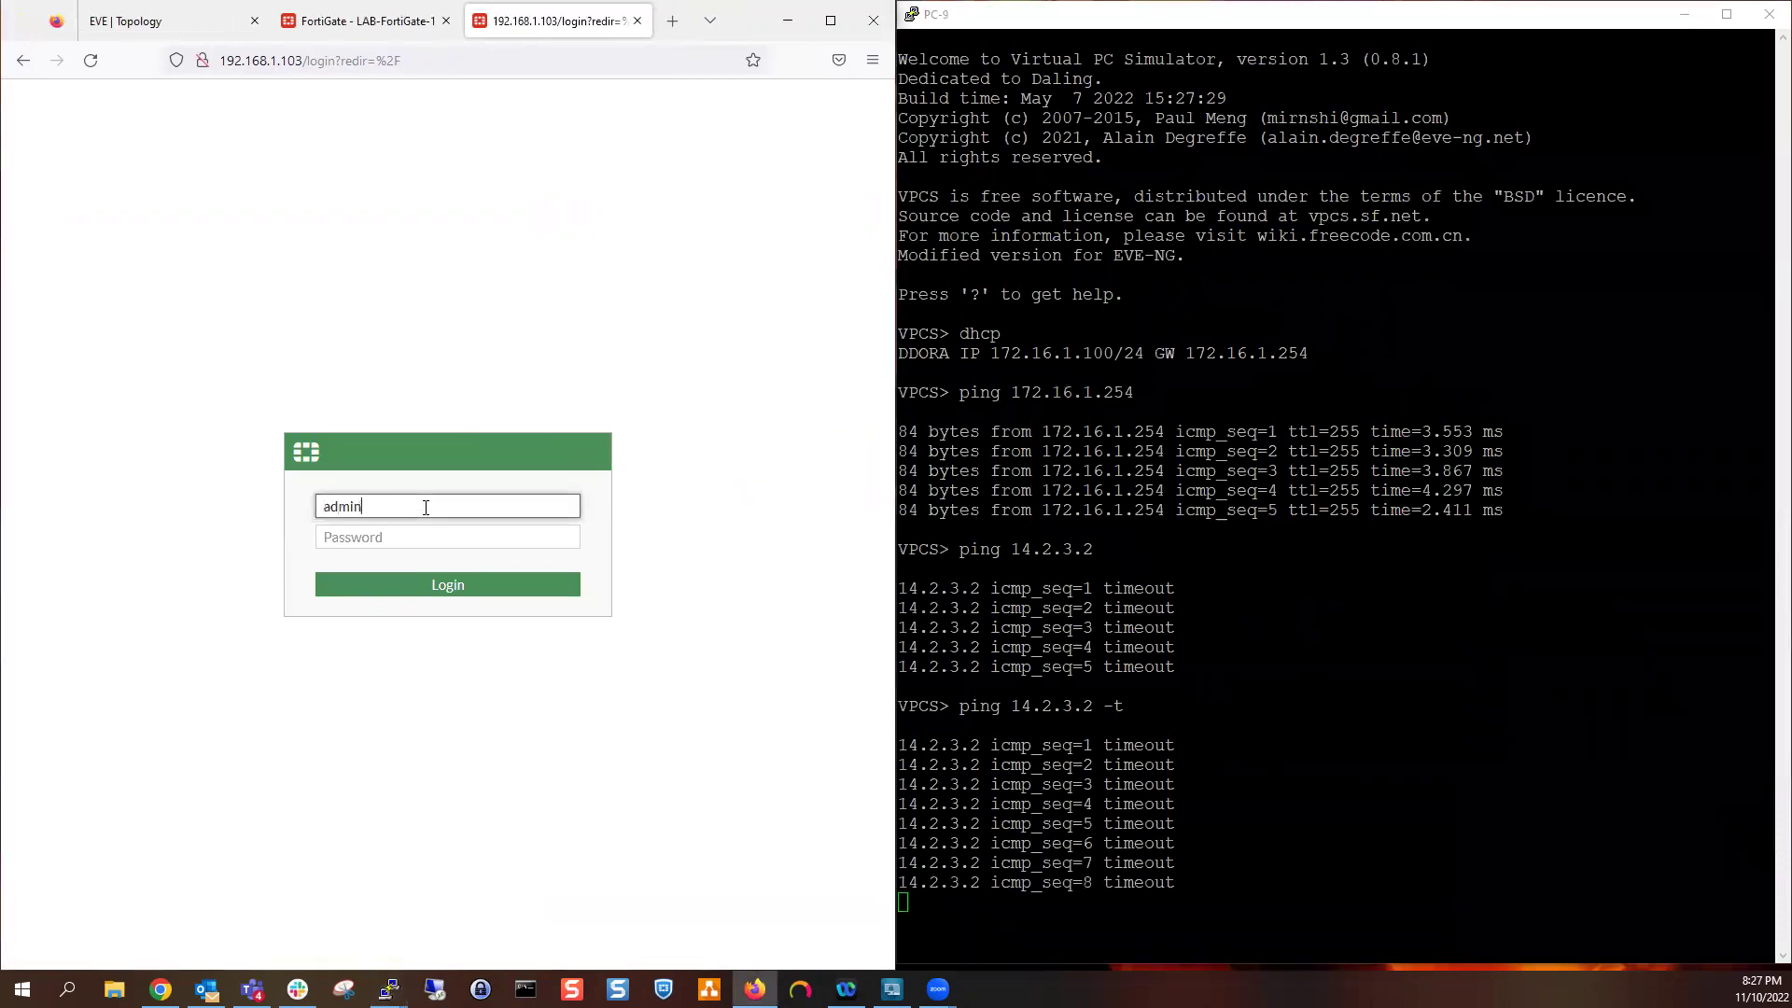
{"action": "key", "text": "Return"}
{"action": "type", "text": "admin"}
{"action": "key", "text": "Tab"}
{"action": "type", "text": "adminadmin"}
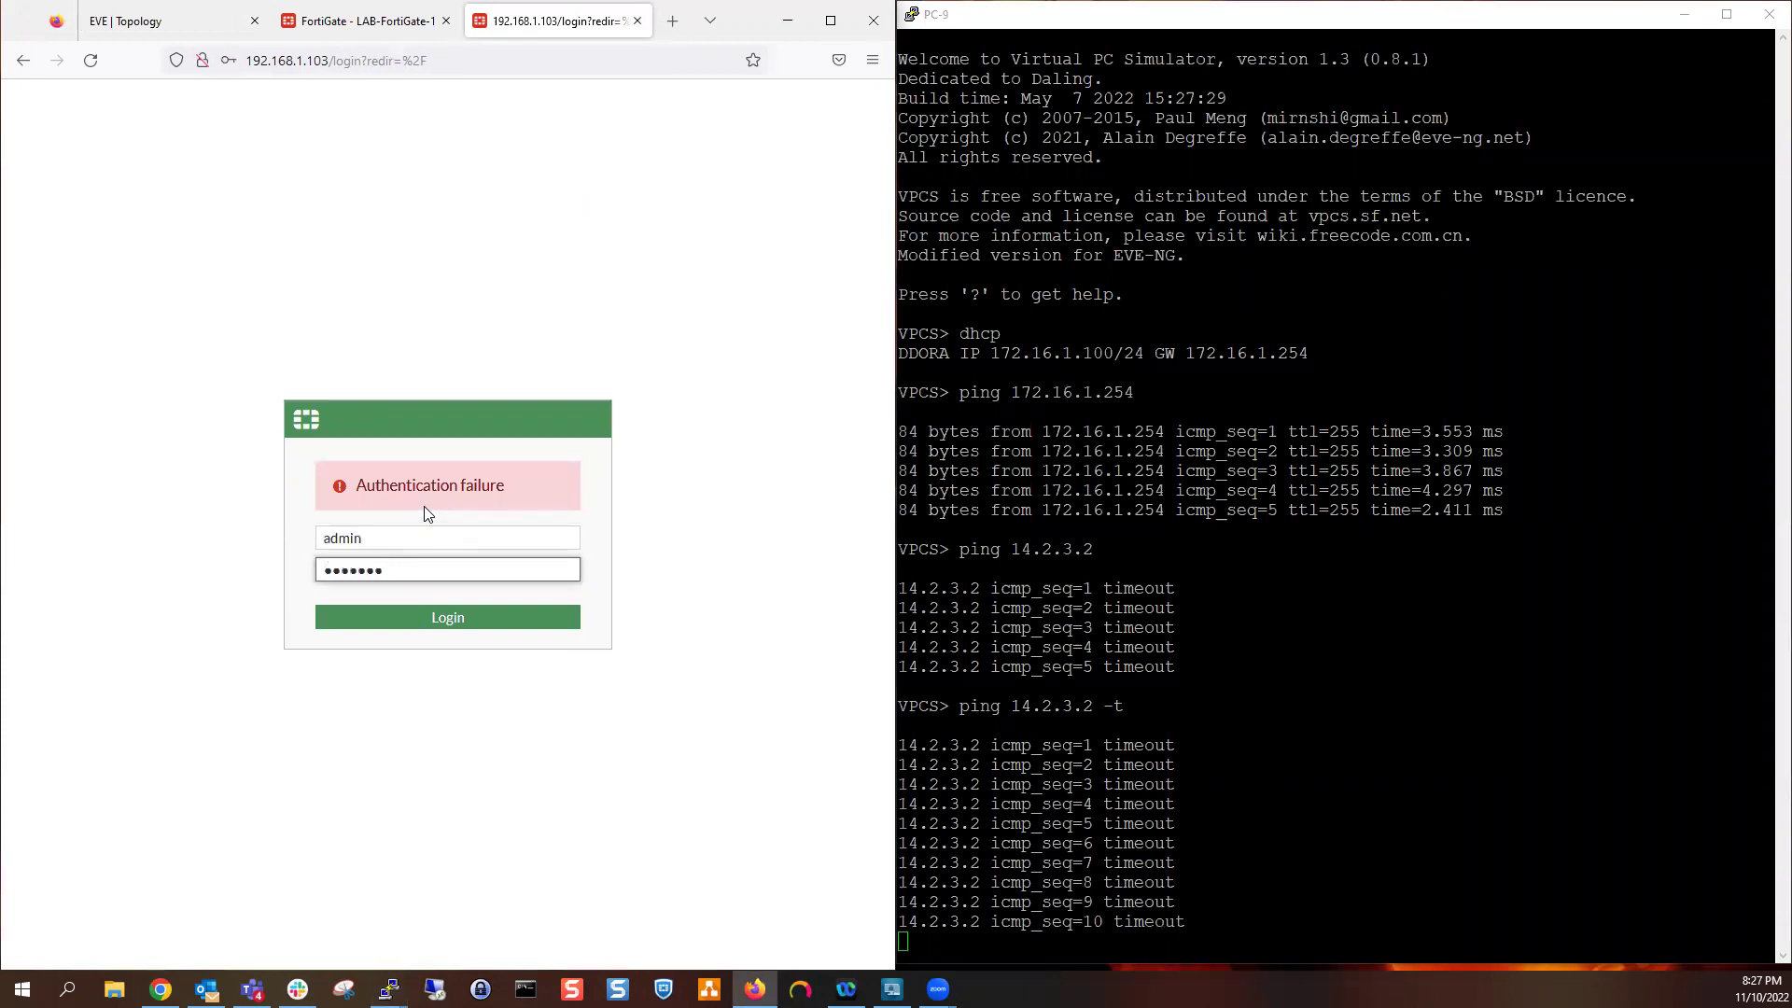
{"action": "key", "text": "Return"}
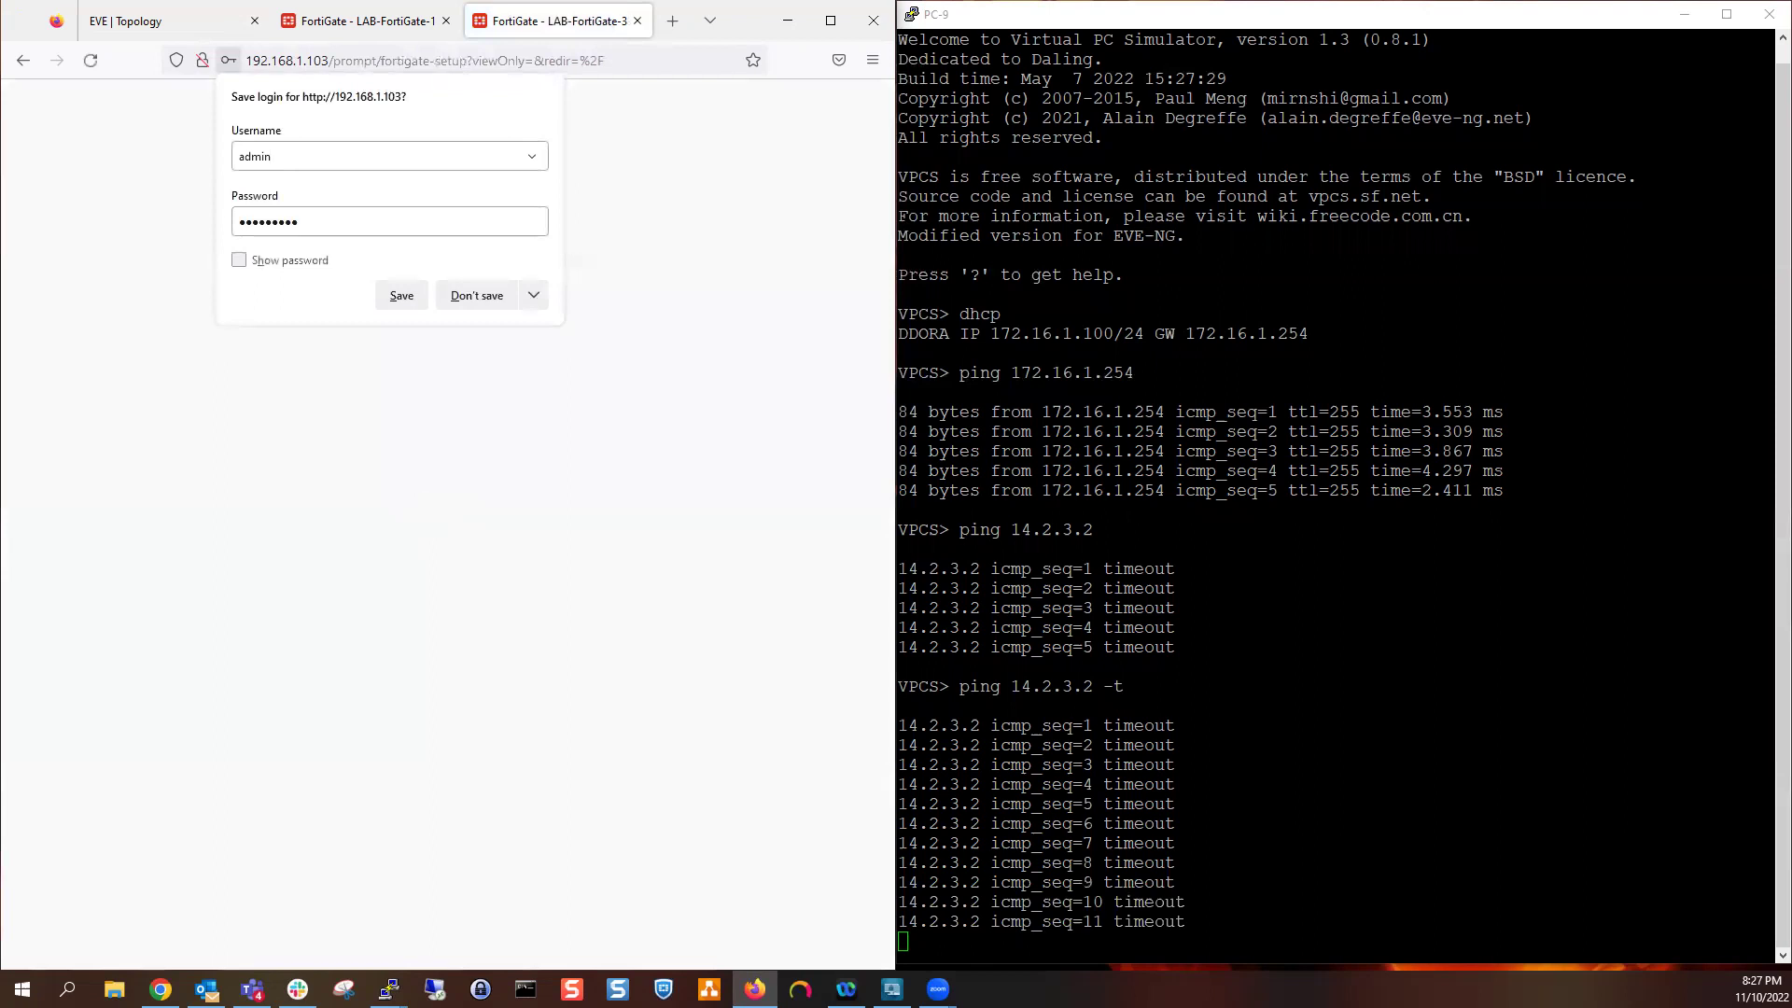
{"action": "left_click", "coordinate": [489, 306]}
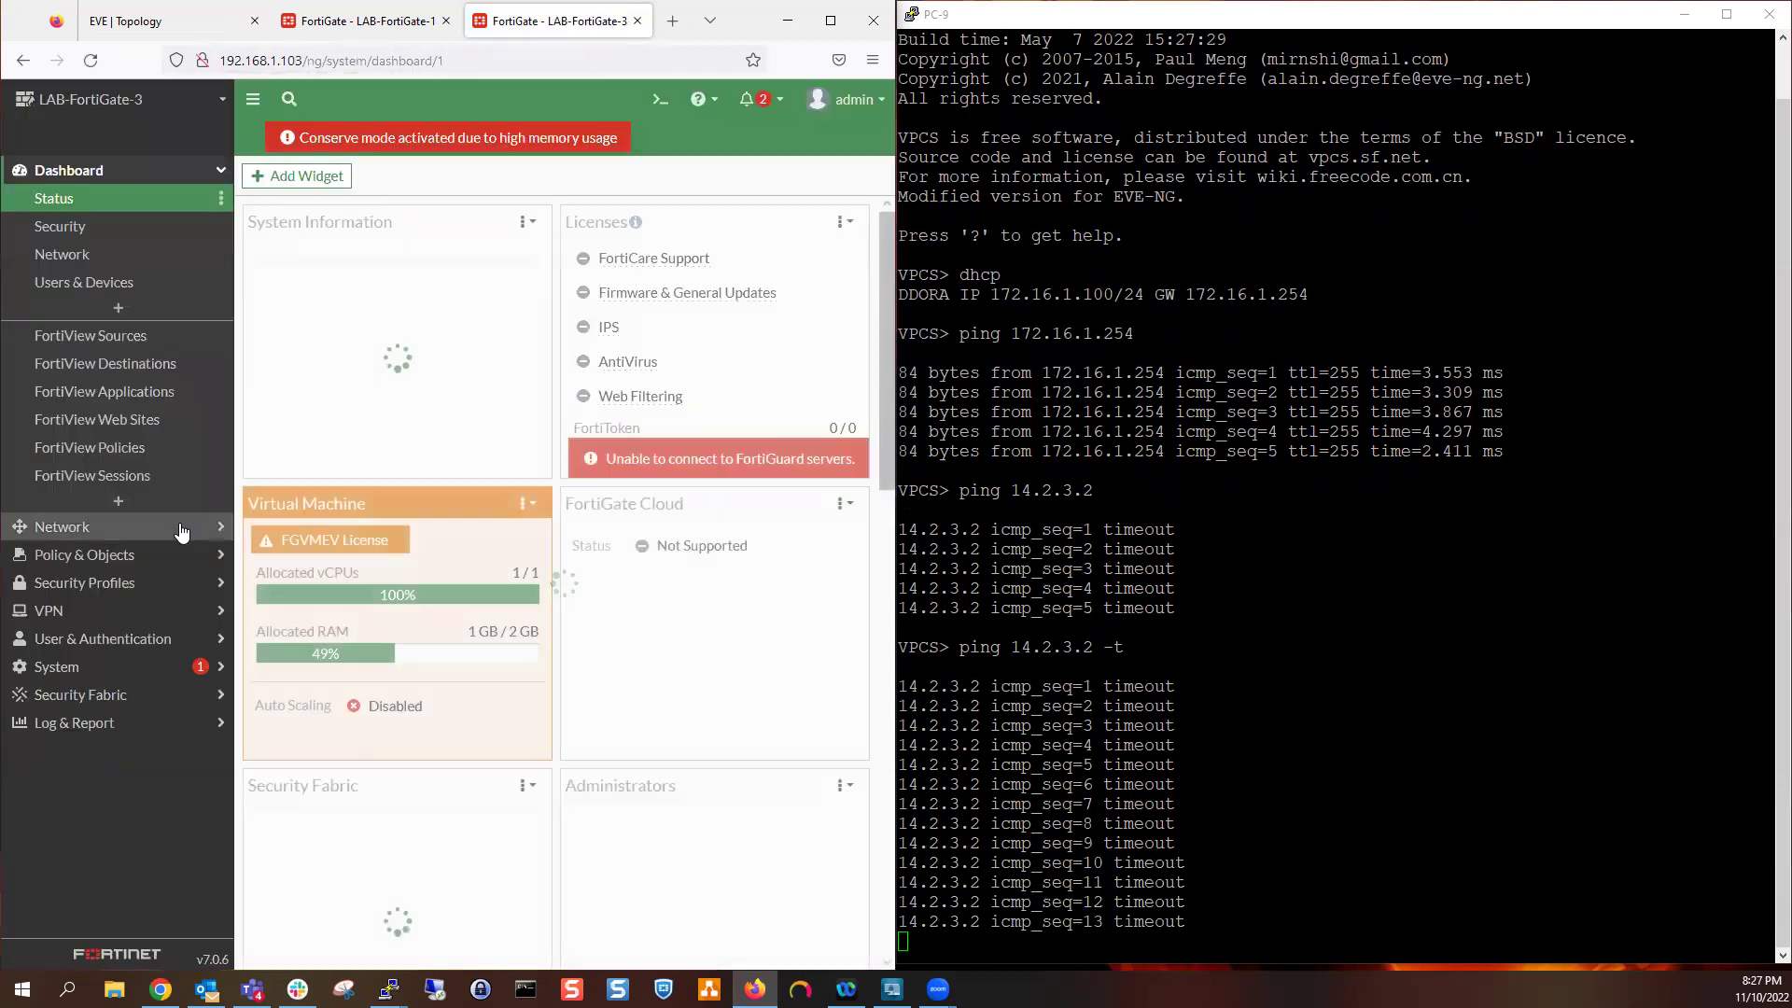
Review LAB-FortiGate-3's interfaces, then begin a new policy from the Implicit-Deny-only policy list
{"action": "left_click", "coordinate": [181, 528]}
{"action": "left_click", "coordinate": [113, 230]}
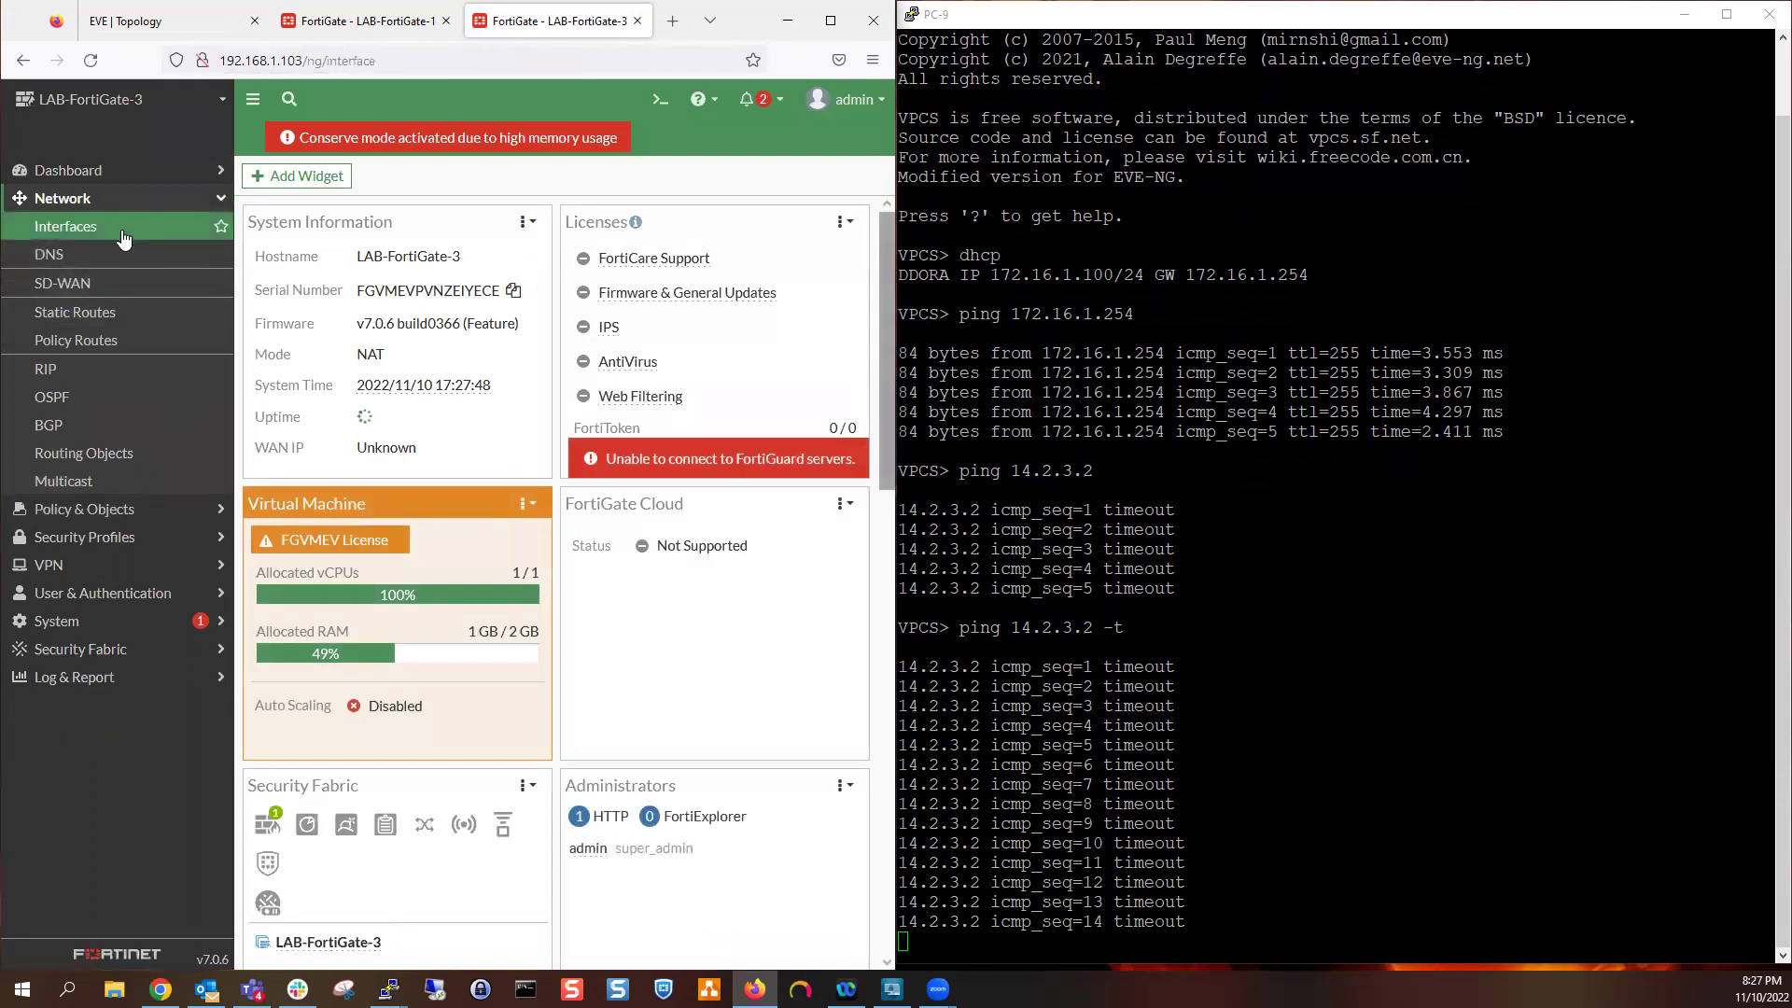
{"action": "left_click", "coordinate": [37, 508]}
{"action": "left_click", "coordinate": [96, 258]}
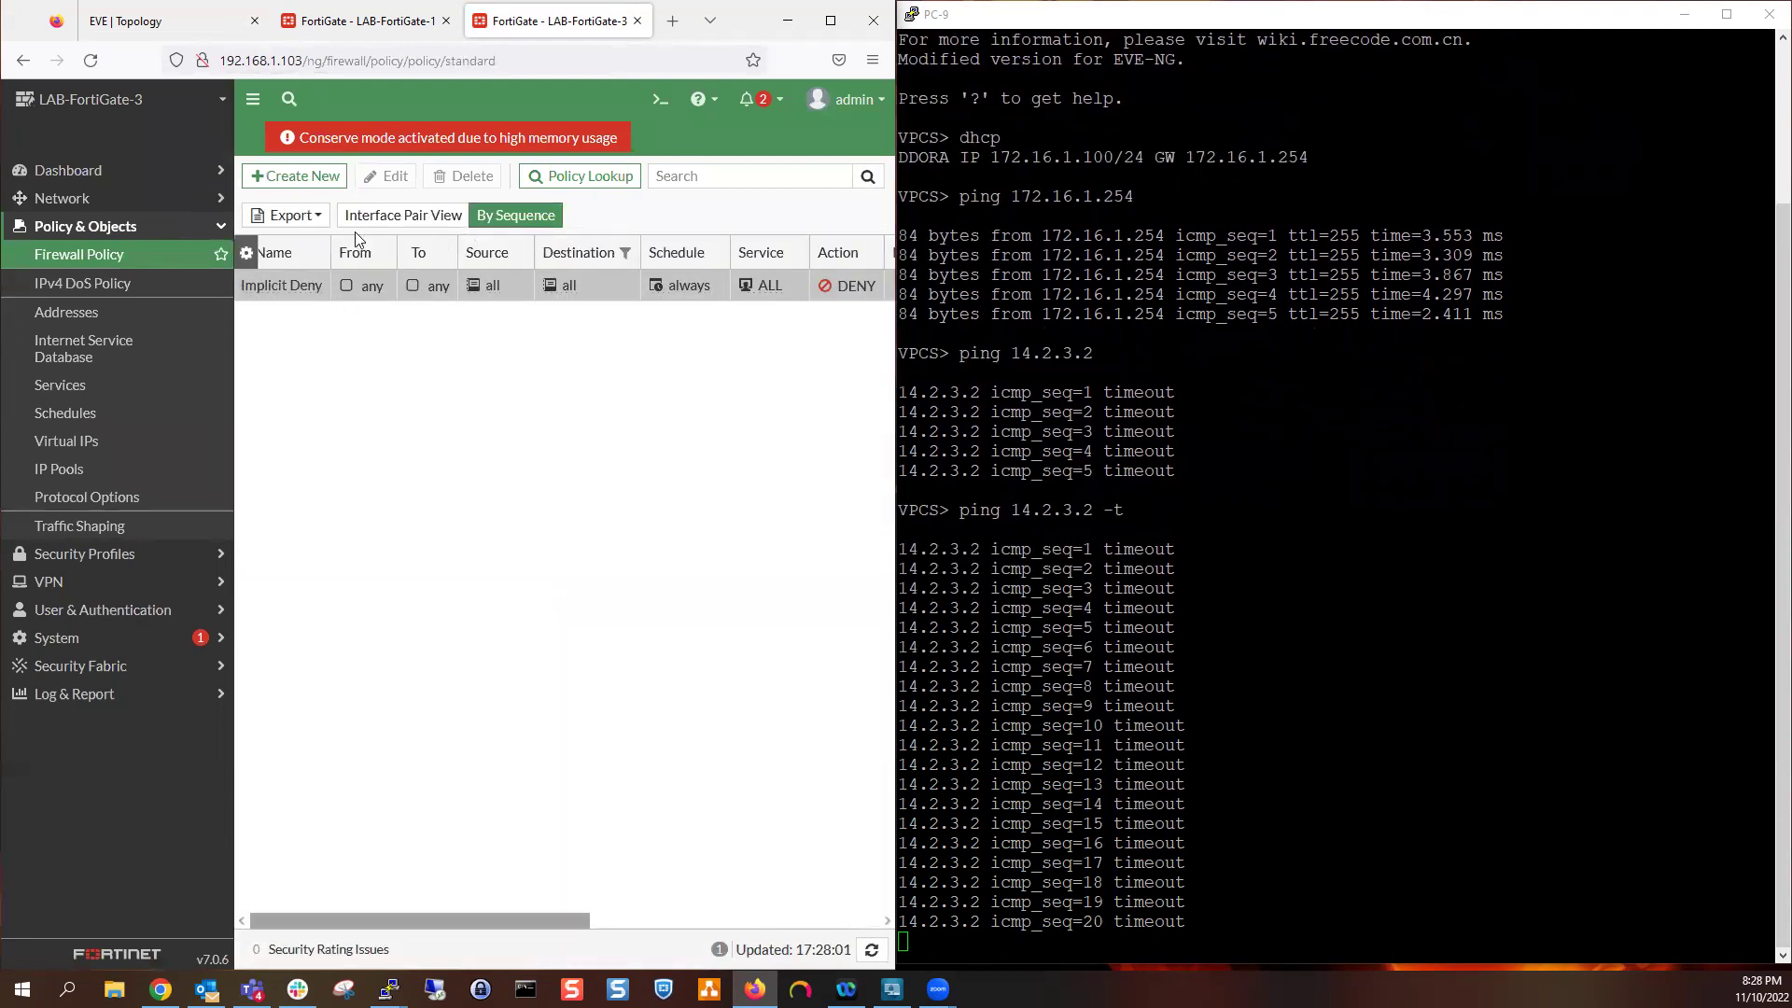
{"action": "left_click", "coordinate": [280, 175]}
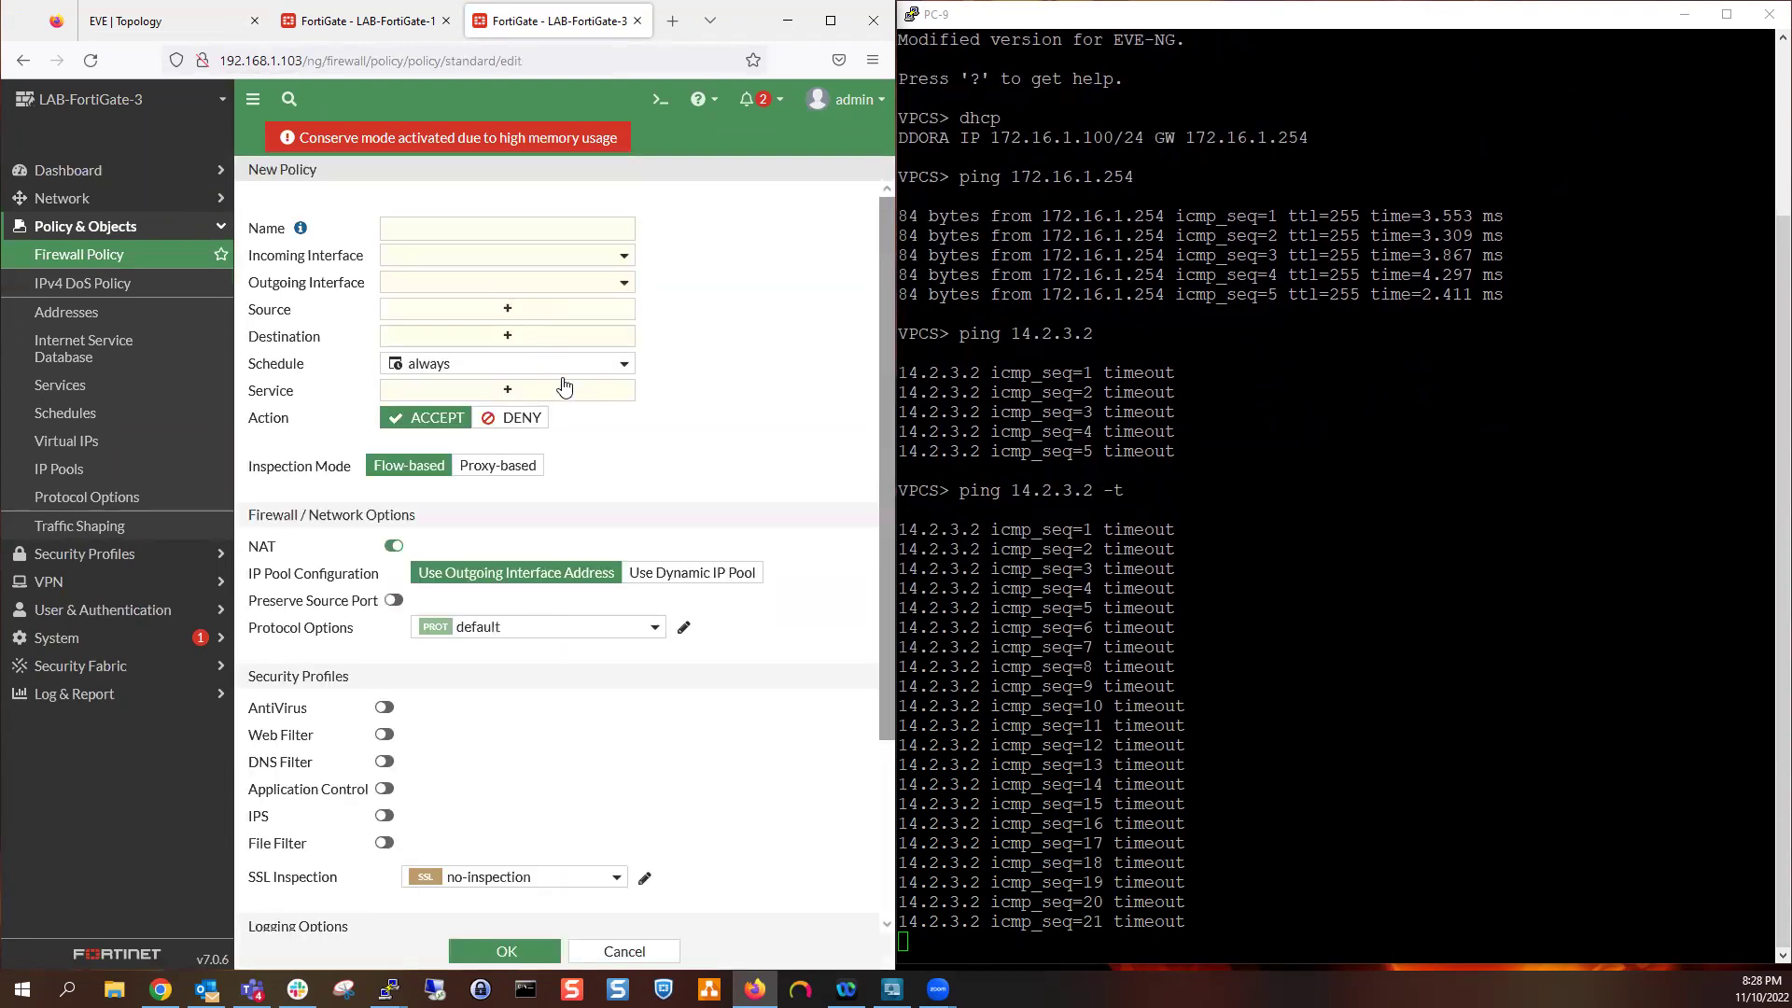
Name the policy Northbound with incoming LAN (port2) and outgoing WAN (port3)
{"action": "left_click", "coordinate": [442, 226]}
{"action": "type", "text": "N"}
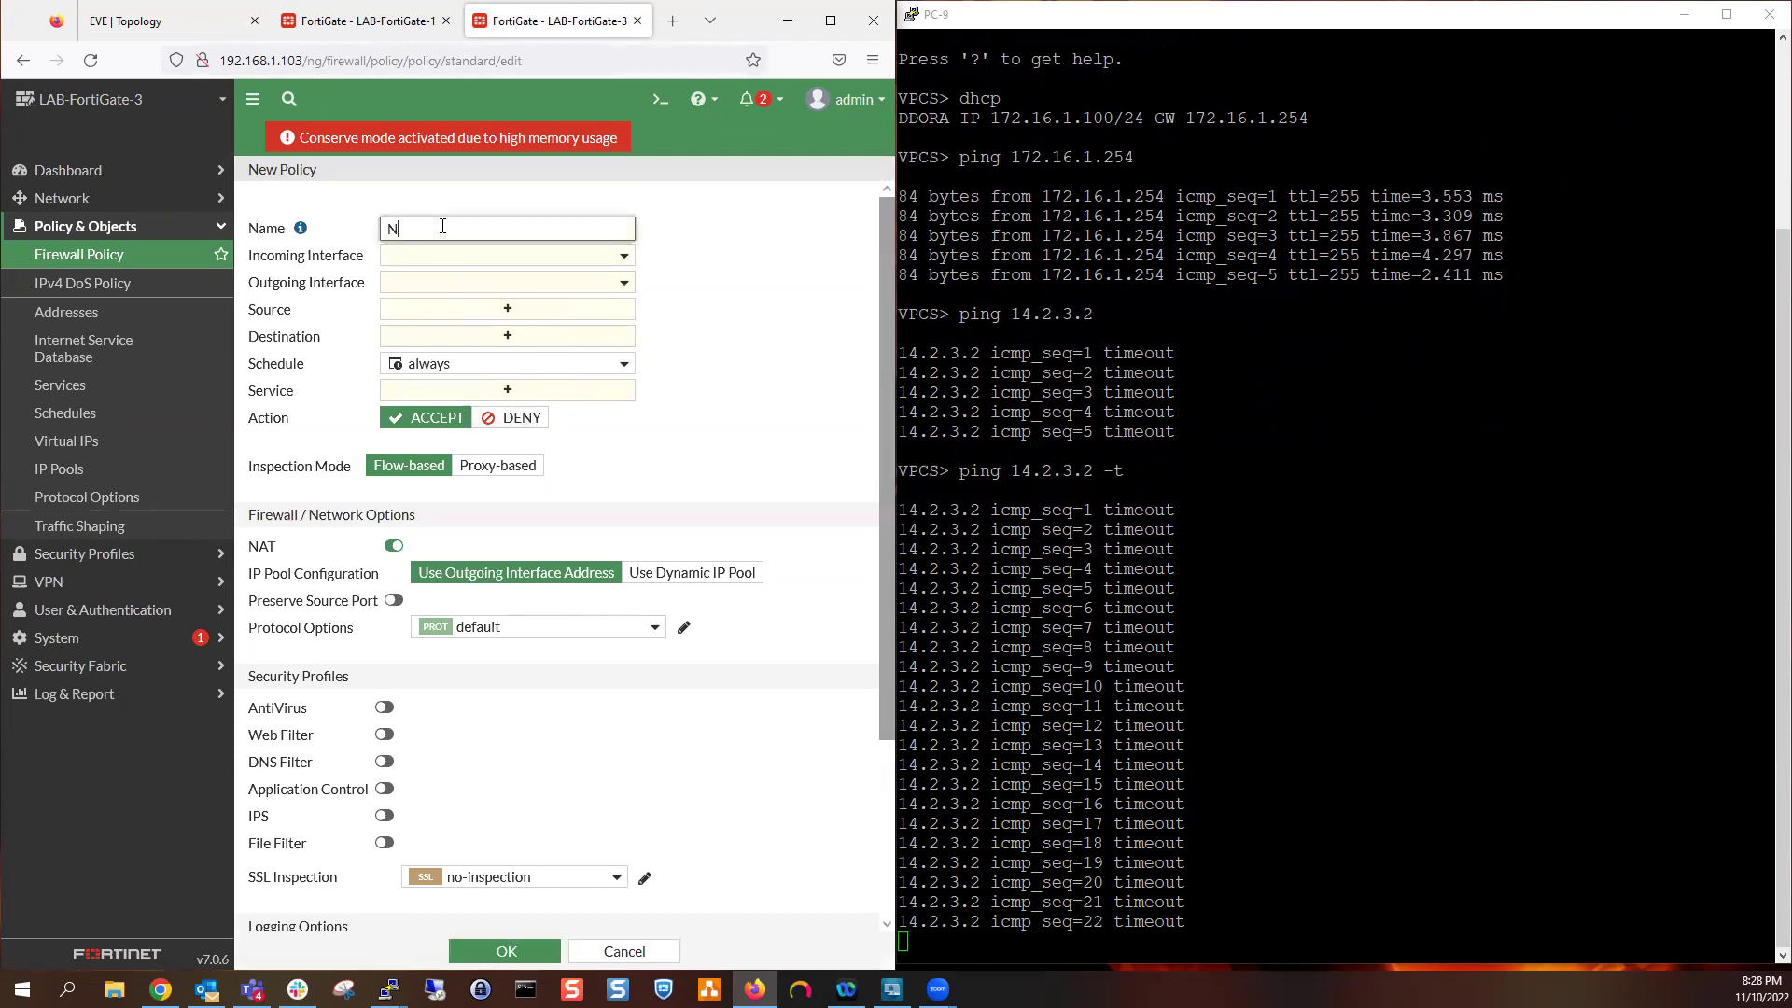
{"action": "type", "text": "orthbound"}
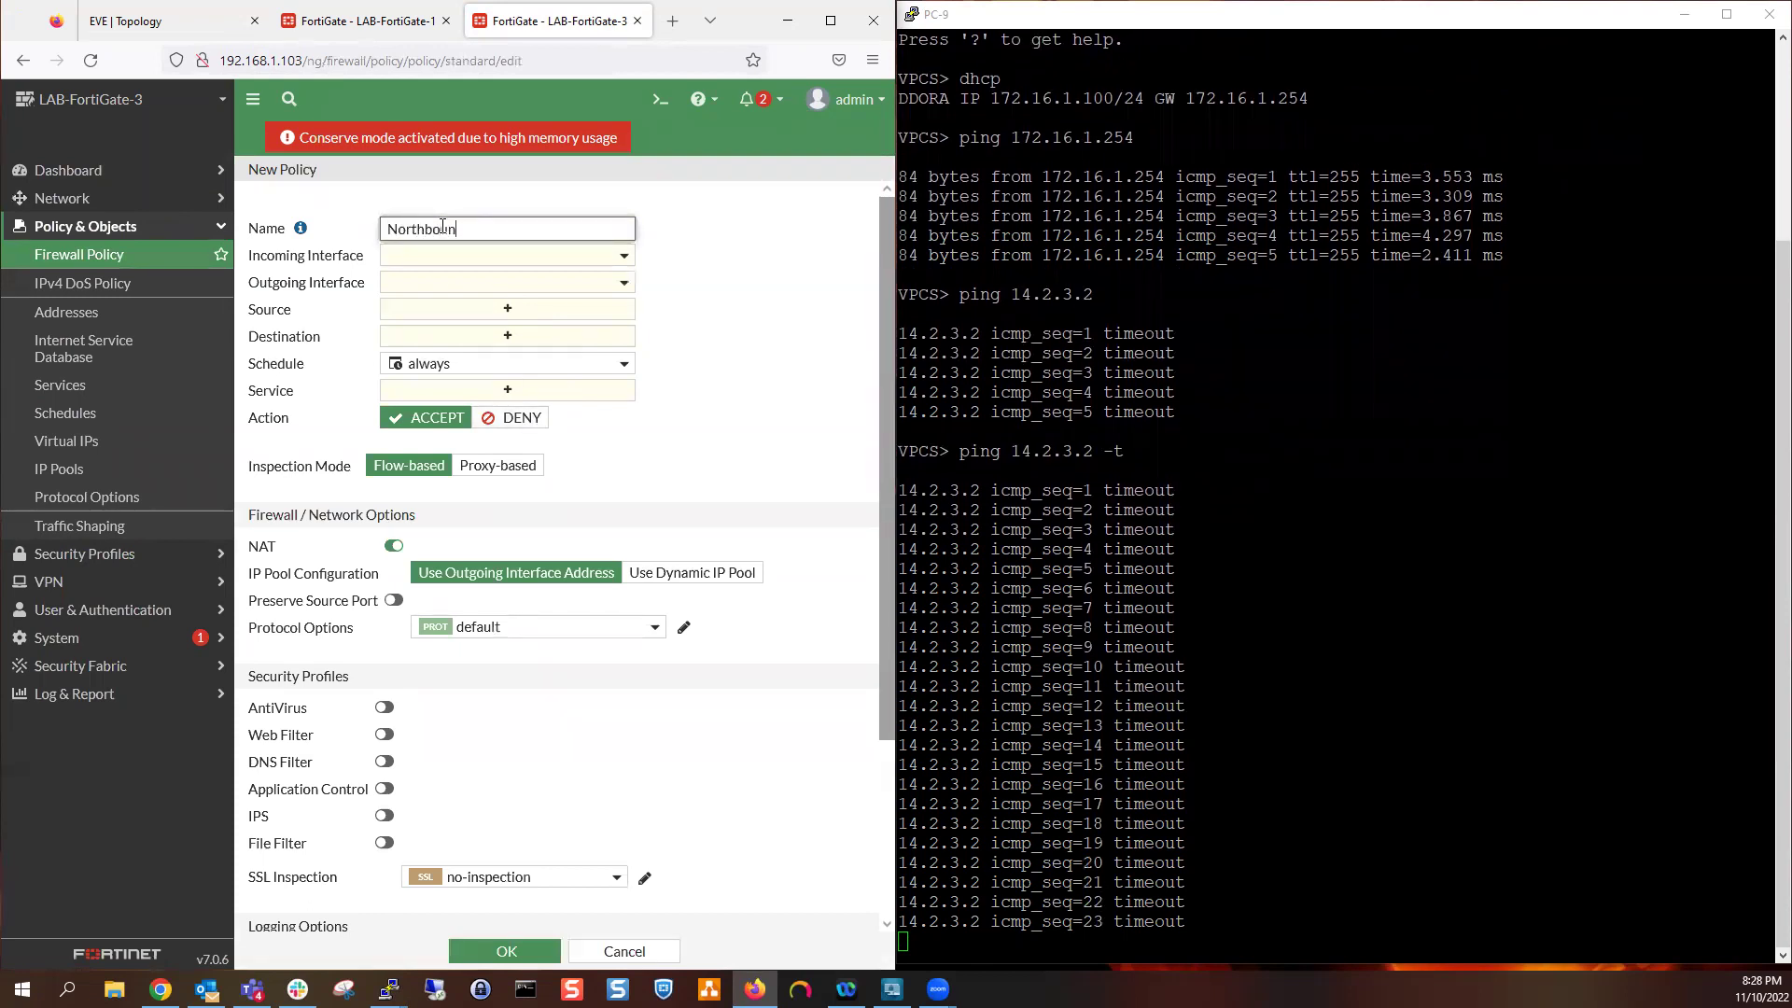
{"action": "left_click", "coordinate": [446, 257]}
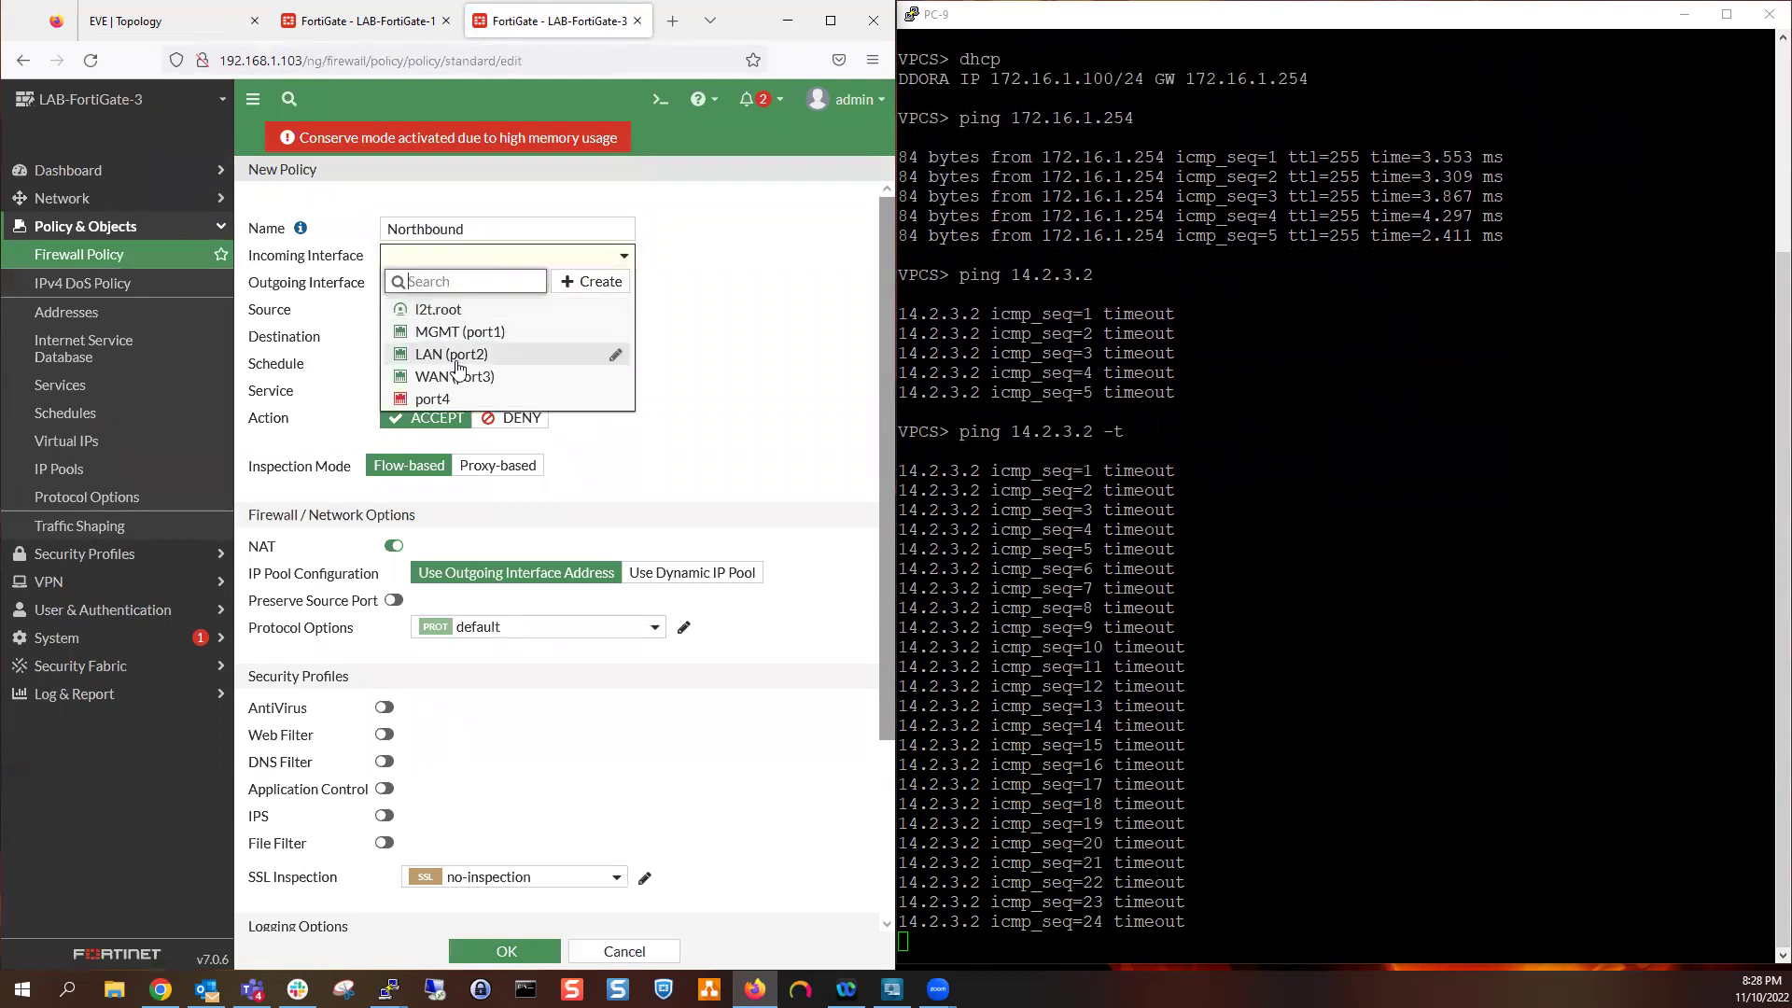
{"action": "left_click", "coordinate": [465, 375]}
{"action": "left_click", "coordinate": [475, 263]}
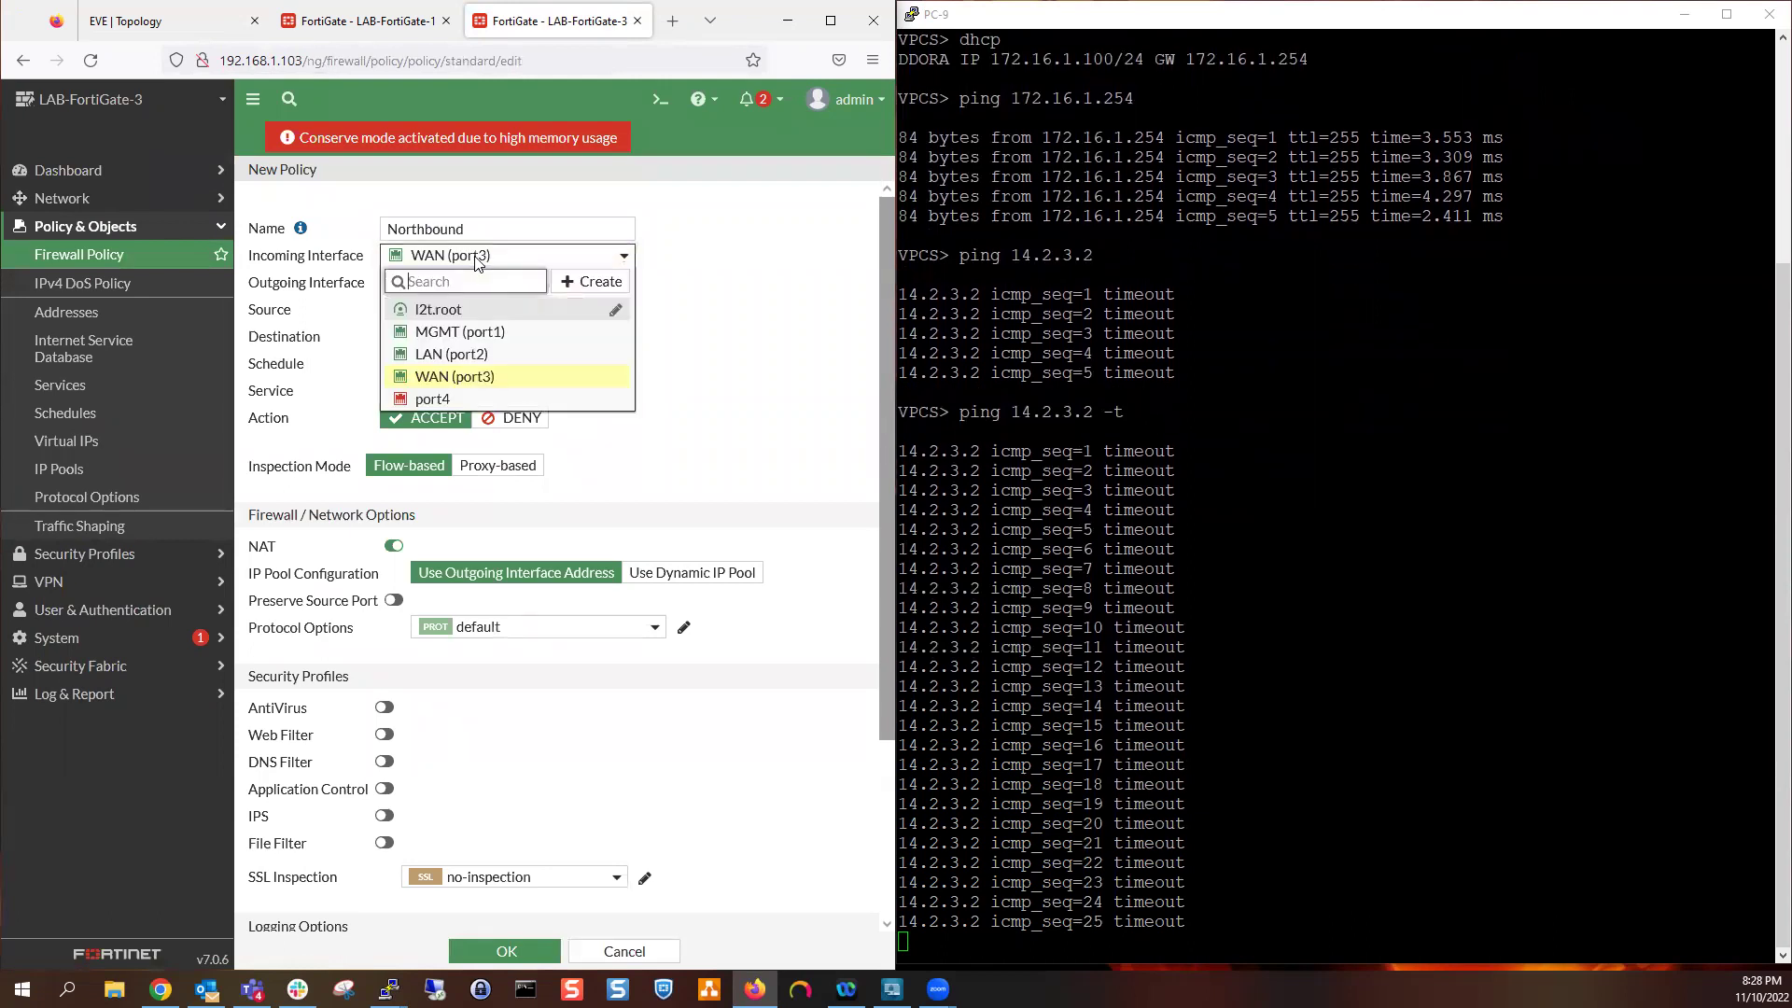
{"action": "left_click", "coordinate": [483, 354]}
{"action": "left_click", "coordinate": [466, 285]}
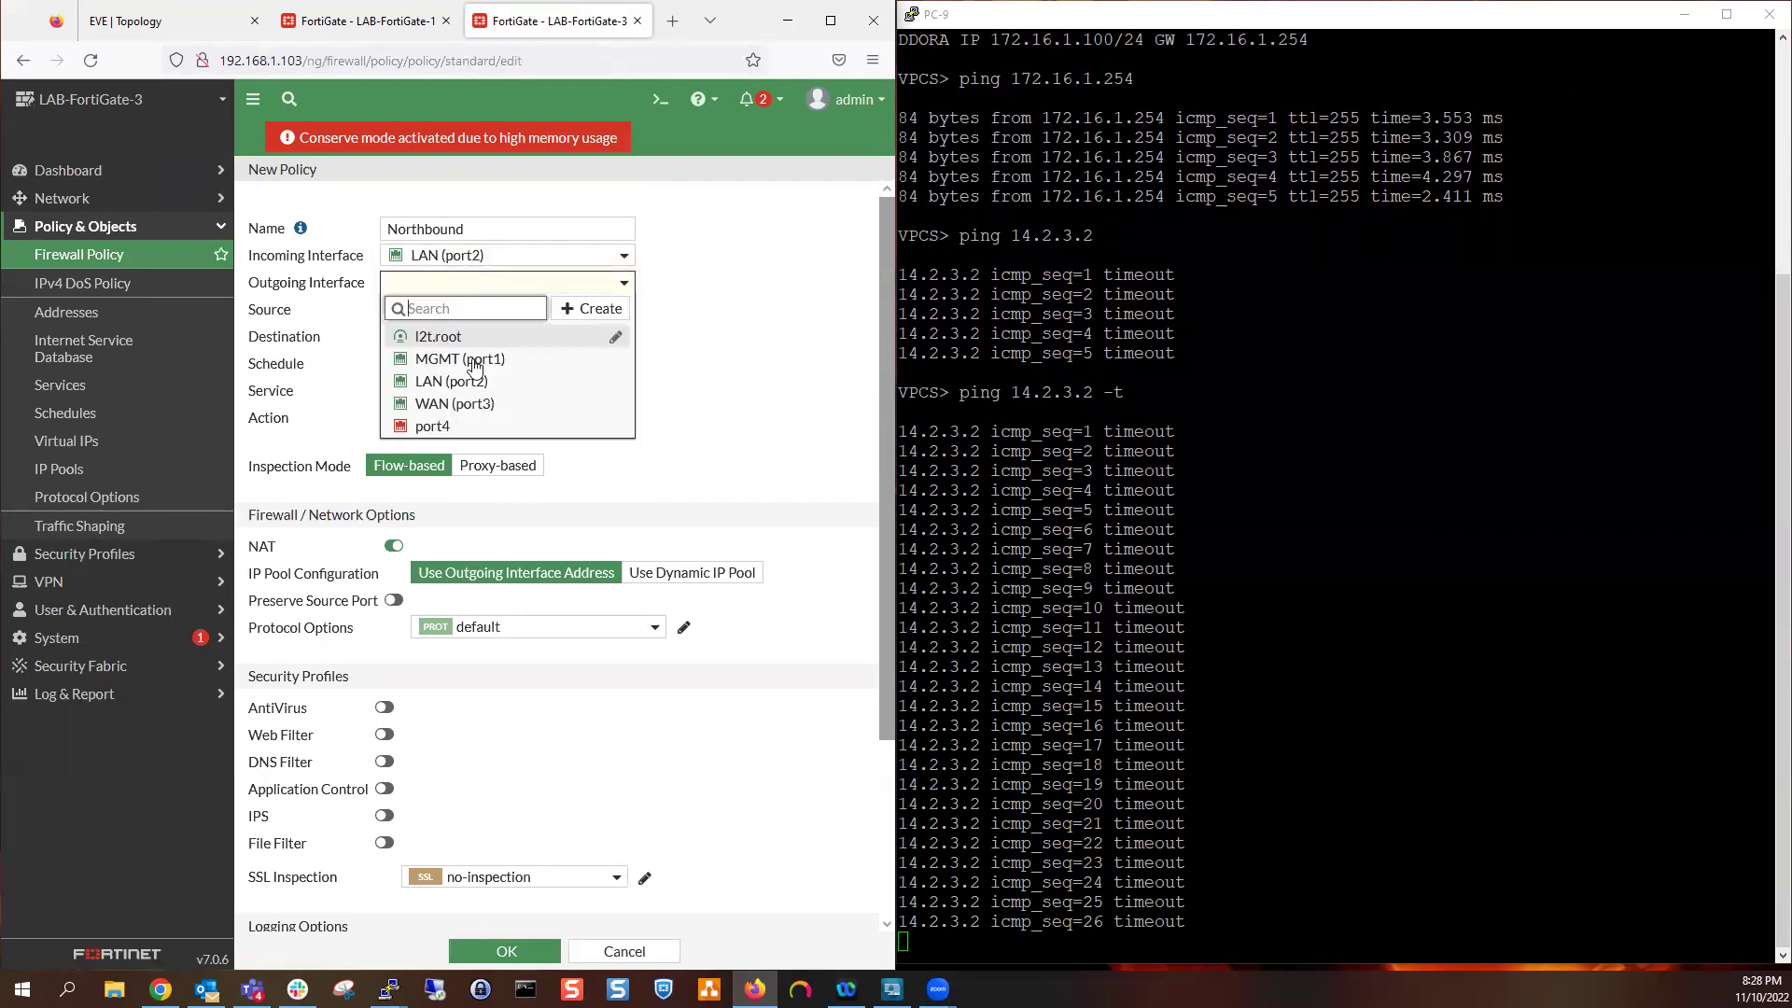
{"action": "left_click", "coordinate": [476, 399]}
Set source and destination to all, service ALL, and log All Sessions
{"action": "left_click", "coordinate": [545, 317]}
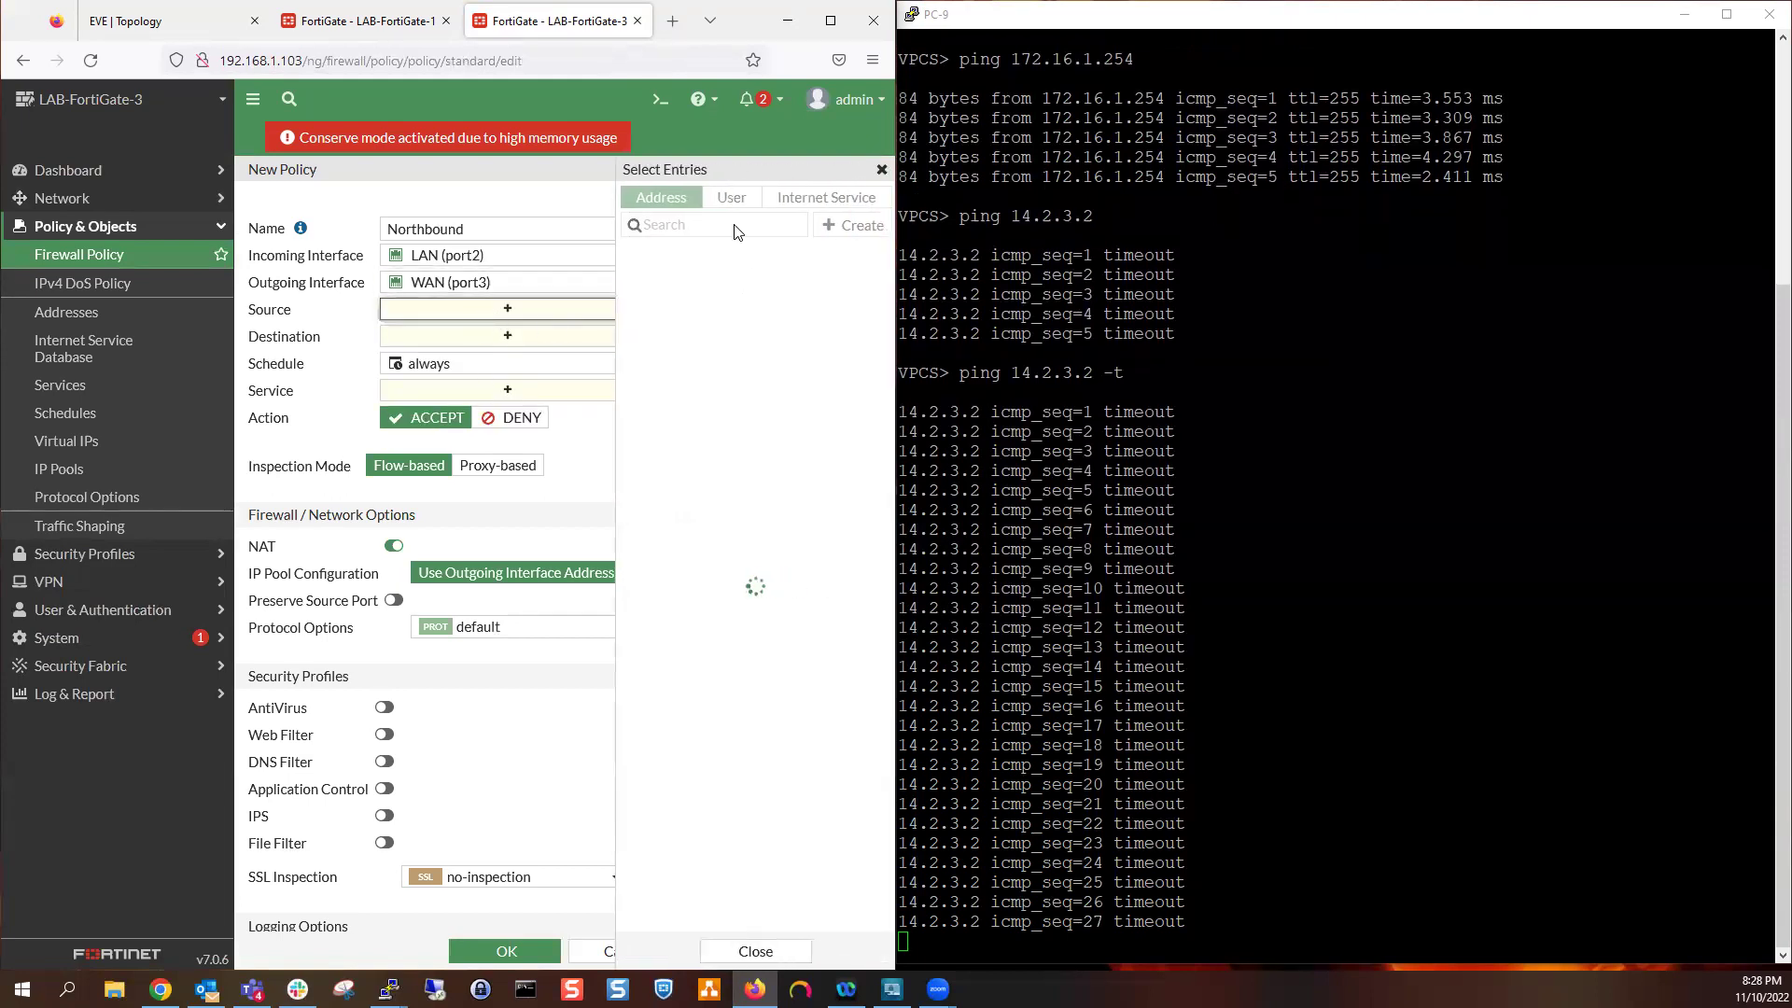
{"action": "left_click", "coordinate": [692, 278]}
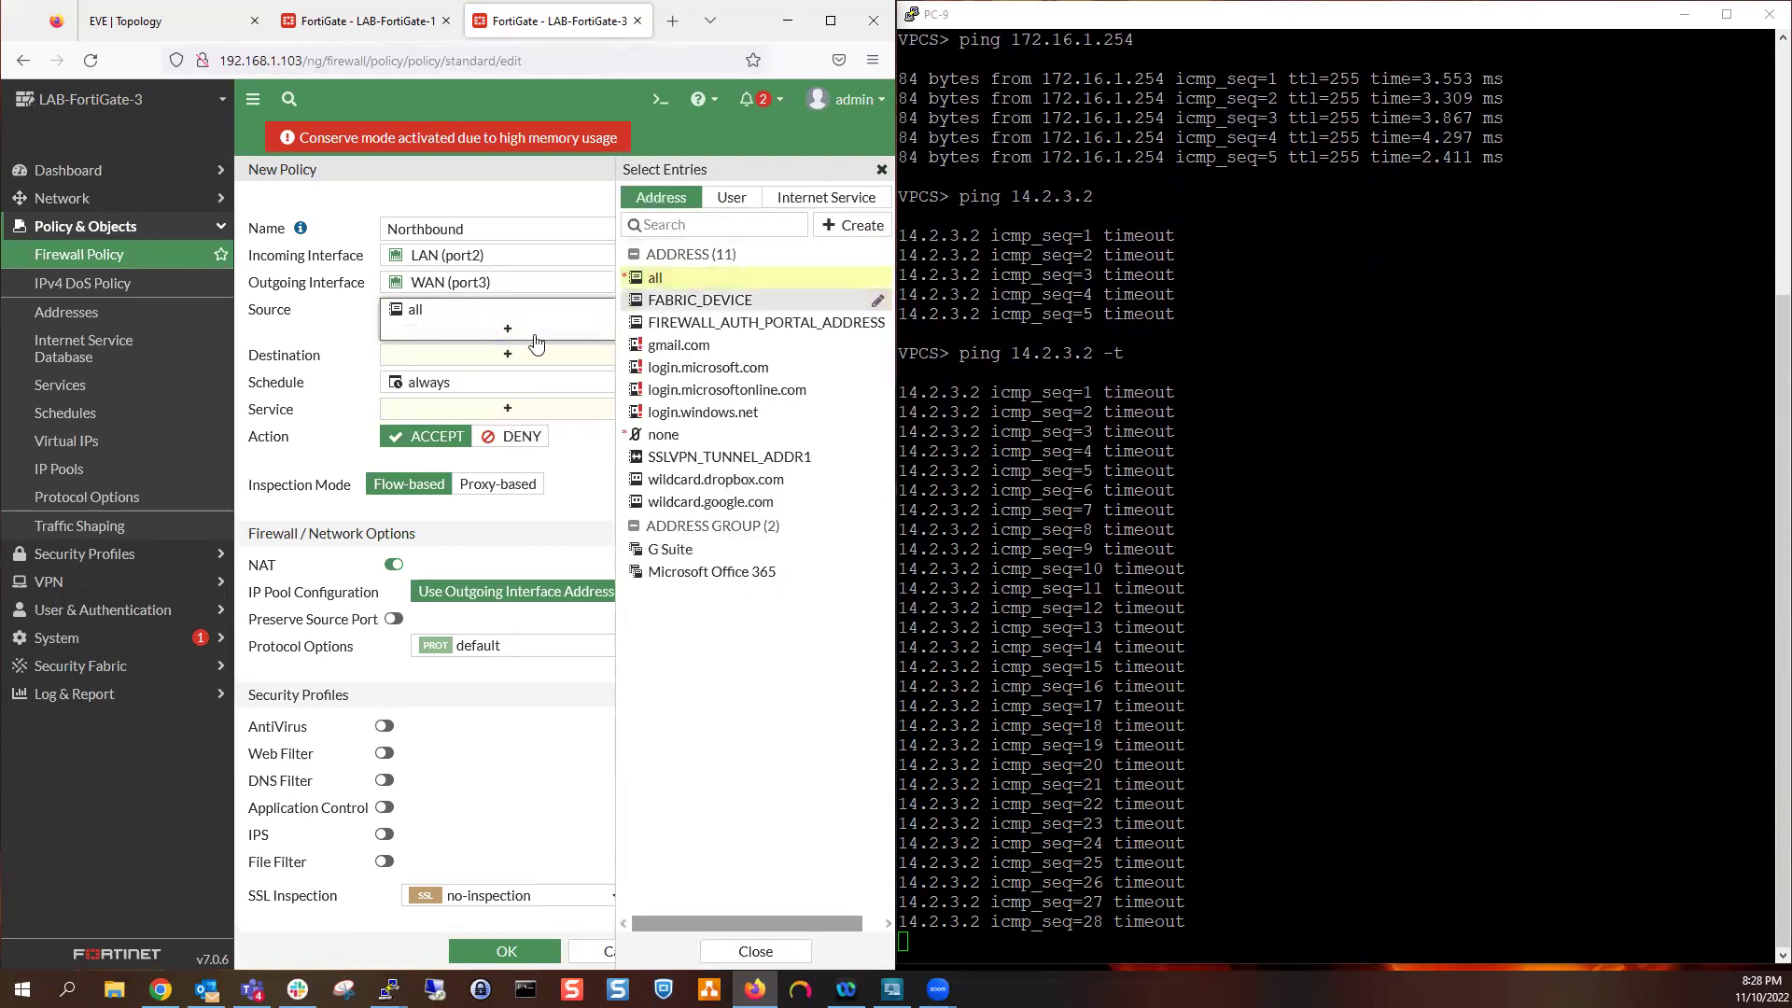
{"action": "left_click", "coordinate": [509, 354]}
{"action": "left_click", "coordinate": [700, 278]}
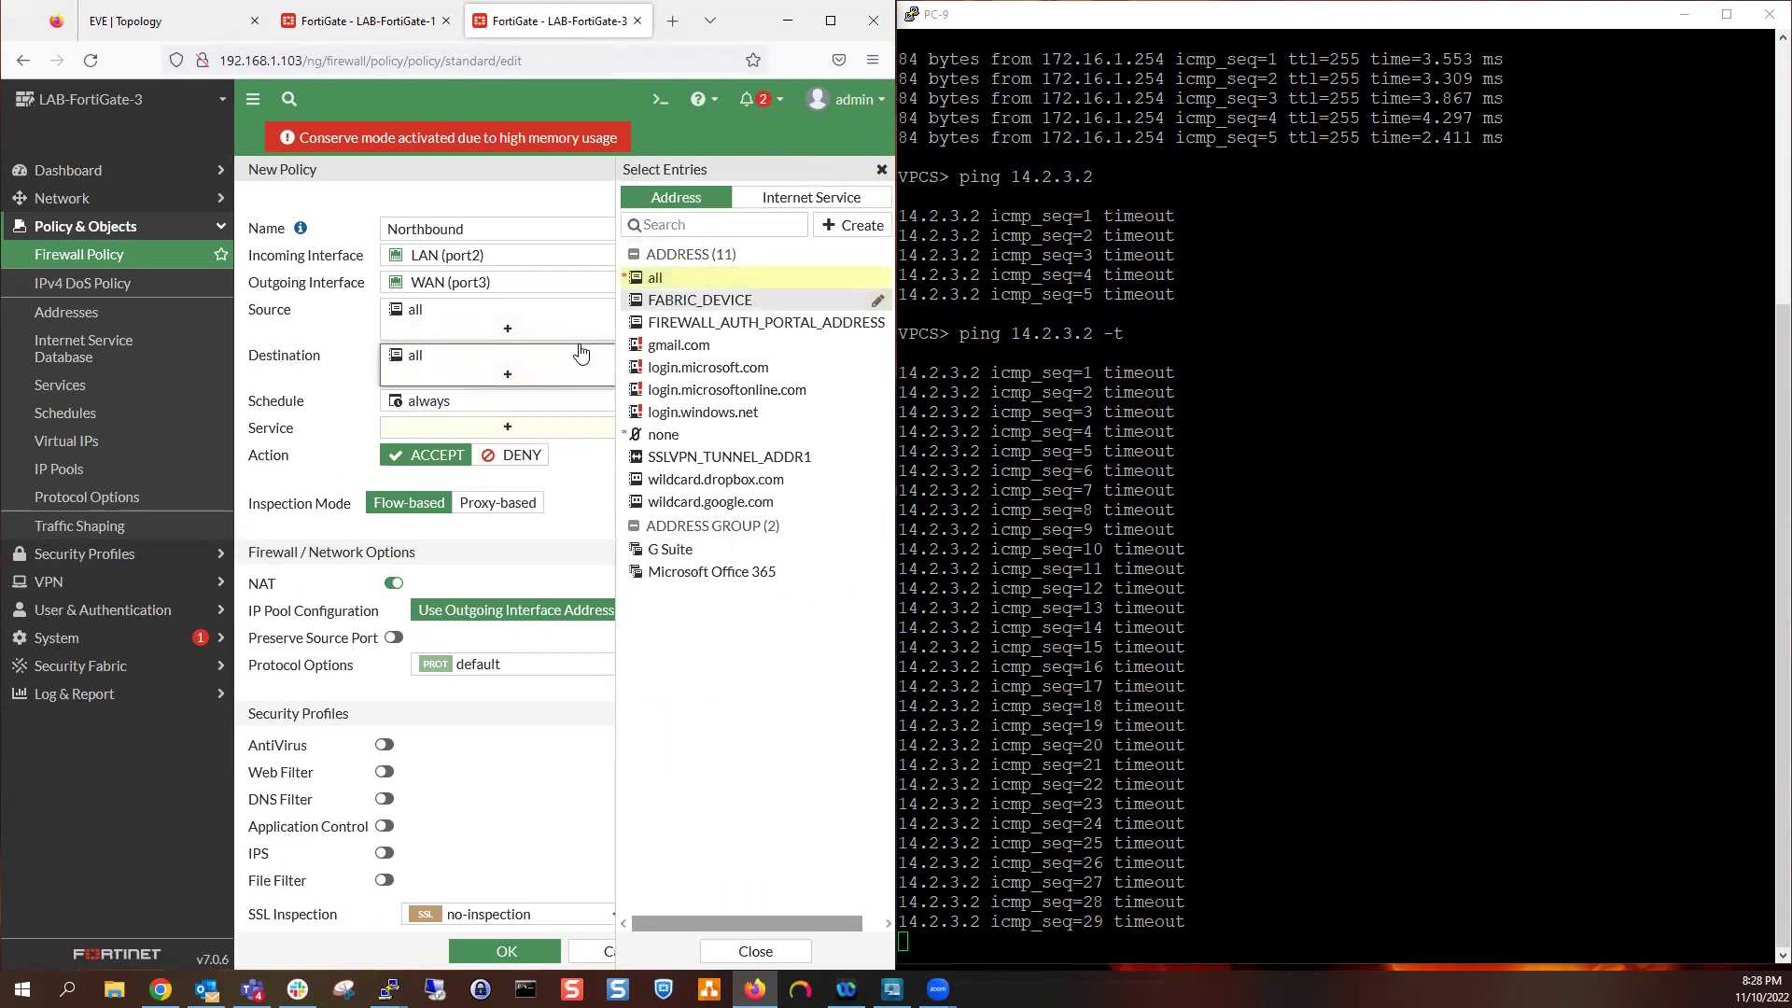
{"action": "left_click", "coordinate": [508, 426]}
{"action": "left_click", "coordinate": [709, 277]}
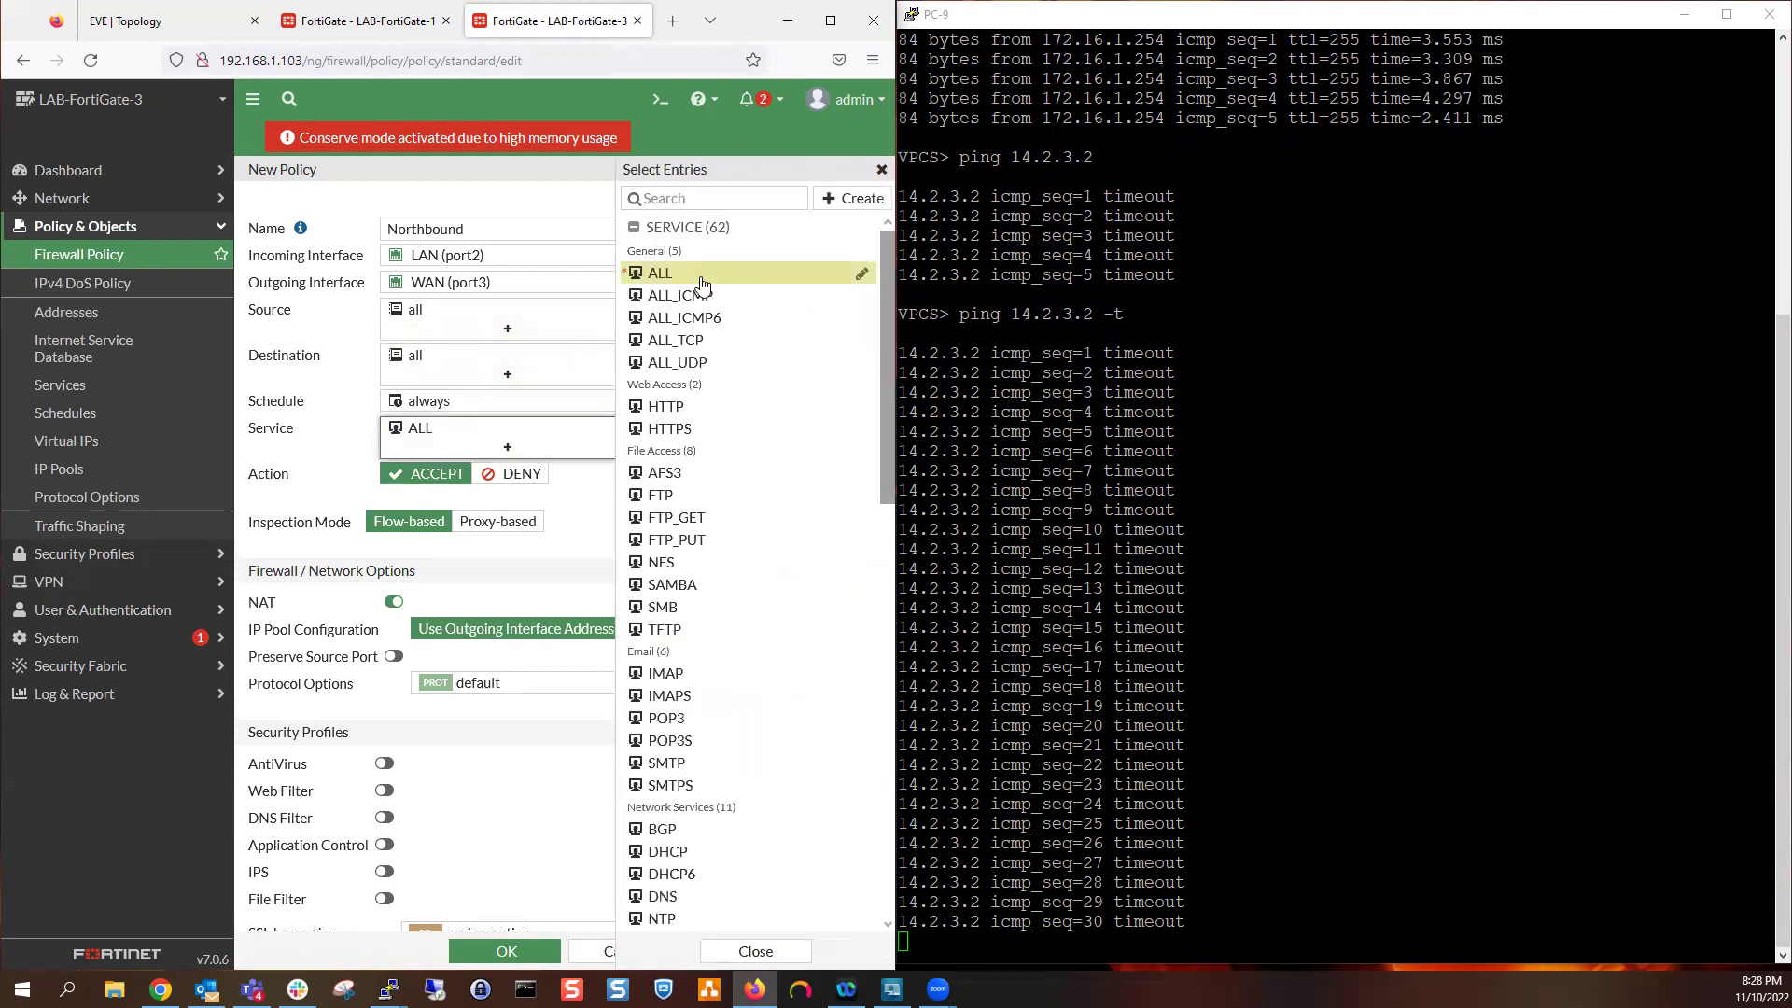
{"action": "left_click", "coordinate": [572, 513]}
{"action": "scroll", "coordinate": [560, 485], "scroll_direction": "down", "scroll_amount": 3}
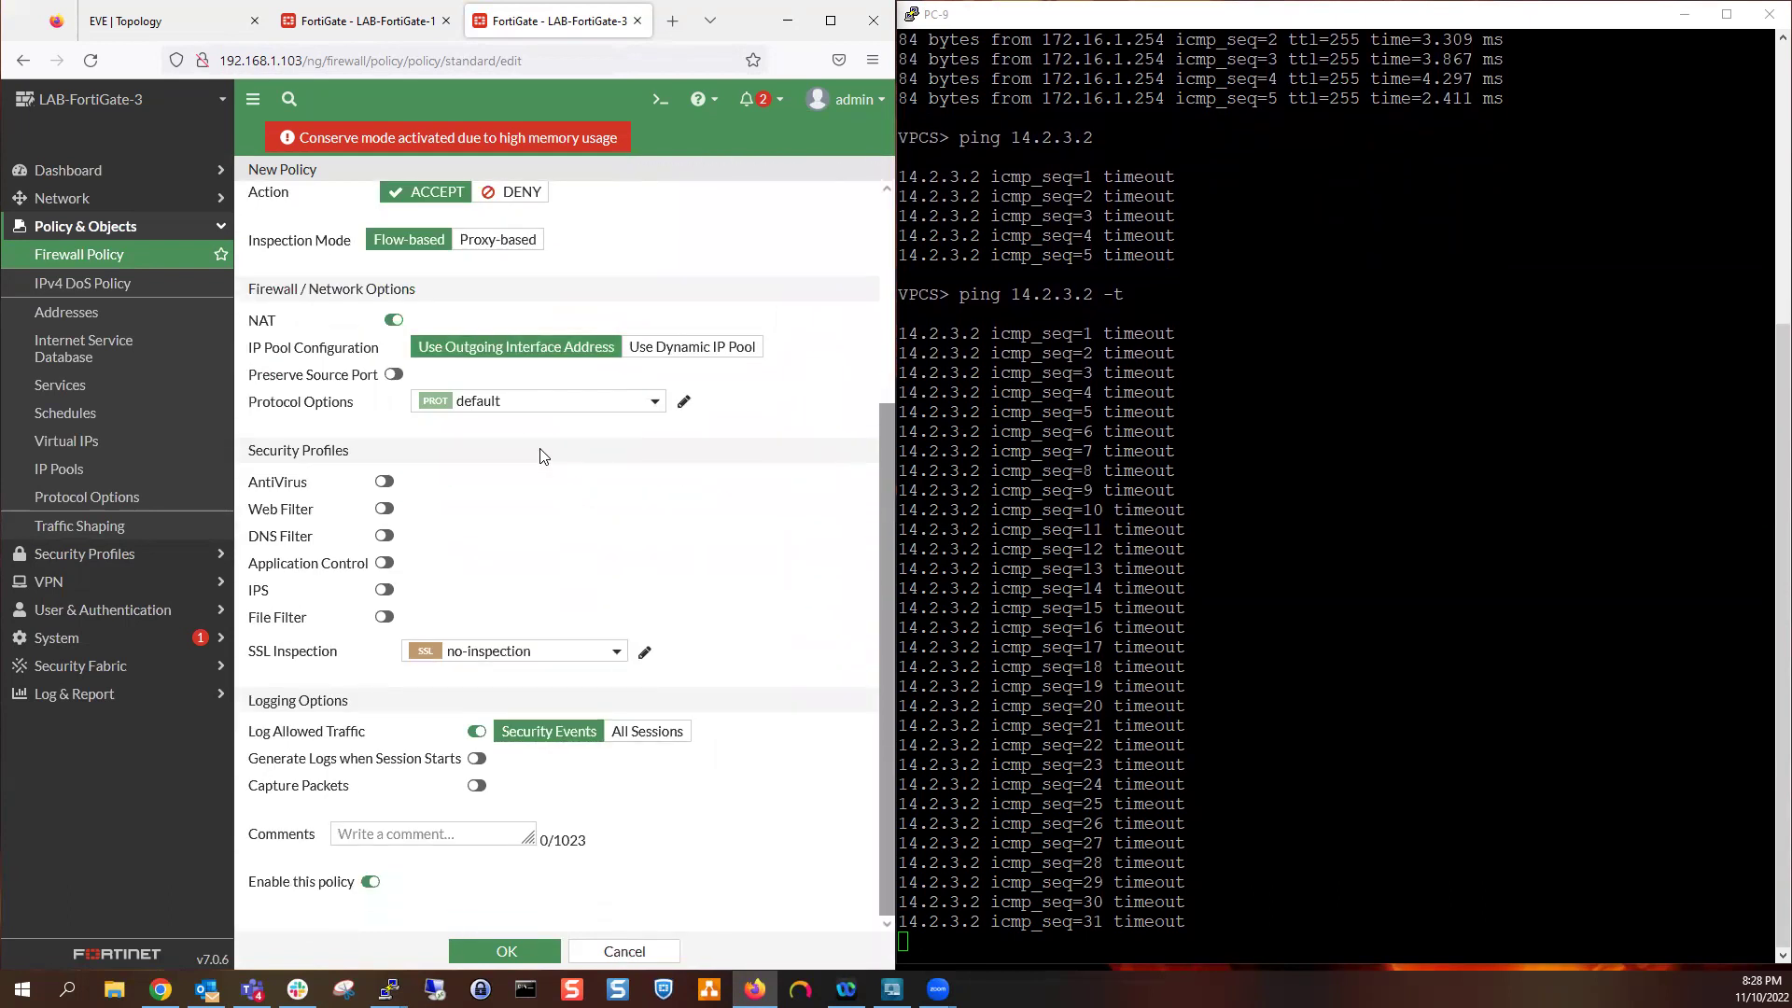
{"action": "scroll", "coordinate": [425, 302], "scroll_direction": "up", "scroll_amount": 1}
{"action": "left_click_drag", "start_coordinate": [291, 293], "coordinate": [261, 293]}
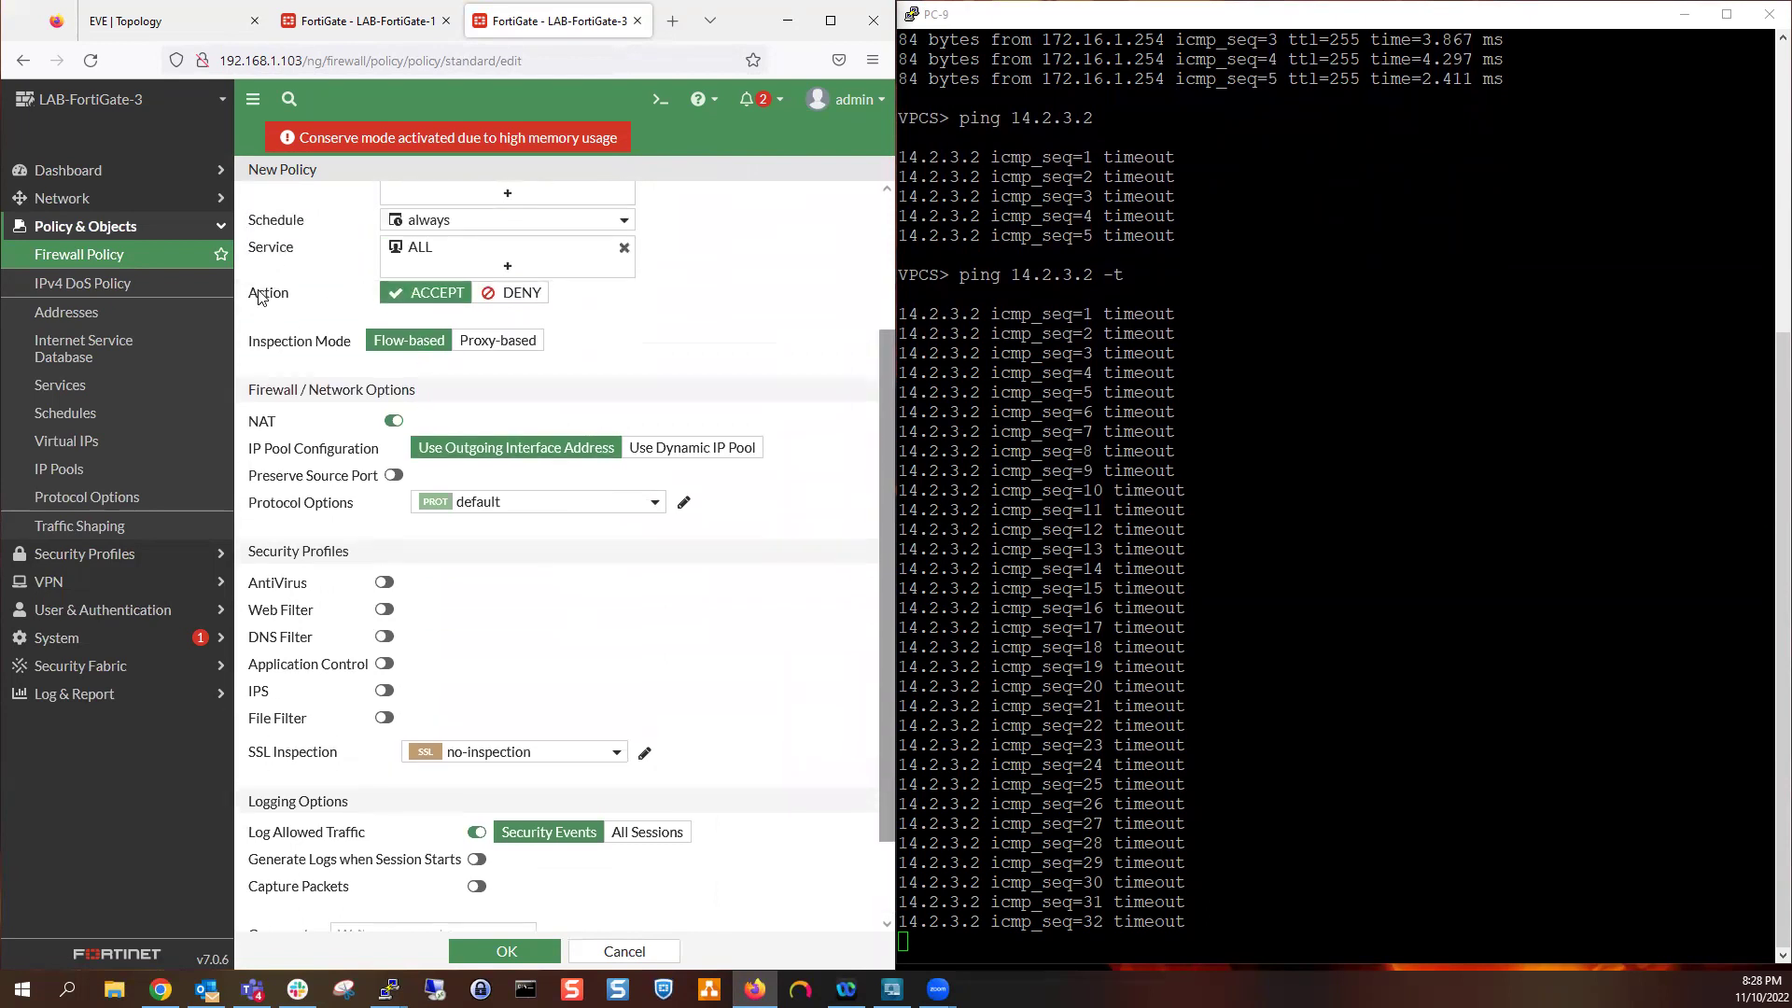
{"action": "scroll", "coordinate": [579, 448], "scroll_direction": "down", "scroll_amount": 1}
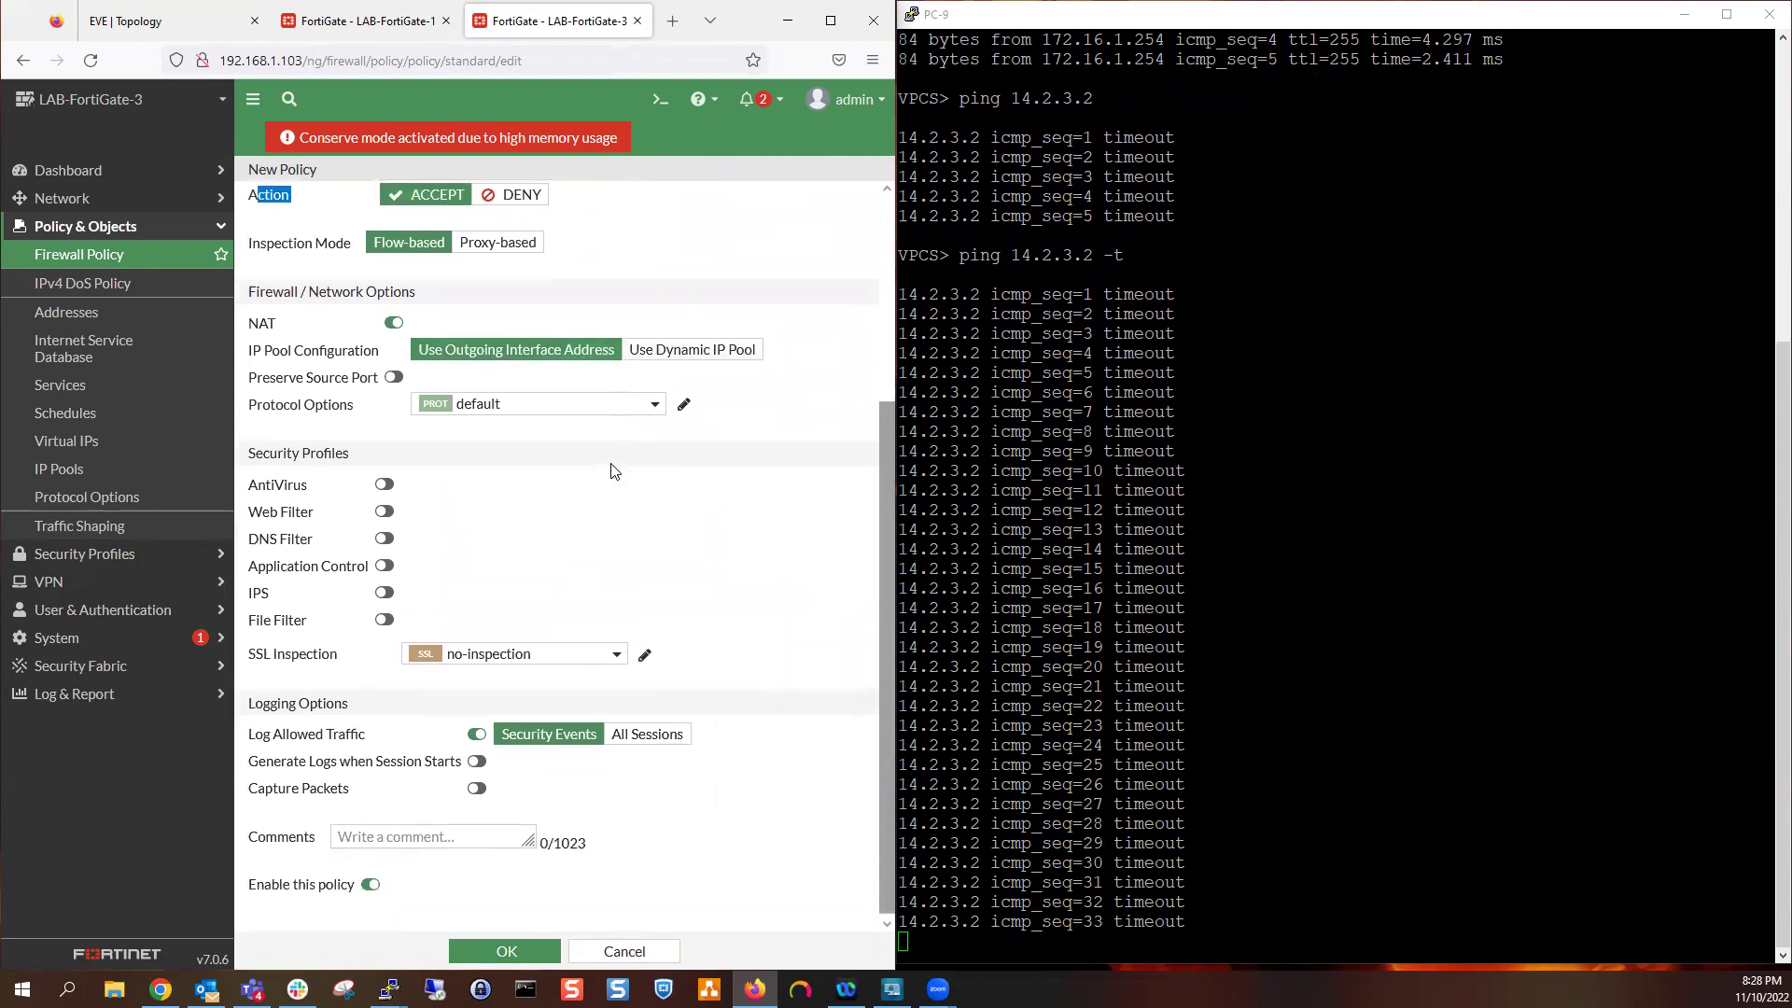
{"action": "left_click", "coordinate": [650, 733]}
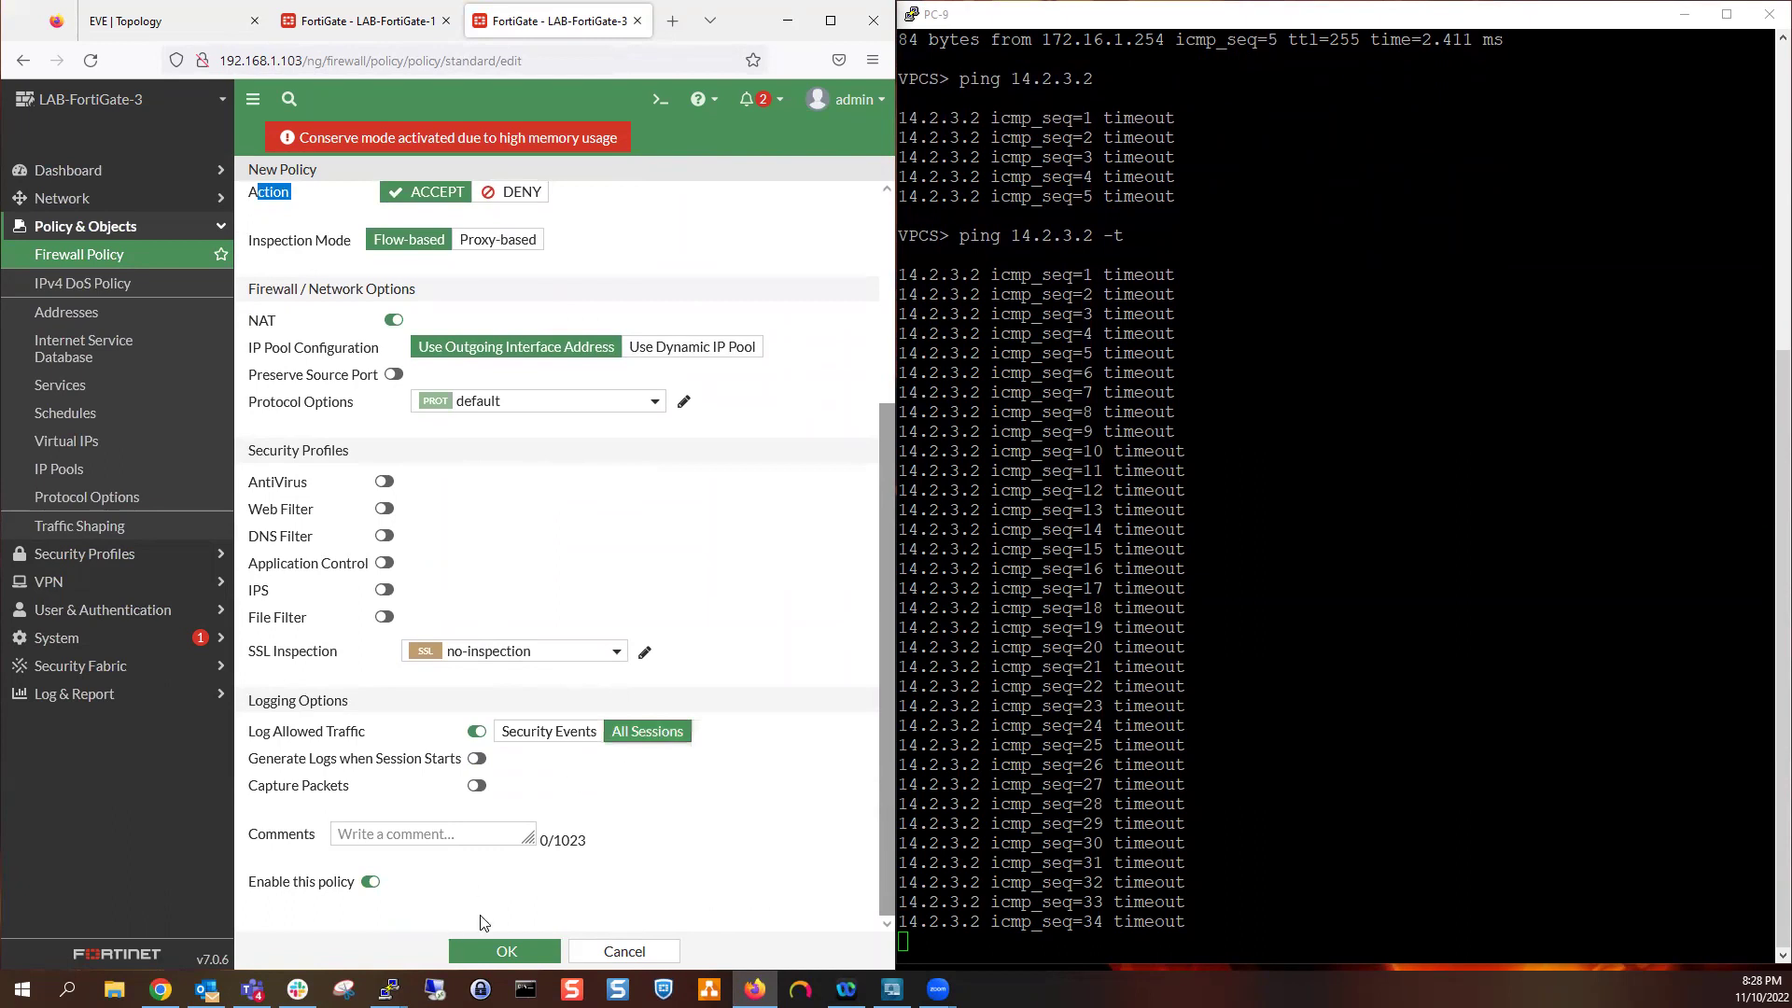
Save the Northbound policy and stop PC-9's ping once replies from 14.2.3.2 arrive
{"action": "left_click", "coordinate": [517, 950]}
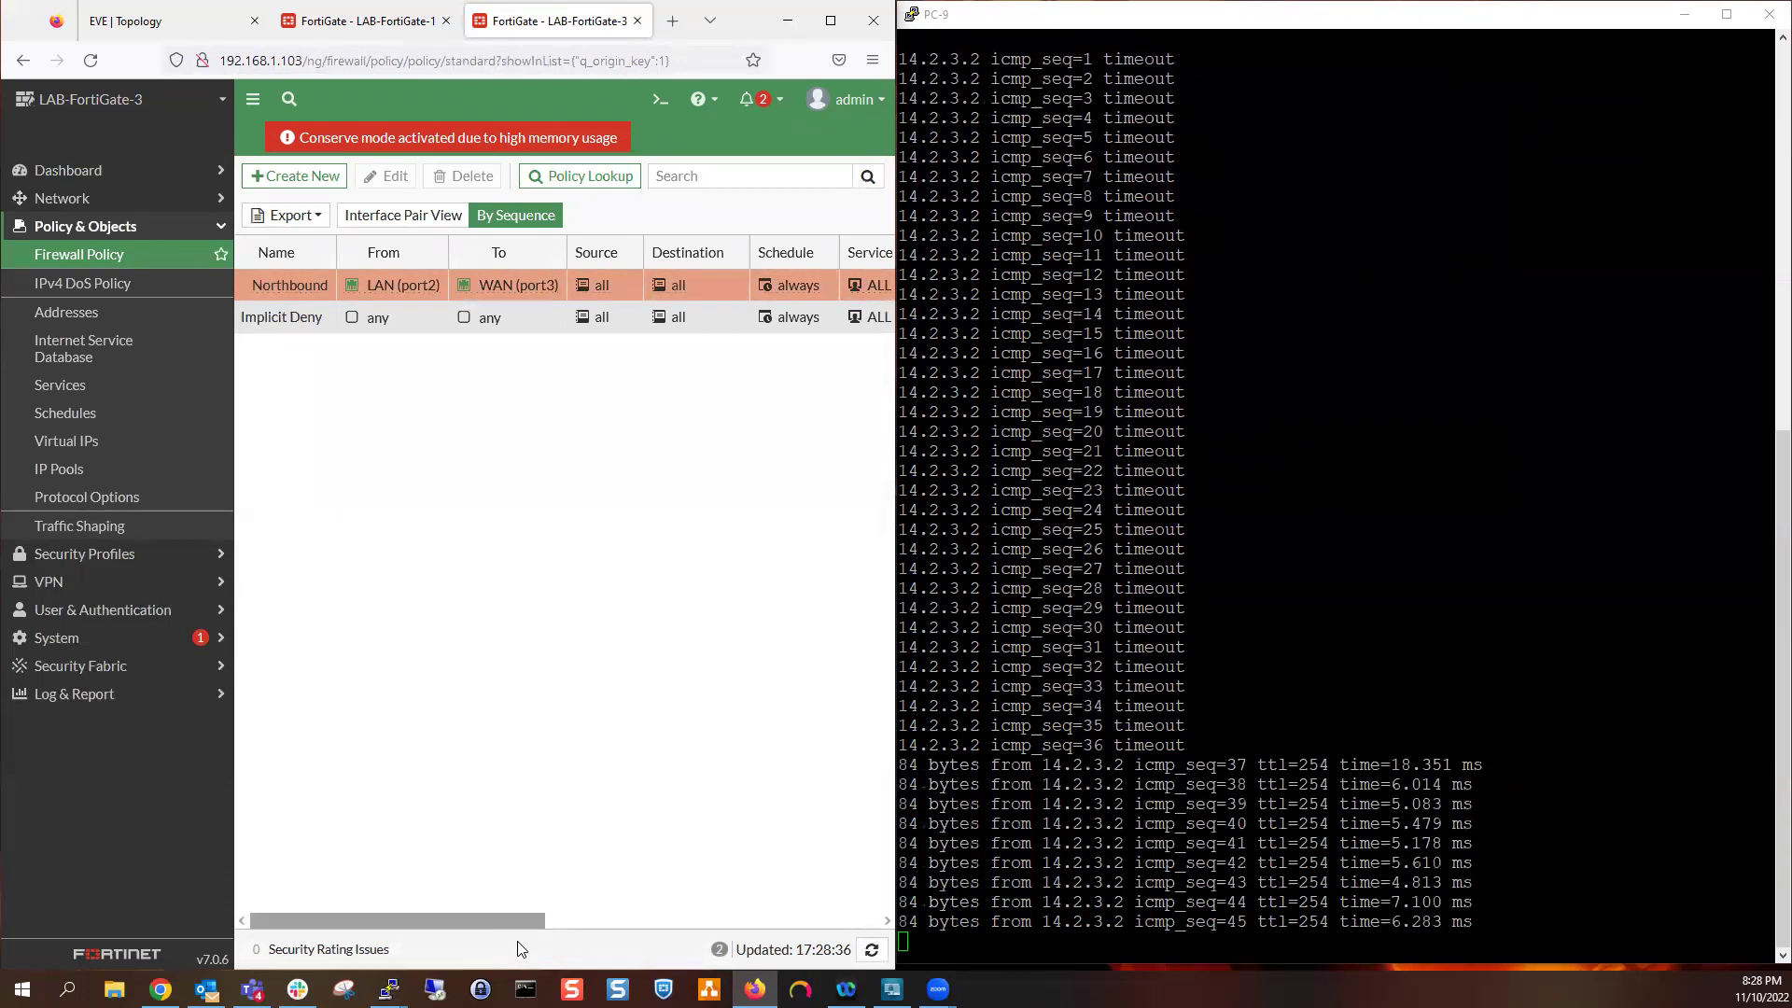
{"action": "left_click_drag", "start_coordinate": [1404, 764], "coordinate": [1431, 782]}
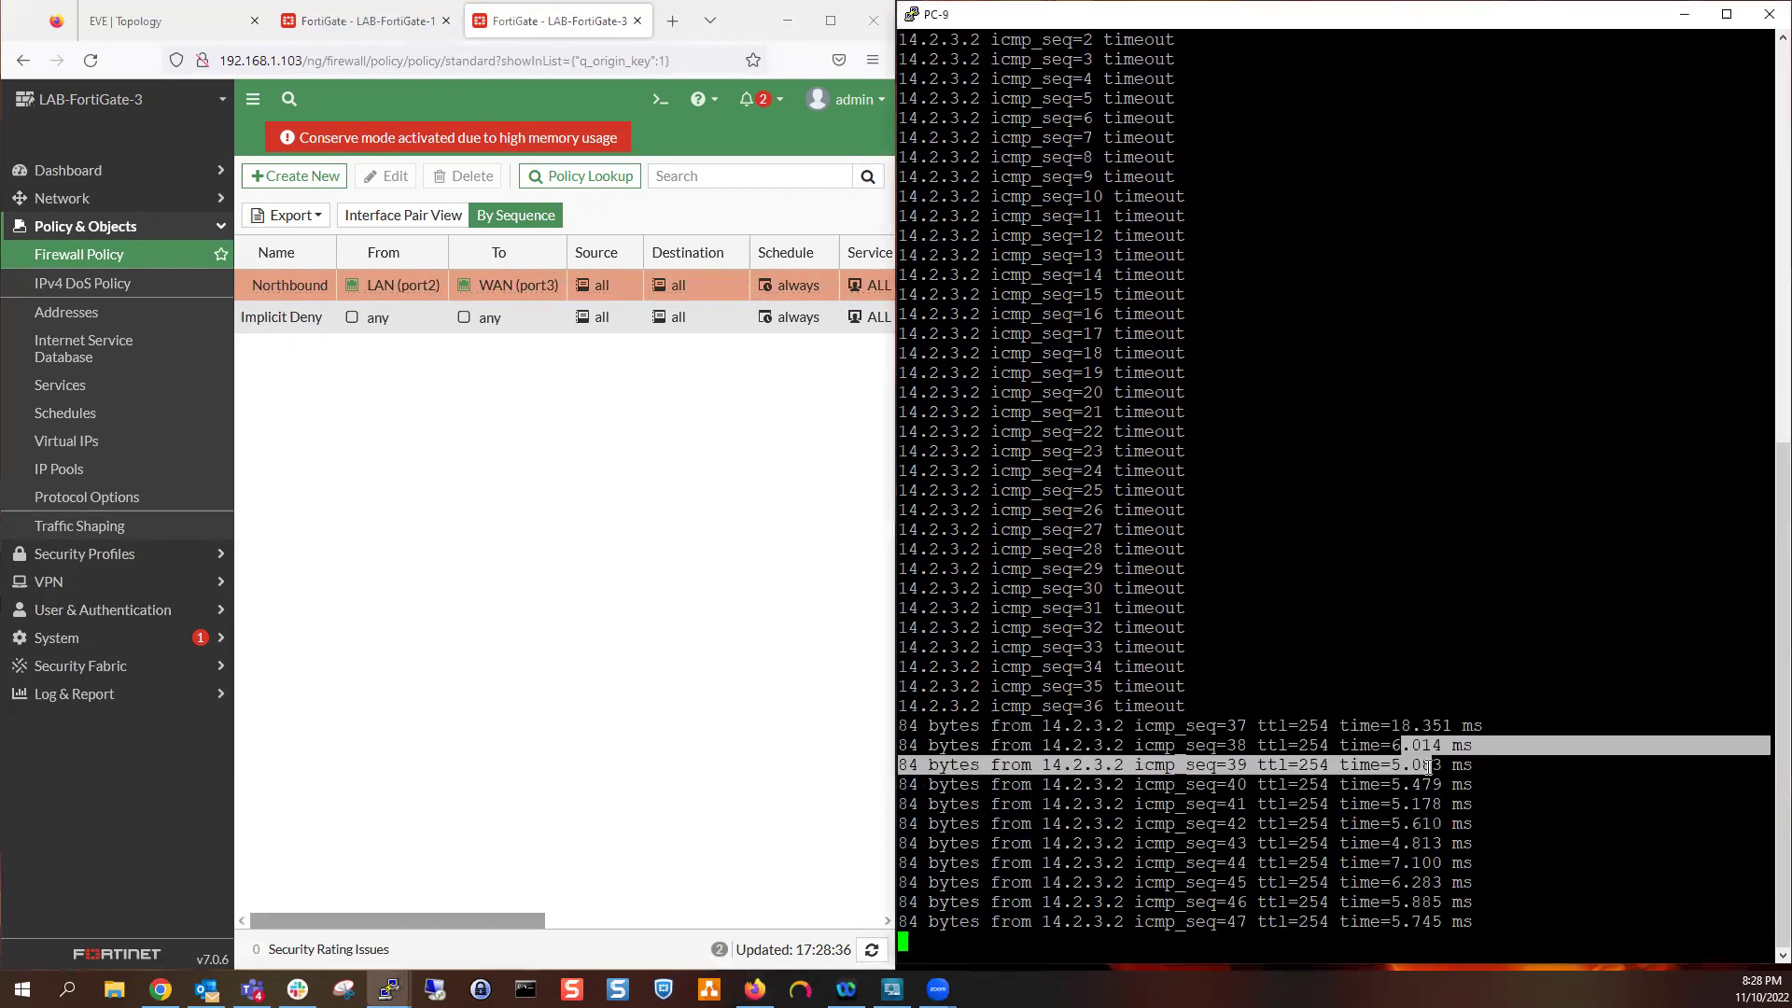
{"action": "key", "text": "ctrl+c"}
{"action": "key", "text": "Return"}
{"action": "key", "text": "Return"}
{"action": "key", "text": "Return"}
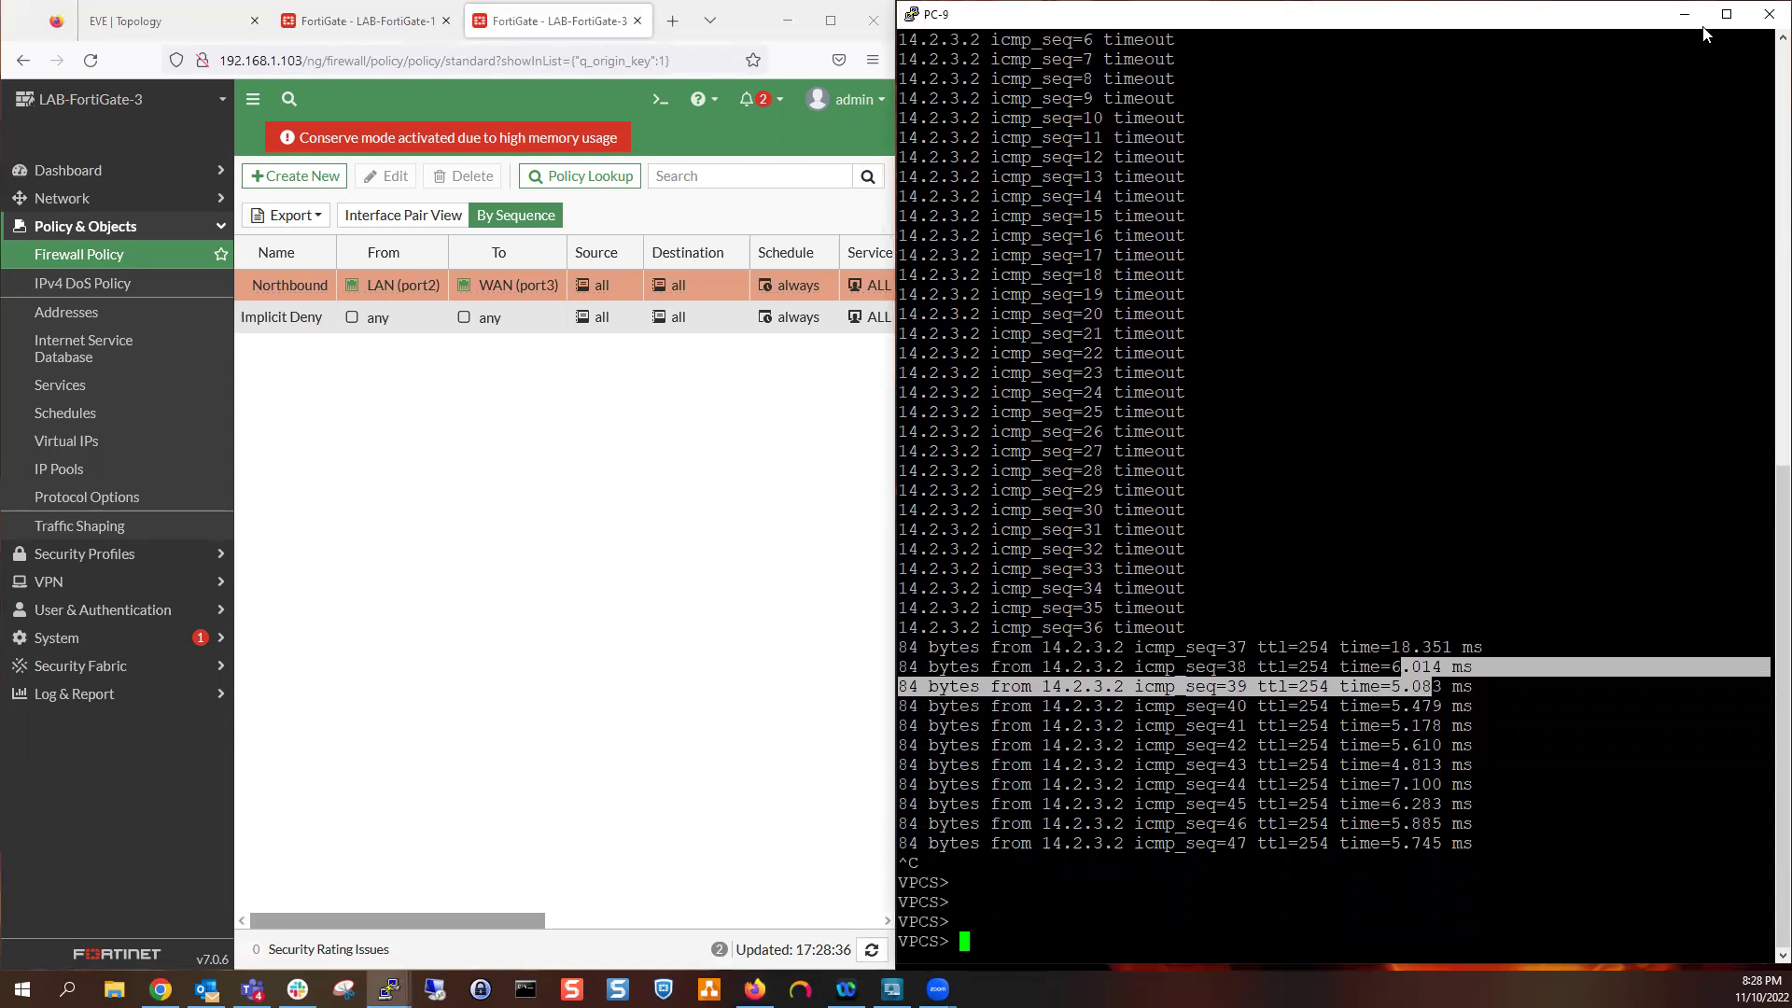
Maximize the browser and refresh the firewall policy list to update traffic counters
{"action": "left_click", "coordinate": [1685, 14]}
{"action": "left_click", "coordinate": [831, 21]}
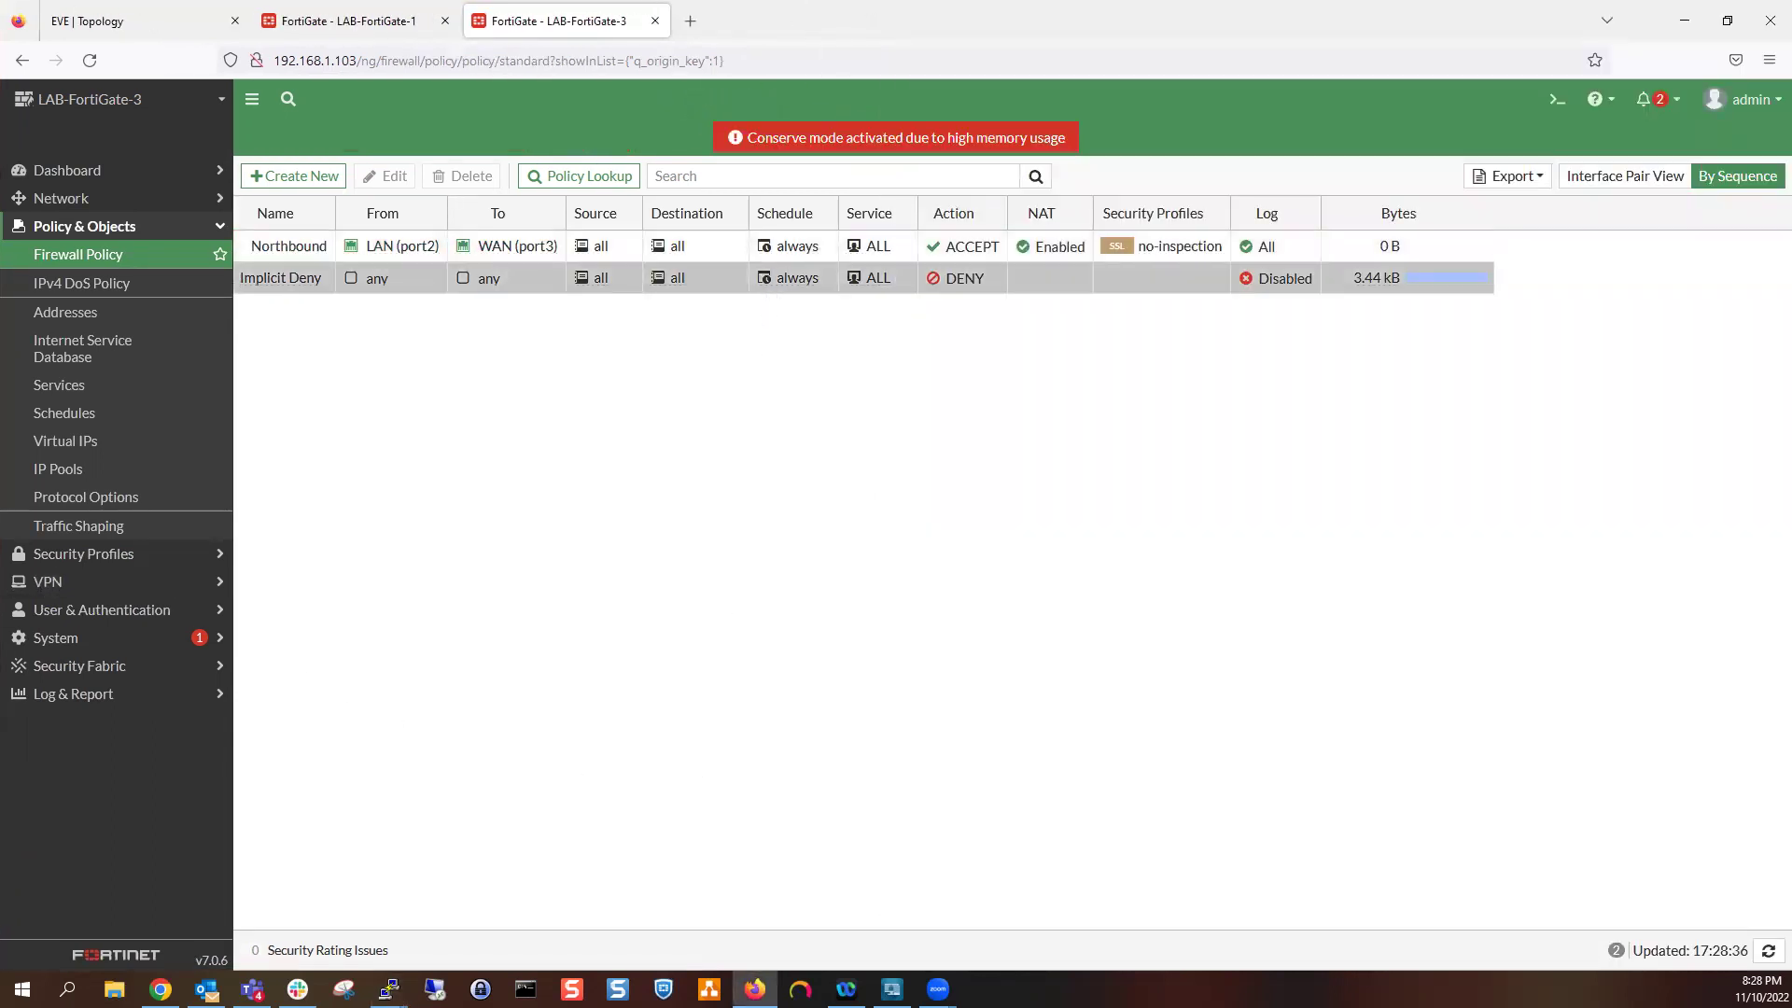
{"action": "key", "text": "alt+Tab"}
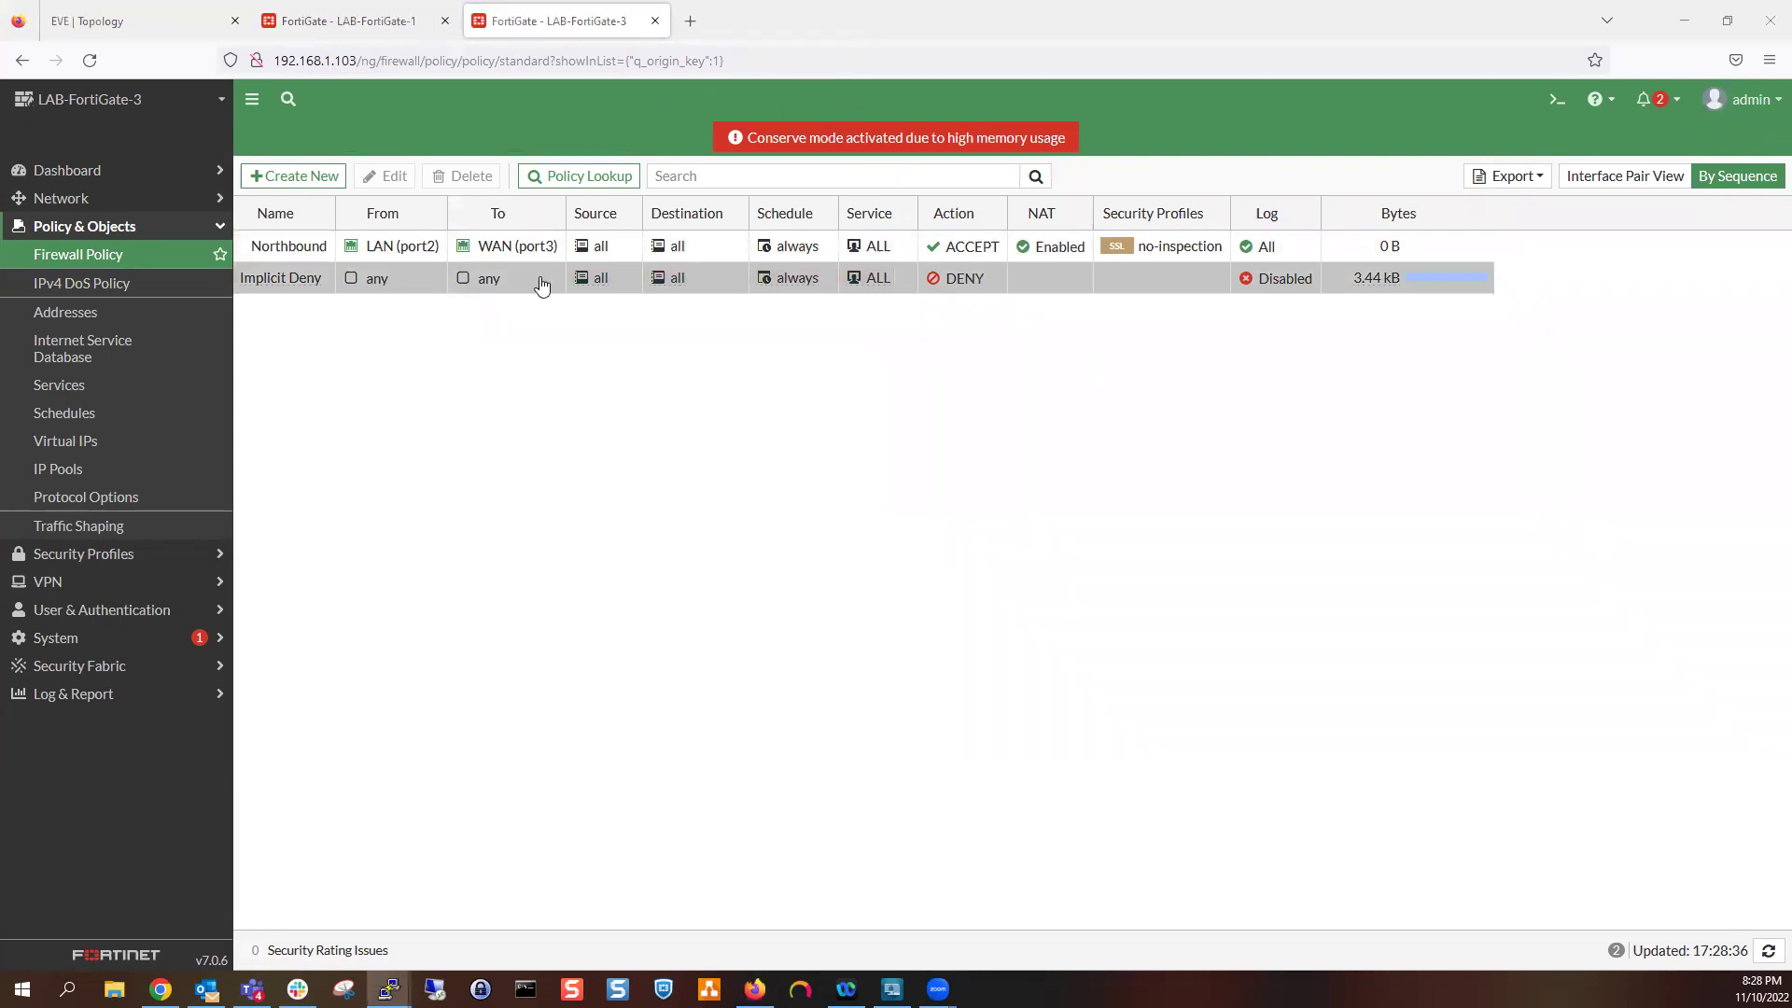
{"action": "left_click", "coordinate": [104, 89]}
{"action": "key", "text": "F5"}
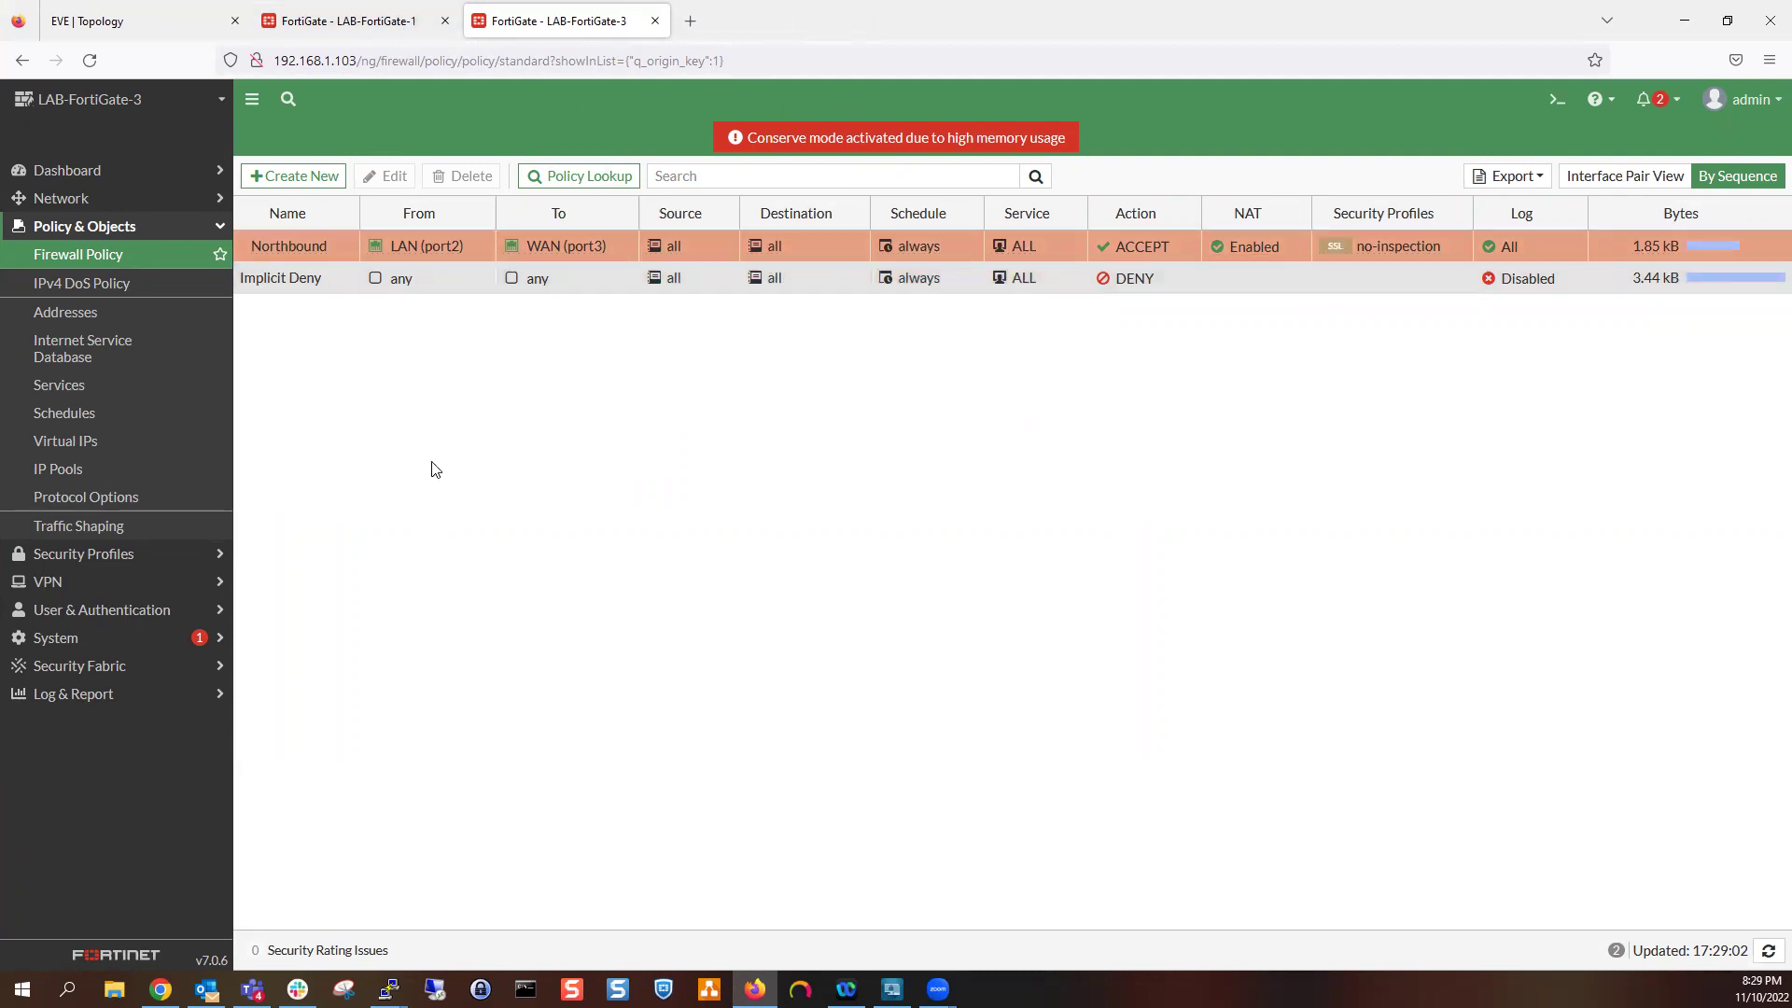
Bring PC-9's console back and recall the ping to 14.2.3.2 with -t
{"action": "mouse_move", "coordinate": [439, 969]}
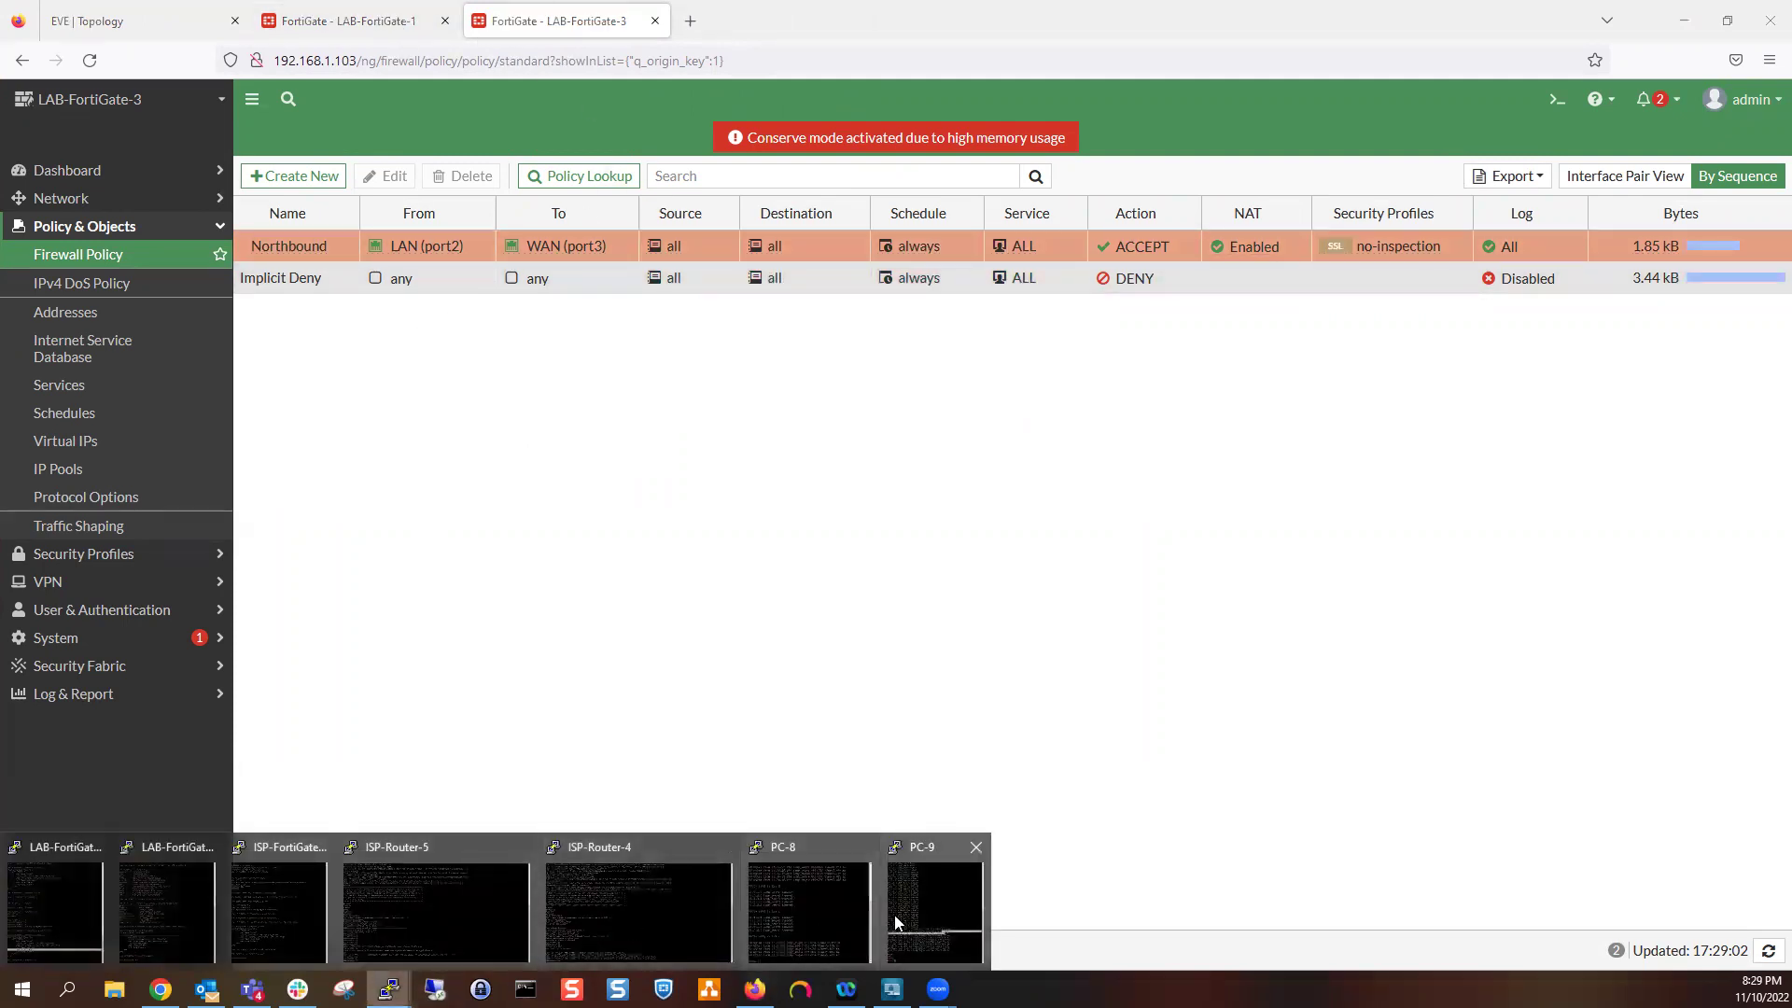
{"action": "left_click", "coordinate": [934, 910]}
{"action": "left_click", "coordinate": [1042, 780]}
{"action": "key", "text": "Up"}
{"action": "key", "text": "BackSpace"}
{"action": "key", "text": "BackSpace"}
{"action": "key", "text": "BackSpace"}
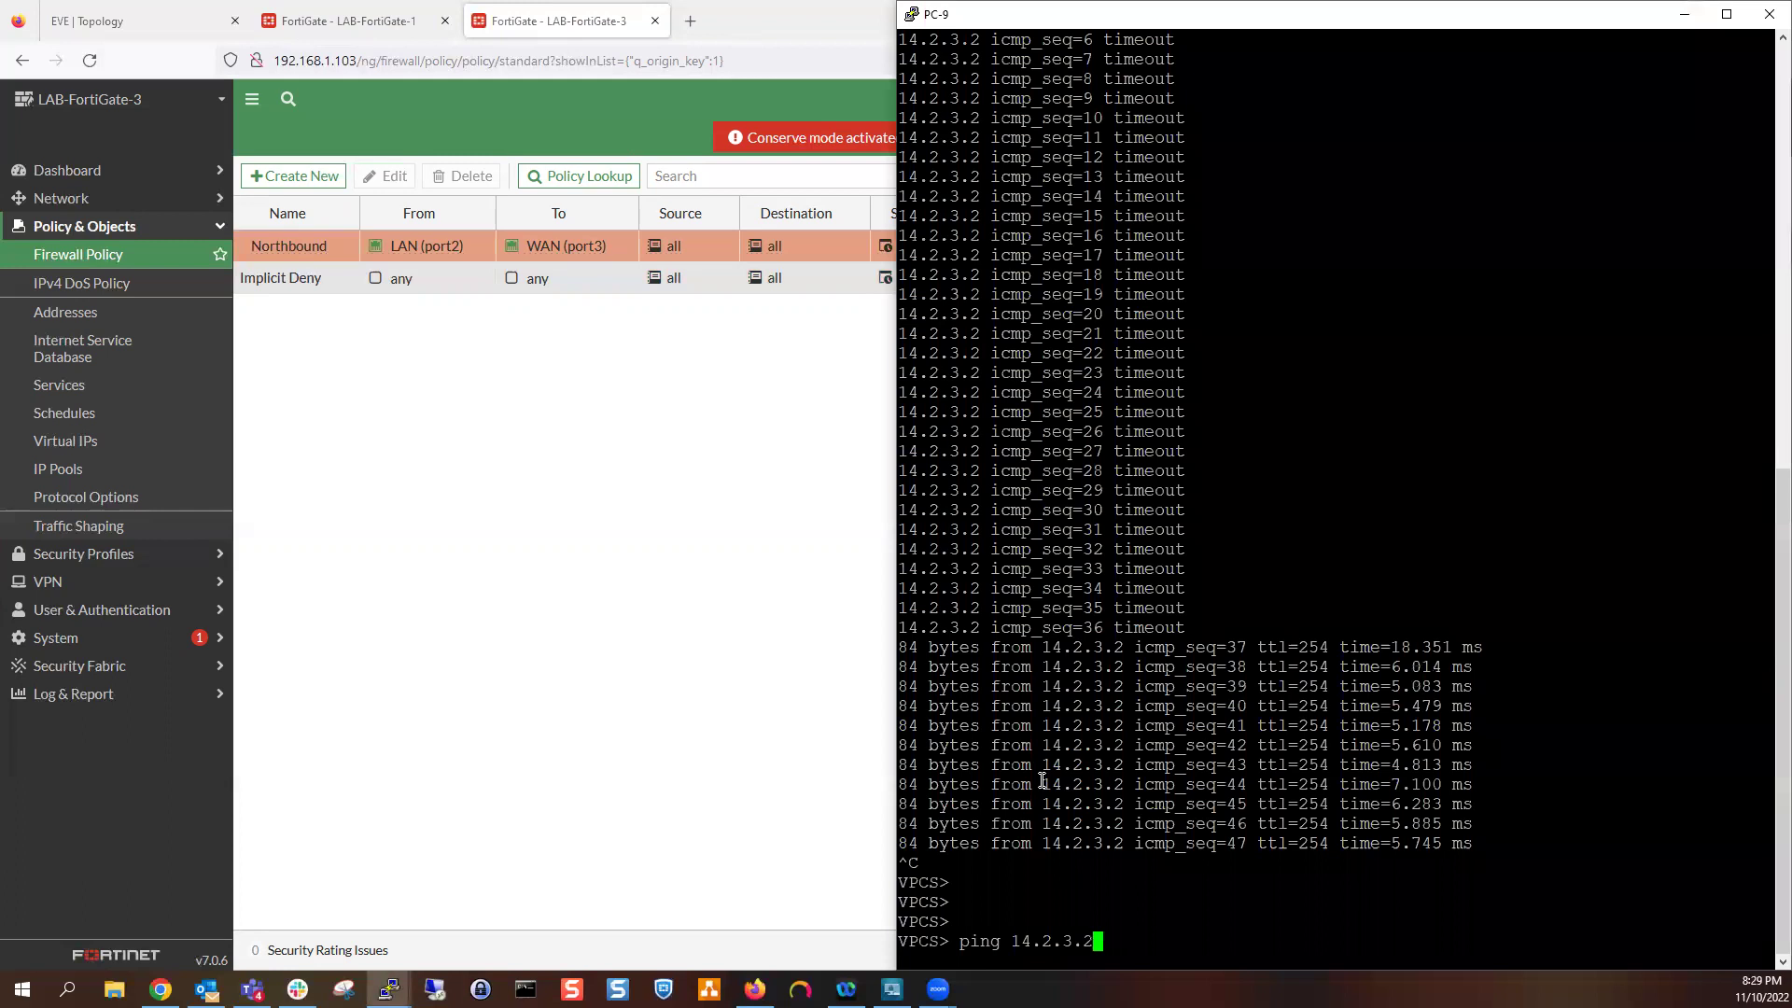
{"action": "type", "text": "-t"}
Hide the PC-9 console and view LAB-FortiGate-1's firewall policy list
{"action": "left_click", "coordinate": [1685, 16]}
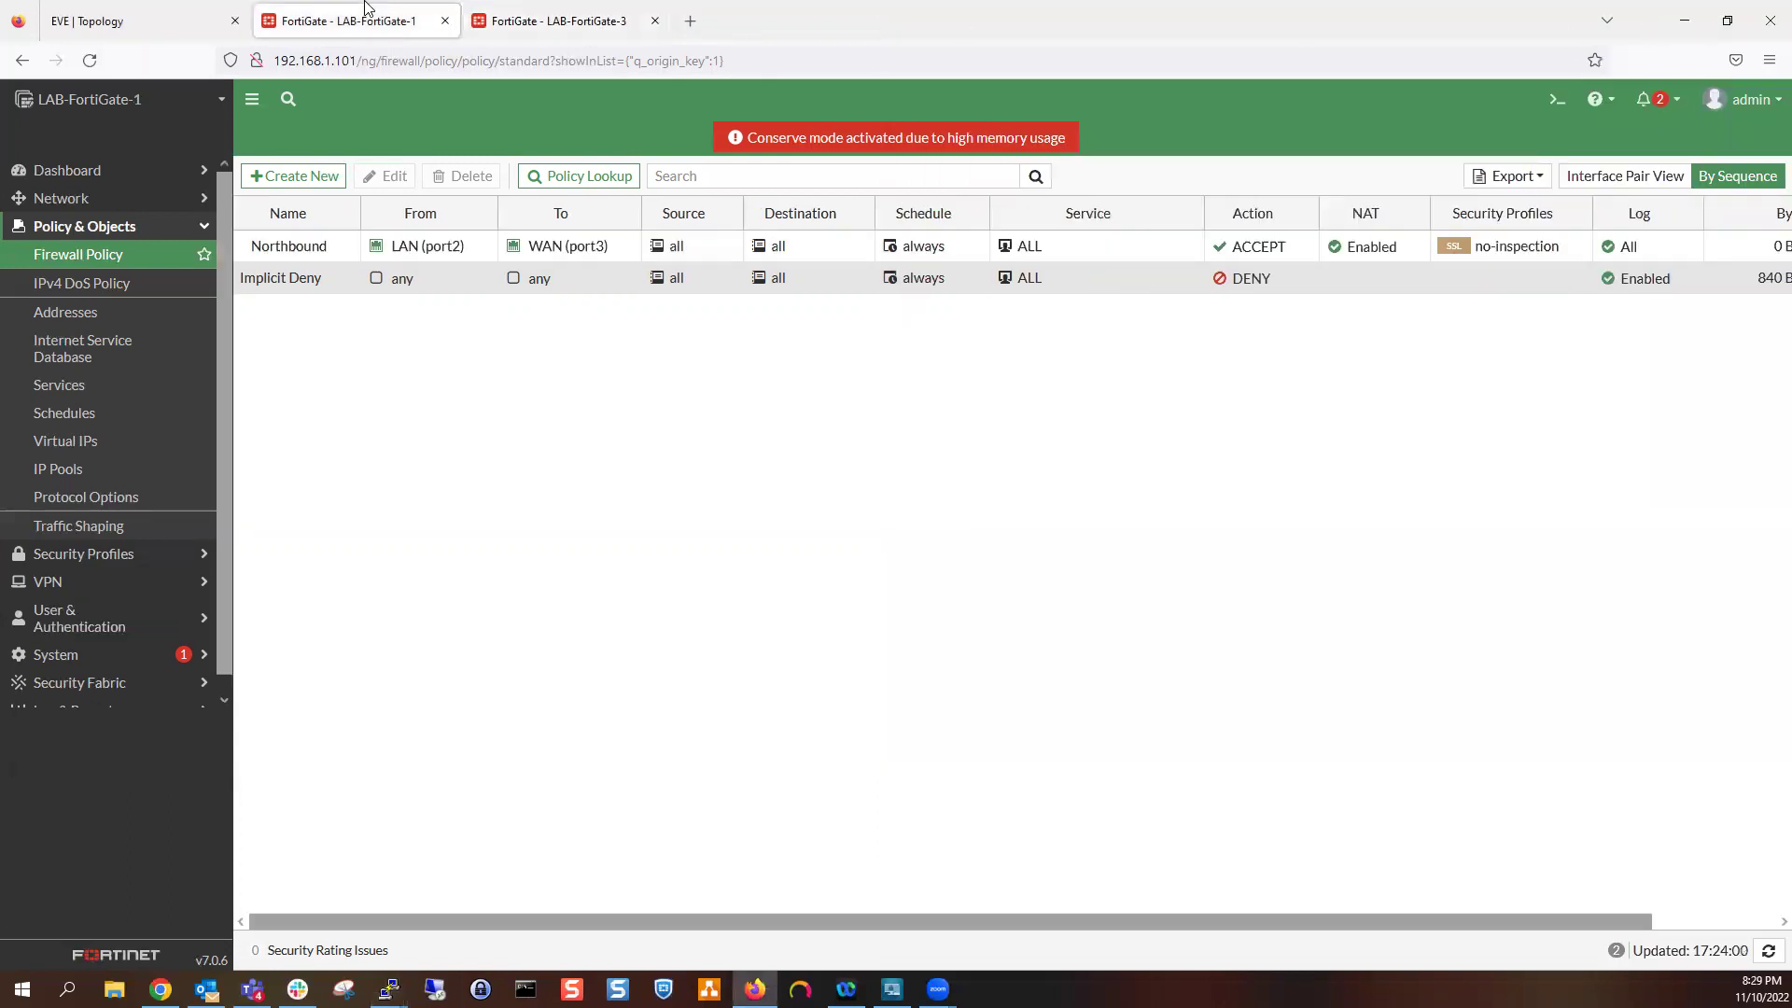
{"action": "left_click", "coordinate": [174, 32]}
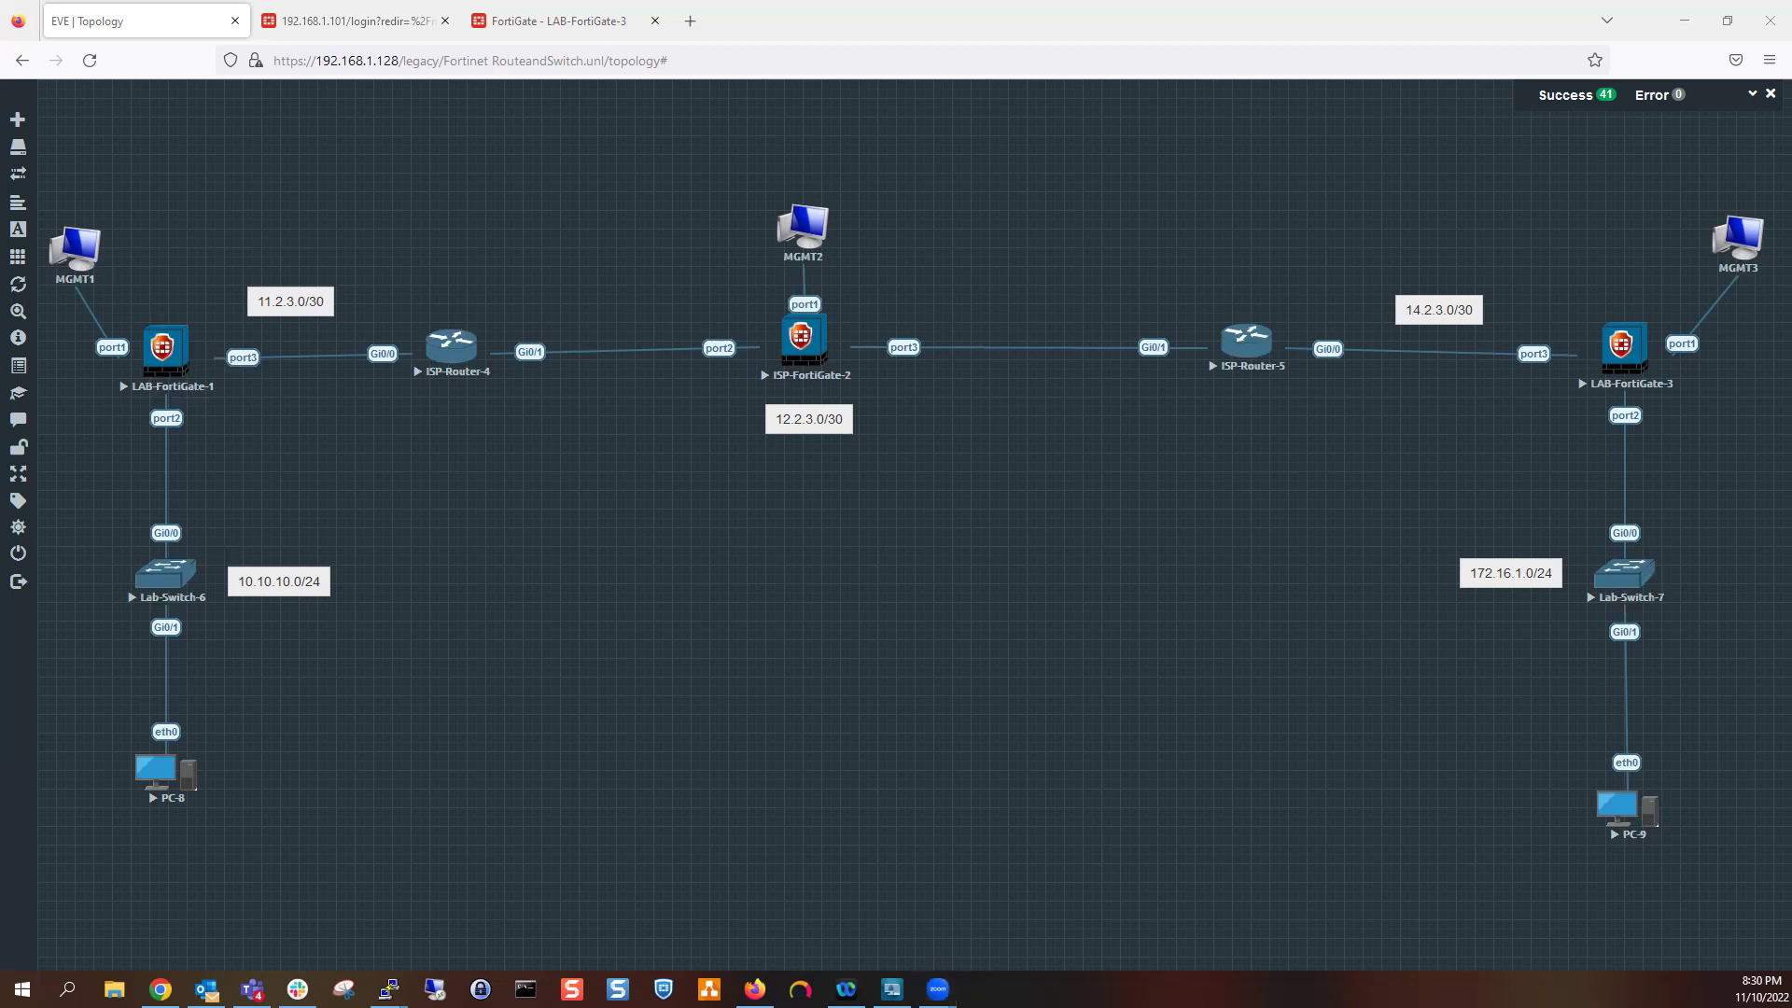
{"action": "mouse_move", "coordinate": [520, 327]}
{"action": "left_mouse_down"}
{"action": "mouse_move", "coordinate": [537, 411]}
{"action": "mouse_move", "coordinate": [806, 467]}
{"action": "mouse_move", "coordinate": [1171, 397]}
{"action": "mouse_move", "coordinate": [1187, 345]}
{"action": "left_mouse_up"}
{"action": "mouse_move", "coordinate": [987, 324]}
{"action": "left_mouse_down"}
{"action": "mouse_move", "coordinate": [560, 306]}
{"action": "mouse_move", "coordinate": [499, 328]}
{"action": "left_mouse_up"}
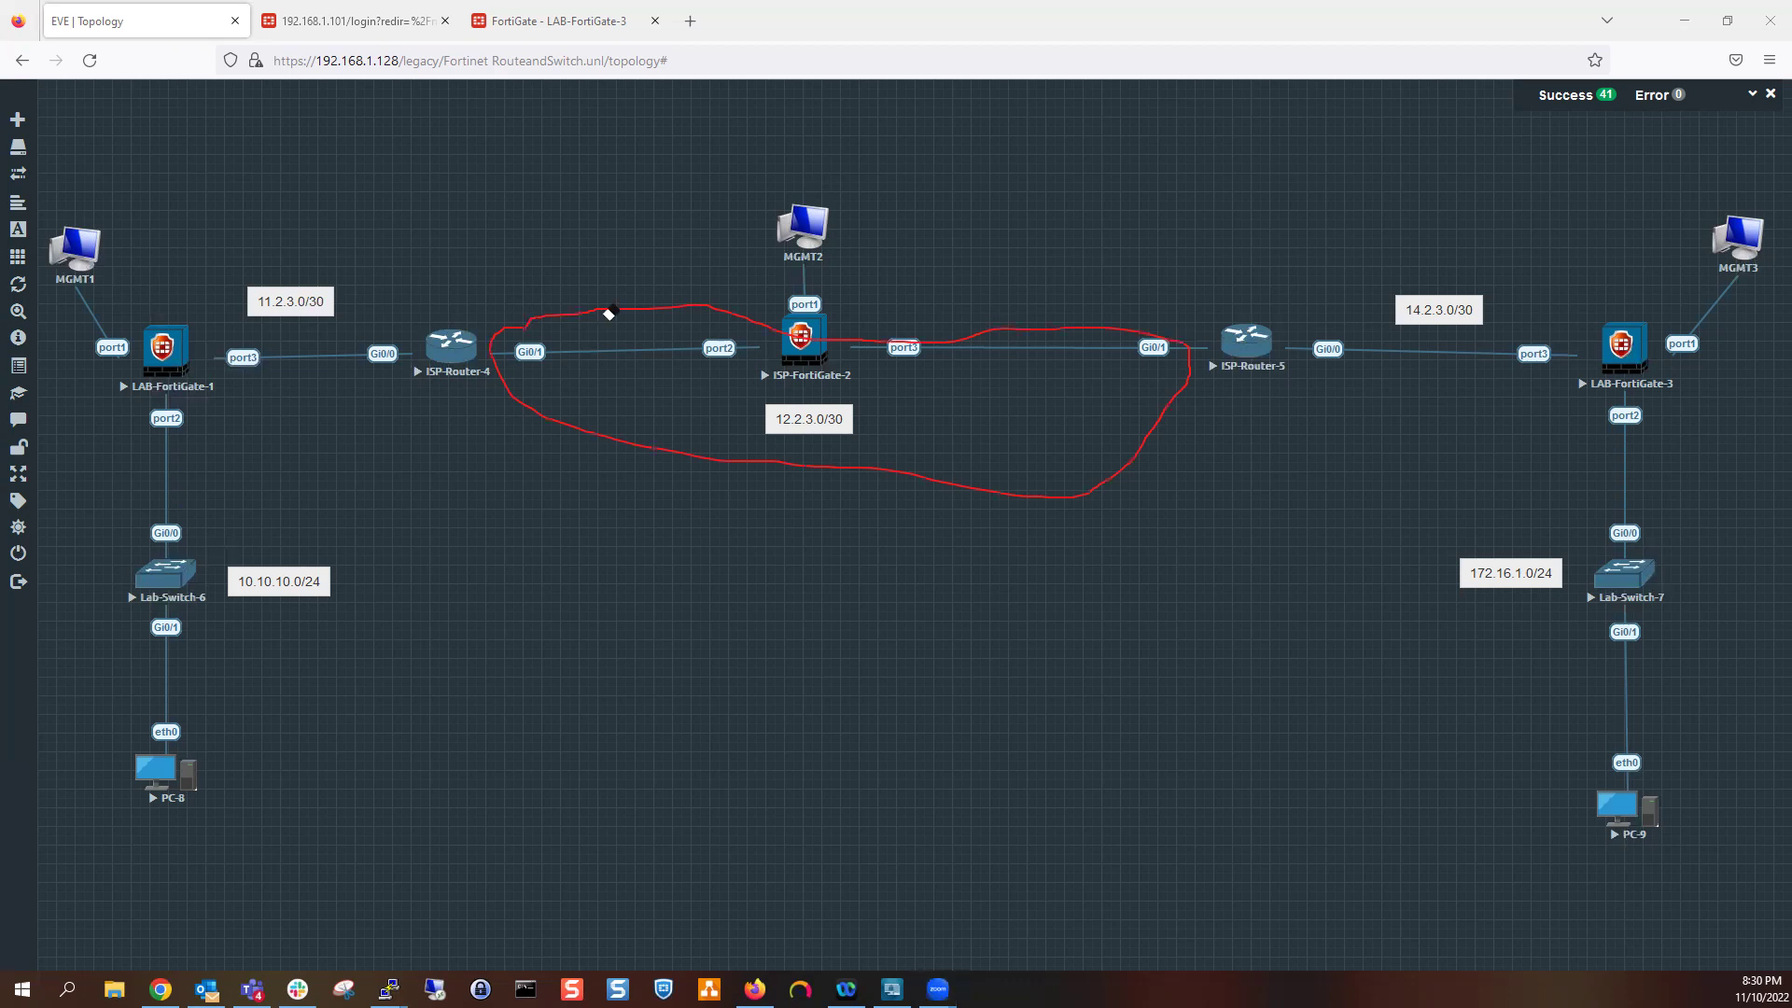
{"action": "key", "text": "Escape"}
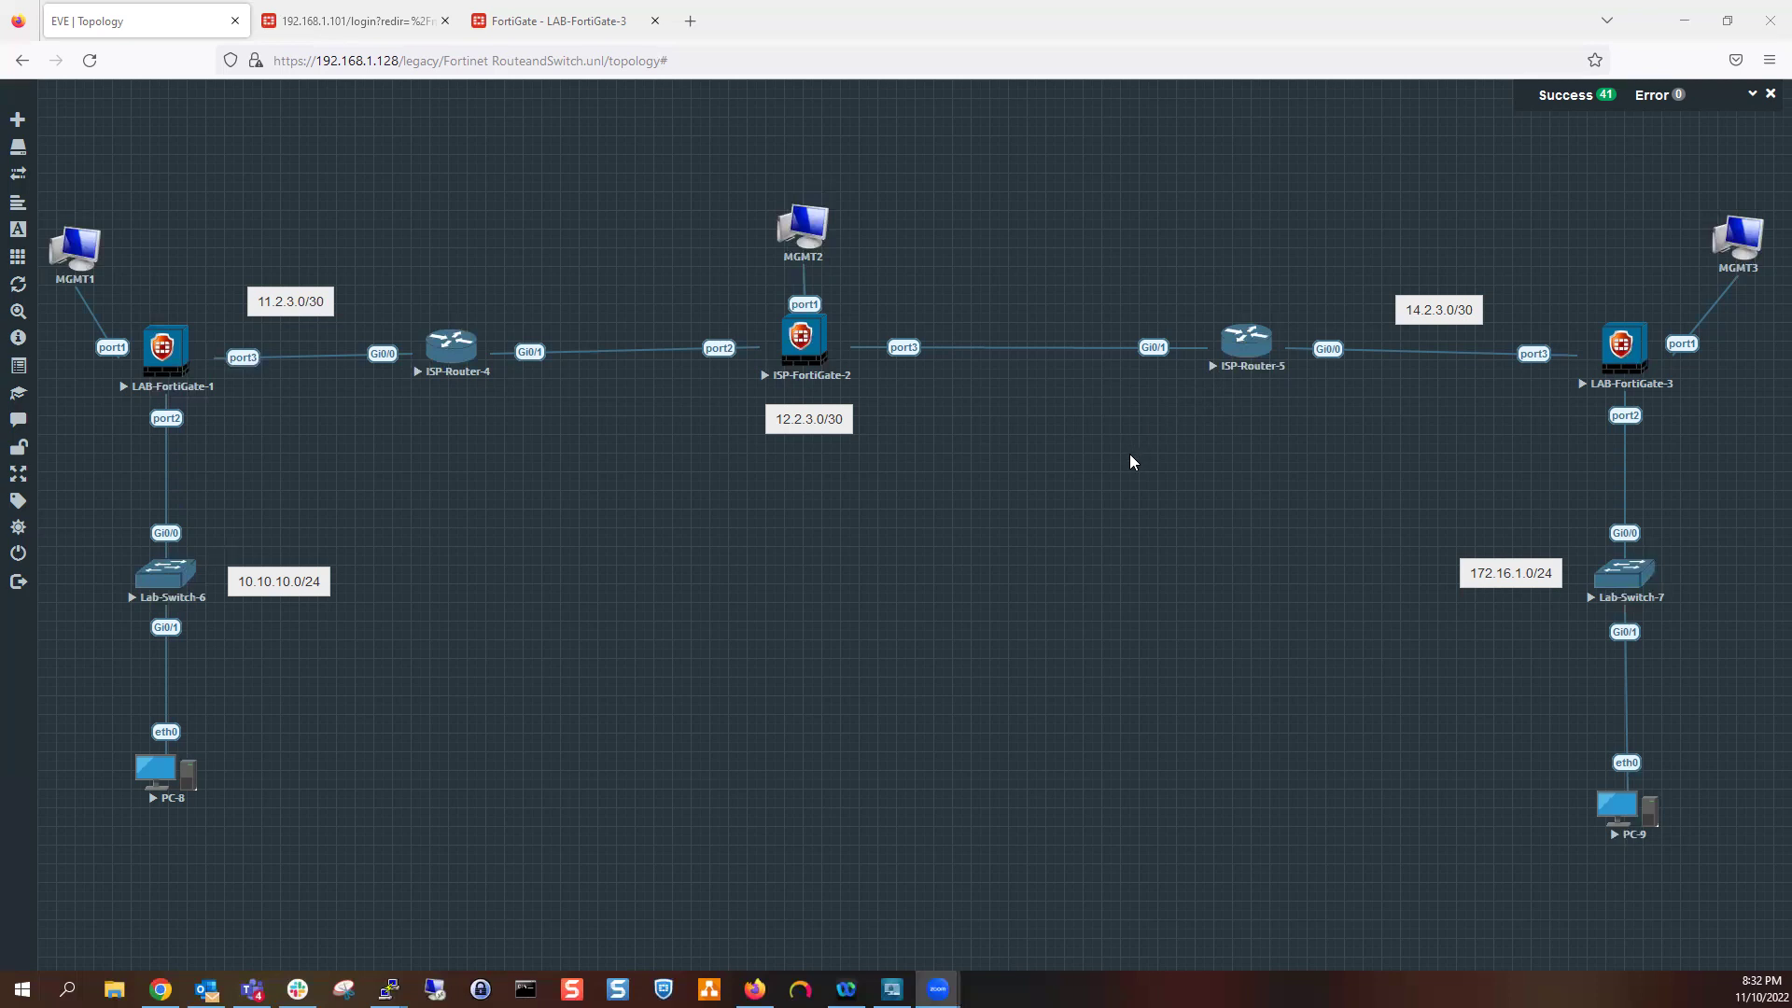
Open ISP-Router-4's console beside the topology and enter interface Gi0/1 configuration
{"action": "mouse_move", "coordinate": [388, 989]}
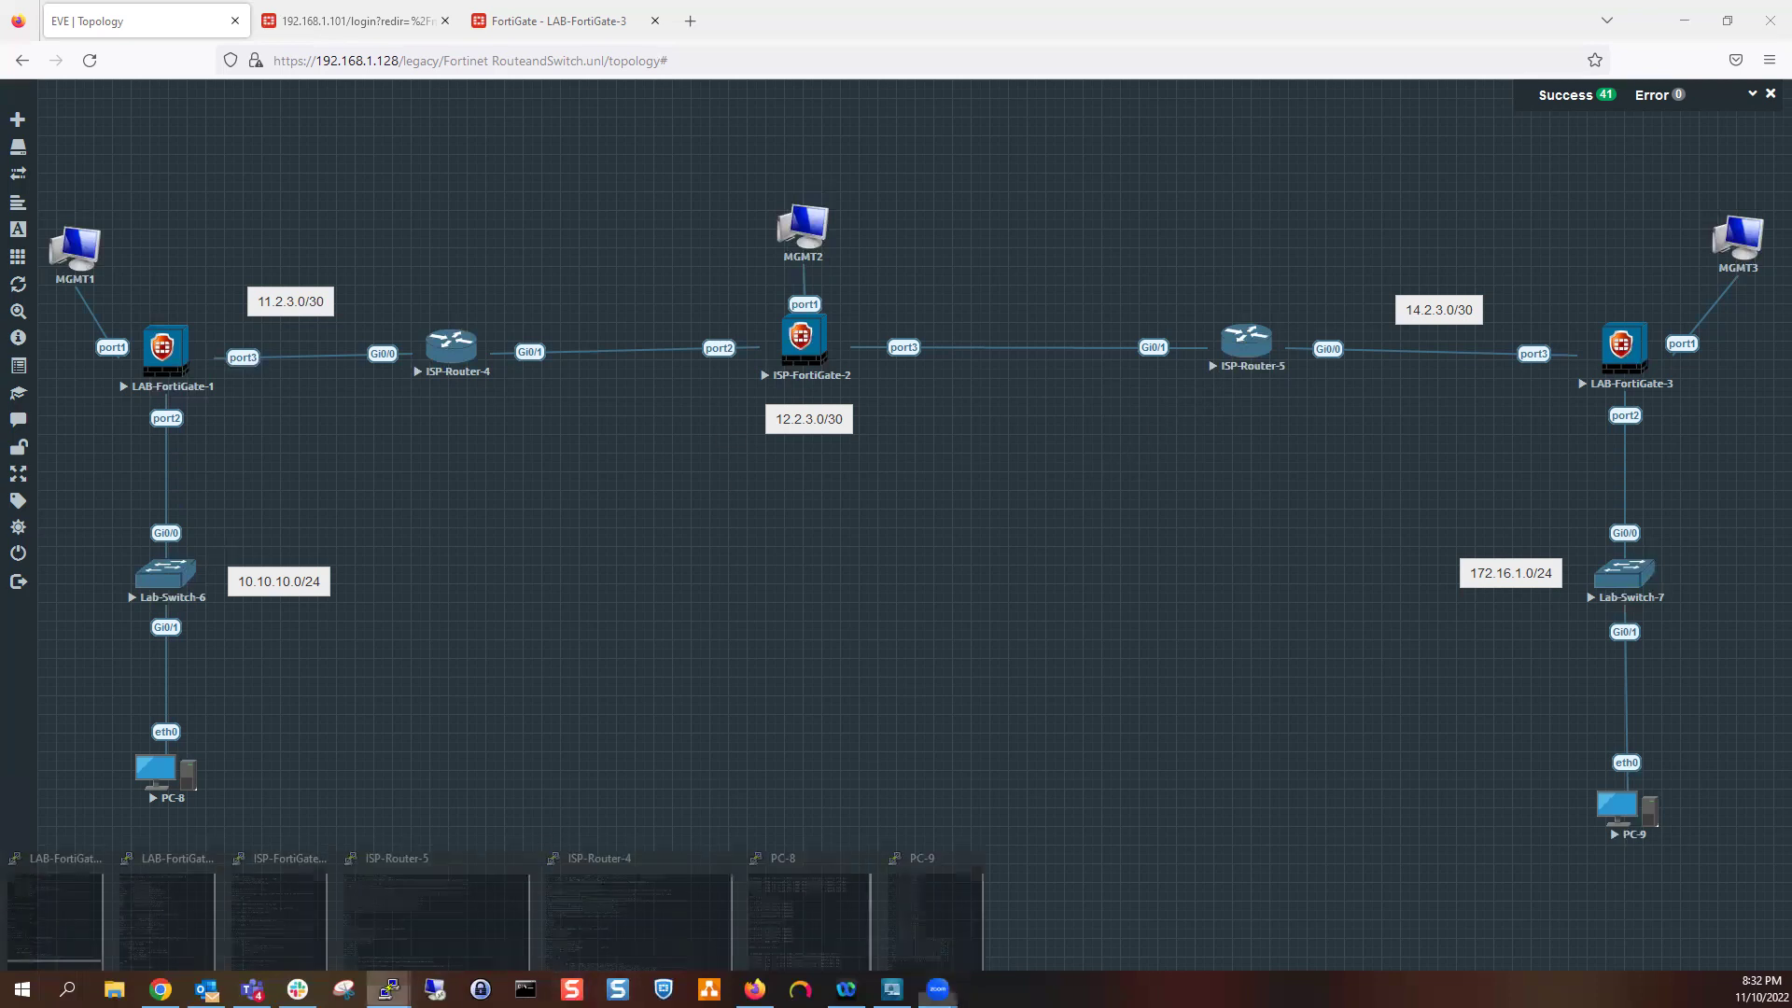
{"action": "left_click", "coordinate": [619, 917]}
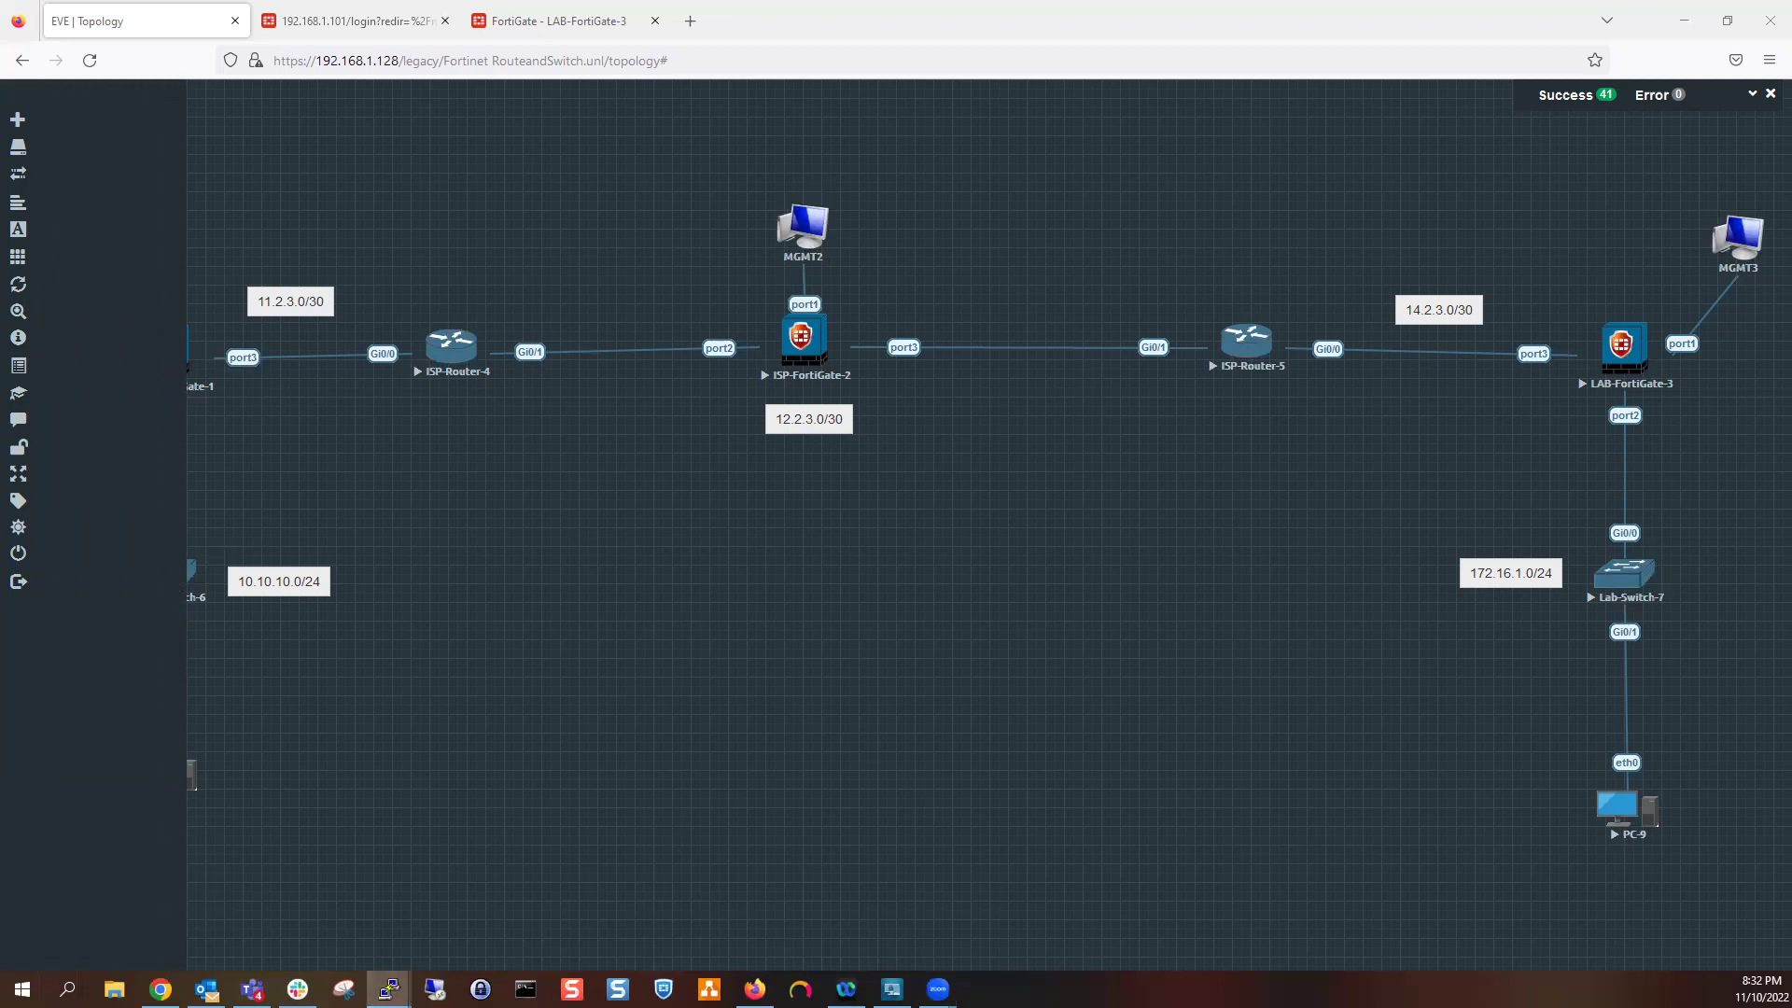
{"action": "key", "text": "super+Right"}
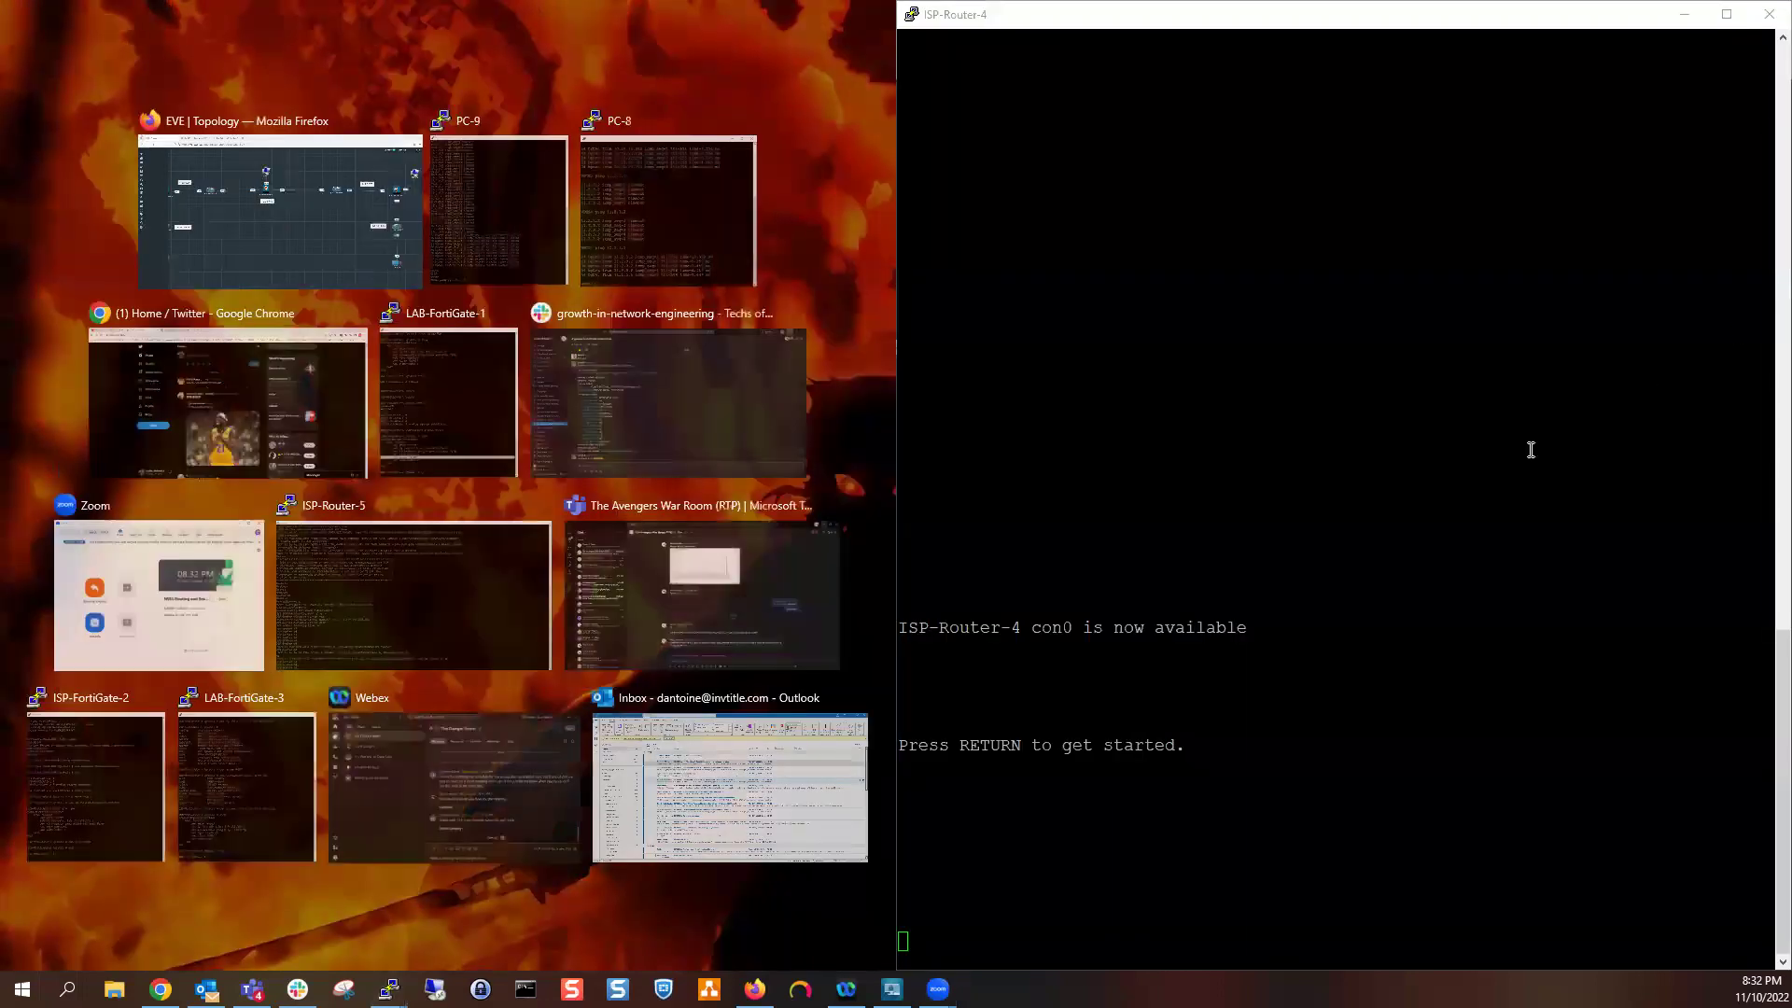
{"action": "key", "text": "Return"}
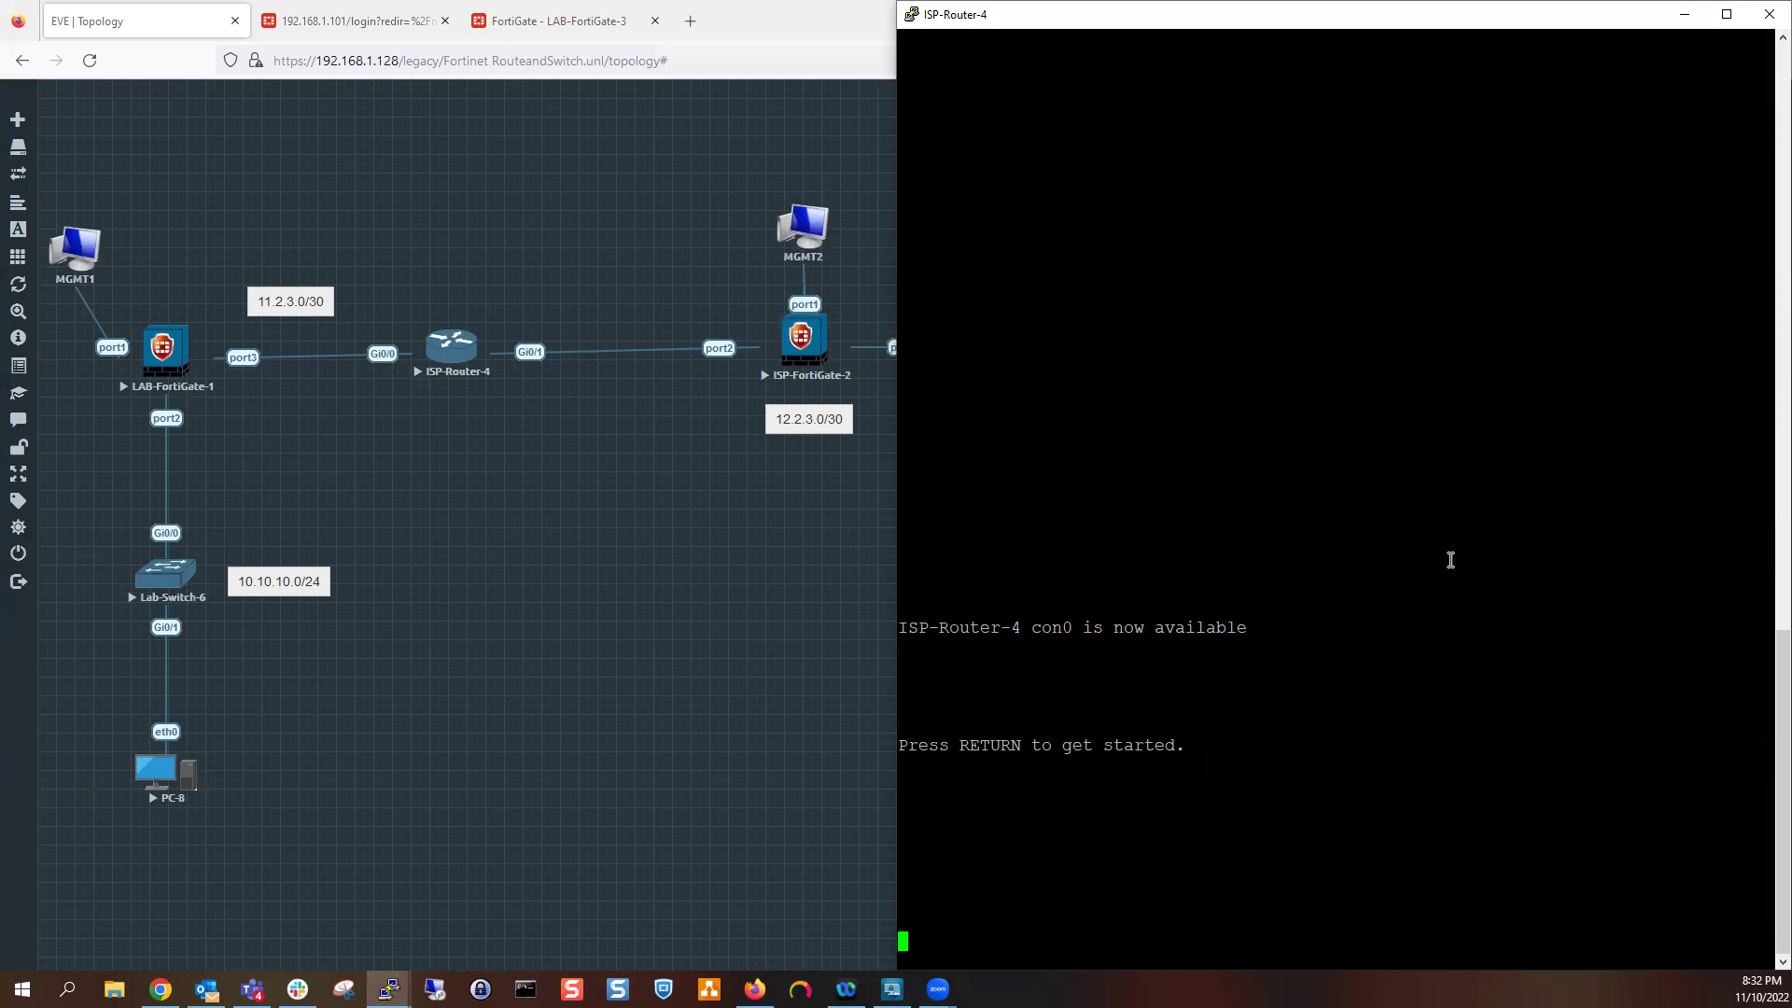
{"action": "key", "text": "Return"}
{"action": "key", "text": "Return"}
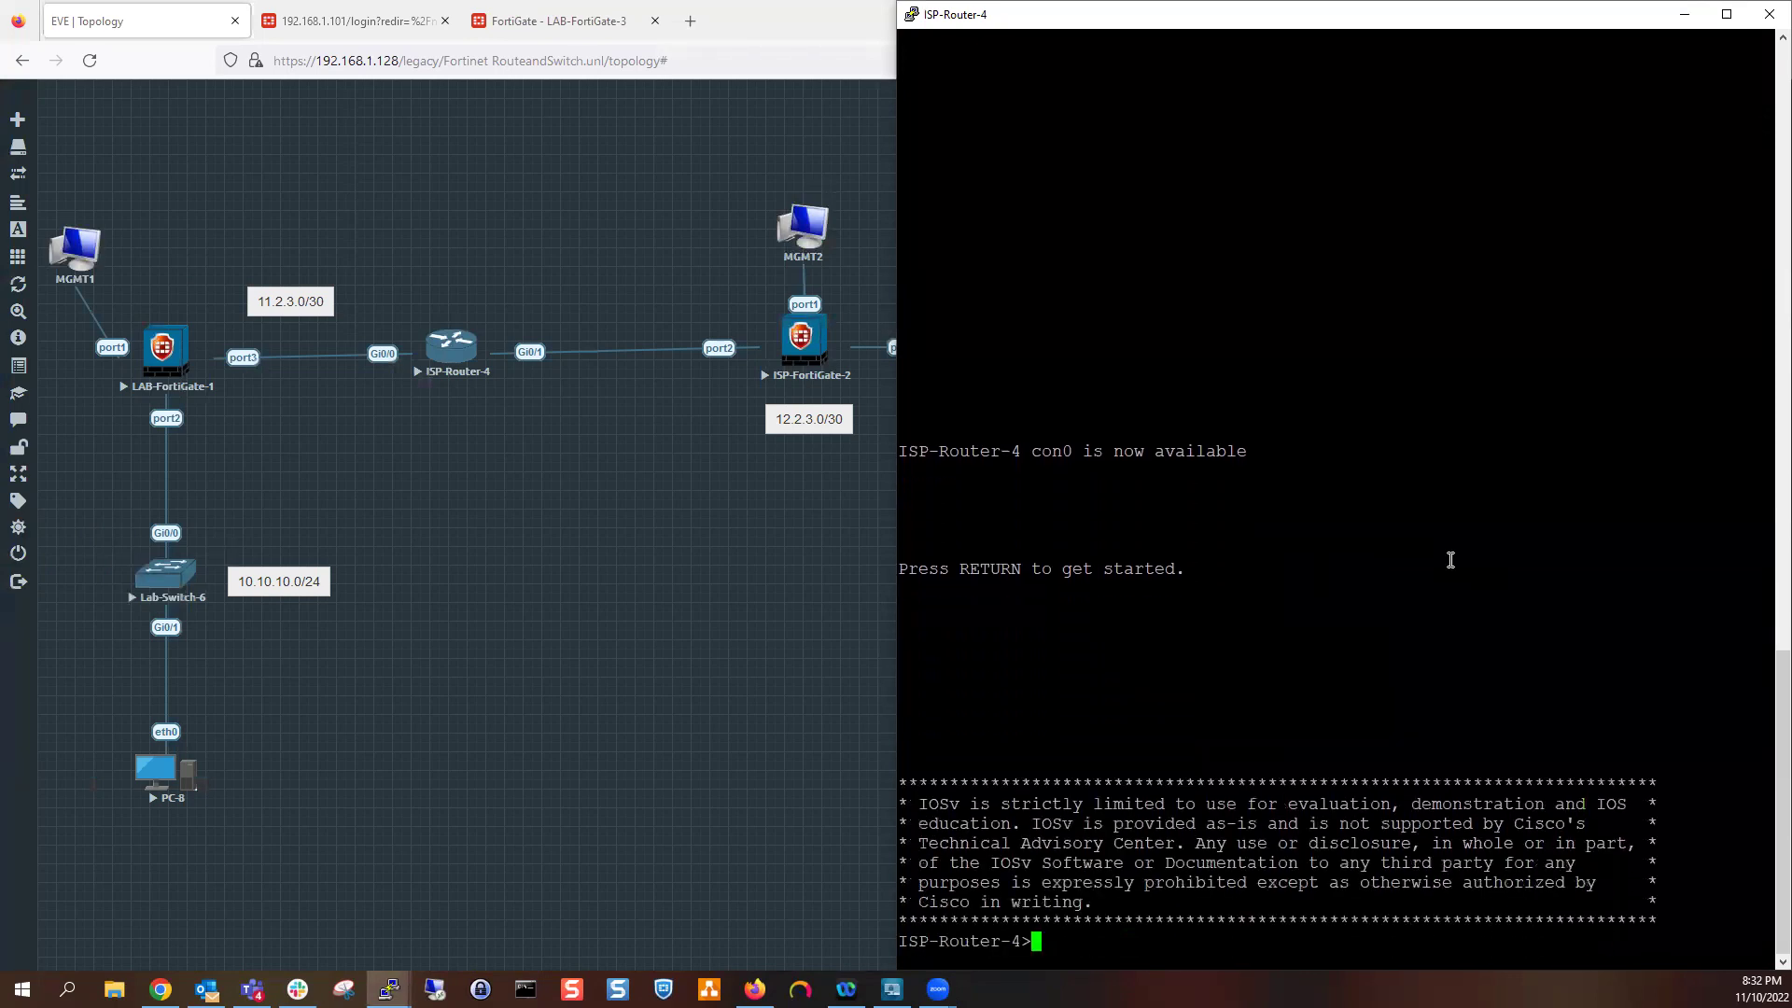
{"action": "key", "text": "Return"}
{"action": "key", "text": "Return"}
{"action": "type", "text": "en"}
{"action": "key", "text": "Return"}
{"action": "key", "text": "Return"}
{"action": "type", "text": "config t"}
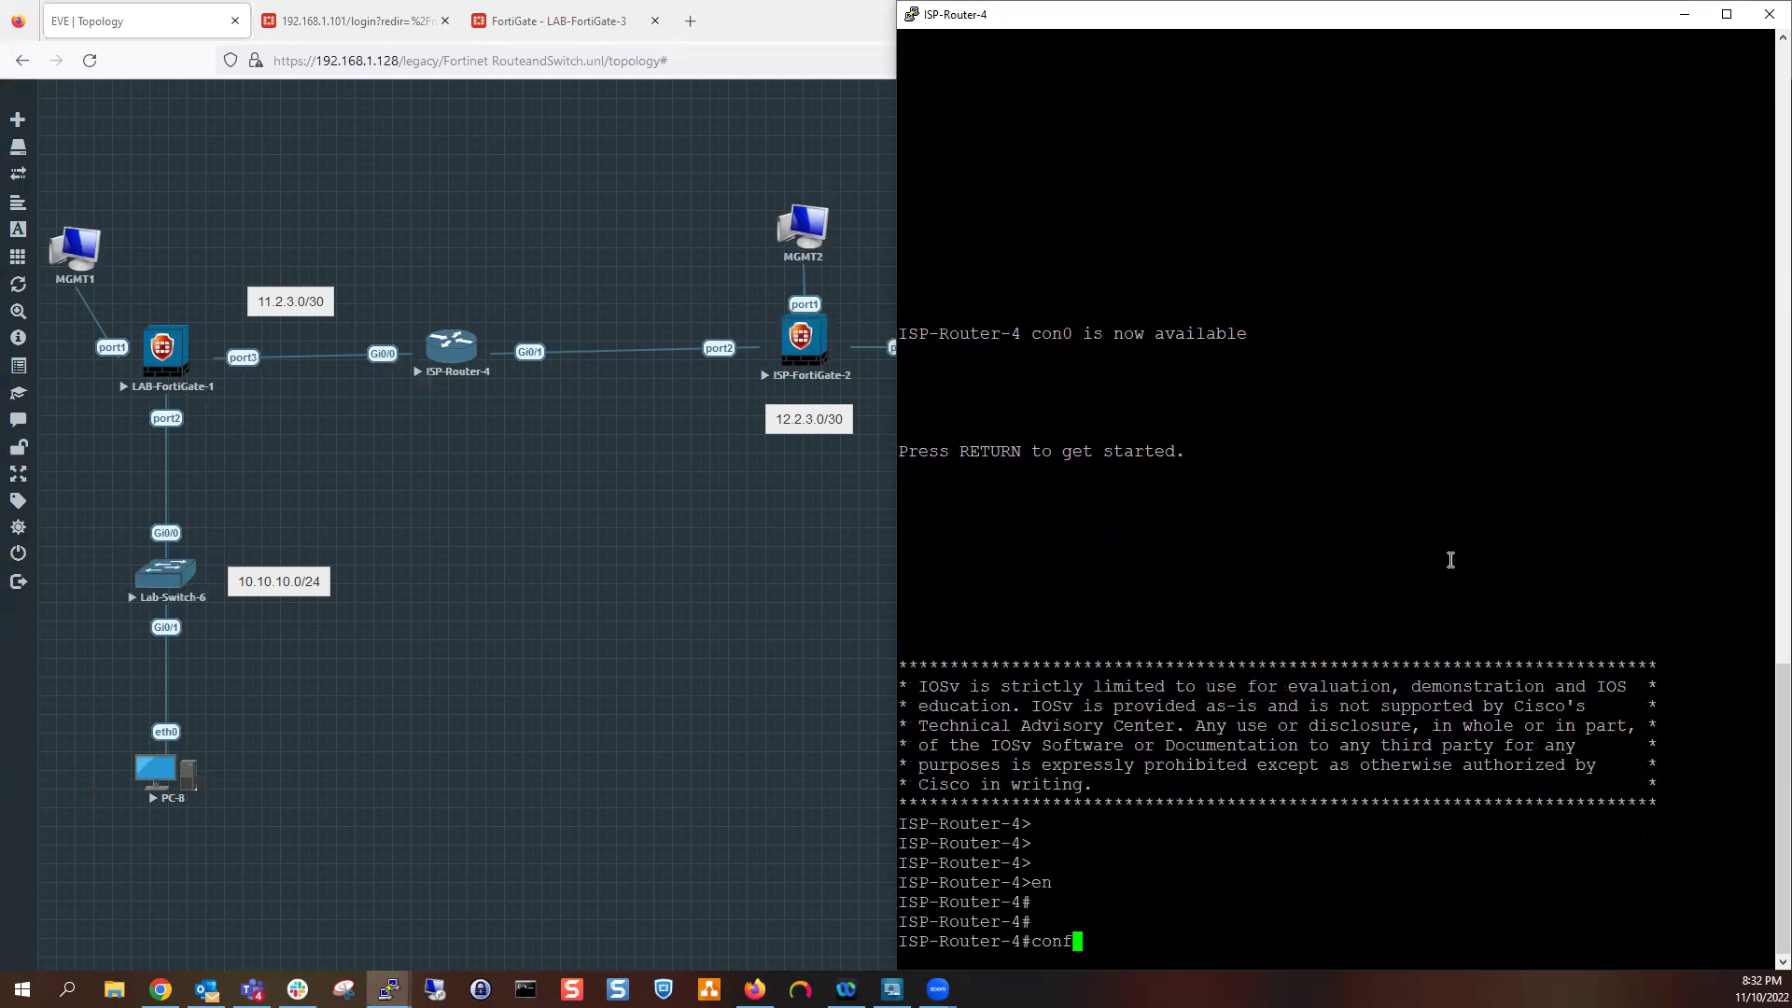
{"action": "key", "text": "Return"}
{"action": "type", "text": "int gi 0/1"}
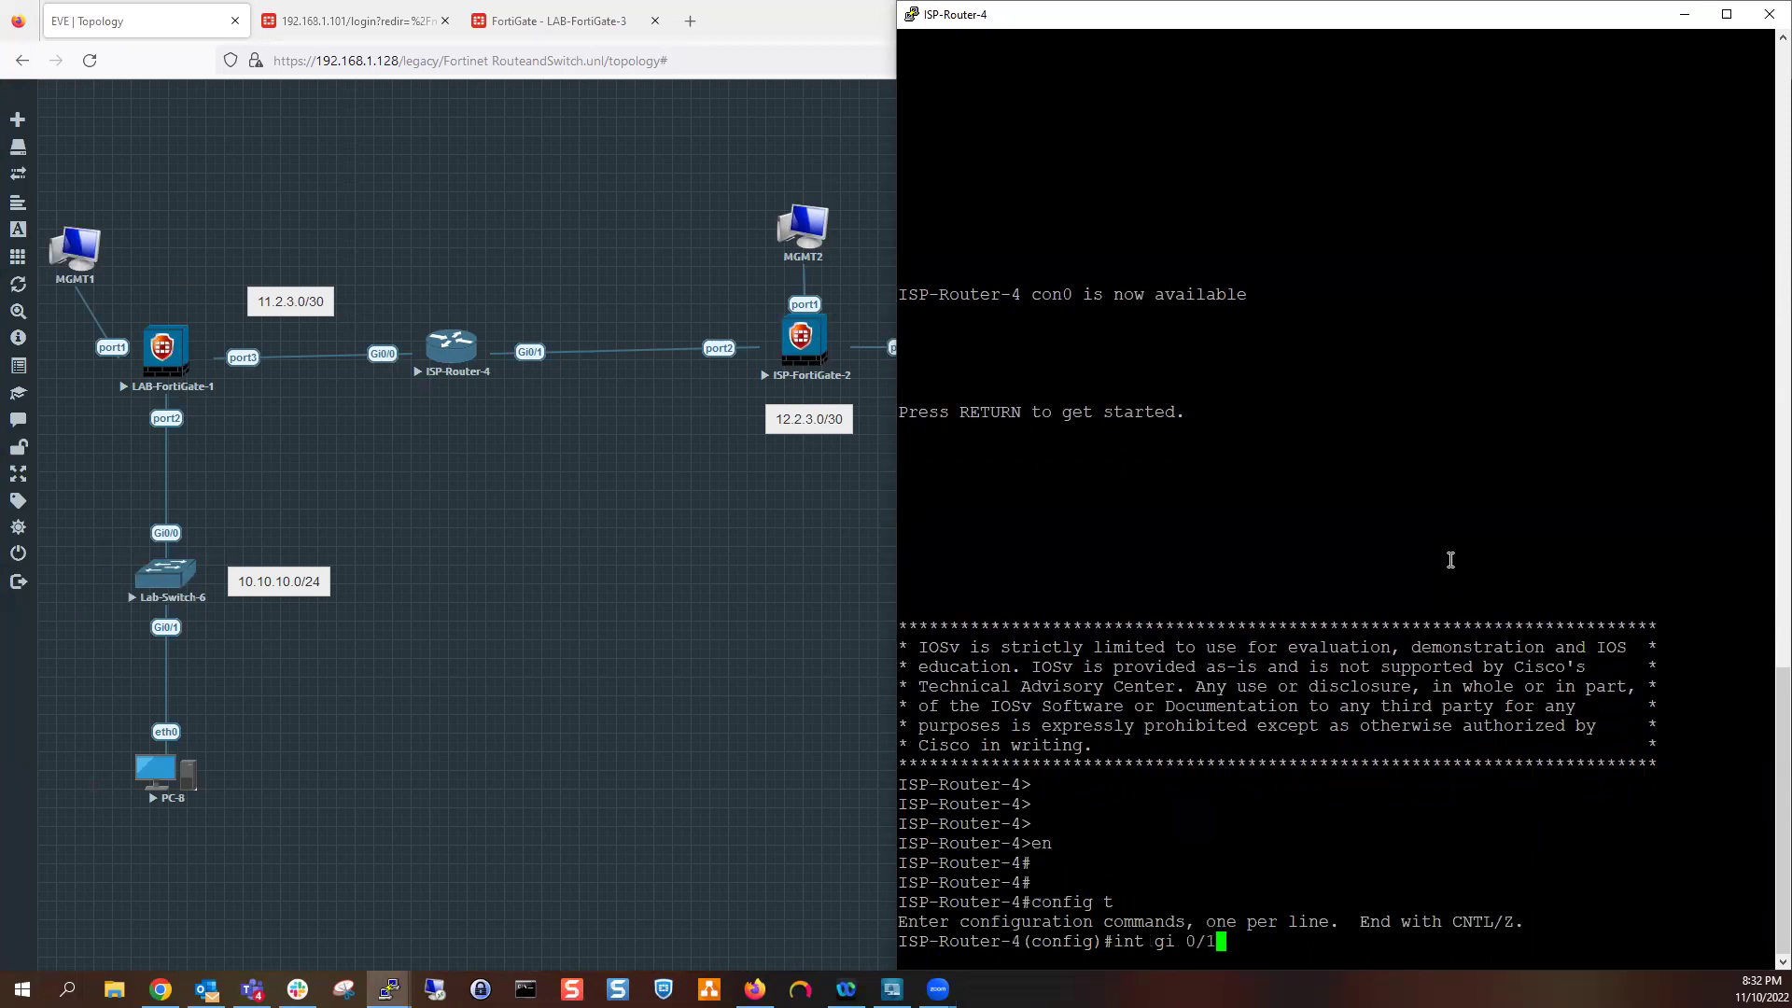
{"action": "key", "text": "Return"}
Give Gi0/1 address 12.2.3.1 255.255.255.252, enable it, and save with wr
{"action": "type", "text": "ip add"}
{"action": "key", "text": "Tab"}
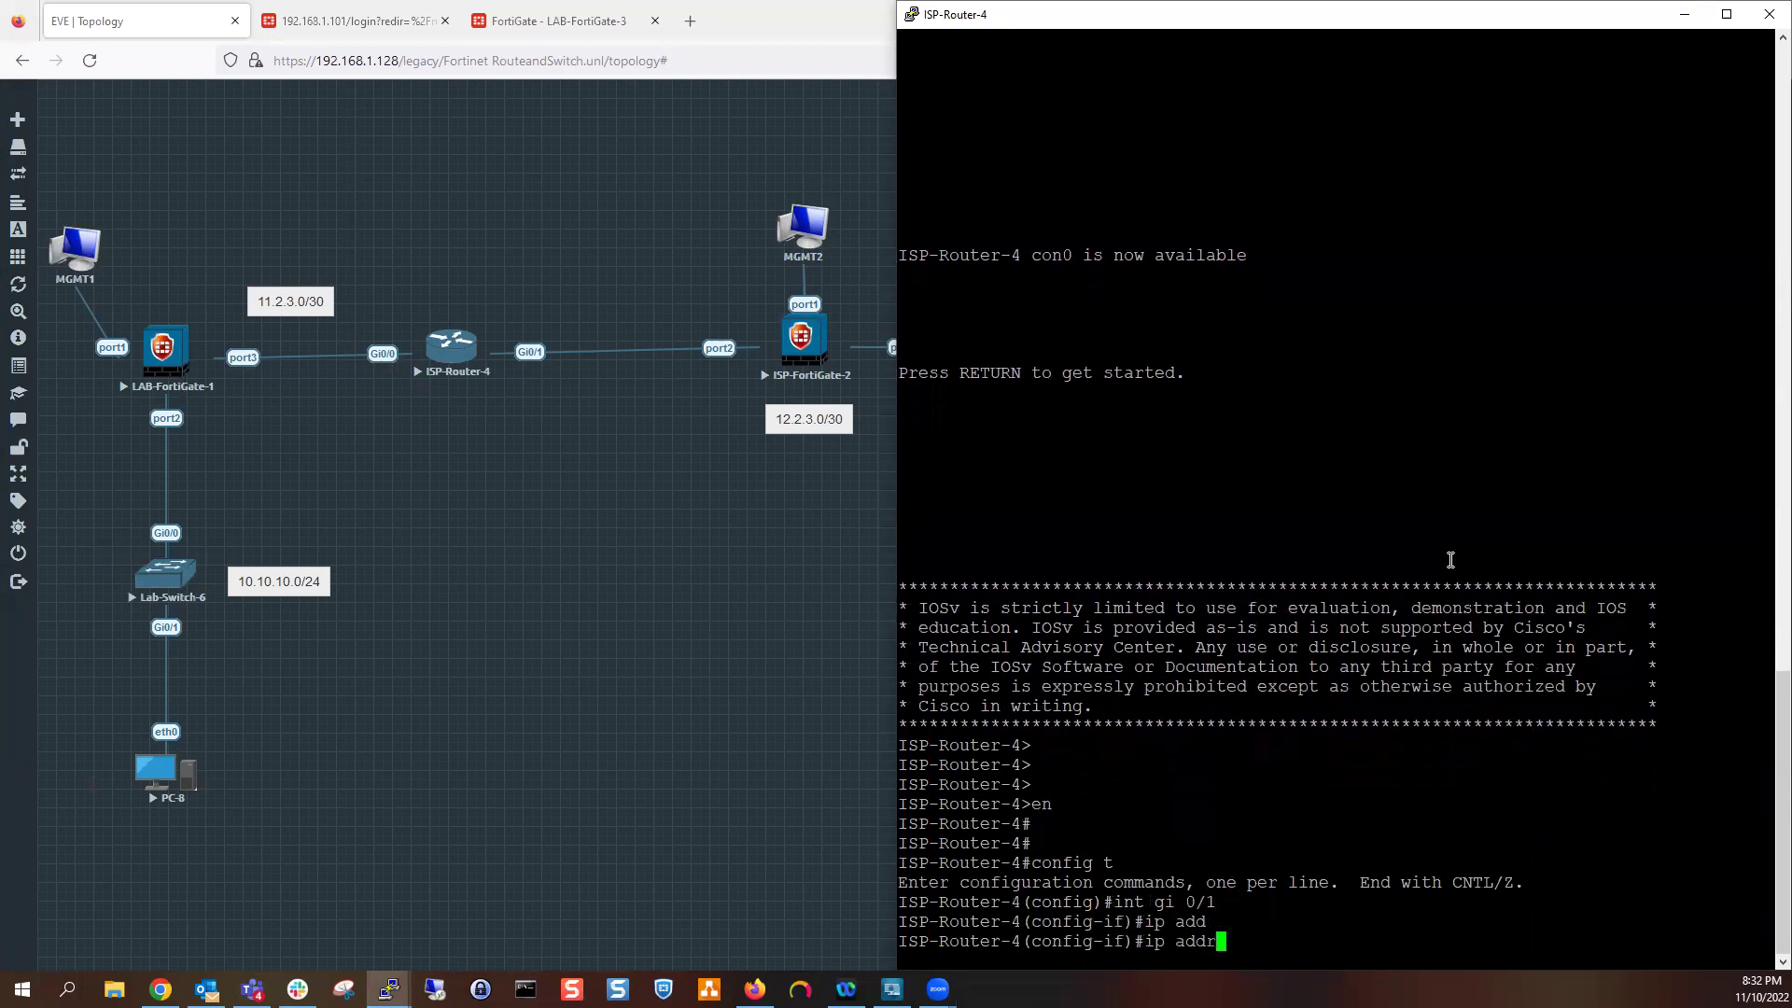
{"action": "type", "text": "12.2.3.1 255.255.255.252"}
{"action": "key", "text": "Return"}
{"action": "type", "text": "no shut"}
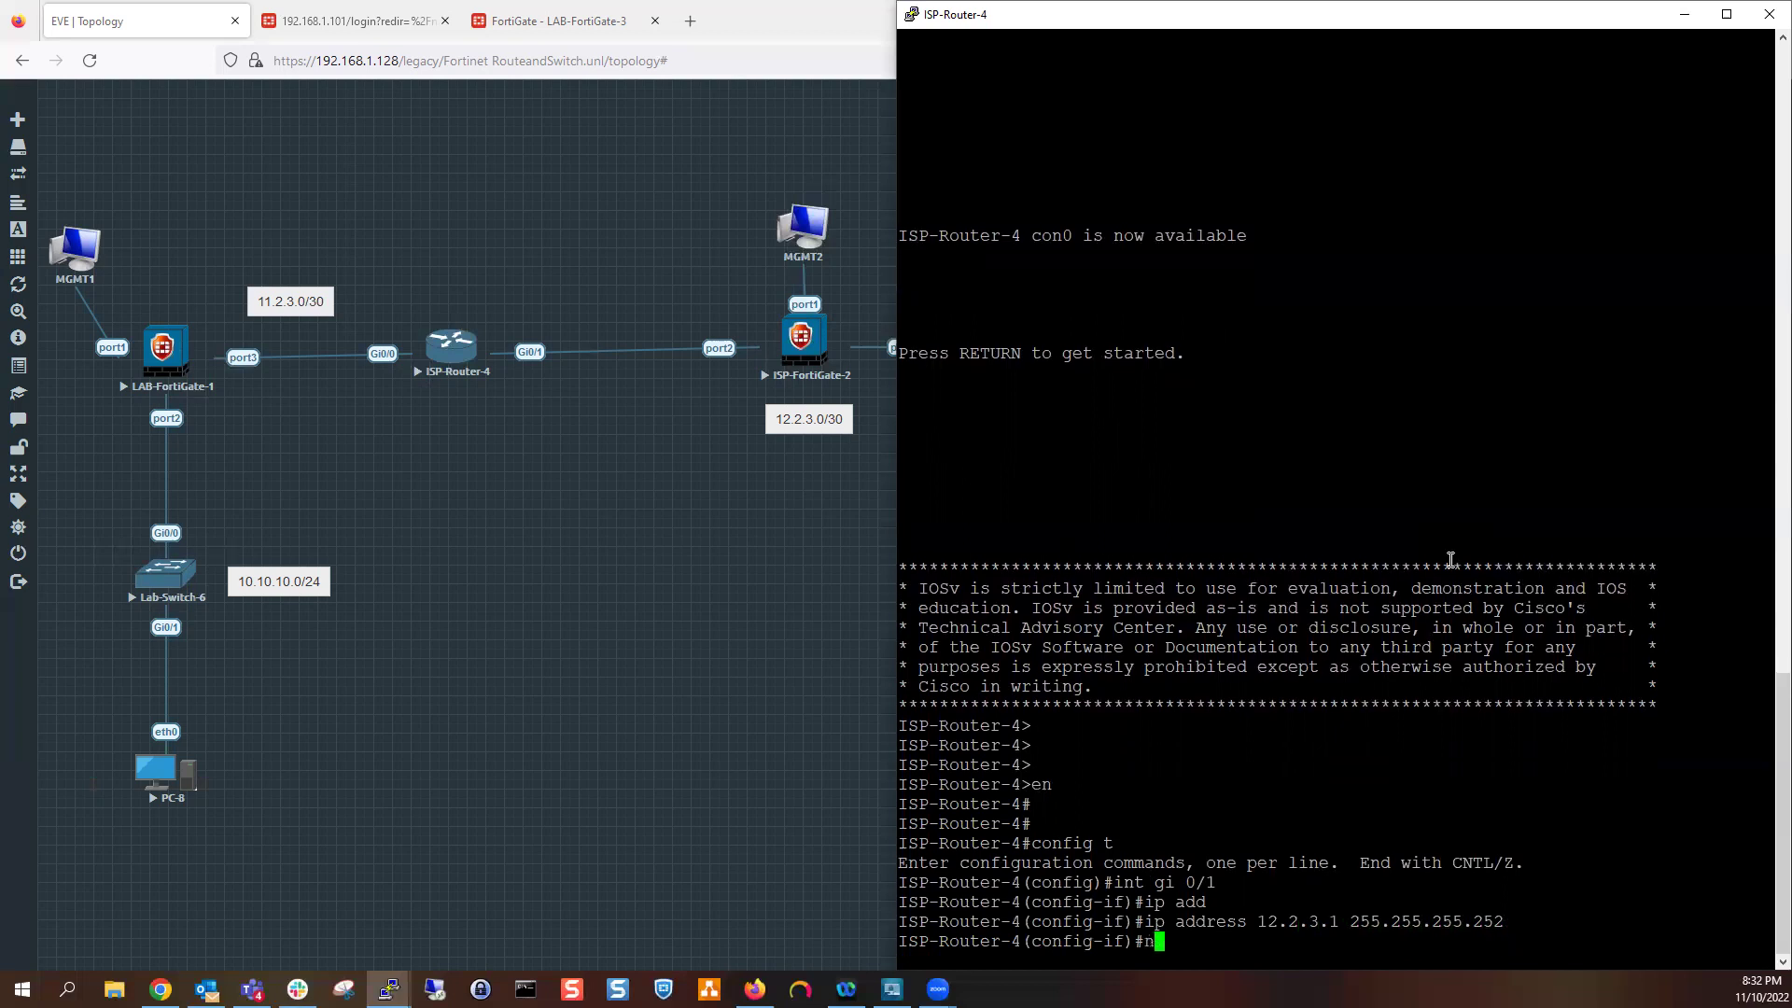
{"action": "key", "text": "Return"}
{"action": "type", "text": "end"}
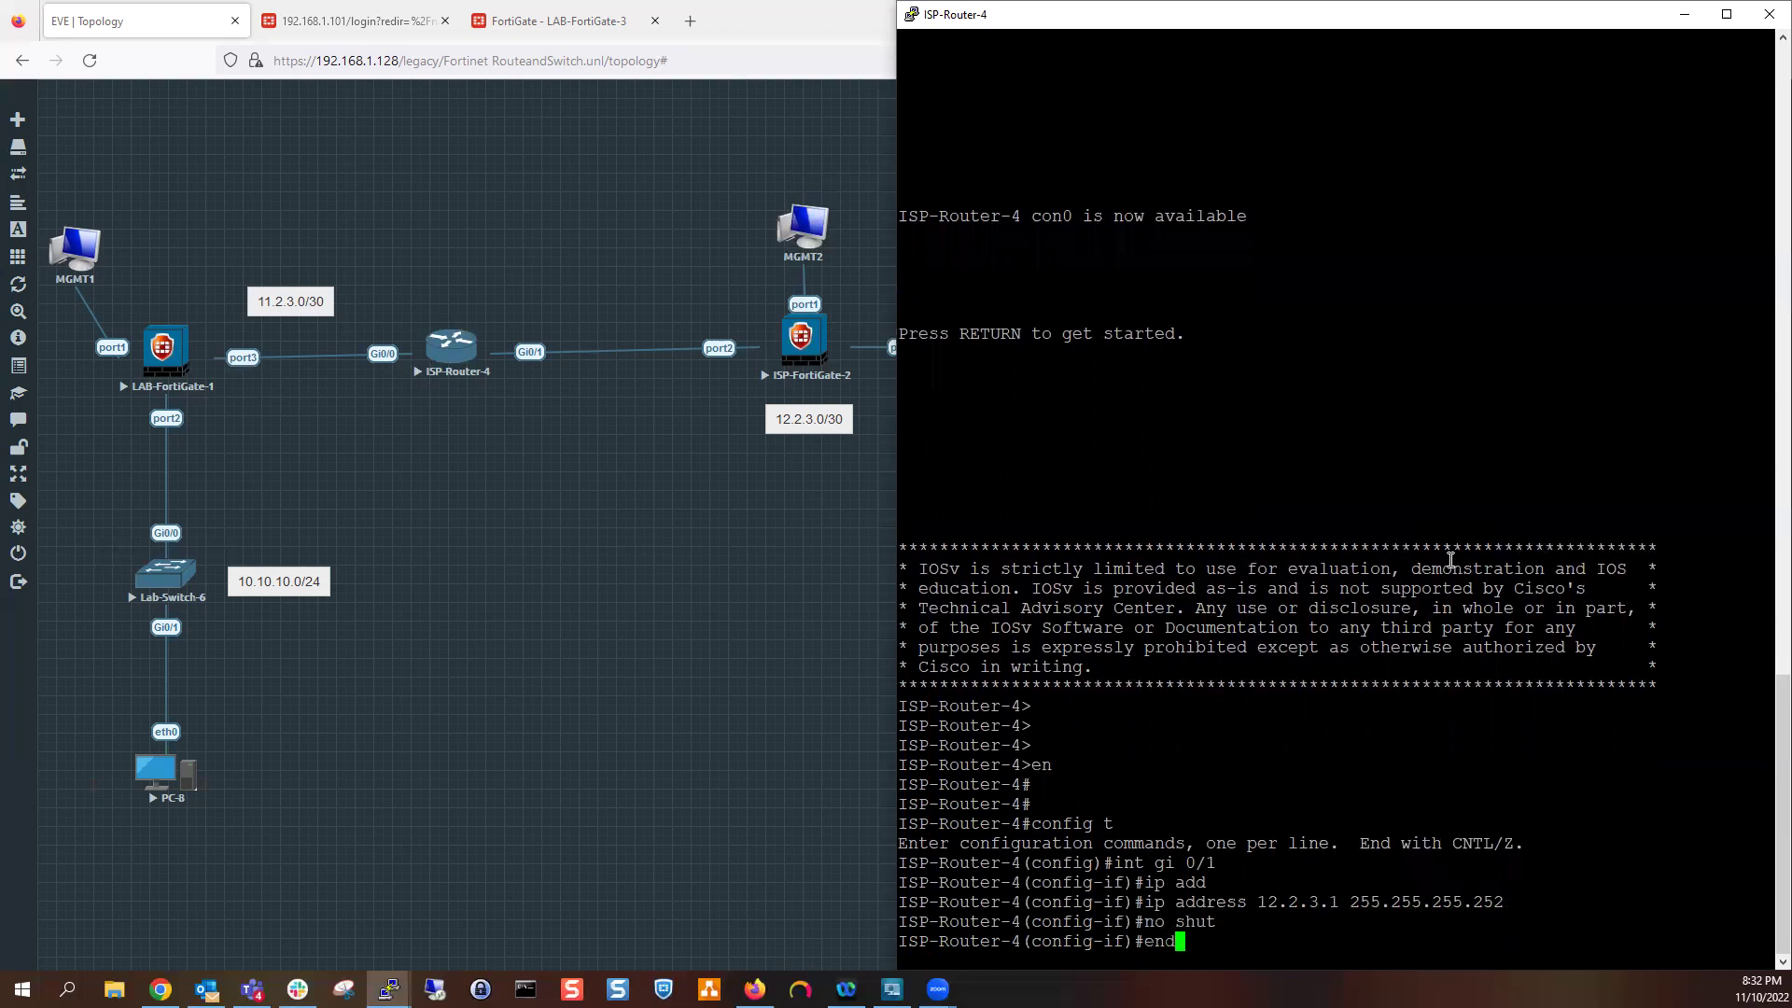
{"action": "key", "text": "Return"}
{"action": "key", "text": "Return"}
{"action": "key", "text": "Return"}
{"action": "key", "text": "Return"}
{"action": "type", "text": "wr"}
{"action": "key", "text": "Return"}
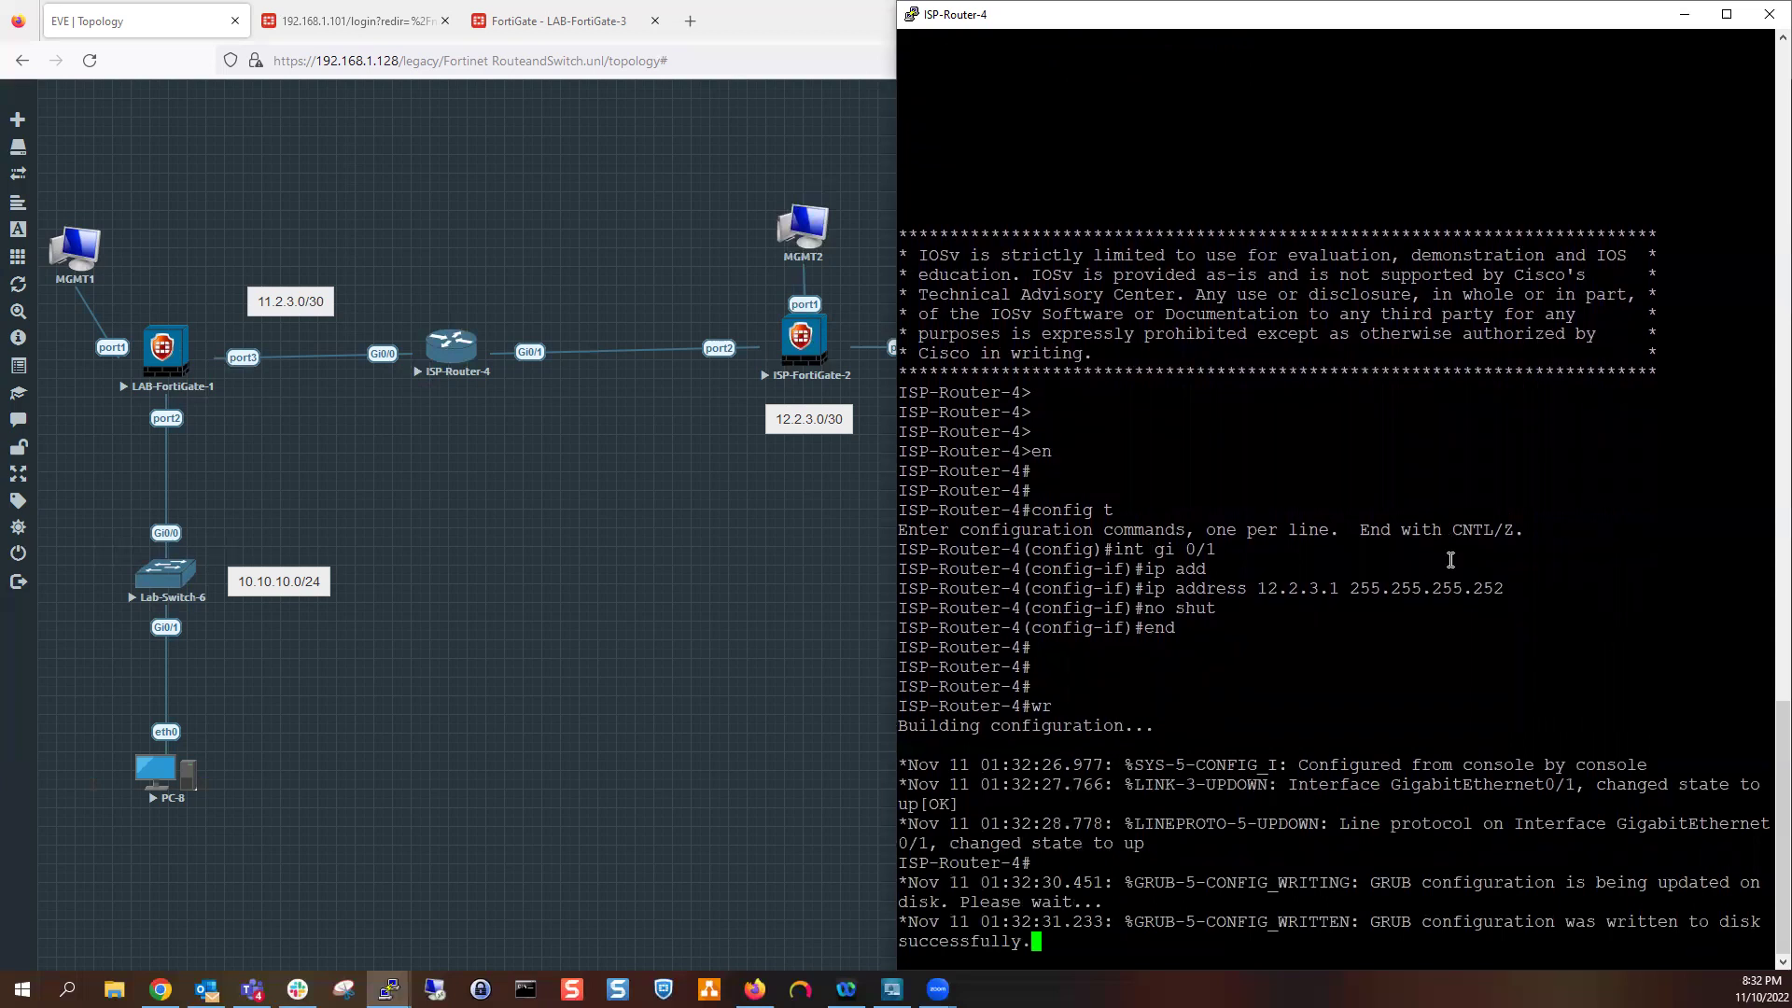
{"action": "left_click", "coordinate": [1680, 13]}
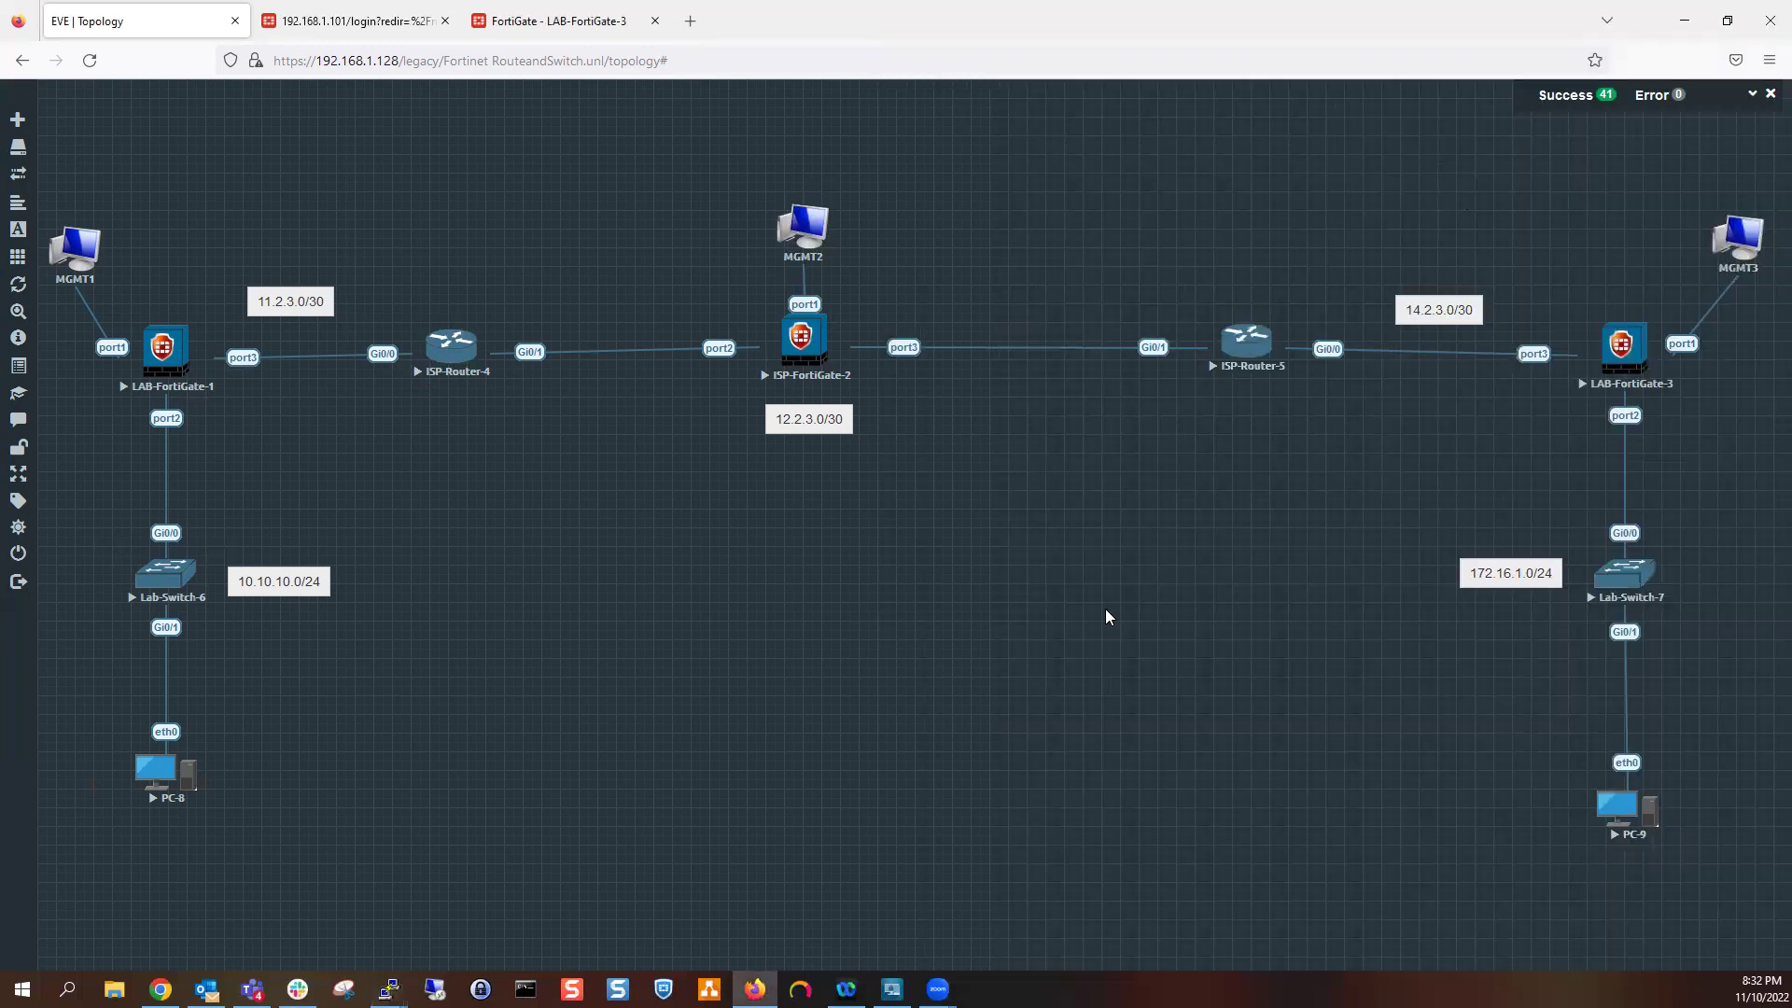
Open ISP-Router-5's console beside the topology and enter interface Gi0/1 configuration
{"action": "mouse_move", "coordinate": [388, 989]}
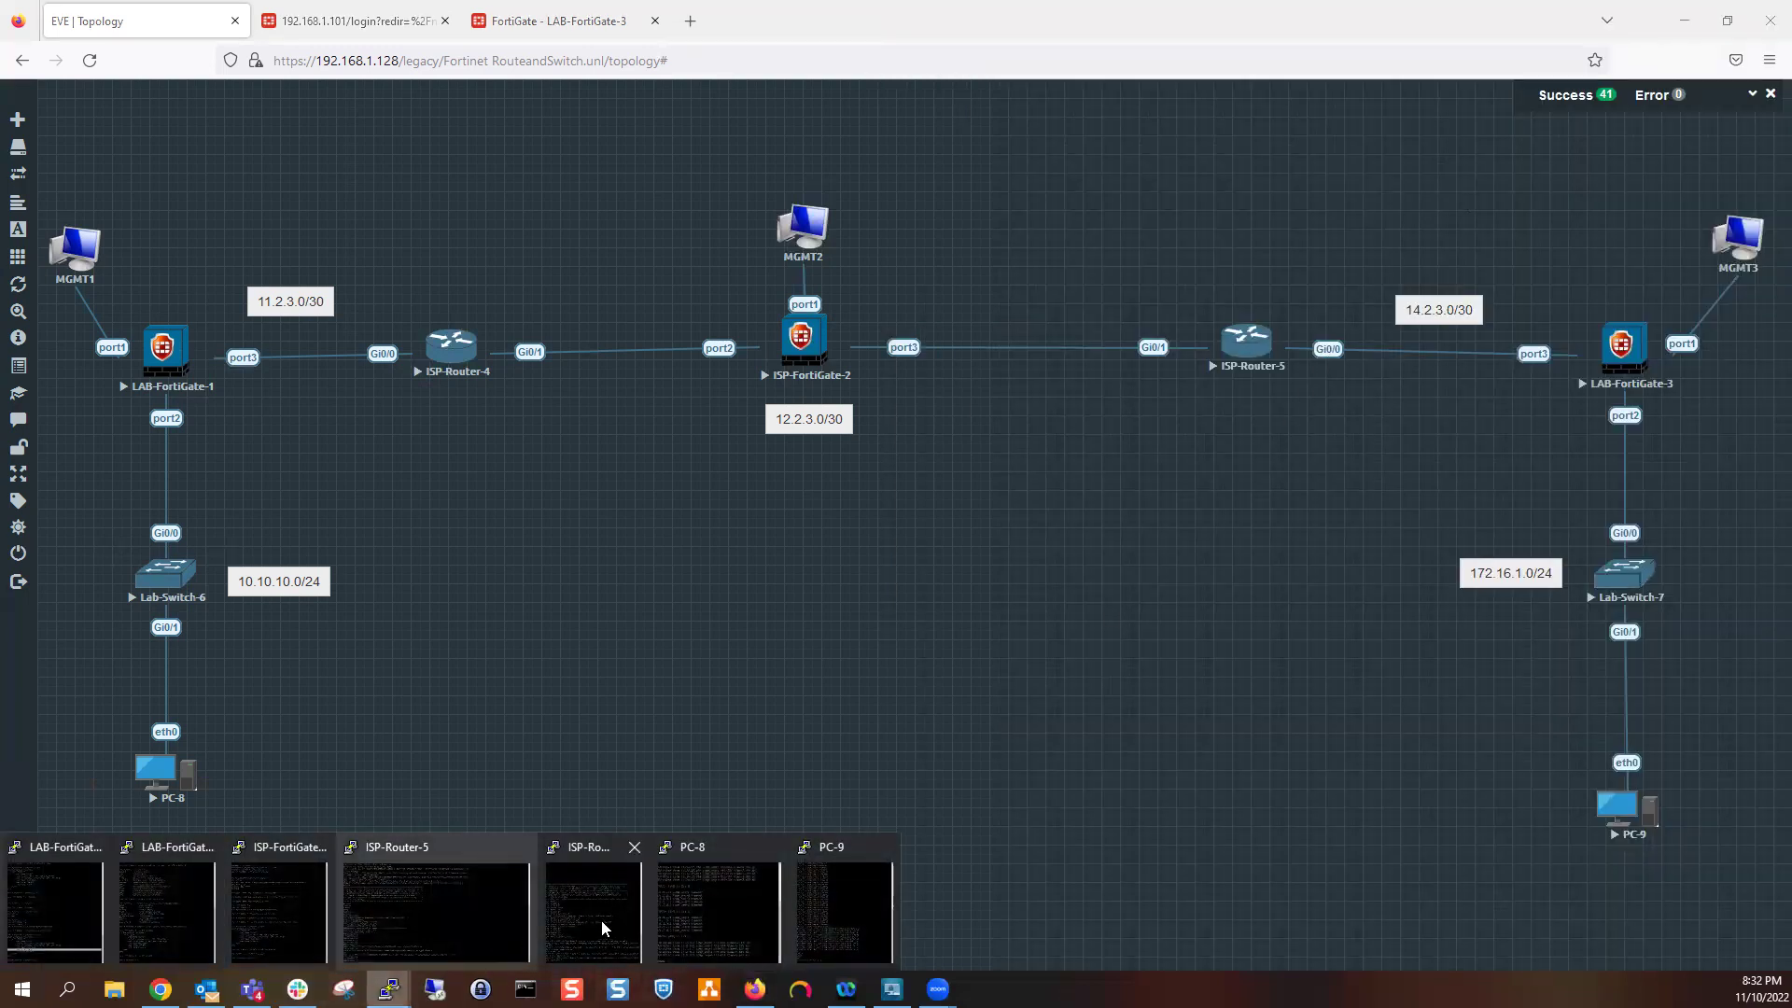
{"action": "left_click", "coordinate": [448, 917]}
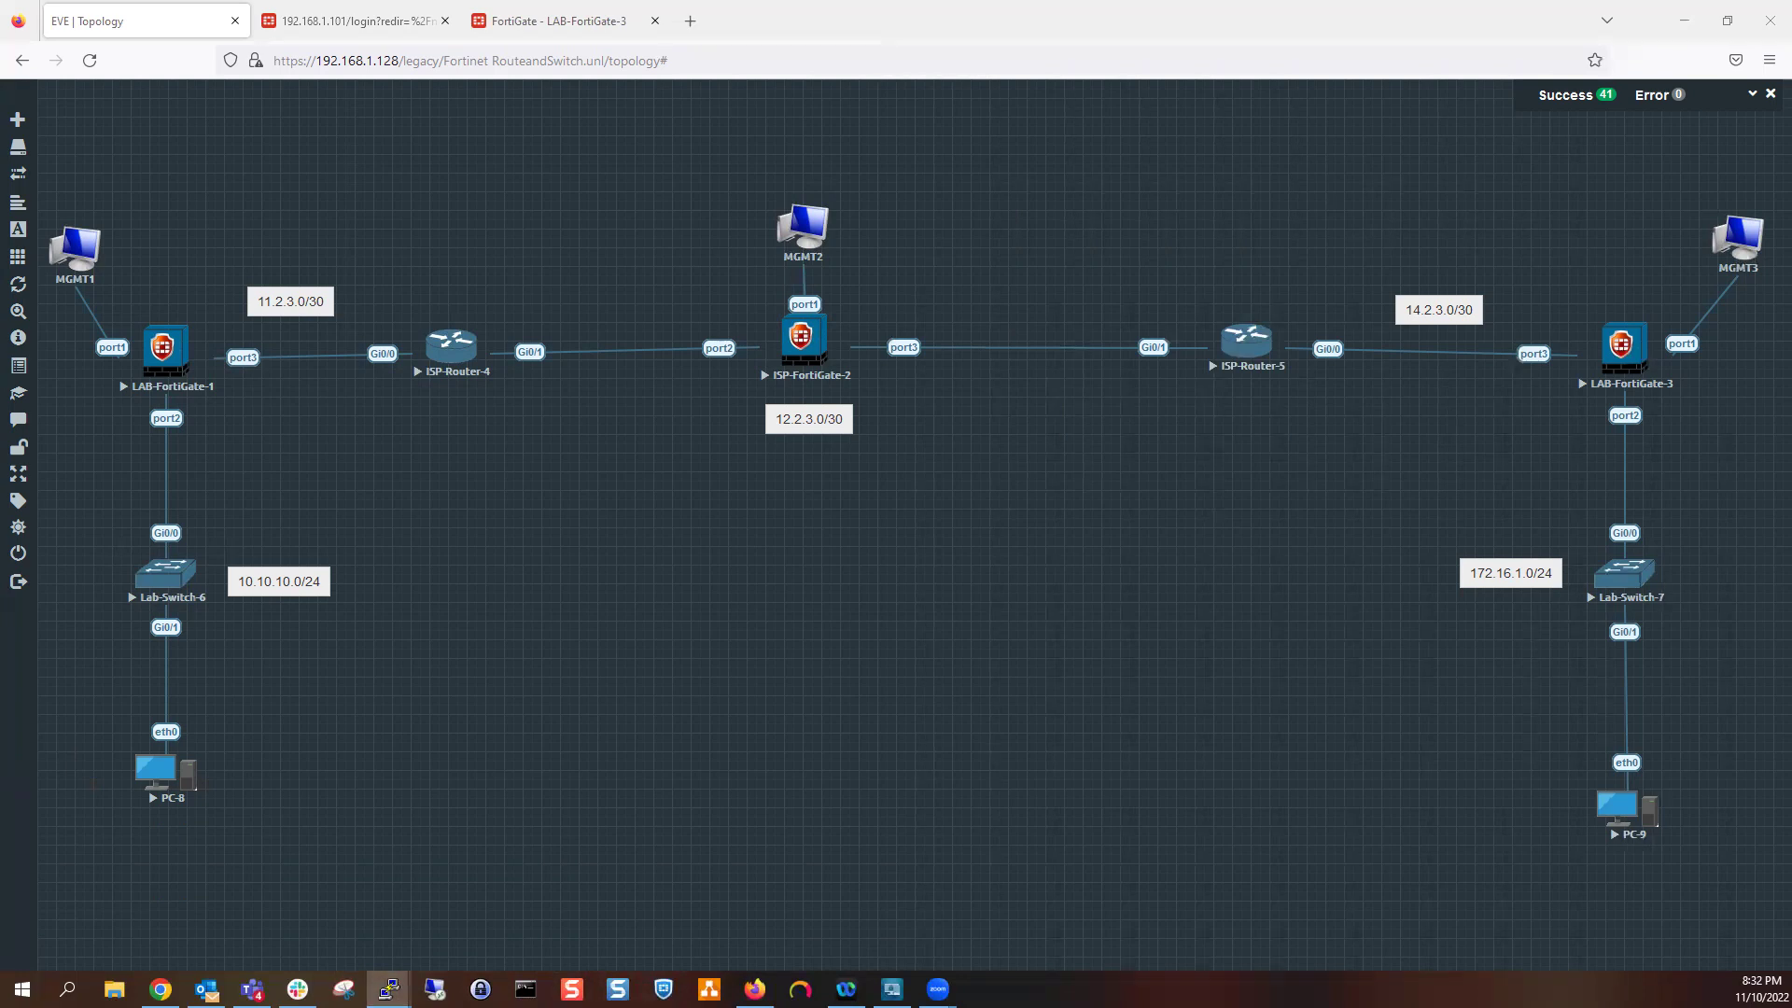
{"action": "key", "text": "super+Left"}
{"action": "key", "text": "Escape"}
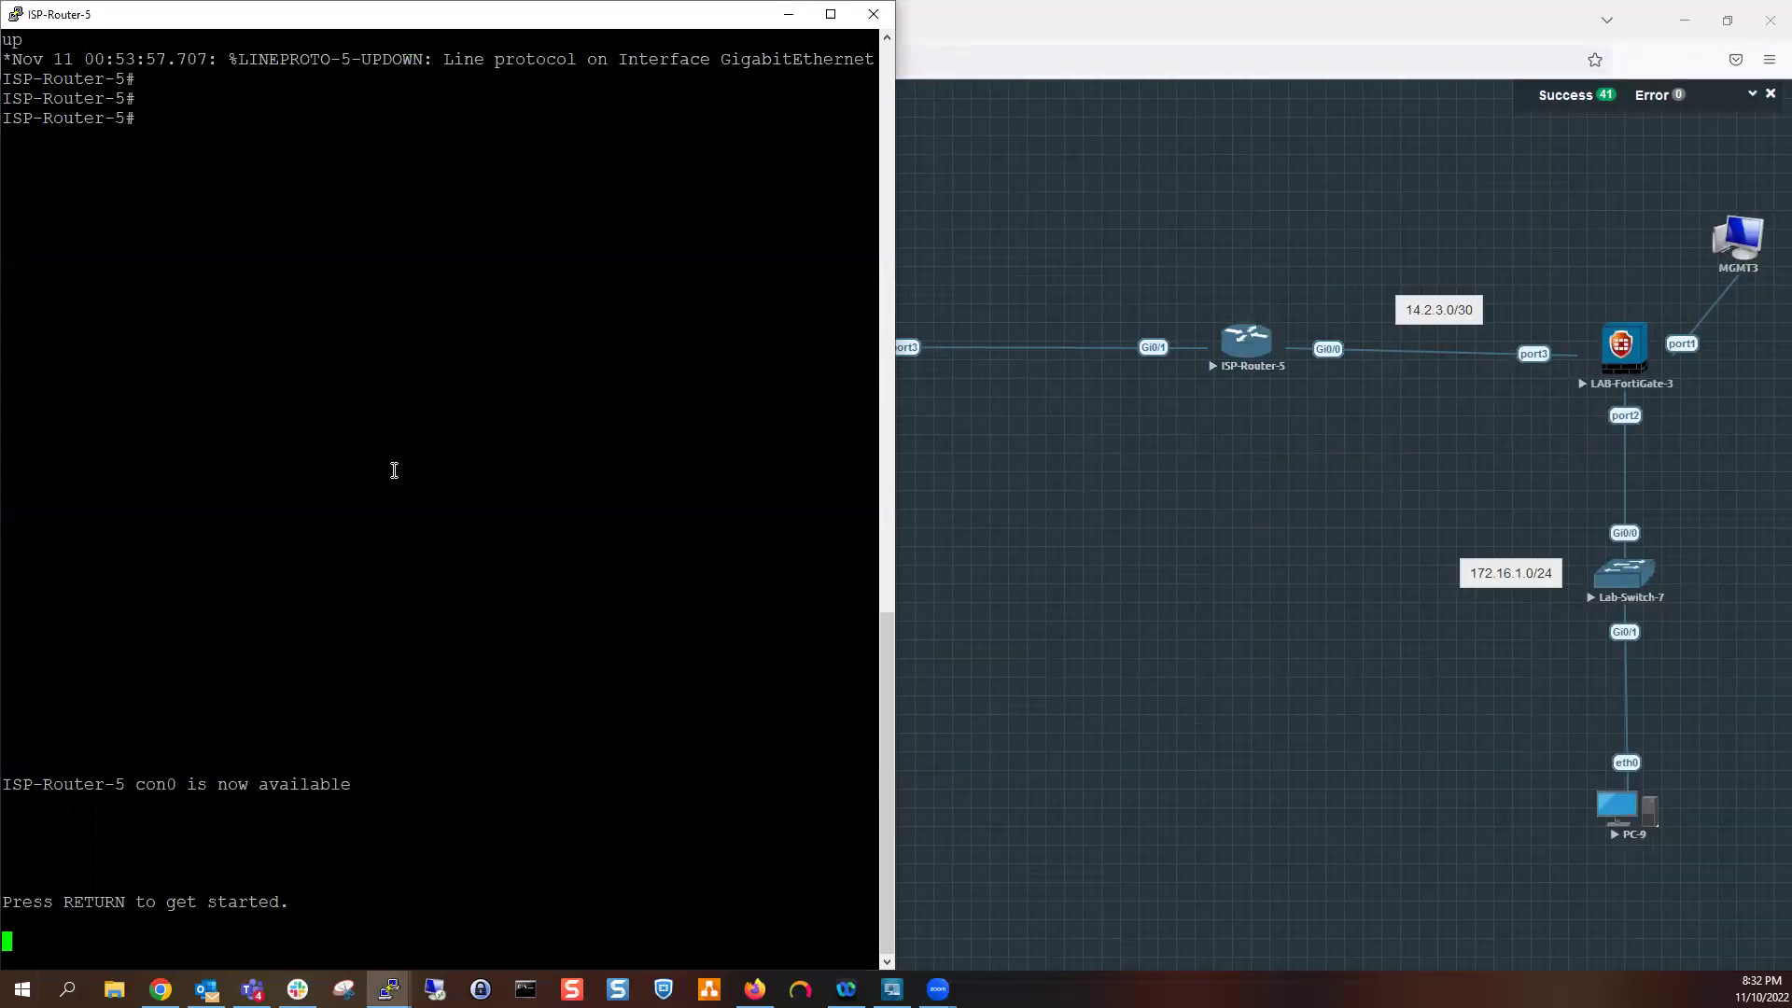
{"action": "key", "text": "Return"}
{"action": "key", "text": "Return"}
{"action": "key", "text": "Return"}
{"action": "key", "text": "Return"}
{"action": "key", "text": "Return"}
{"action": "type", "text": "en"}
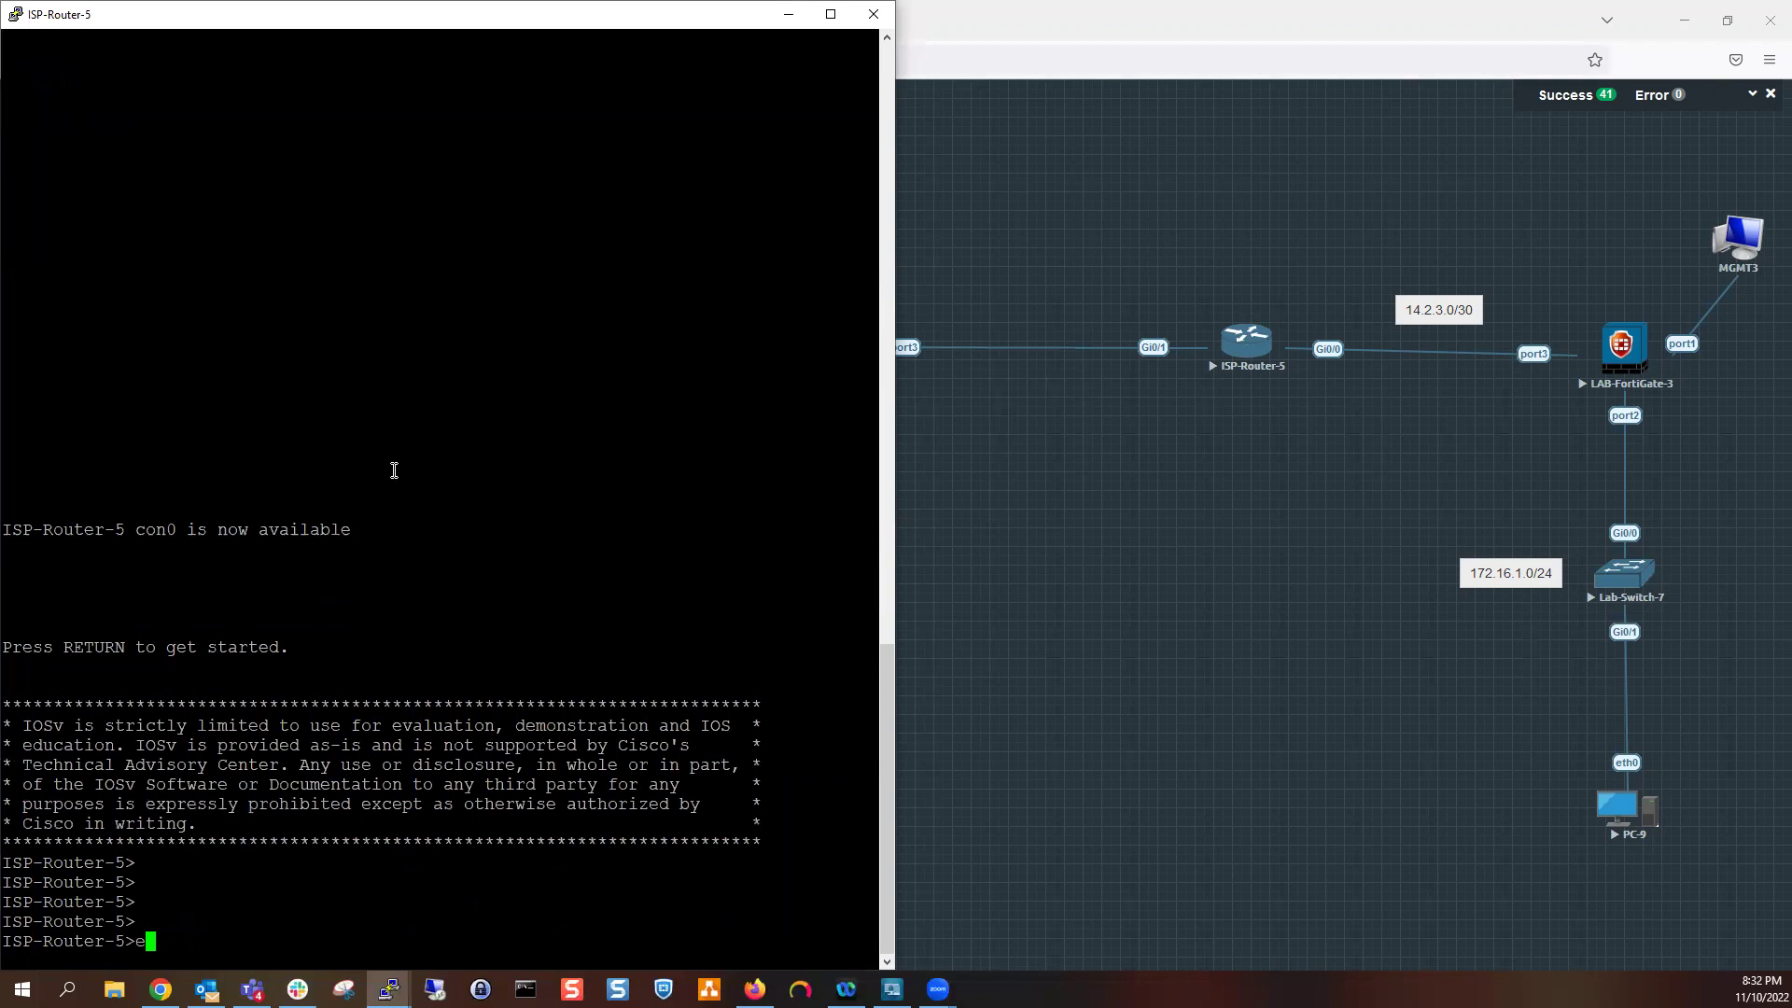
{"action": "key", "text": "Return"}
{"action": "key", "text": "Return"}
{"action": "key", "text": "Return"}
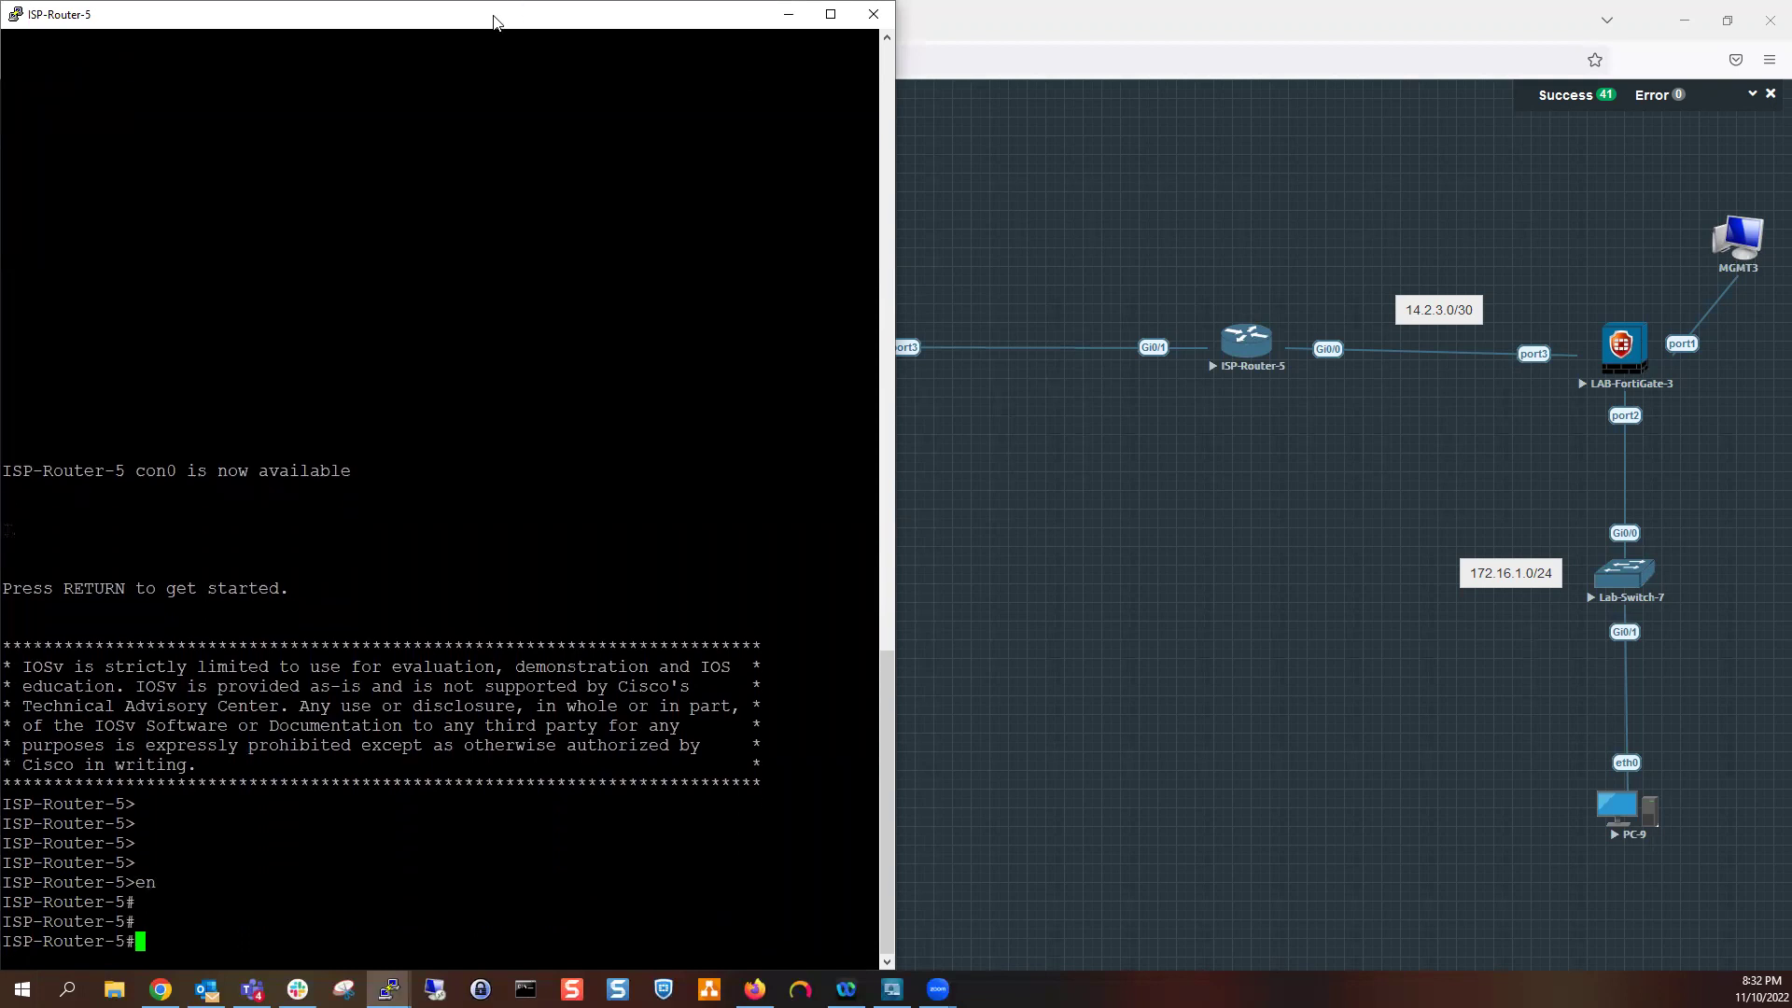
{"action": "key", "text": "super+Right"}
{"action": "key", "text": "Return"}
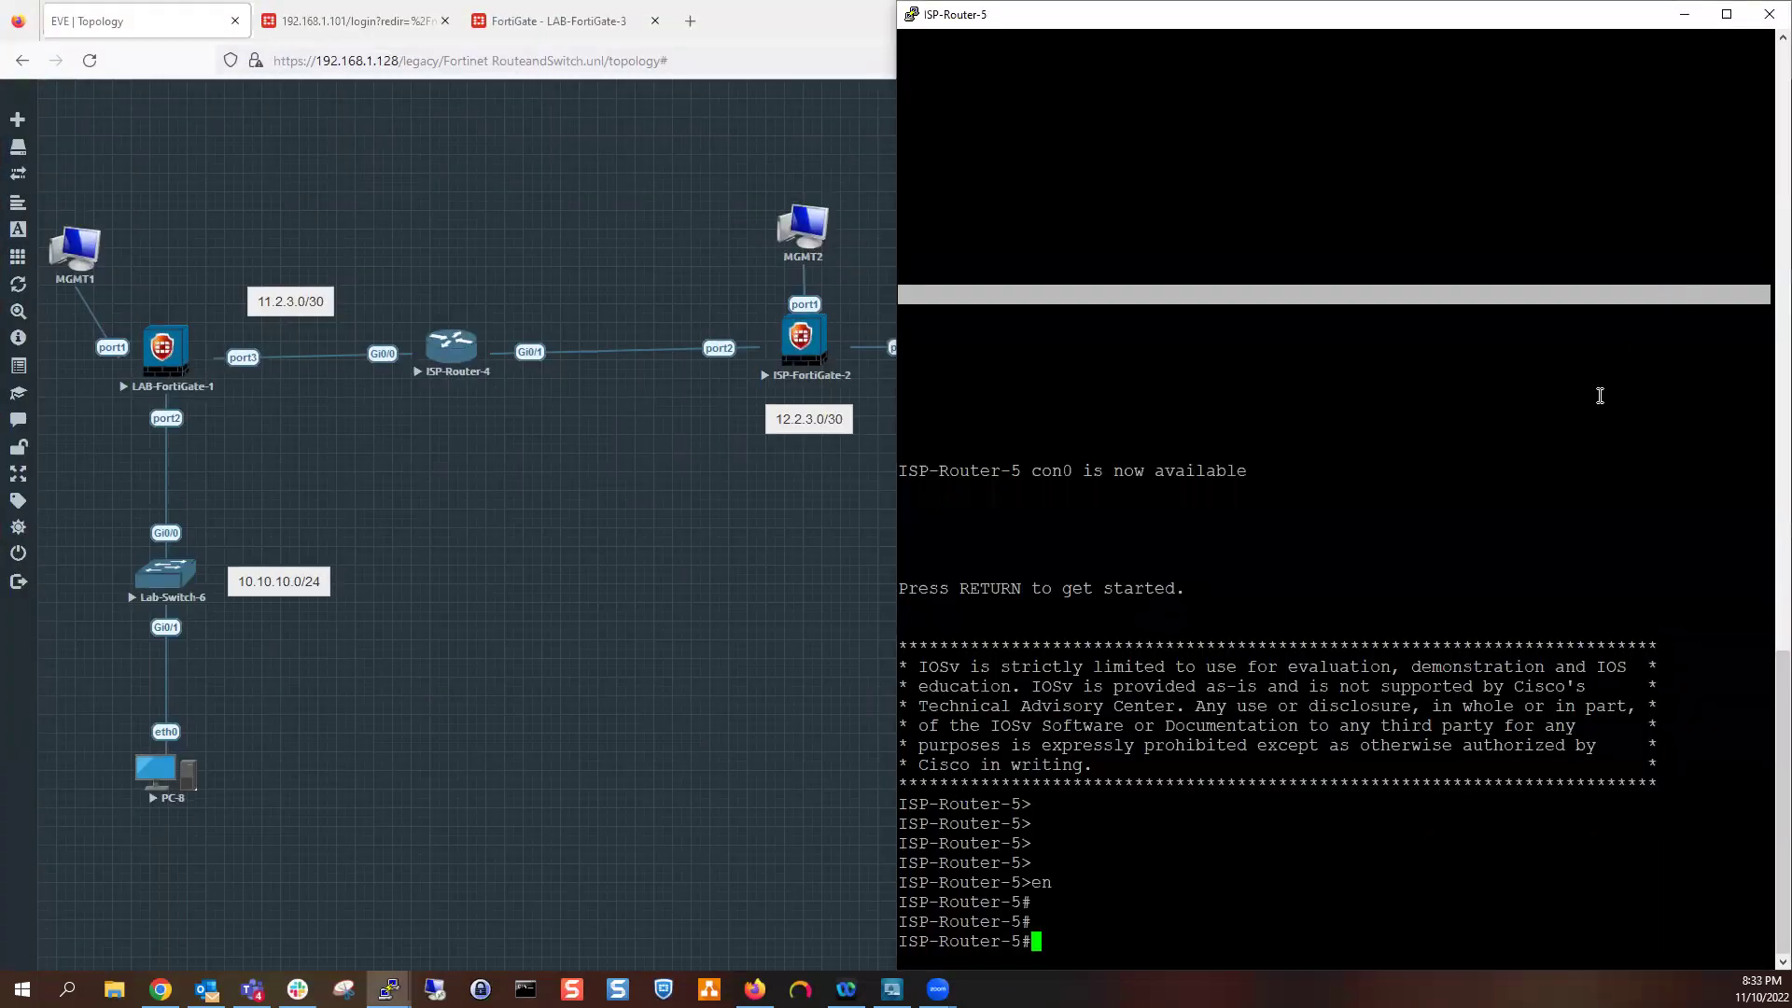
{"action": "type", "text": "config t"}
{"action": "key", "text": "Return"}
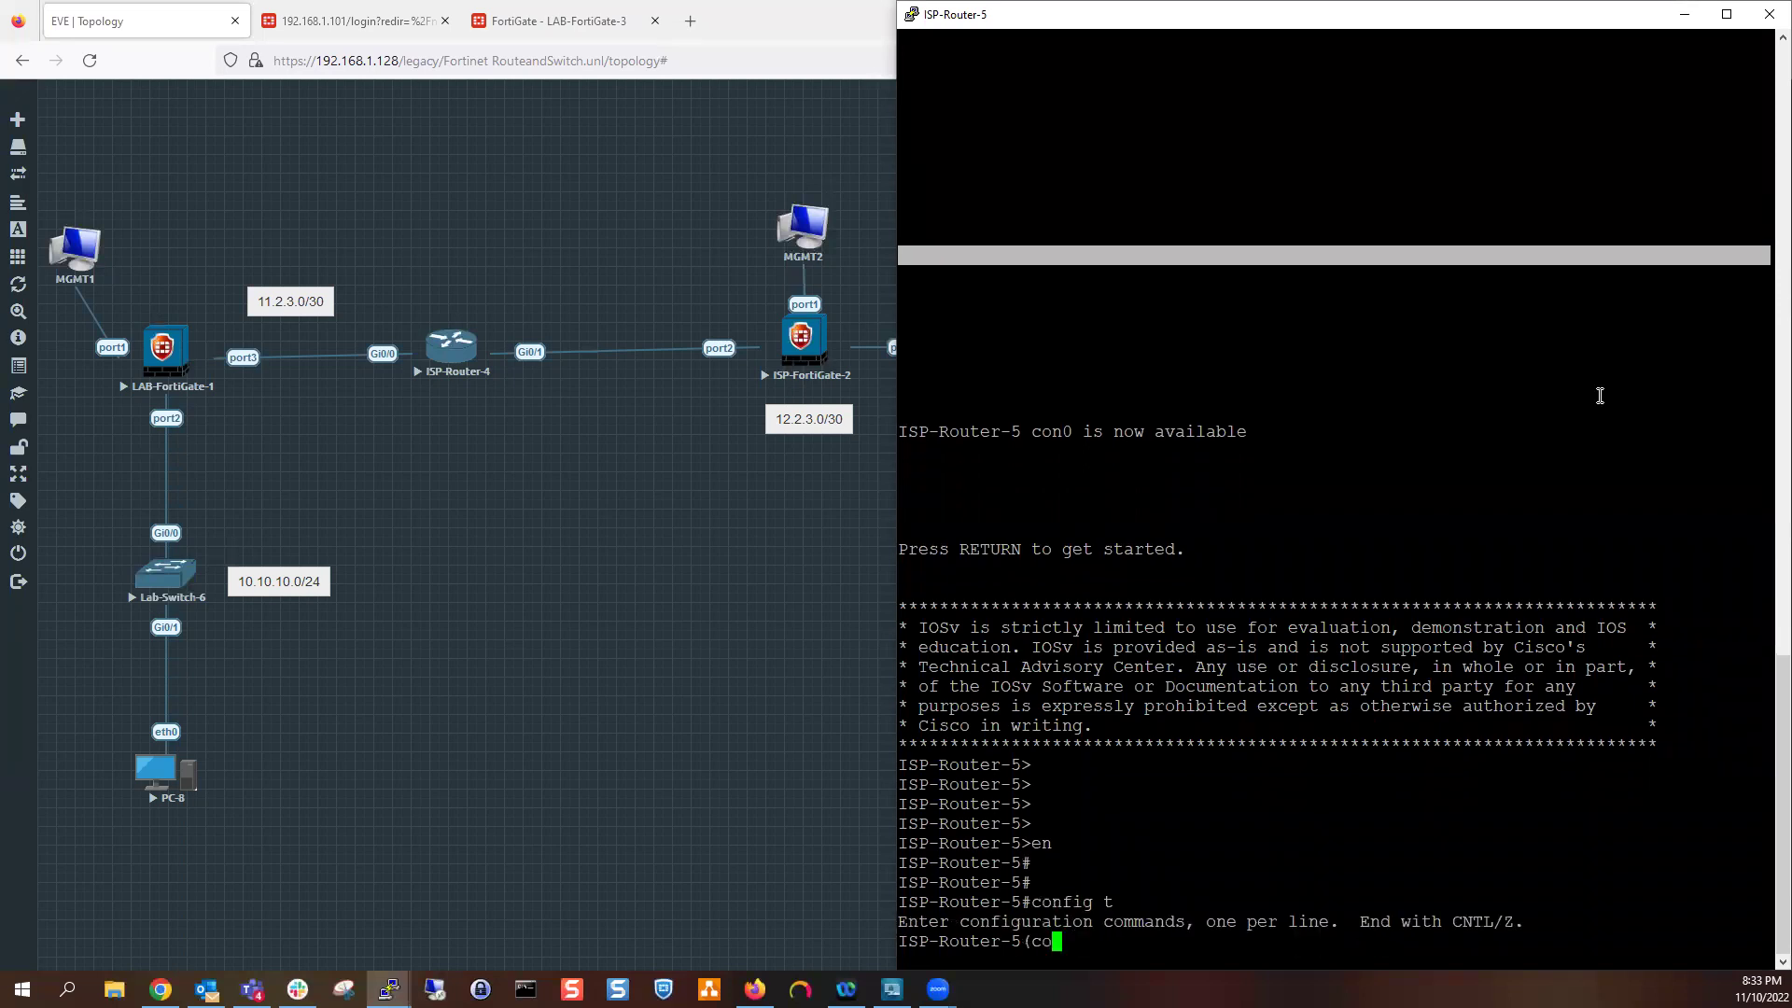
{"action": "type", "text": "int gi"}
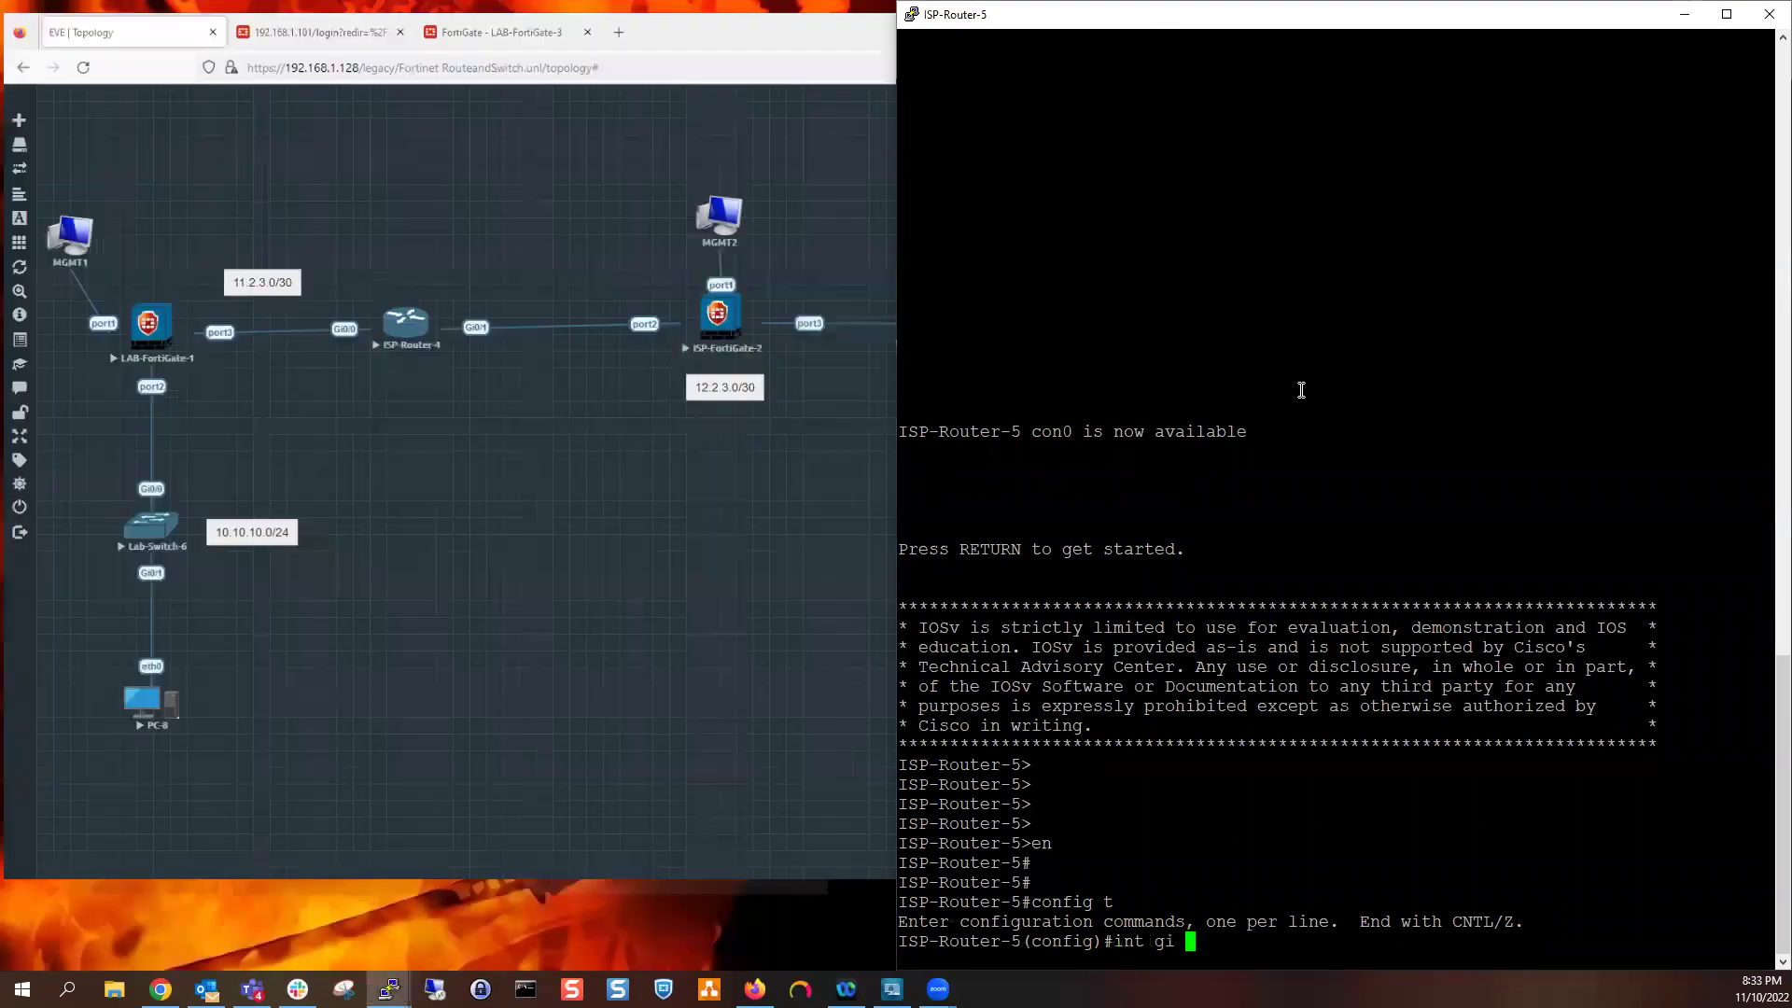
{"action": "type", "text": "0/1"}
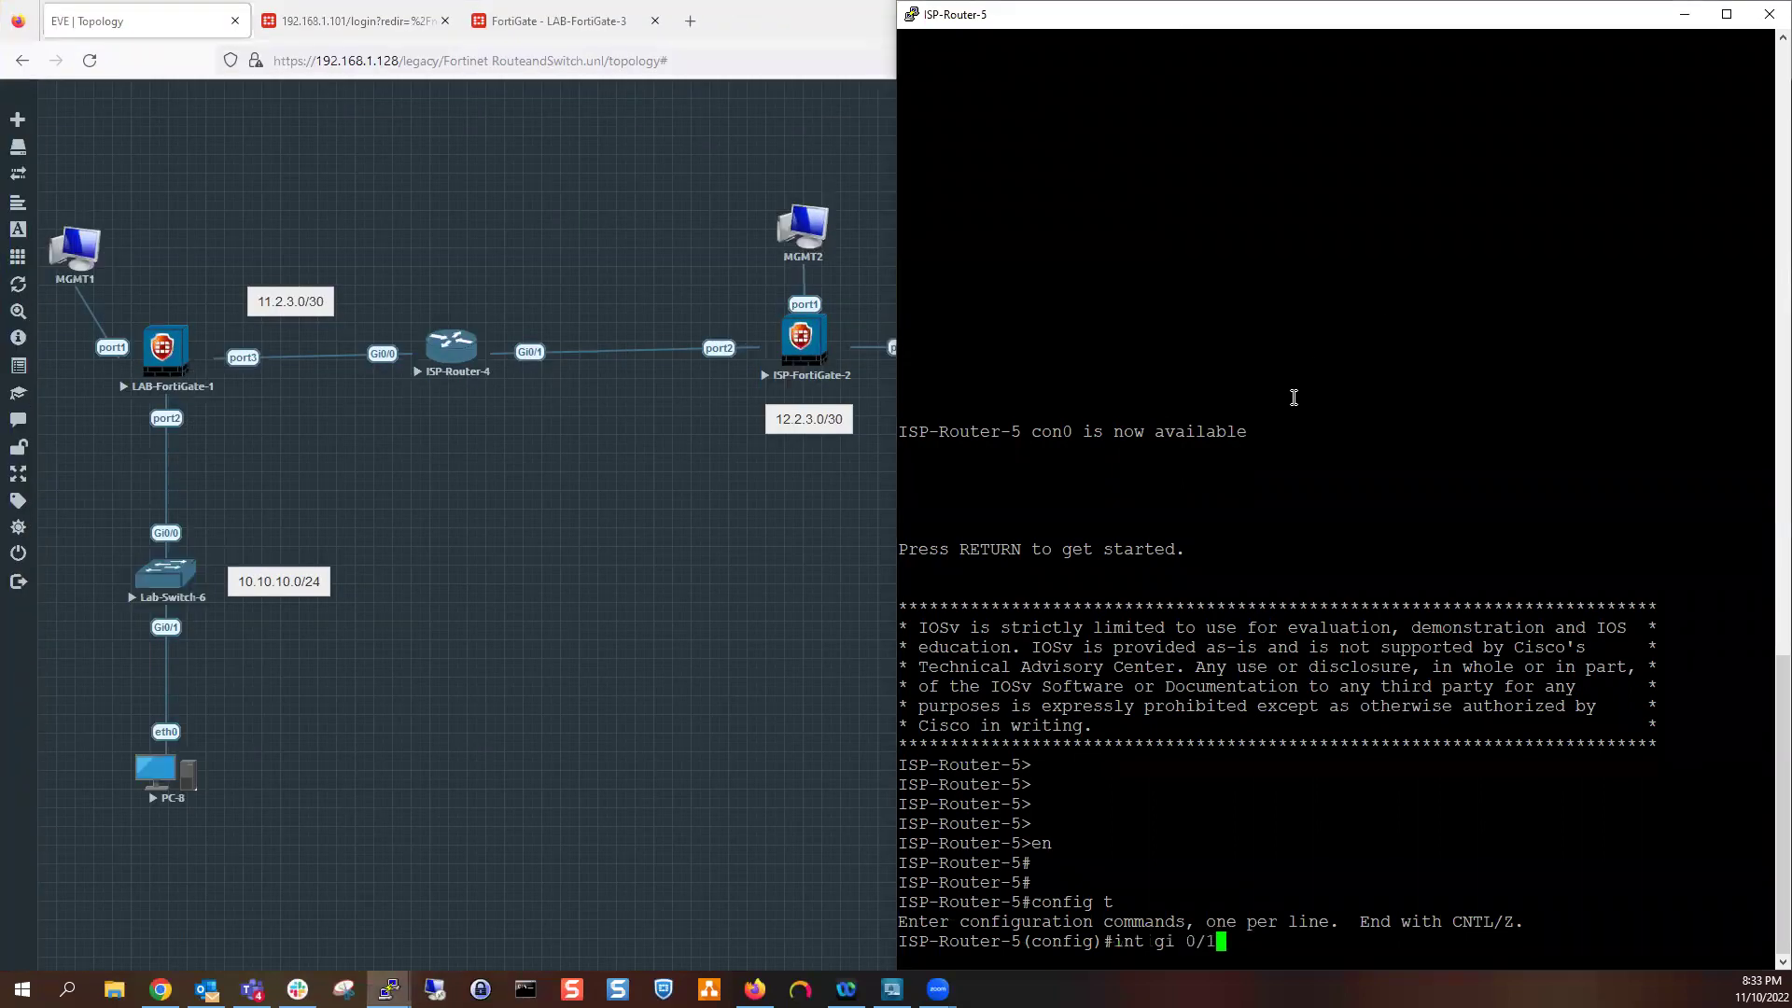
{"action": "key", "text": "Return"}
Assign 12.2.3.2 255.255.255.252 to Gi0/1 and bring the interface up
{"action": "type", "text": "ip addd"}
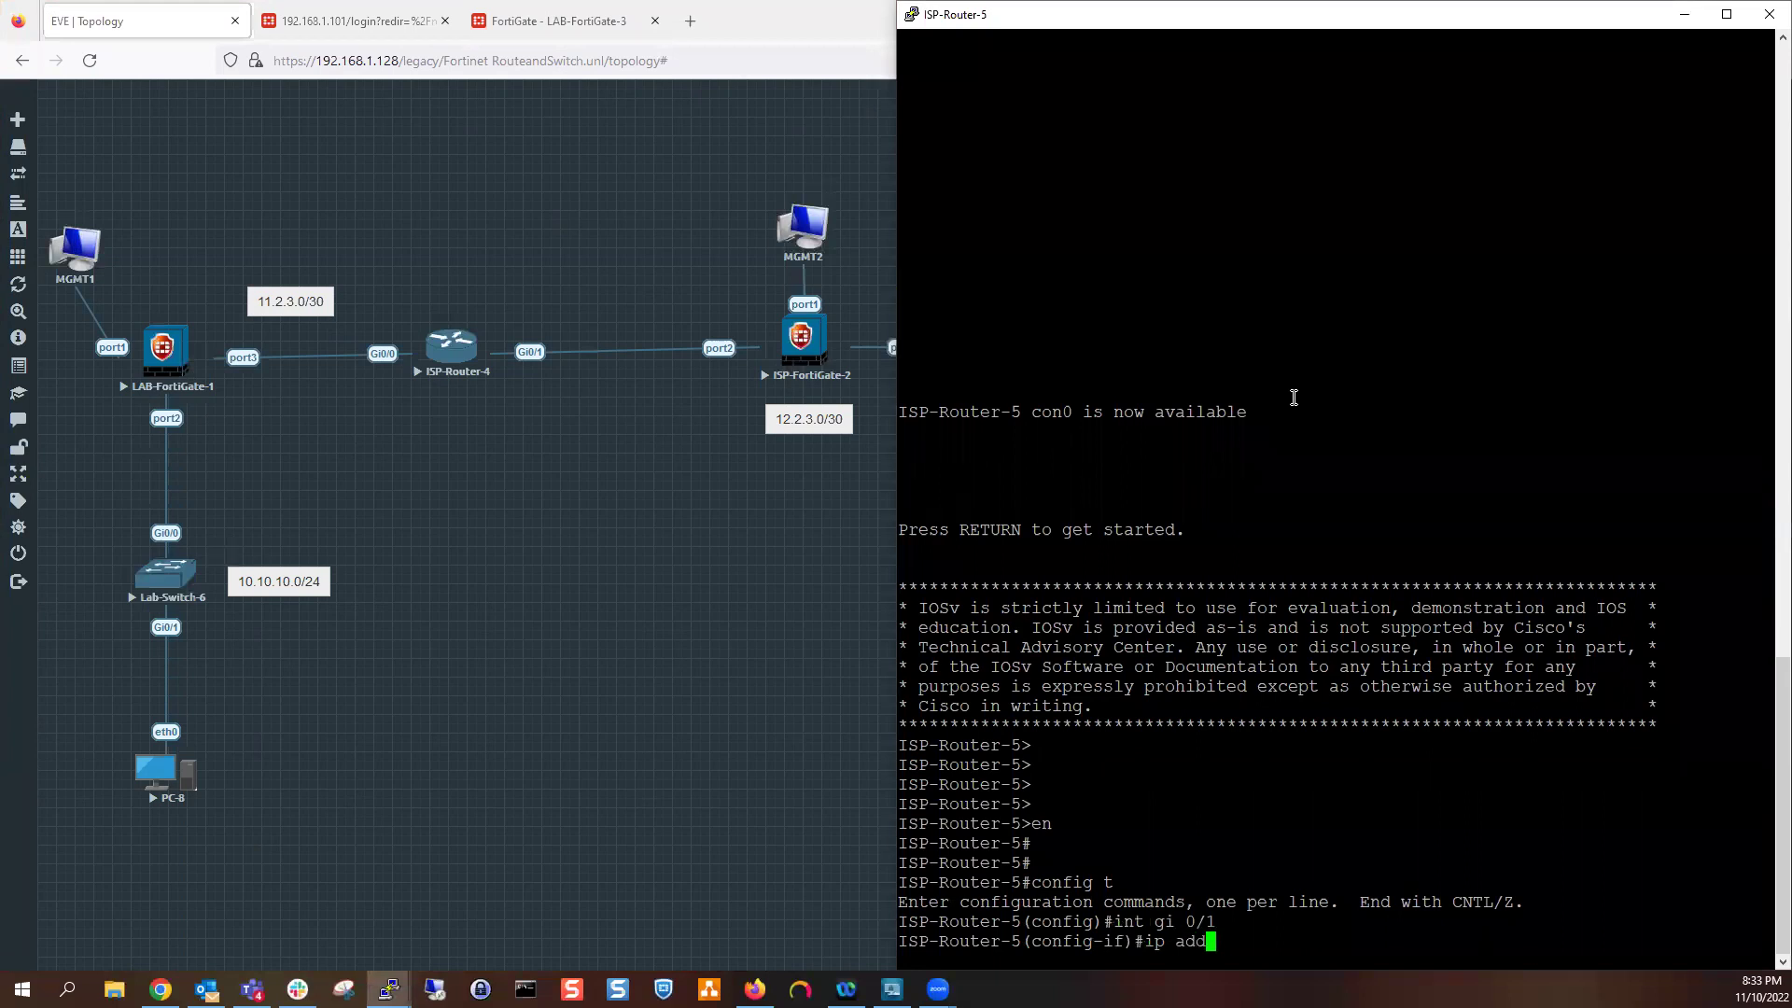
{"action": "key", "text": "Tab"}
{"action": "key", "text": "BackSpace"}
{"action": "key", "text": "Tab"}
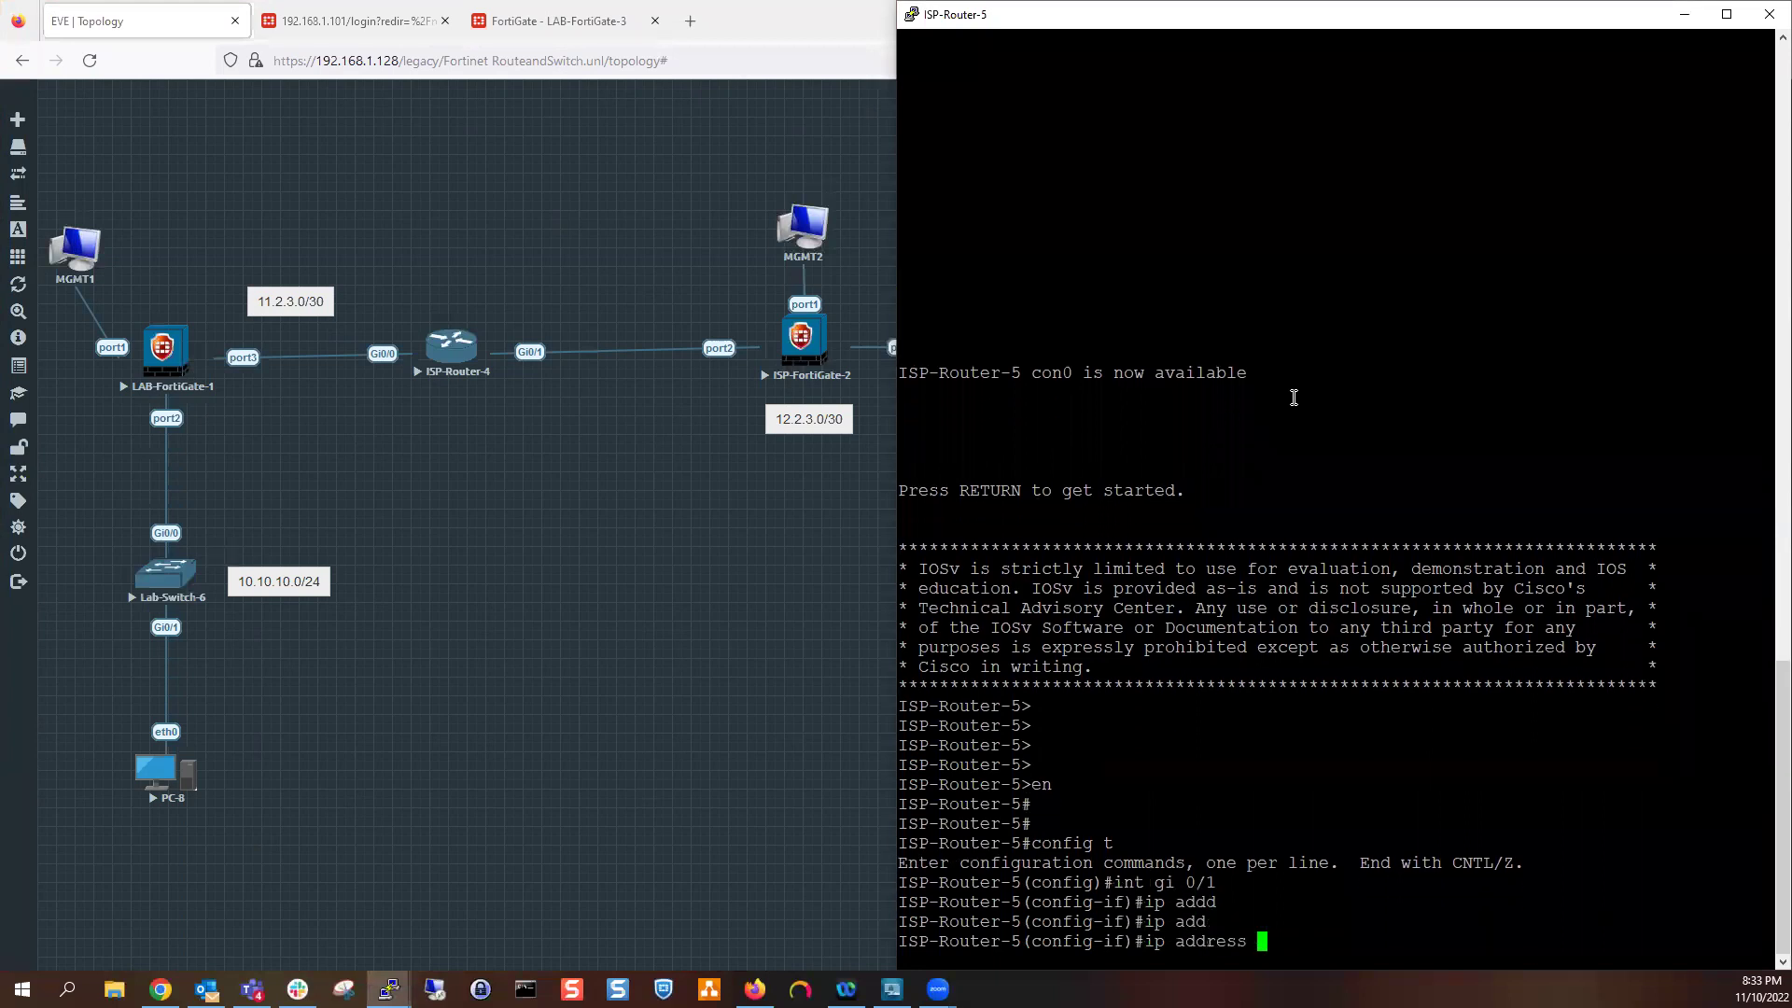
{"action": "type", "text": "12.2.3.2 255.255.255.255"}
{"action": "key", "text": "BackSpace"}
{"action": "type", "text": "2"}
{"action": "key", "text": "Return"}
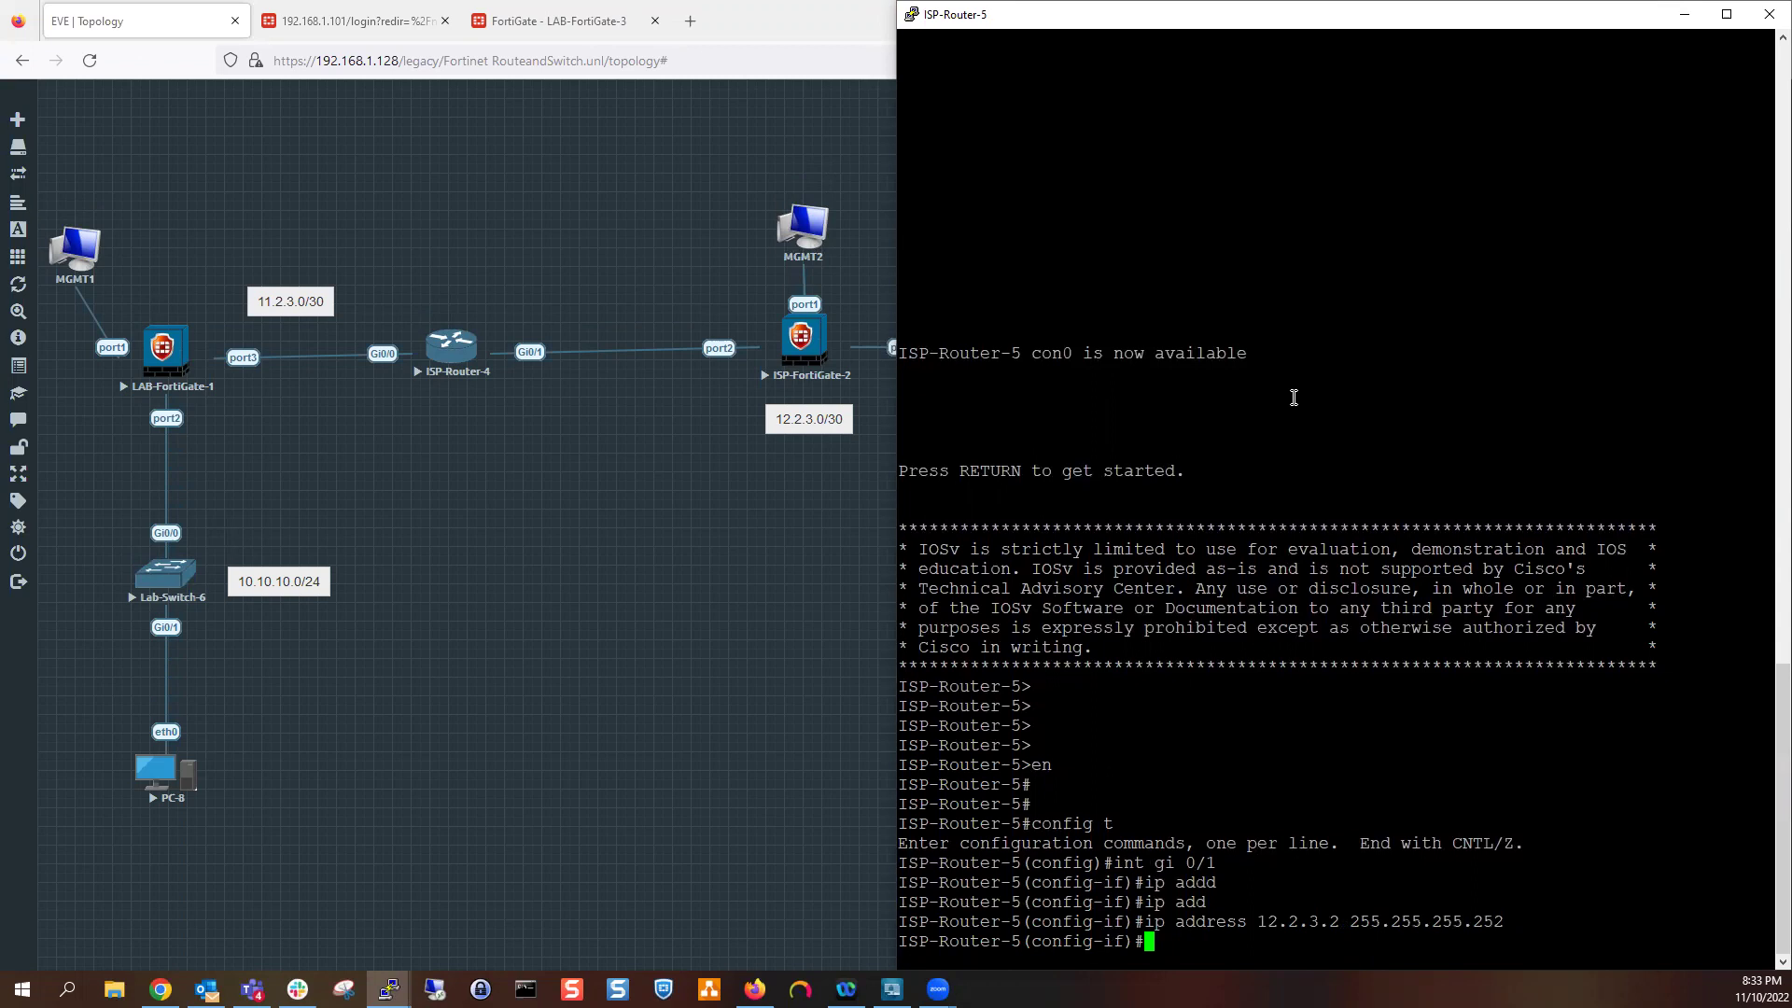
{"action": "type", "text": "no shut"}
{"action": "key", "text": "Return"}
{"action": "key", "text": "Return"}
{"action": "key", "text": "Return"}
{"action": "key", "text": "Return"}
Save ISP-Router-5's configuration with wr and minimize its console
{"action": "type", "text": "end"}
{"action": "key", "text": "Return"}
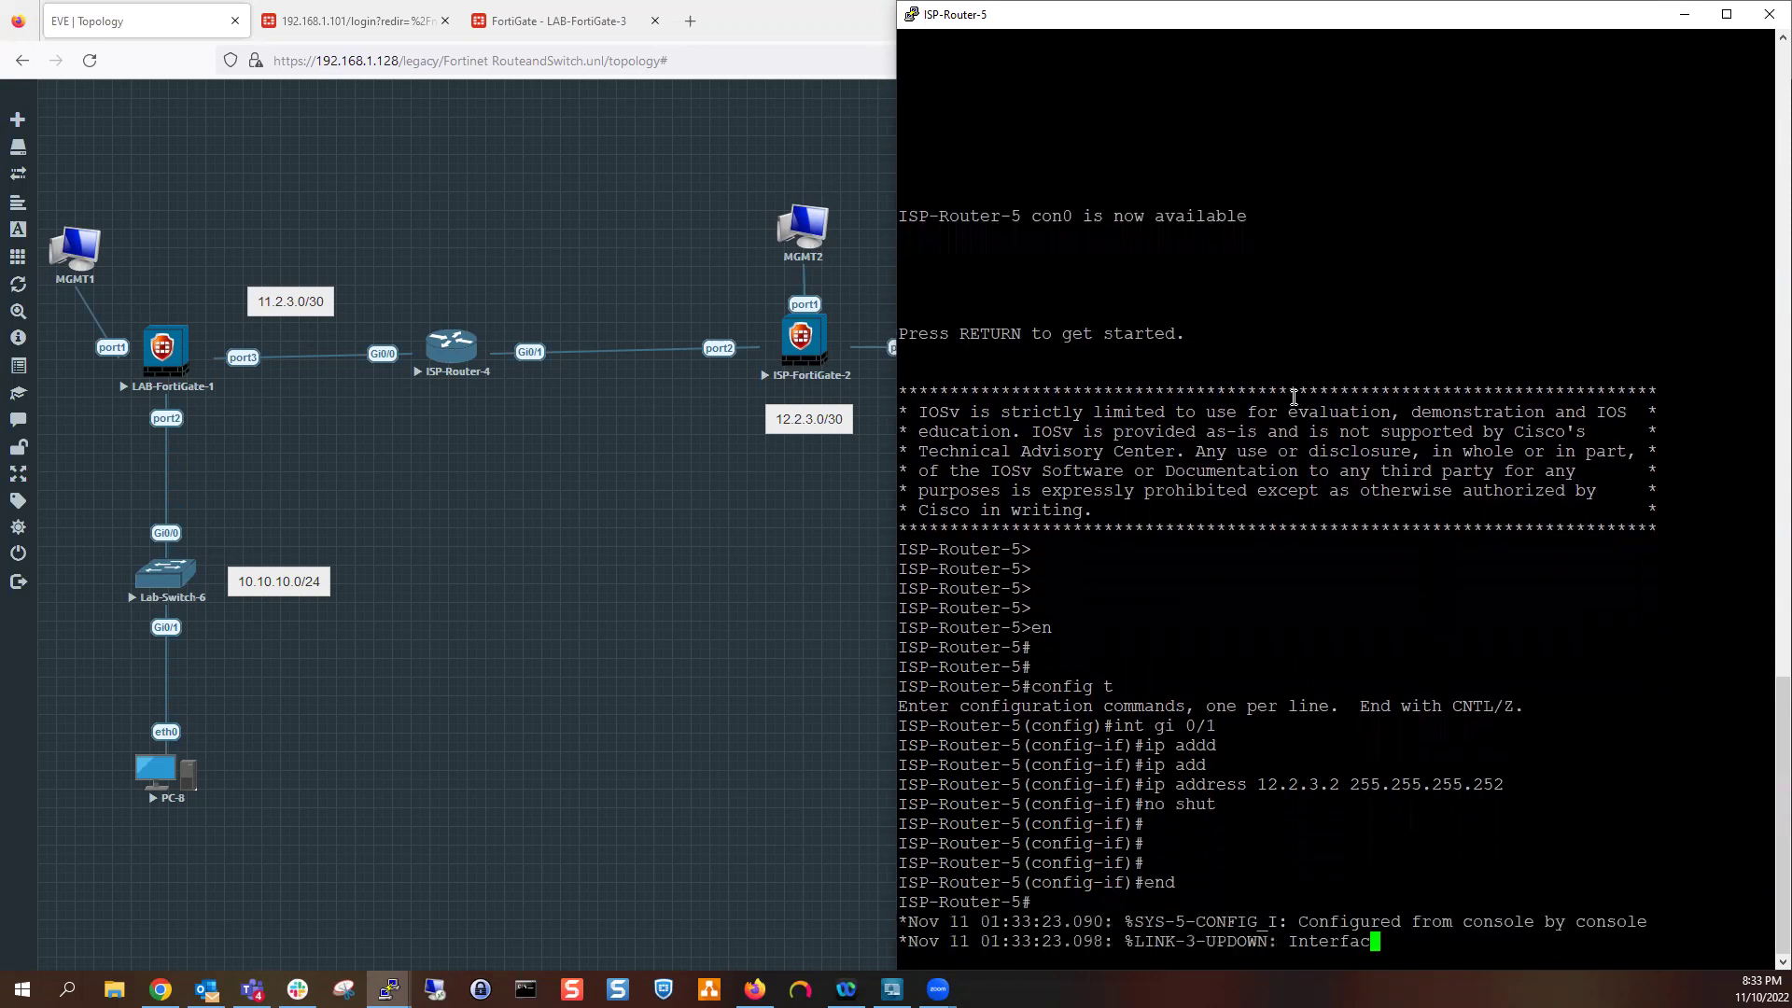
{"action": "key", "text": "Return"}
{"action": "key", "text": "Return"}
{"action": "type", "text": "wr"}
{"action": "key", "text": "Return"}
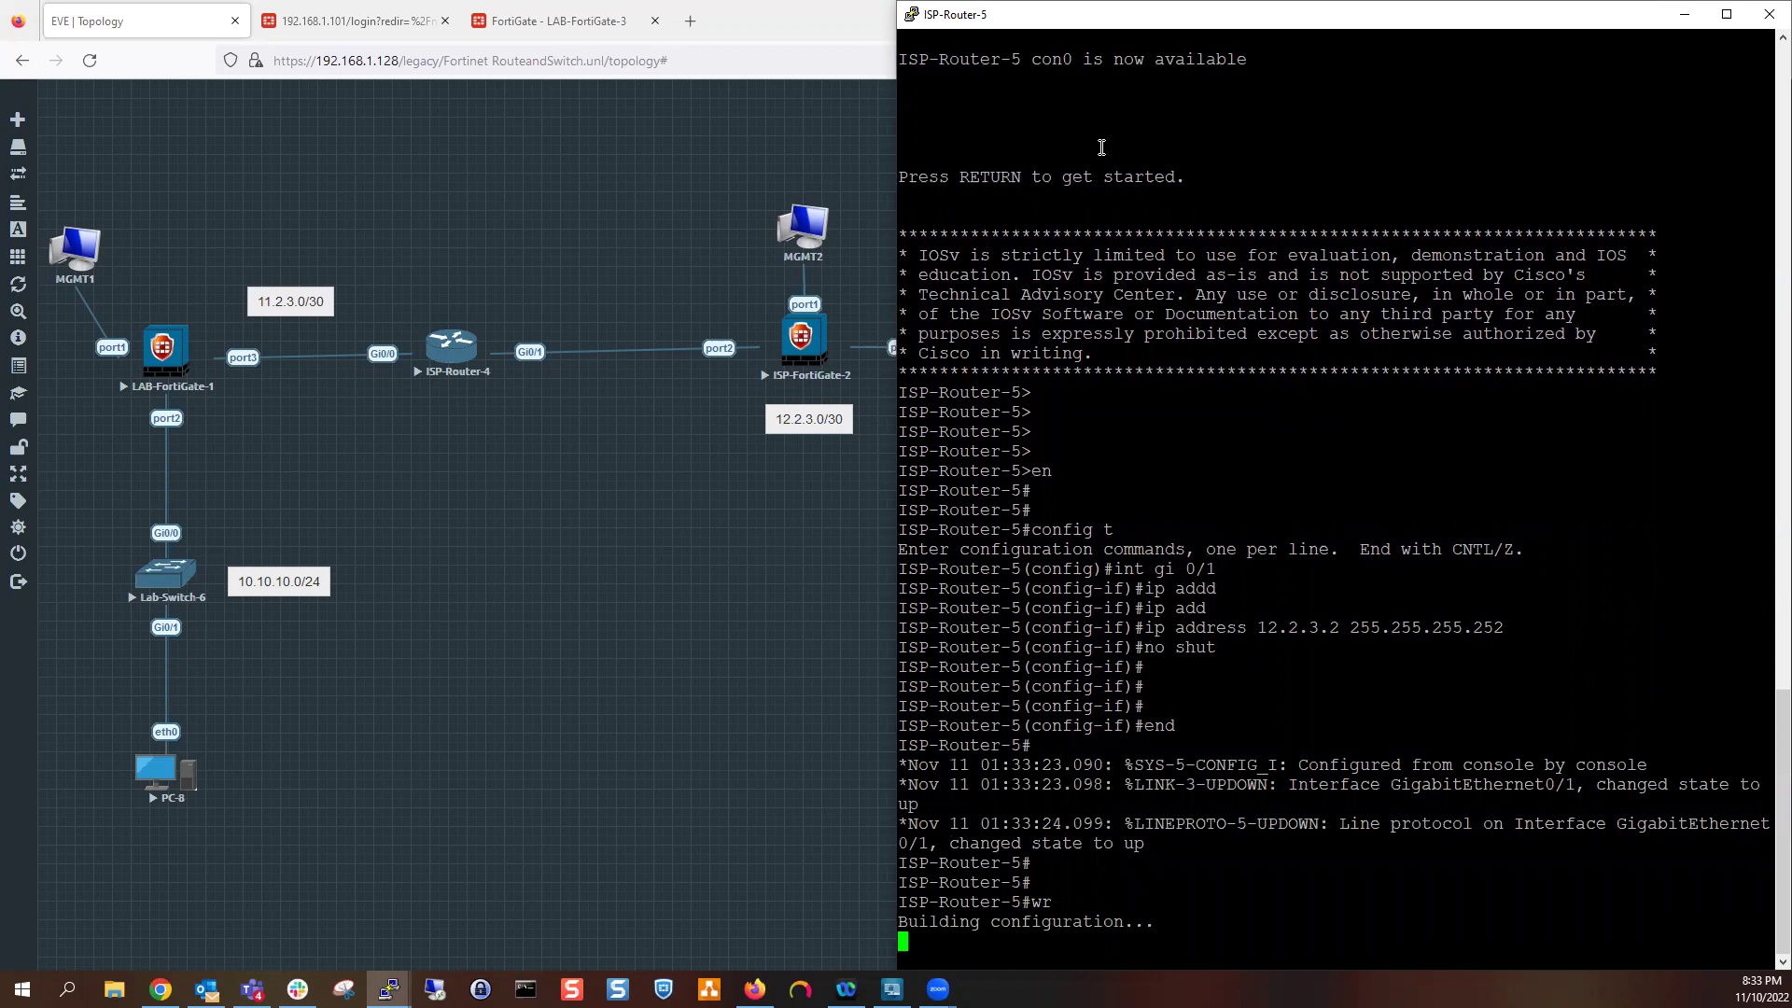
{"action": "left_click", "coordinate": [1685, 17]}
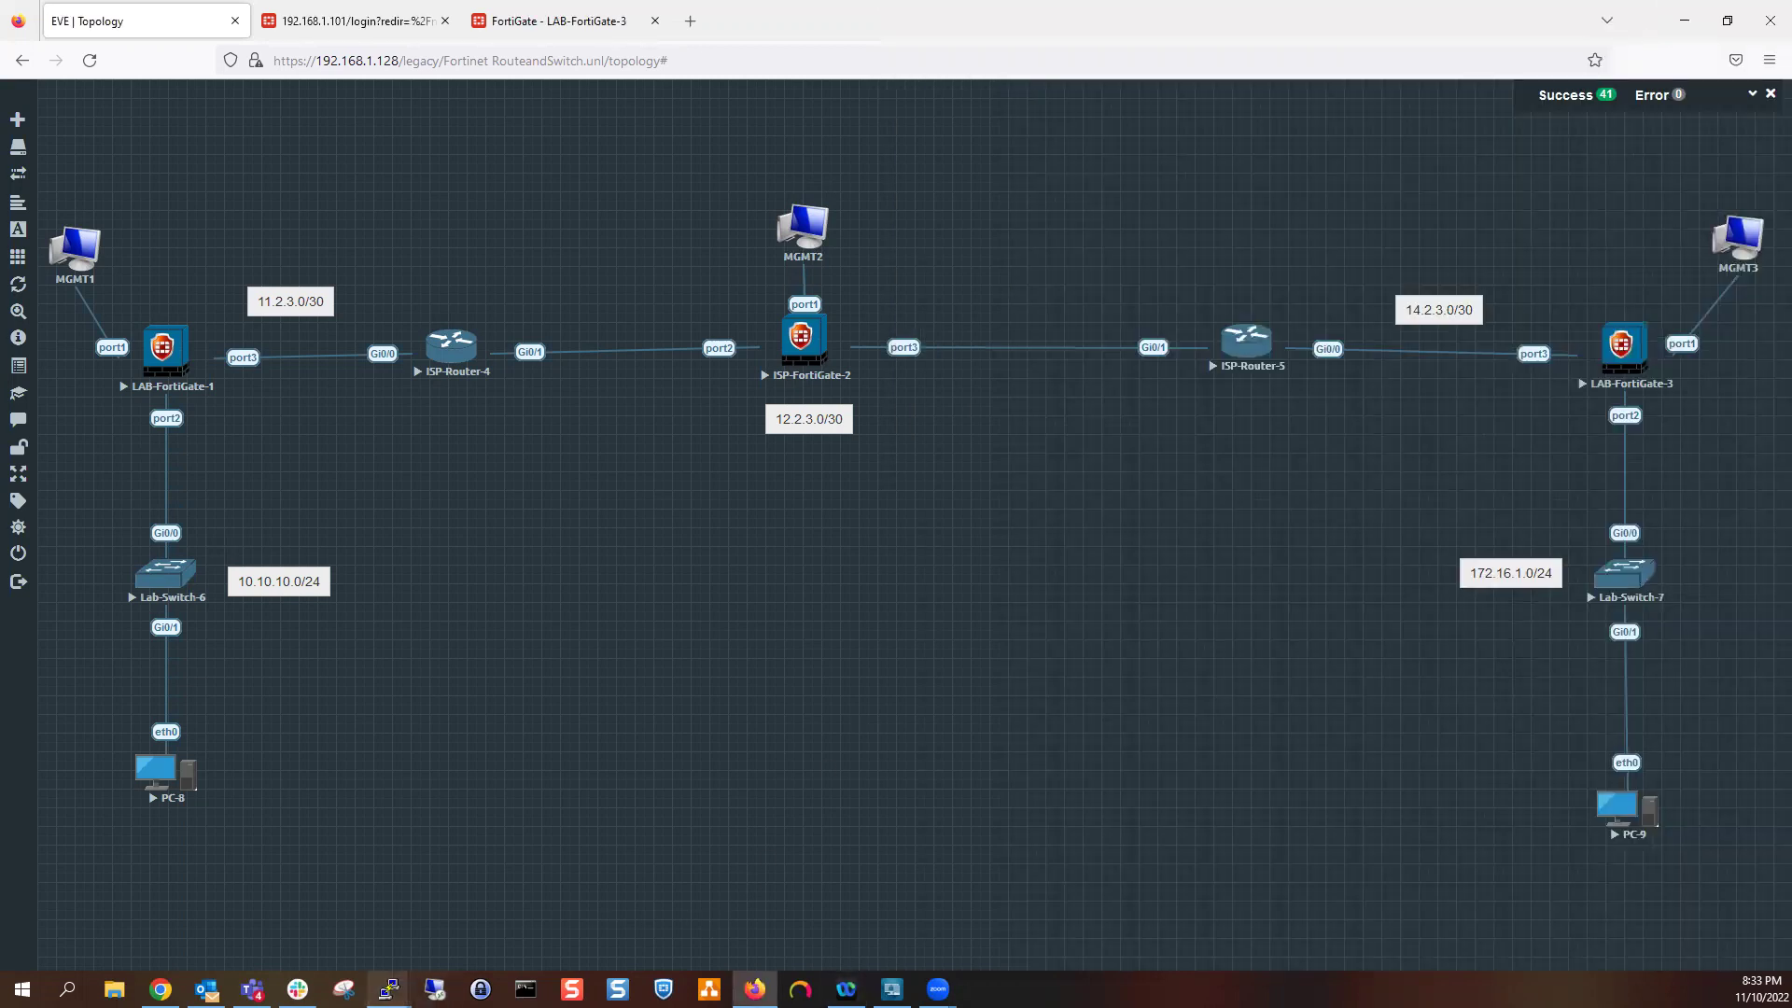
{"action": "mouse_move", "coordinate": [389, 988]}
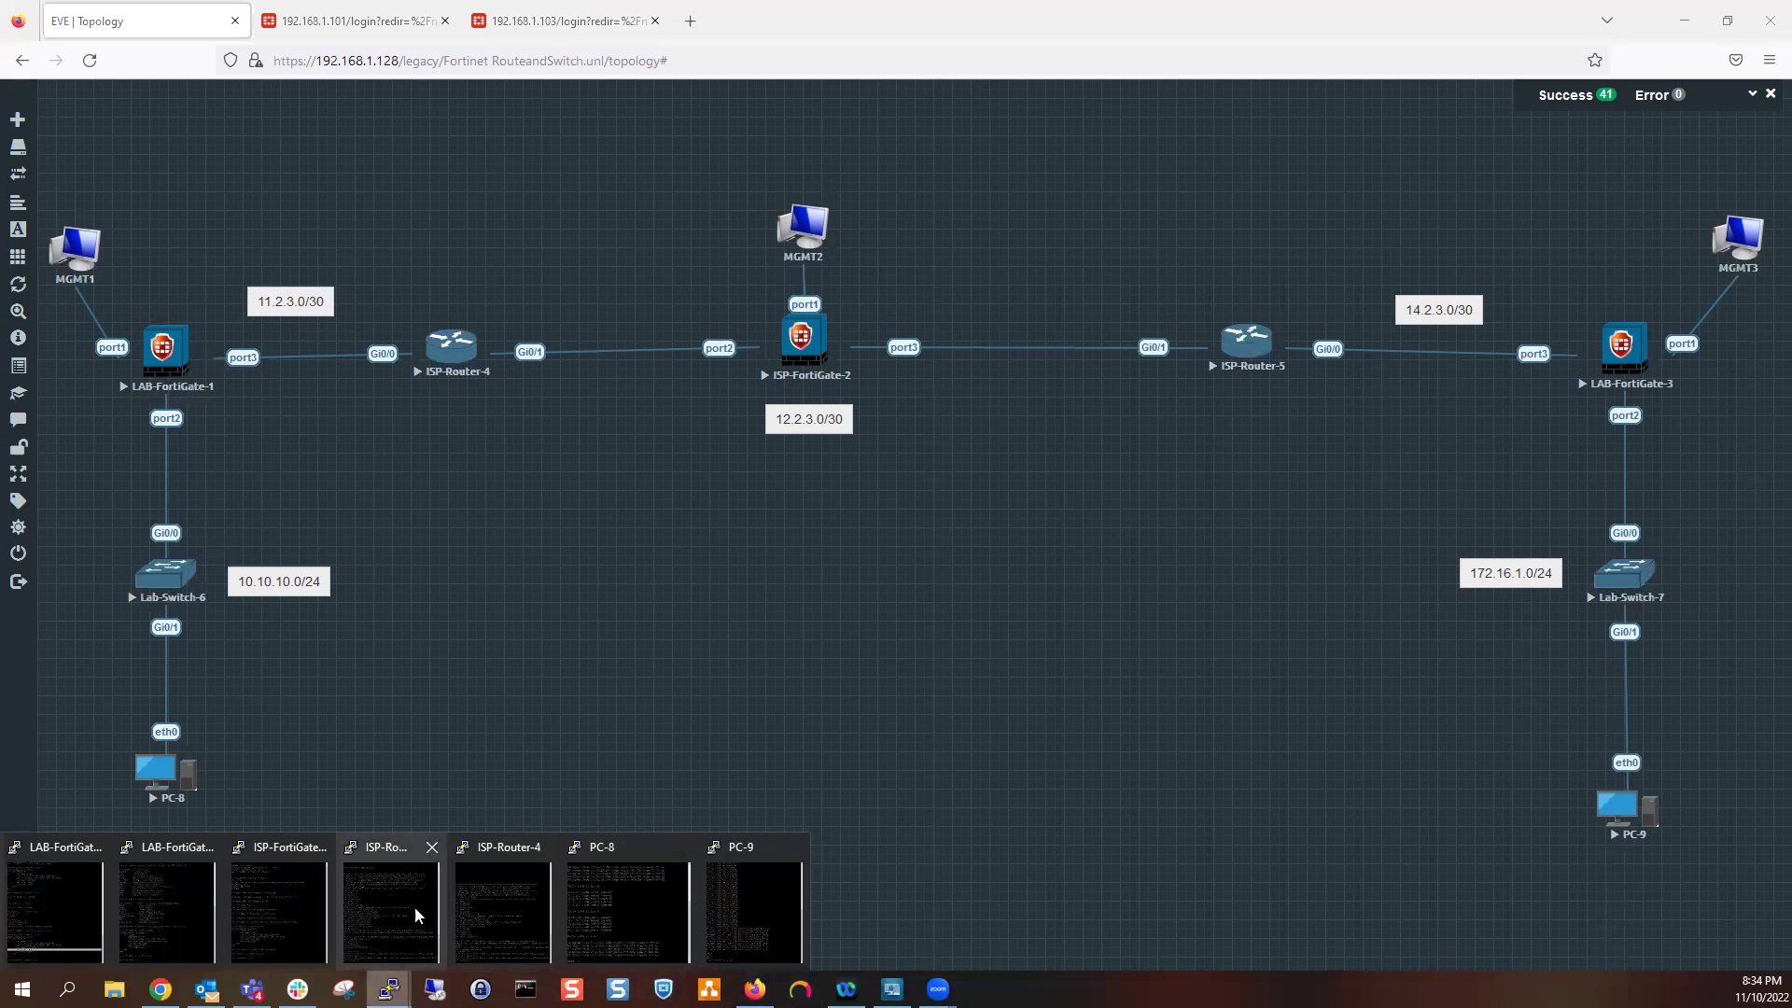
Ping 12.2.3.2 from ISP-Router-4, see 0/5 replies, and hide the console
{"action": "left_click", "coordinate": [474, 913]}
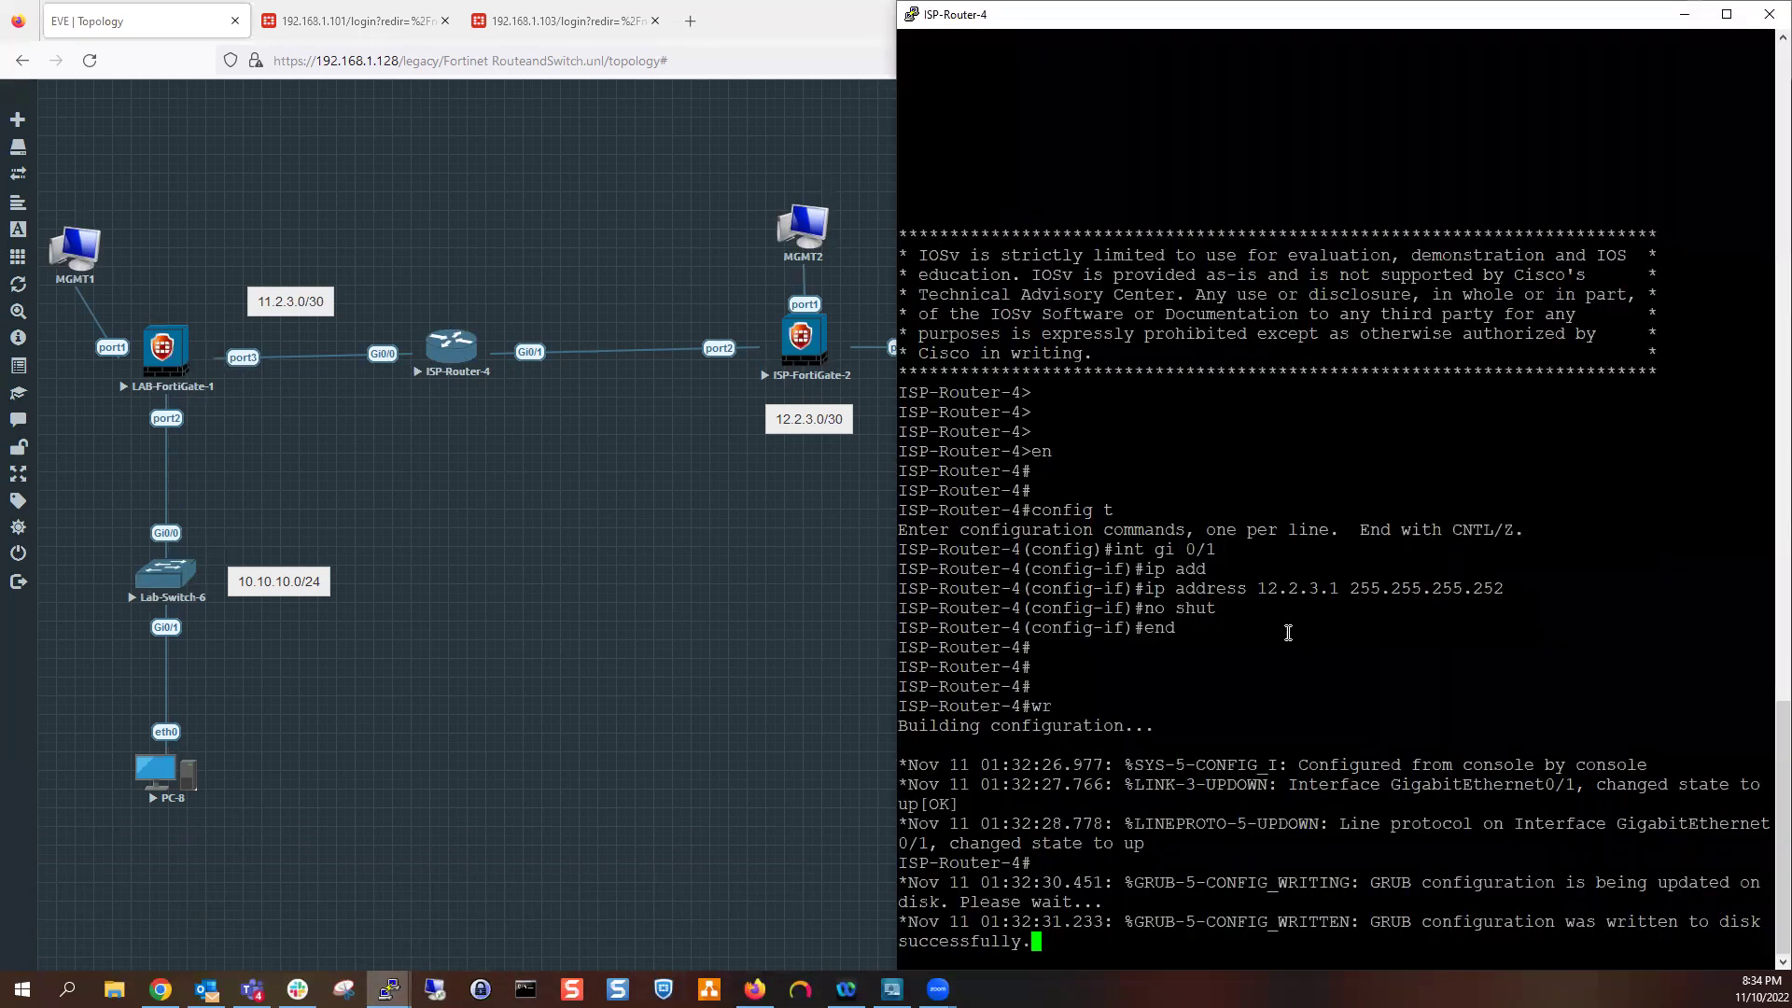
{"action": "key", "text": "Return"}
{"action": "key", "text": "Return"}
{"action": "key", "text": "Return"}
{"action": "key", "text": "Return"}
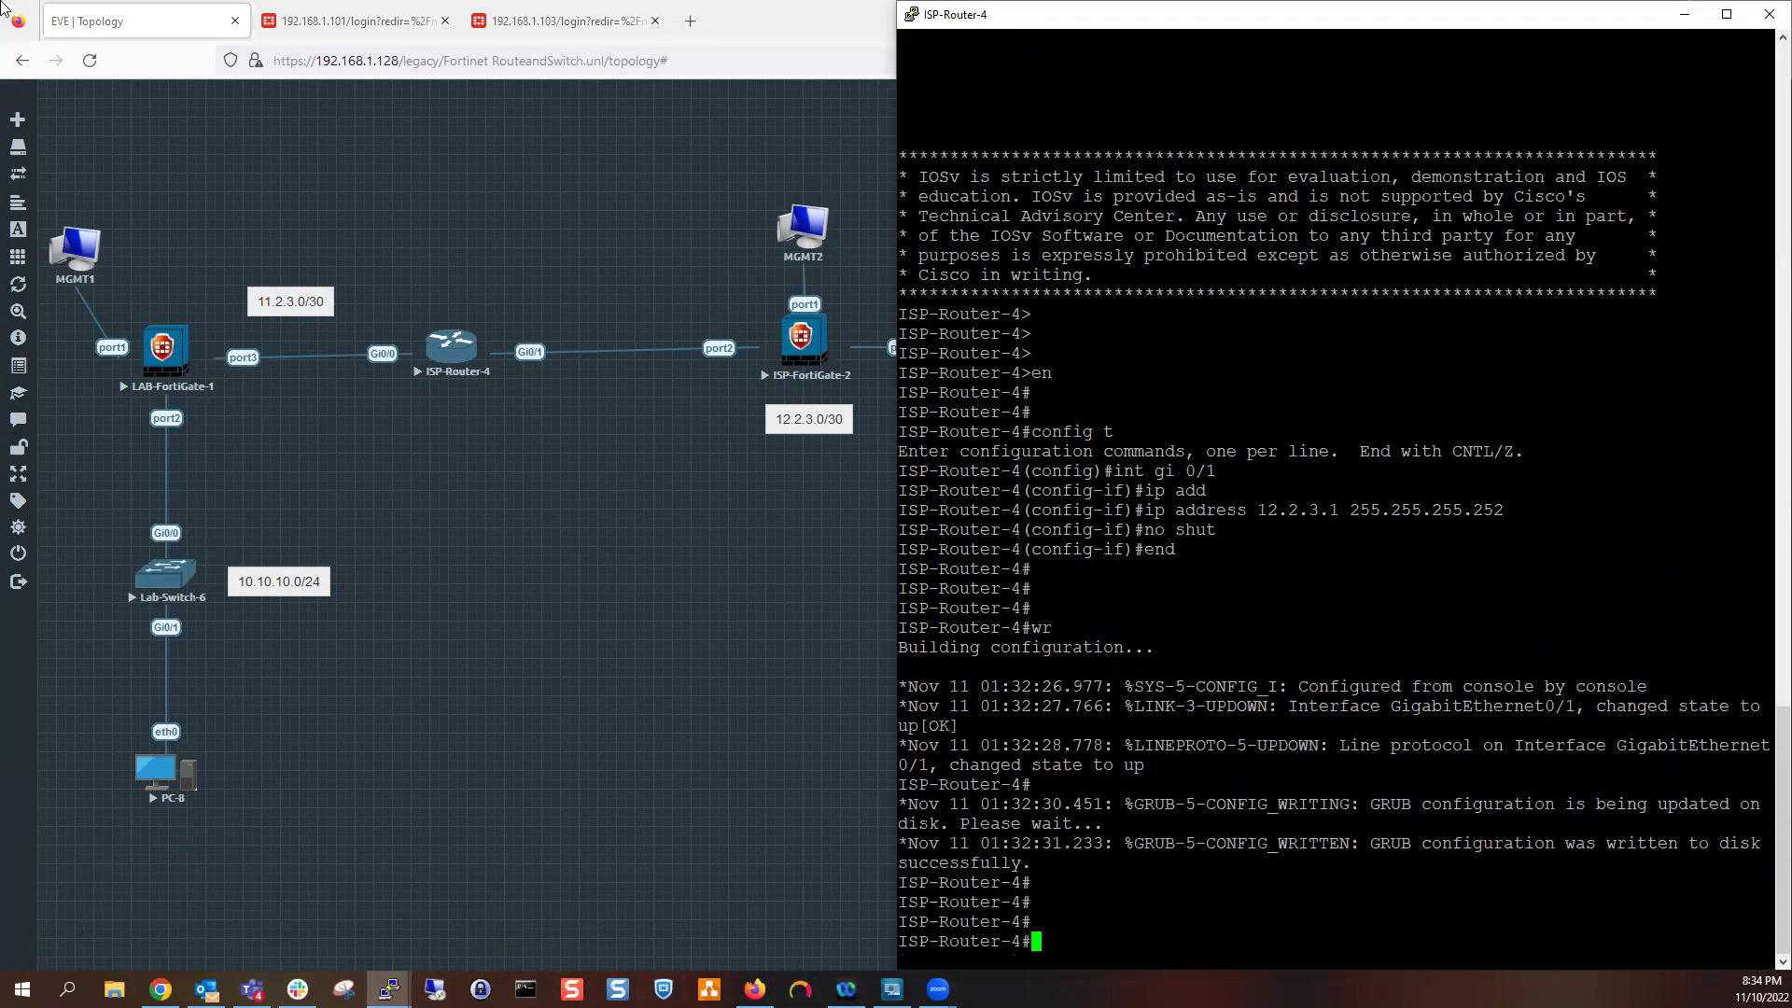
{"action": "left_click_drag", "start_coordinate": [1253, 660], "coordinate": [1258, 653]}
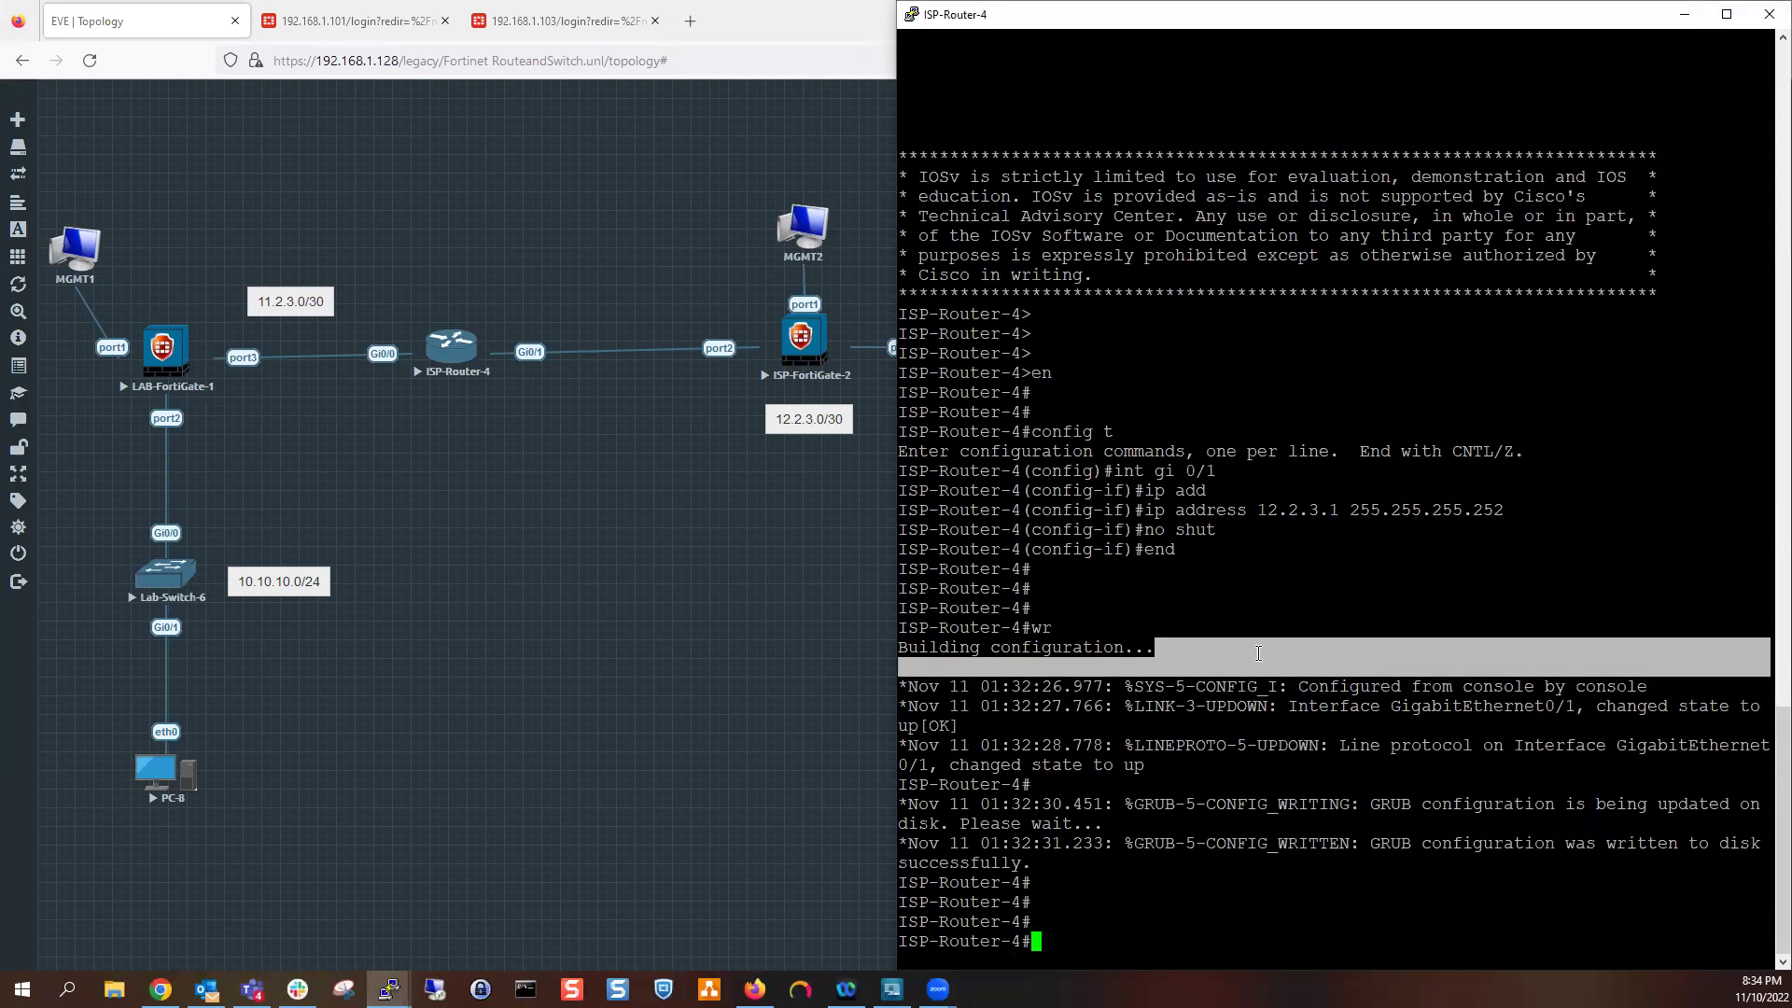
{"action": "type", "text": "ping"}
{"action": "type", "text": "12.2.3.2"}
{"action": "key", "text": "Return"}
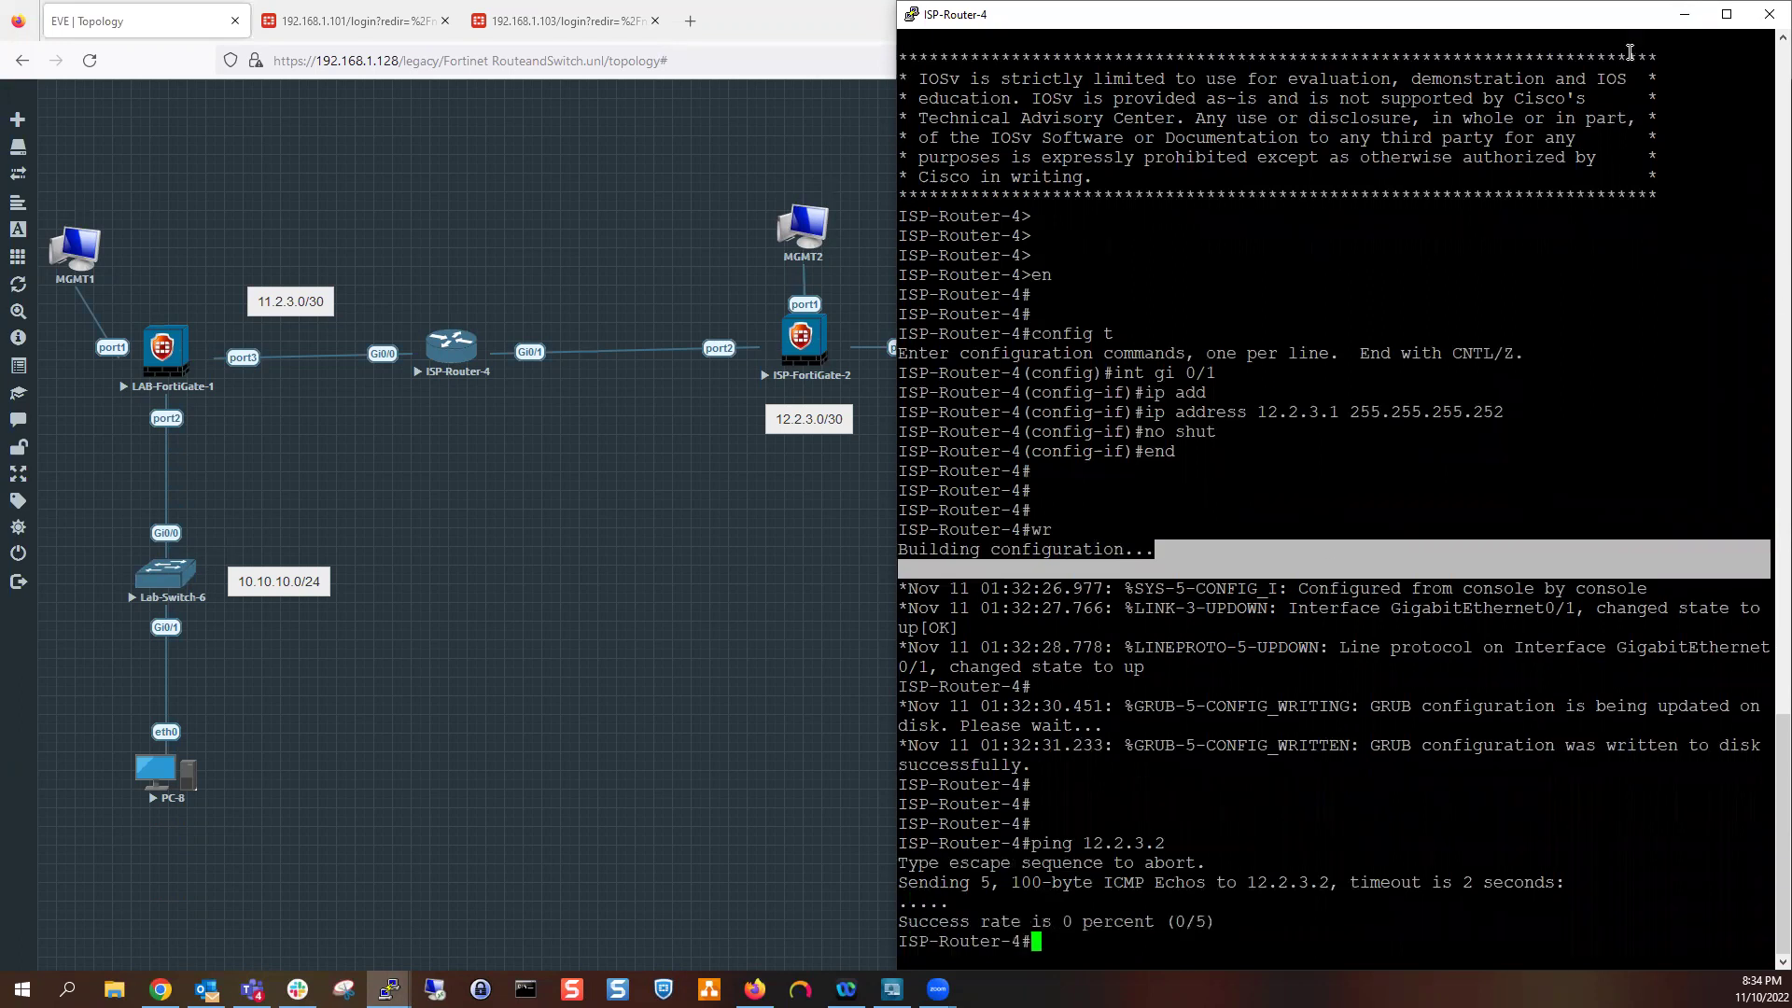
{"action": "left_click", "coordinate": [1684, 14]}
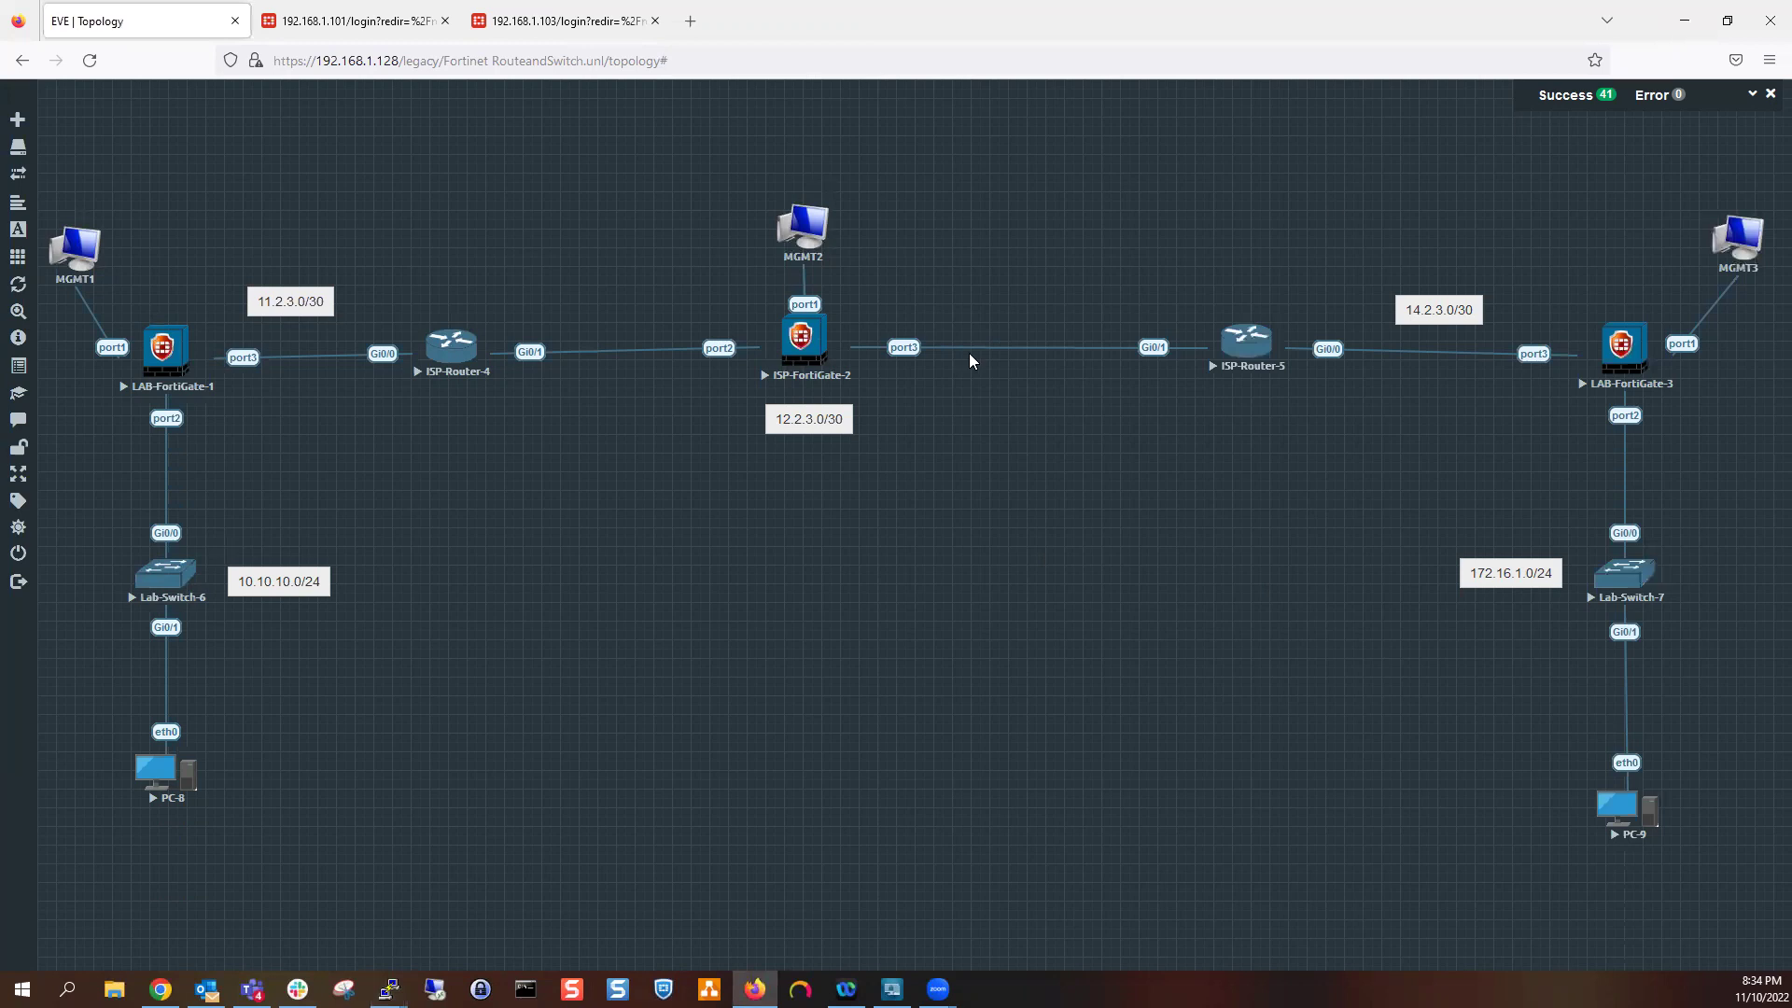
Start a port3 capture on ISP-FortiGate-2 in a separate browser tab, accepting the link type
{"action": "right_click", "coordinate": [810, 345]}
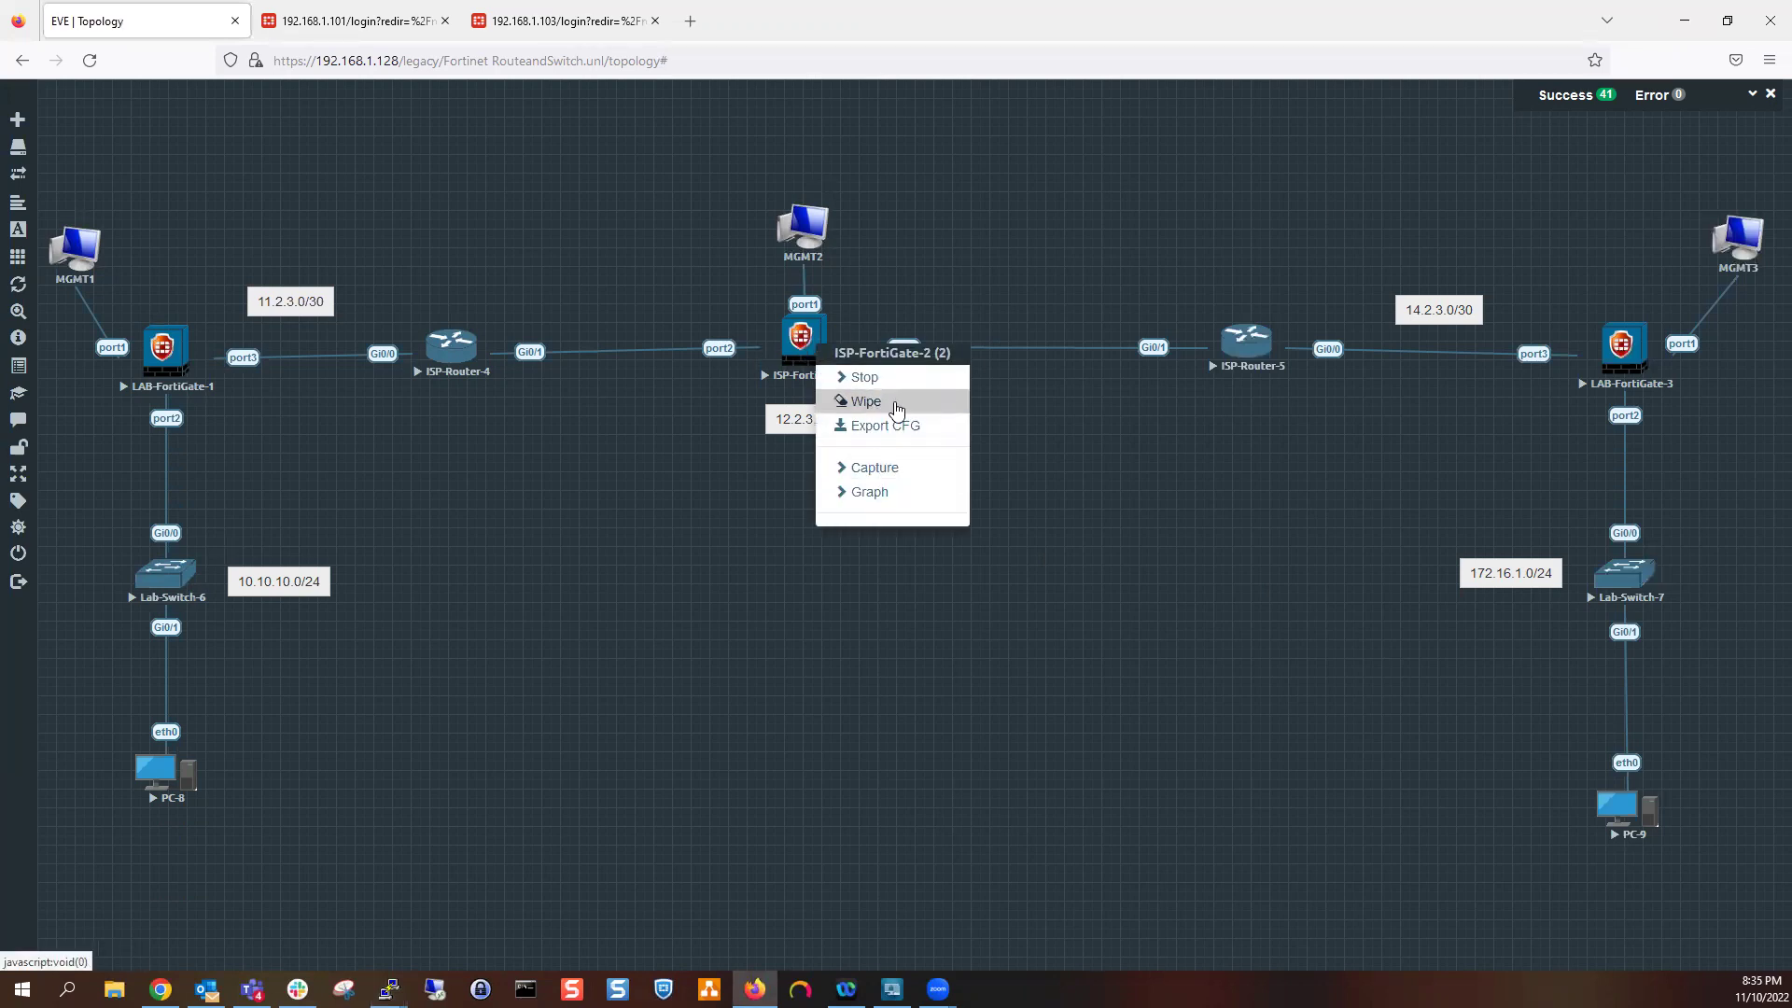
{"action": "left_click", "coordinate": [881, 333]}
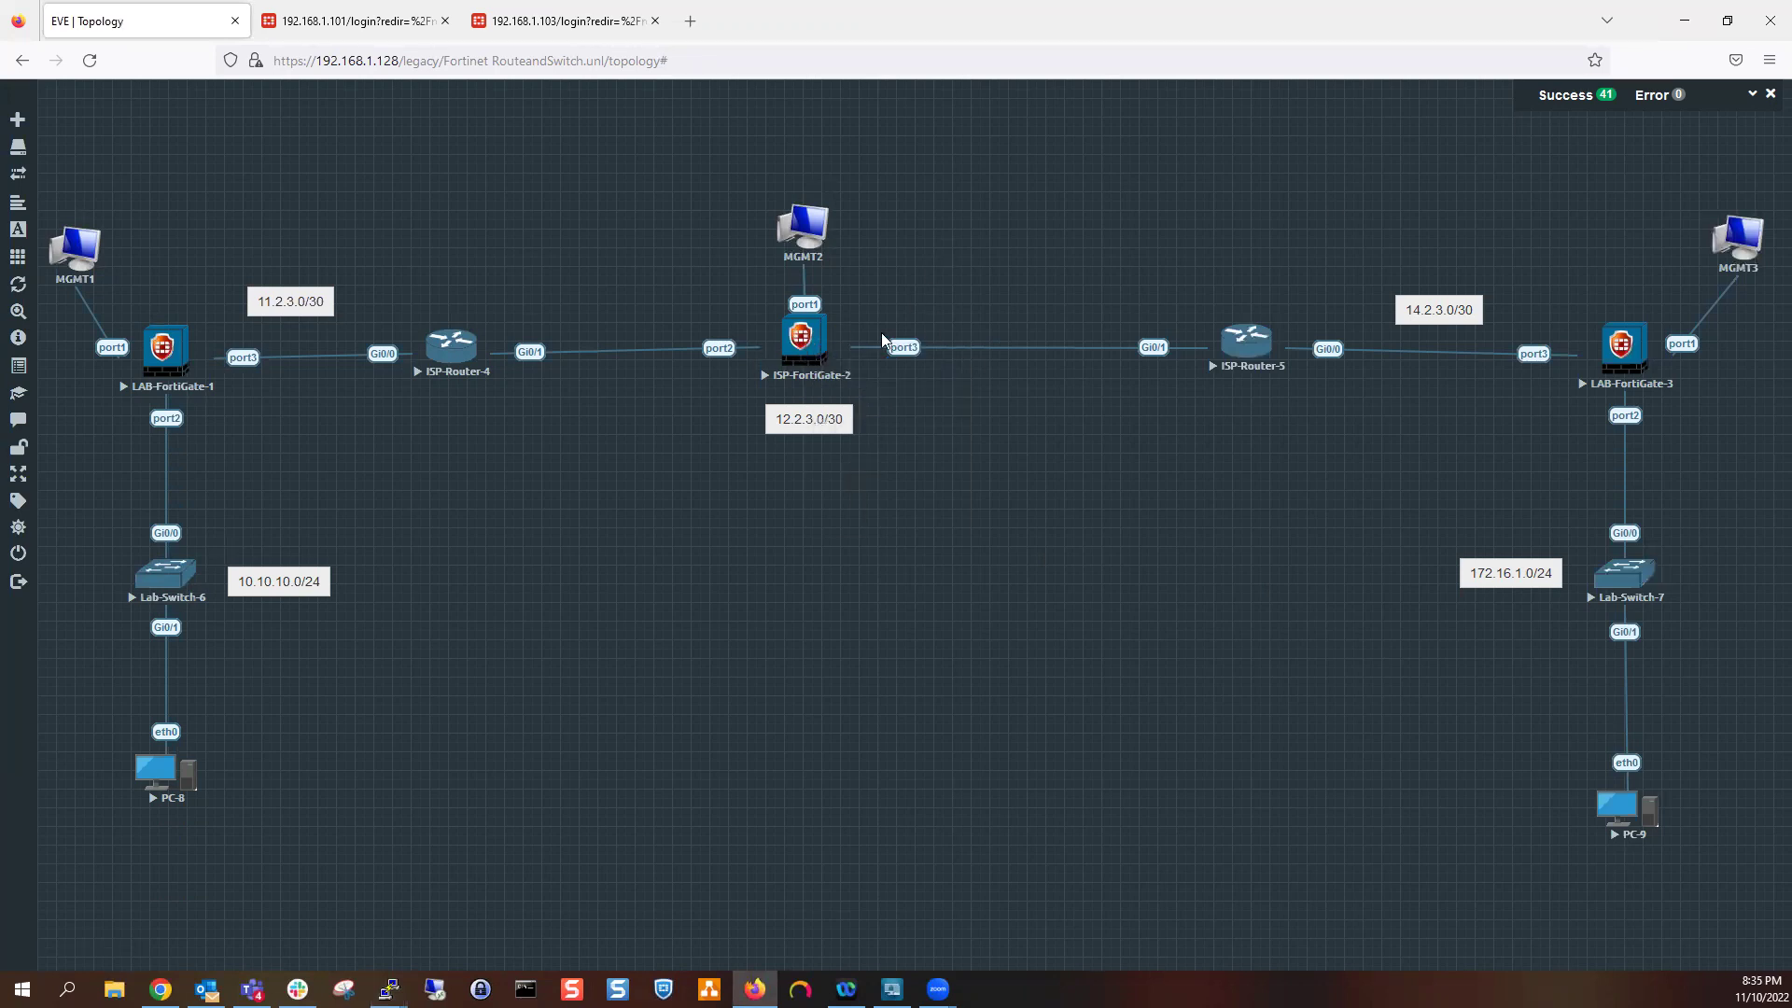
{"action": "right_click", "coordinate": [820, 347]}
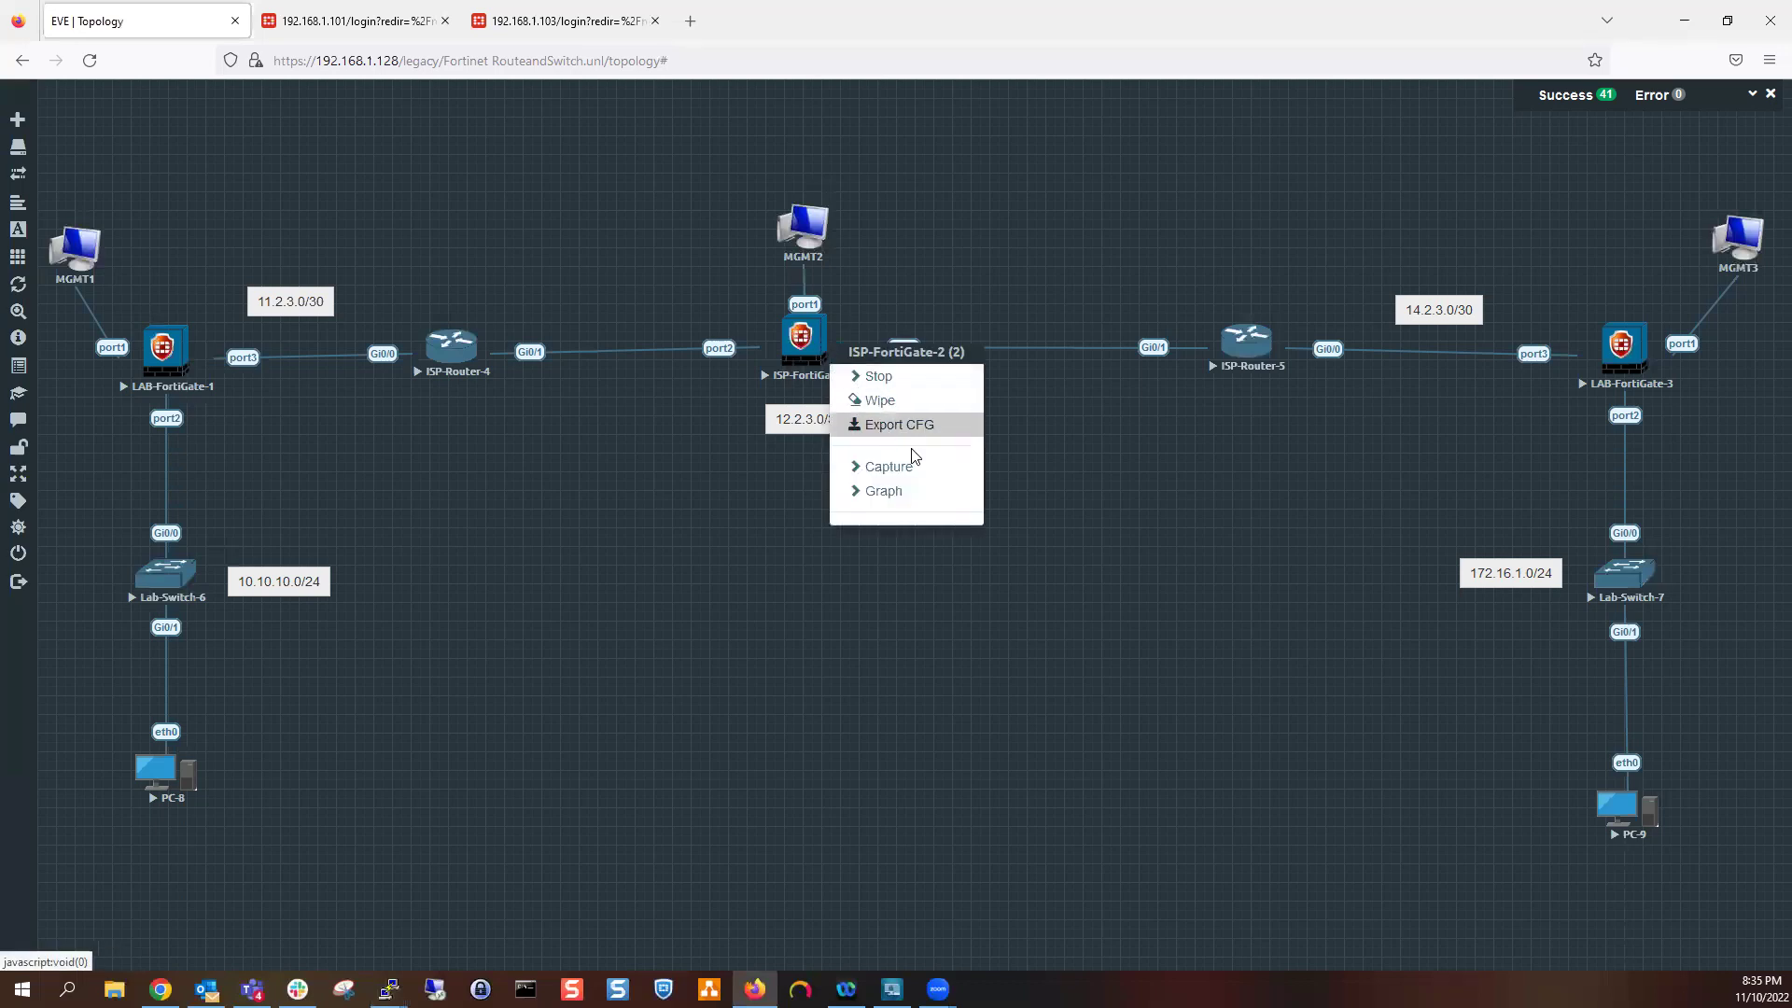
{"action": "mouse_move", "coordinate": [910, 474]}
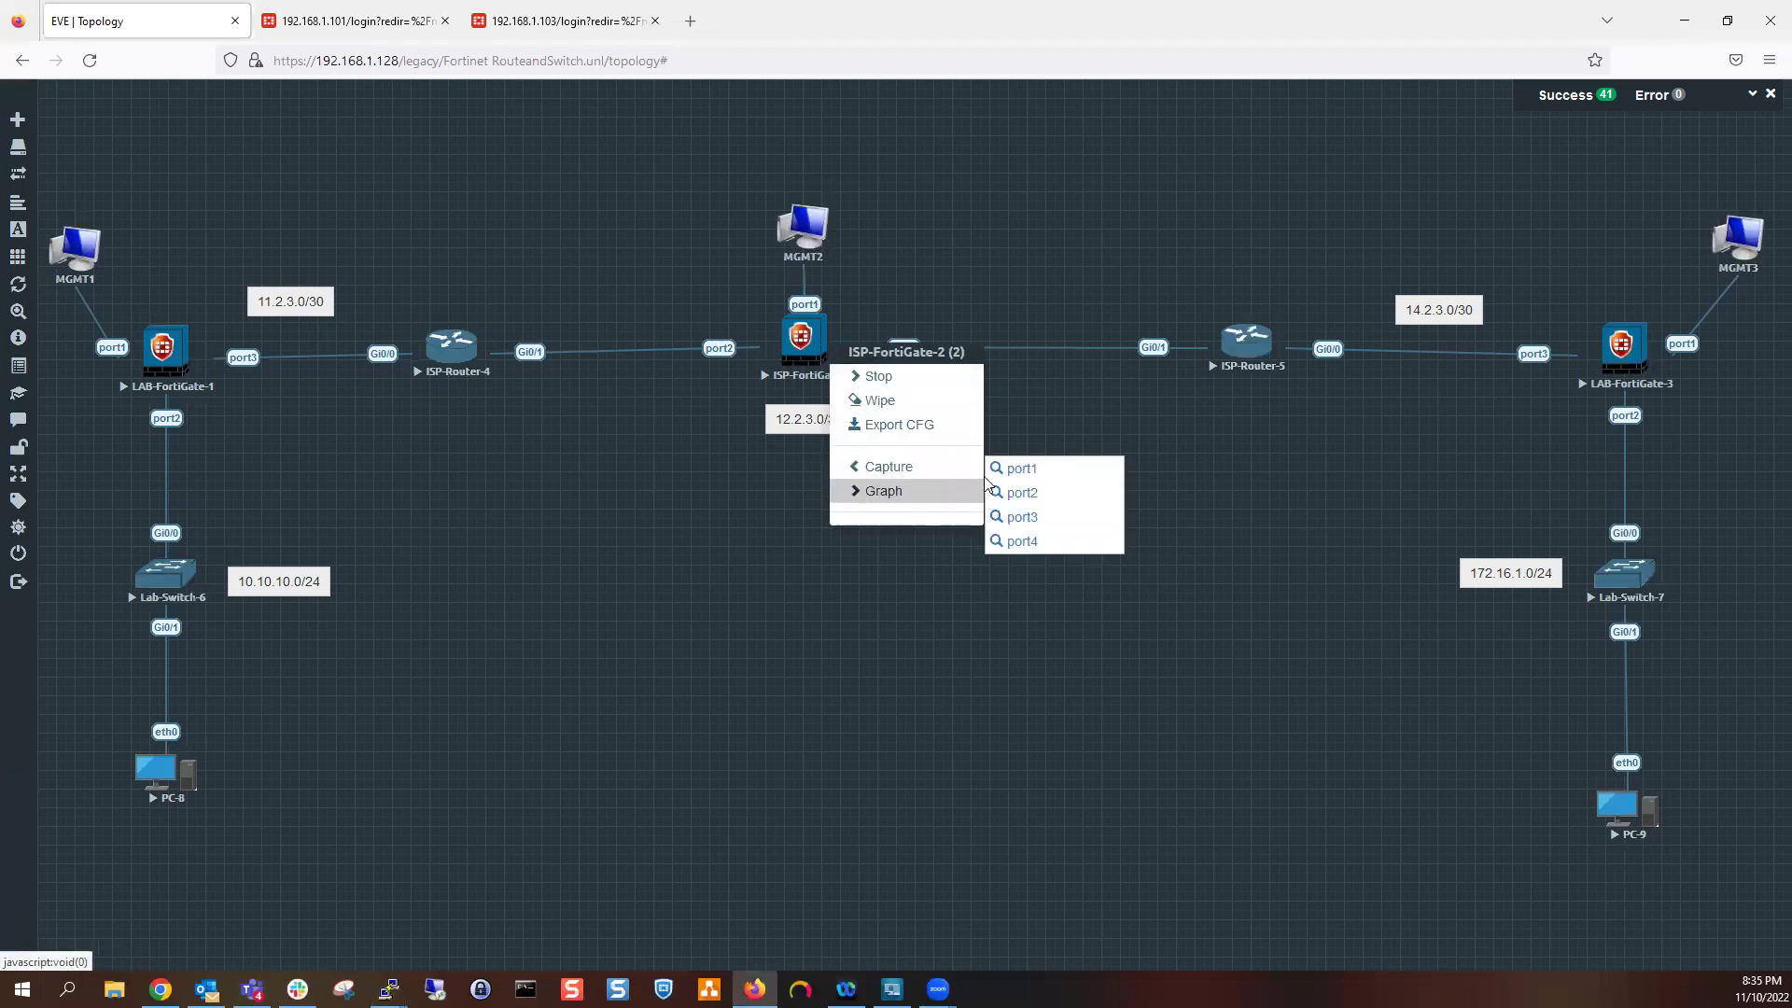
{"action": "left_click", "coordinate": [1028, 519]}
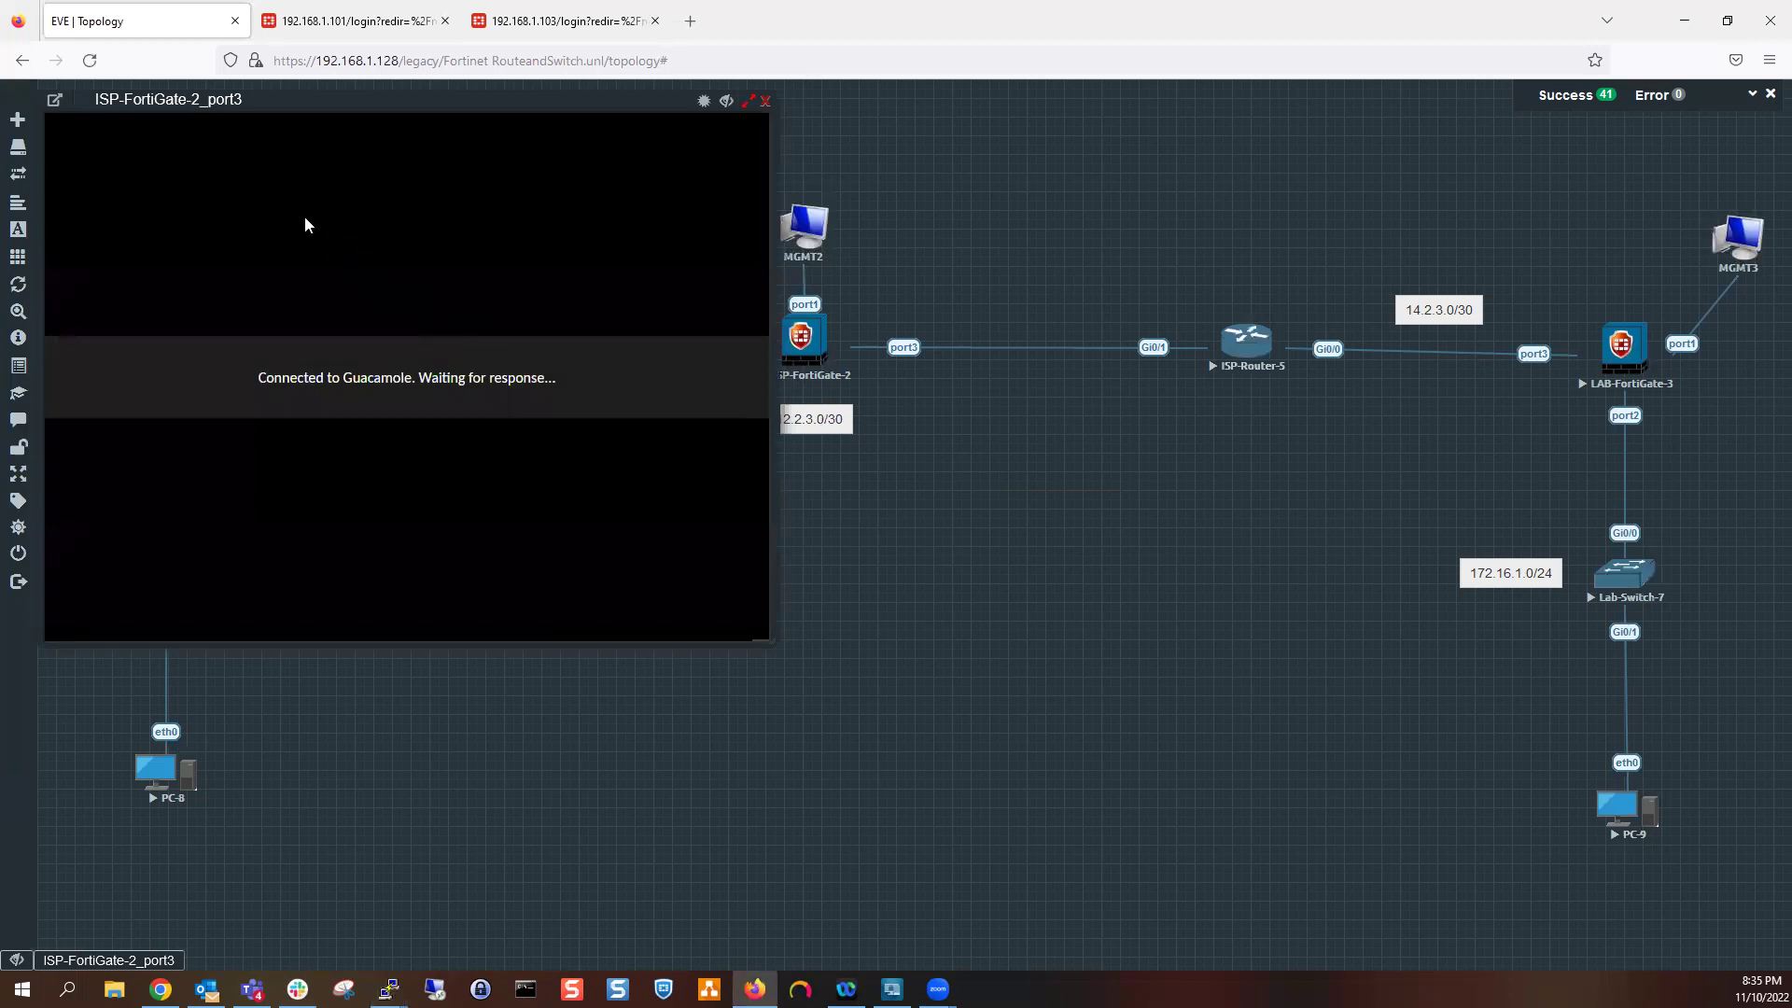
{"action": "left_click", "coordinate": [56, 110]}
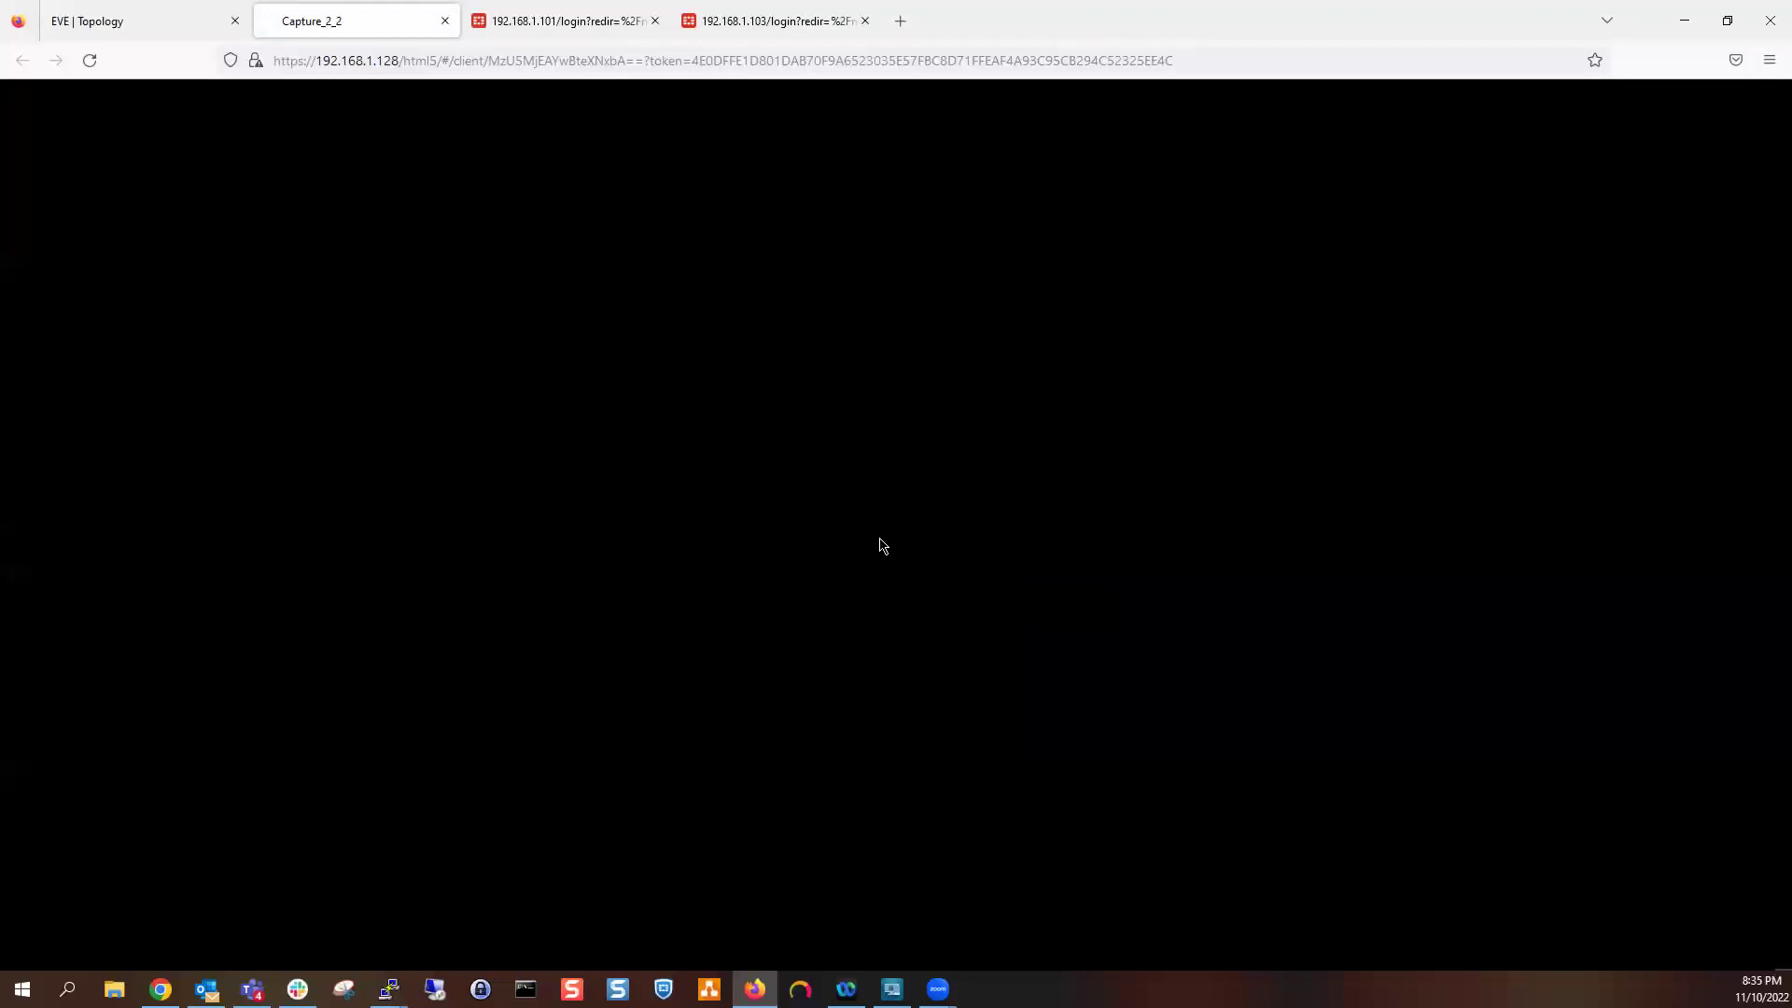
{"action": "left_click", "coordinate": [988, 615]}
Recall the ping to 12.2.3.2 in ISP-Router-4's console and return to the EVE topology
{"action": "mouse_move", "coordinate": [388, 989]}
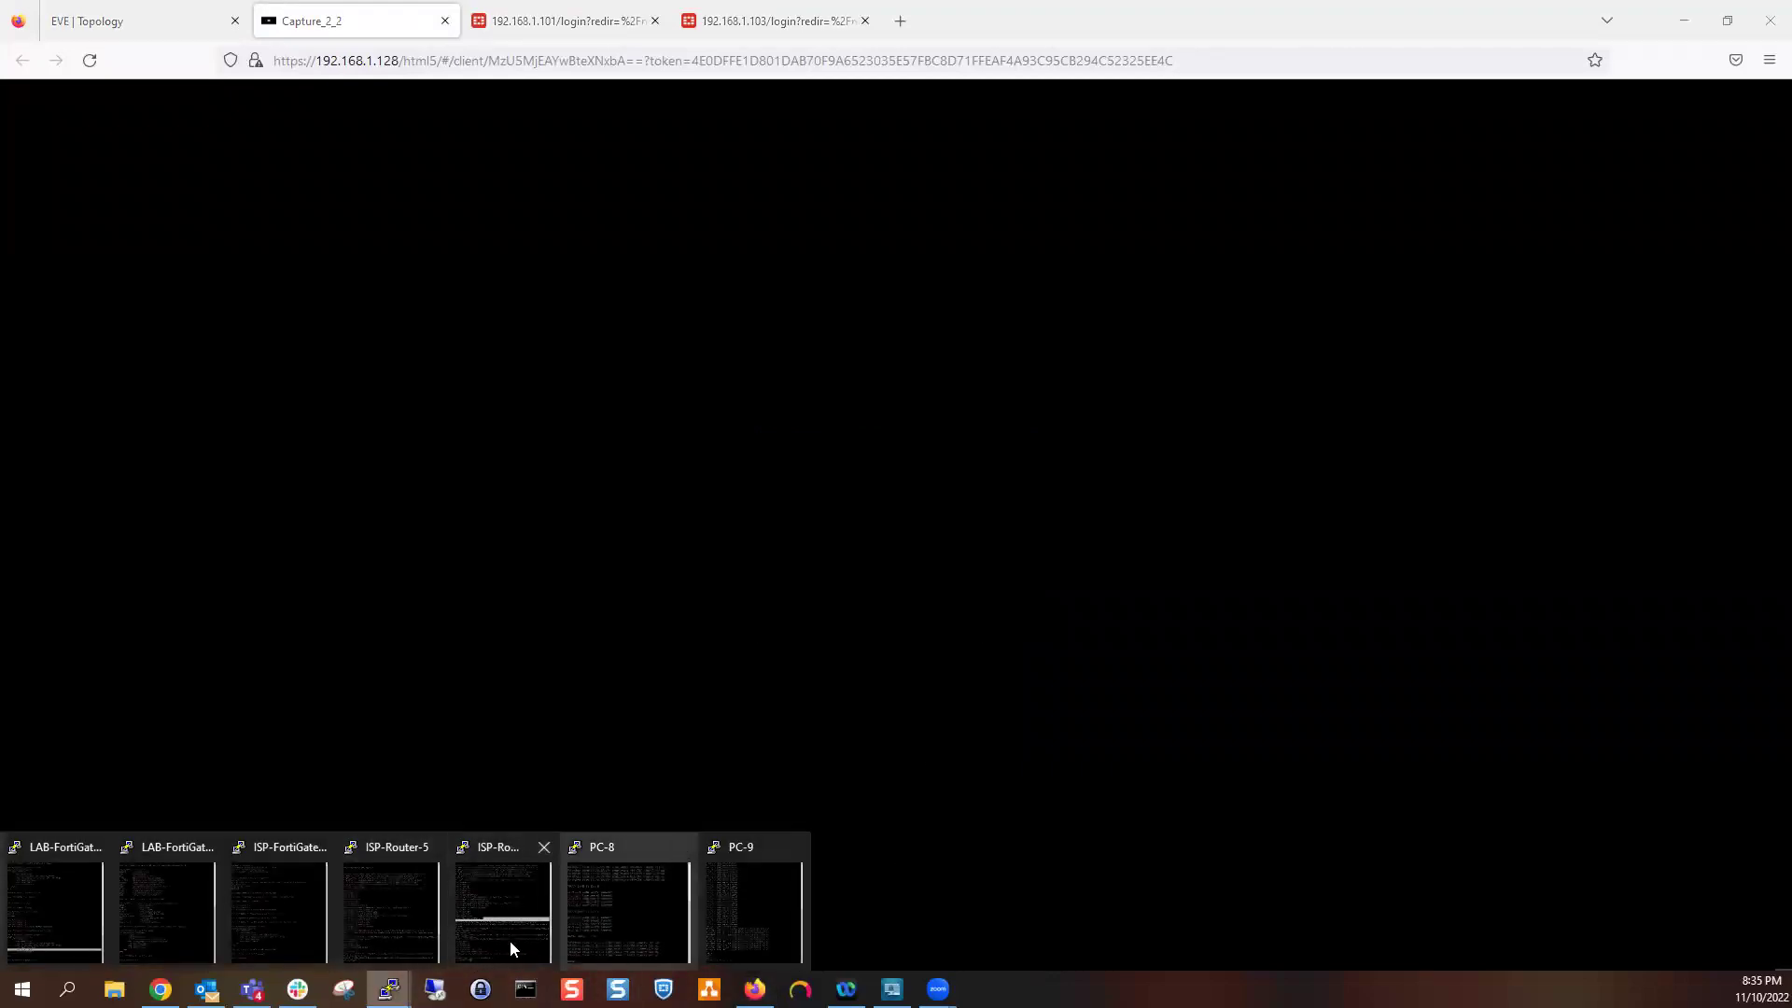
{"action": "left_click", "coordinate": [489, 875]}
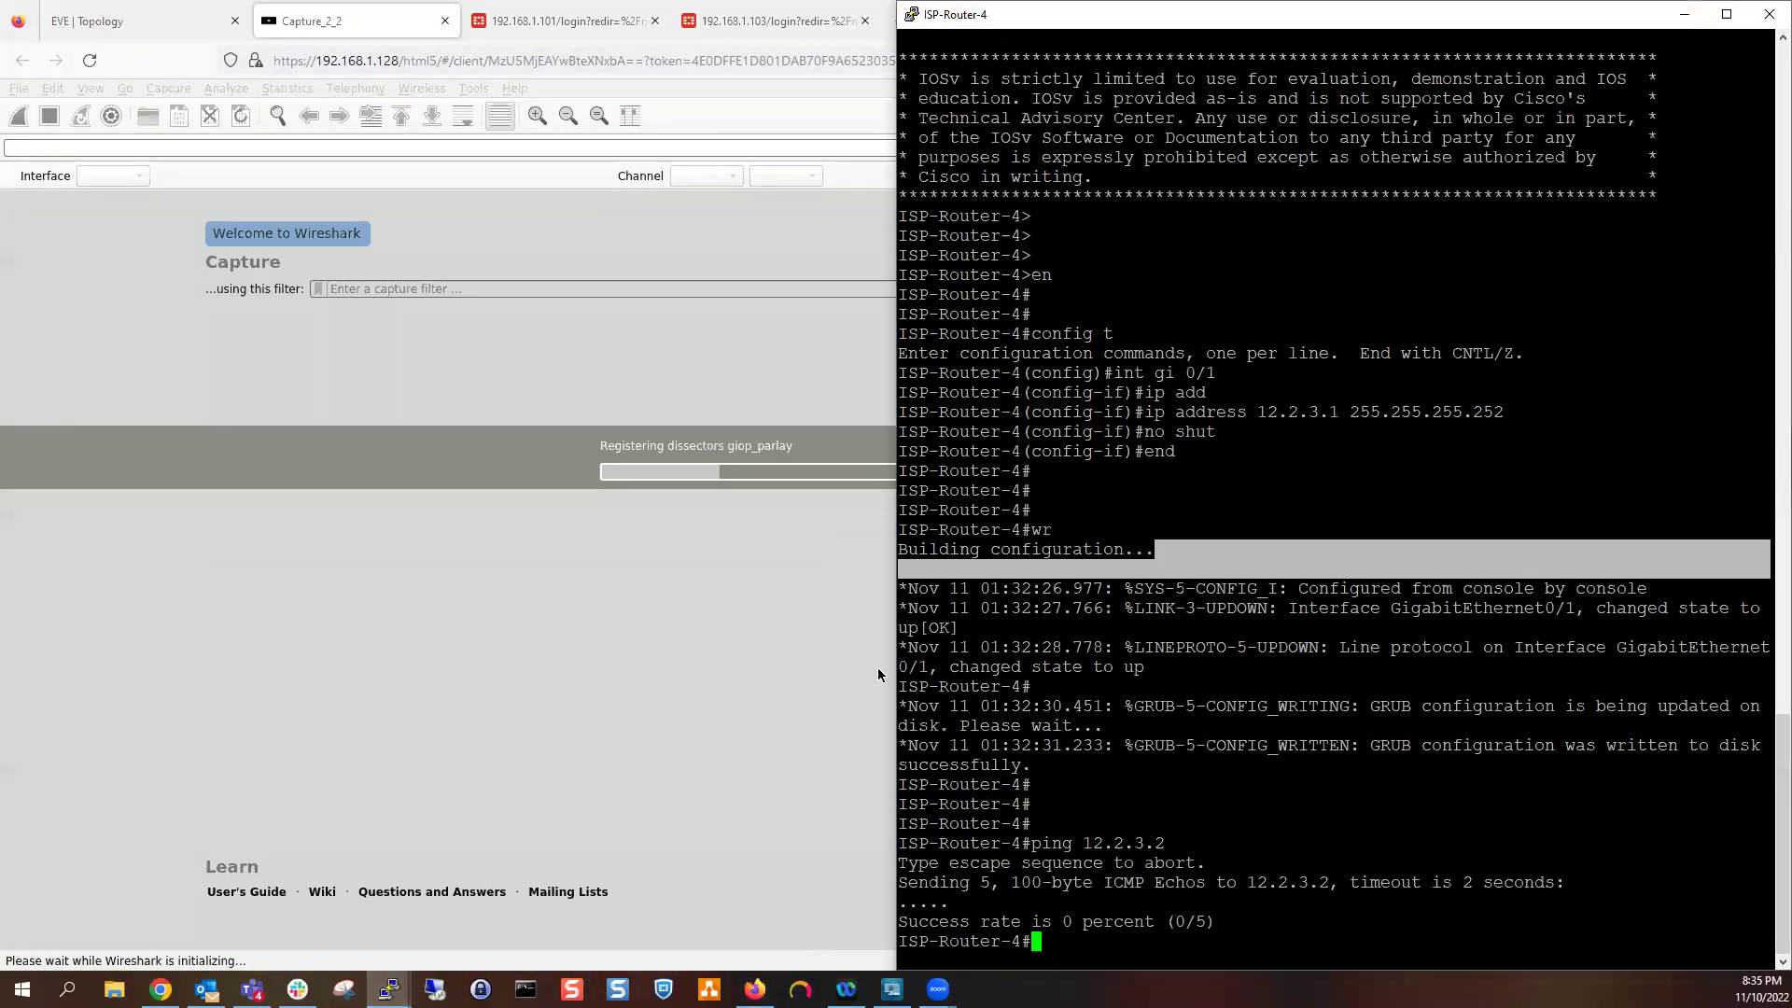
{"action": "left_click", "coordinate": [1259, 340]}
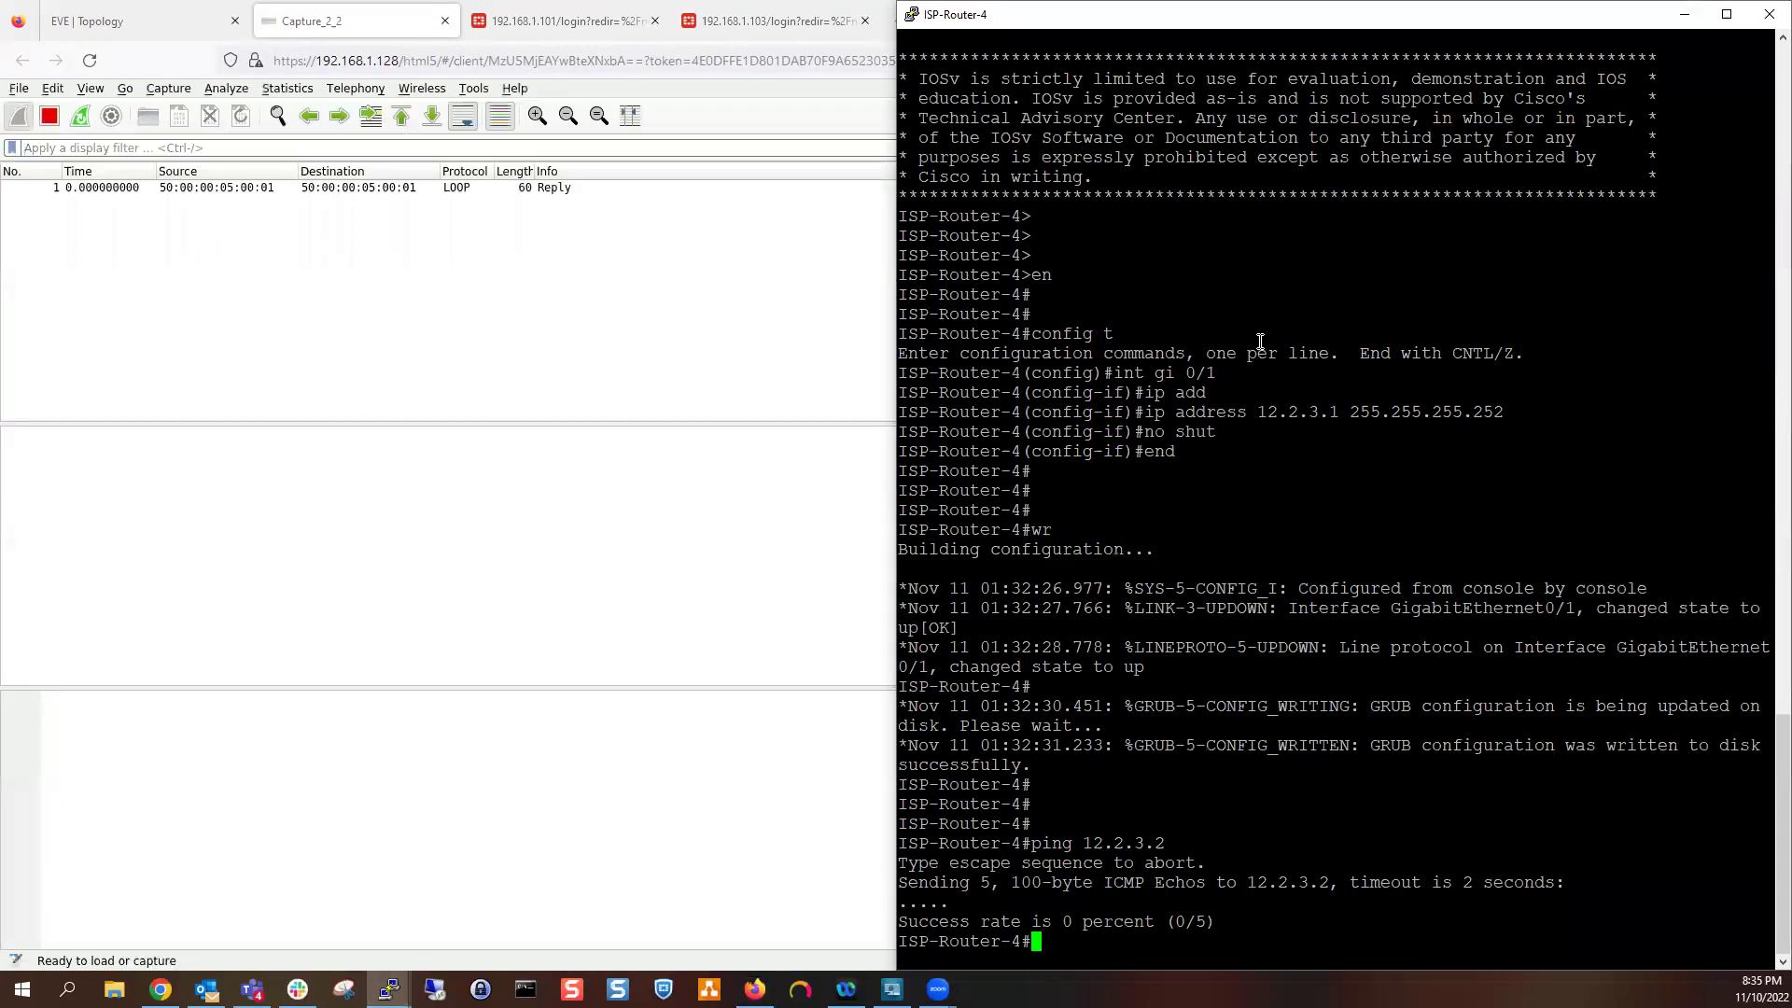
{"action": "key", "text": "Up"}
{"action": "left_click", "coordinate": [121, 21]}
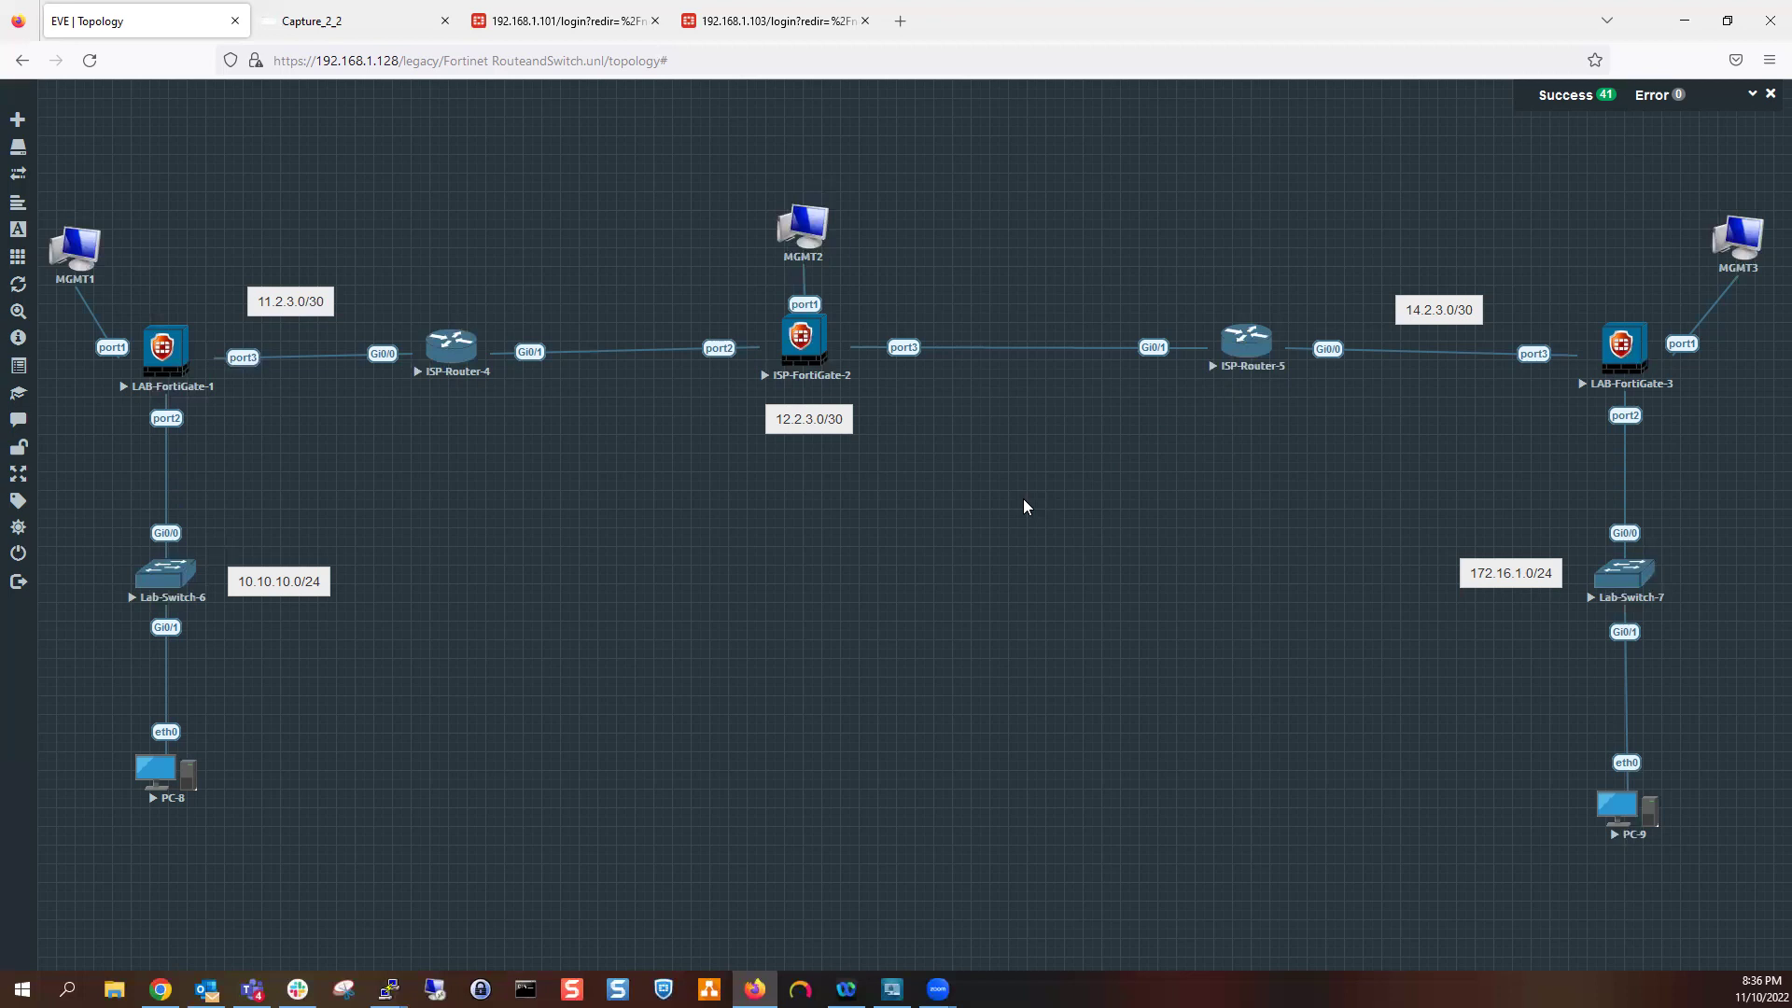
Rerun the ping to 12.2.3.2 while watching Capture_2_2 show only LOOP and CDP packets
{"action": "left_click", "coordinate": [367, 20]}
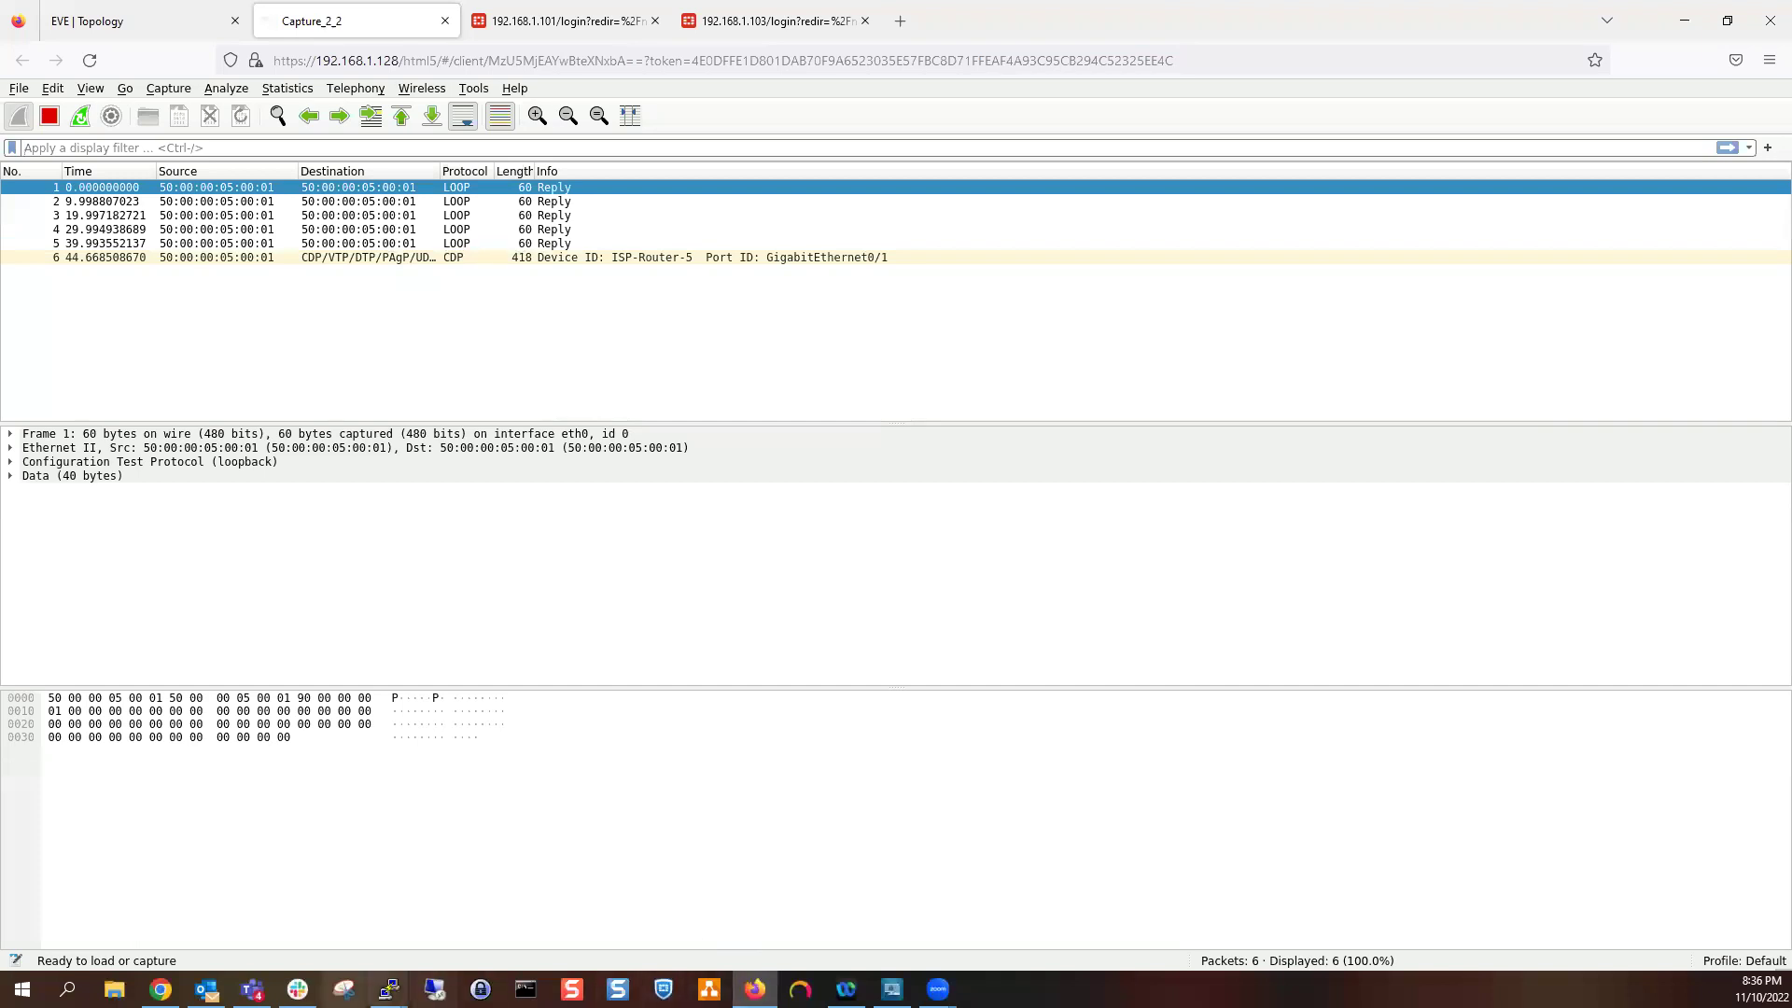
{"action": "mouse_move", "coordinate": [388, 989]}
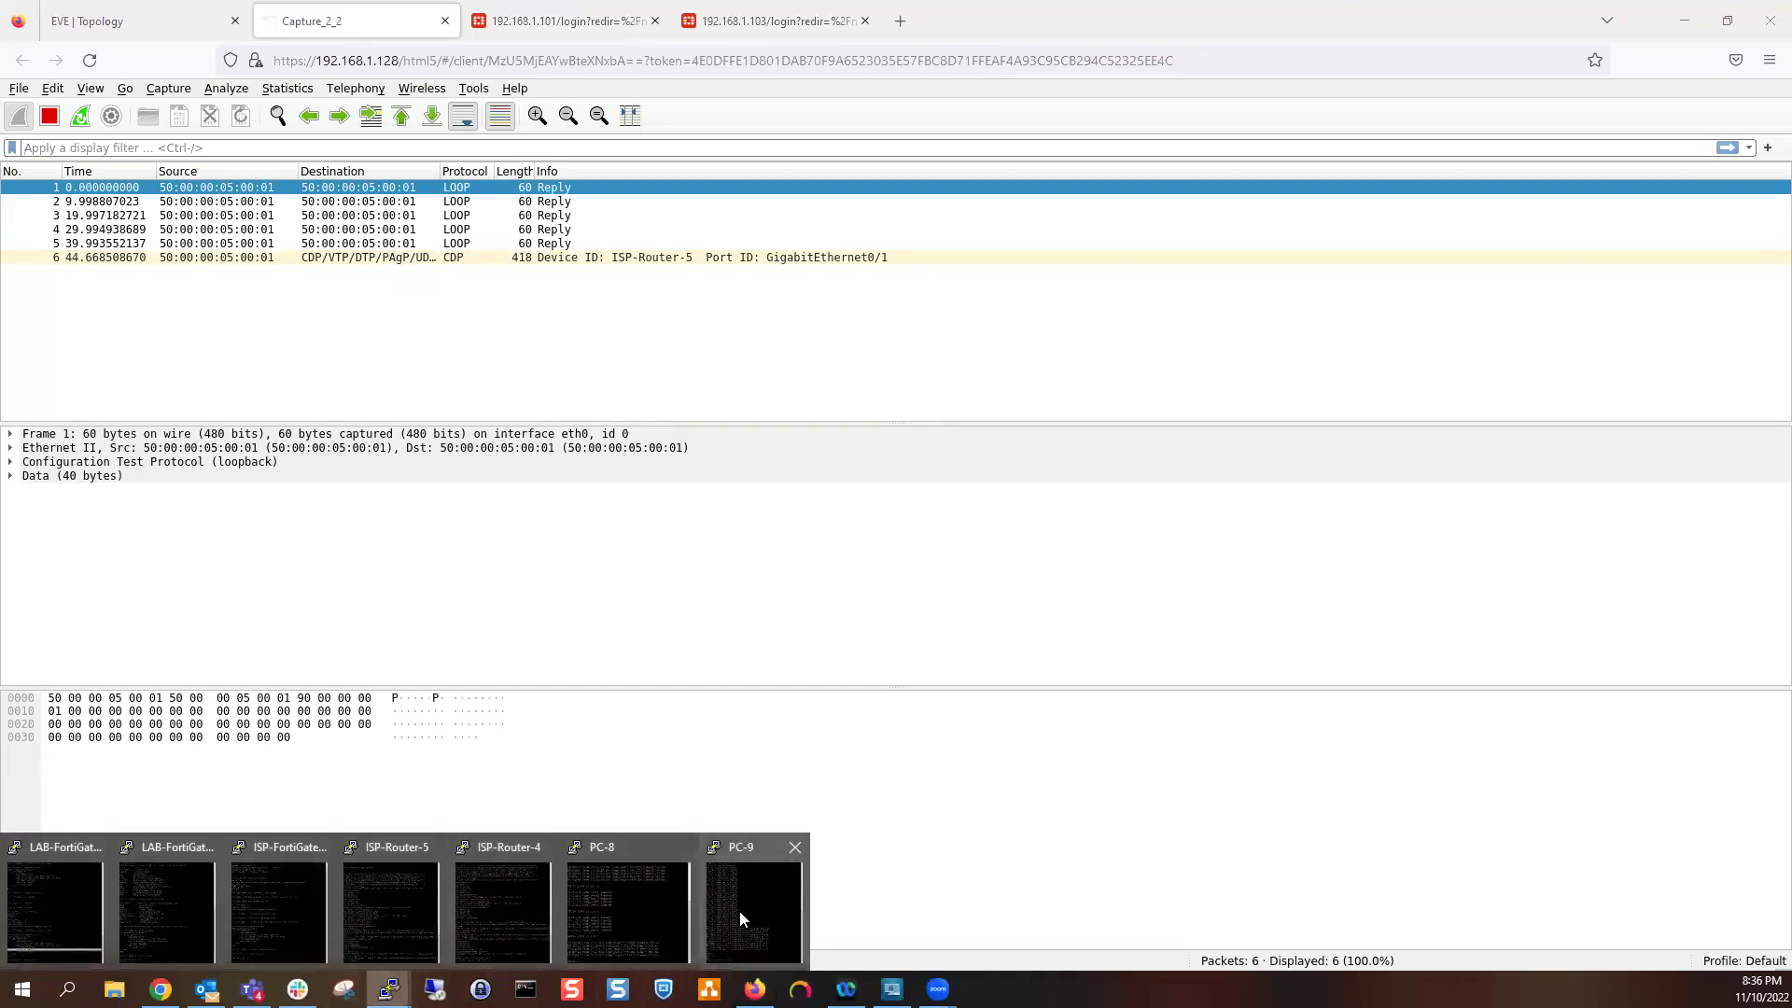
{"action": "left_click", "coordinate": [523, 909]}
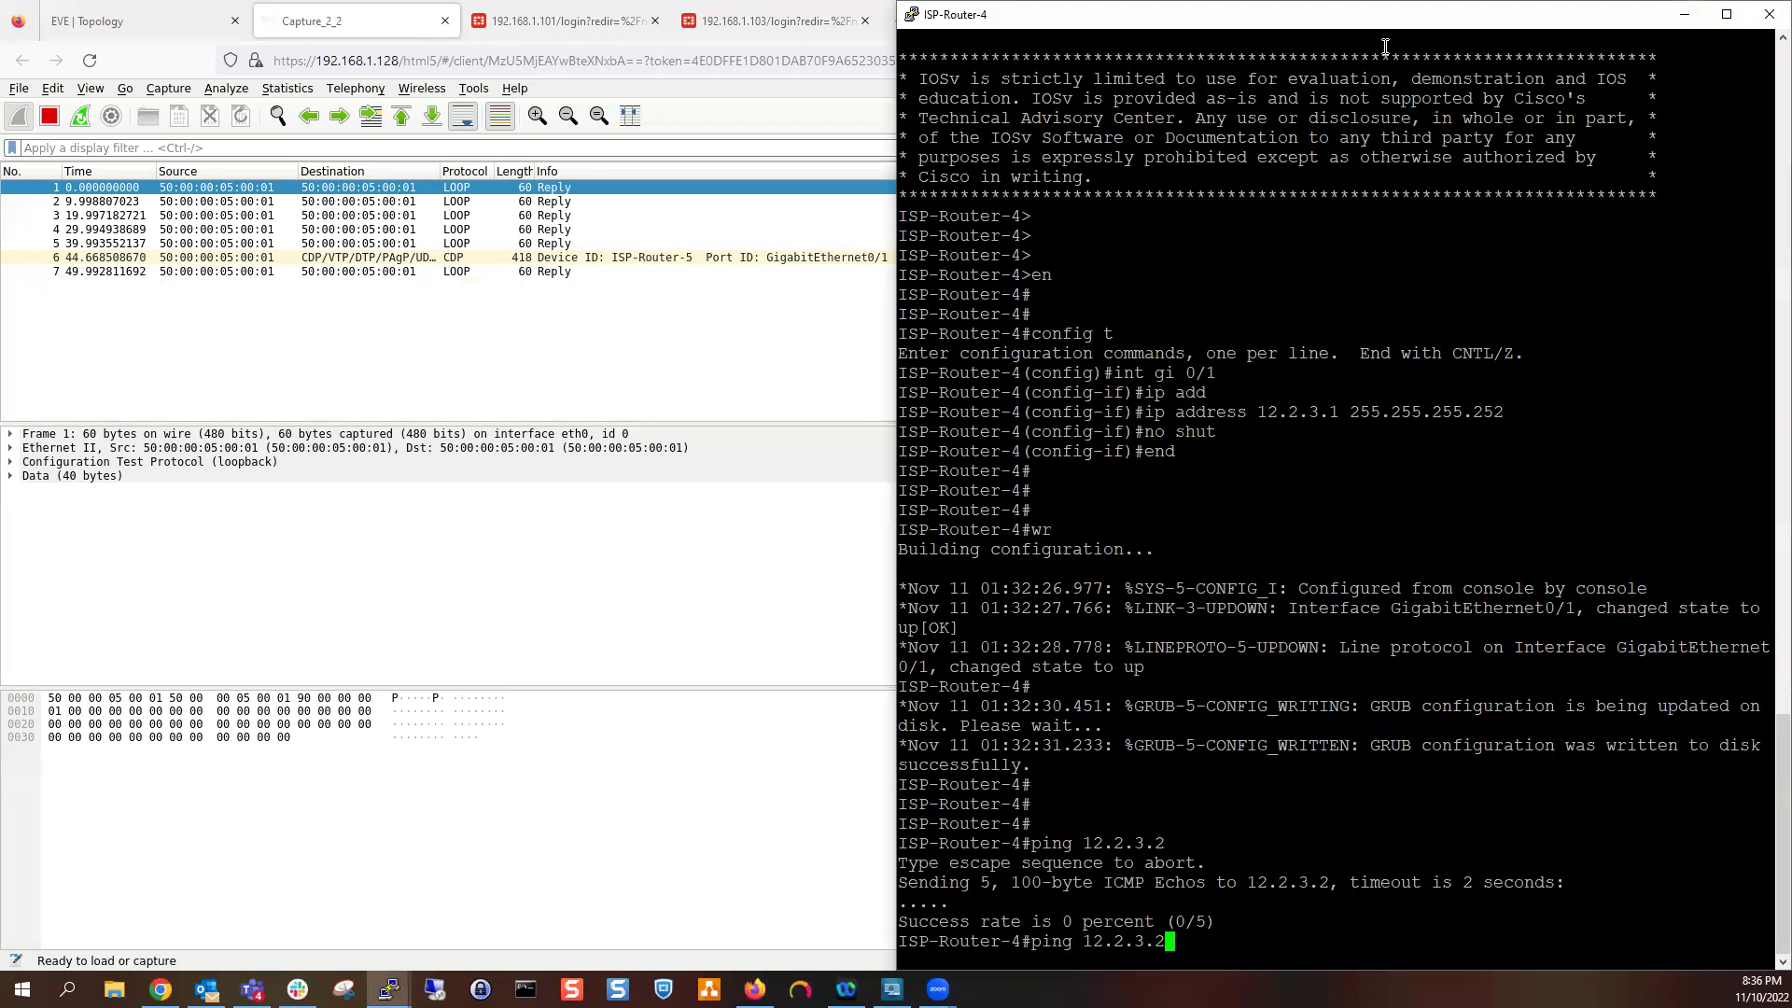
{"action": "left_click", "coordinate": [1684, 14]}
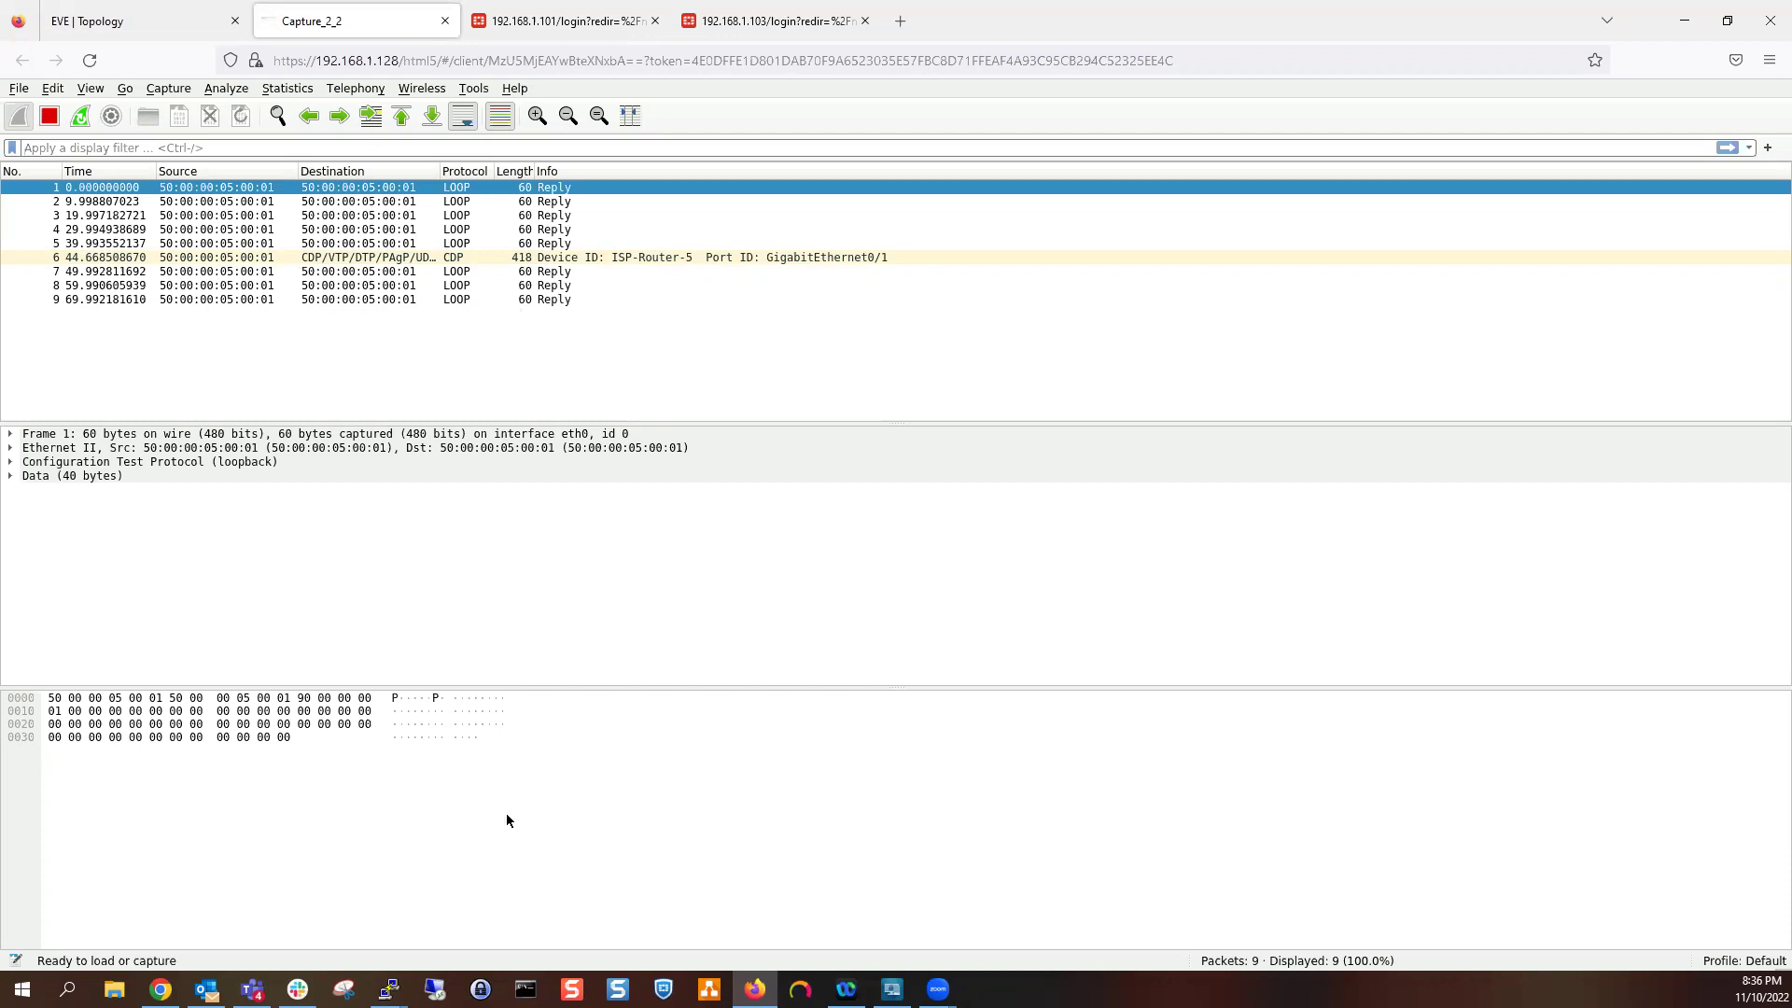
{"action": "mouse_move", "coordinate": [389, 989]}
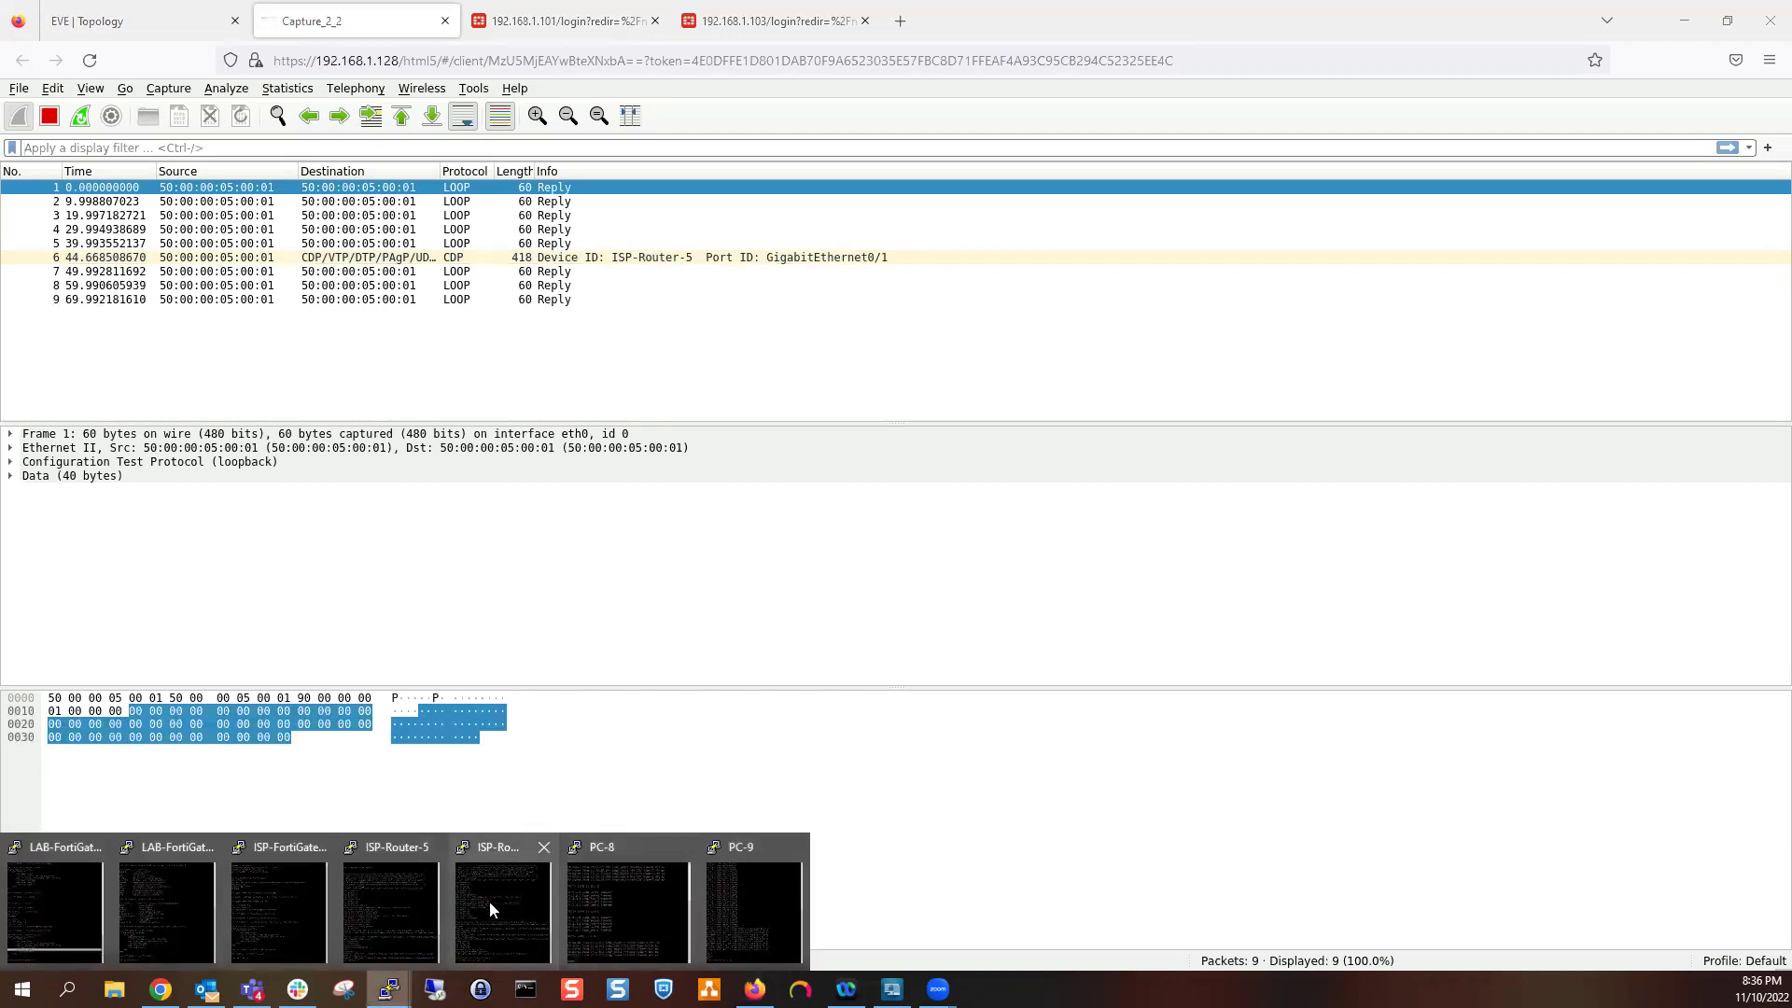
{"action": "left_click", "coordinate": [504, 904]}
{"action": "key", "text": "Return"}
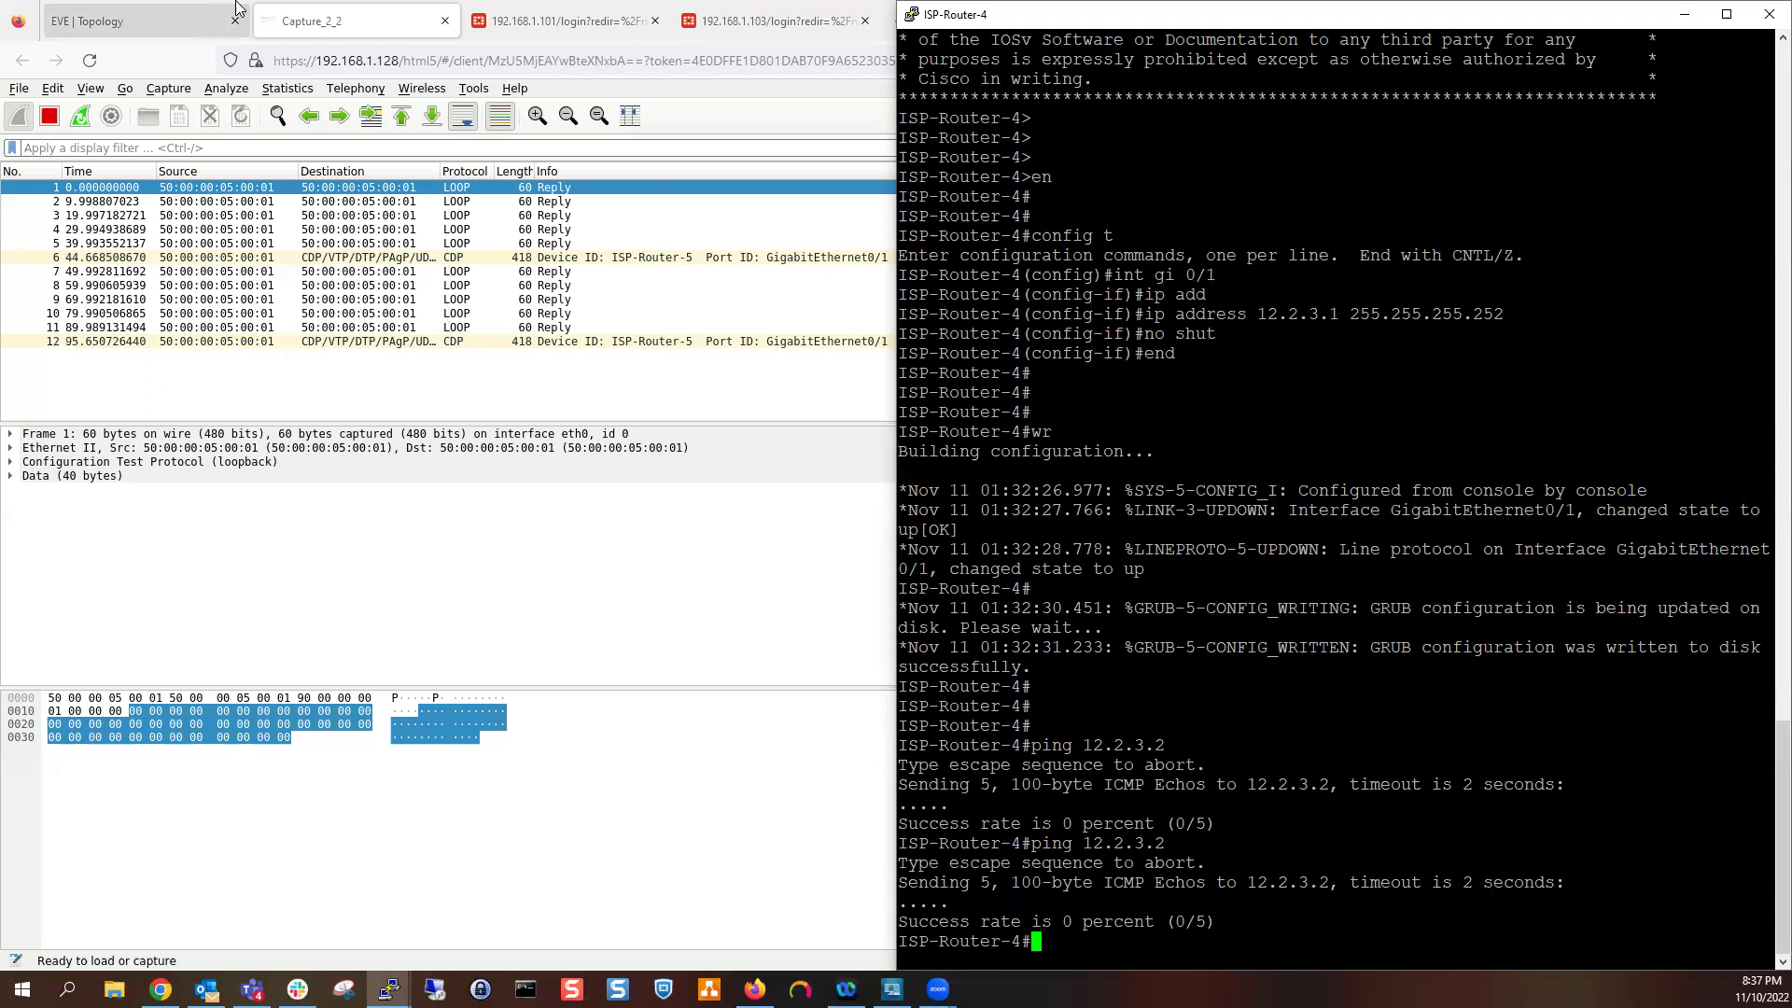
{"action": "left_click", "coordinate": [151, 14]}
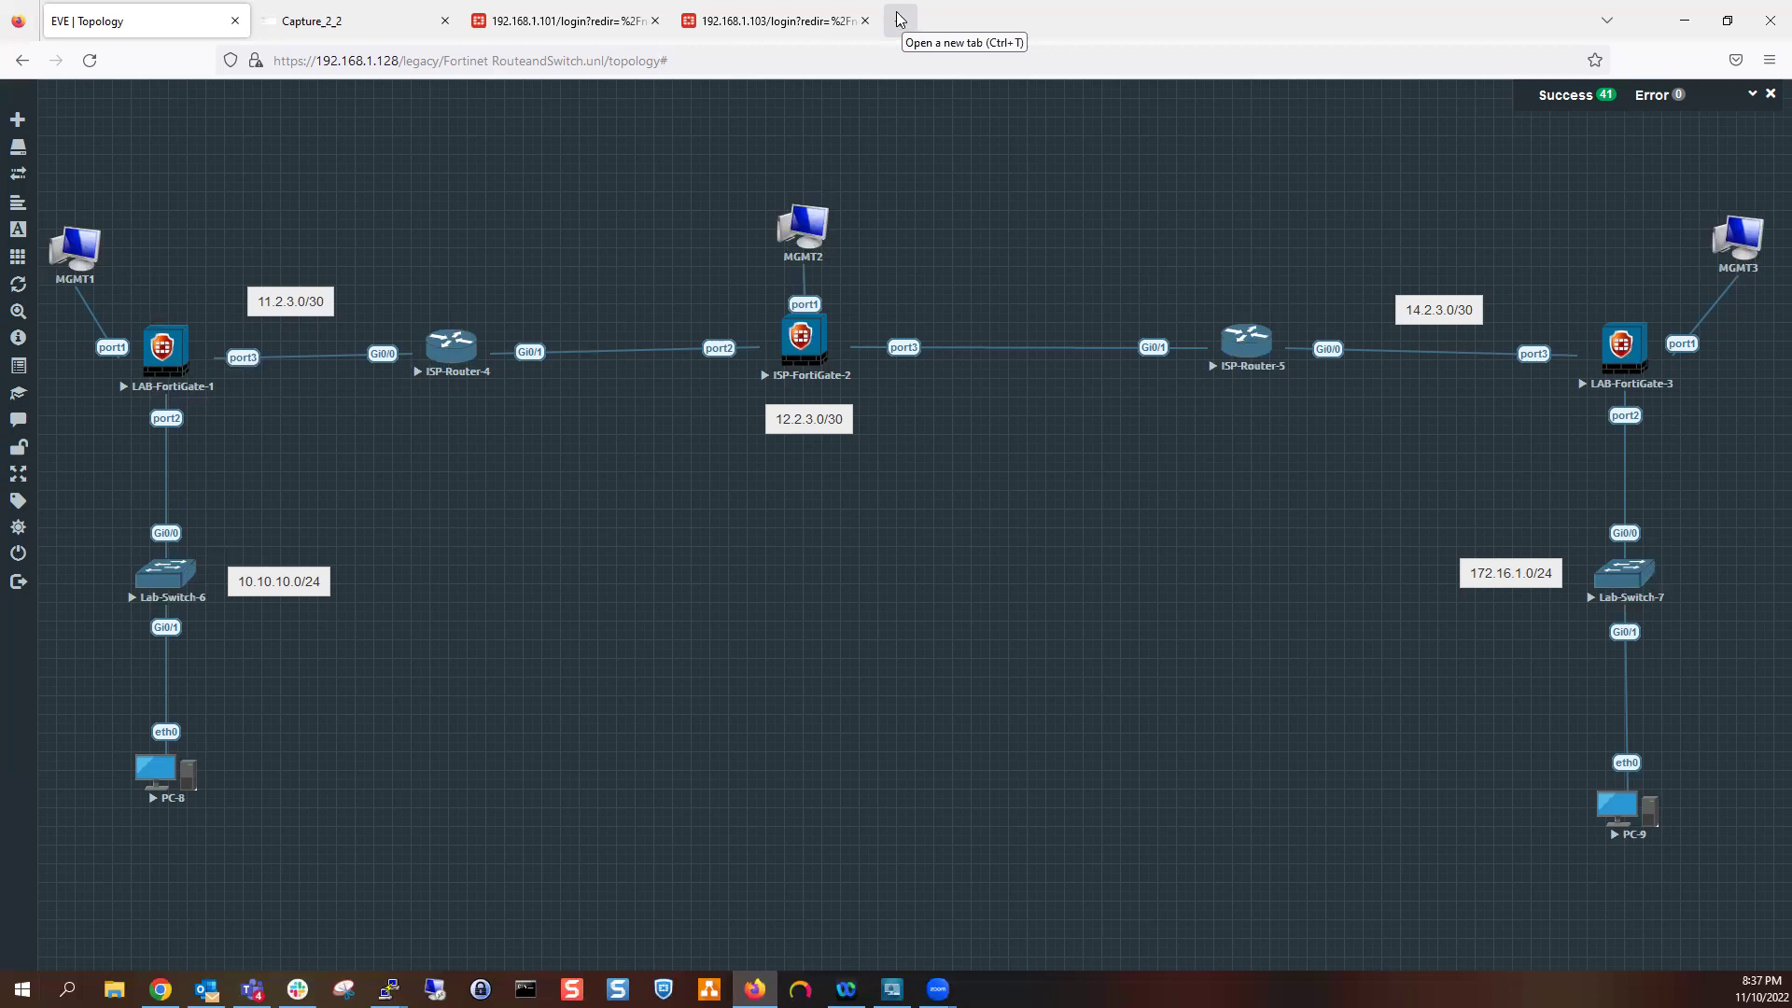
Log in to 192.168.1.102 as admin, postponing setup and dismissing the release overview
{"action": "left_click", "coordinate": [898, 19]}
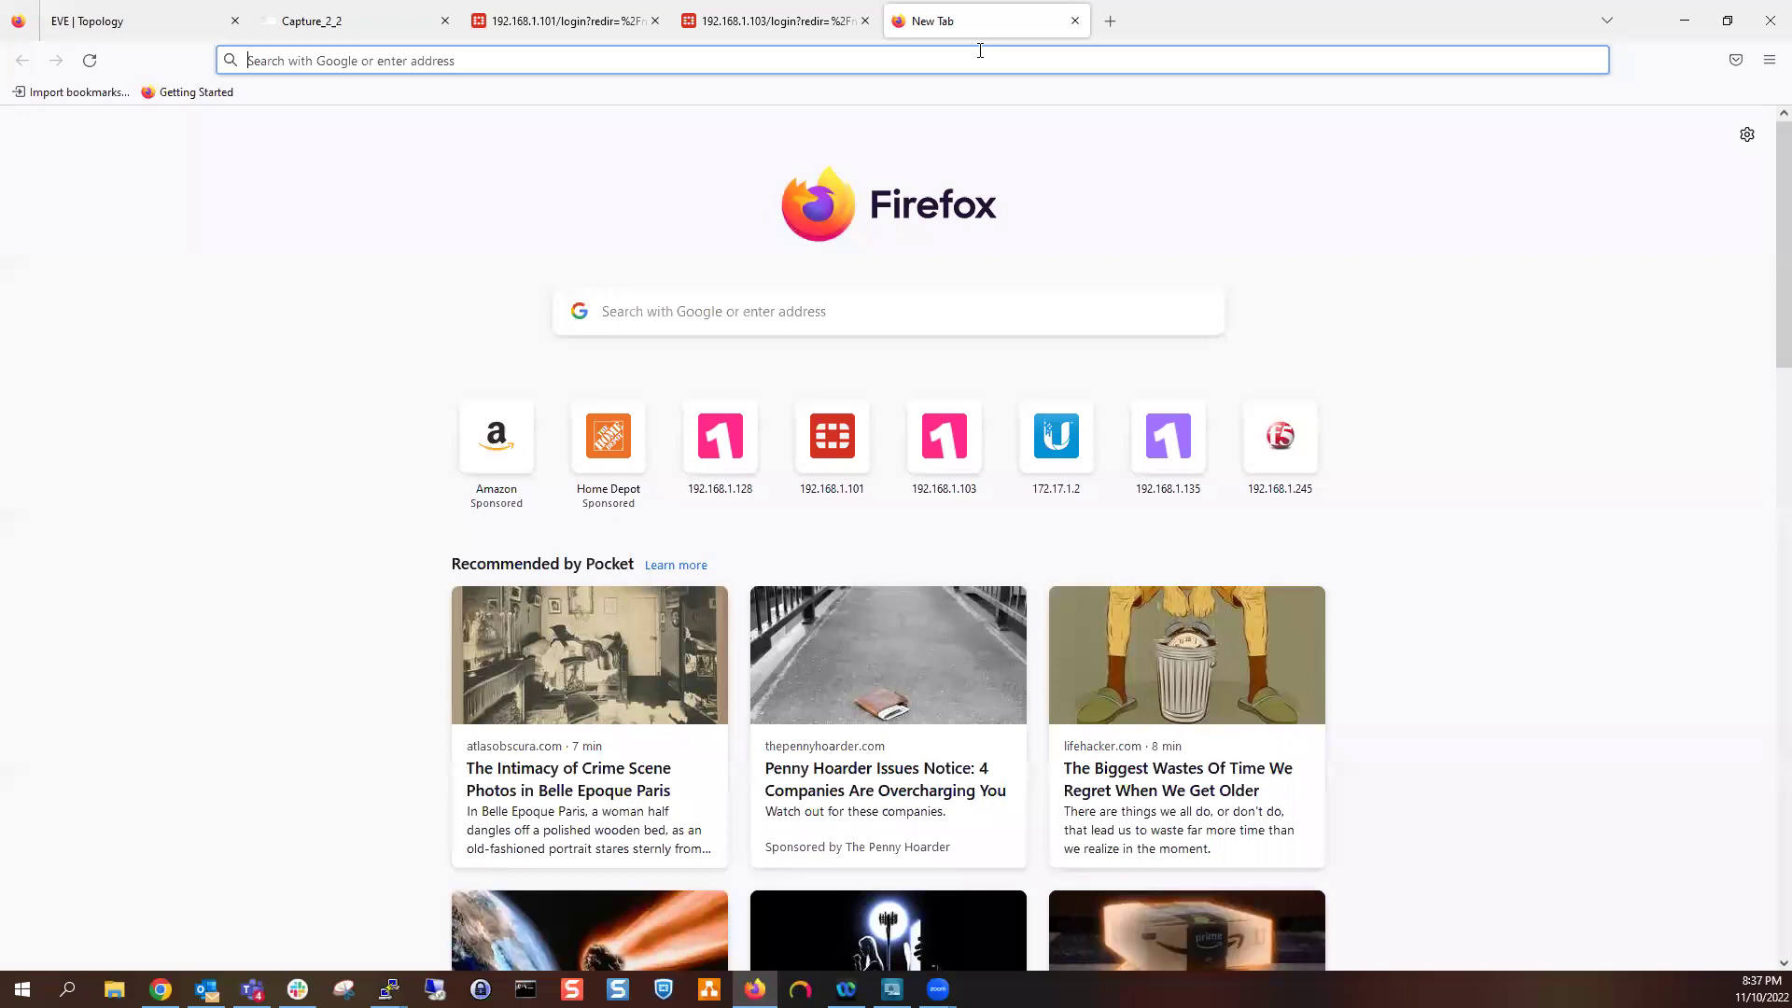
{"action": "type", "text": "192.168.1.102"}
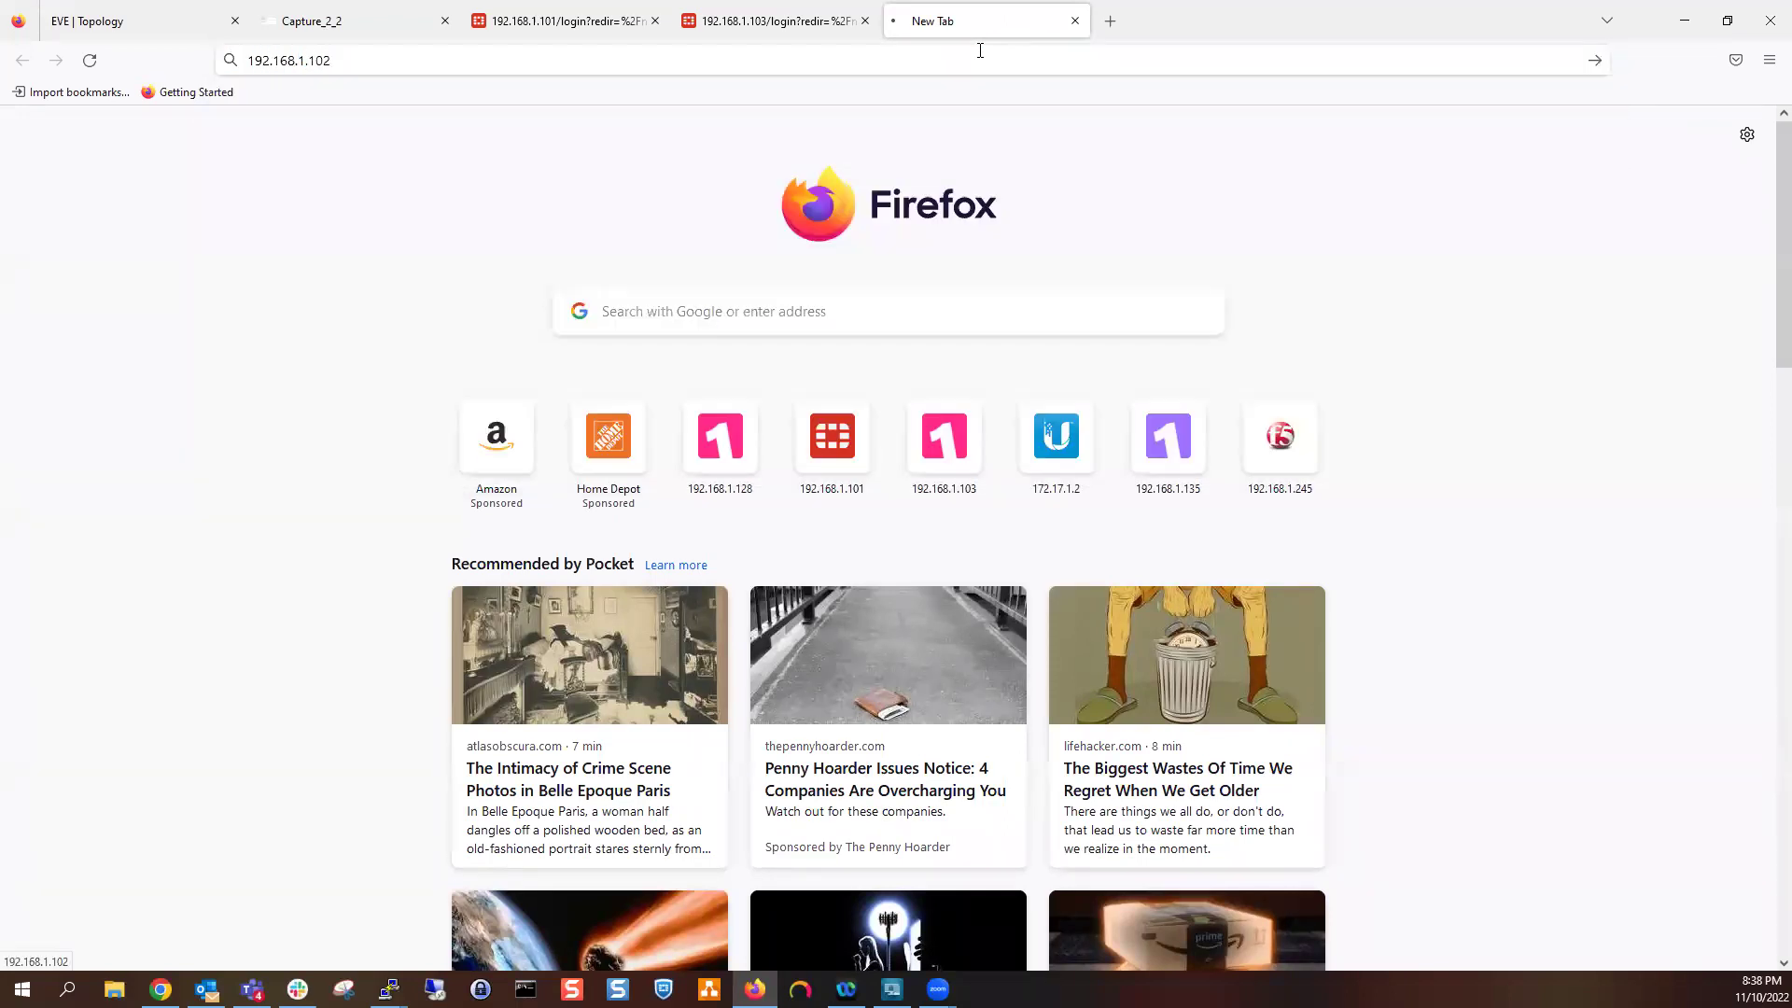
{"action": "key", "text": "Return"}
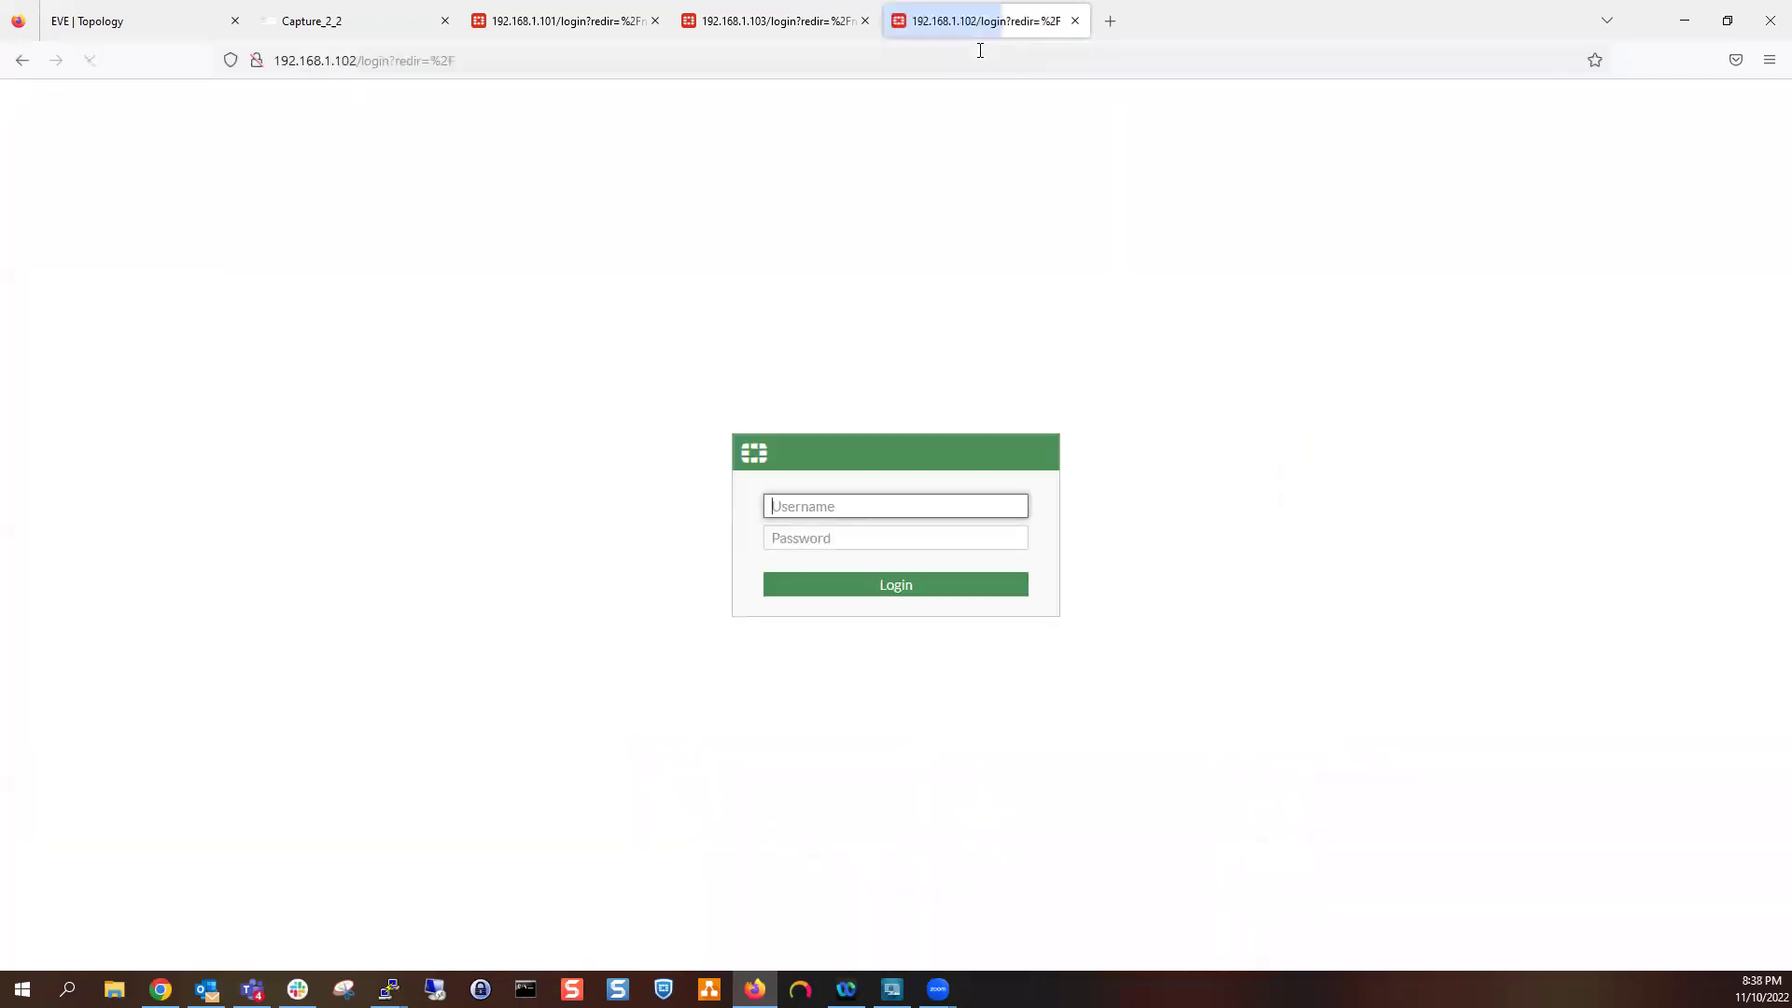
{"action": "type", "text": "admin"}
{"action": "key", "text": "Tab"}
{"action": "type", "text": "admin"}
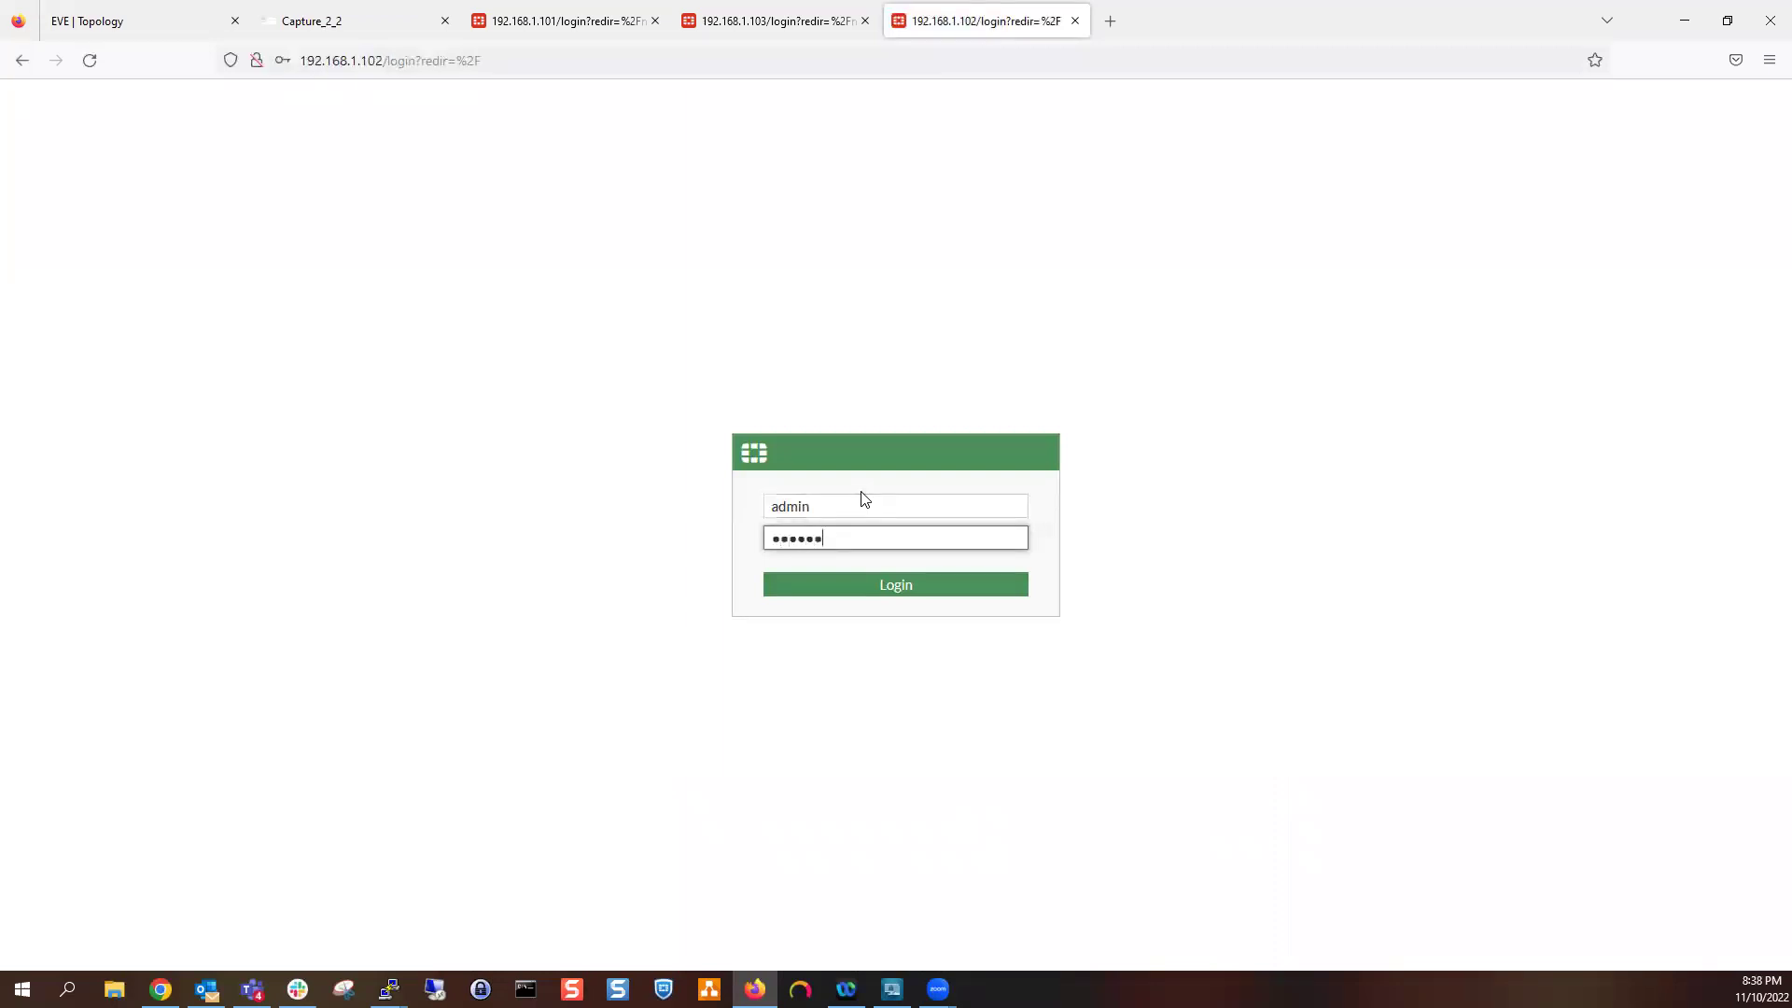
{"action": "key", "text": "BackSpace"}
{"action": "key", "text": "BackSpace"}
{"action": "key", "text": "BackSpace"}
{"action": "key", "text": "BackSpace"}
{"action": "key", "text": "BackSpace"}
{"action": "key", "text": "BackSpace"}
{"action": "type", "text": "admin1234"}
{"action": "key", "text": "Return"}
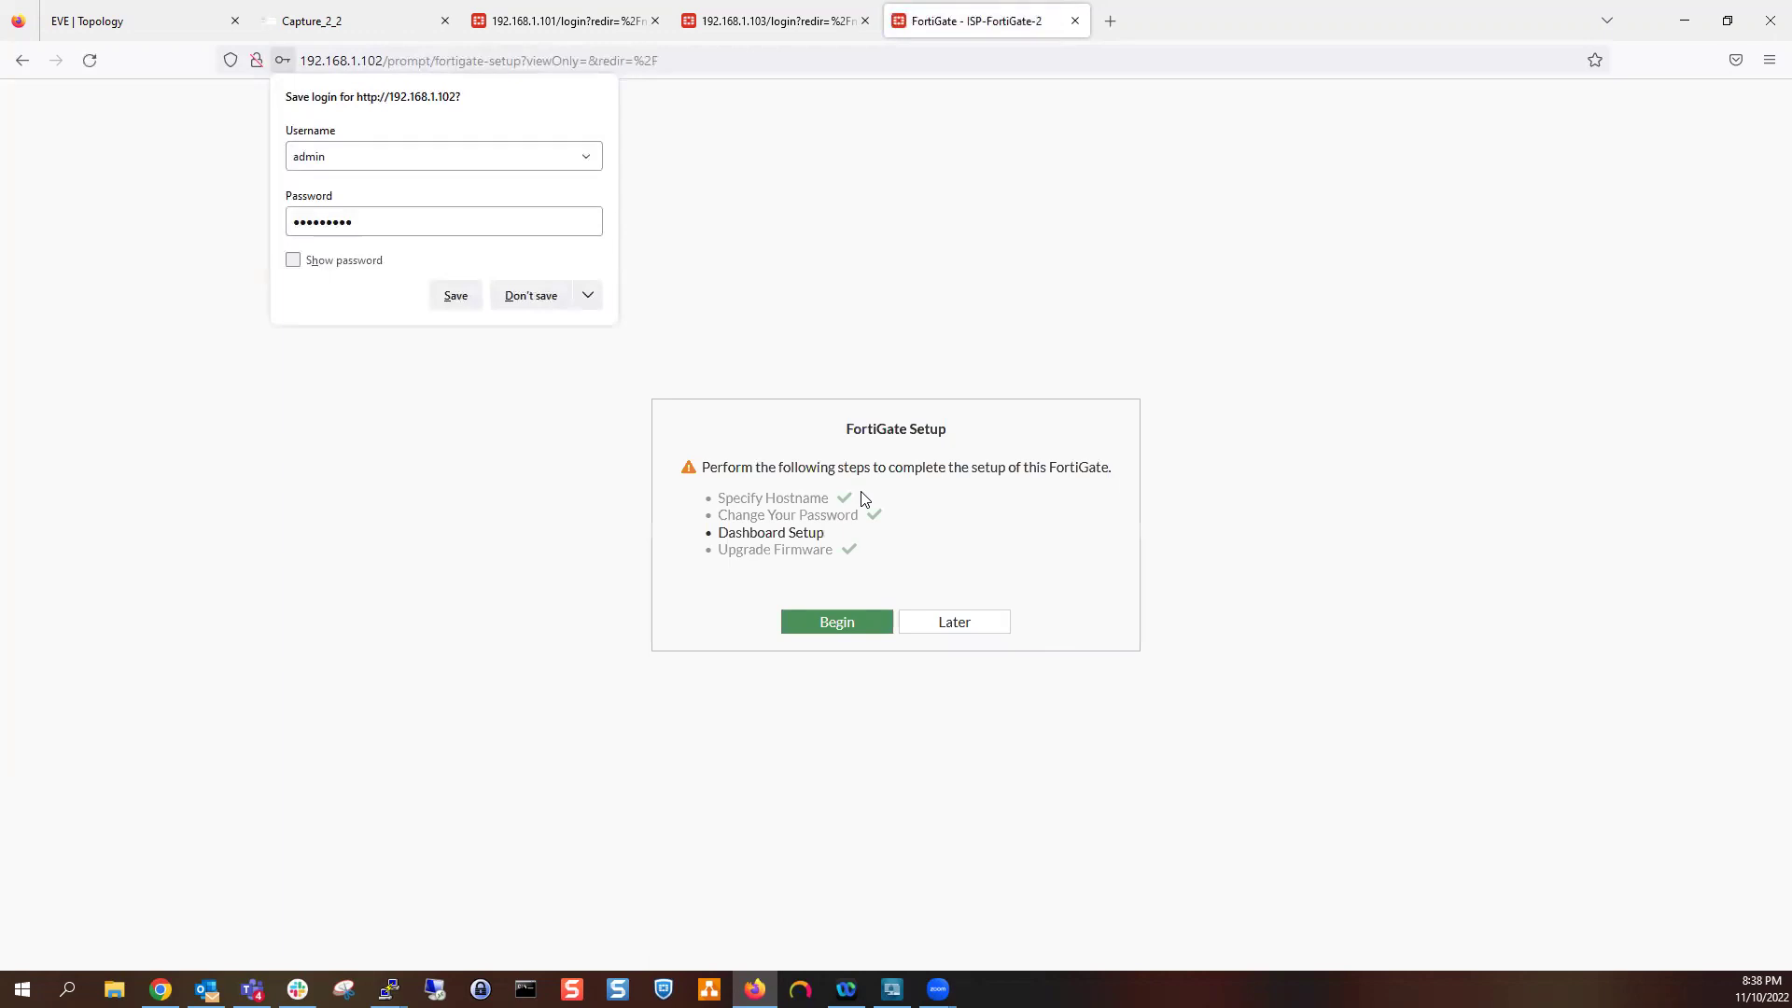
{"action": "left_click", "coordinate": [949, 625]}
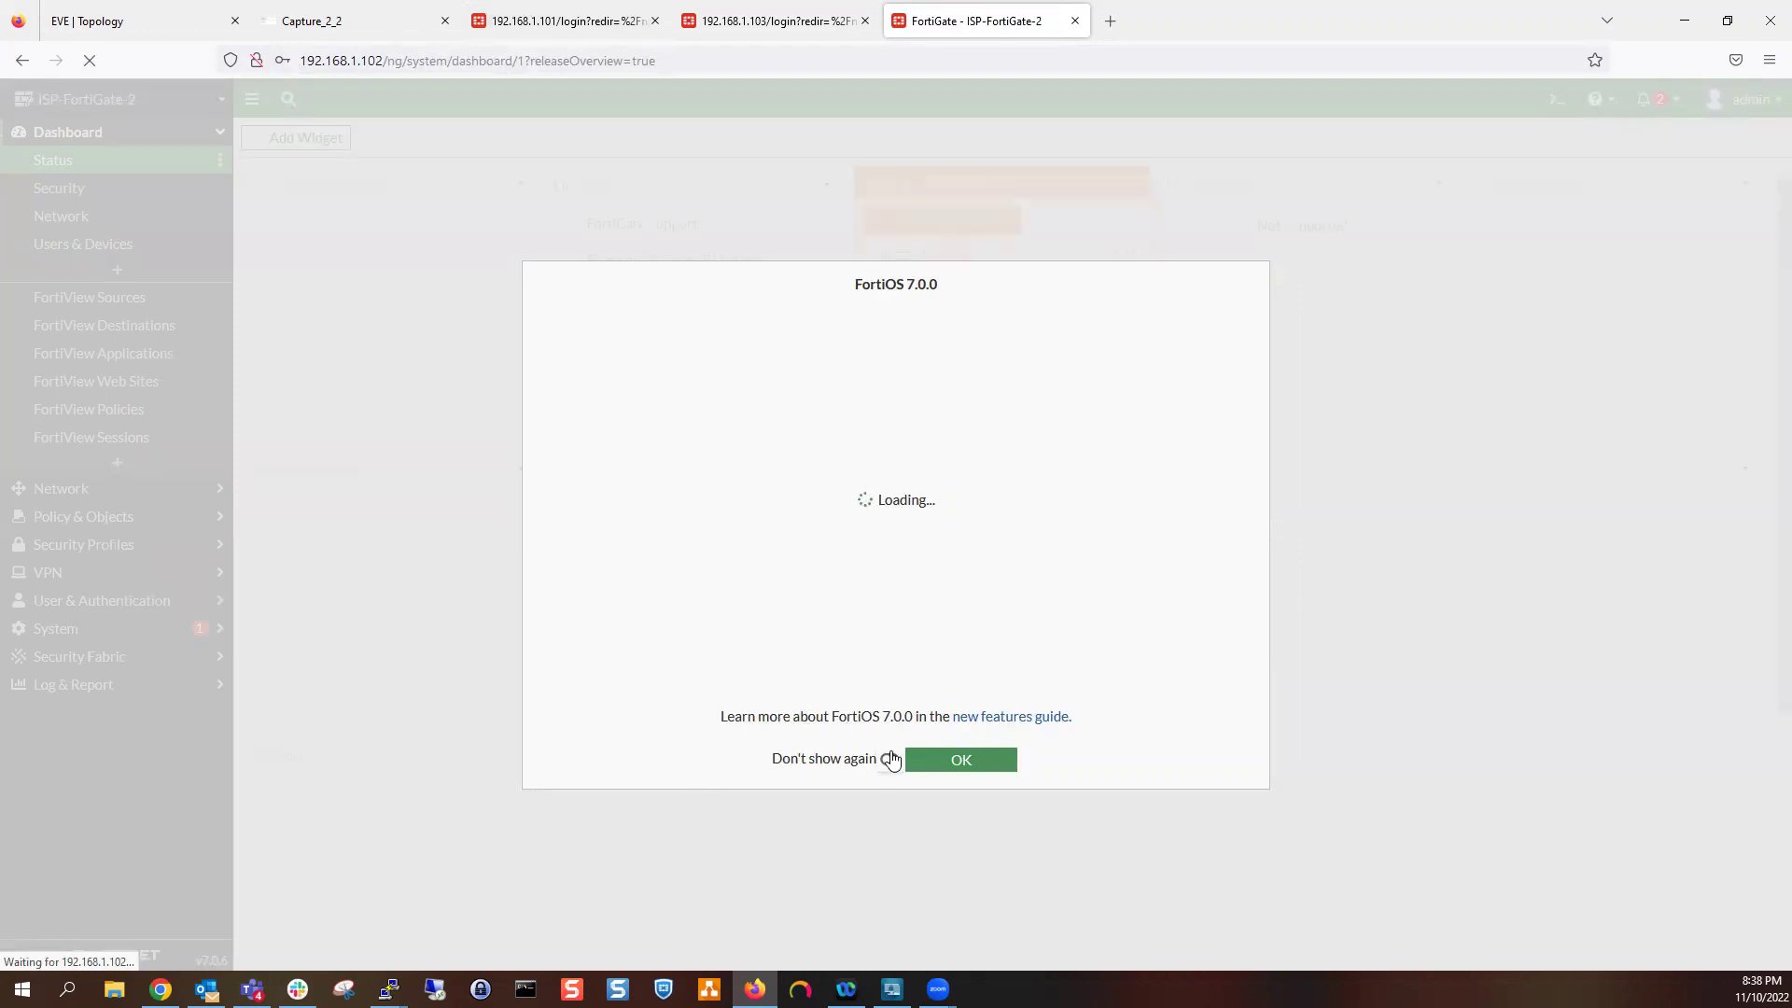
{"action": "left_click", "coordinate": [959, 761]}
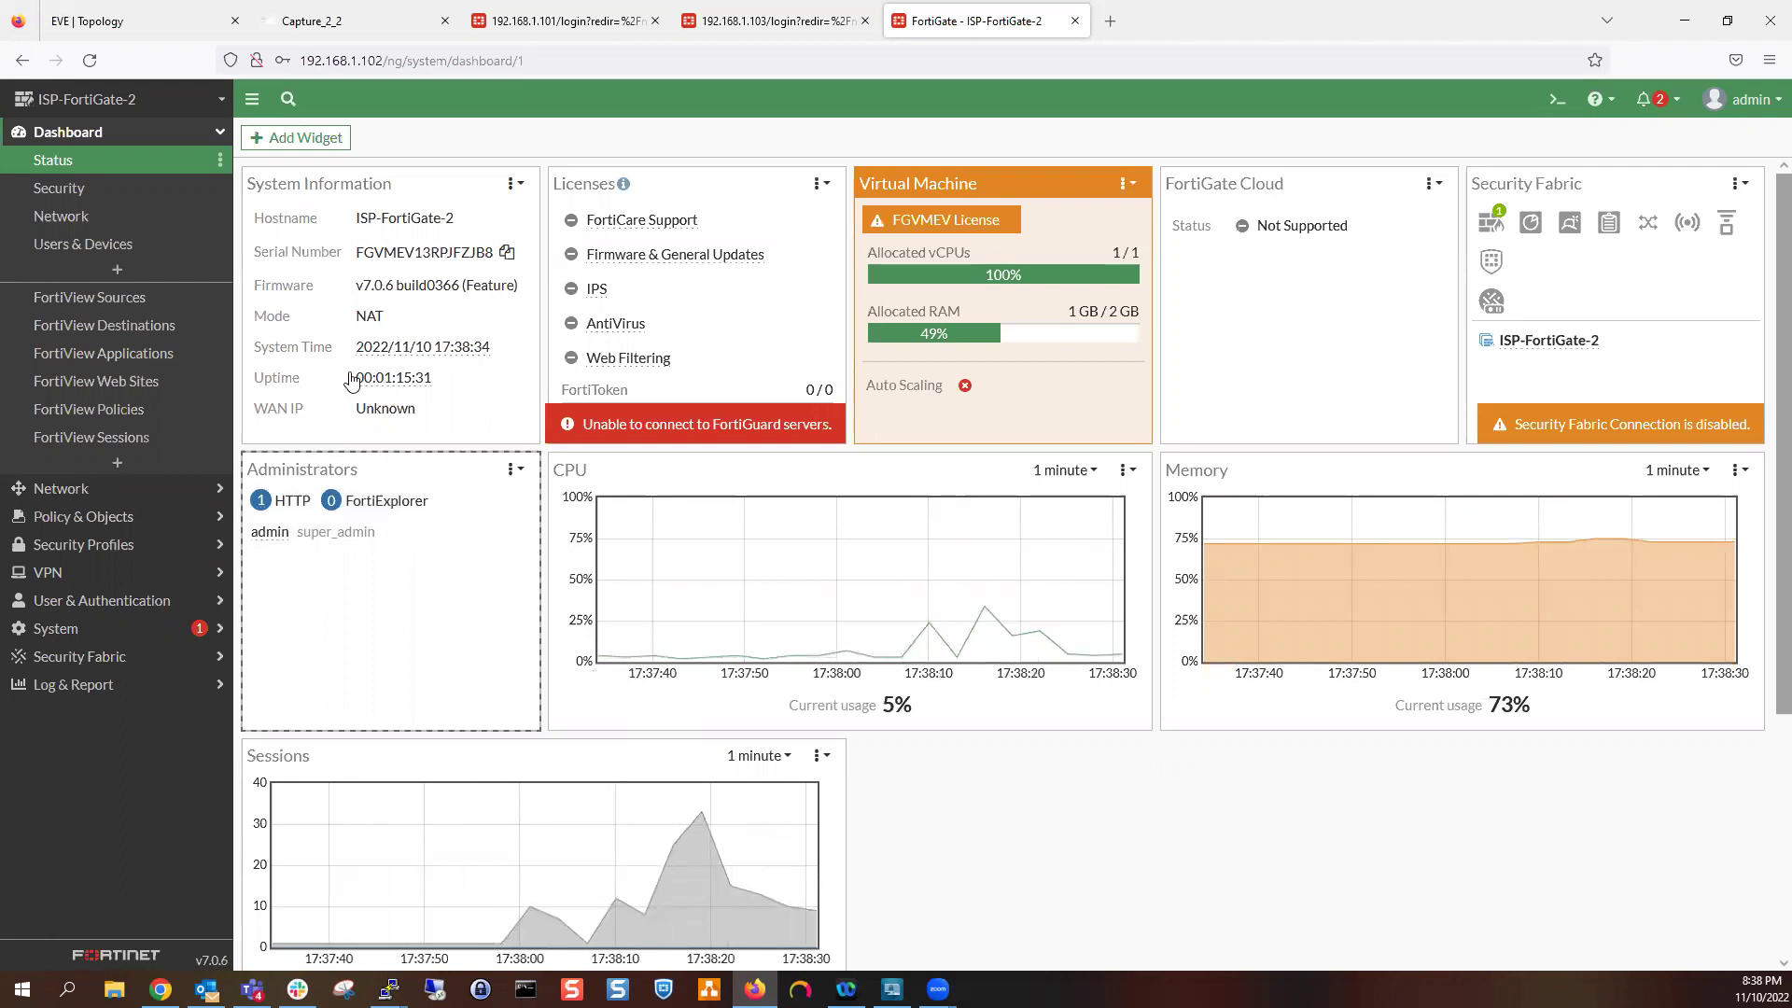
Expand Network in ISP-FortiGate-2's sidebar and go to Interfaces
{"action": "left_click", "coordinate": [369, 327]}
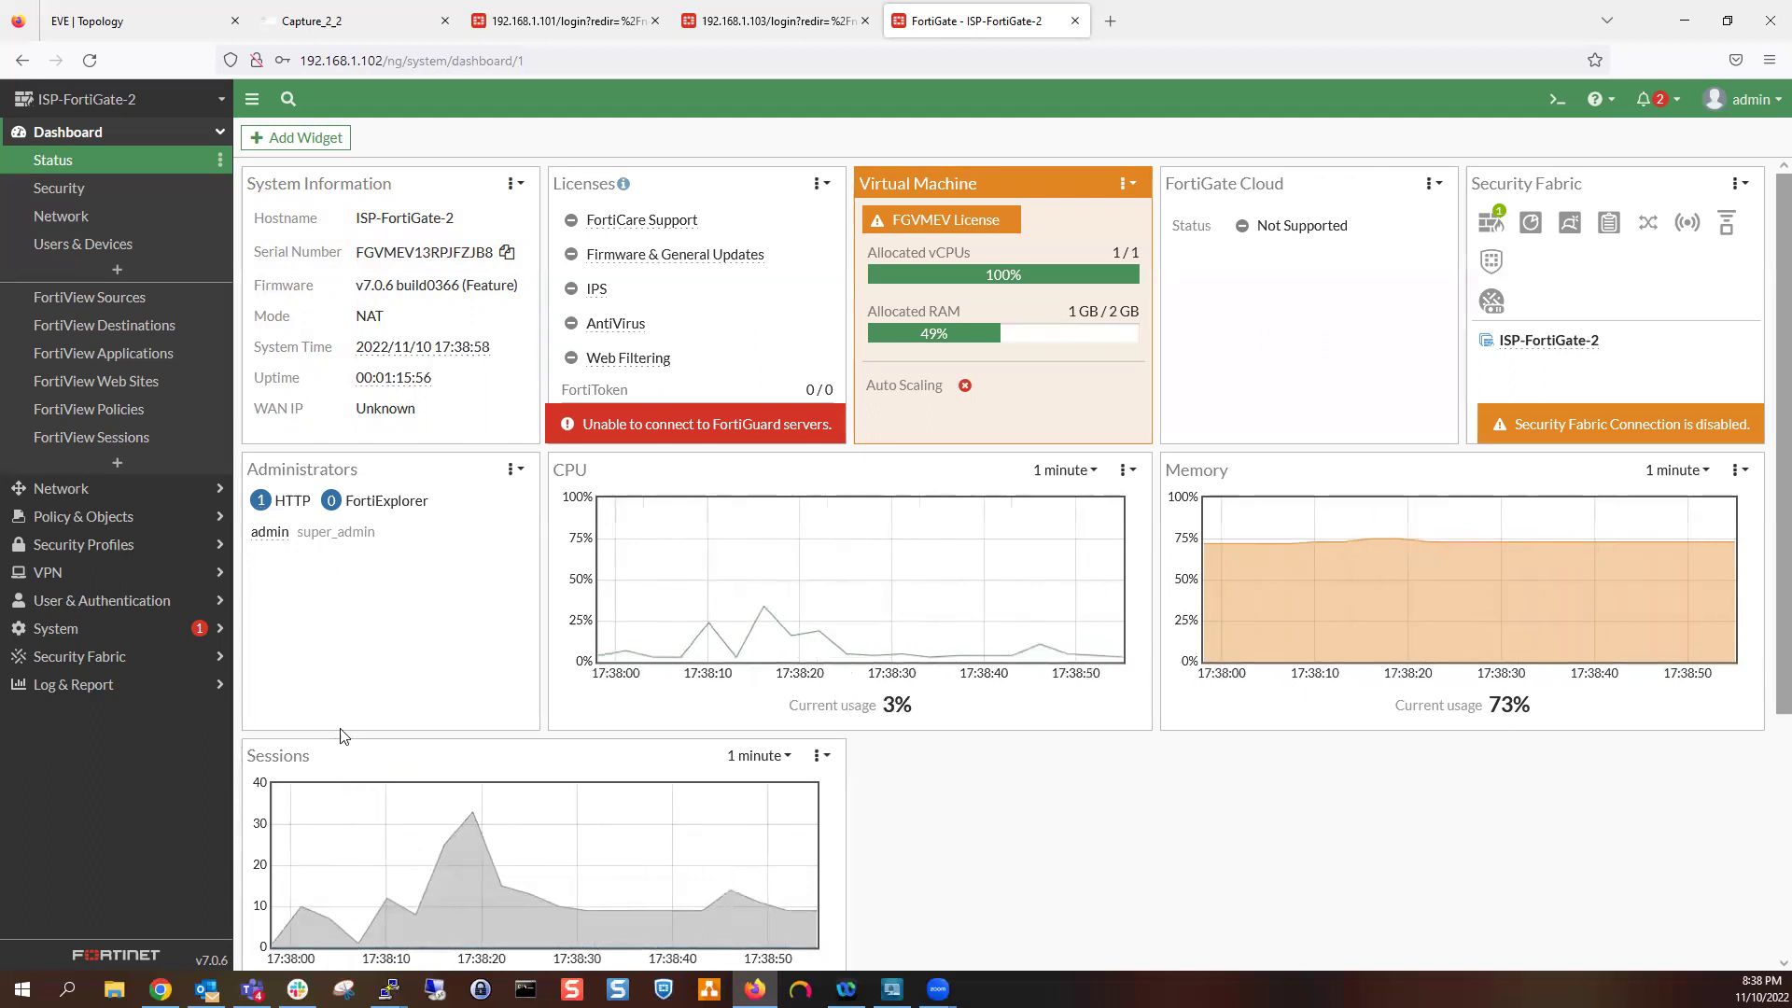
{"action": "left_click", "coordinate": [101, 491]}
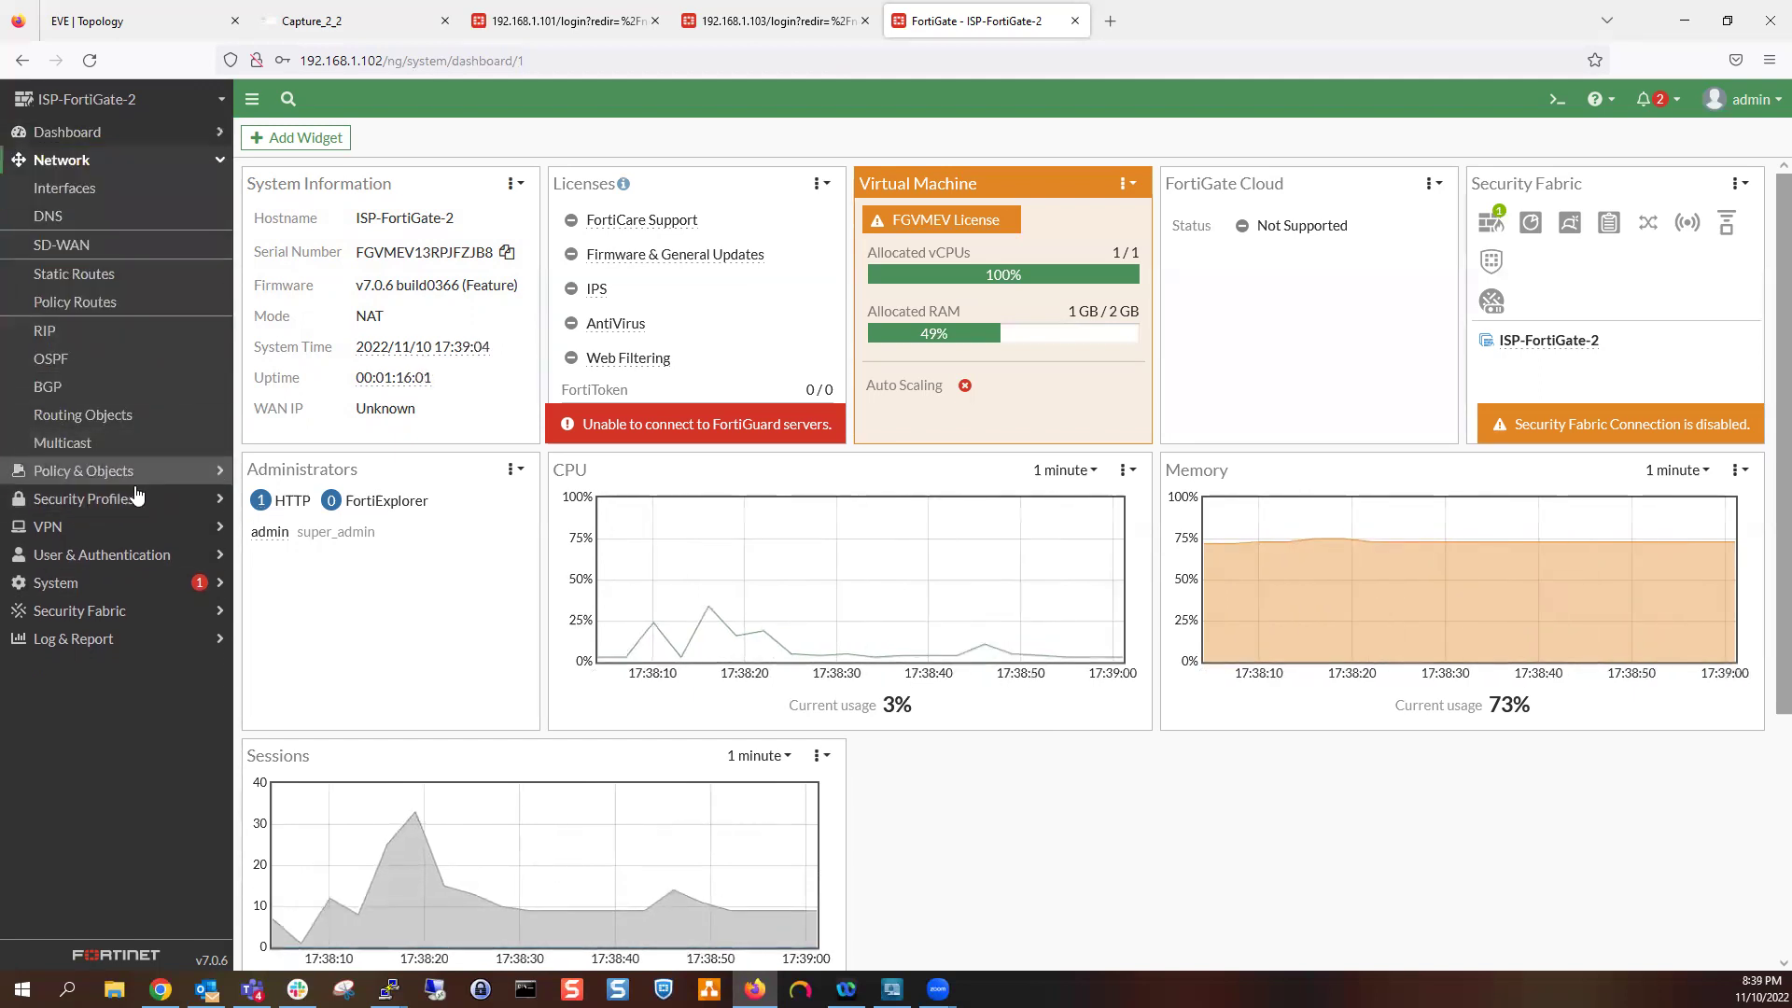
{"action": "left_click", "coordinate": [136, 476]}
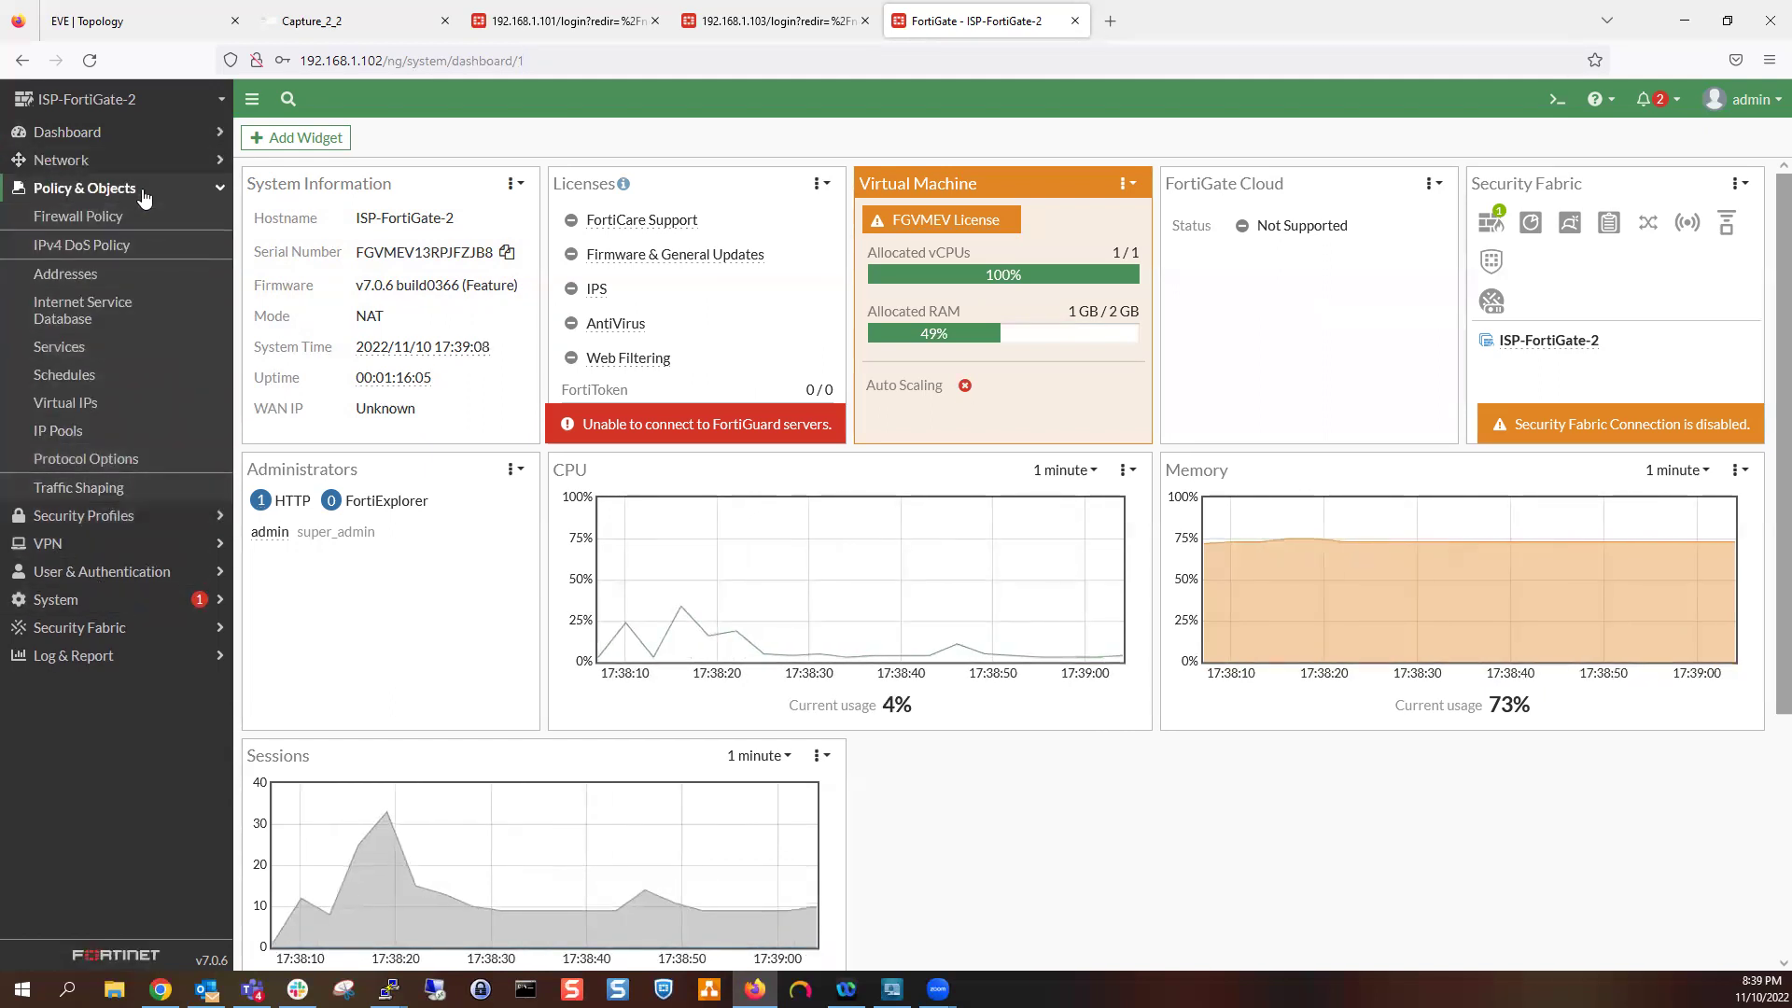
{"action": "left_click", "coordinate": [127, 155]}
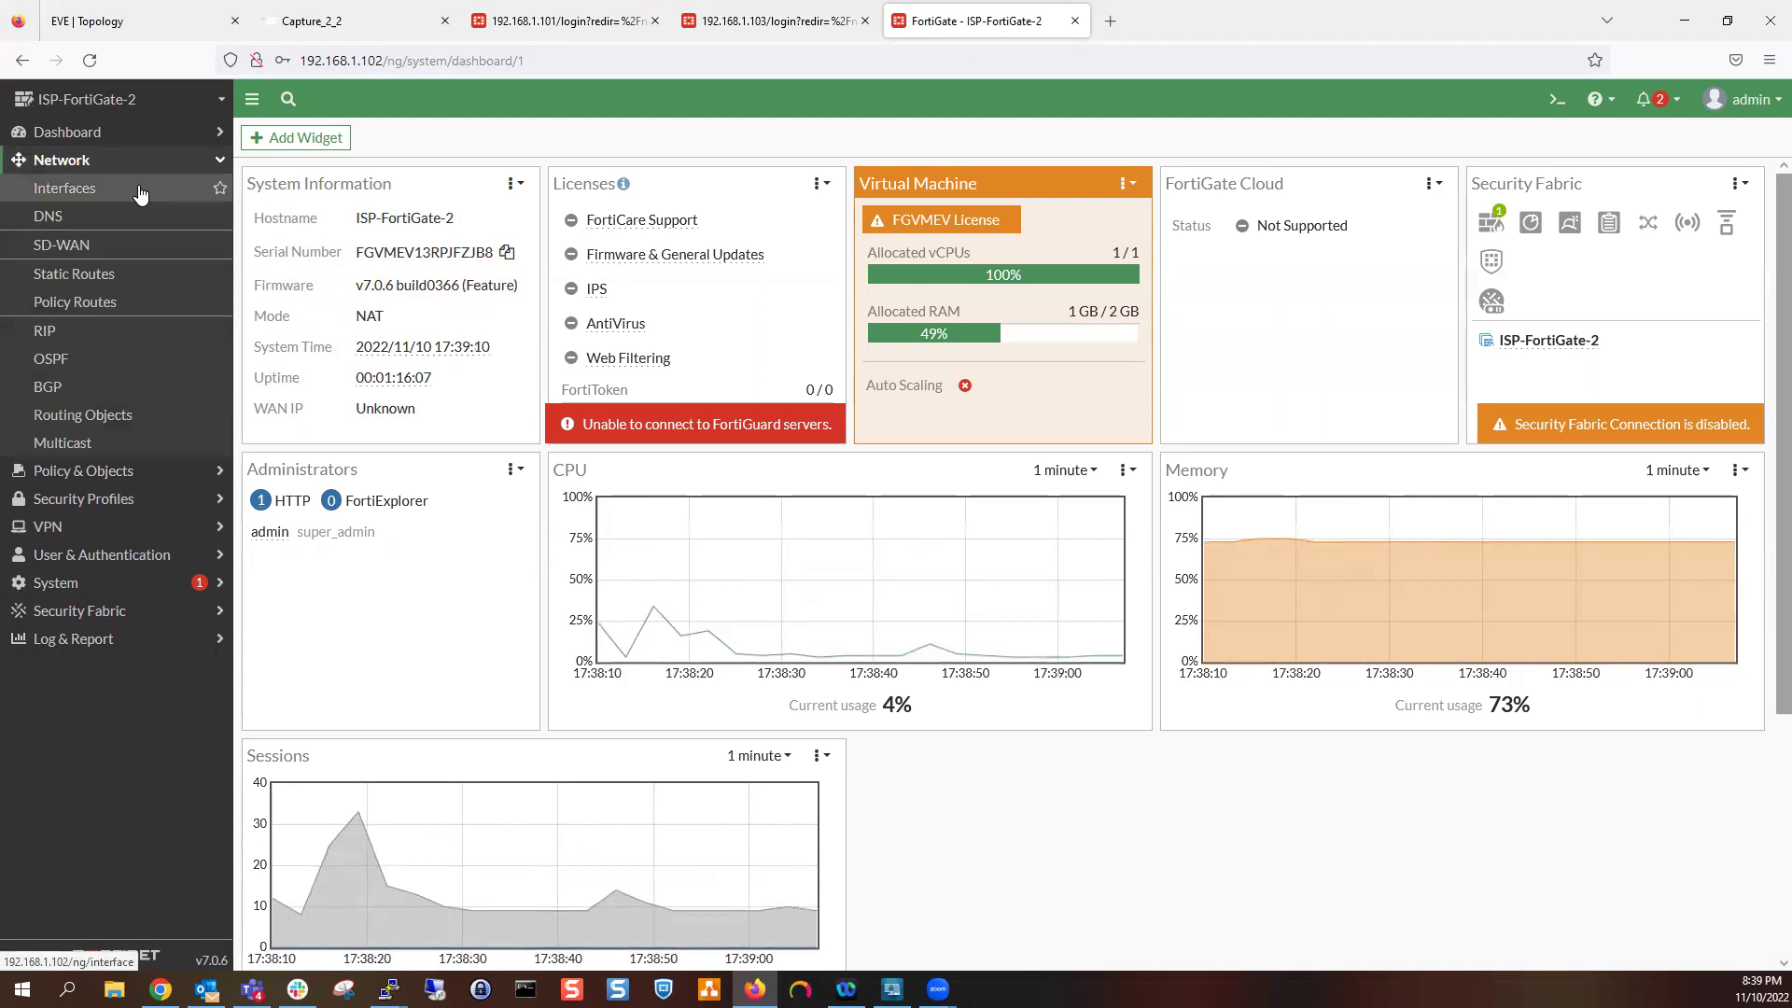
{"action": "left_click", "coordinate": [135, 187]}
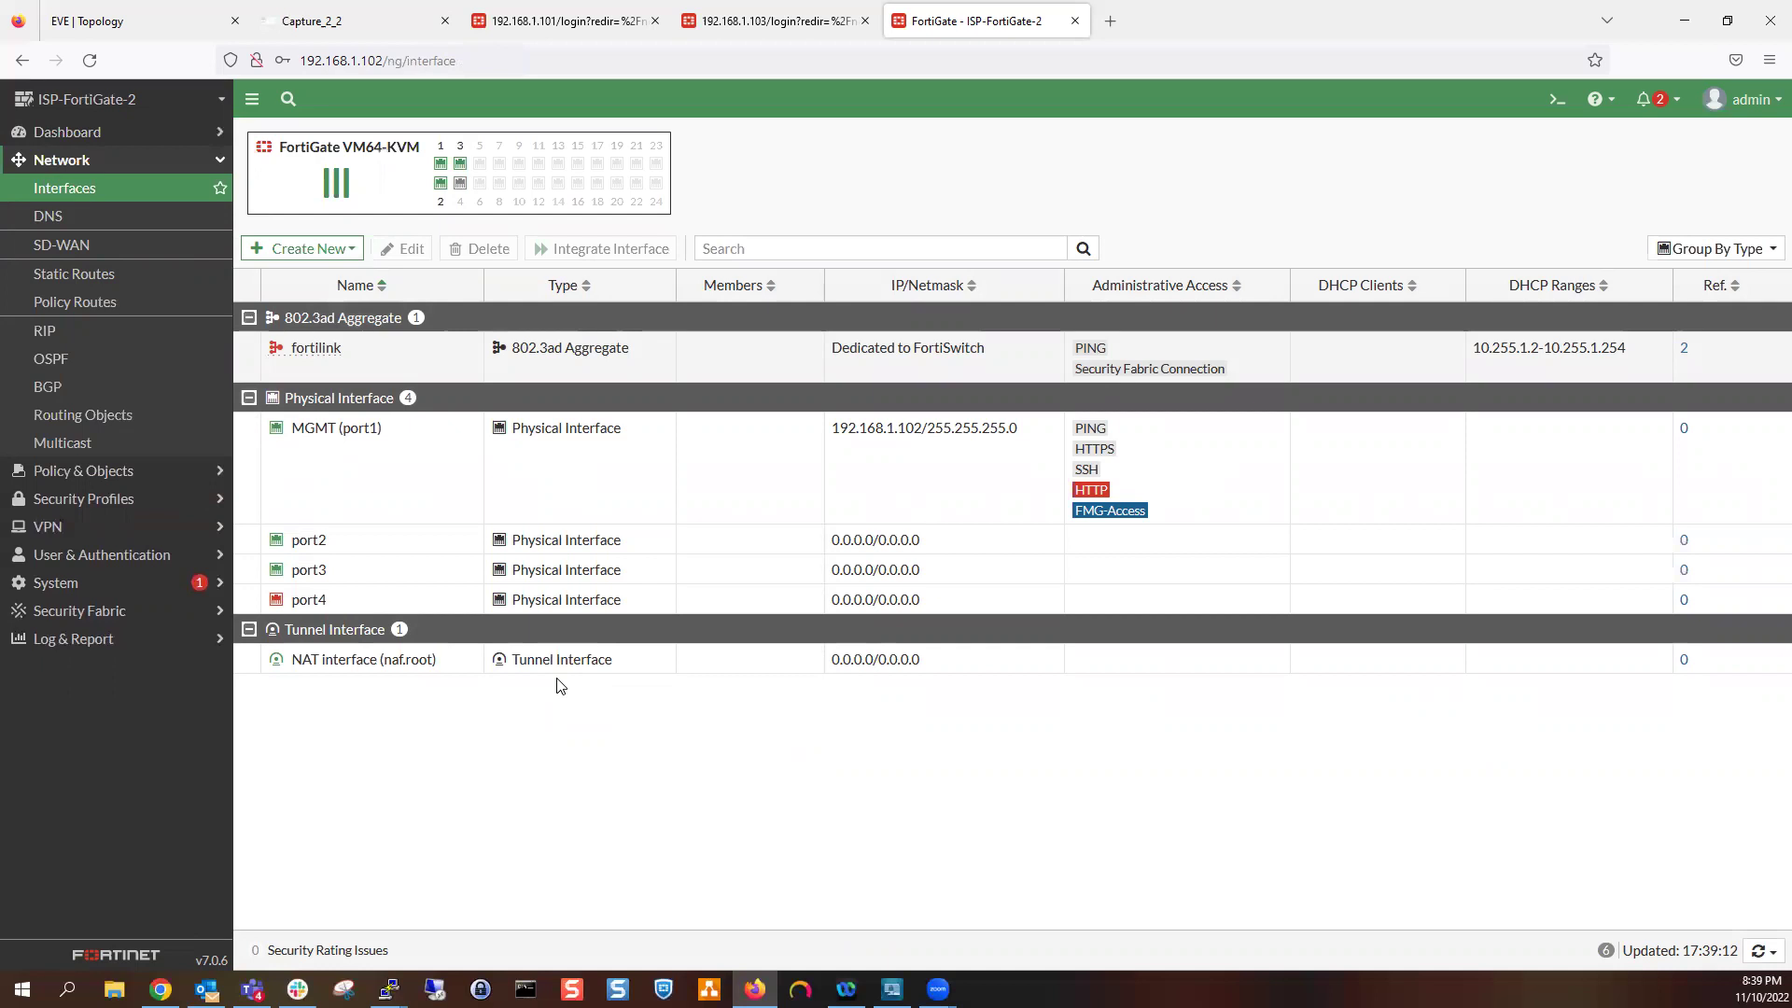
Create virtual wire pair VWP-1 with members port2 and port3 and expand it to confirm
{"action": "left_click", "coordinate": [326, 251]}
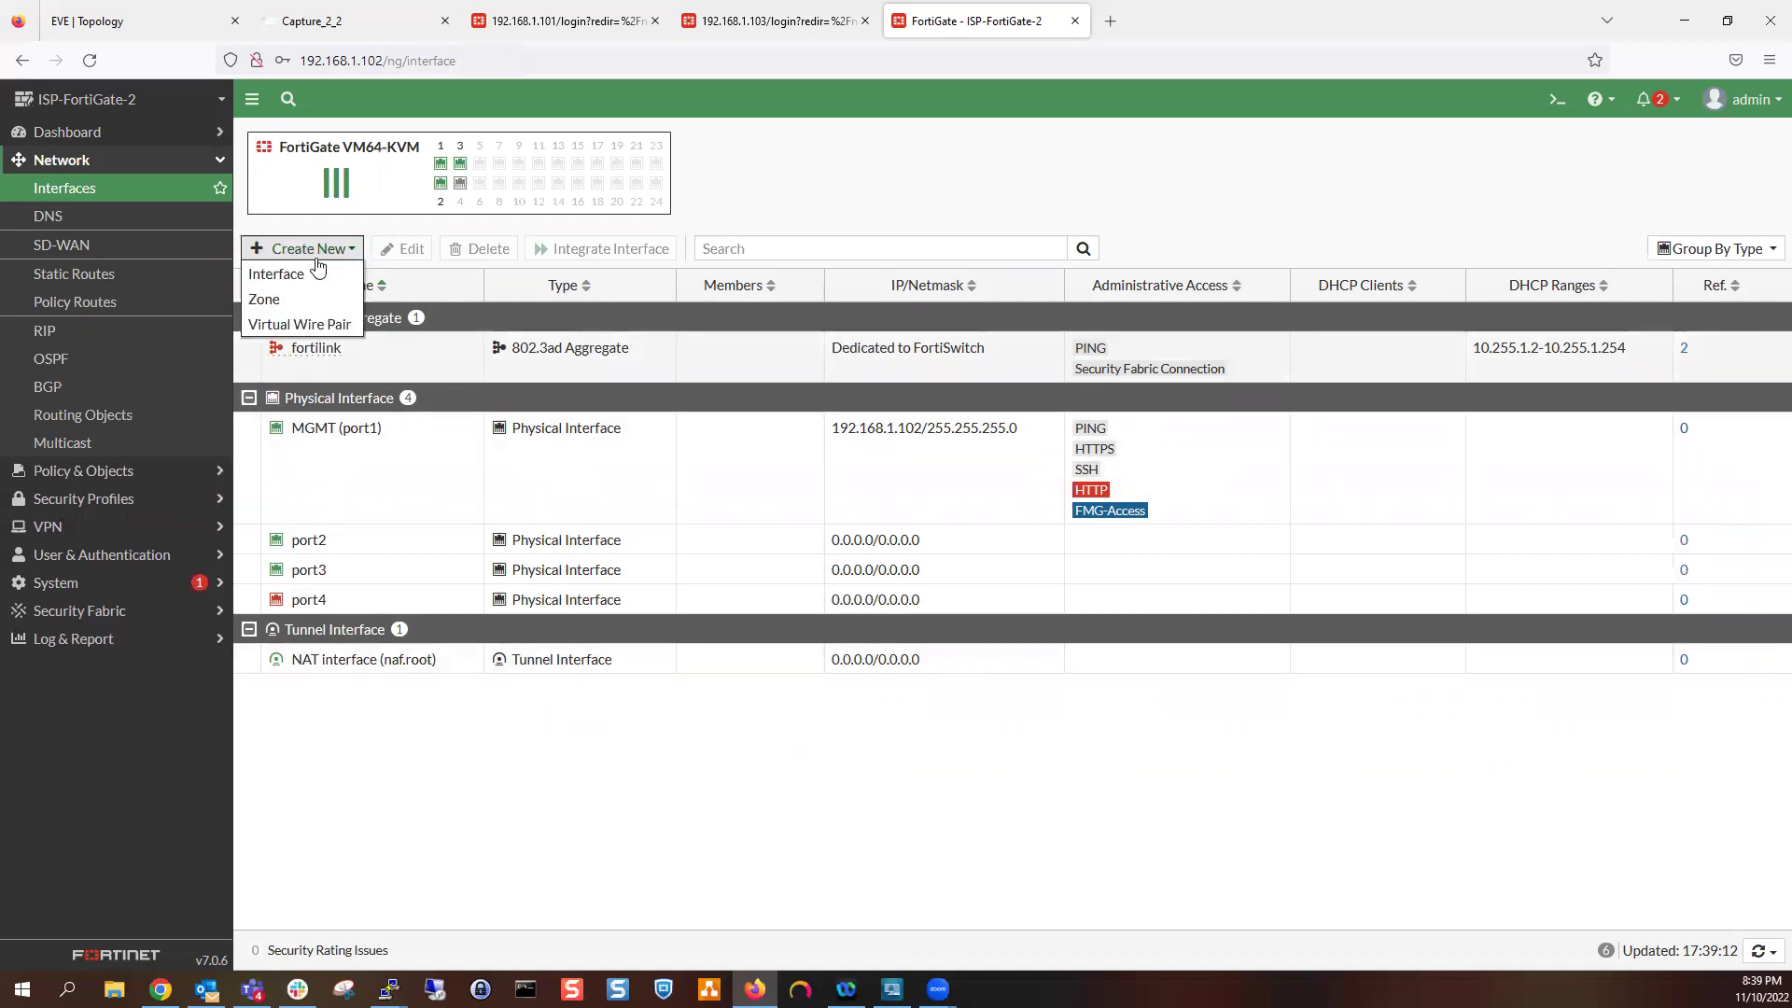
{"action": "left_click", "coordinate": [306, 327]}
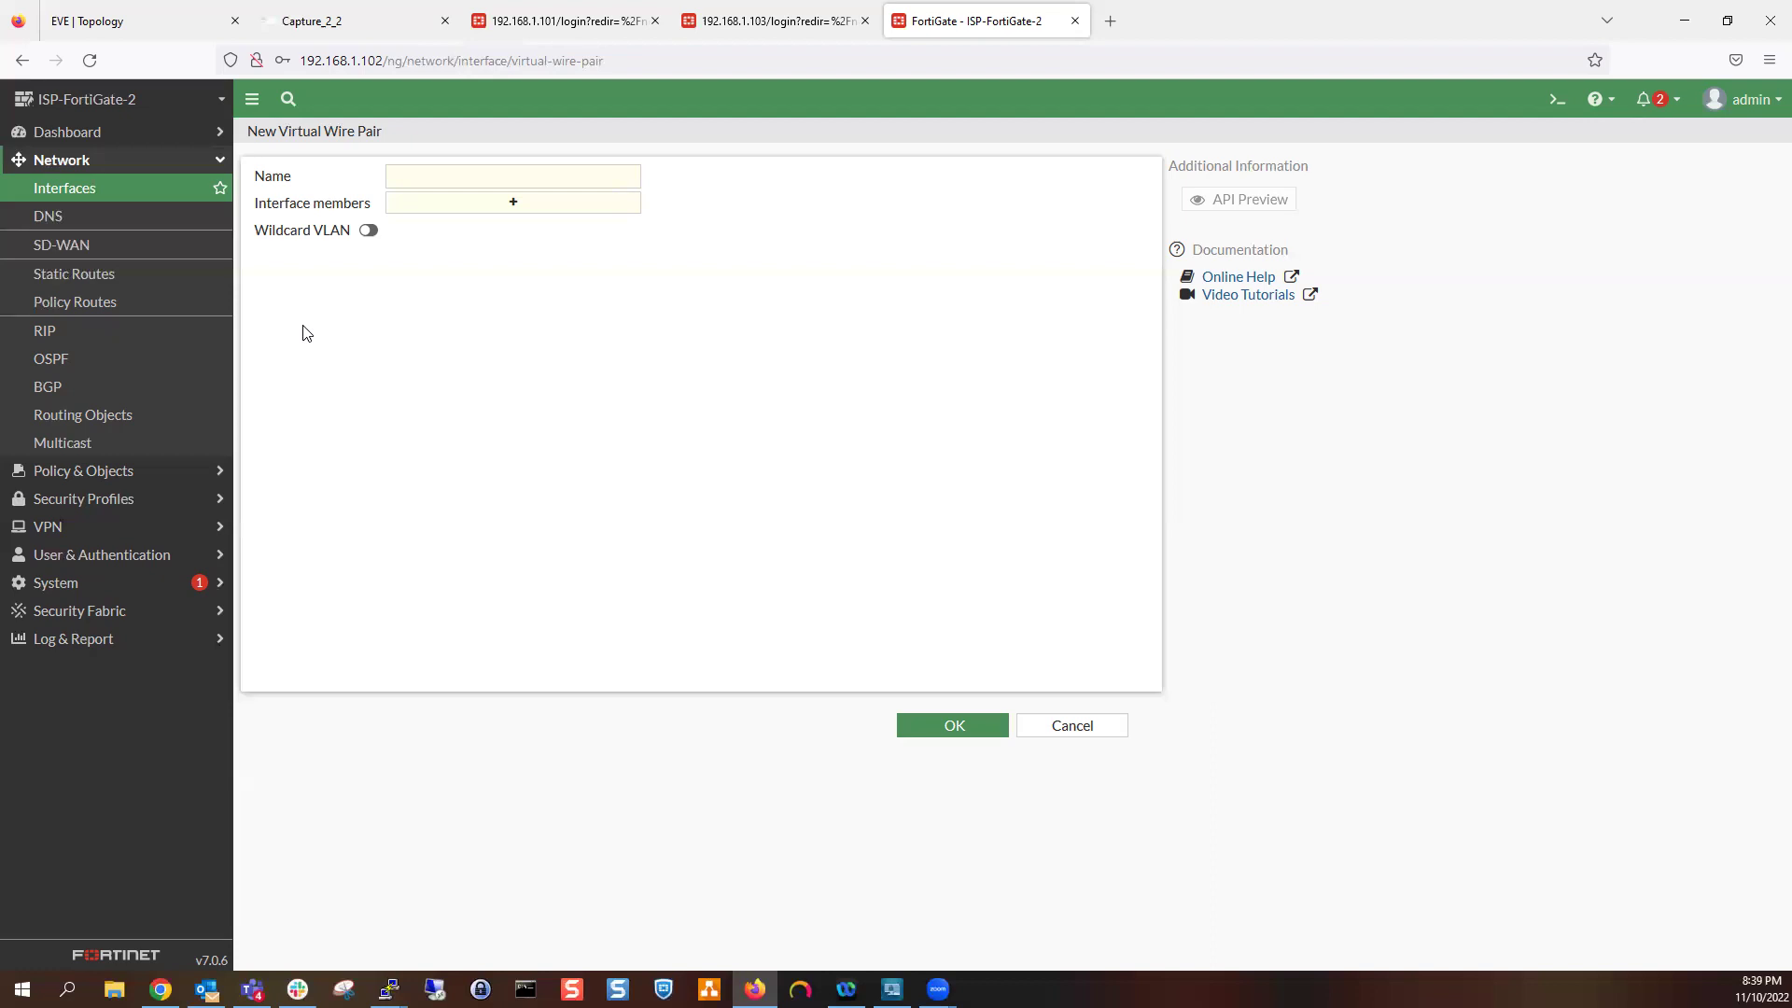
{"action": "left_click", "coordinate": [494, 168]}
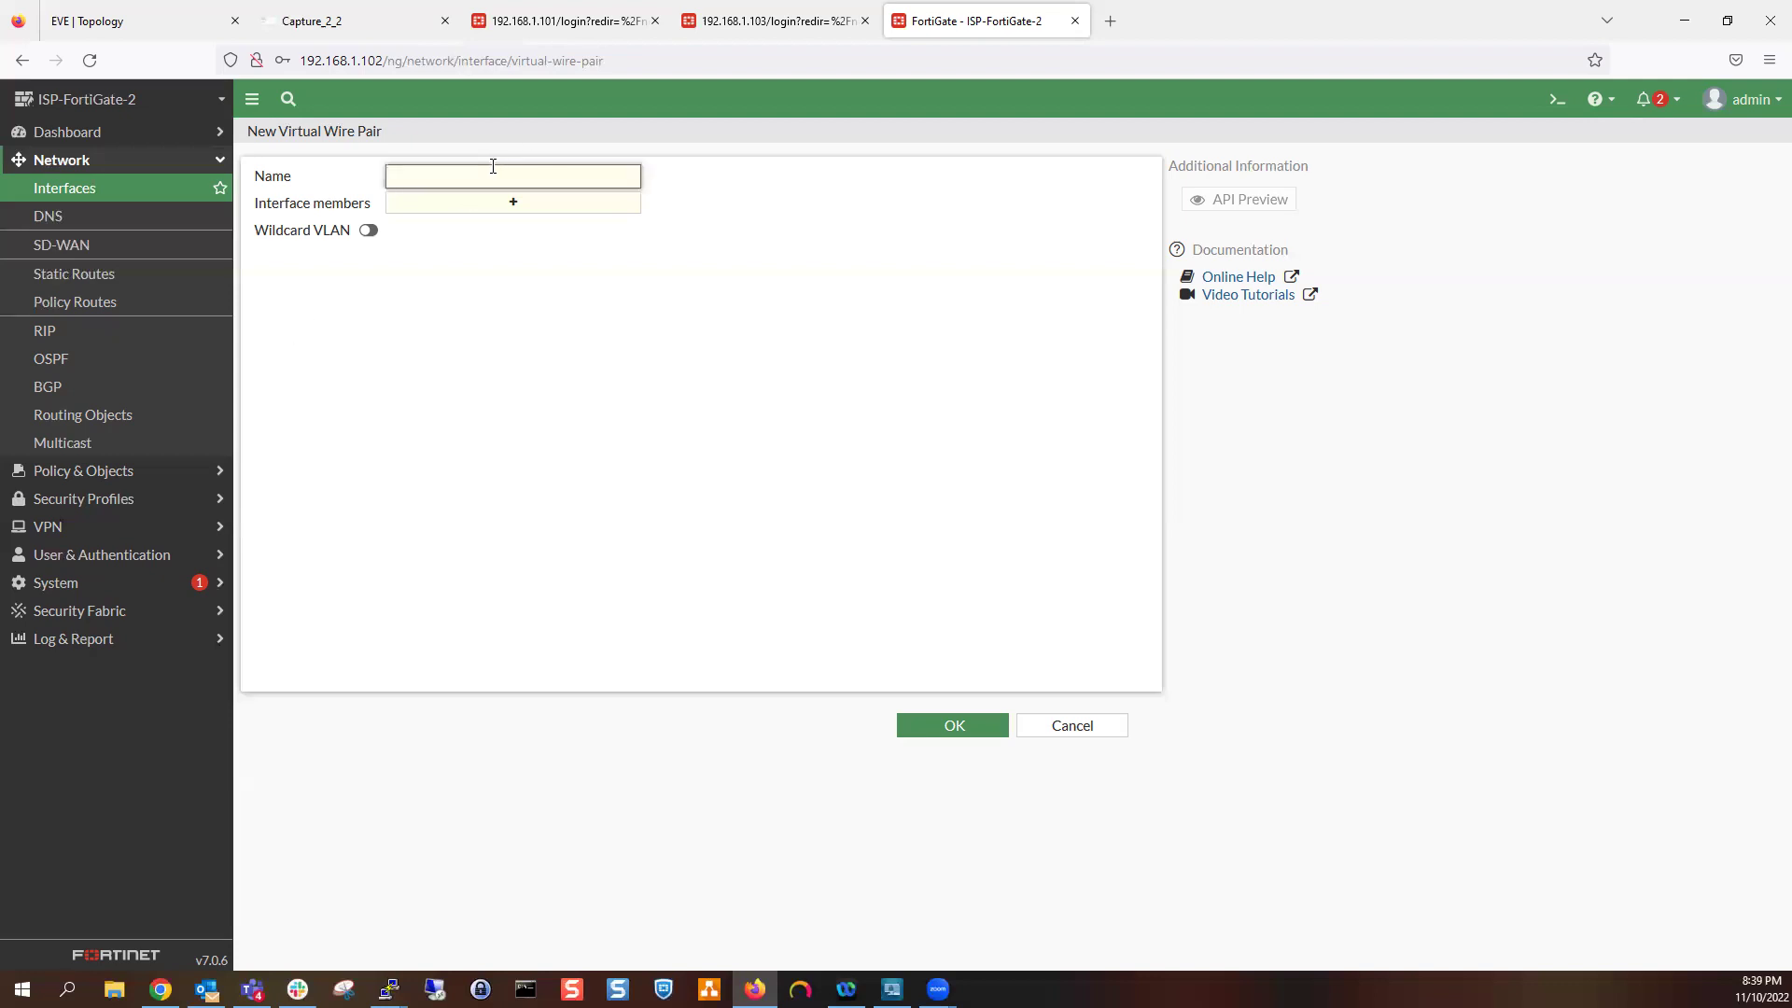
{"action": "type", "text": "VWP-1"}
{"action": "left_click", "coordinate": [496, 206]}
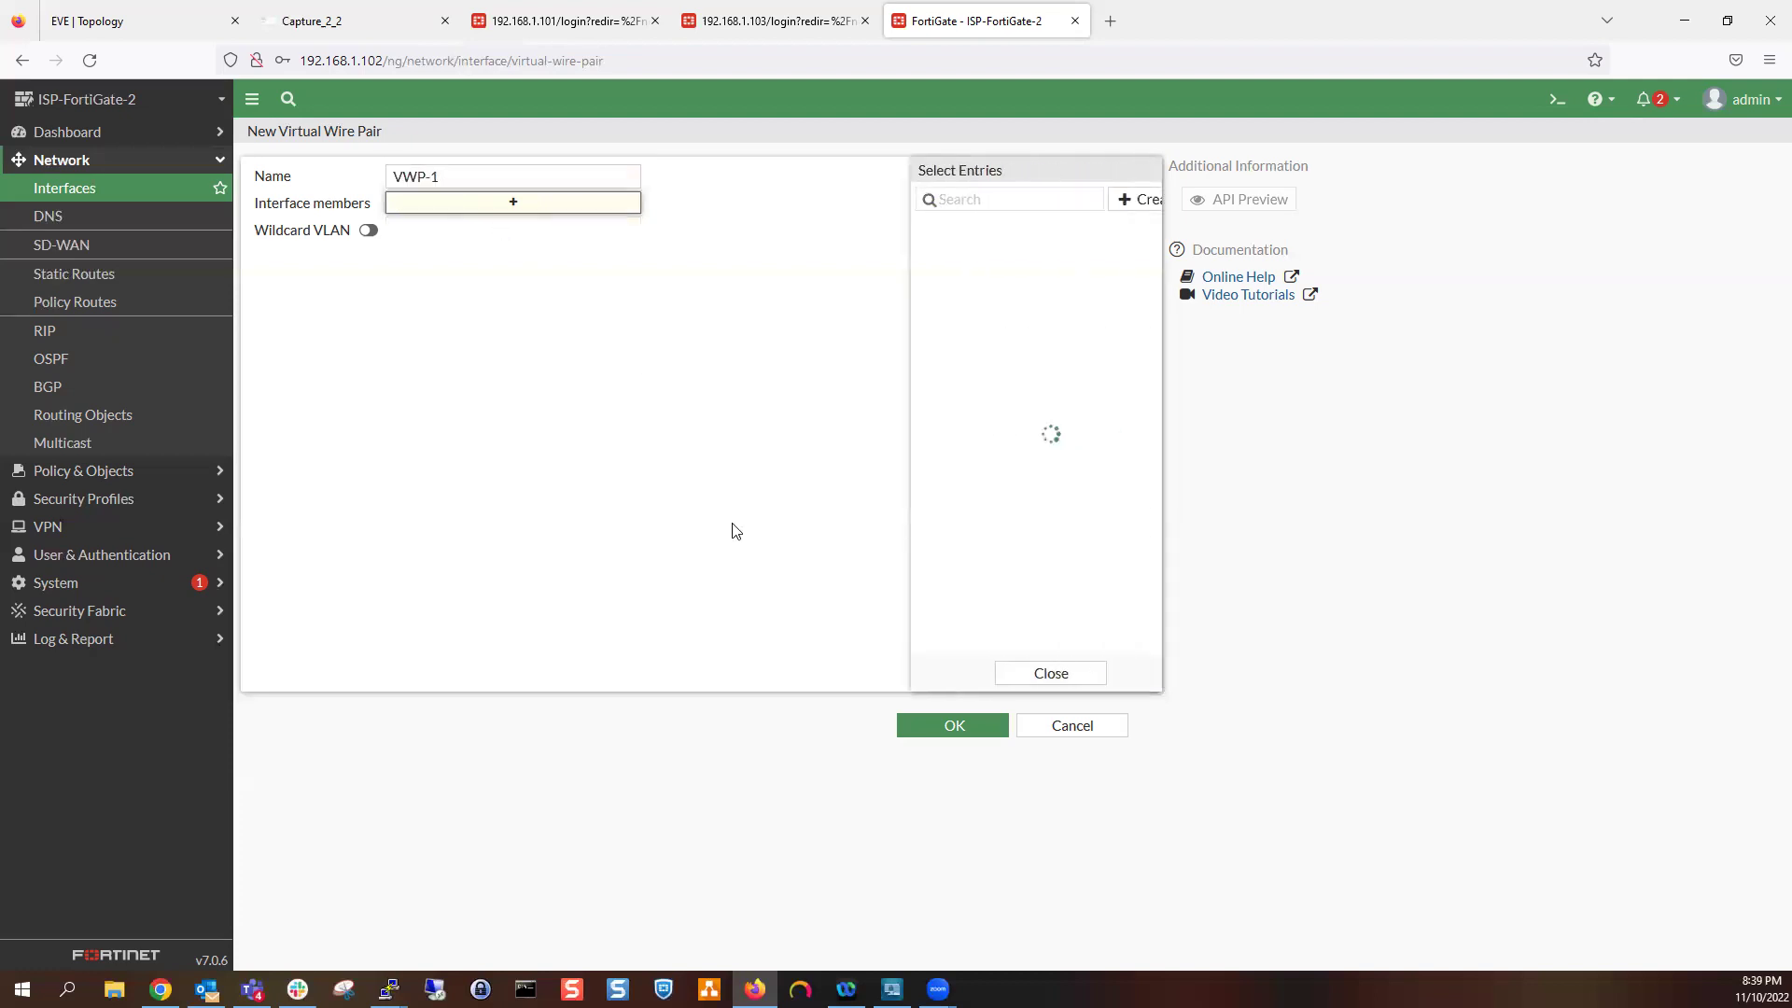
{"action": "left_click", "coordinate": [975, 230]}
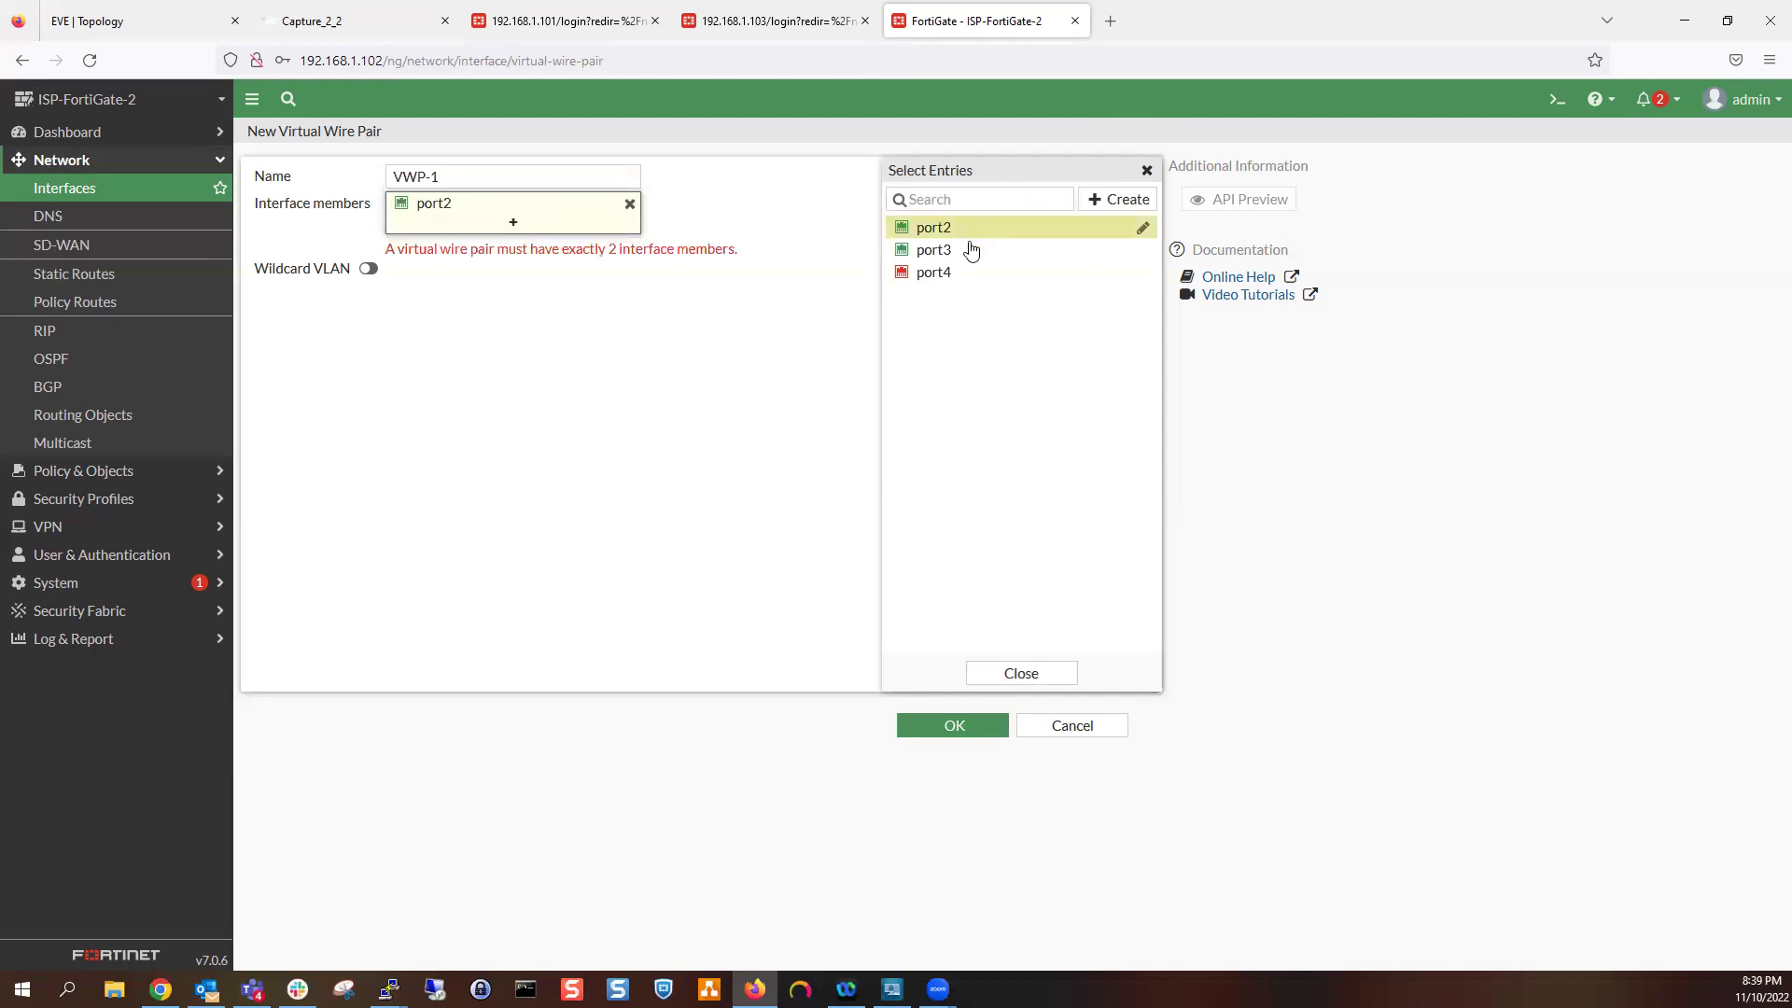
{"action": "left_click", "coordinate": [968, 249]}
{"action": "left_click", "coordinate": [753, 333]}
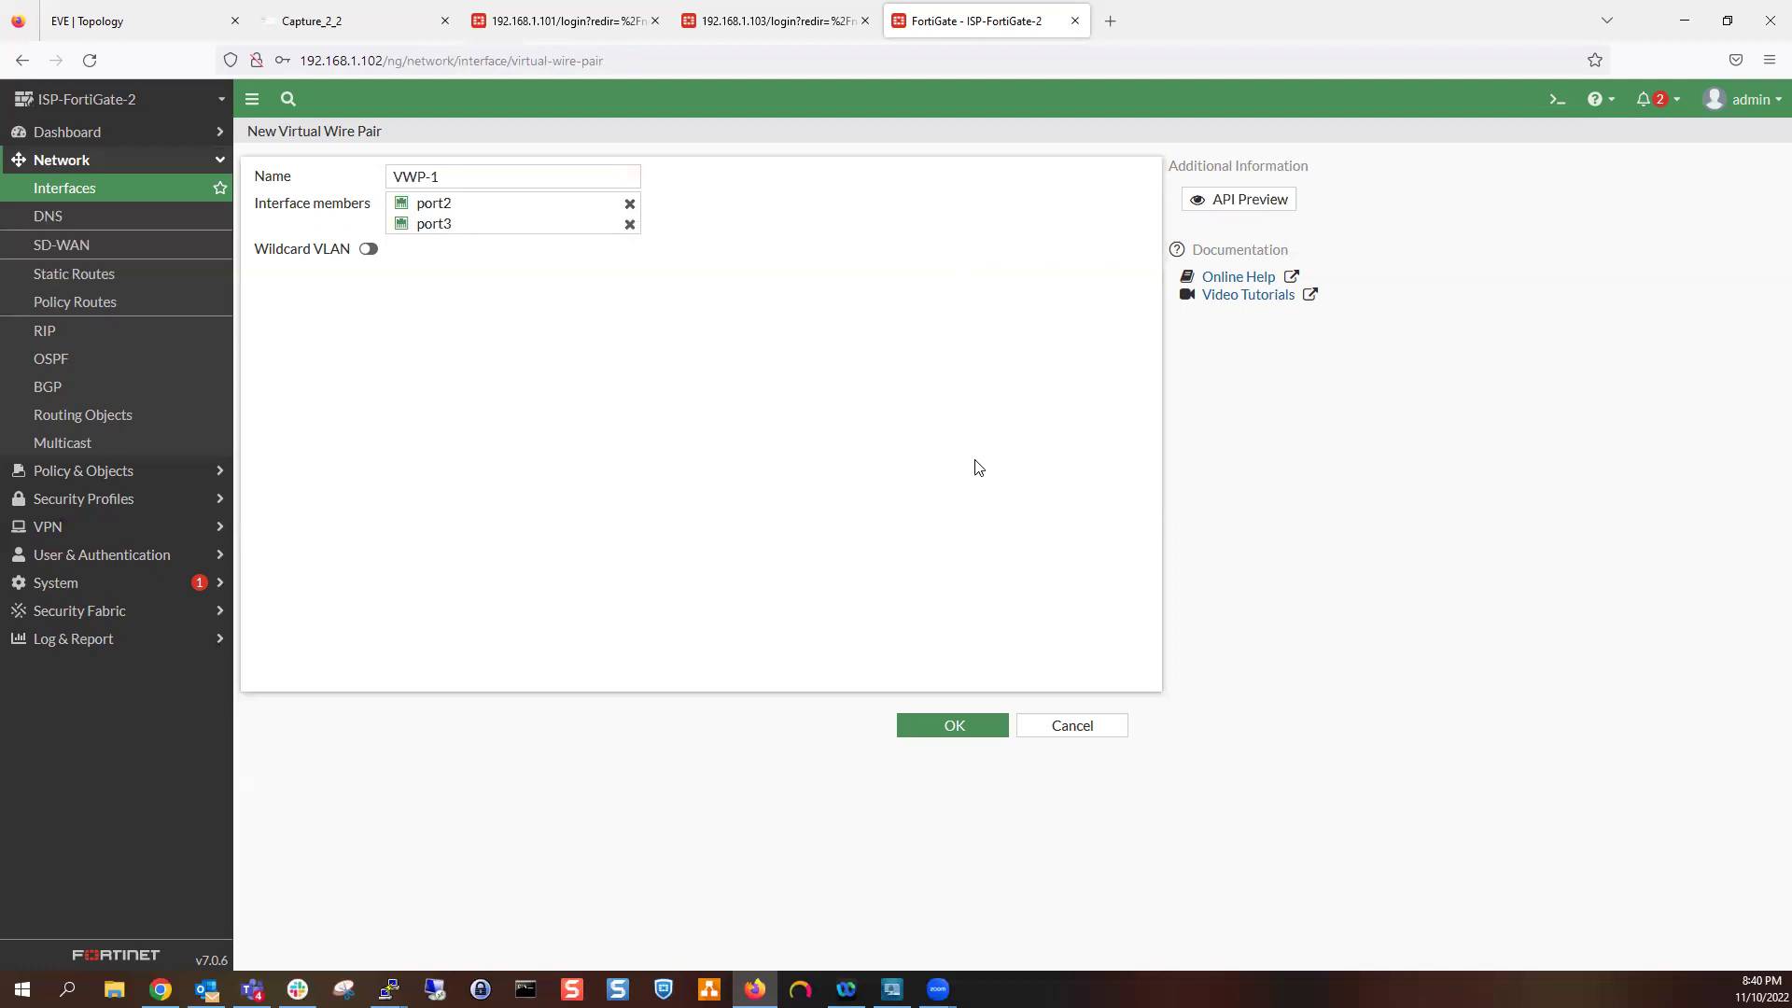
{"action": "left_click", "coordinate": [950, 732]}
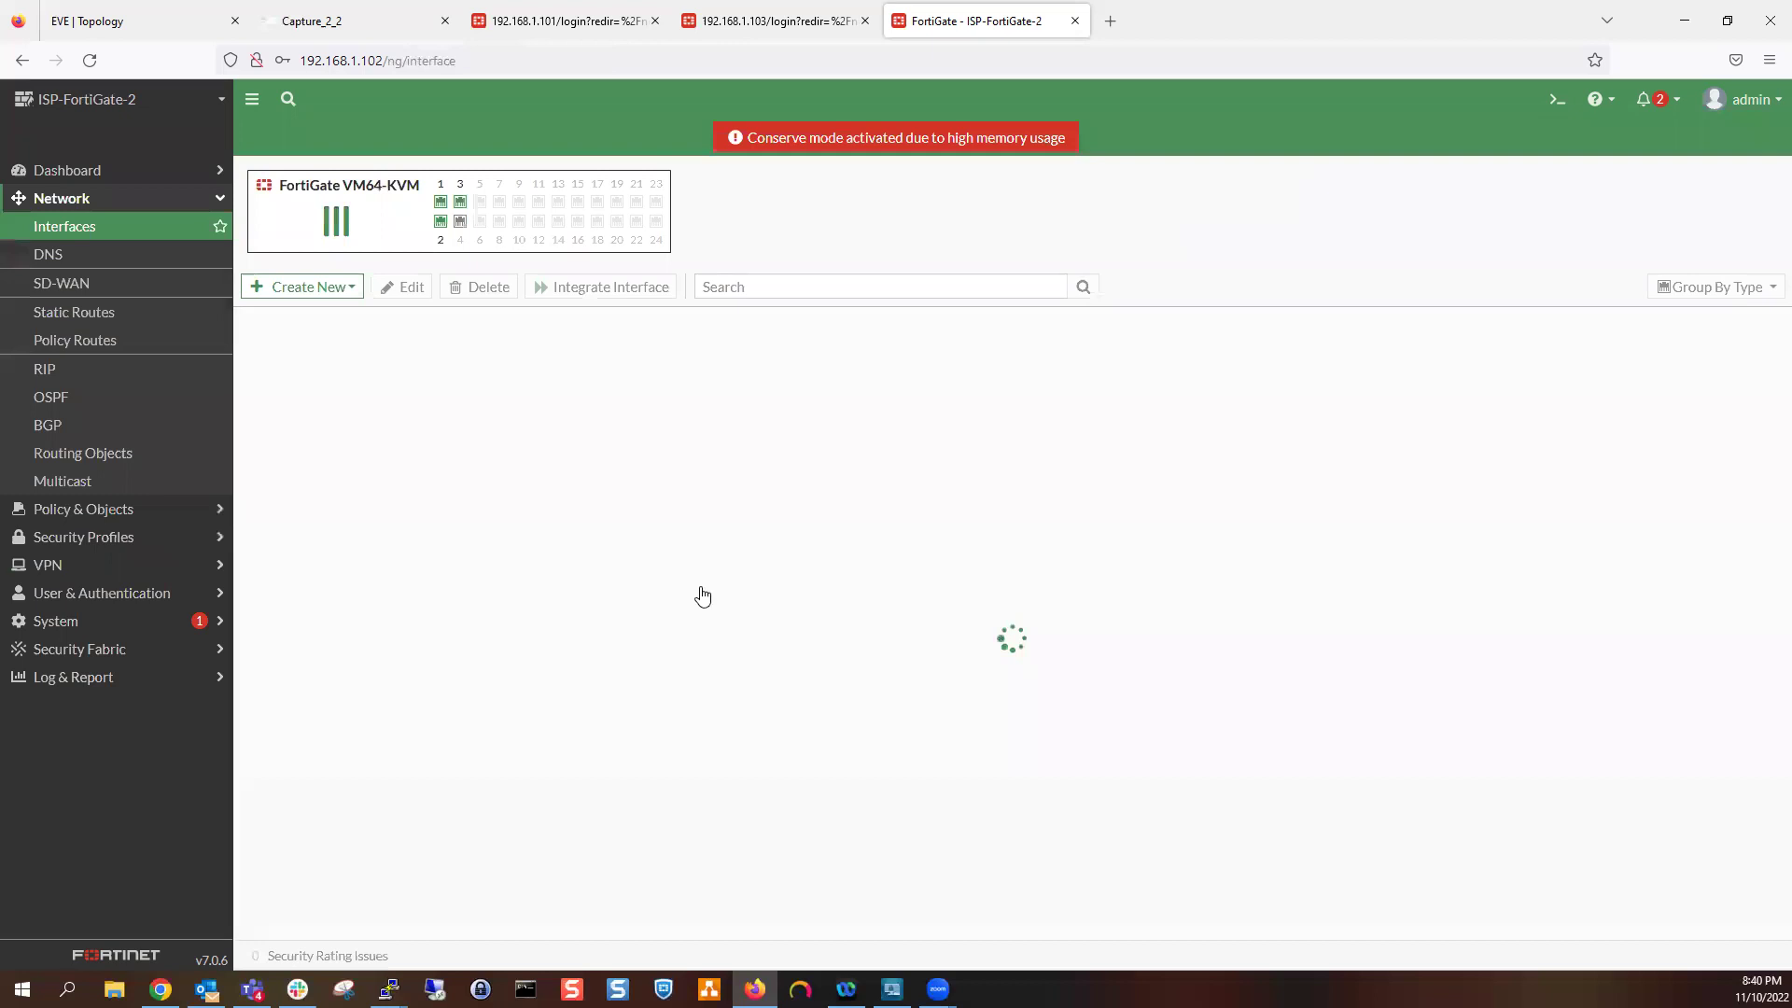
{"action": "left_click", "coordinate": [246, 698]}
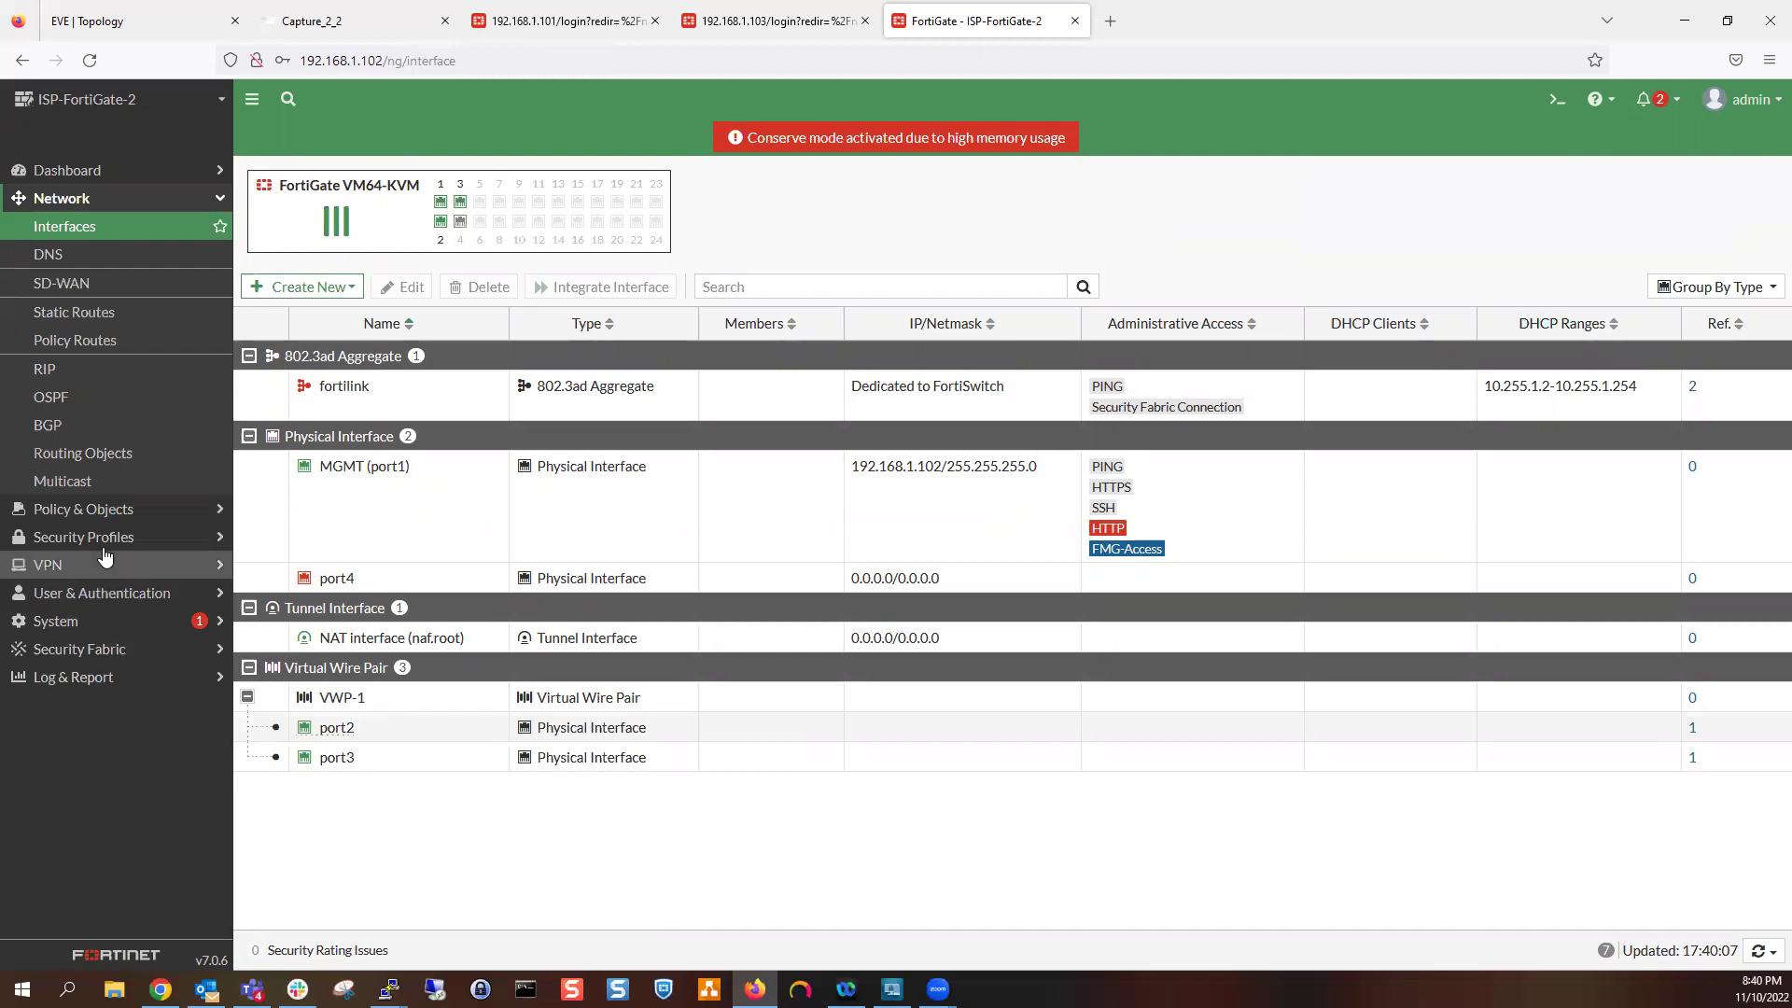
Open a new Firewall Virtual Wire Pair Policy form under Policy & Objects
{"action": "left_click", "coordinate": [103, 511]}
{"action": "left_click", "coordinate": [135, 297]}
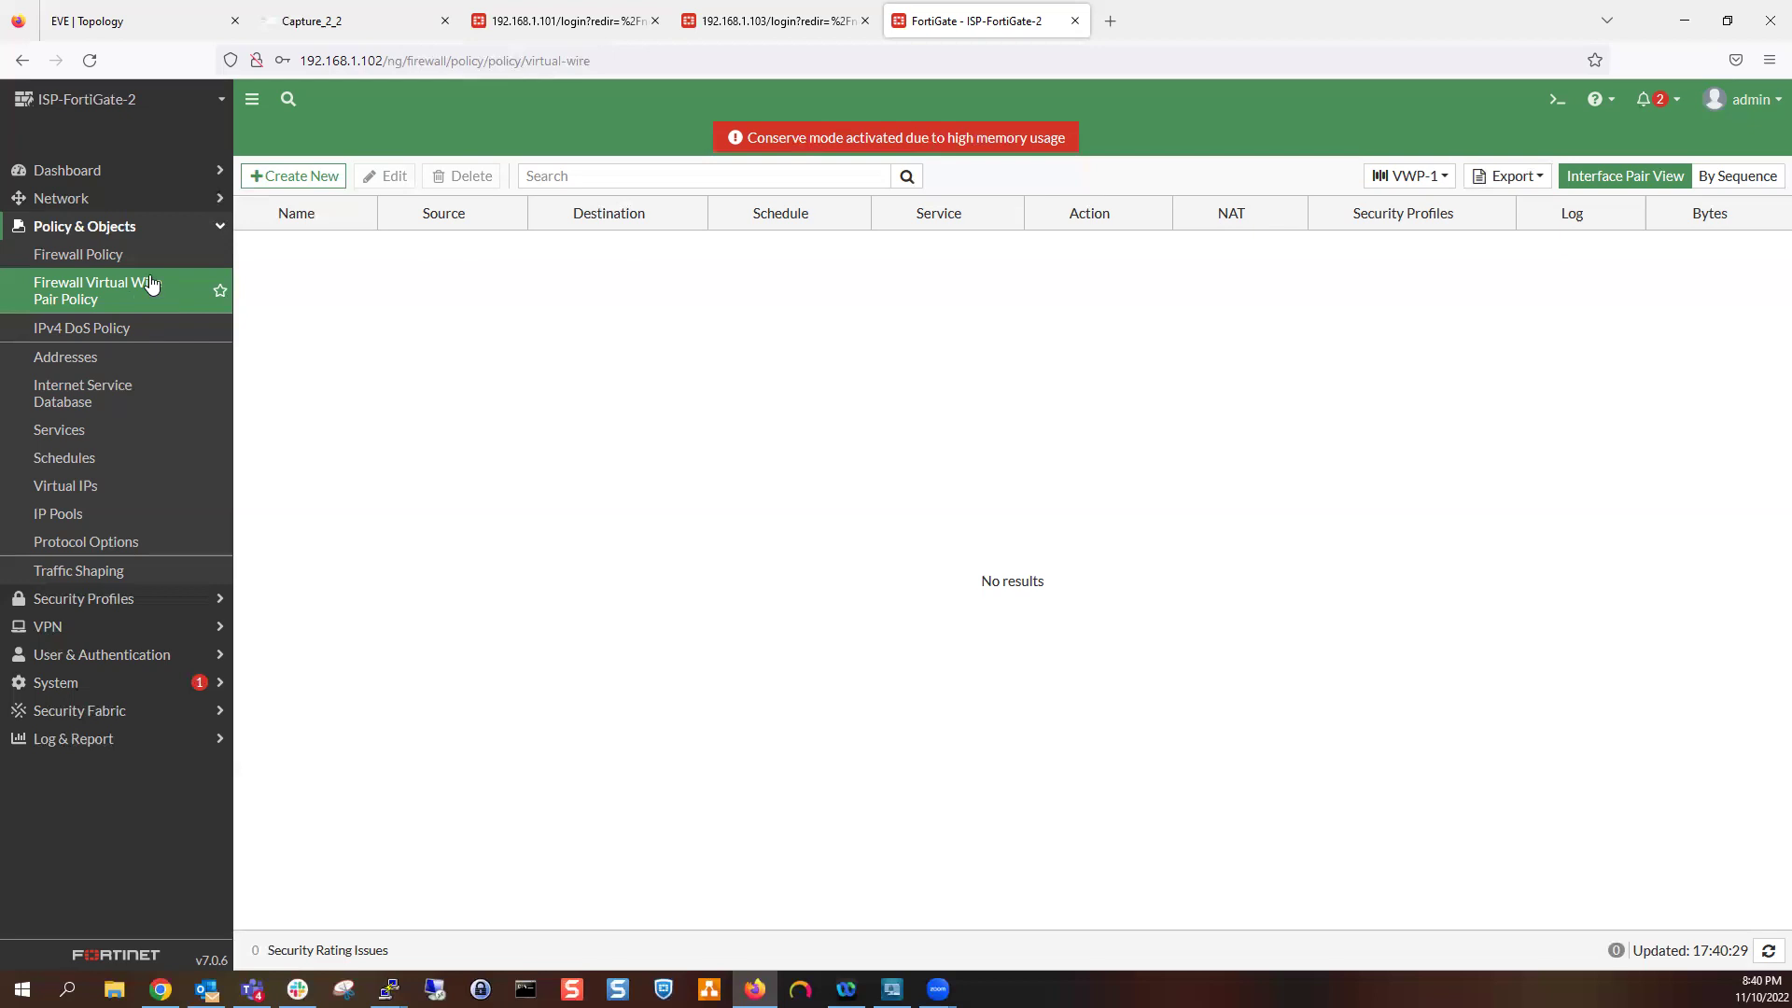
{"action": "left_click", "coordinate": [297, 176]}
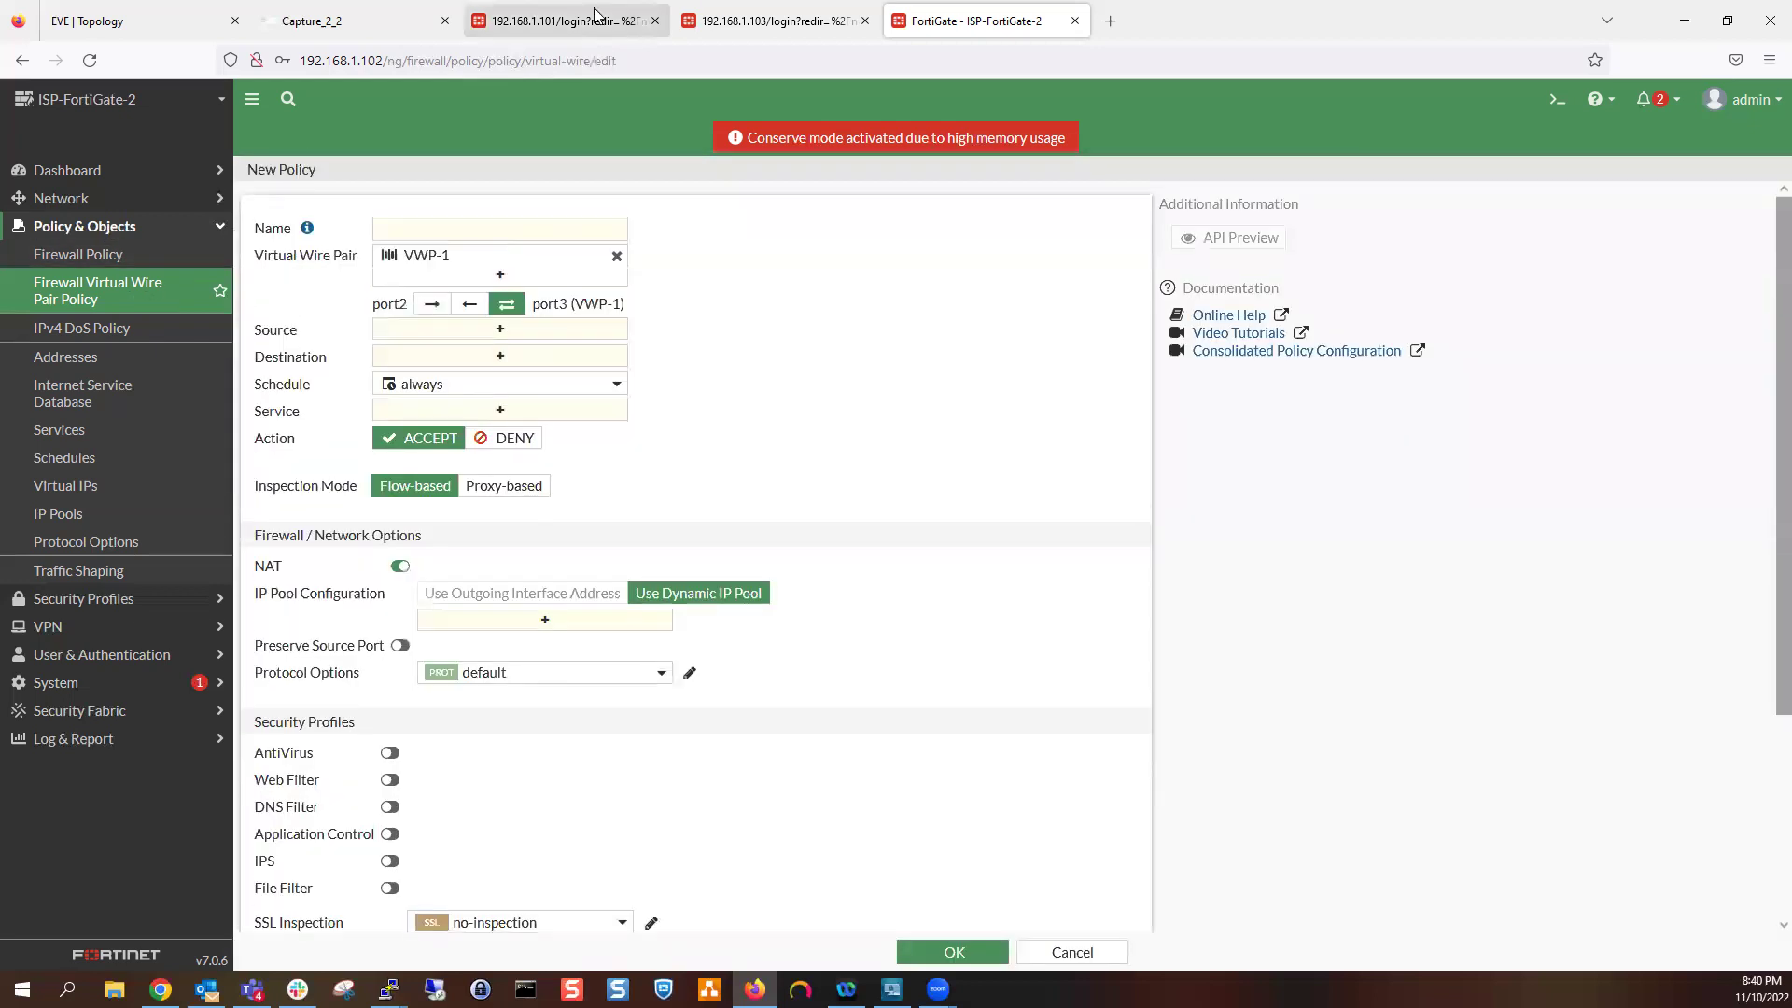
{"action": "left_click", "coordinate": [392, 23]}
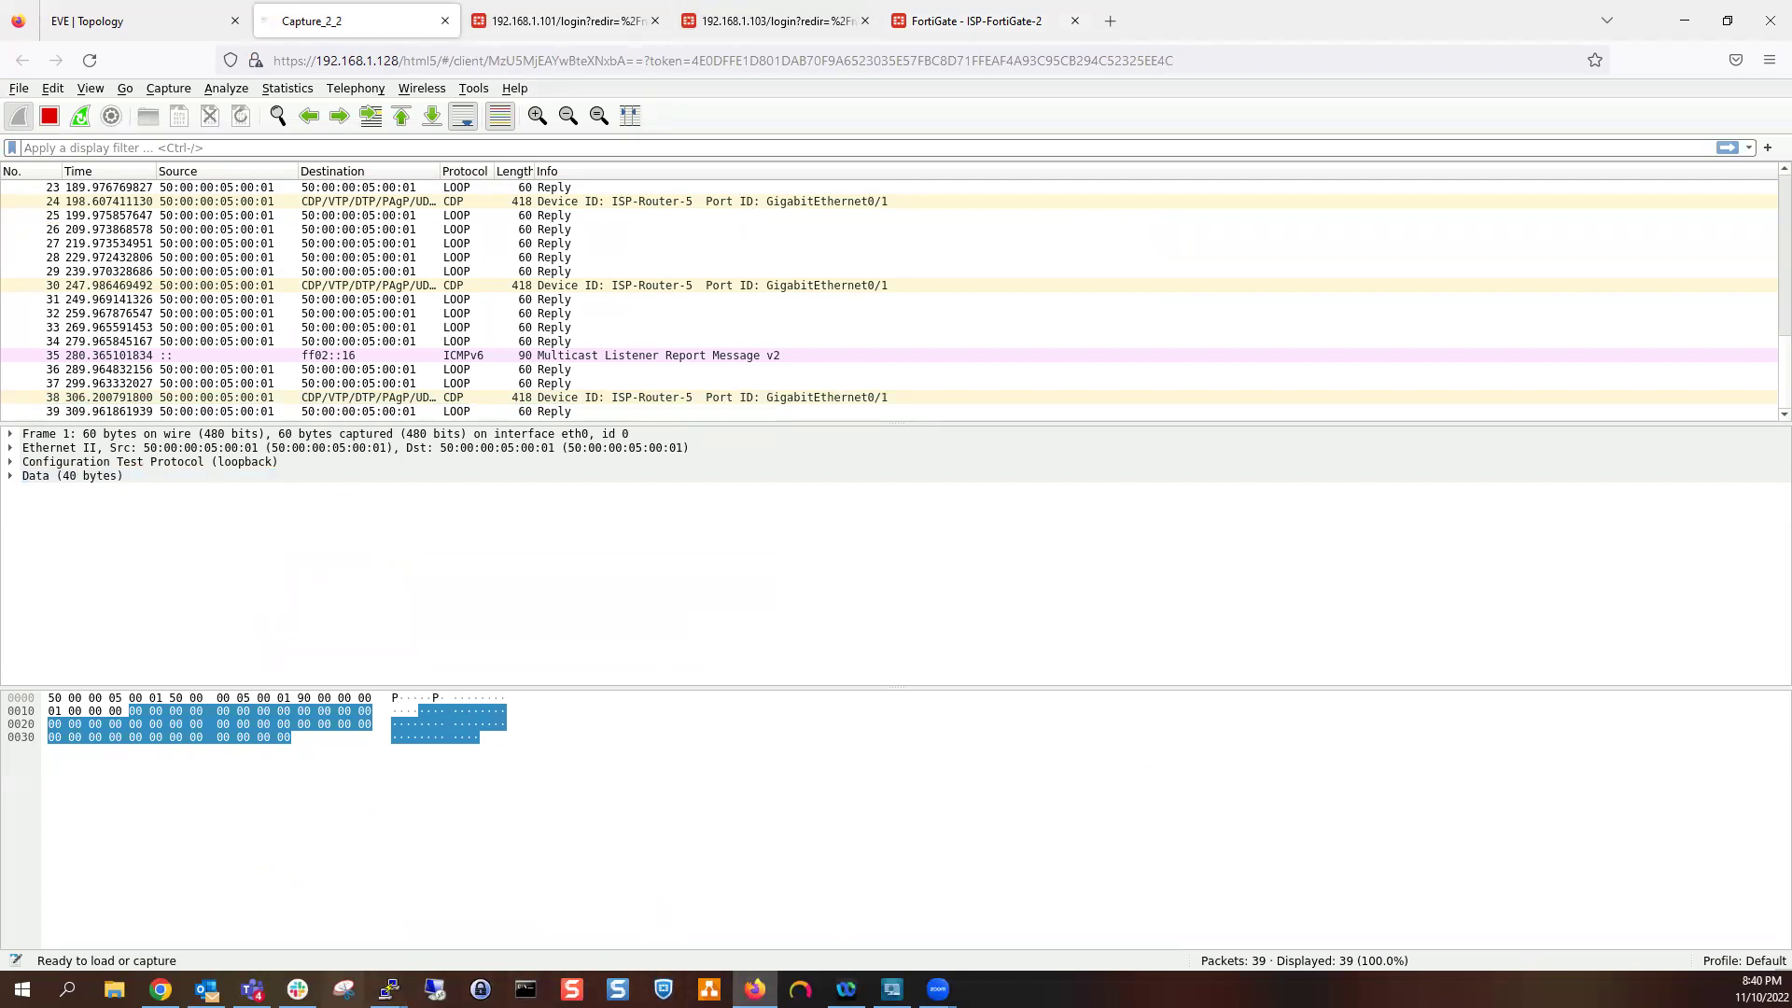
Bring up ISP-Router-4's console and try pinging 12.2.3.2 with the rejected -t option
{"action": "mouse_move", "coordinate": [388, 988]}
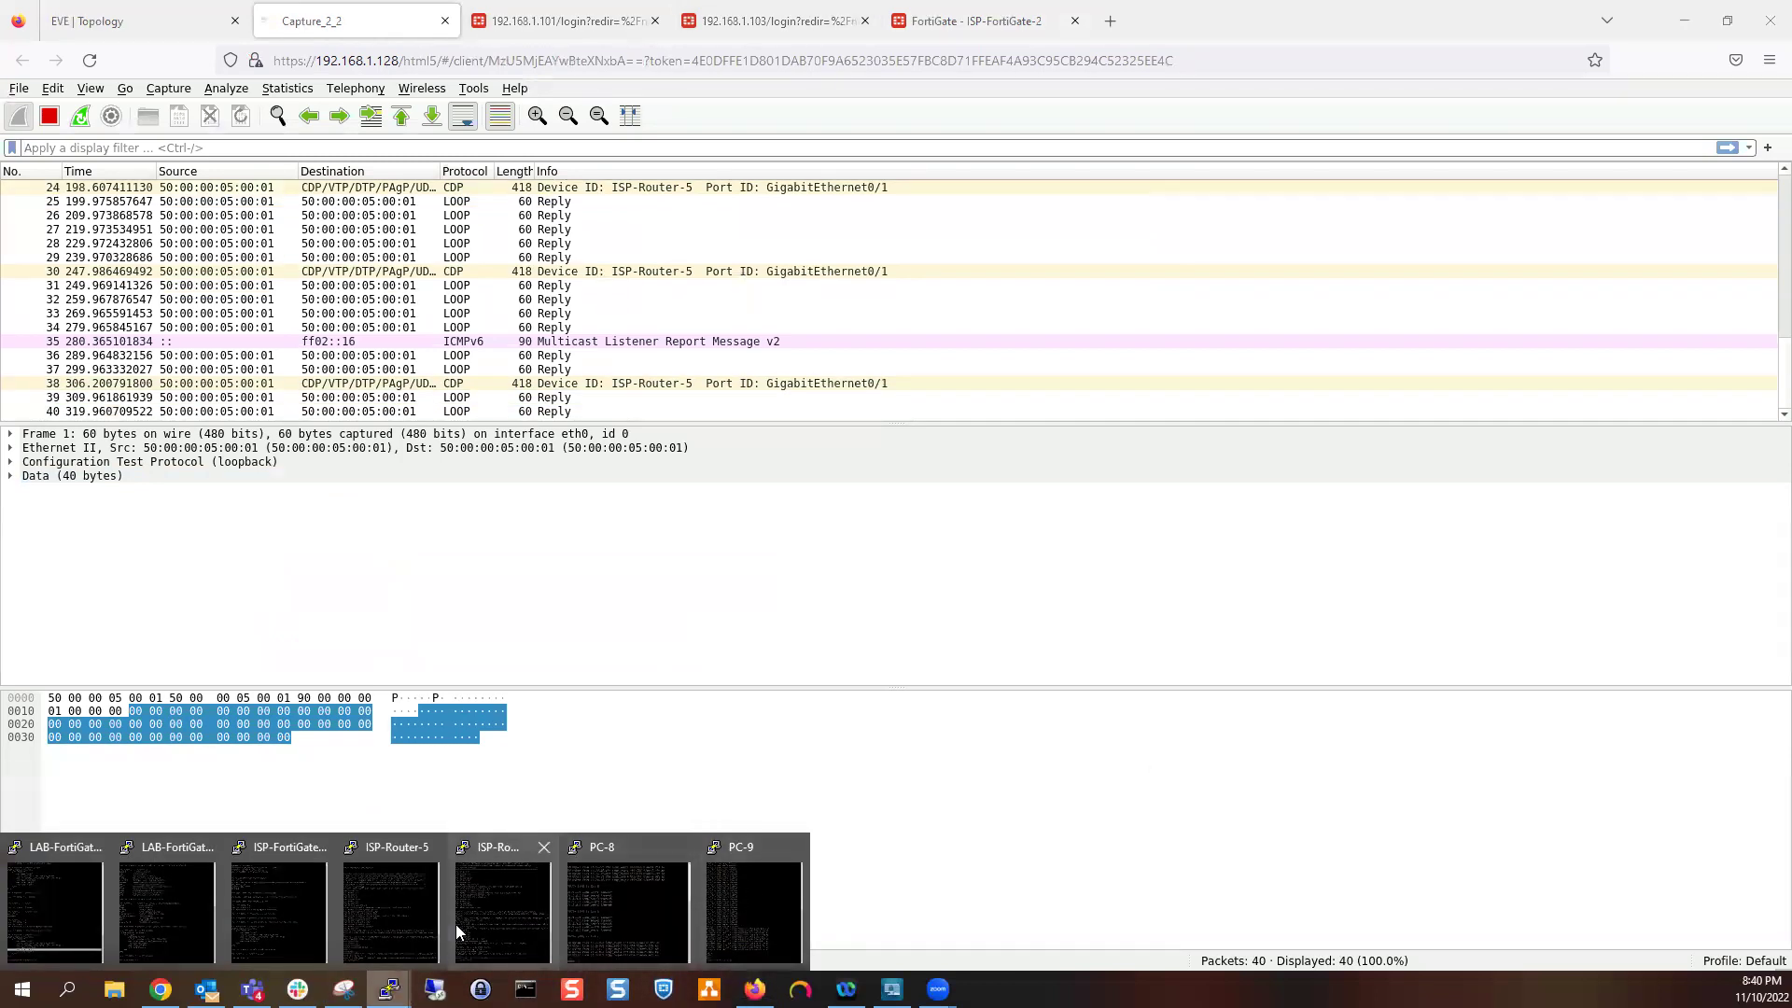
{"action": "left_click", "coordinate": [316, 893]}
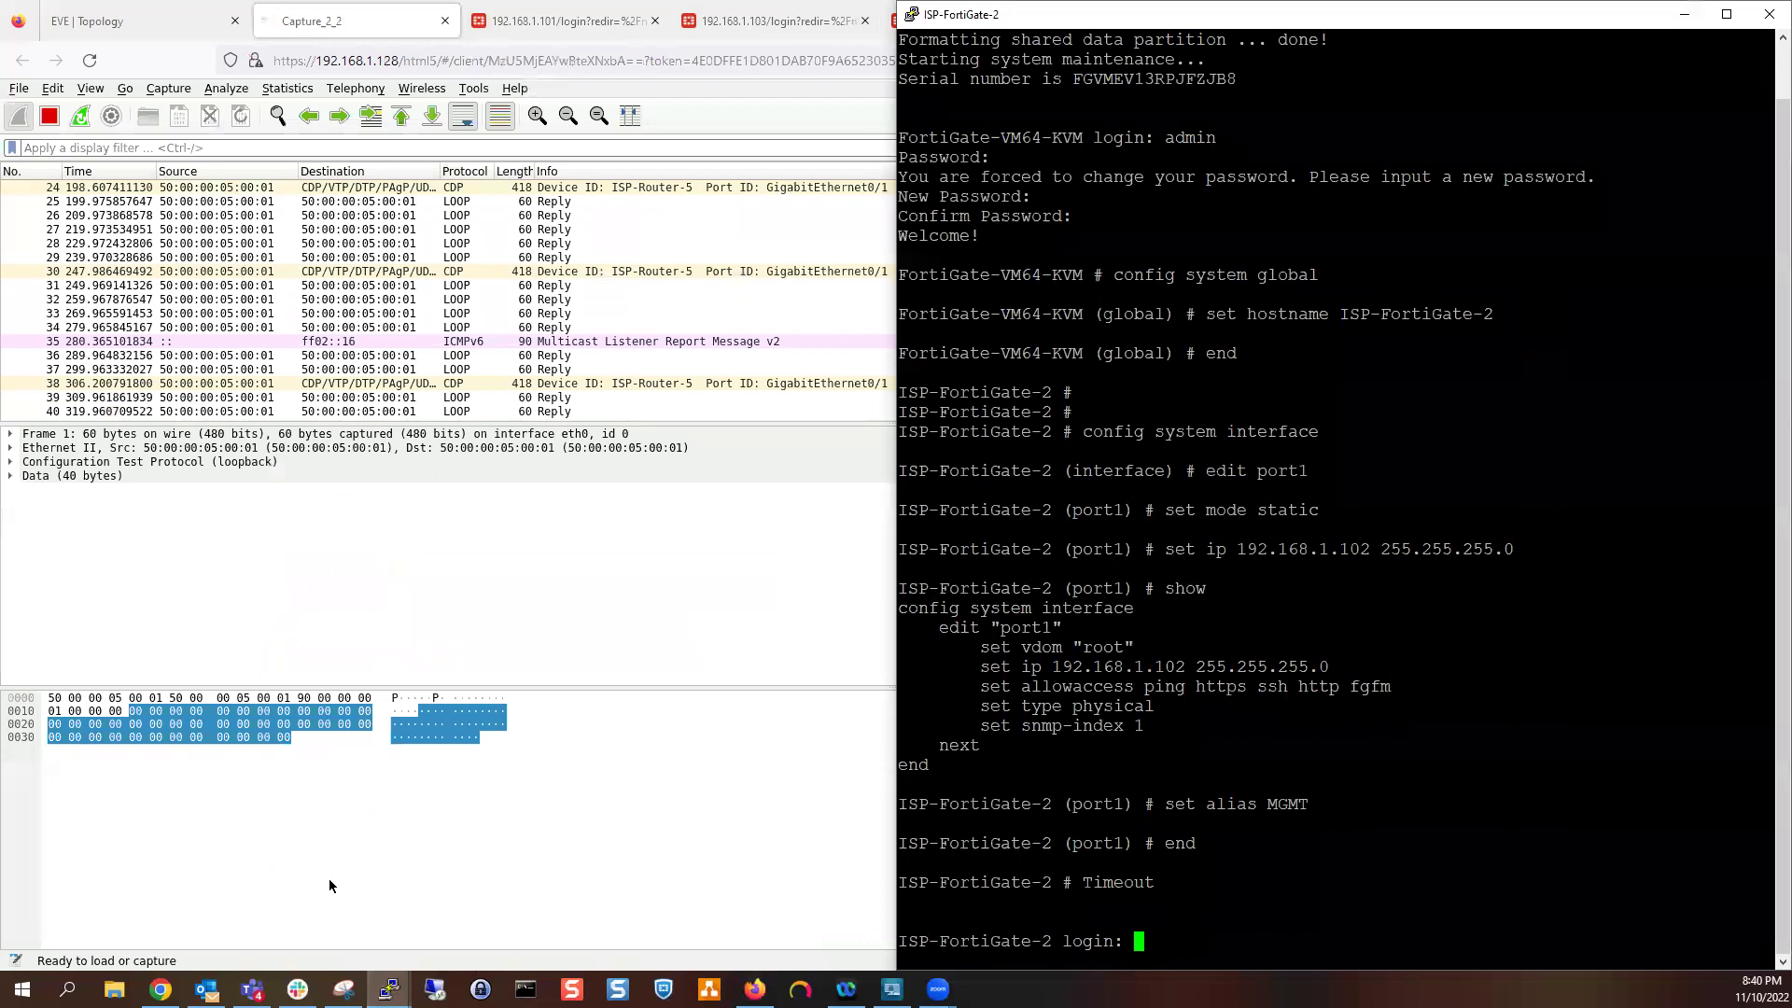
{"action": "left_click", "coordinate": [1685, 14]}
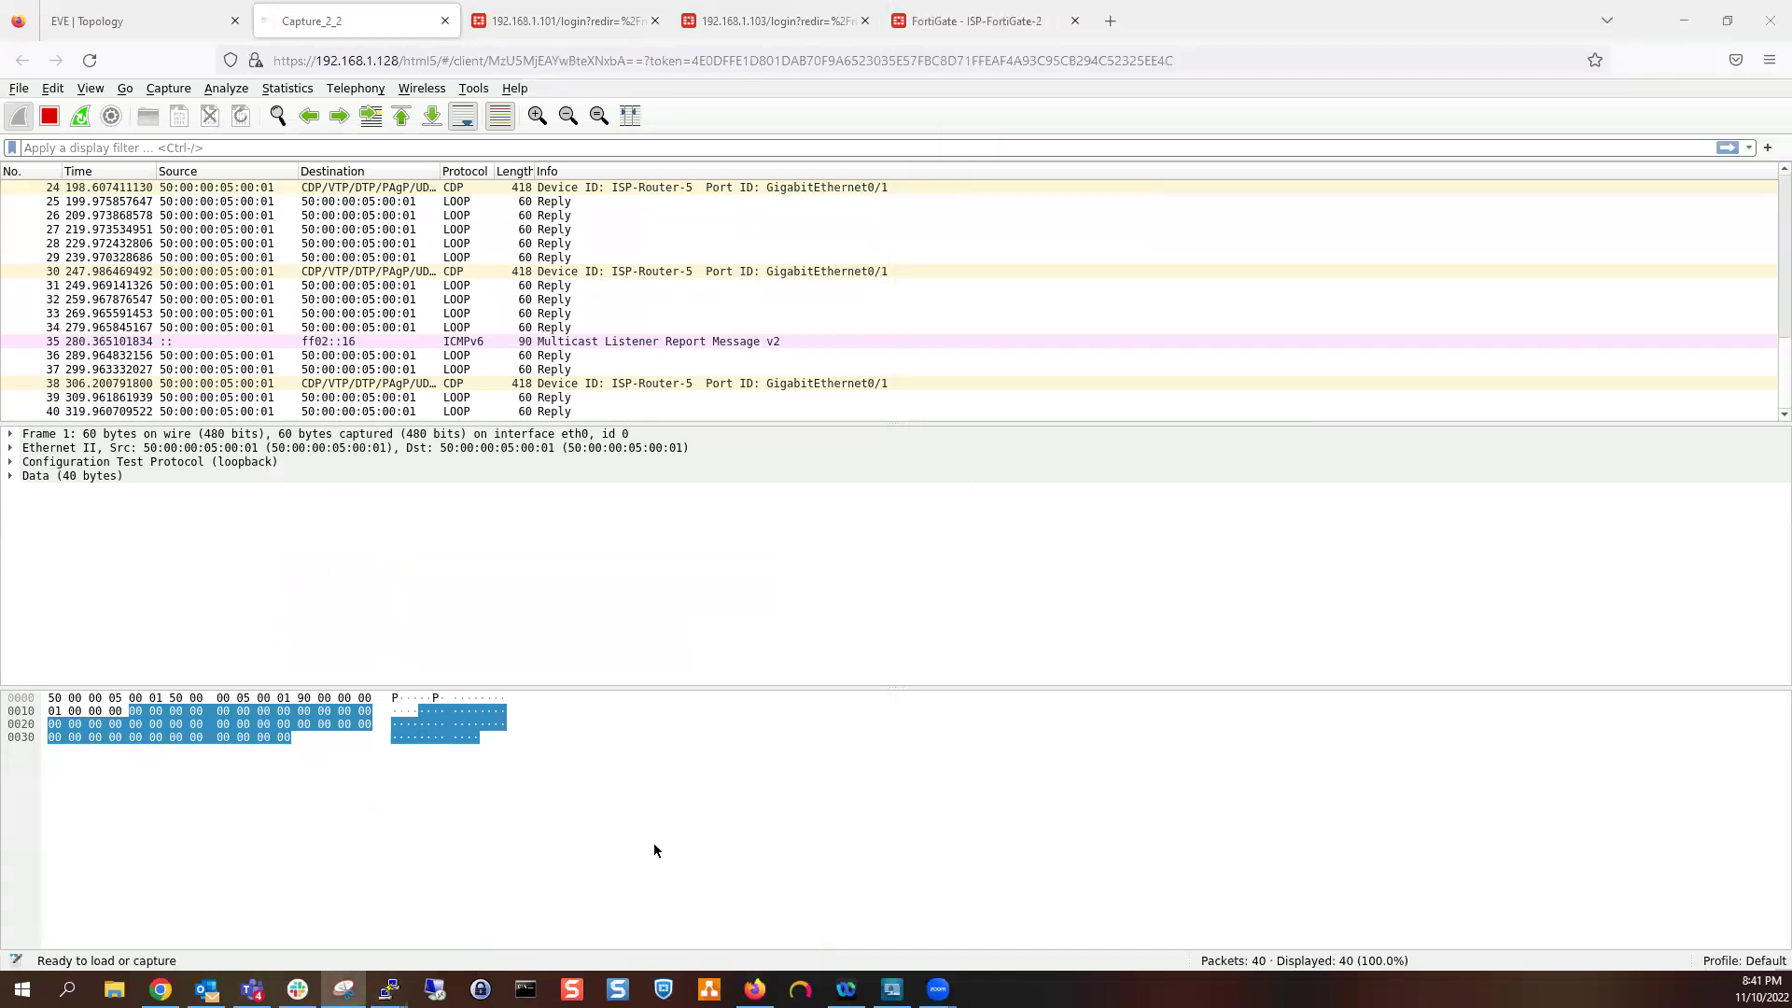
{"action": "mouse_move", "coordinate": [388, 988]}
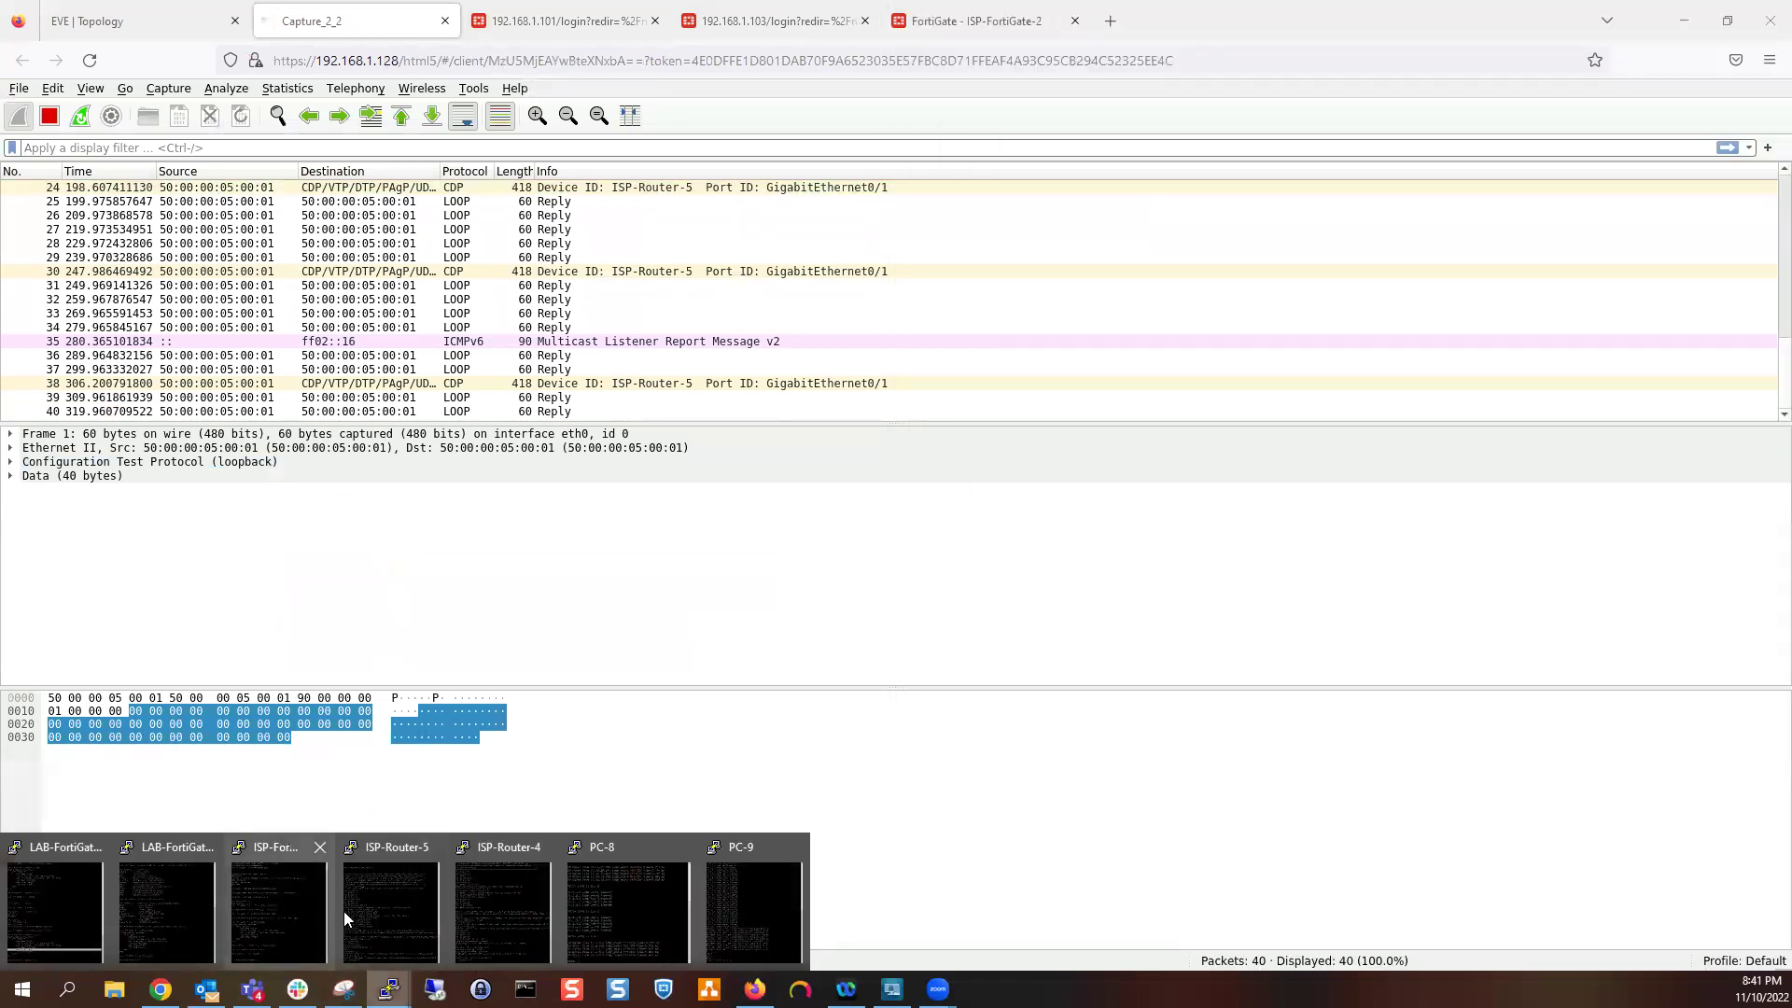
{"action": "left_click", "coordinate": [505, 912]}
{"action": "key", "text": "Up"}
{"action": "type", "text": "-"}
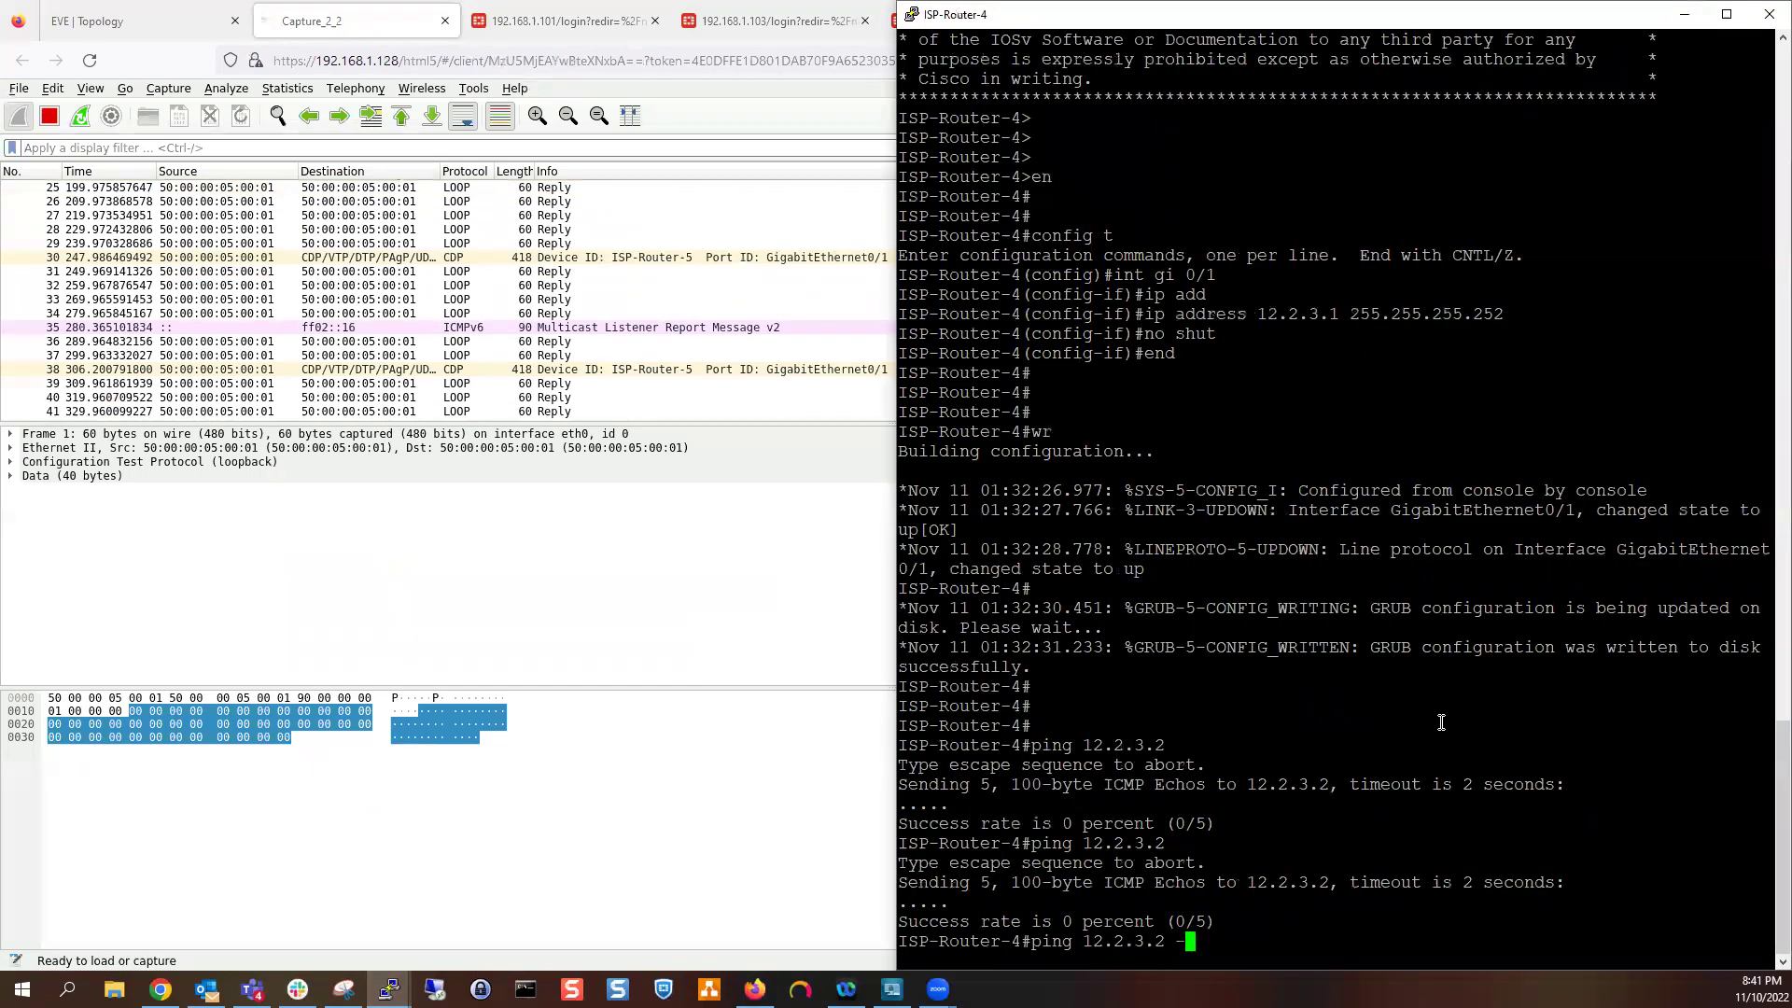
{"action": "type", "text": "t"}
{"action": "key", "text": "Return"}
Ping 12.2.3.2 with repeat 2000, then return to the FortiGate policy form
{"action": "key", "text": "Up"}
{"action": "key", "text": "BackSpace"}
{"action": "key", "text": "BackSpace"}
{"action": "type", "text": "rep"}
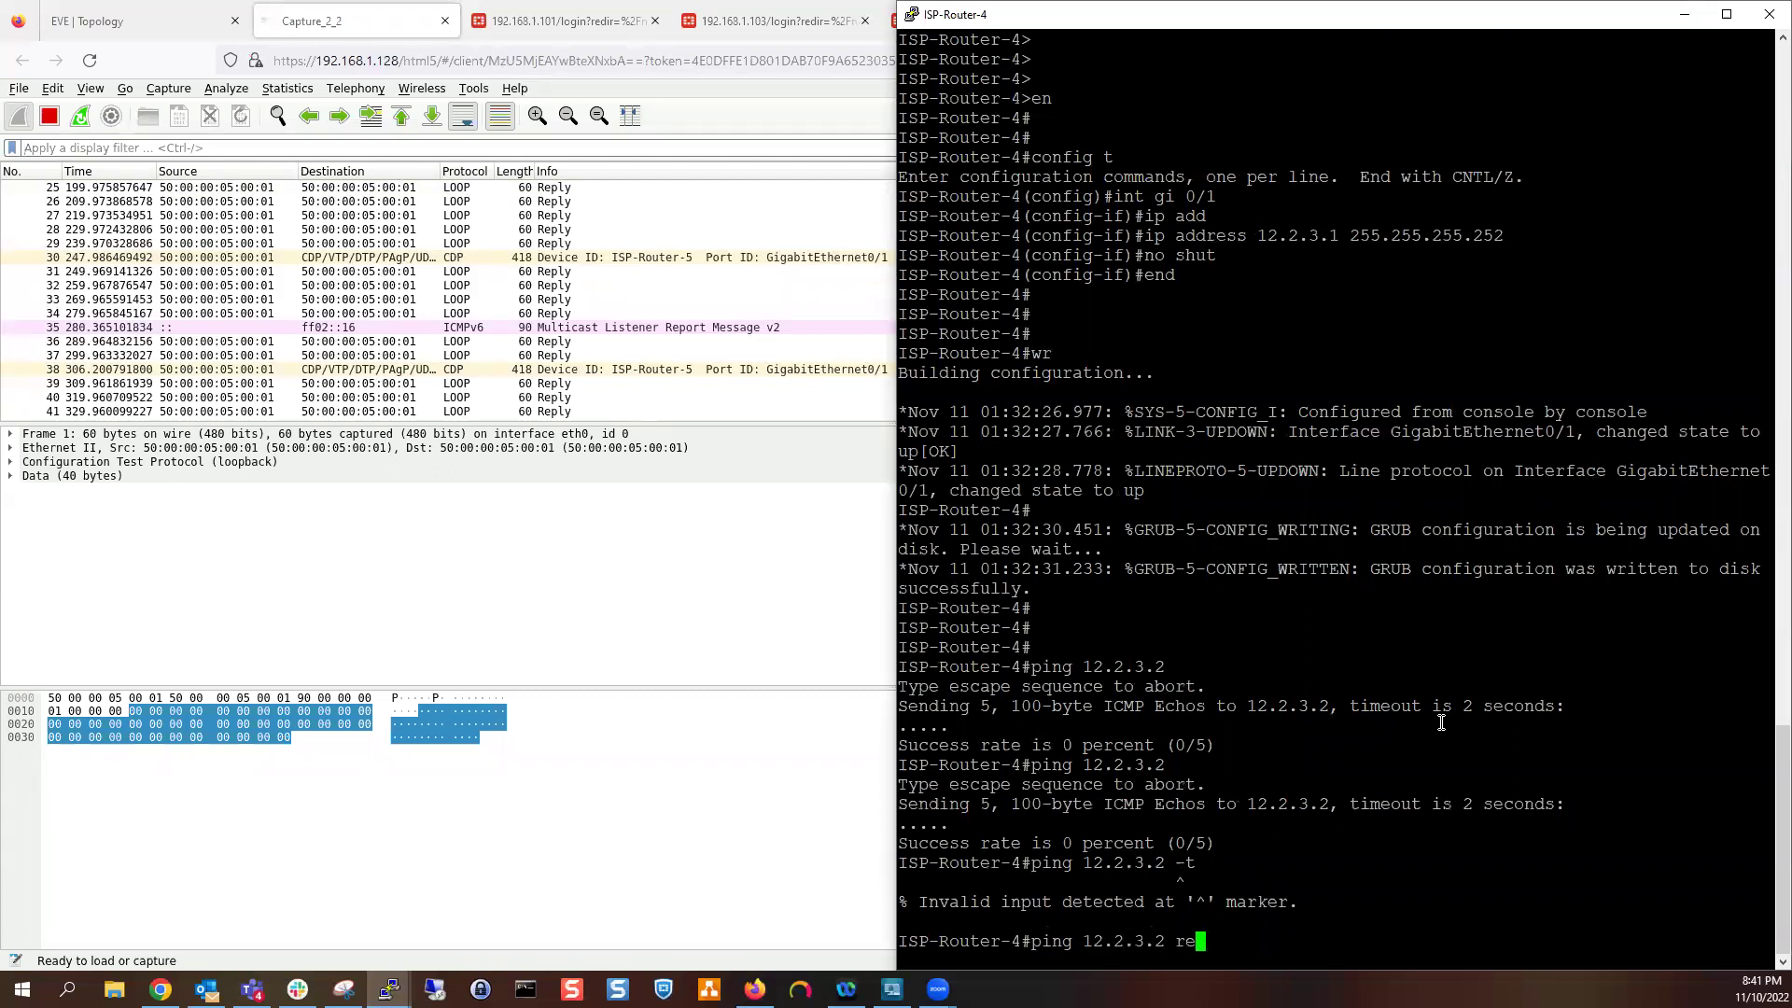
{"action": "key", "text": "Tab"}
{"action": "type", "text": "1"}
{"action": "key", "text": "BackSpace"}
{"action": "type", "text": "2000"}
{"action": "key", "text": "Return"}
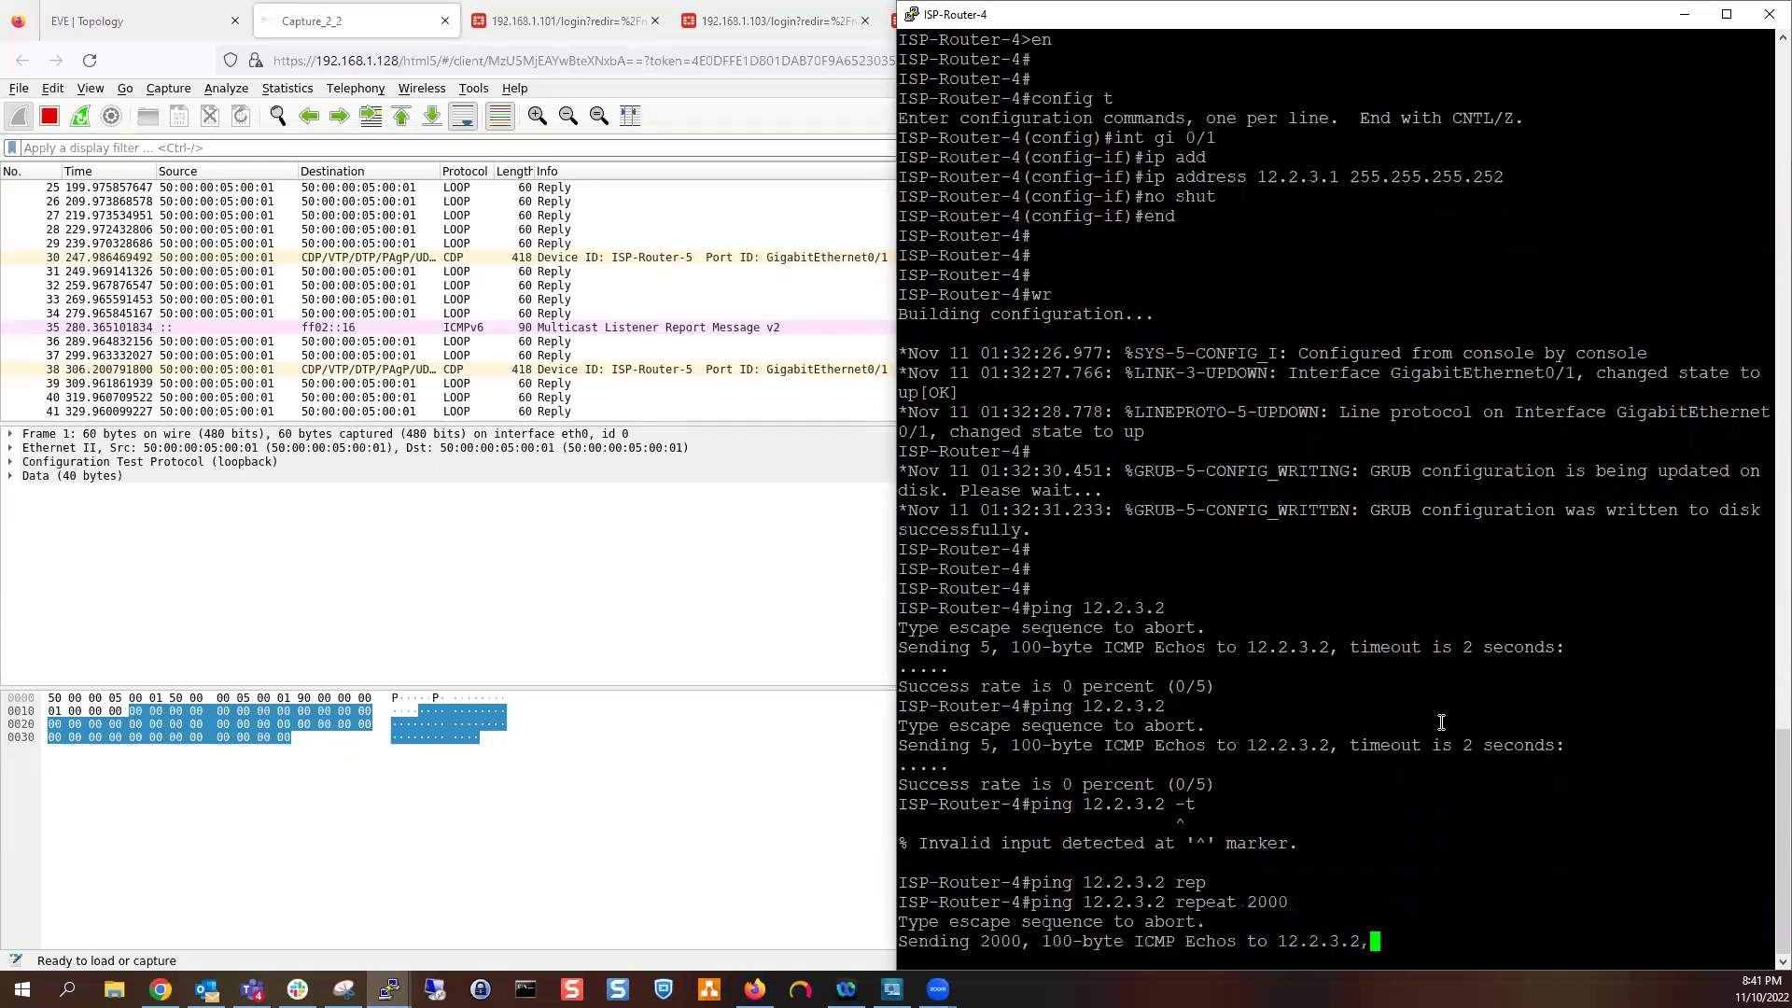
{"action": "left_click", "coordinate": [1682, 16]}
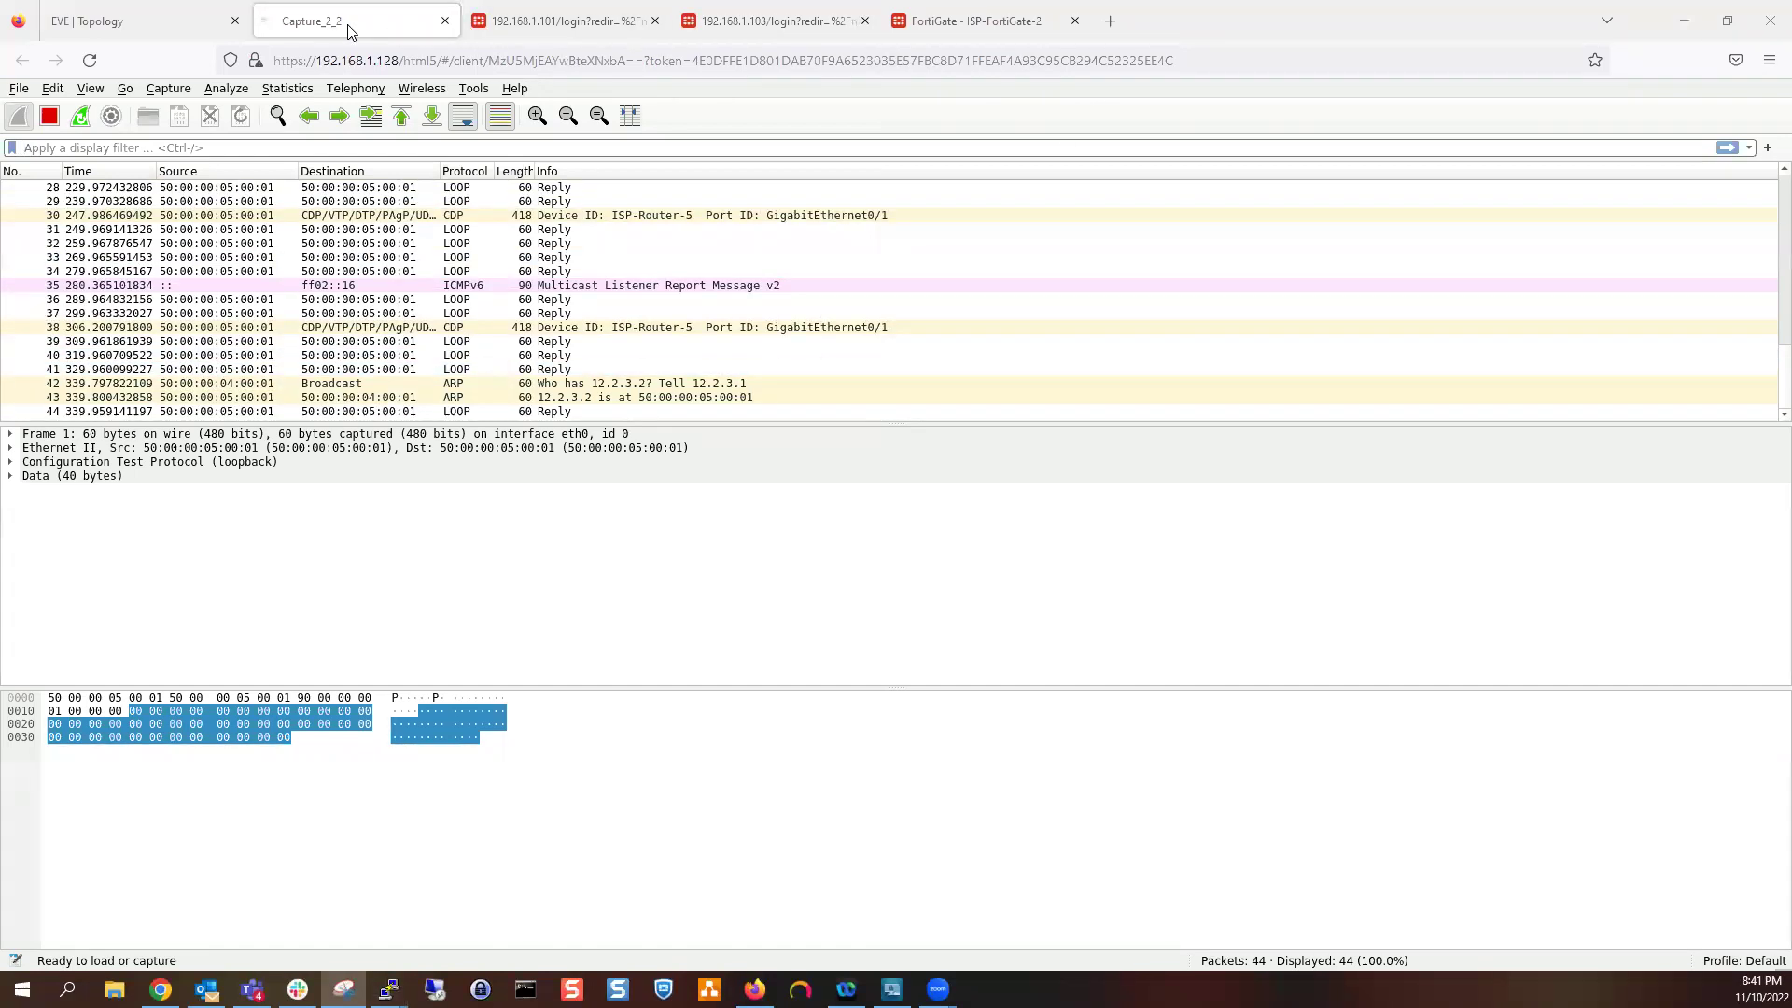
{"action": "left_click", "coordinate": [971, 21]}
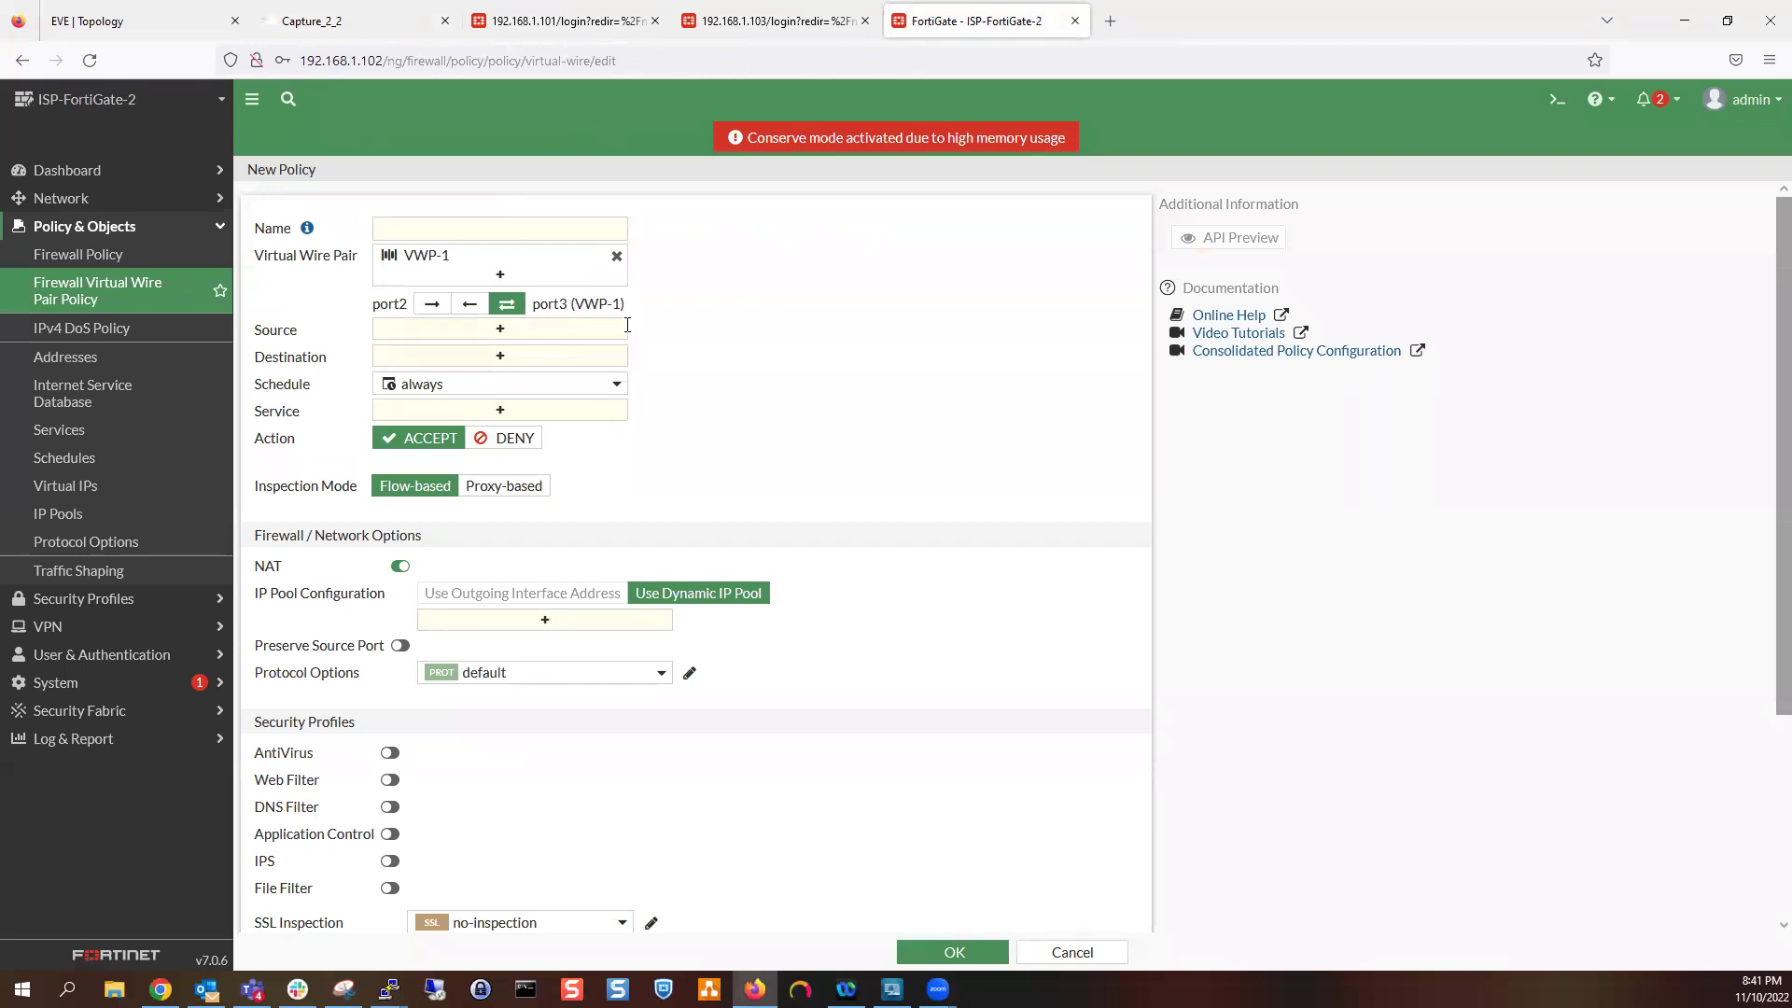
Name the new virtual wire pair policy VWP-Allow
{"action": "left_click", "coordinate": [487, 227]}
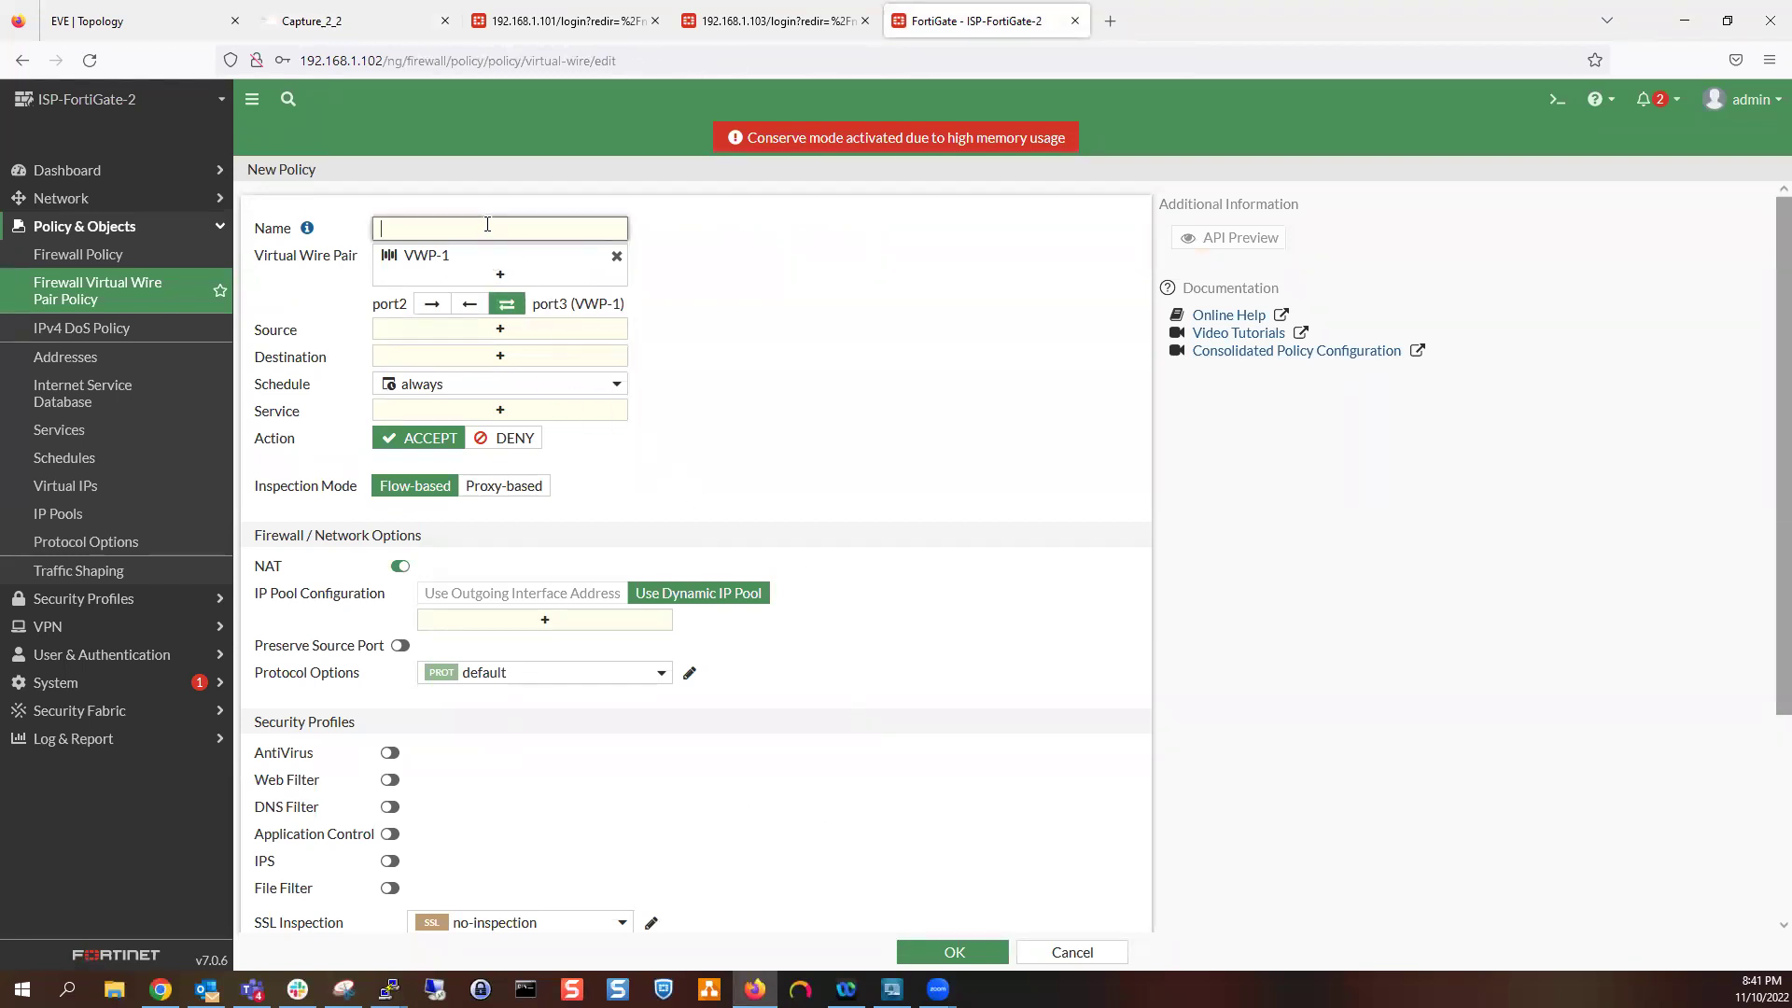
{"action": "type", "text": "Northbound"}
{"action": "key", "text": "BackSpace"}
{"action": "key", "text": "BackSpace"}
{"action": "key", "text": "BackSpace"}
{"action": "key", "text": "BackSpace"}
{"action": "key", "text": "BackSpace"}
{"action": "key", "text": "BackSpace"}
{"action": "key", "text": "BackSpace"}
{"action": "key", "text": "BackSpace"}
{"action": "key", "text": "BackSpace"}
{"action": "key", "text": "BackSpace"}
{"action": "type", "text": "VWP-Allow"}
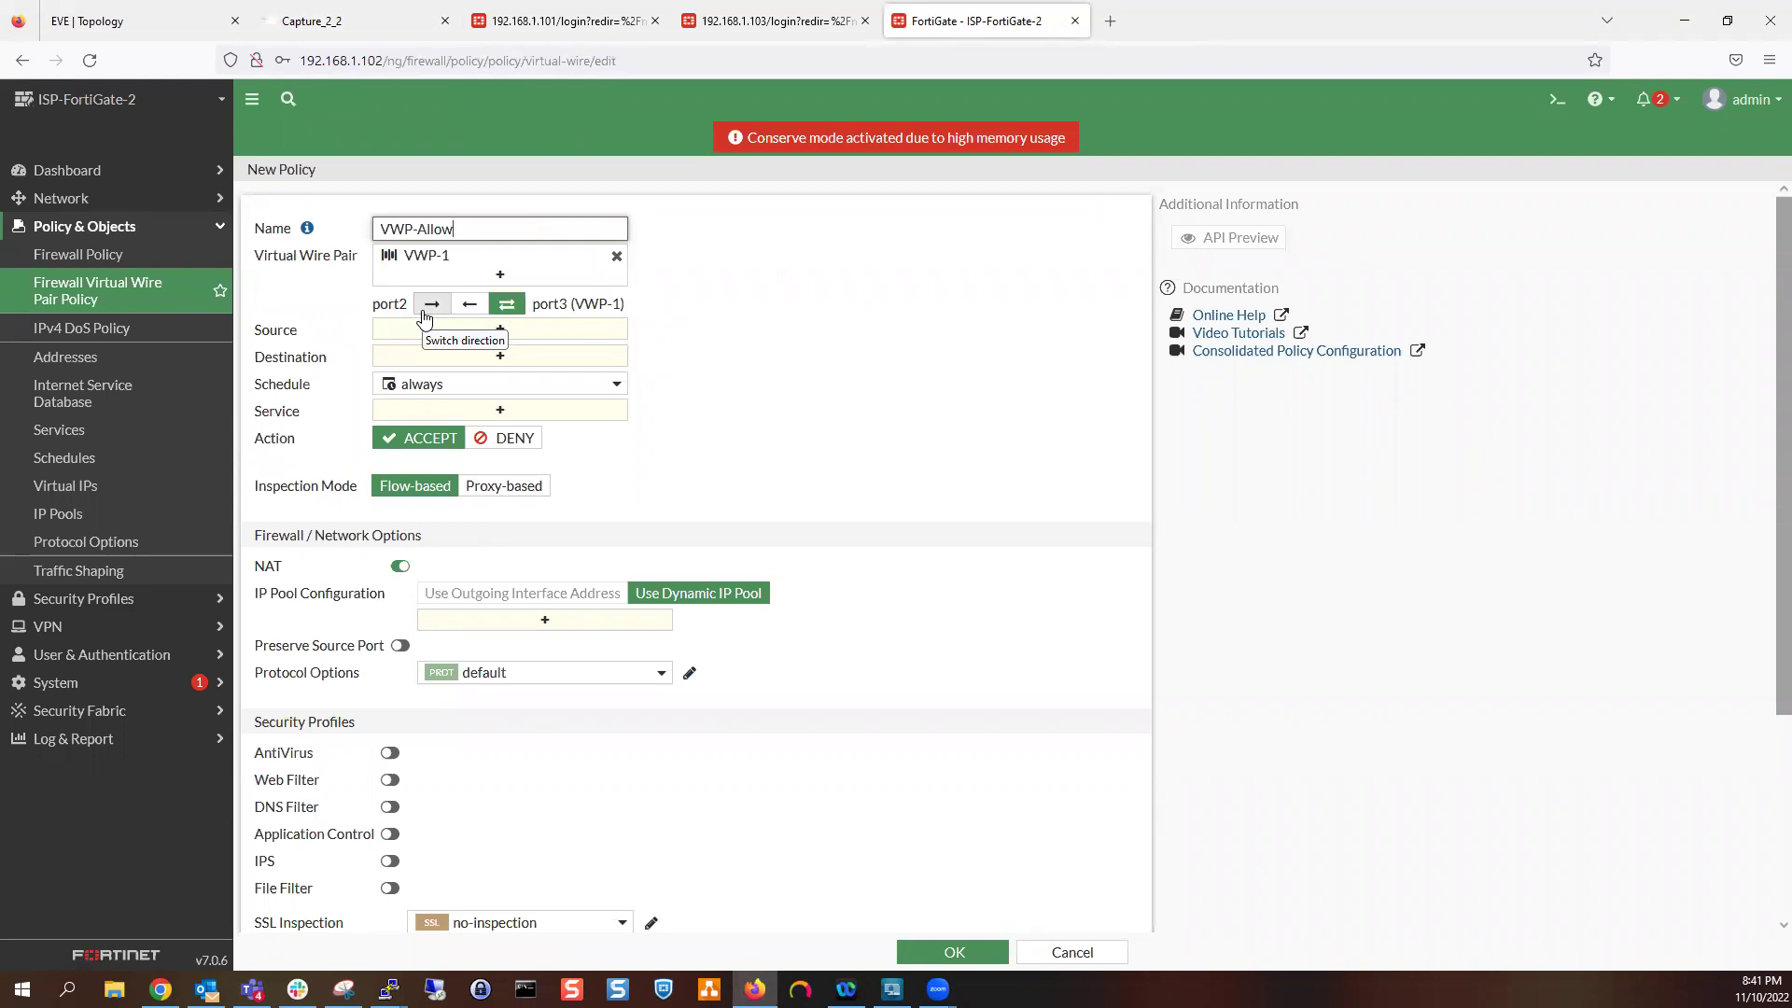
Set the VWP-1 policy to allow traffic in both directions between port2 and port3
{"action": "double_click", "coordinate": [390, 303]}
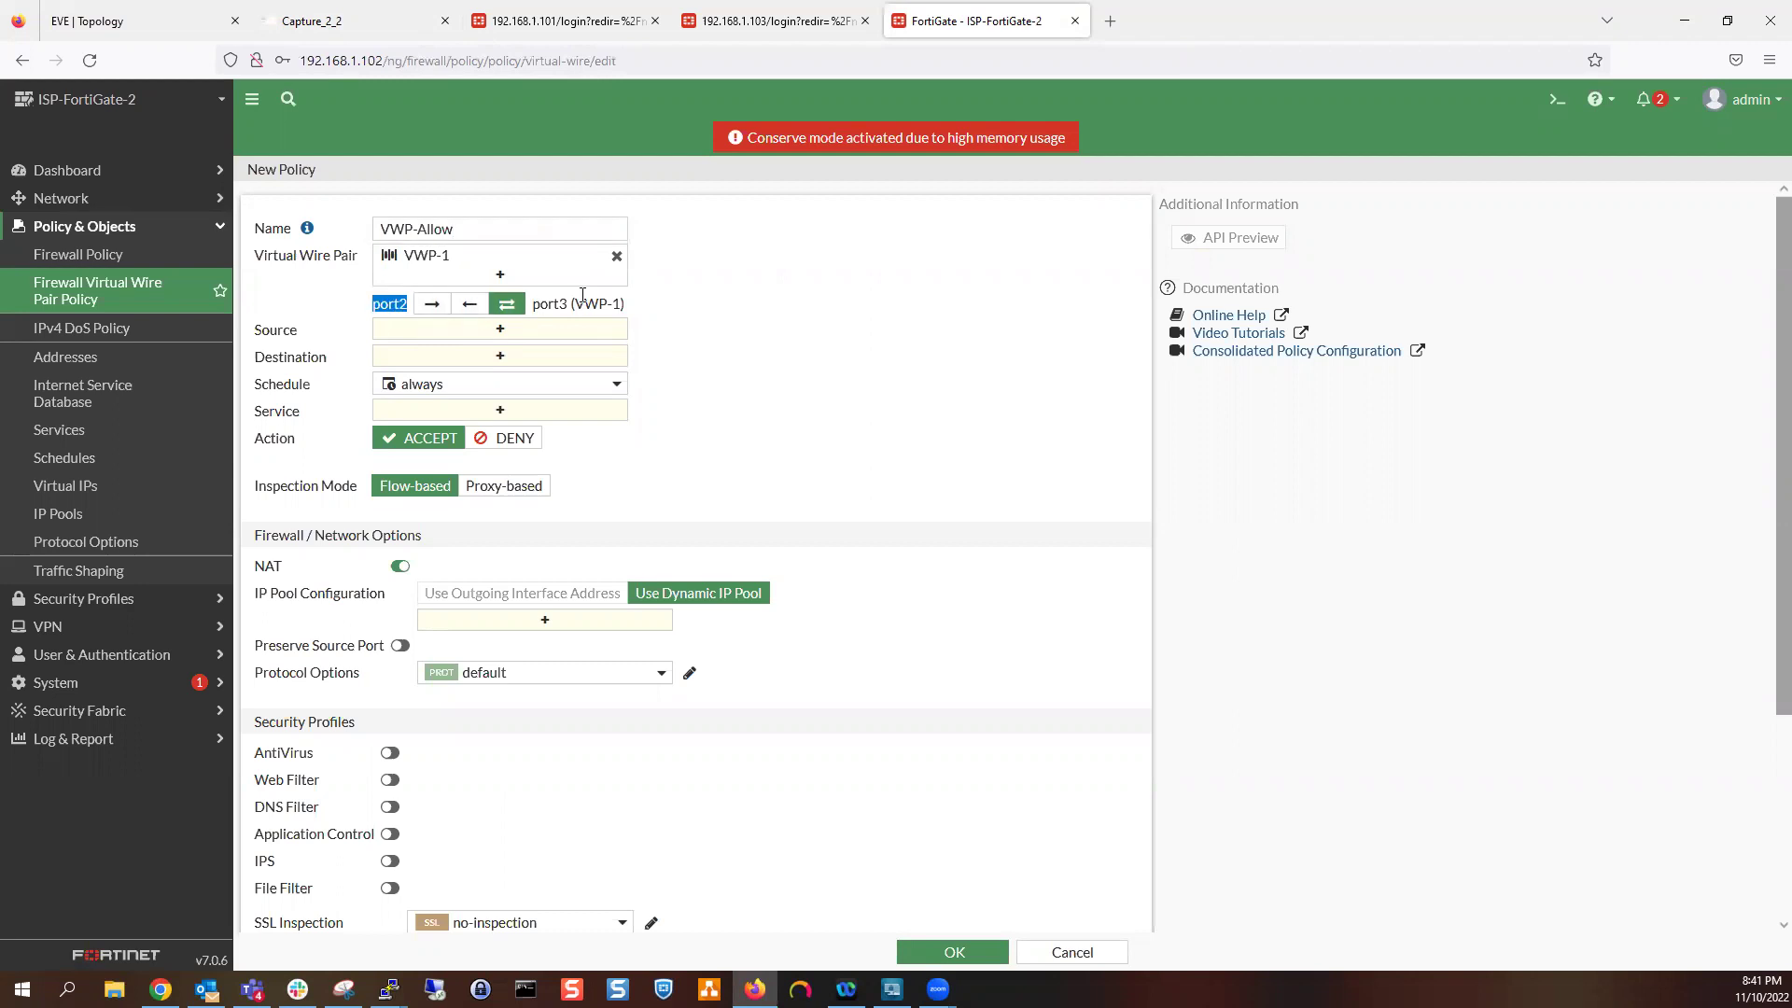
{"action": "left_click", "coordinate": [658, 312]}
{"action": "left_click", "coordinate": [431, 304]}
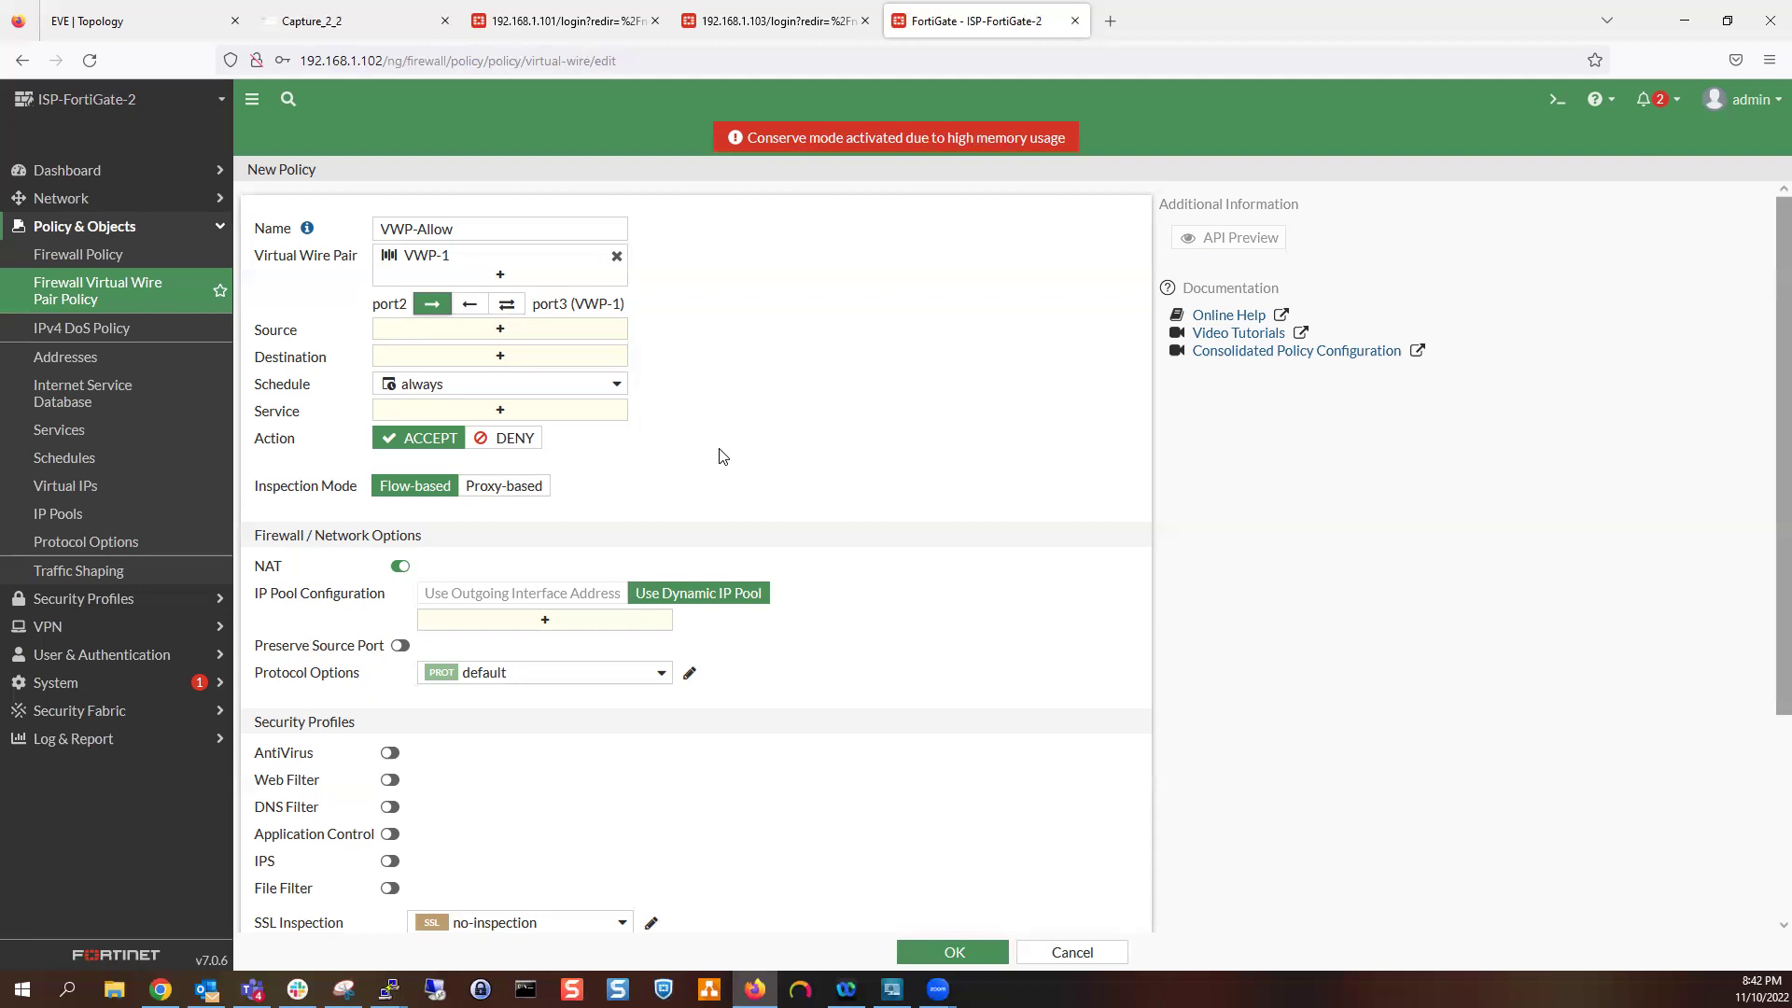
{"action": "left_click", "coordinate": [470, 305]}
{"action": "left_click", "coordinate": [504, 306]}
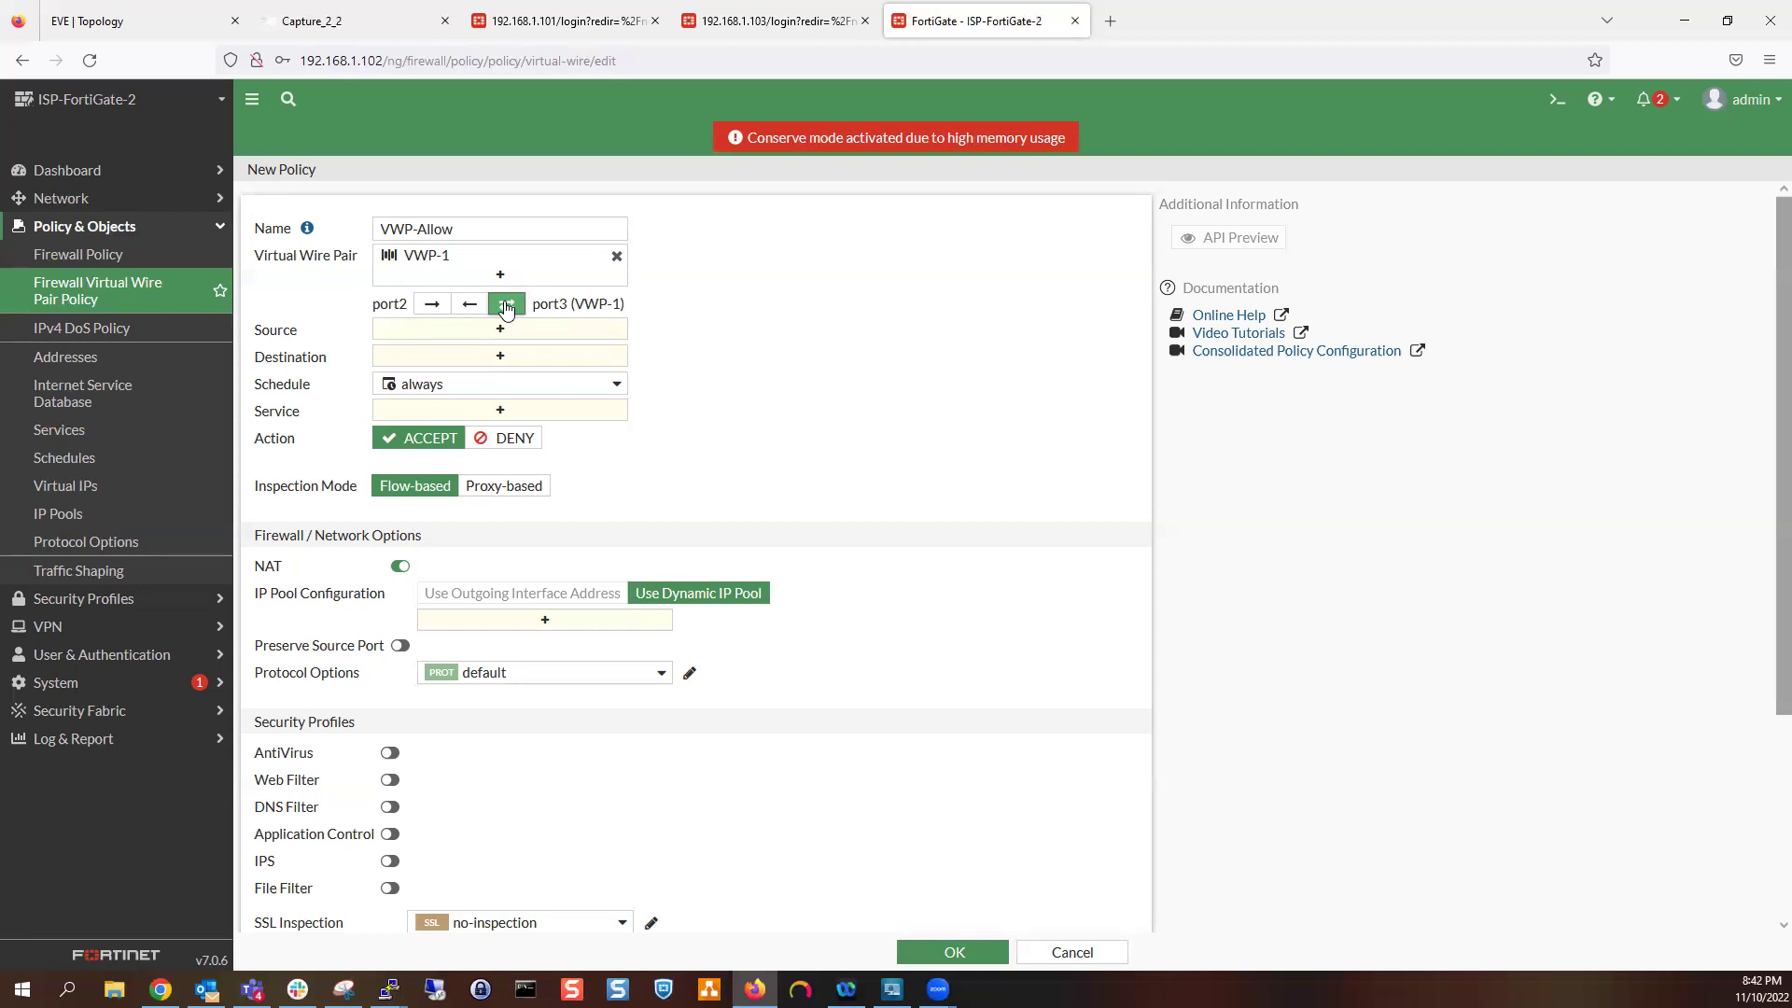
Set the policy source and destination to all and the service to ALL
{"action": "left_click", "coordinate": [500, 329]}
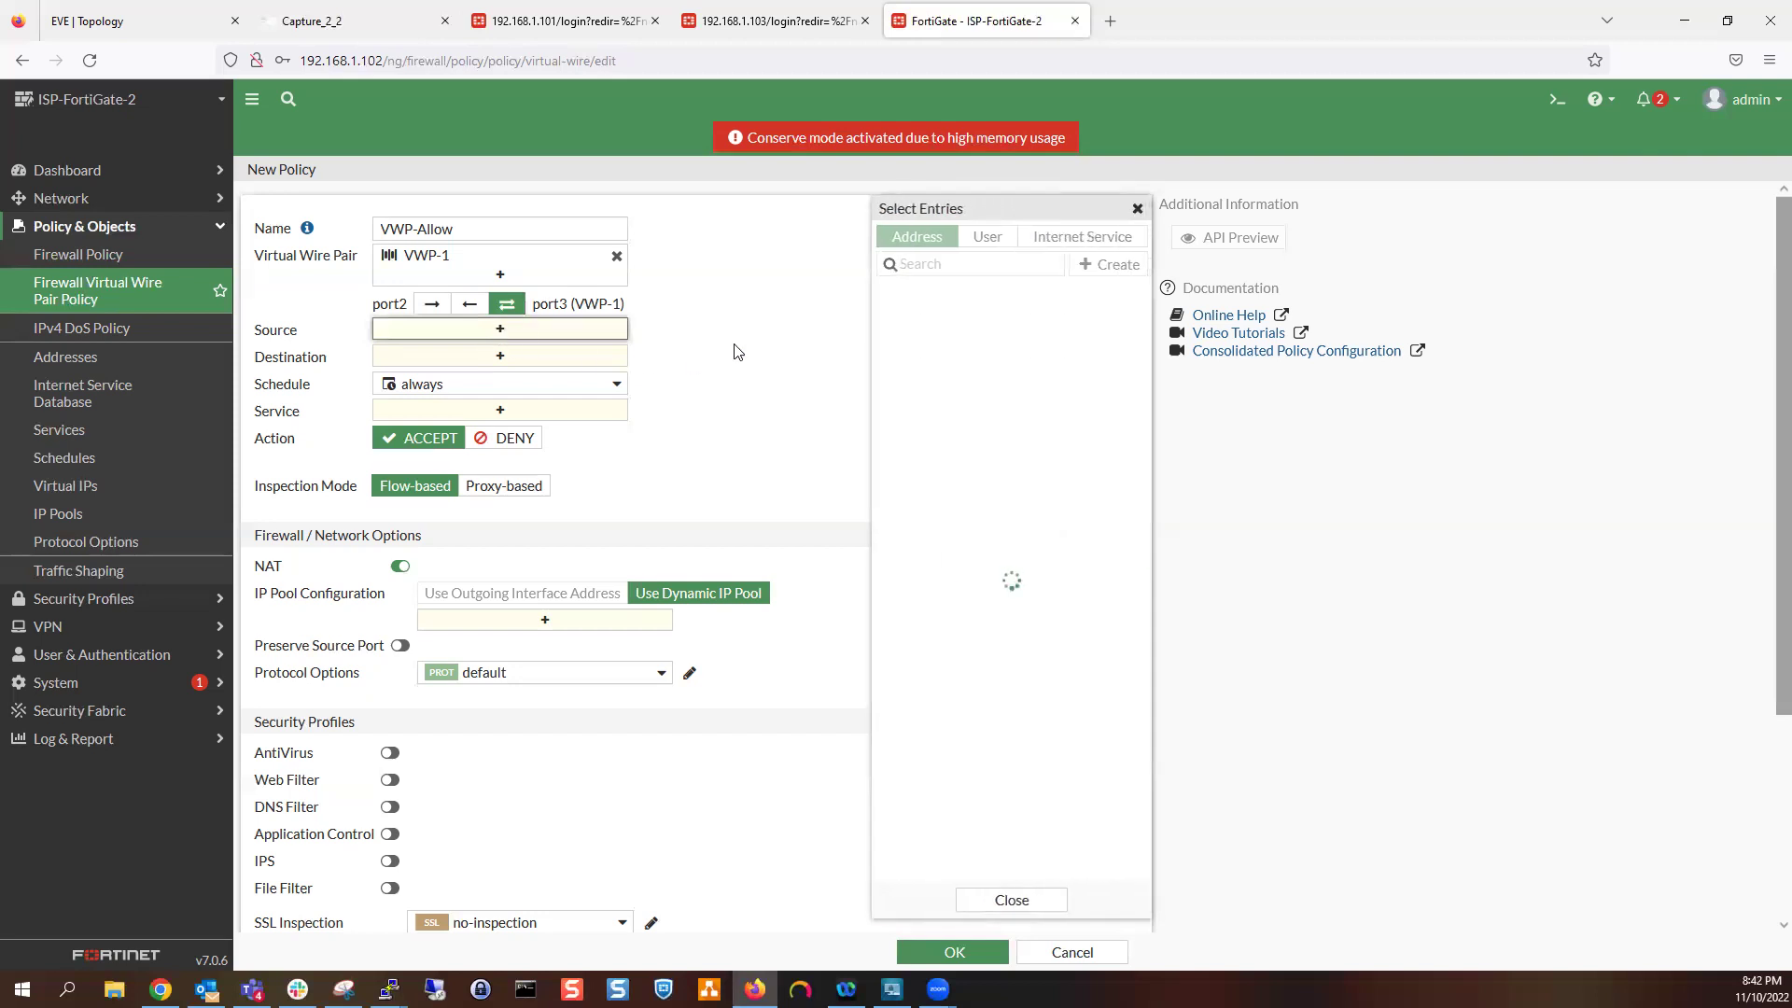
{"action": "left_click", "coordinate": [941, 317]}
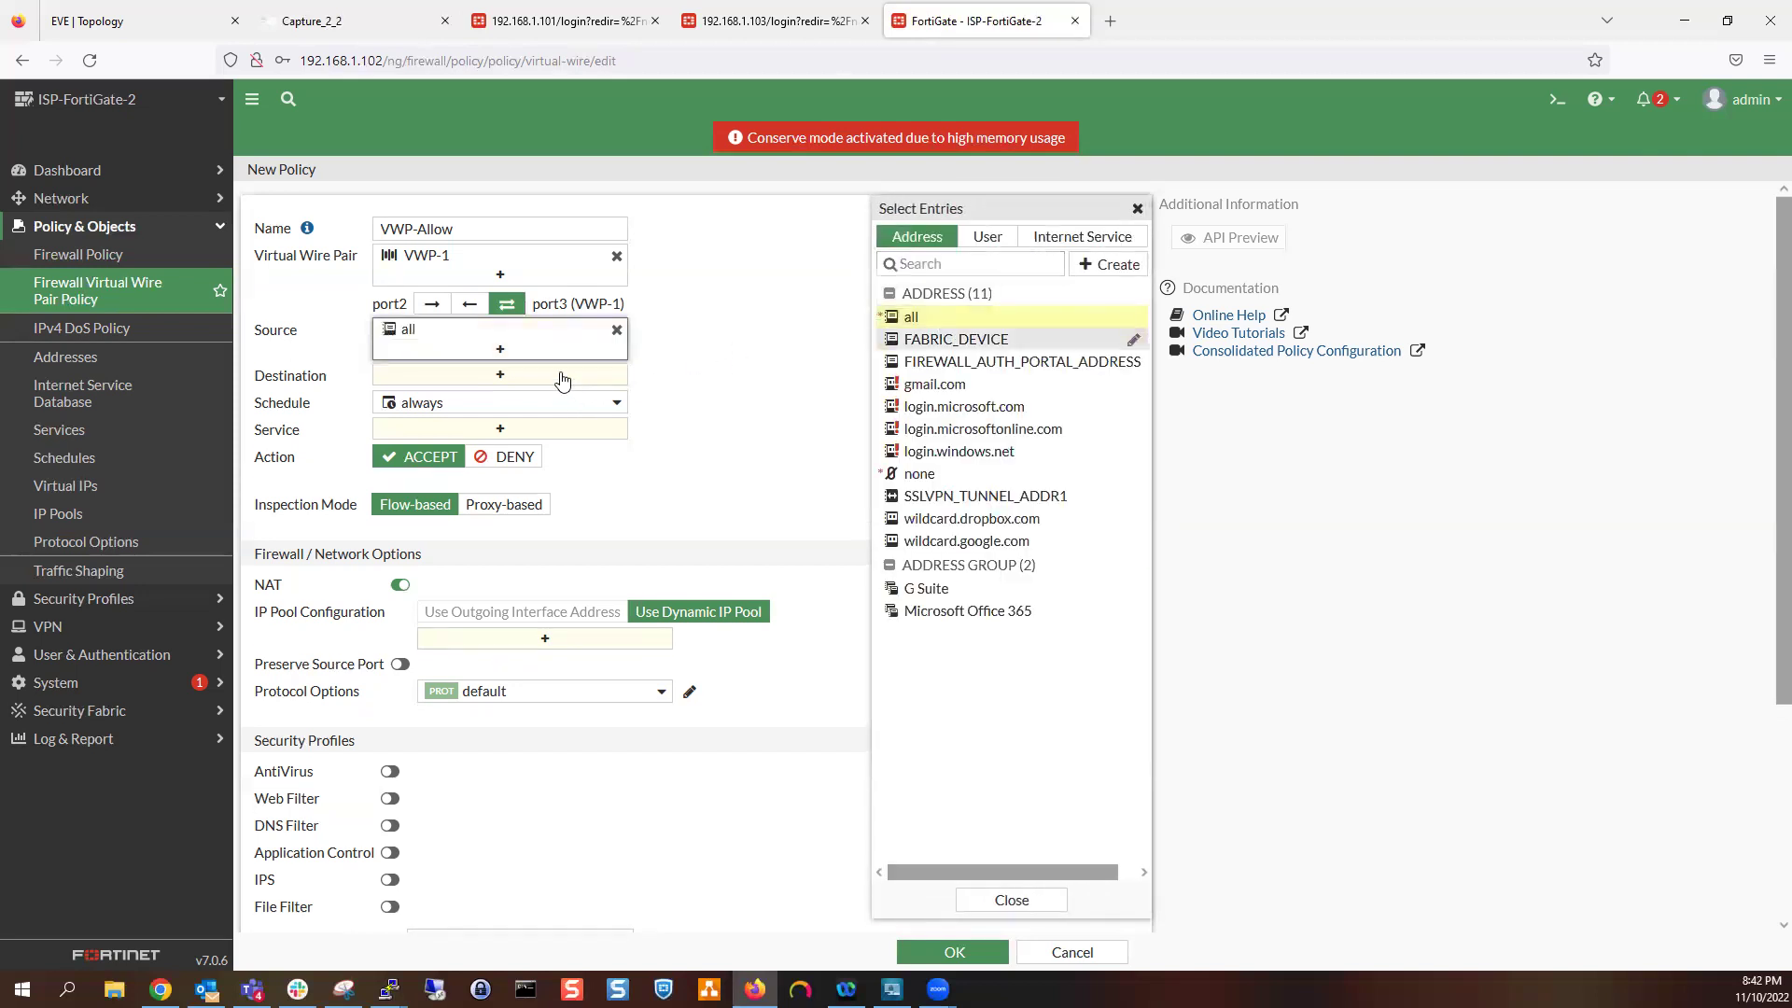
{"action": "left_click", "coordinate": [430, 378]}
{"action": "left_click", "coordinate": [970, 322]}
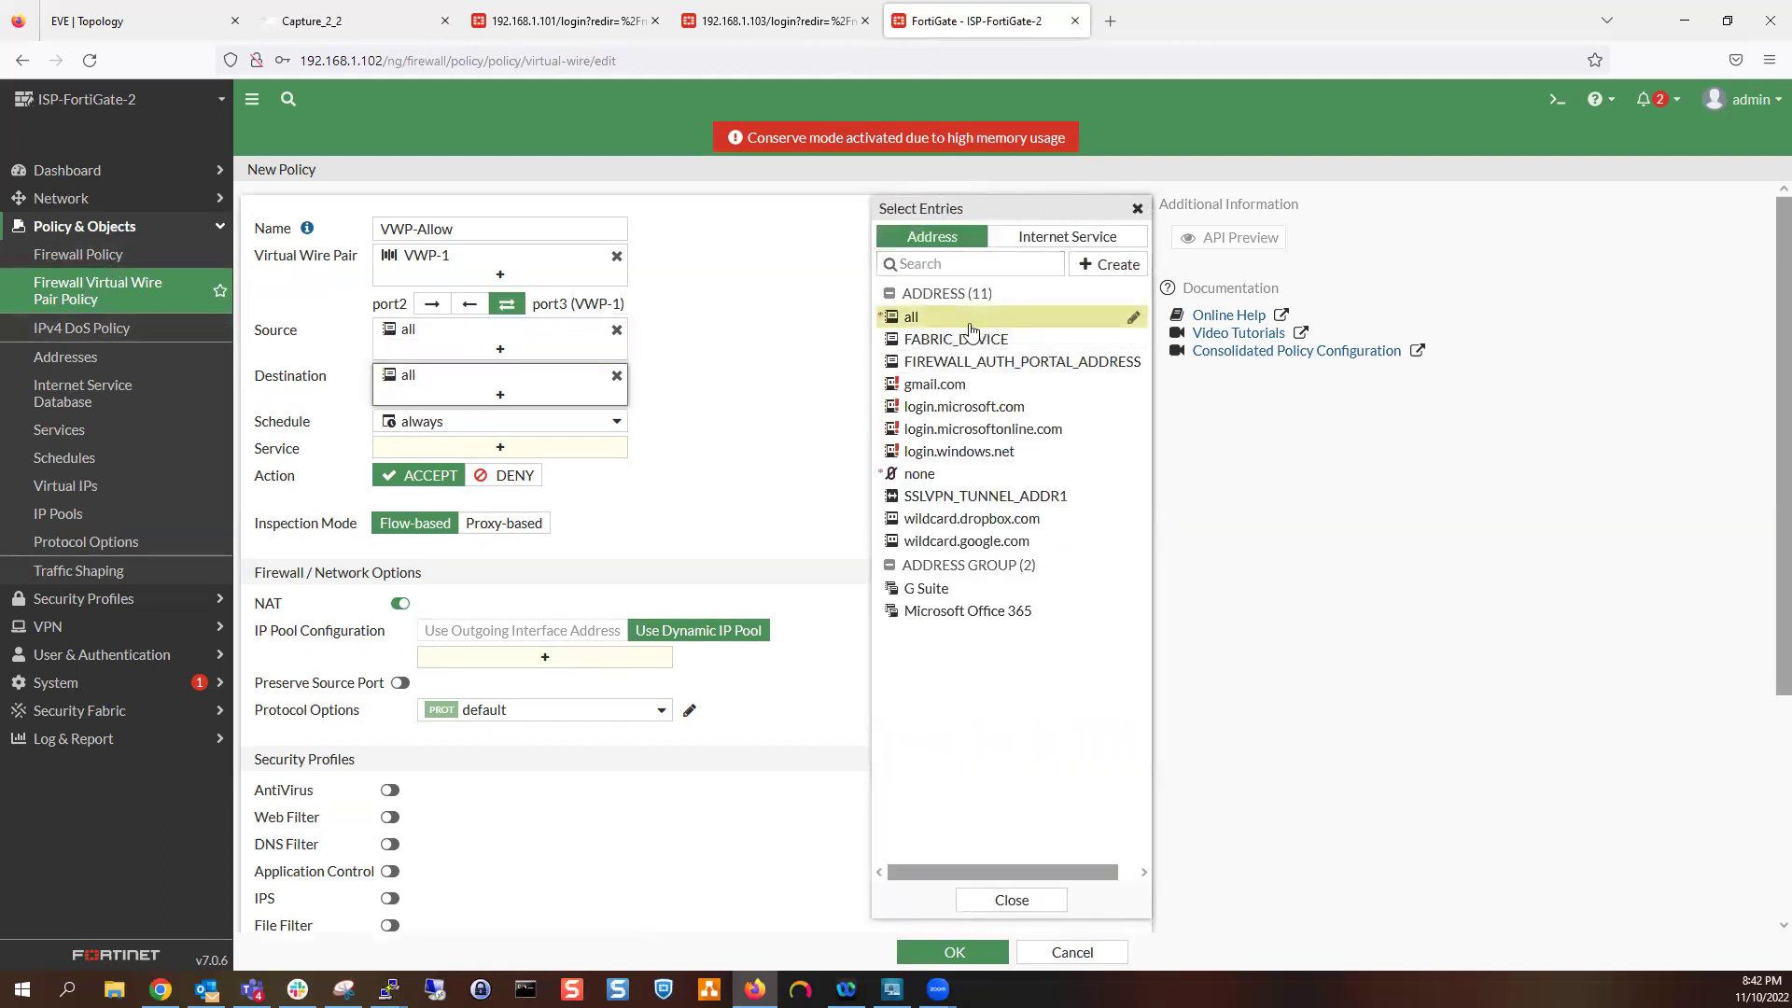
{"action": "left_click", "coordinate": [600, 448]}
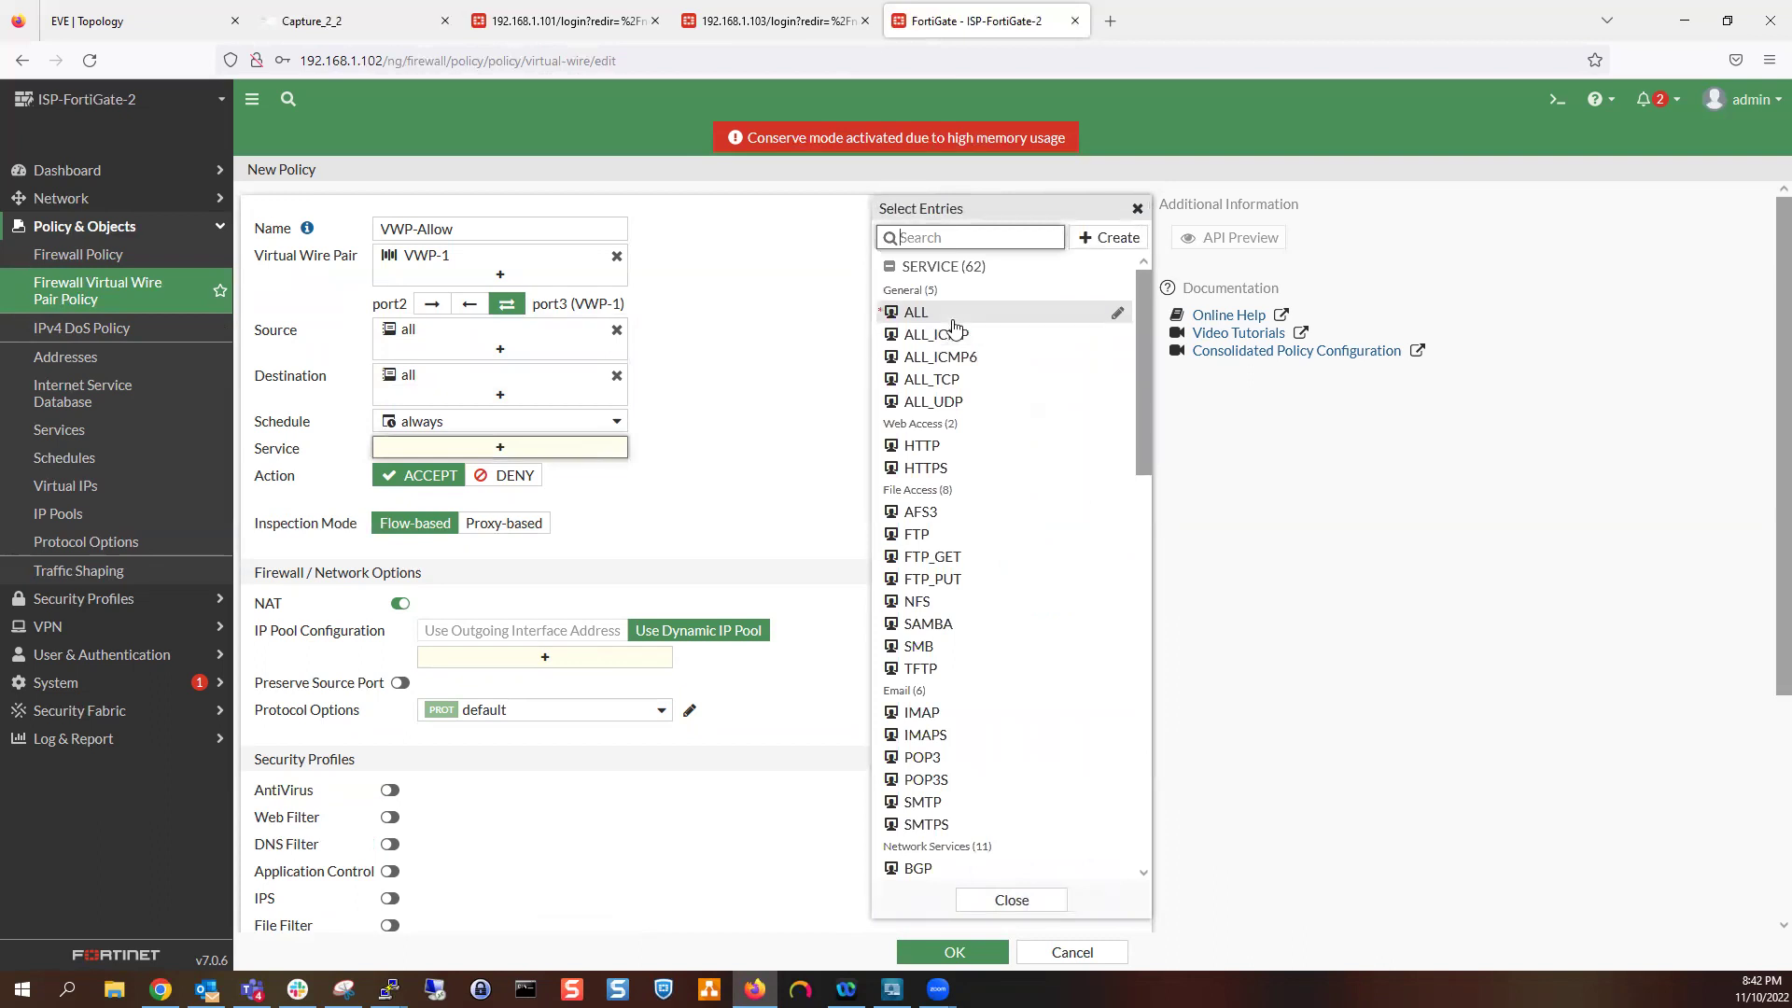
{"action": "left_click", "coordinate": [952, 317]}
{"action": "double_click", "coordinate": [744, 487]}
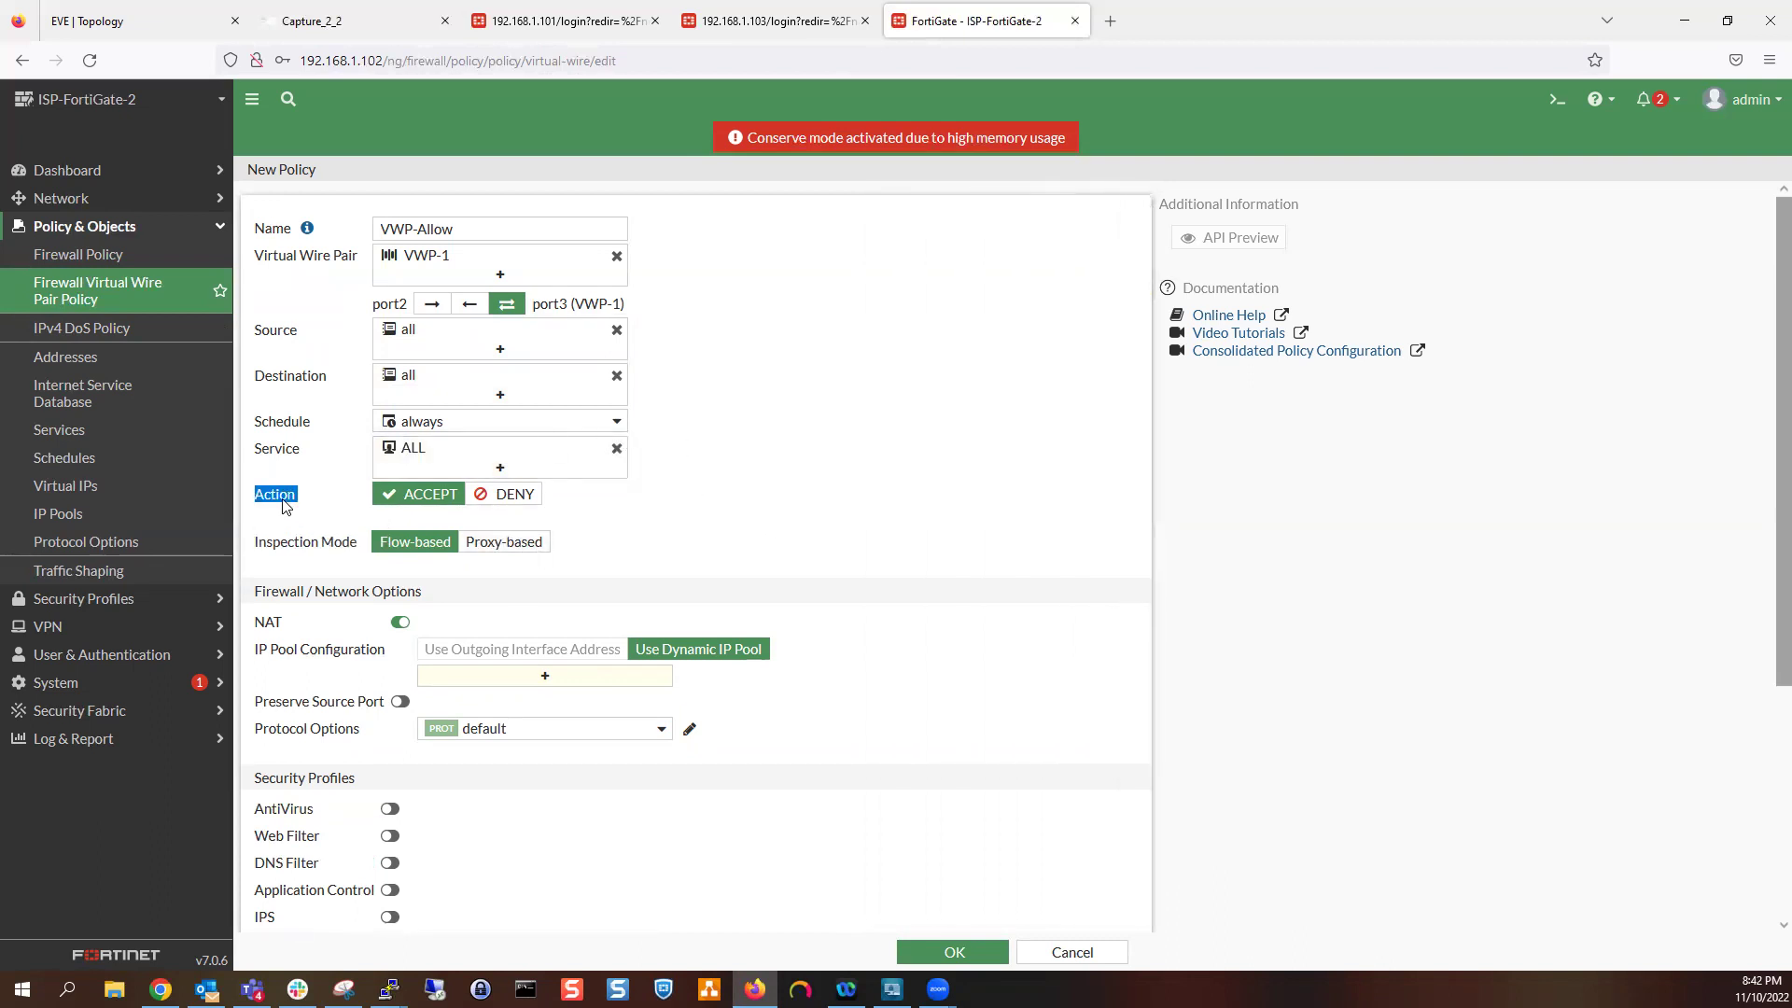
Turn NAT off, log all sessions of allowed traffic, and save VWP-Allow
{"action": "left_click", "coordinate": [402, 627]}
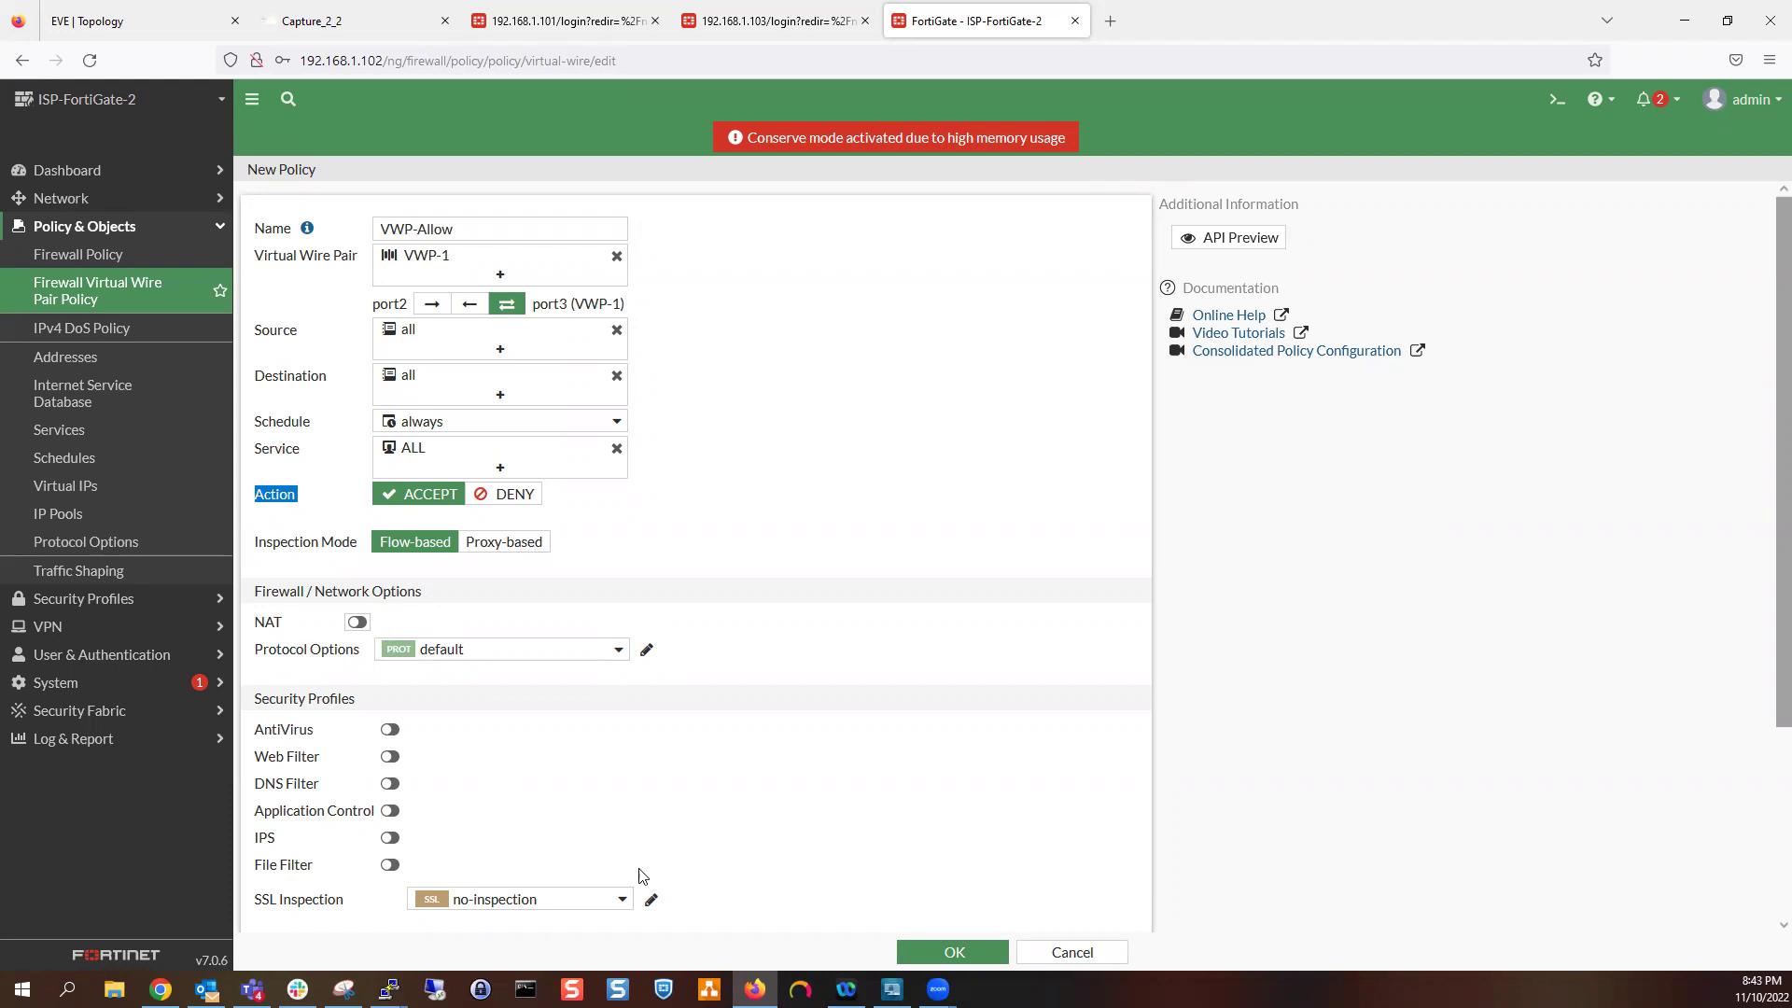
{"action": "scroll", "coordinate": [653, 858], "scroll_direction": "down", "scroll_amount": 3}
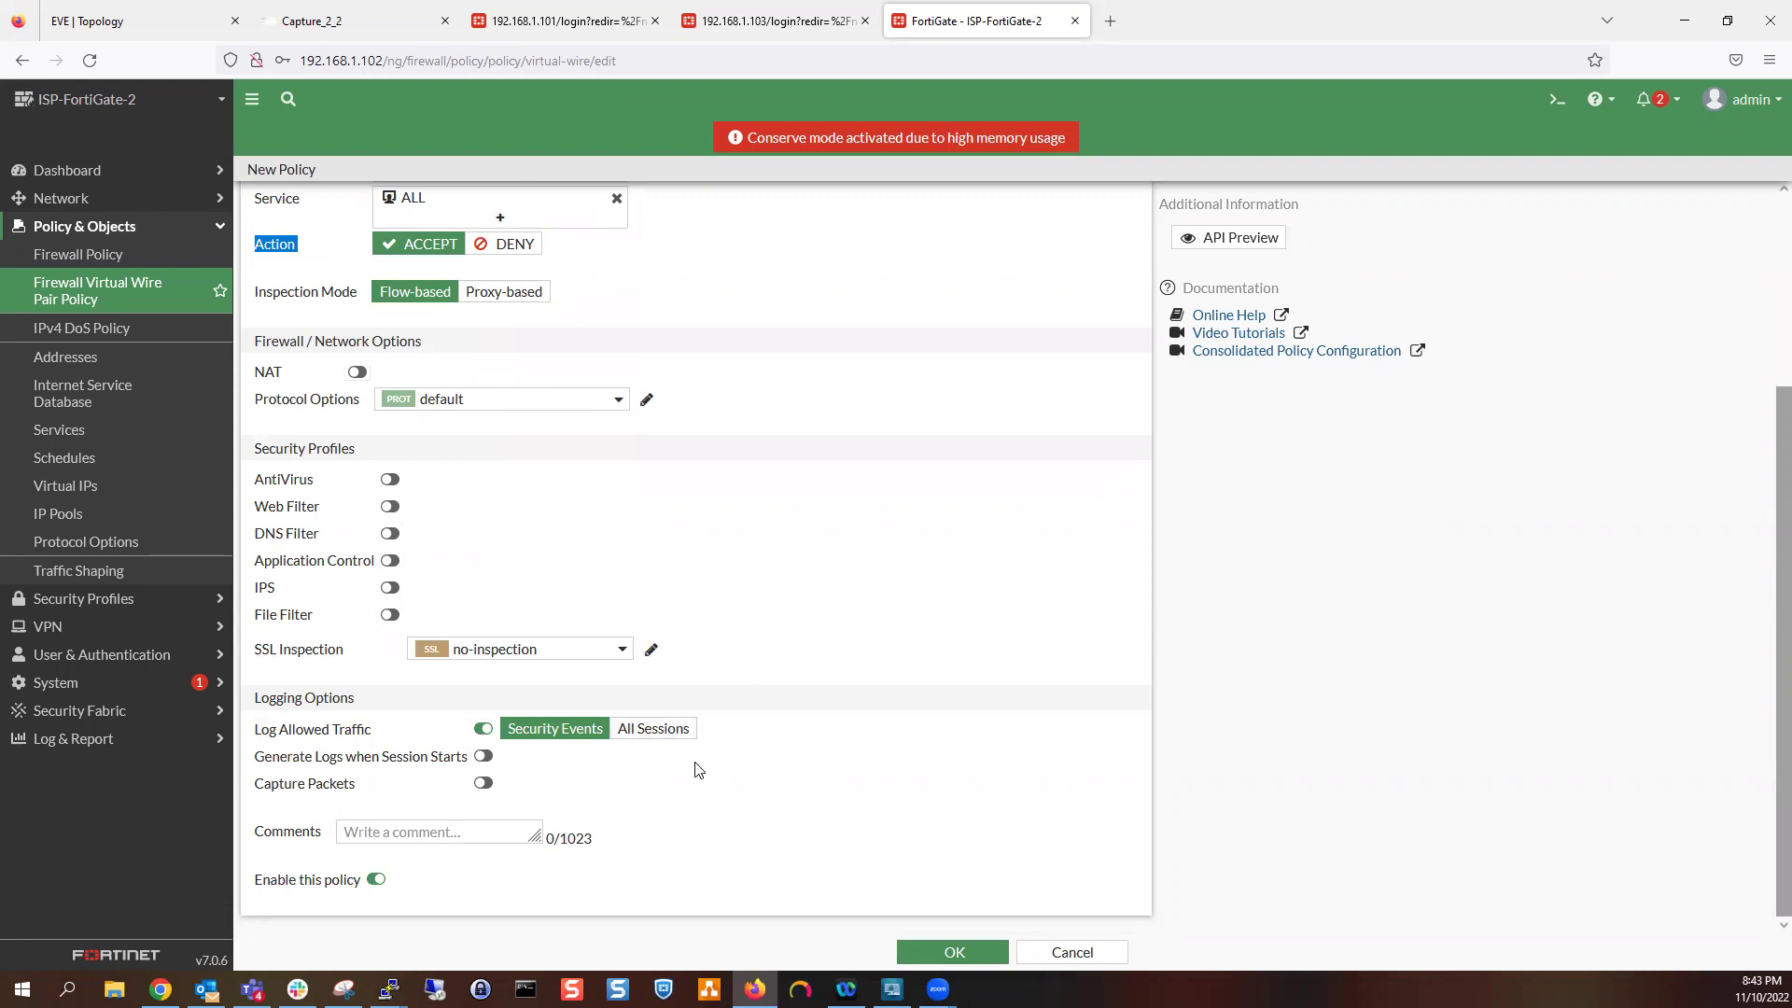
{"action": "left_click", "coordinate": [682, 730]}
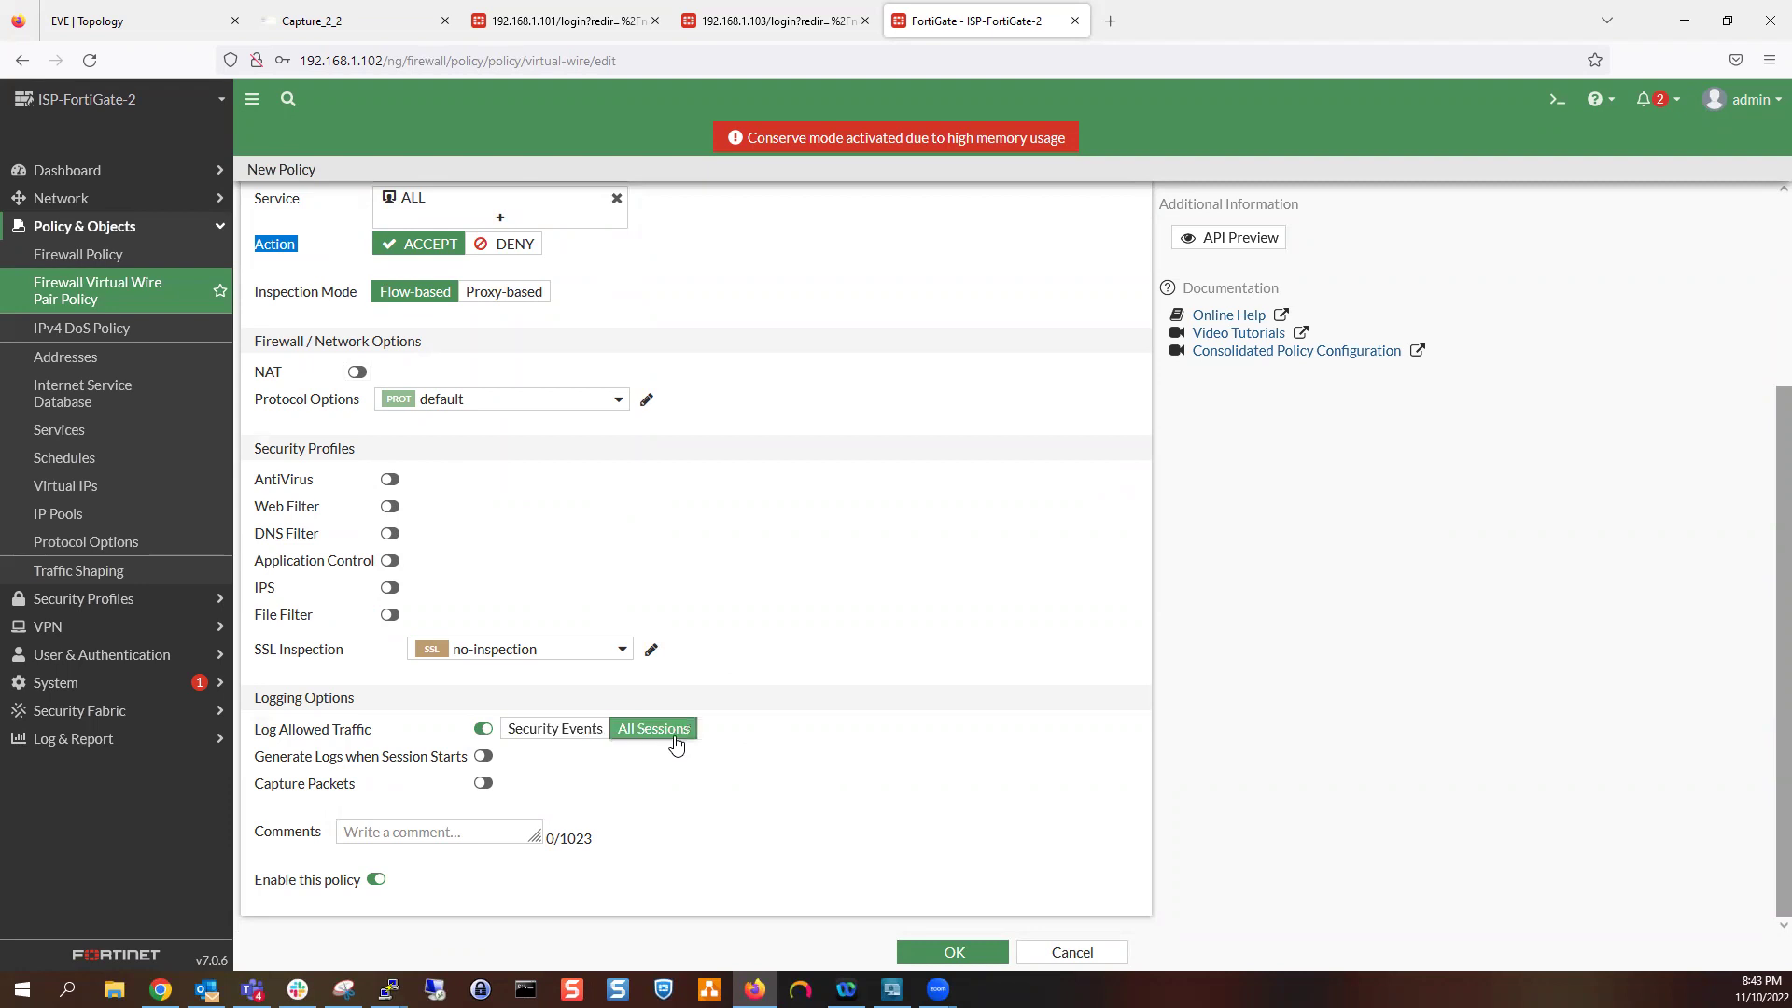
{"action": "left_click", "coordinate": [955, 952]}
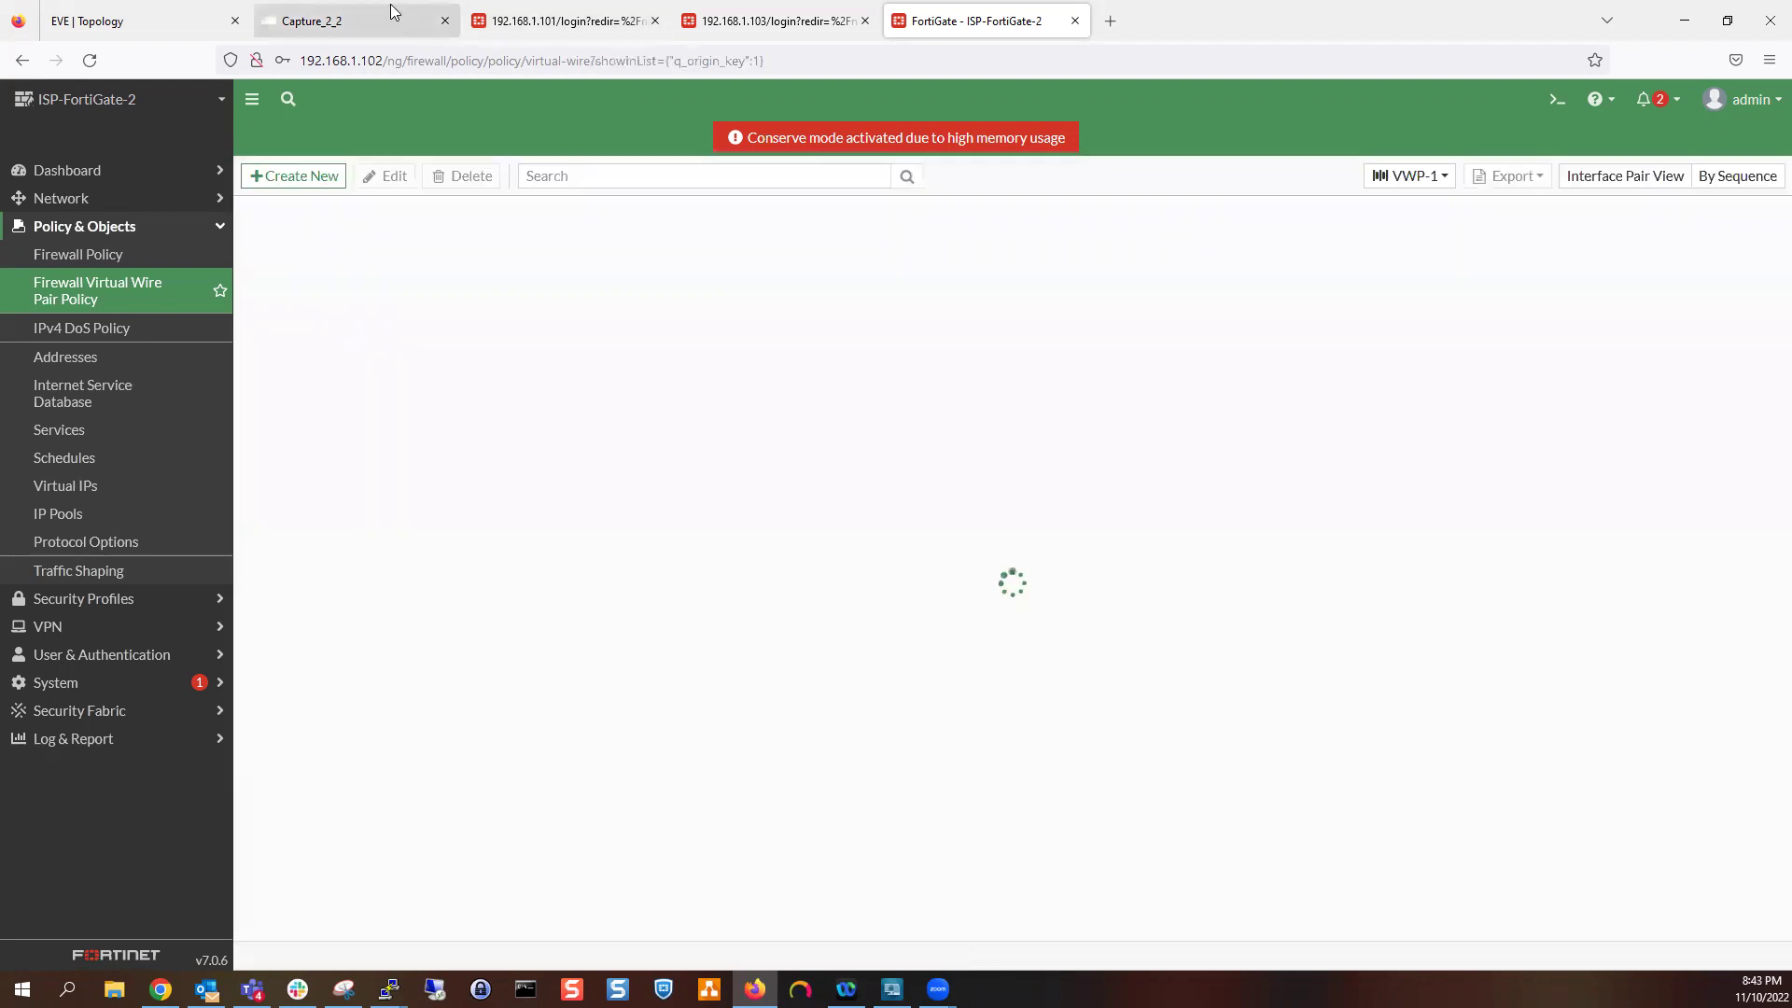
Check Wireshark for ICMP echo between 12.2.3.1 and 12.2.3.2 and ISP-Router-4's ping success
{"action": "left_click", "coordinate": [364, 21]}
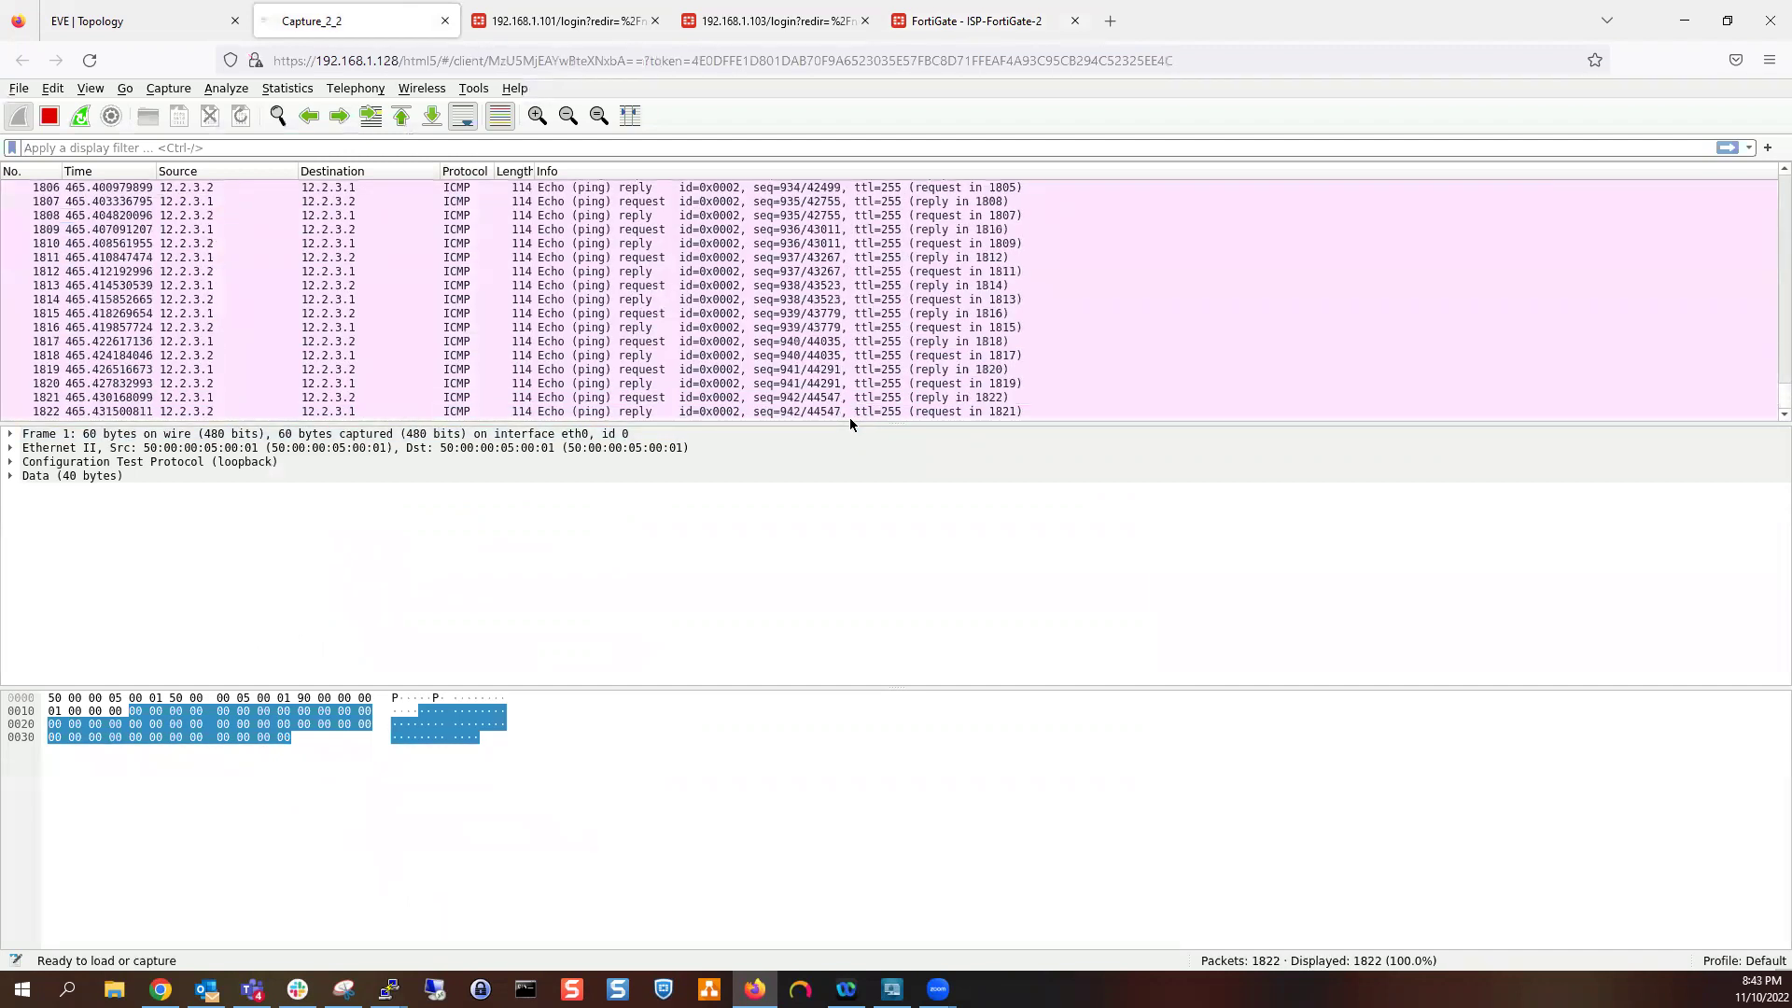
{"action": "mouse_move", "coordinate": [388, 989]}
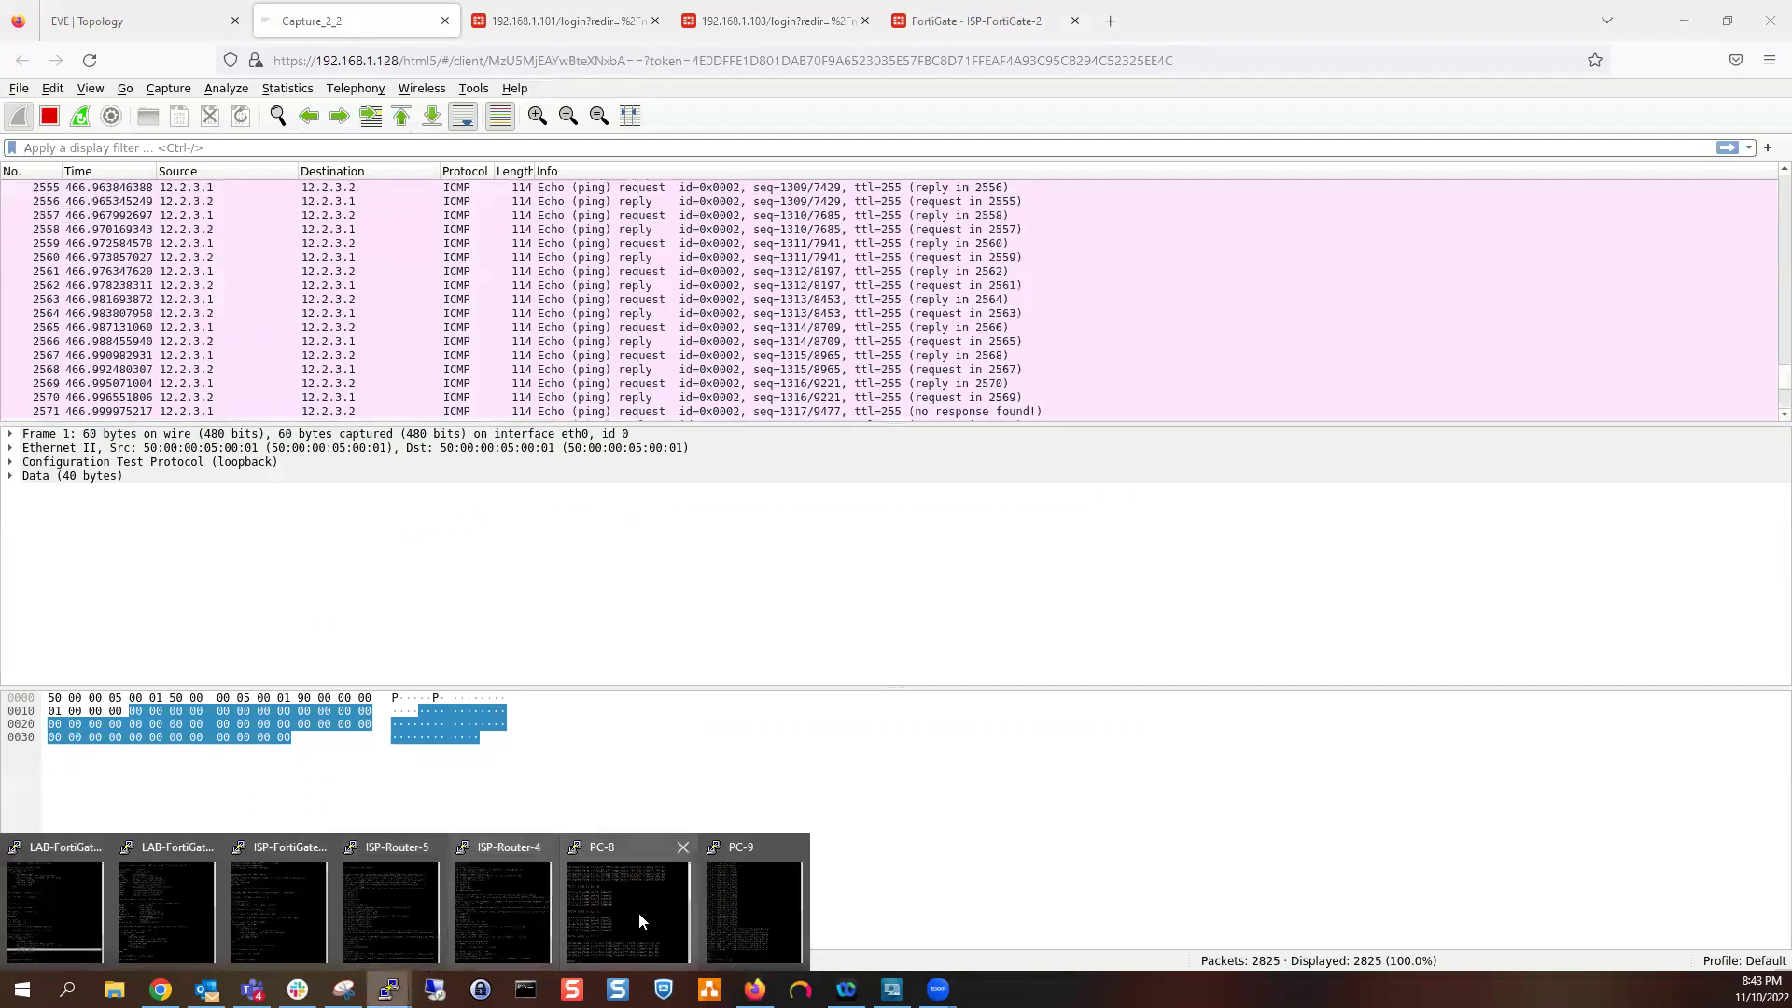
{"action": "left_click", "coordinate": [504, 910]}
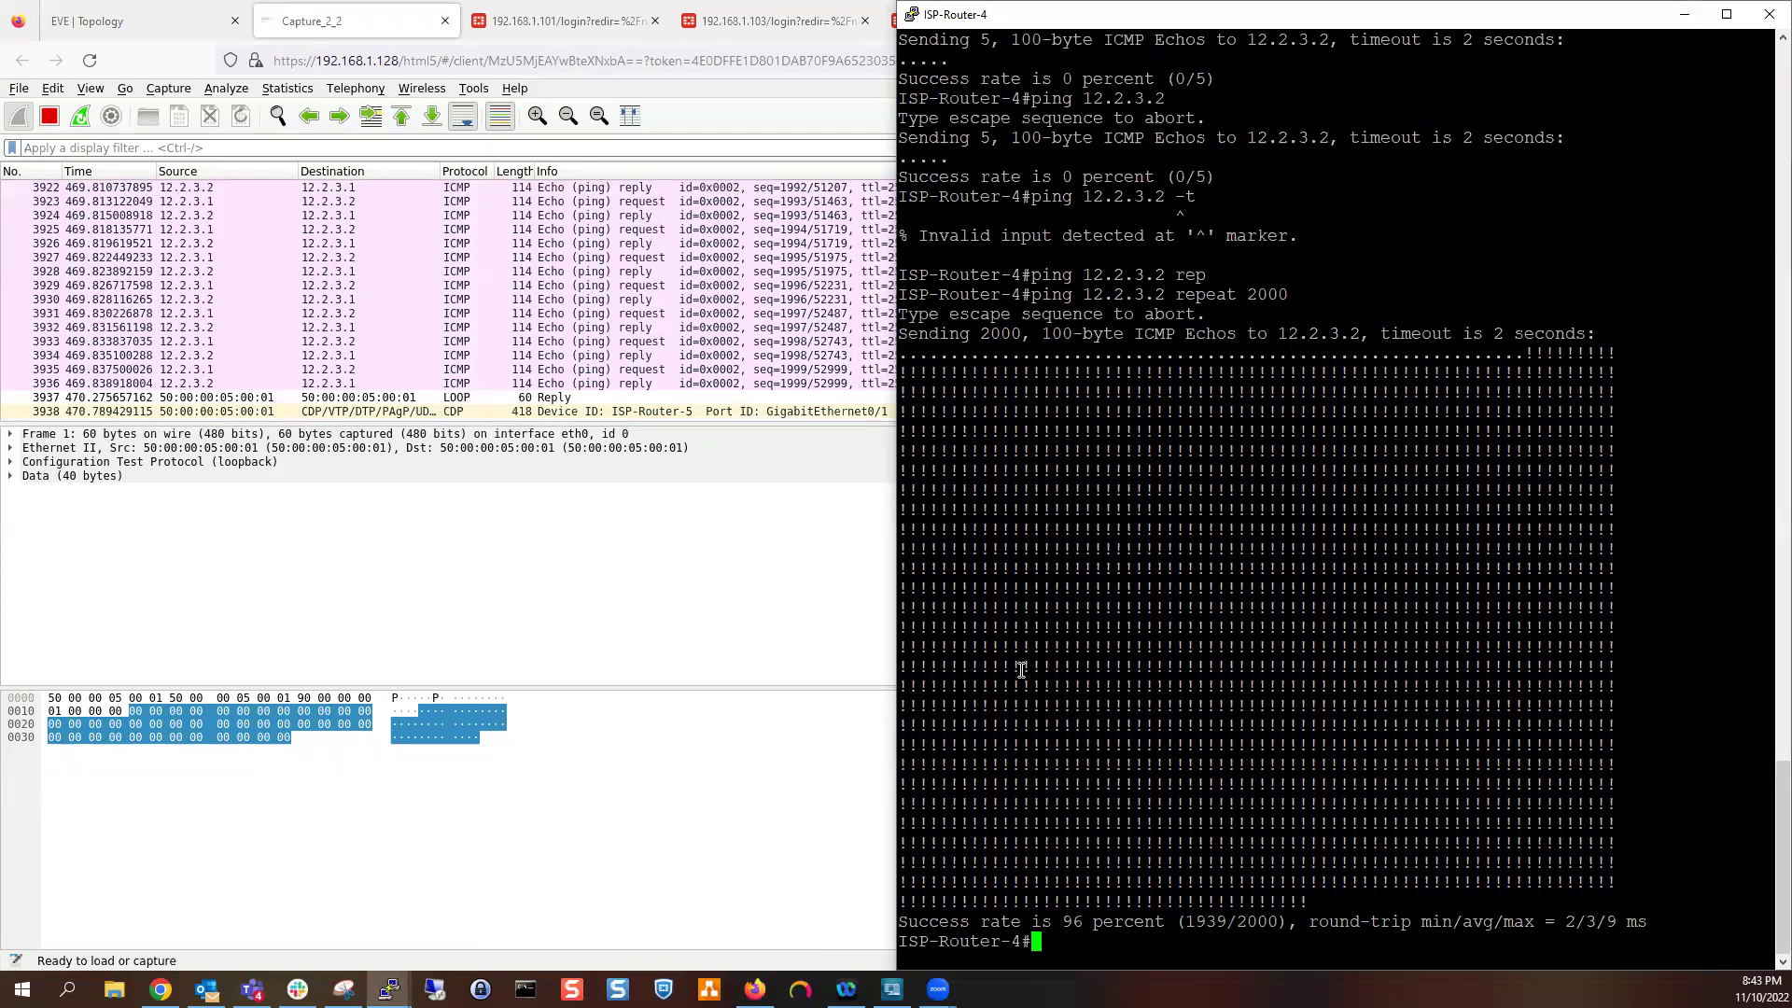
{"action": "left_click", "coordinate": [341, 38]}
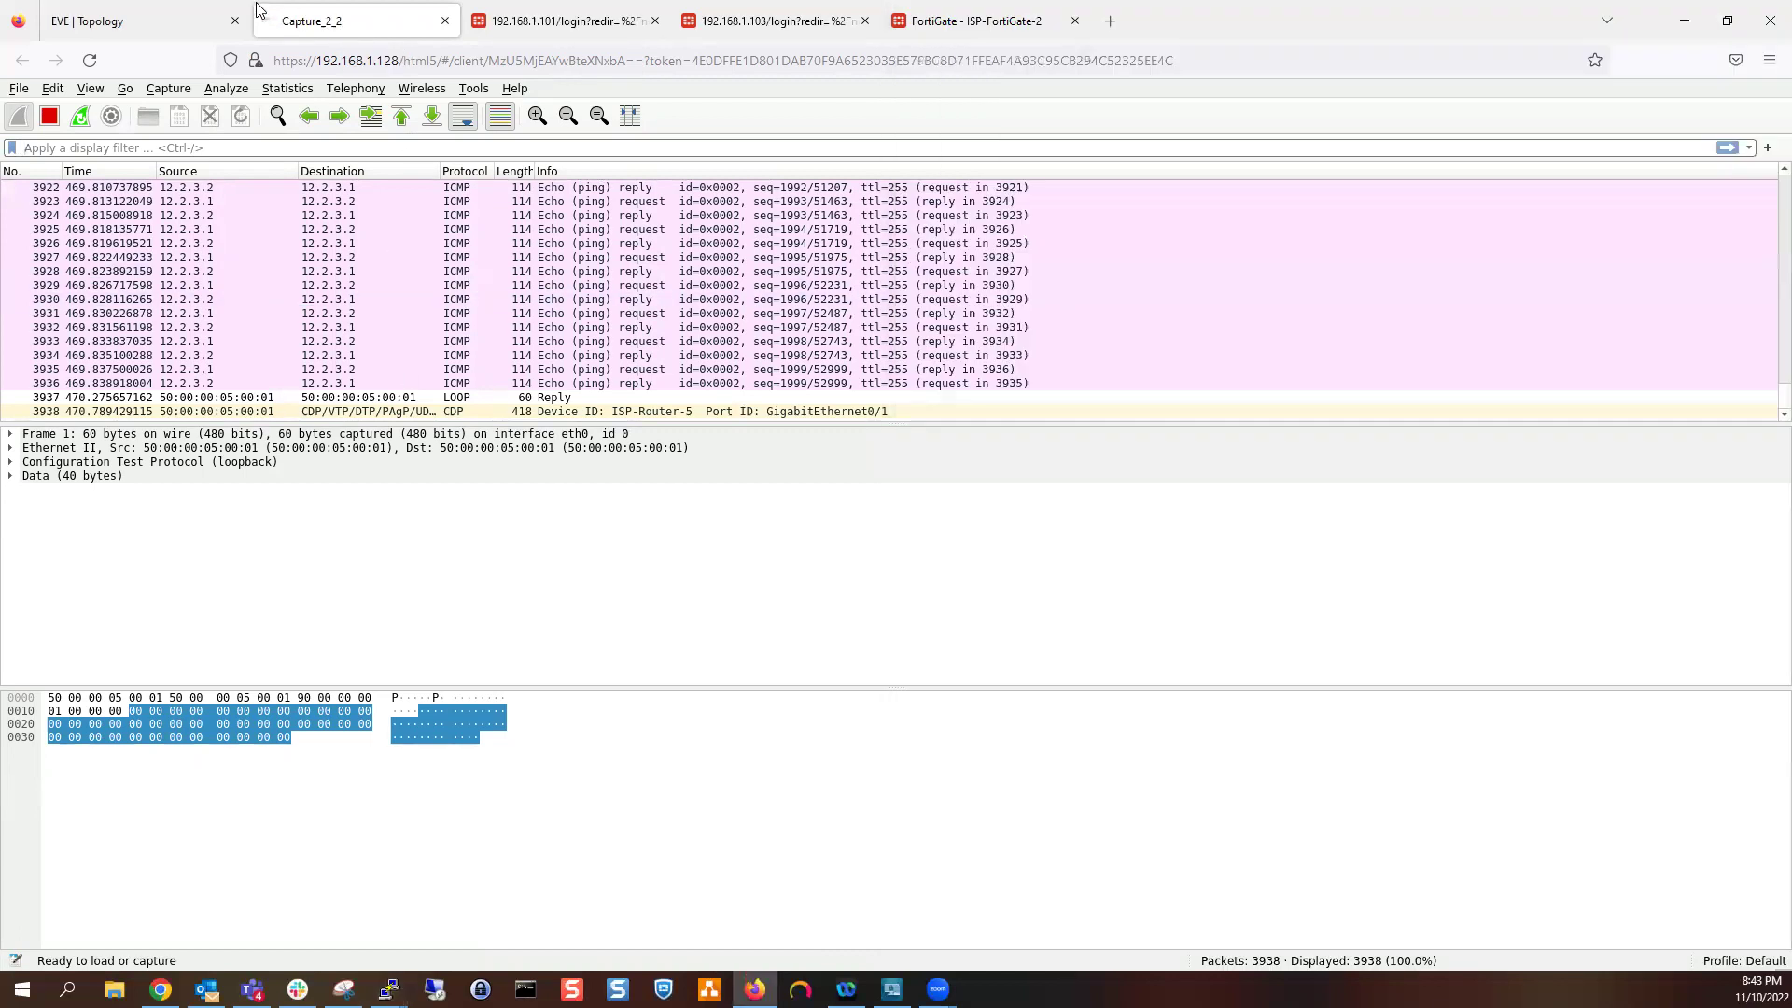
{"action": "left_click", "coordinate": [175, 8]}
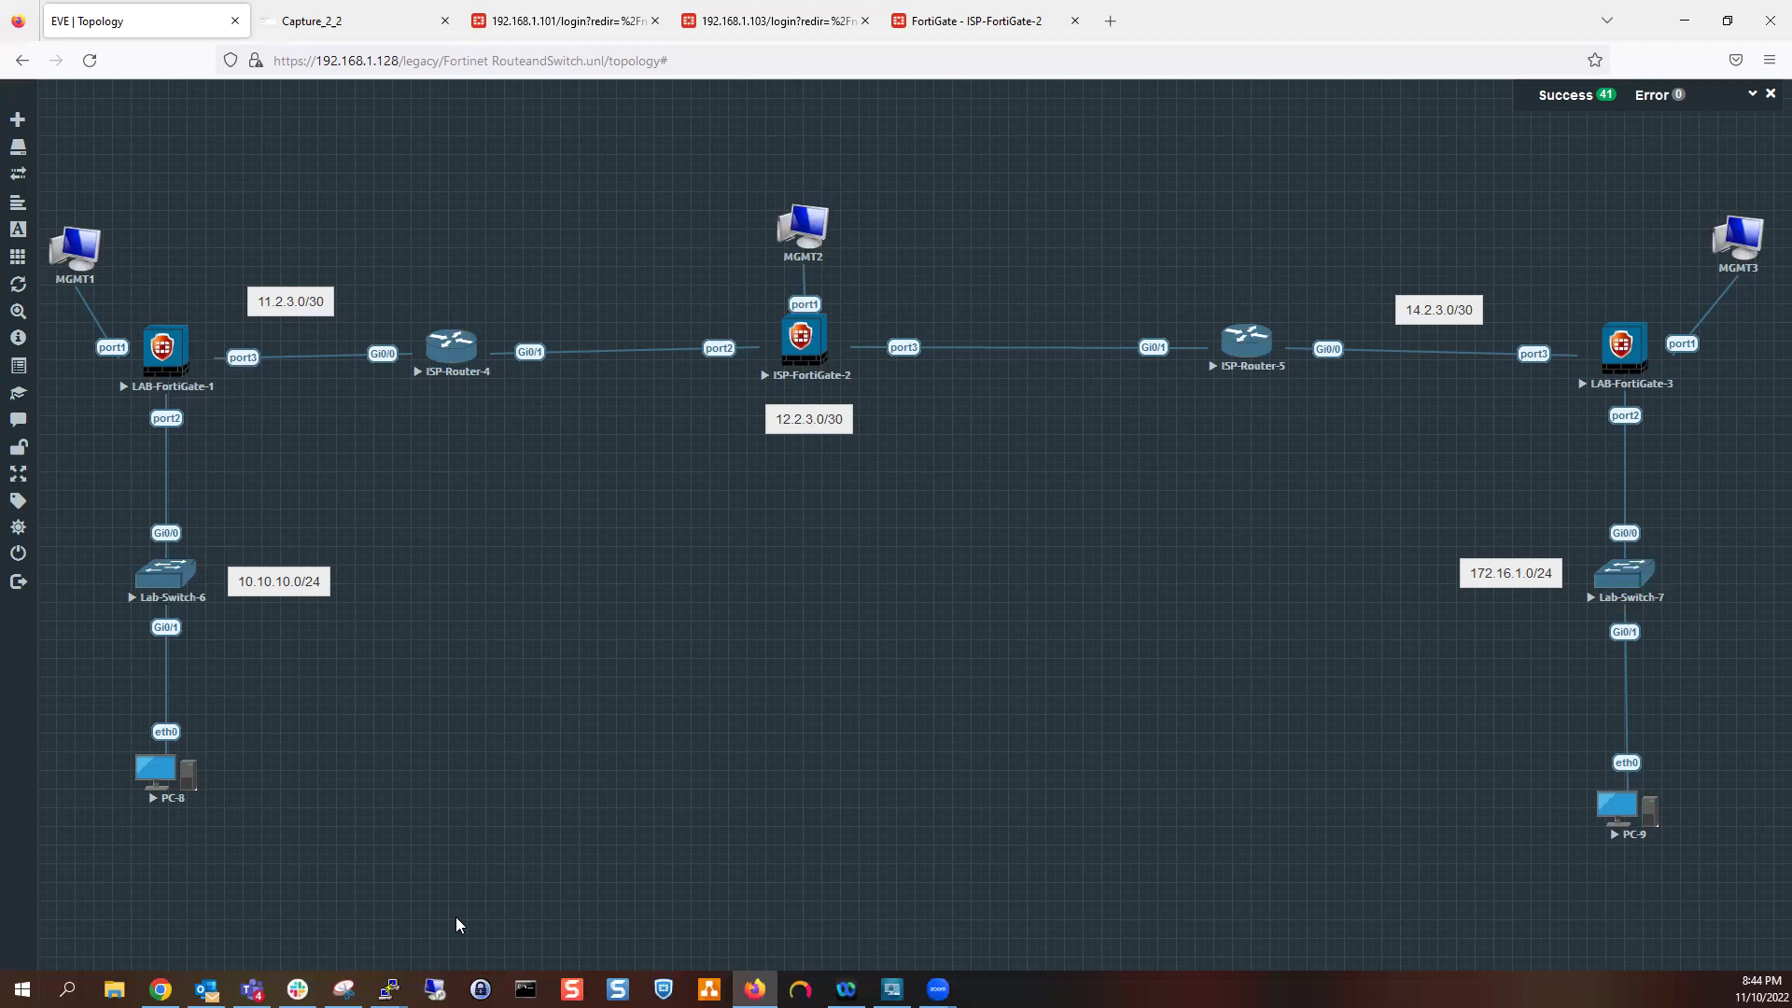
Ping 172.16.1.100 from PC-8, getting destination network unreachable from 10.10.10.254, then minimize it
{"action": "left_click", "coordinate": [410, 18]}
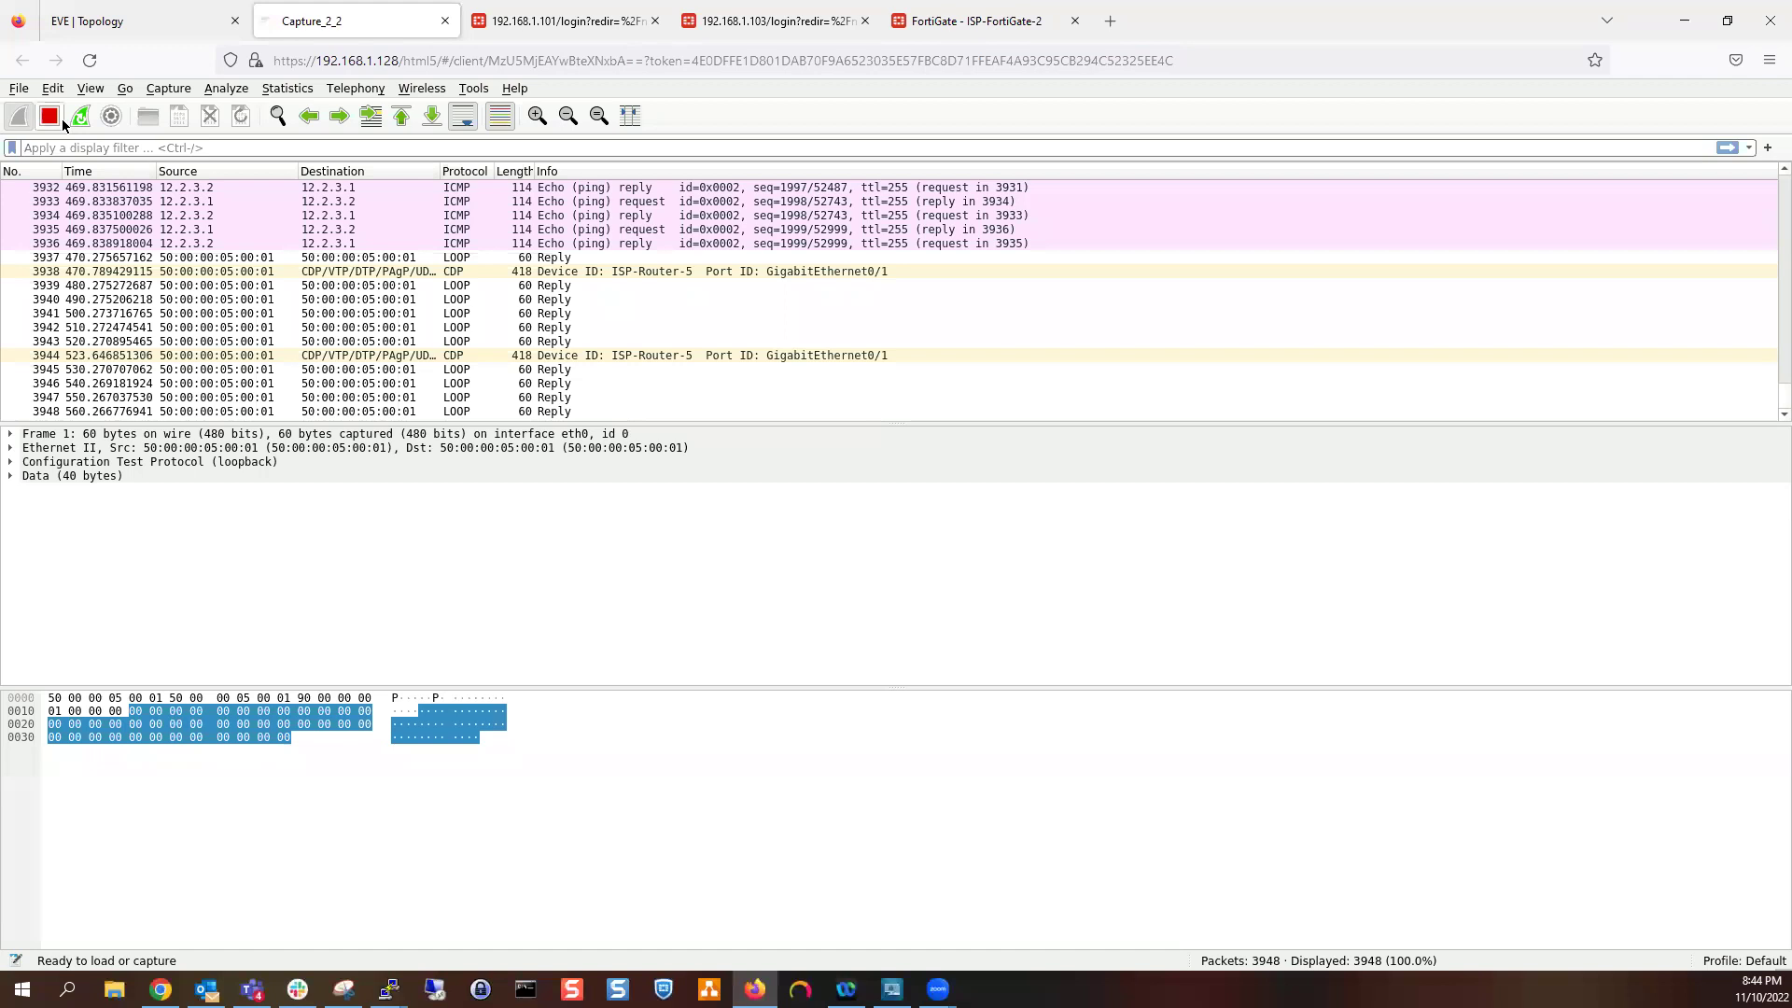
{"action": "left_click", "coordinate": [196, 21]}
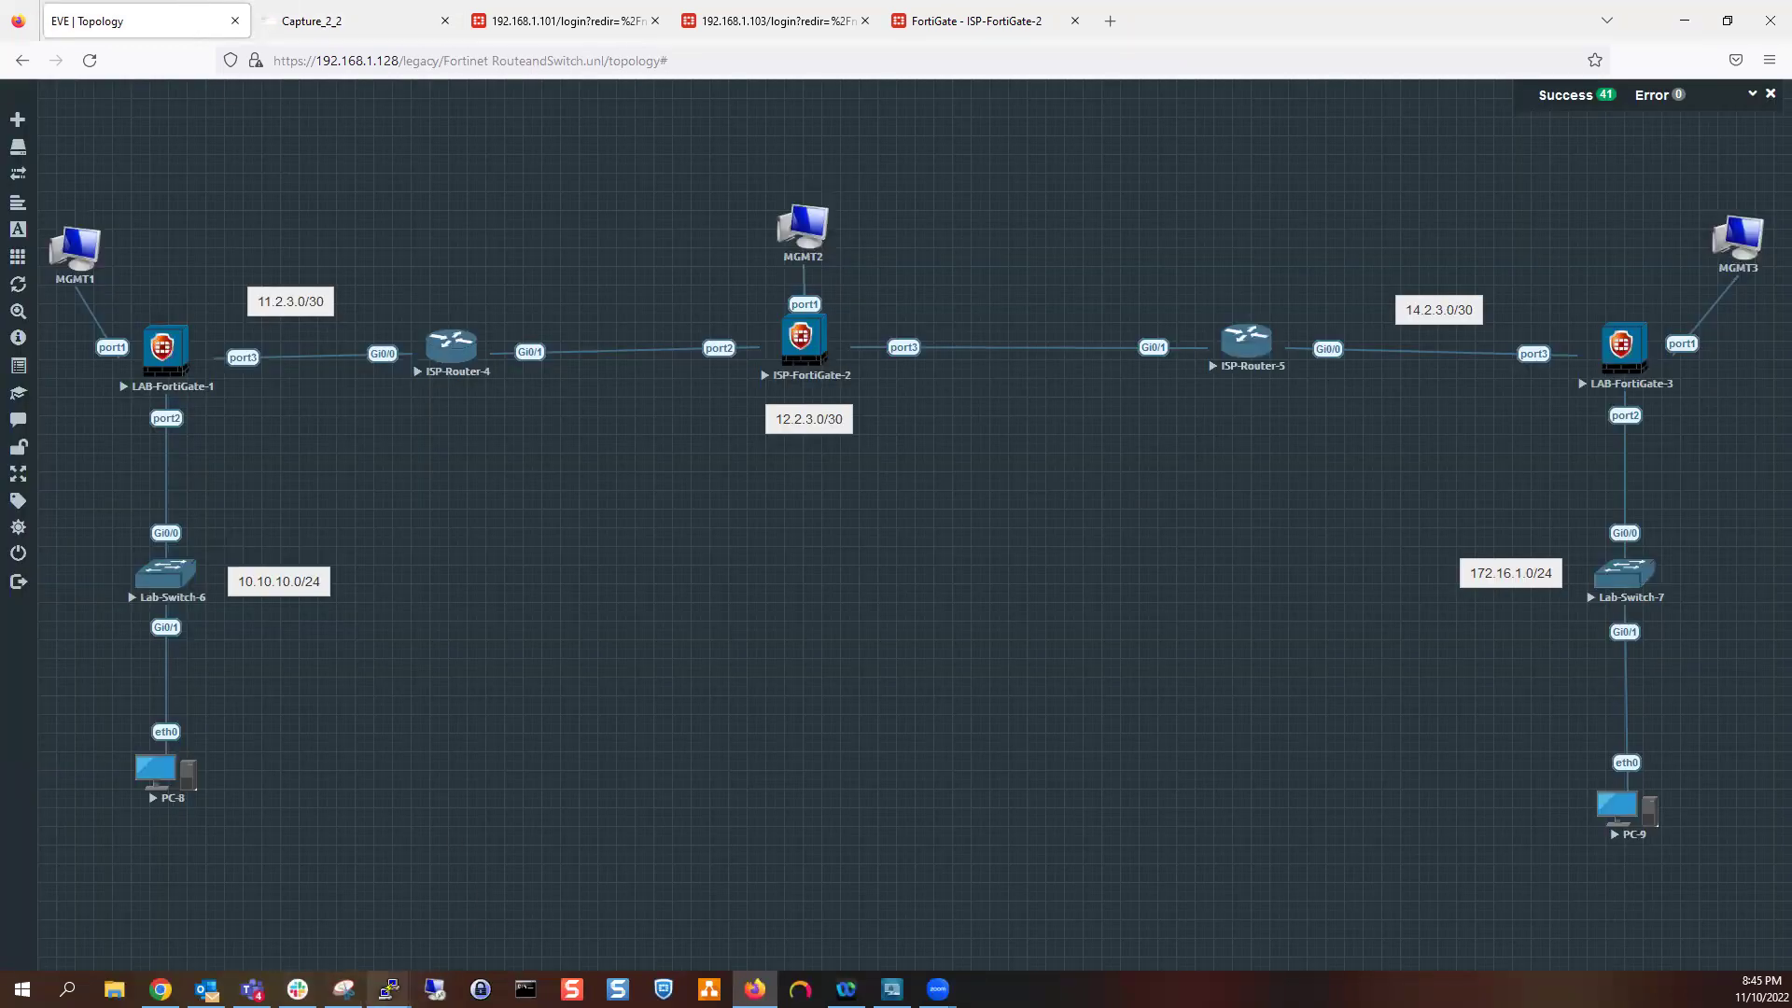
{"action": "mouse_move", "coordinate": [388, 990]}
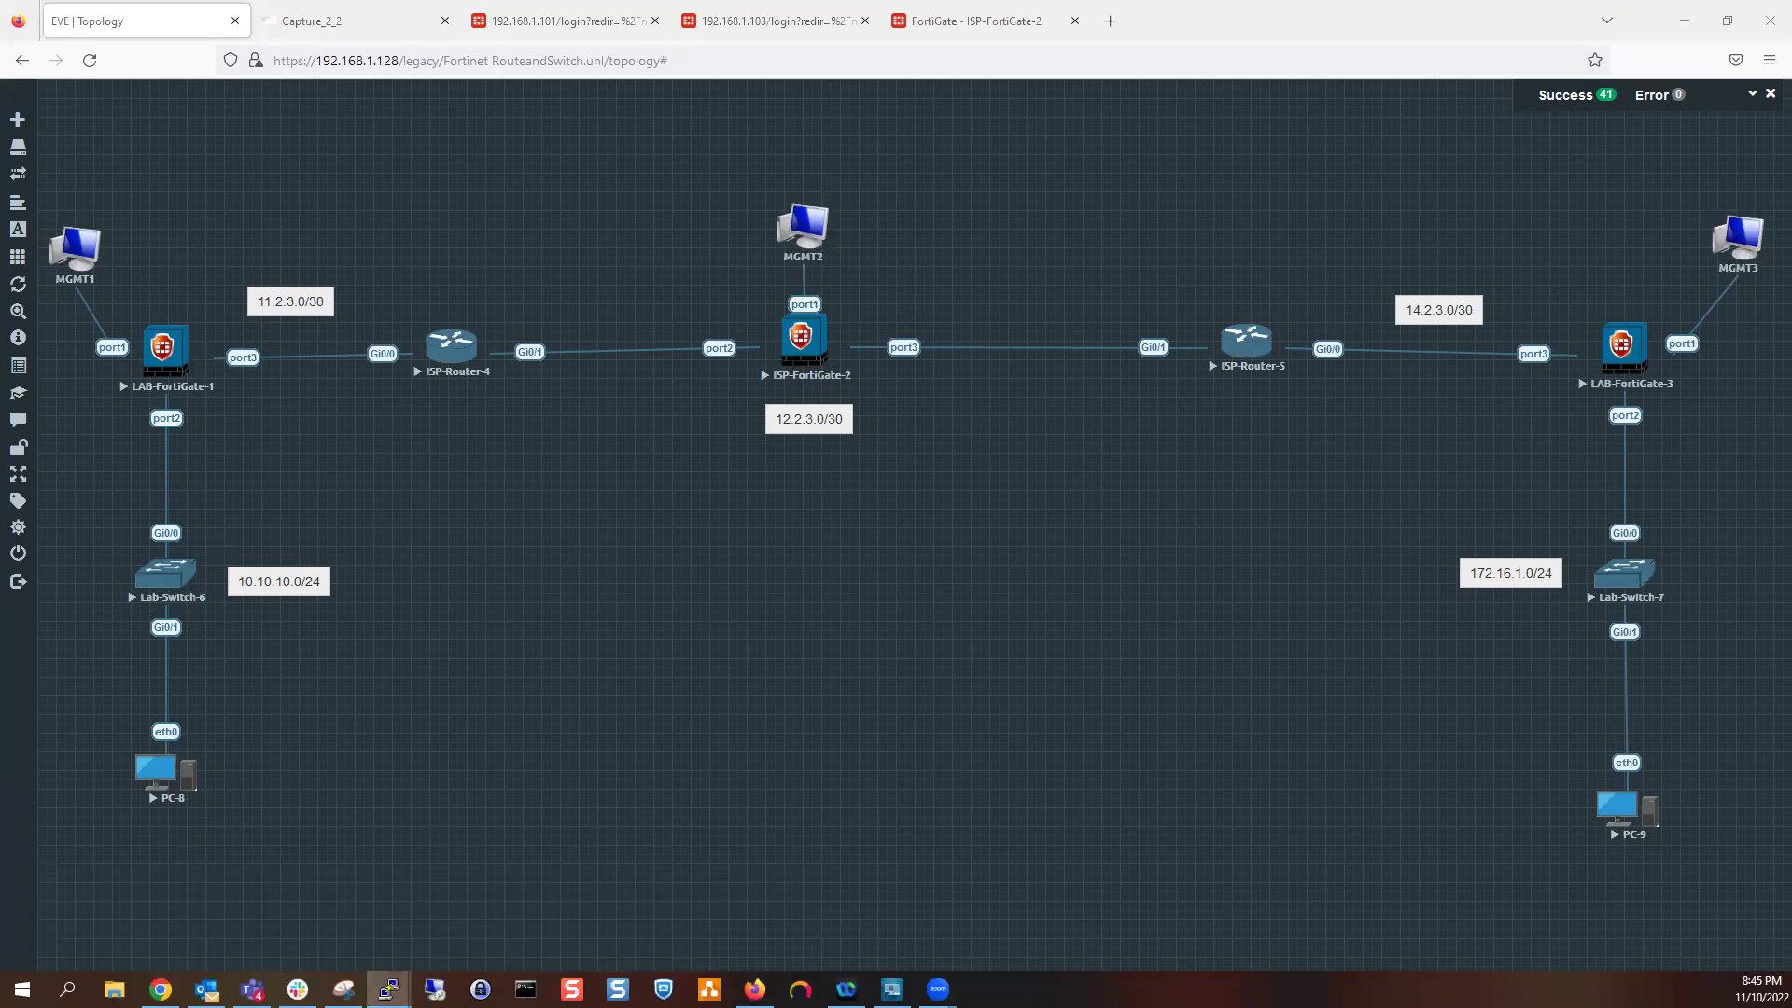
{"action": "key", "text": "alt+Tab"}
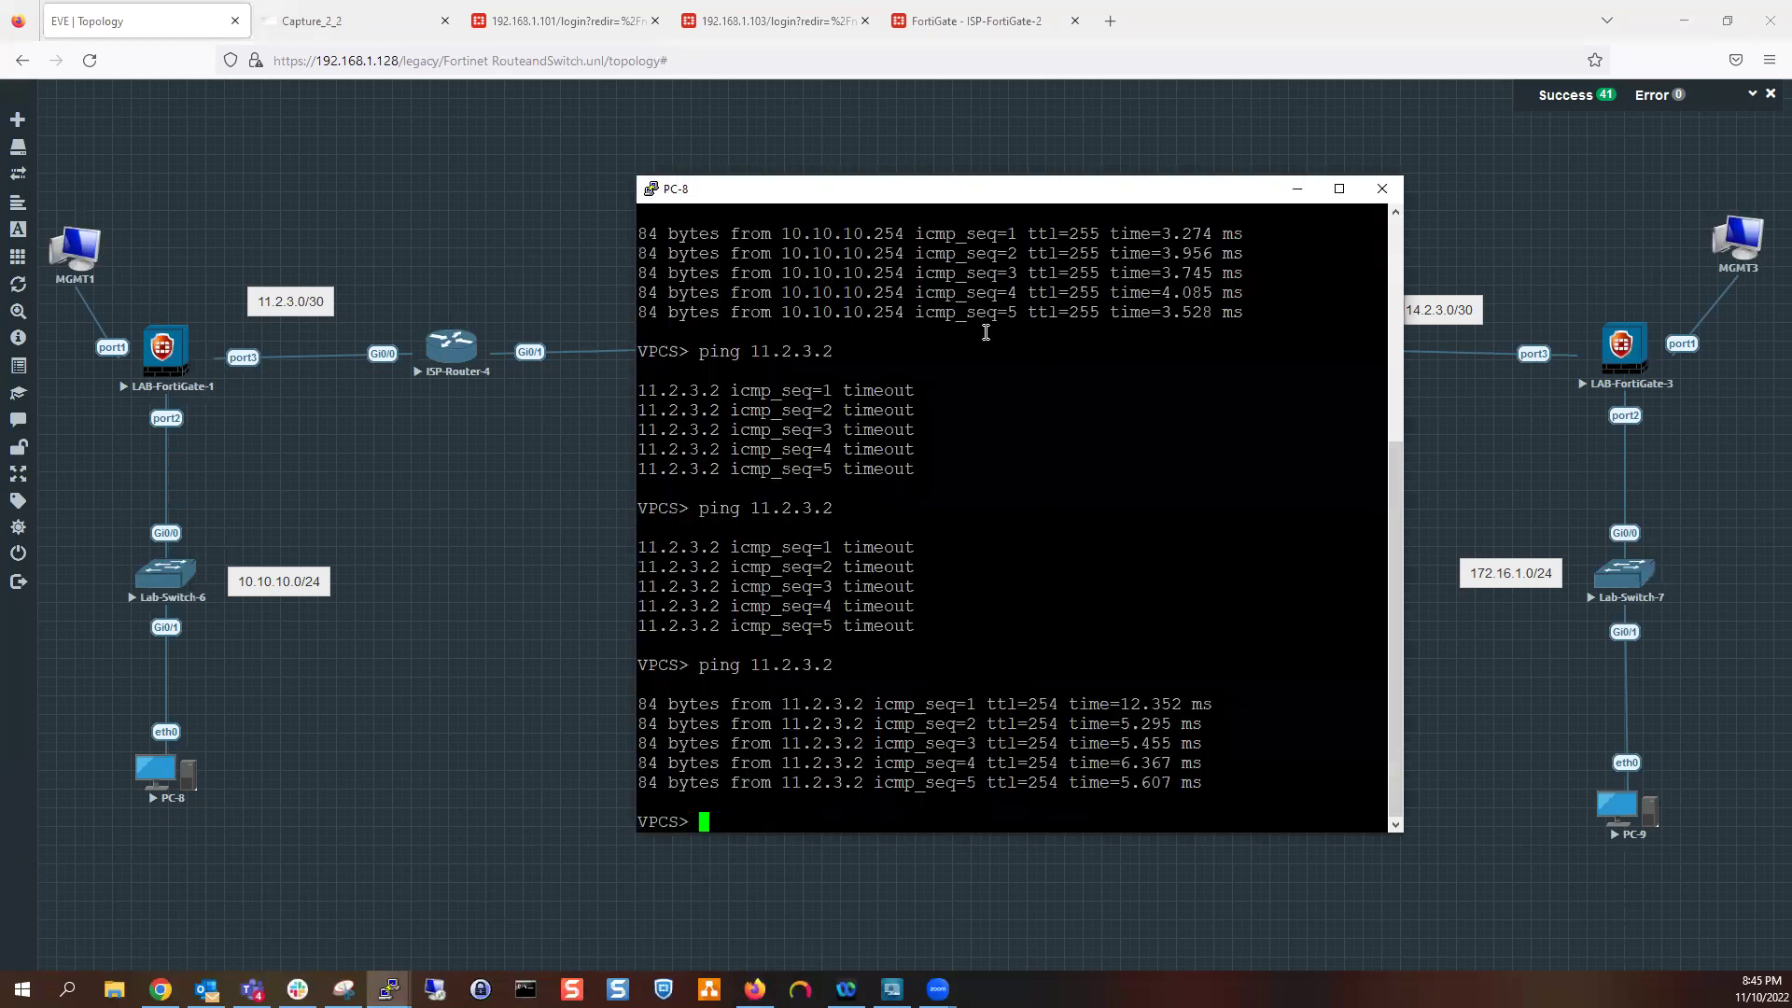
{"action": "type", "text": "ping 172.16.1.100"}
{"action": "key", "text": "Return"}
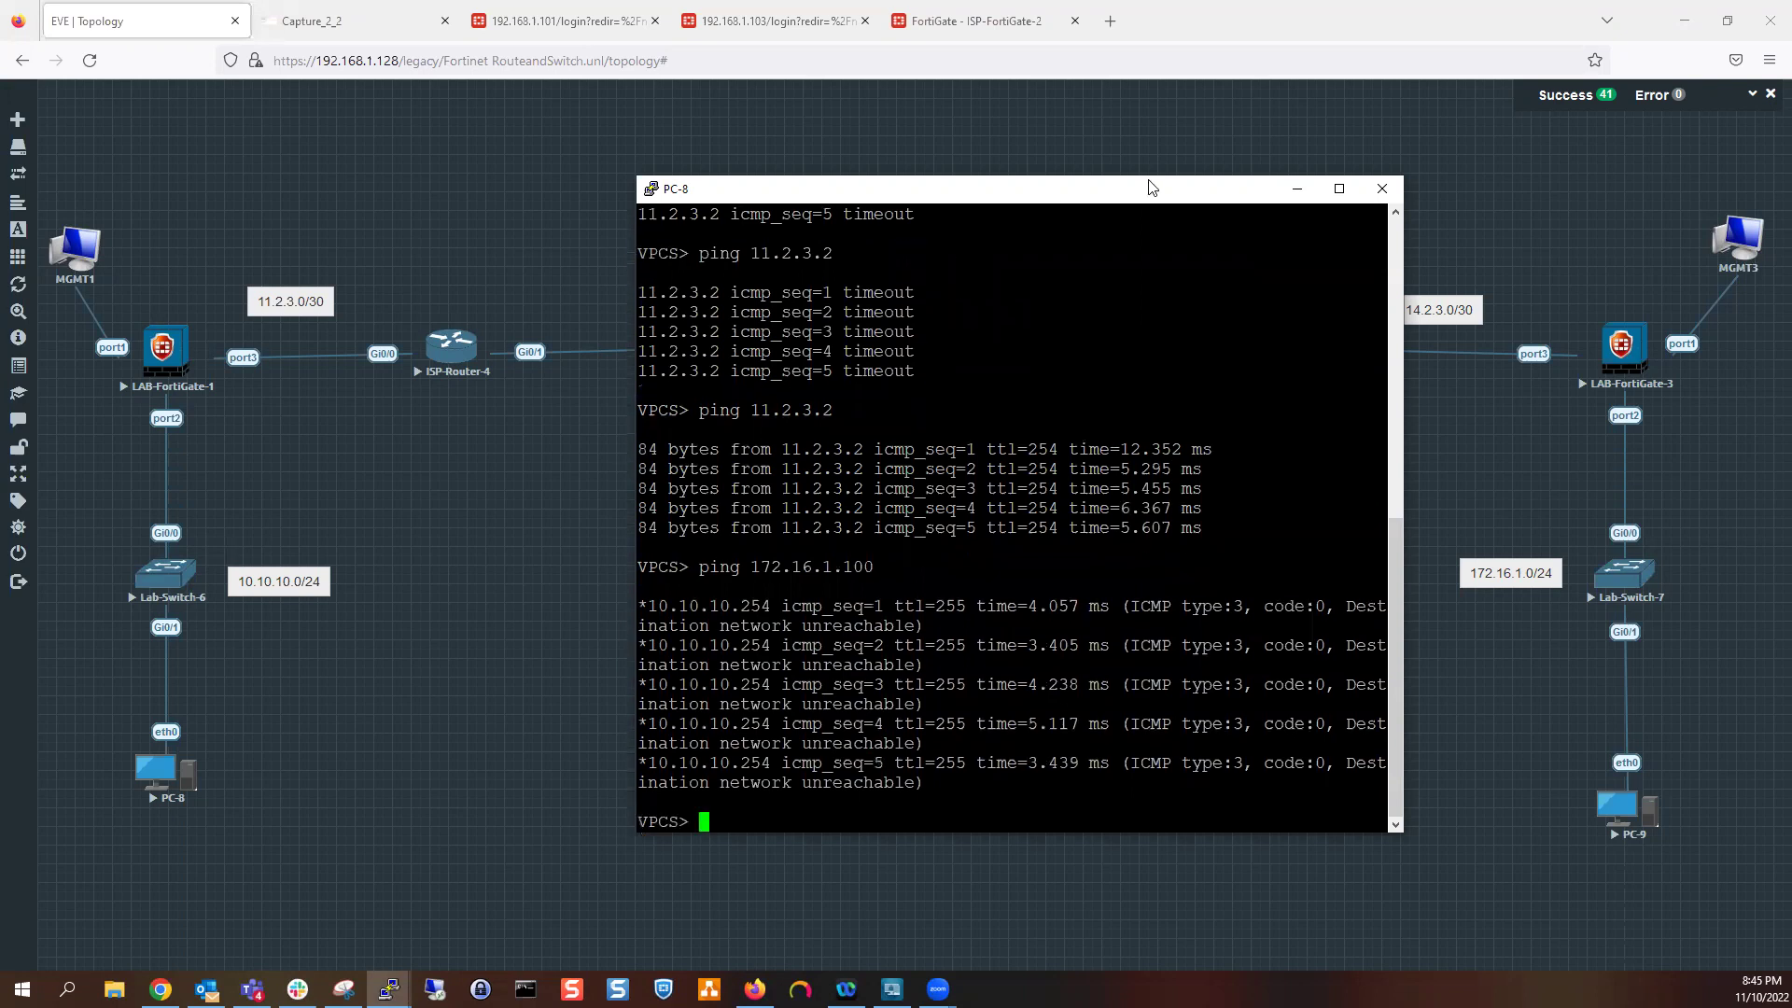
{"action": "left_click", "coordinate": [1296, 189]}
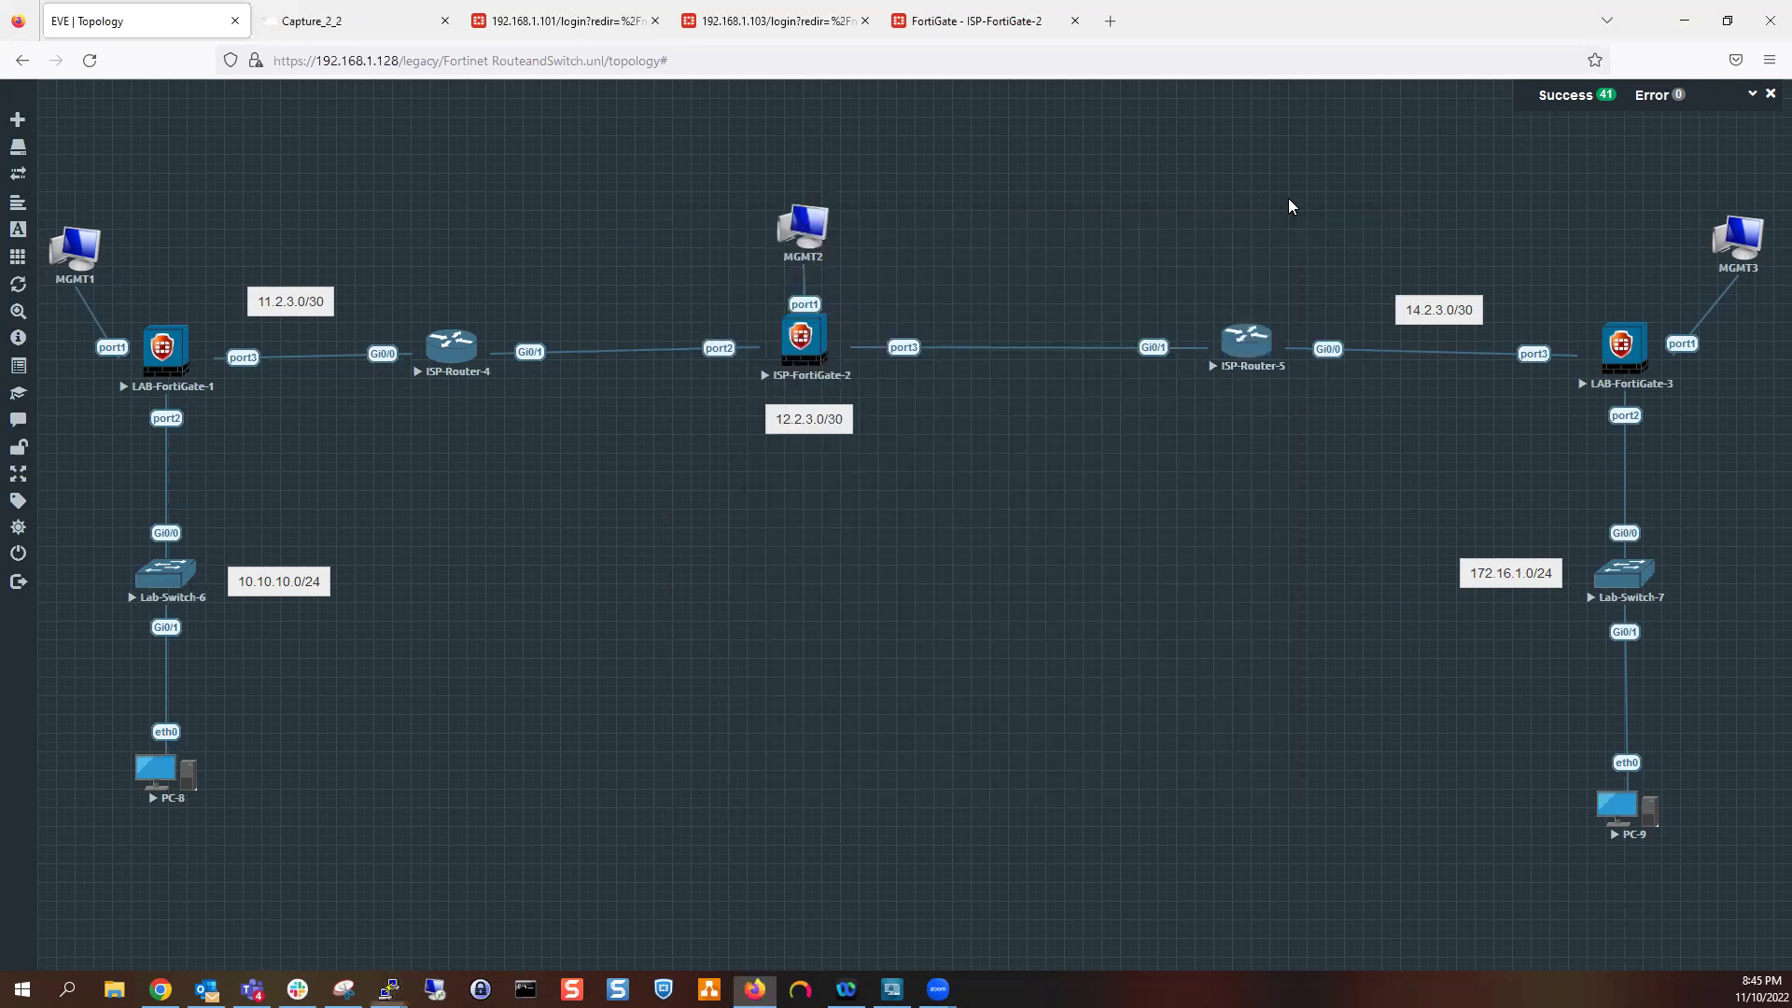
Sign in to LAB-FortiGate-1 at 192.168.1.101 as admin, declining to save the login
{"action": "left_click", "coordinate": [597, 11]}
{"action": "type", "text": "admin"}
{"action": "key", "text": "Tab"}
{"action": "type", "text": "1234"}
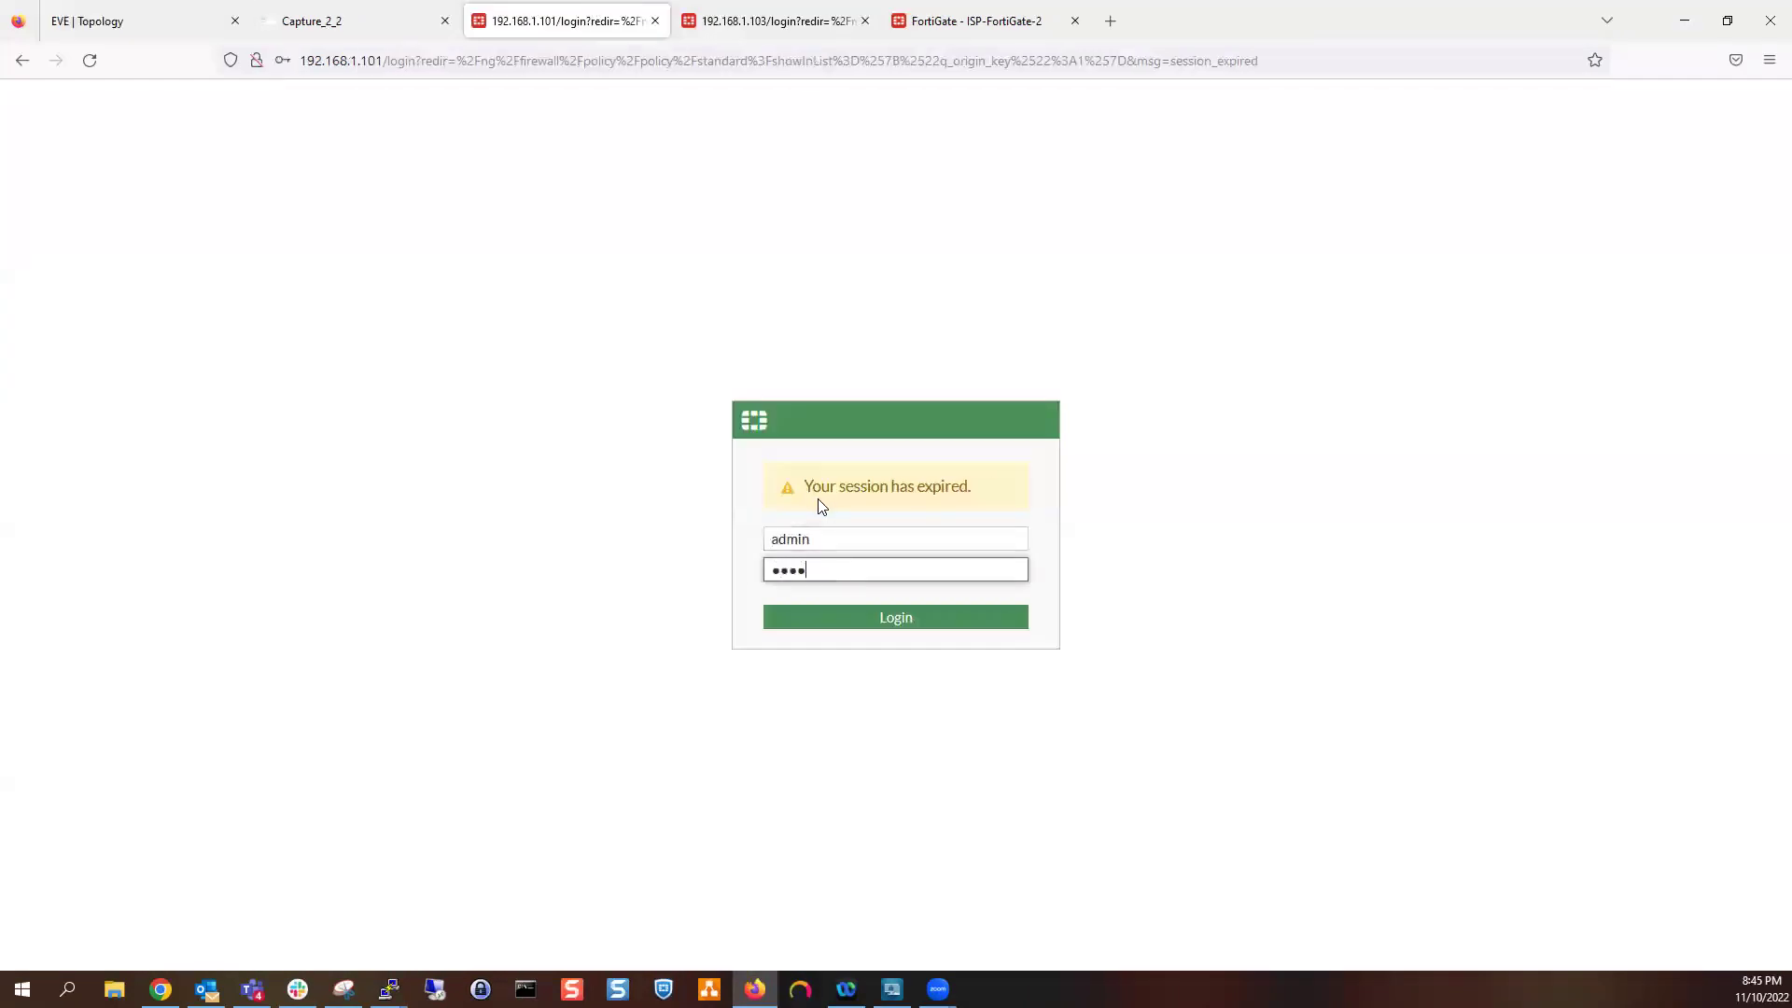
{"action": "type", "text": "56789"}
{"action": "key", "text": "Return"}
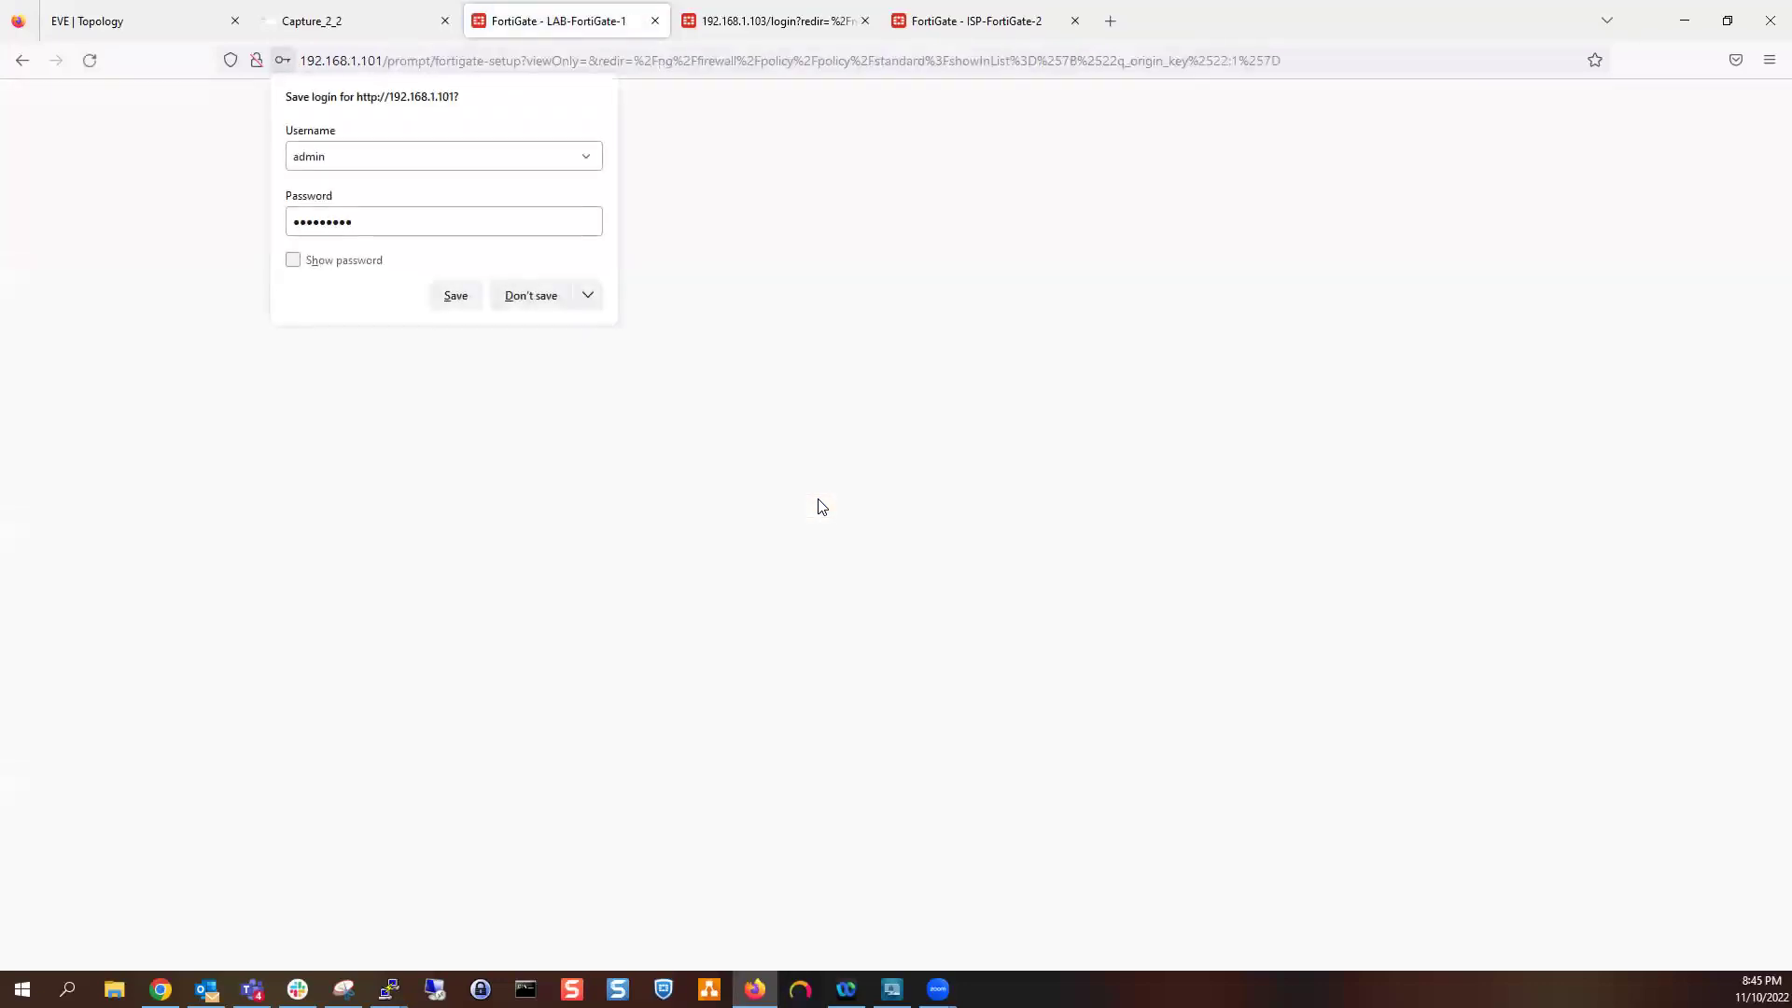
{"action": "left_click", "coordinate": [518, 296]}
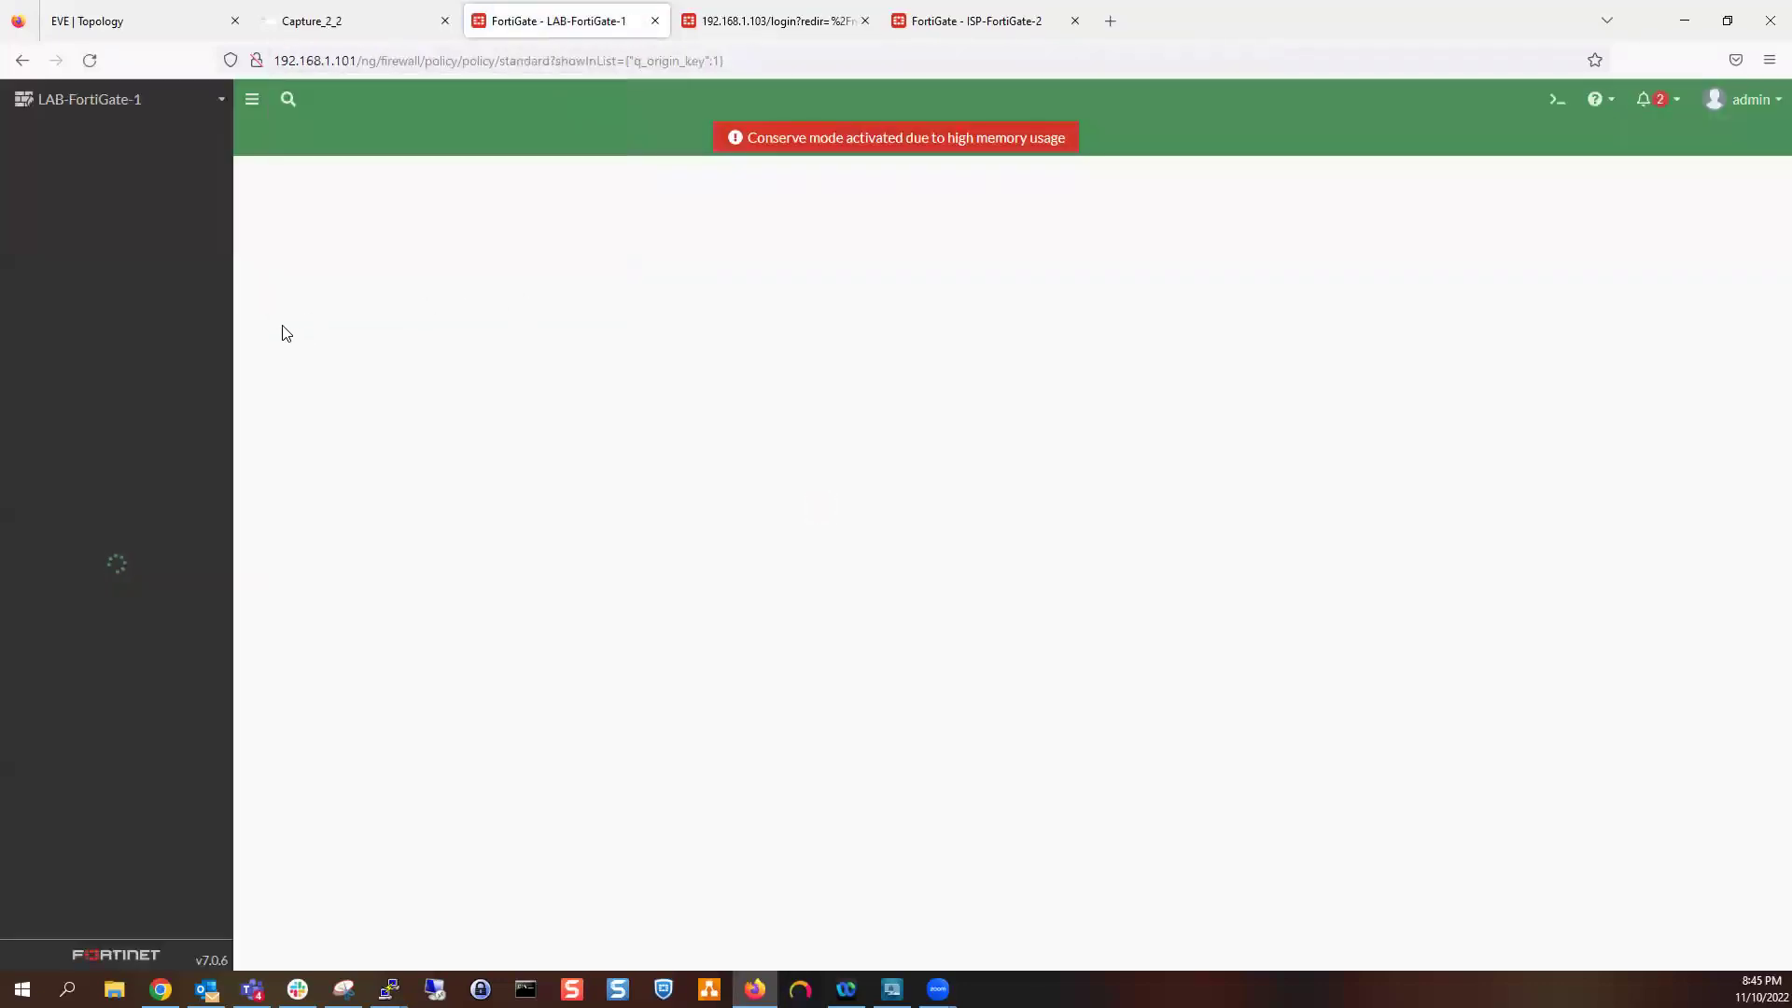
Expand the Network dashboard's Routing widget and inspect routes 10.10.10.0/24, 11.2.3.0/30 and 192.168.1.0/24
{"action": "left_click", "coordinate": [123, 172]}
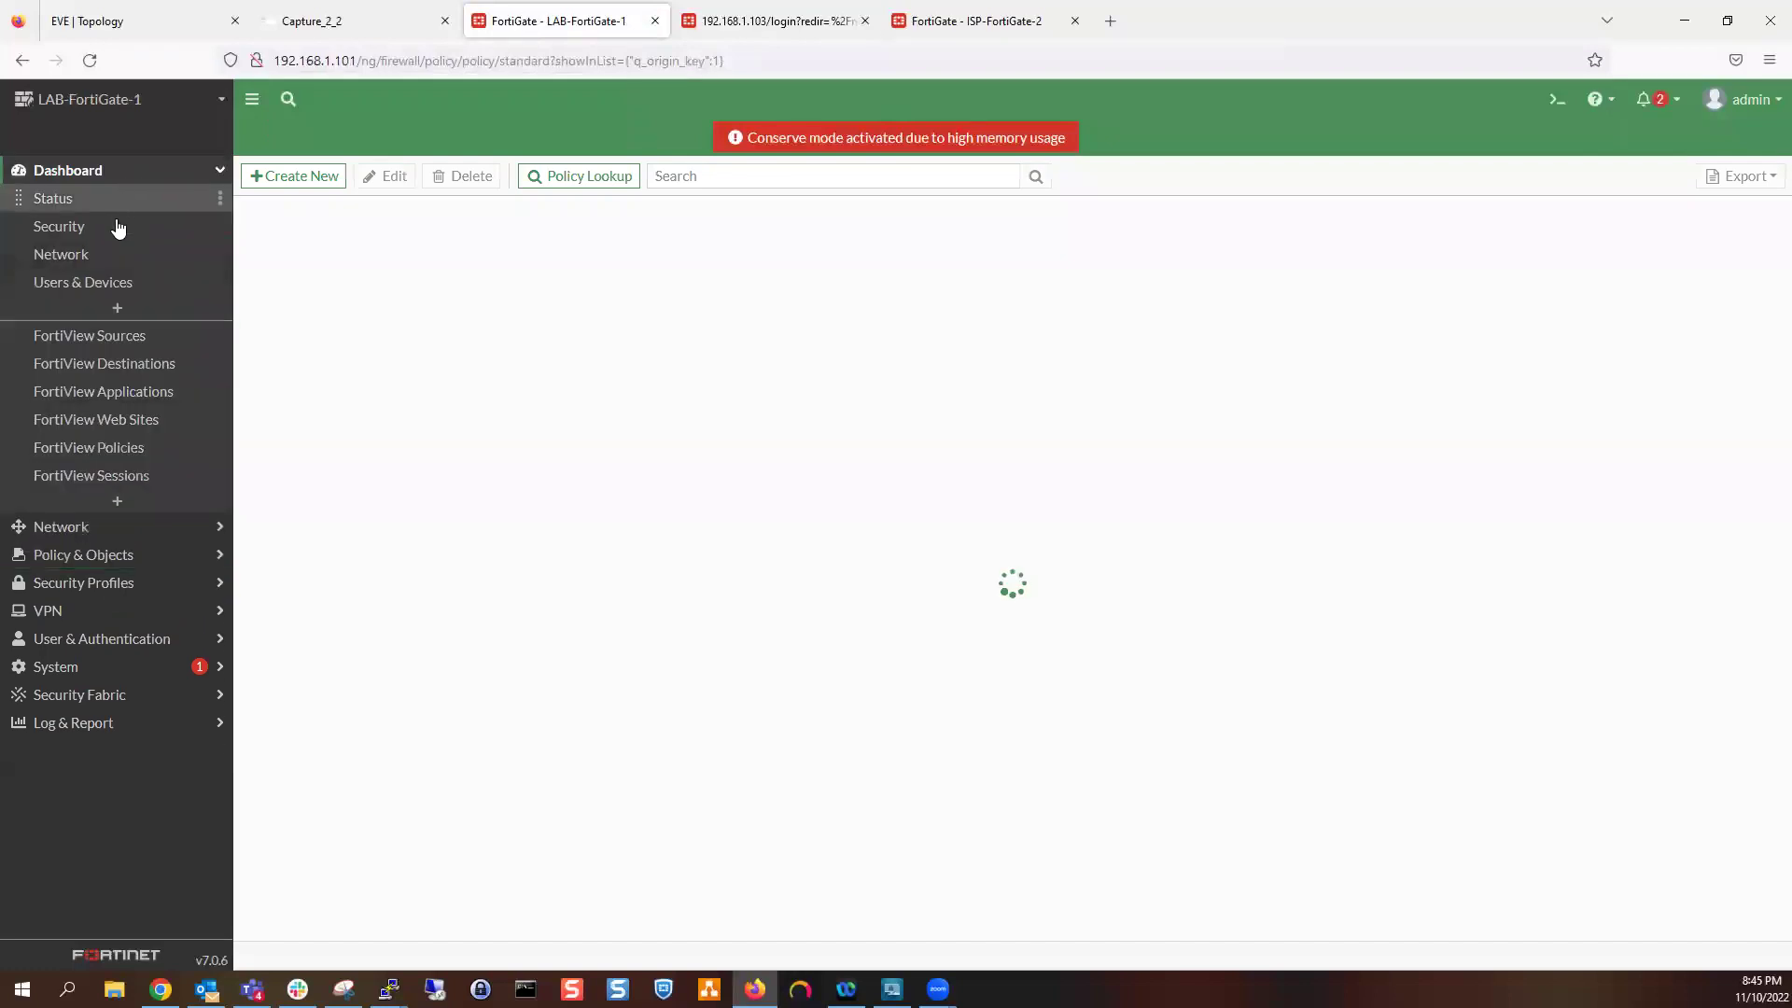
{"action": "left_click", "coordinate": [112, 257]}
{"action": "left_click", "coordinate": [586, 329]}
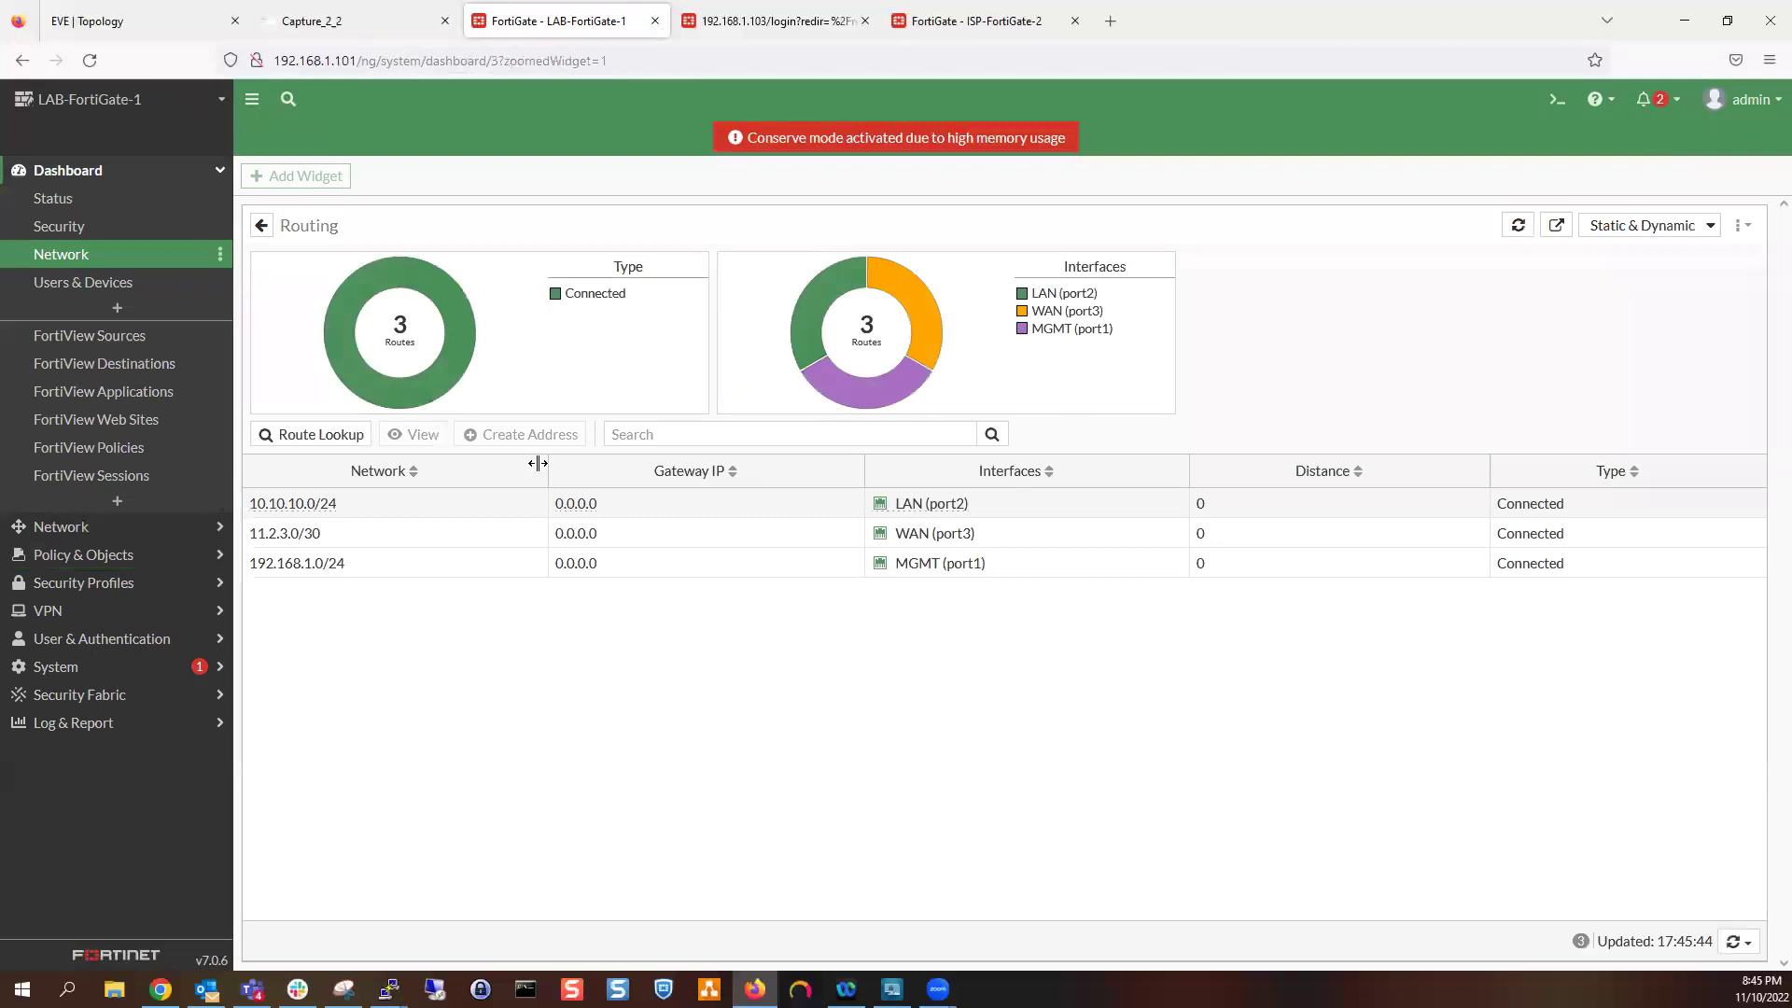
{"action": "left_click", "coordinate": [539, 502]}
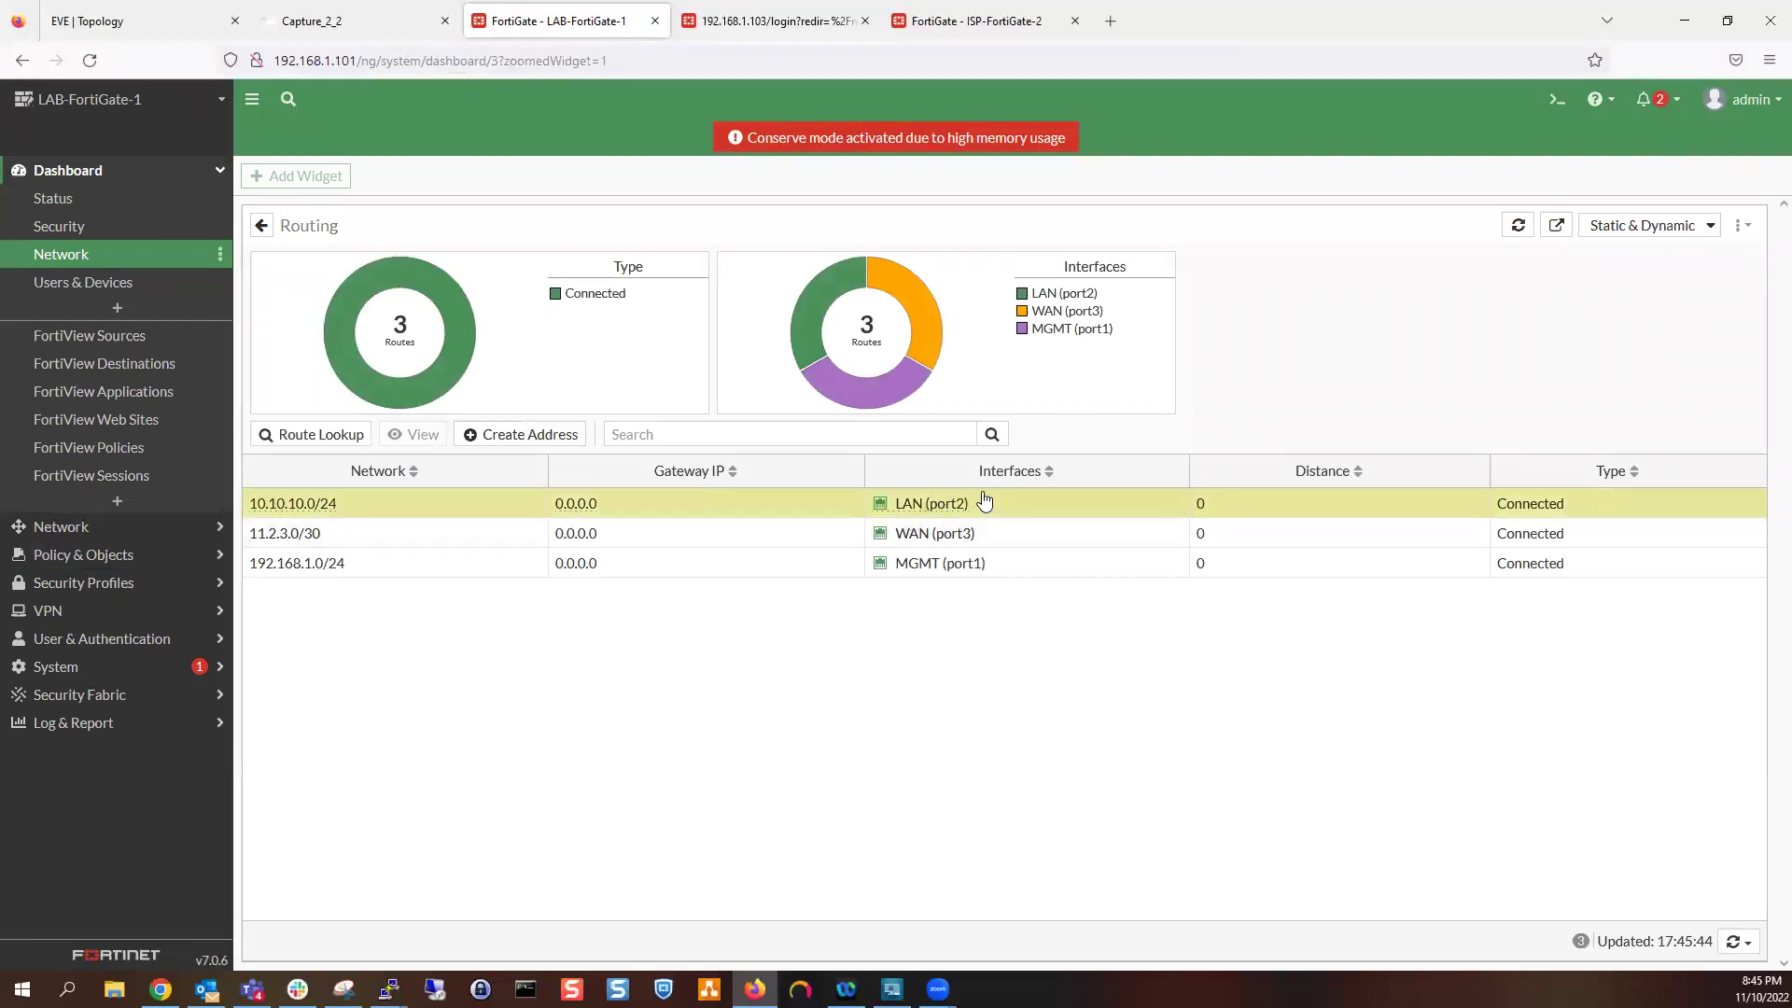
{"action": "left_click", "coordinate": [718, 543]}
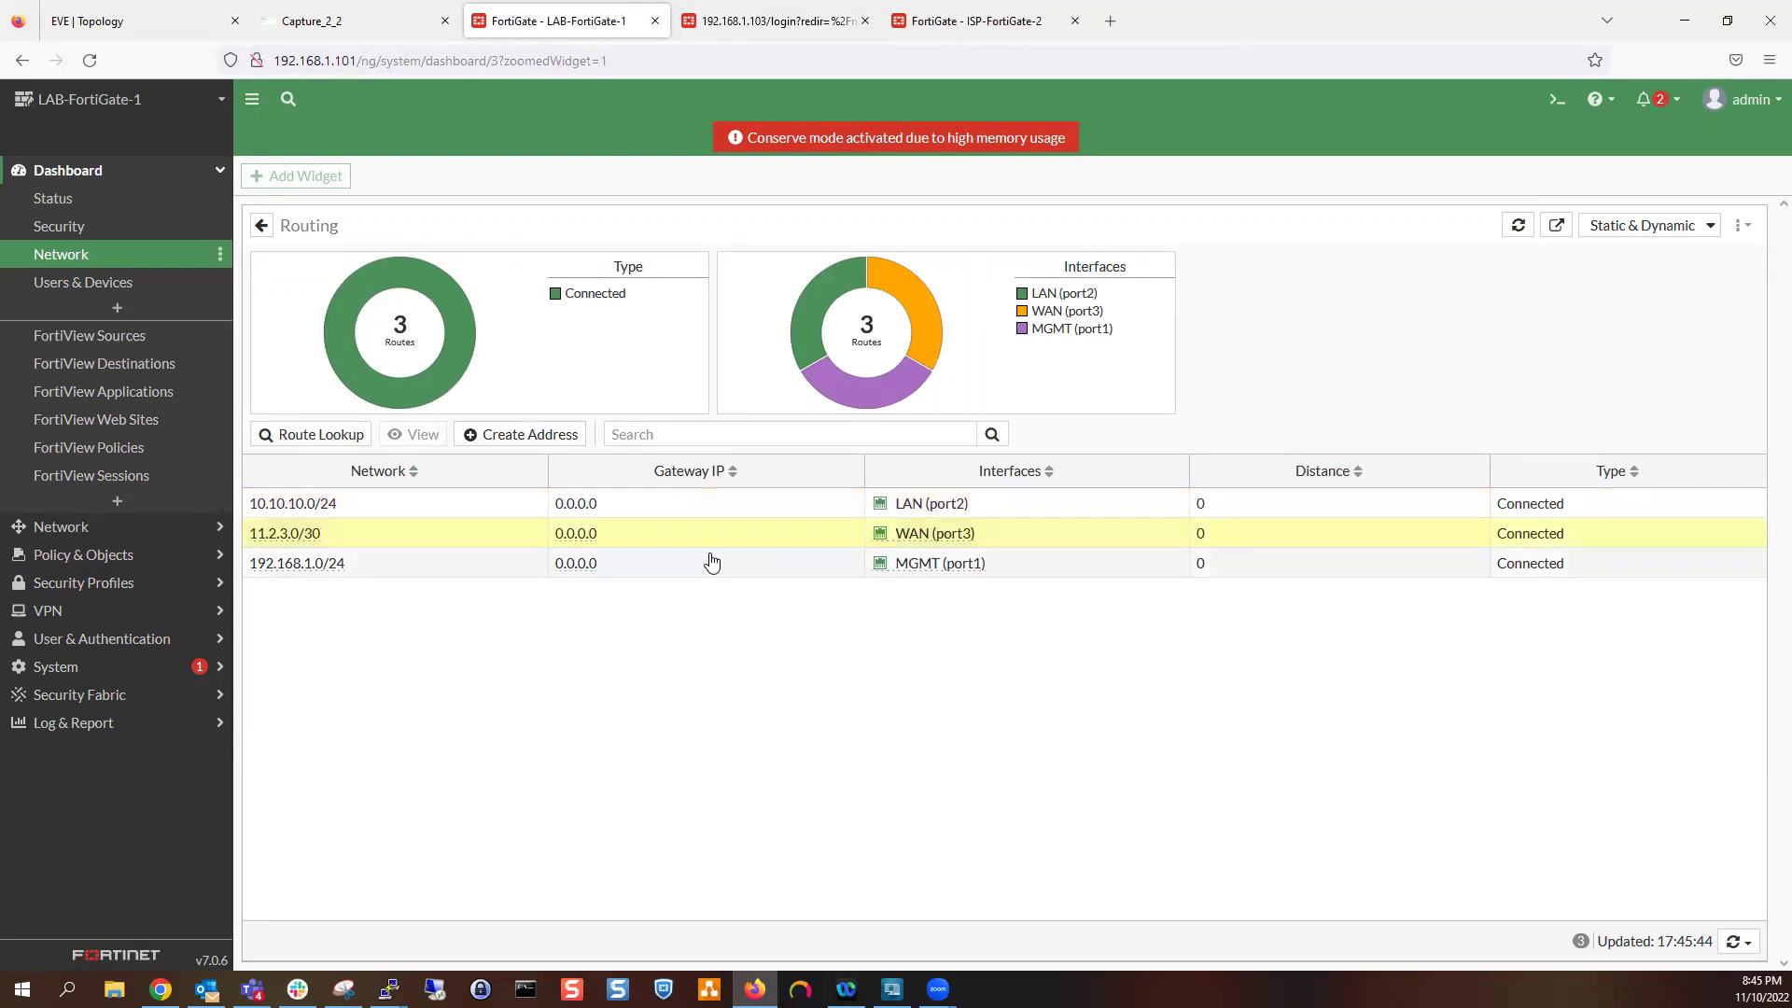
{"action": "left_click", "coordinate": [690, 561]}
{"action": "left_click", "coordinate": [682, 511]}
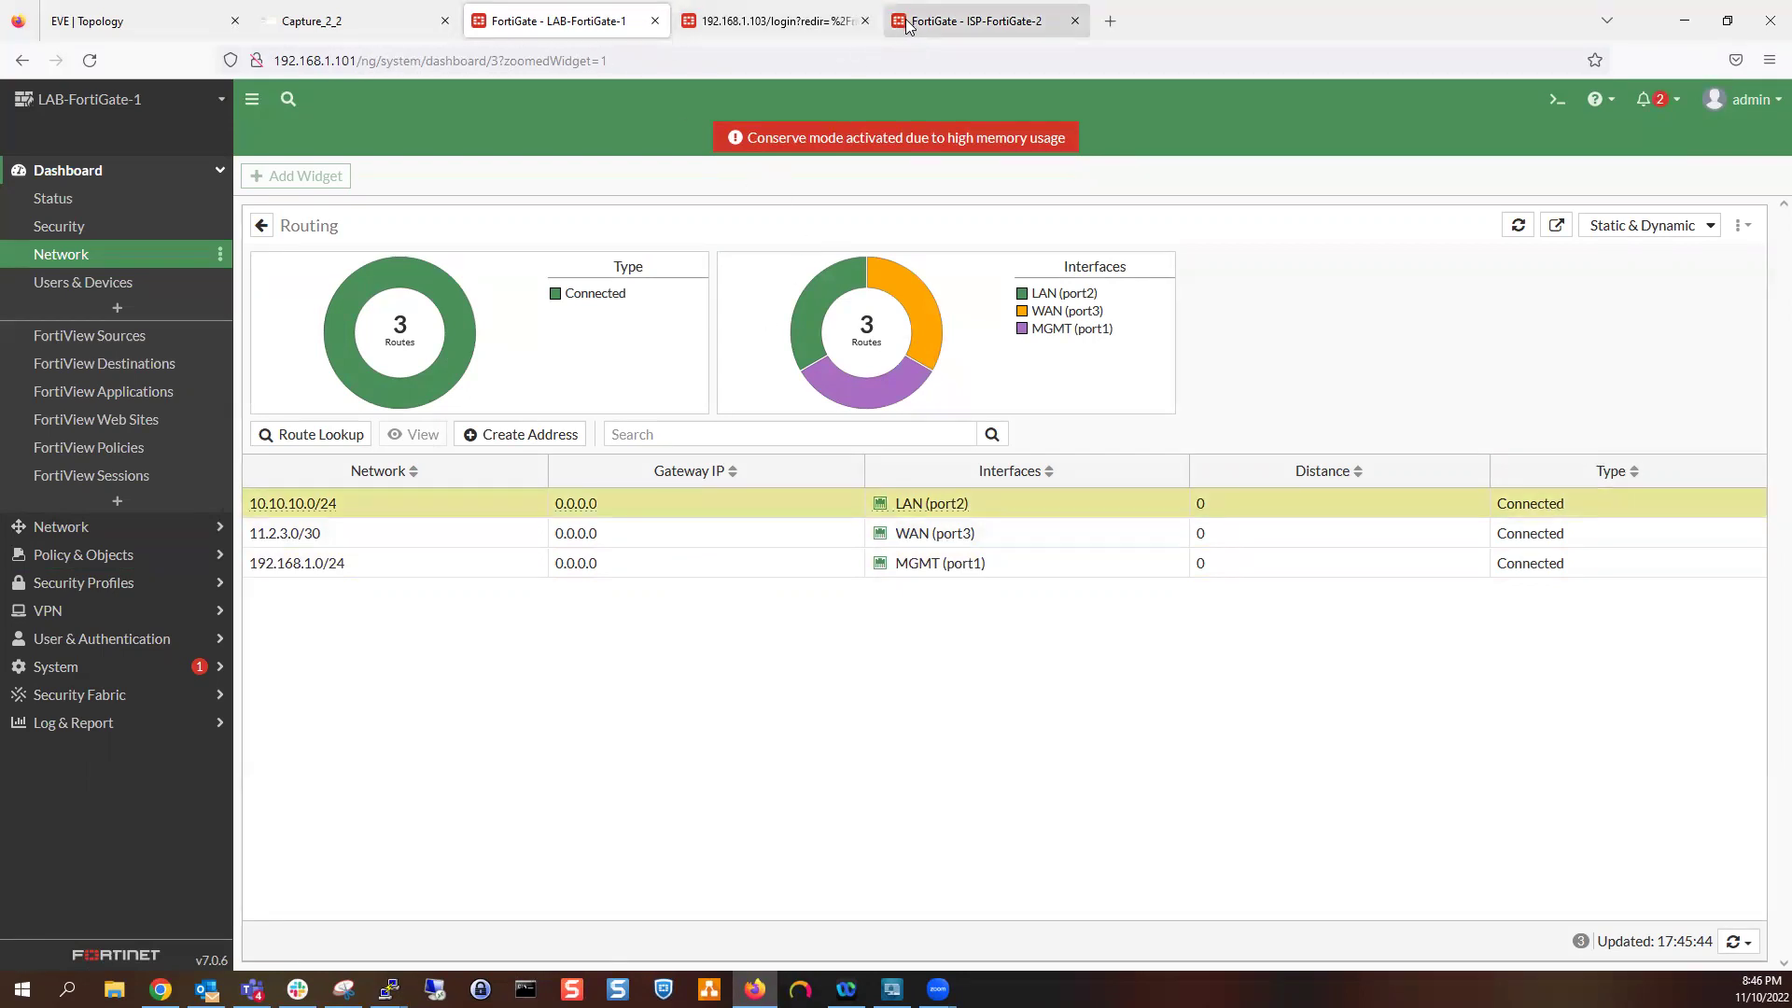
Sign in to LAB-FortiGate-3 at 192.168.1.103 as admin after a failed attempt, declining to save the login
{"action": "left_click", "coordinate": [765, 22]}
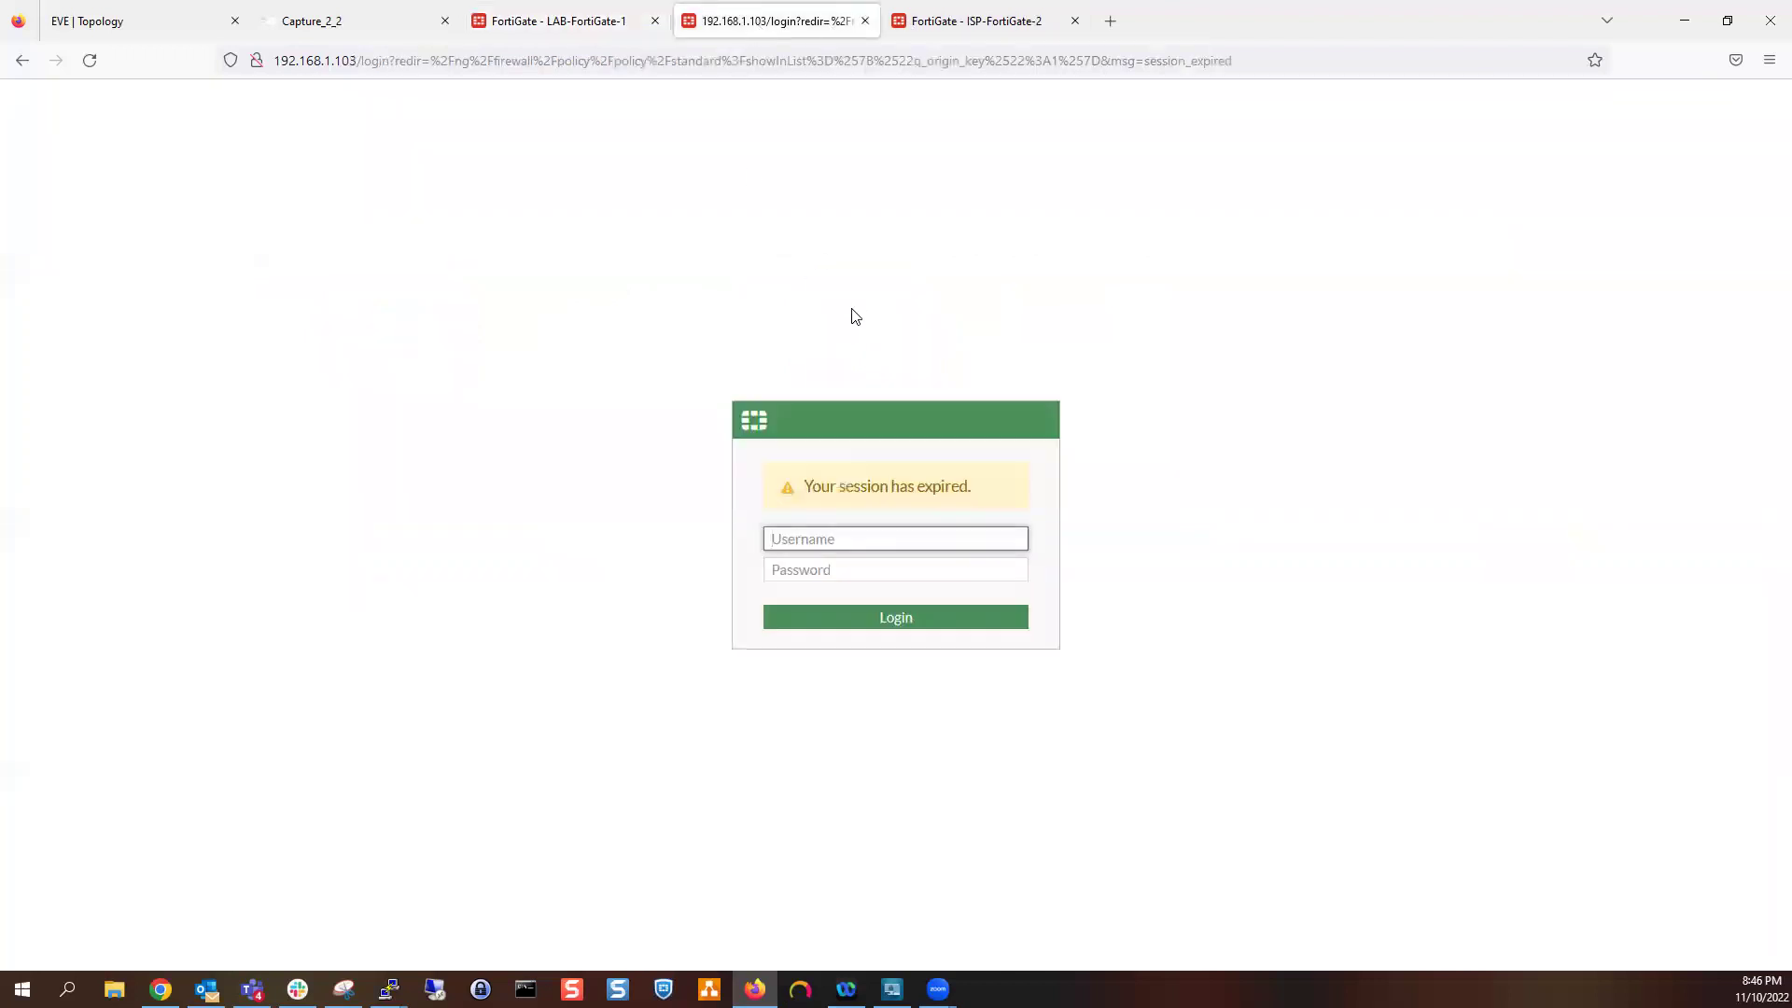
{"action": "type", "text": "admi"}
{"action": "key", "text": "Tab"}
{"action": "type", "text": "****"}
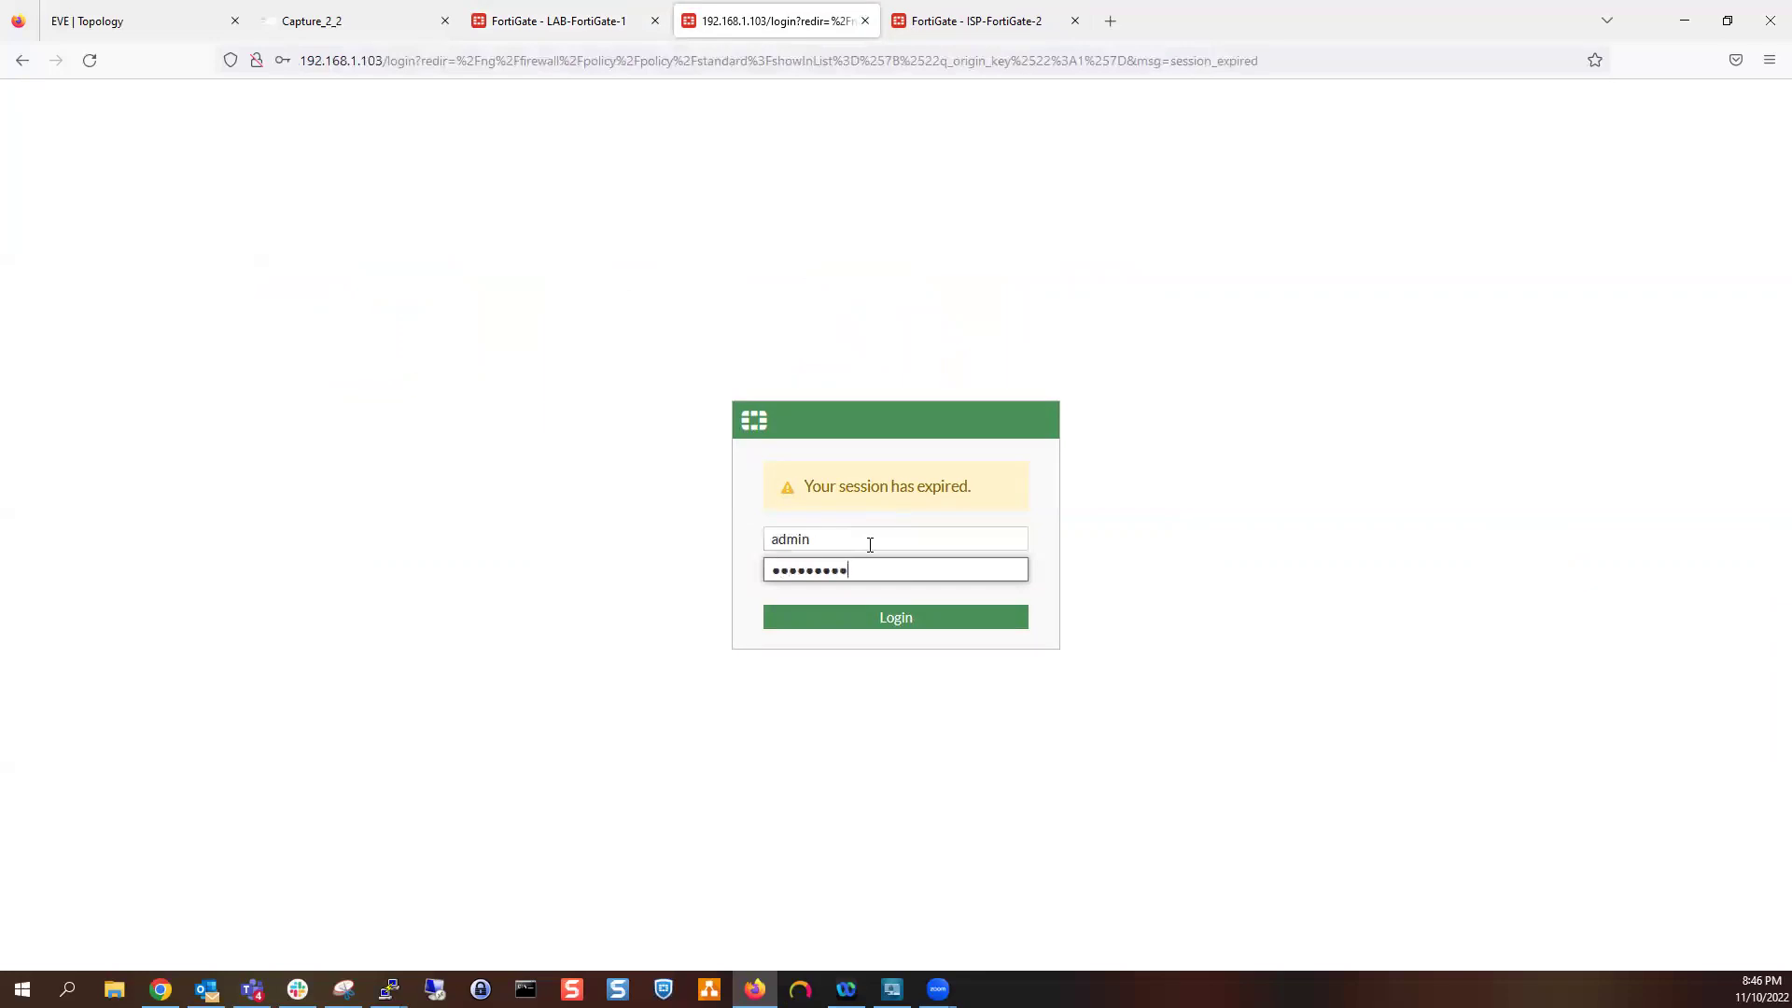
{"action": "key", "text": "Return"}
{"action": "type", "text": "admin"}
{"action": "key", "text": "Tab"}
{"action": "type", "text": "*********"}
{"action": "key", "text": "Return"}
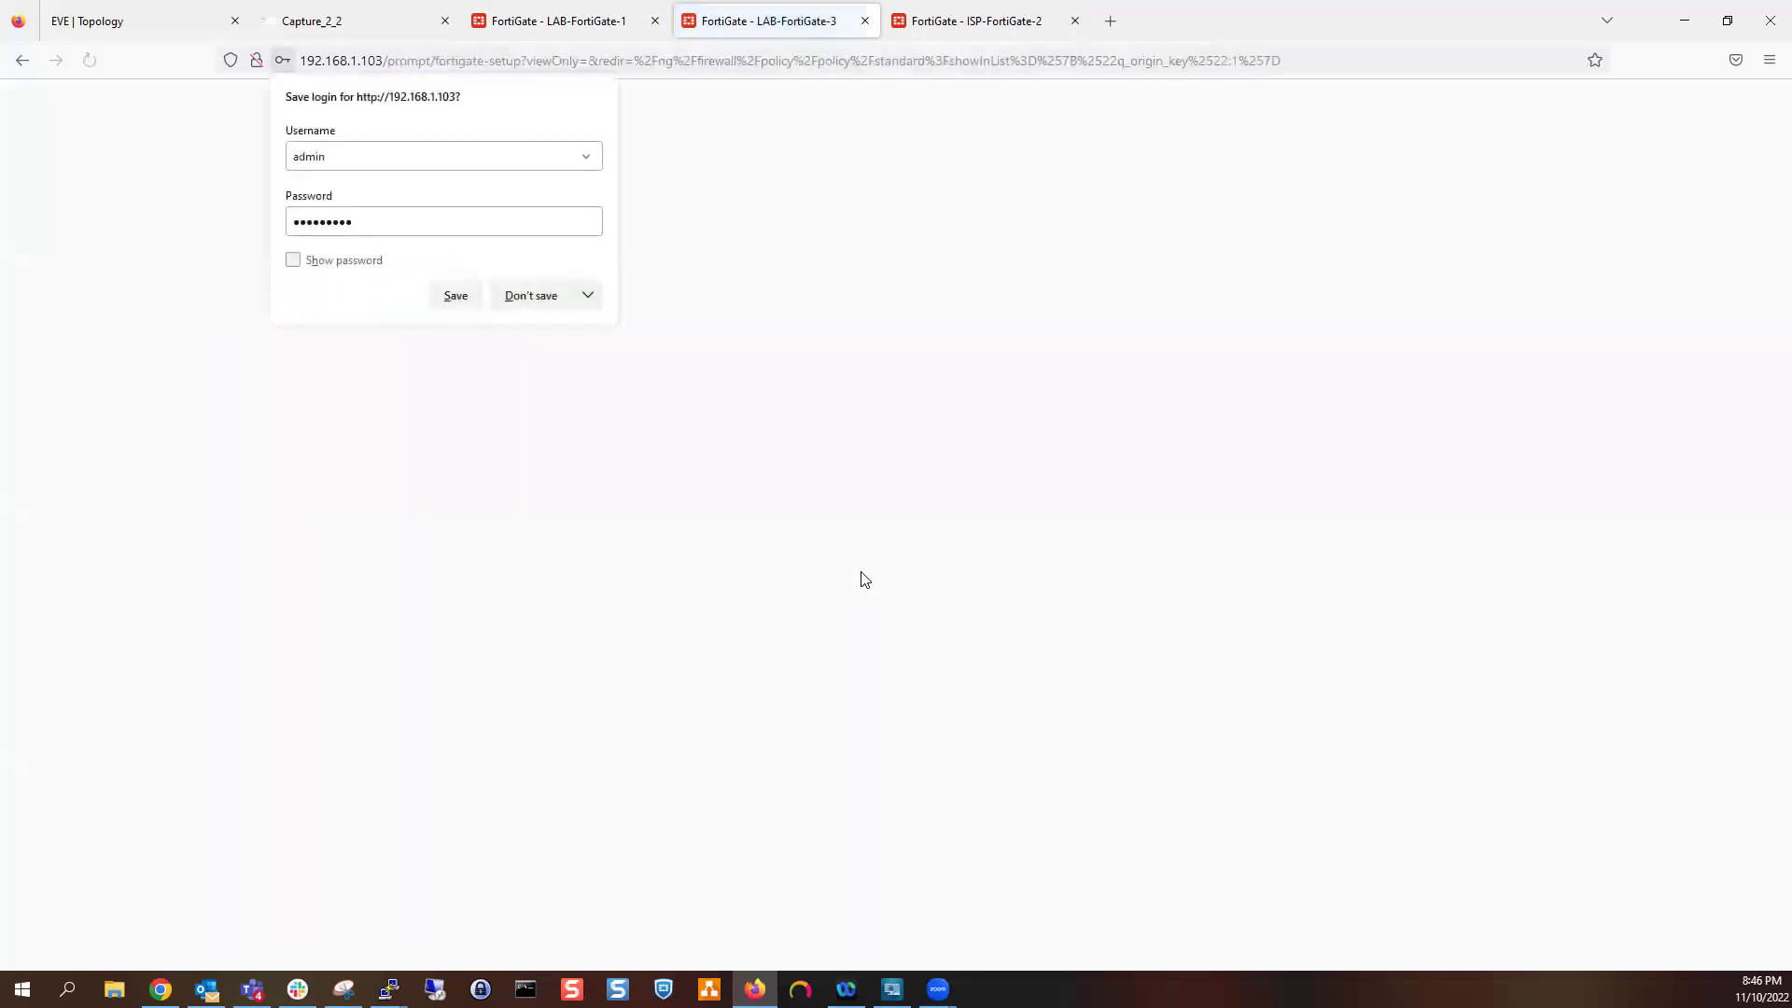
{"action": "left_click", "coordinate": [527, 297]}
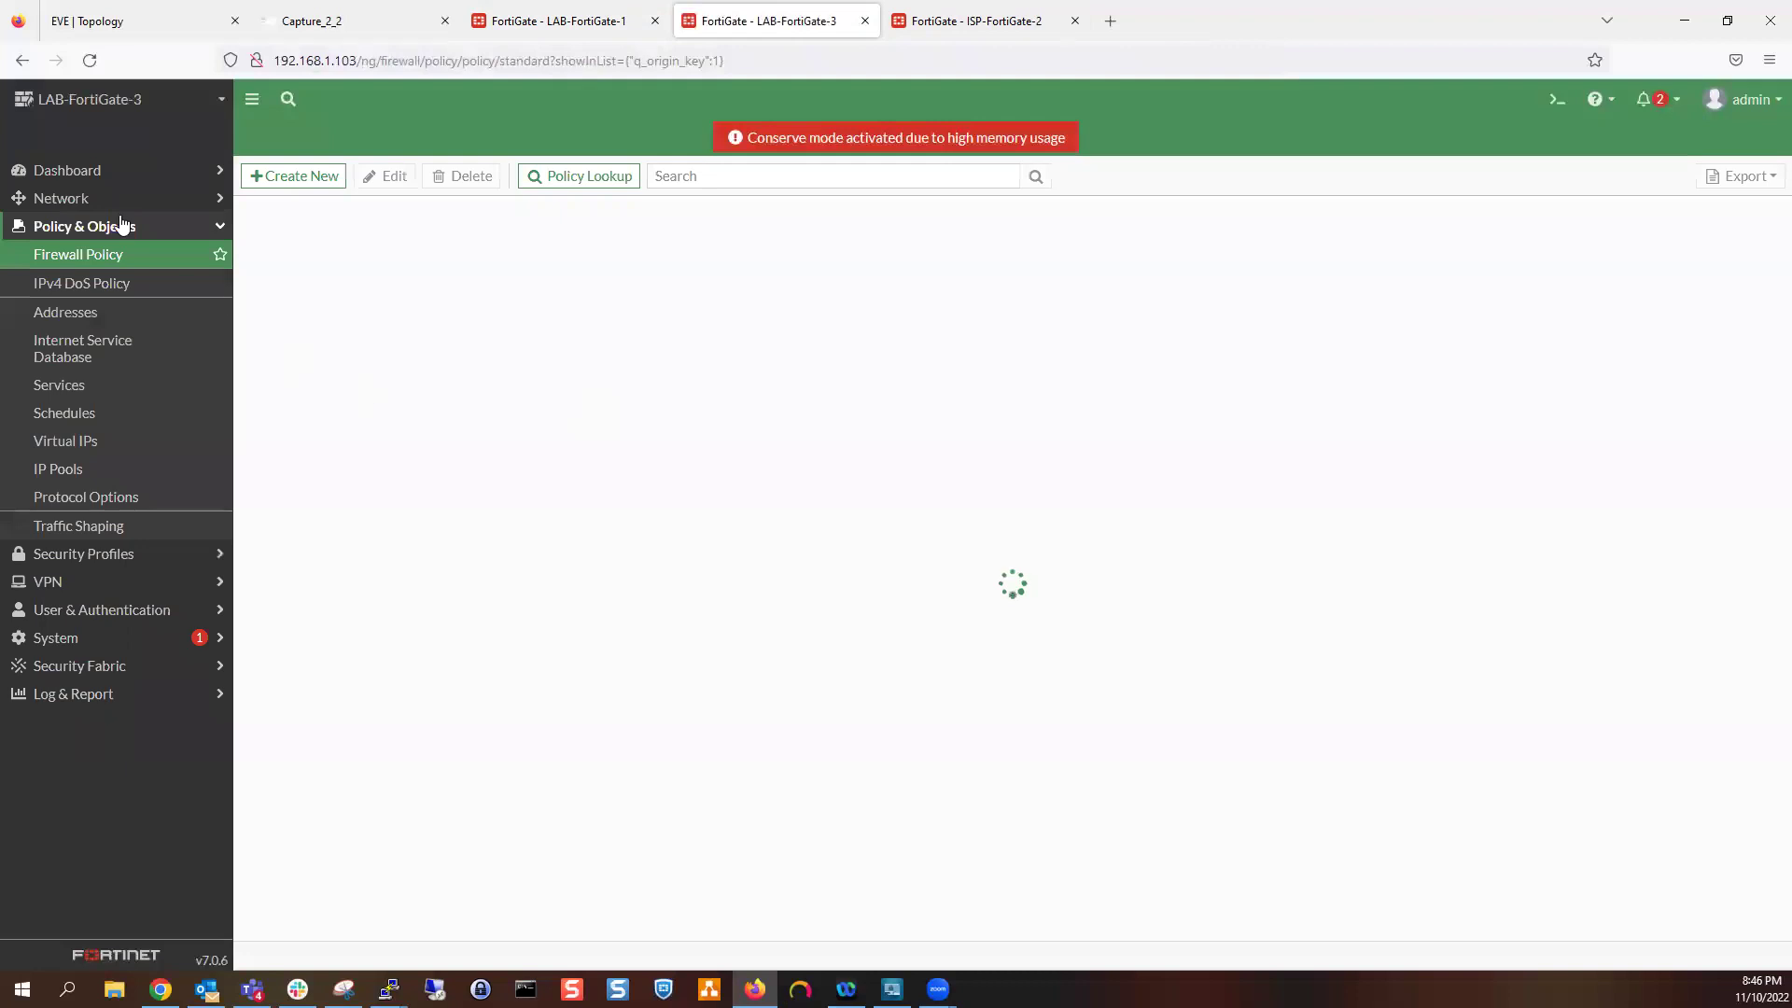
Review routes 14.2.3.0/30 and 172.16.1.0/24 in the full Routing widget, then return to Capture_2_2
{"action": "left_click", "coordinate": [112, 170]}
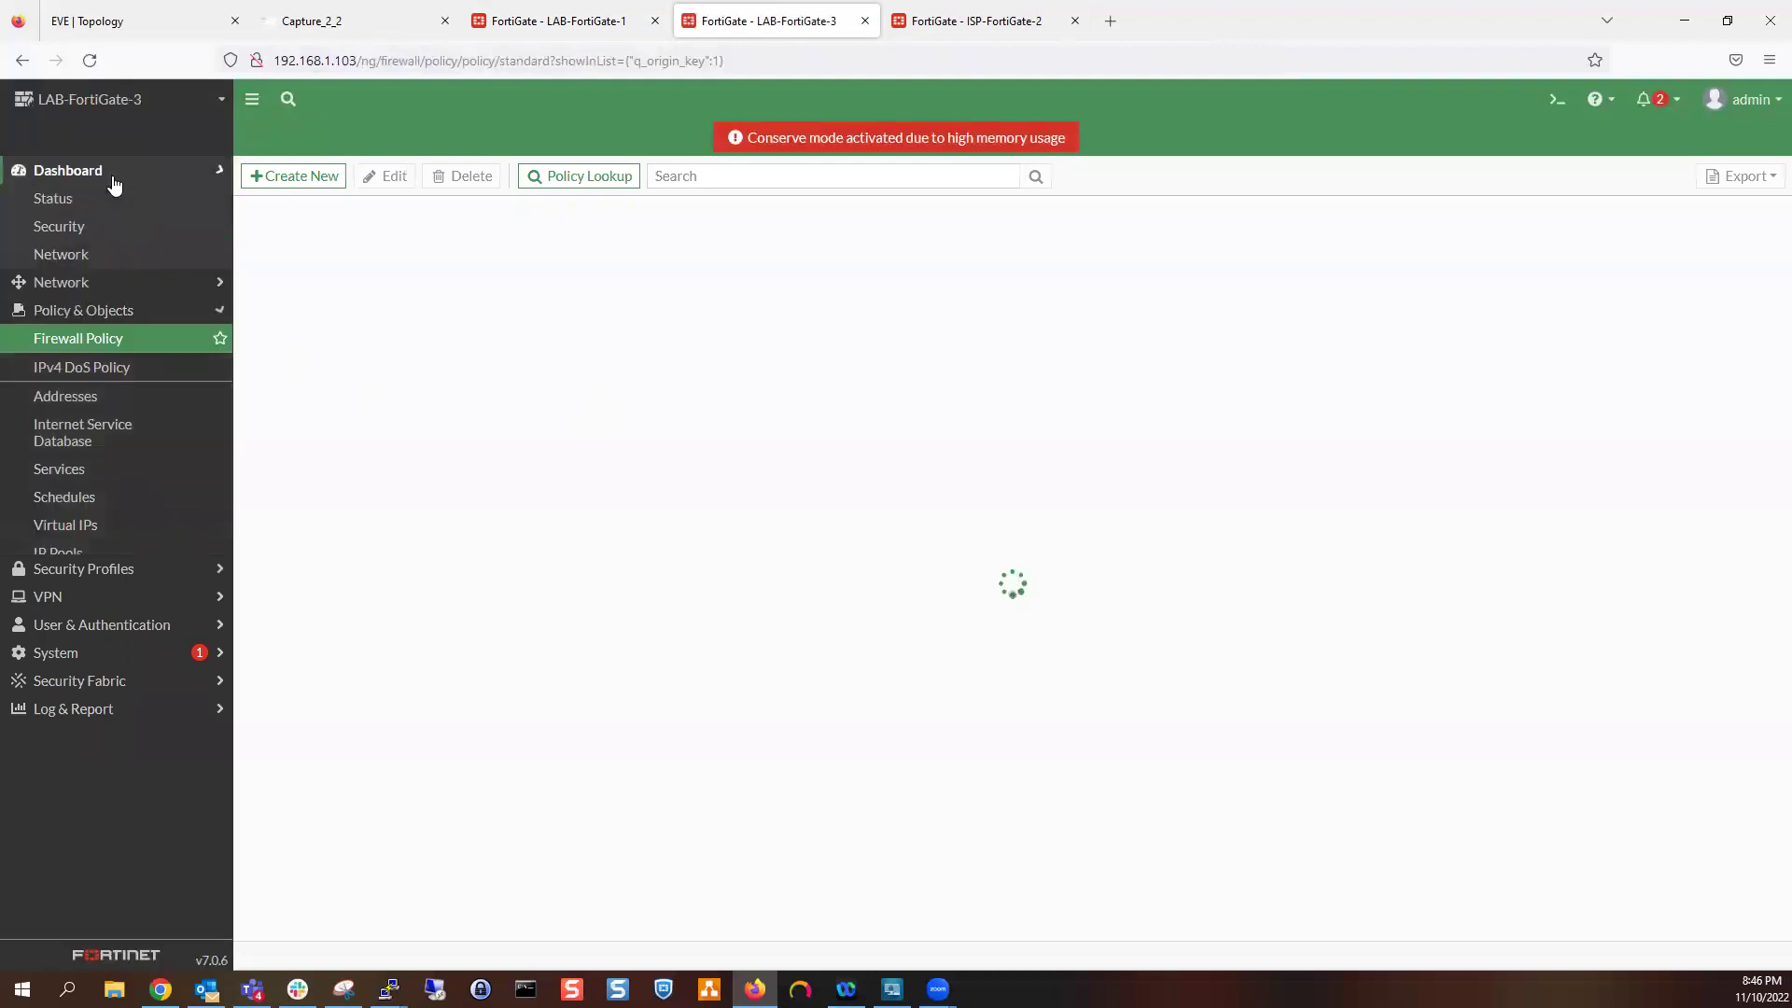
{"action": "left_click", "coordinate": [94, 254]}
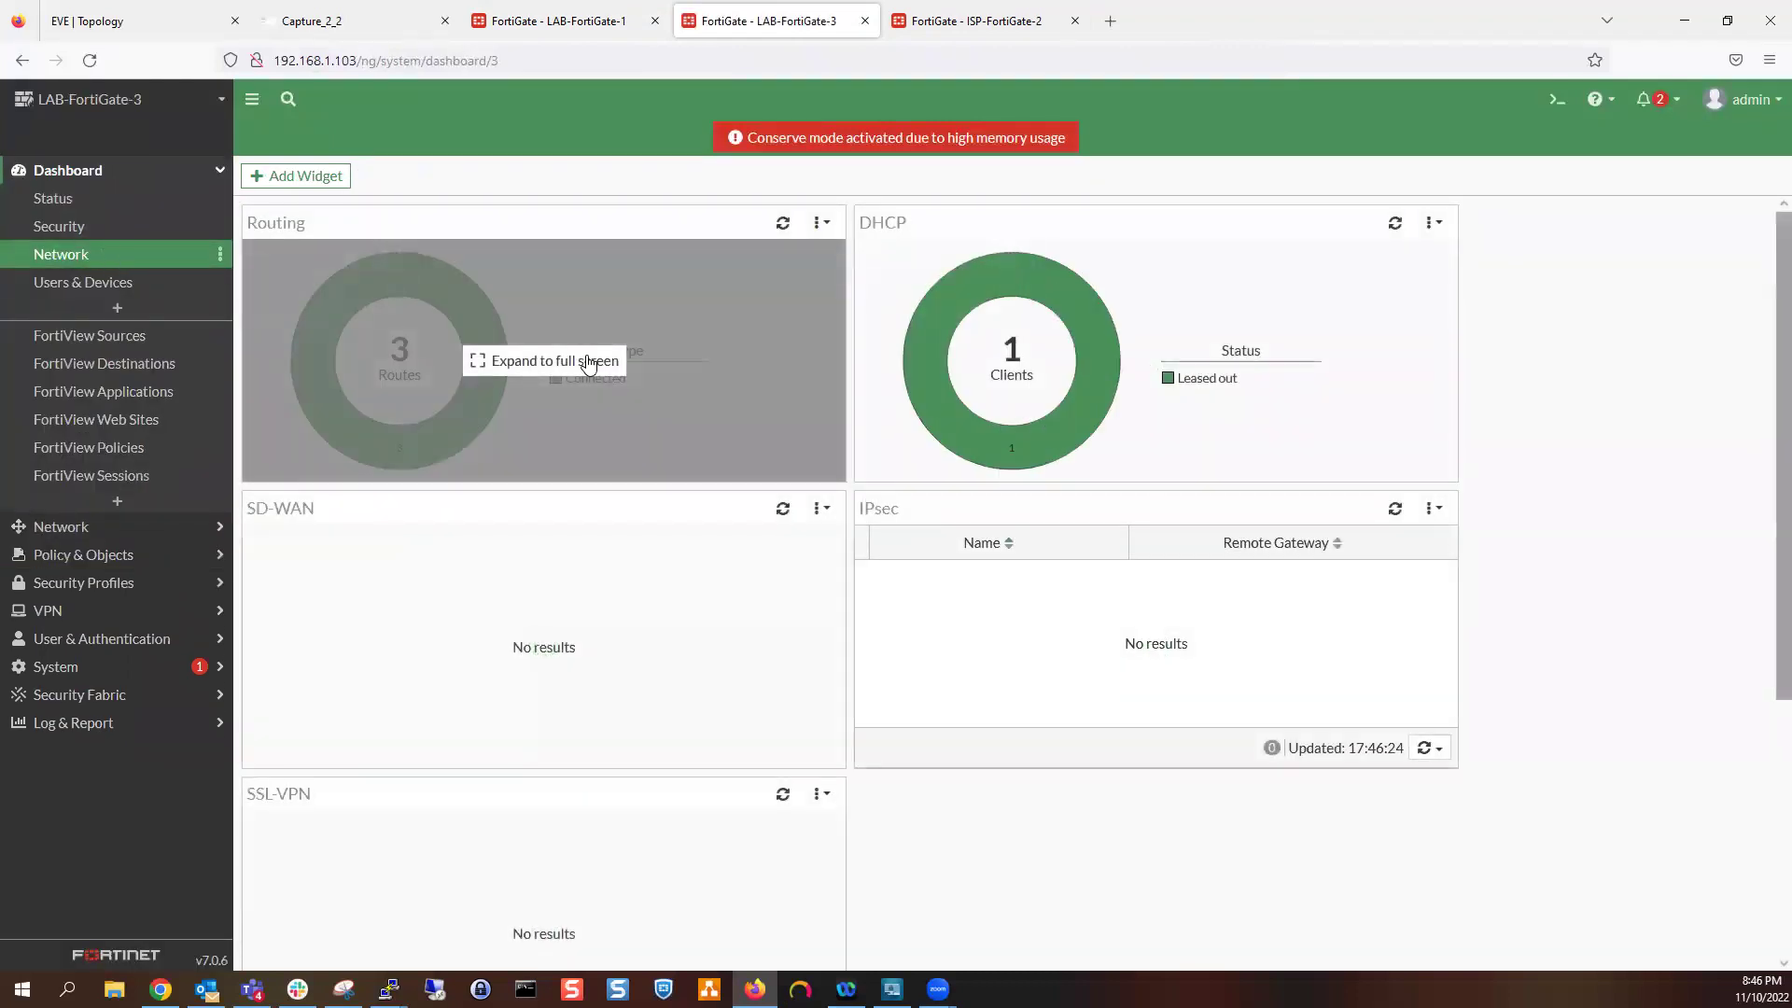
{"action": "left_click", "coordinate": [593, 365]}
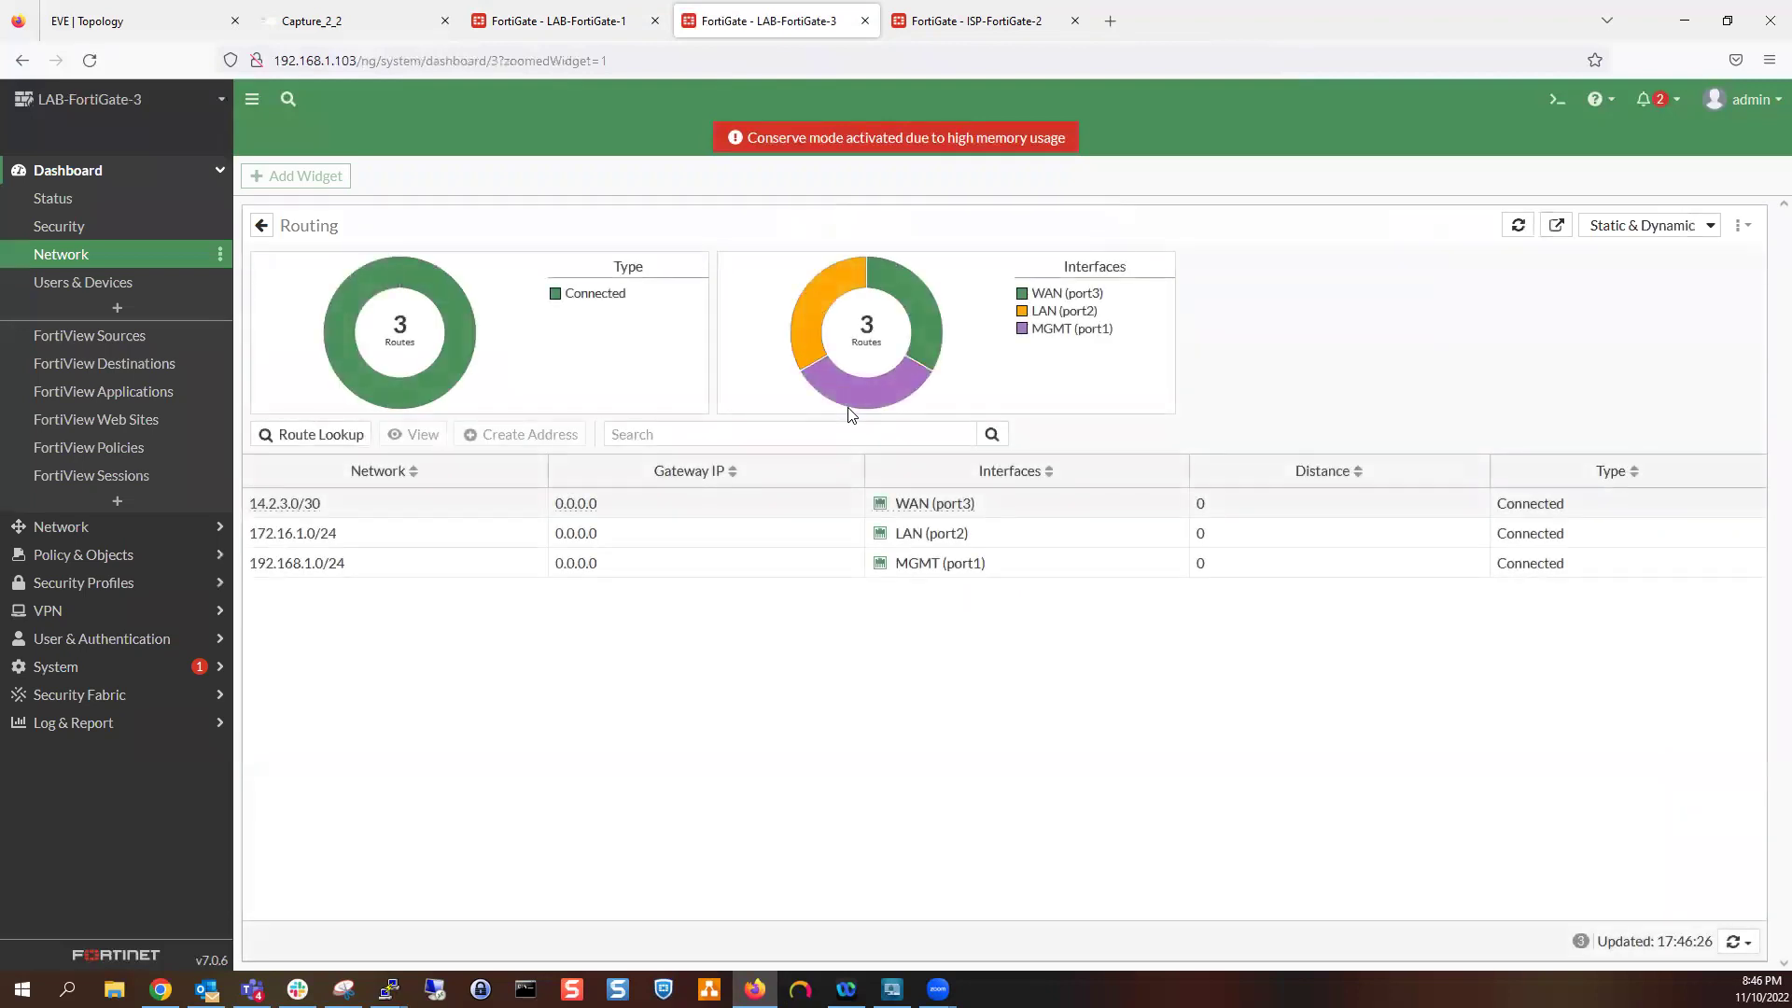
{"action": "left_click", "coordinate": [608, 504]}
{"action": "left_click", "coordinate": [587, 534]}
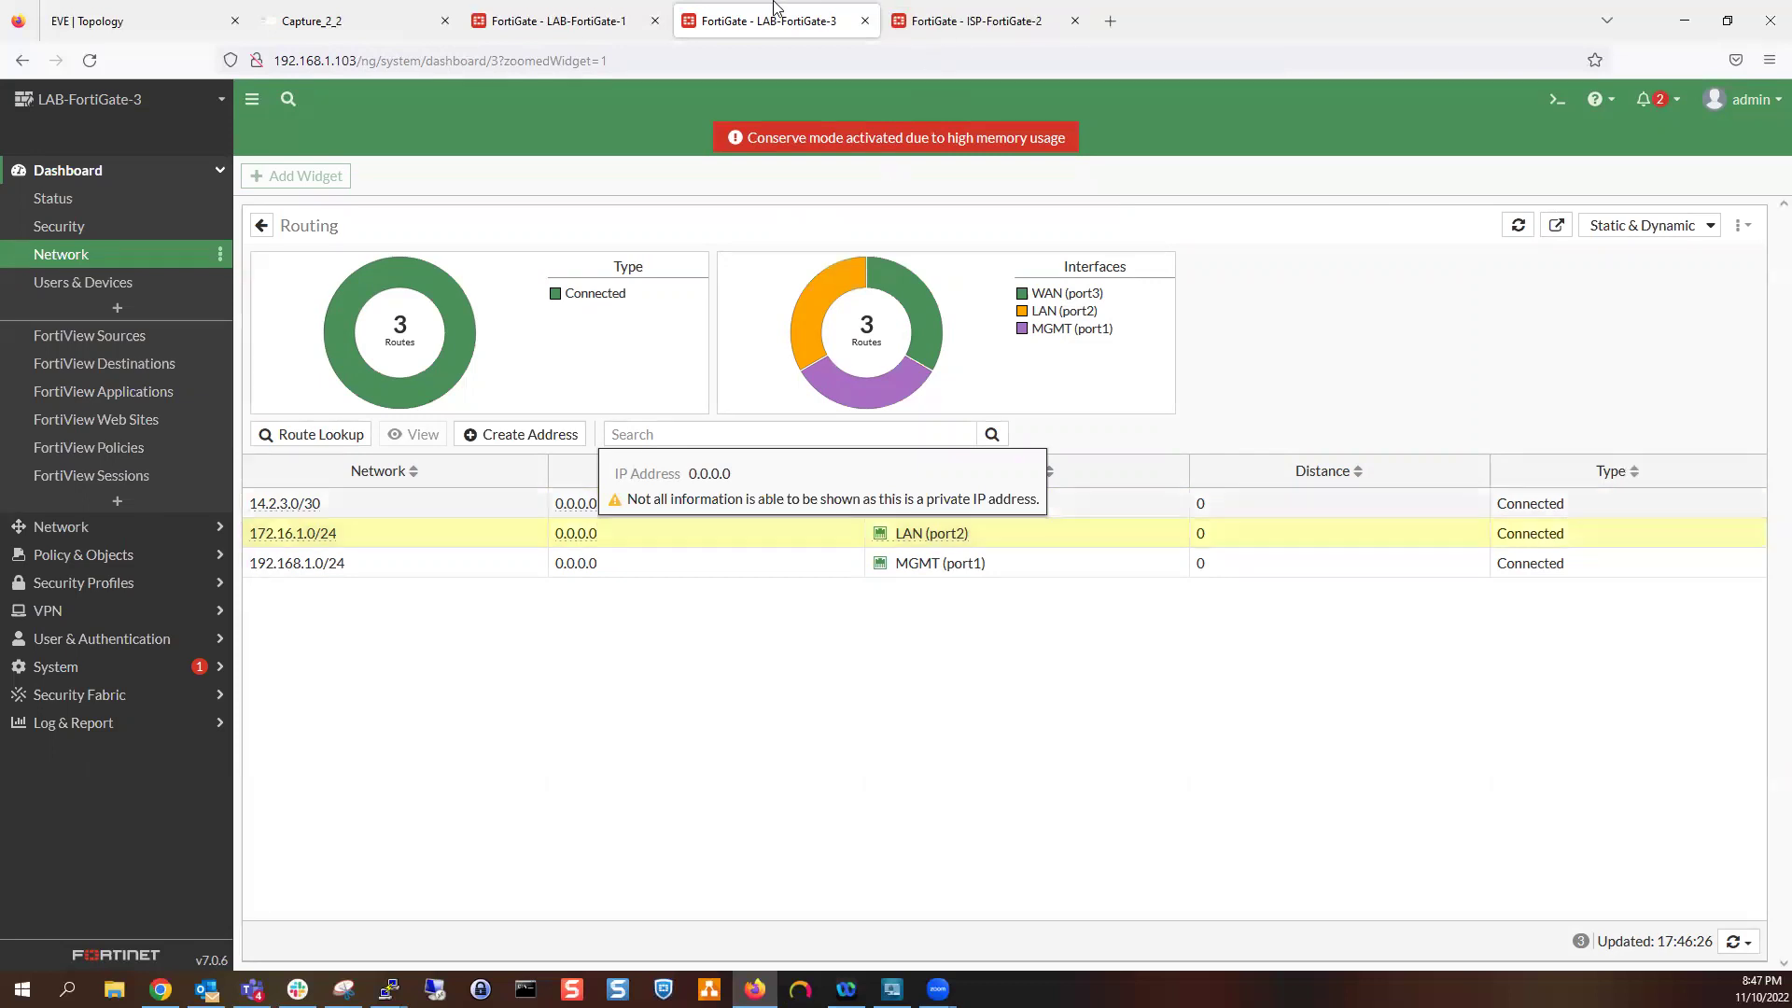
{"action": "left_click", "coordinate": [308, 10]}
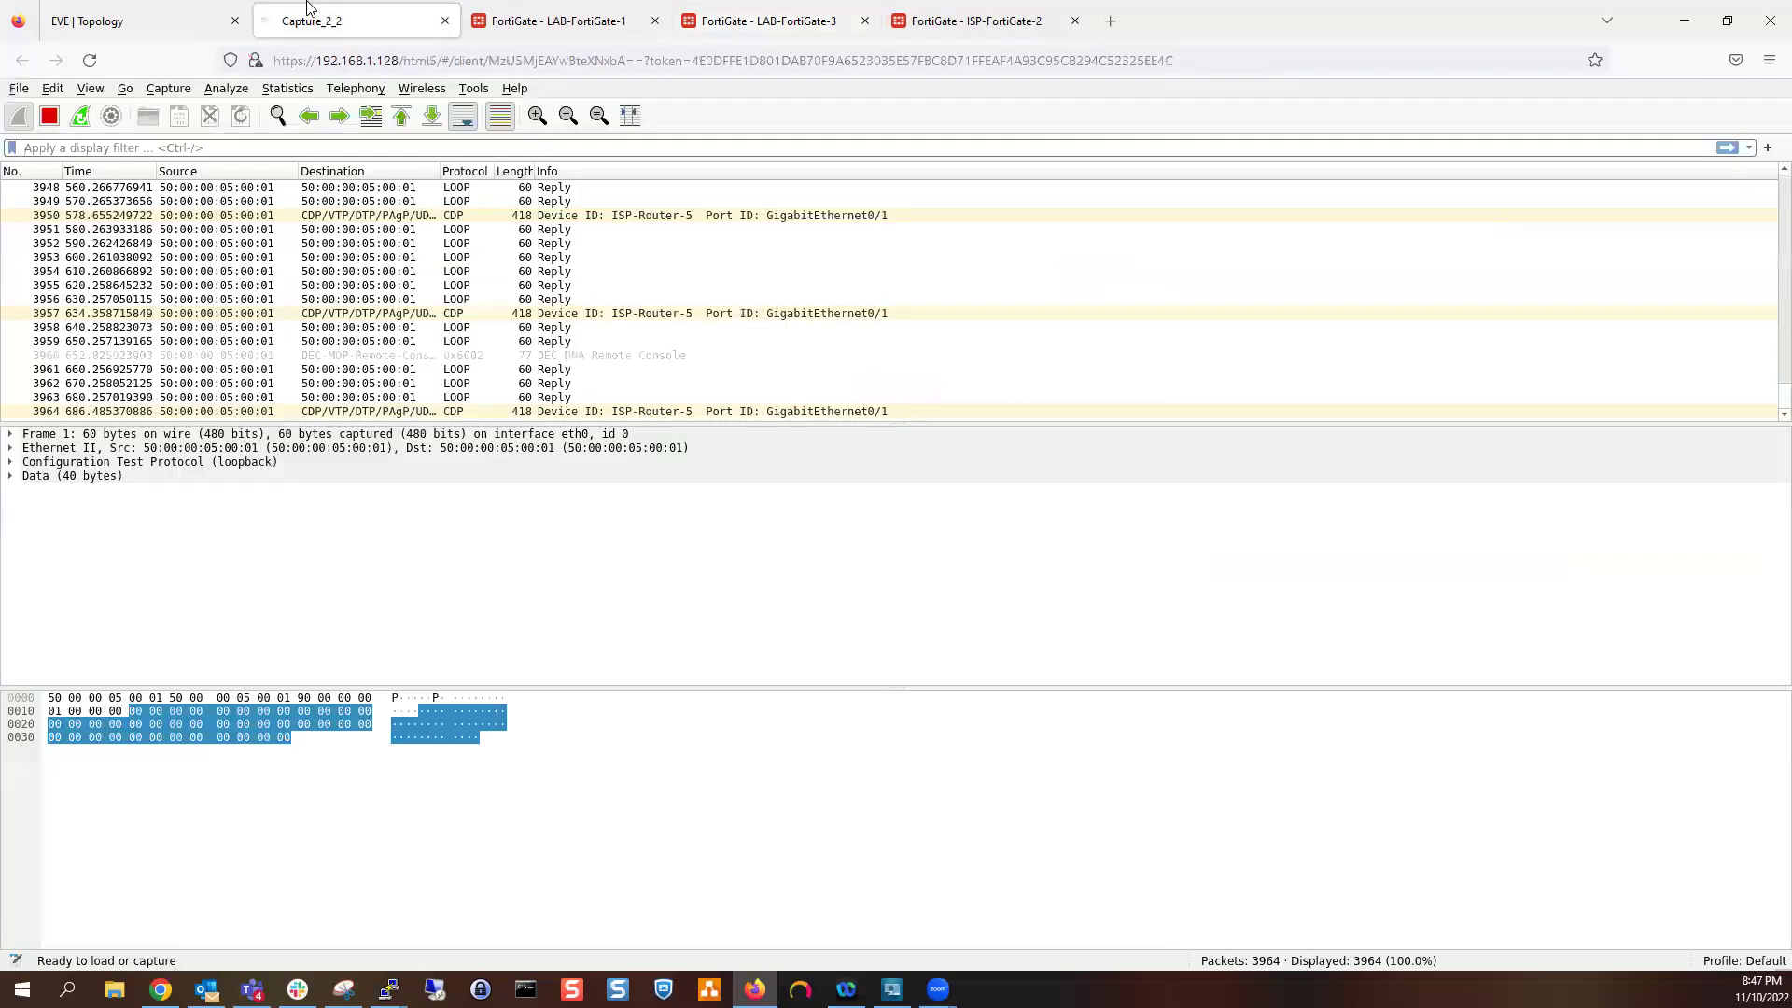
Open LAB-FortiGate-1's Network > OSPF page, showing router ID 0.0.0.0 and no areas
{"action": "left_click", "coordinate": [196, 13]}
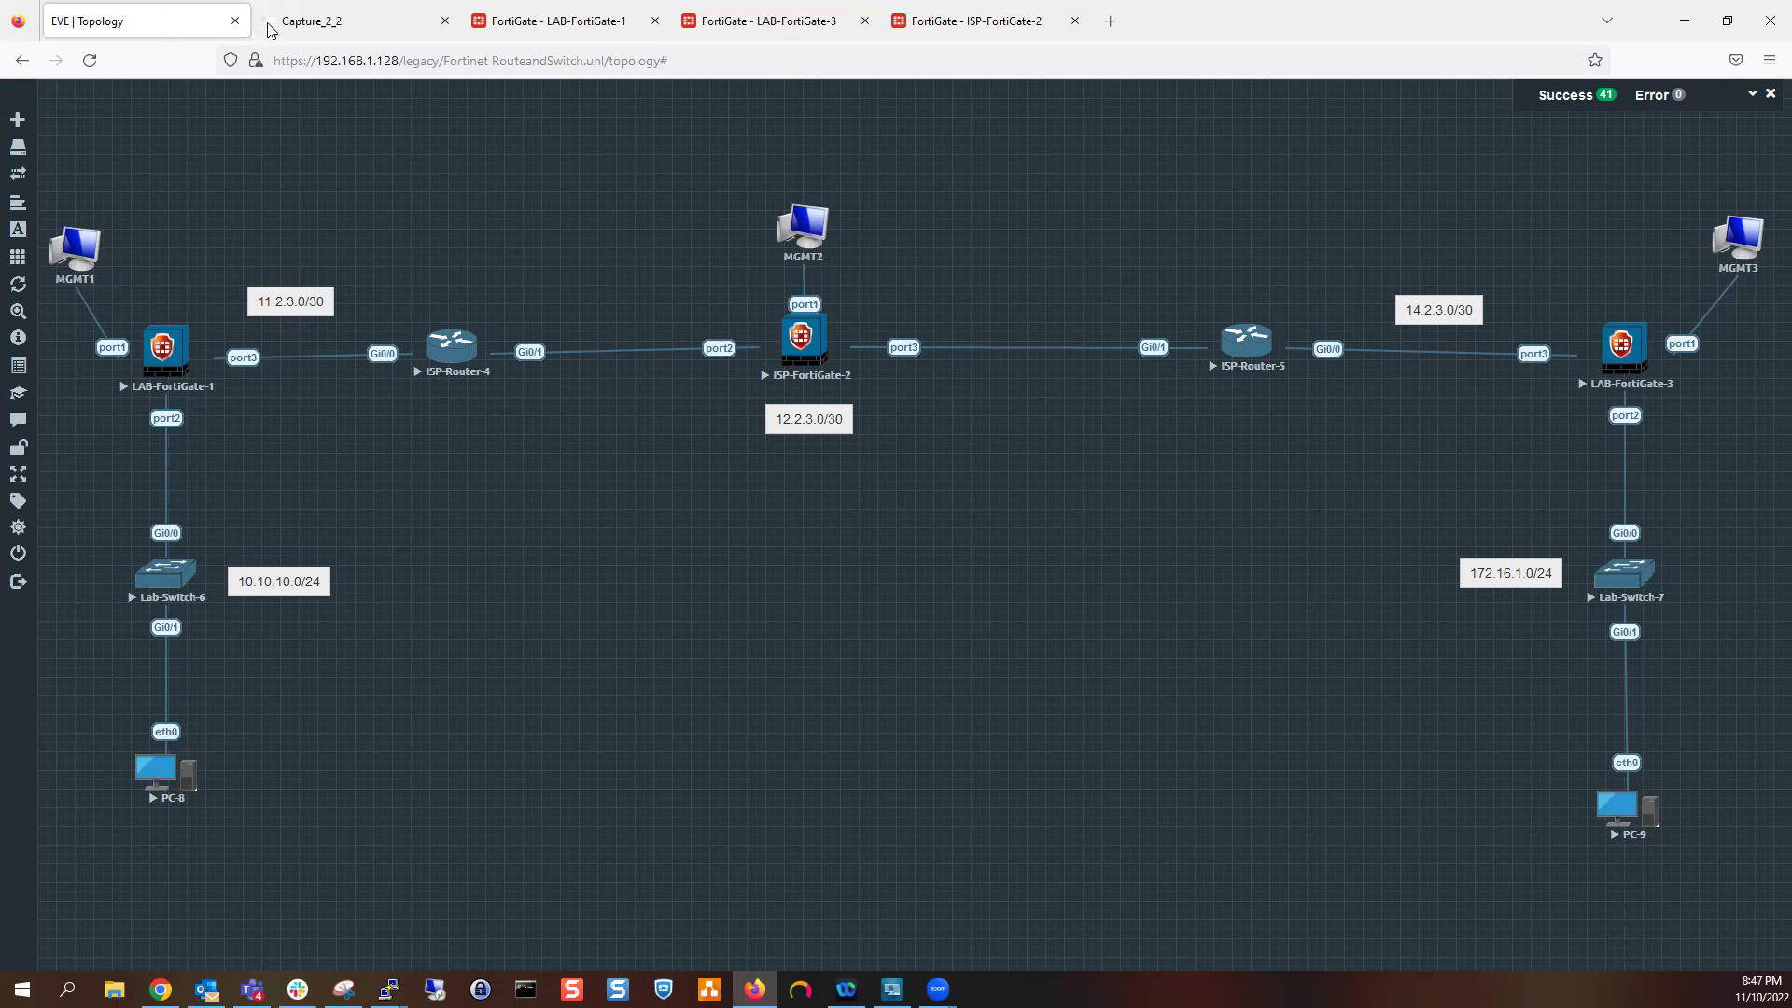
{"action": "left_click", "coordinate": [476, 23]}
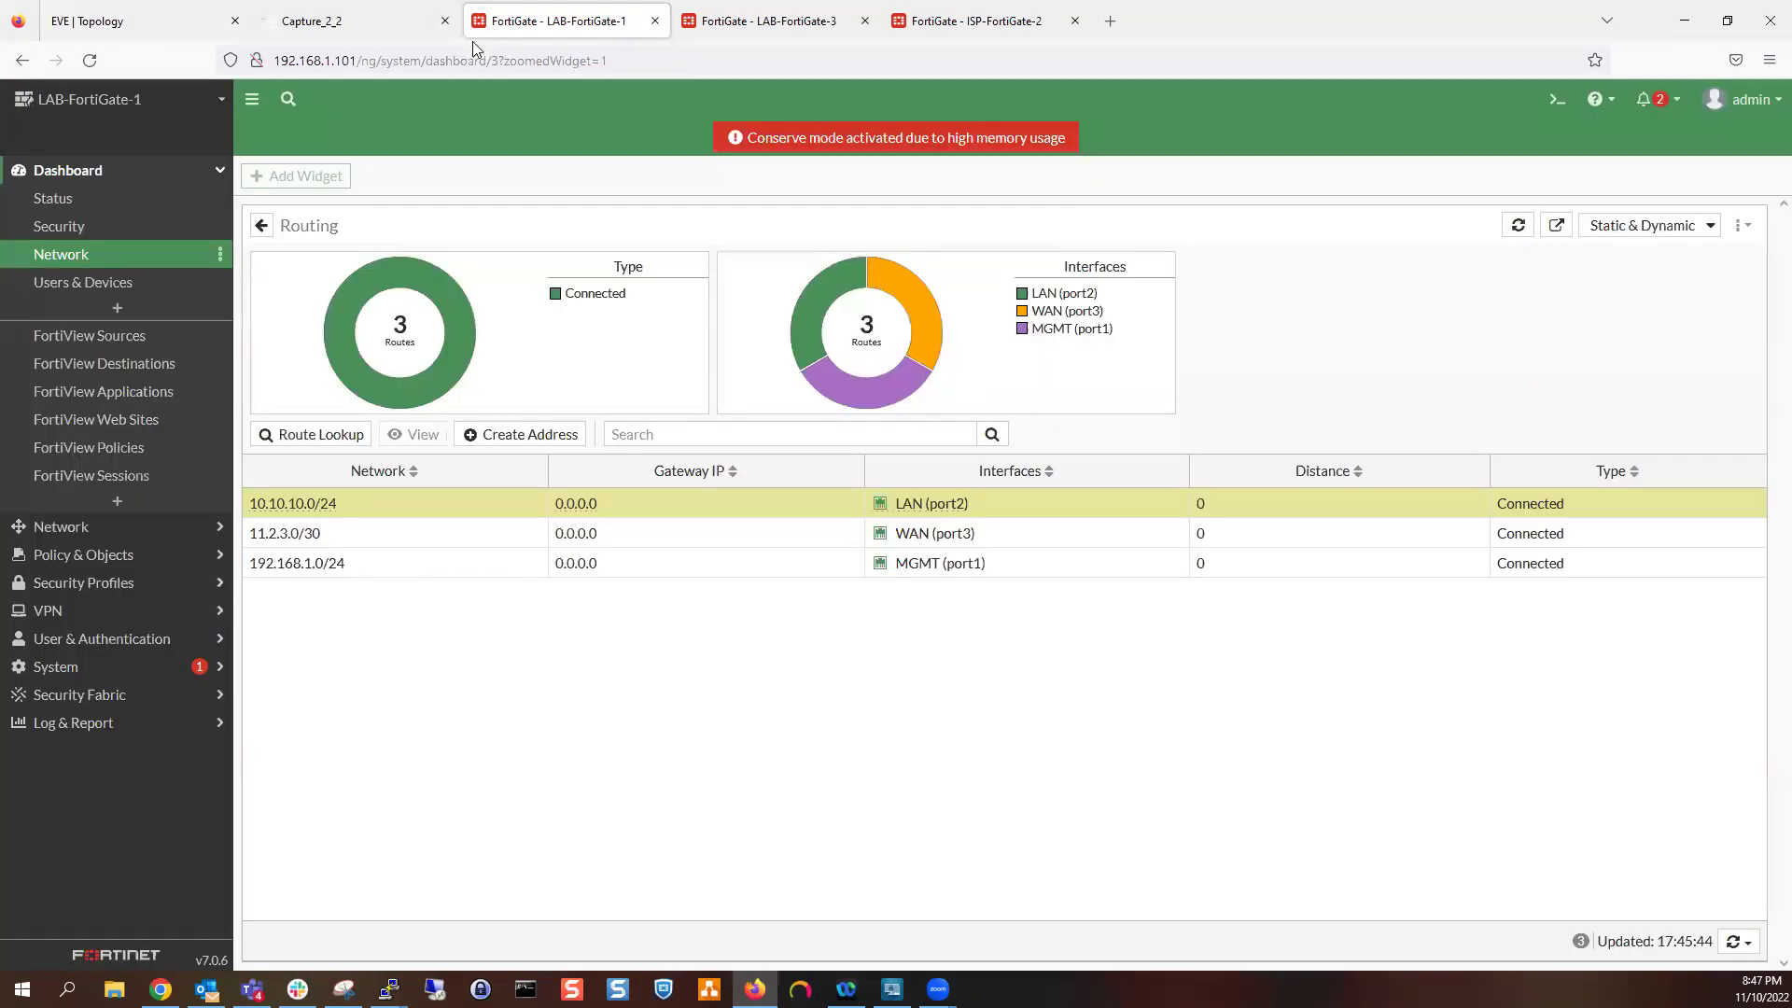
{"action": "left_click", "coordinate": [75, 528]}
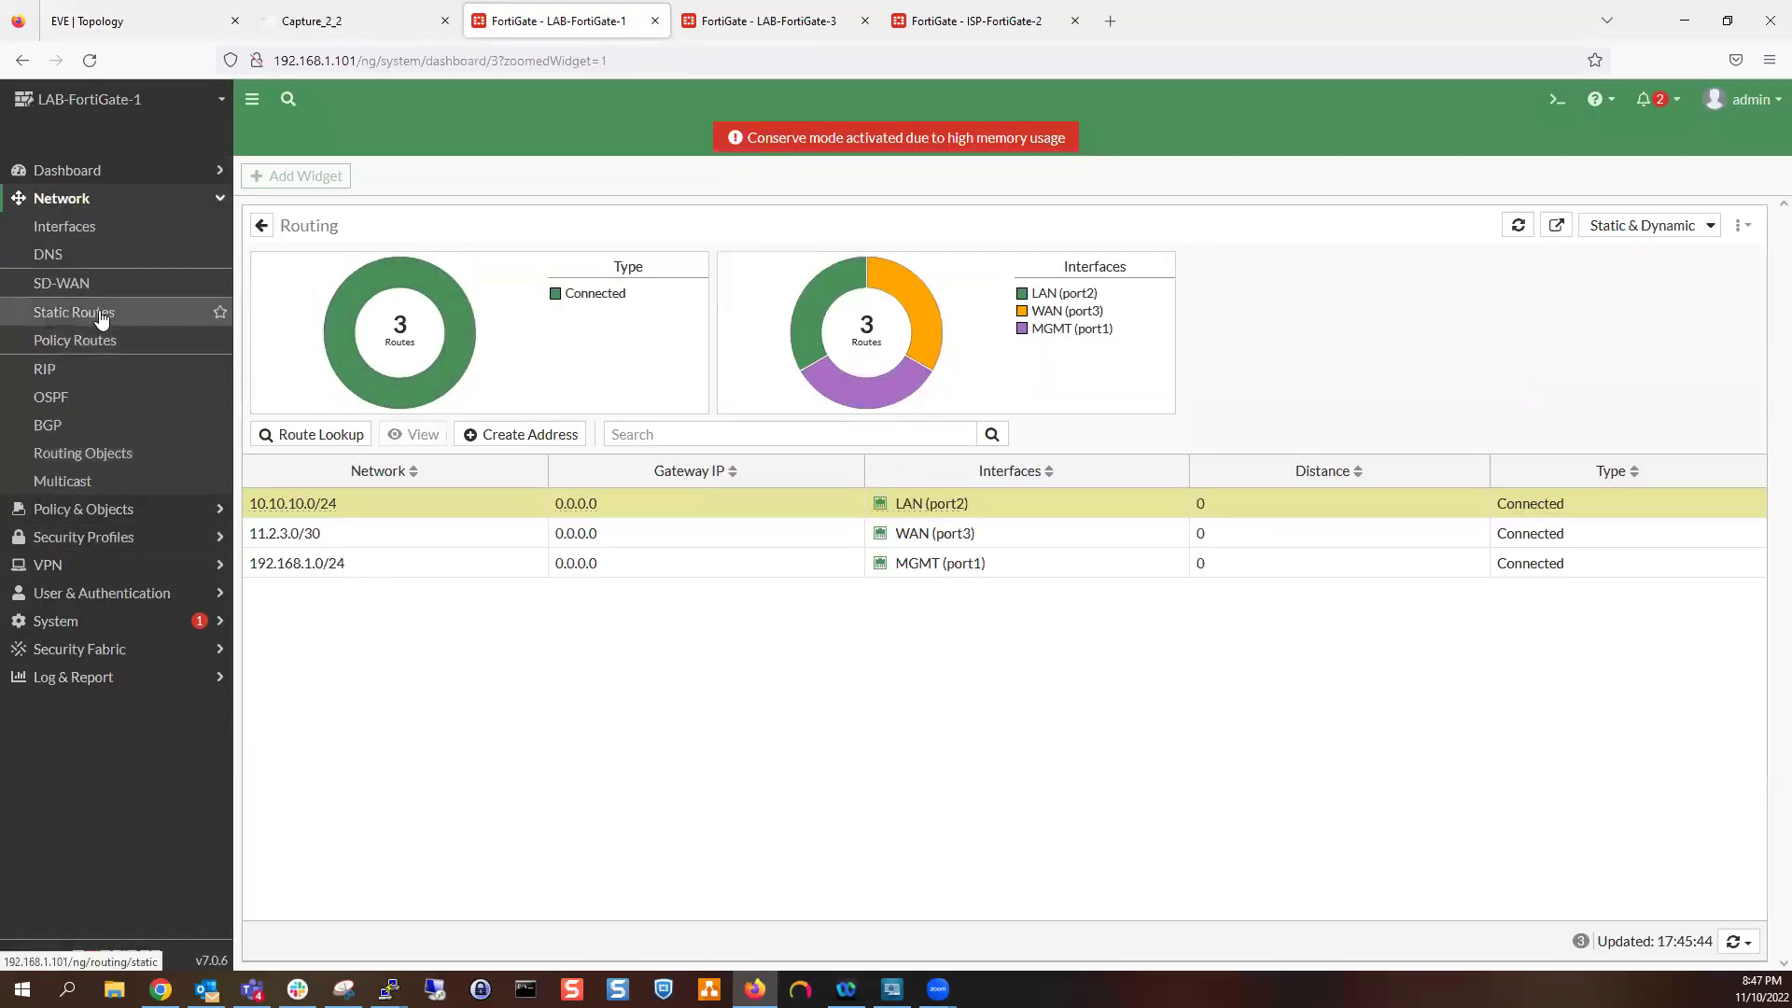
{"action": "left_click", "coordinate": [77, 396]}
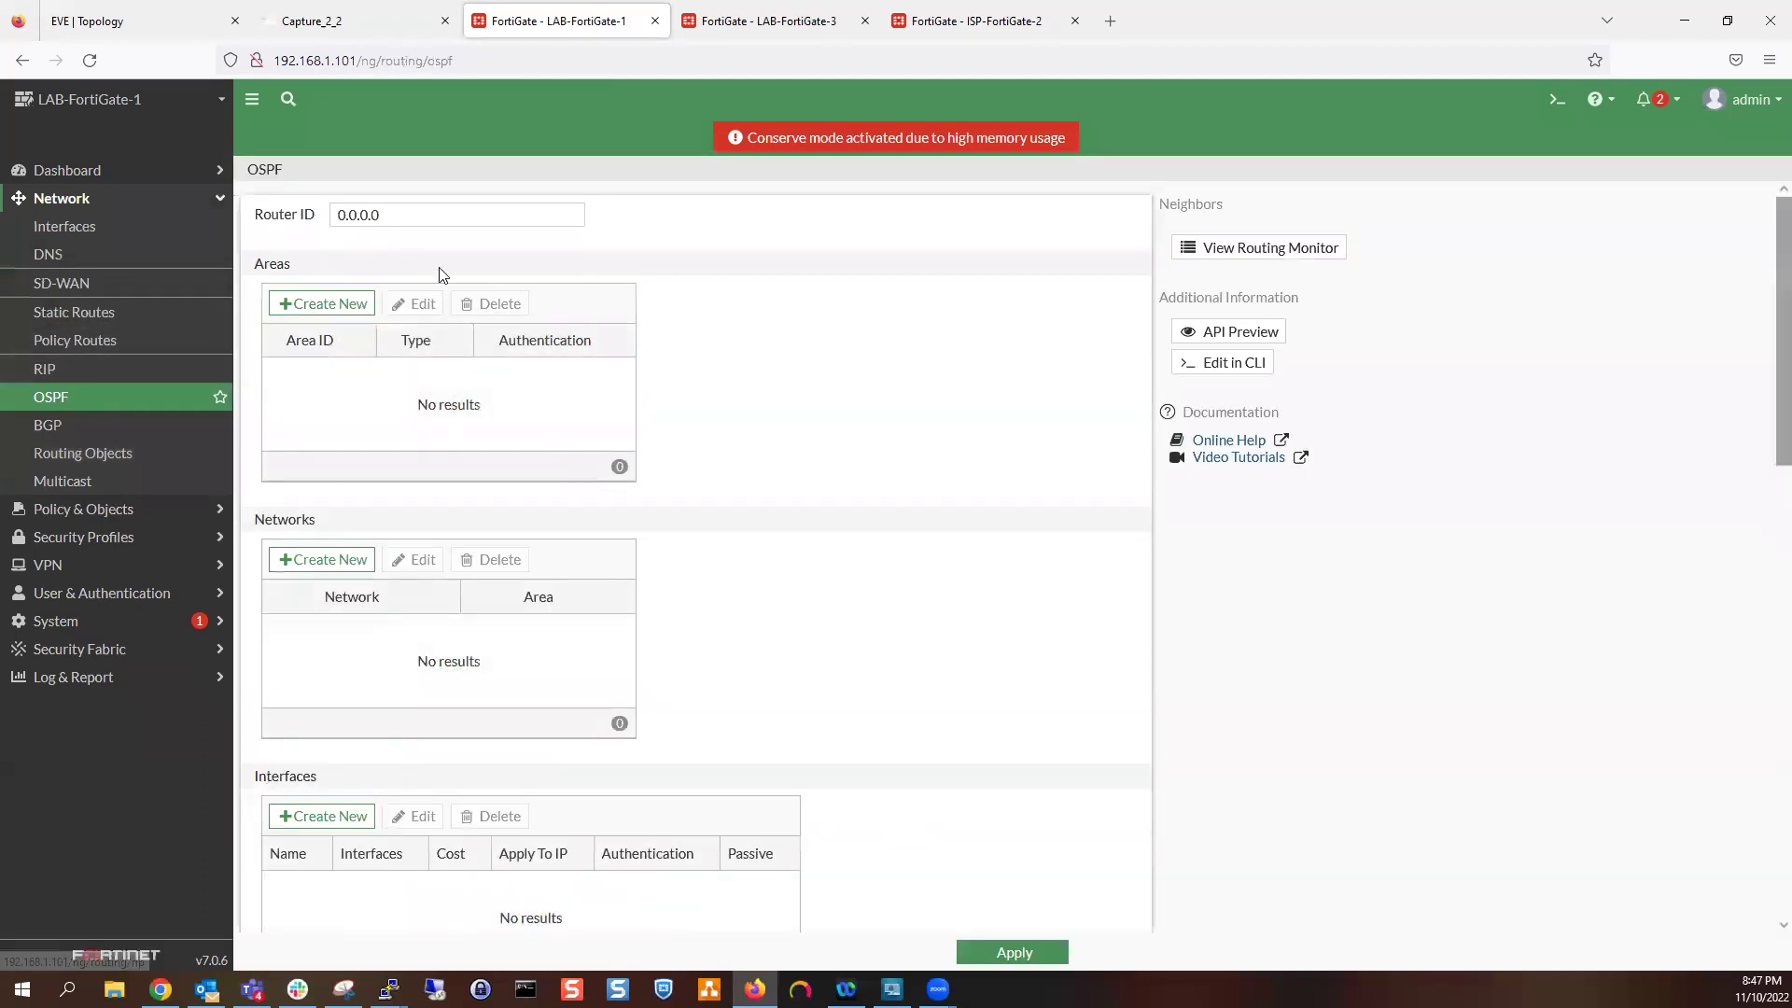
Add OSPF area 0.0.0.0 on LAB-FortiGate-1
{"action": "left_click", "coordinate": [393, 217]}
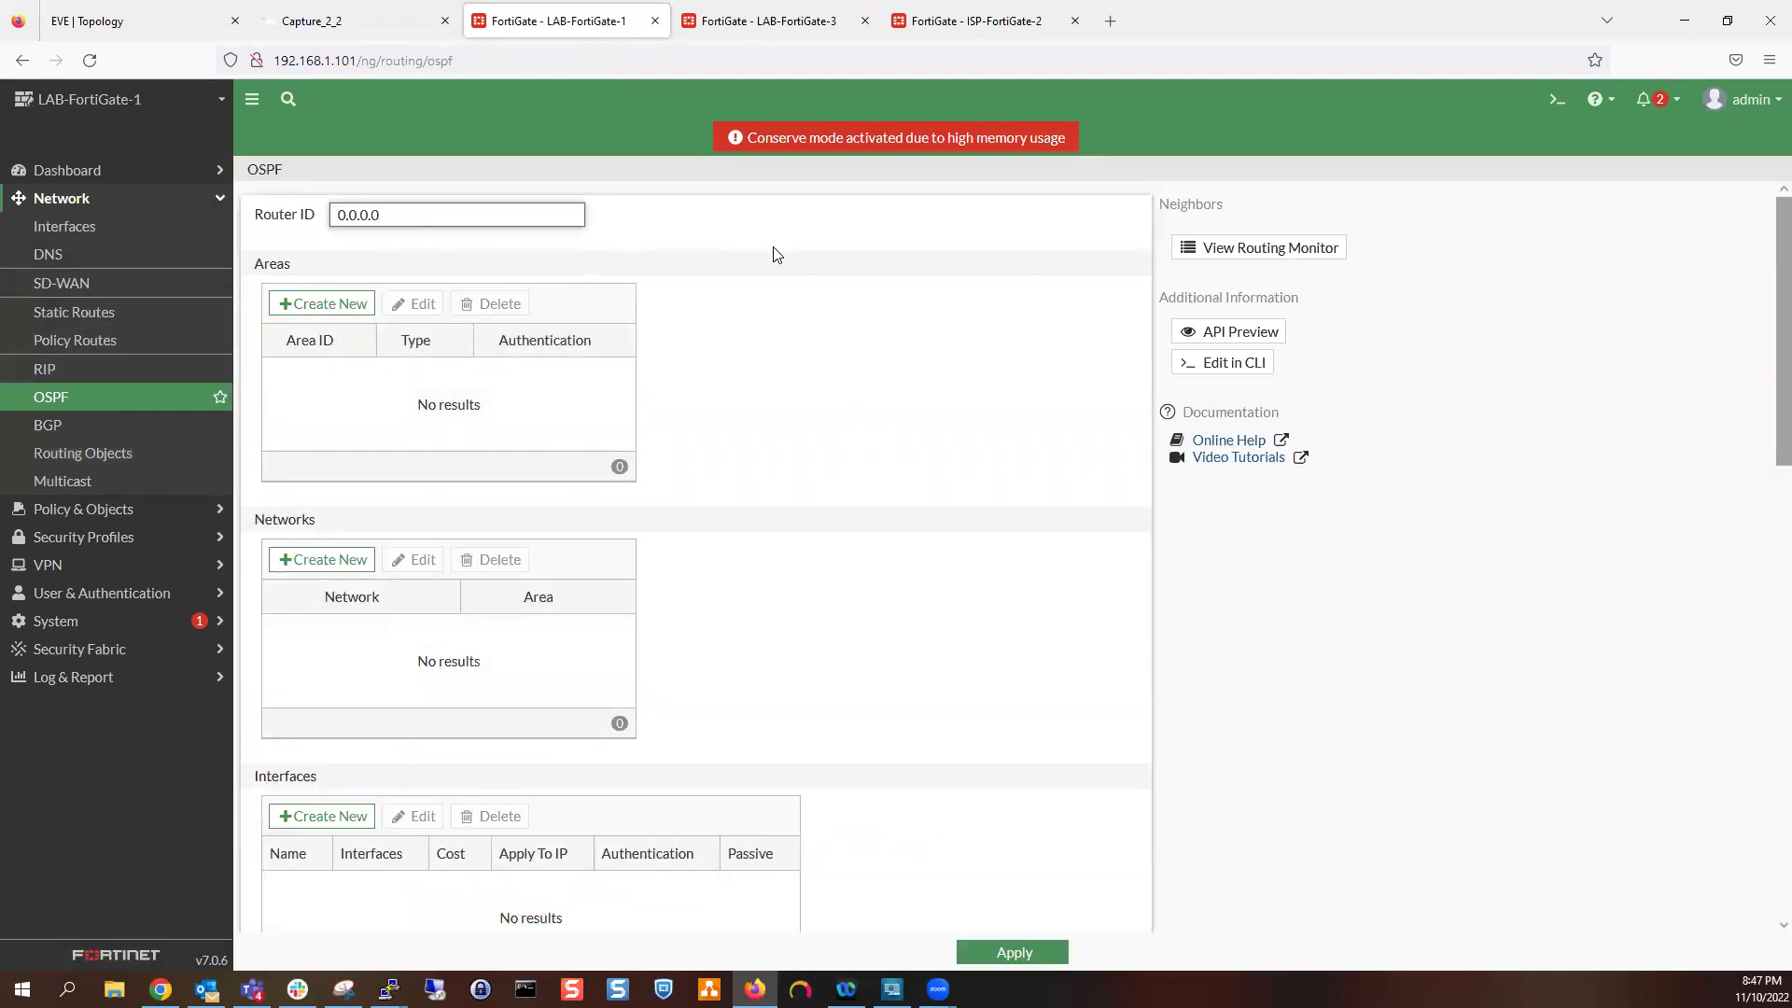
{"action": "left_click", "coordinate": [347, 304]}
{"action": "left_click", "coordinate": [1237, 342]}
Add network 0.0.0.0/0 in area 0.0.0.0 and apply the OSPF settings
{"action": "left_click", "coordinate": [366, 560]}
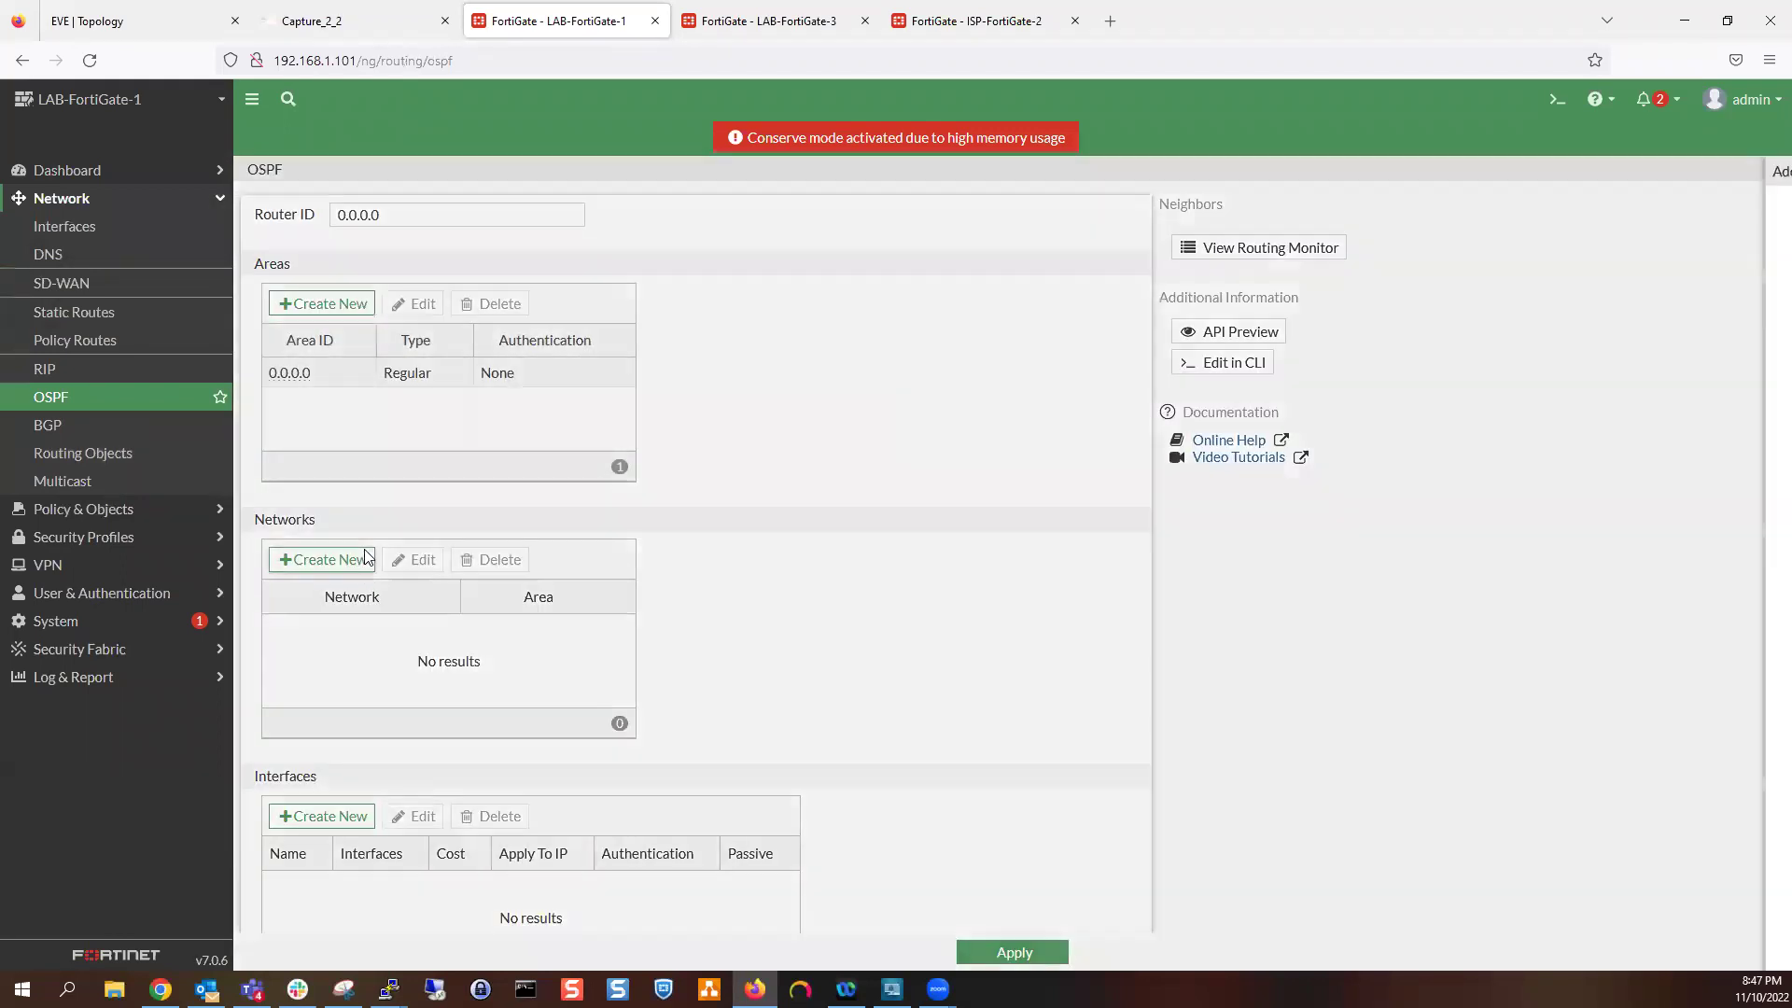
{"action": "left_click", "coordinate": [1073, 221]}
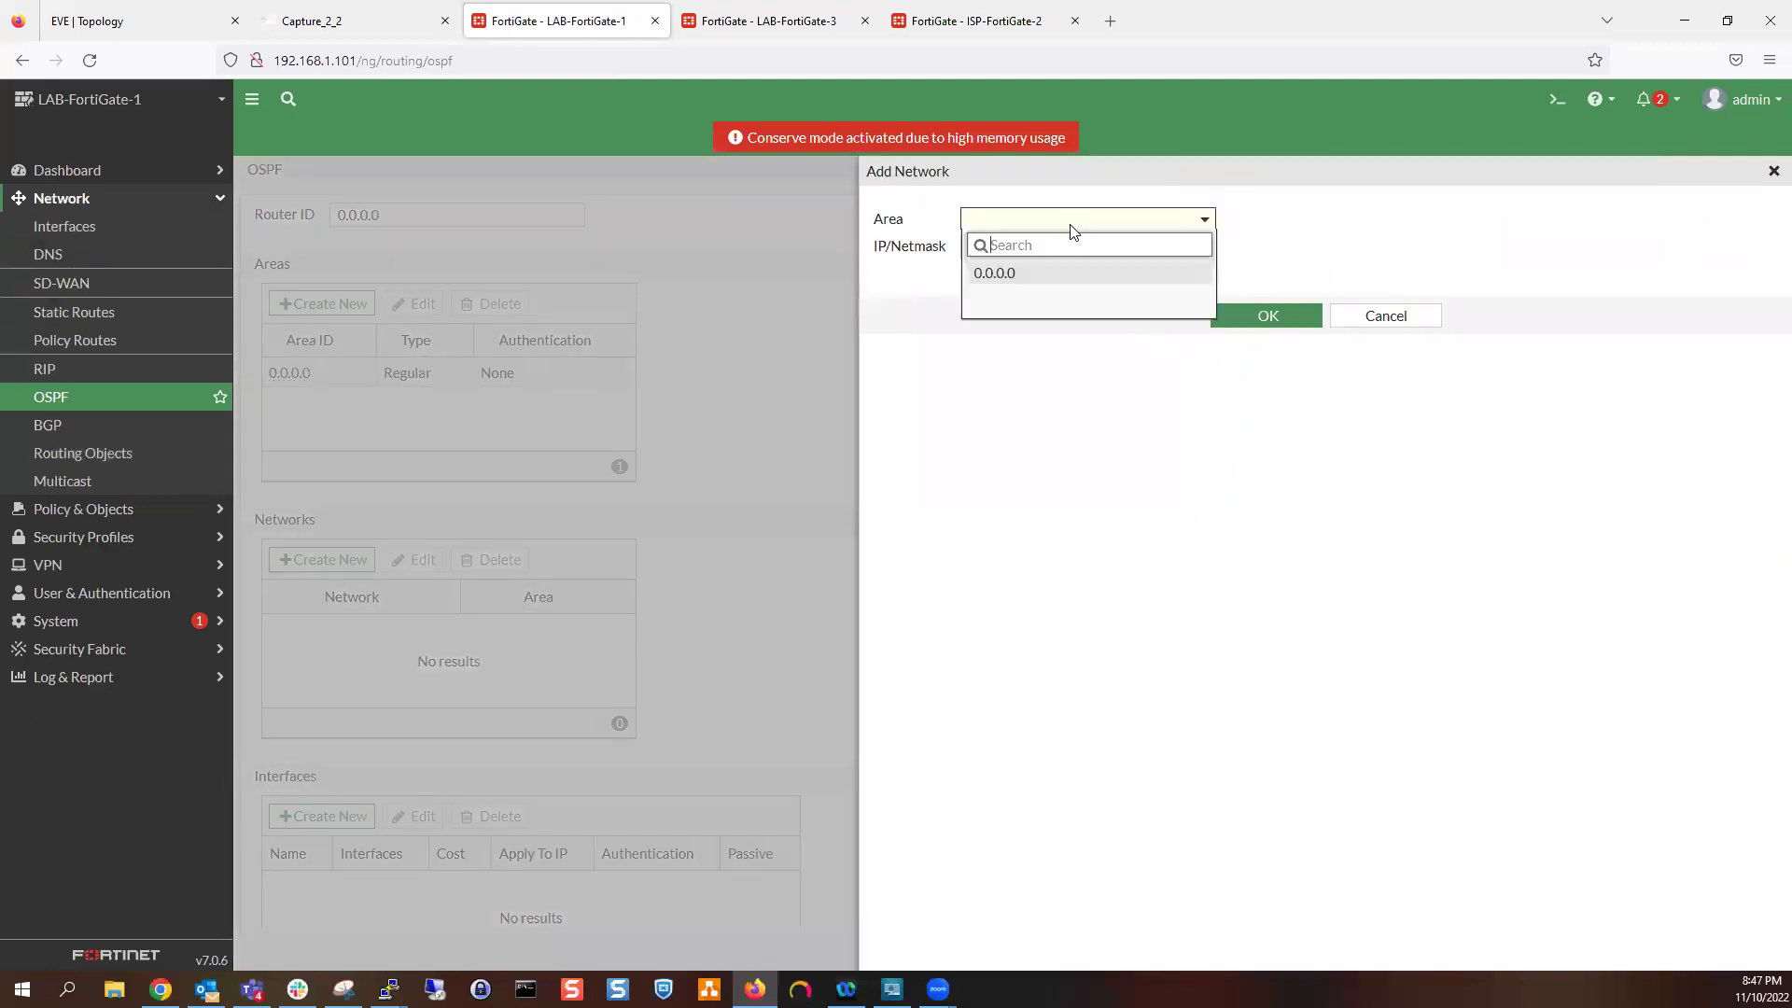
{"action": "left_click", "coordinate": [1076, 283]}
{"action": "left_click", "coordinate": [1269, 317]}
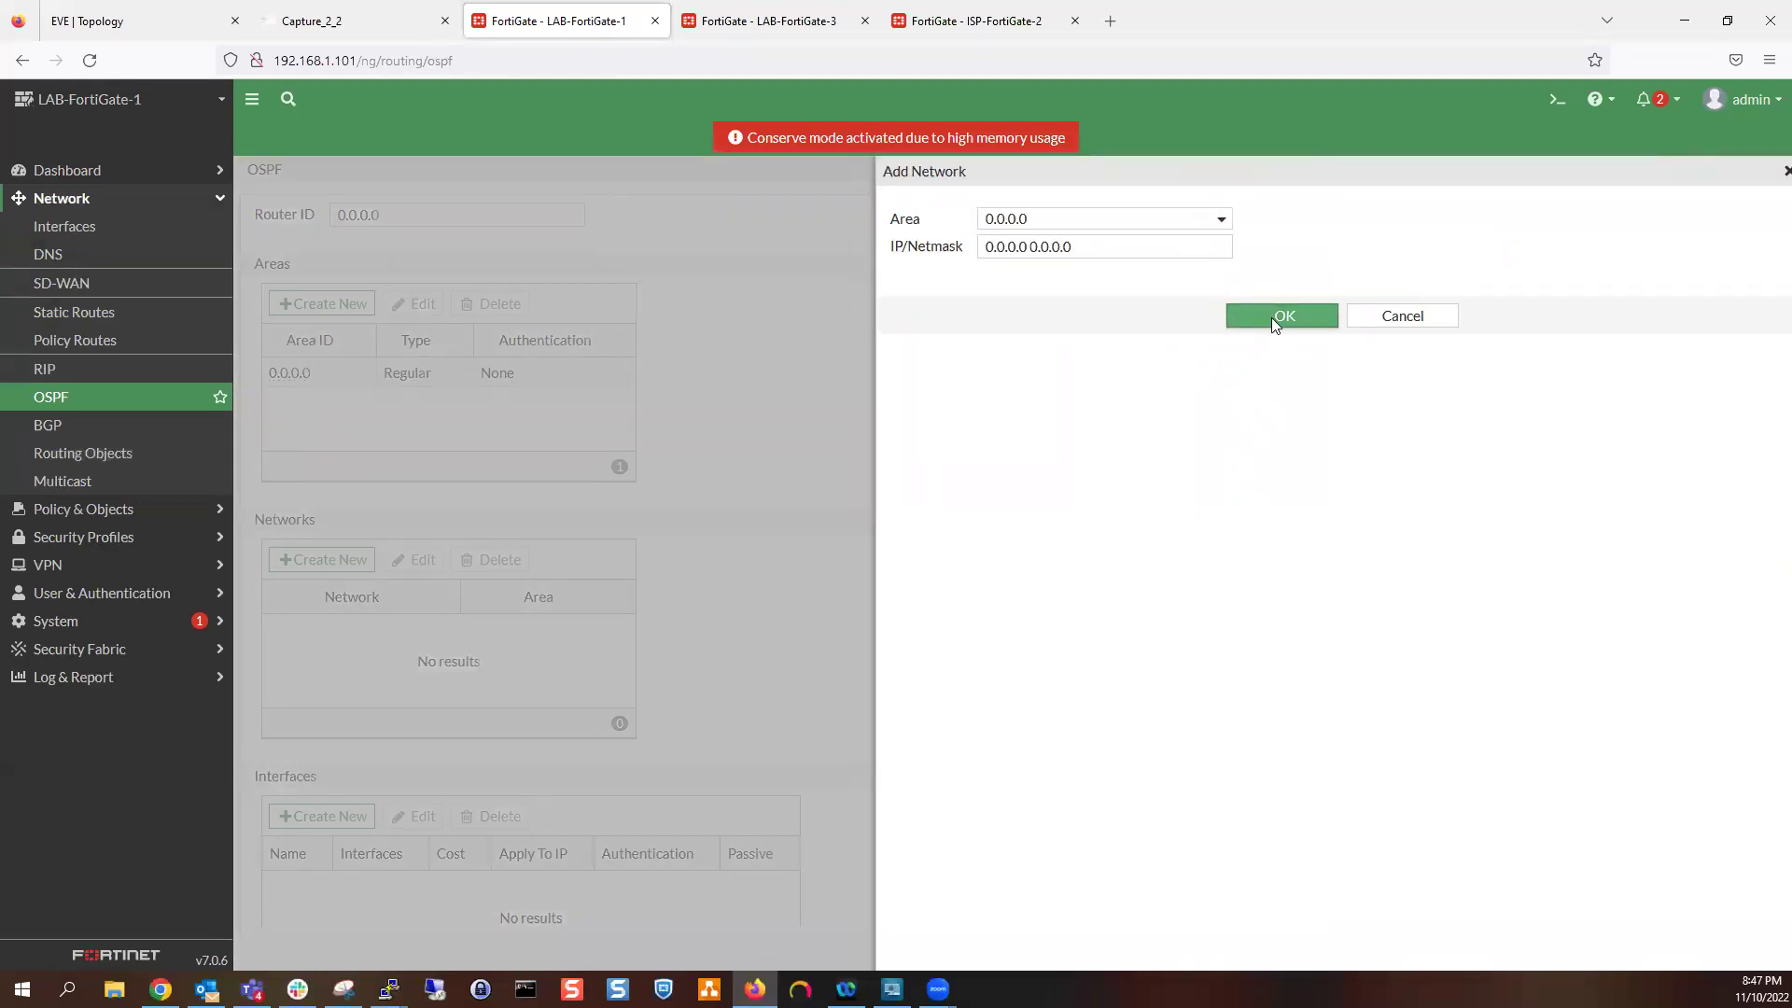
{"action": "scroll", "coordinate": [944, 672], "scroll_direction": "down", "scroll_amount": 4}
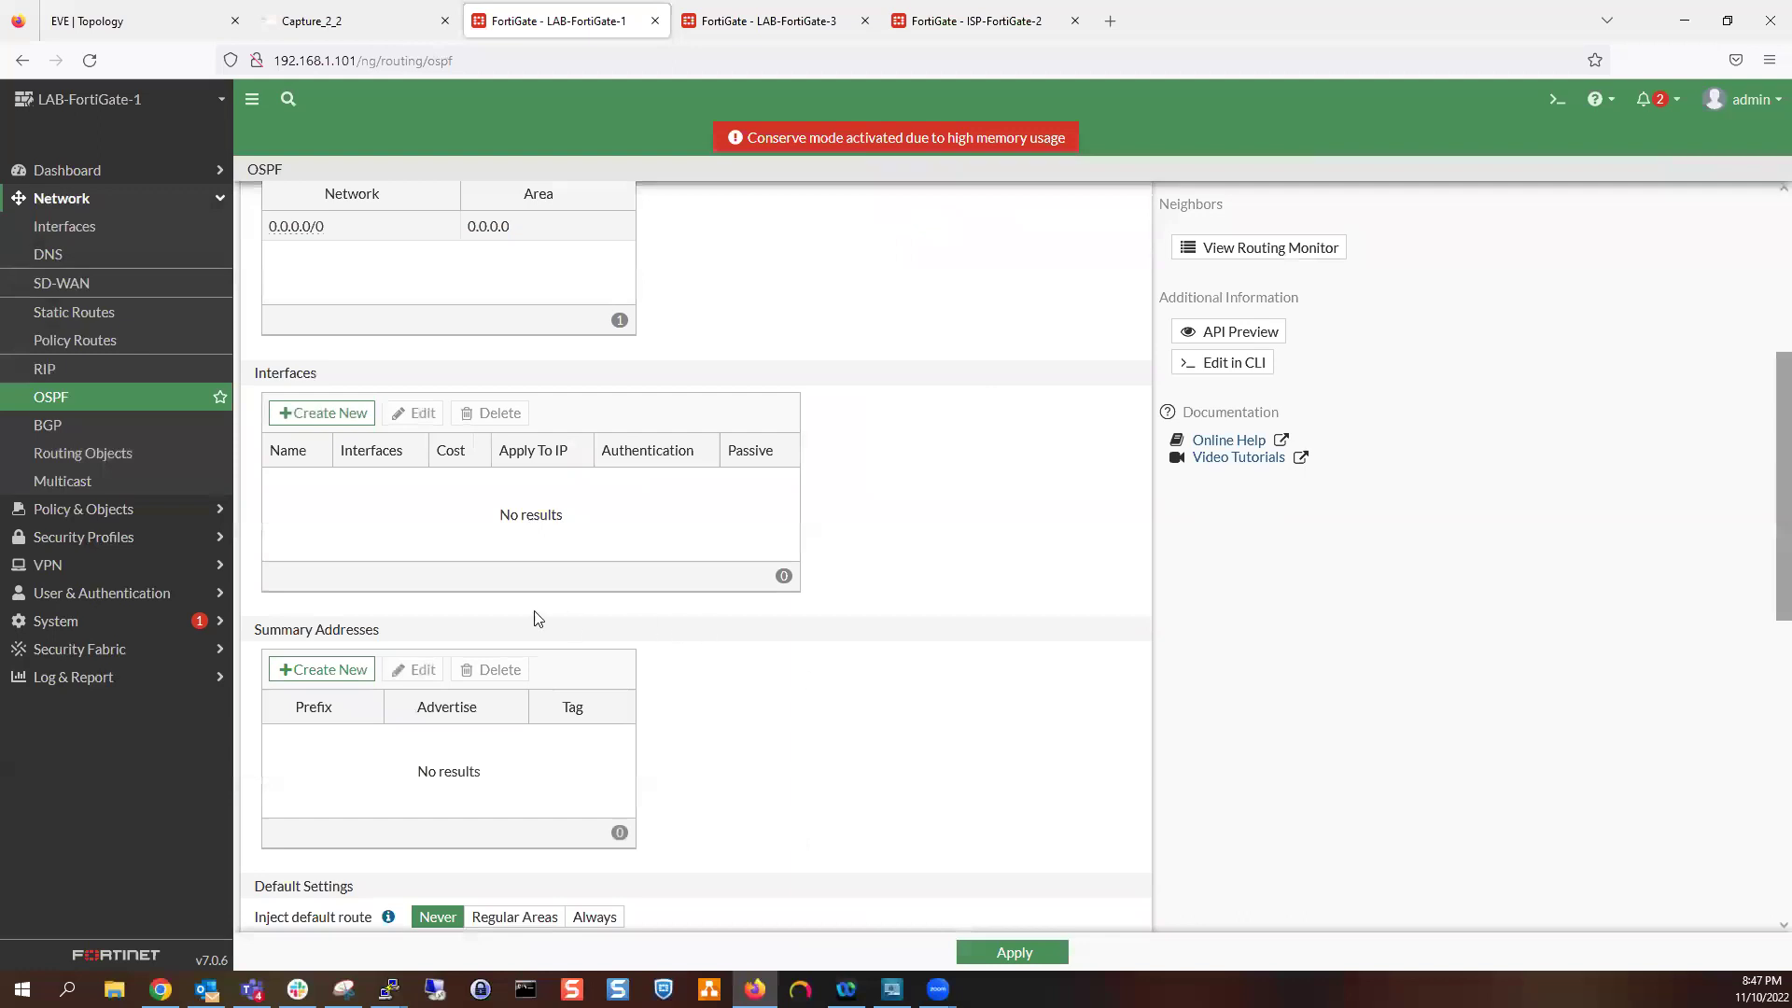
{"action": "left_click", "coordinate": [970, 950]}
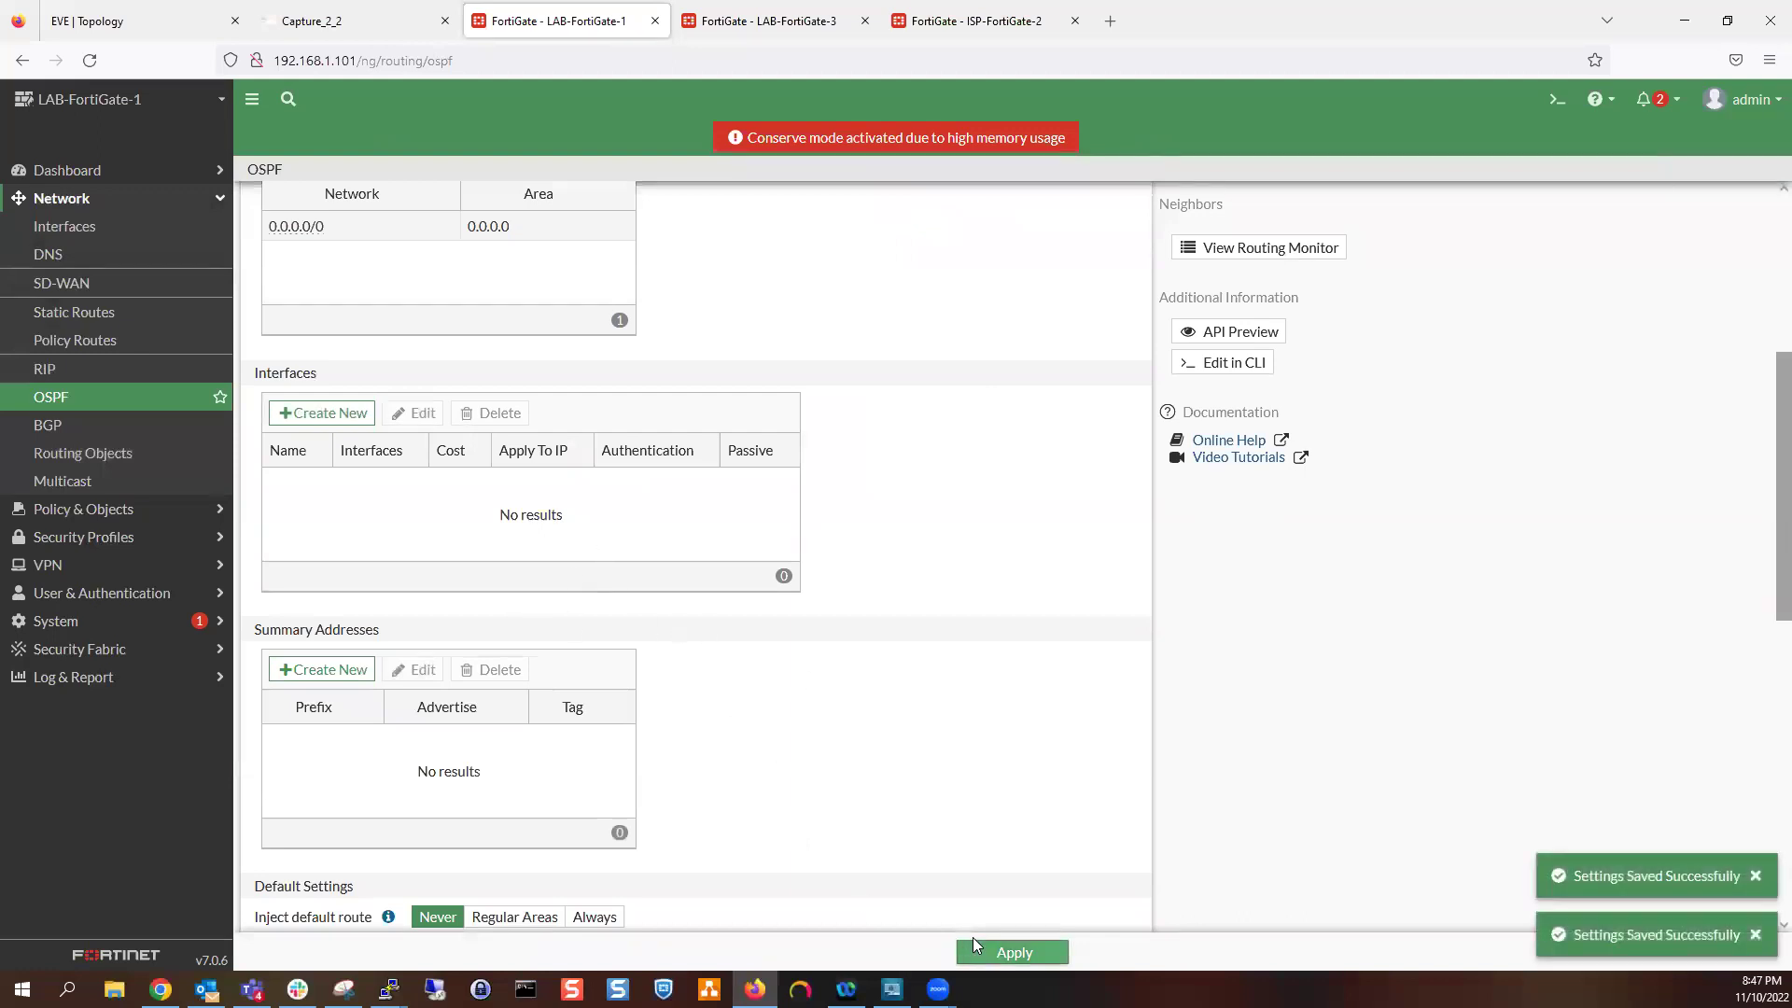
Glance at the Interfaces list, then return to scroll through LAB-FortiGate-1's OSPF settings
{"action": "left_click", "coordinate": [132, 406]}
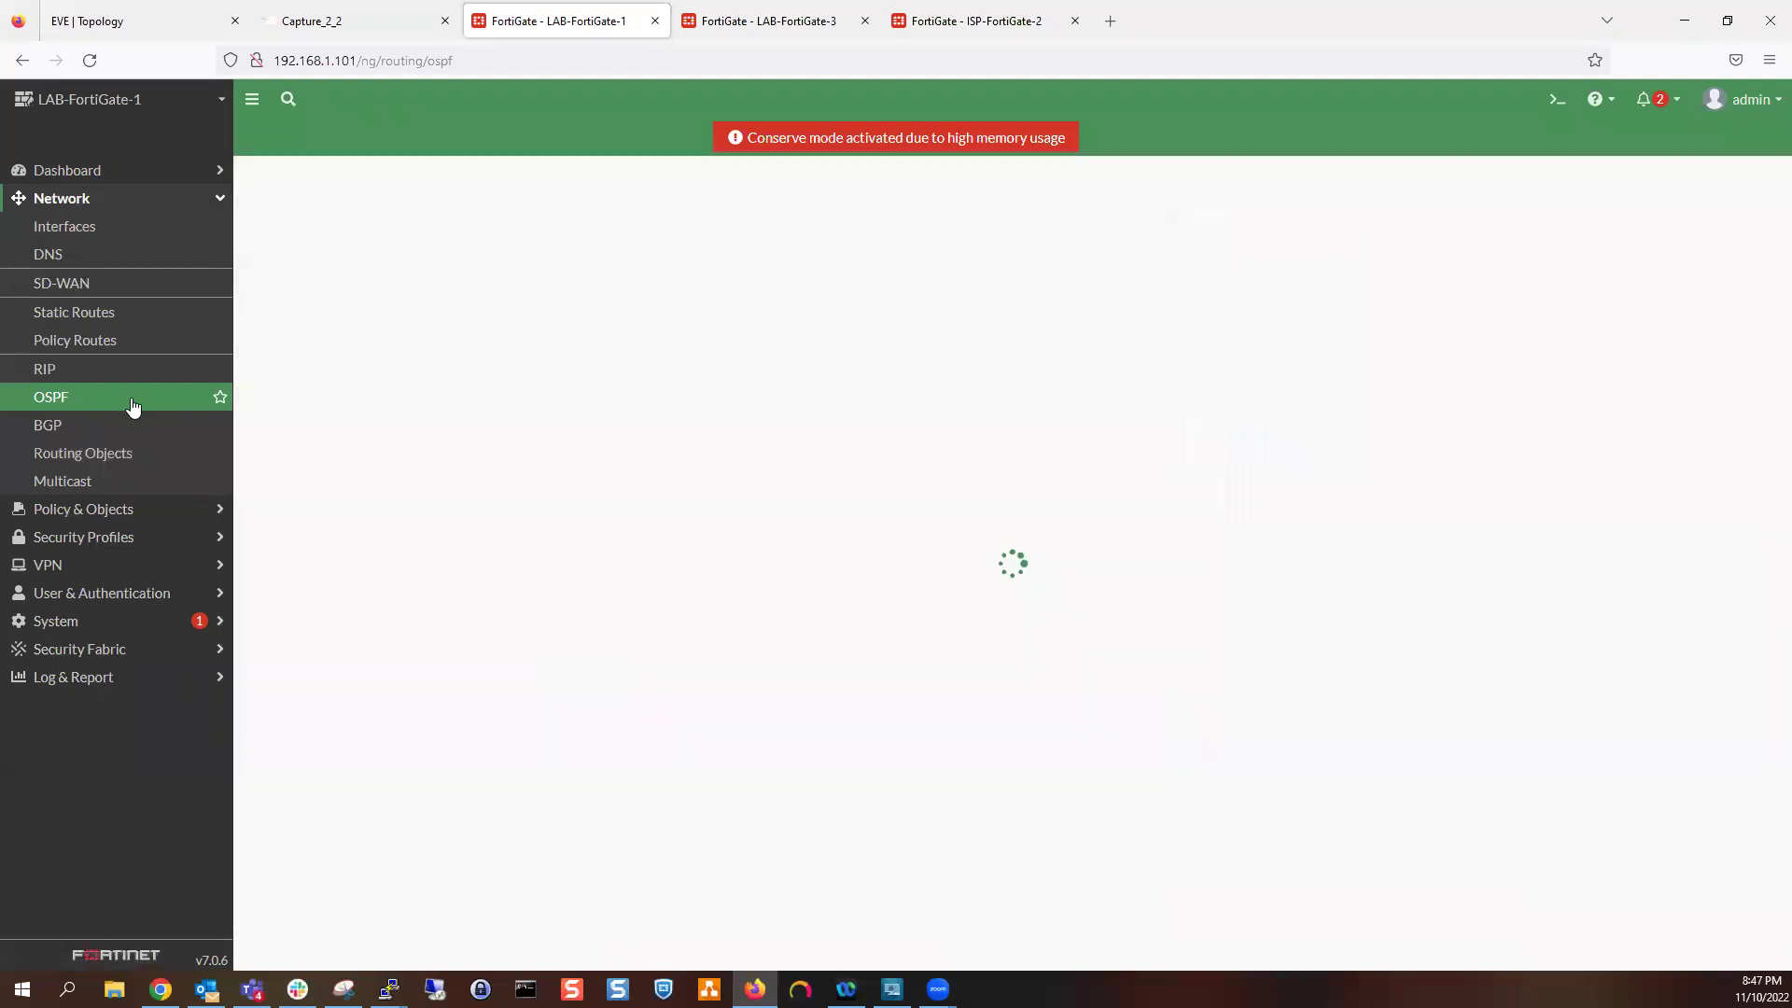
{"action": "left_click", "coordinate": [119, 233]}
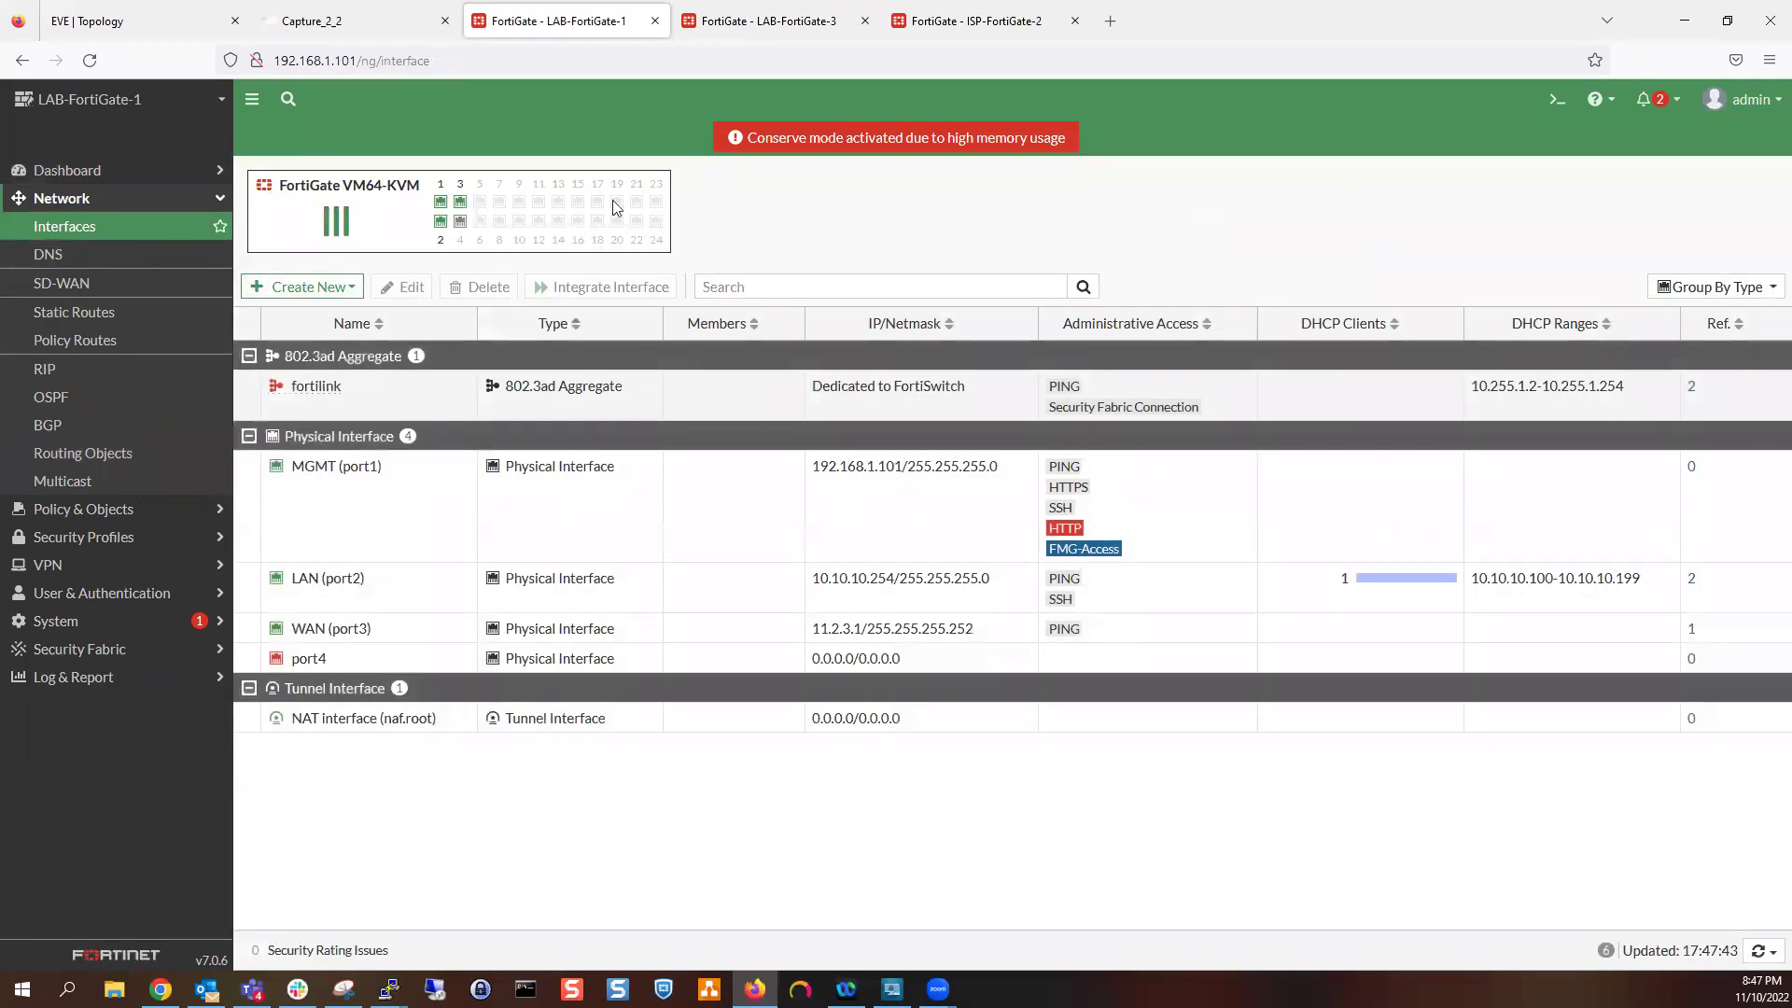
{"action": "left_click", "coordinate": [119, 396]}
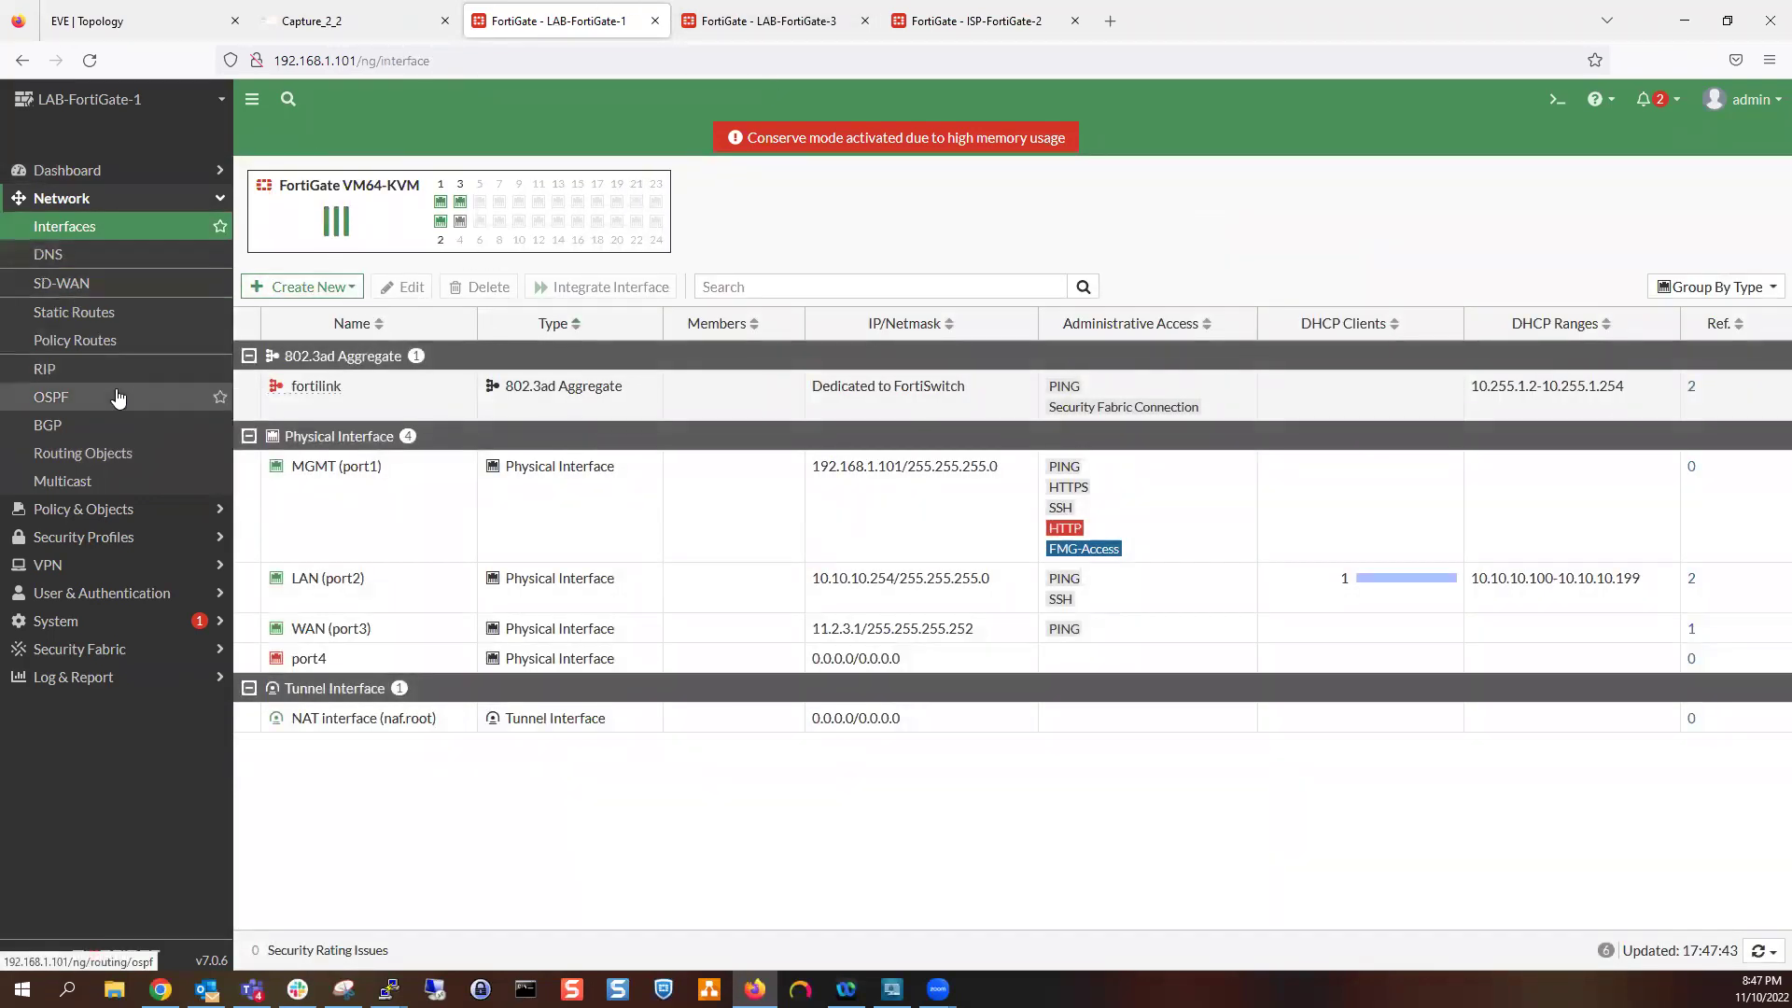
{"action": "scroll", "coordinate": [458, 744], "scroll_direction": "down", "scroll_amount": 4}
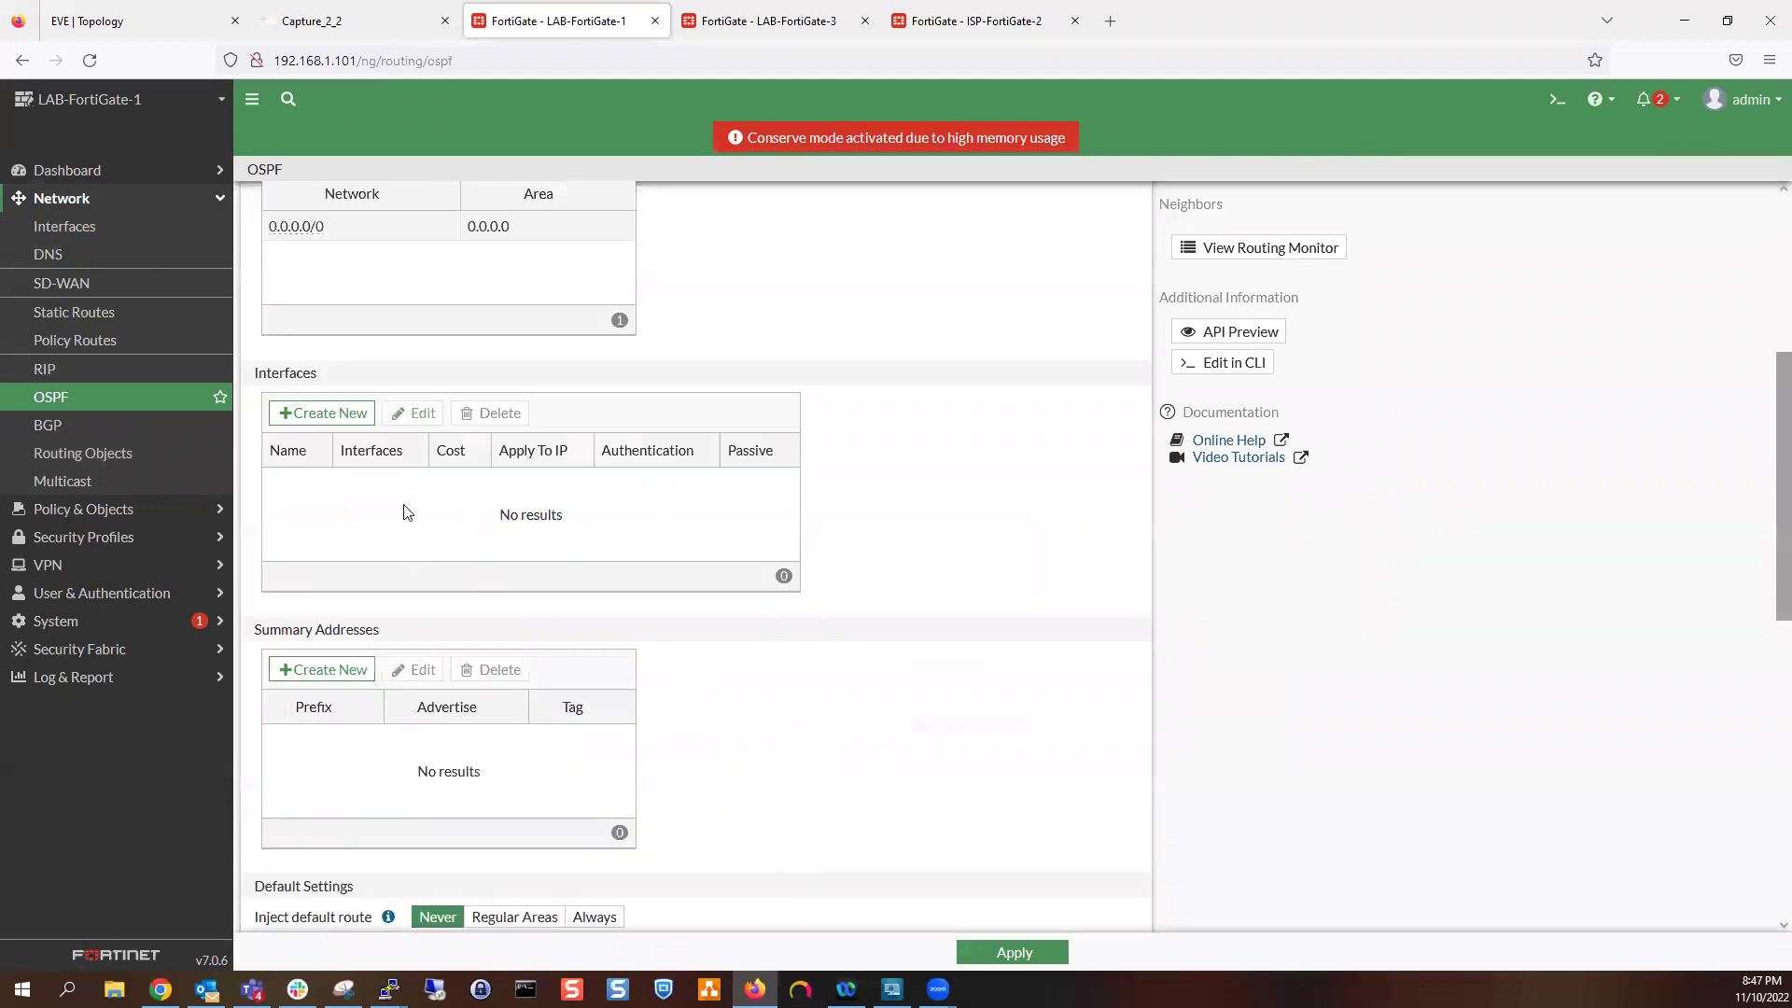
{"action": "scroll", "coordinate": [364, 584], "scroll_direction": "down", "scroll_amount": 3}
{"action": "scroll", "coordinate": [395, 640], "scroll_direction": "down", "scroll_amount": 5}
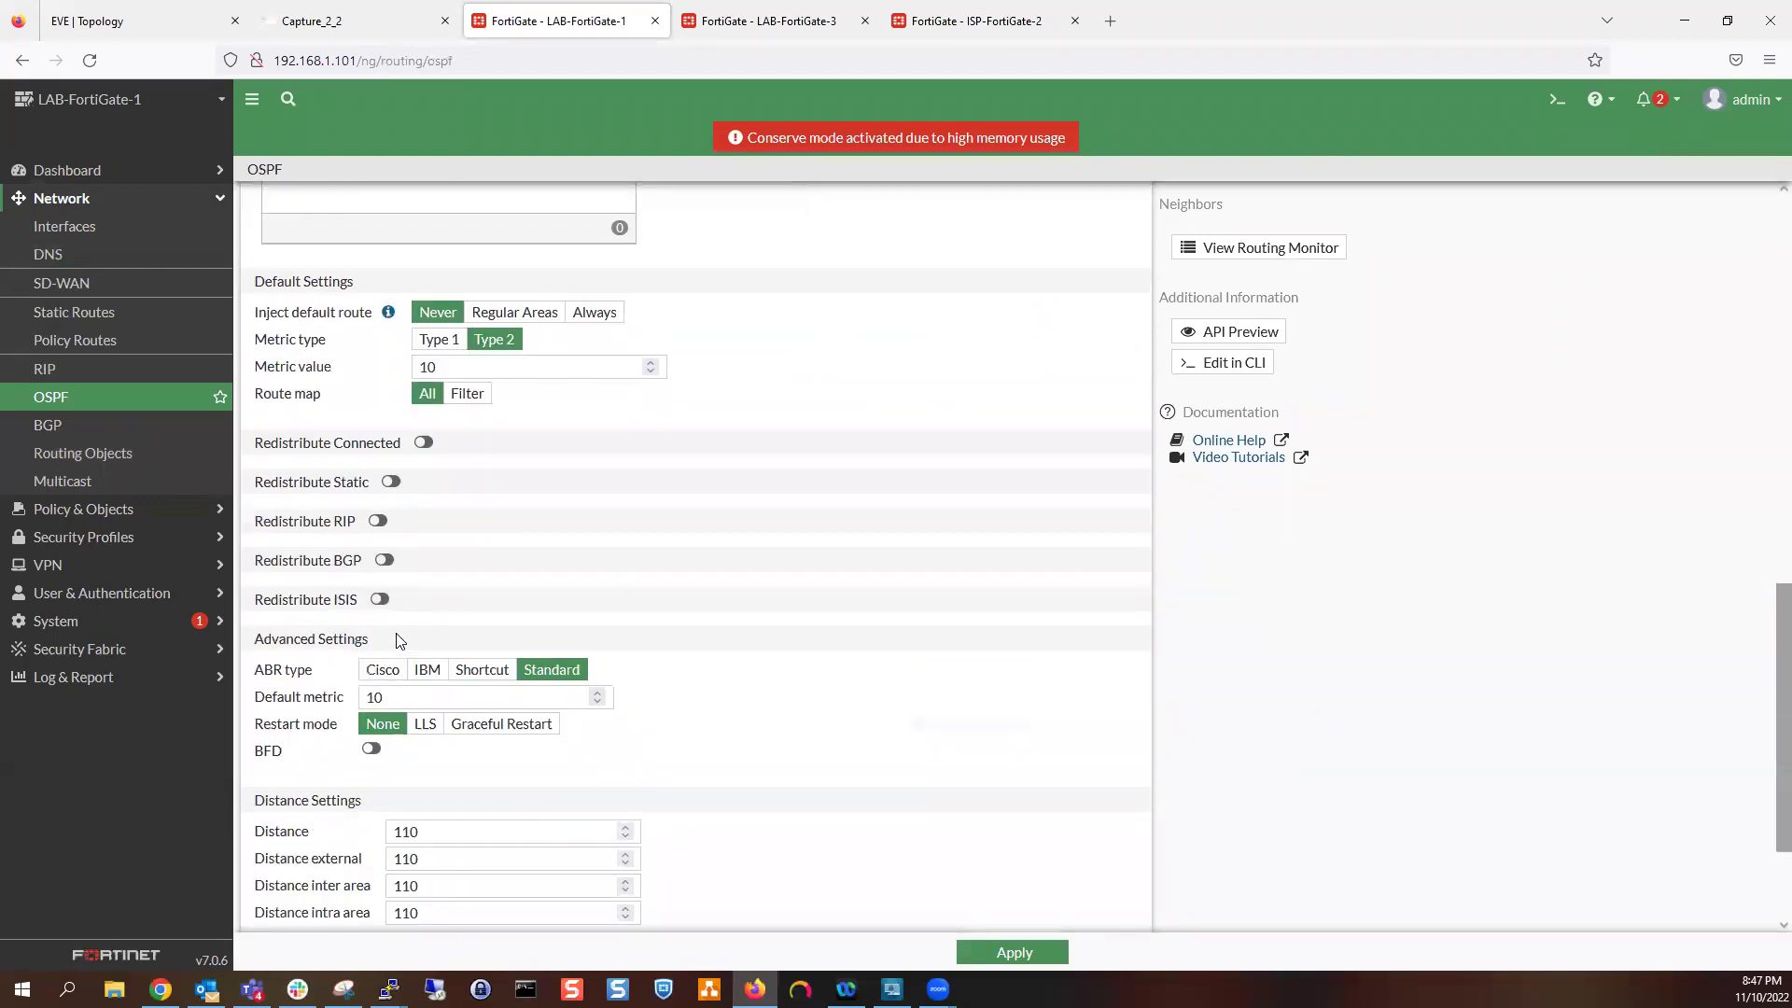
{"action": "scroll", "coordinate": [466, 650], "scroll_direction": "up", "scroll_amount": 4}
{"action": "scroll", "coordinate": [466, 650], "scroll_direction": "up", "scroll_amount": 5}
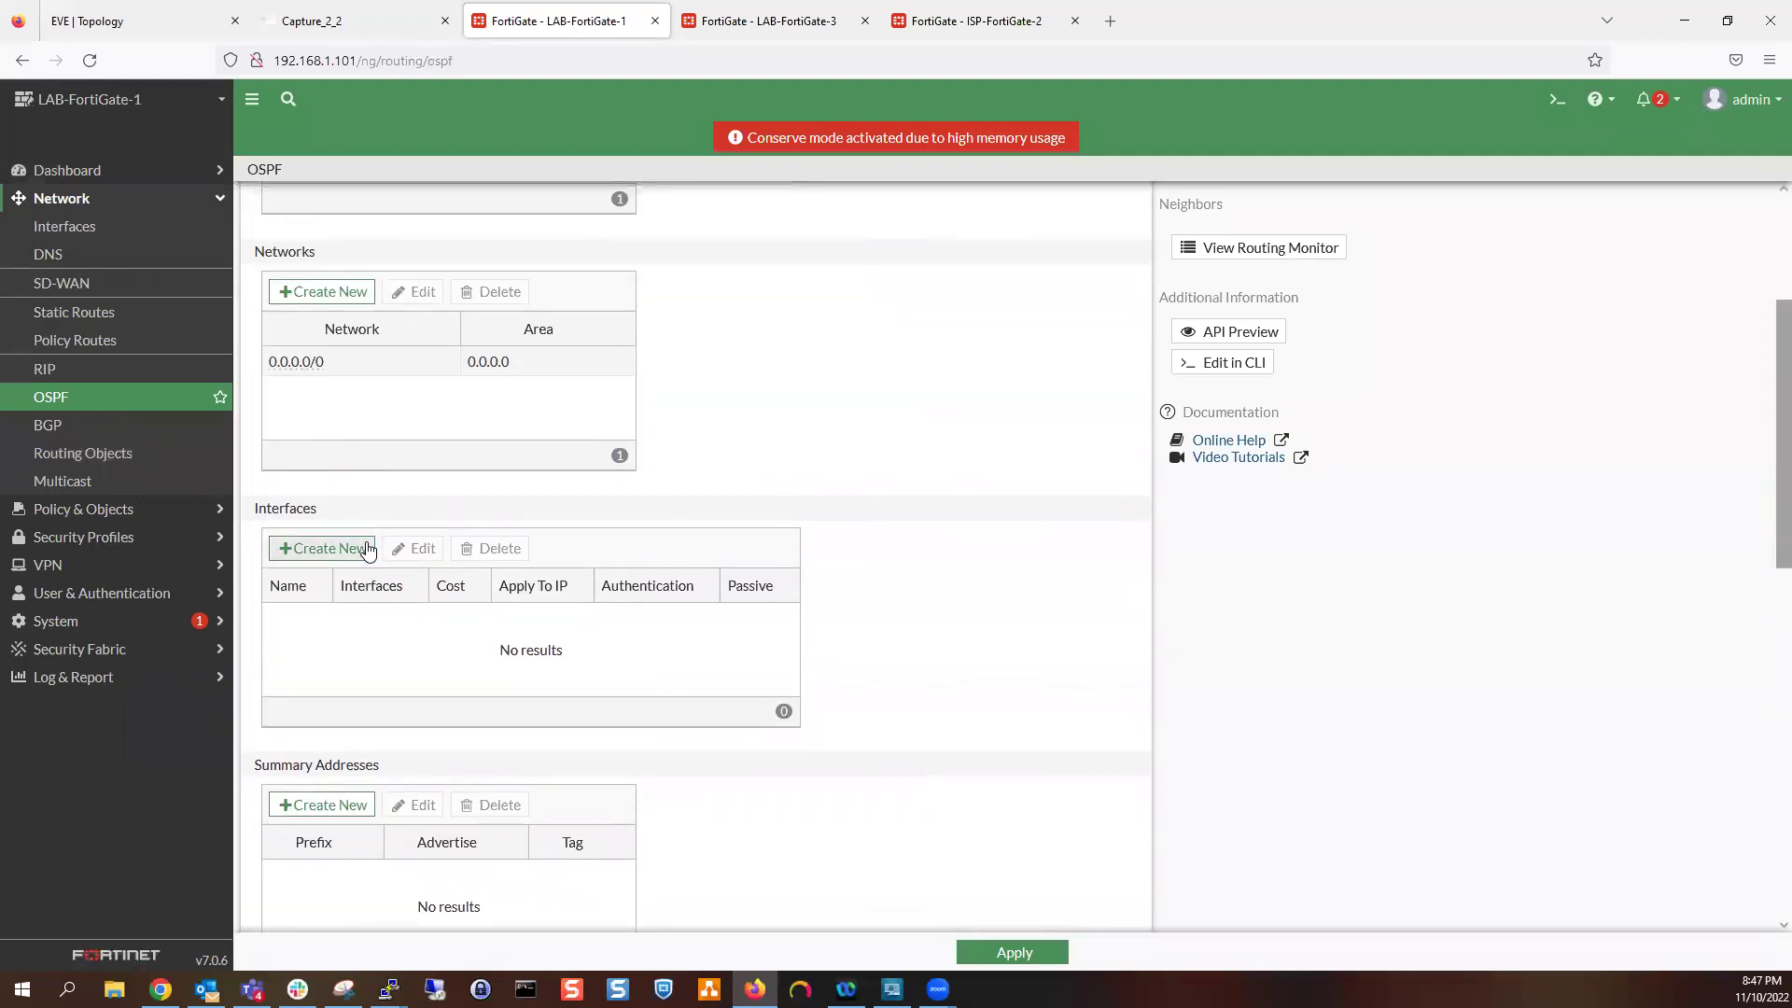
Begin adding an OSPF interface, cancel it, and go to the Interfaces page
{"action": "left_click", "coordinate": [369, 548]}
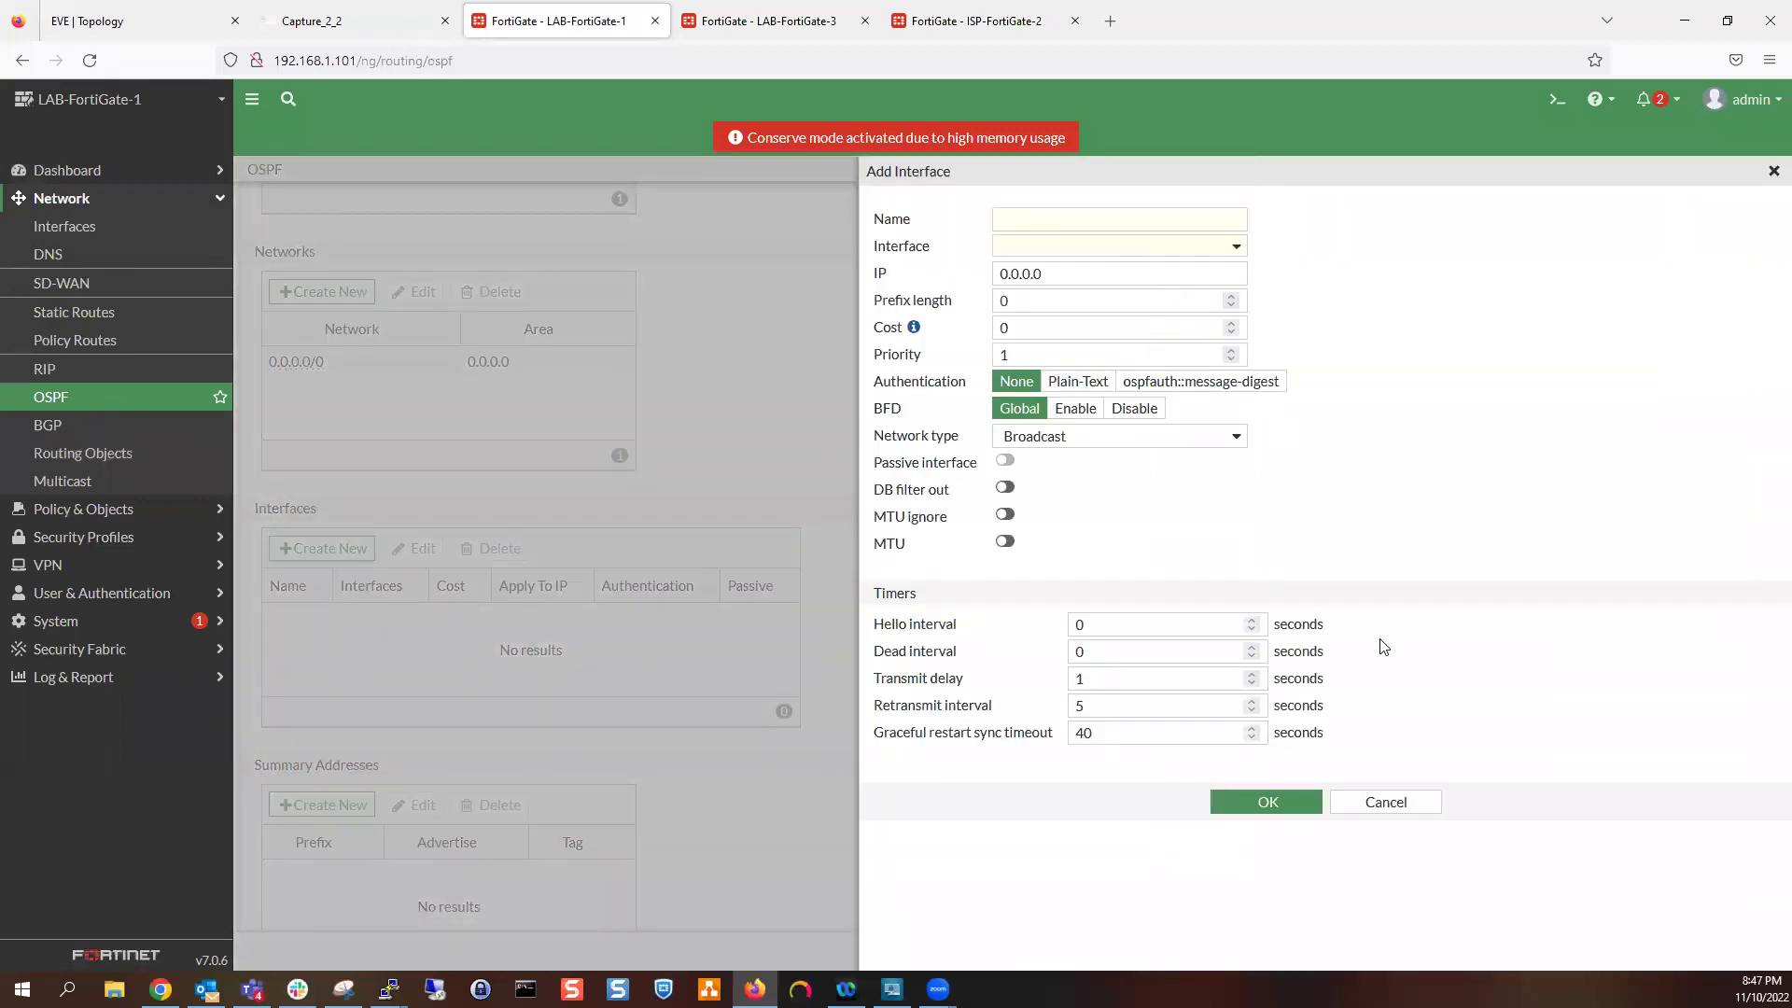
{"action": "left_click", "coordinate": [1386, 801]}
{"action": "scroll", "coordinate": [851, 467], "scroll_direction": "up", "scroll_amount": 3}
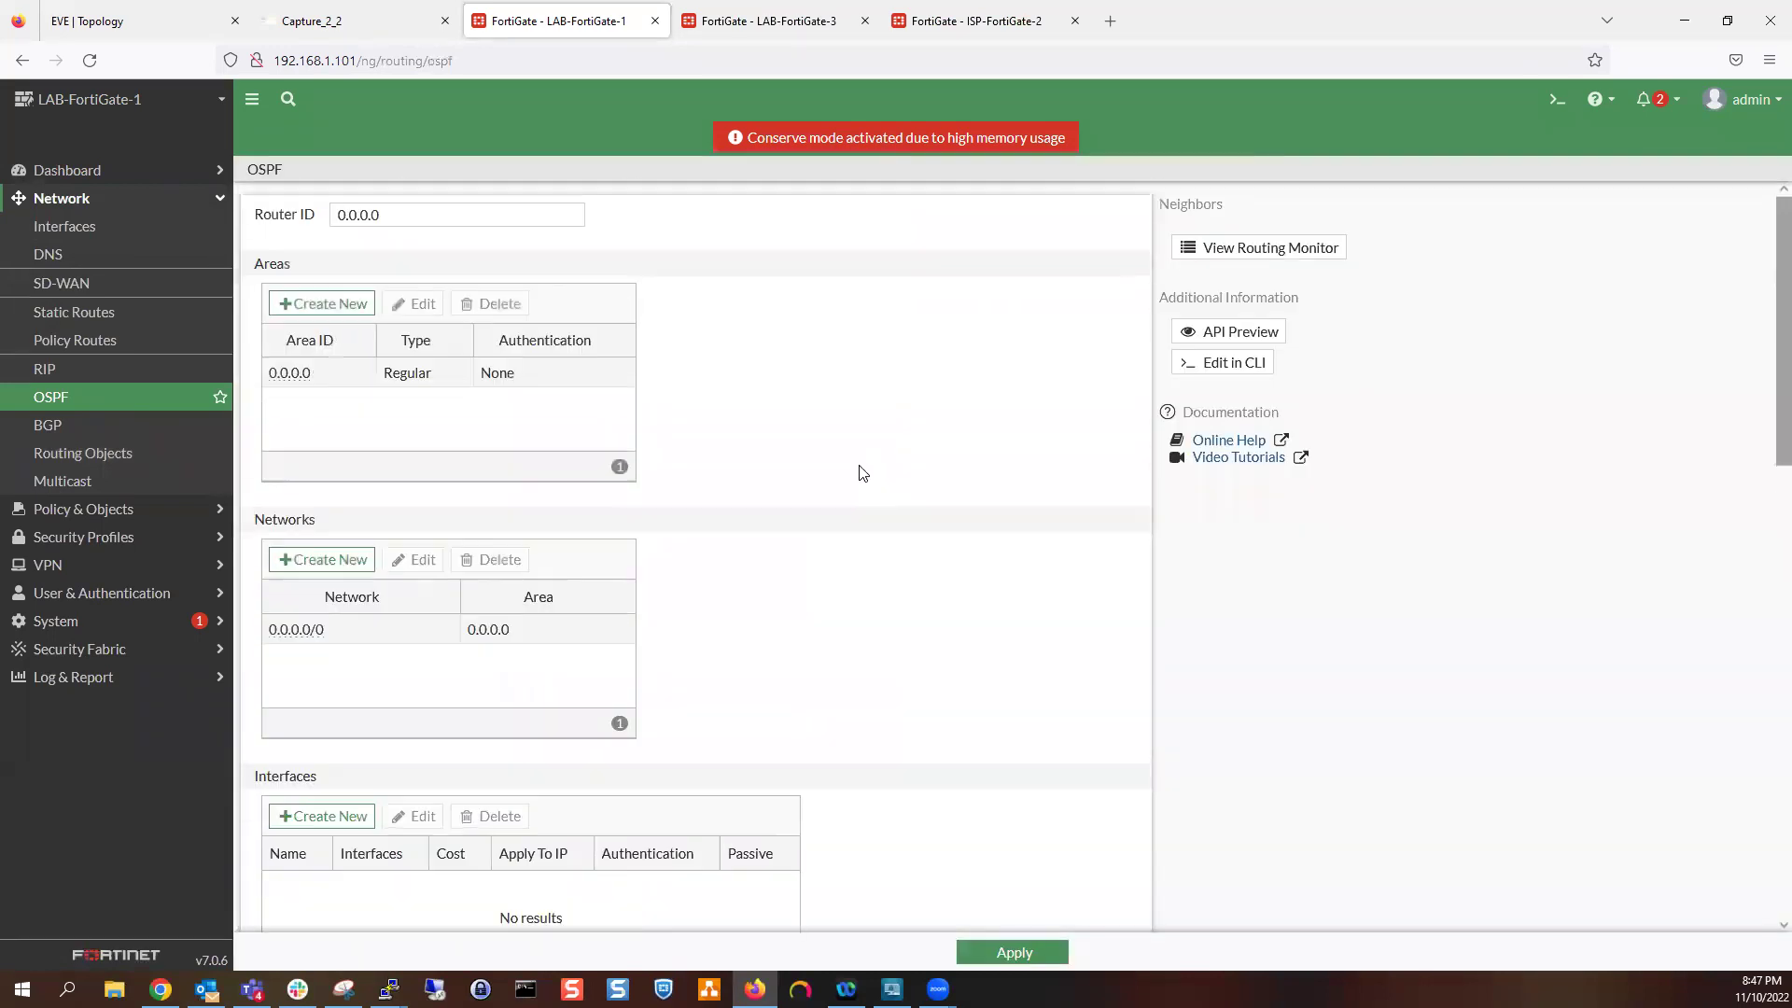
{"action": "scroll", "coordinate": [847, 495], "scroll_direction": "down", "scroll_amount": 5}
{"action": "scroll", "coordinate": [845, 508], "scroll_direction": "down", "scroll_amount": 4}
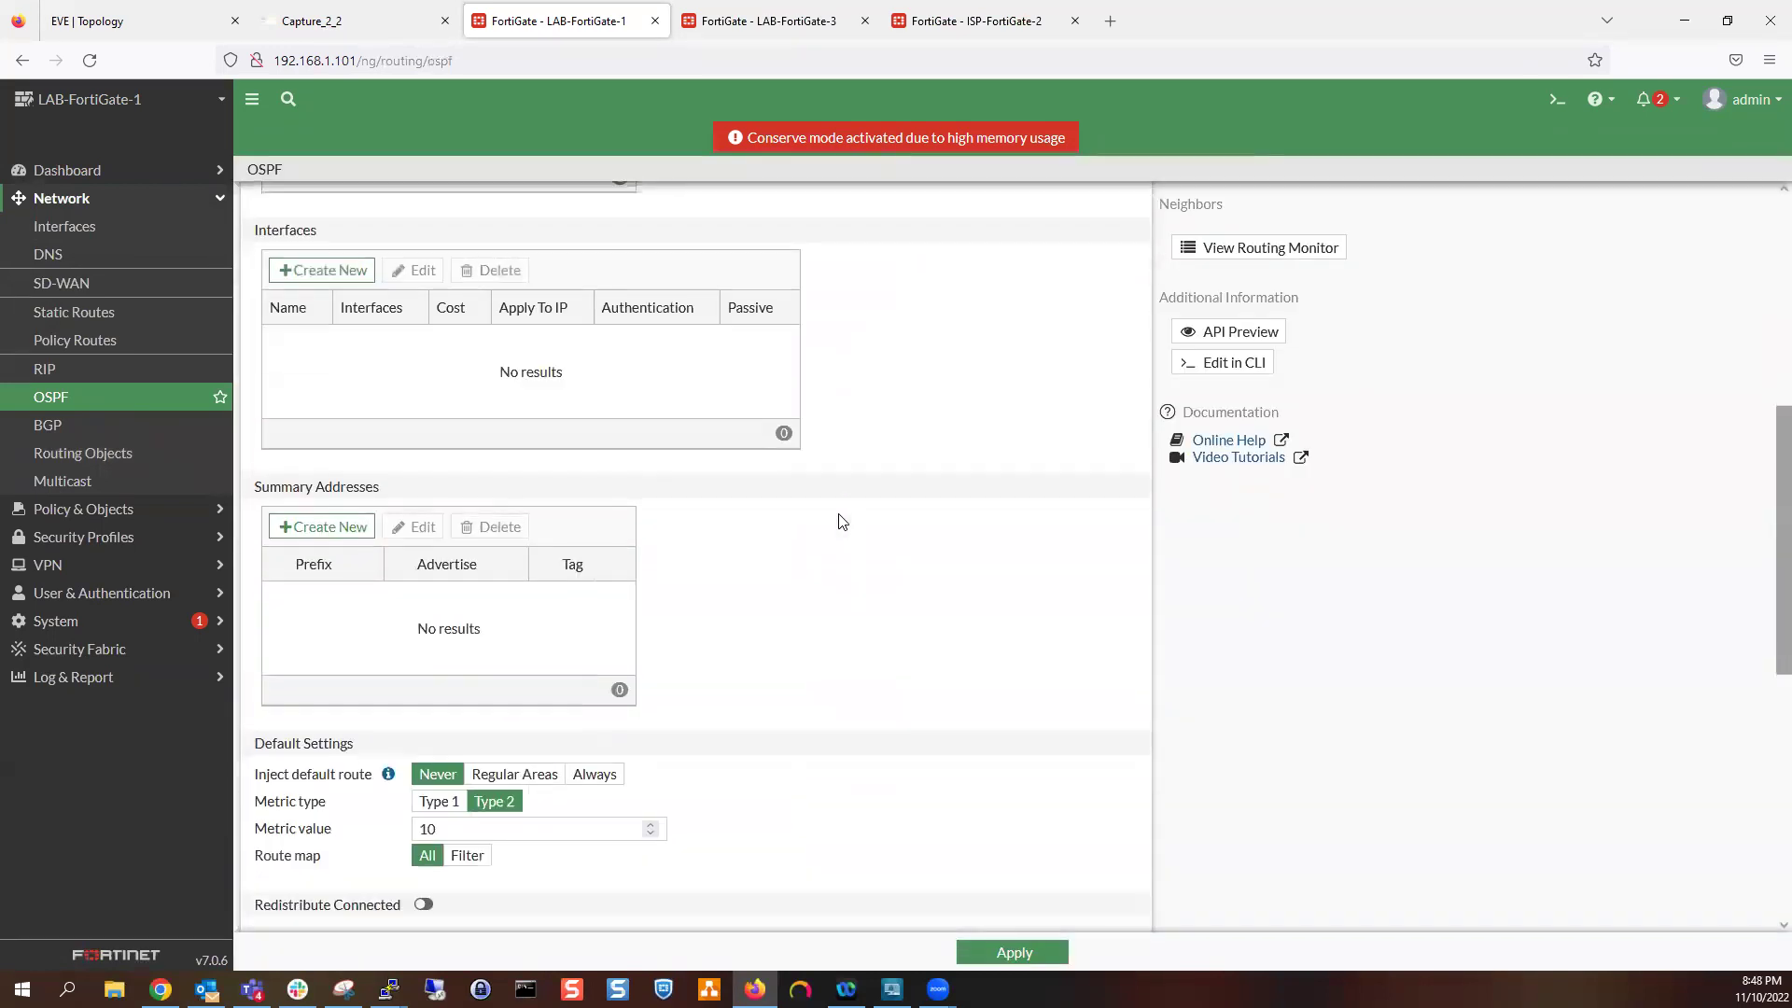
{"action": "scroll", "coordinate": [836, 523], "scroll_direction": "down", "scroll_amount": 2}
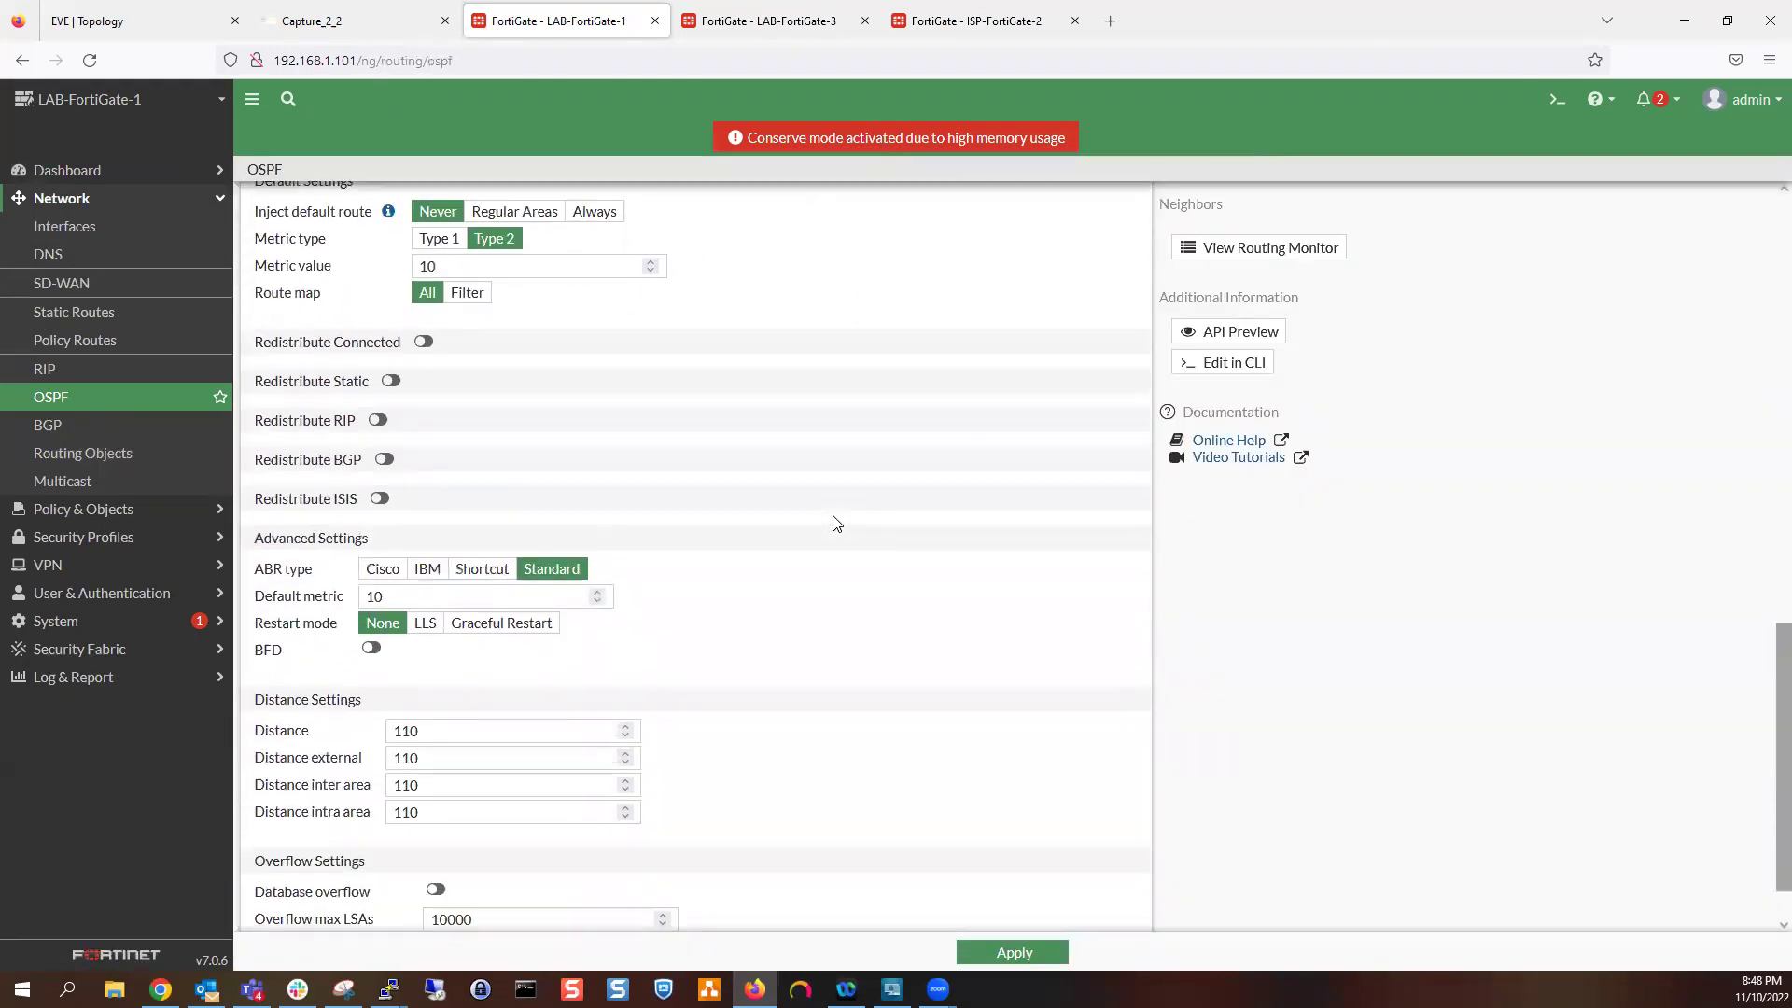
{"action": "scroll", "coordinate": [457, 527], "scroll_direction": "down", "scroll_amount": 1}
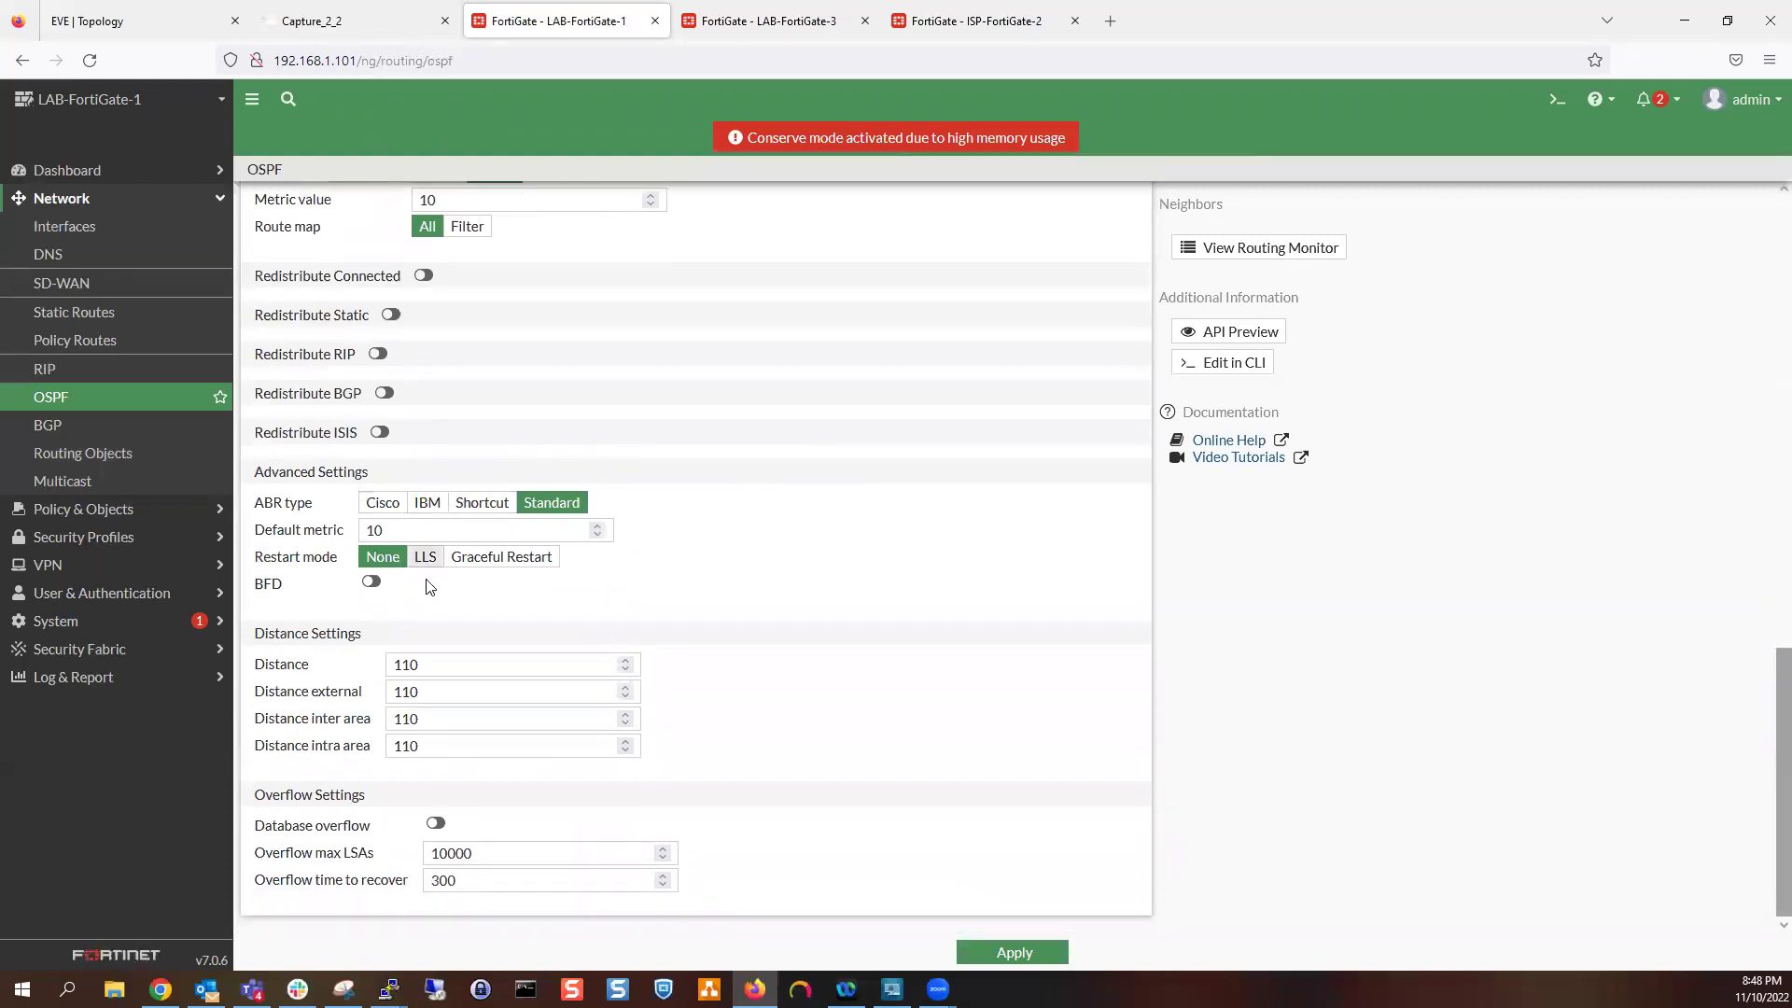
{"action": "scroll", "coordinate": [354, 485], "scroll_direction": "up", "scroll_amount": 10}
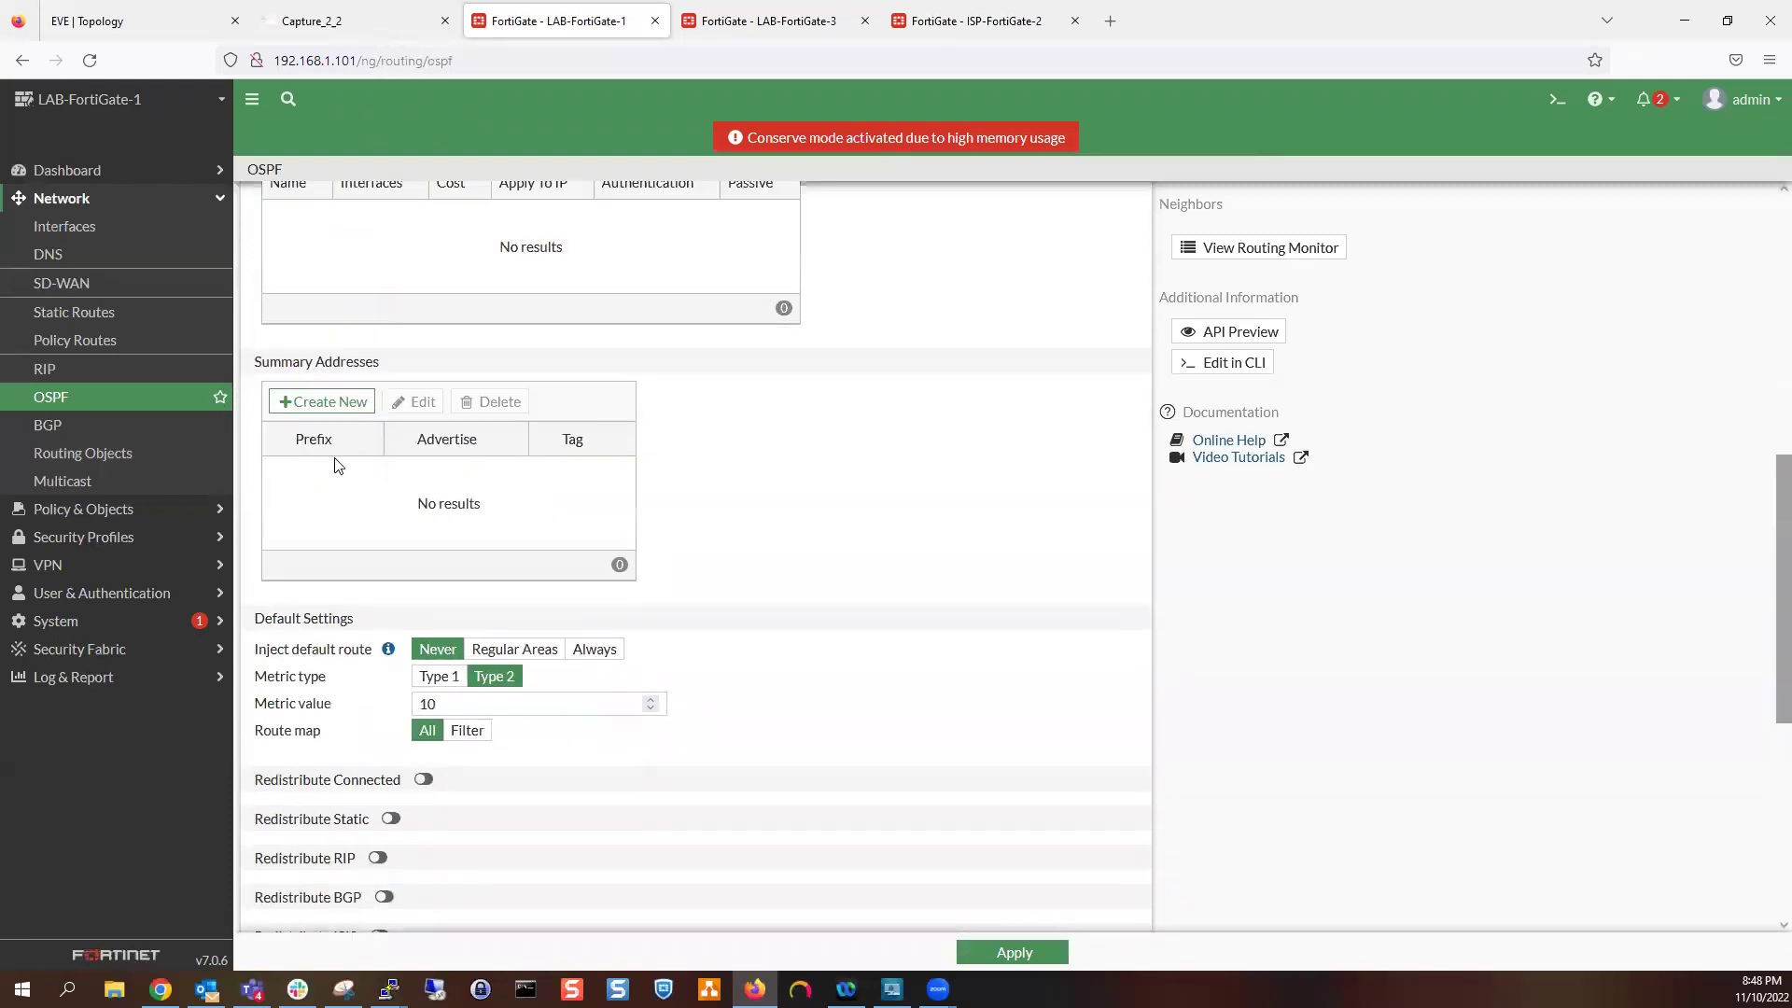
{"action": "left_click", "coordinate": [91, 231]}
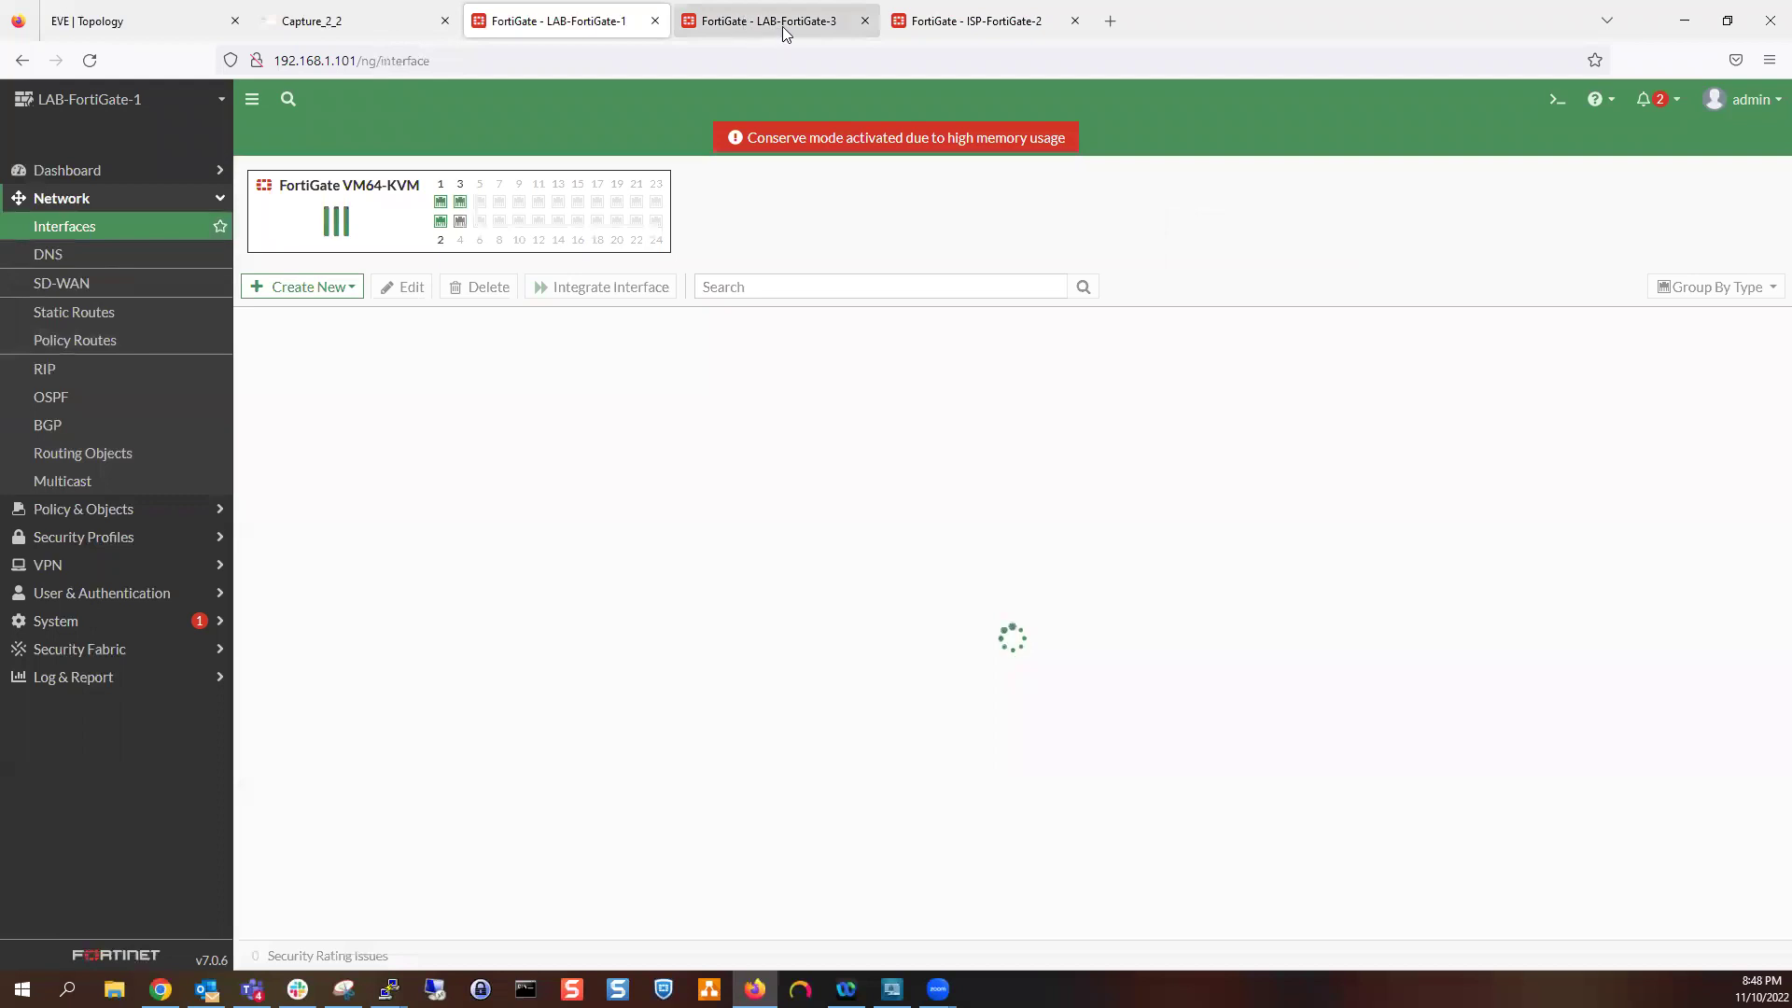
On LAB-FortiGate-3's OSPF page, add area 0.0.0.0
{"action": "left_click", "coordinate": [783, 23]}
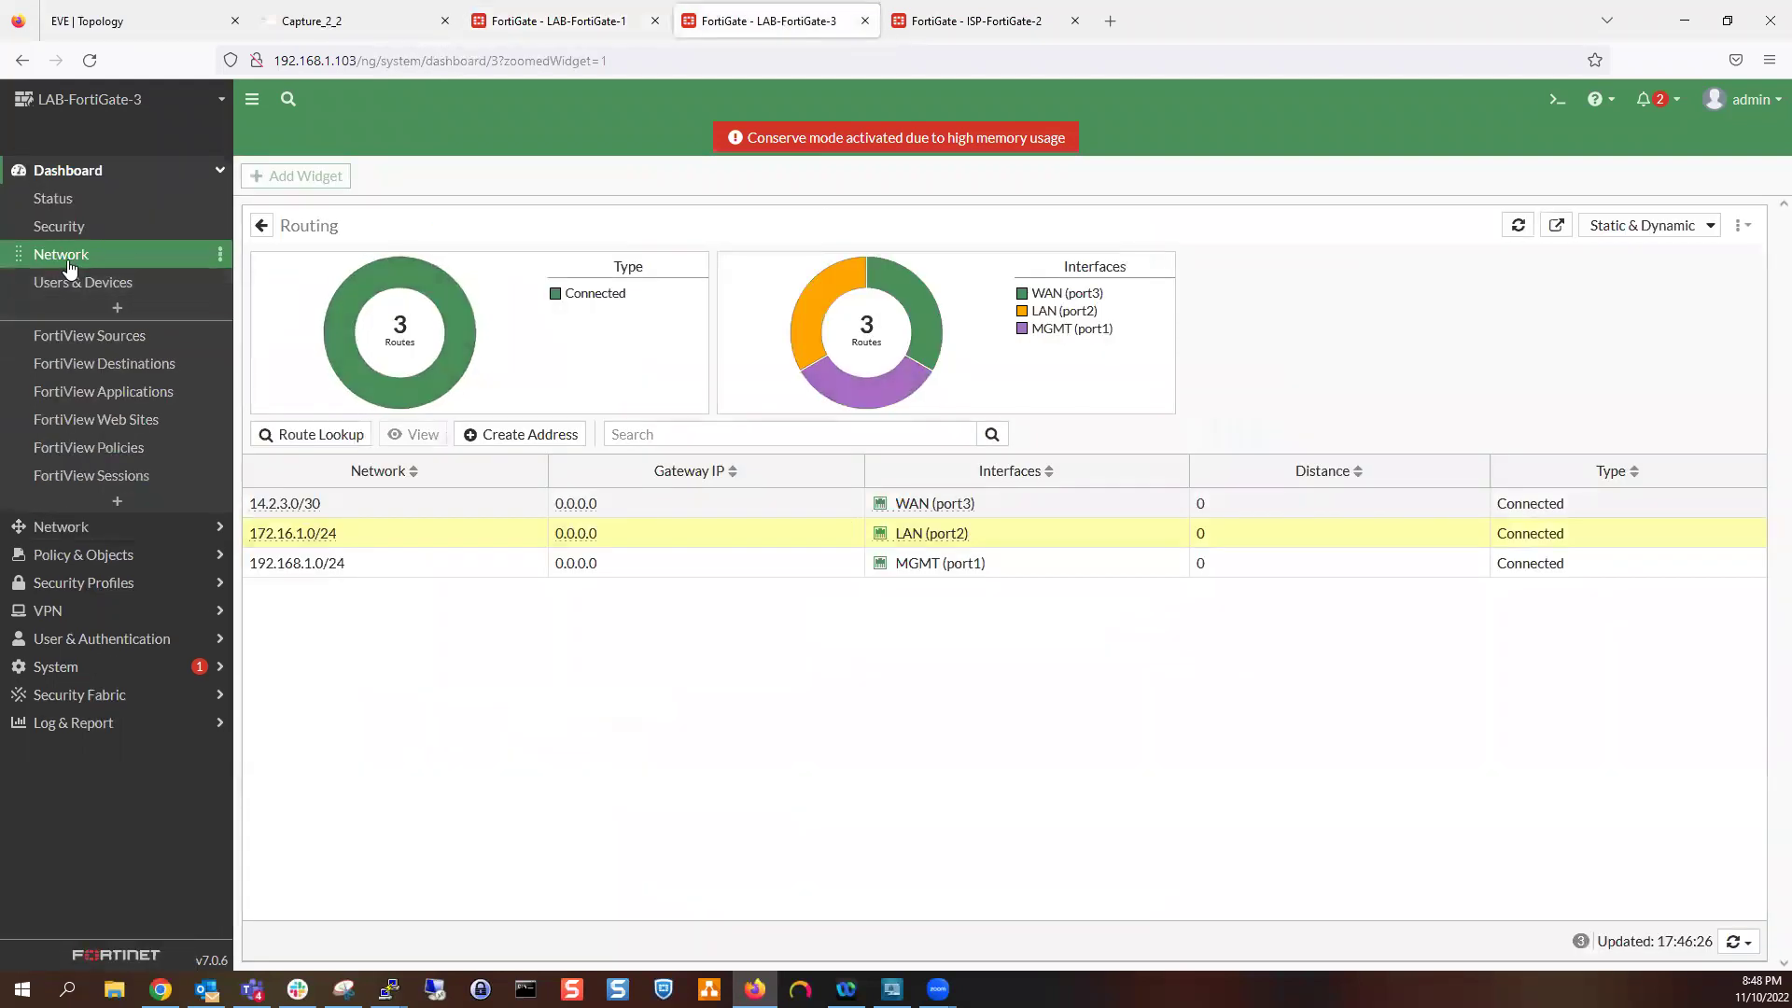
{"action": "left_click", "coordinate": [141, 528]}
{"action": "left_click", "coordinate": [117, 401]}
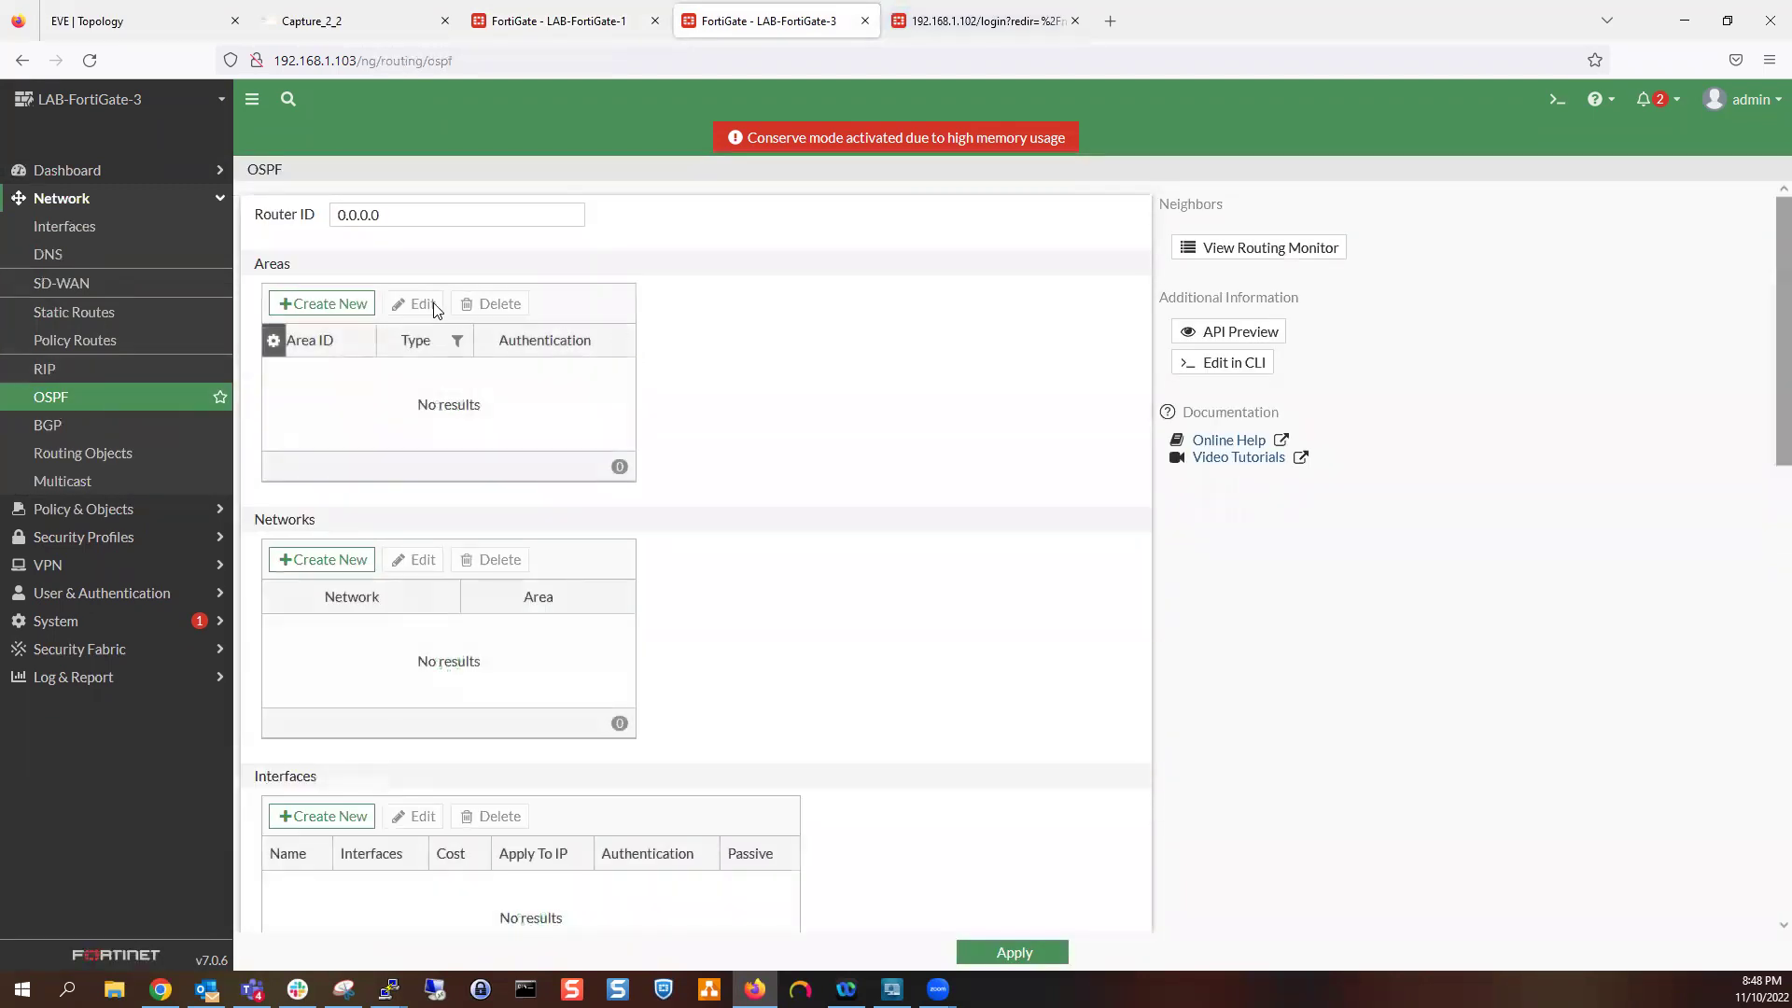
{"action": "left_click", "coordinate": [338, 306]}
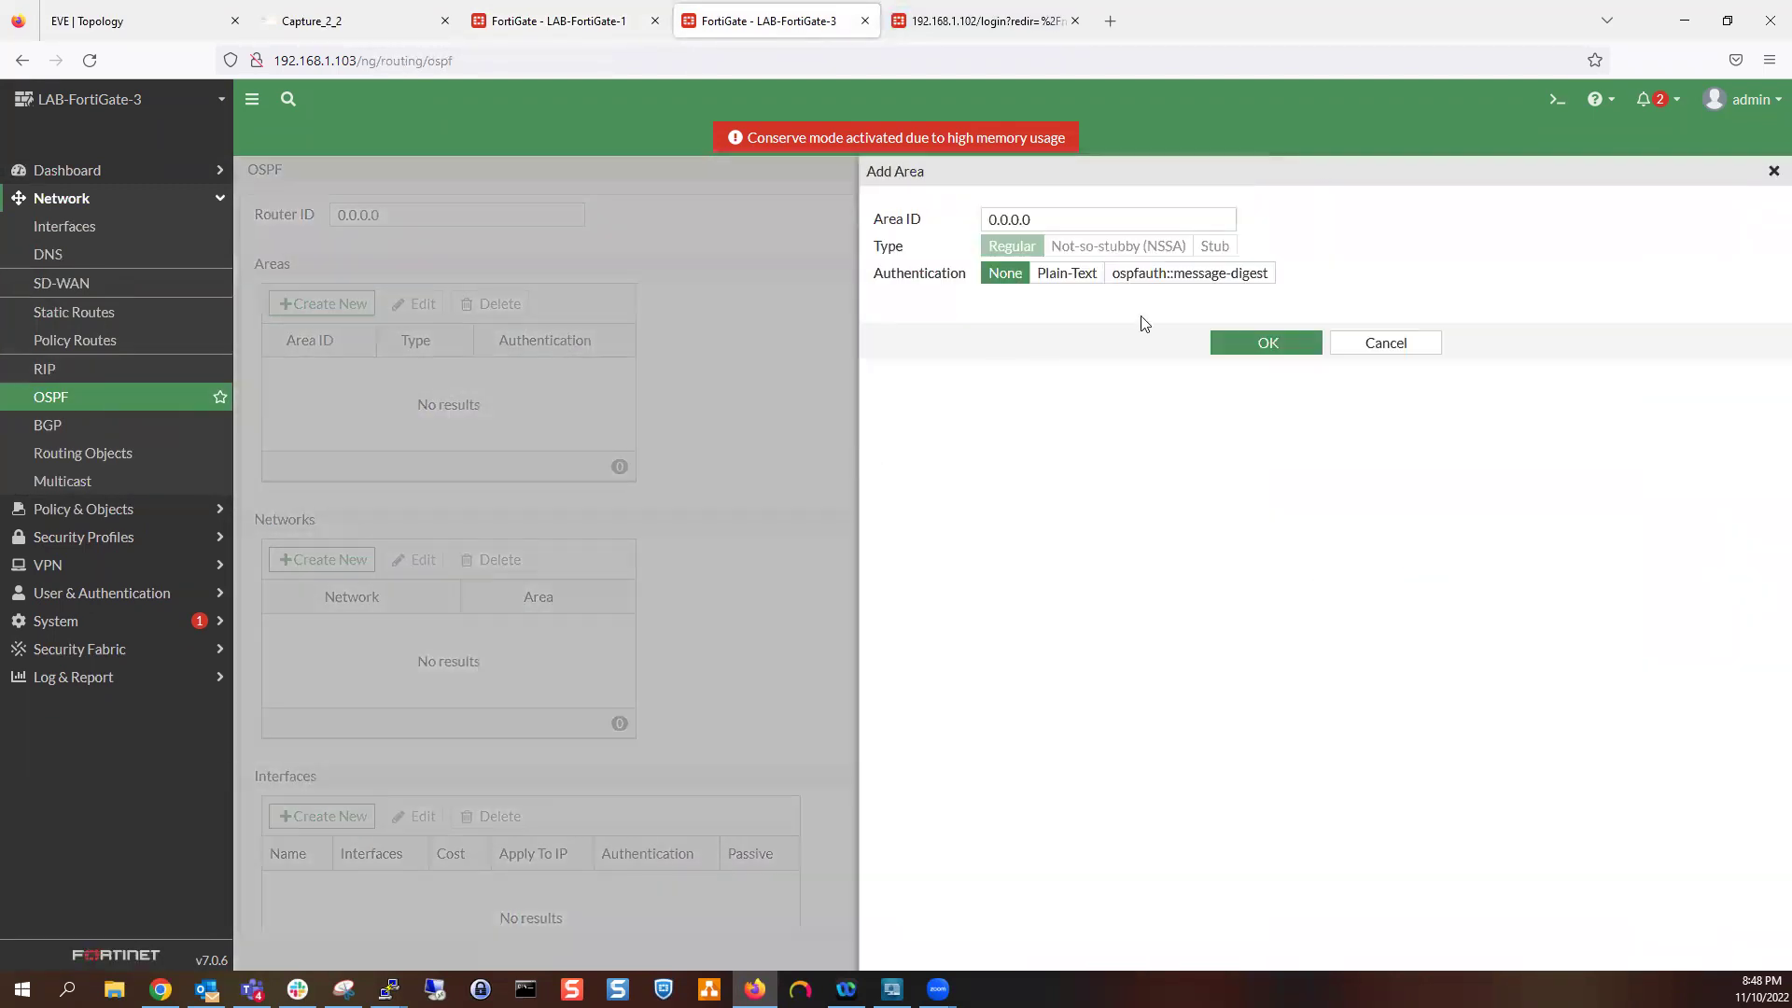
{"action": "left_click", "coordinate": [1267, 344]}
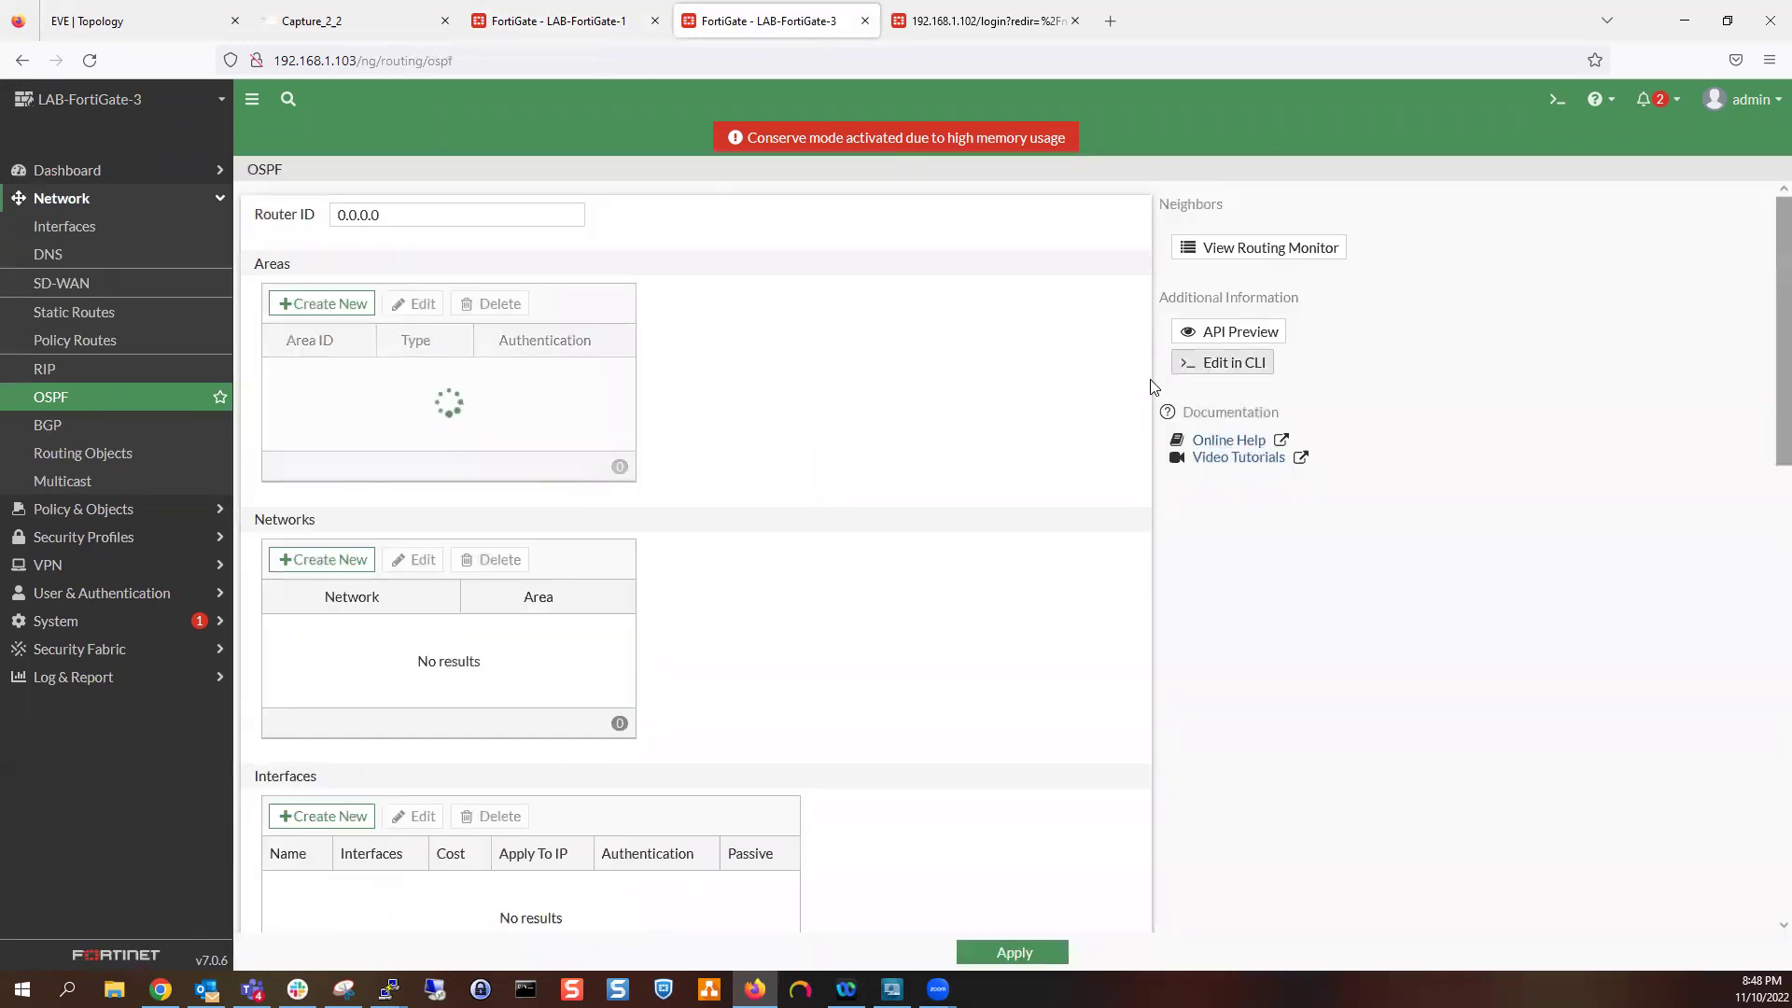
Add network 0.0.0.0/0 in area 0.0.0.0, apply, and reload the OSPF page
{"action": "left_click", "coordinate": [350, 561]}
{"action": "left_click", "coordinate": [1104, 222]}
{"action": "left_click", "coordinate": [1099, 272]}
{"action": "left_click", "coordinate": [1279, 308]}
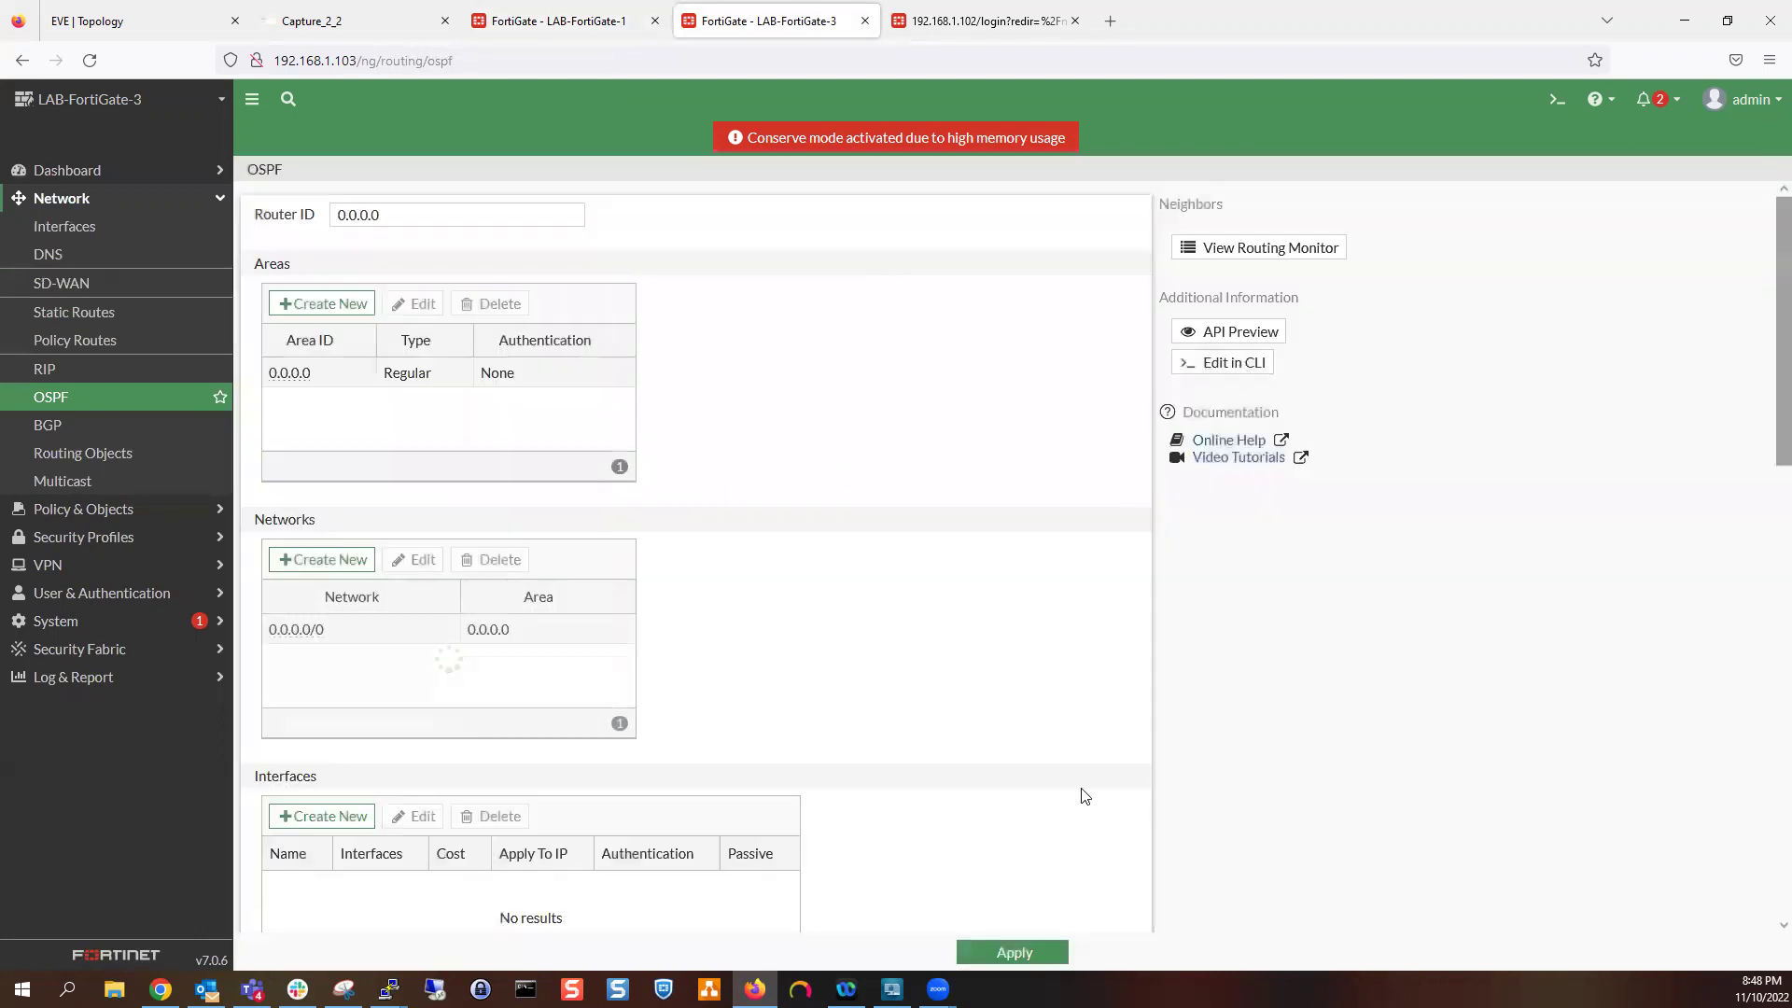
{"action": "left_click", "coordinate": [1012, 952]}
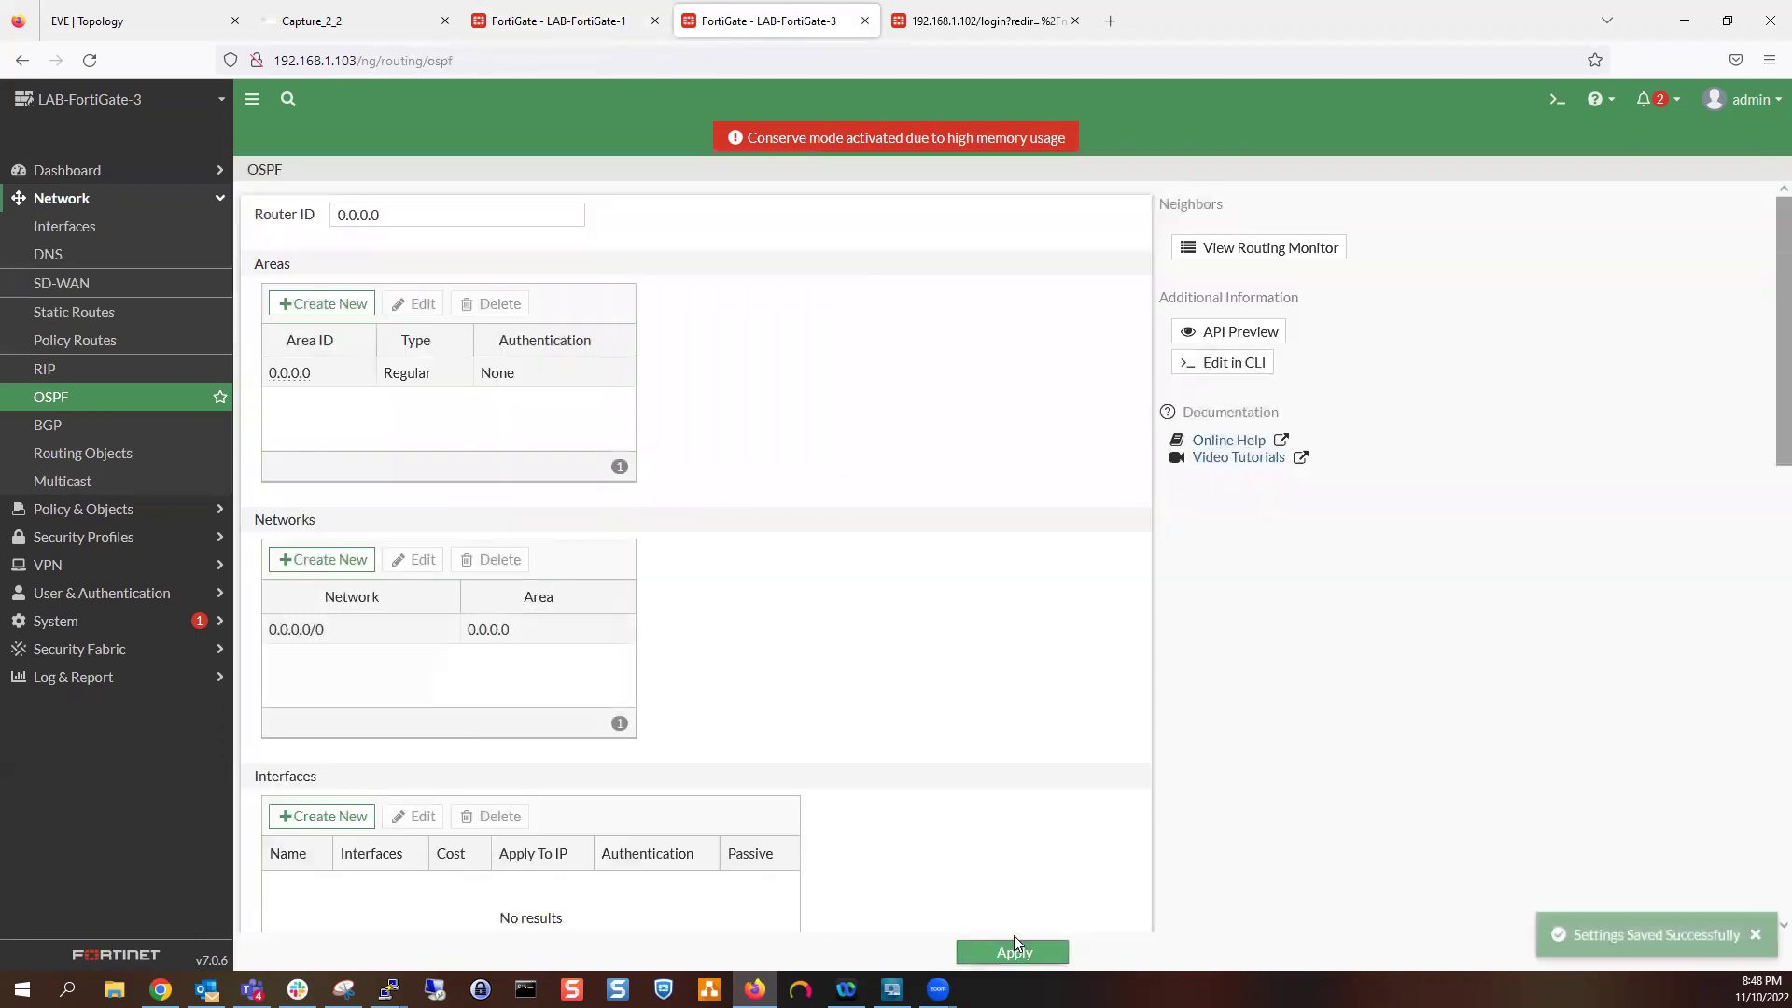
{"action": "left_click", "coordinate": [87, 396]}
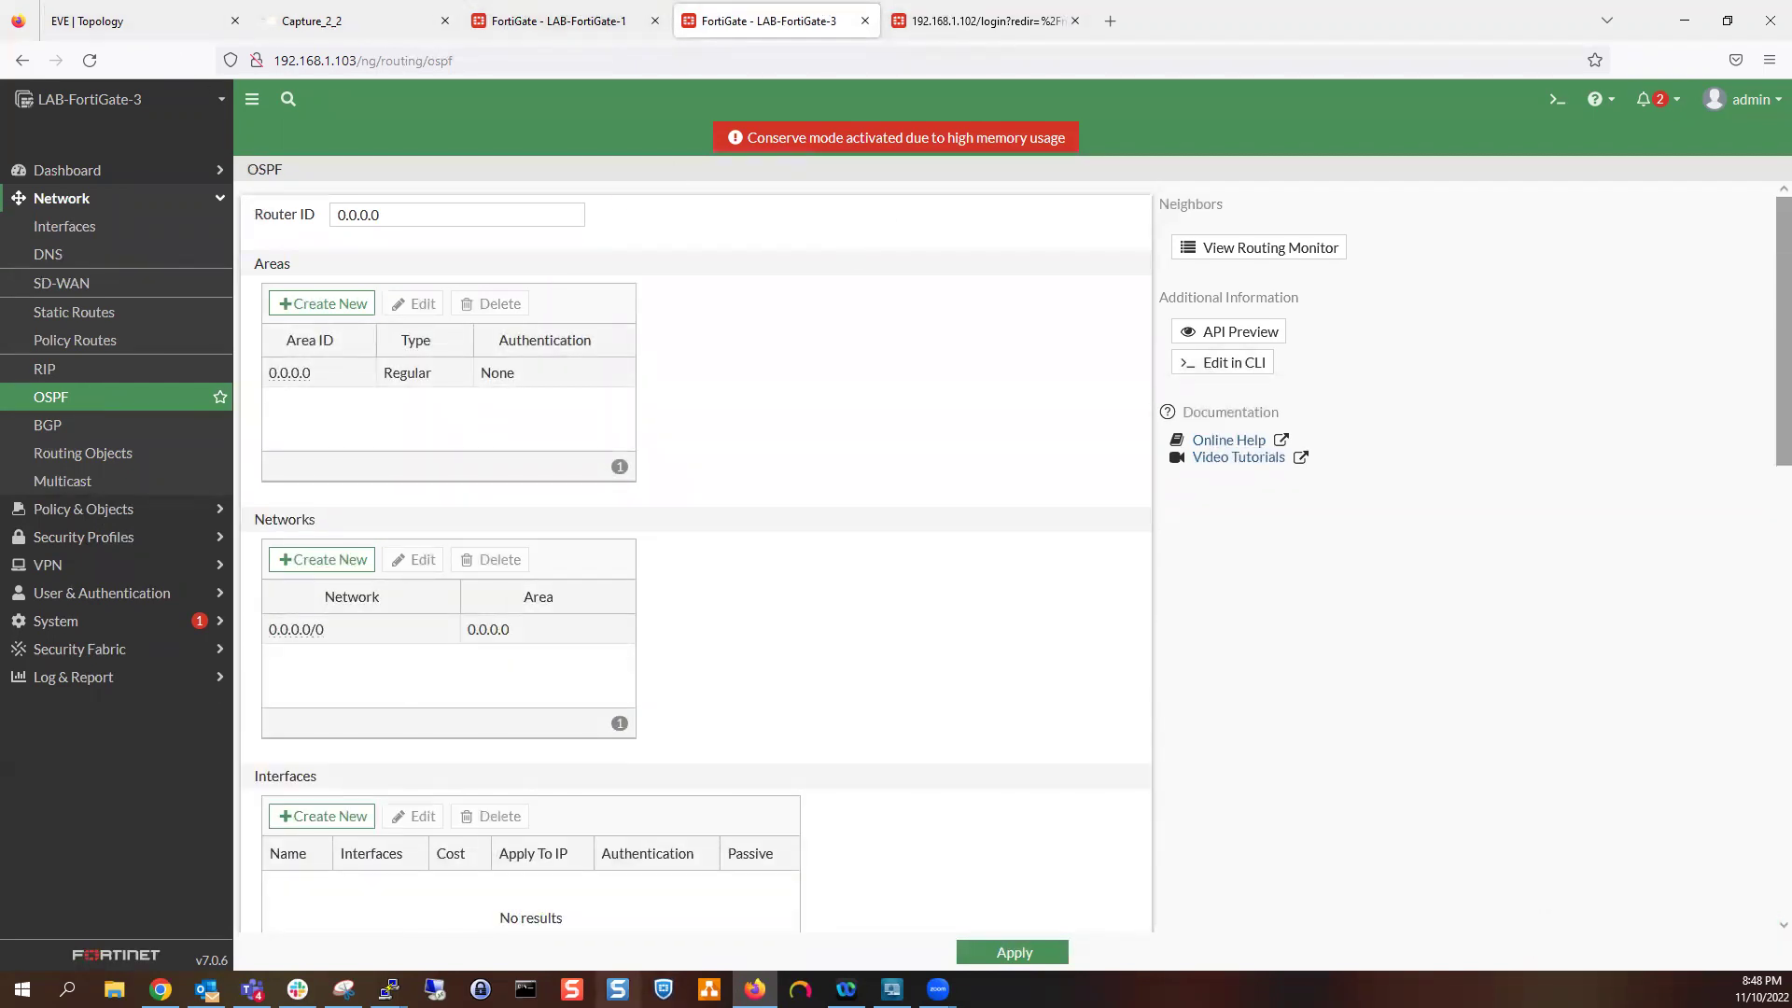
{"action": "mouse_move", "coordinate": [389, 989]}
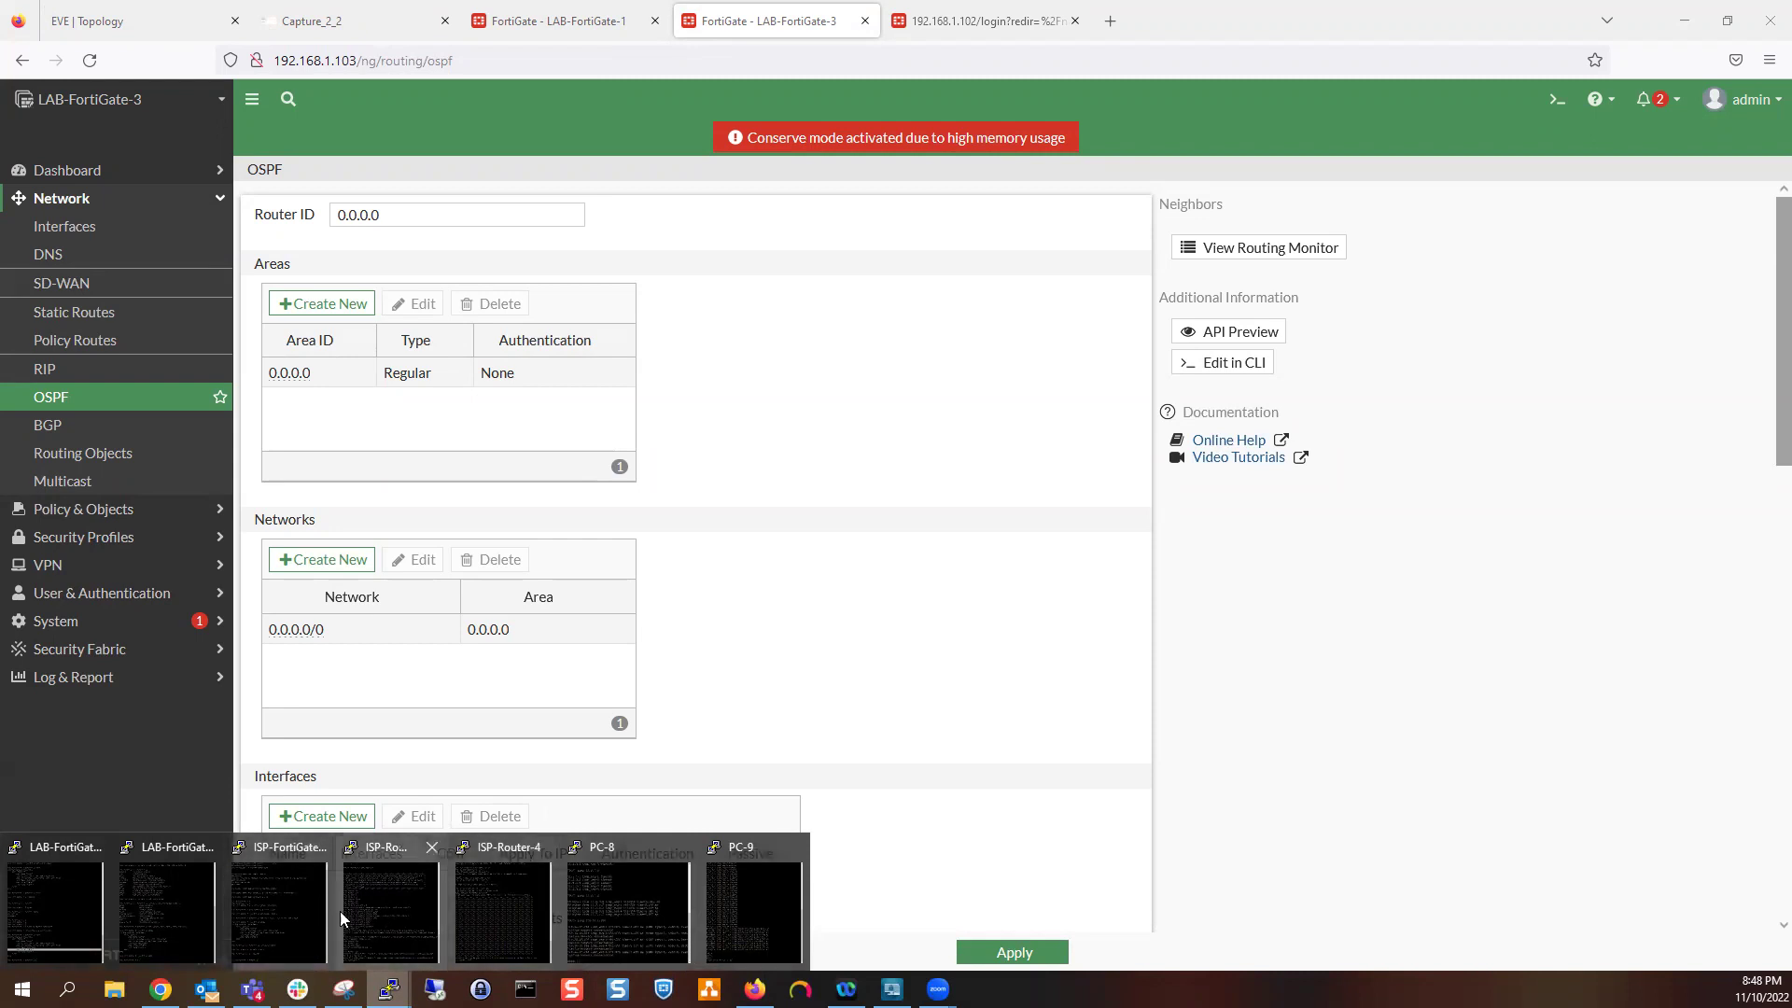
On ISP-Router-5, enter privileged and global configuration mode and start OSPF process 1
{"action": "left_click", "coordinate": [368, 903]}
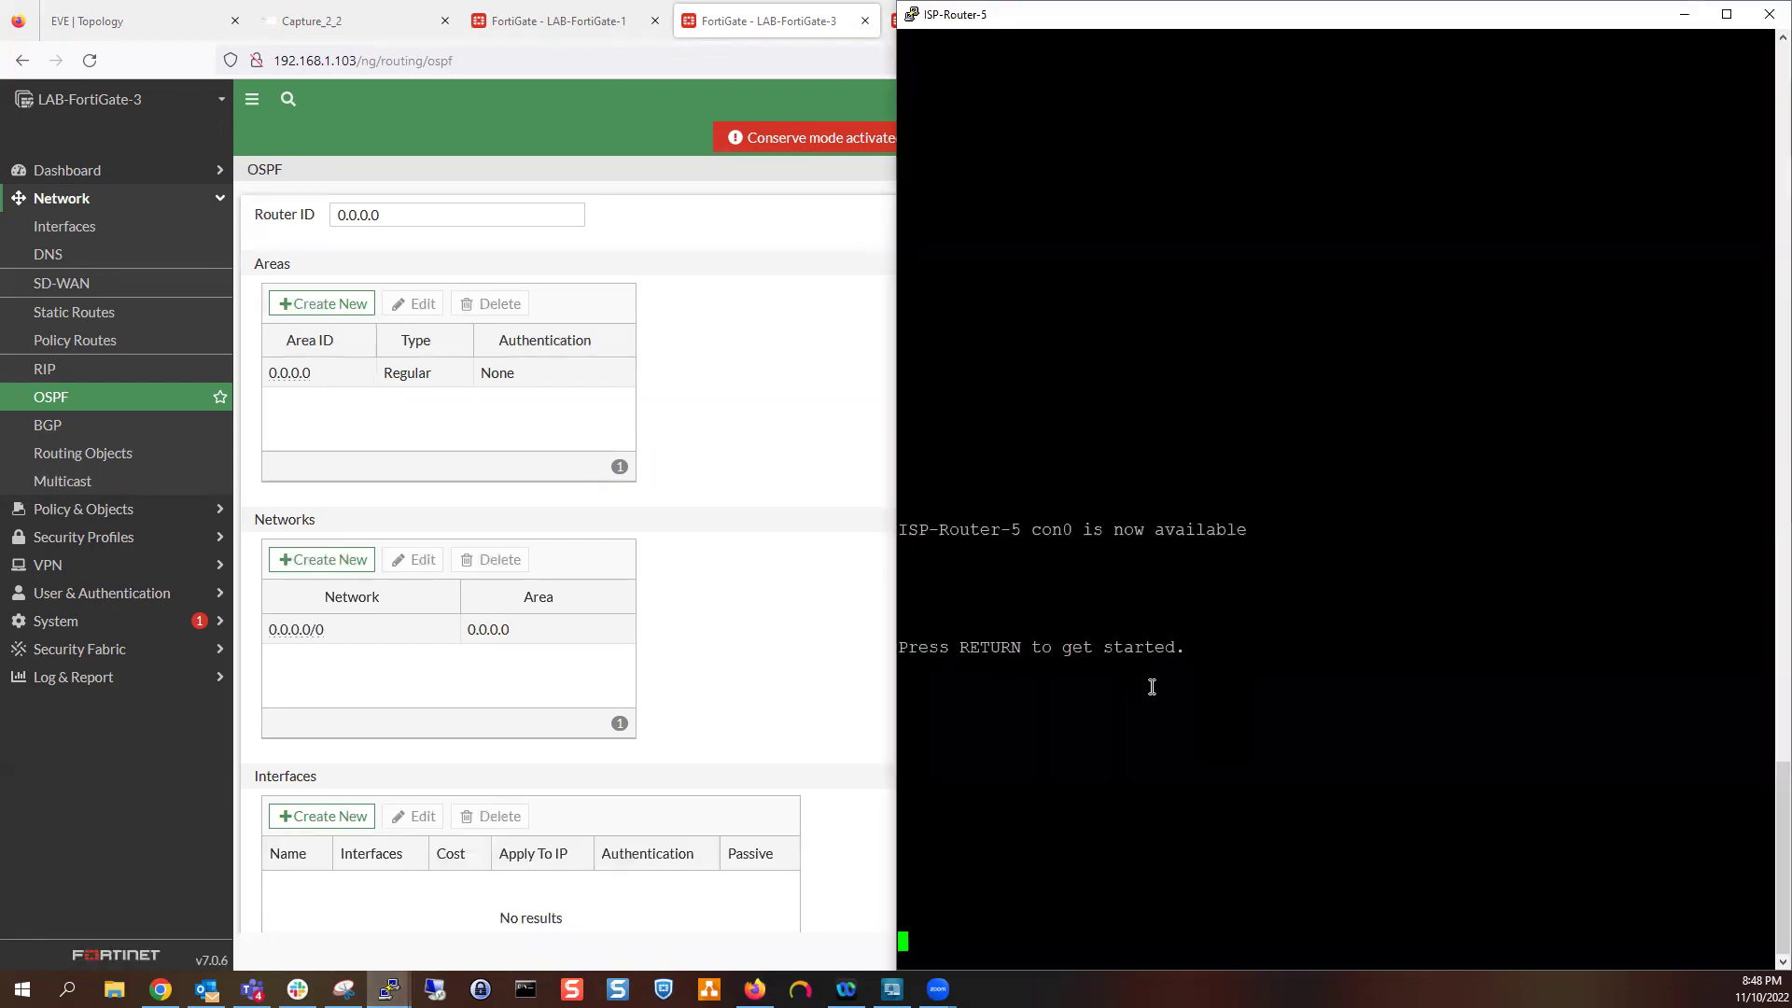
{"action": "key", "text": "Return"}
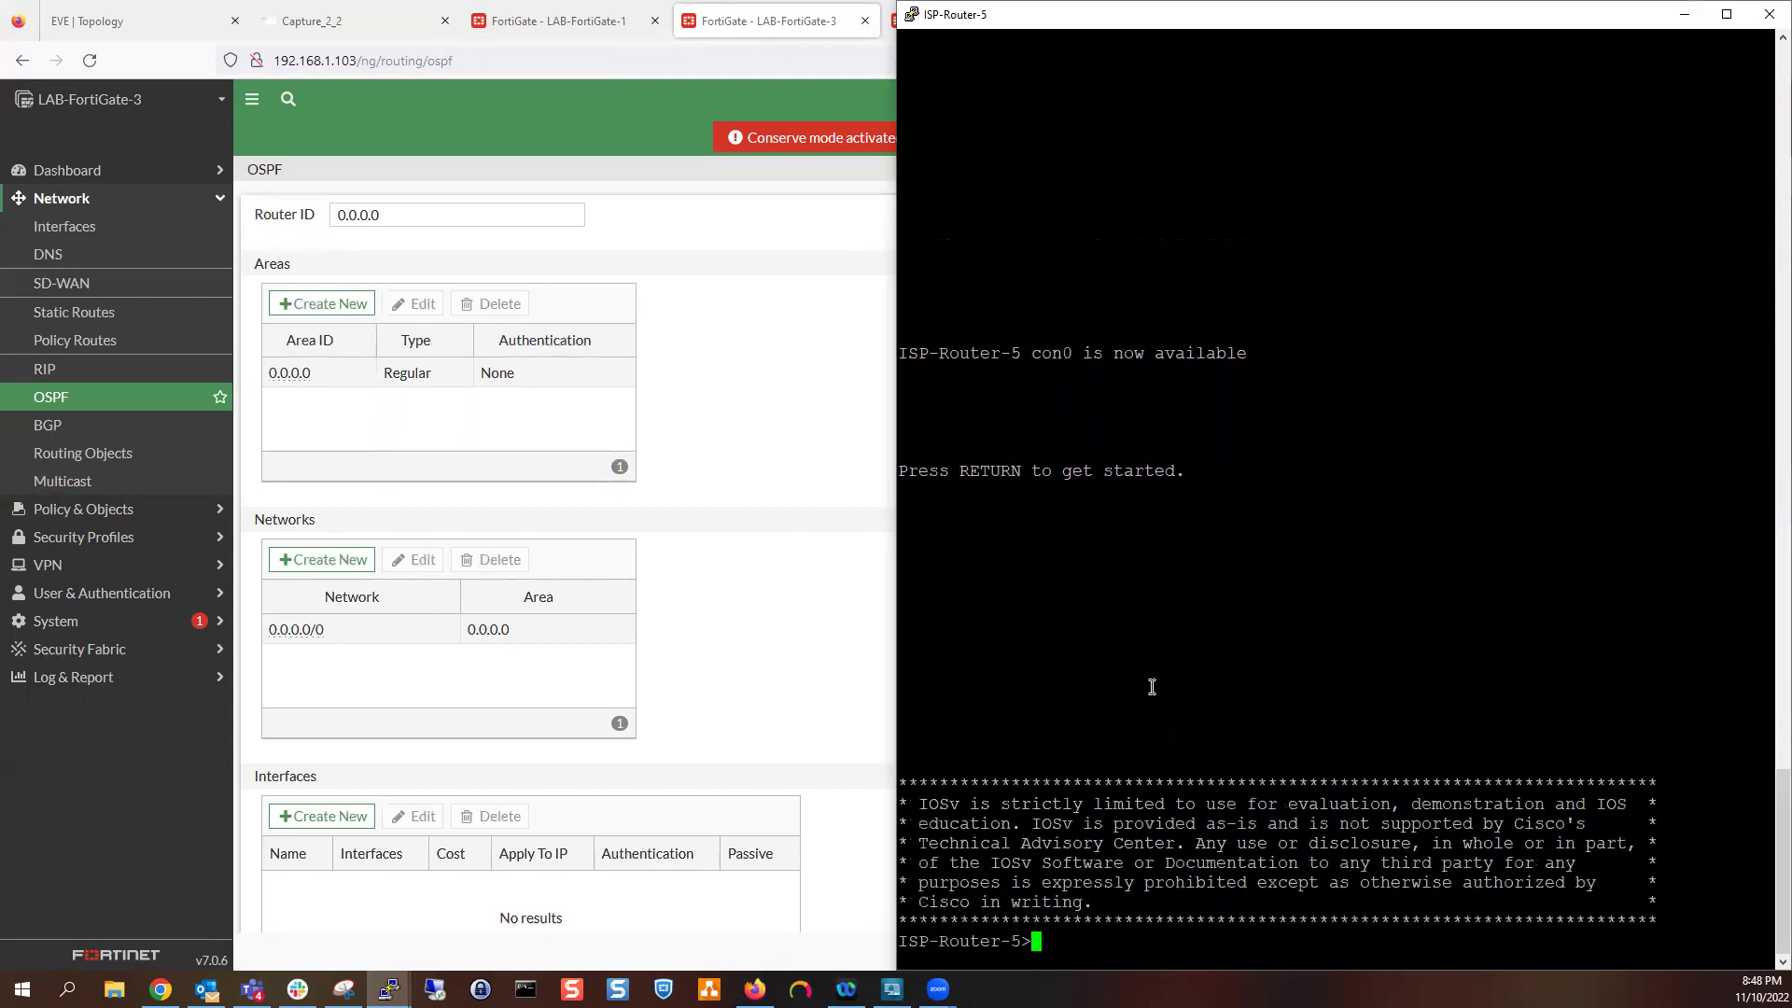
{"action": "key", "text": "Return"}
{"action": "key", "text": "Return"}
{"action": "key", "text": "Return"}
{"action": "type", "text": "en"}
{"action": "key", "text": "Return"}
{"action": "key", "text": "Return"}
{"action": "type", "text": "config"}
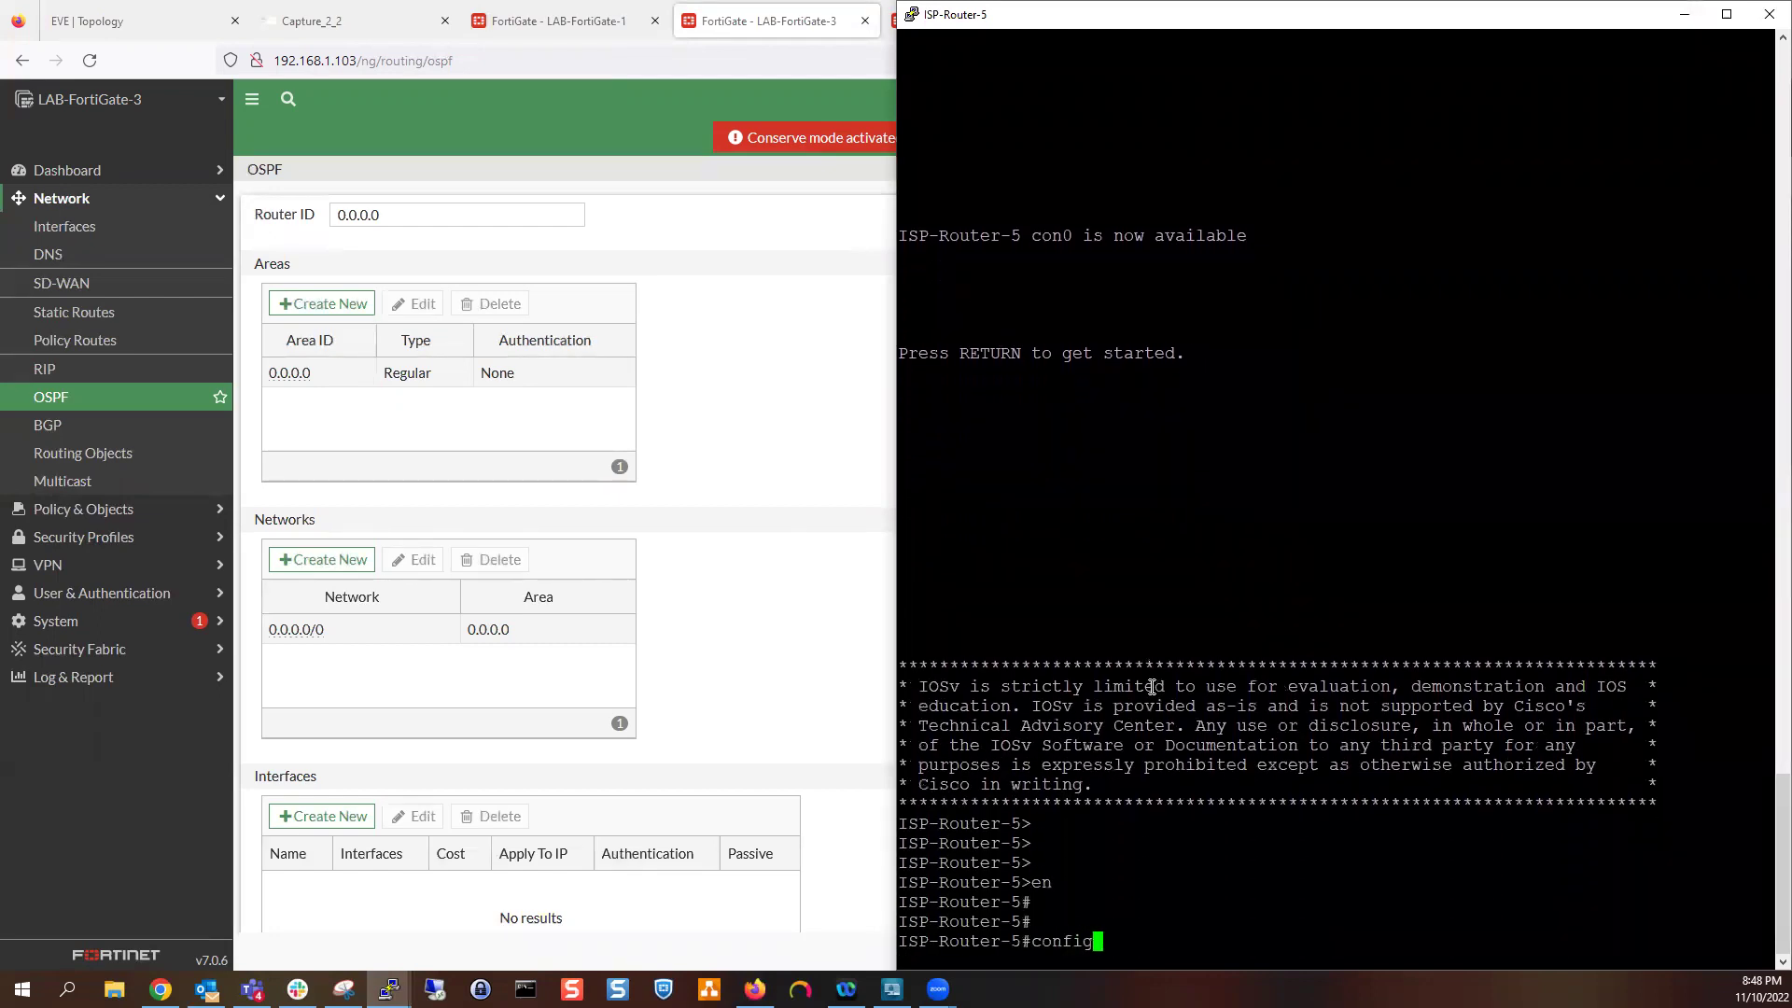
{"action": "type", "text": " t"}
{"action": "key", "text": "Return"}
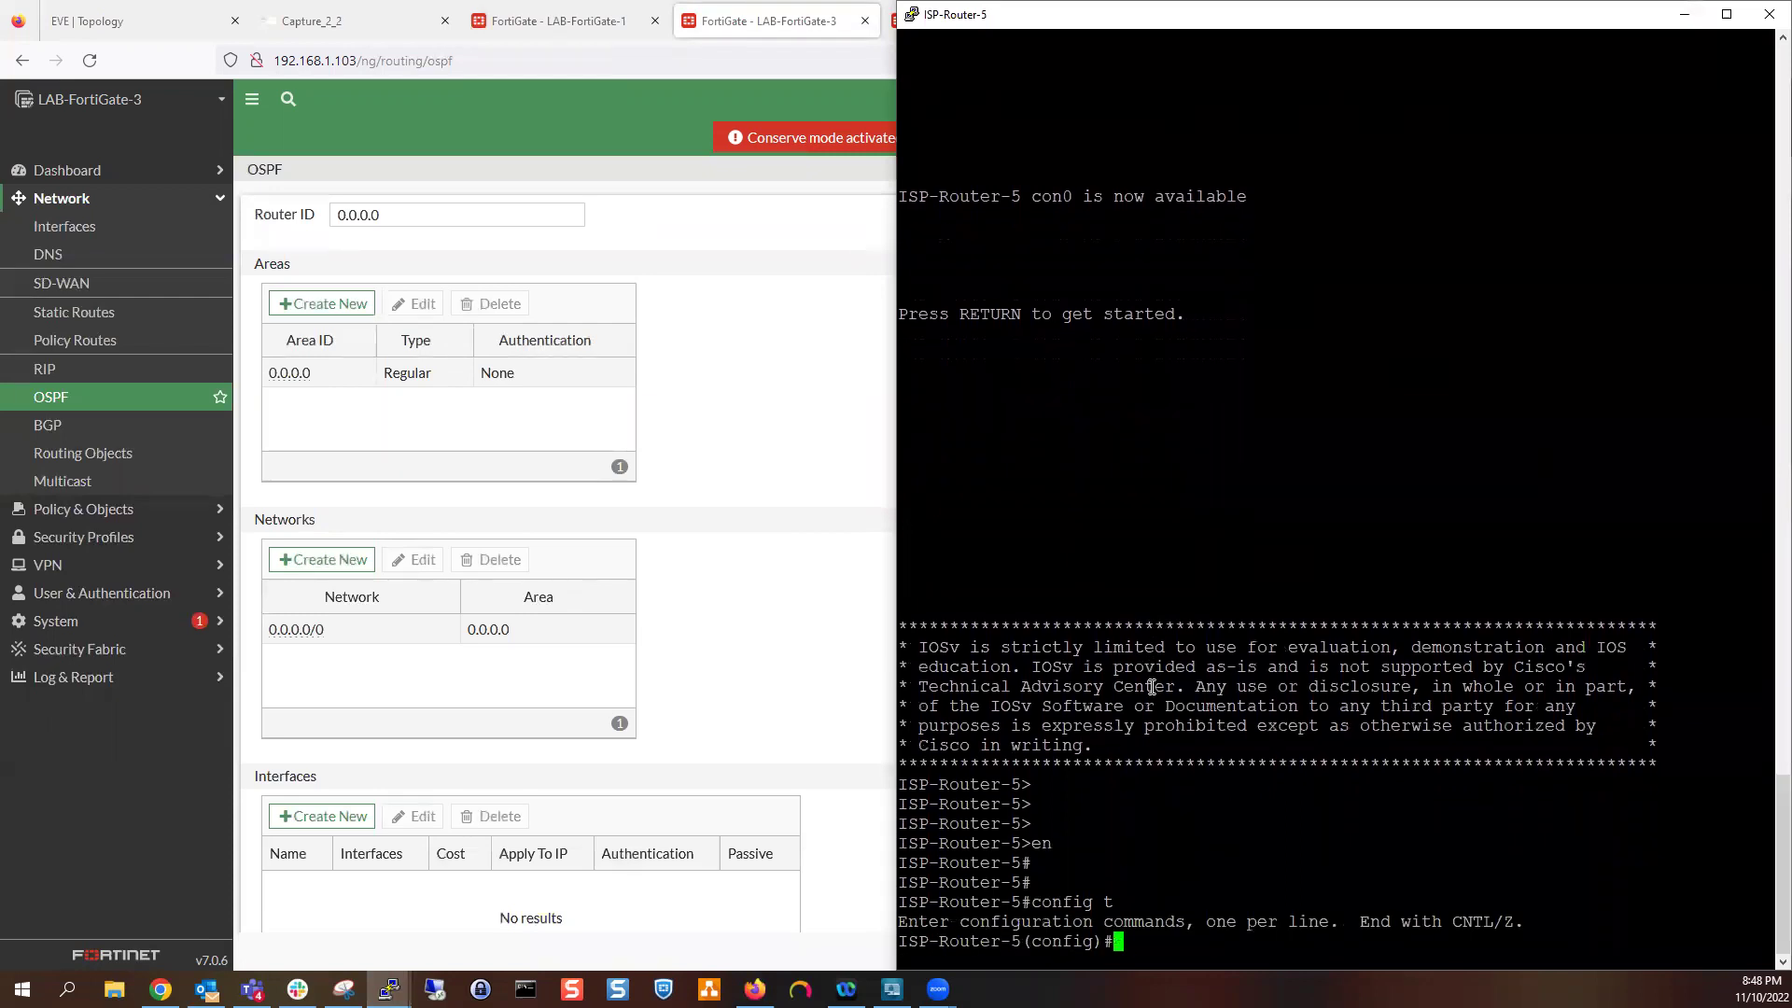
{"action": "type", "text": "router"}
{"action": "key", "text": "Tab"}
{"action": "type", "text": "osp"}
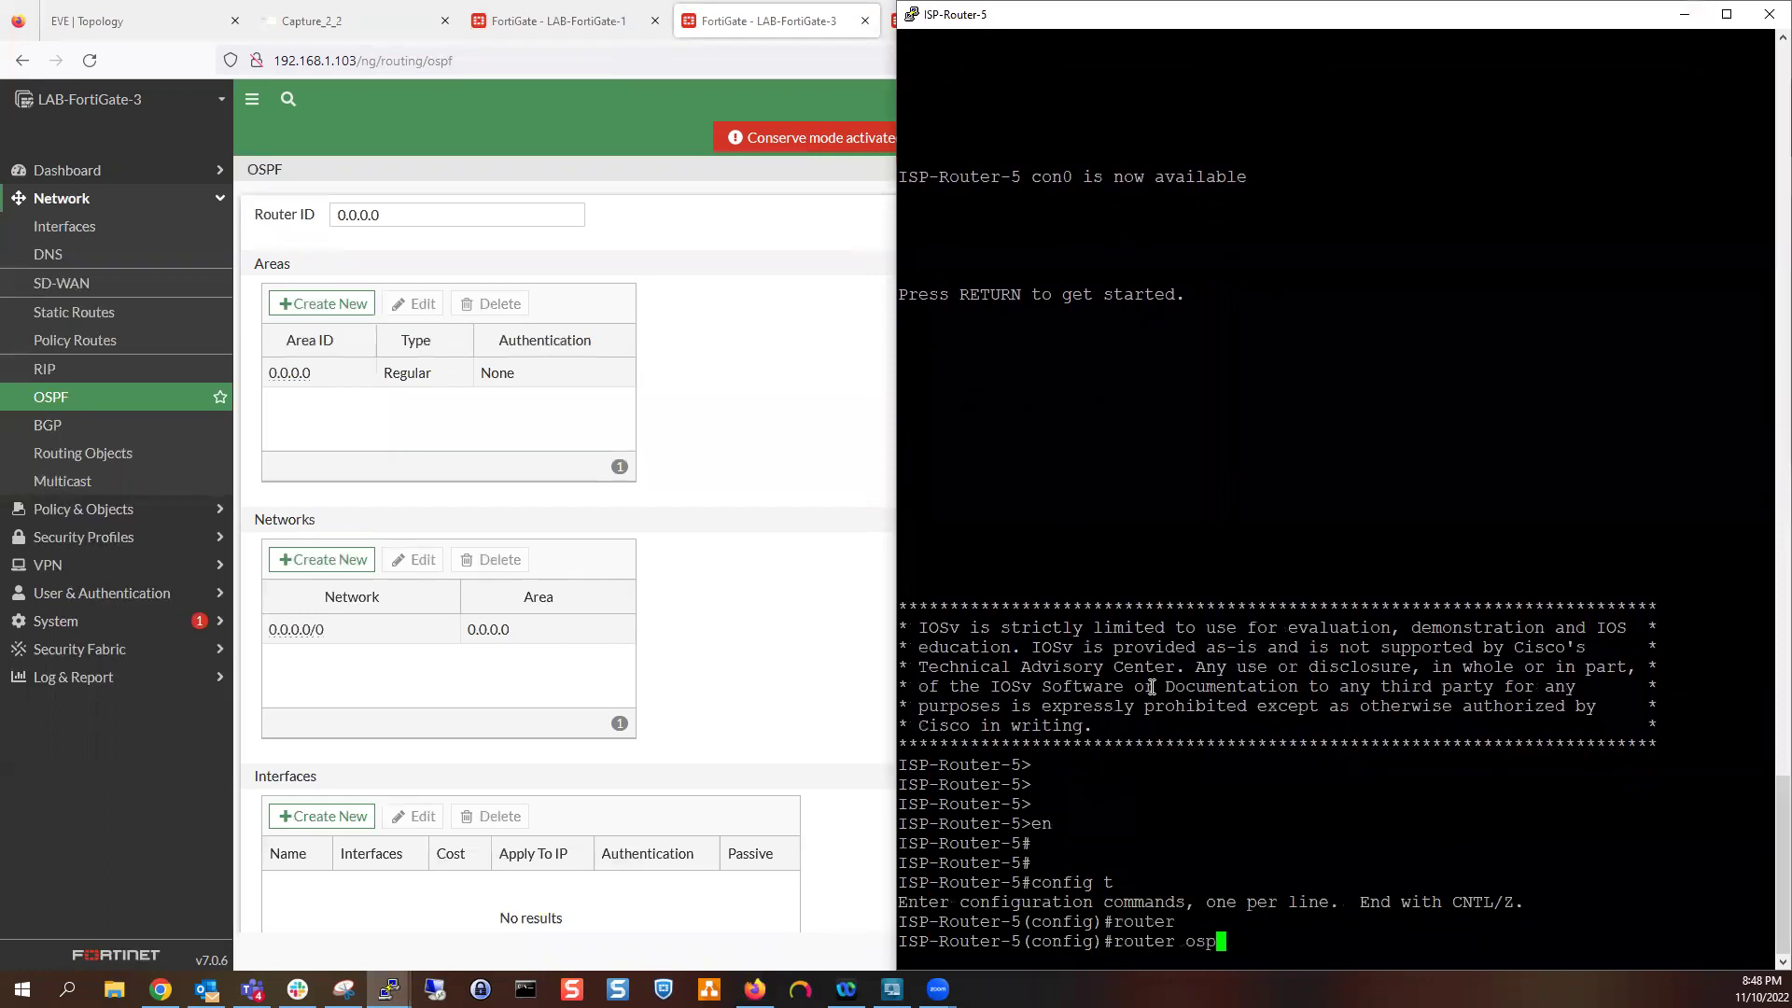
{"action": "key", "text": "Tab"}
{"action": "type", "text": "1"}
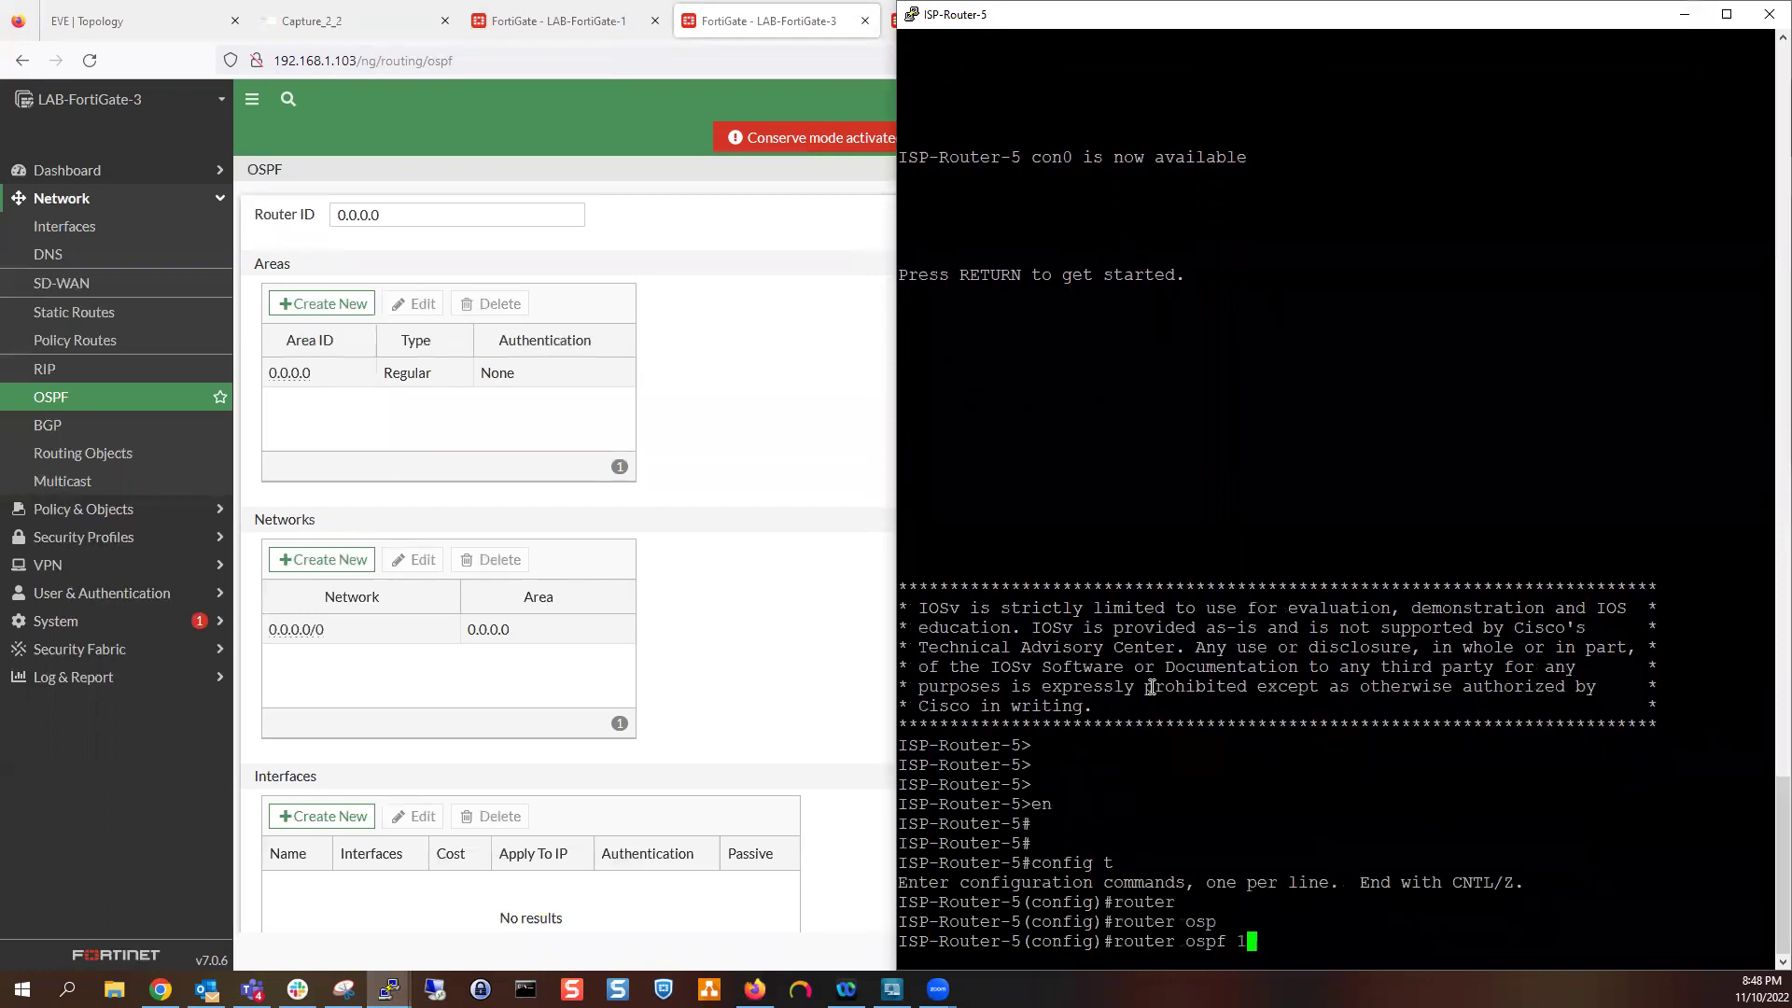
{"action": "key", "text": "Return"}
Set the OSPF router ID to 5.5.5.5
{"action": "type", "text": "router)#router"}
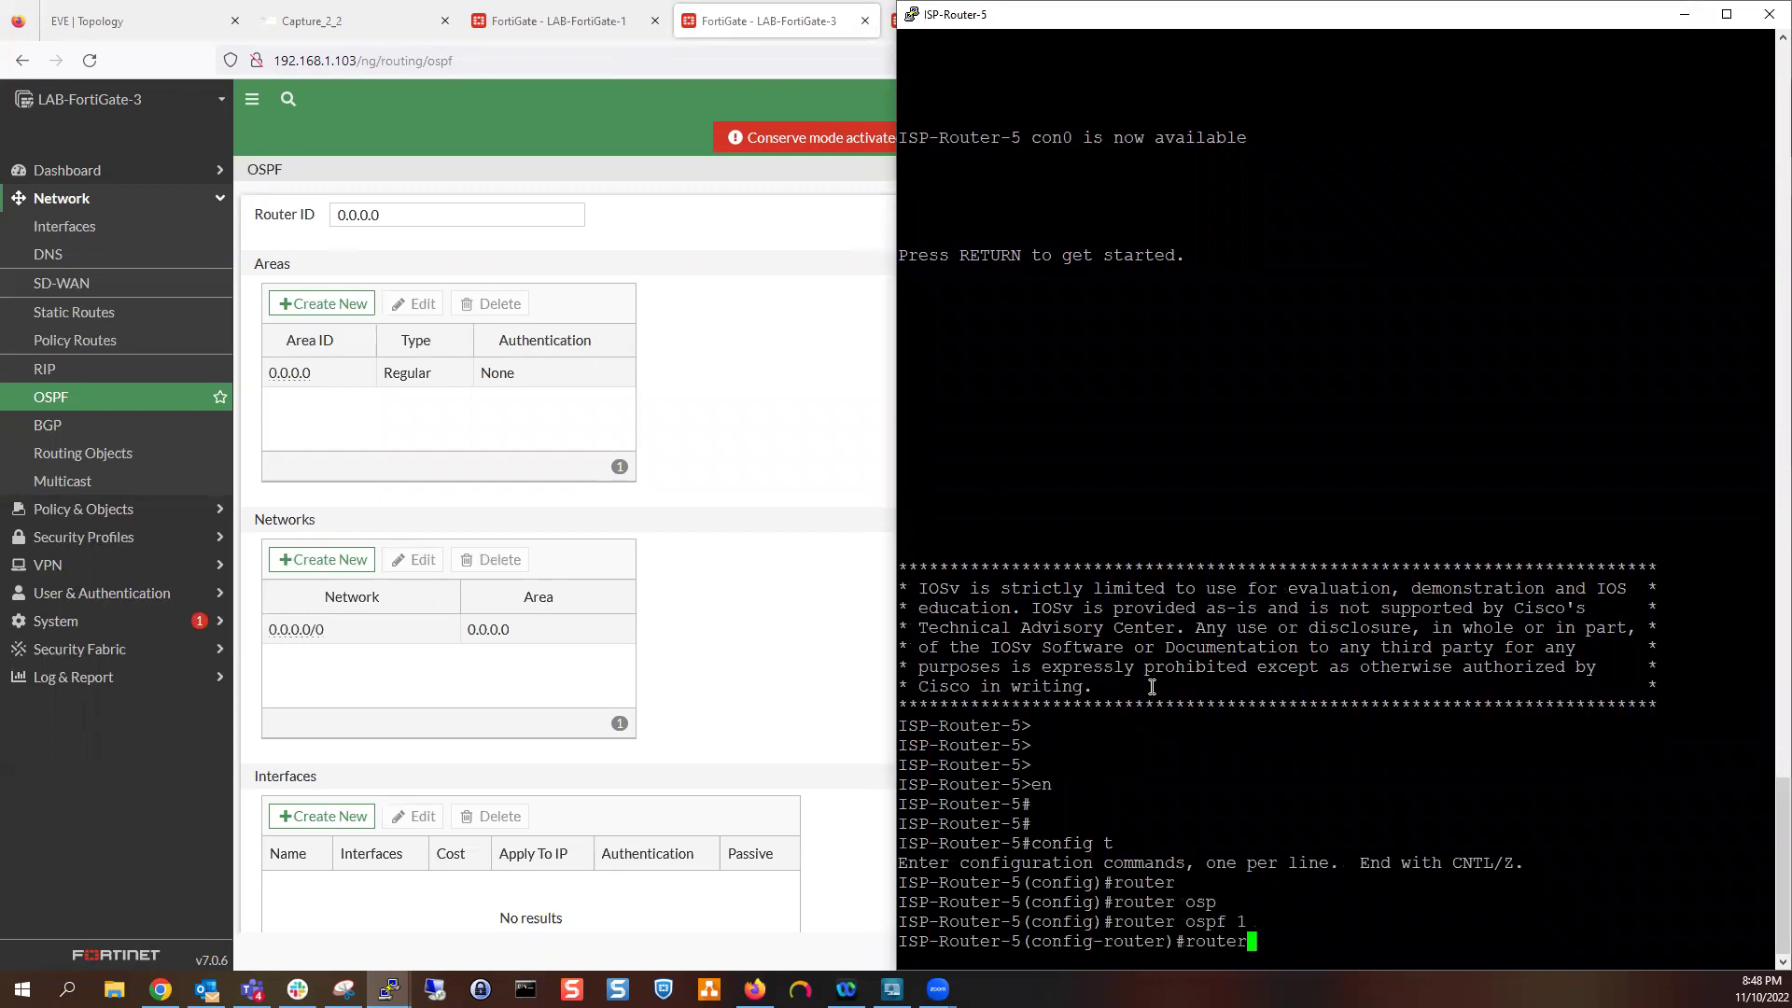
{"action": "key", "text": "Tab"}
{"action": "type", "text": "1.1.1"}
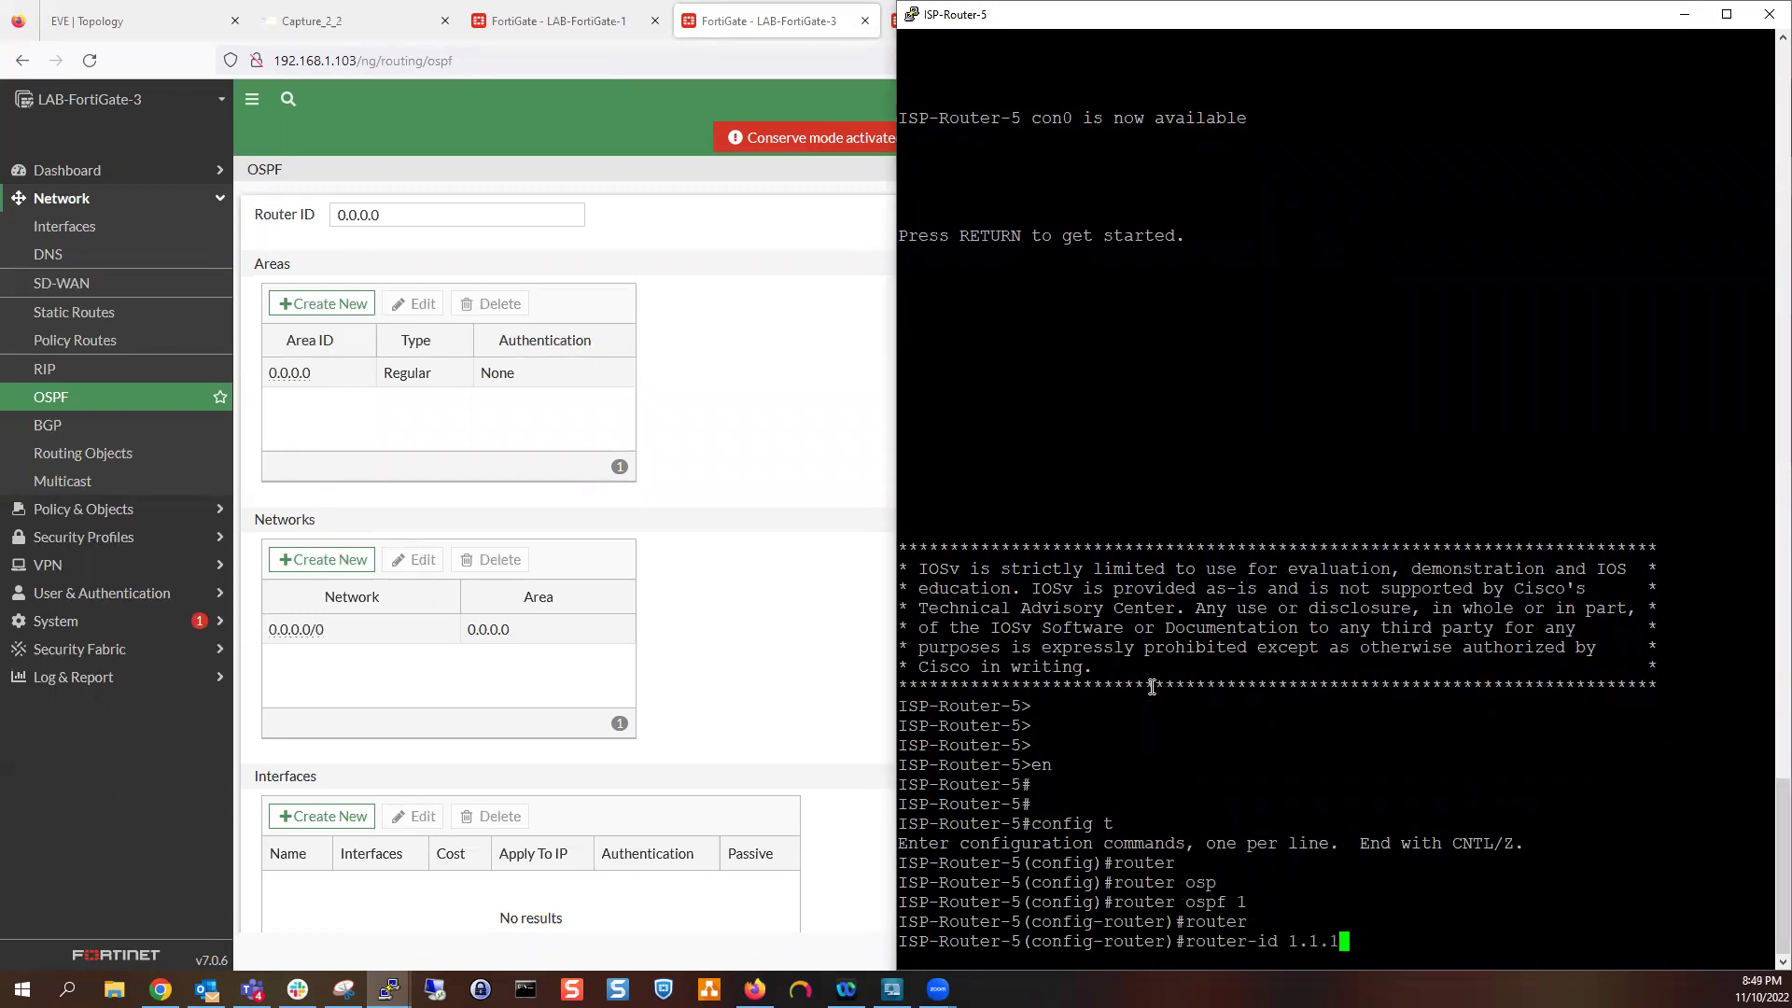
{"action": "type", "text": ".1"}
{"action": "key", "text": "BackSpace"}
{"action": "key", "text": "BackSpace"}
{"action": "key", "text": "BackSpace"}
{"action": "key", "text": "BackSpace"}
{"action": "key", "text": "BackSpace"}
{"action": "key", "text": "BackSpace"}
{"action": "type", "text": "5.5.5.5"}
{"action": "key", "text": "Return"}
Add network 0.0.0.0 255.255.255.255 in area 0 to cover every interface
{"action": "type", "text": "nj"}
{"action": "key", "text": "BackSpace"}
{"action": "key", "text": "BackSpace"}
{"action": "type", "text": "netow"}
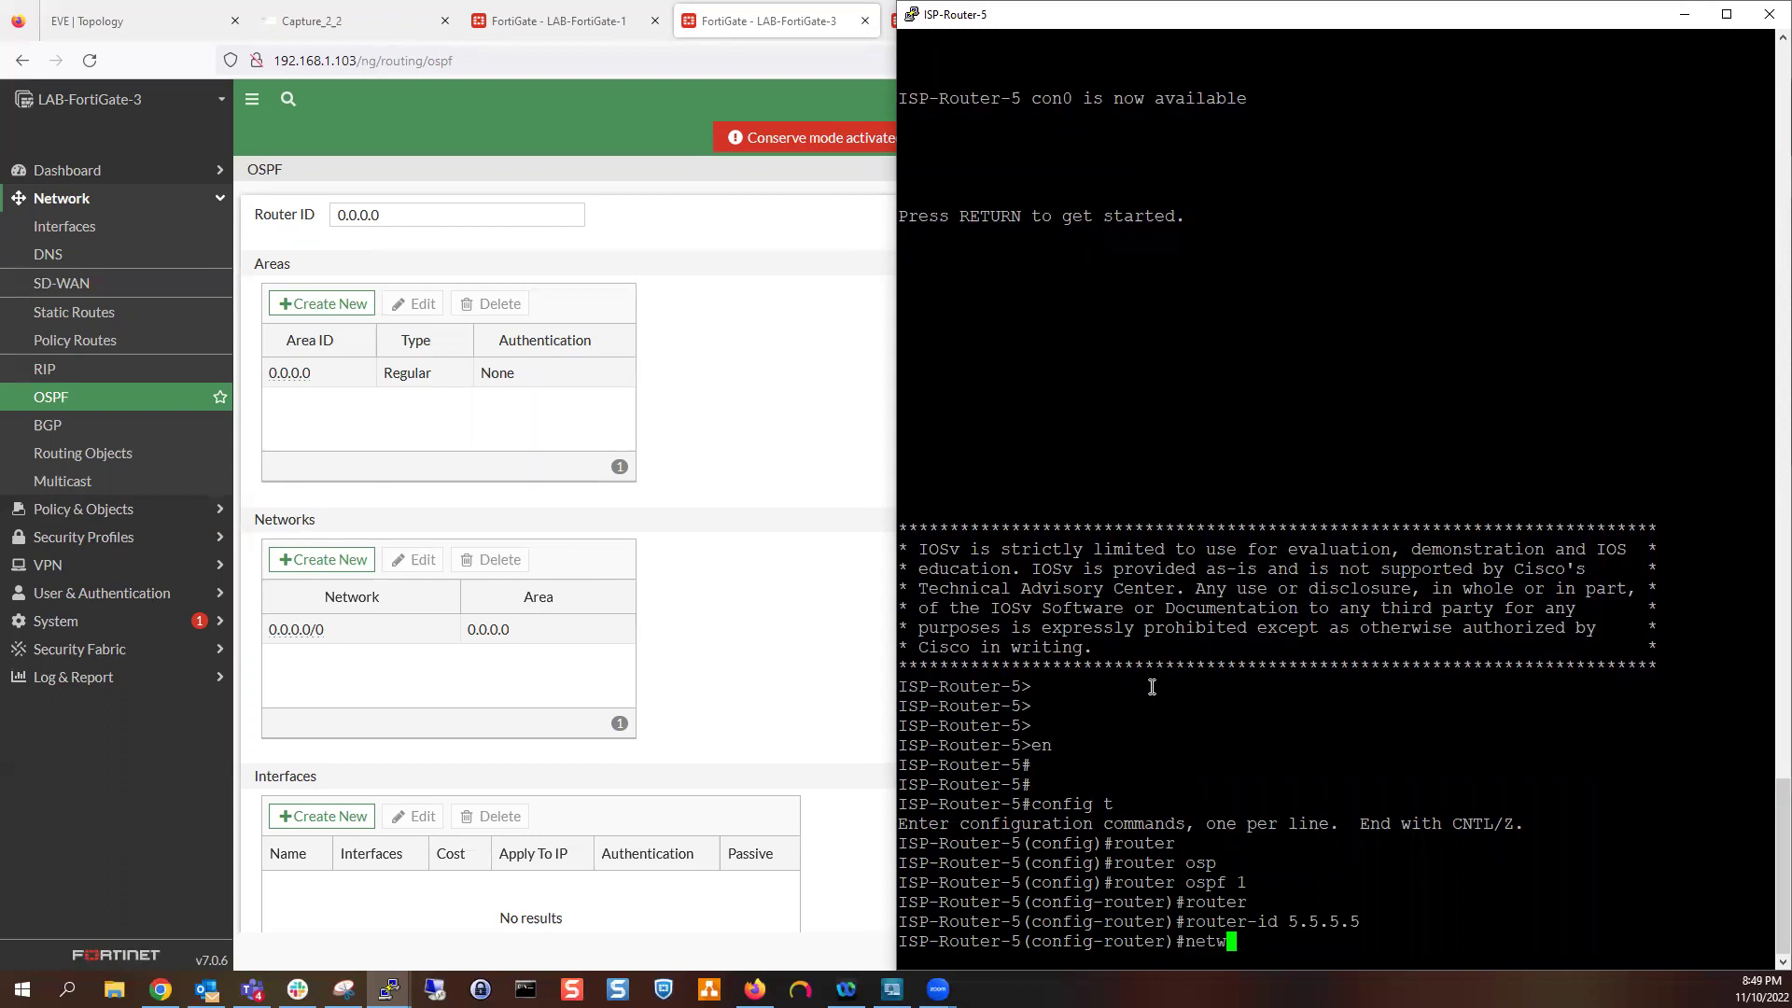
{"action": "type", "text": "o"}
{"action": "key", "text": "Tab"}
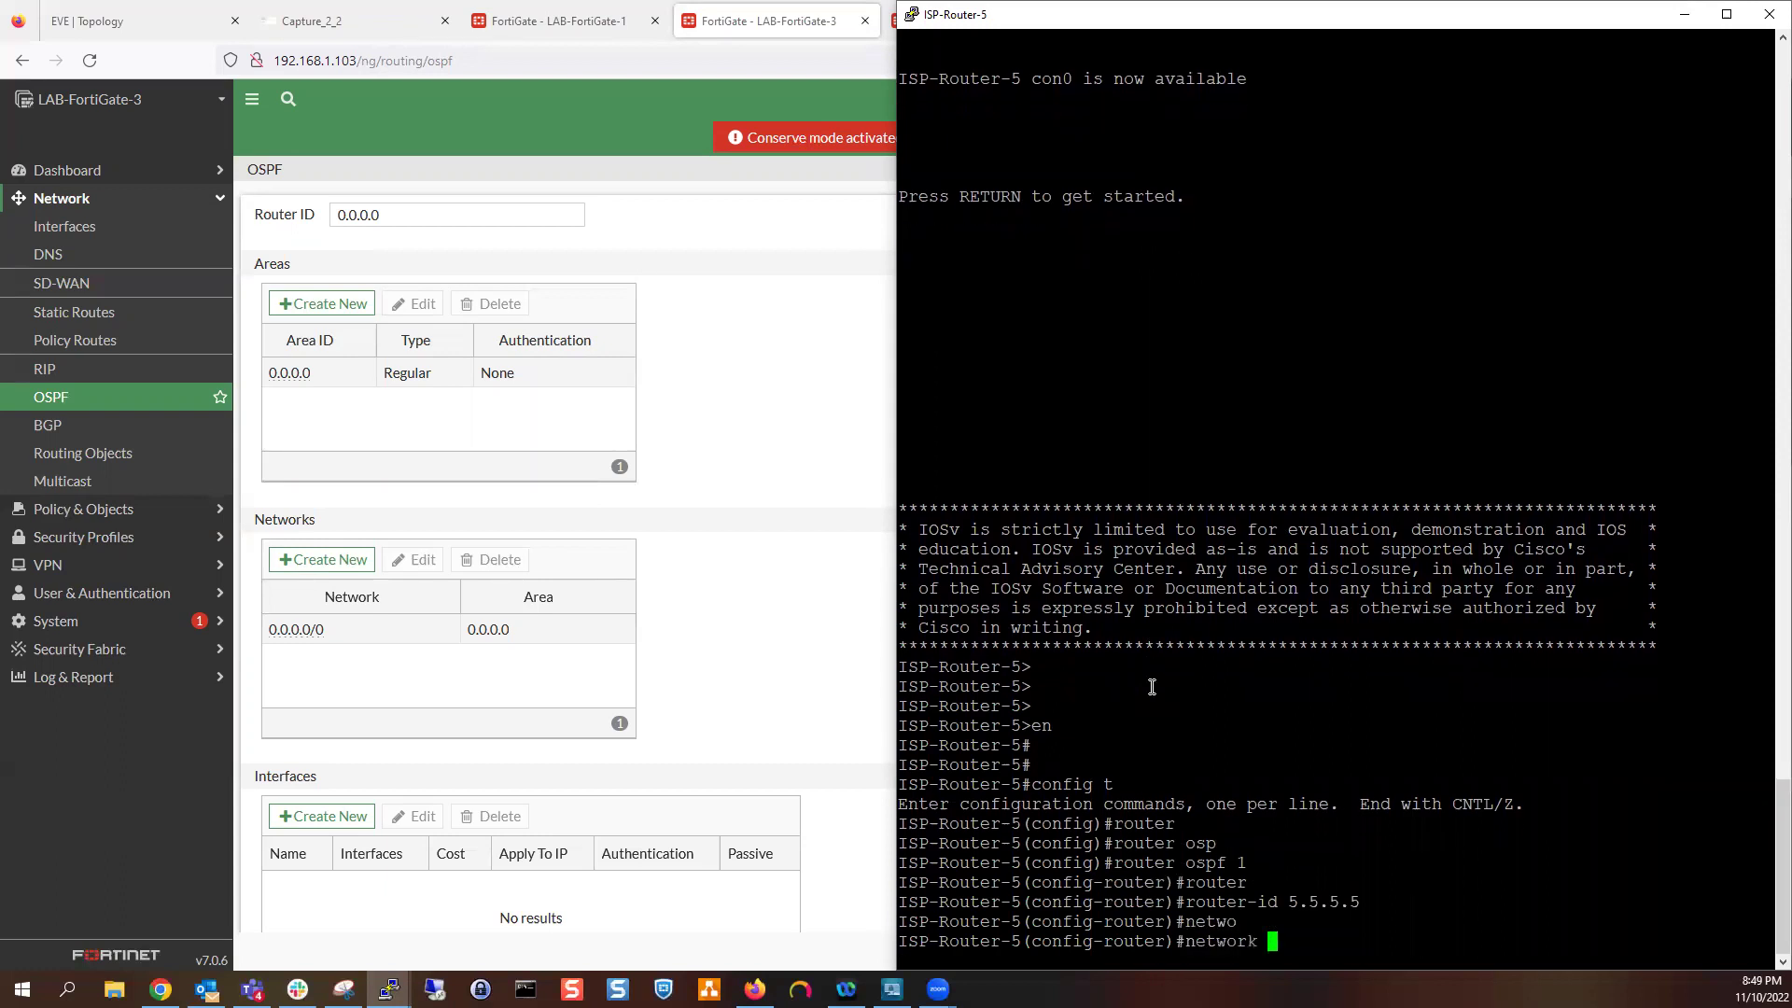
{"action": "type", "text": "0.0.0.0 25.2.5."}
{"action": "key", "text": "BackSpace"}
{"action": "key", "text": "BackSpace"}
{"action": "key", "text": "BackSpace"}
{"action": "key", "text": "BackSpace"}
{"action": "key", "text": "BackSpace"}
{"action": "type", "text": "255."}
{"action": "key", "text": "Left"}
{"action": "key", "text": "Left"}
{"action": "key", "text": "Left"}
{"action": "key", "text": "Left"}
{"action": "key", "text": "Left"}
{"action": "key", "text": "BackSpace"}
{"action": "key", "text": "Right"}
{"action": "key", "text": "Right"}
{"action": "key", "text": "Right"}
{"action": "key", "text": "Right"}
{"action": "key", "text": "Right"}
{"action": "type", "text": "55.255.255 area"}
{"action": "key", "text": "Tab"}
{"action": "type", "text": "0"}
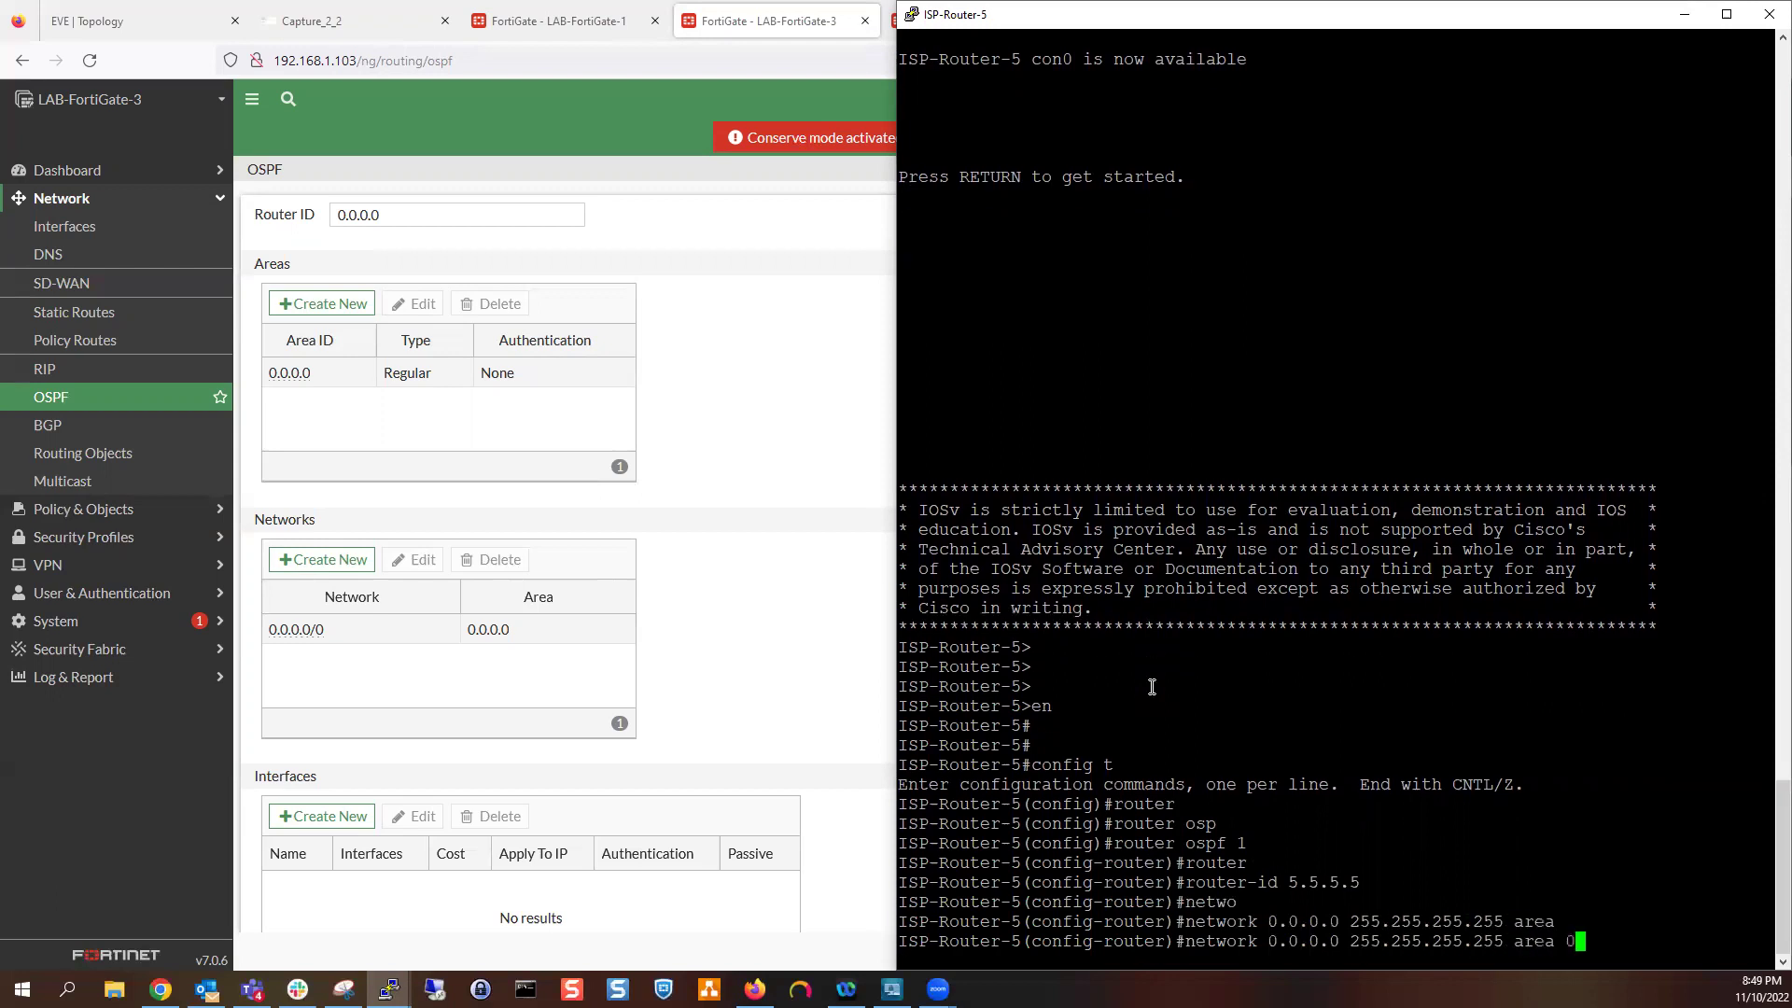
{"action": "key", "text": "Return"}
Exit configuration mode and save the router configuration with wr
{"action": "type", "text": "end"}
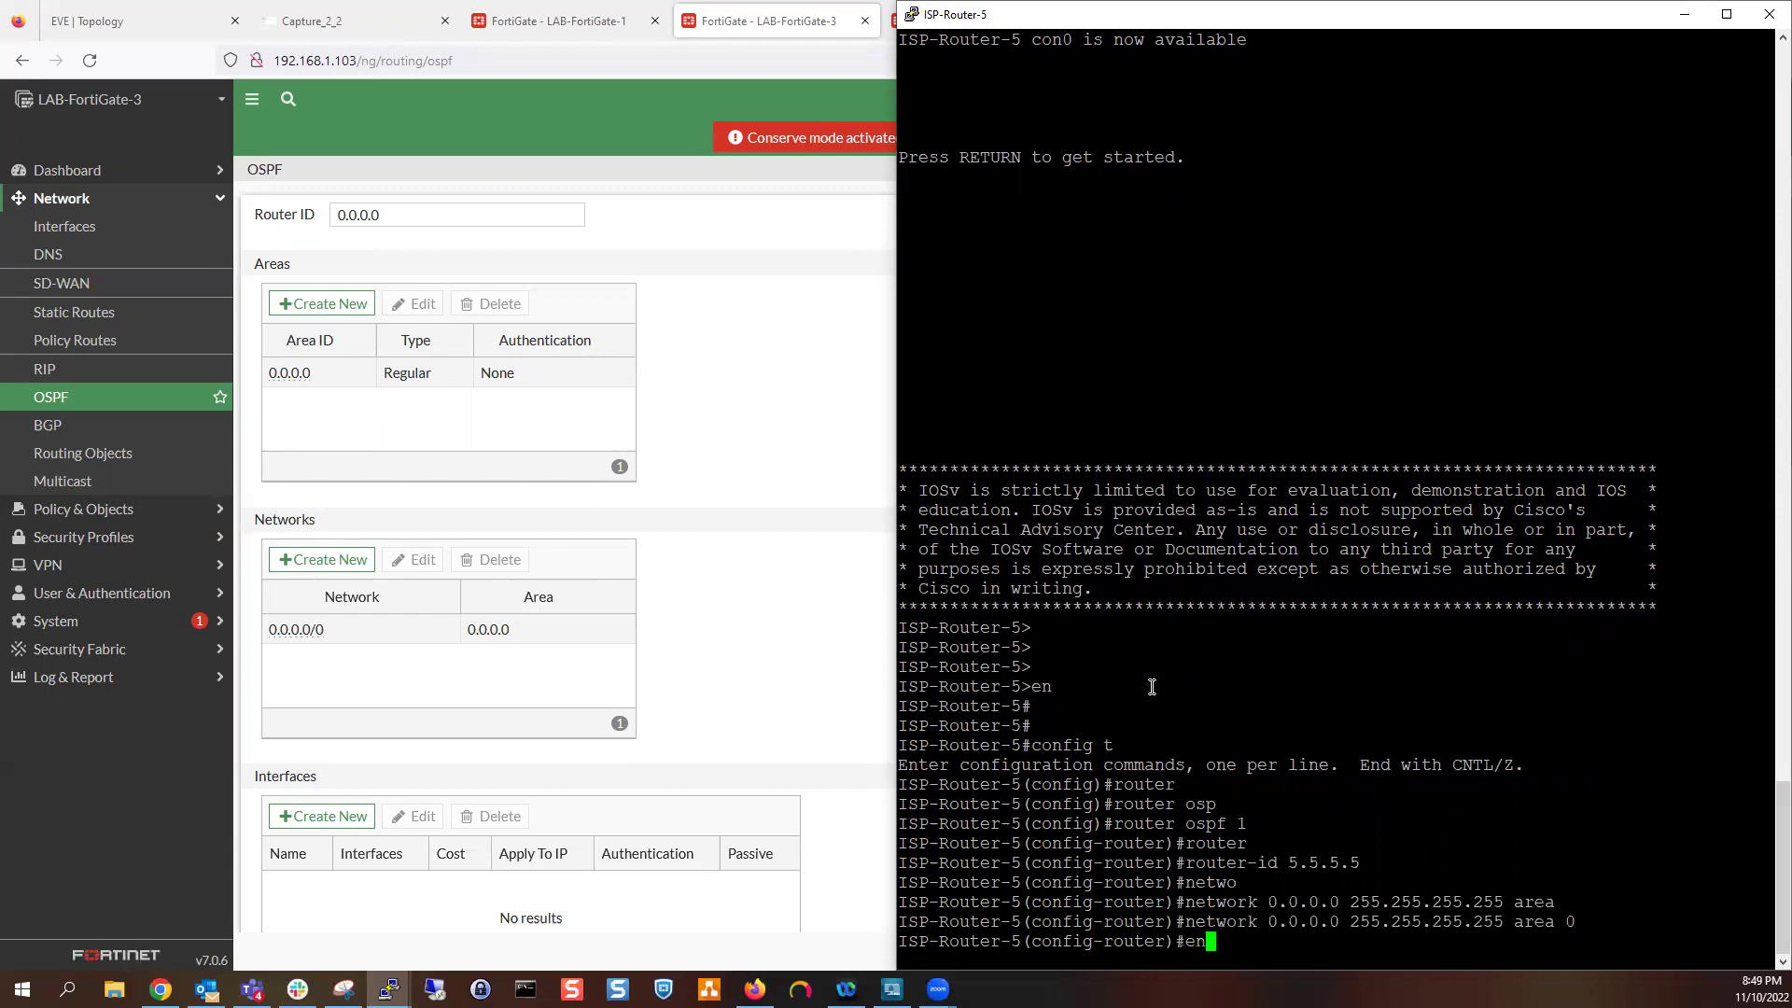
{"action": "key", "text": "Return"}
{"action": "key", "text": "Return"}
{"action": "key", "text": "Return"}
{"action": "type", "text": "wr"}
{"action": "key", "text": "Return"}
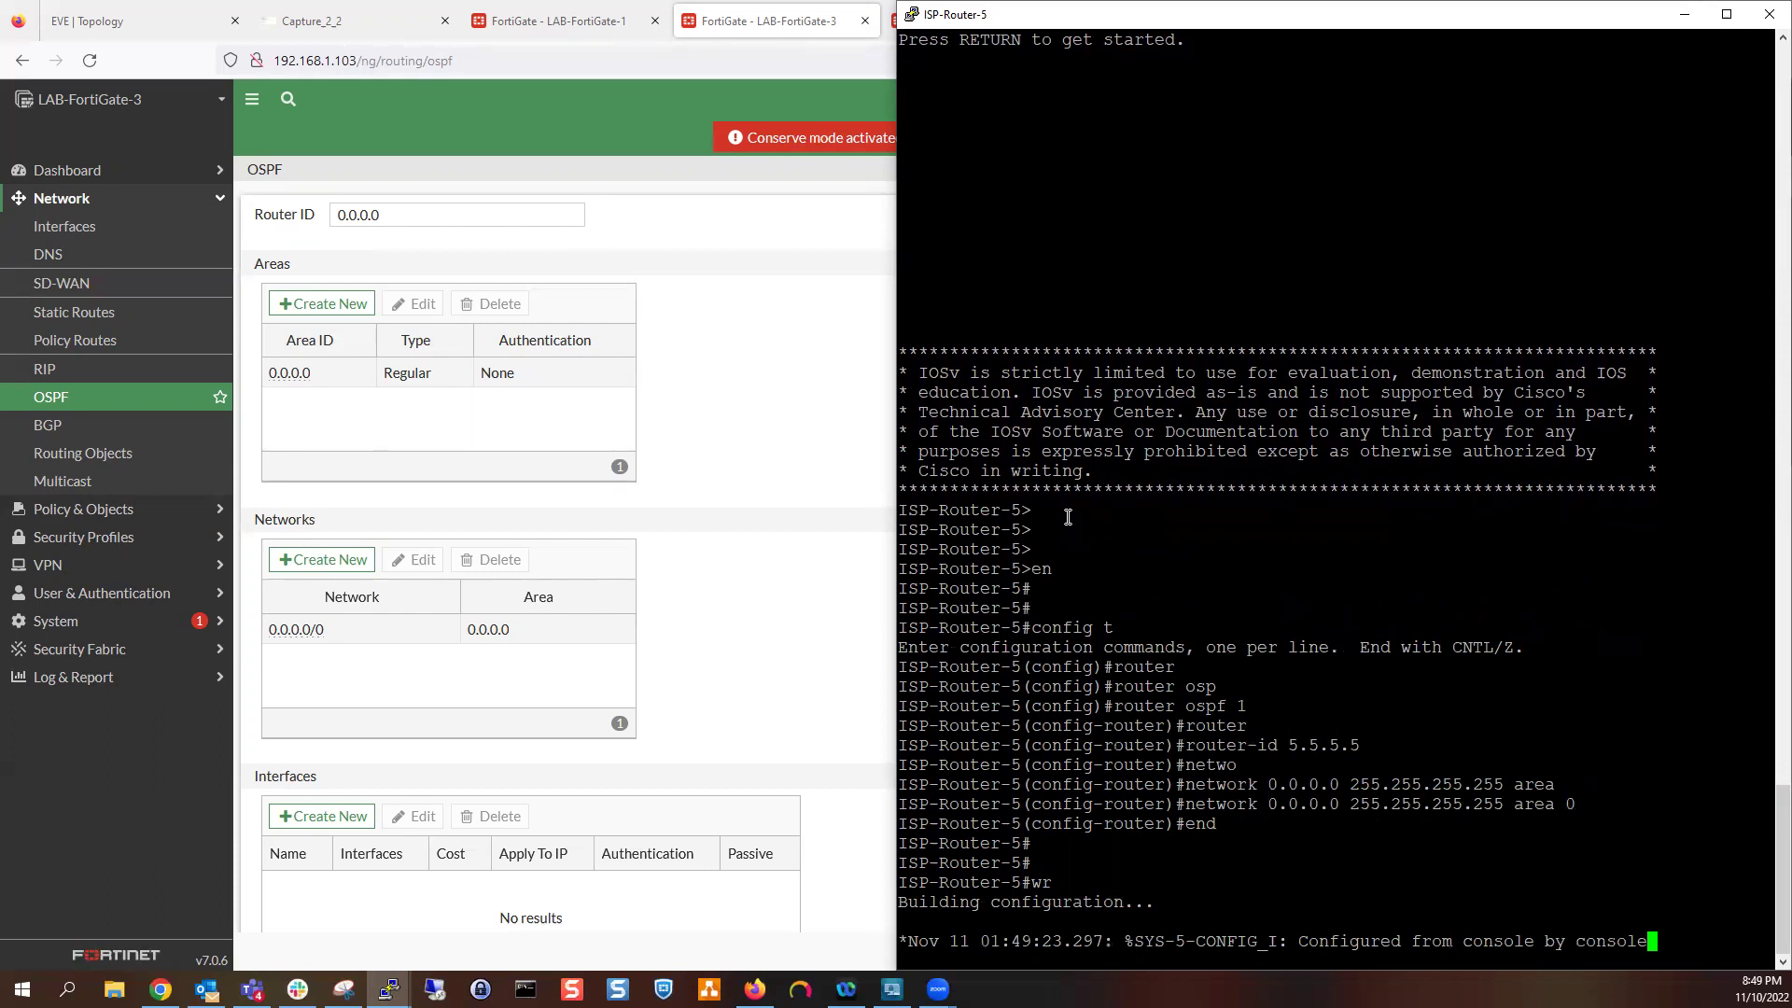
{"action": "key", "text": "Return"}
{"action": "key", "text": "Return"}
{"action": "key", "text": "Return"}
{"action": "key", "text": "Return"}
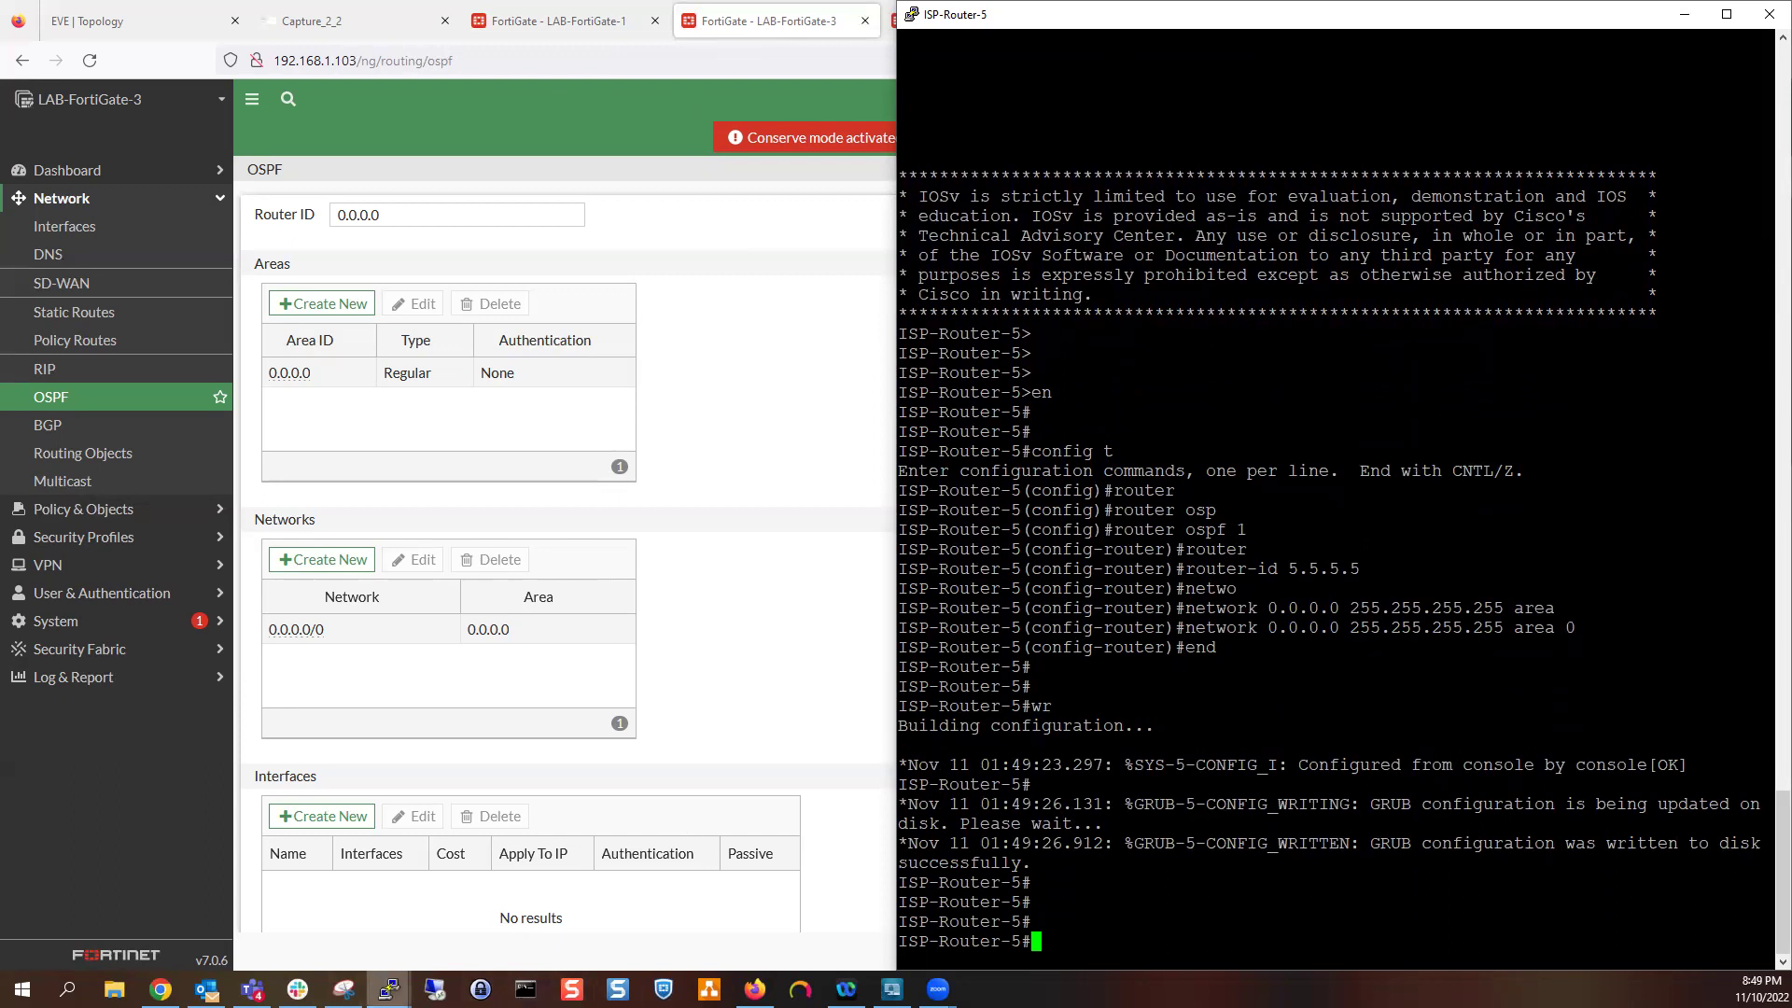
{"action": "left_click", "coordinate": [390, 989]}
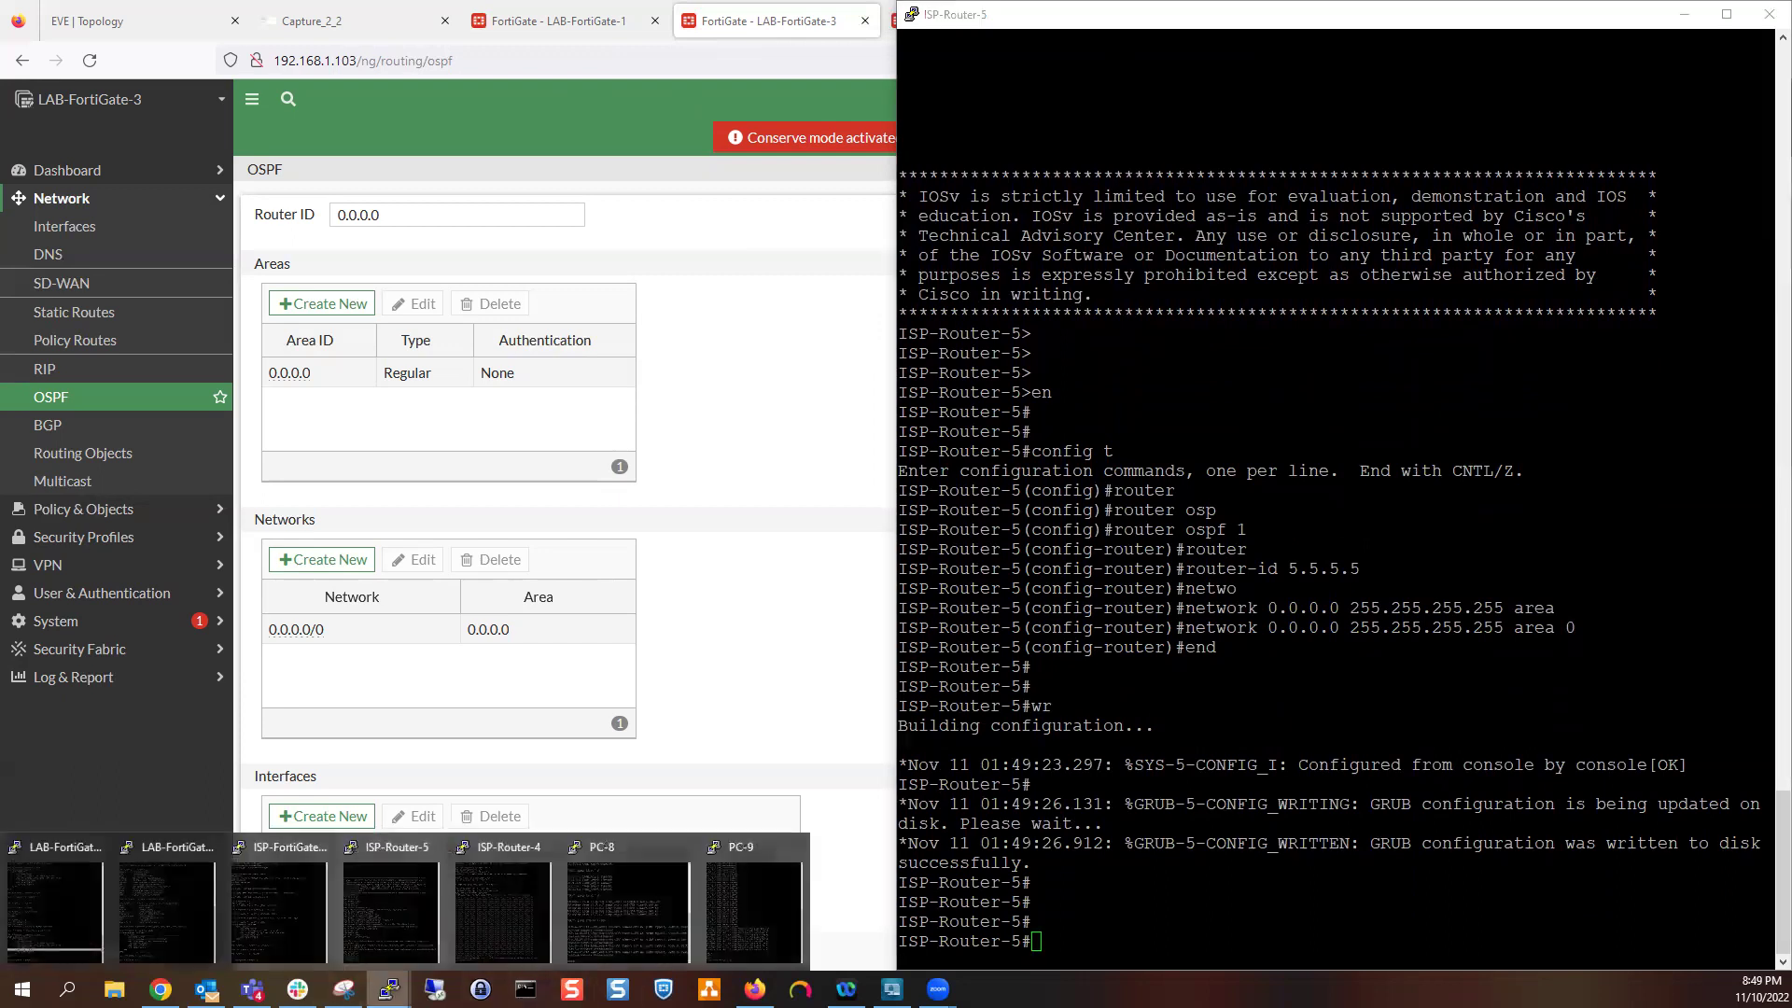
Bring the ISP-Router-4 console forward, minimizing the ISP-FortiGate-2 and ISP-Router-5 consoles
{"action": "left_click", "coordinate": [273, 894]}
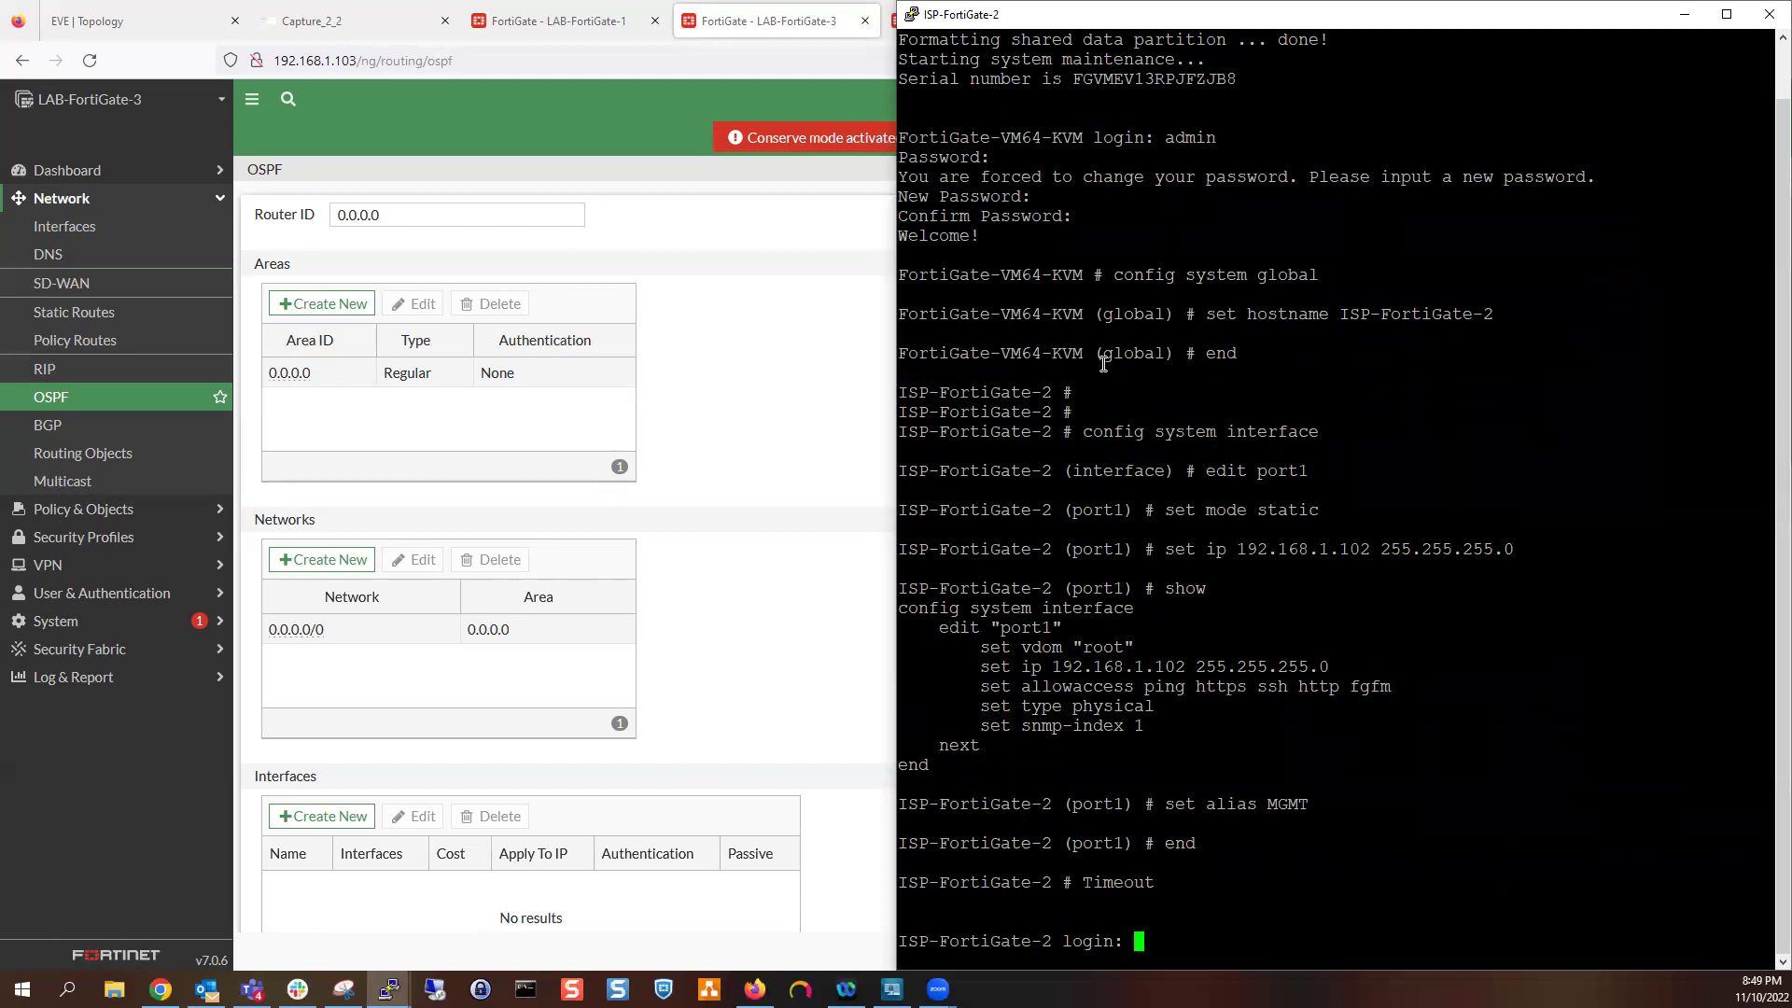
{"action": "left_click", "coordinate": [1684, 14]}
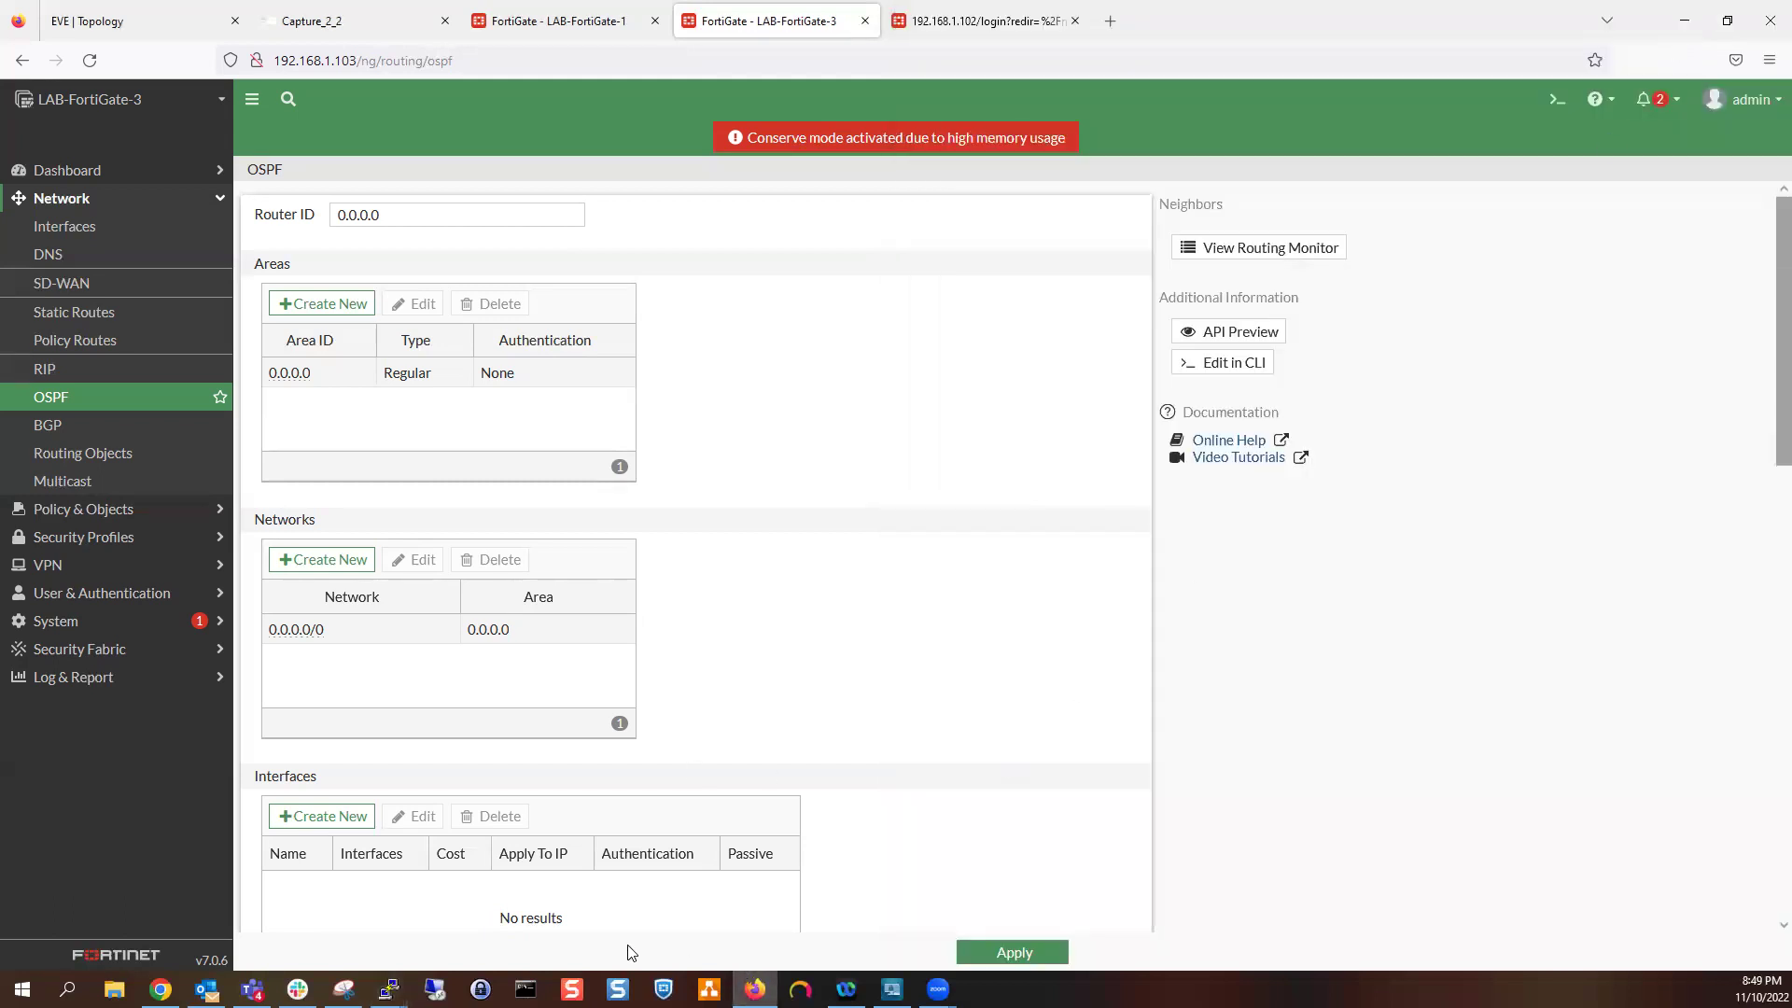
{"action": "left_click", "coordinate": [388, 988]}
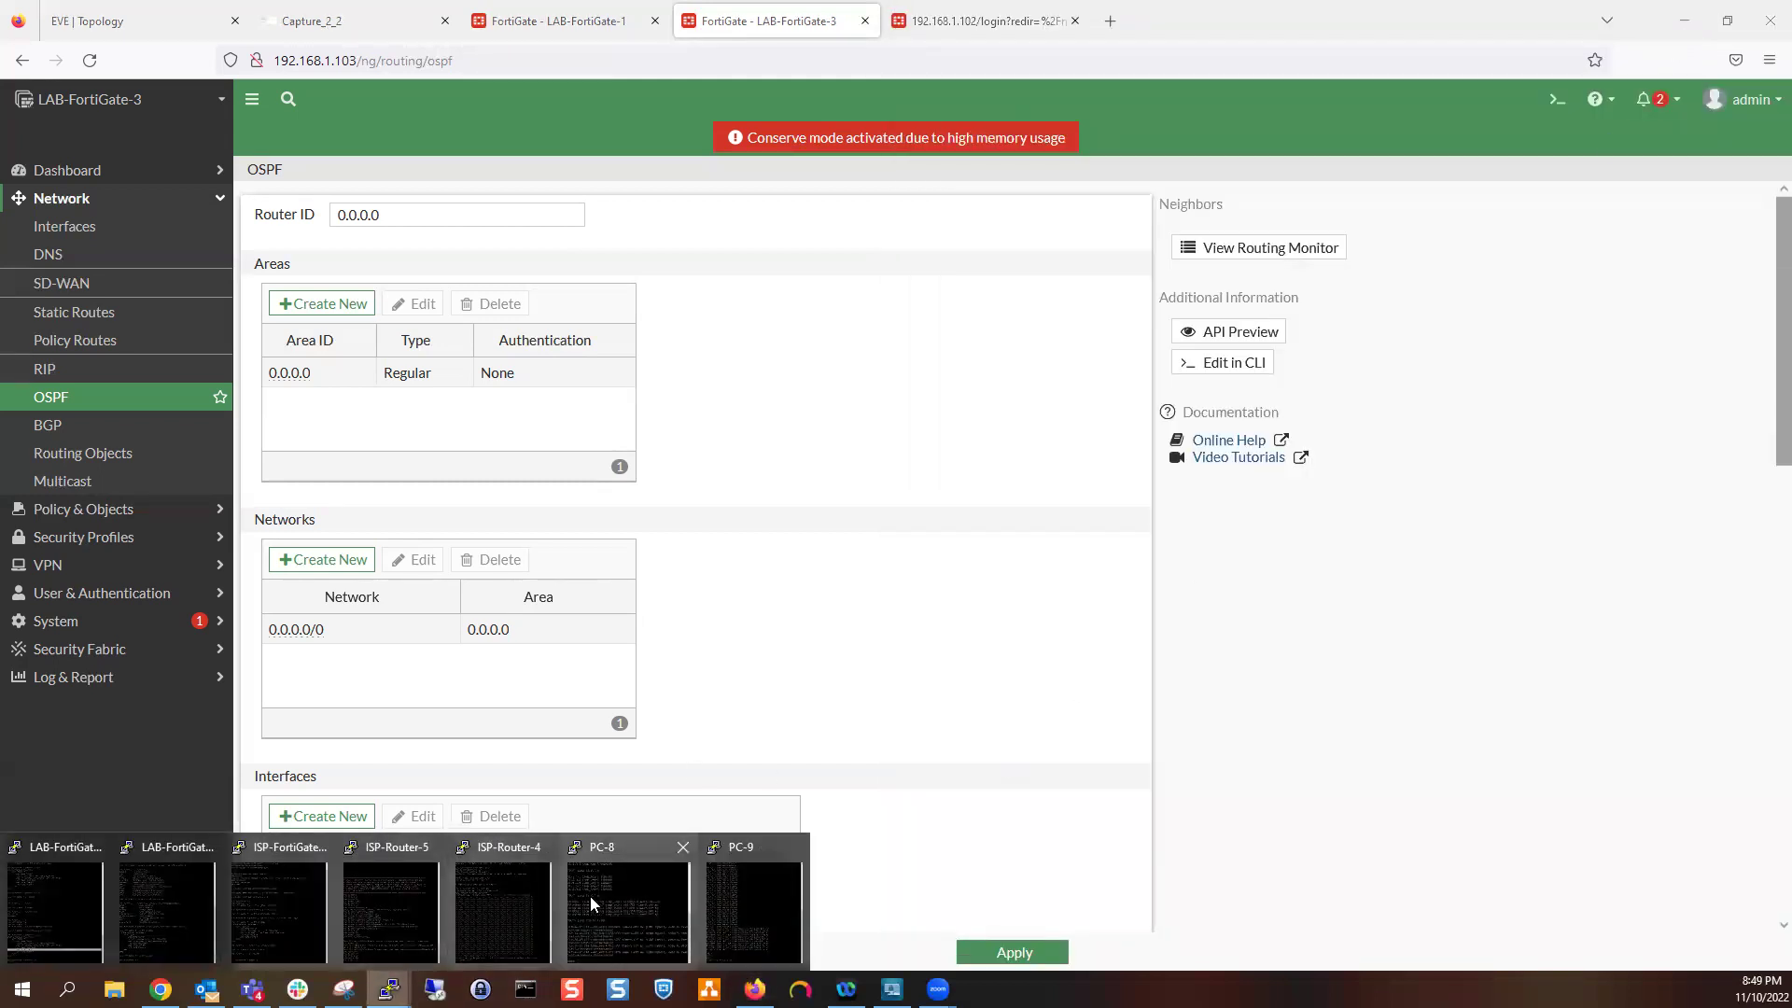
{"action": "left_click", "coordinate": [401, 909]}
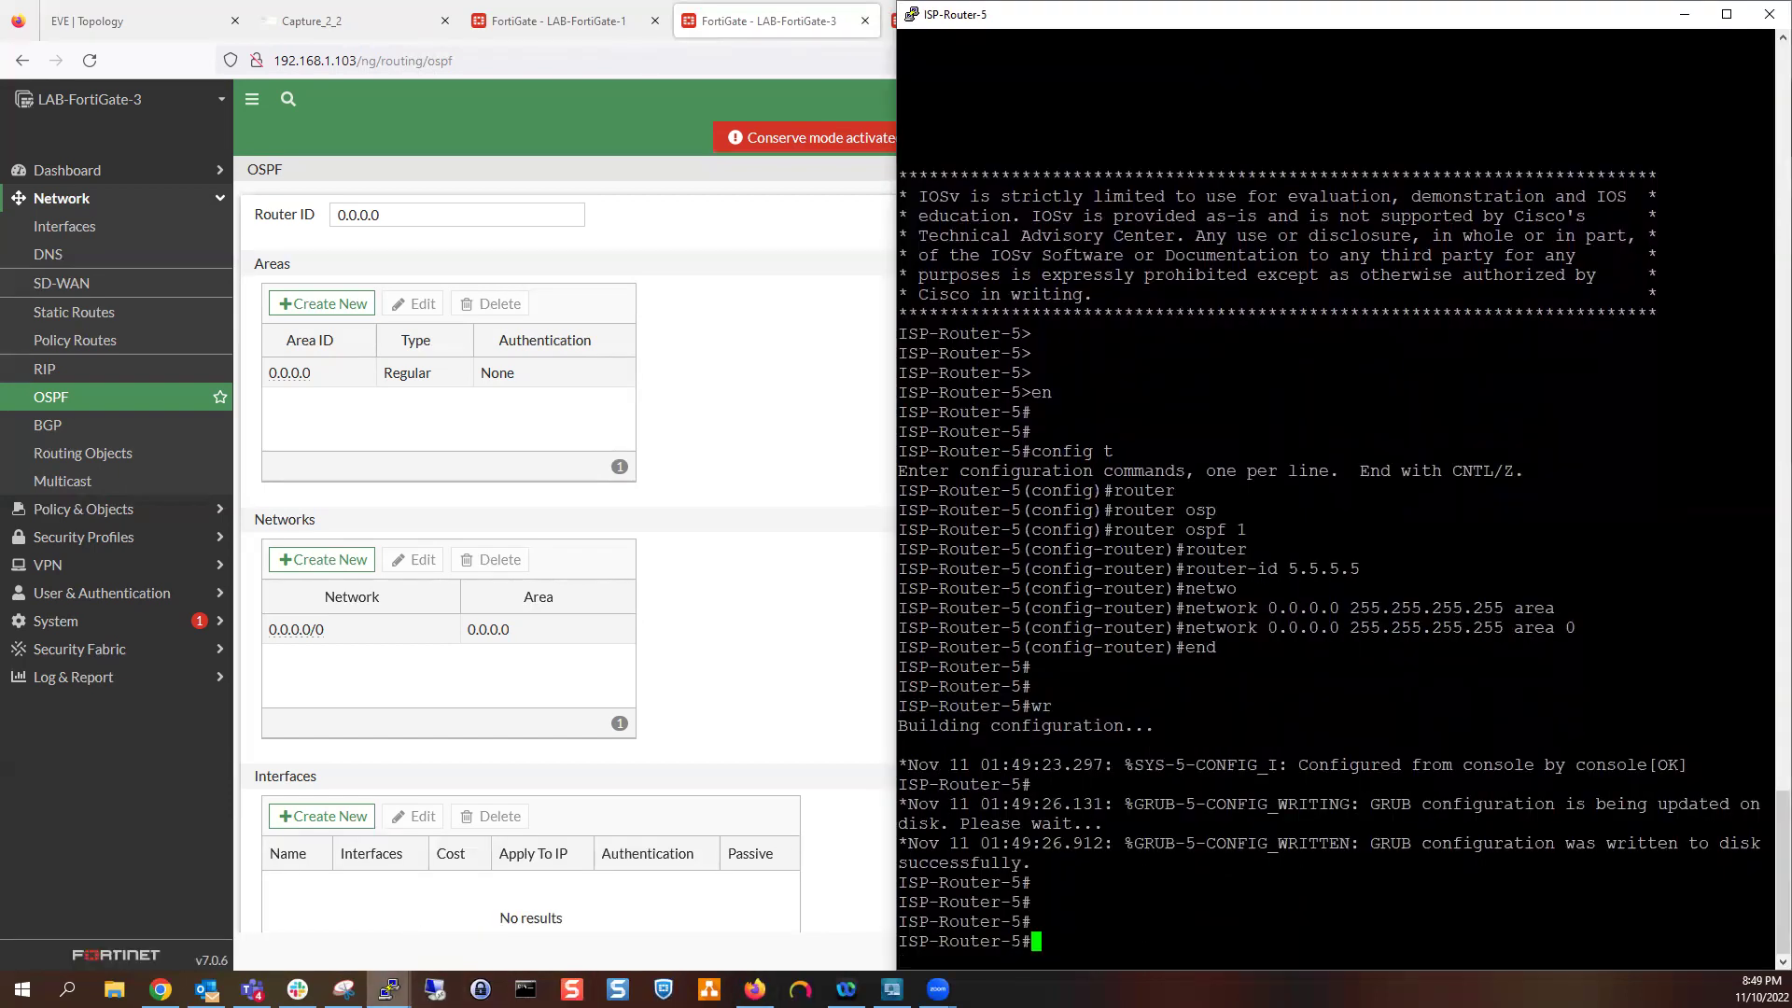
{"action": "left_click", "coordinate": [389, 988]}
{"action": "left_click", "coordinate": [504, 924]}
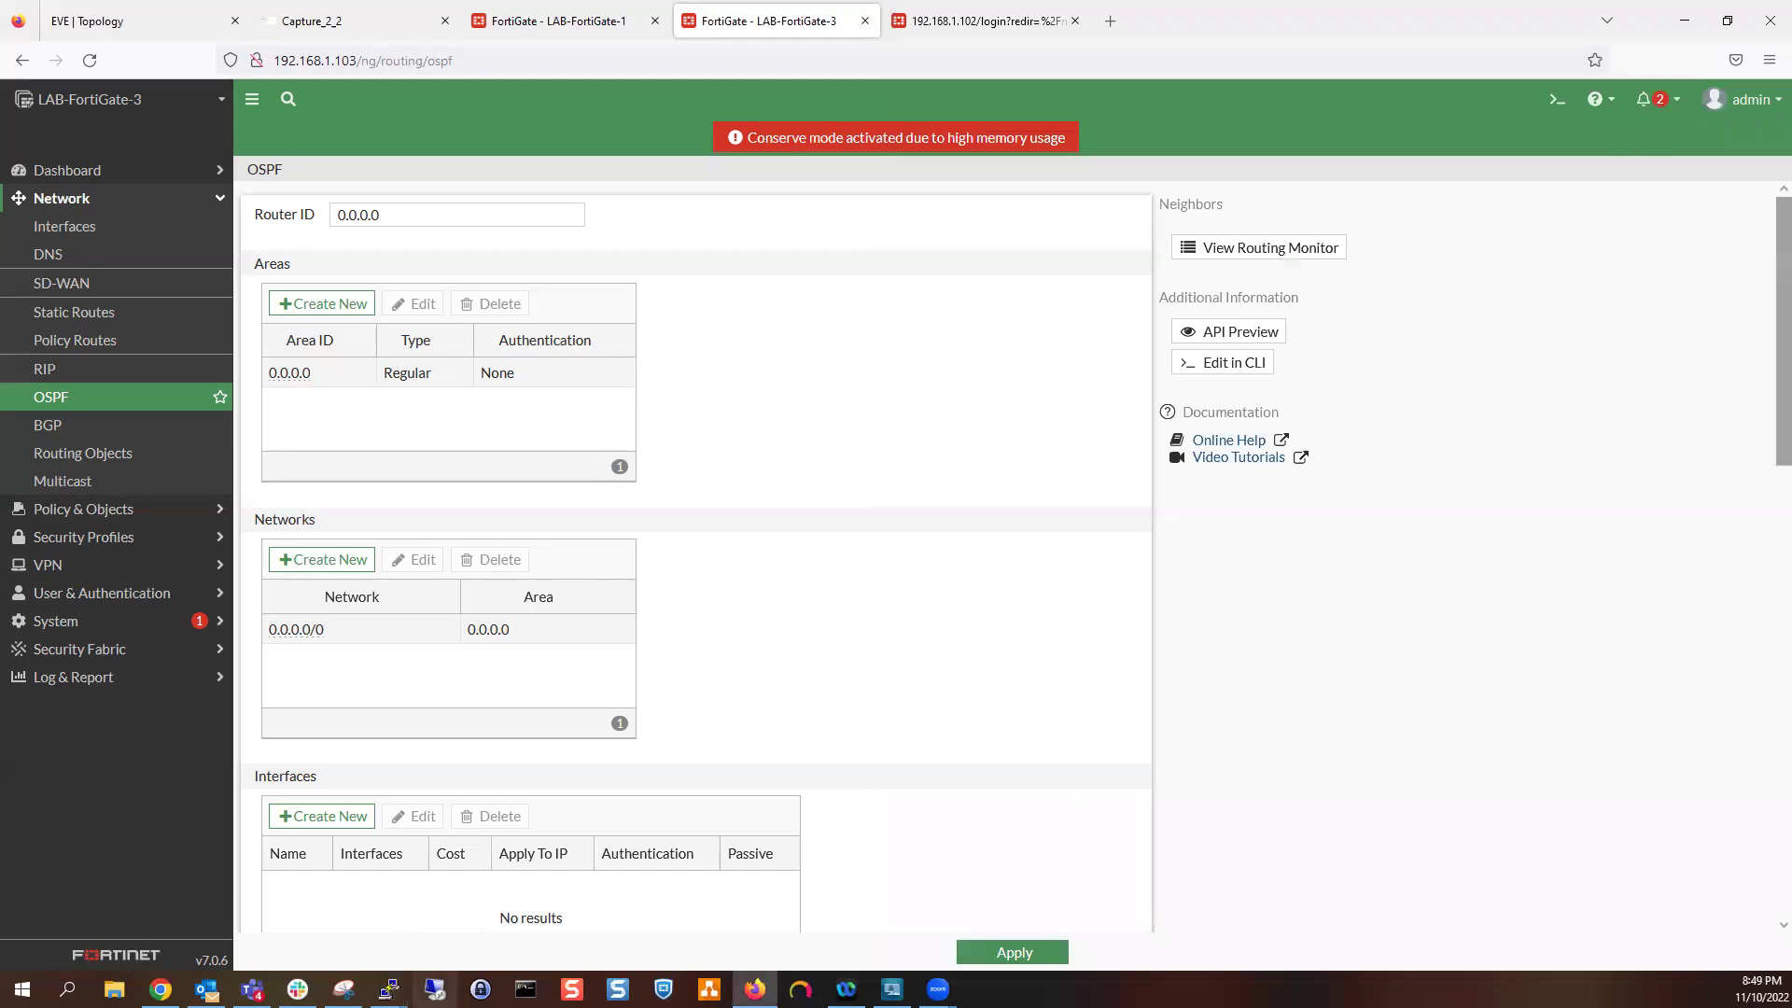
{"action": "left_click", "coordinate": [389, 988]}
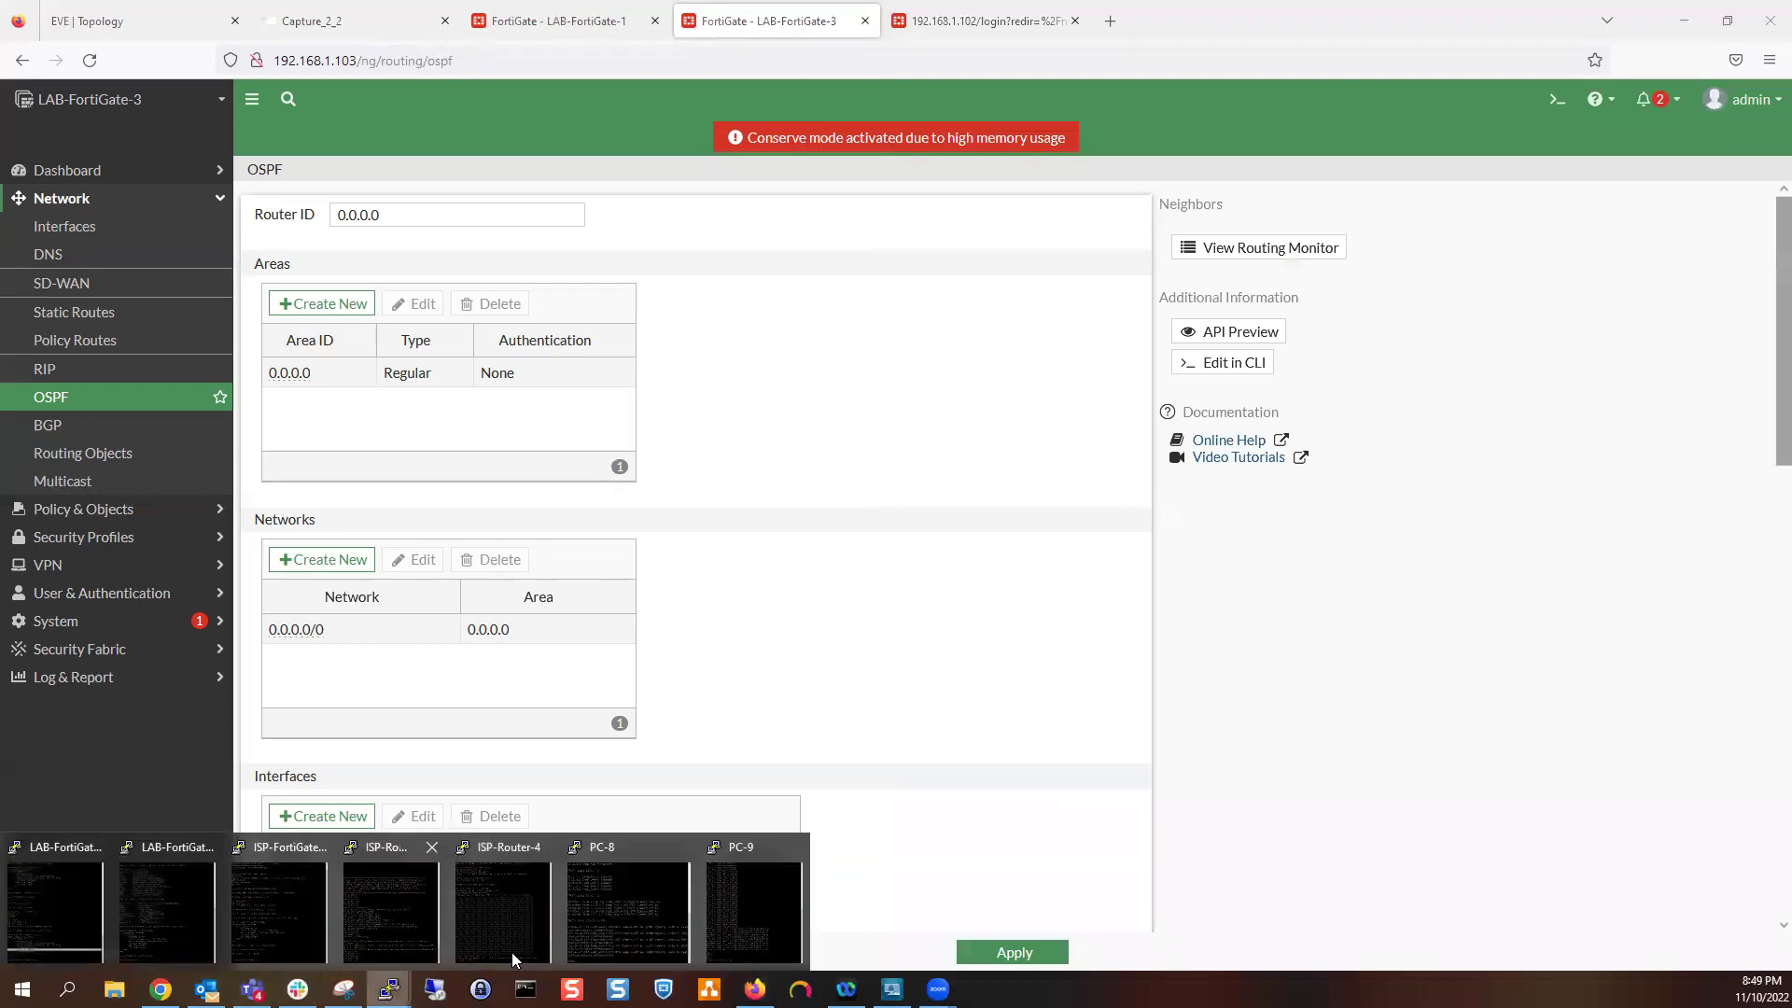
{"action": "left_click", "coordinate": [518, 893]}
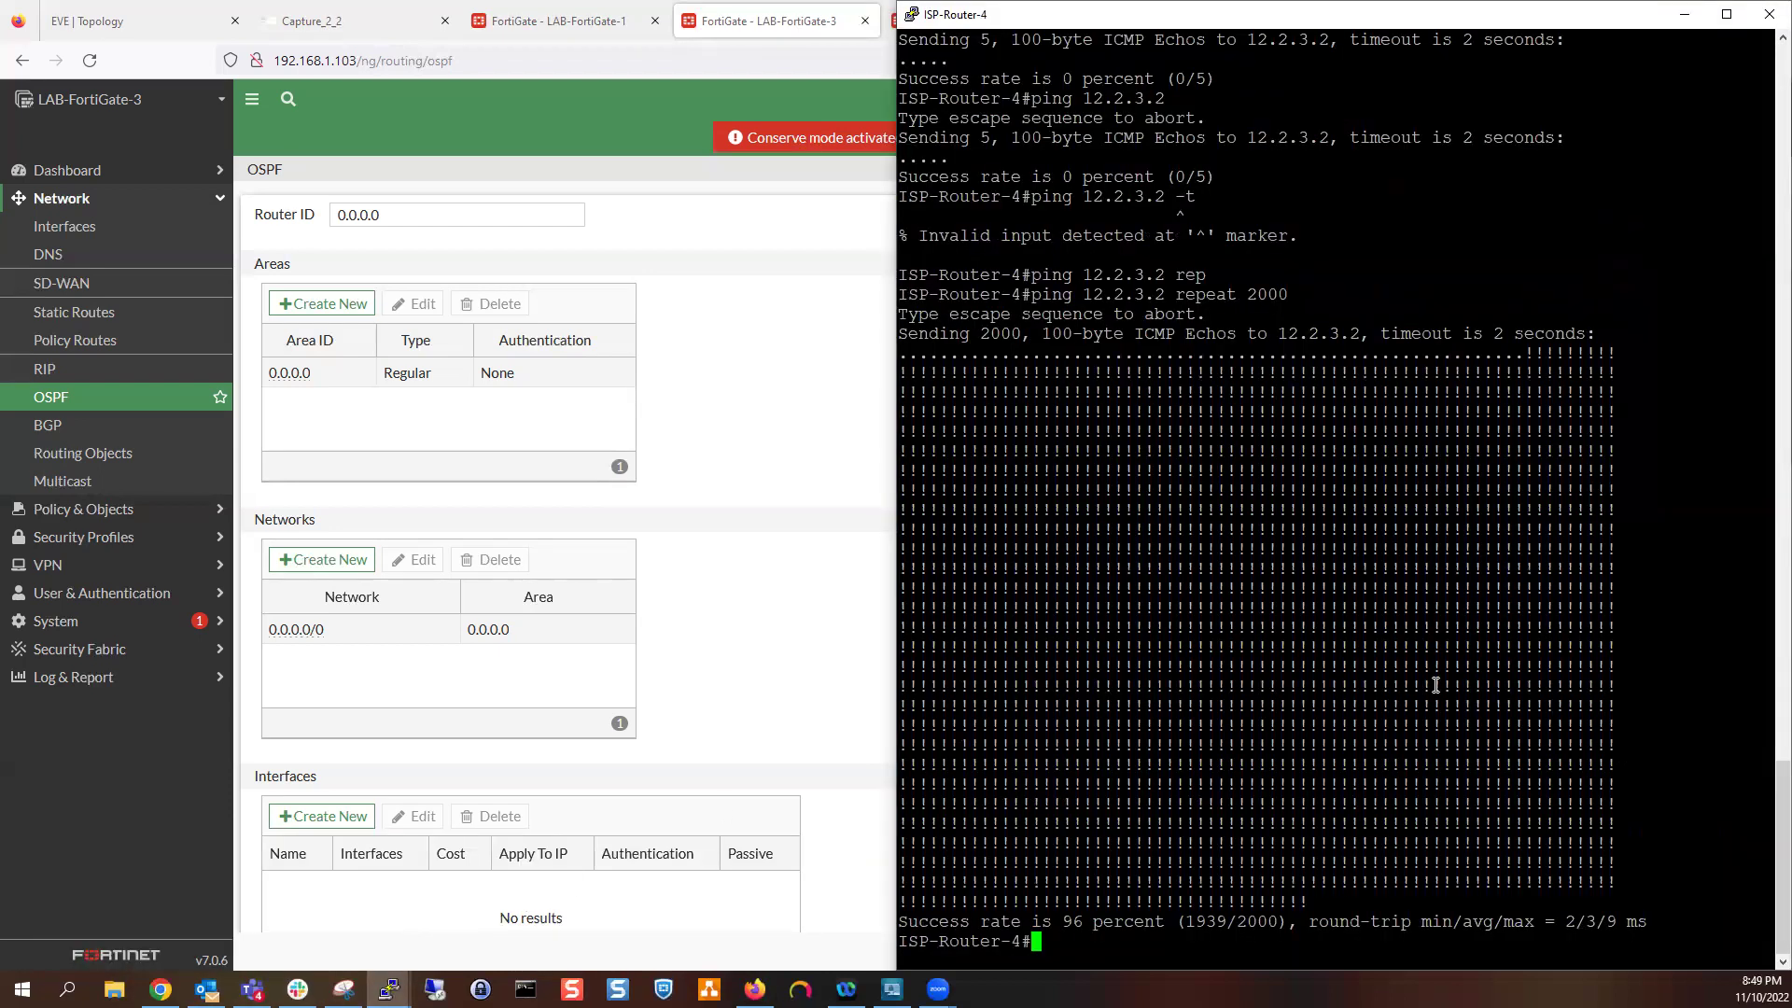
Start OSPF process 1 on ISP-Router-4 with router ID 4.4.4.4
{"action": "key", "text": "Return"}
{"action": "key", "text": "Return"}
{"action": "type", "text": "config t"}
{"action": "key", "text": "Return"}
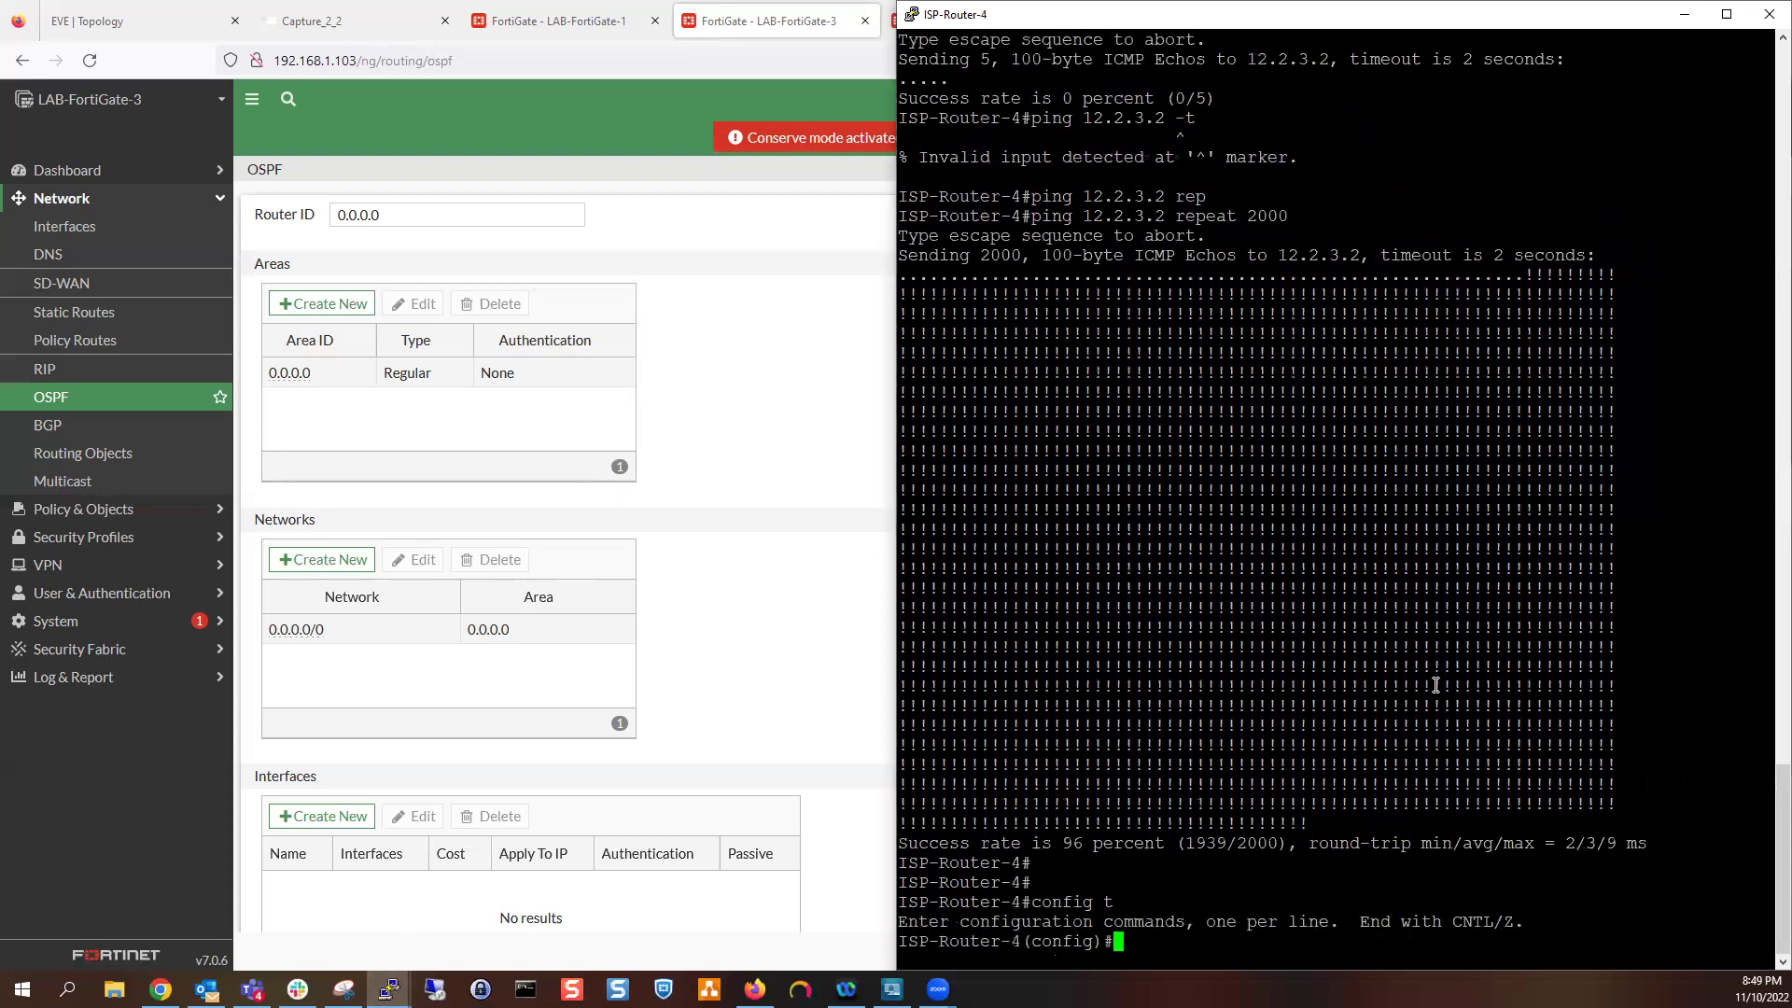
{"action": "type", "text": "router ospf"}
{"action": "key", "text": "Tab"}
{"action": "type", "text": "1"}
{"action": "key", "text": "Return"}
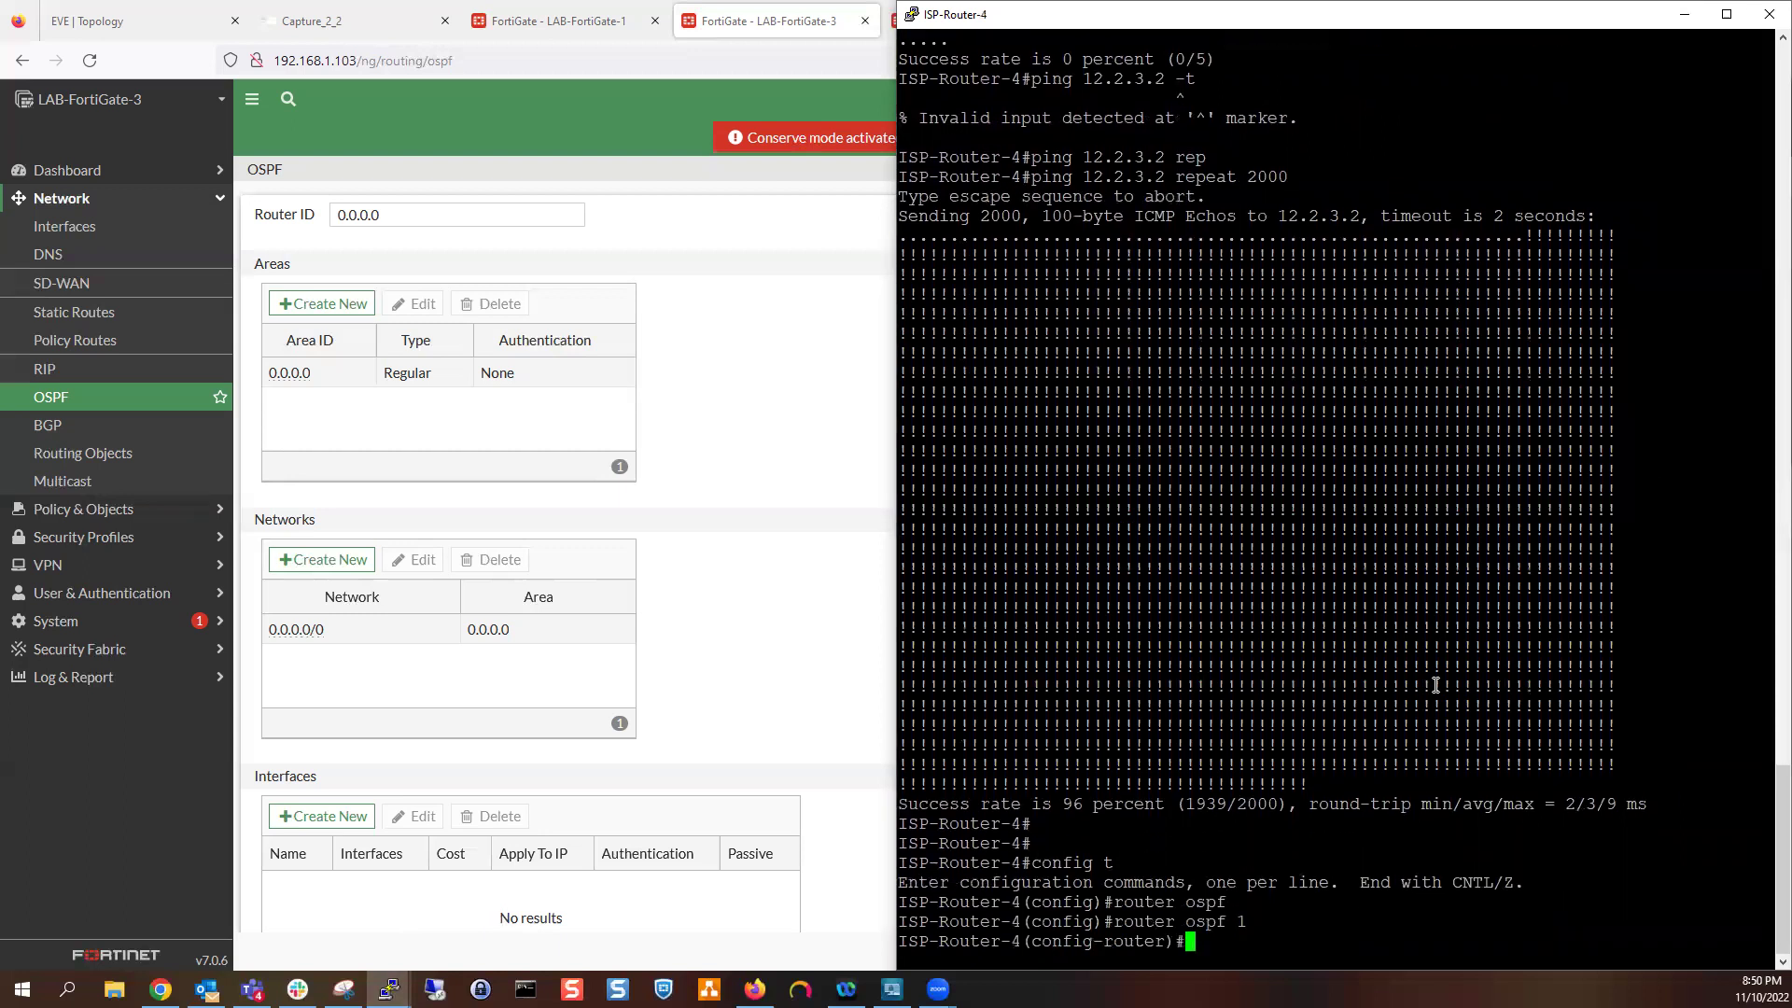
{"action": "type", "text": "router"}
{"action": "key", "text": "Tab"}
{"action": "type", "text": "4.4.4.4"}
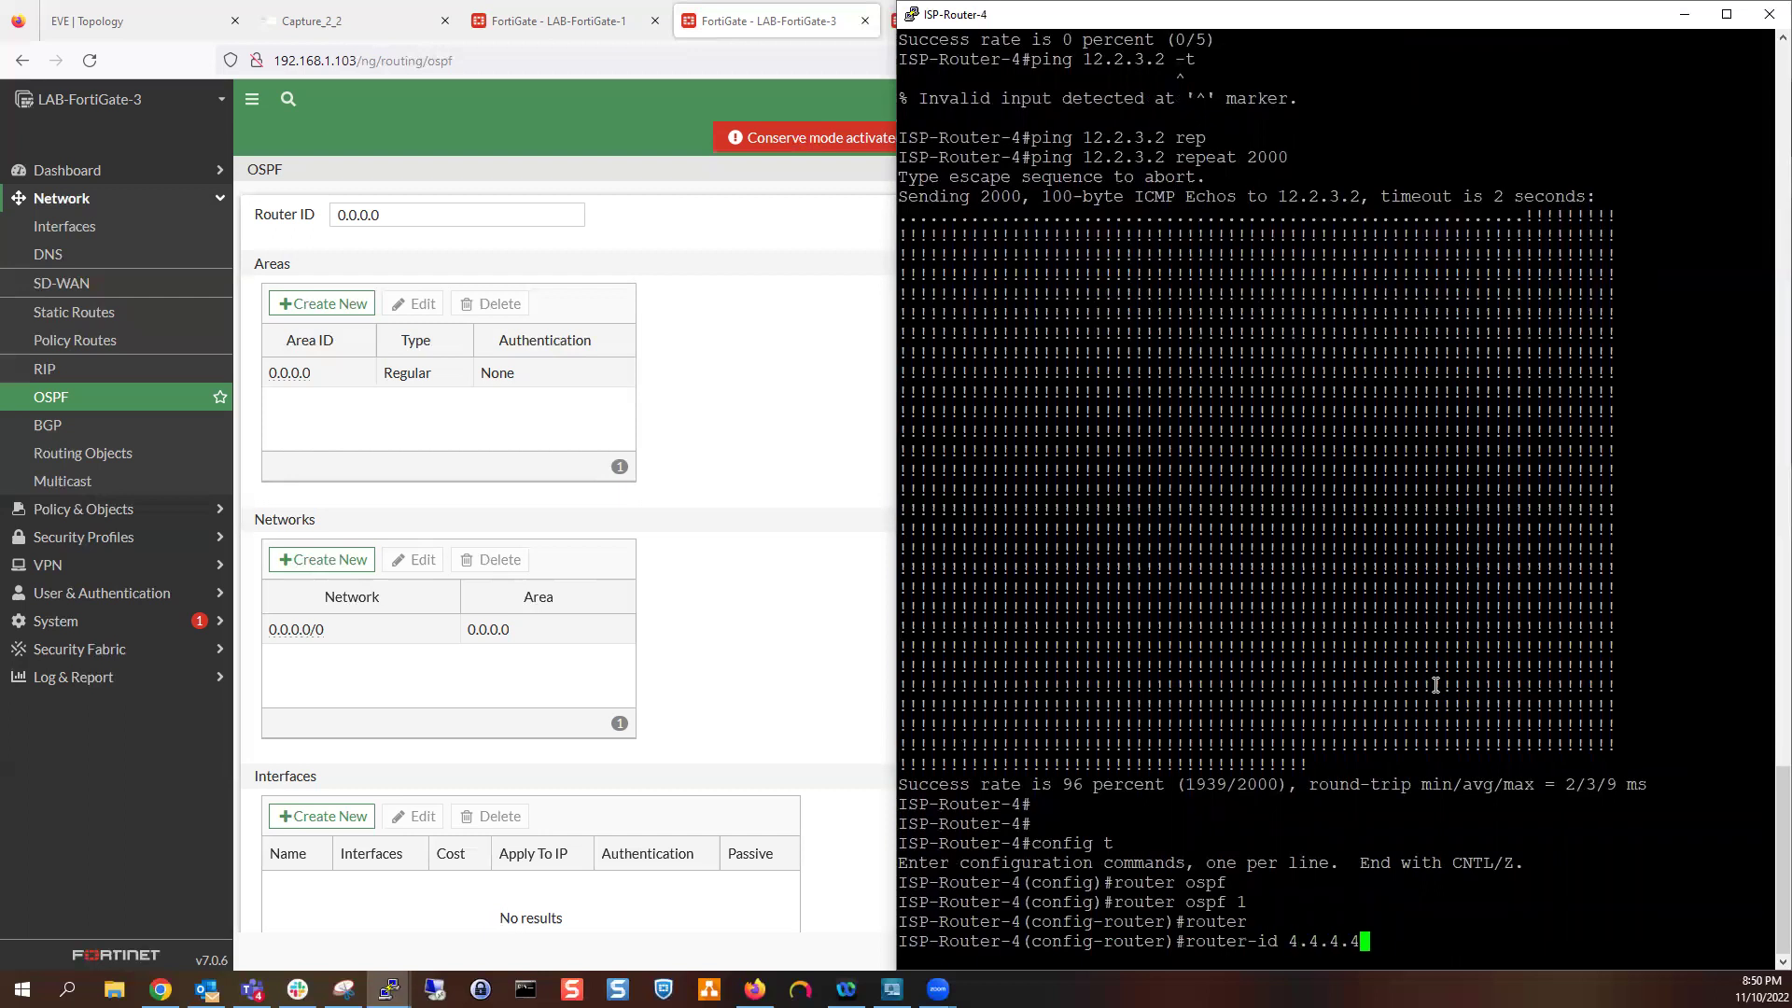
{"action": "key", "text": "Return"}
Add network 0.0.0.0 255.255.255.255 in area 0
{"action": "type", "text": "networ"}
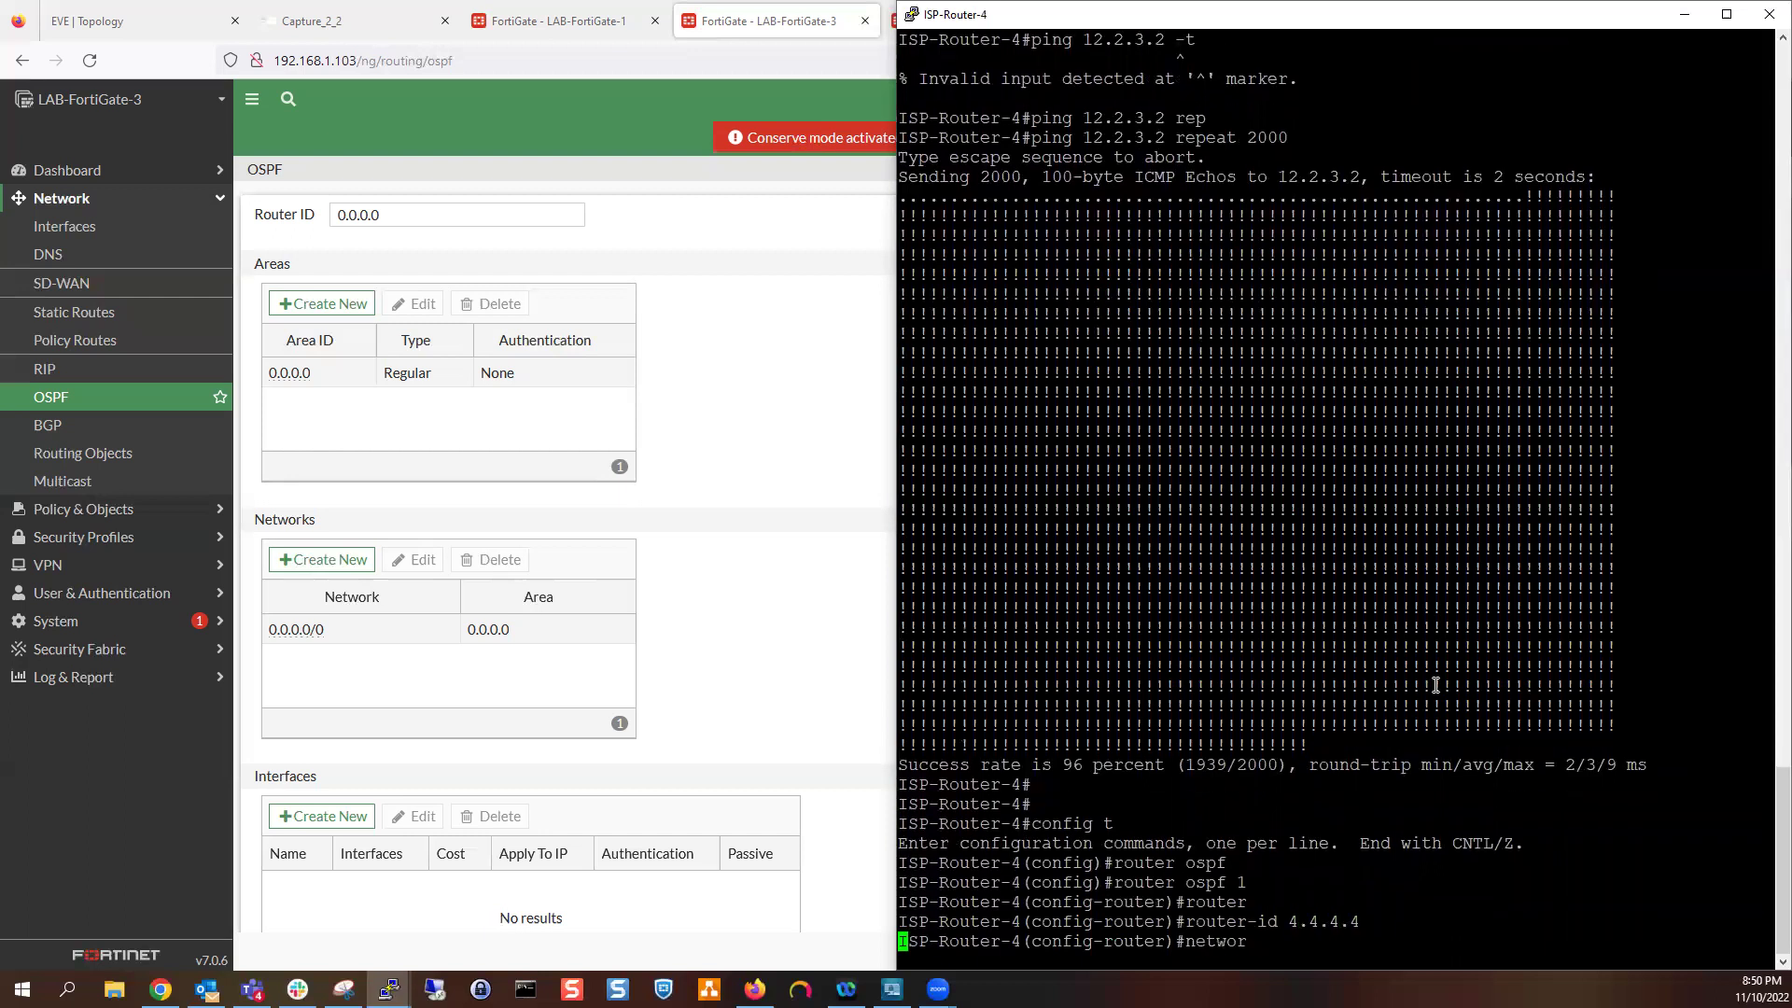
{"action": "key", "text": "Tab"}
{"action": "type", "text": "0.0.0.0 255.2"}
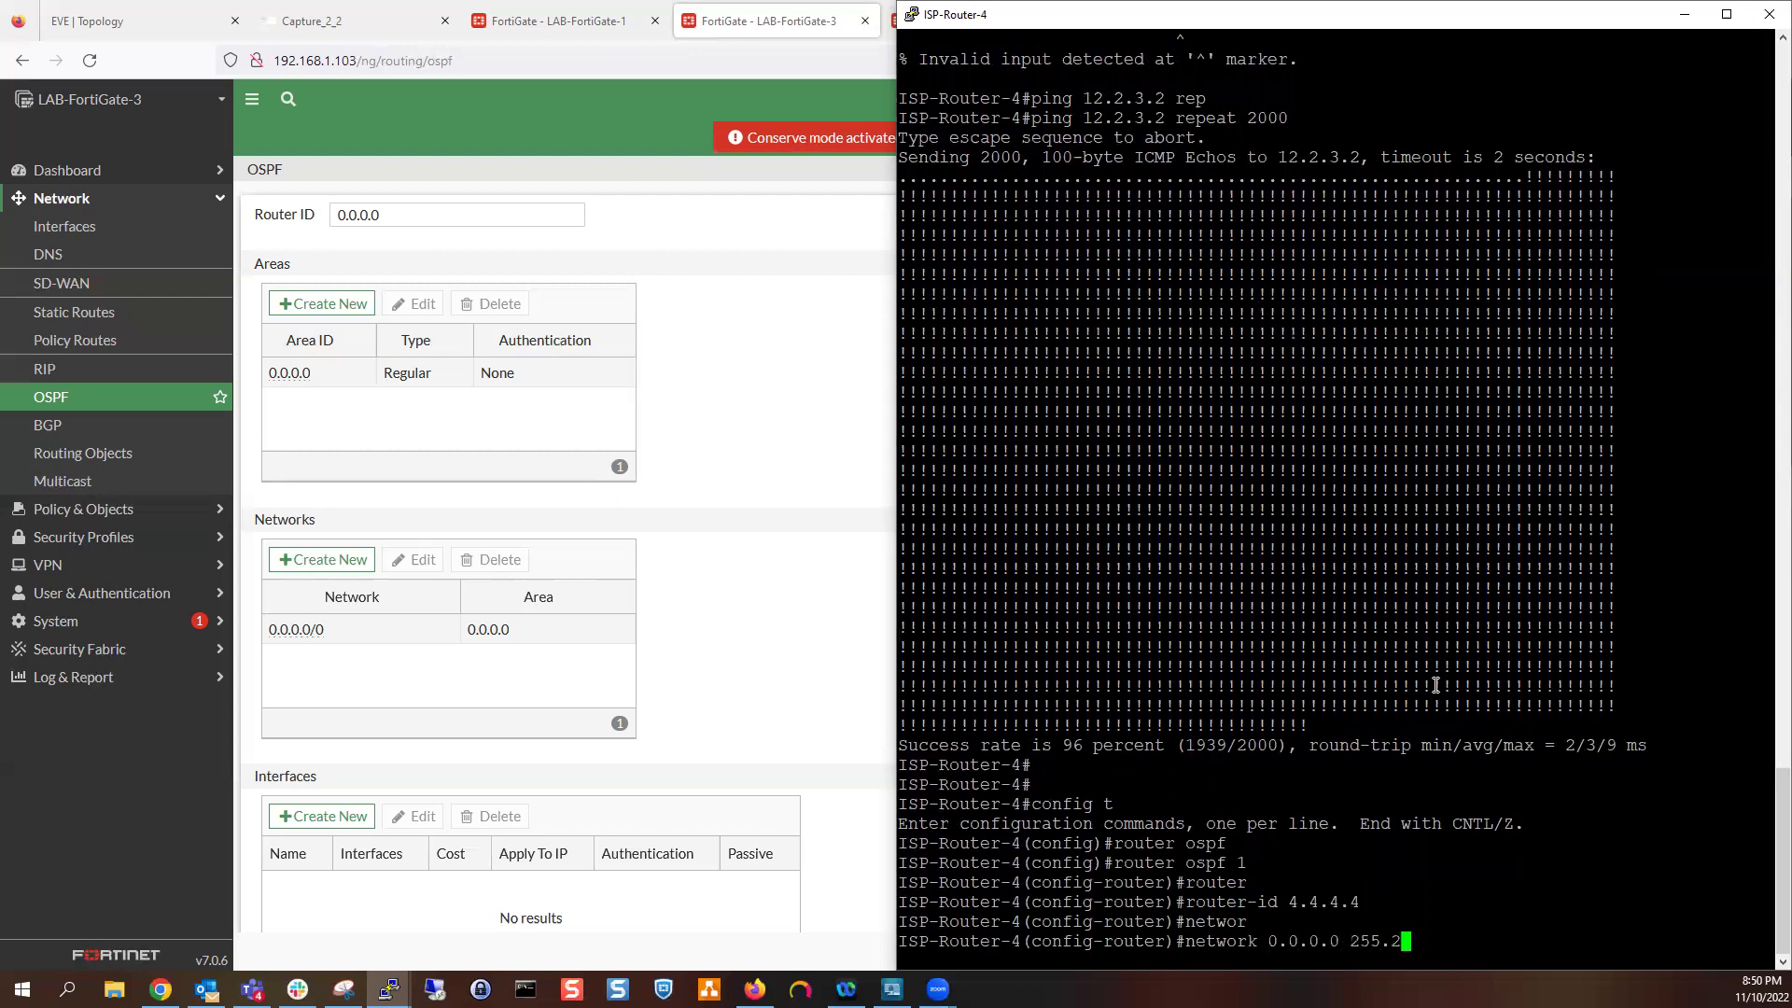
{"action": "type", "text": "55.255.255 are"}
{"action": "key", "text": "Tab"}
{"action": "type", "text": "0"}
{"action": "key", "text": "Return"}
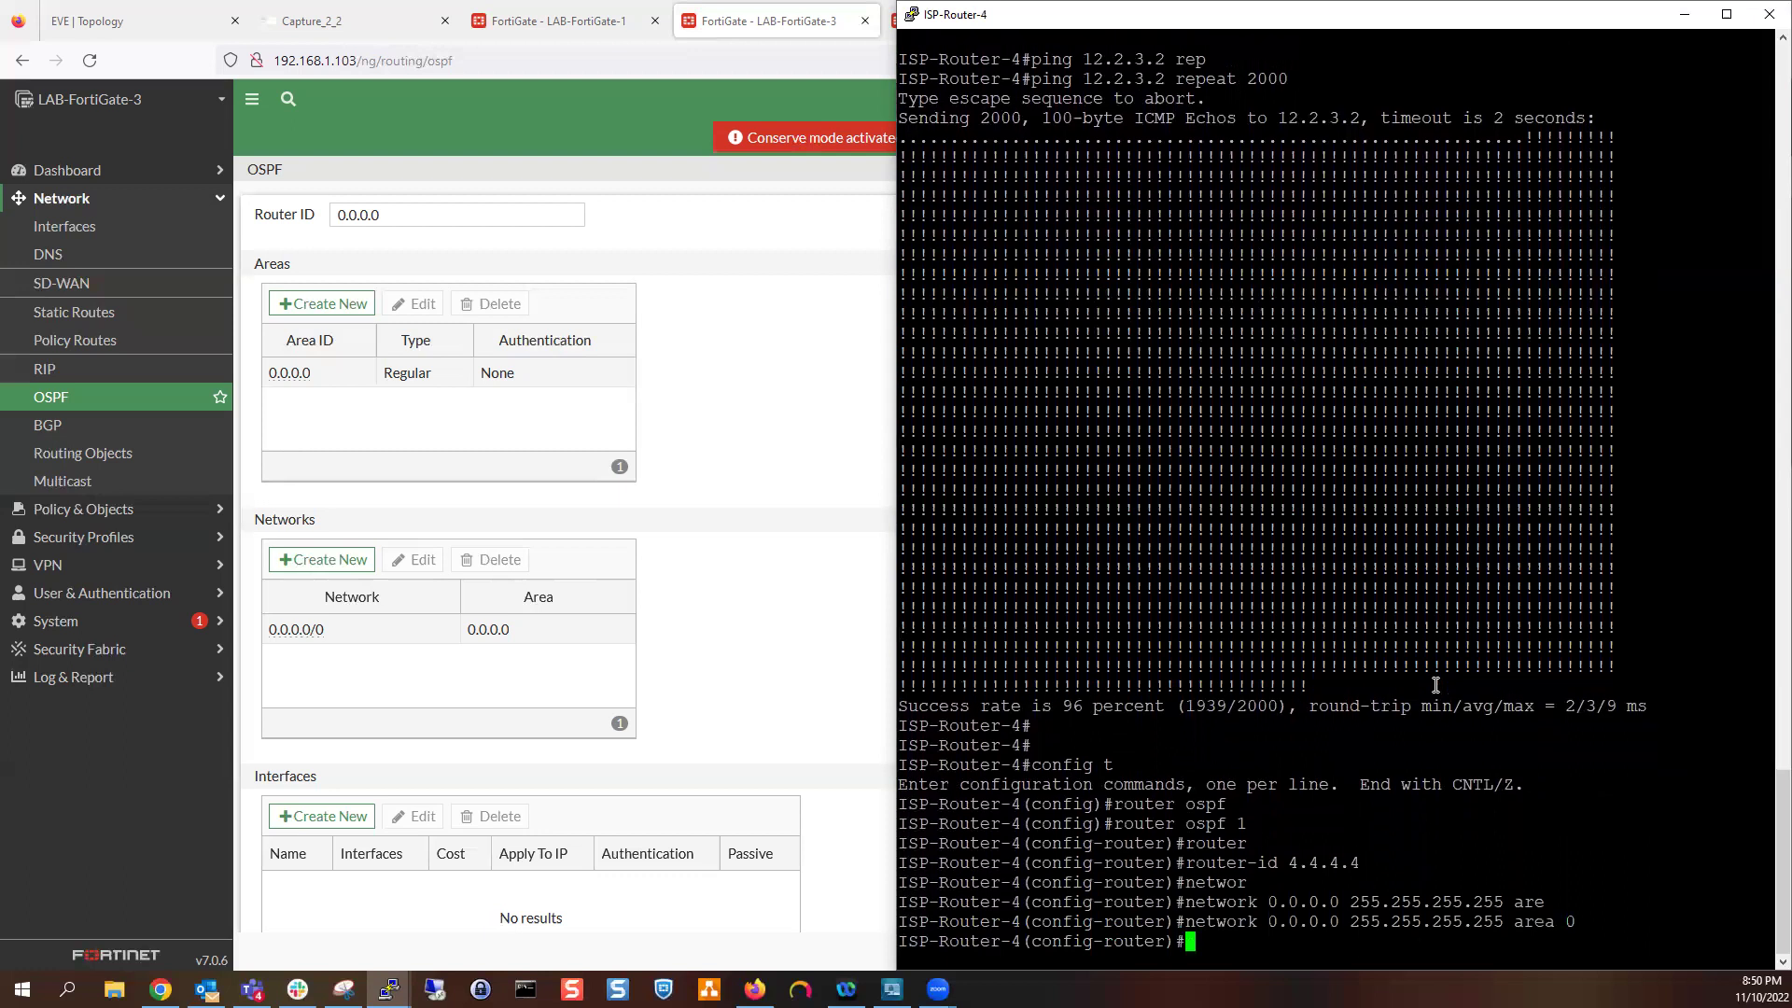
Exit configuration mode and save the configuration with wr
{"action": "type", "text": "end"}
{"action": "key", "text": "Return"}
{"action": "key", "text": "Return"}
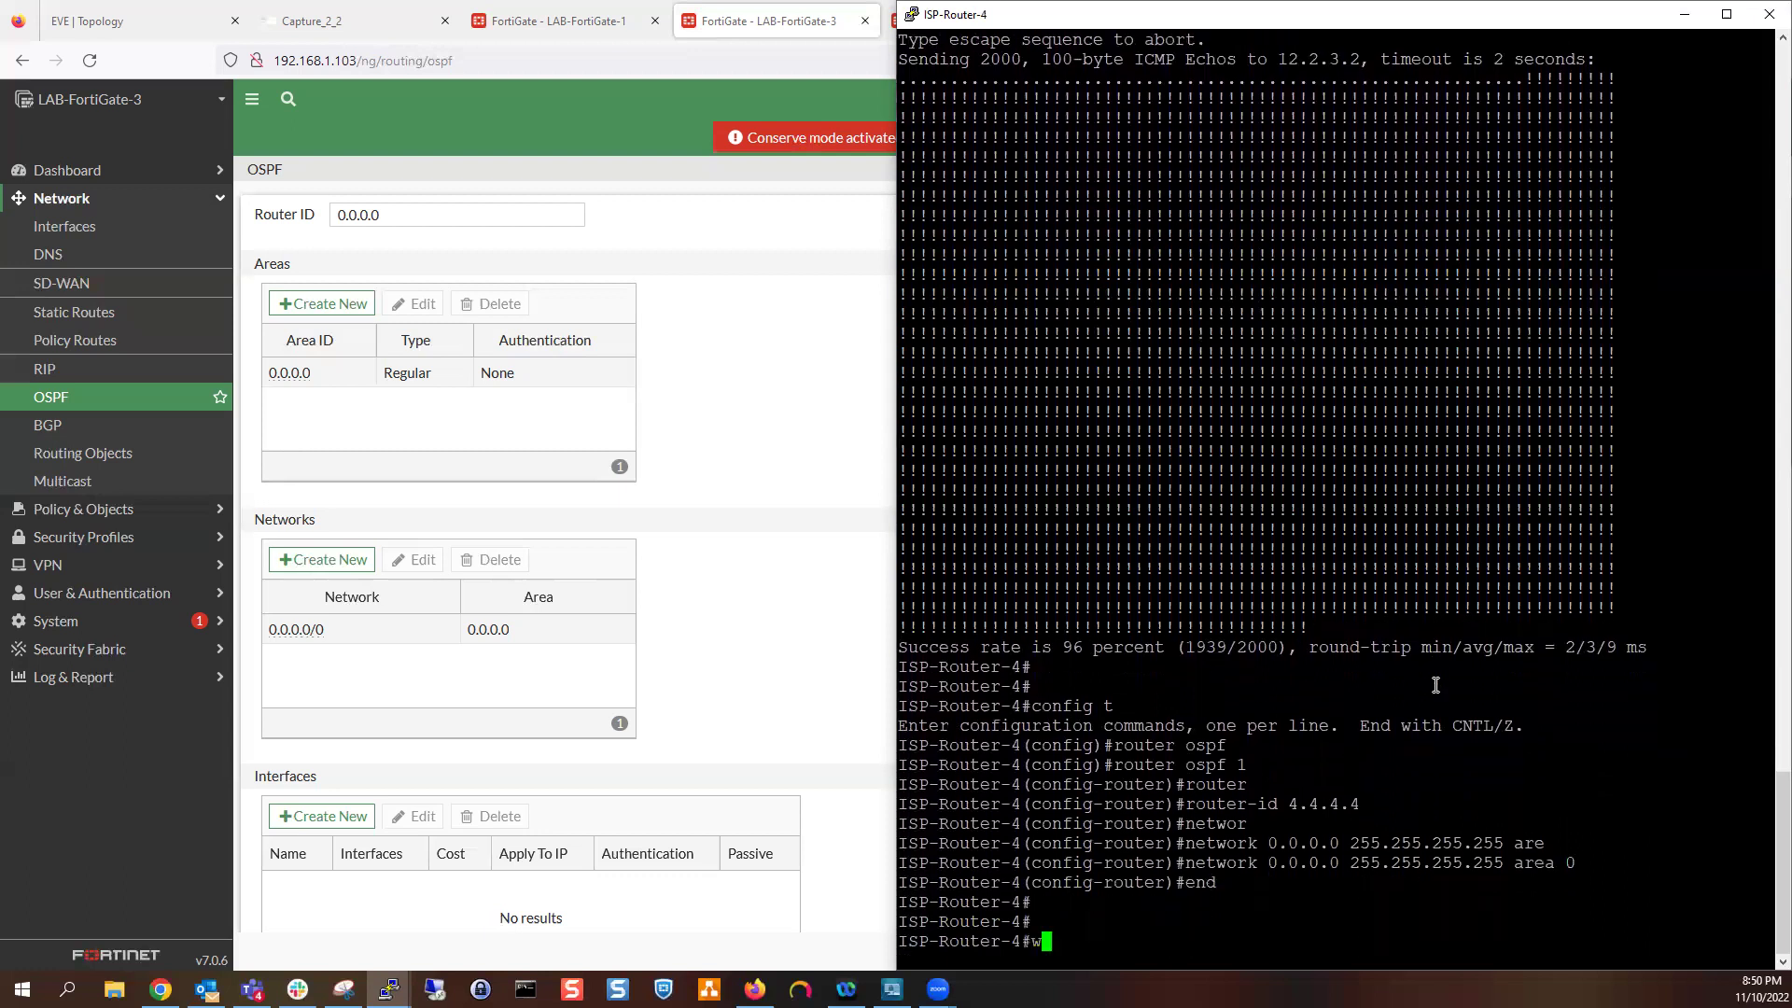
{"action": "type", "text": "wr"}
{"action": "key", "text": "Return"}
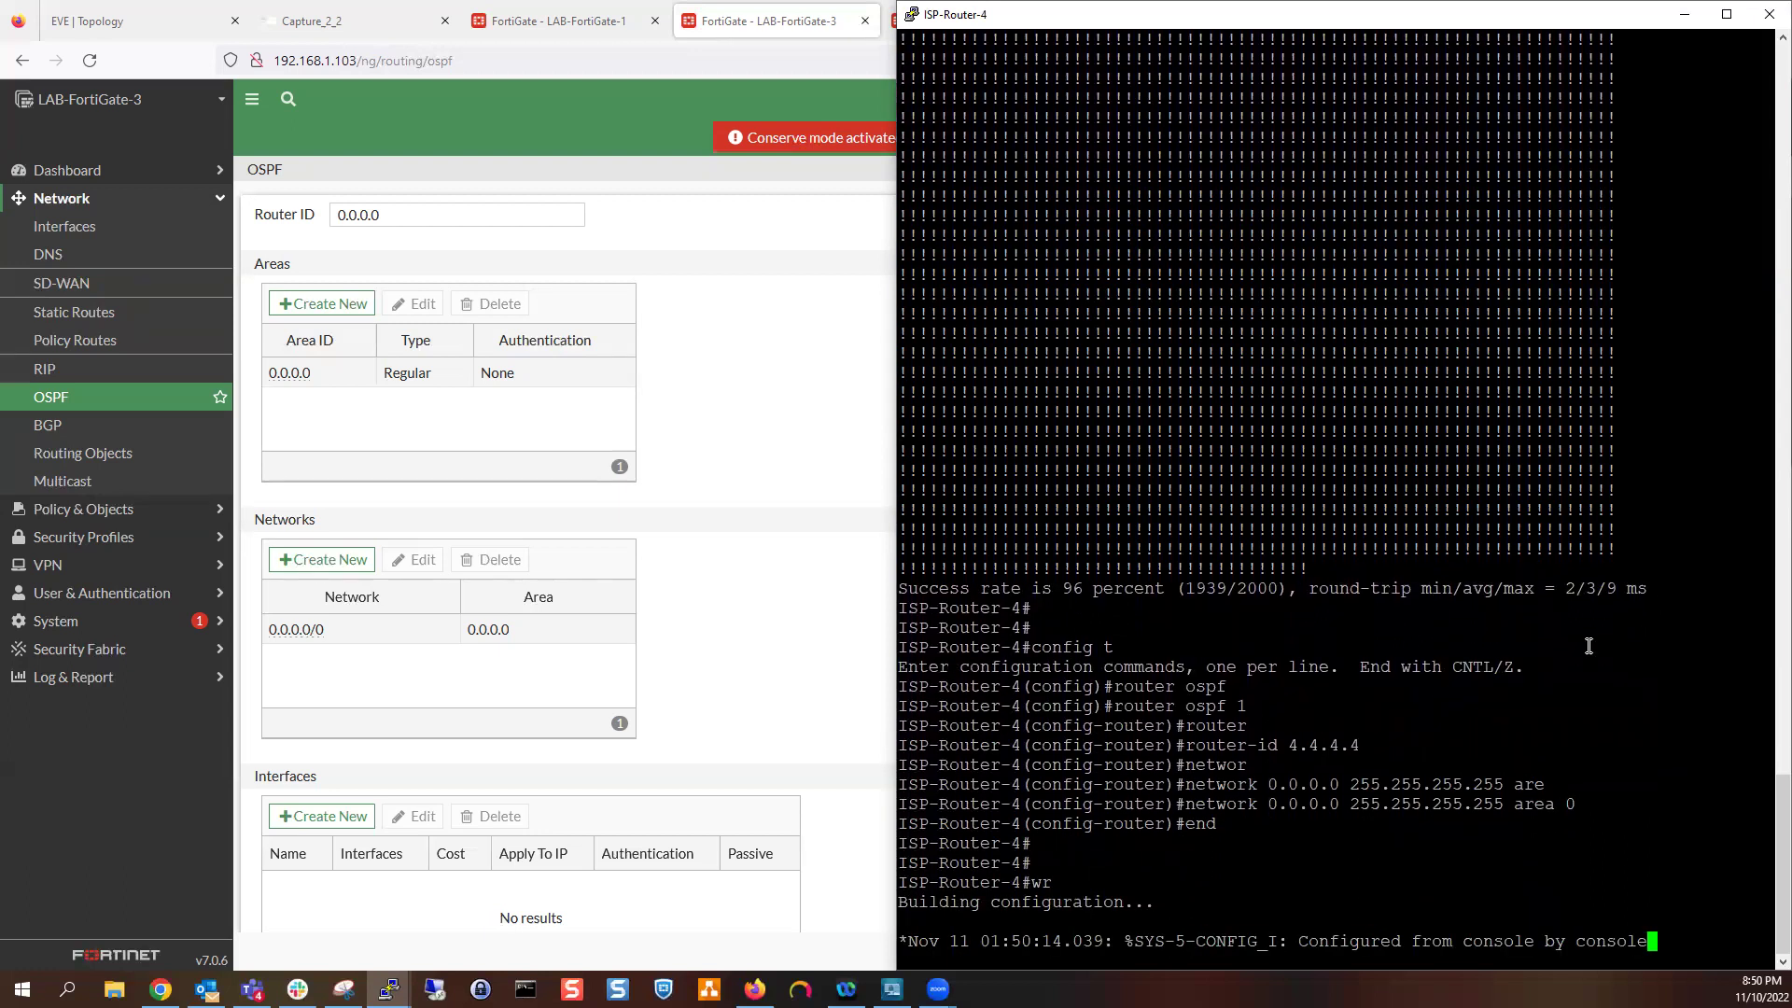
{"action": "key", "text": "Return"}
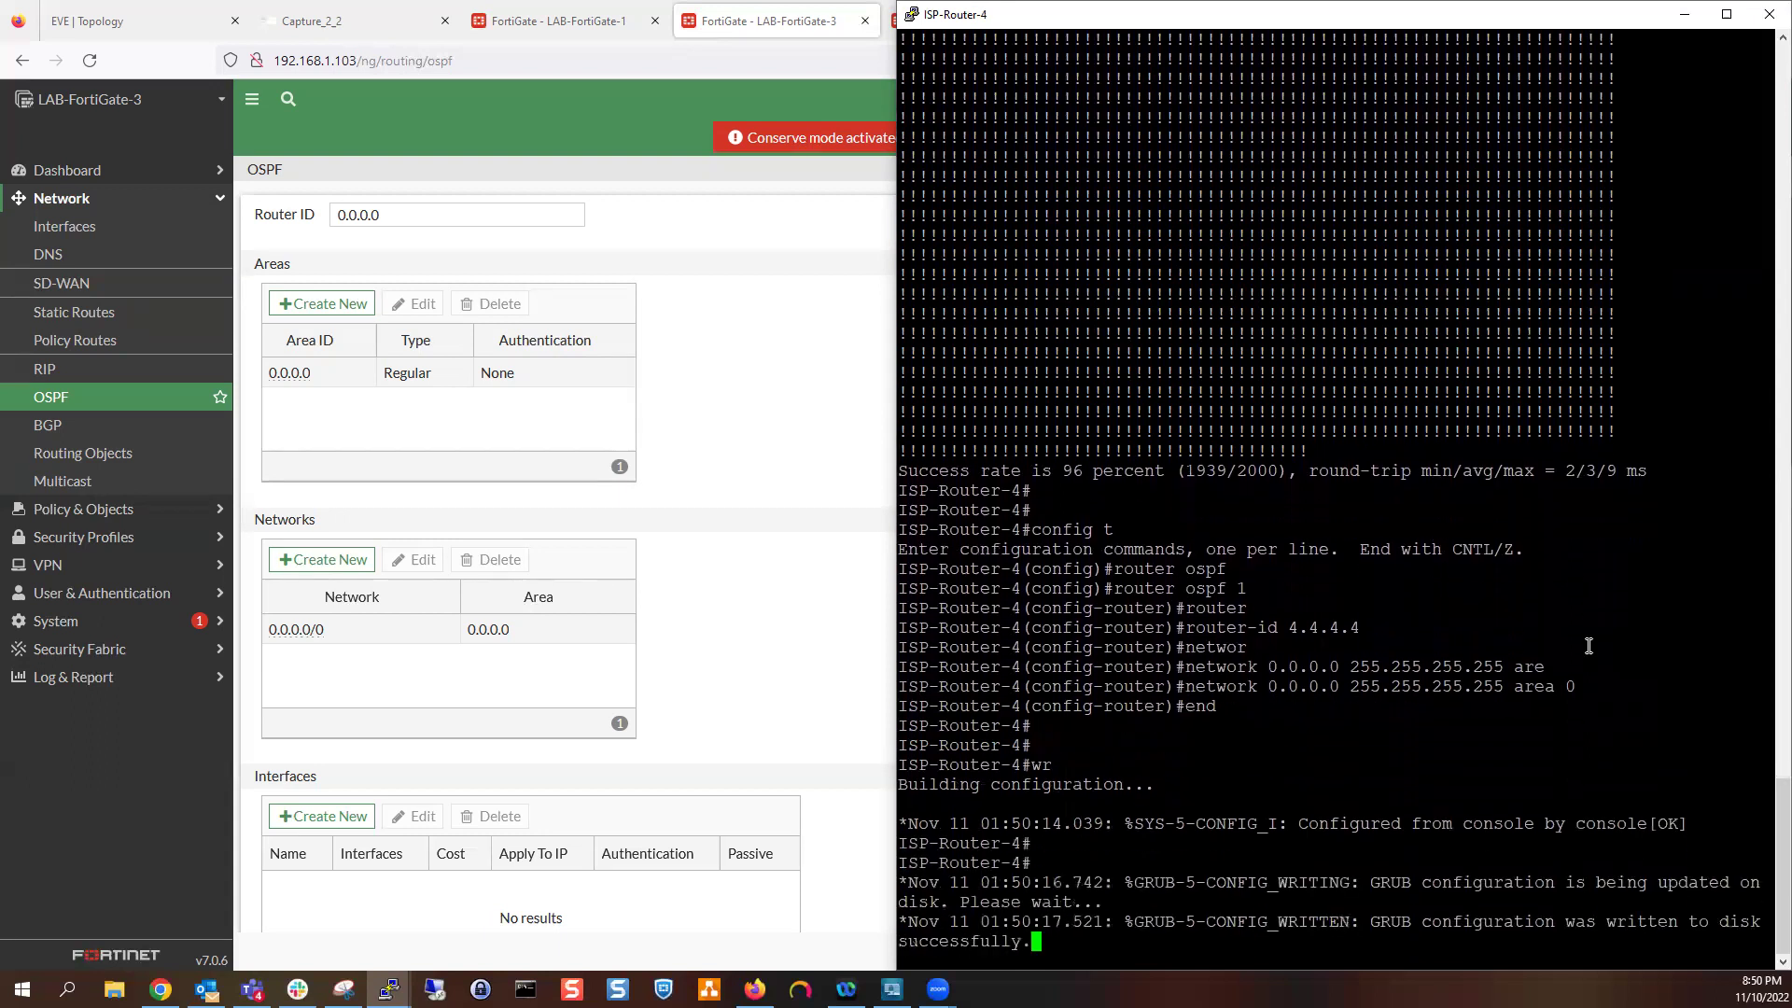
{"action": "key", "text": "Return"}
{"action": "key", "text": "Return"}
{"action": "key", "text": "Return"}
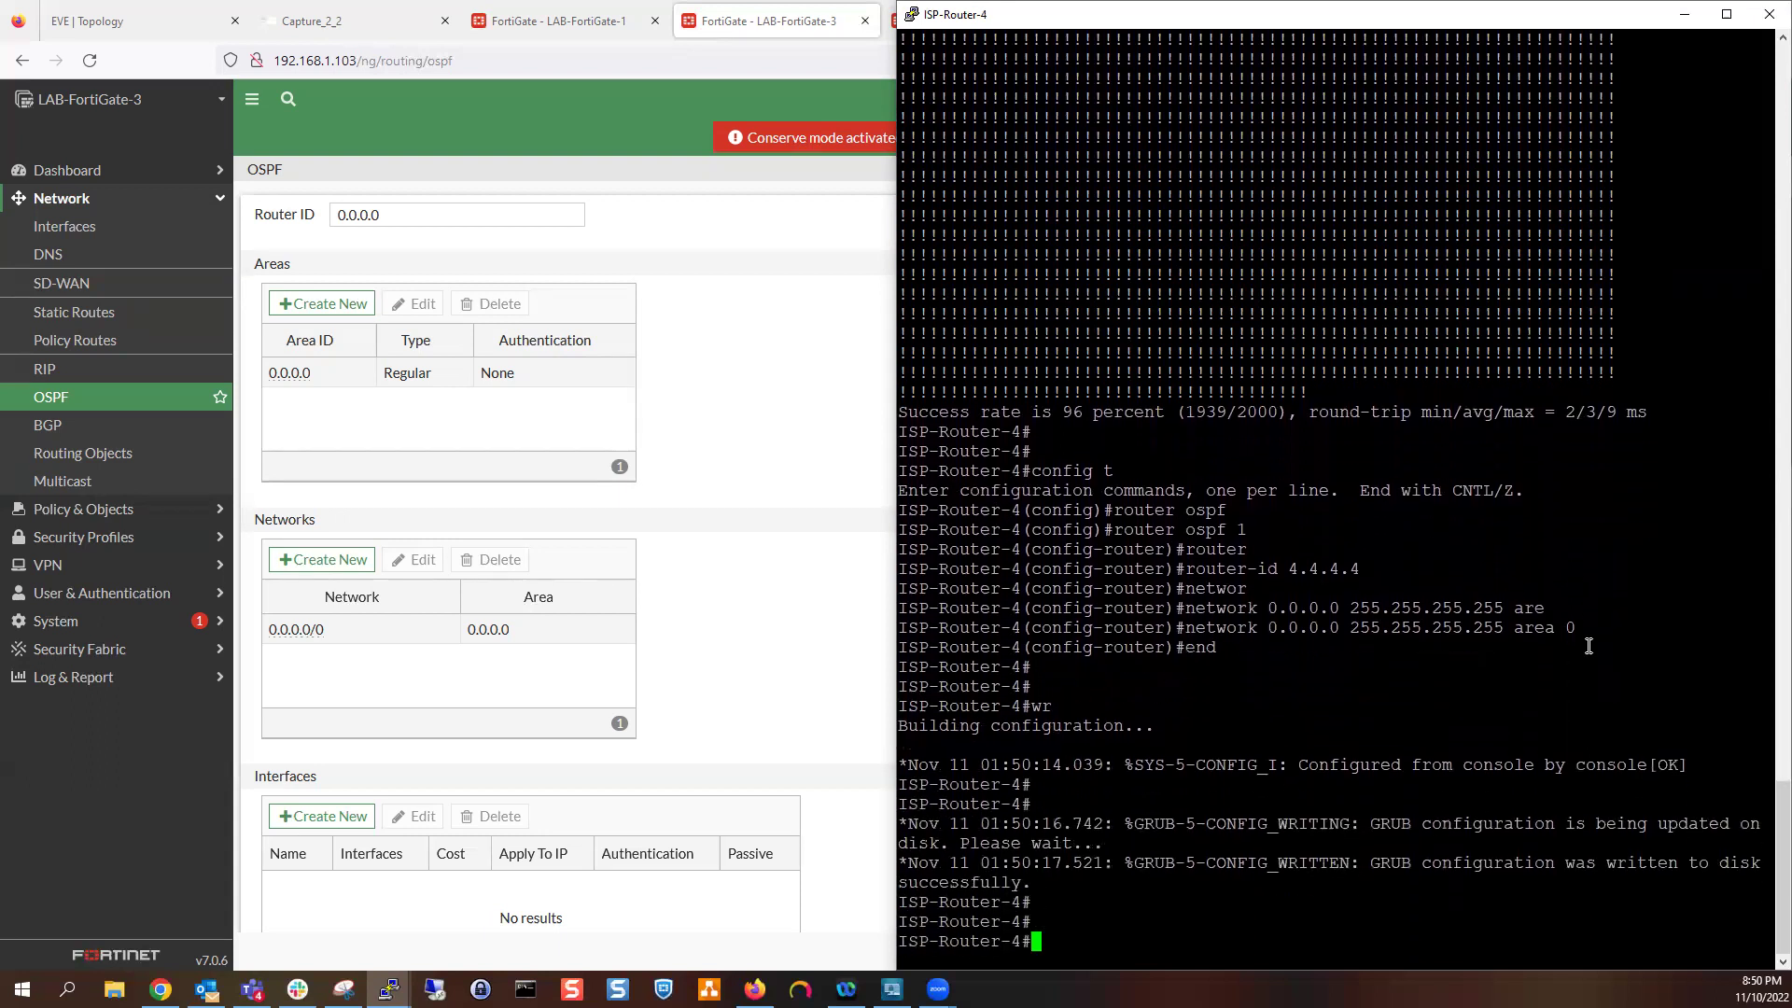
{"action": "key", "text": "Return"}
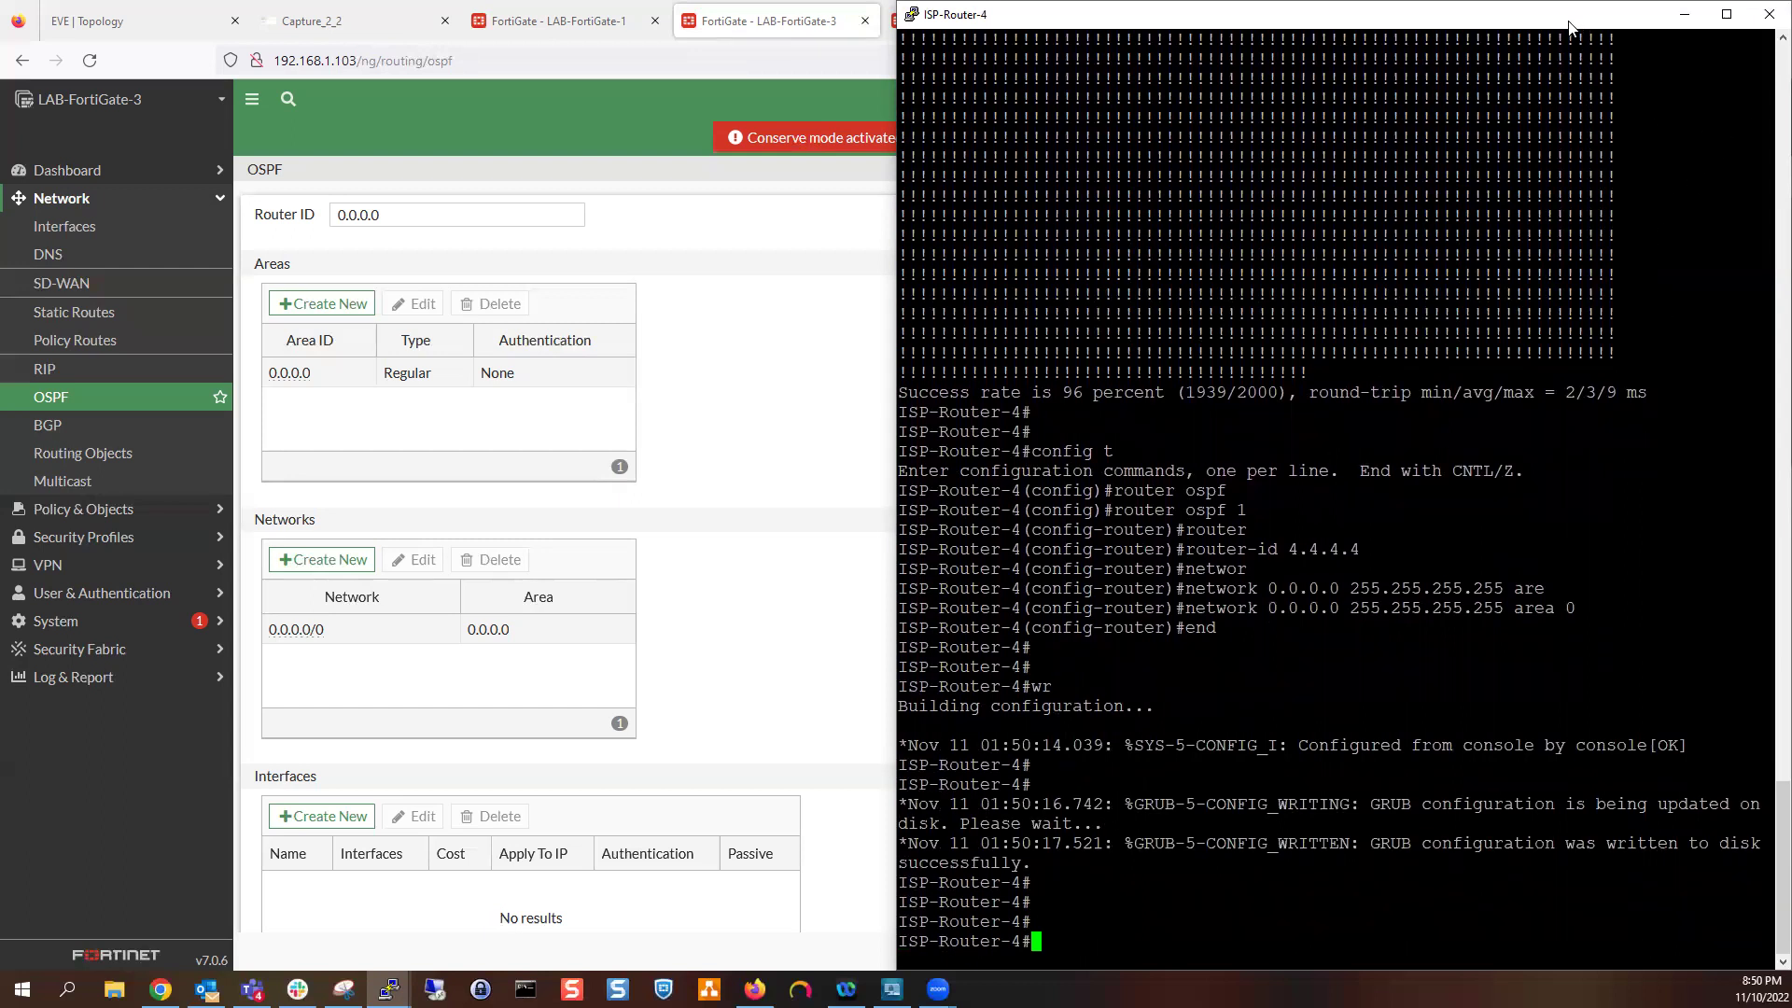
Apply the OSPF settings on the LAB-FortiGate-3 page
{"action": "left_click", "coordinate": [625, 510]}
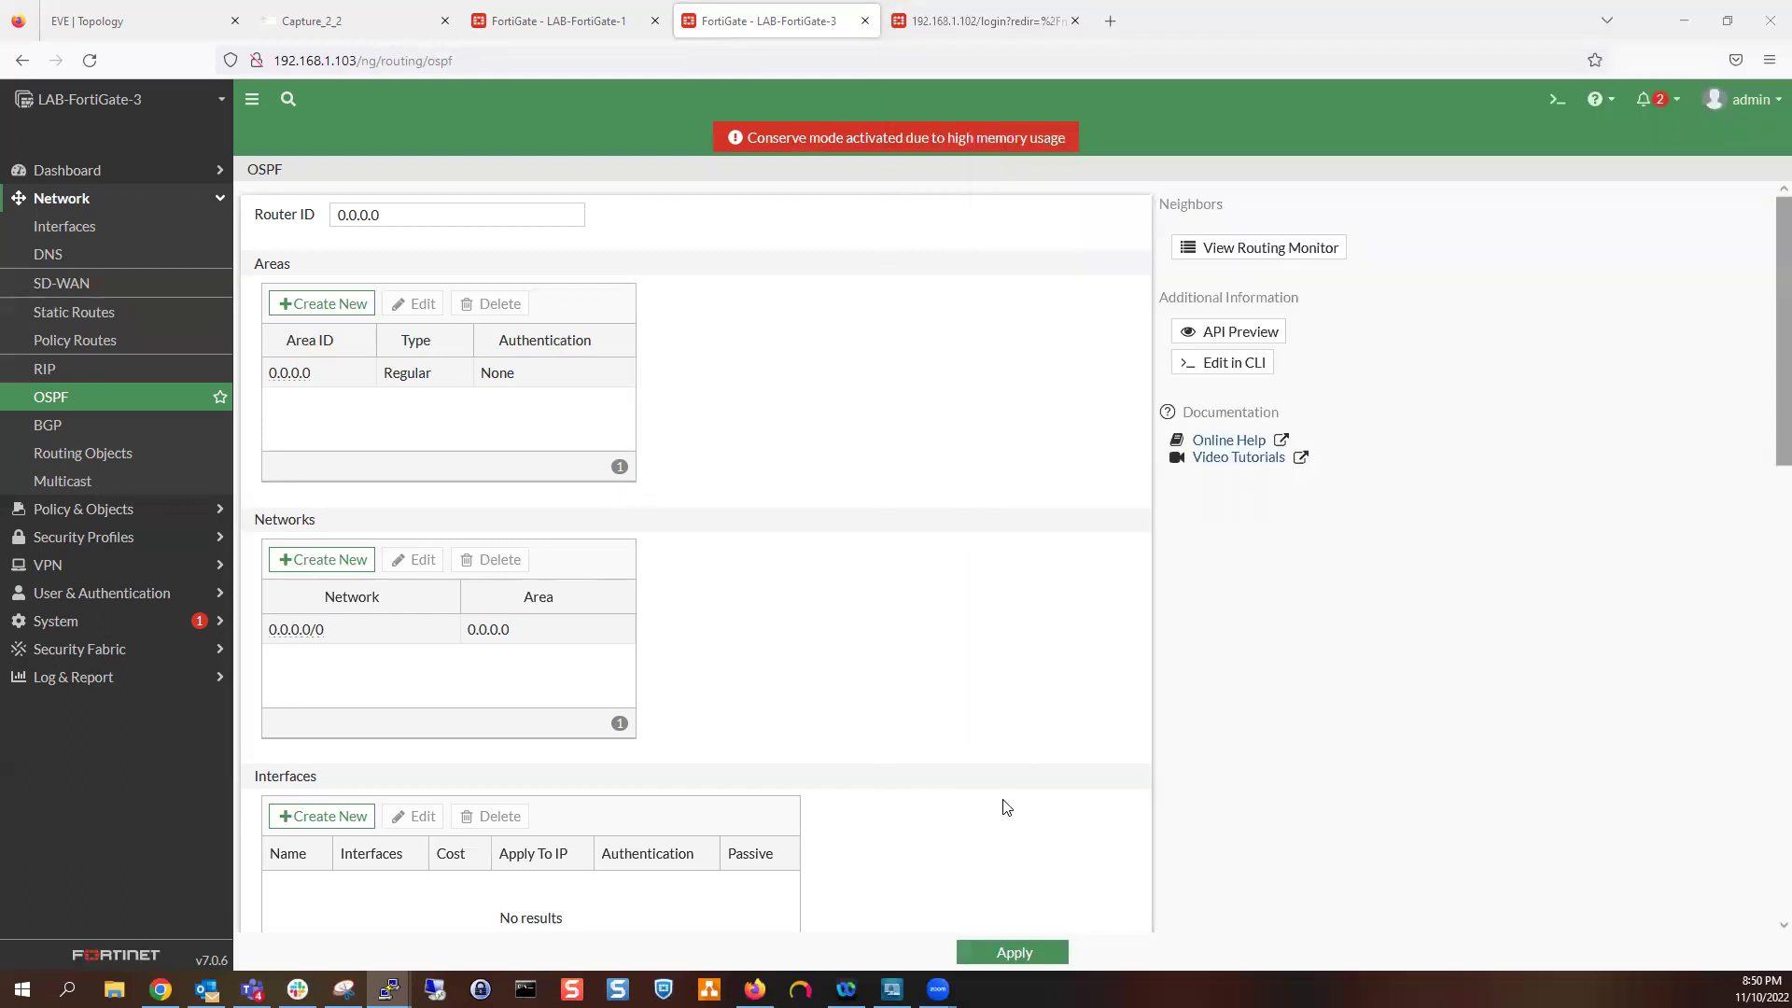
{"action": "left_click", "coordinate": [1005, 954]}
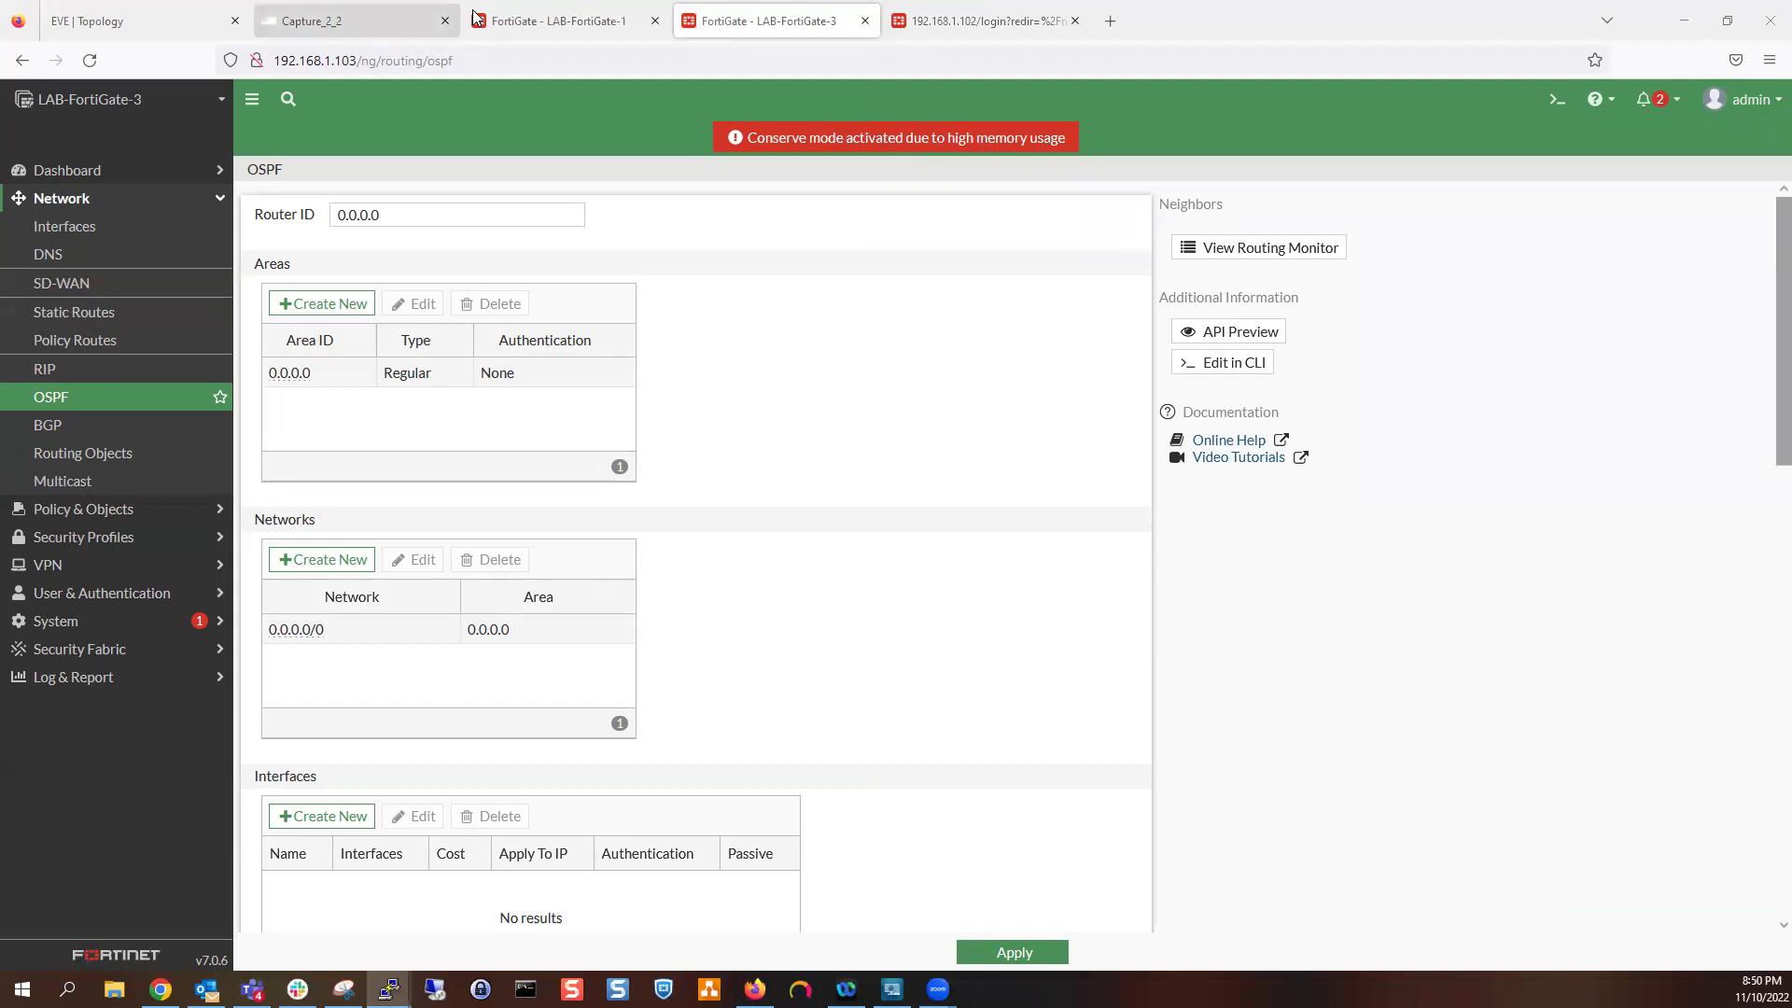
{"action": "left_click", "coordinate": [523, 20]}
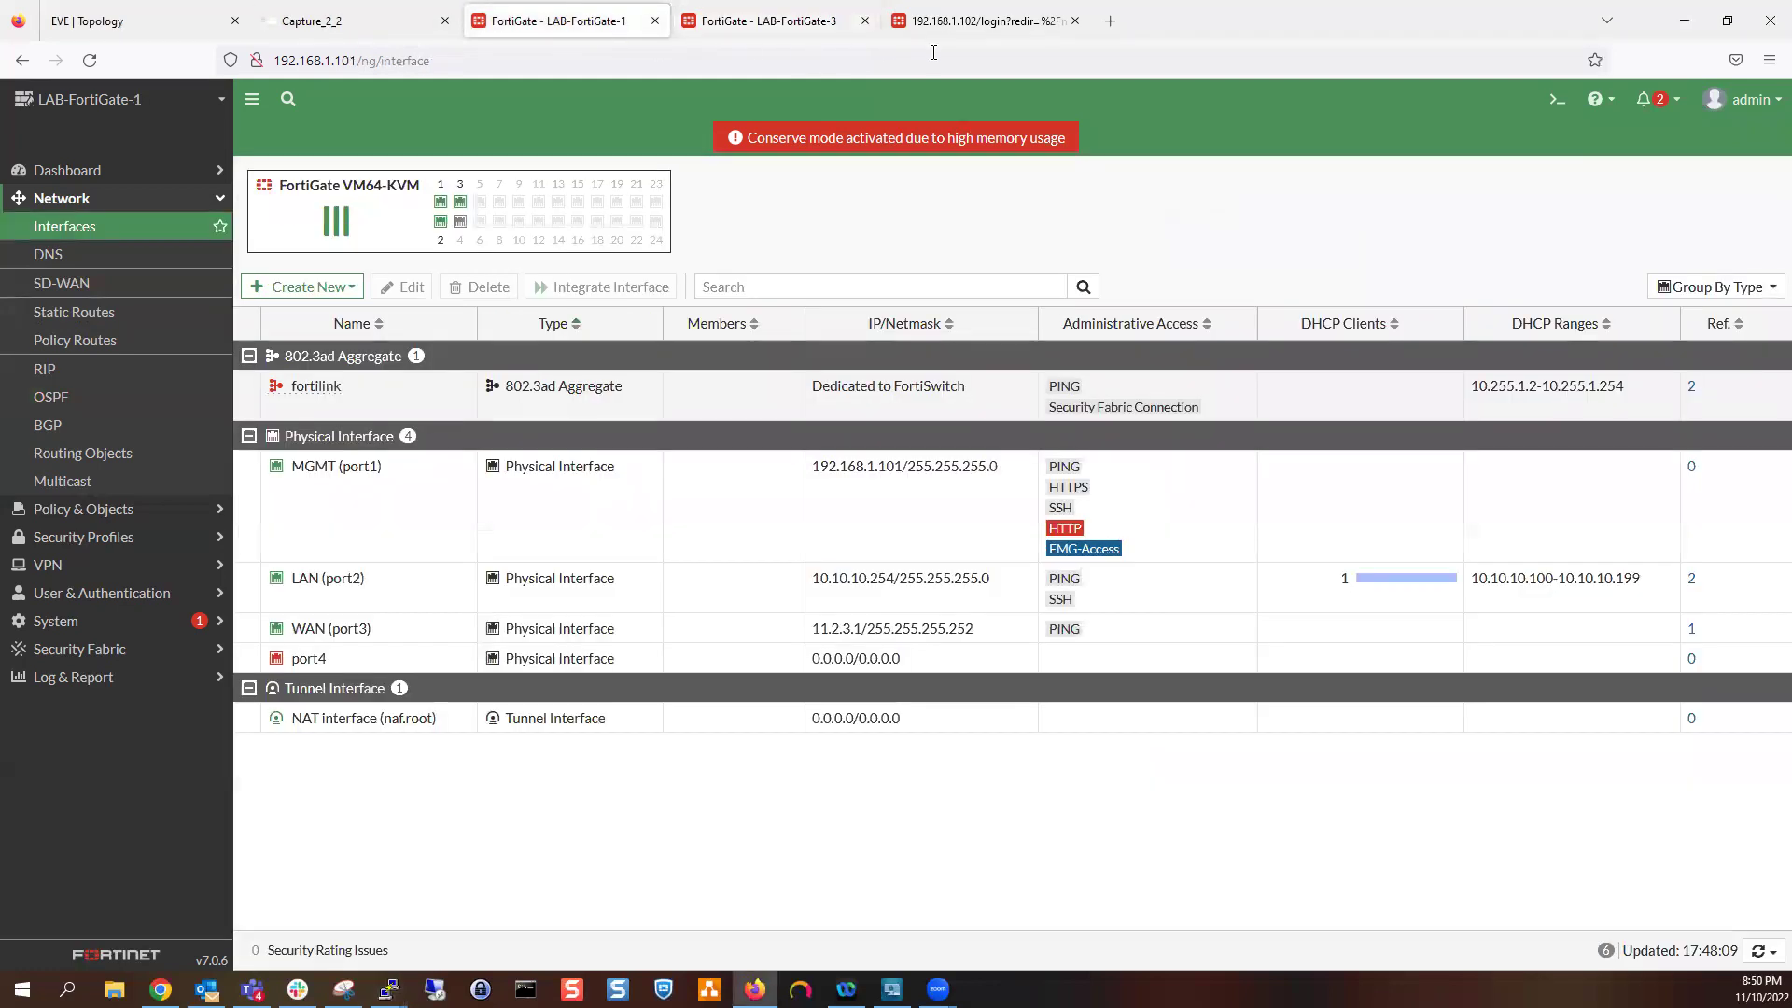
Inspect the OSPF Hello packets from 12.2.3.2 in the Capture_2_2 capture
{"action": "left_click", "coordinate": [308, 21]}
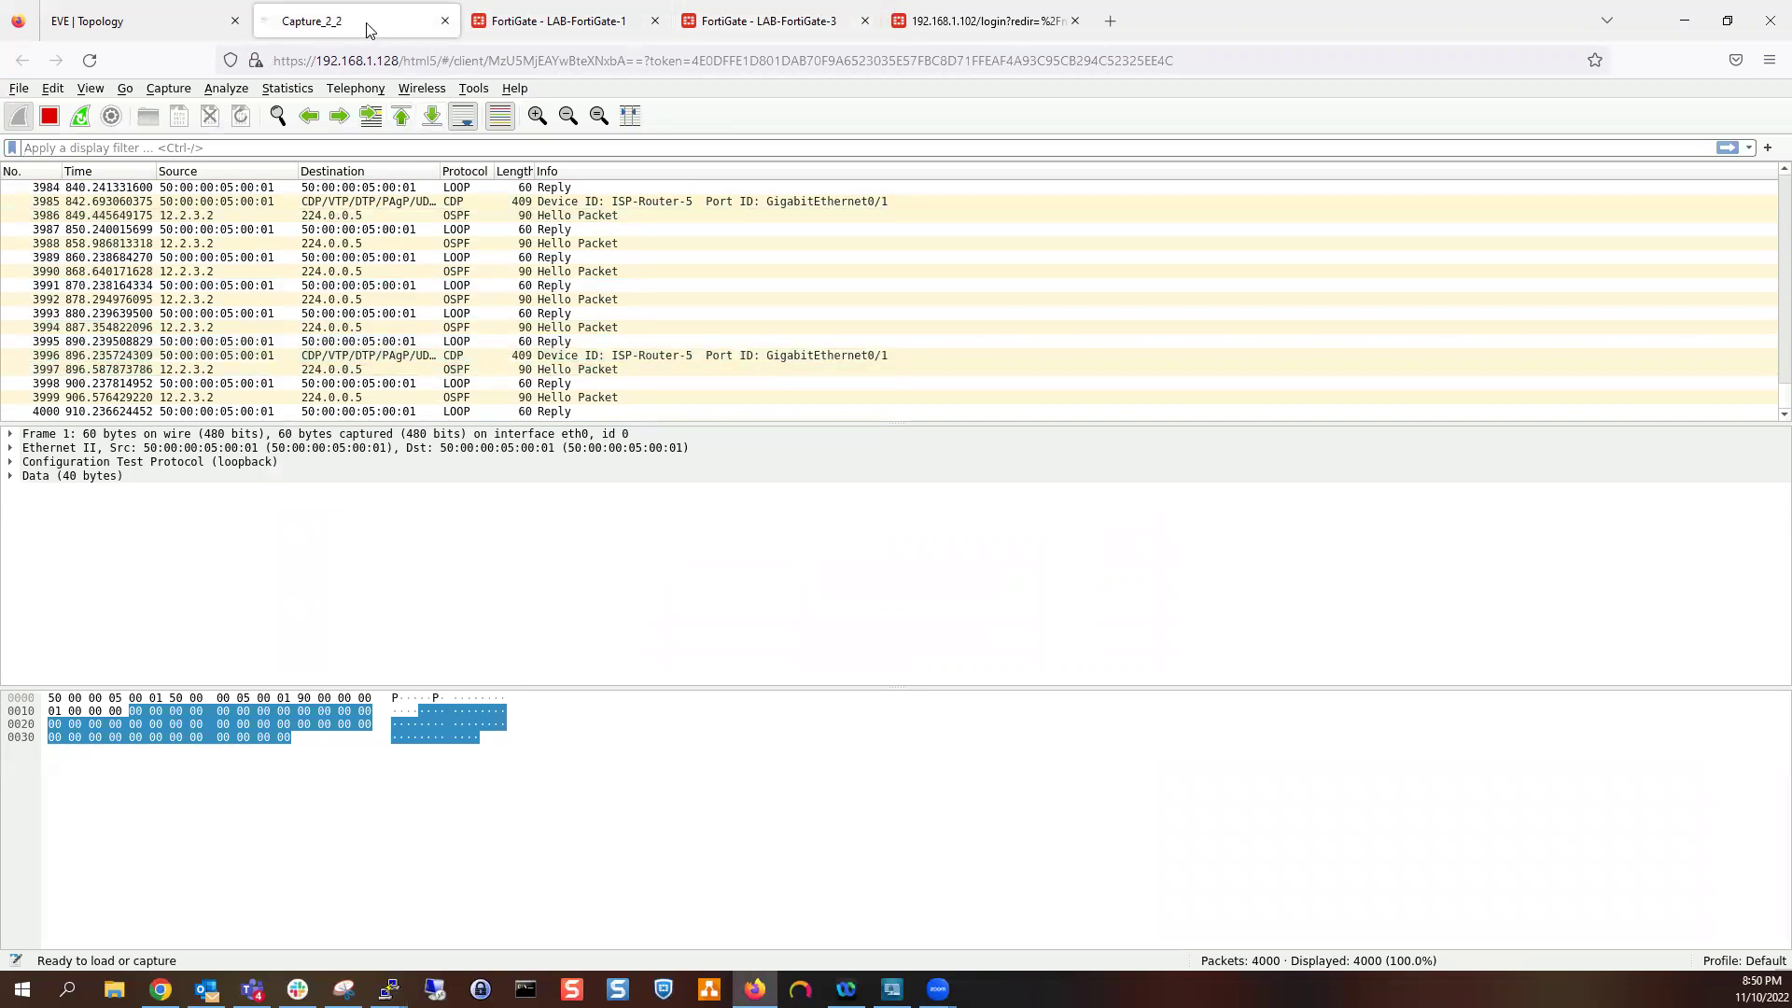
{"action": "left_click", "coordinate": [354, 148]}
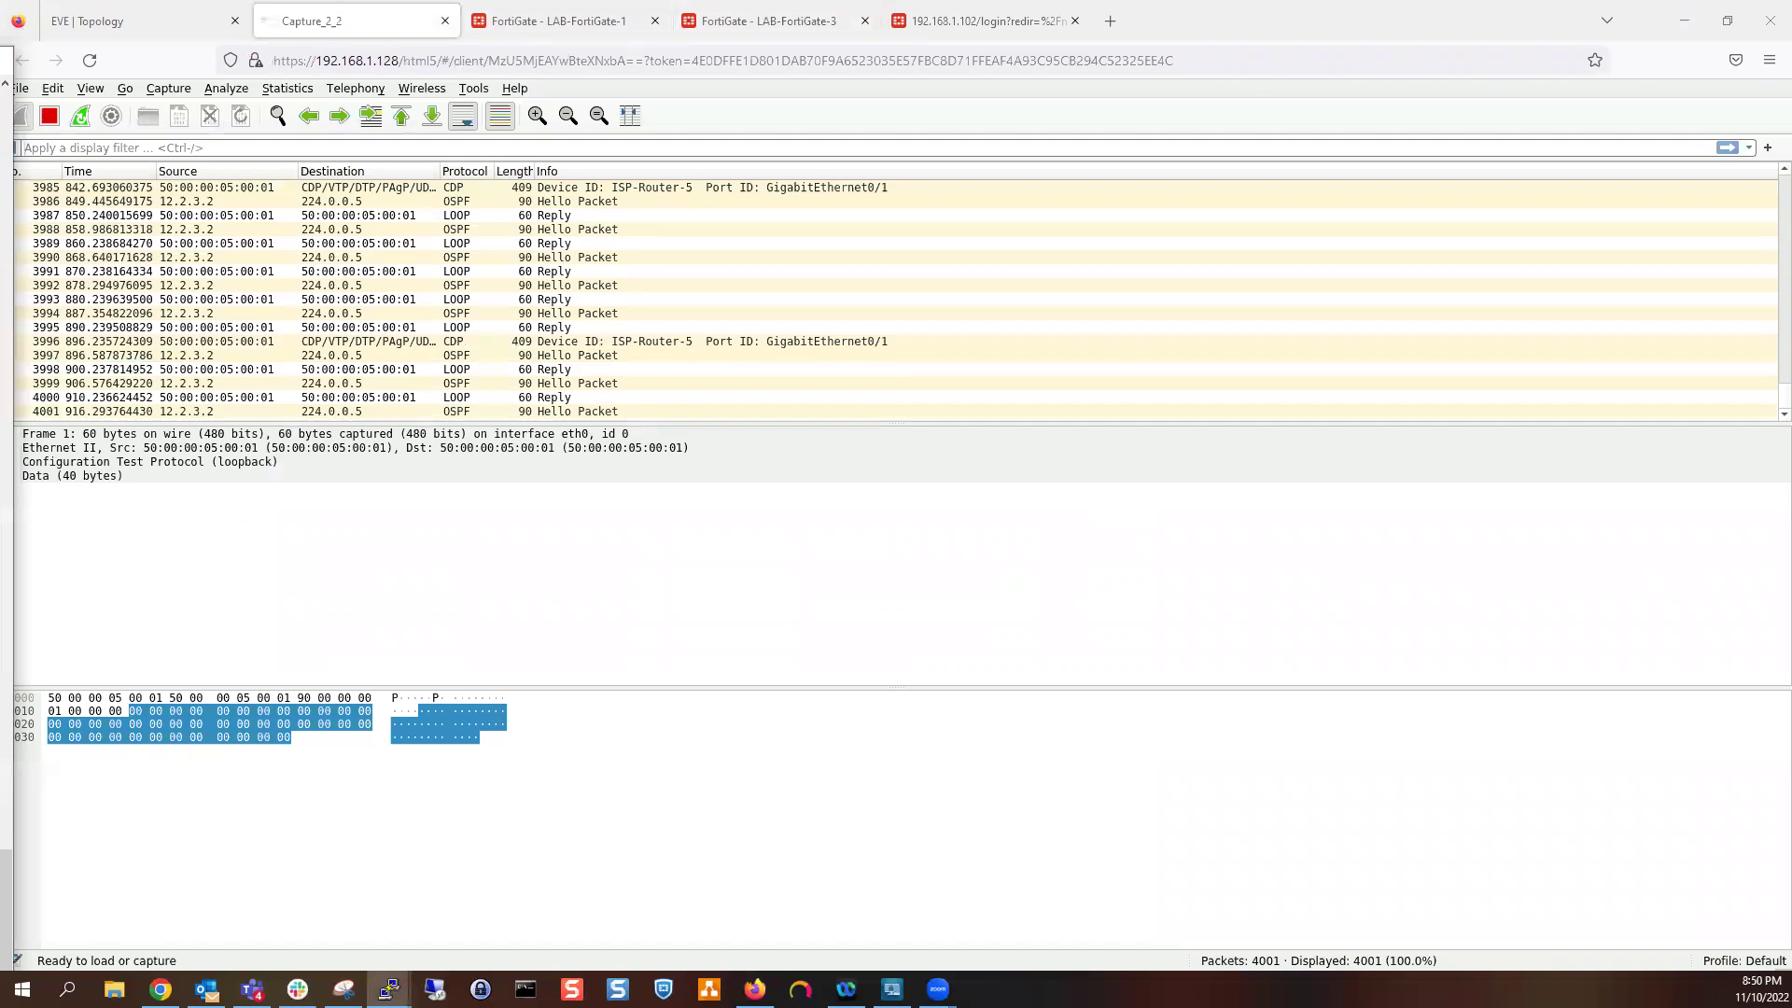
{"action": "key", "text": "alt+Tab"}
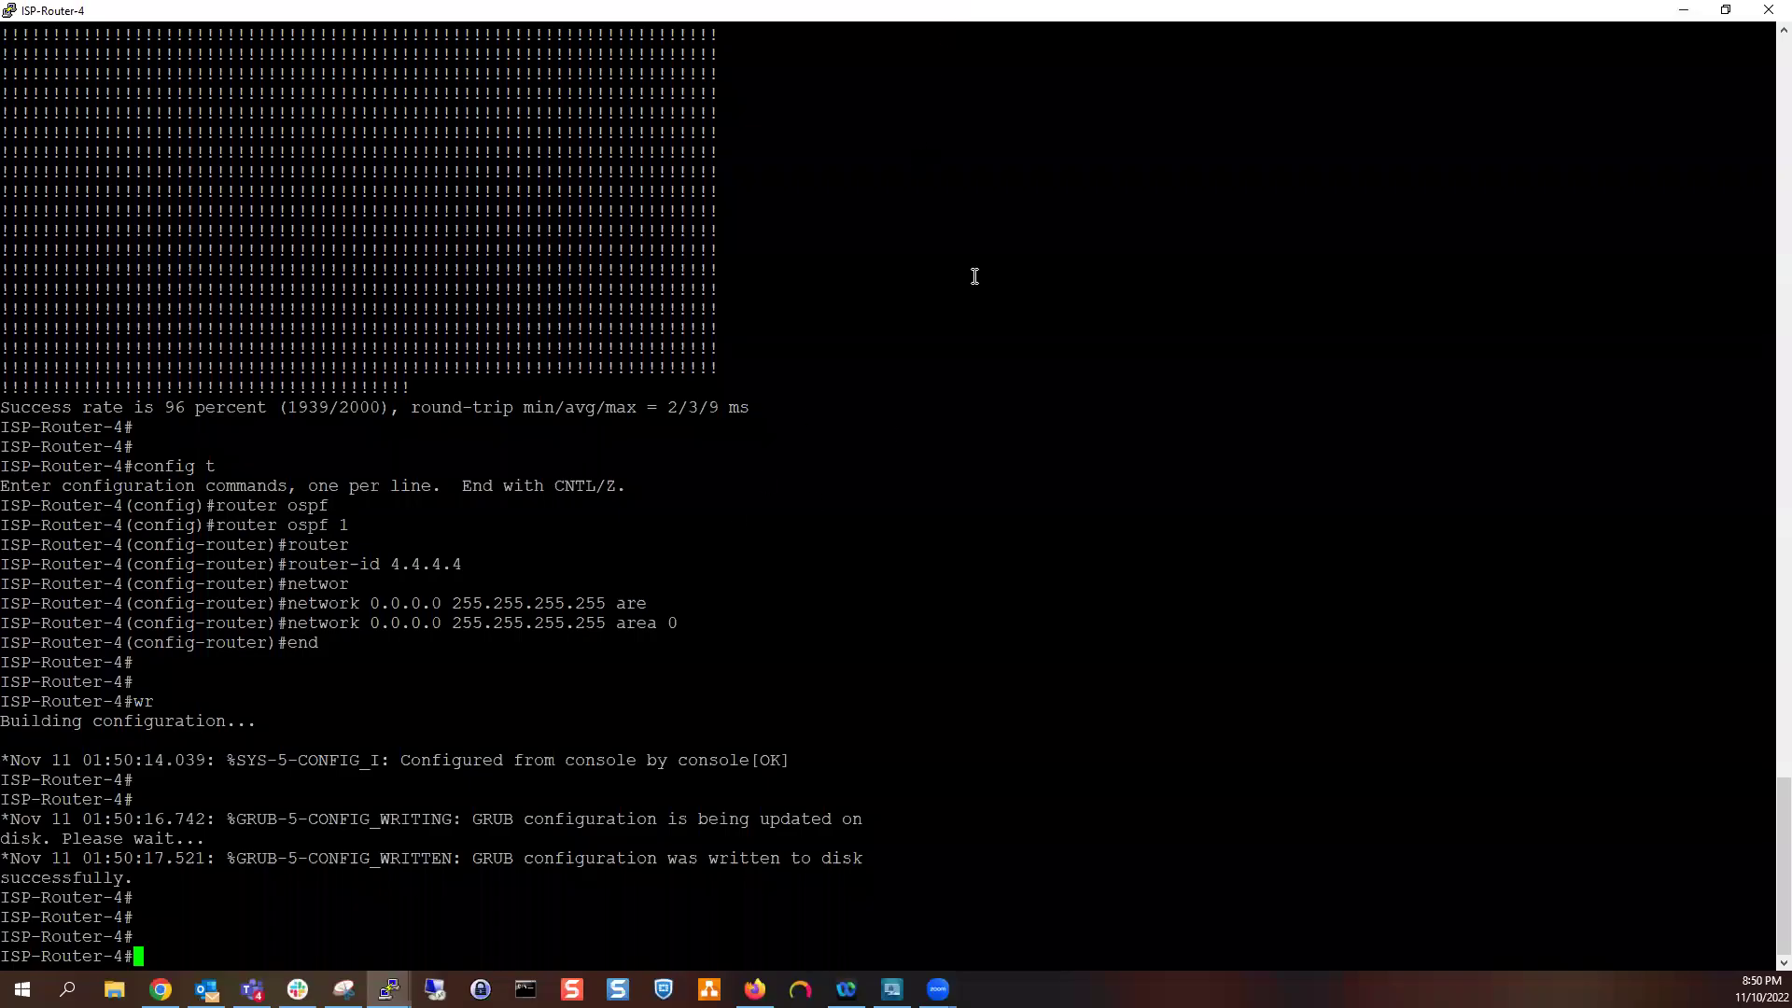
Run 'show ip ospf neighbor' on ISP-Router-4; no neighbors are listed yet
{"action": "type", "text": "sho ip ospf neigh"}
{"action": "key", "text": "Tab"}
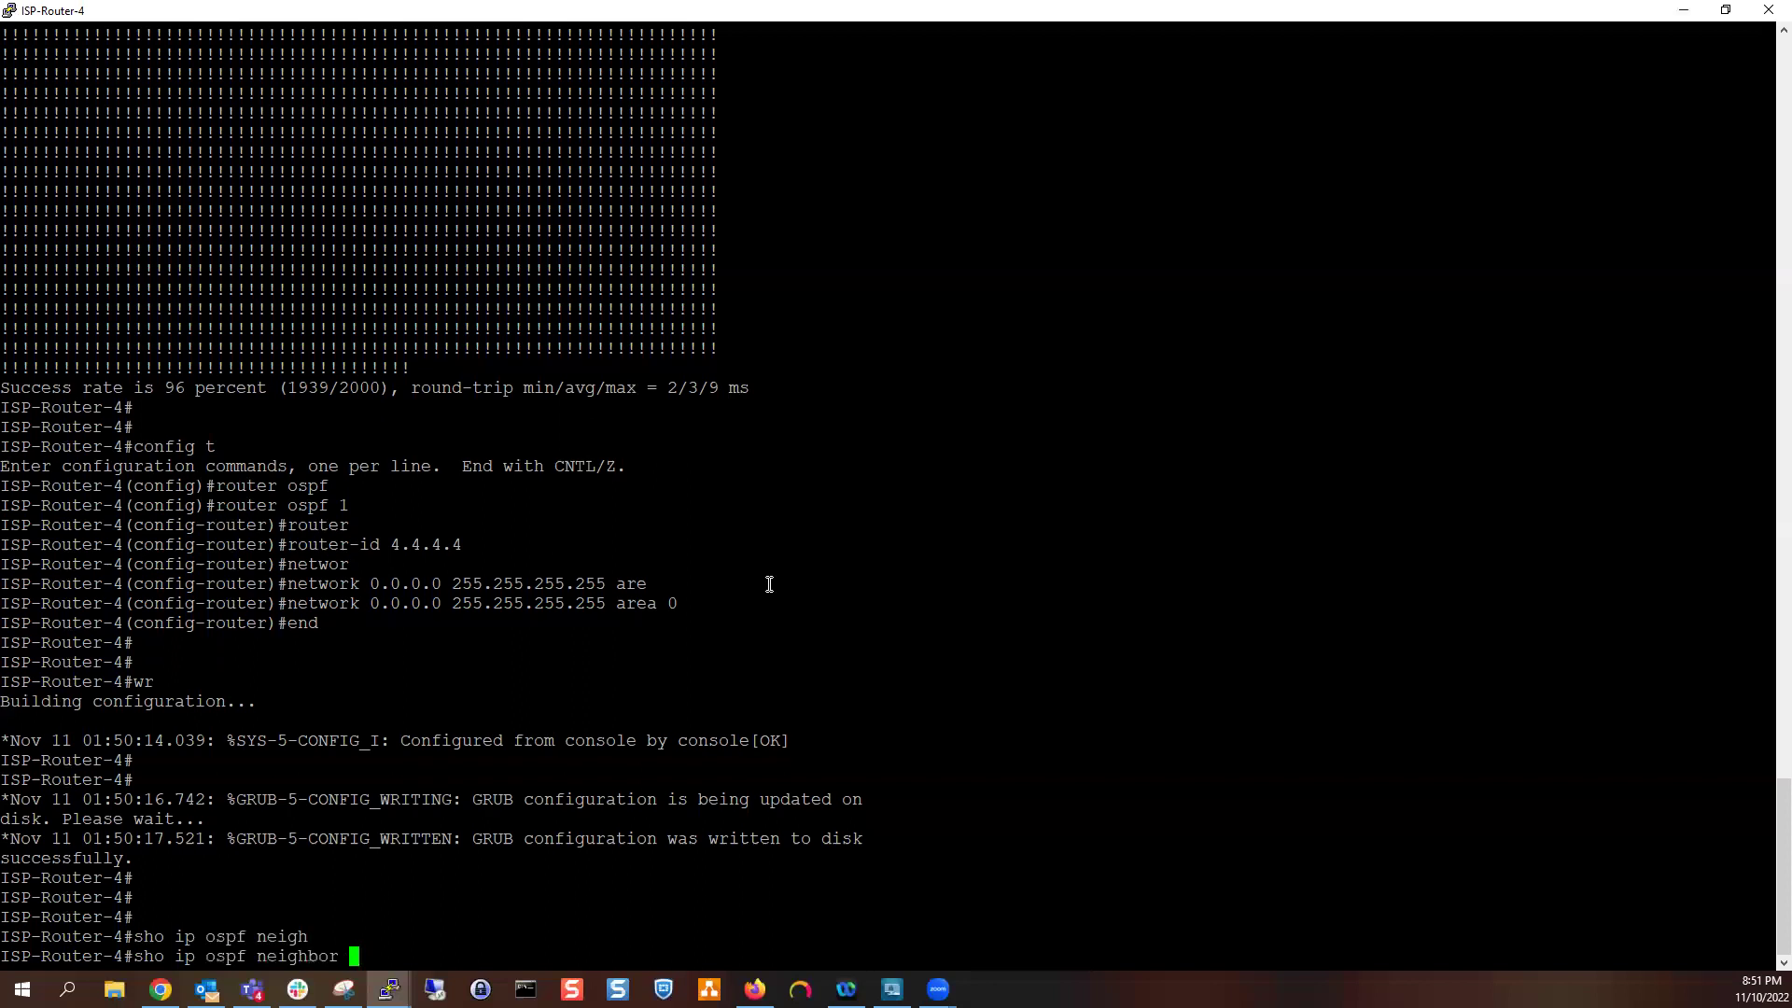
{"action": "key", "text": "Return"}
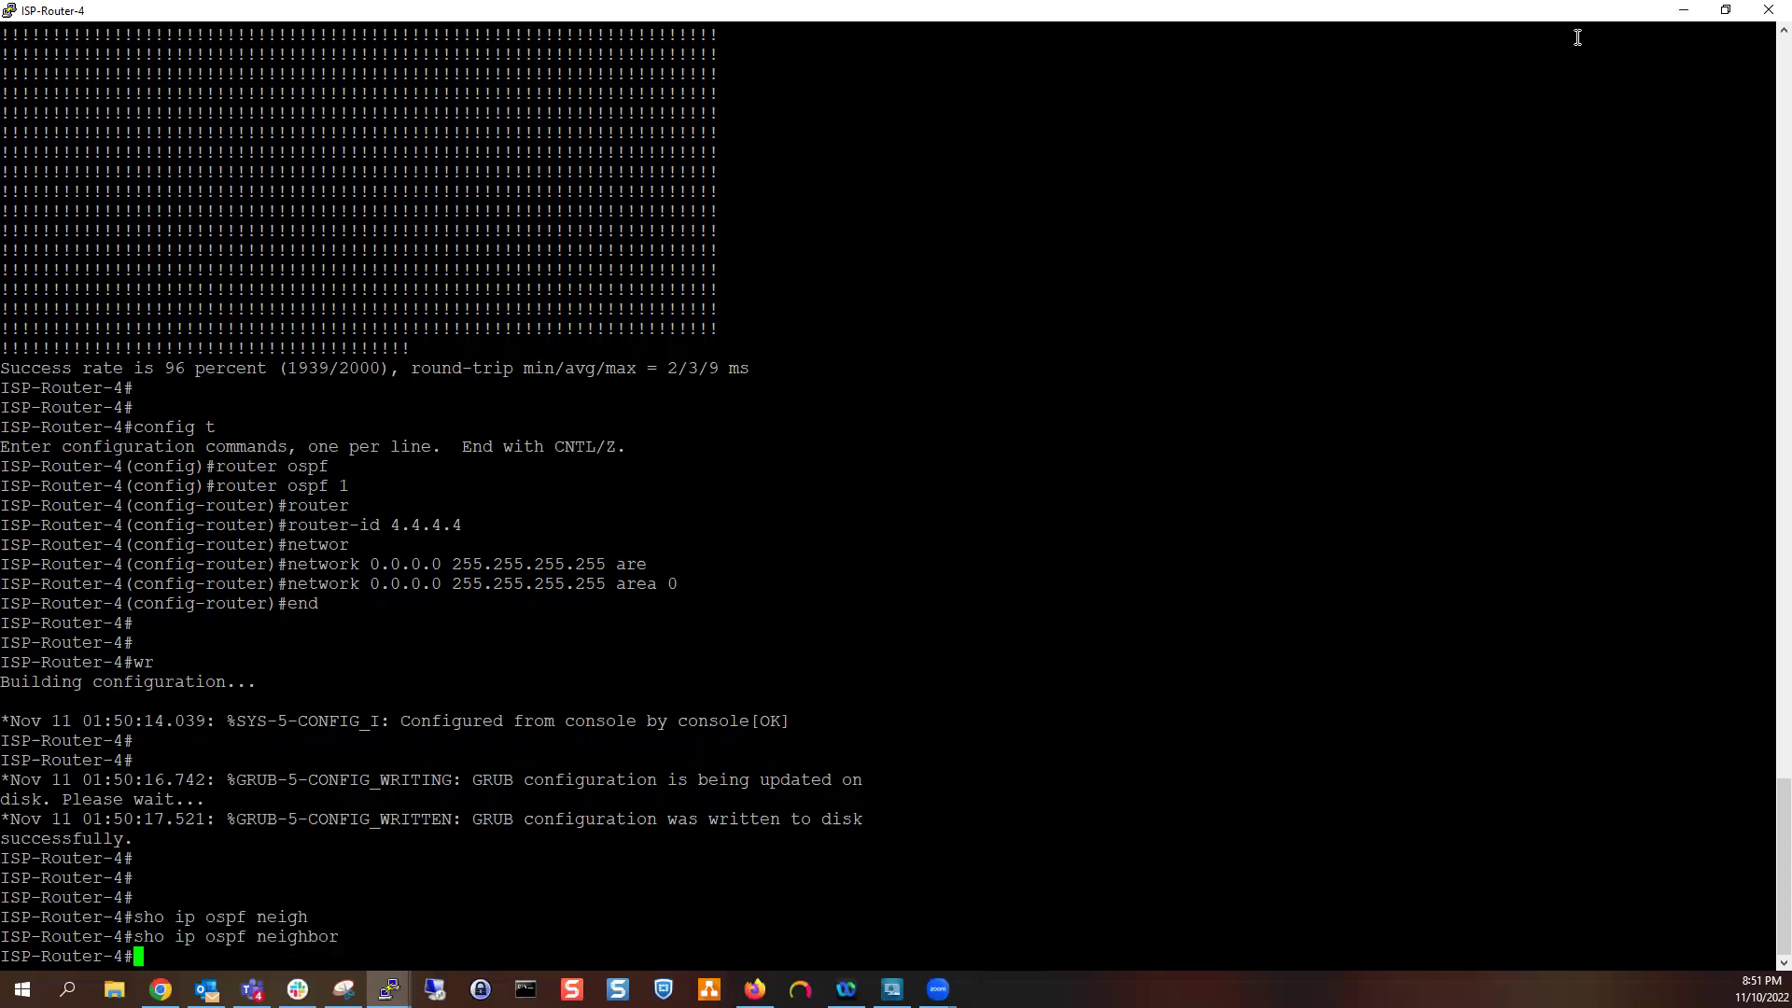
Open LAB-FortiGate-1's 0.0.0.0/0 OSPF network for editing and select its IP/Netmask value
{"action": "left_click", "coordinate": [1683, 11]}
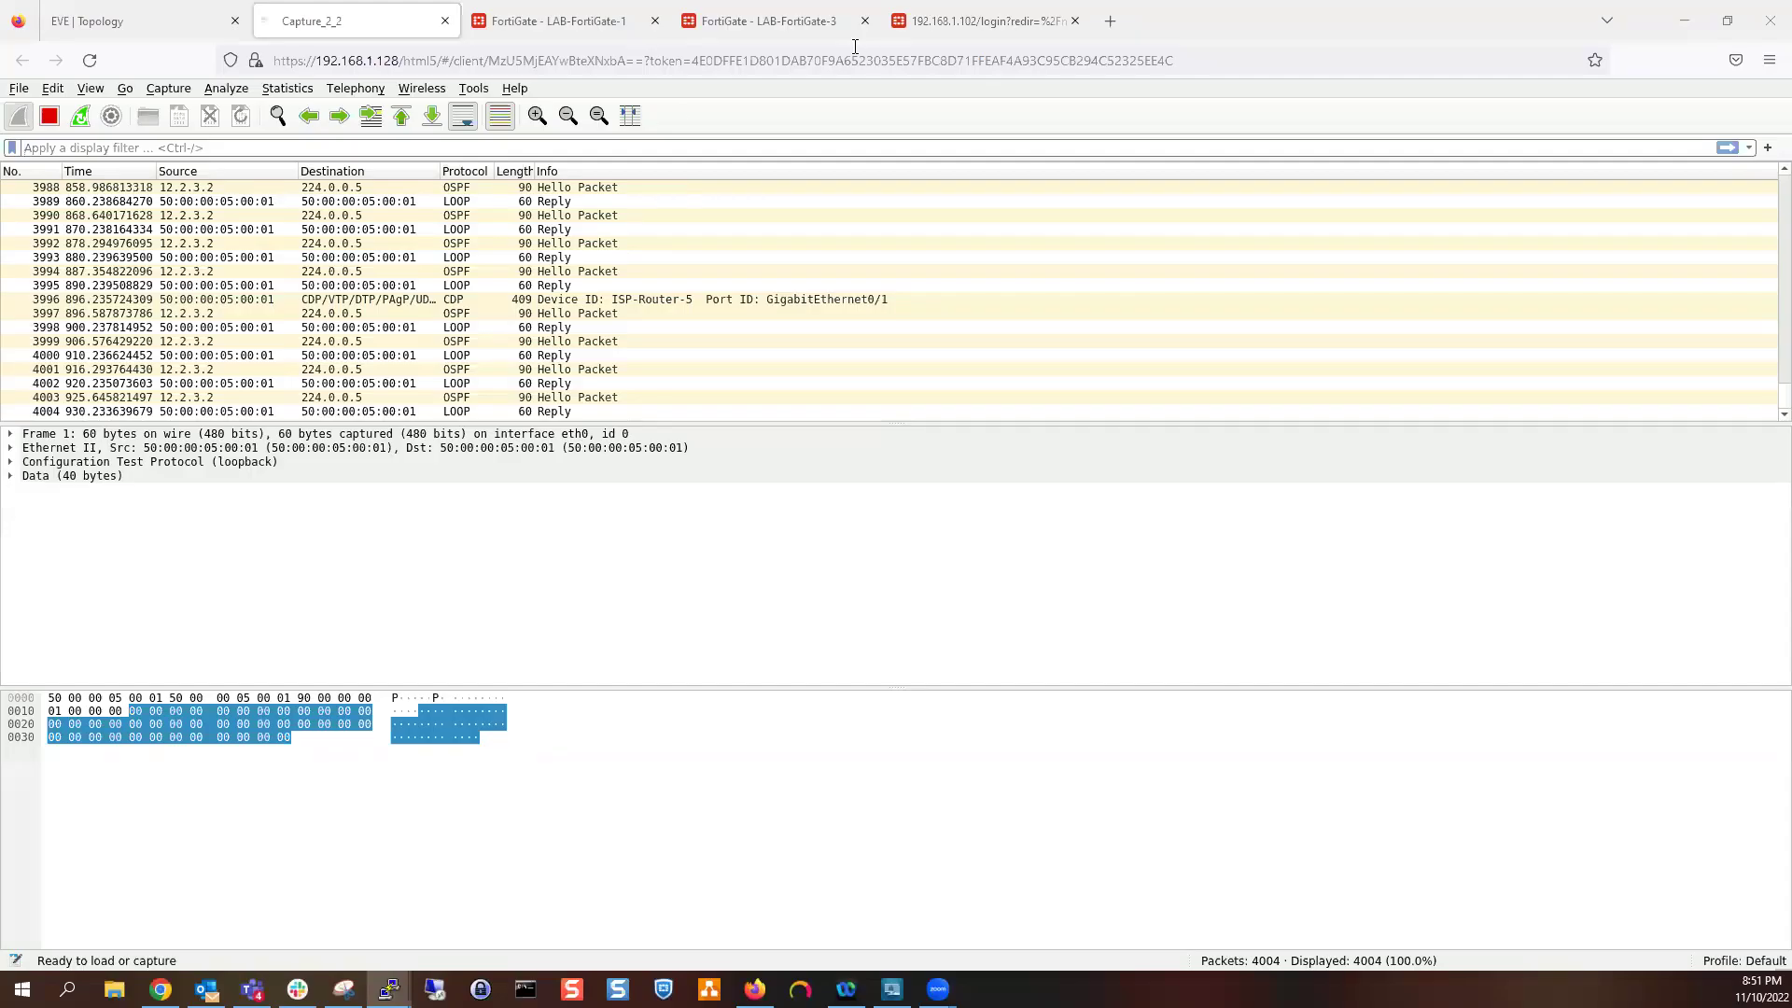
{"action": "left_click", "coordinate": [543, 22]}
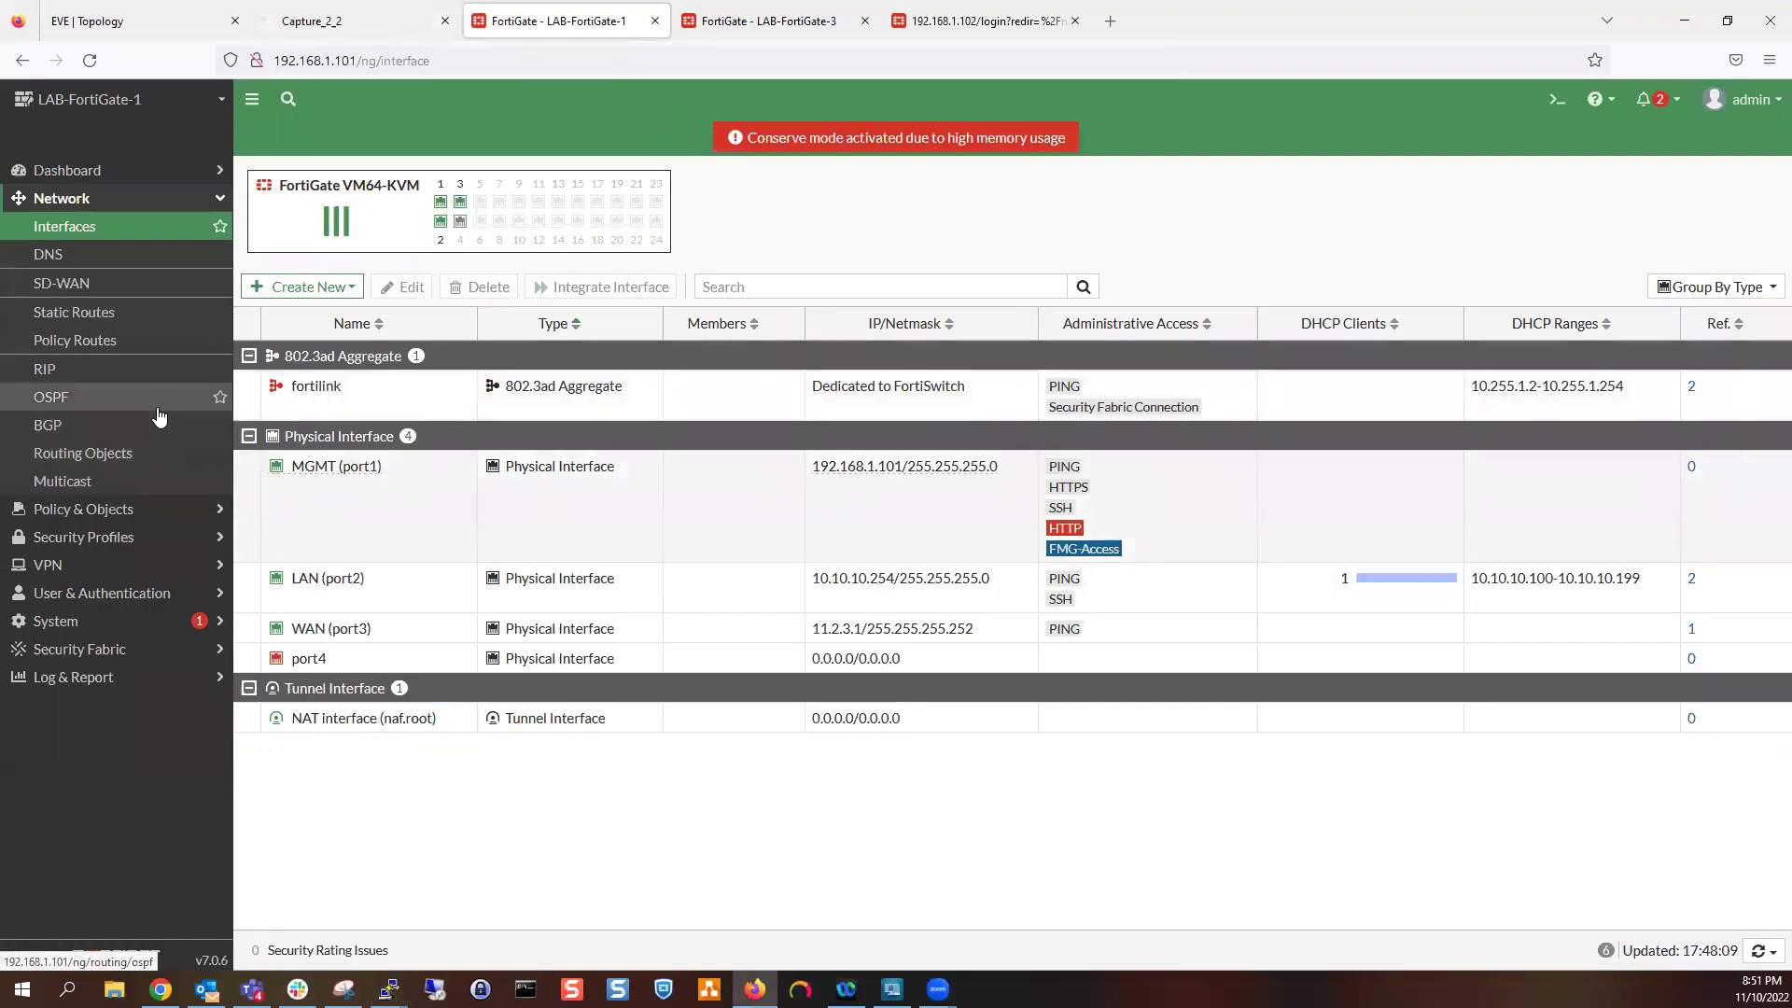
{"action": "left_click", "coordinate": [157, 404]}
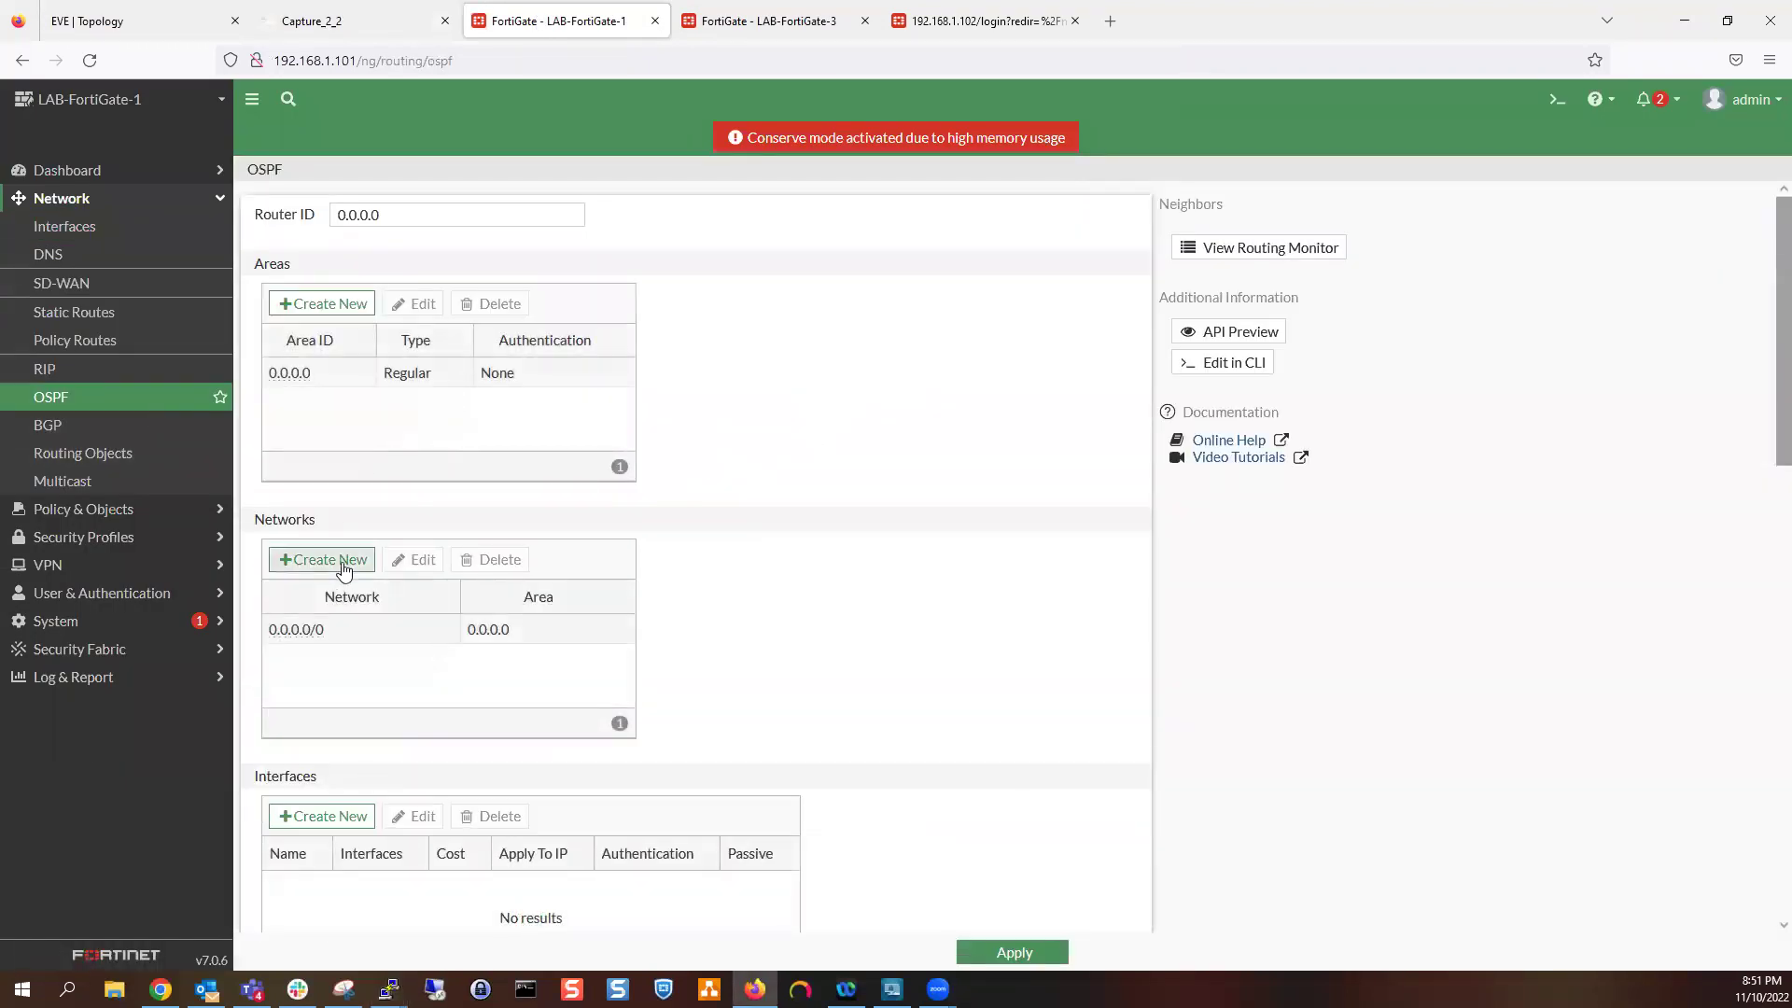
{"action": "double_click", "coordinate": [326, 625]}
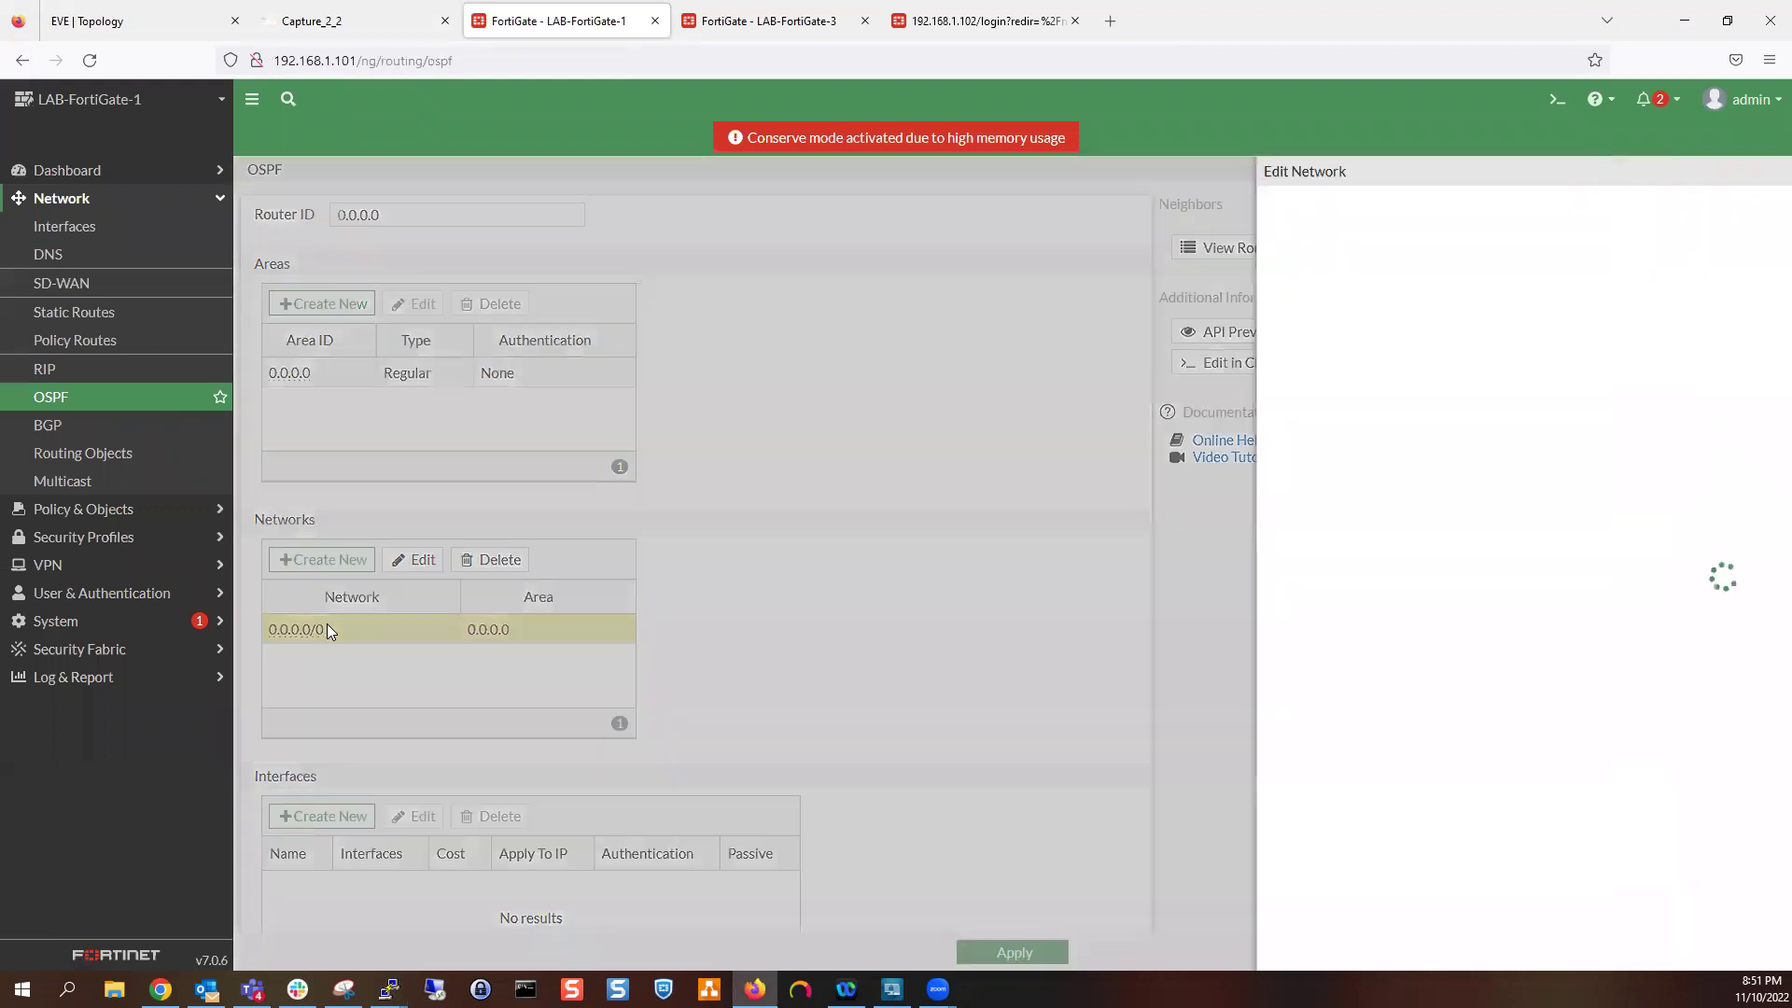
{"action": "left_click", "coordinate": [1096, 247]}
{"action": "triple_click", "coordinate": [1094, 248]}
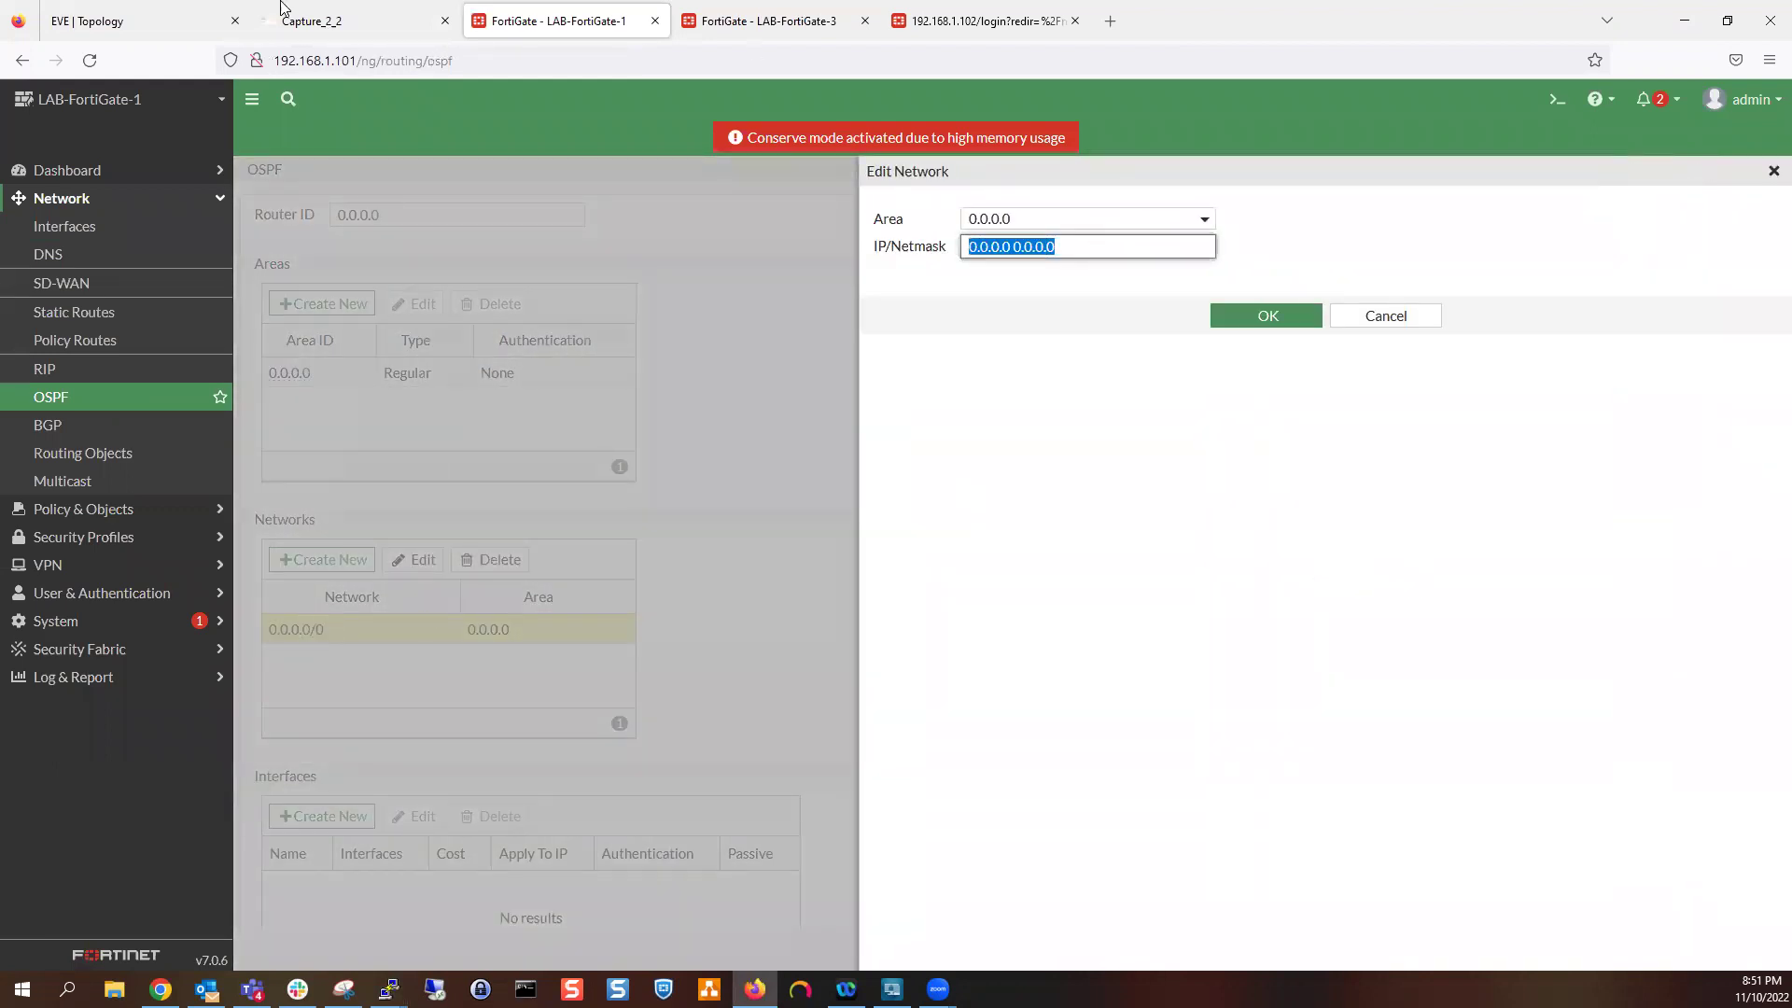
{"action": "left_click", "coordinate": [121, 6]}
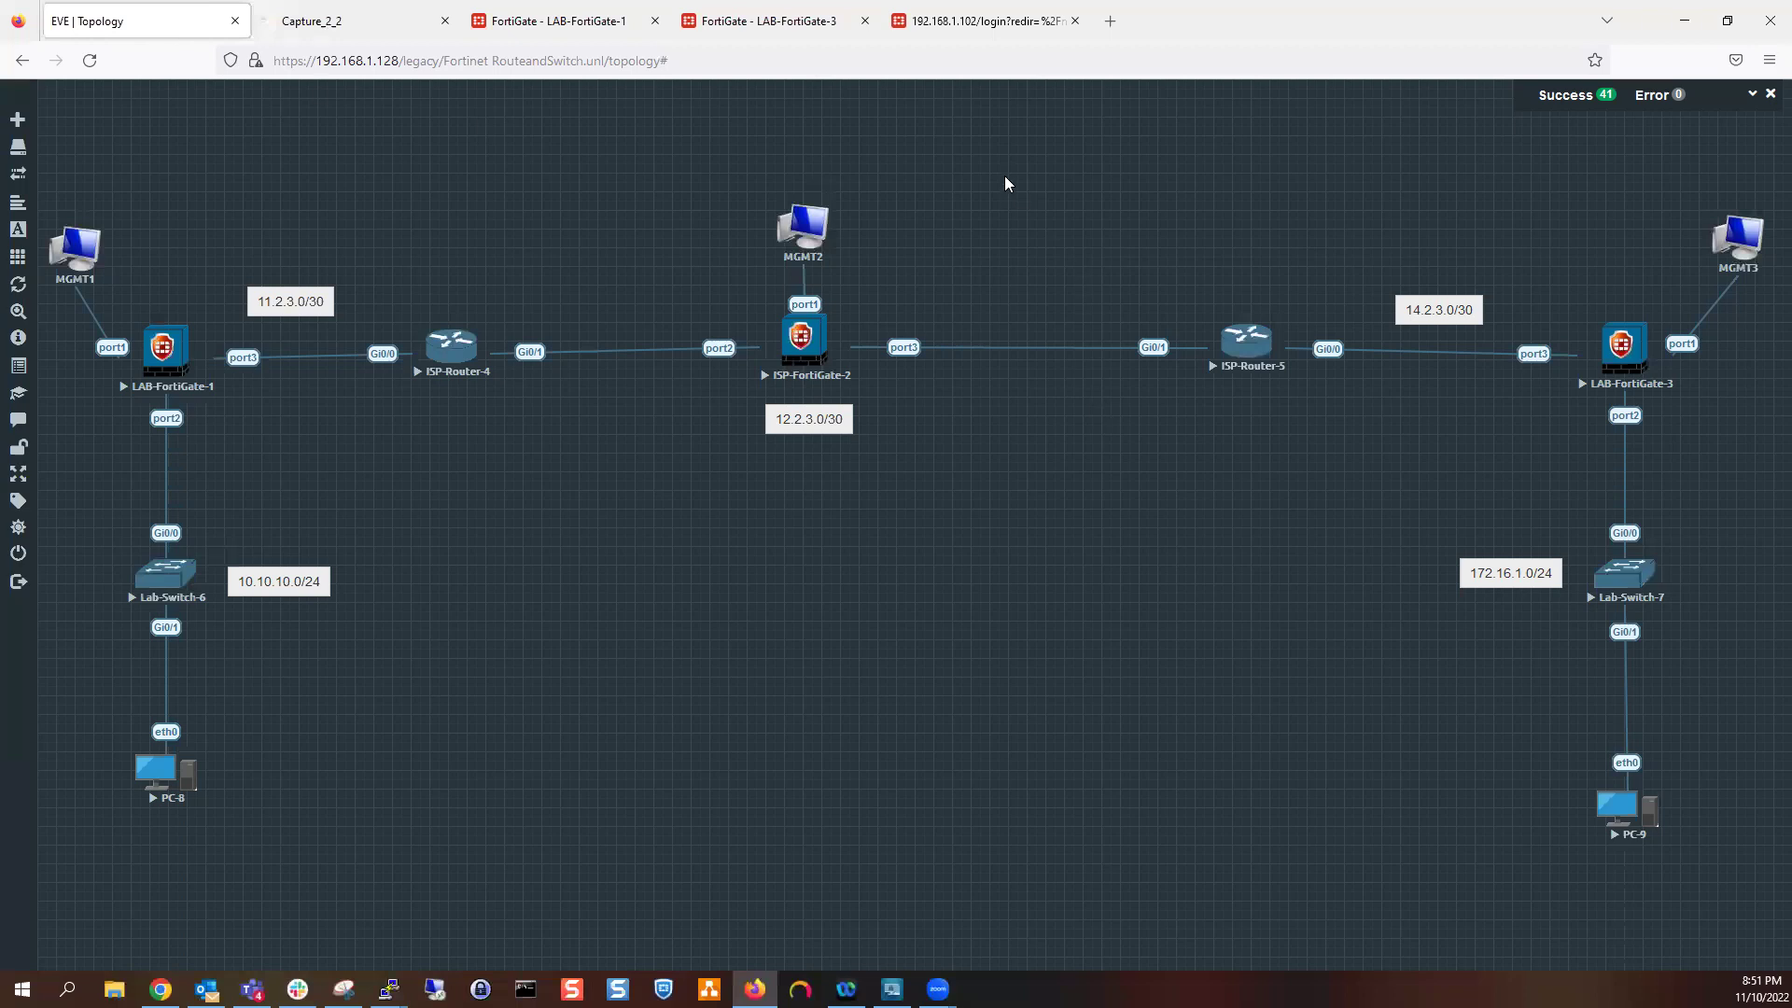
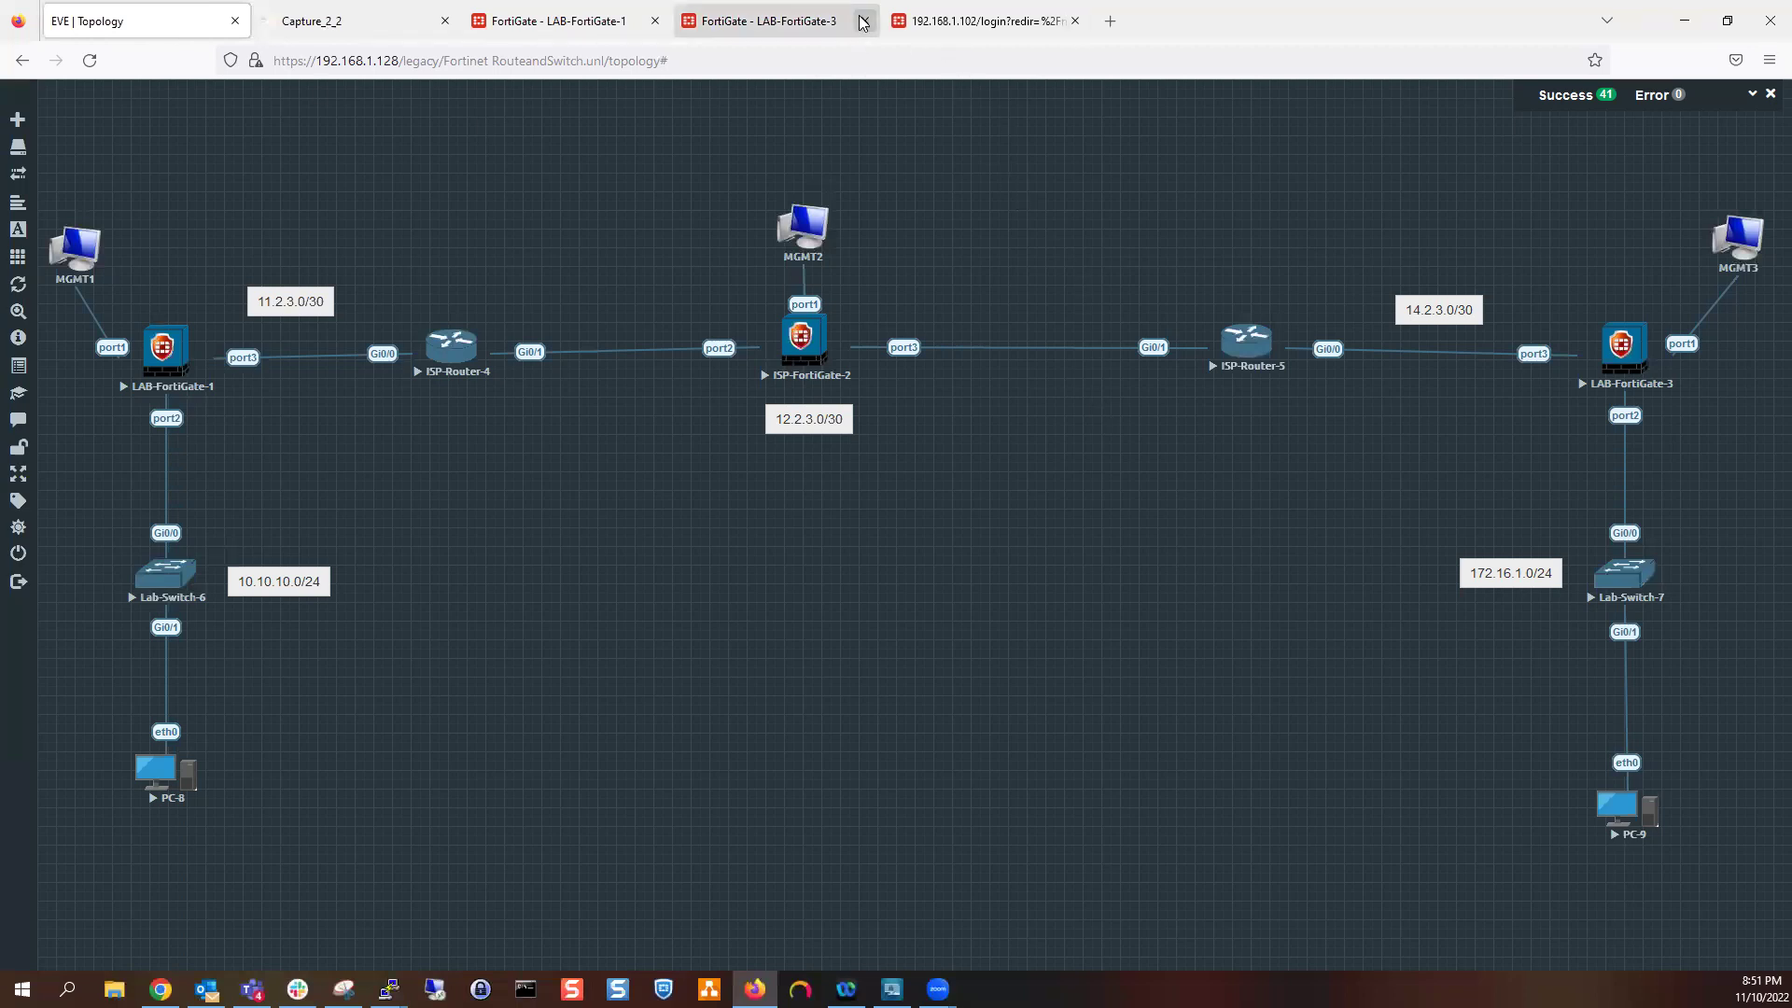
Glance at the EVE topology map, then return to LAB-FortiGate-3's OSPF settings
{"action": "left_click", "coordinate": [936, 22]}
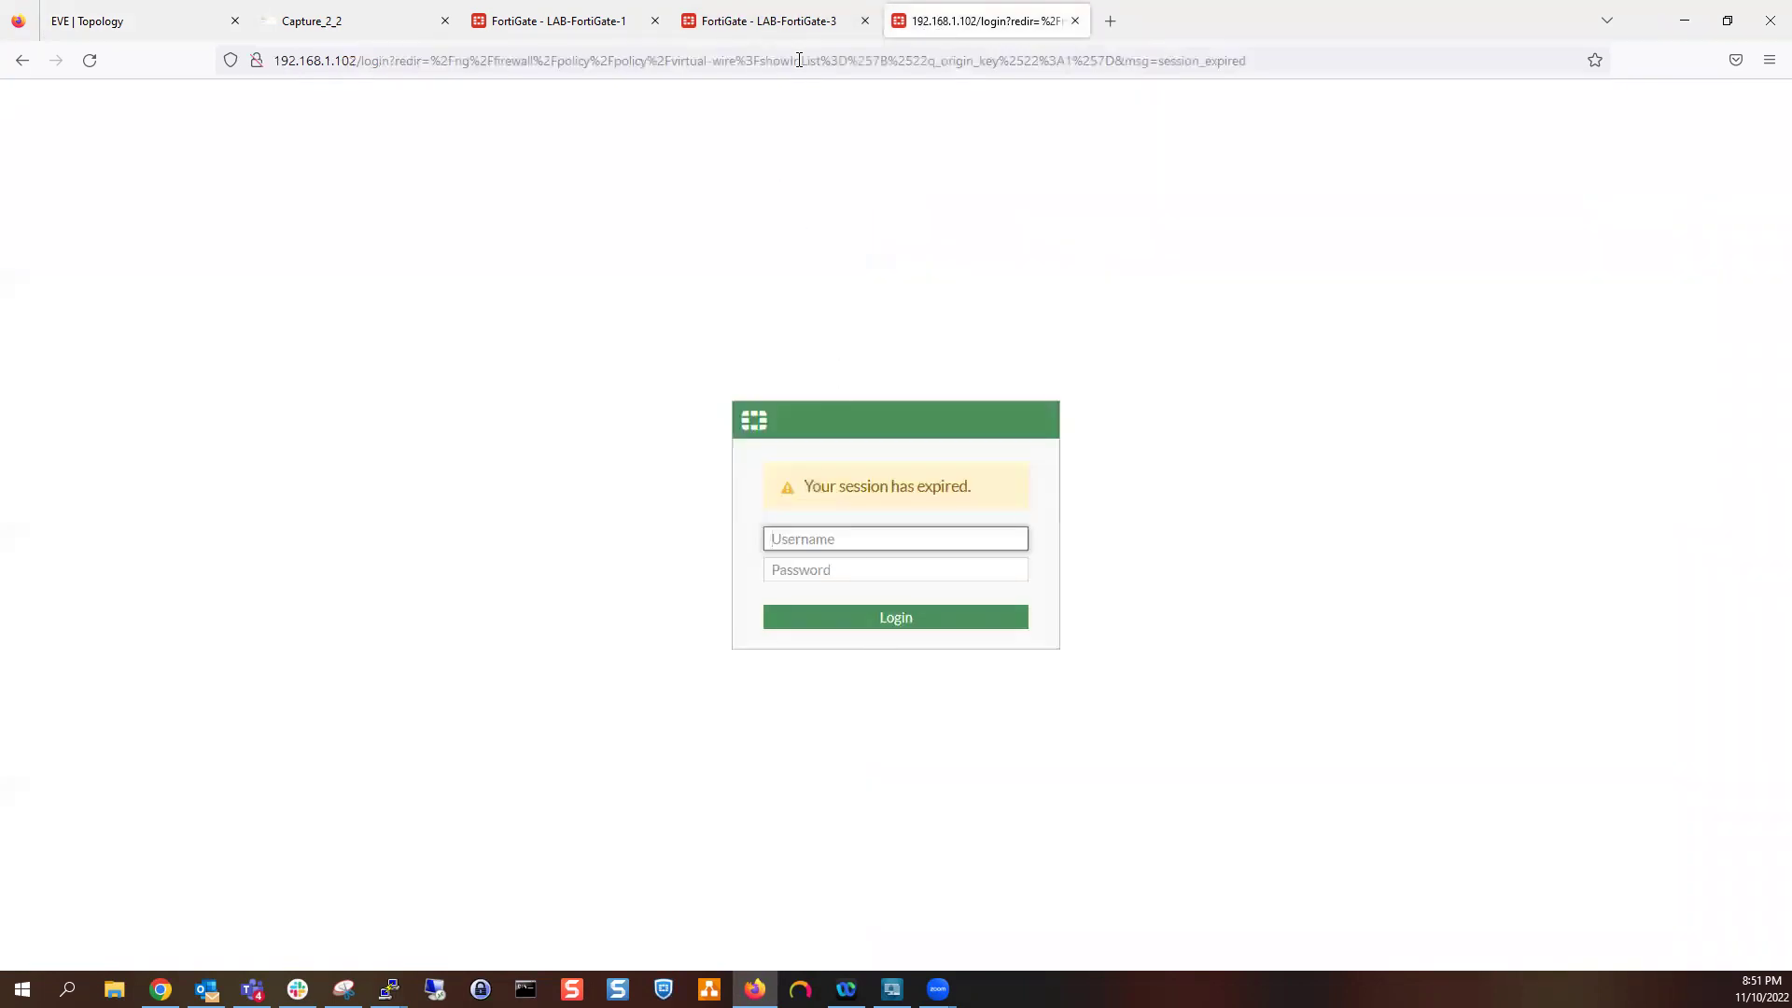
{"action": "left_click", "coordinate": [756, 21]}
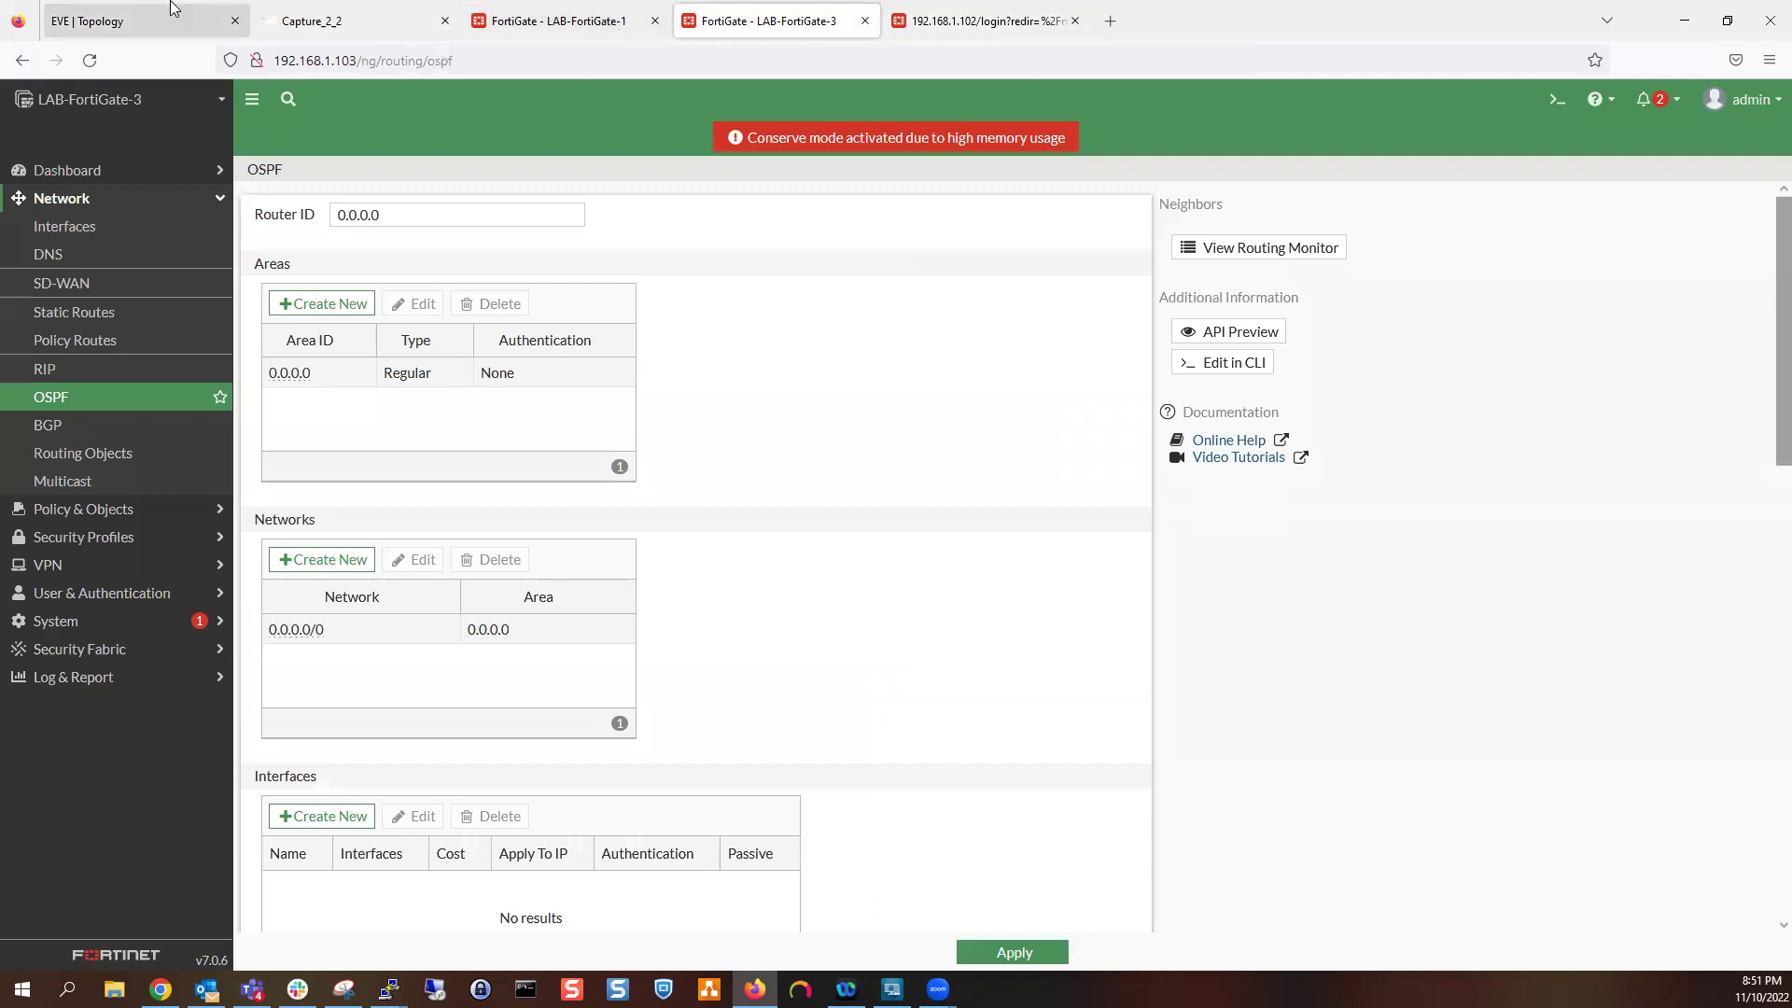
{"action": "left_click", "coordinate": [140, 21]}
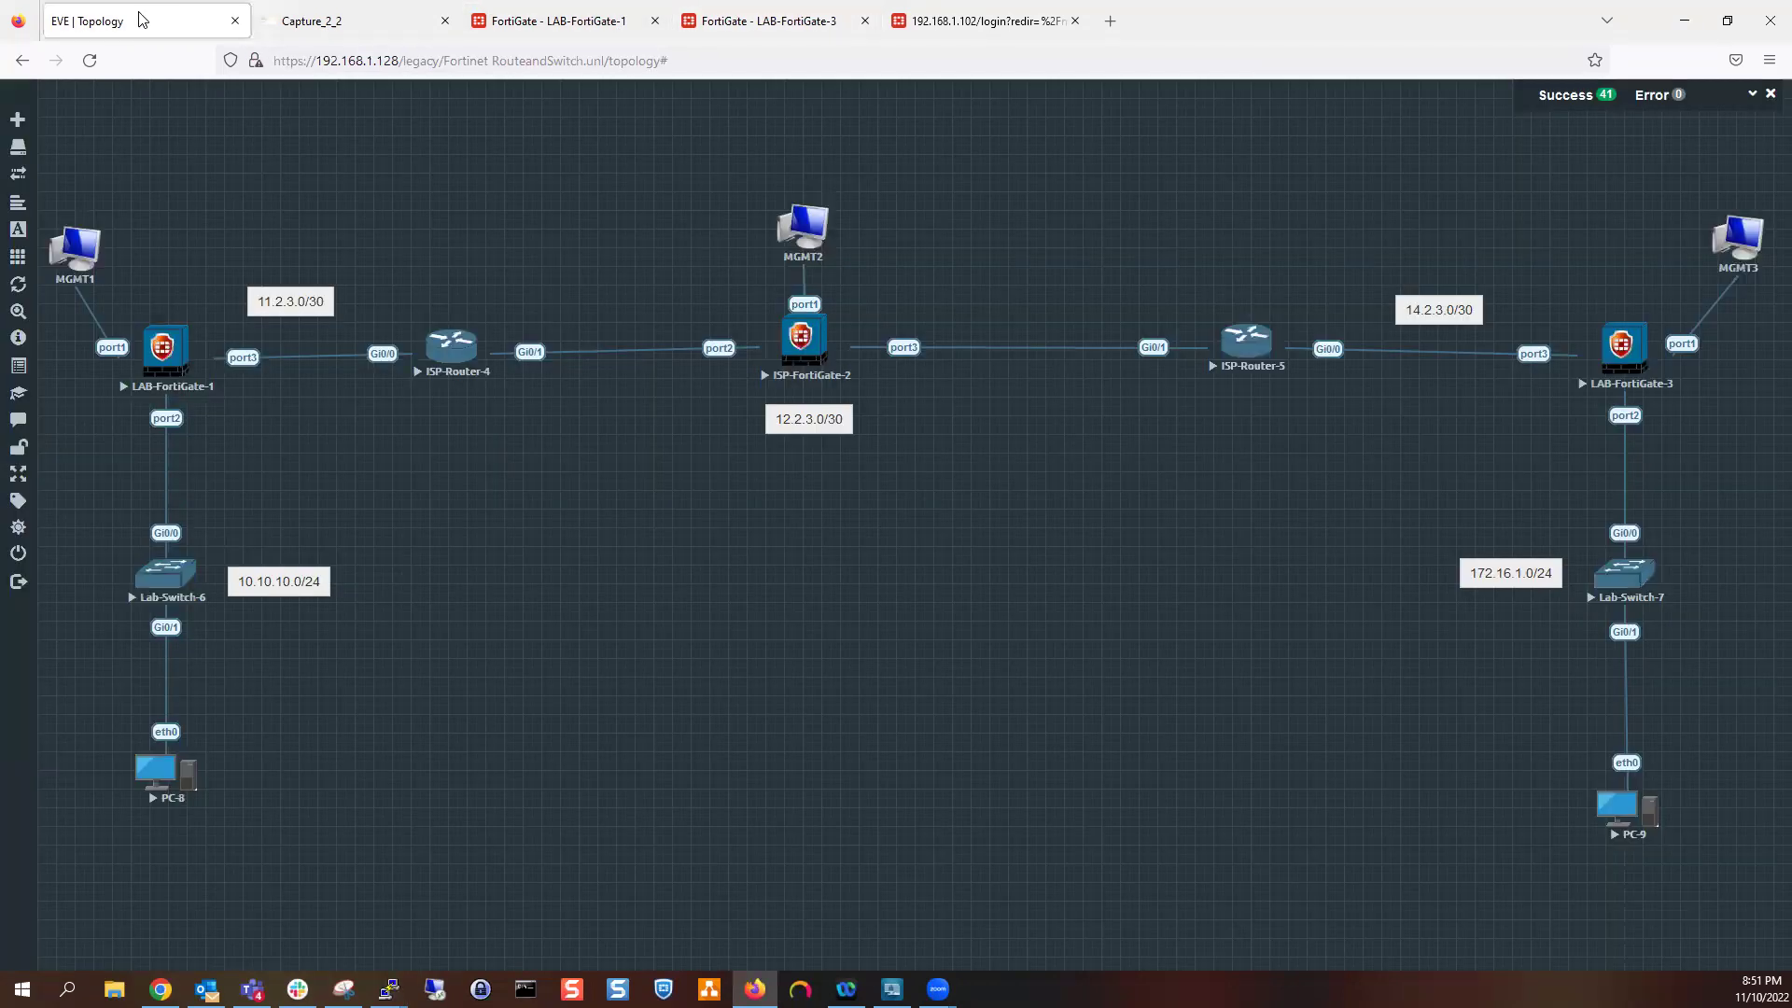
{"action": "left_click", "coordinate": [723, 16]}
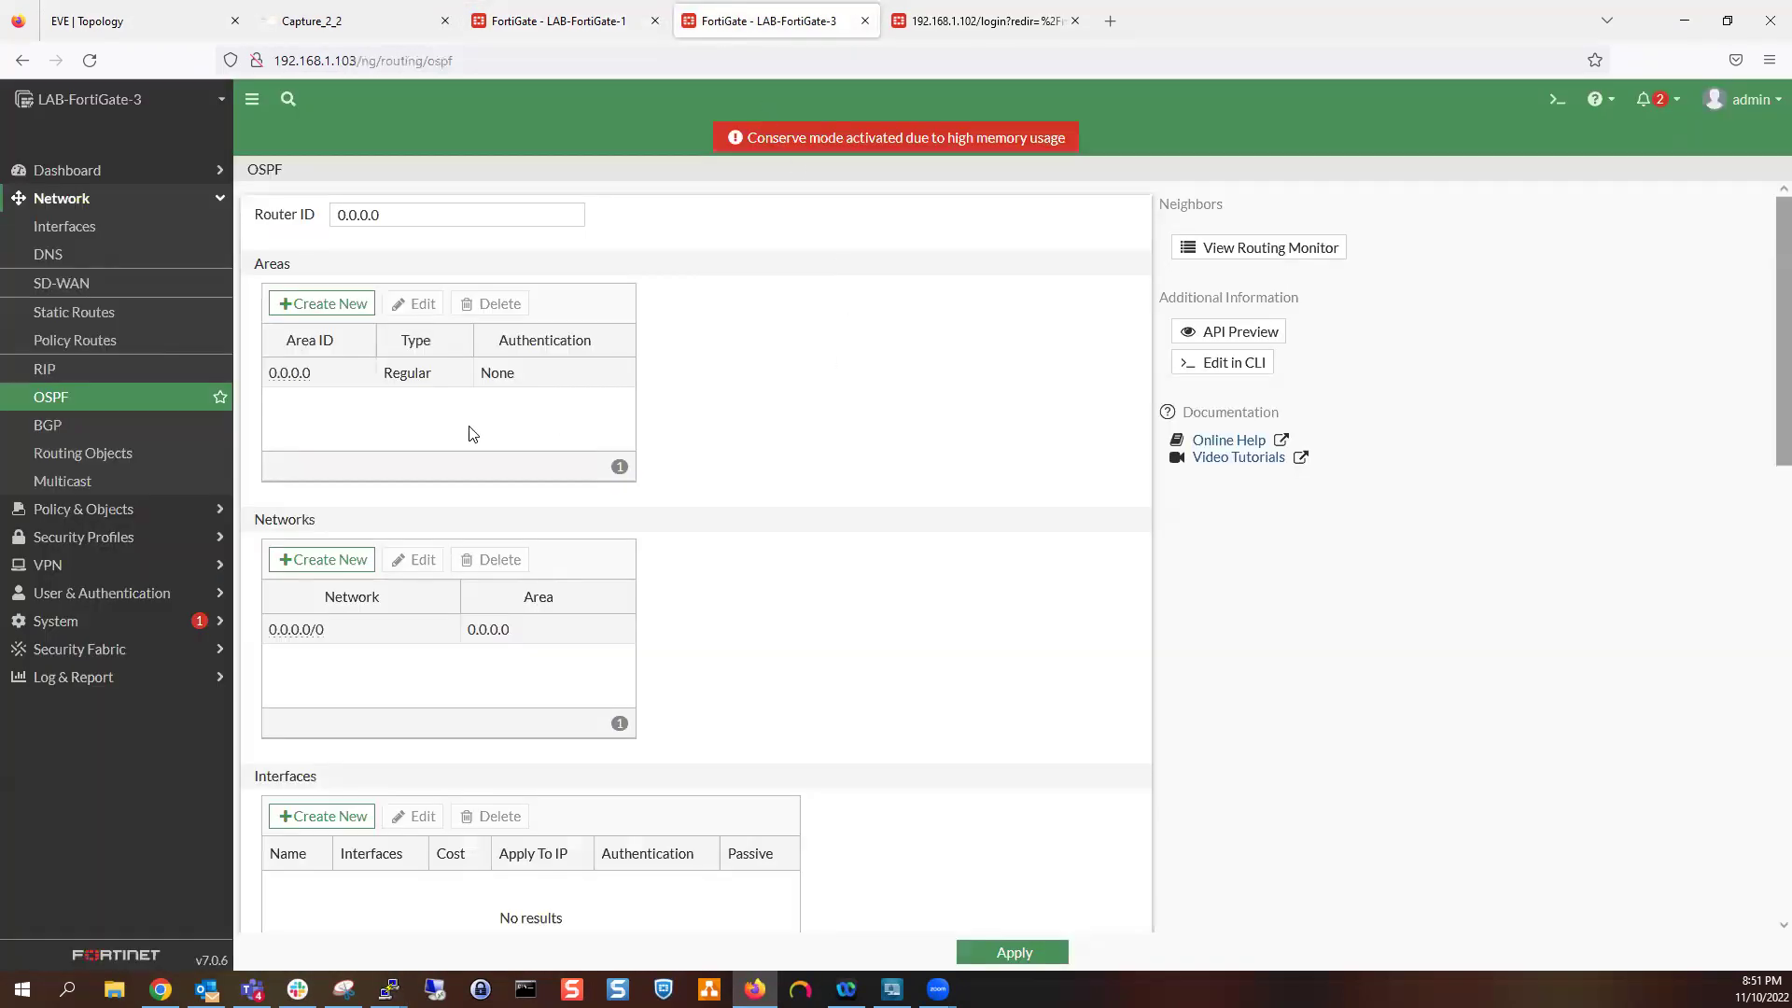
Change the 0.0.0.0/0 OSPF network to 14.2.3.0/255.255.255.252 and apply the settings
{"action": "double_click", "coordinate": [422, 625]}
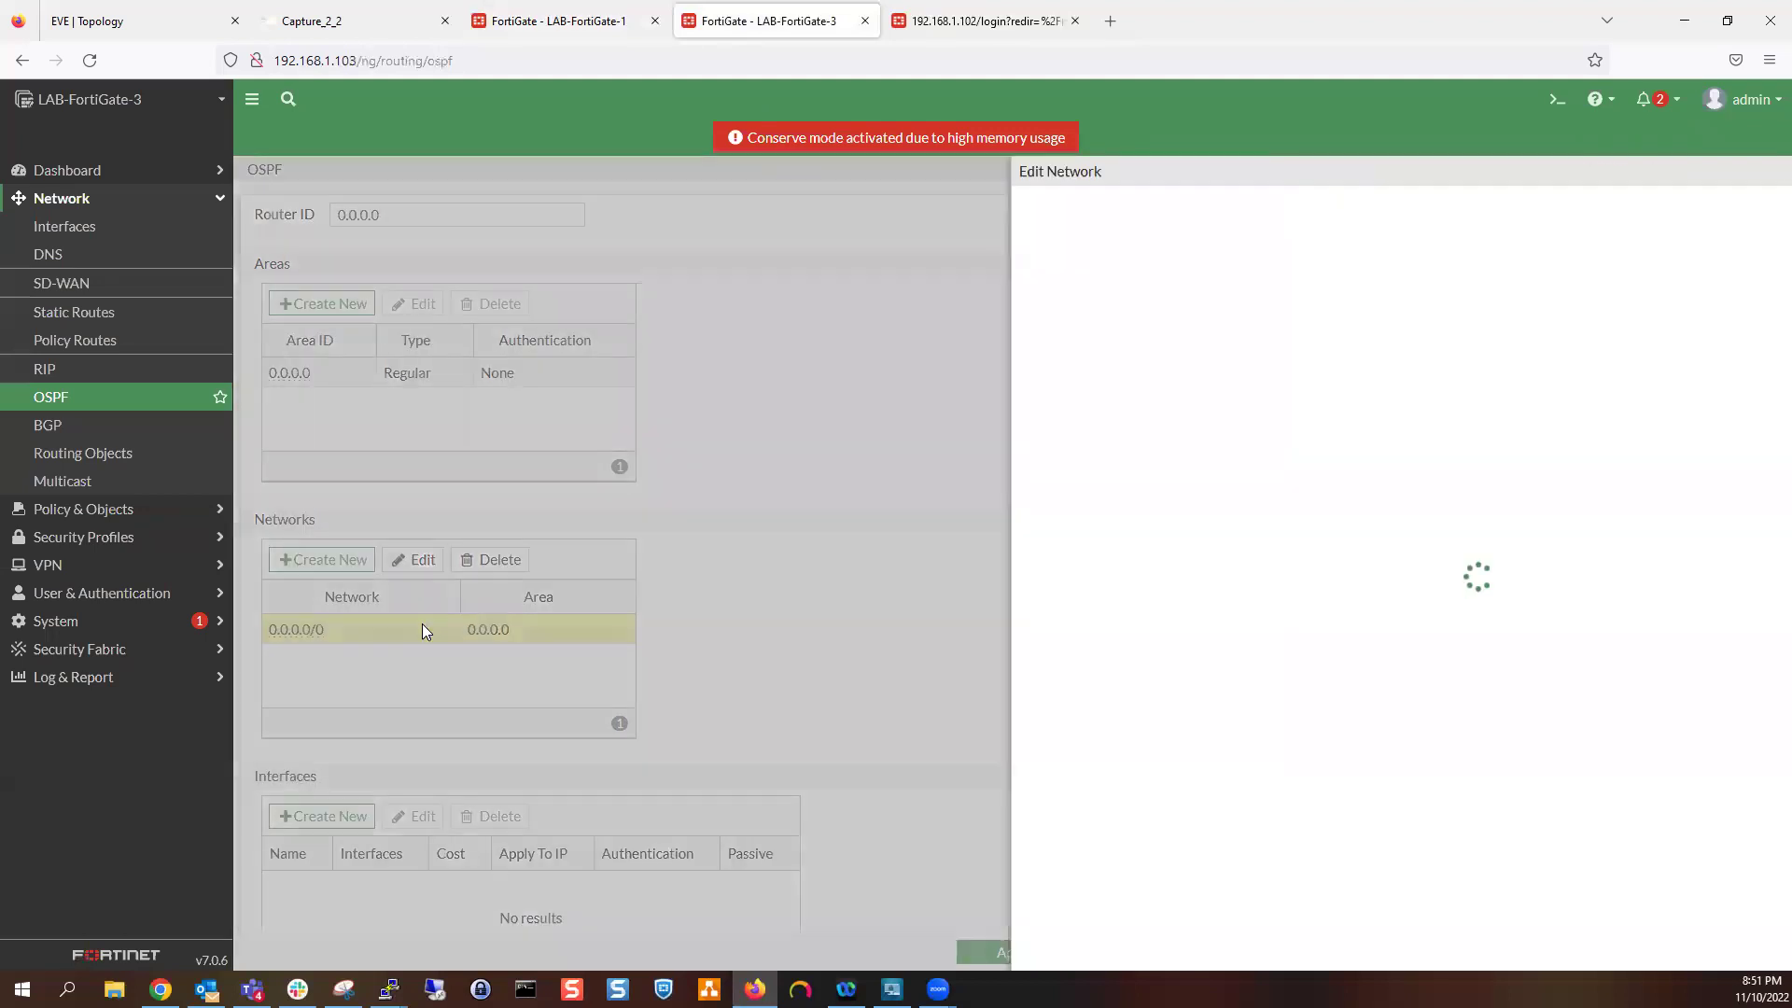
{"action": "left_click", "coordinate": [1091, 243]}
{"action": "key", "text": "ctrl+a"}
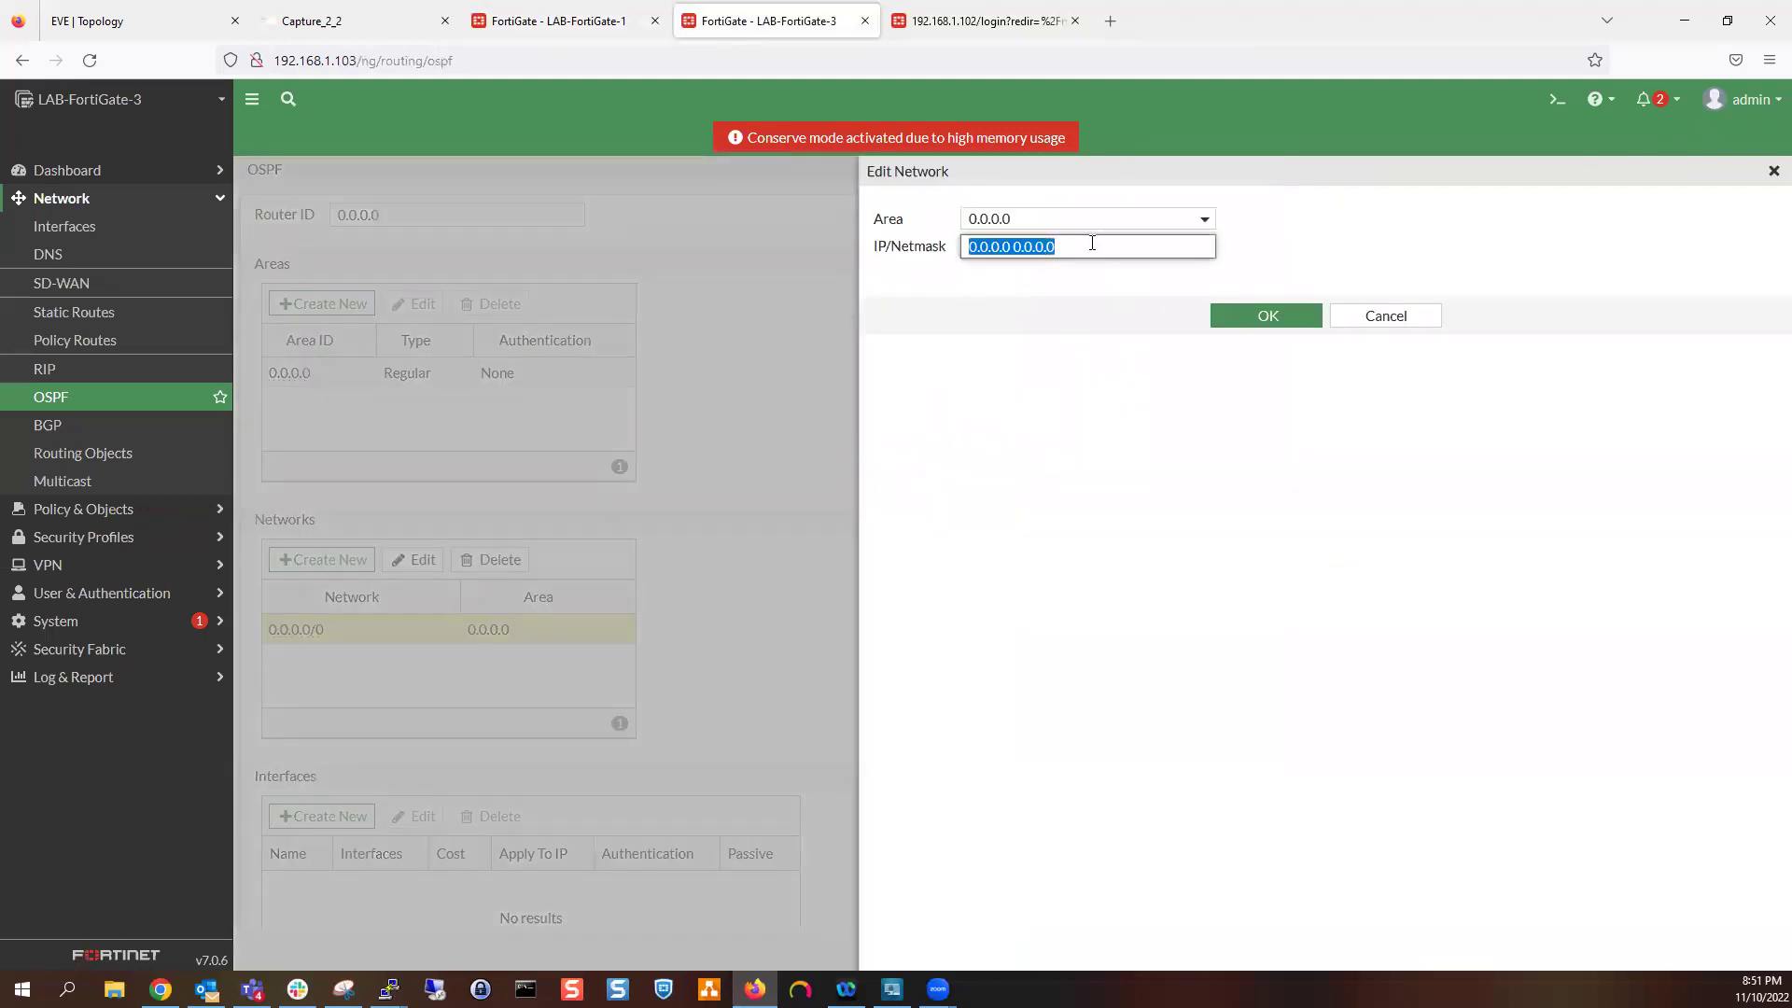
{"action": "type", "text": "14"}
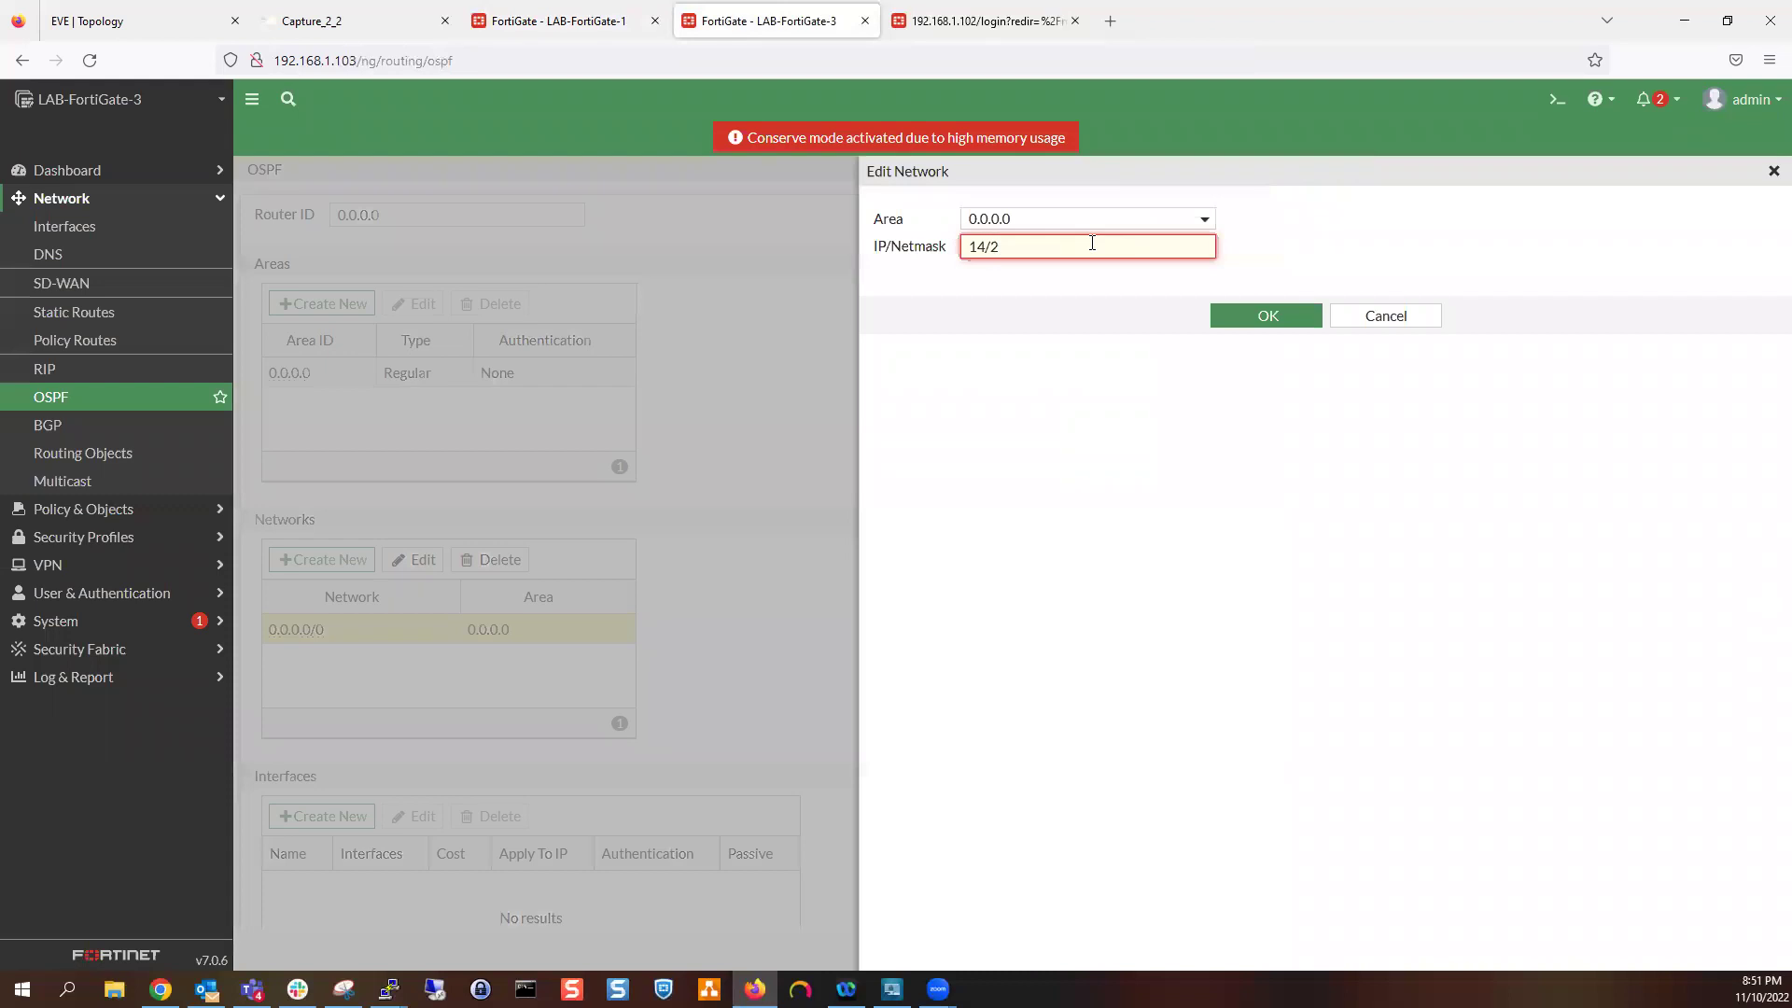
{"action": "type", "text": ".2.3.0/255.255.255.252"}
{"action": "left_click", "coordinate": [1259, 321]}
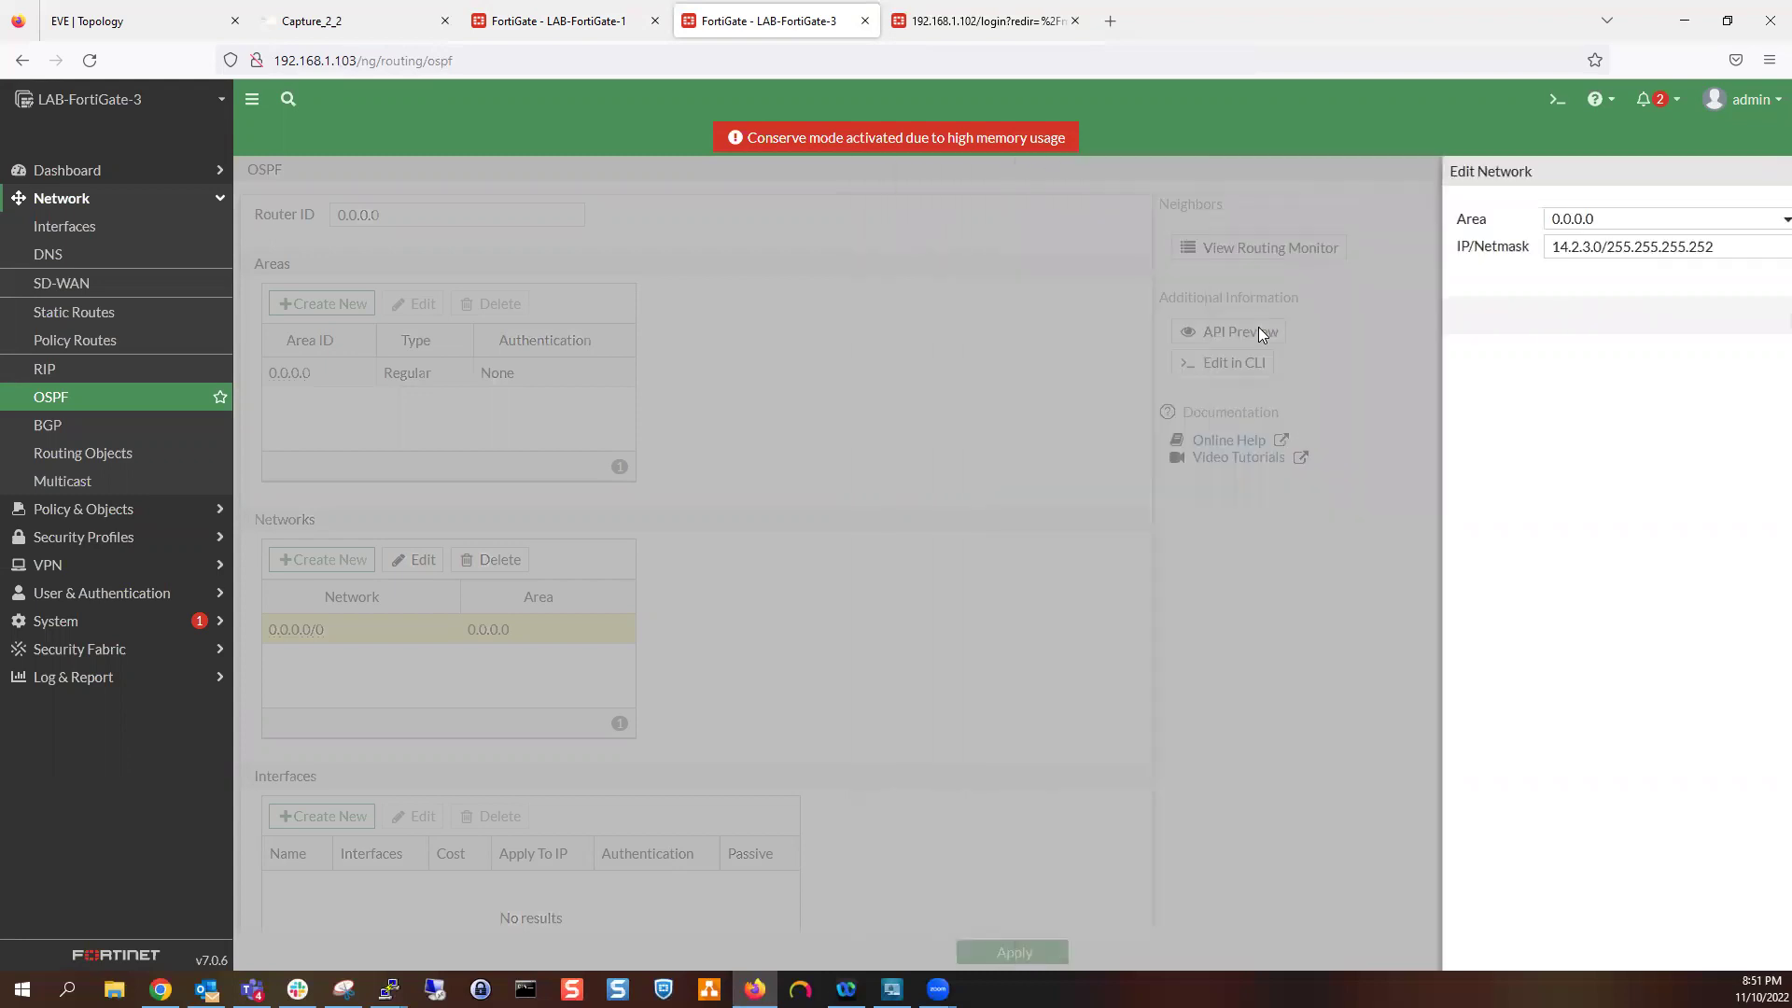
{"action": "scroll", "coordinate": [924, 700], "scroll_direction": "down", "scroll_amount": 5}
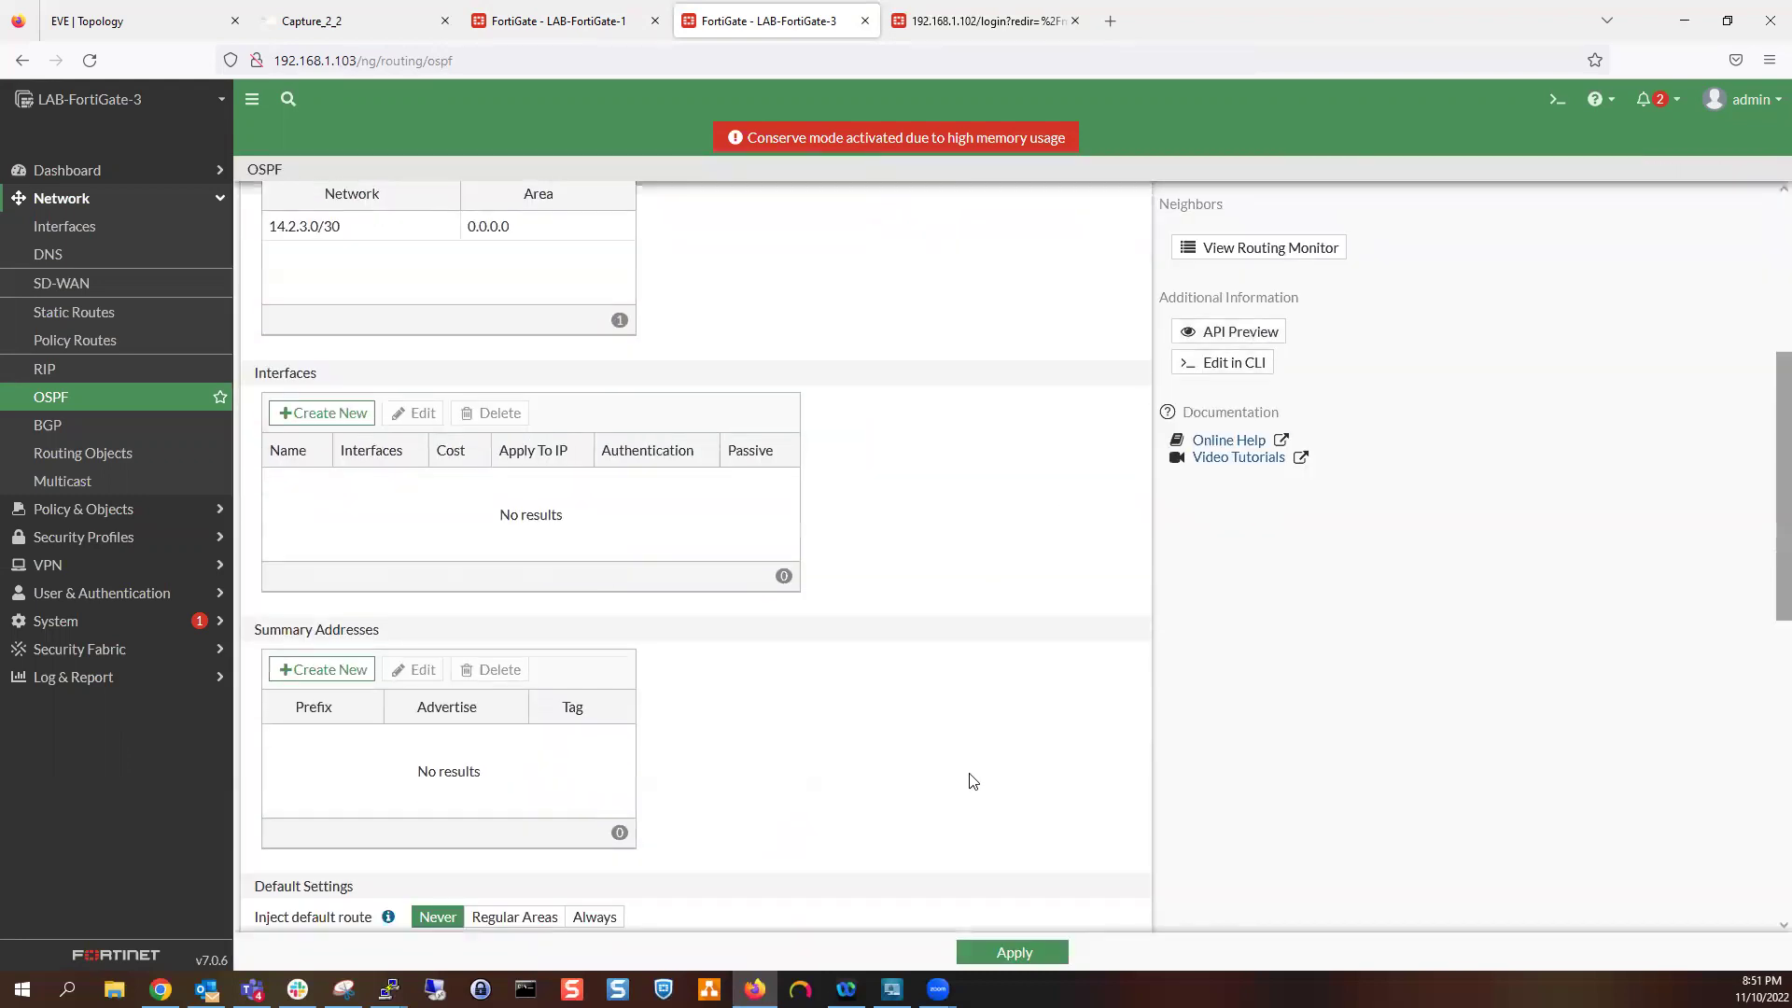
{"action": "left_click", "coordinate": [1001, 950]}
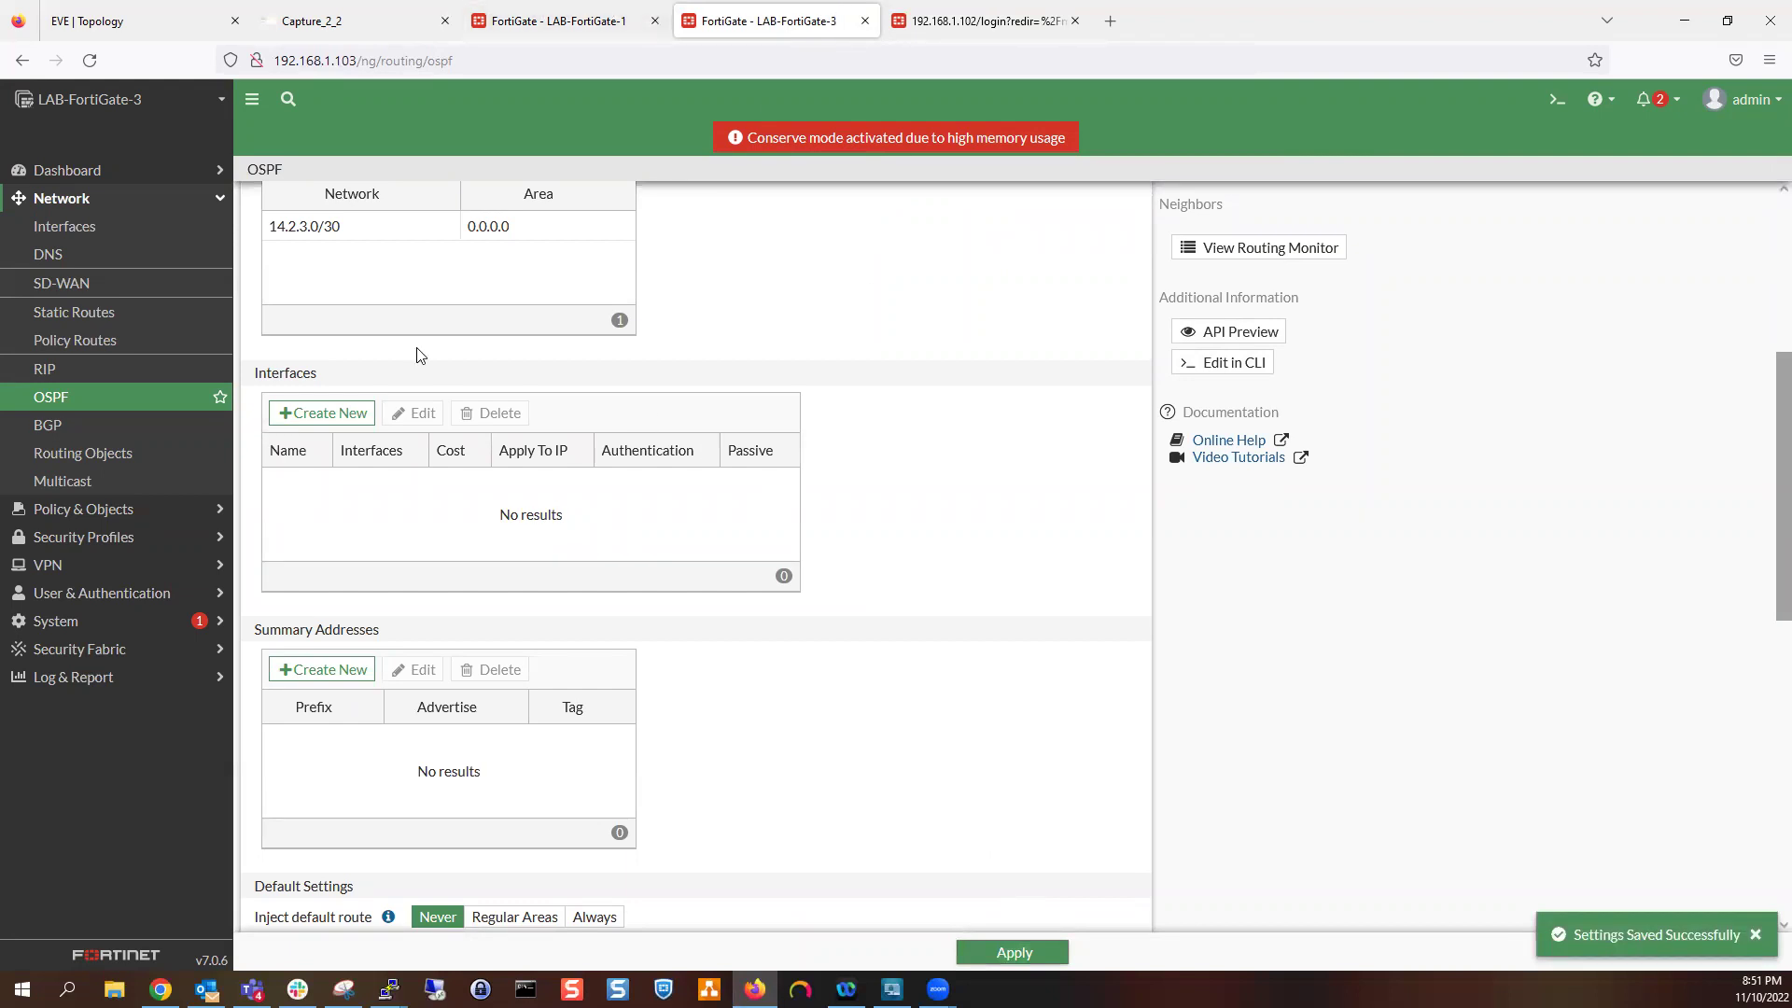
{"action": "left_click", "coordinate": [109, 301]}
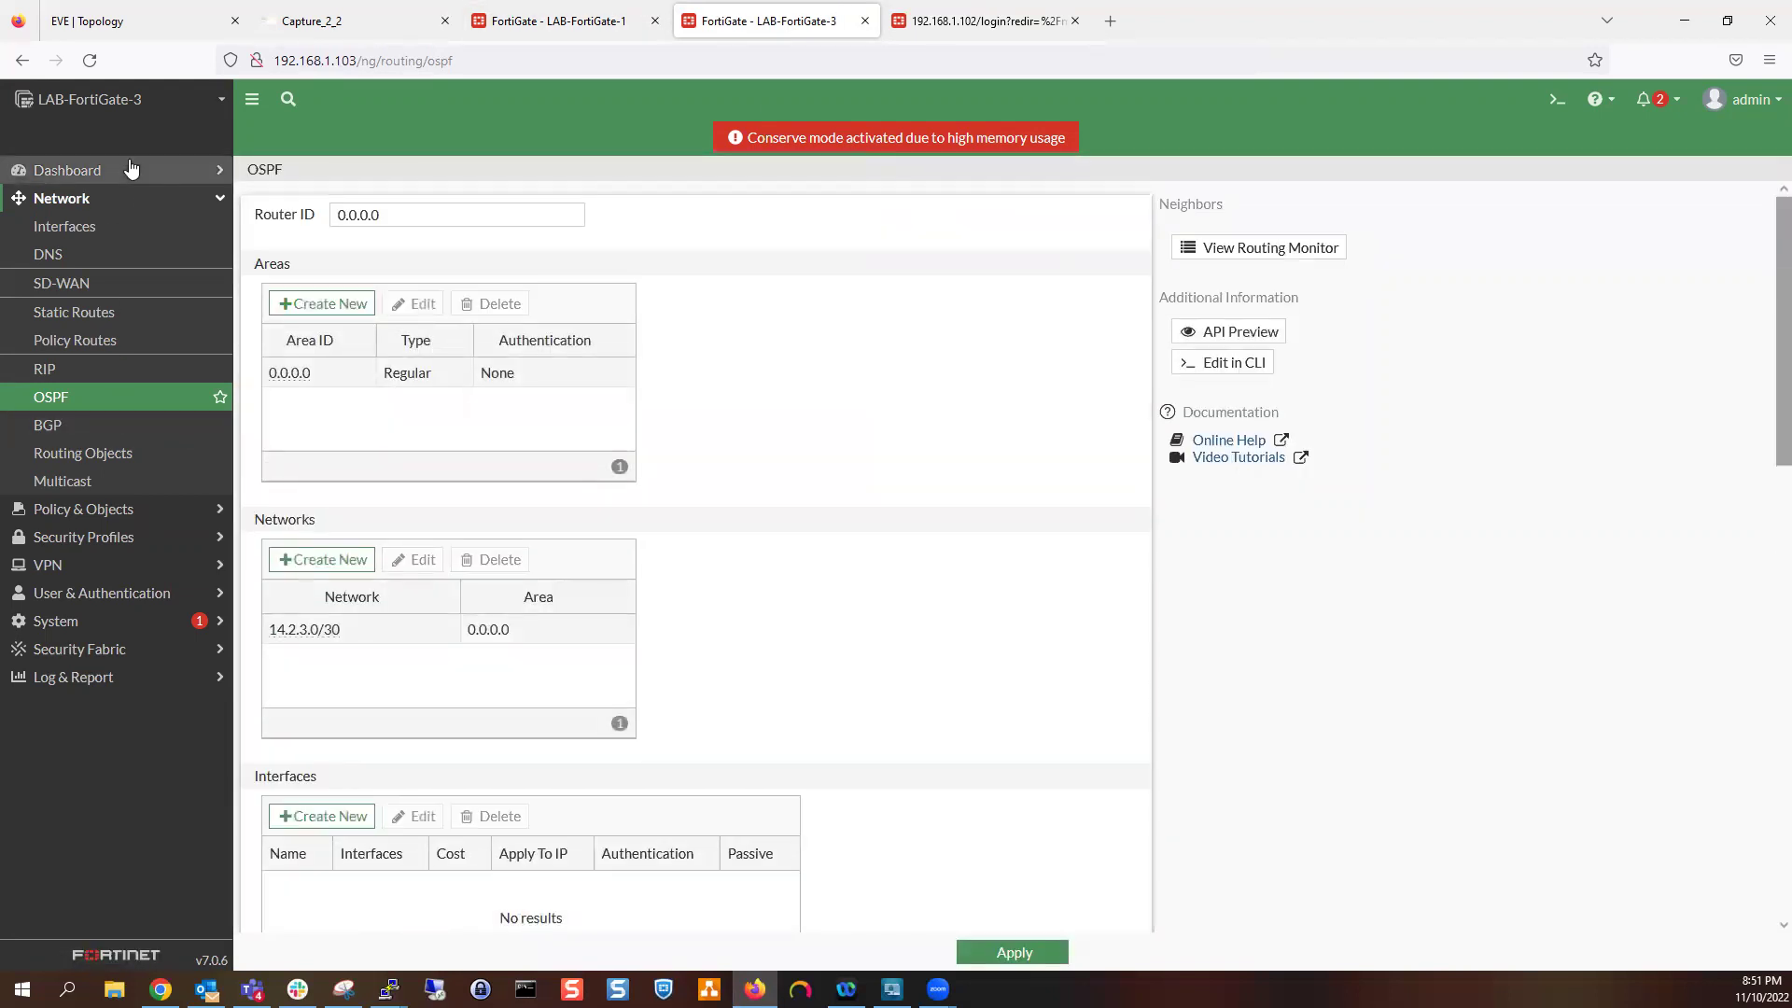
Enlarge the Network dashboard's routing widget to review LAB-FortiGate-3's routes
{"action": "left_click", "coordinate": [126, 171]}
{"action": "left_click", "coordinate": [103, 254]}
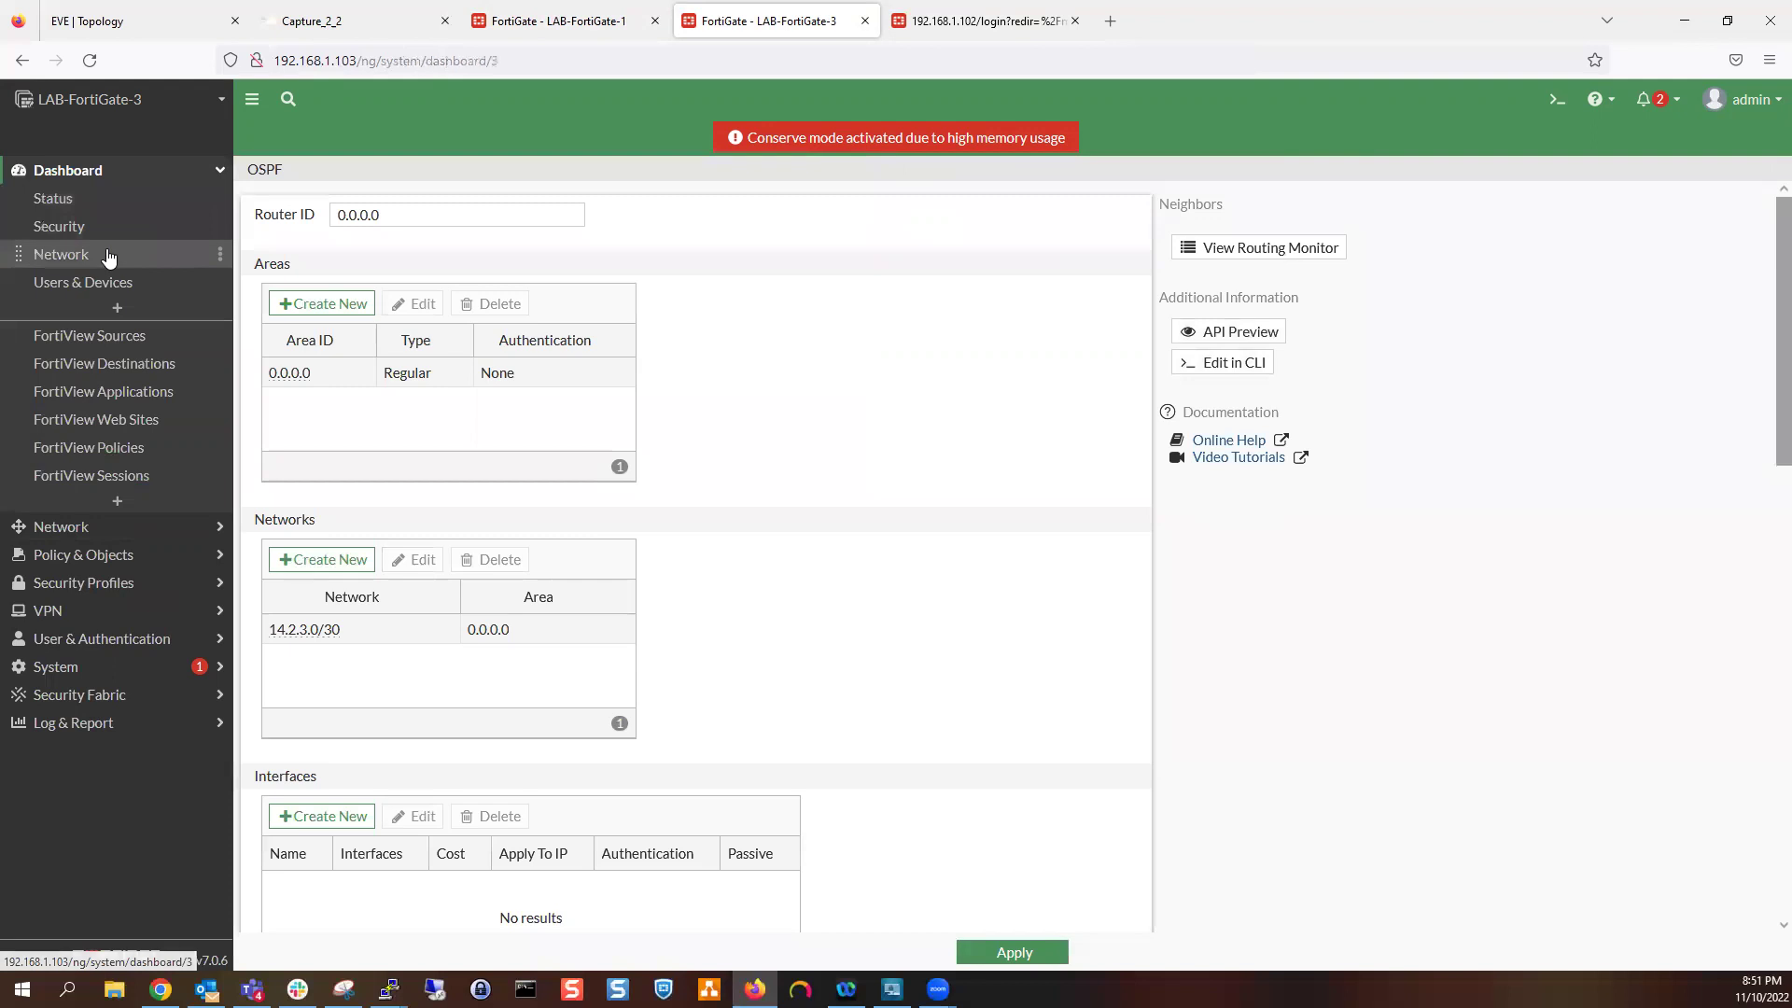
{"action": "left_click", "coordinate": [579, 364]}
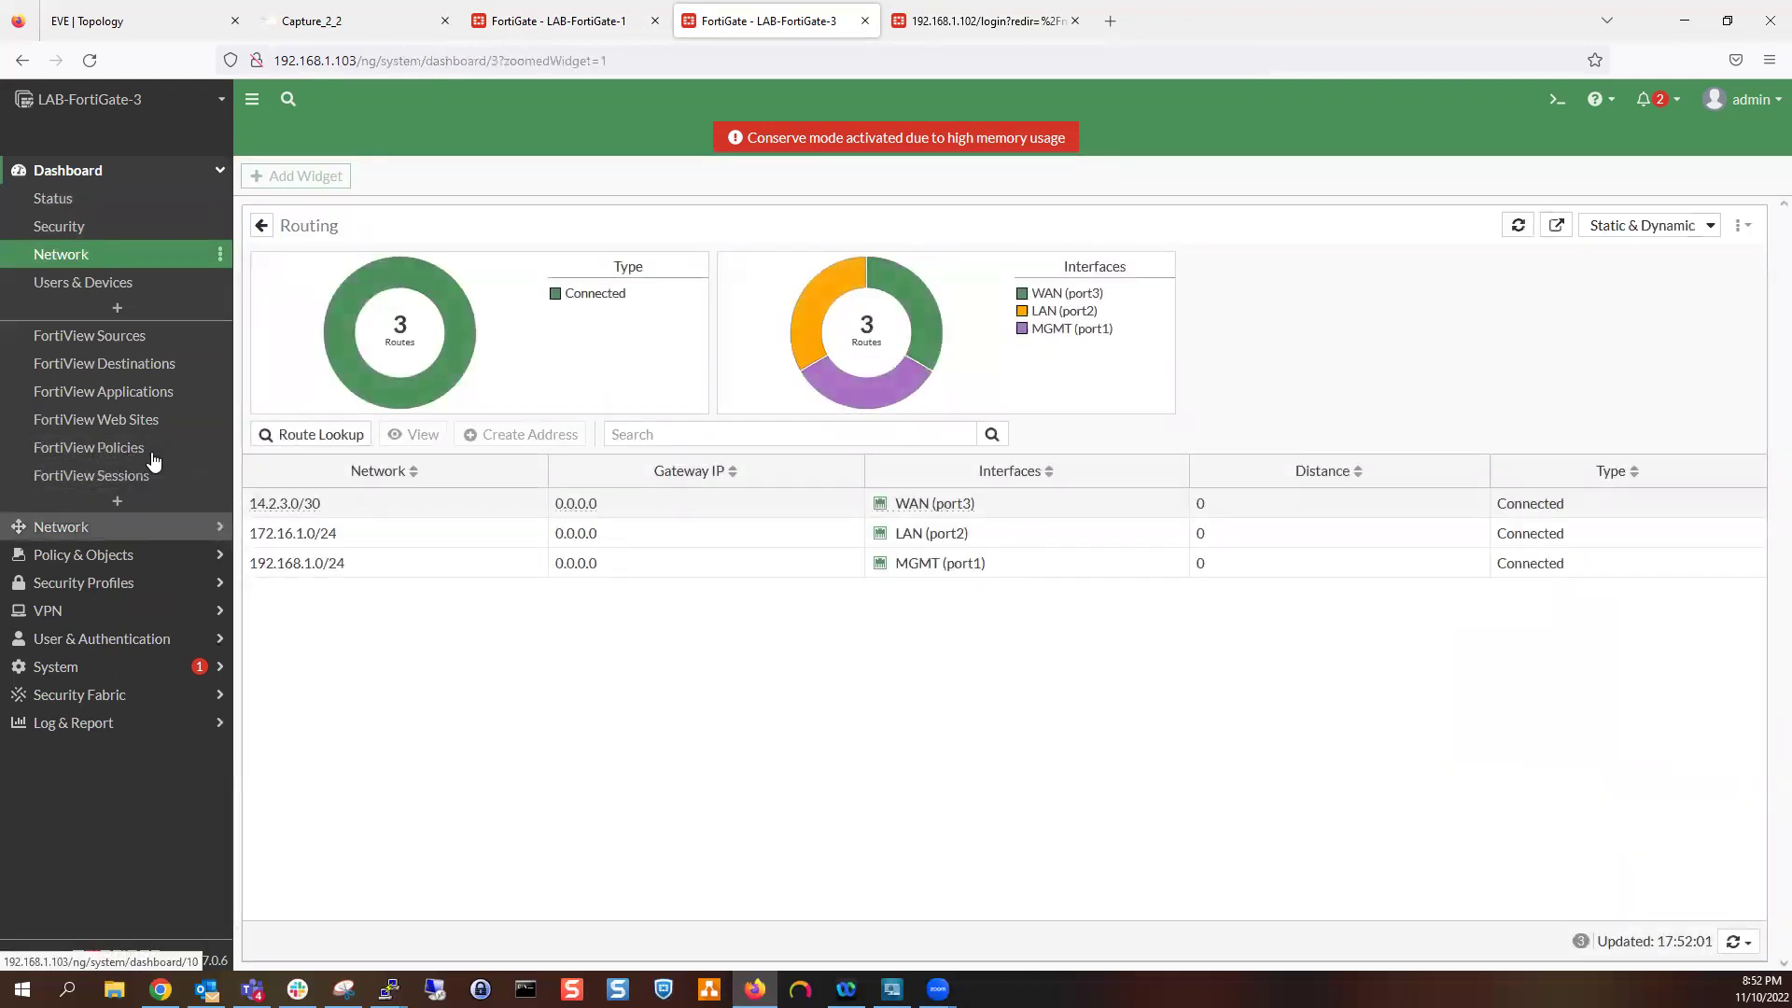
Add OSPF network 172.16.1.0/255.255.255.0 in area 0.0.0.0 and apply
{"action": "left_click", "coordinate": [120, 526]}
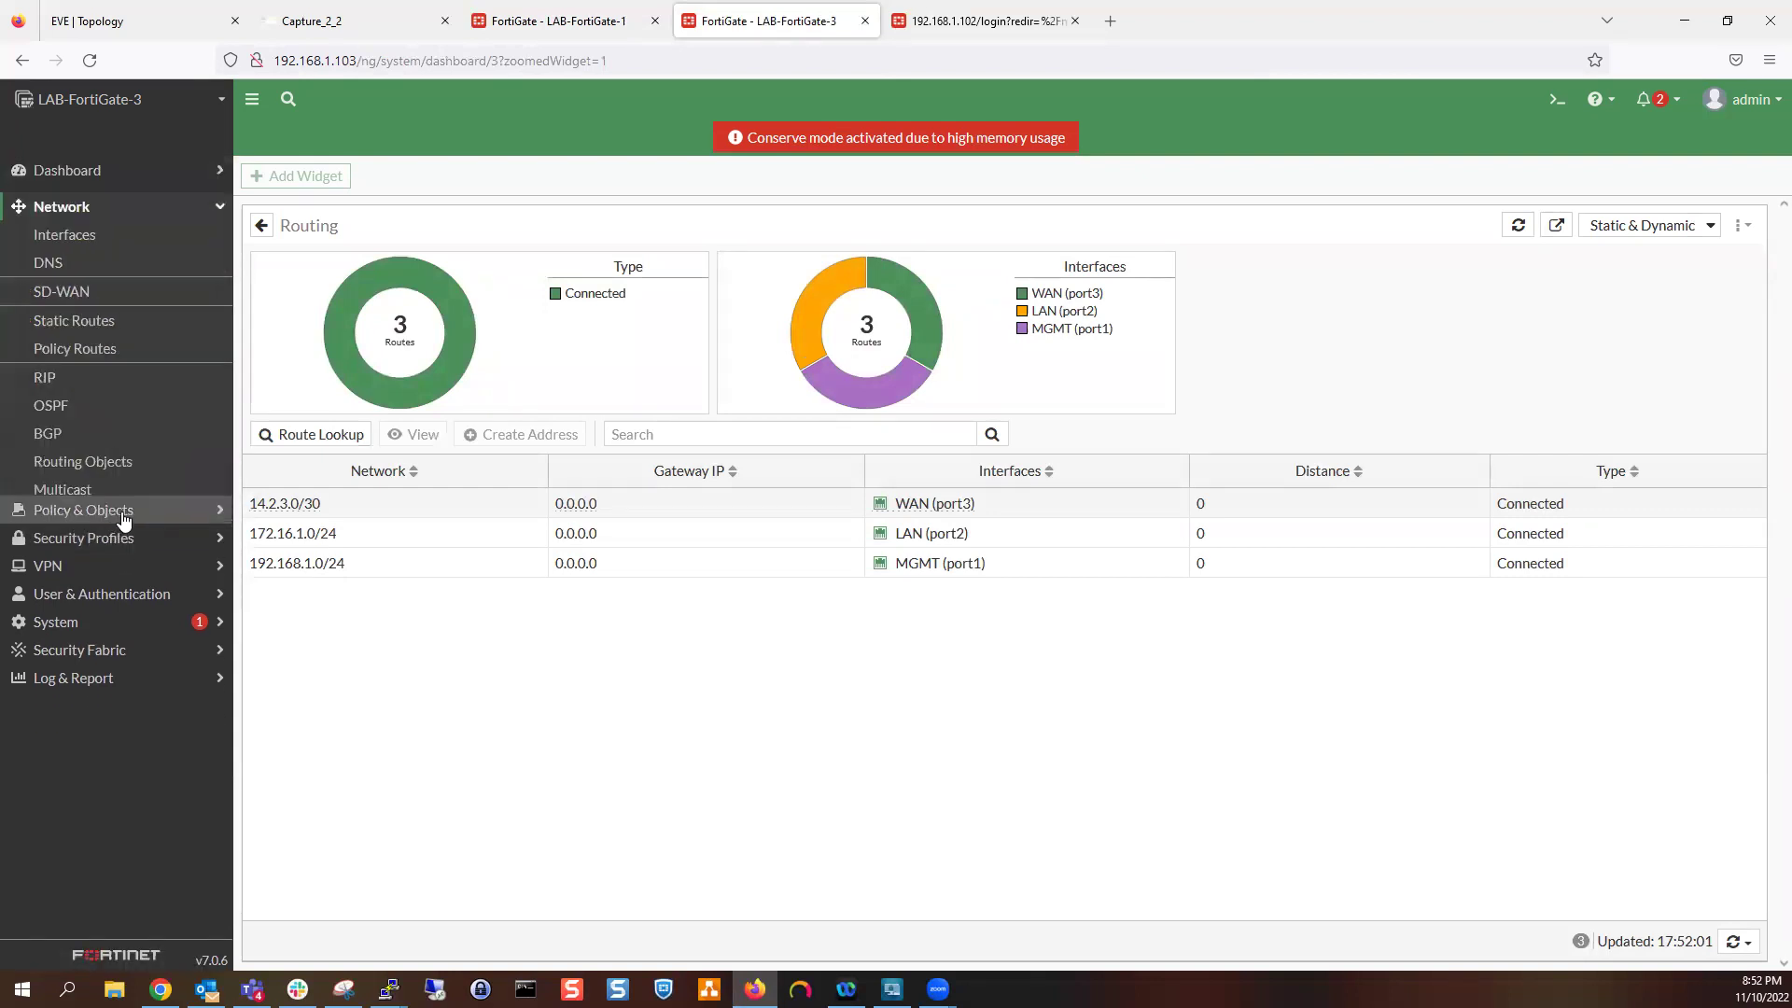
{"action": "left_click", "coordinate": [106, 401]}
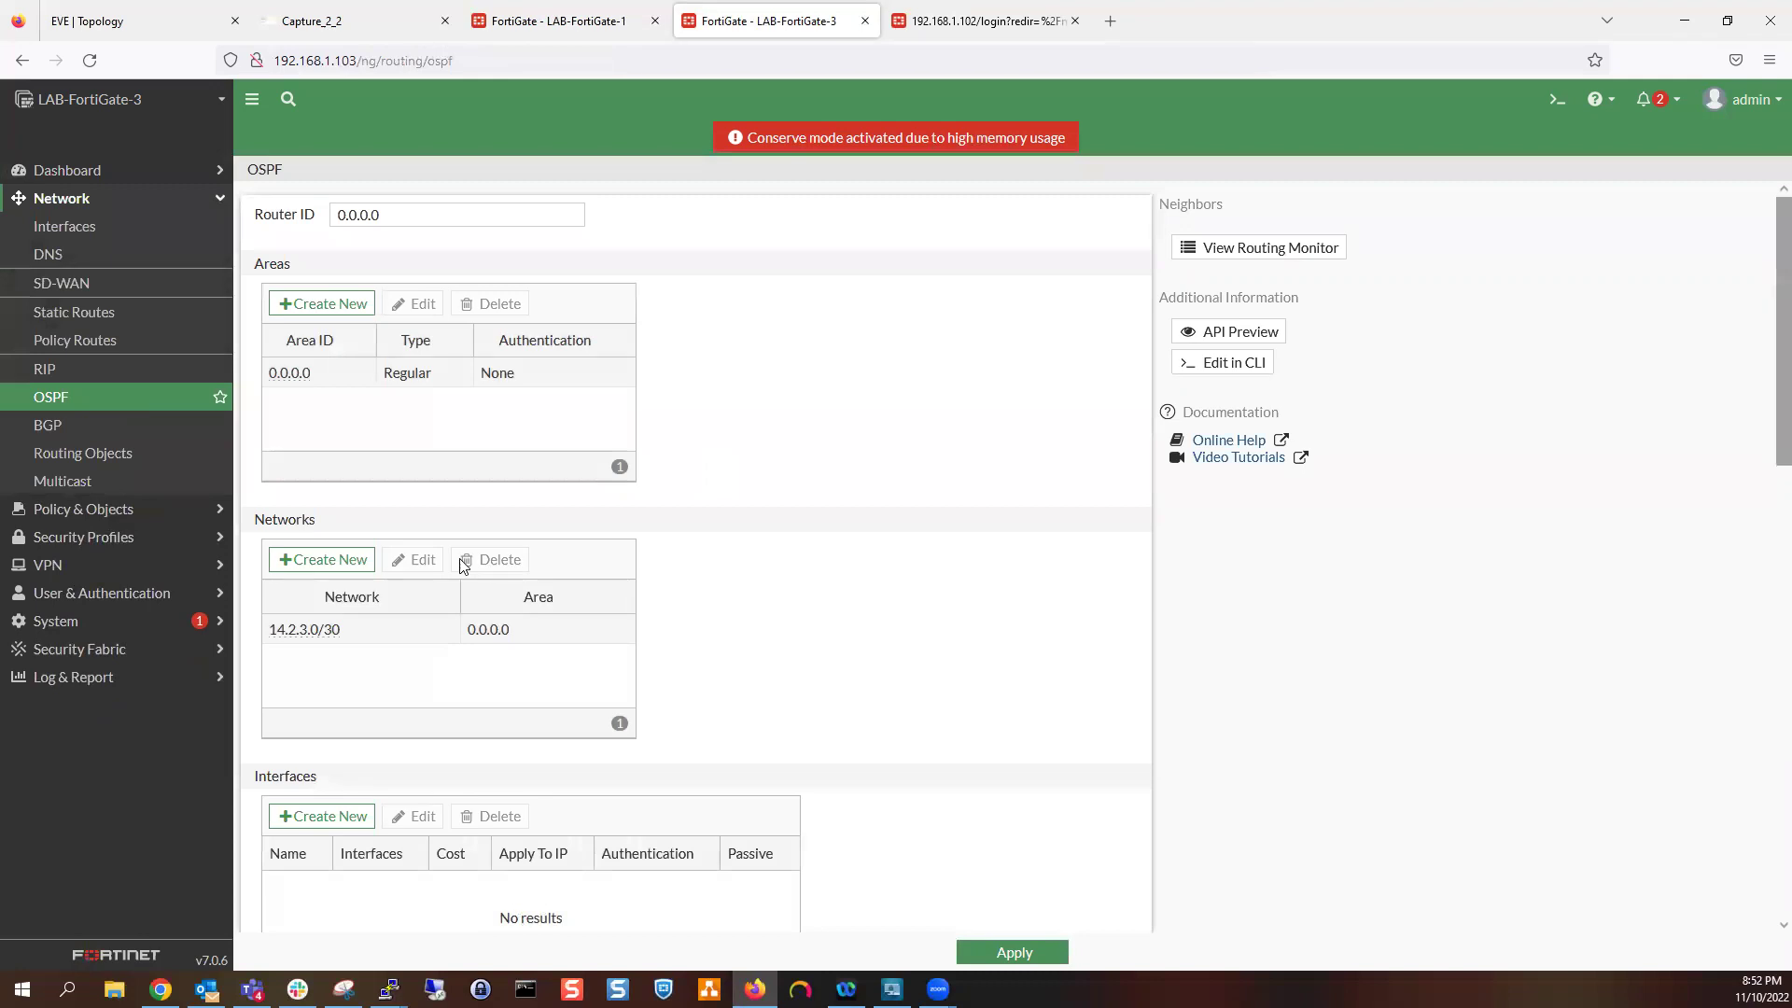
{"action": "left_click", "coordinate": [362, 567]}
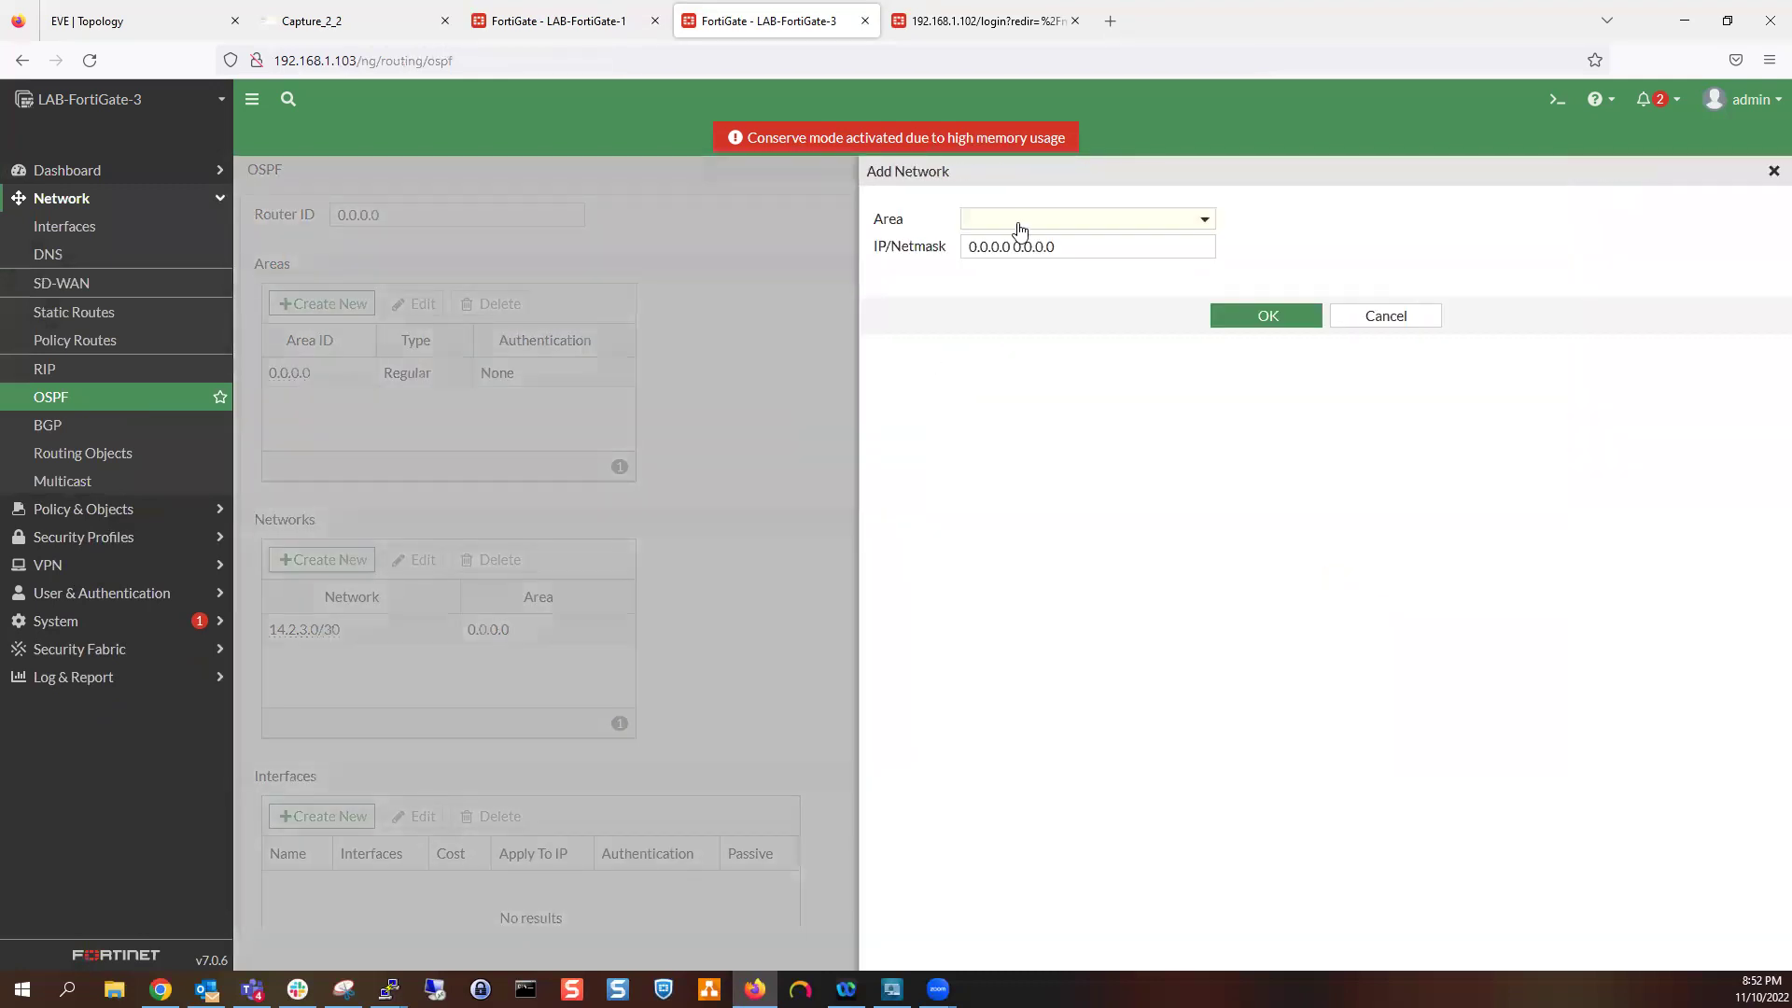
{"action": "left_click", "coordinate": [1020, 224]}
{"action": "left_click", "coordinate": [995, 273]}
{"action": "left_click", "coordinate": [1017, 246]}
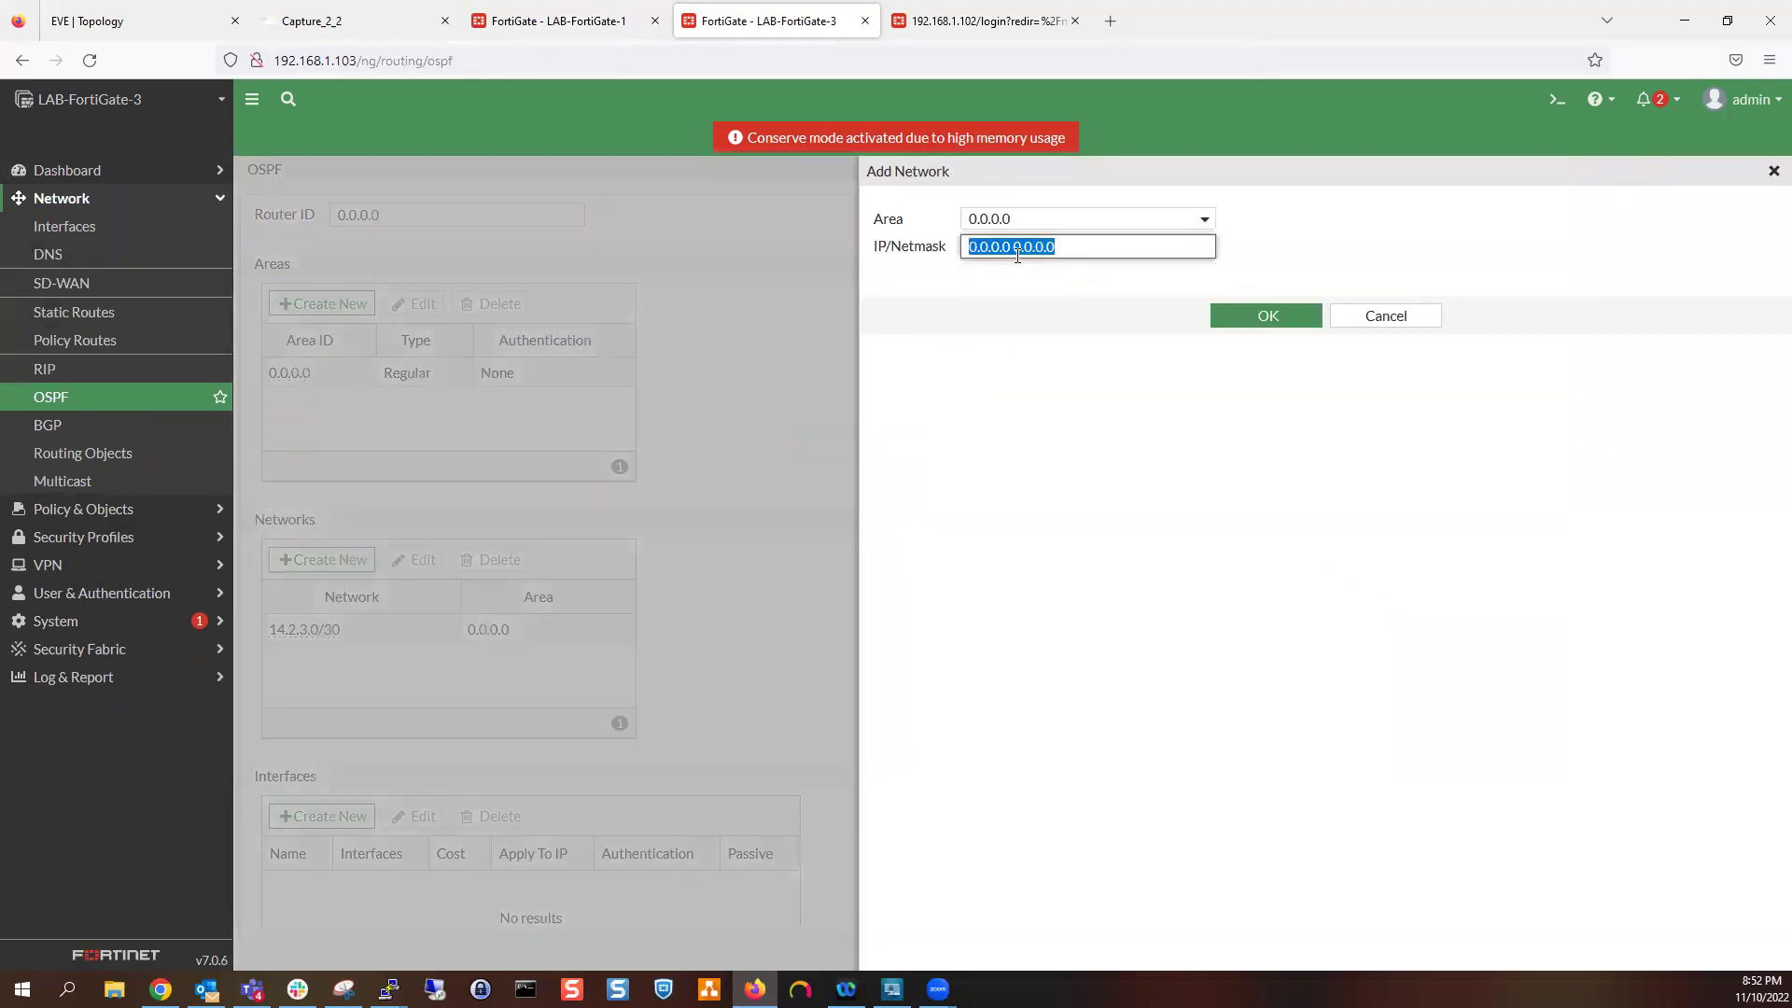
{"action": "type", "text": "172.16.1.0/255.255.255.0"}
{"action": "left_click", "coordinate": [1228, 308]}
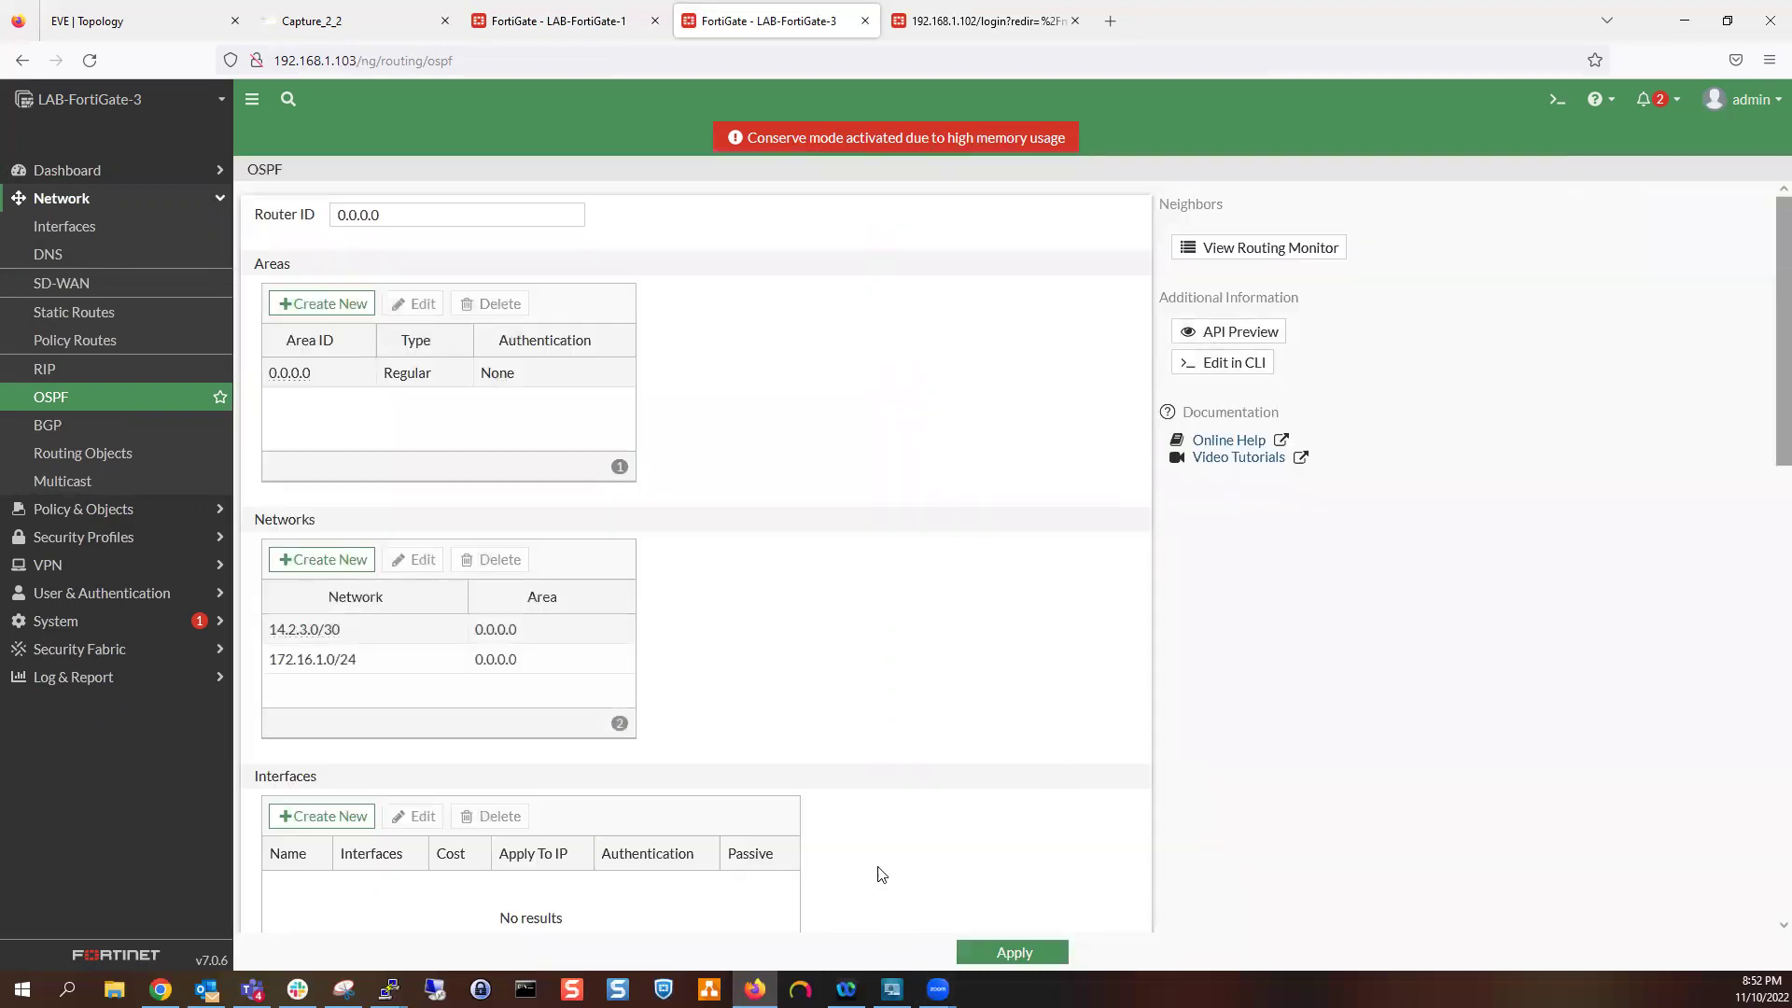
{"action": "left_click", "coordinate": [1003, 953]}
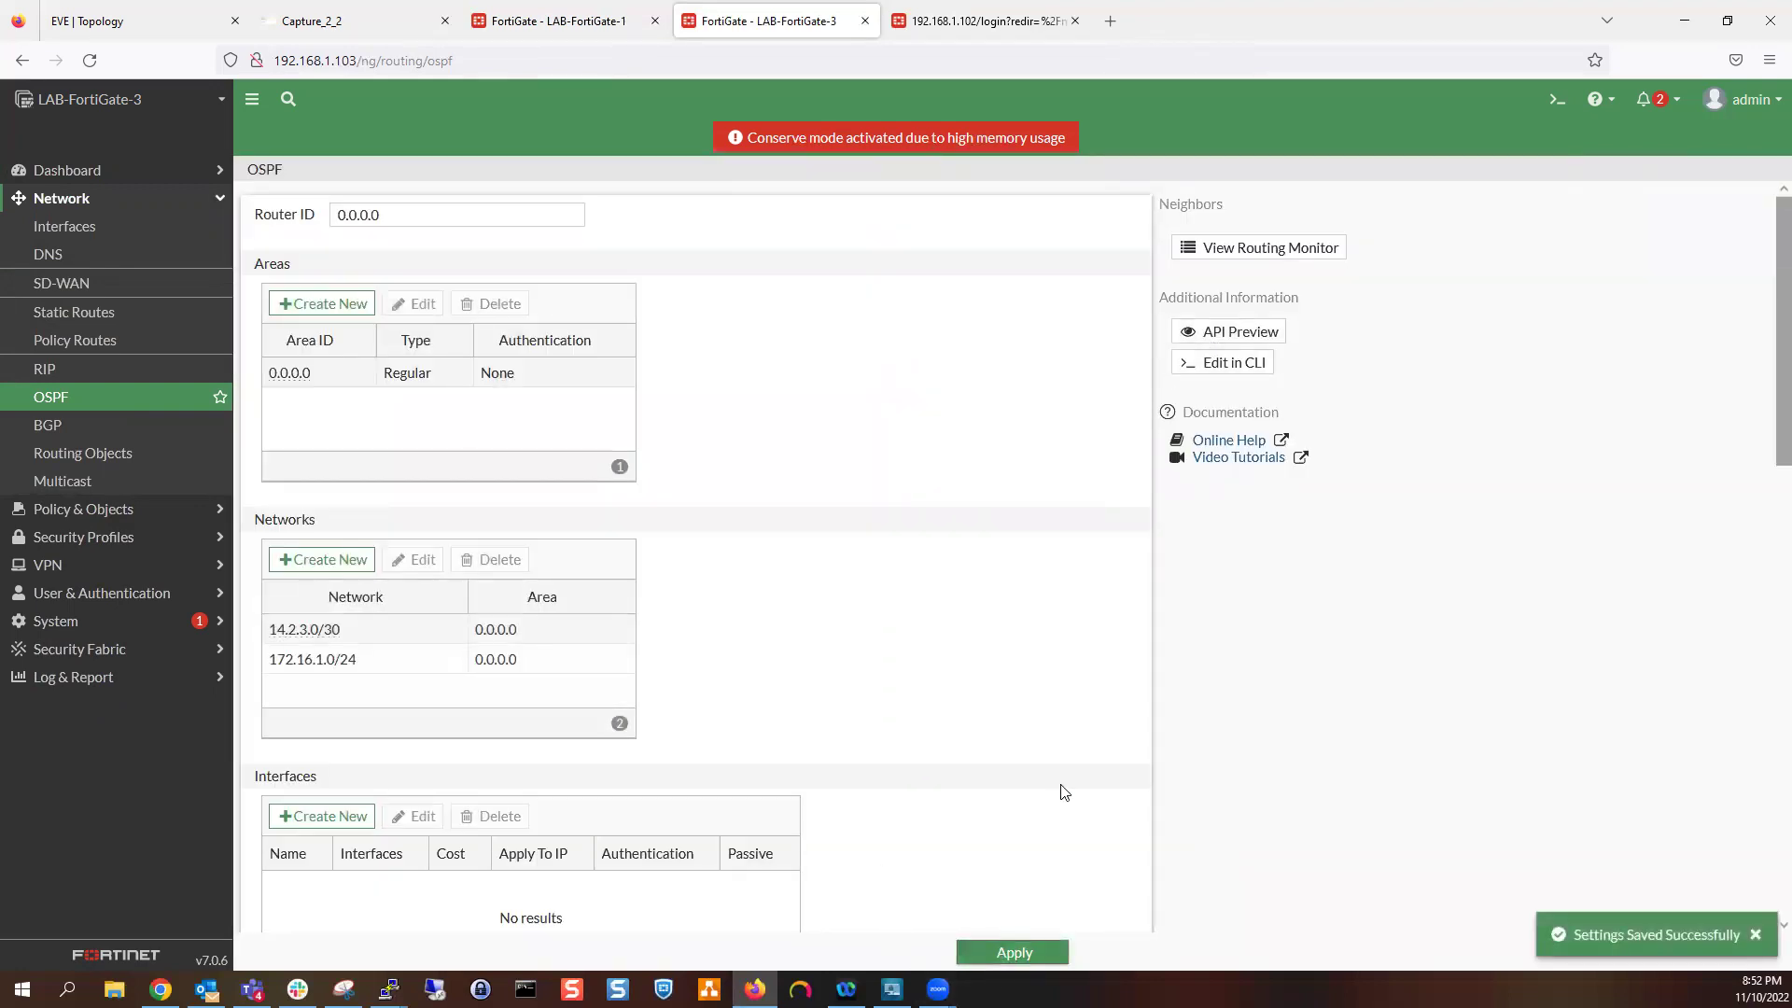
Scroll the saved OSPF page, then go to LAB-FortiGate-1's OSPF network edit
{"action": "scroll", "coordinate": [990, 719], "scroll_direction": "down", "scroll_amount": 8}
{"action": "scroll", "coordinate": [872, 631], "scroll_direction": "down", "scroll_amount": 1}
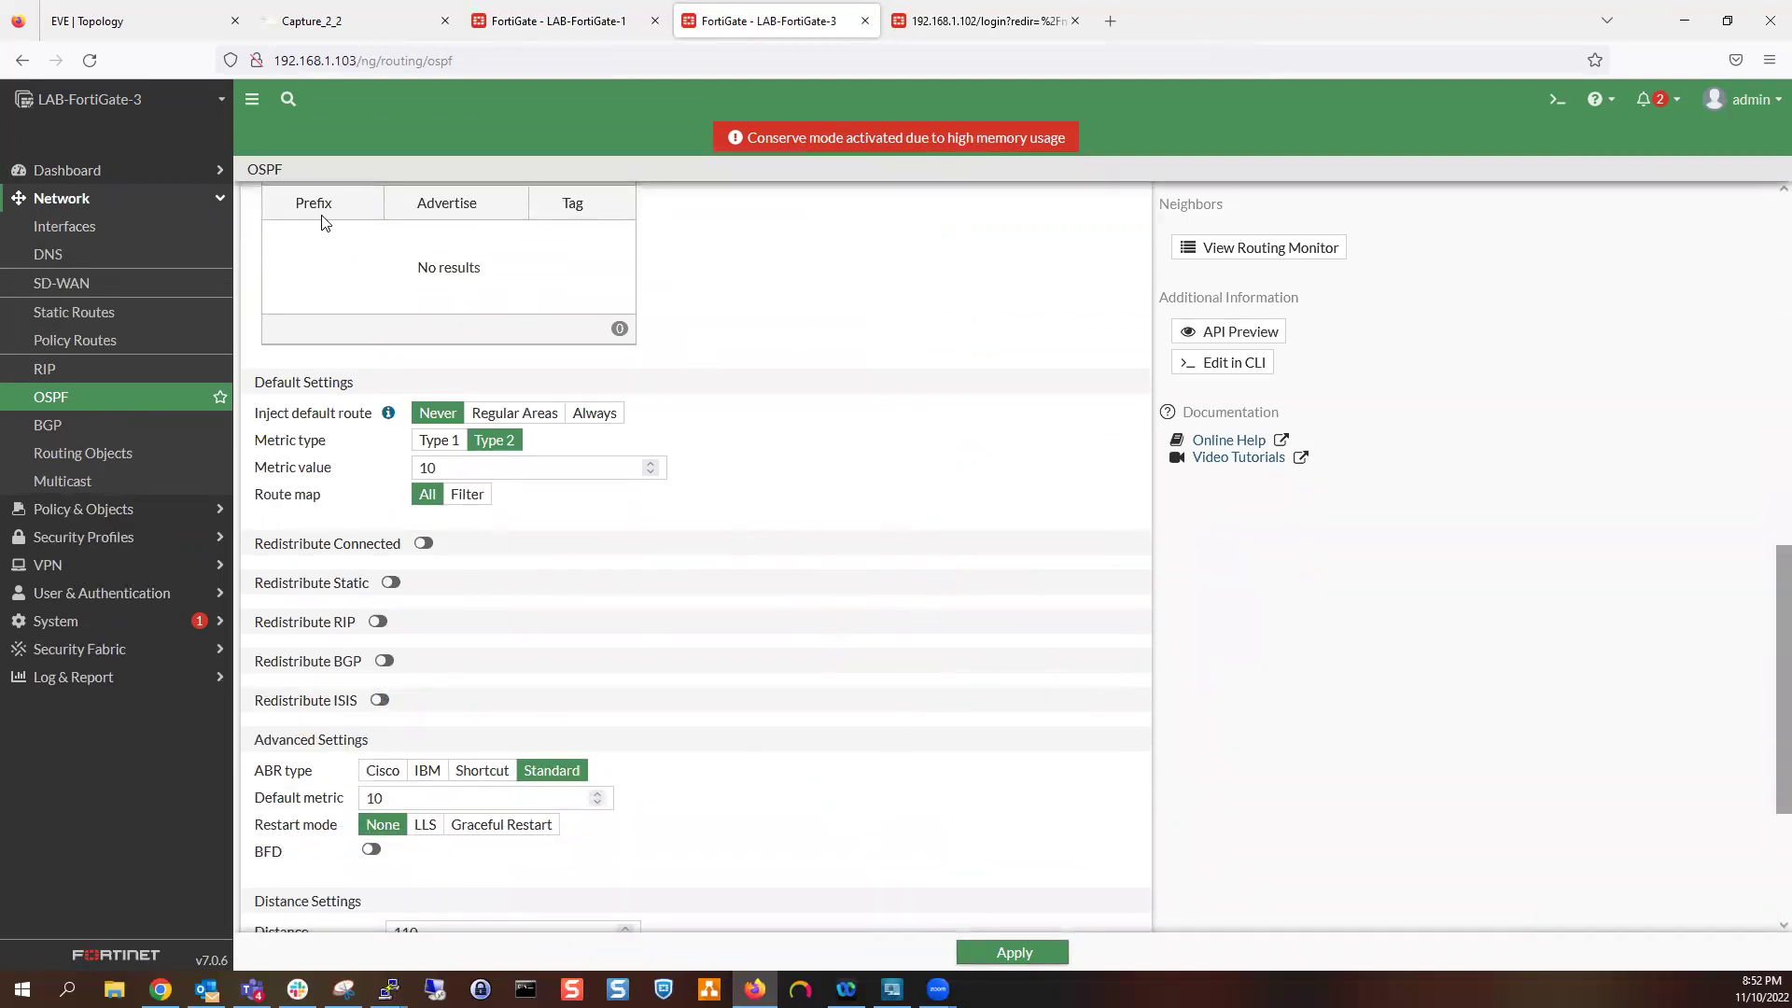
{"action": "left_click", "coordinate": [622, 11]}
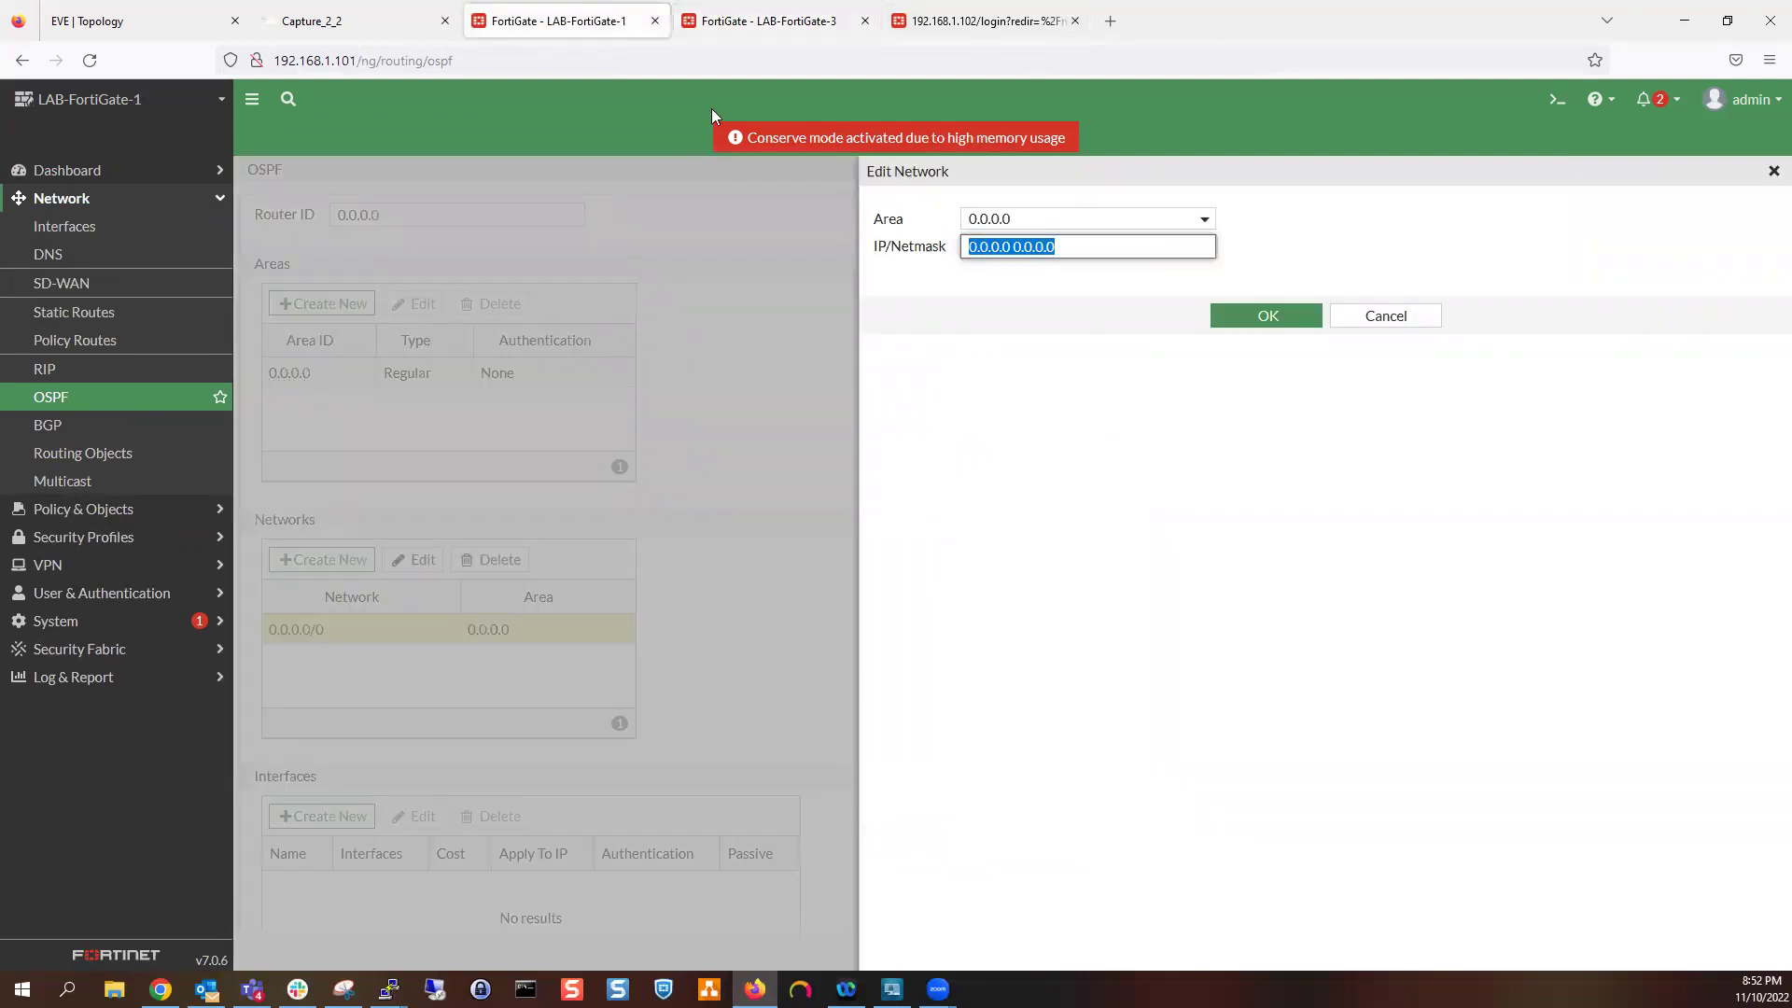
Change LAB-FortiGate-1's OSPF network to 11.2.3.0/255.255.255.252
{"action": "left_click", "coordinate": [140, 22]}
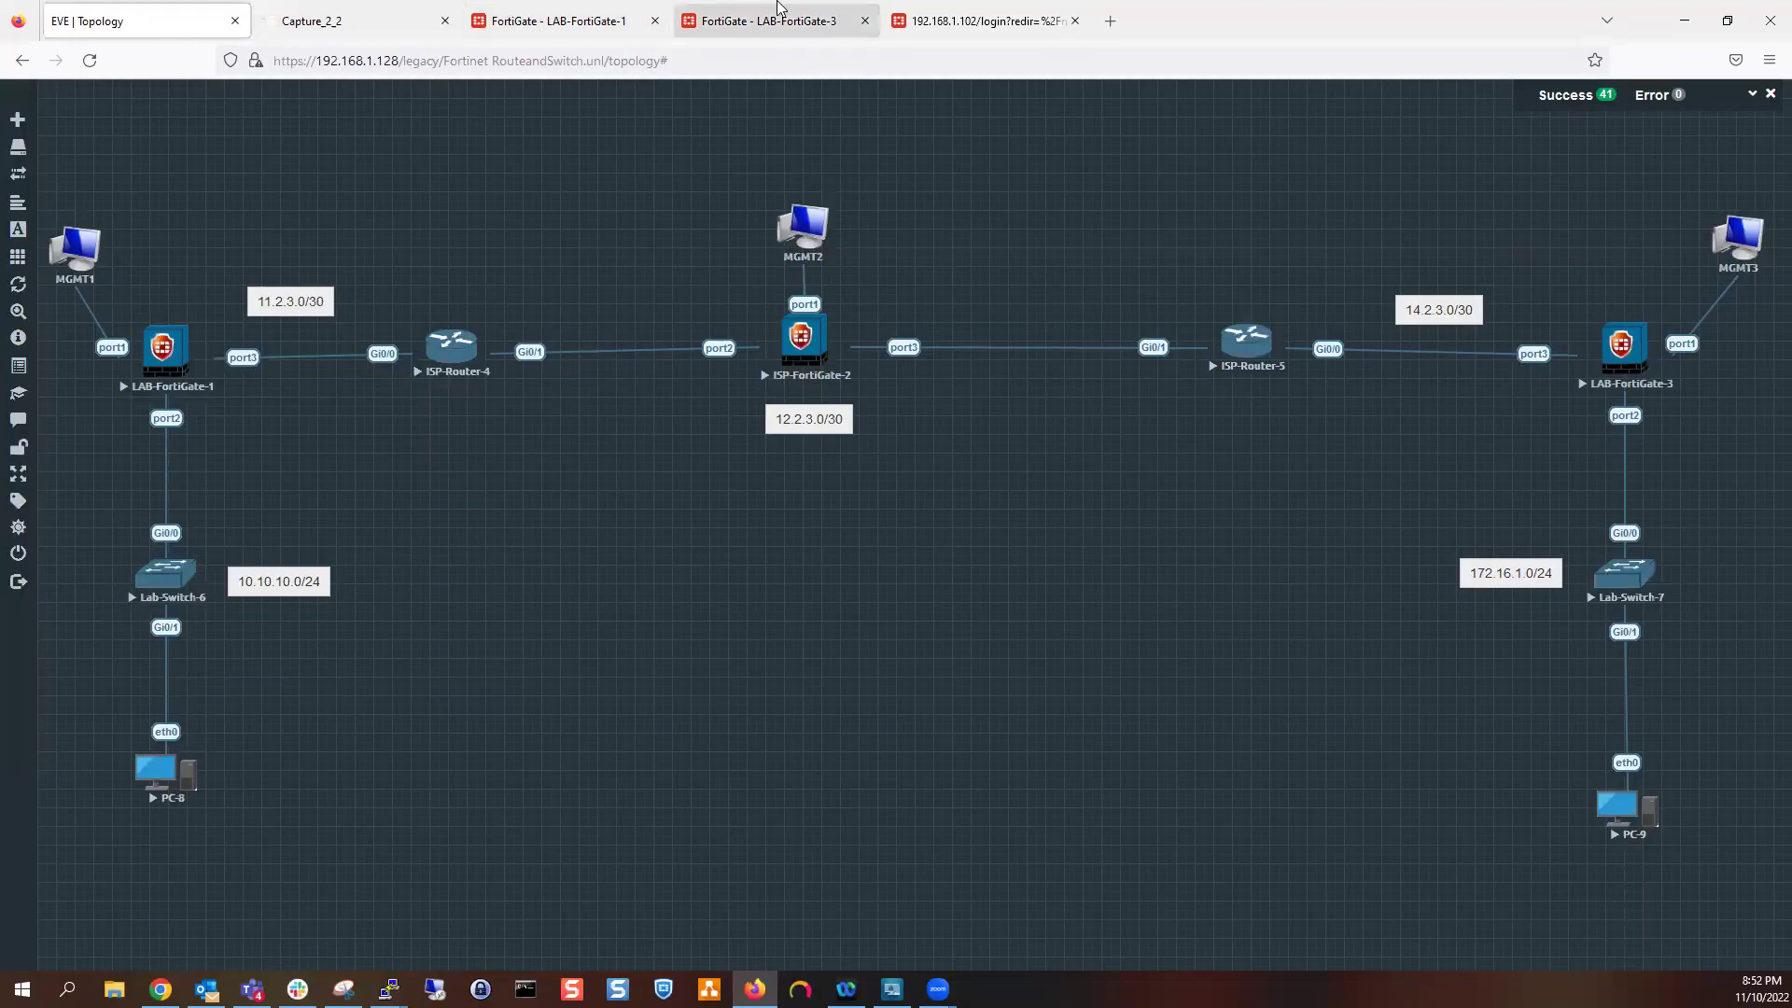
{"action": "left_click", "coordinate": [735, 31]}
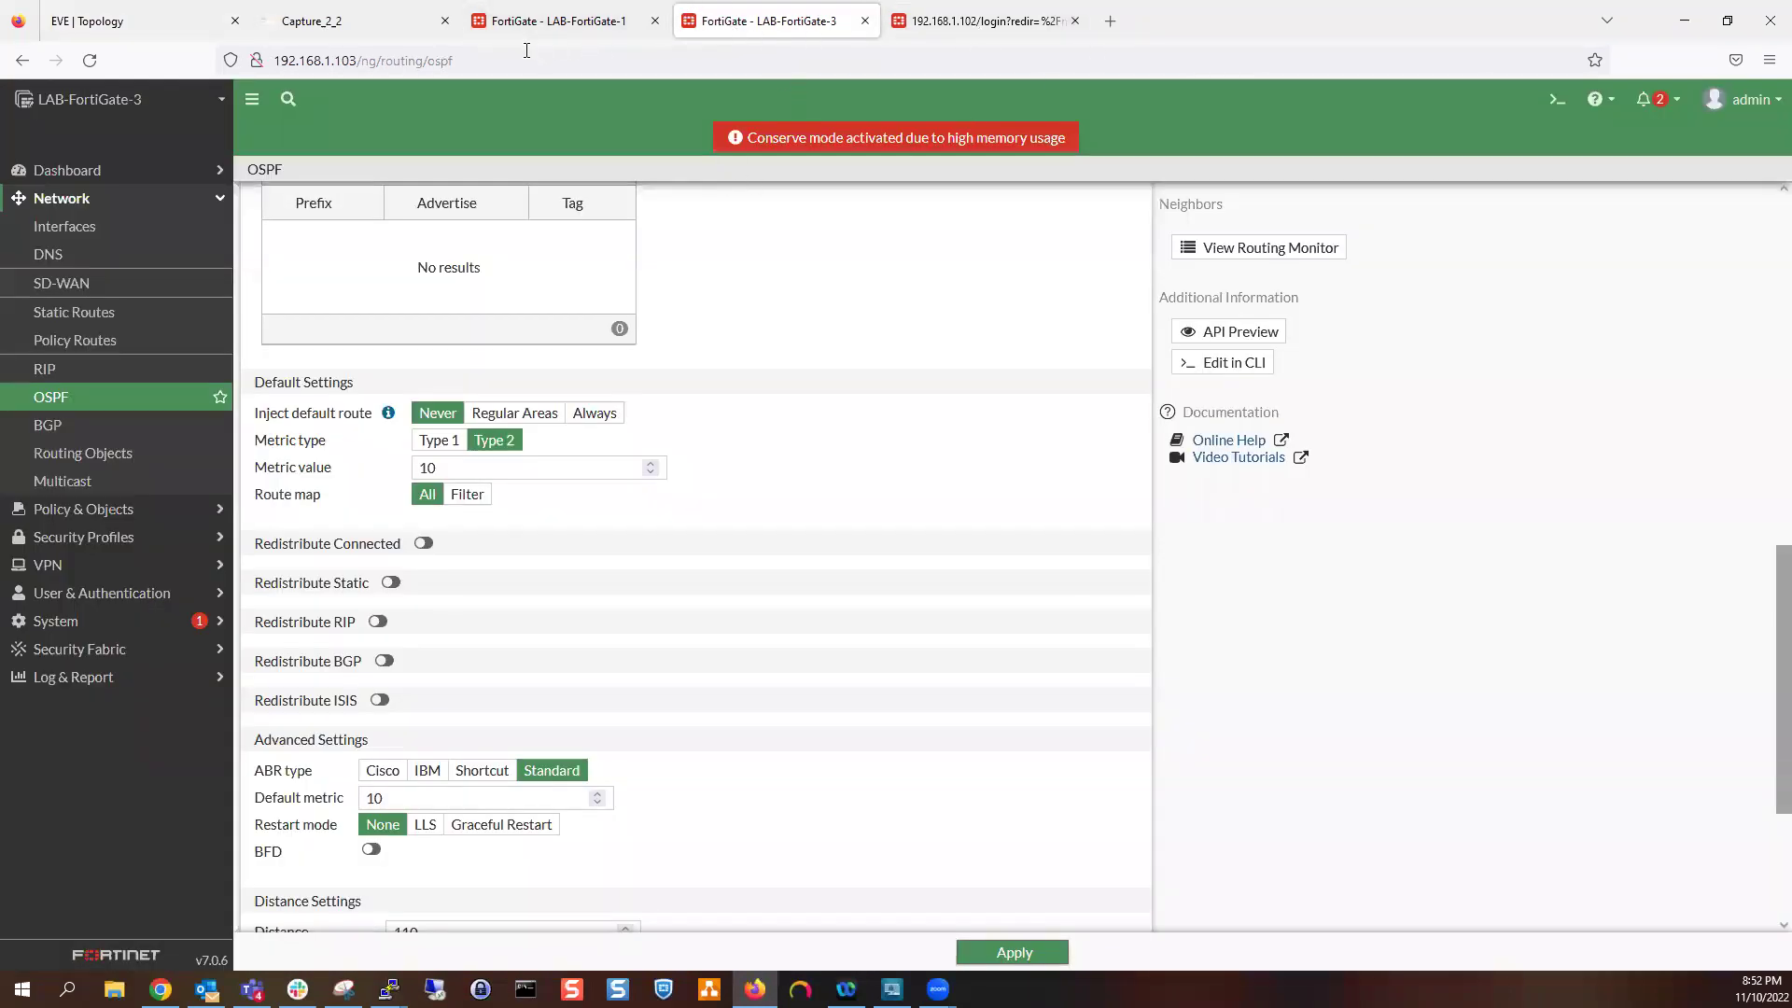
{"action": "left_click", "coordinate": [586, 28]}
{"action": "type", "text": "11."}
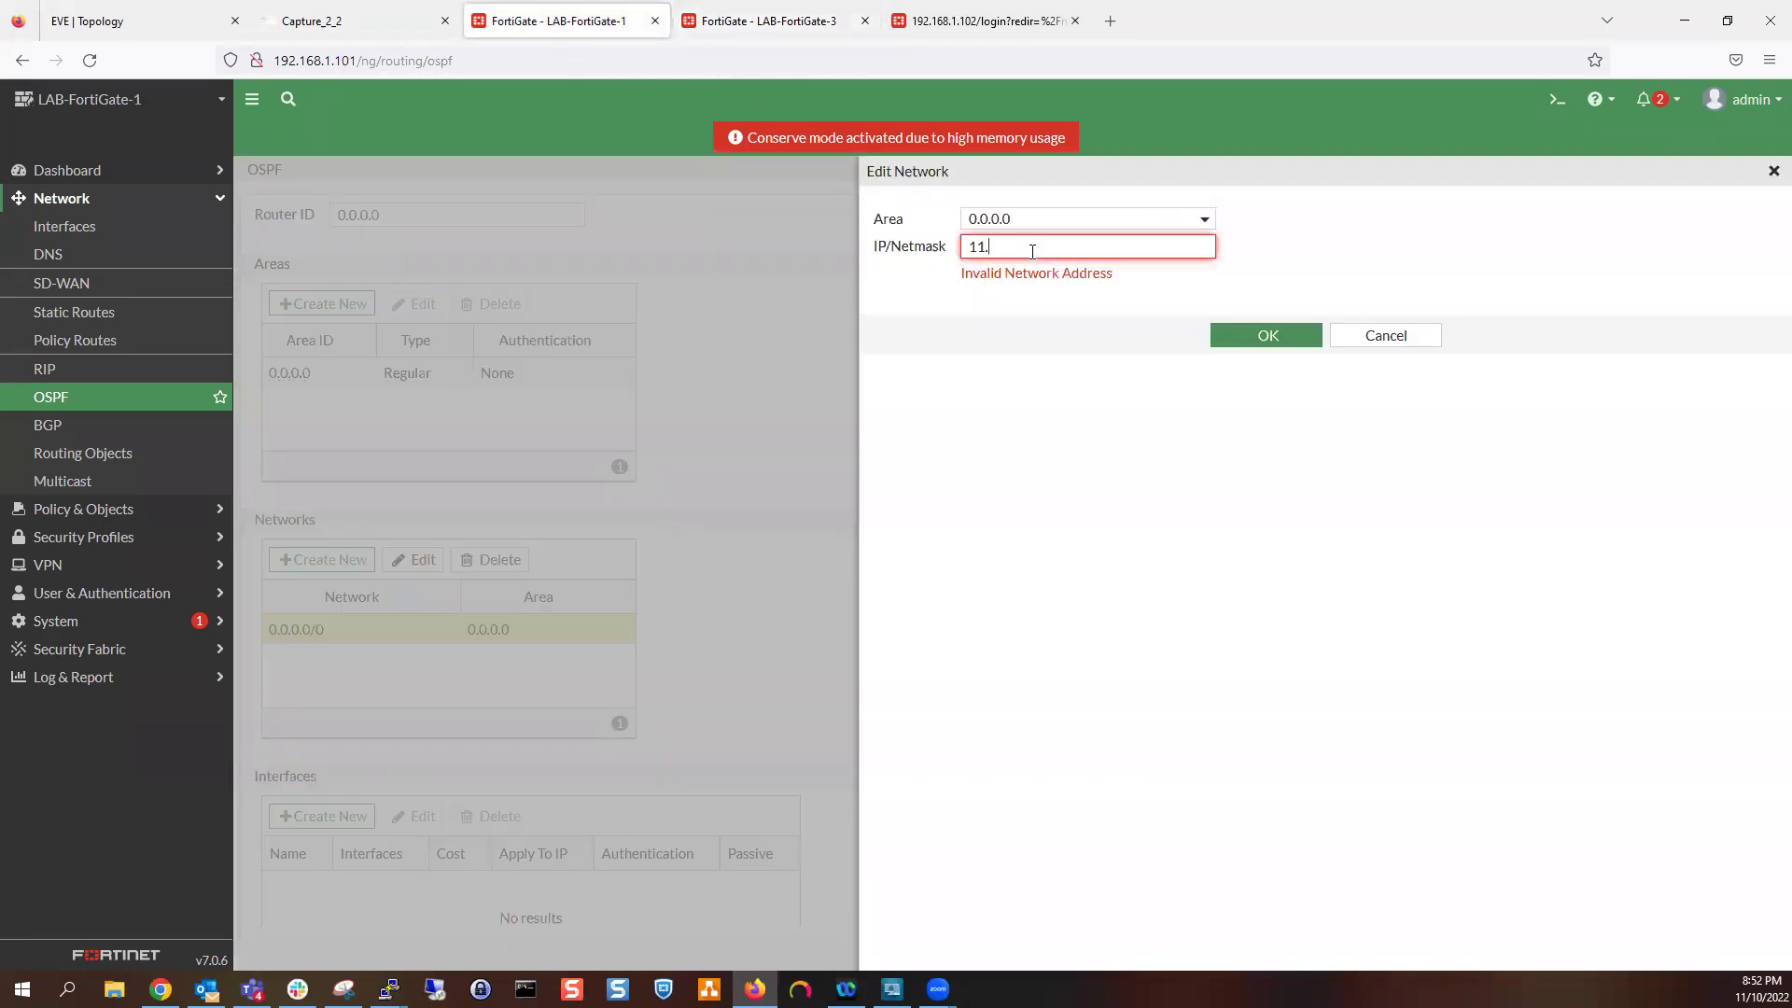
{"action": "type", "text": "2.3.0/2"}
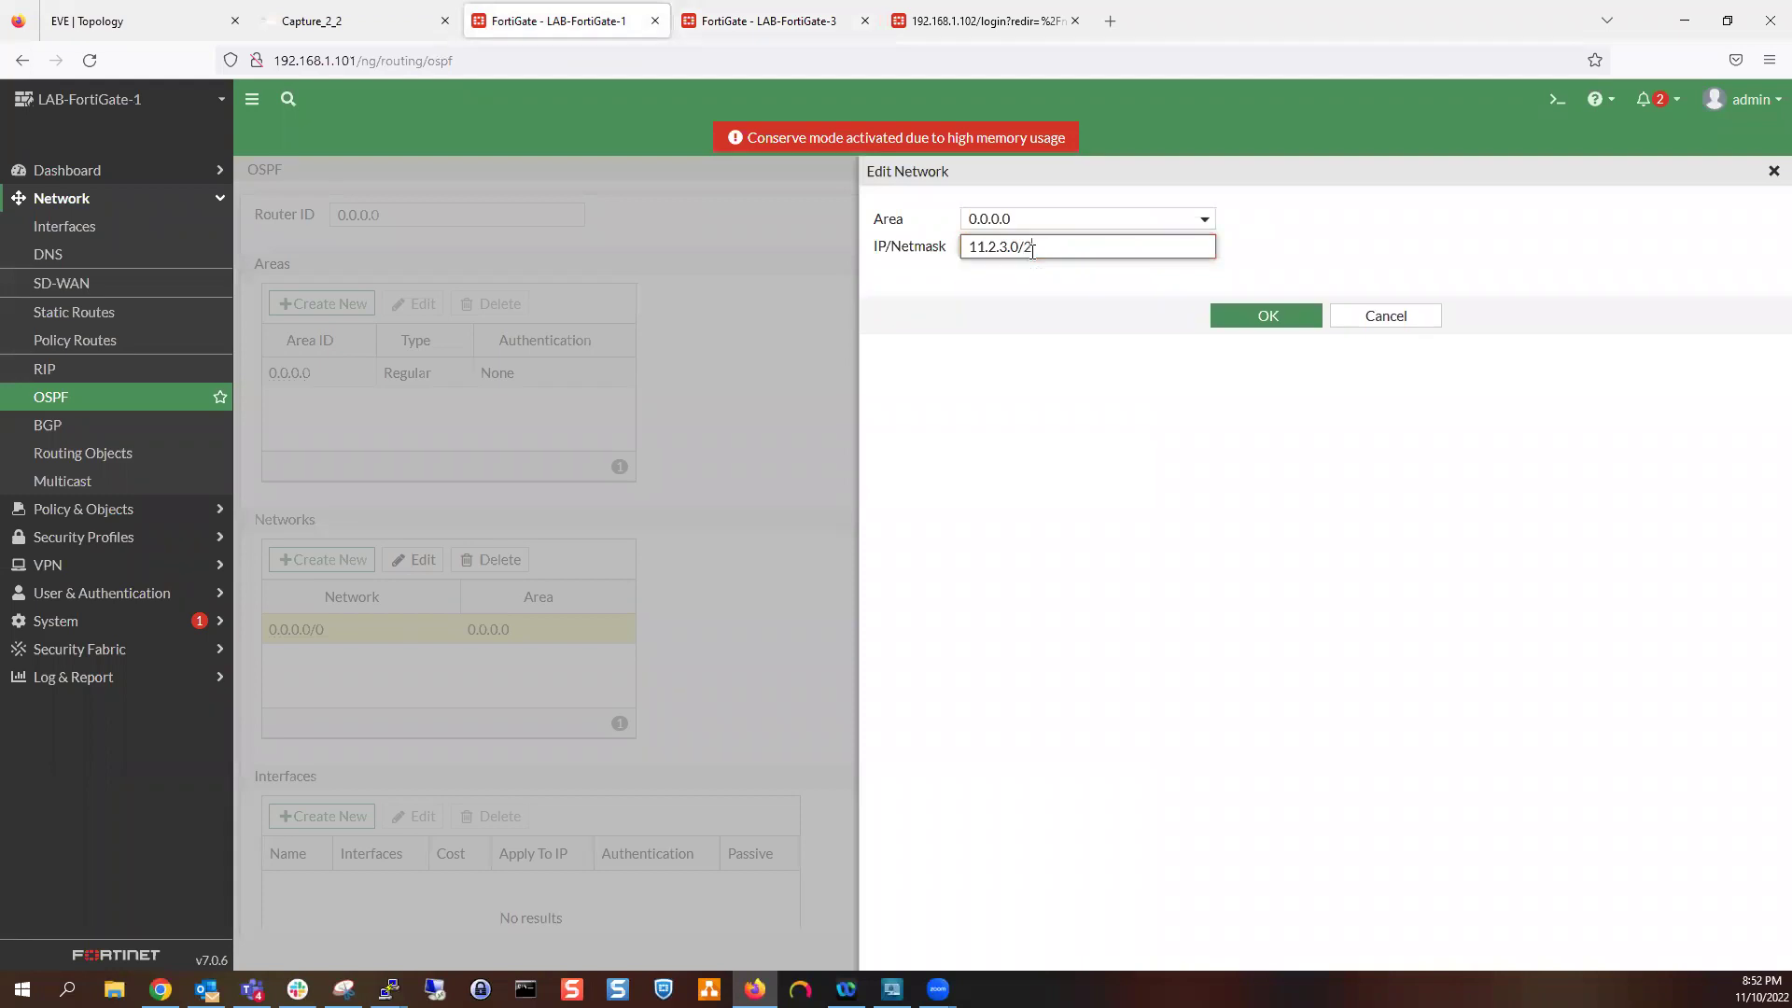
{"action": "type", "text": "55.255.255.255.0"}
{"action": "key", "text": "BackSpace"}
{"action": "type", "text": "2"}
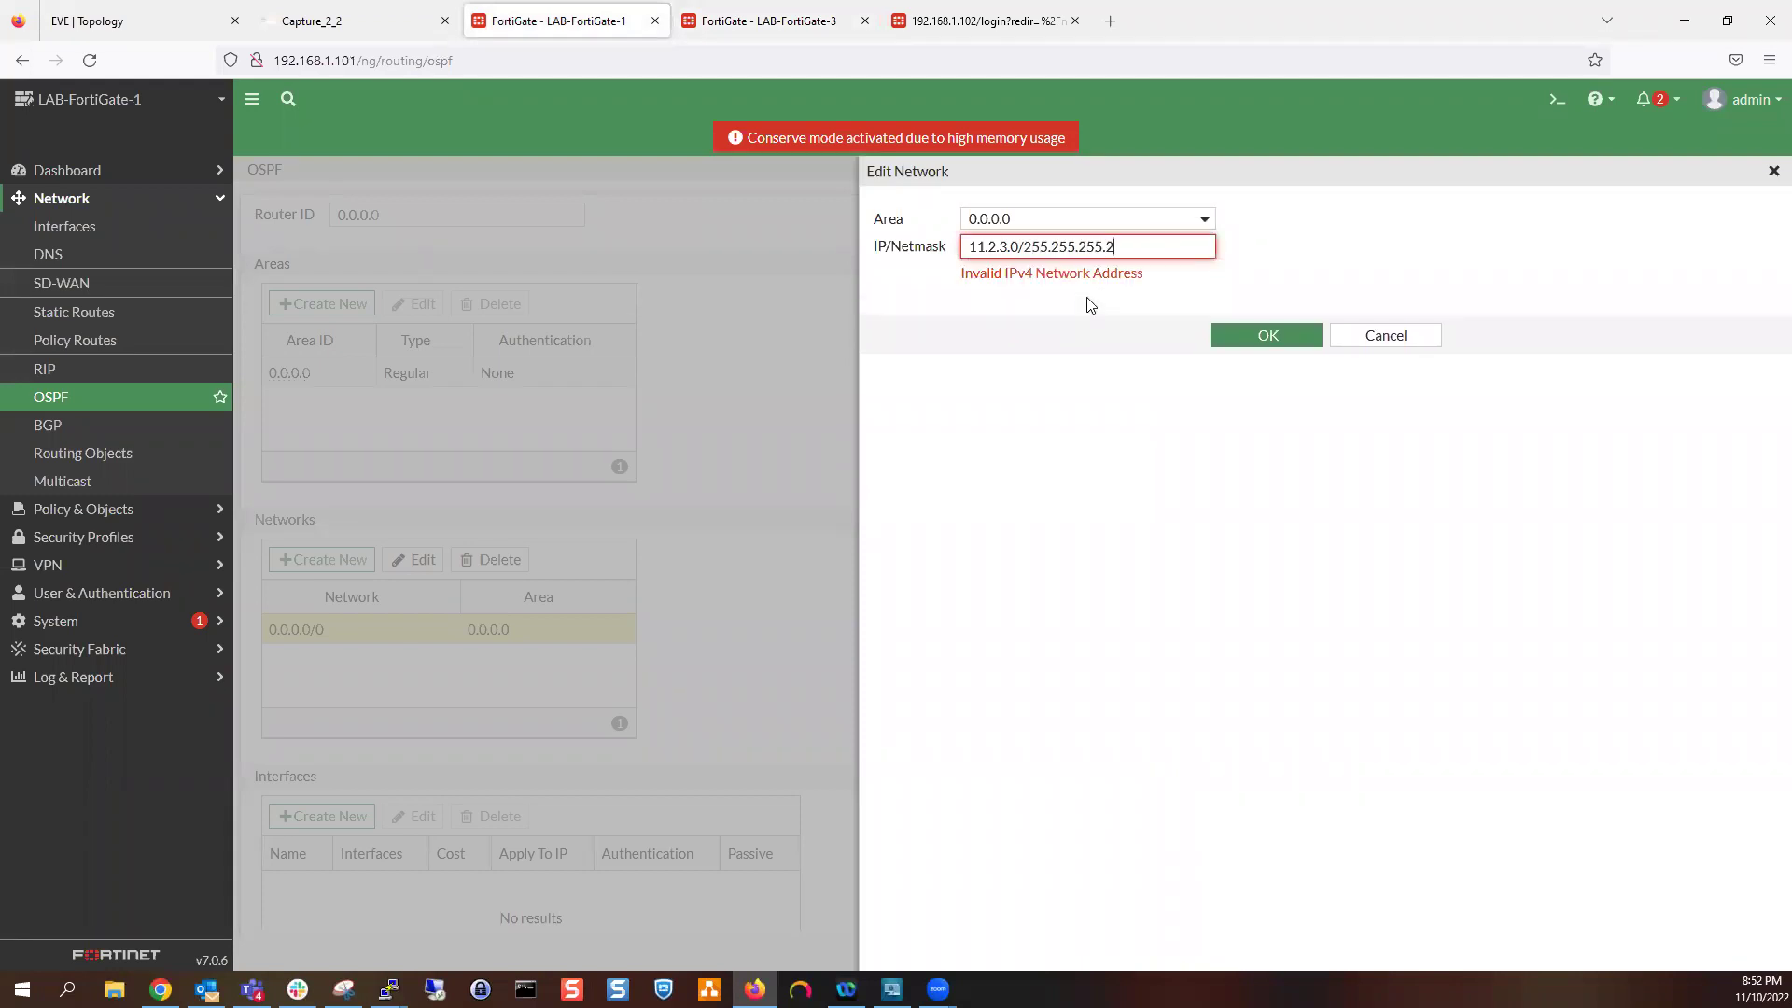
{"action": "type", "text": "52"}
{"action": "left_click", "coordinate": [1256, 318]}
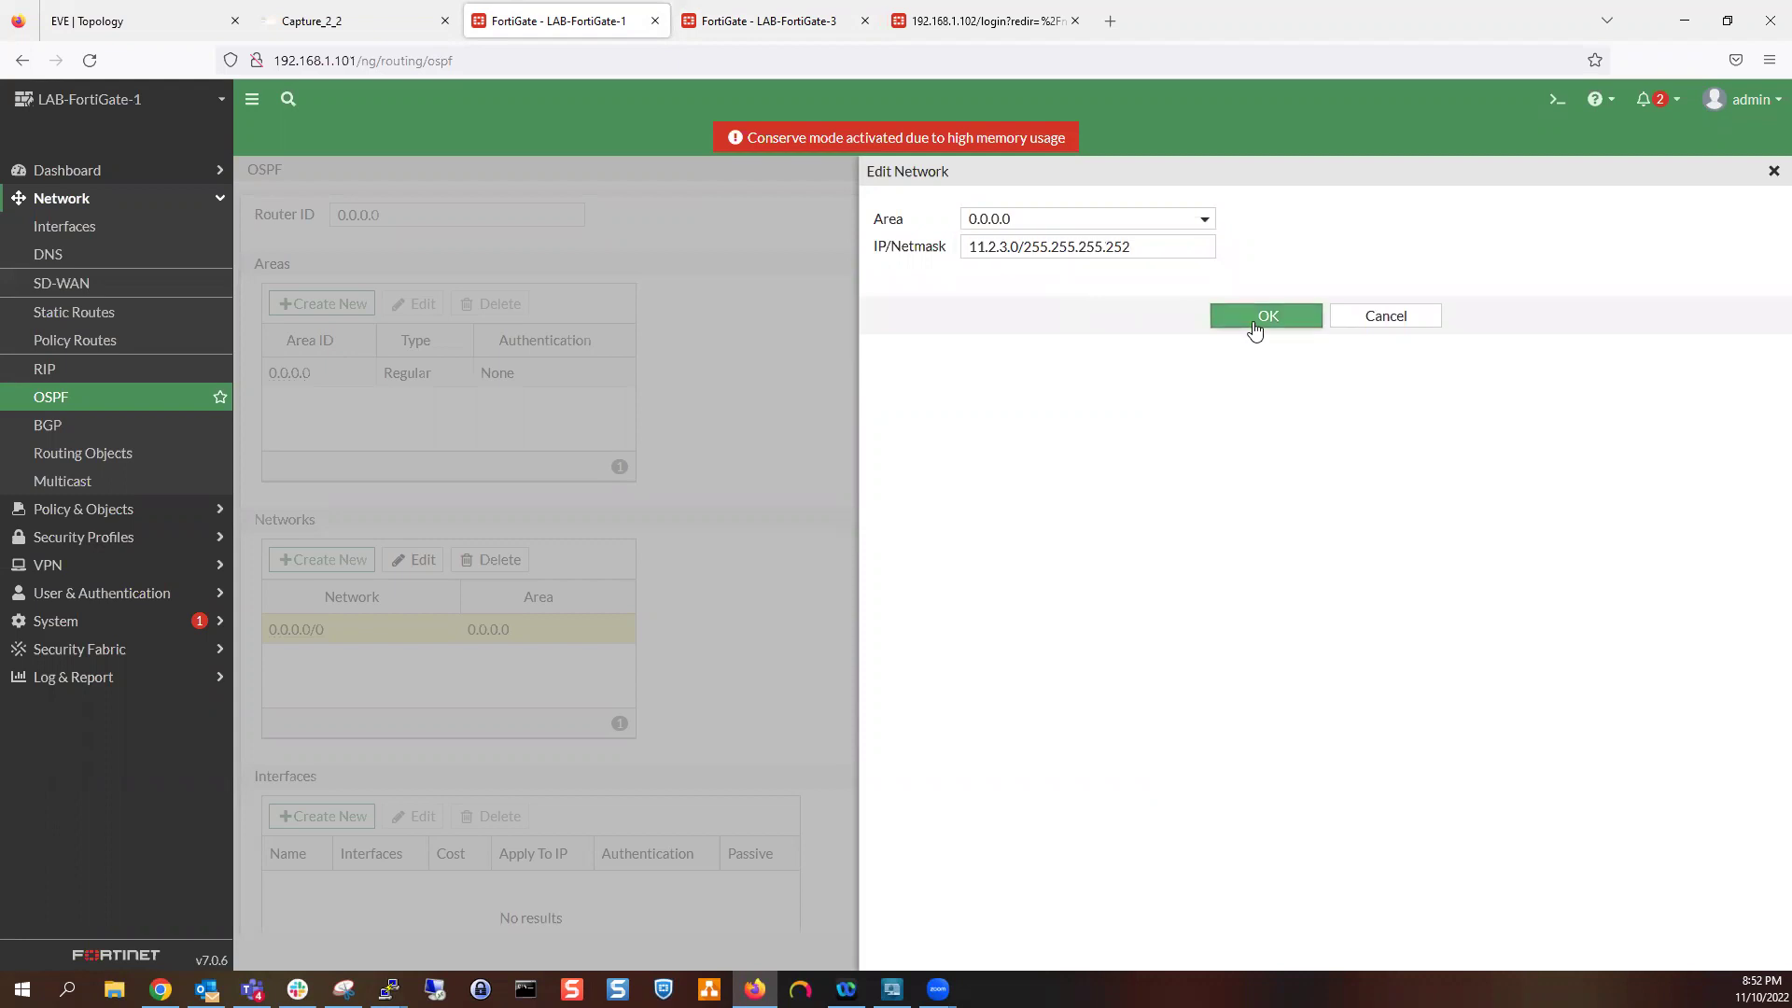
Add OSPF network 10.10.10.0/255.255.255.0 in area 0.0.0.0 and apply the settings
{"action": "left_click", "coordinate": [336, 559]}
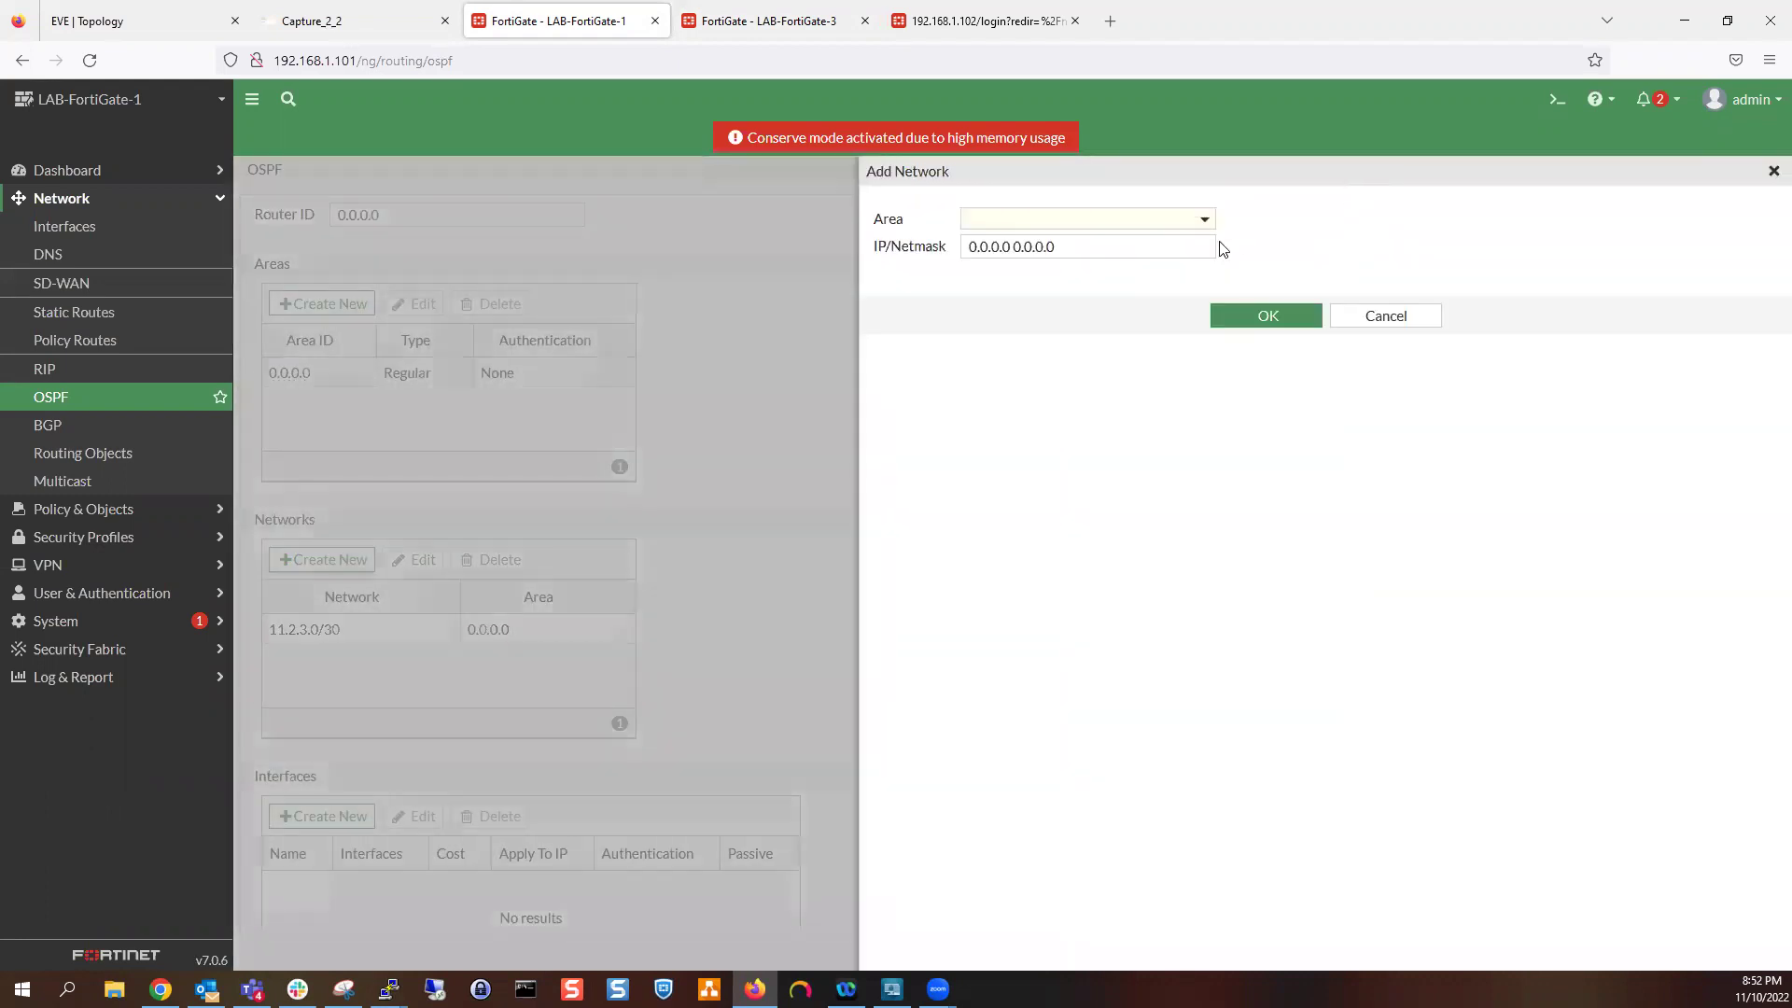
{"action": "left_click", "coordinate": [1146, 224]}
{"action": "left_click", "coordinate": [1123, 272]}
{"action": "left_click", "coordinate": [1122, 238]}
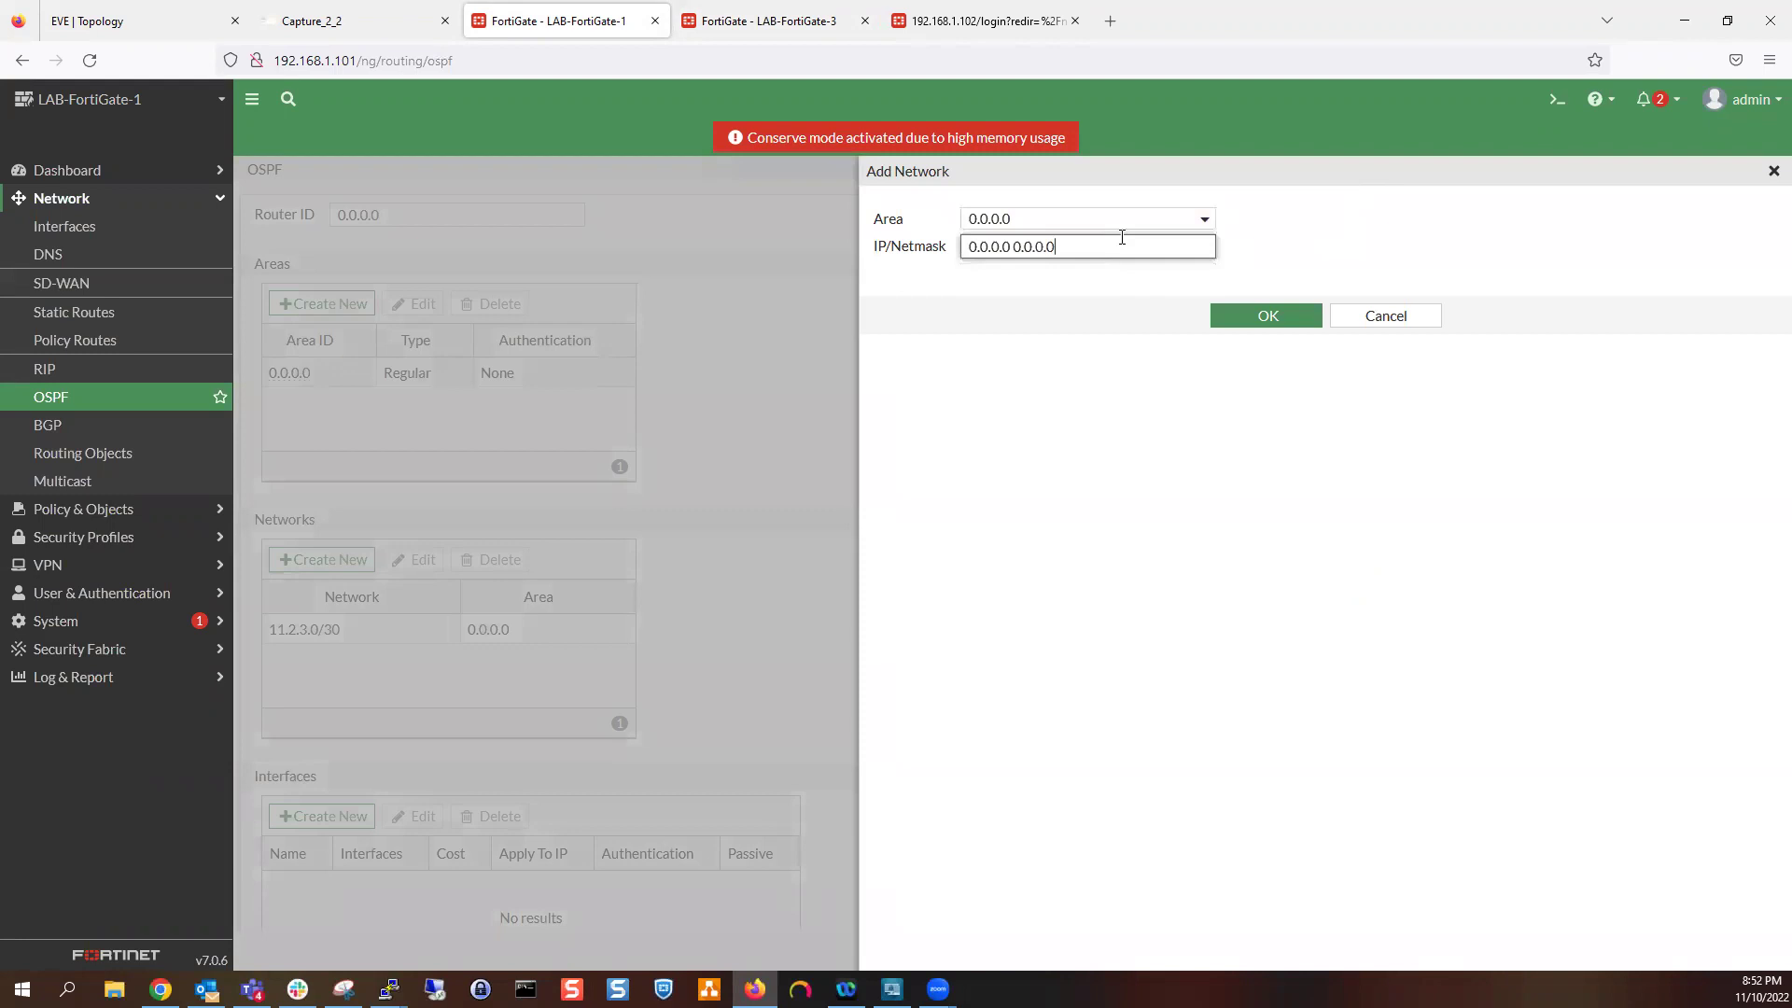
{"action": "triple_click", "coordinate": [1102, 239]}
{"action": "type", "text": "10.10.10.0/255.2"}
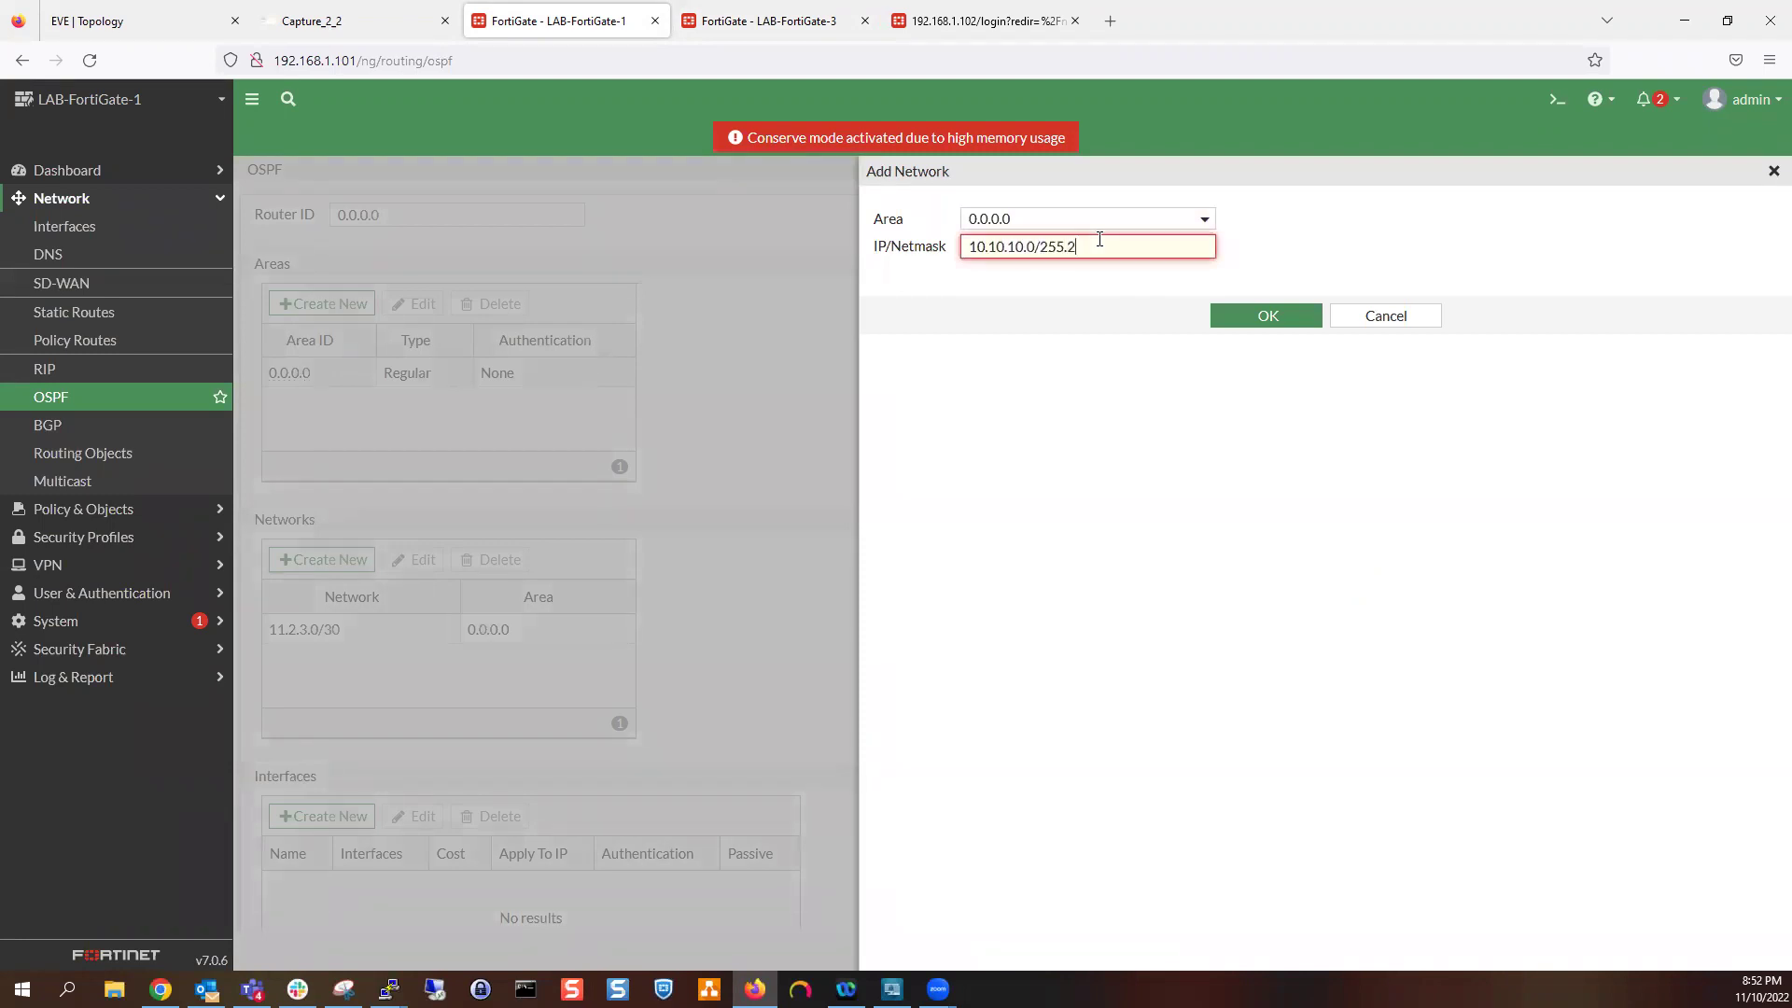
{"action": "type", "text": "55.255.0"}
{"action": "left_click", "coordinate": [1260, 317]}
{"action": "left_click", "coordinate": [1012, 954]}
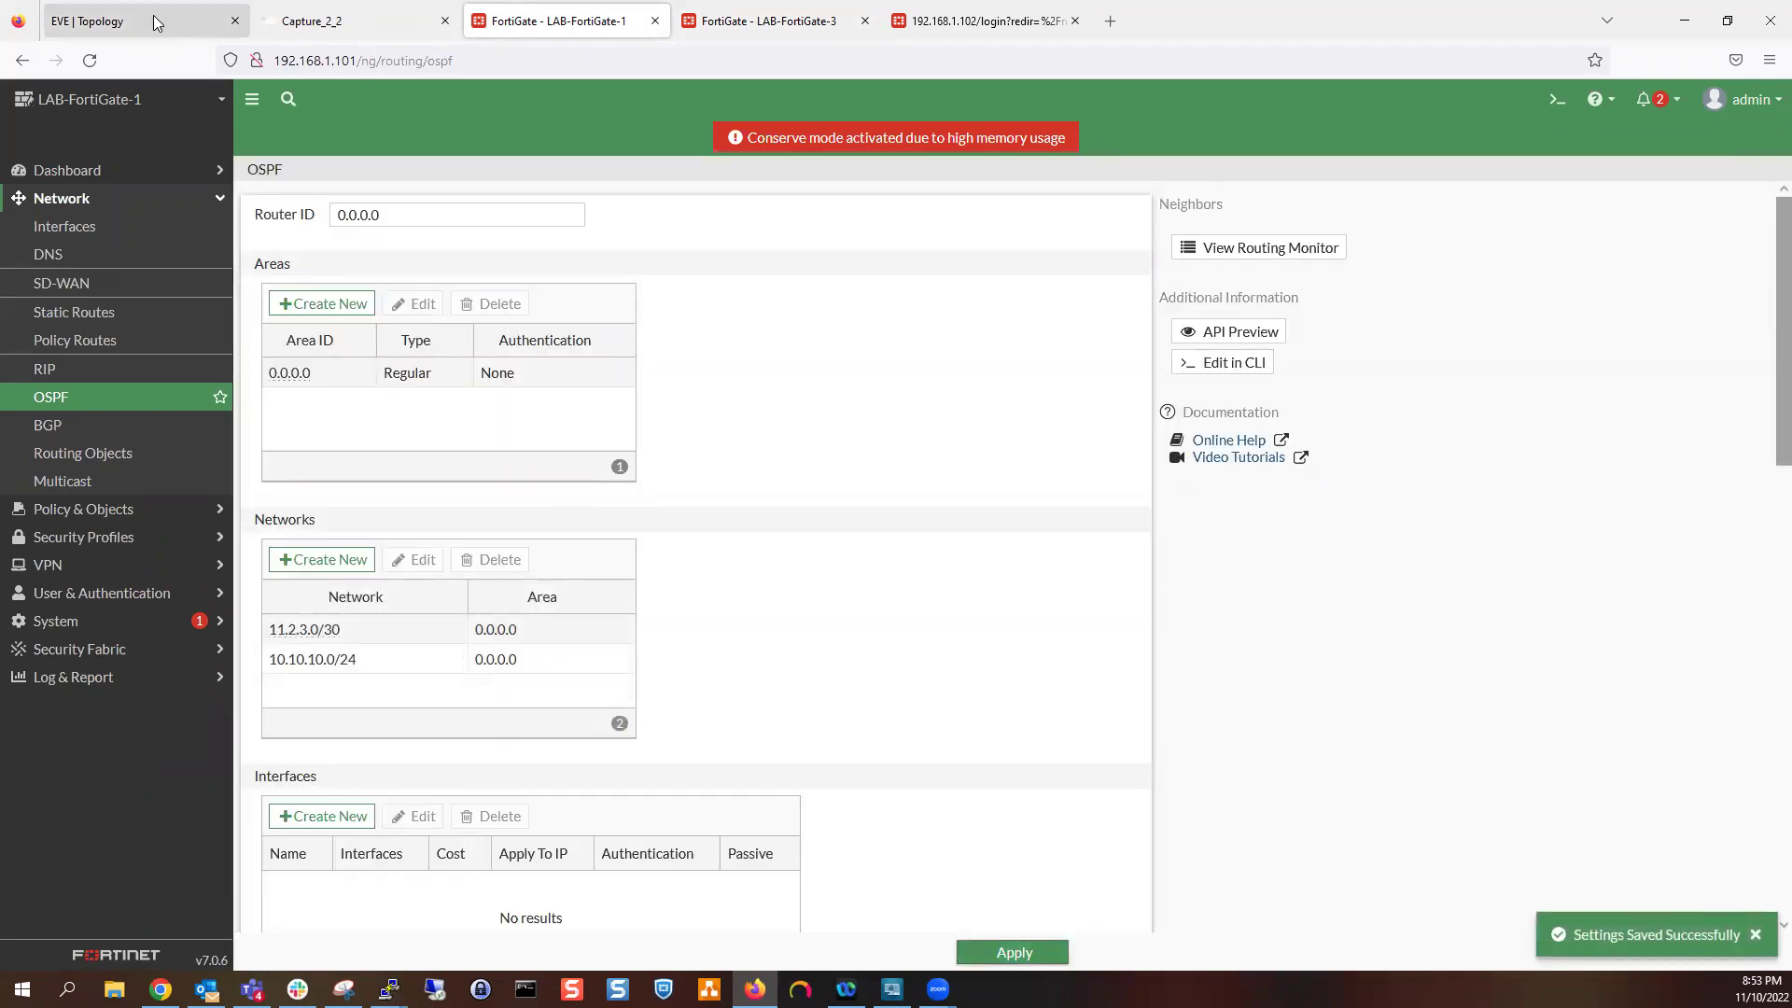
{"action": "left_click", "coordinate": [156, 23]}
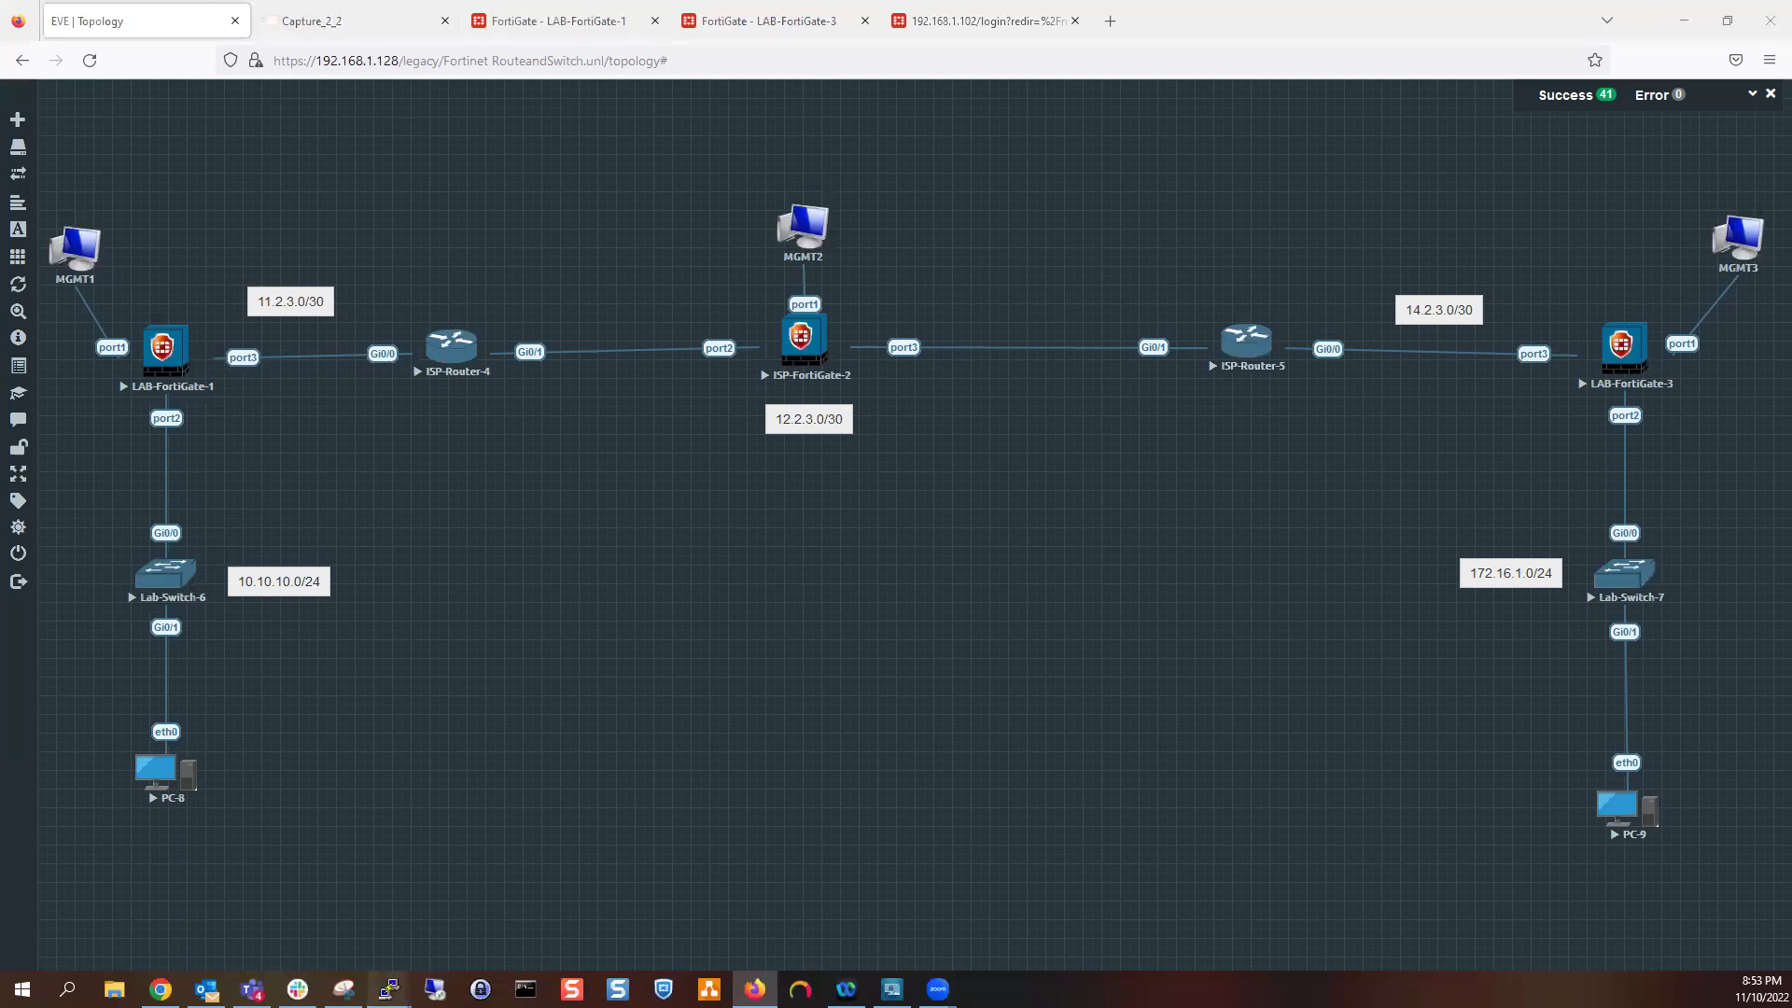
Ping 12.2.3.1 from the ISP-Router-5 console
{"action": "mouse_move", "coordinate": [389, 987]}
{"action": "left_click", "coordinate": [528, 906]}
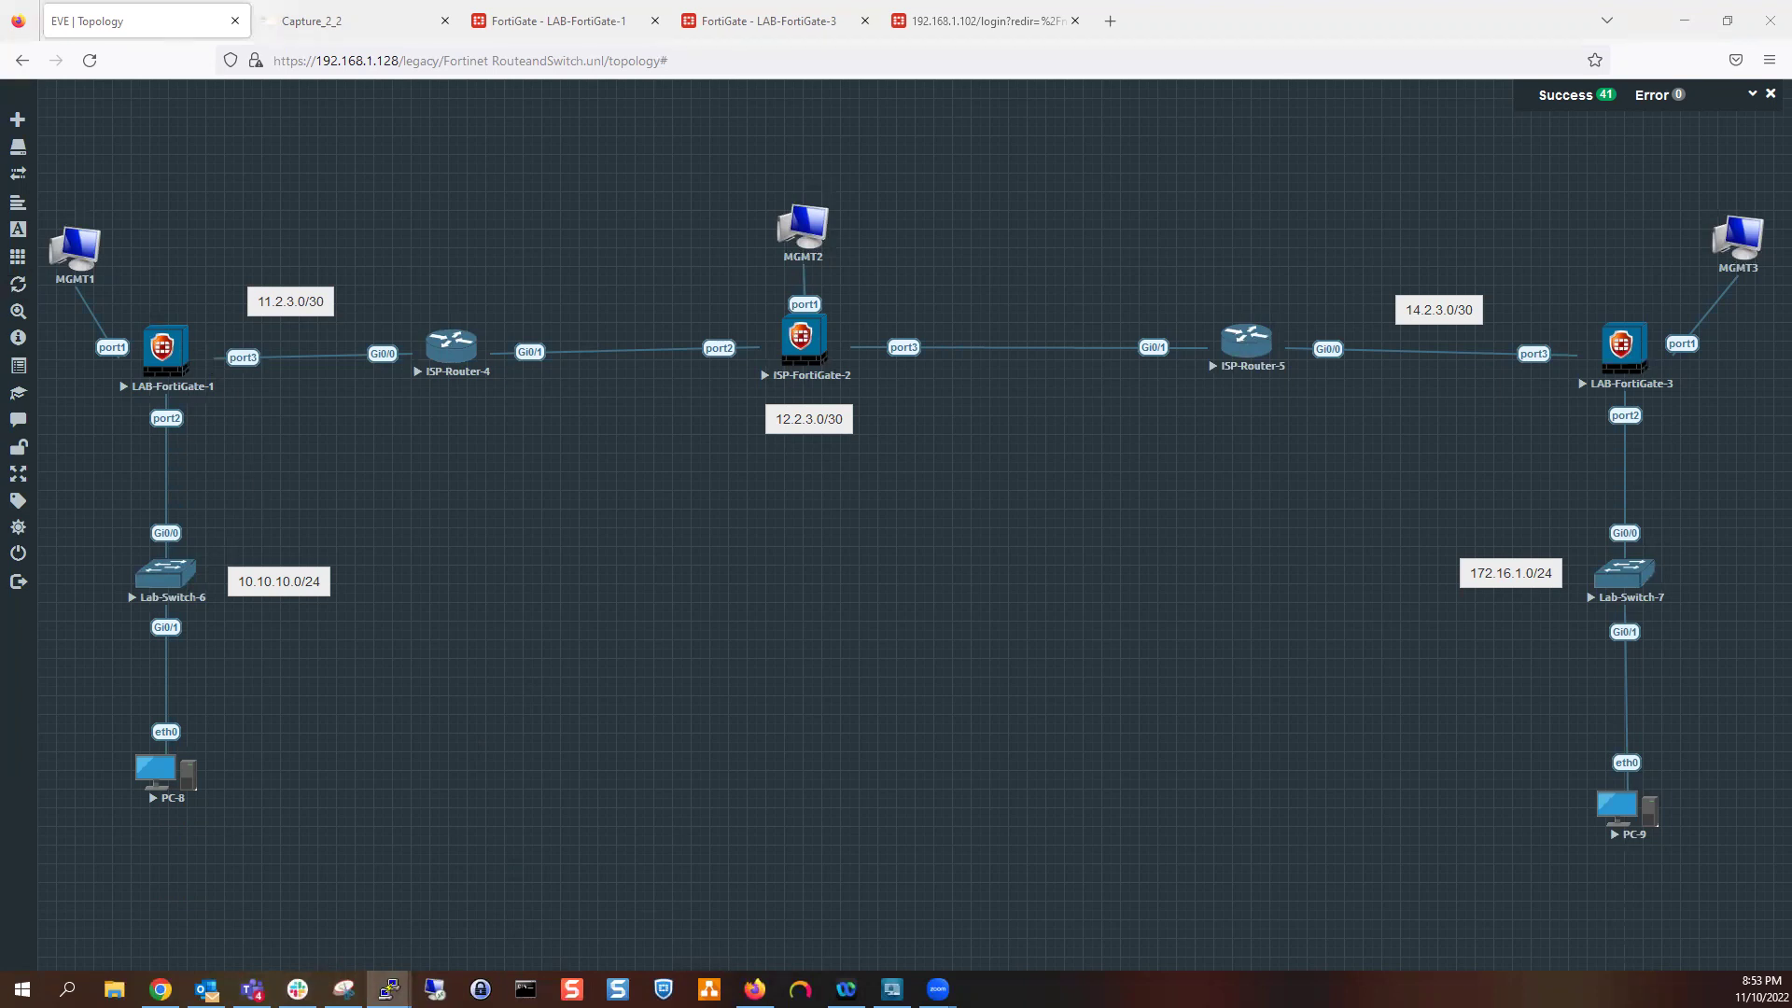
{"action": "mouse_move", "coordinate": [389, 987]}
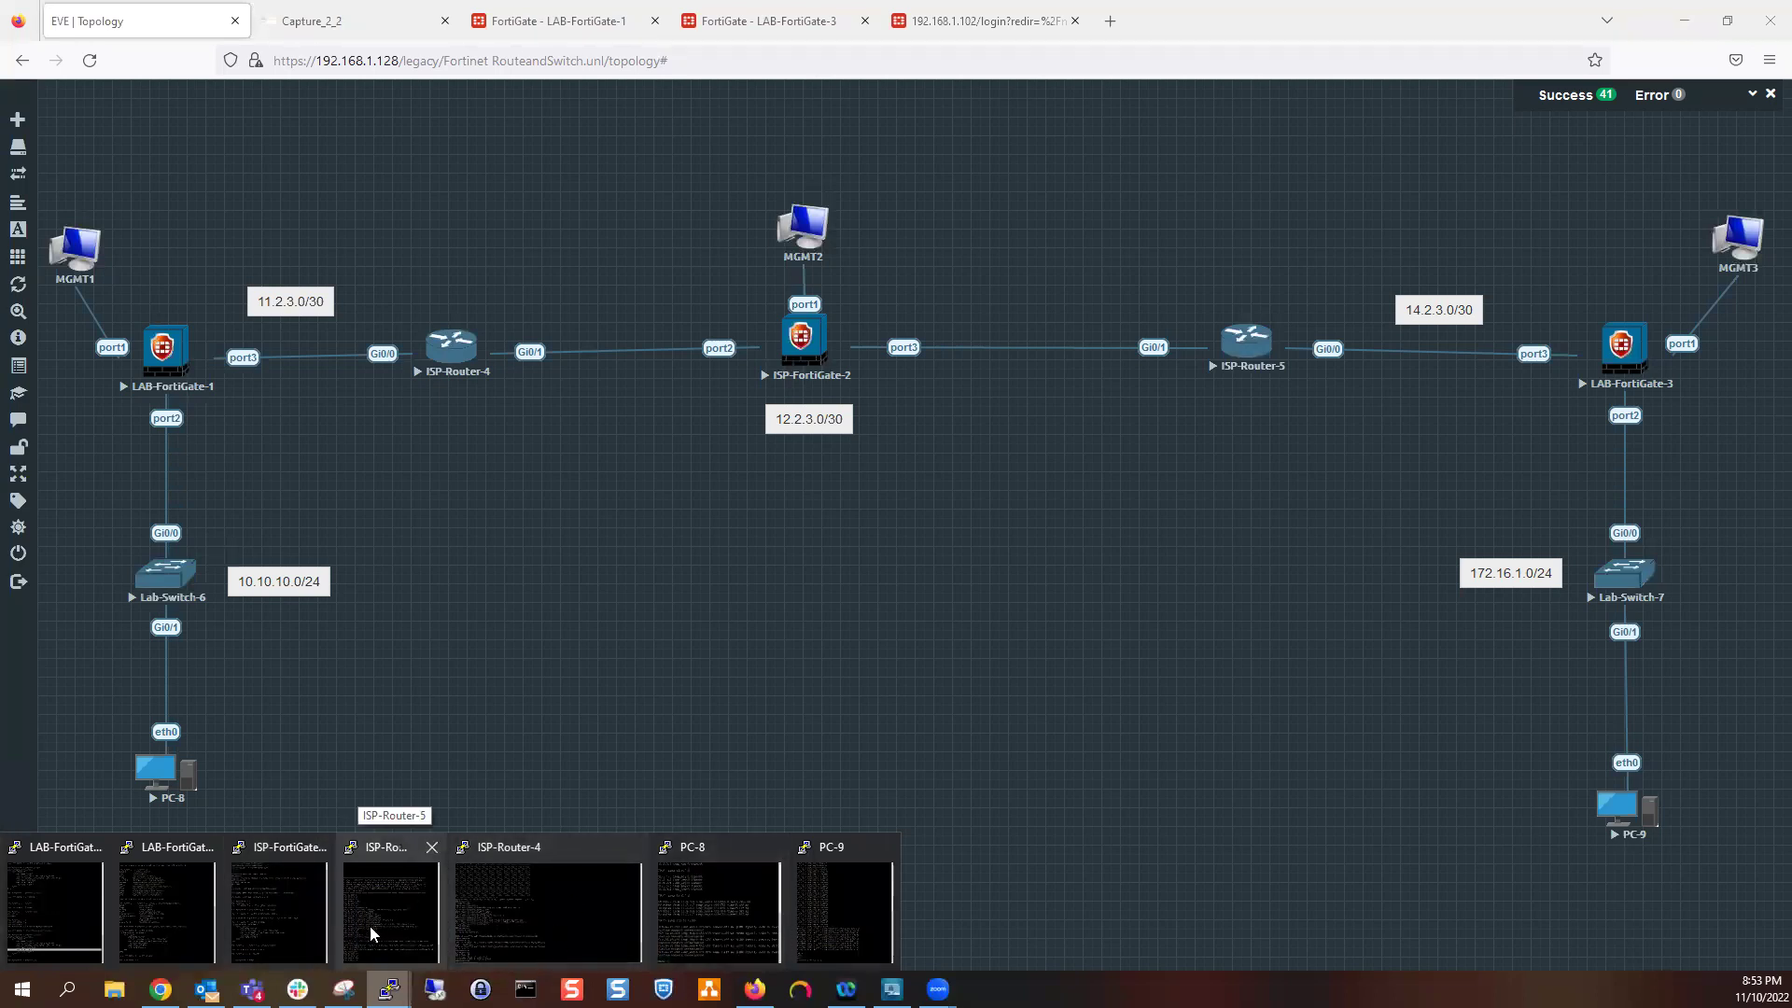
{"action": "left_click", "coordinate": [423, 923]}
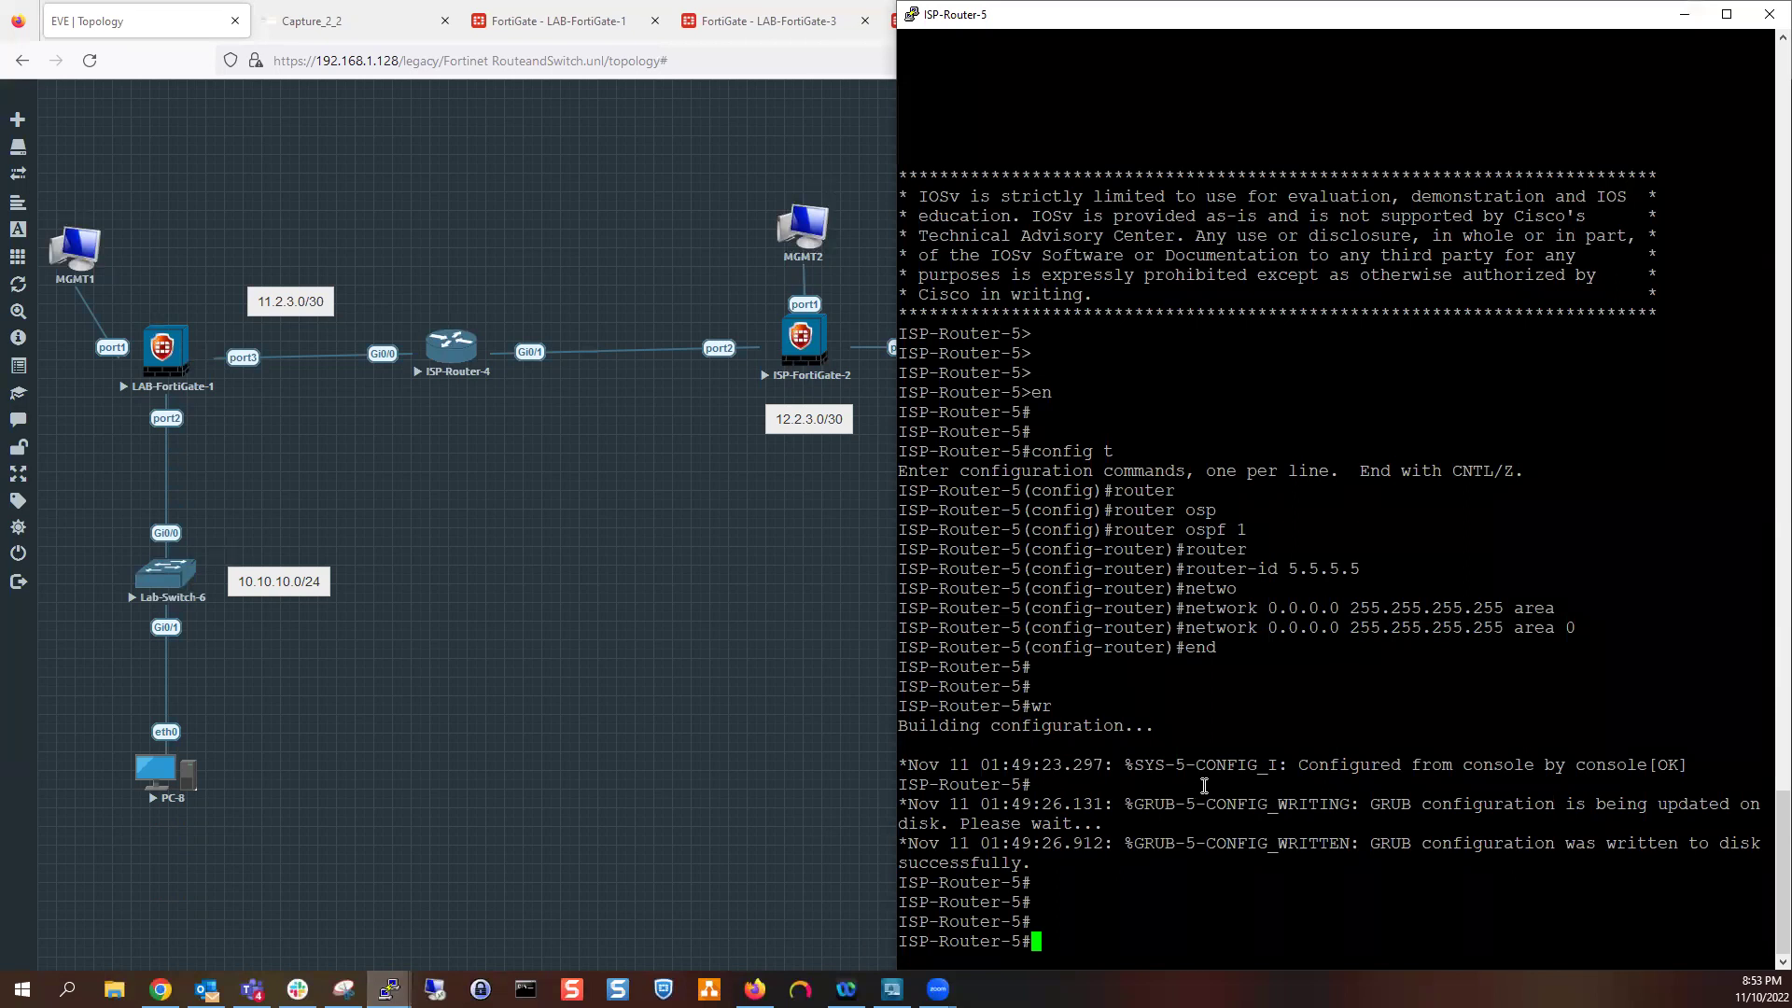
{"action": "key", "text": "Return"}
{"action": "key", "text": "Return"}
{"action": "key", "text": "Return"}
{"action": "key", "text": "Return"}
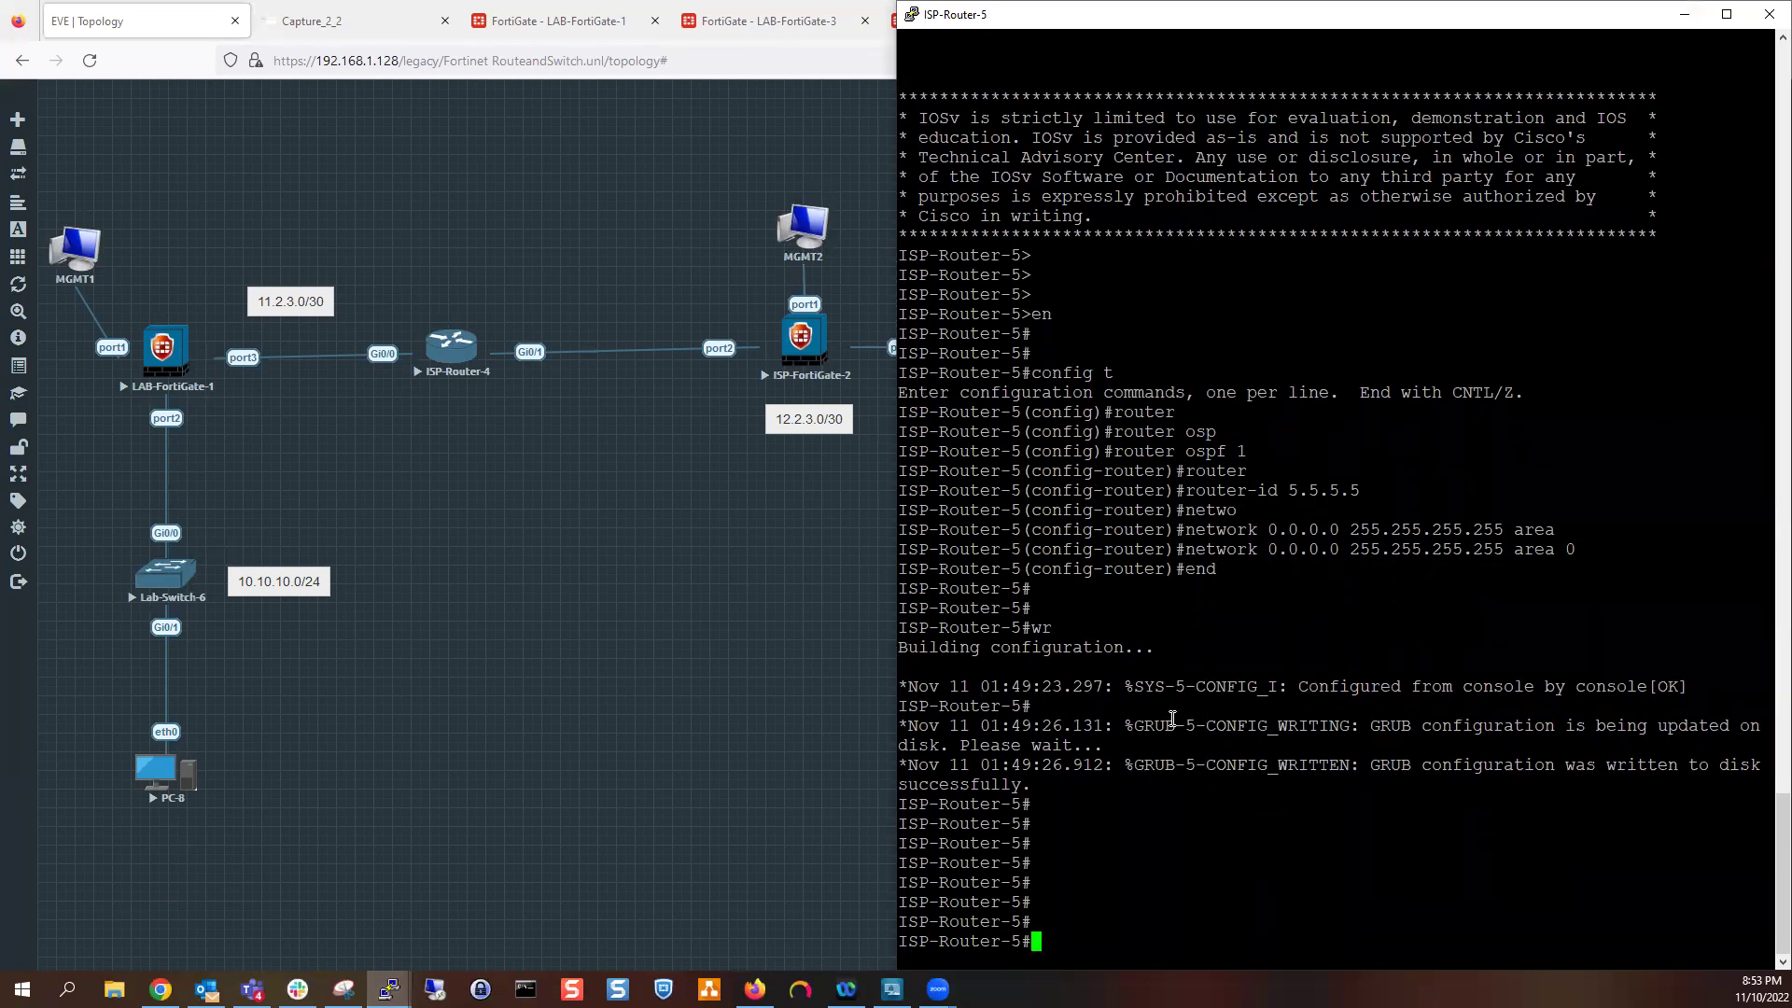
{"action": "type", "text": "ping"}
{"action": "type", "text": "12.2.3.1"}
{"action": "key", "text": "Return"}
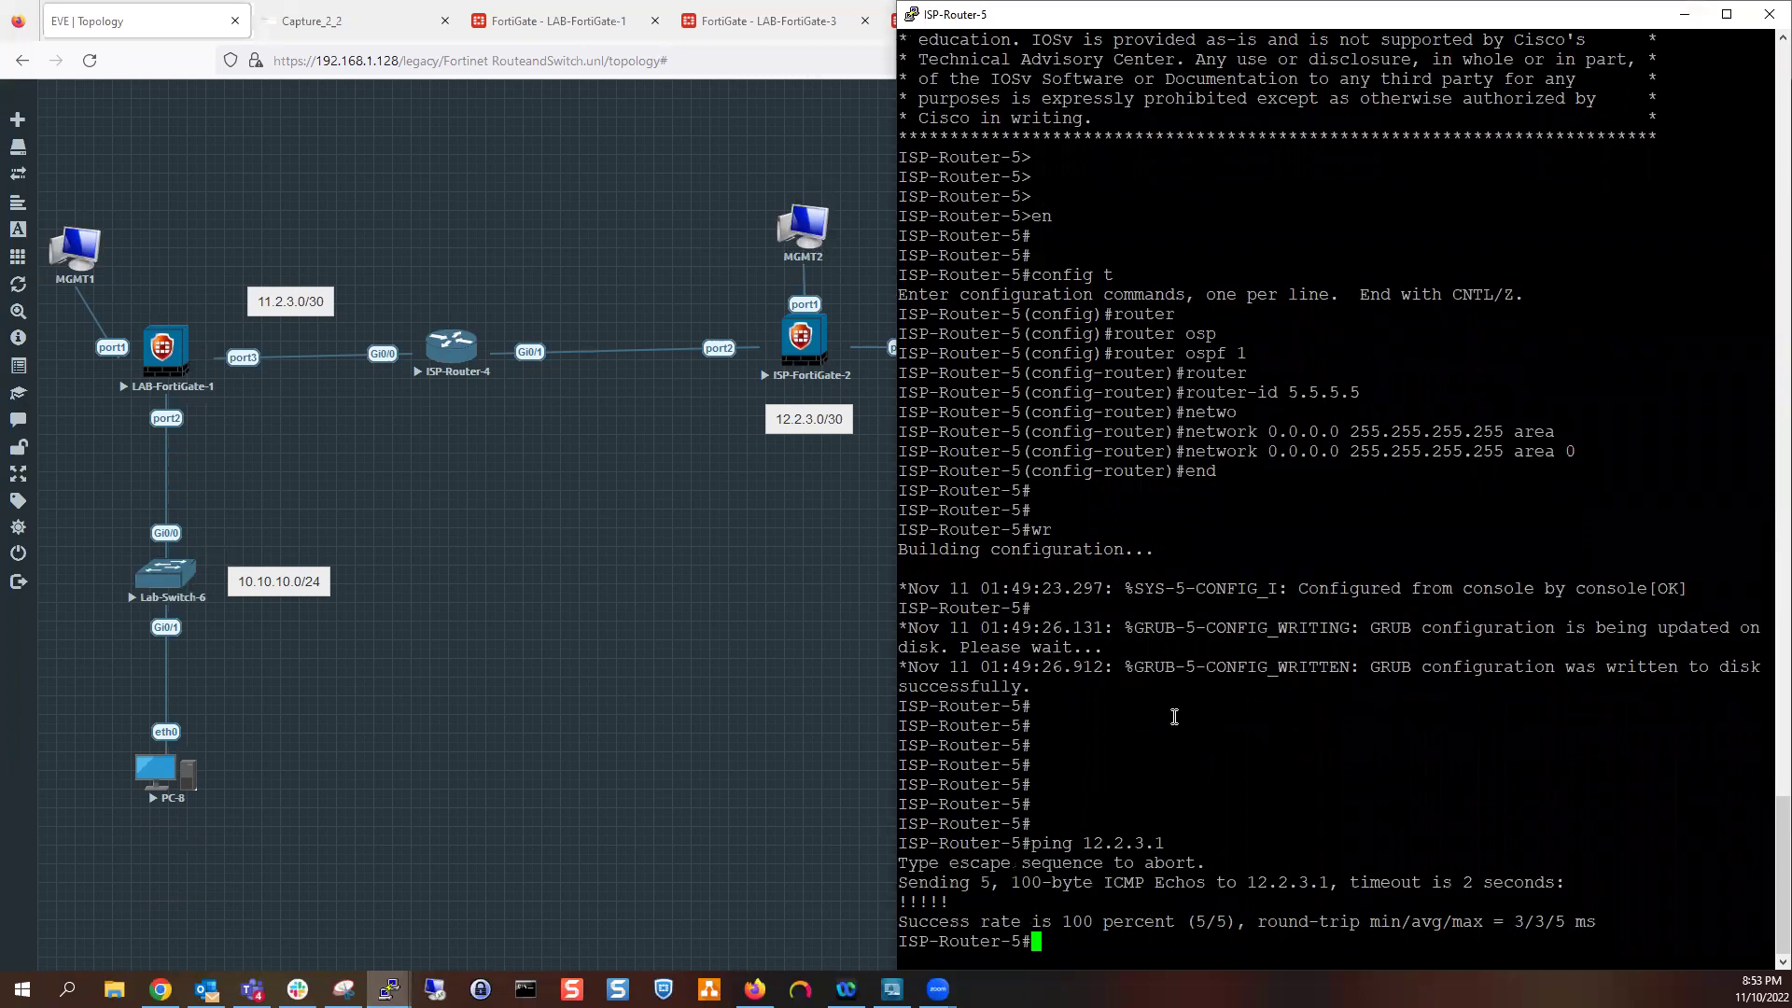
Show the running config from the router section with 'sh run | be router'
{"action": "double_click", "coordinate": [1219, 724]}
{"action": "triple_click", "coordinate": [1247, 762]}
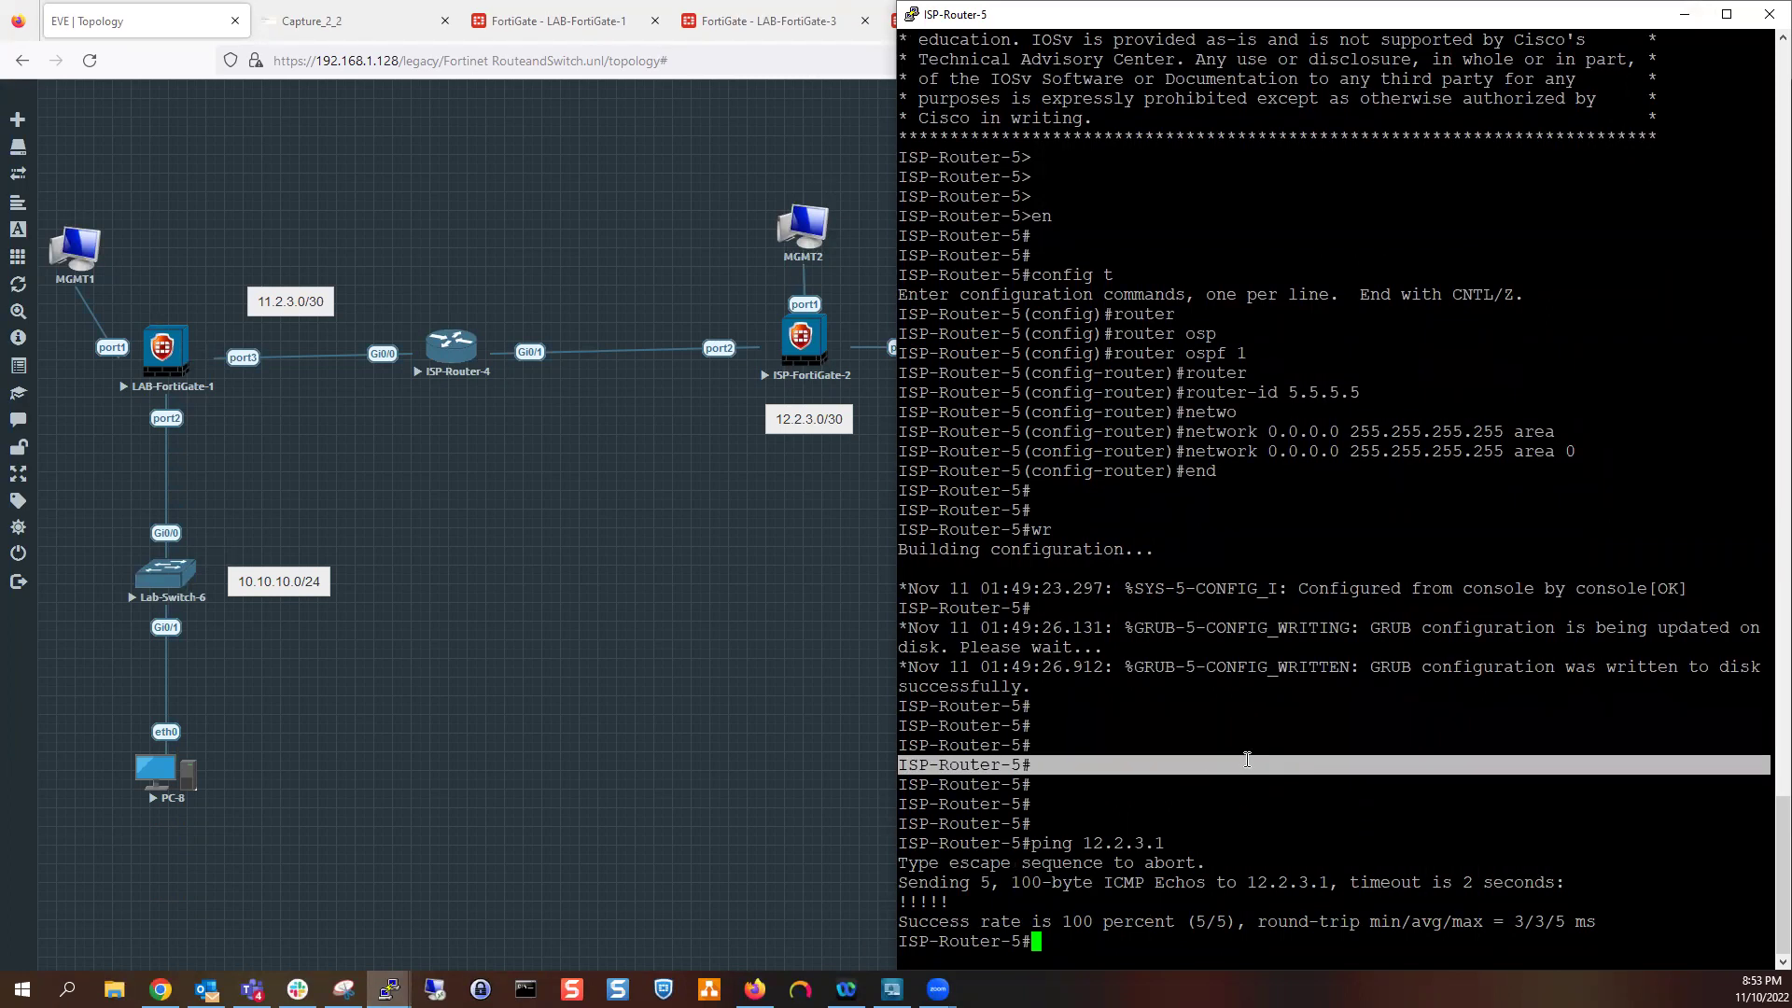
{"action": "type", "text": "sh run | be router"}
{"action": "key", "text": "Return"}
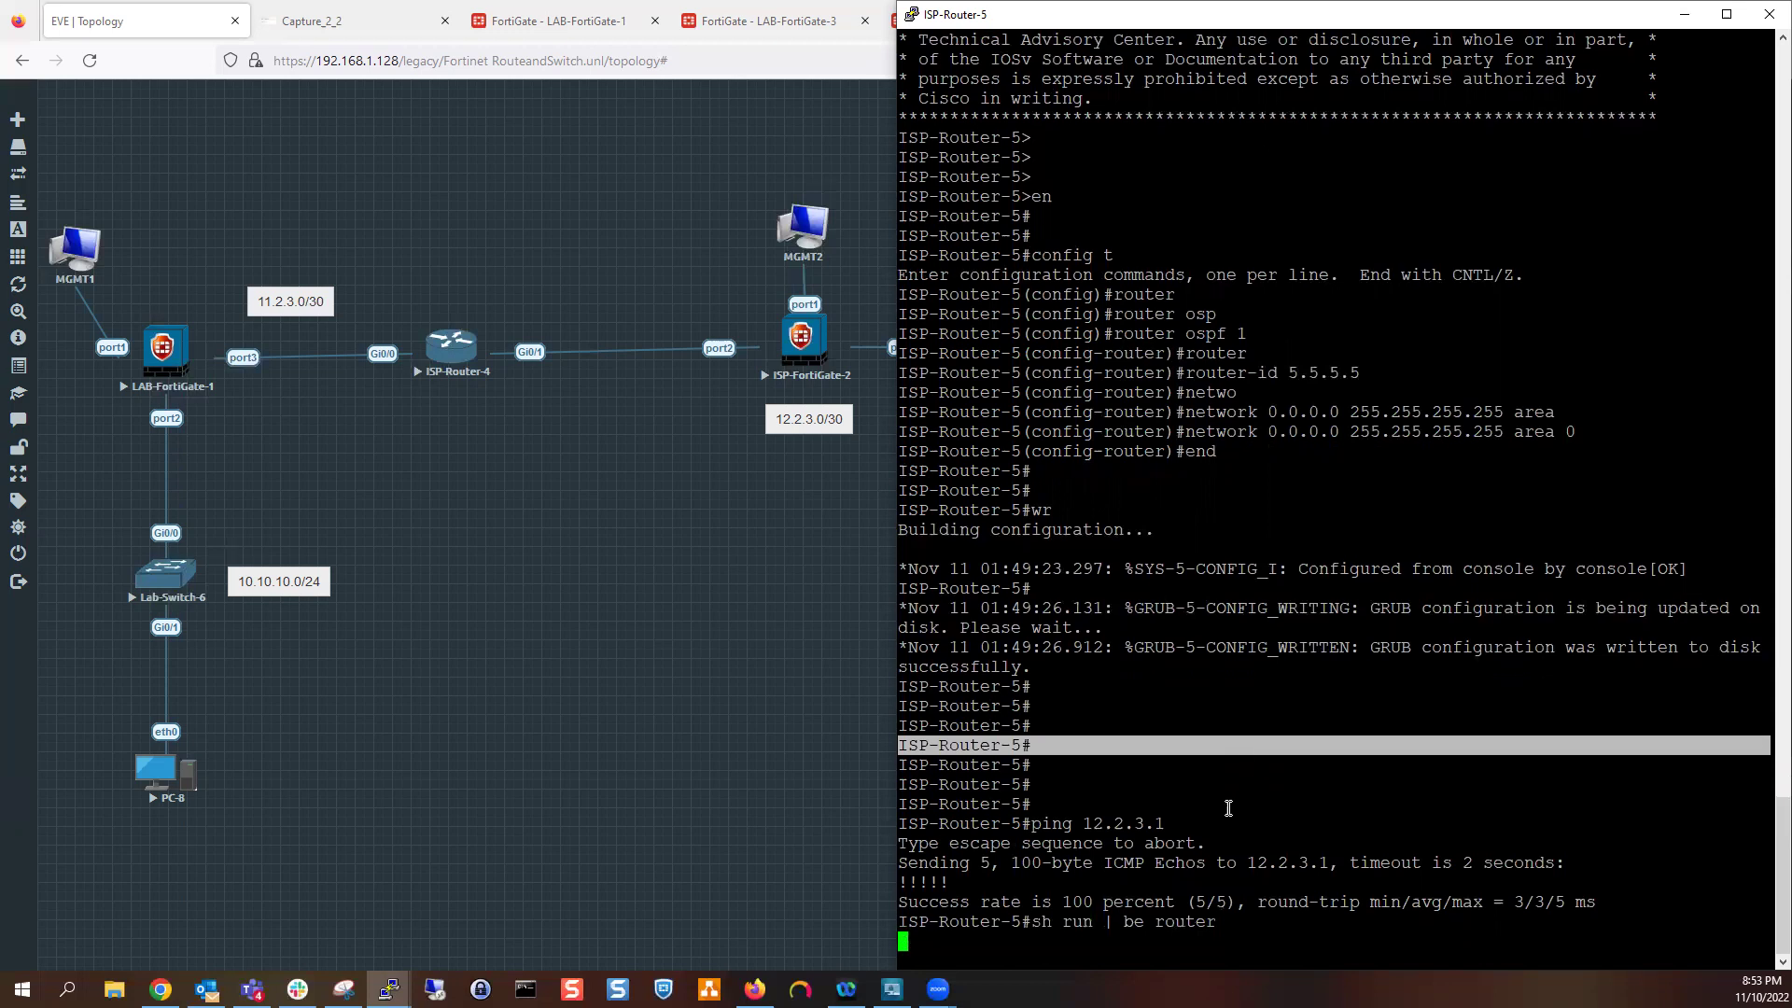
Review the OSPF configuration lines and finish the paged output on ISP-Router-5
{"action": "left_click_drag", "start_coordinate": [1310, 527], "coordinate": [922, 491]}
{"action": "left_click", "coordinate": [1045, 631]}
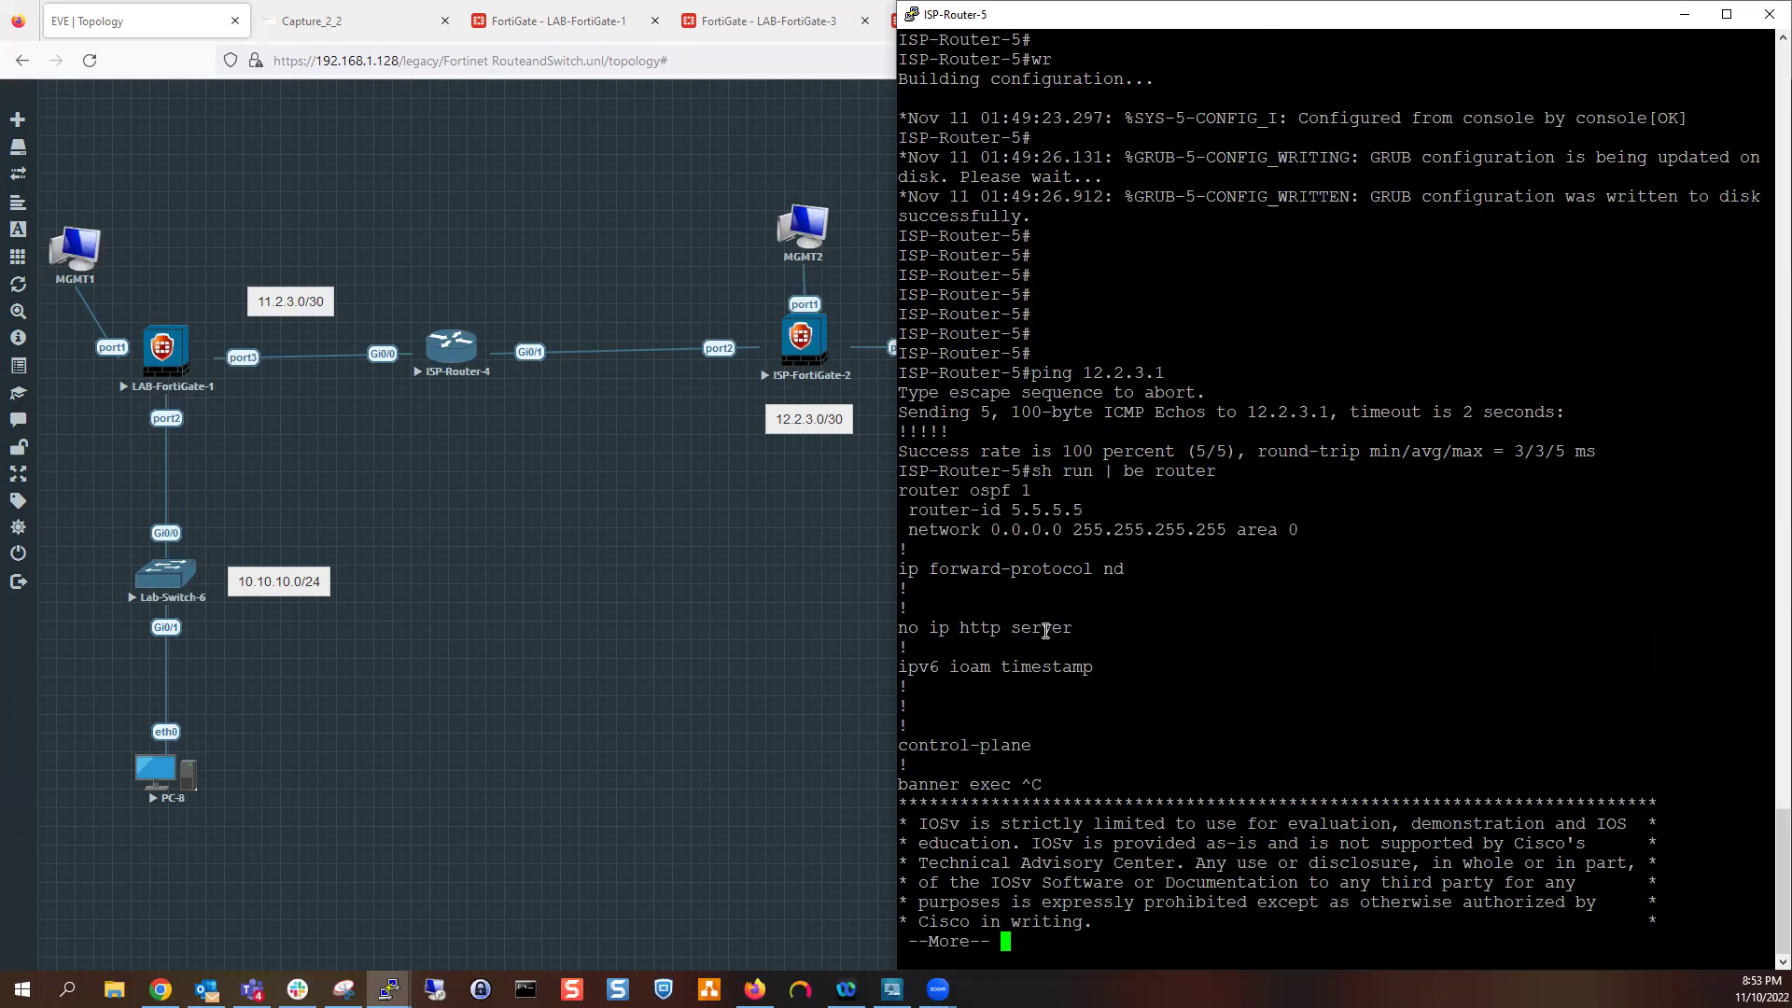
{"action": "key", "text": "Return"}
{"action": "key", "text": "q"}
{"action": "key", "text": "Return"}
{"action": "key", "text": "Return"}
{"action": "key", "text": "Return"}
{"action": "key", "text": "Return"}
{"action": "key", "text": "Return"}
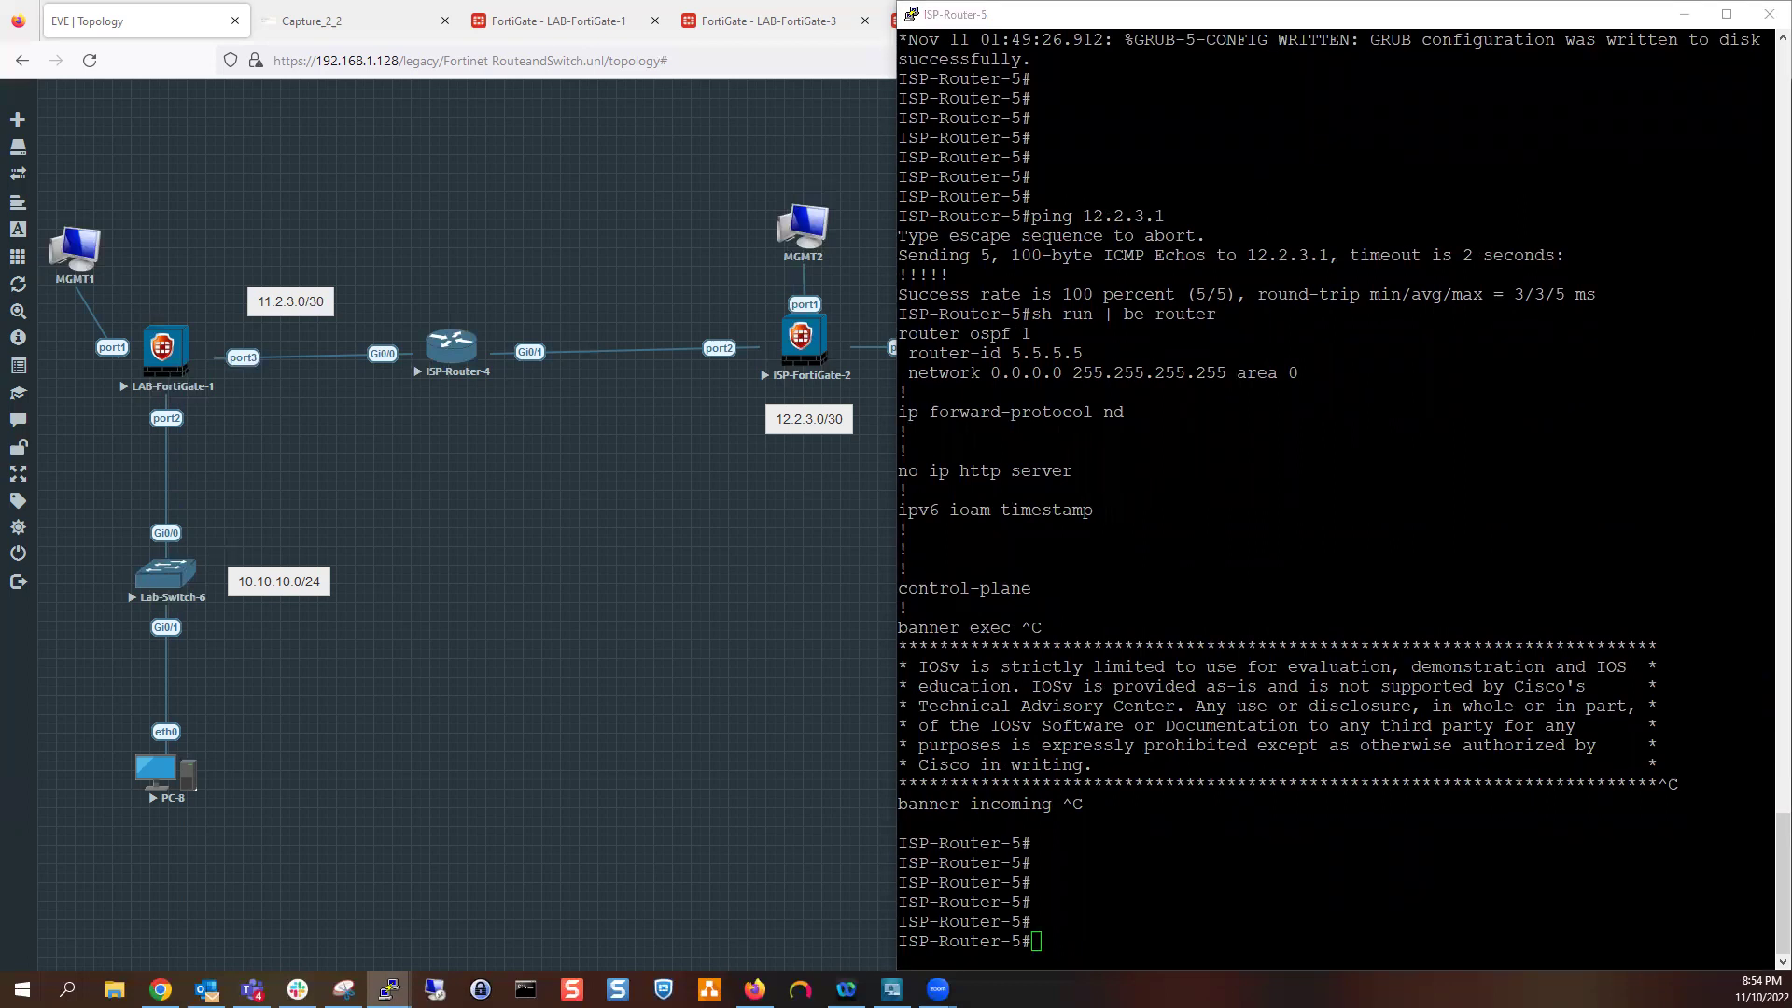
{"action": "key", "text": "alt+Tab"}
{"action": "key", "text": "alt+Tab"}
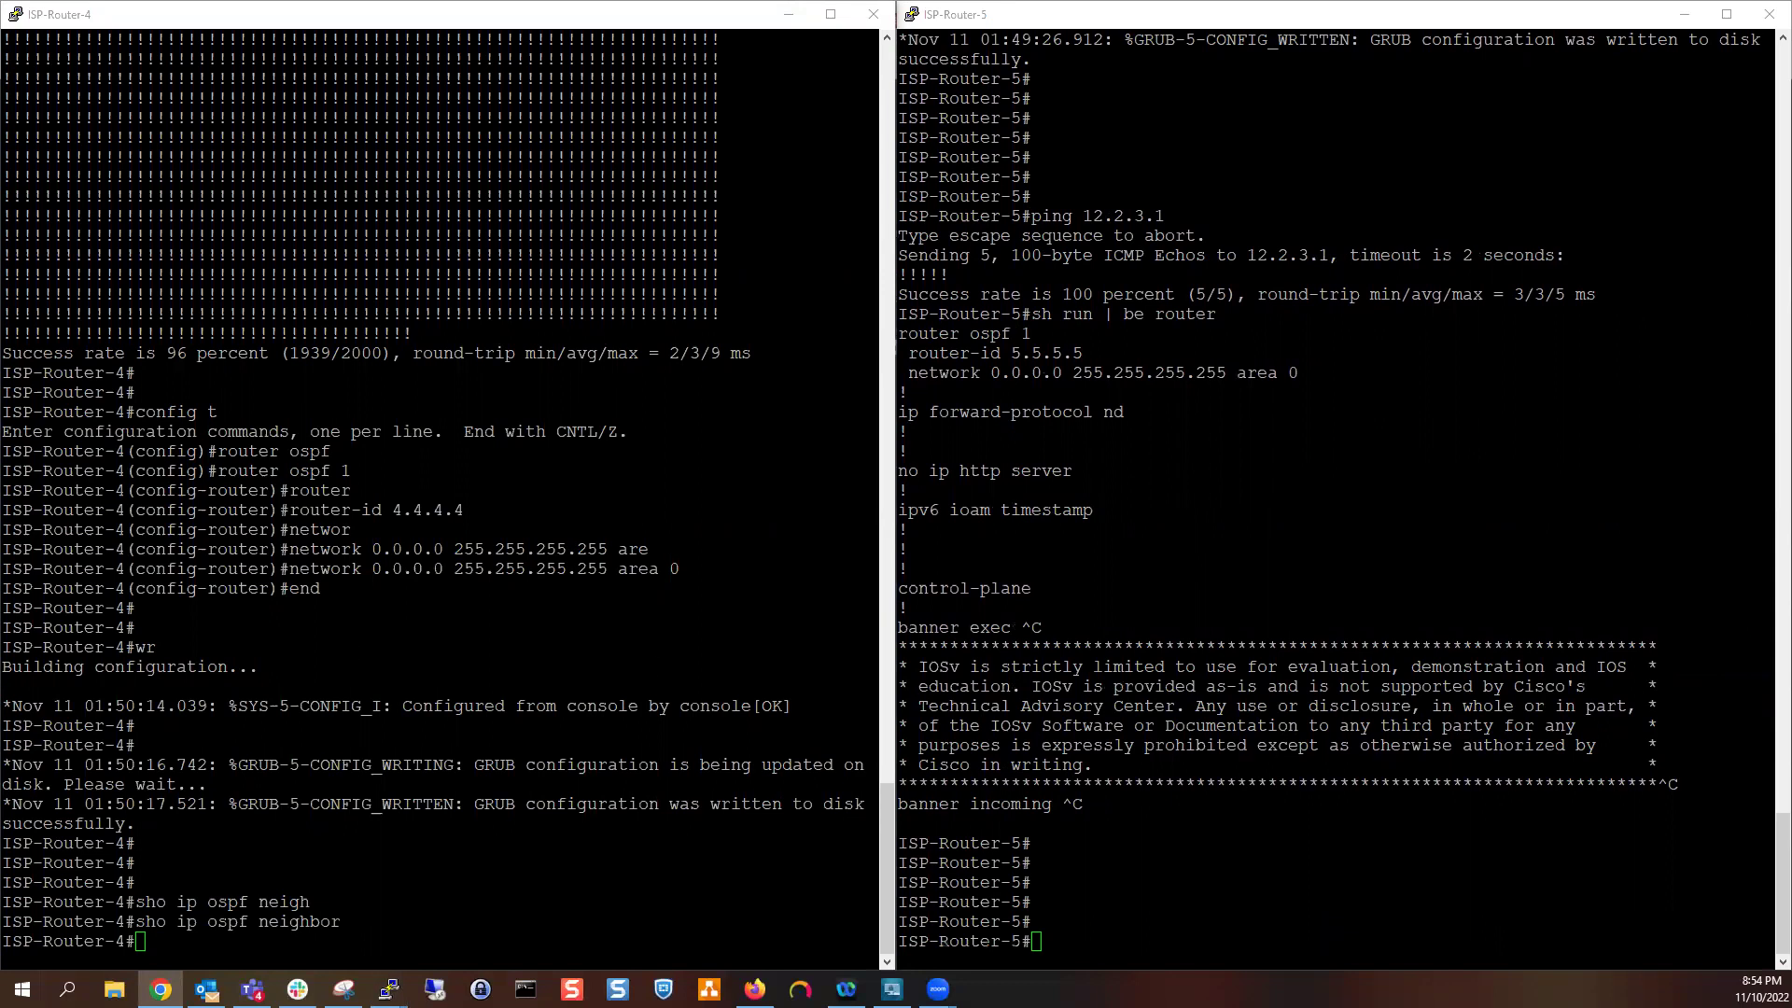
{"action": "left_click", "coordinate": [1092, 804]}
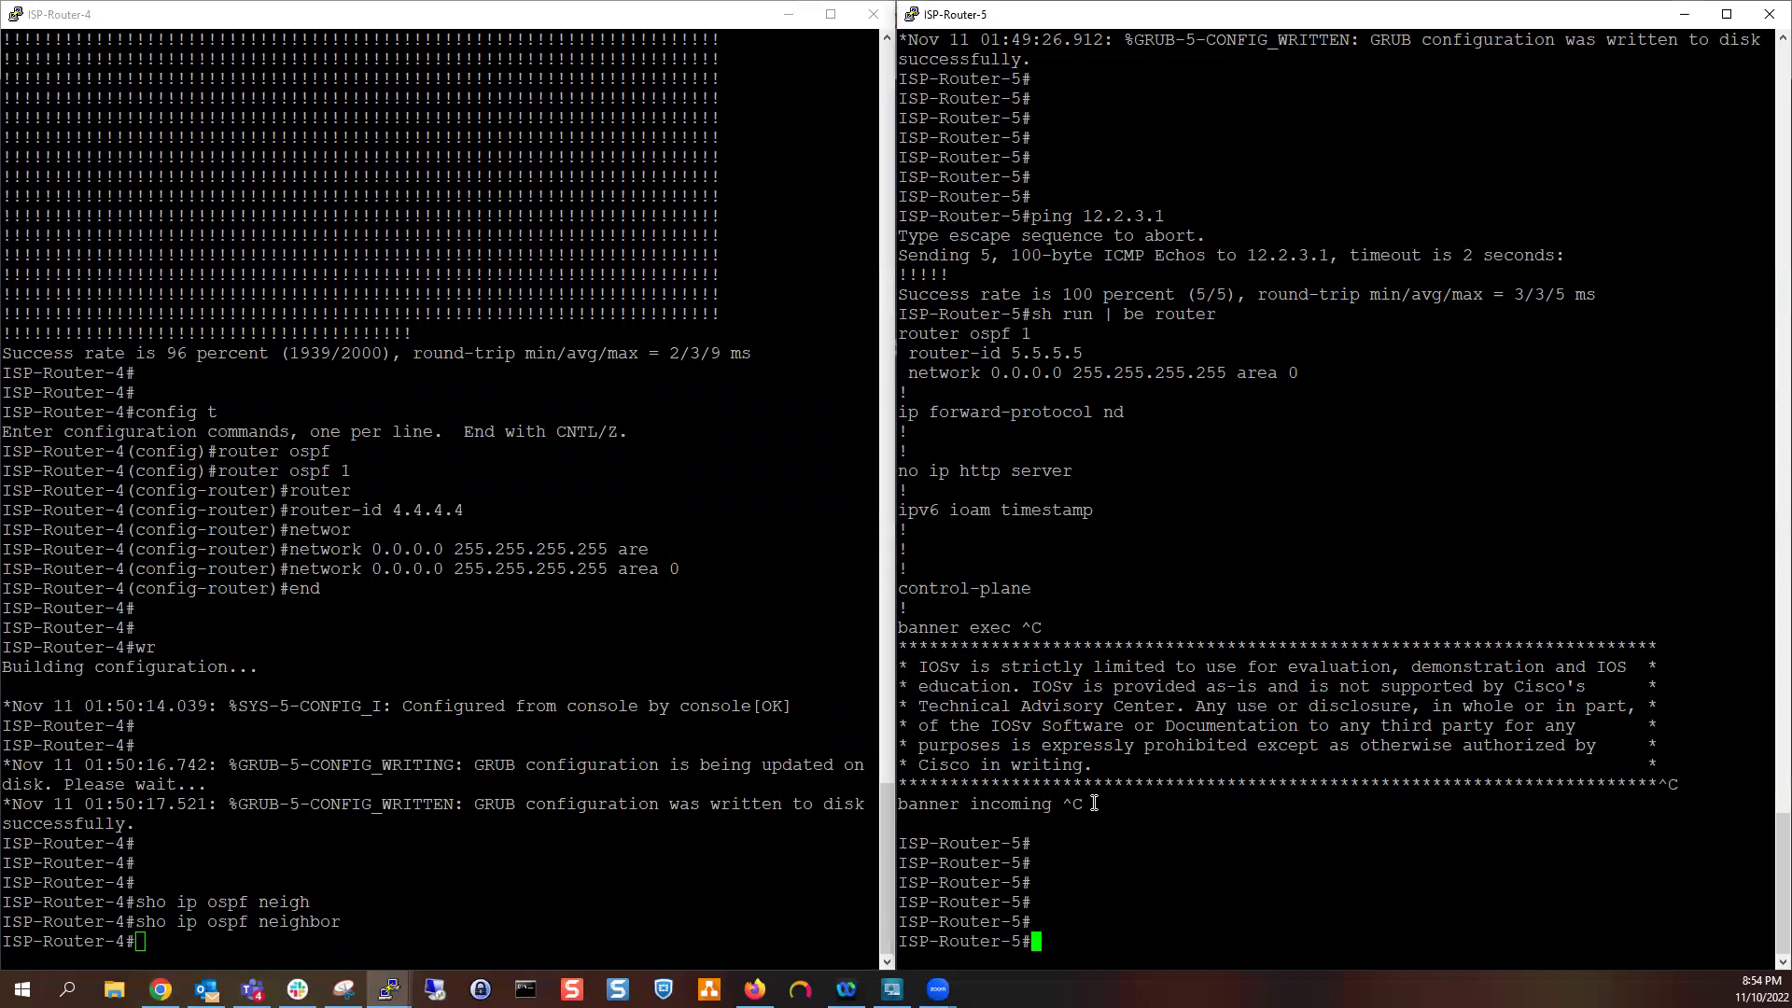
In router ospf 1, remove 'network 0.0.0.0 255.255.255.255 area 0'
{"action": "type", "text": "config"}
{"action": "type", "text": " t"}
{"action": "key", "text": "Return"}
{"action": "type", "text": "rout"}
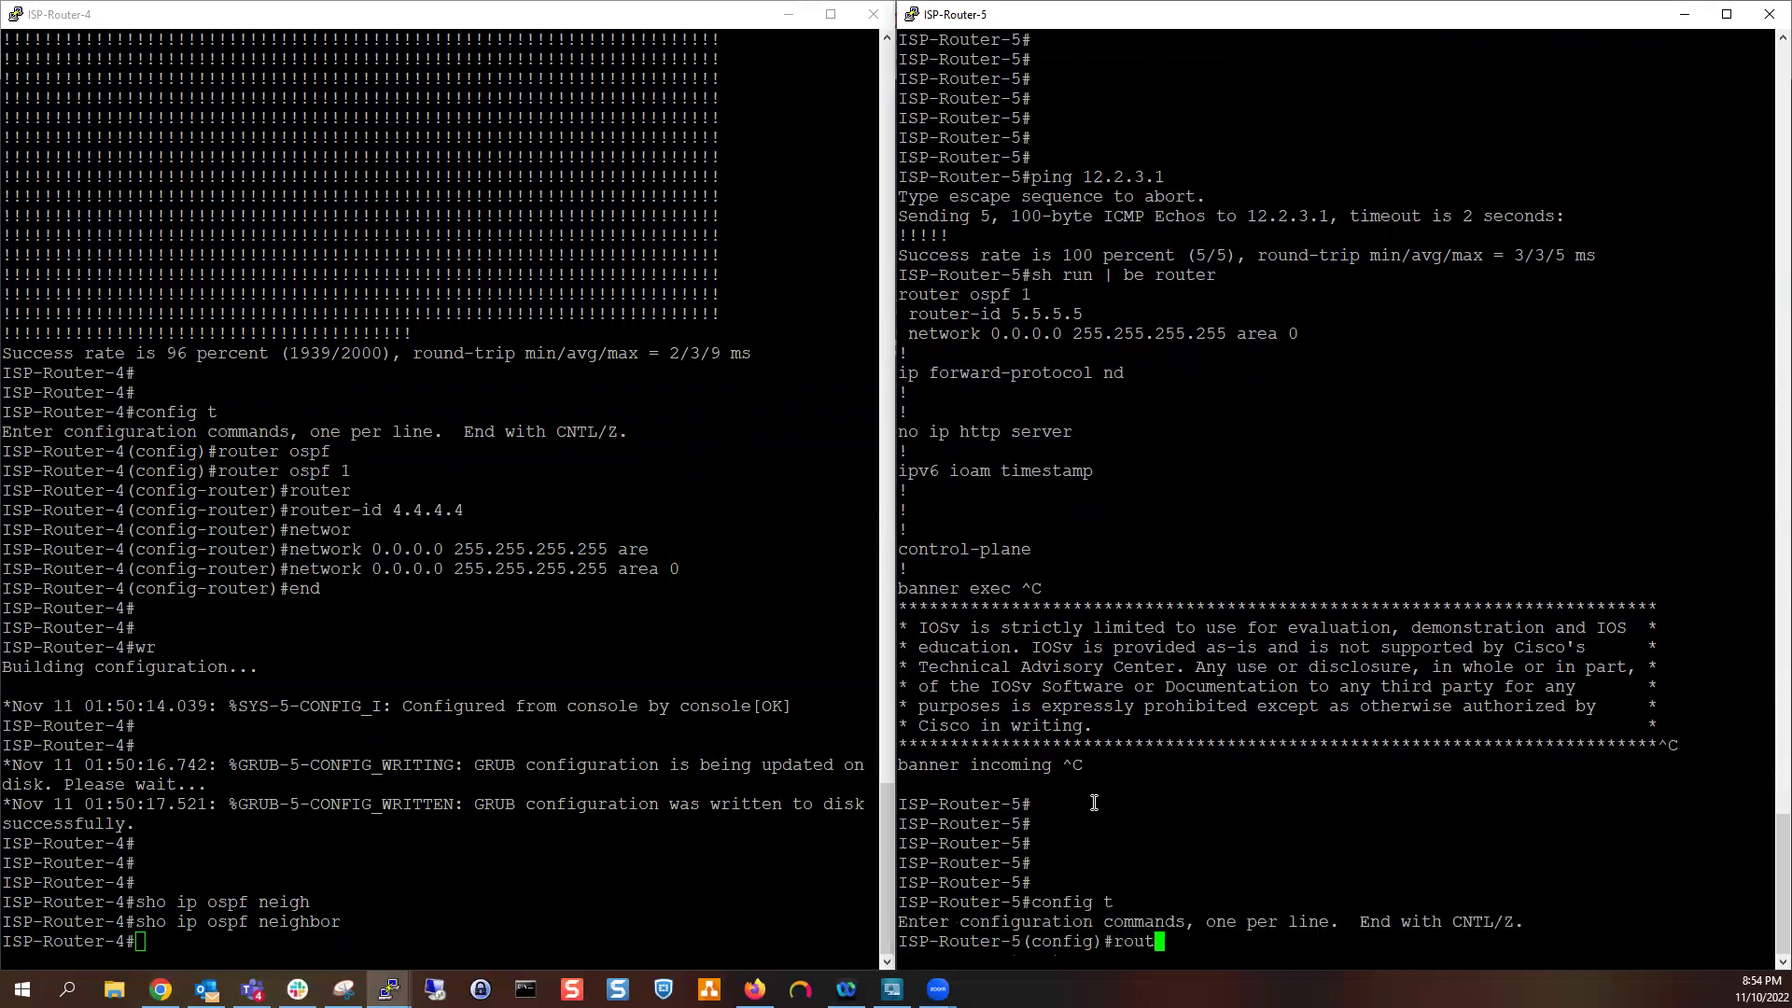
{"action": "type", "text": "er ospf 1"}
{"action": "key", "text": "Return"}
{"action": "type", "text": "no n"}
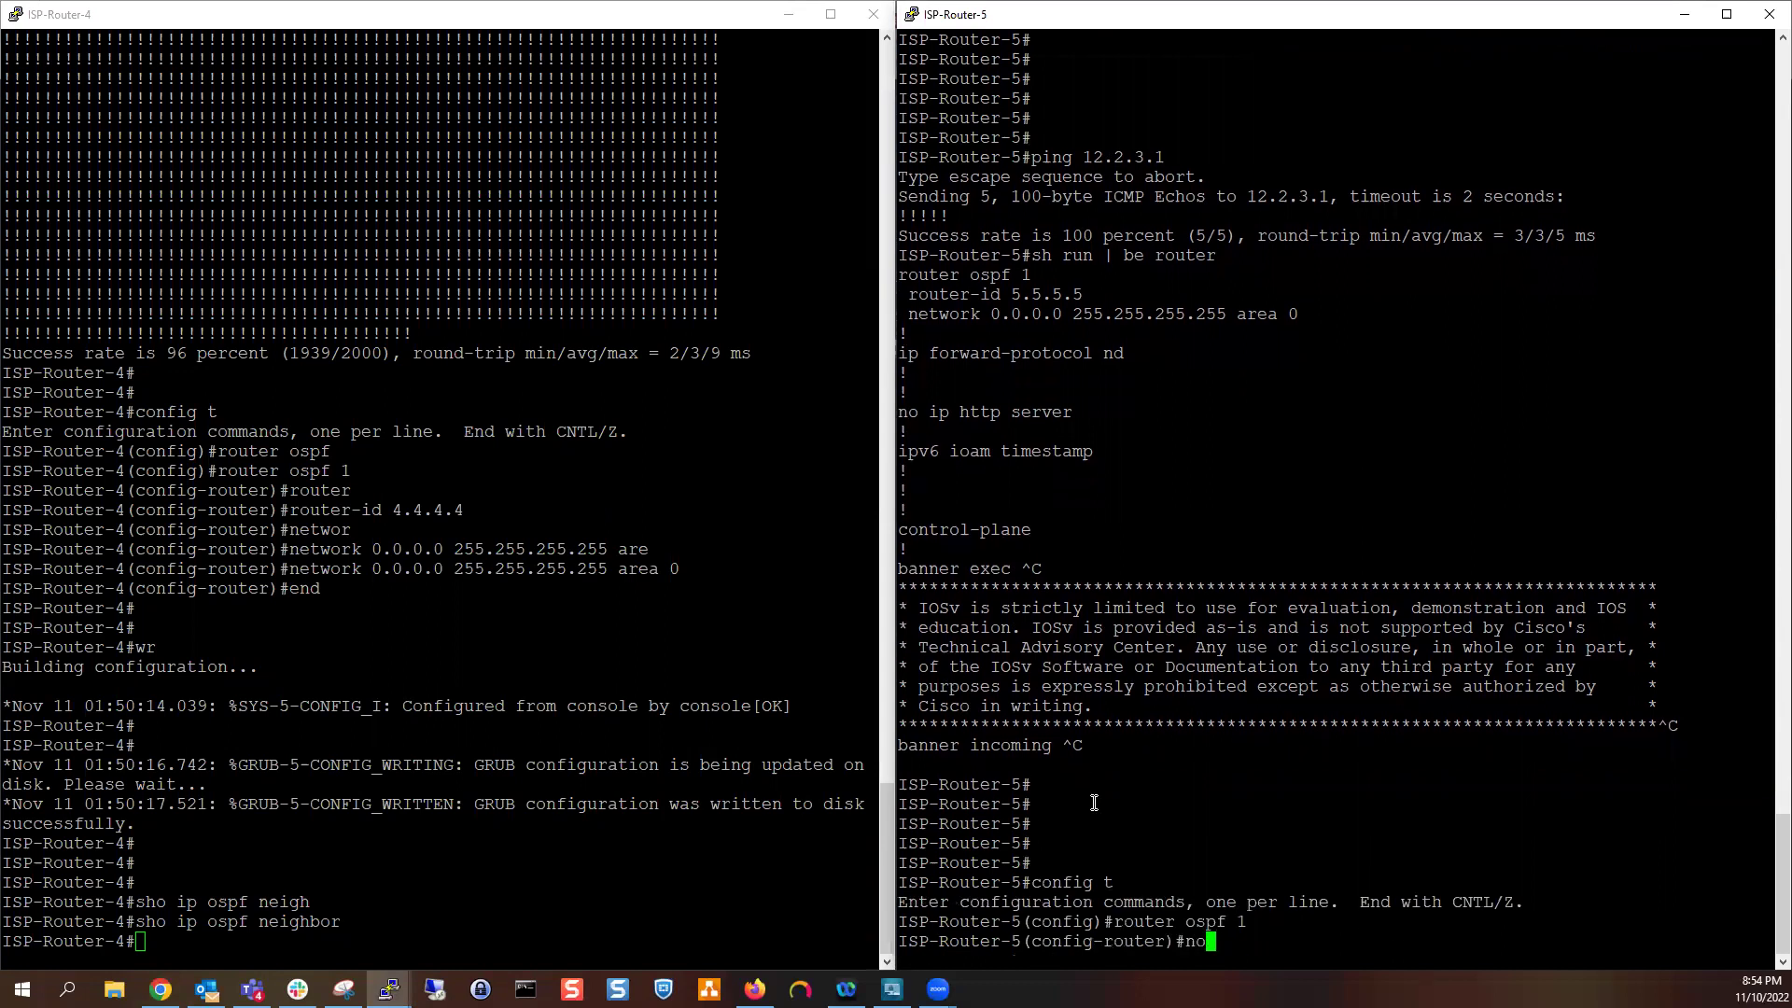
{"action": "key", "text": "BackSpace"}
{"action": "type", "text": "network 0.0.0.0 255.255.2555."}
{"action": "key", "text": "BackSpace"}
{"action": "key", "text": "BackSpace"}
{"action": "type", "text": ".255 "}
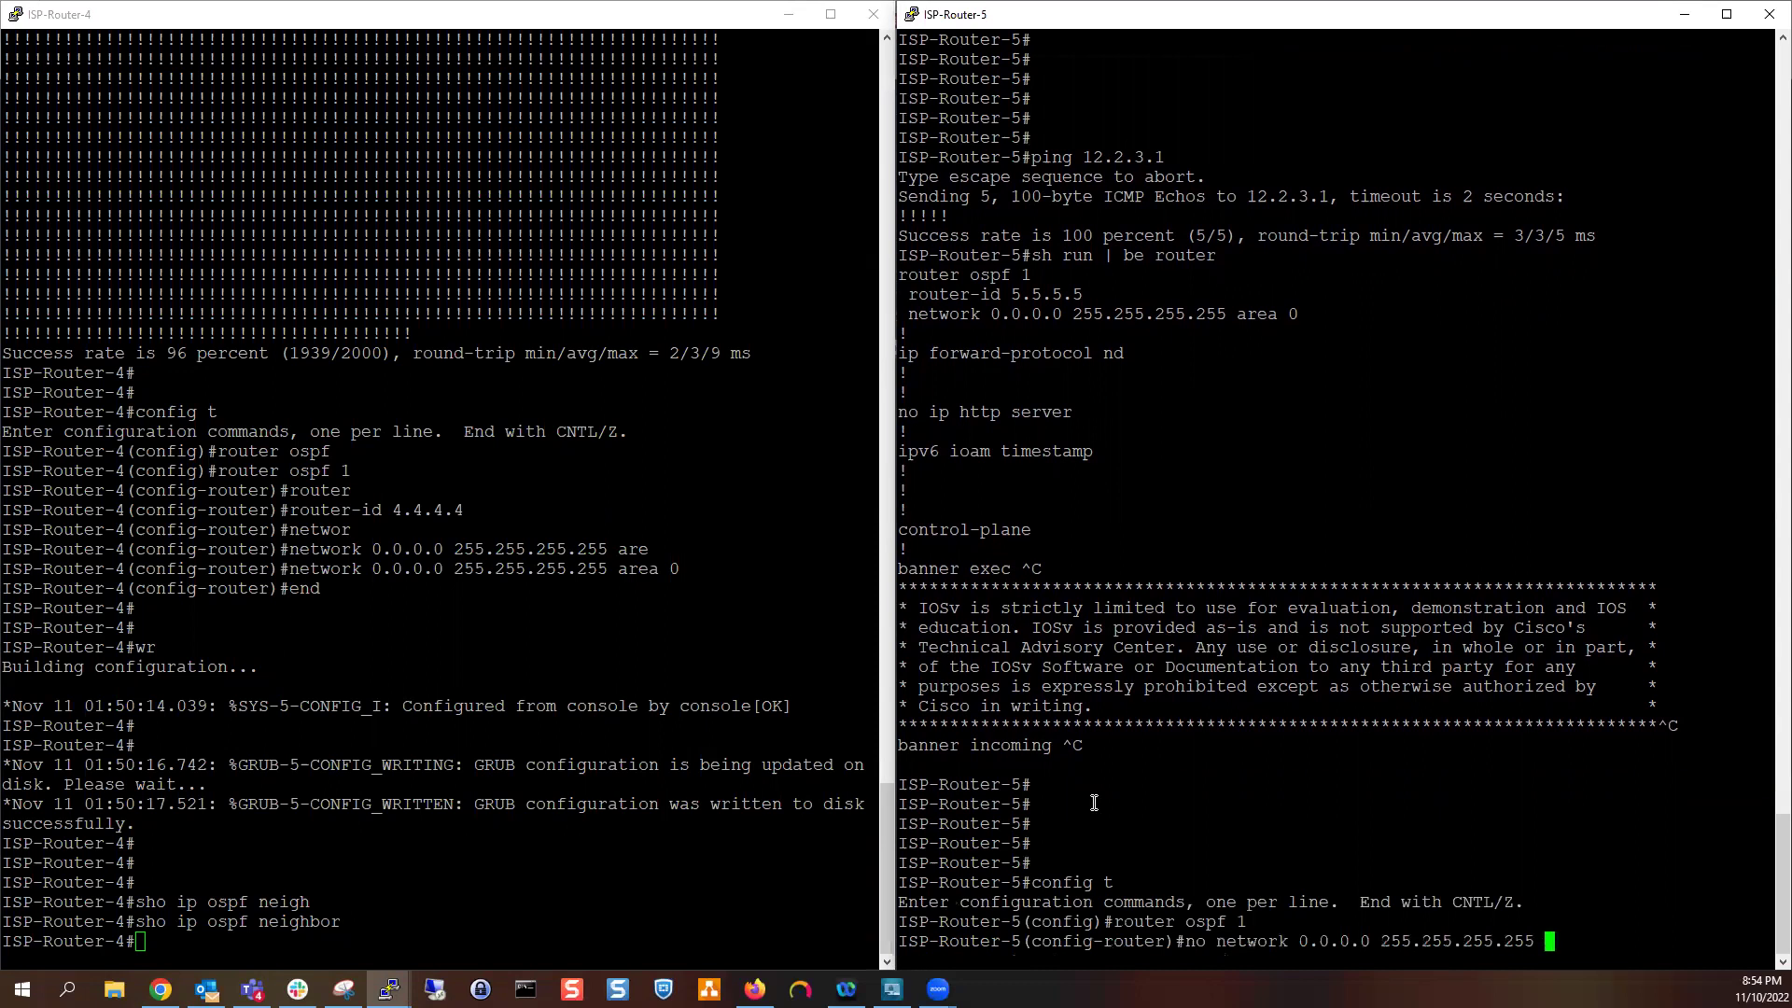
{"action": "type", "text": "area"}
{"action": "key", "text": "Tab"}
{"action": "type", "text": "0"}
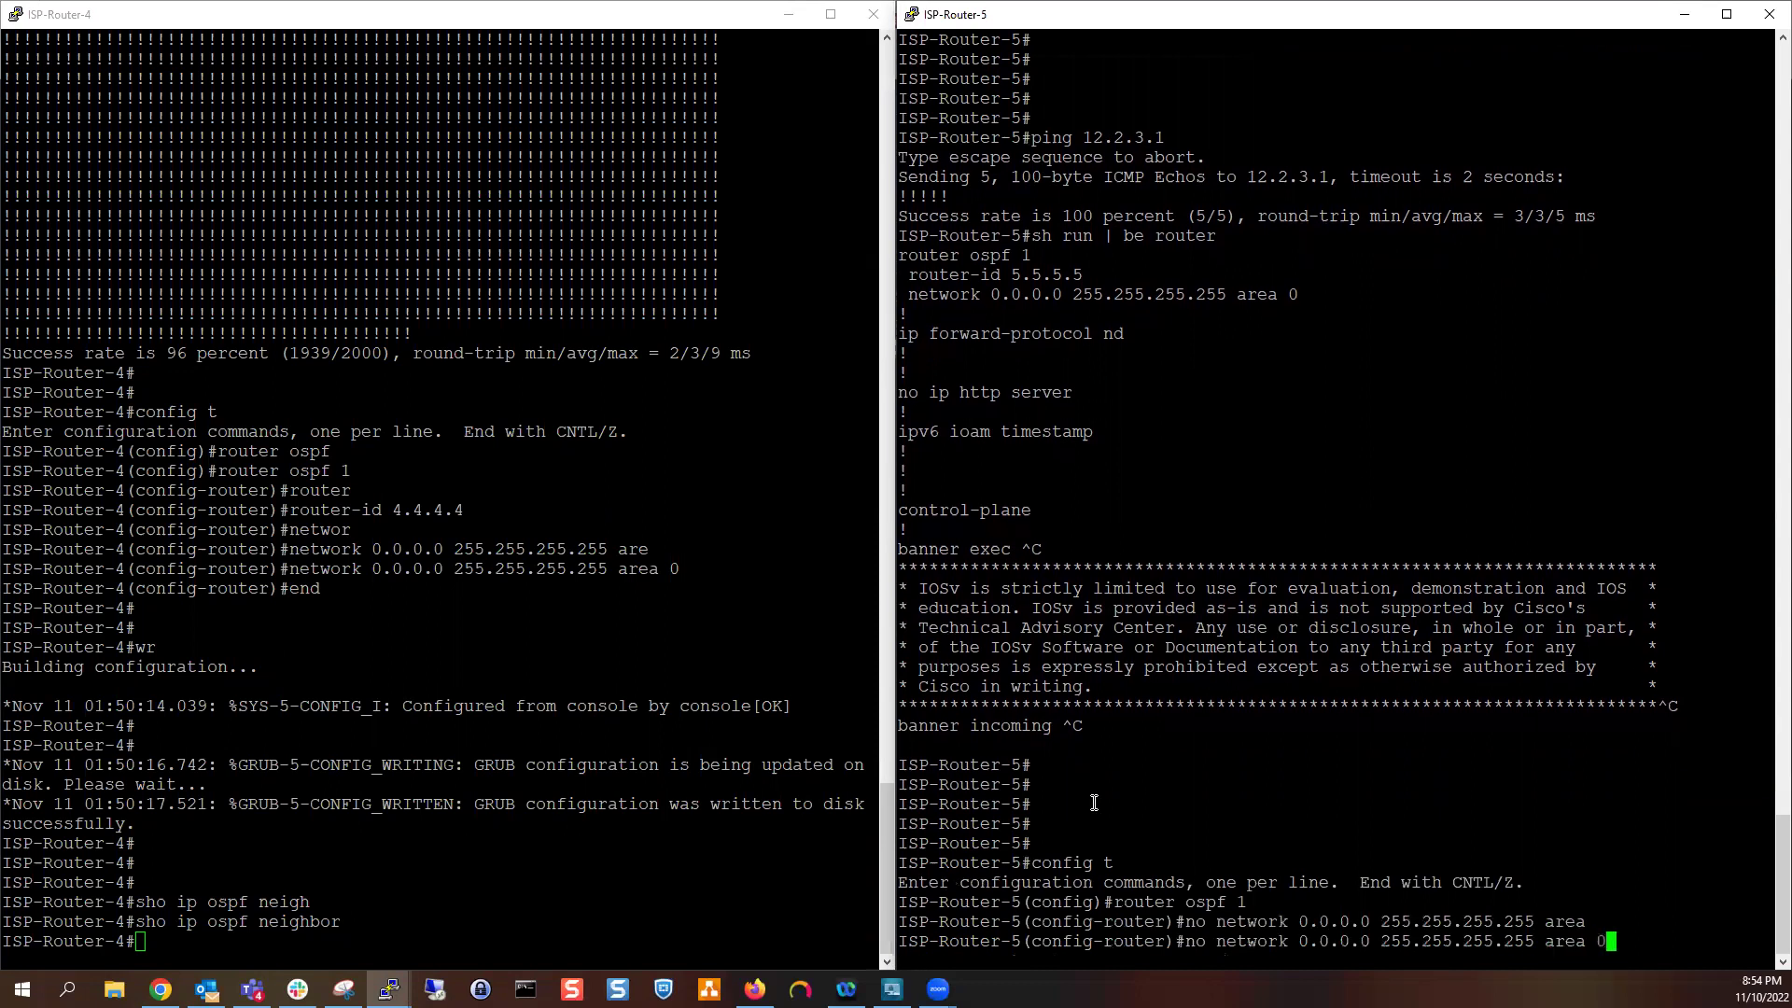
{"action": "key", "text": "Return"}
Add 'network 0.0.0.0 0.0.0.0 area 0' to OSPF 1
{"action": "type", "text": "network"}
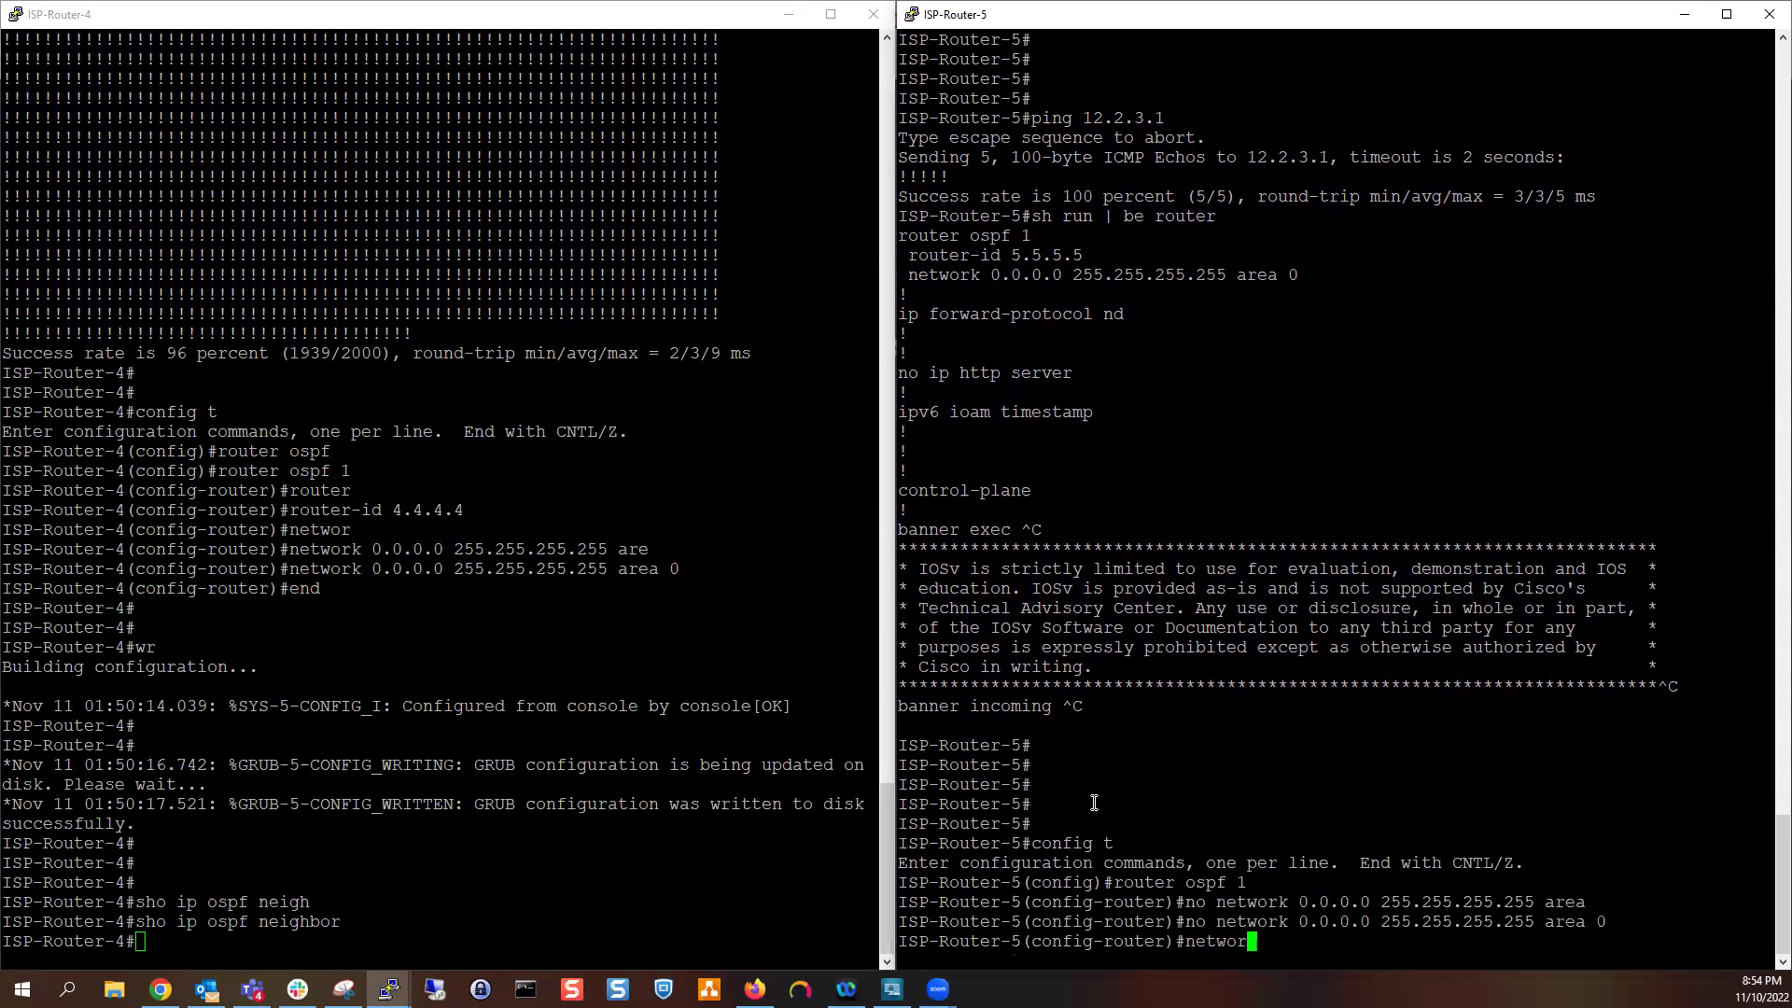
{"action": "key", "text": "Tab"}
{"action": "type", "text": "0.0.0.0 0.0.0."}
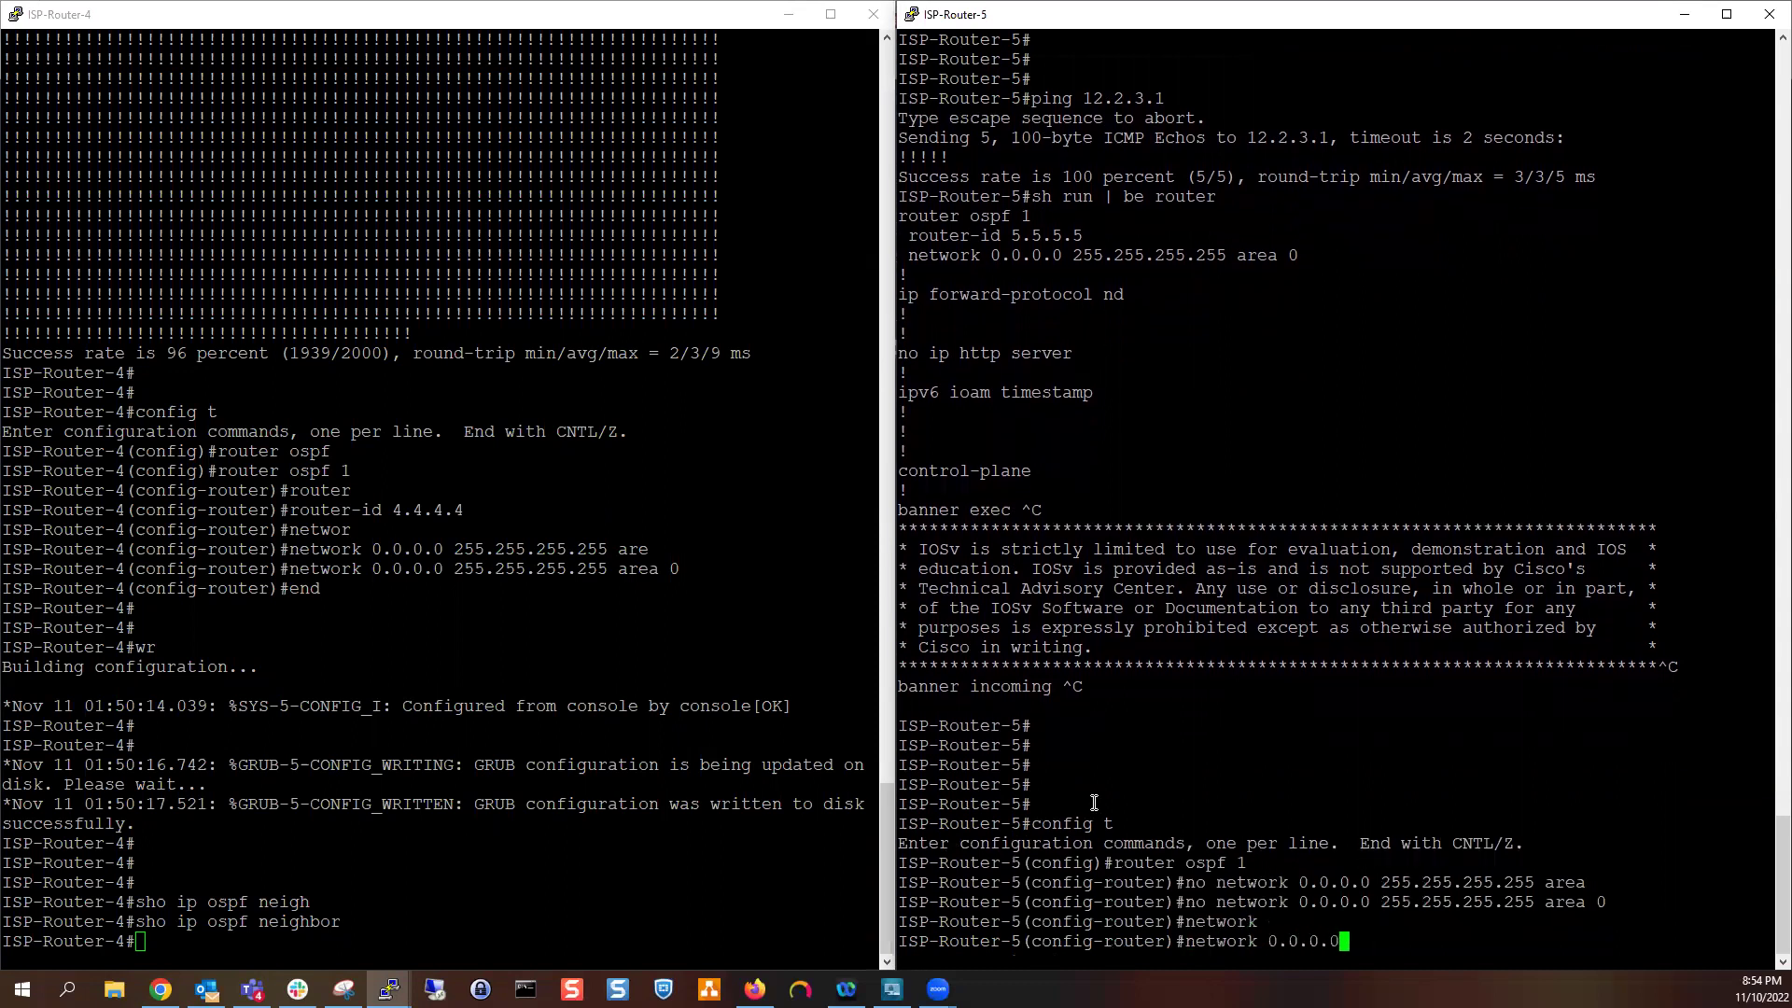
{"action": "type", "text": "area 0"}
{"action": "key", "text": "Return"}
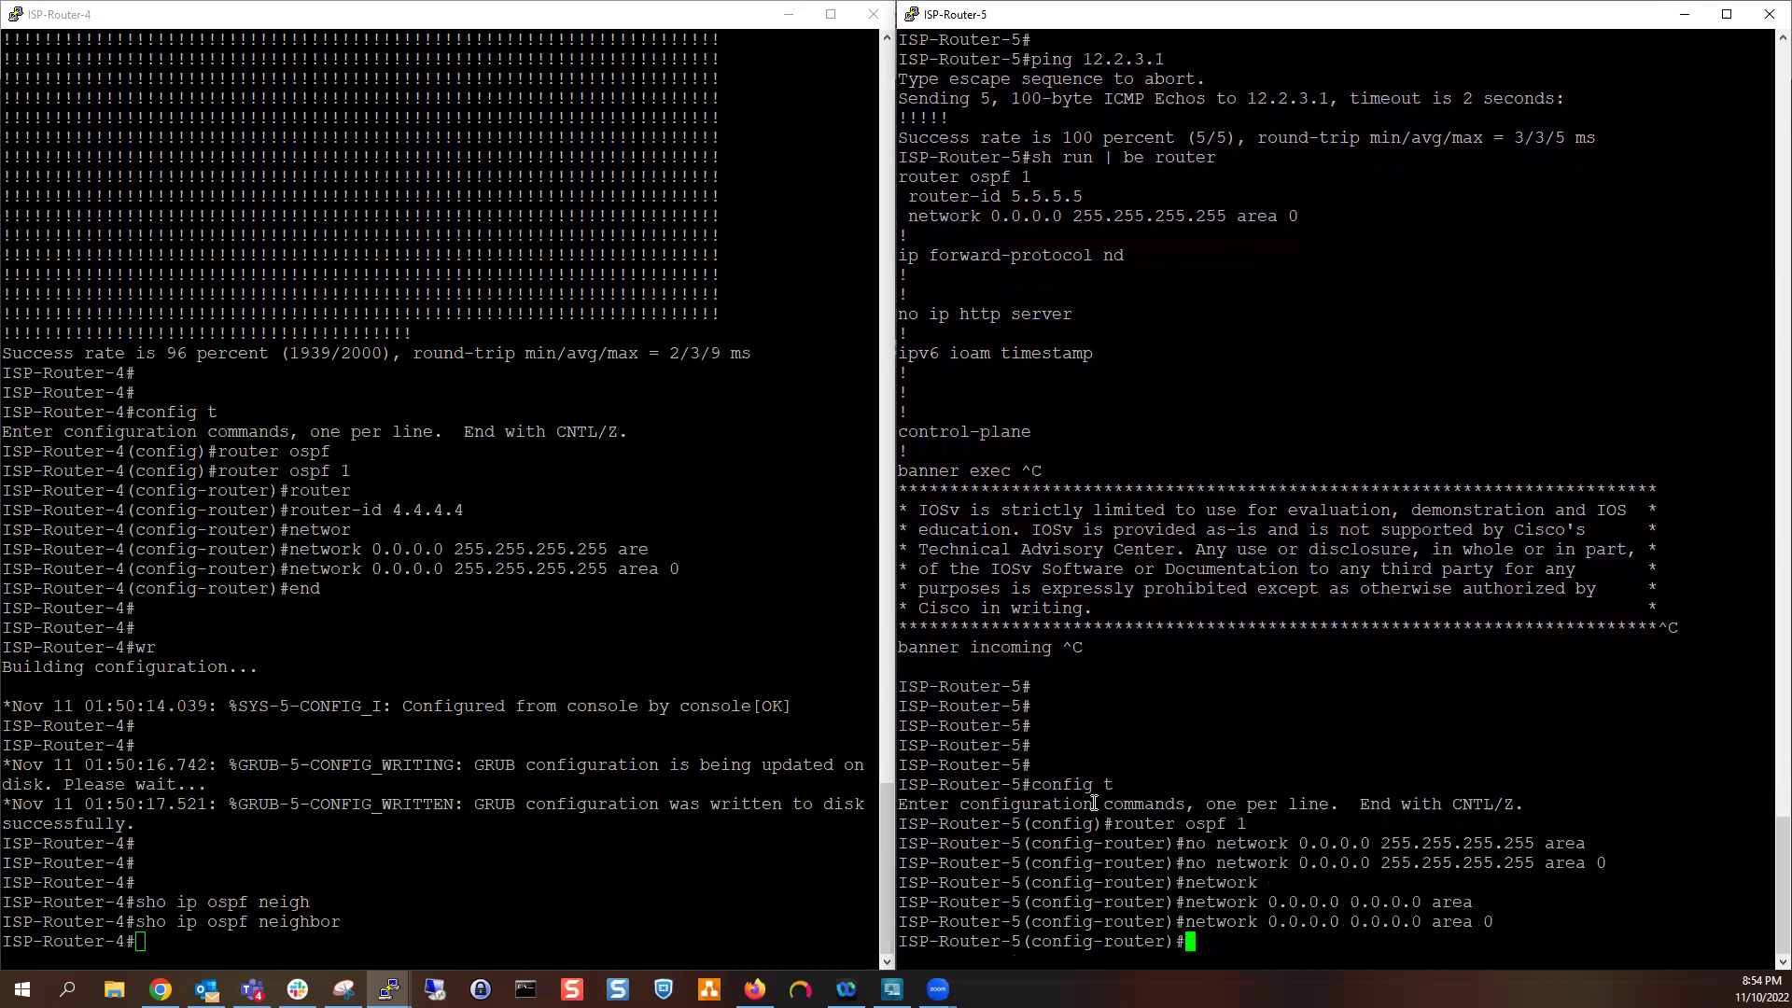
{"action": "type", "text": "do s"}
{"action": "key", "text": "BackSpace"}
{"action": "key", "text": "BackSpace"}
{"action": "key", "text": "BackSpace"}
{"action": "key", "text": "BackSpace"}
{"action": "left_click", "coordinate": [676, 855]}
On ISP-Router-4's router ospf 1, remove 'network 0.0.0.0 0.0.0.0 area 0'
{"action": "type", "text": "config t"}
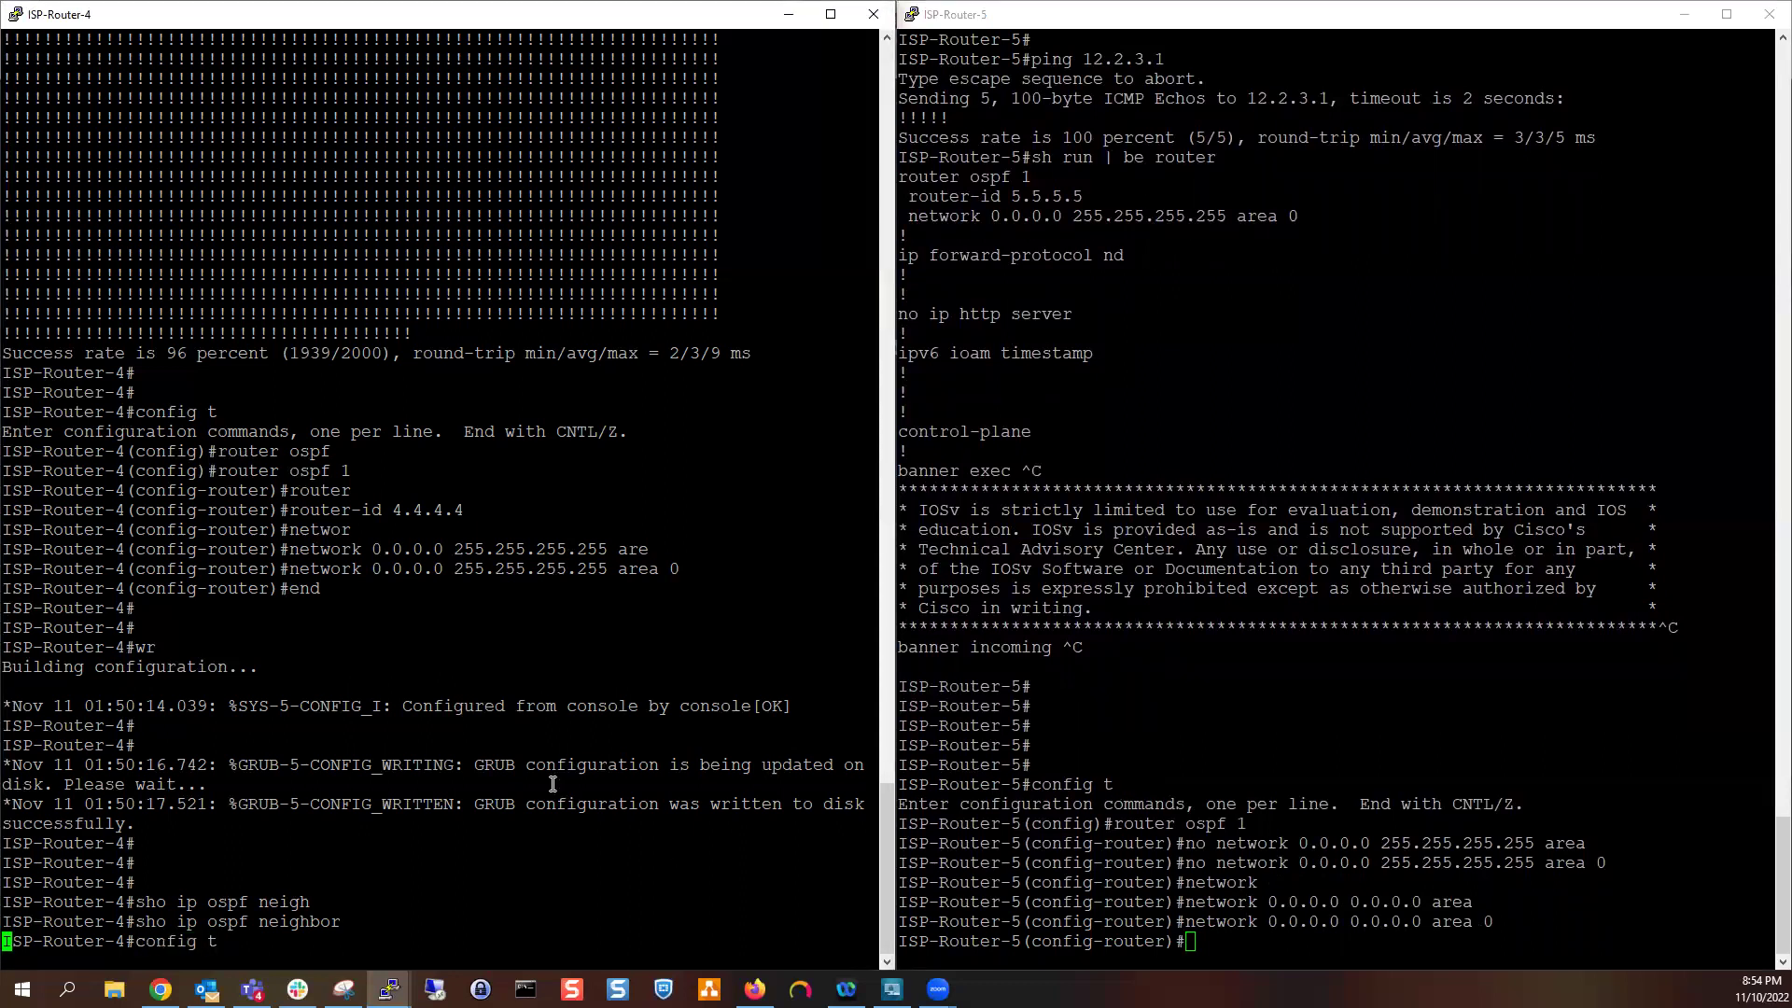
{"action": "key", "text": "Return"}
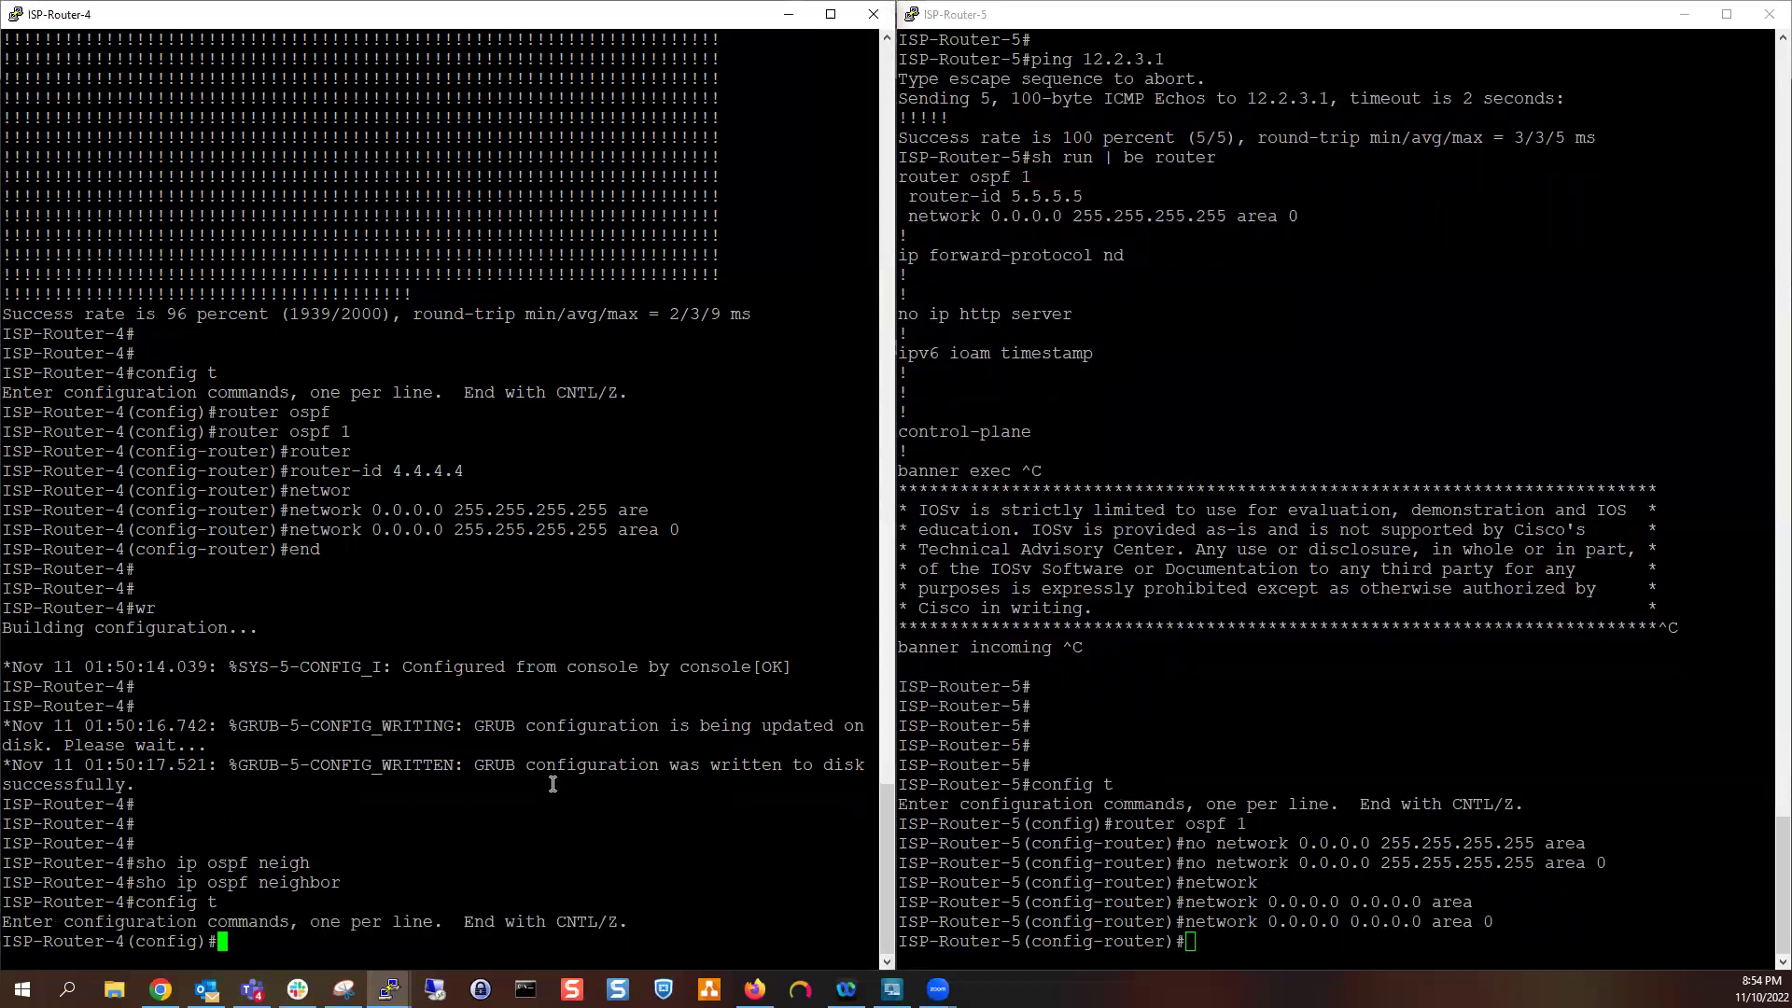
{"action": "type", "text": "router ospf 1"}
{"action": "key", "text": "Return"}
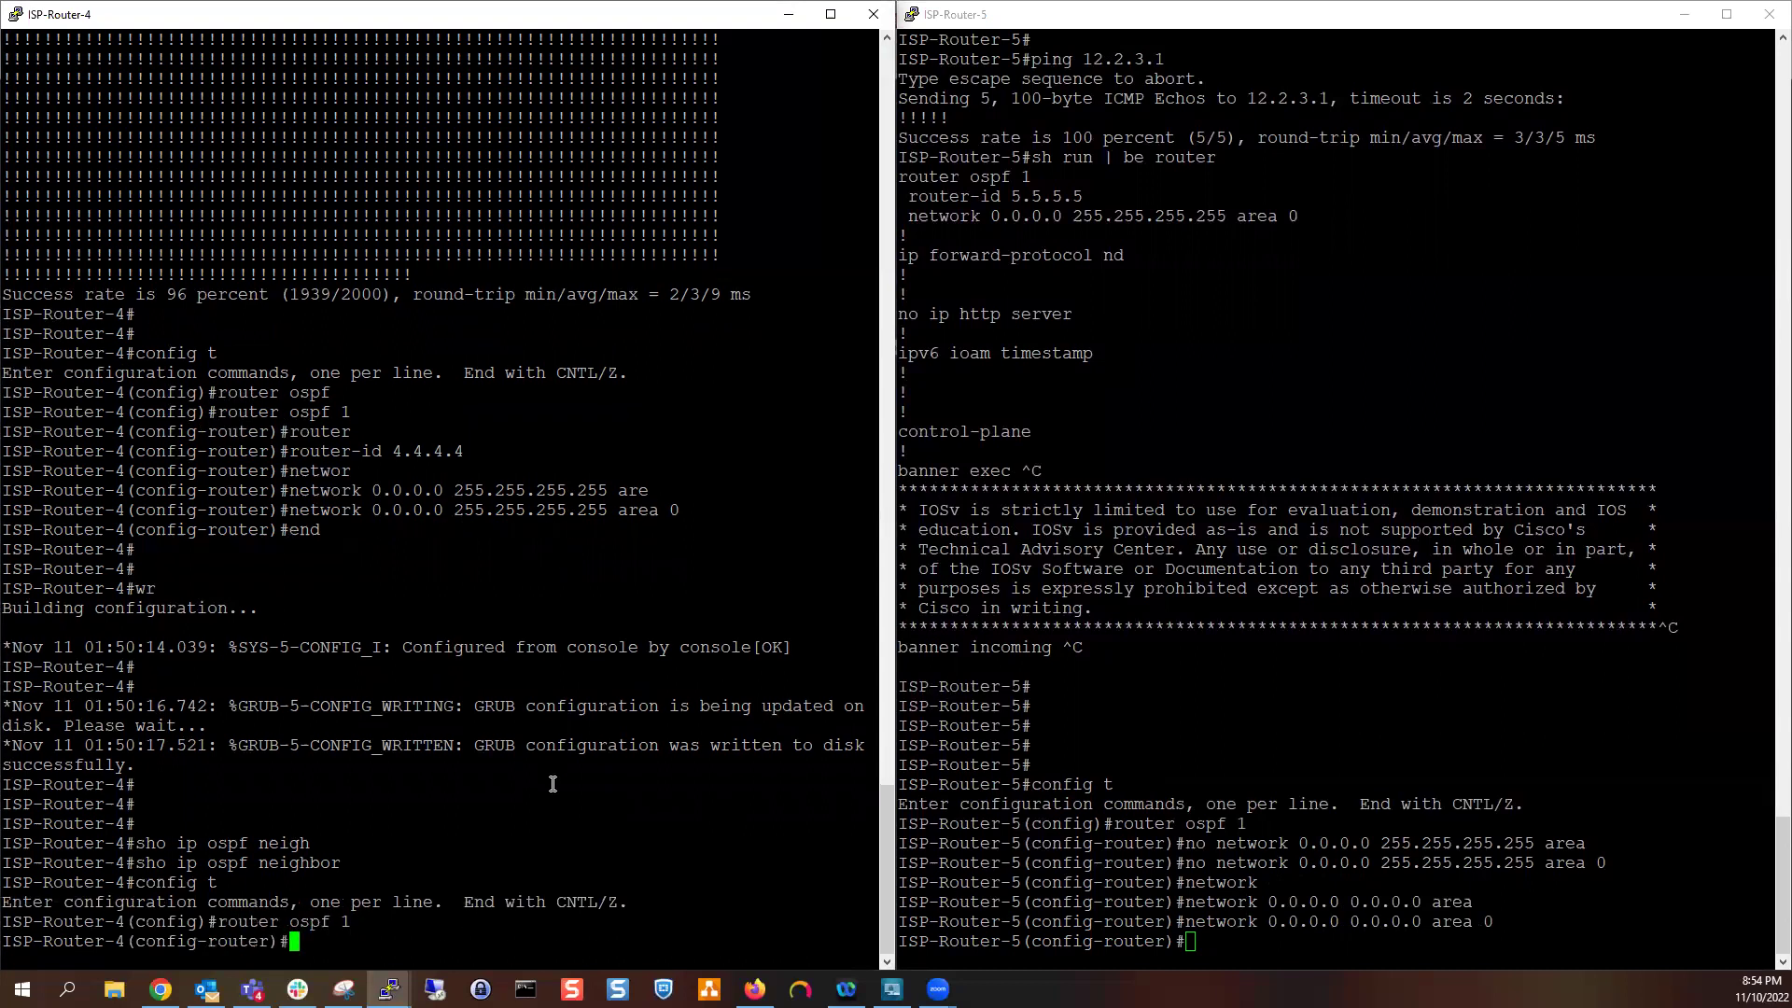
{"action": "type", "text": "netwrok"}
{"action": "key", "text": "Tab"}
{"action": "key", "text": "BackSpace"}
{"action": "key", "text": "BackSpace"}
{"action": "key", "text": "BackSpace"}
{"action": "key", "text": "BackSpace"}
{"action": "key", "text": "BackSpace"}
{"action": "key", "text": "BackSpace"}
{"action": "key", "text": "BackSpace"}
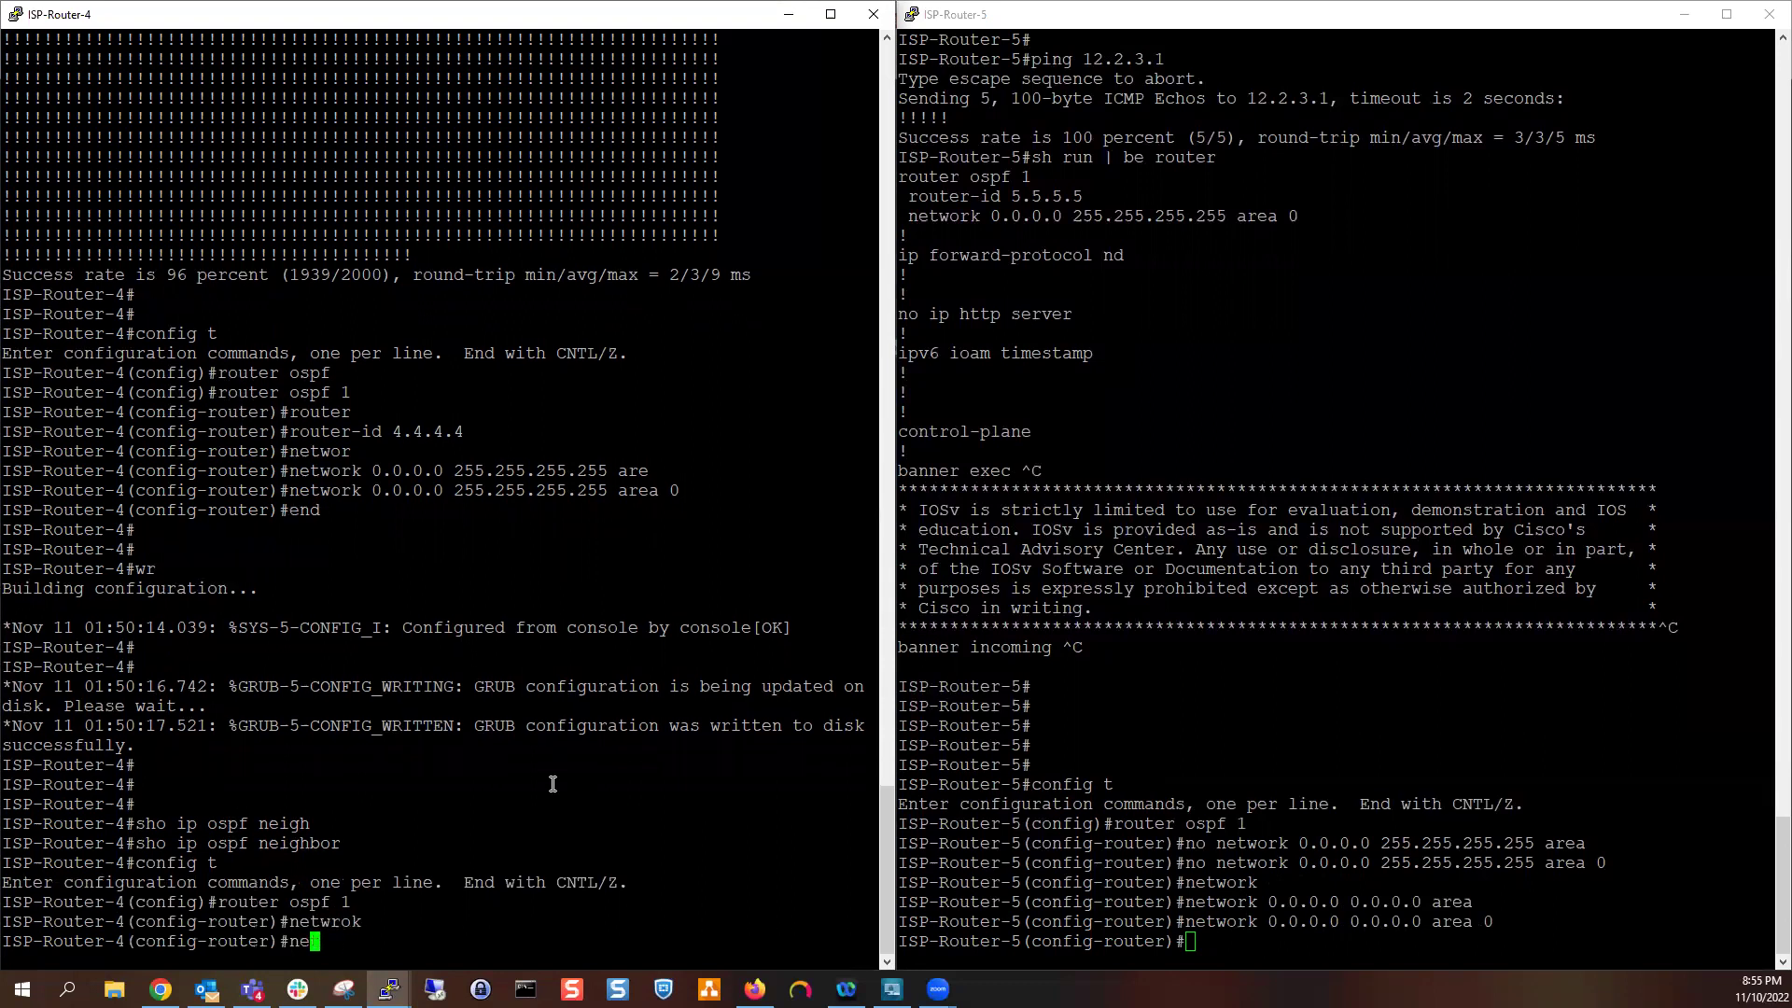
{"action": "type", "text": "no network"}
{"action": "key", "text": "Tab"}
{"action": "type", "text": "0.0.0.0 0.0.0.0 area"}
{"action": "key", "text": "Tab"}
{"action": "type", "text": "0"}
{"action": "key", "text": "Return"}
Add 'network 0.0.0.0 0.0.0.0 area 0' to OSPF 1
{"action": "type", "text": "network"}
{"action": "key", "text": "Tab"}
{"action": "type", "text": "0.0.0.0 0.0.0.0"}
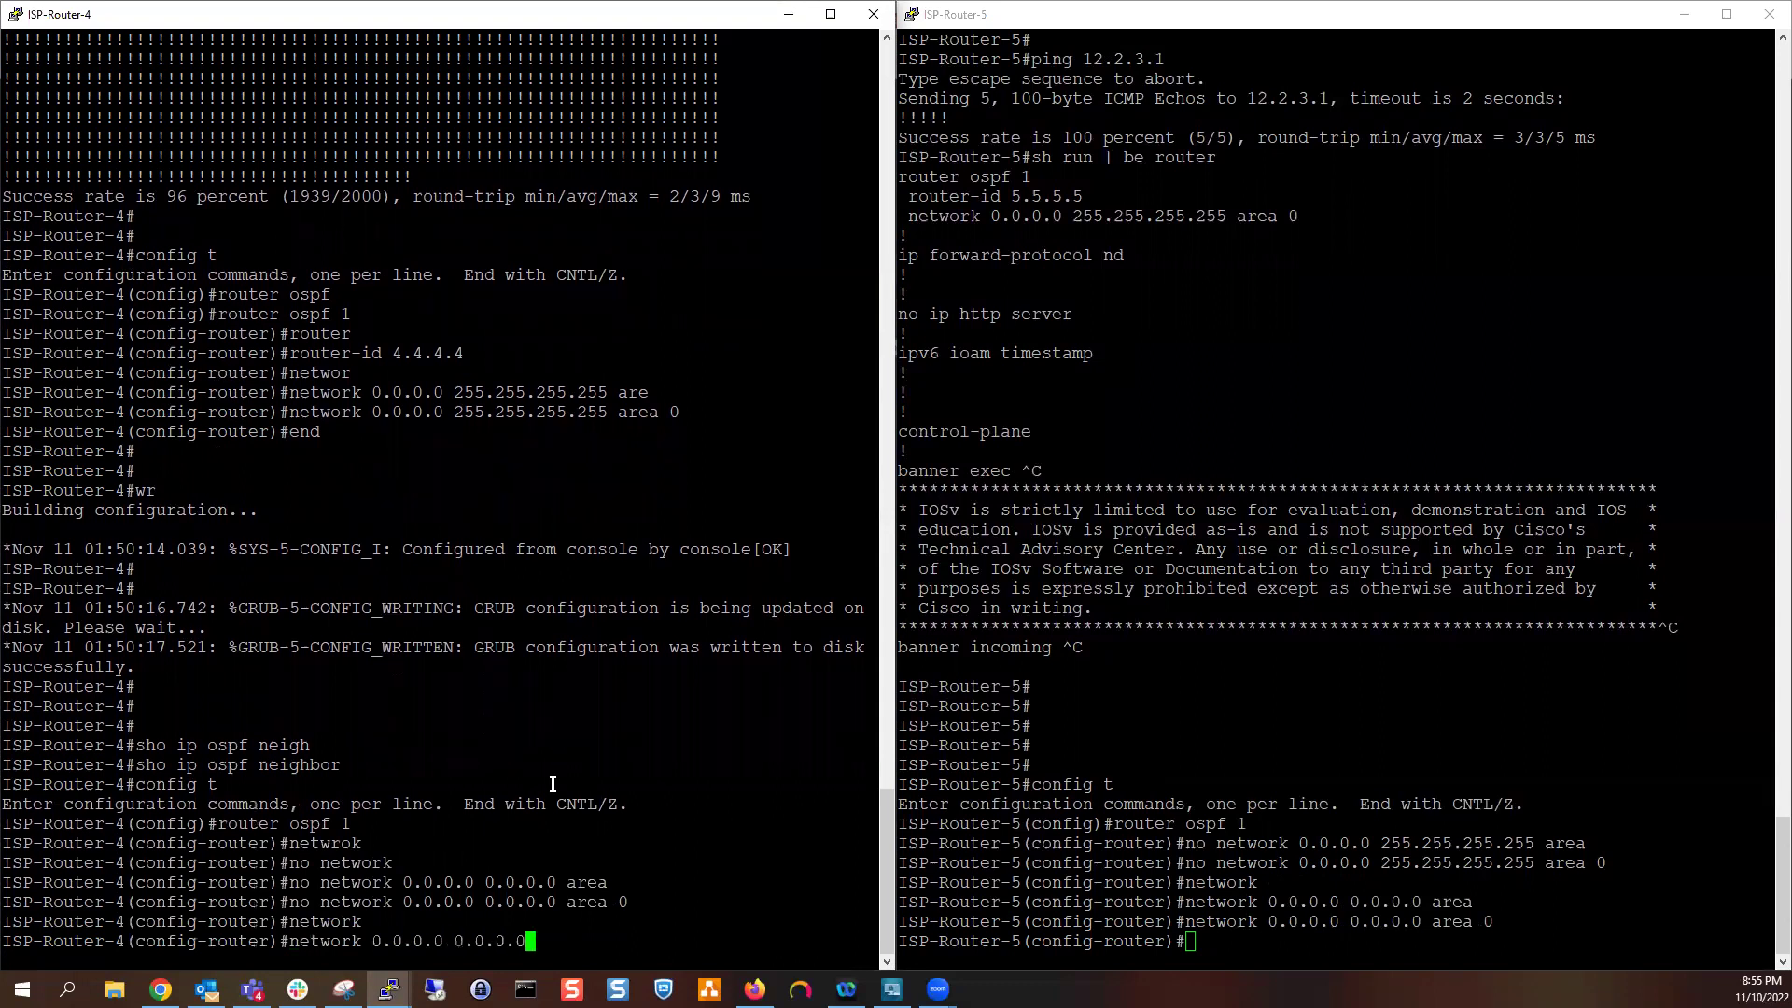
{"action": "type", "text": " area 0"}
{"action": "key", "text": "Return"}
Remove the old 'network 0.0.0.0 255.255.255.255 area 0' statement
{"action": "type", "text": "do sh ip"}
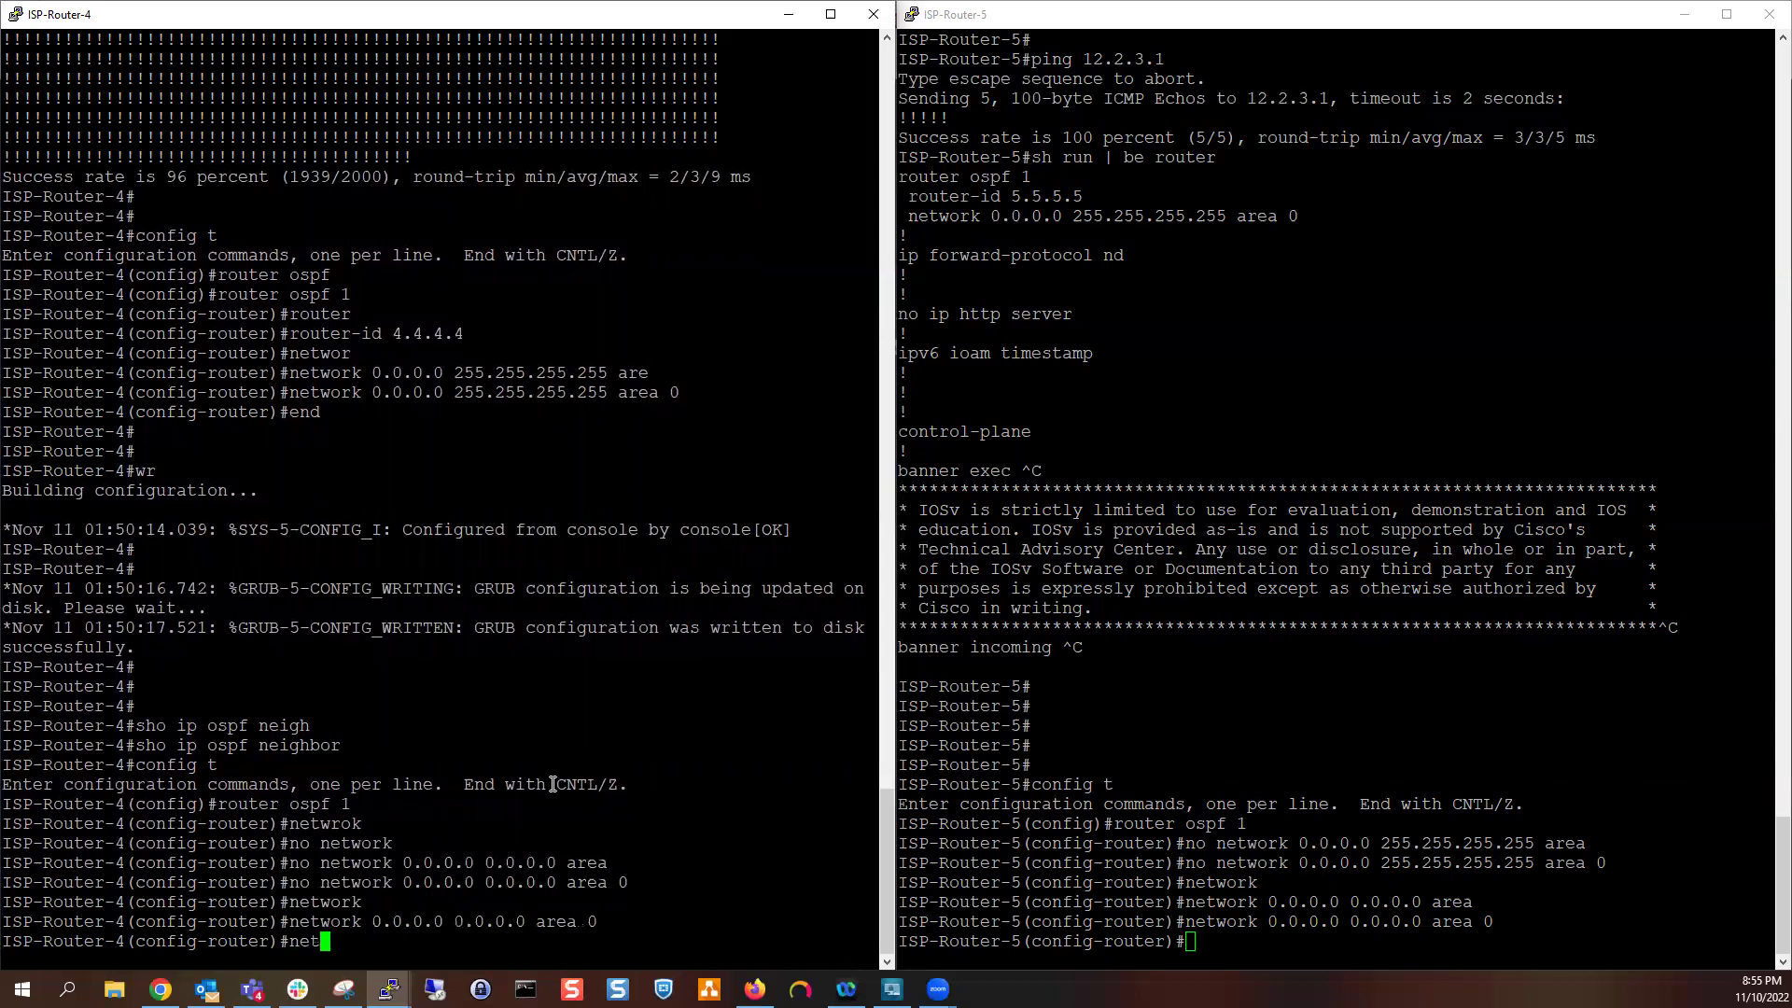
{"action": "key", "text": "BackSpace"}
{"action": "key", "text": "BackSpace"}
{"action": "key", "text": "BackSpace"}
{"action": "key", "text": "BackSpace"}
{"action": "key", "text": "BackSpace"}
{"action": "key", "text": "BackSpace"}
{"action": "key", "text": "BackSpace"}
{"action": "key", "text": "BackSpace"}
{"action": "key", "text": "Up"}
{"action": "key", "text": "Up"}
{"action": "key", "text": "Up"}
{"action": "key", "text": "Left"}
{"action": "key", "text": "Left"}
{"action": "key", "text": "Left"}
{"action": "key", "text": "Left"}
{"action": "key", "text": "Left"}
{"action": "key", "text": "Left"}
{"action": "key", "text": "Left"}
{"action": "key", "text": "Left"}
{"action": "key", "text": "BackSpace"}
{"action": "key", "text": "BackSpace"}
{"action": "key", "text": "BackSpace"}
{"action": "key", "text": "BackSpace"}
{"action": "key", "text": "BackSpace"}
{"action": "key", "text": "BackSpace"}
{"action": "key", "text": "BackSpace"}
{"action": "type", "text": "255.255.255.255"}
{"action": "key", "text": "Return"}
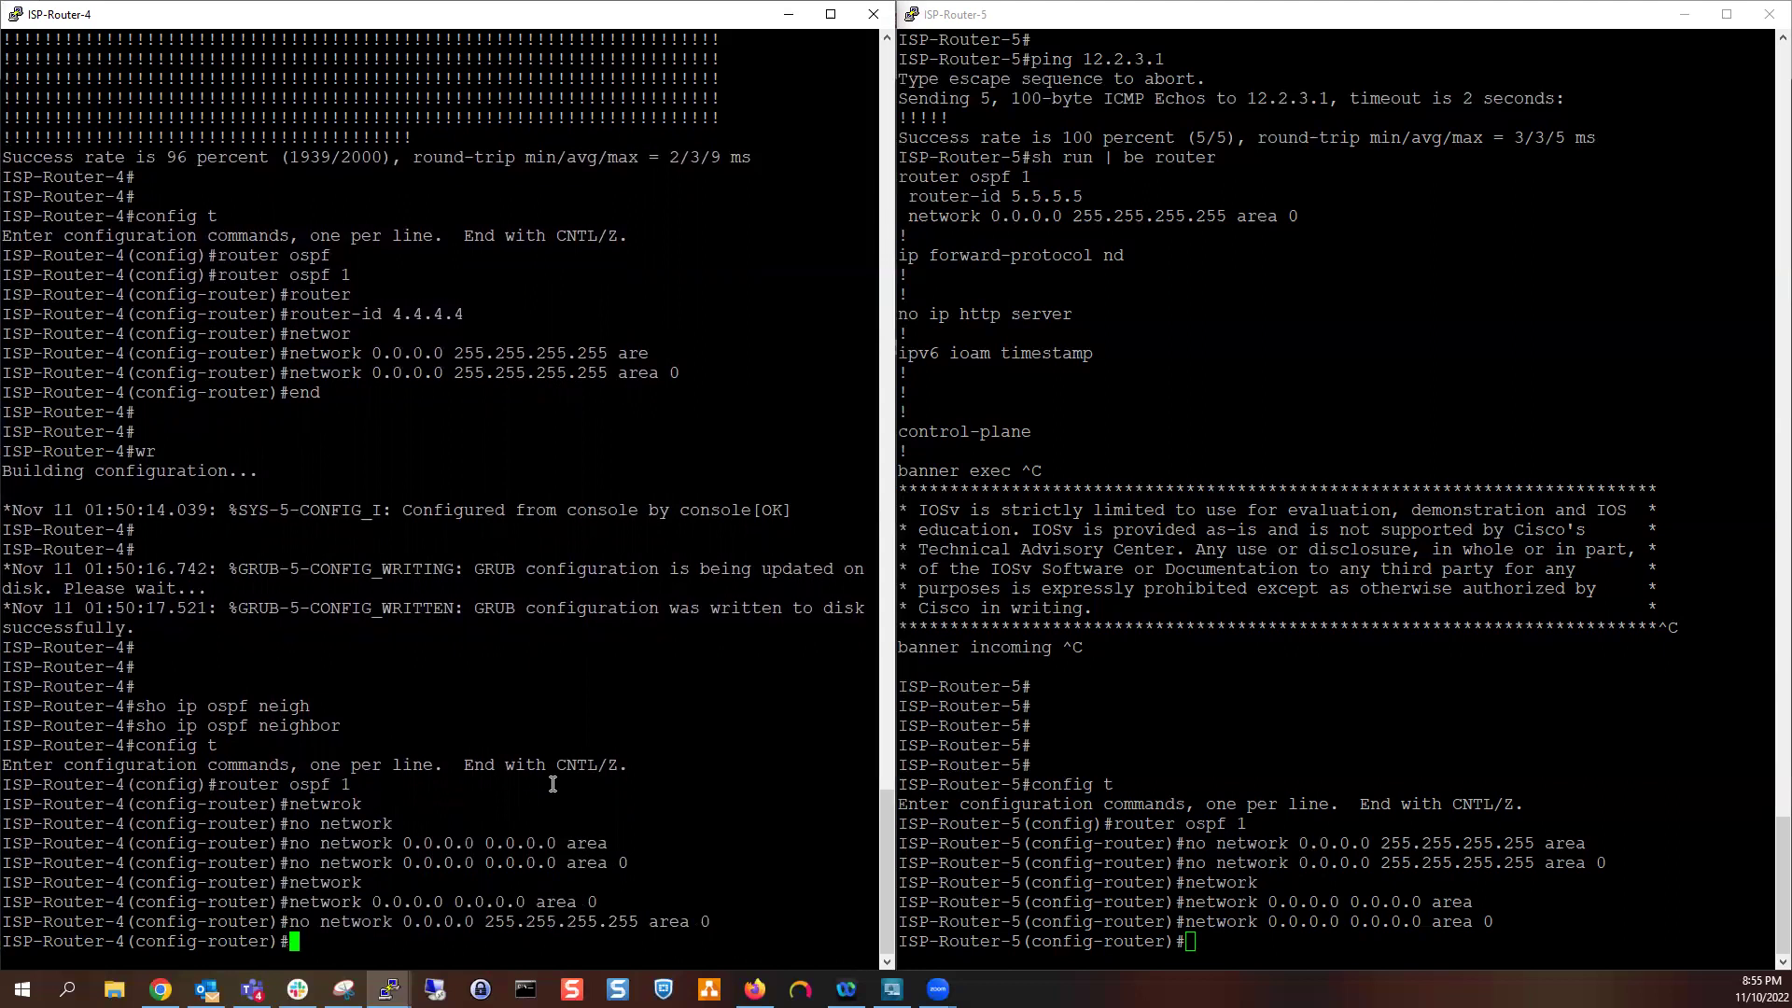
{"action": "key", "text": "alt+Tab"}
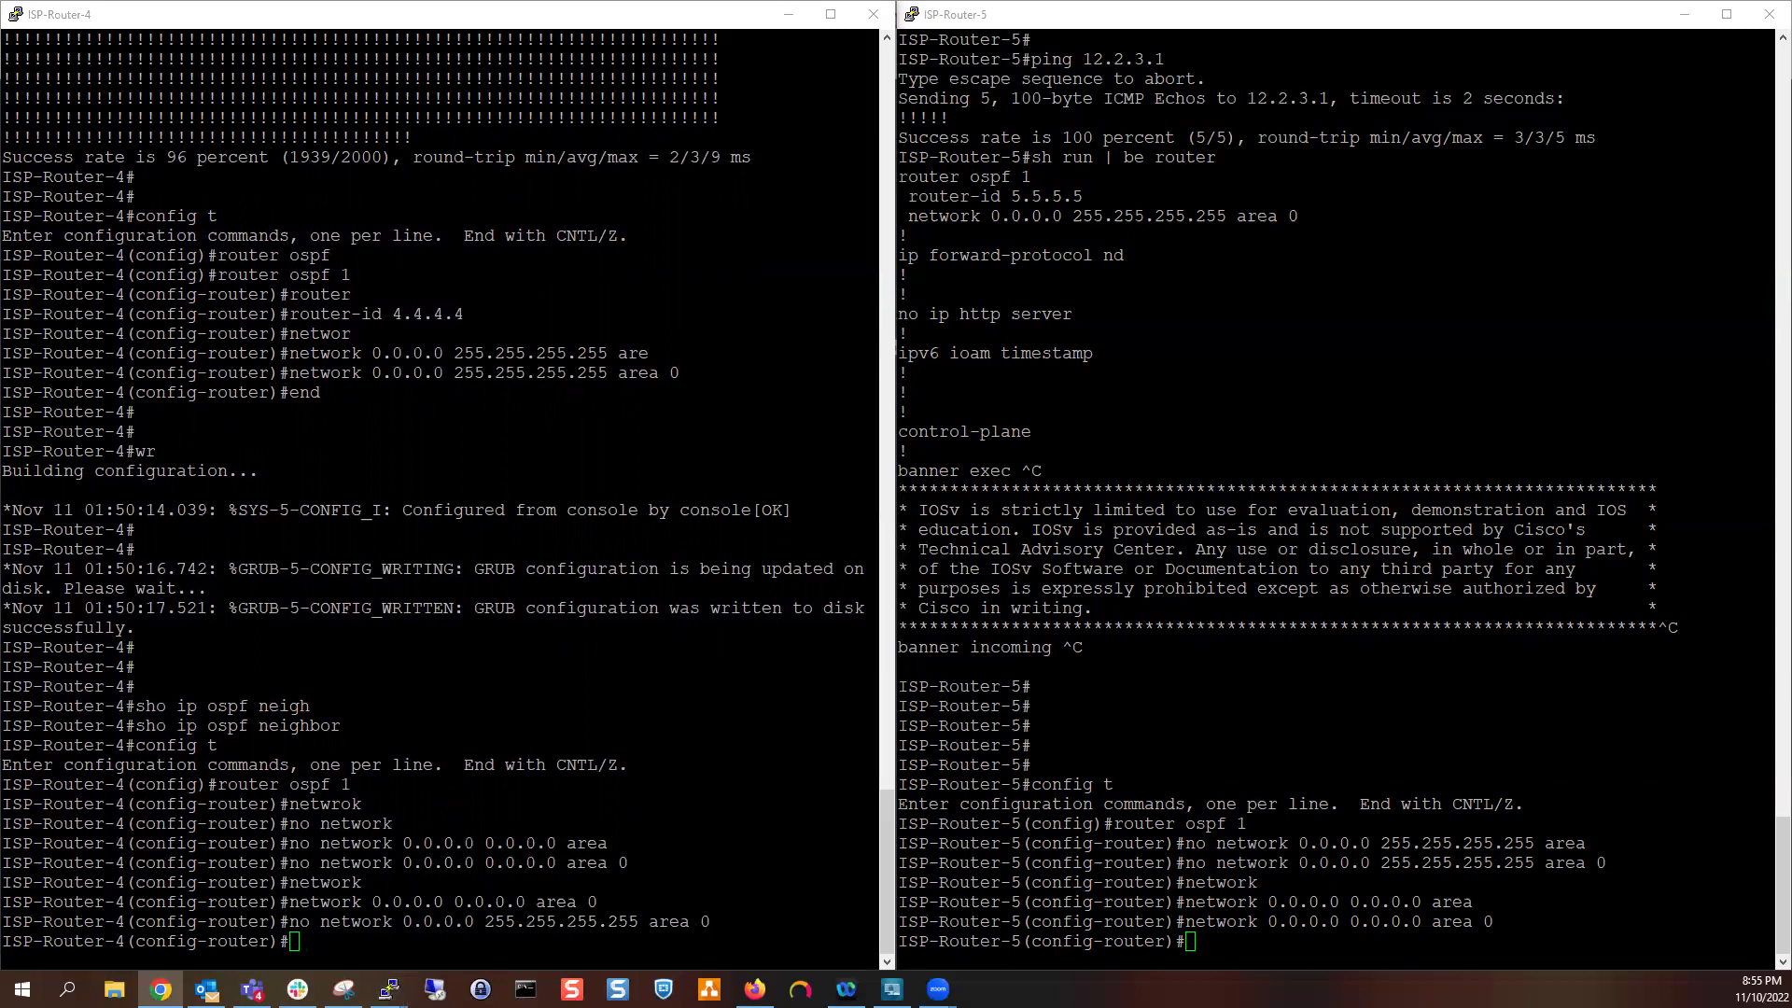
In Capture_2_2, expand the OSPF and LLS Data Block details of Hello packet 4075
{"action": "left_click", "coordinate": [789, 14]}
{"action": "left_click", "coordinate": [1682, 15]}
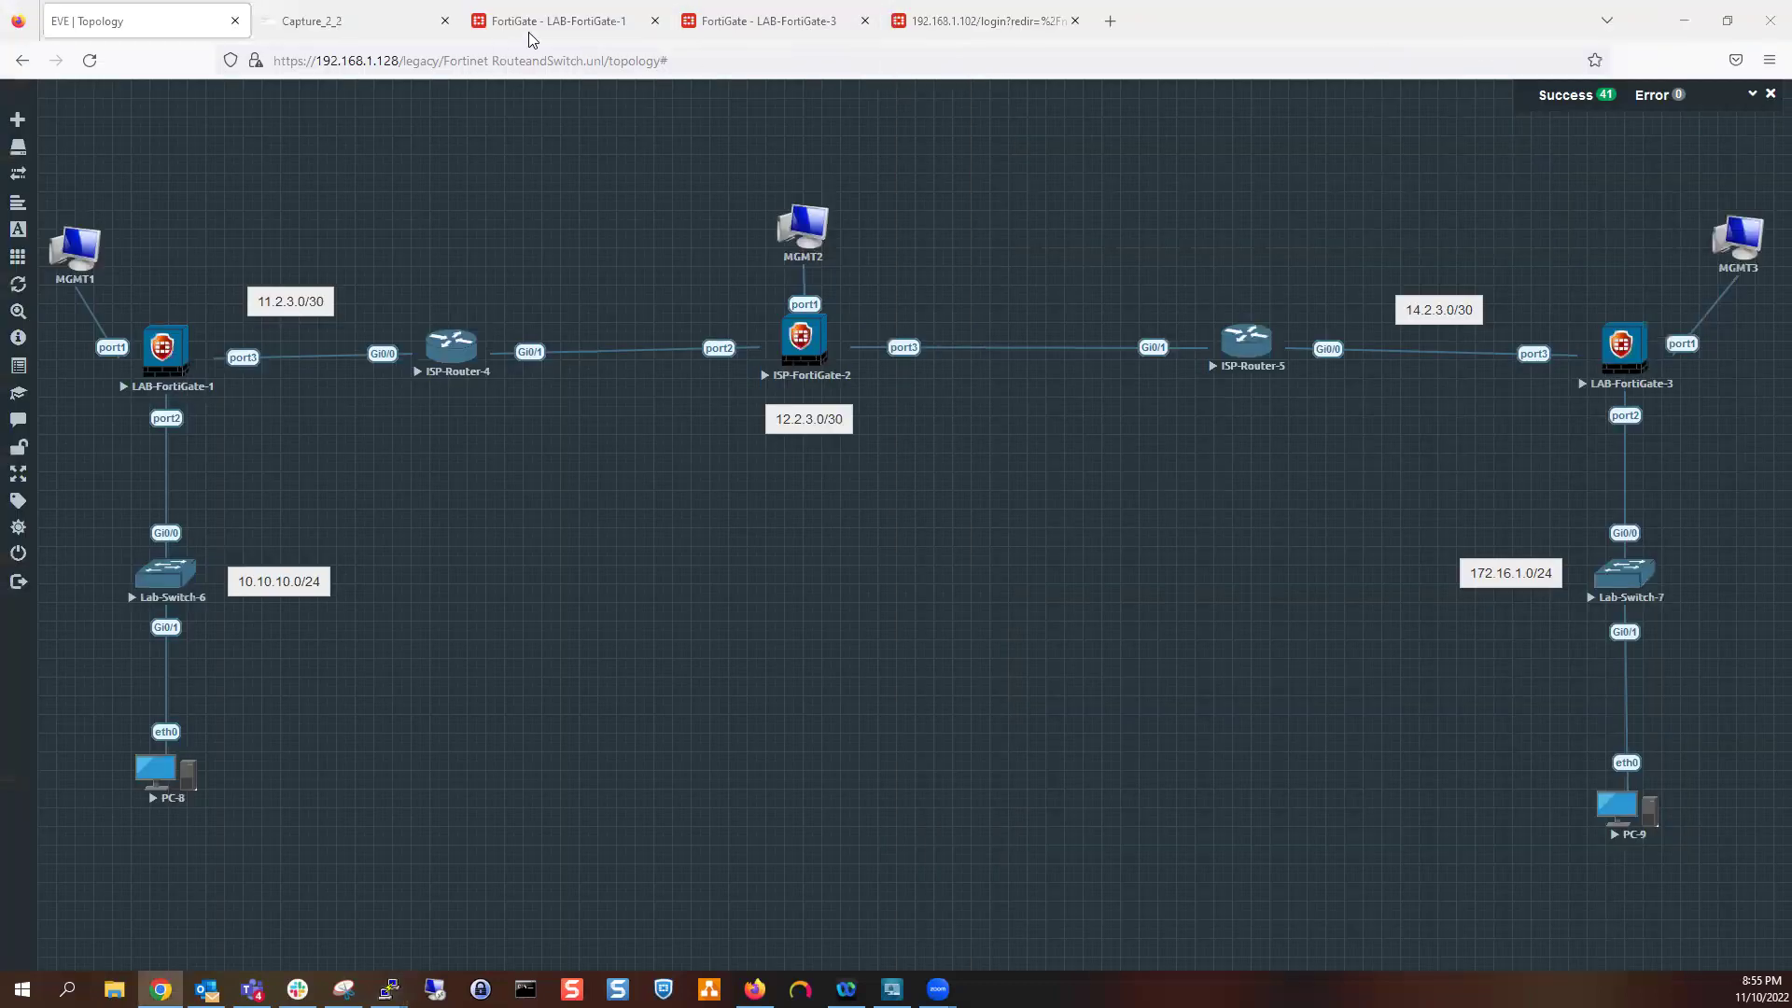
{"action": "left_click", "coordinate": [373, 20]}
{"action": "left_click", "coordinate": [561, 461]}
{"action": "key", "text": "Up"}
{"action": "left_click", "coordinate": [93, 411]}
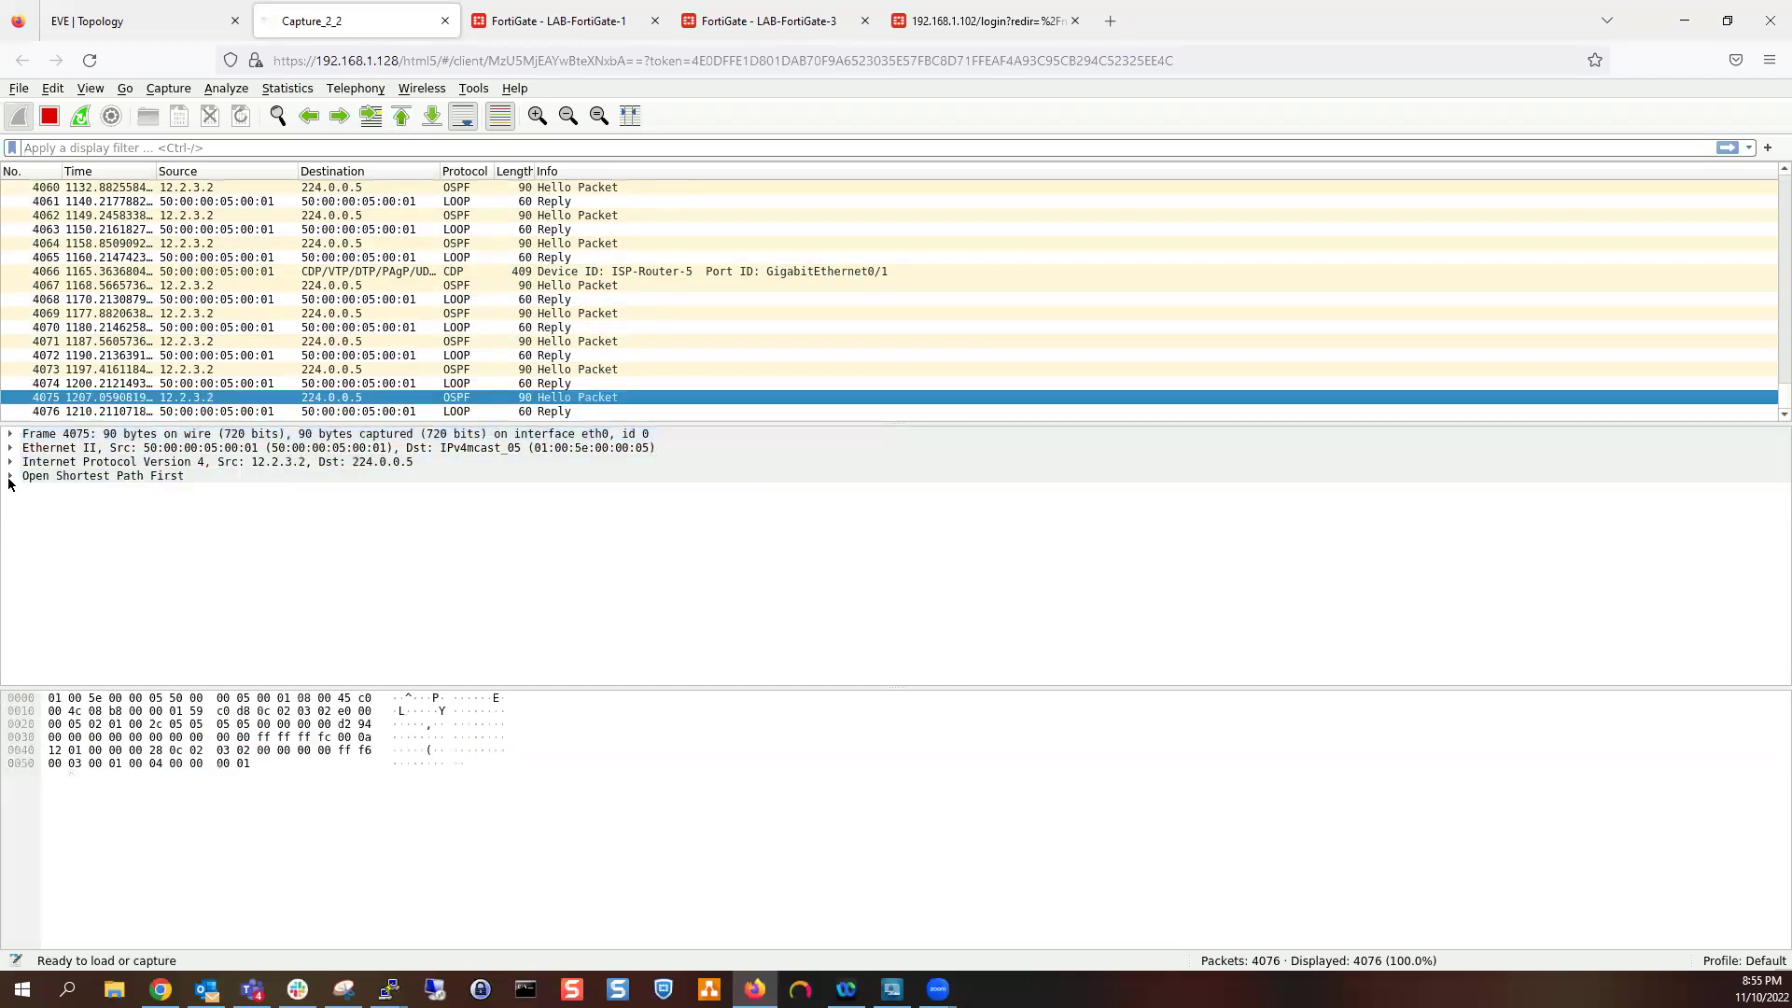
{"action": "left_click", "coordinate": [10, 476]}
{"action": "left_click", "coordinate": [47, 519]}
{"action": "left_click", "coordinate": [30, 518]}
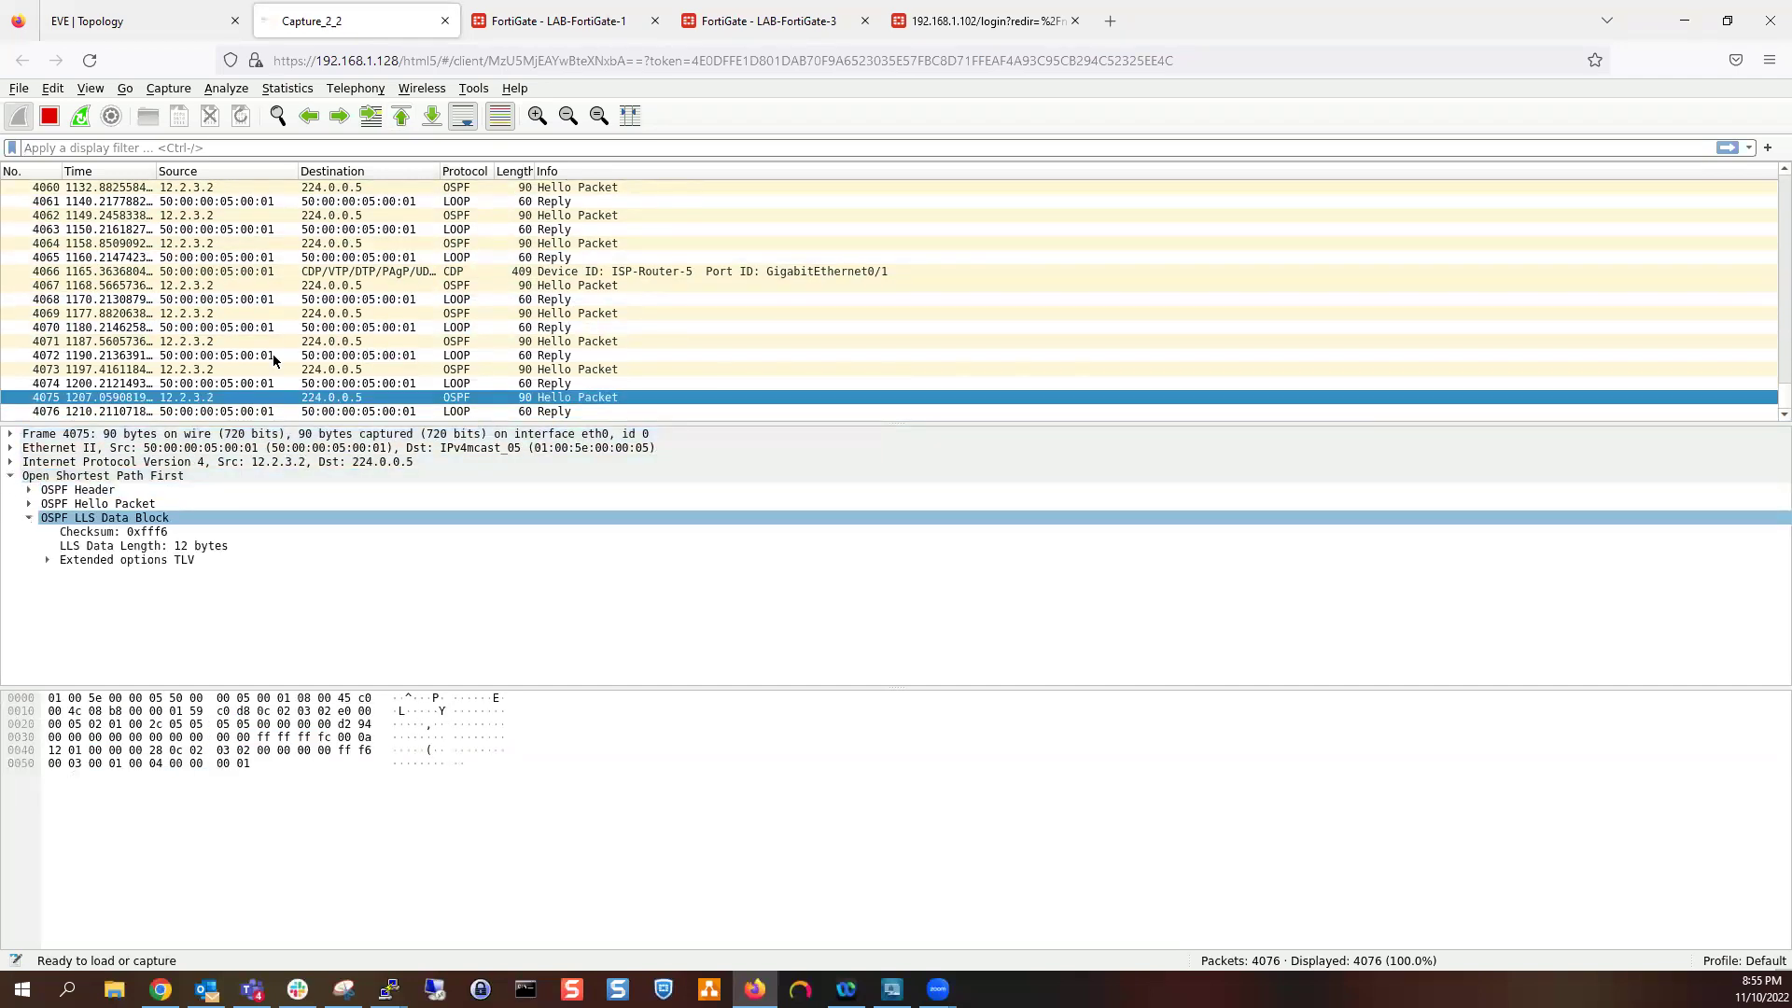
{"action": "left_click", "coordinate": [765, 21]}
Log in to the 192.168.1.102 FortiGate with the admin credentials, declining to save them
{"action": "left_click", "coordinate": [963, 16]}
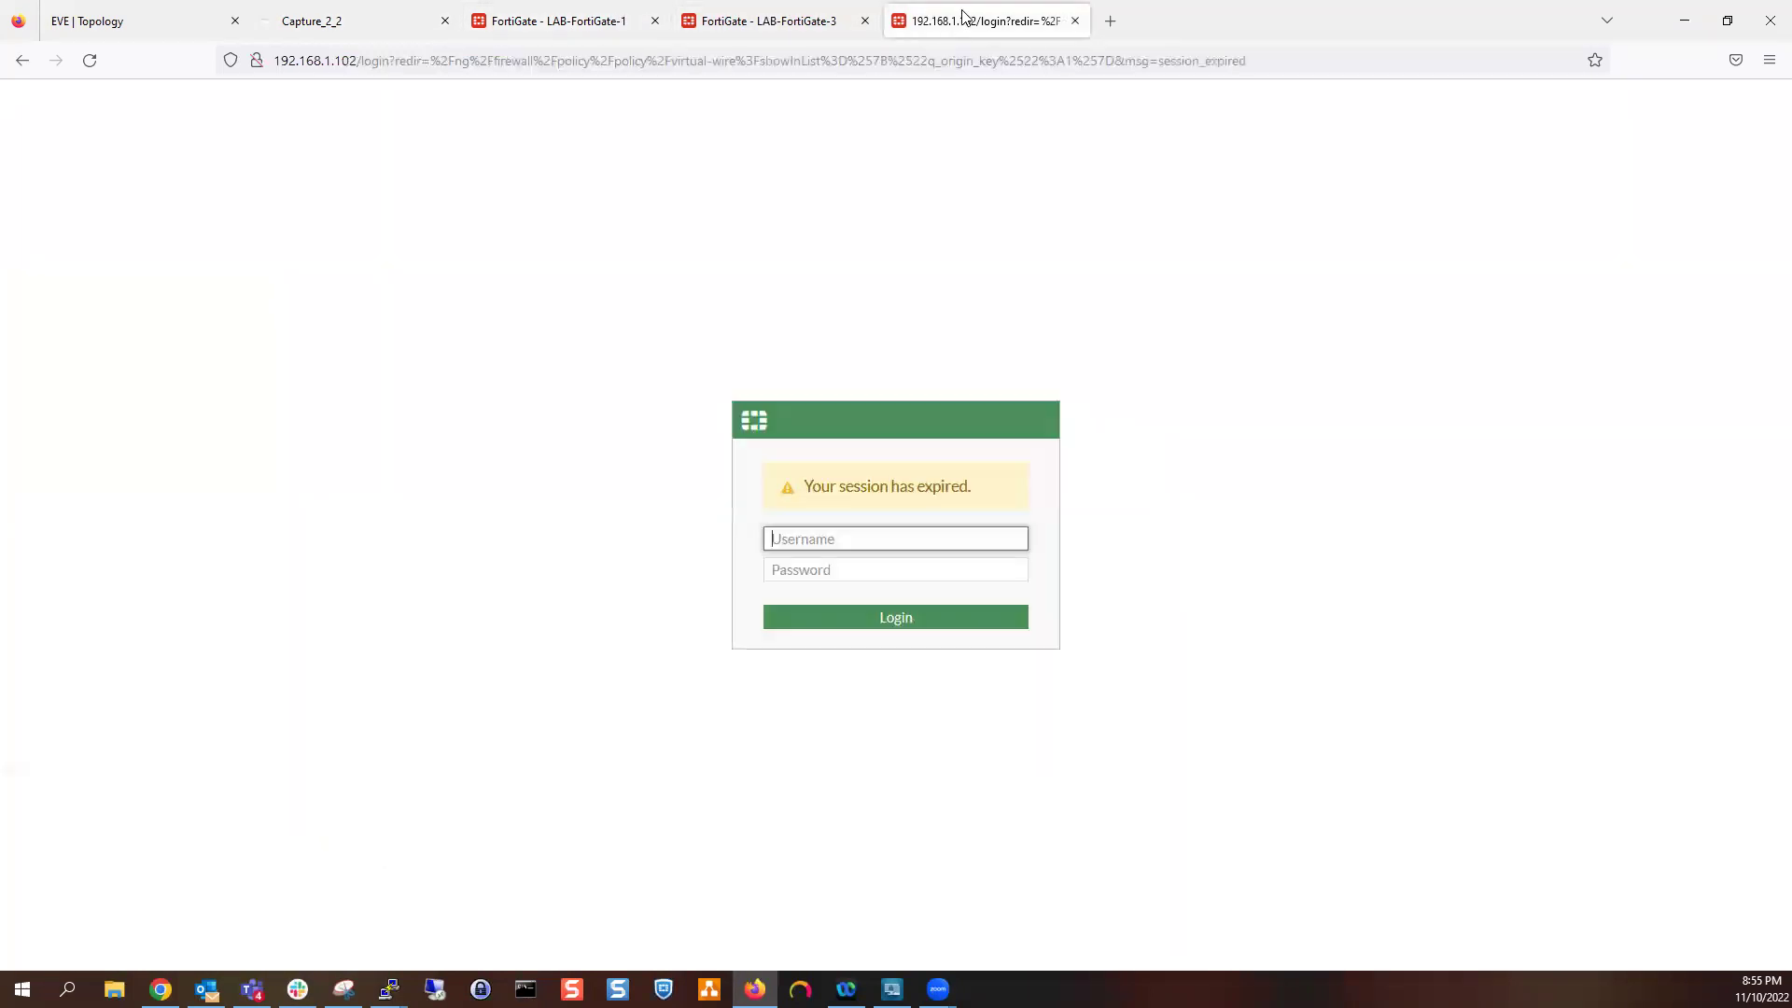
{"action": "type", "text": "admin"}
{"action": "key", "text": "Tab"}
{"action": "type", "text": "admin"}
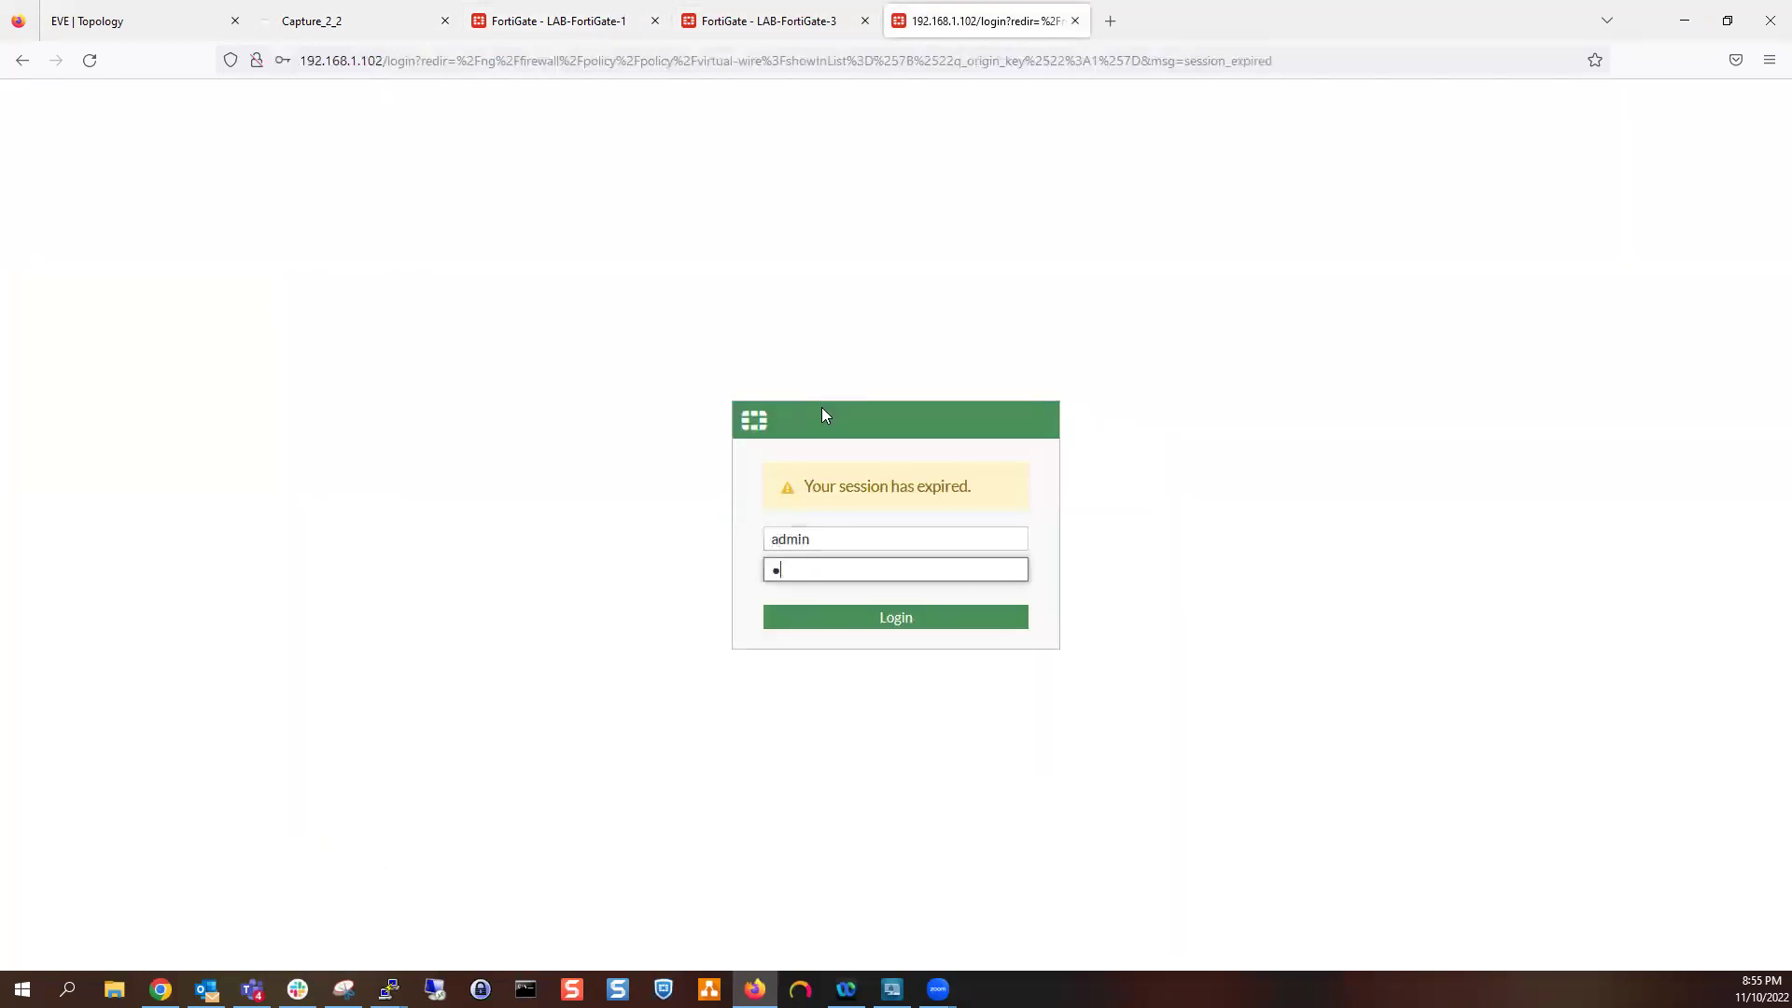
{"action": "type", "text": "1234"}
{"action": "key", "text": "Return"}
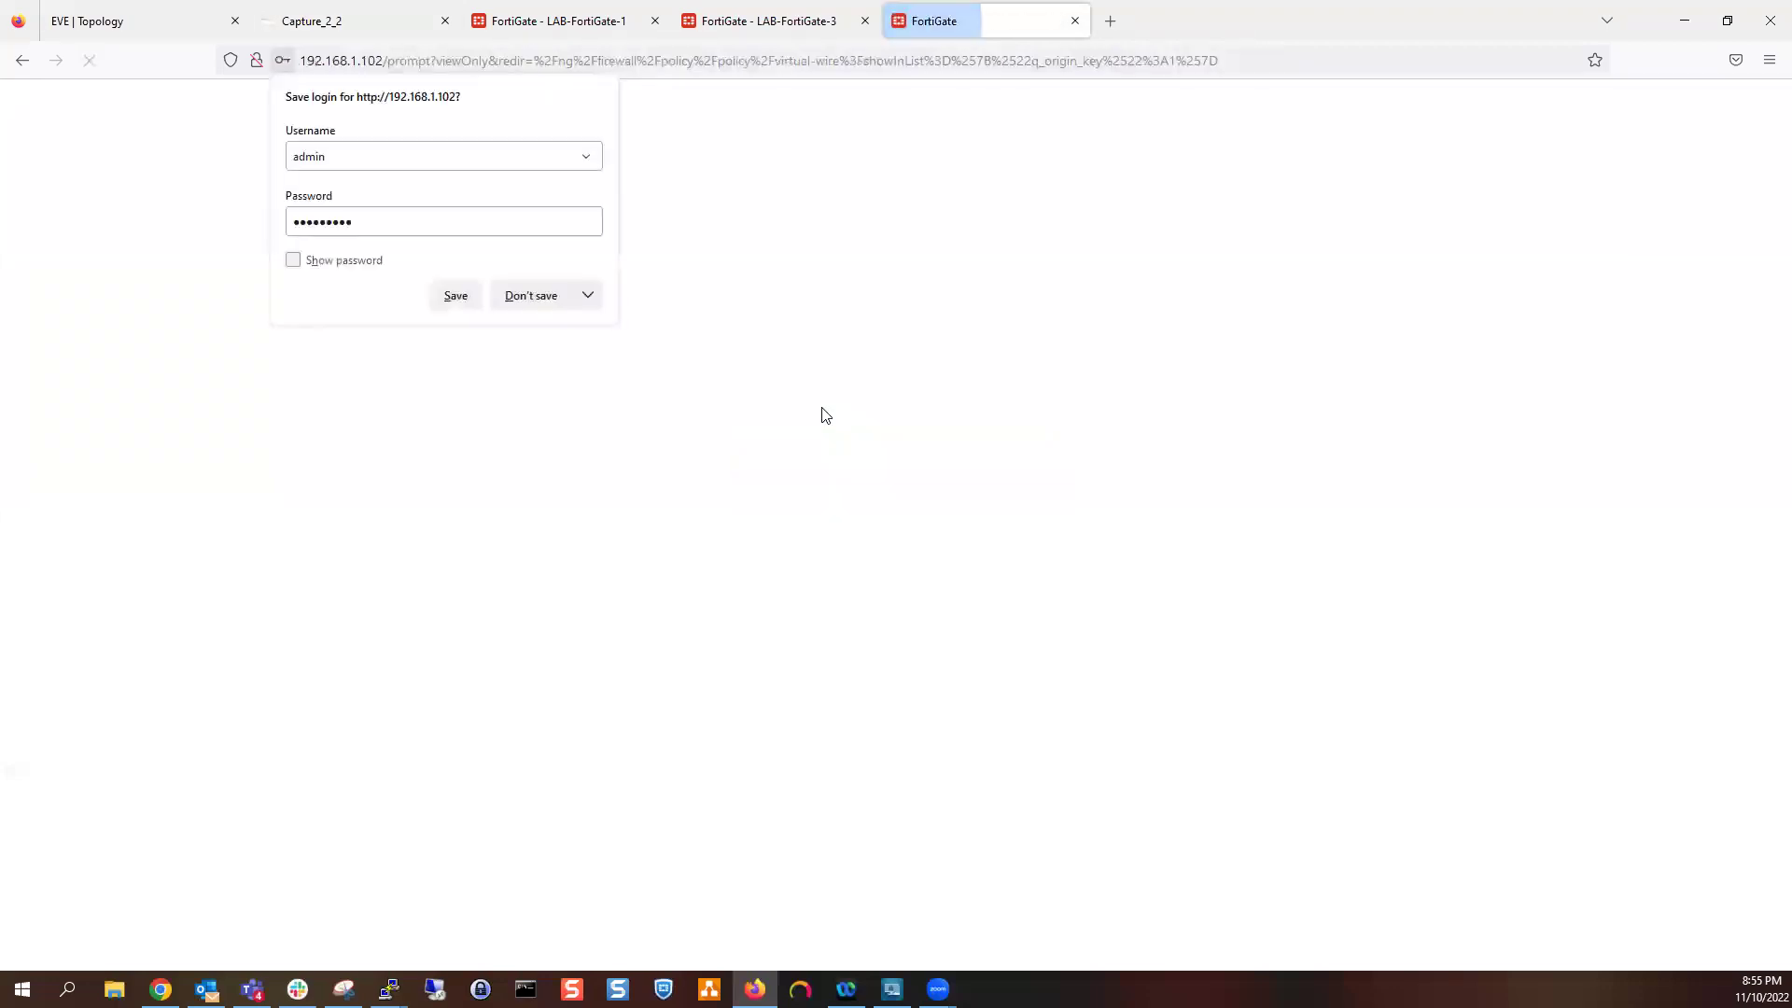
{"action": "left_click", "coordinate": [530, 300]}
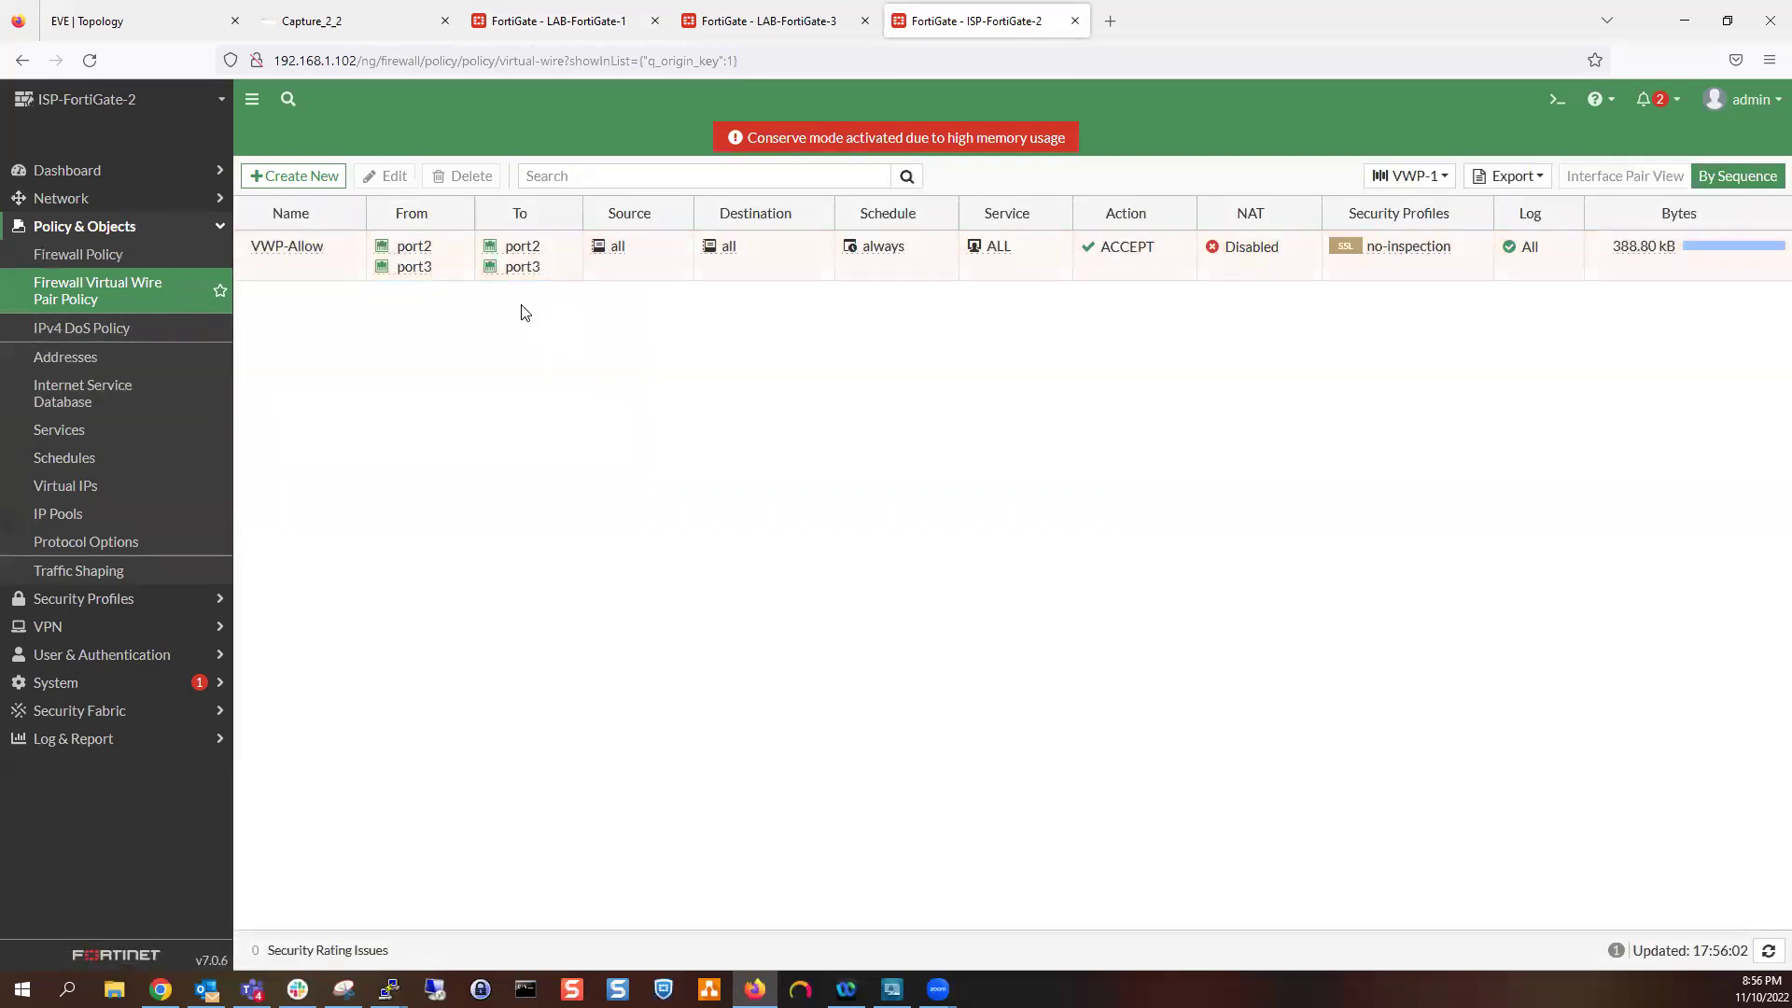
Select the VWP-Allow policy and review the Forward Traffic log
{"action": "mouse_move", "coordinate": [600, 261]}
{"action": "left_click", "coordinate": [686, 247]}
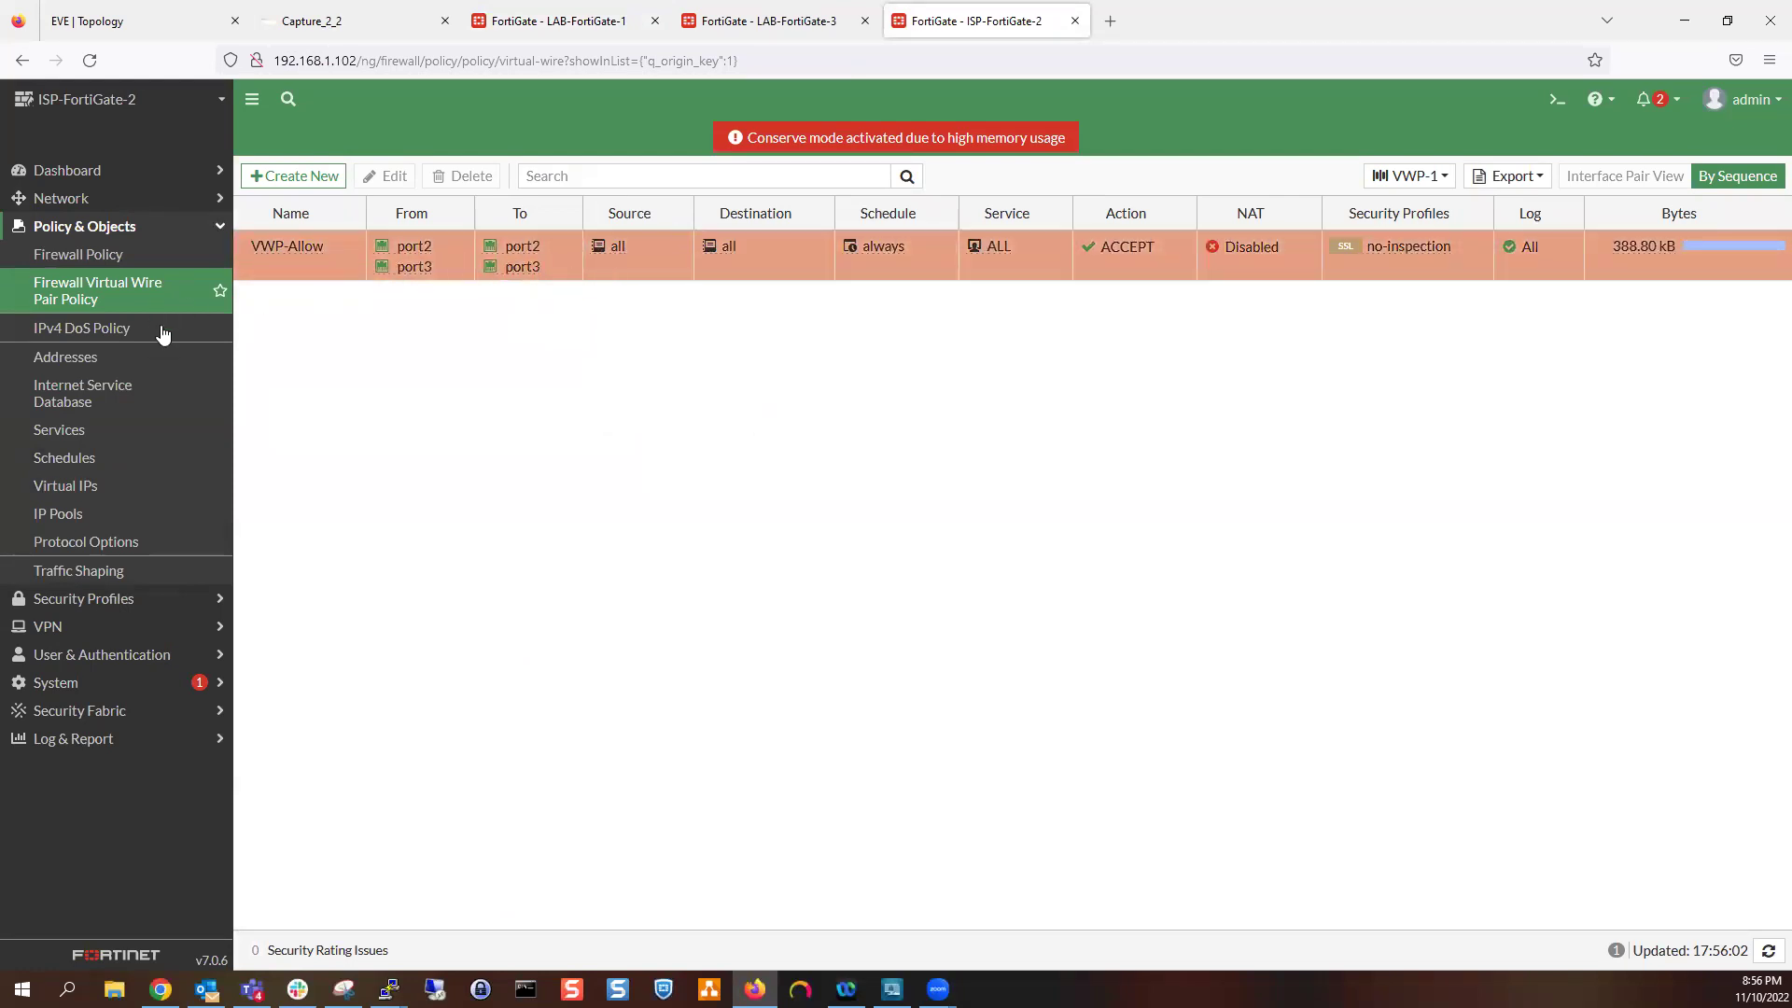
{"action": "left_click", "coordinate": [131, 739]}
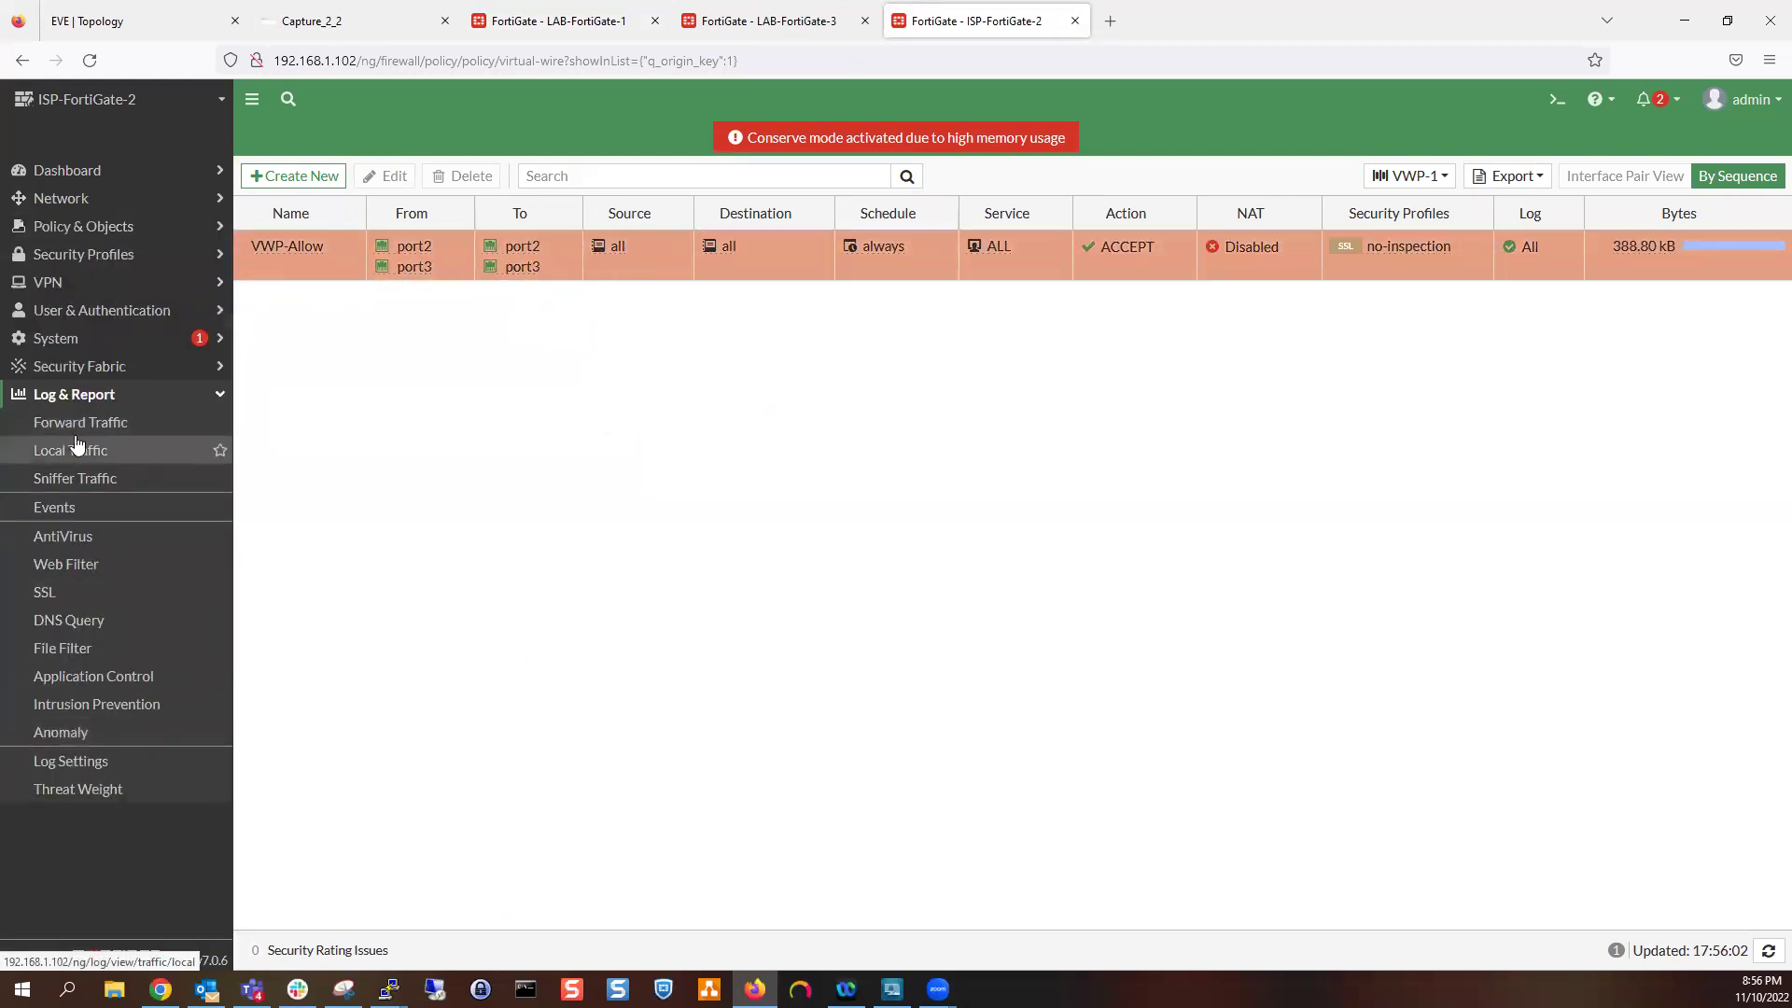
{"action": "left_click", "coordinate": [78, 427]}
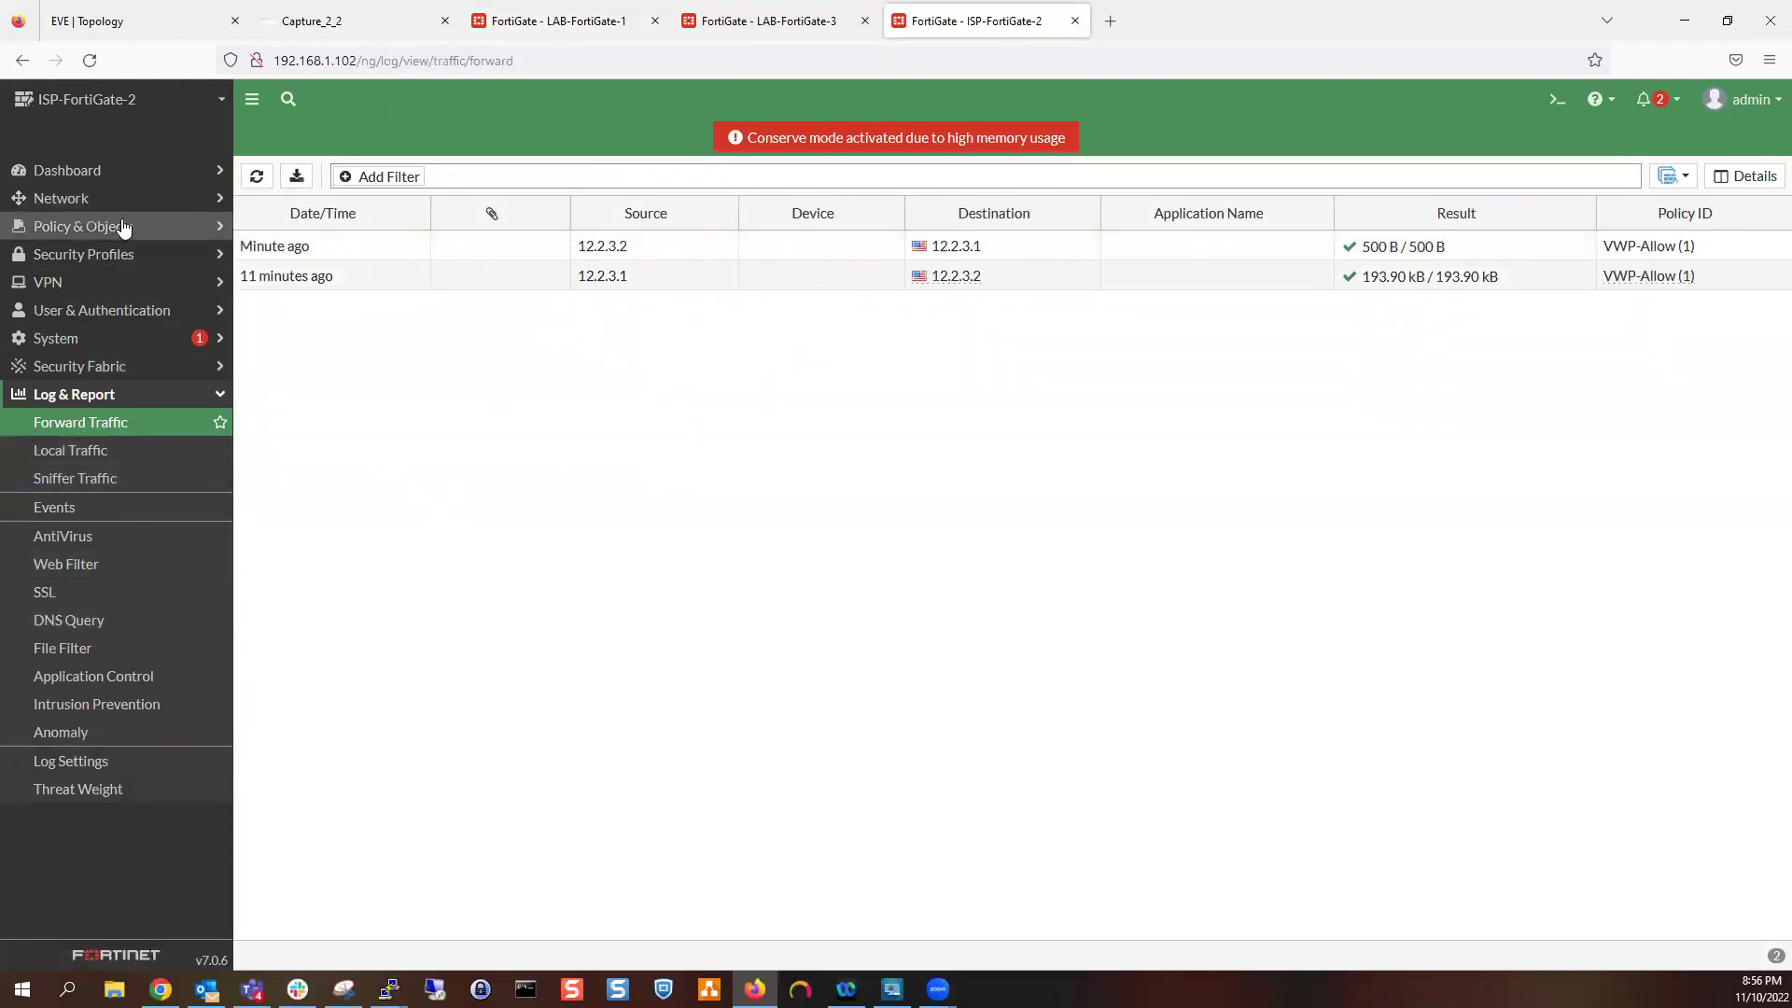
{"action": "left_click", "coordinate": [766, 20]}
{"action": "left_click", "coordinate": [519, 33]}
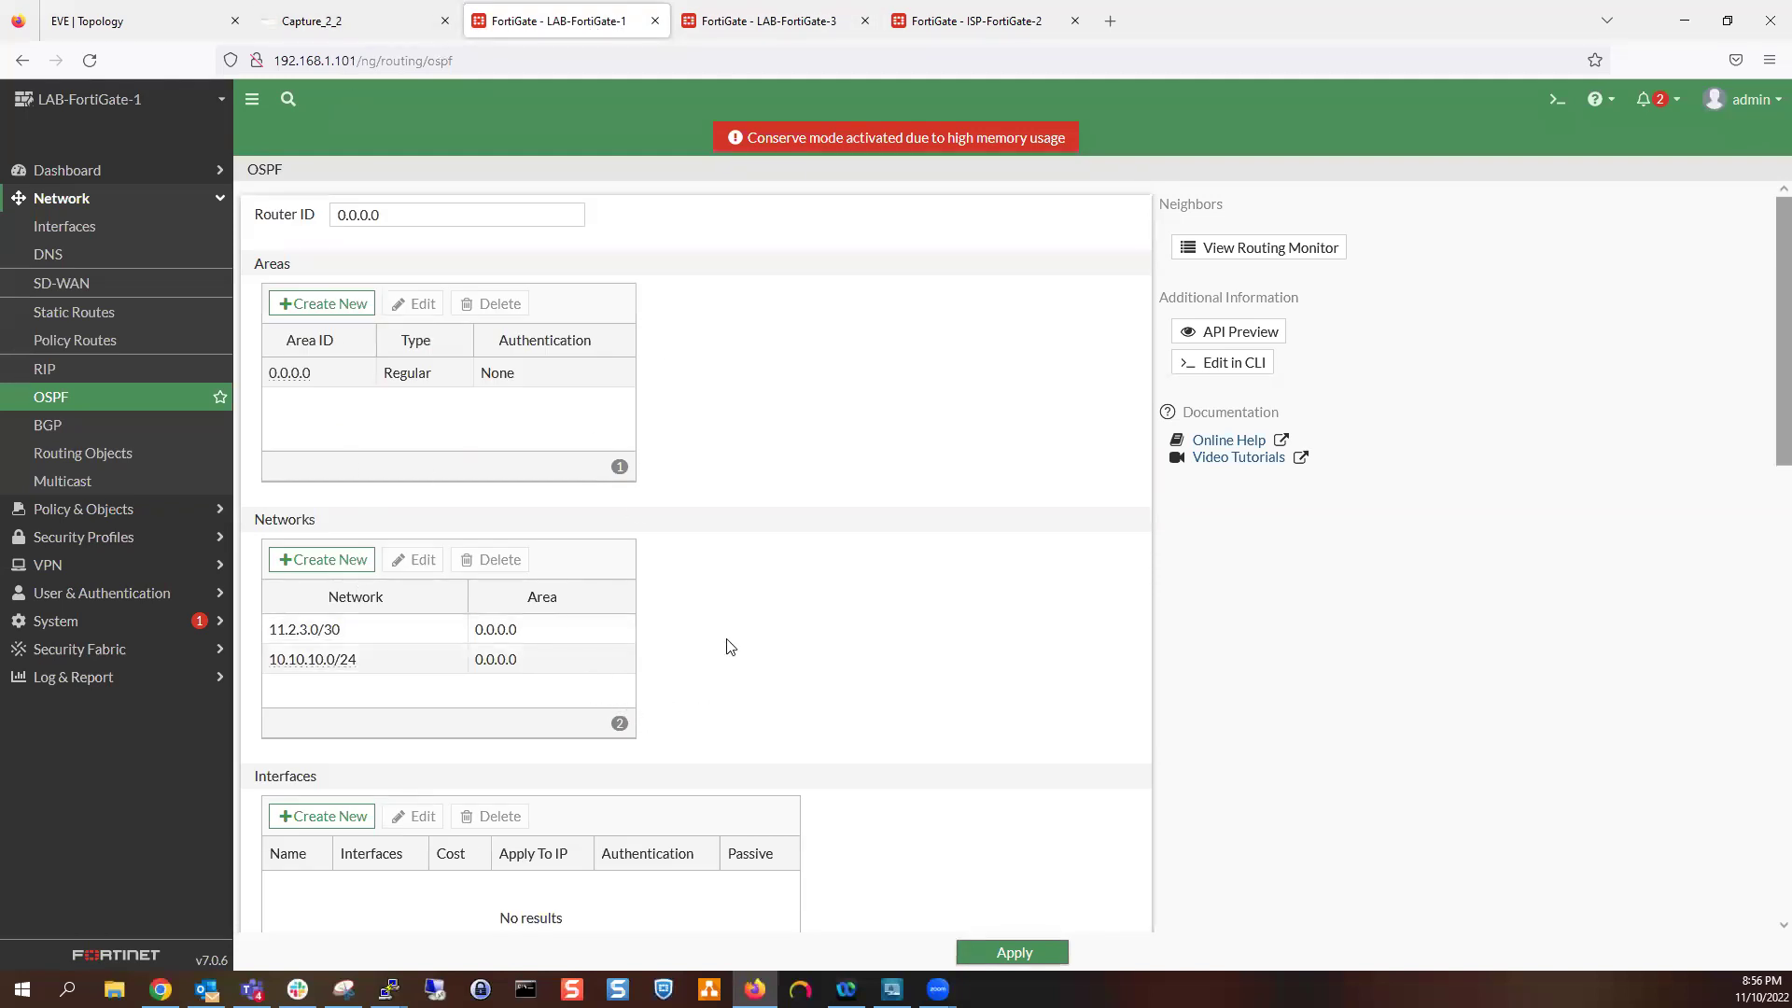
{"action": "left_click", "coordinate": [142, 26]}
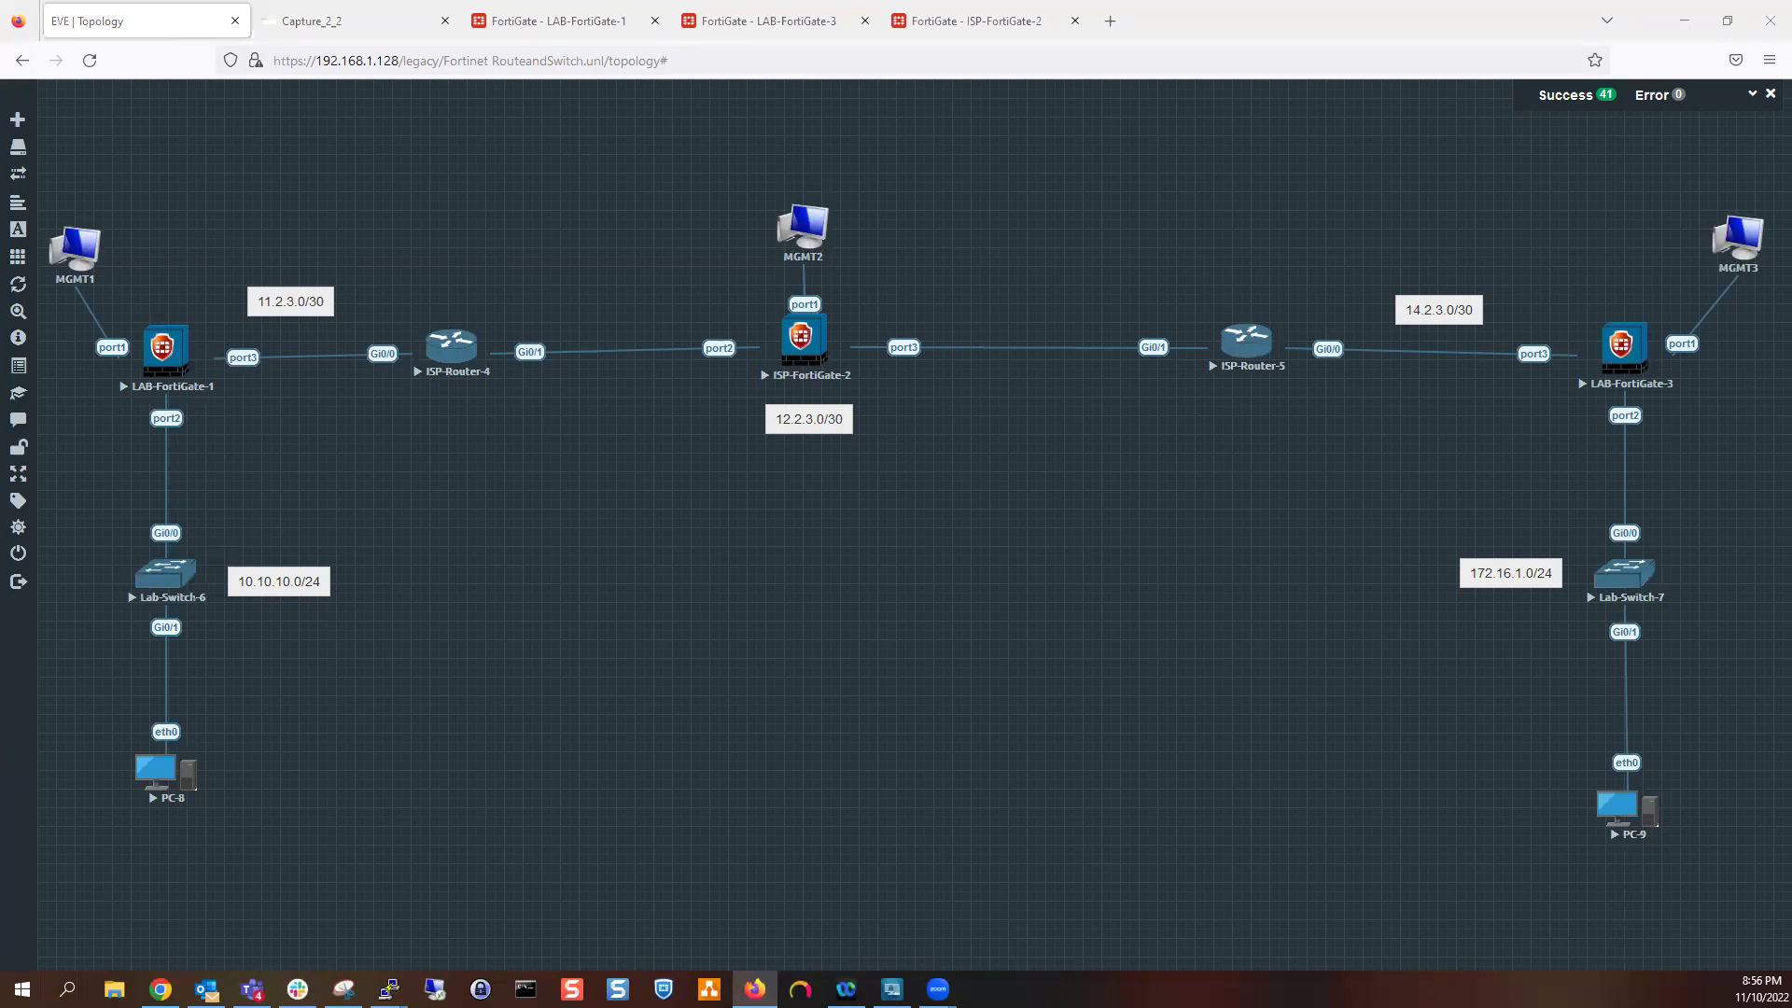
Leave configuration mode on the ISP-Router-5 console with 'end'
{"action": "key", "text": "alt+Tab"}
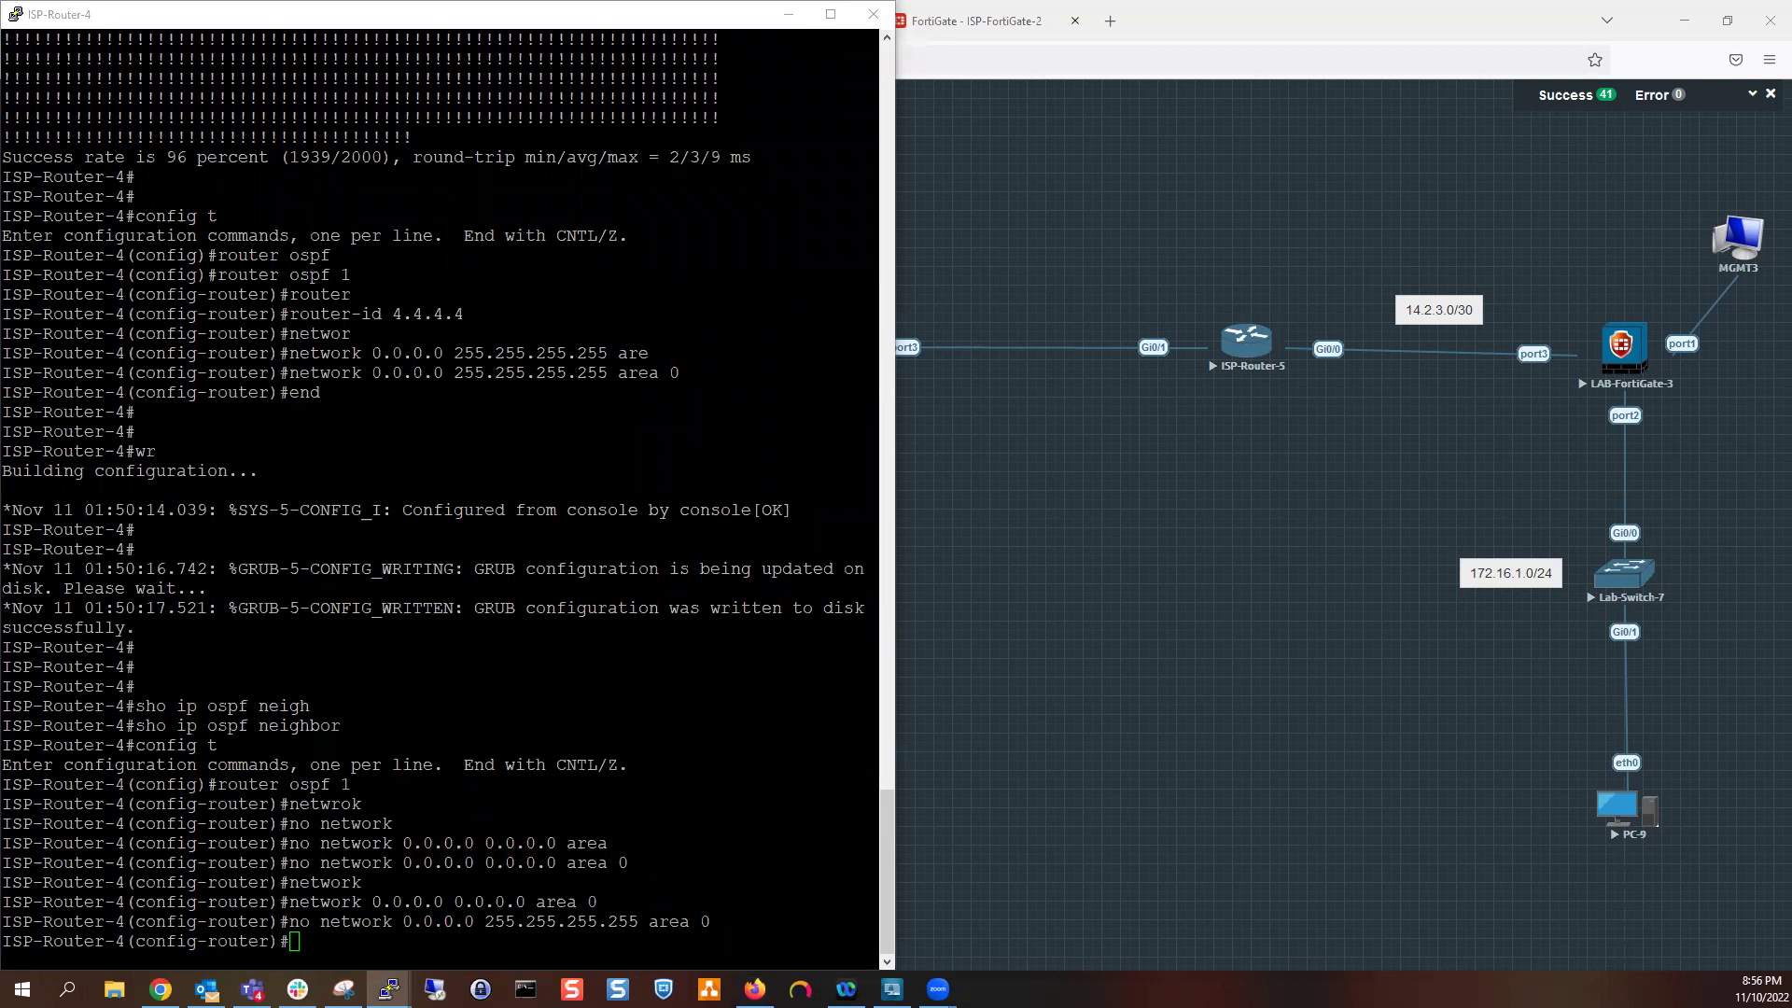
{"action": "key", "text": "alt+Tab"}
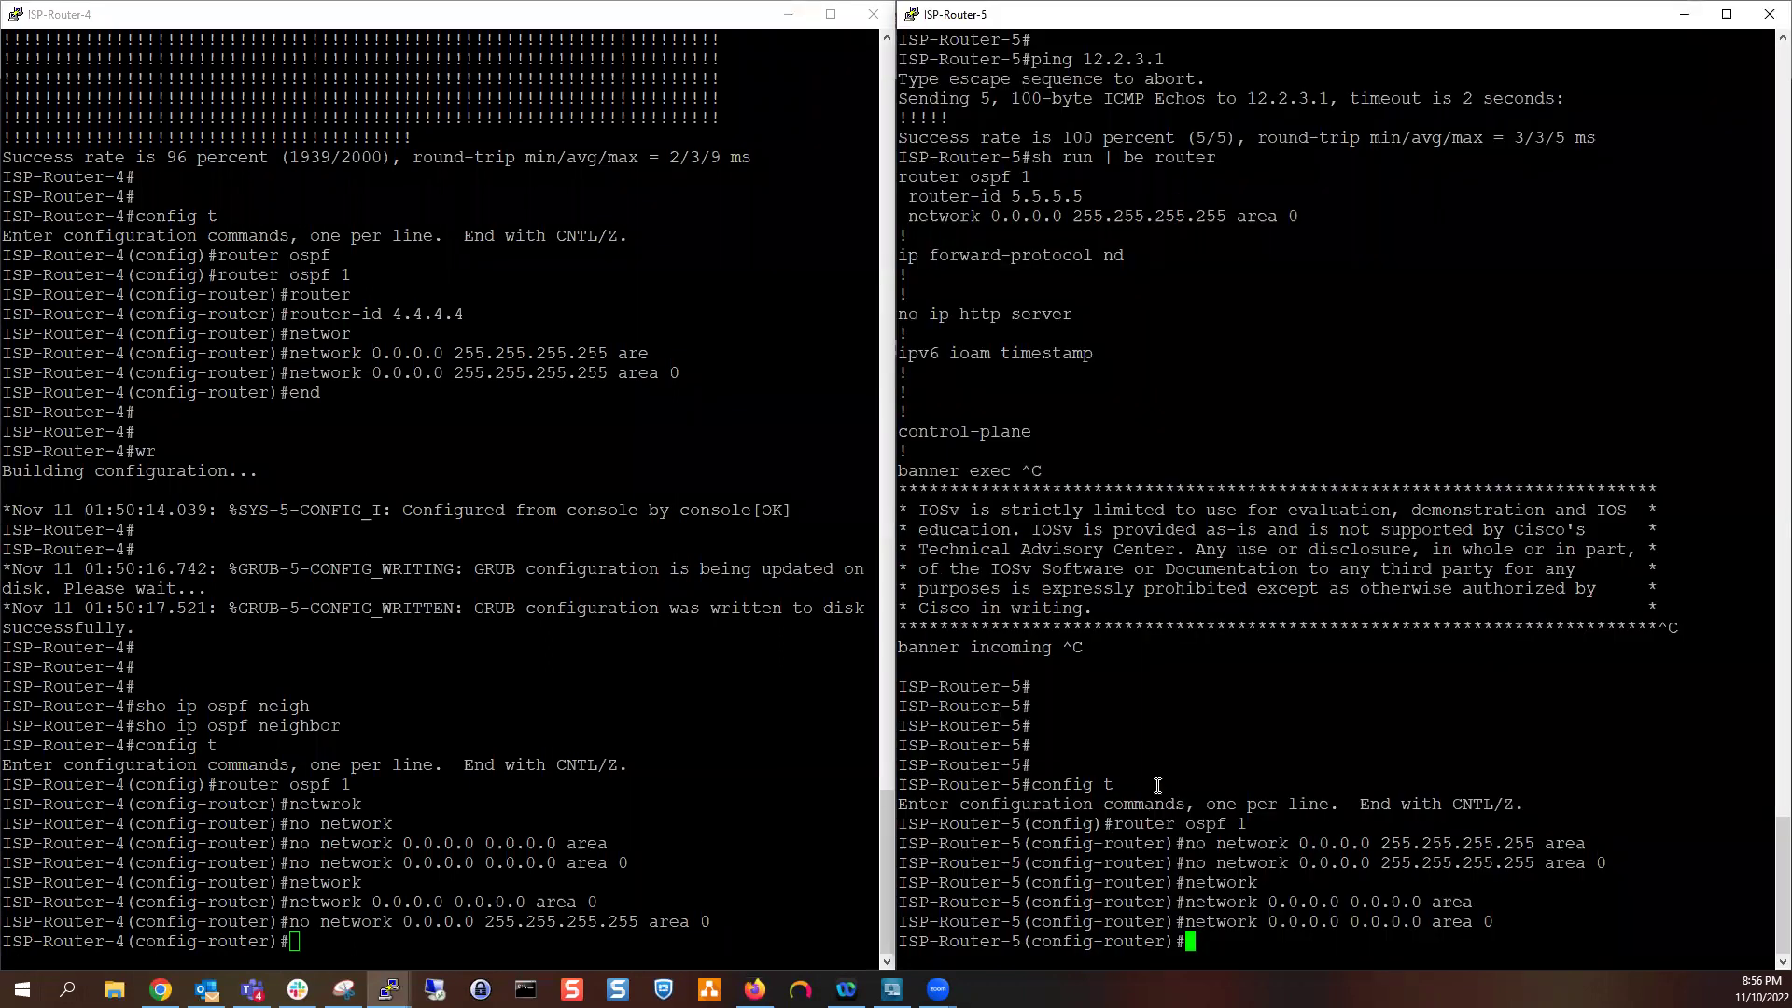
{"action": "key", "text": "Return"}
{"action": "key", "text": "Return"}
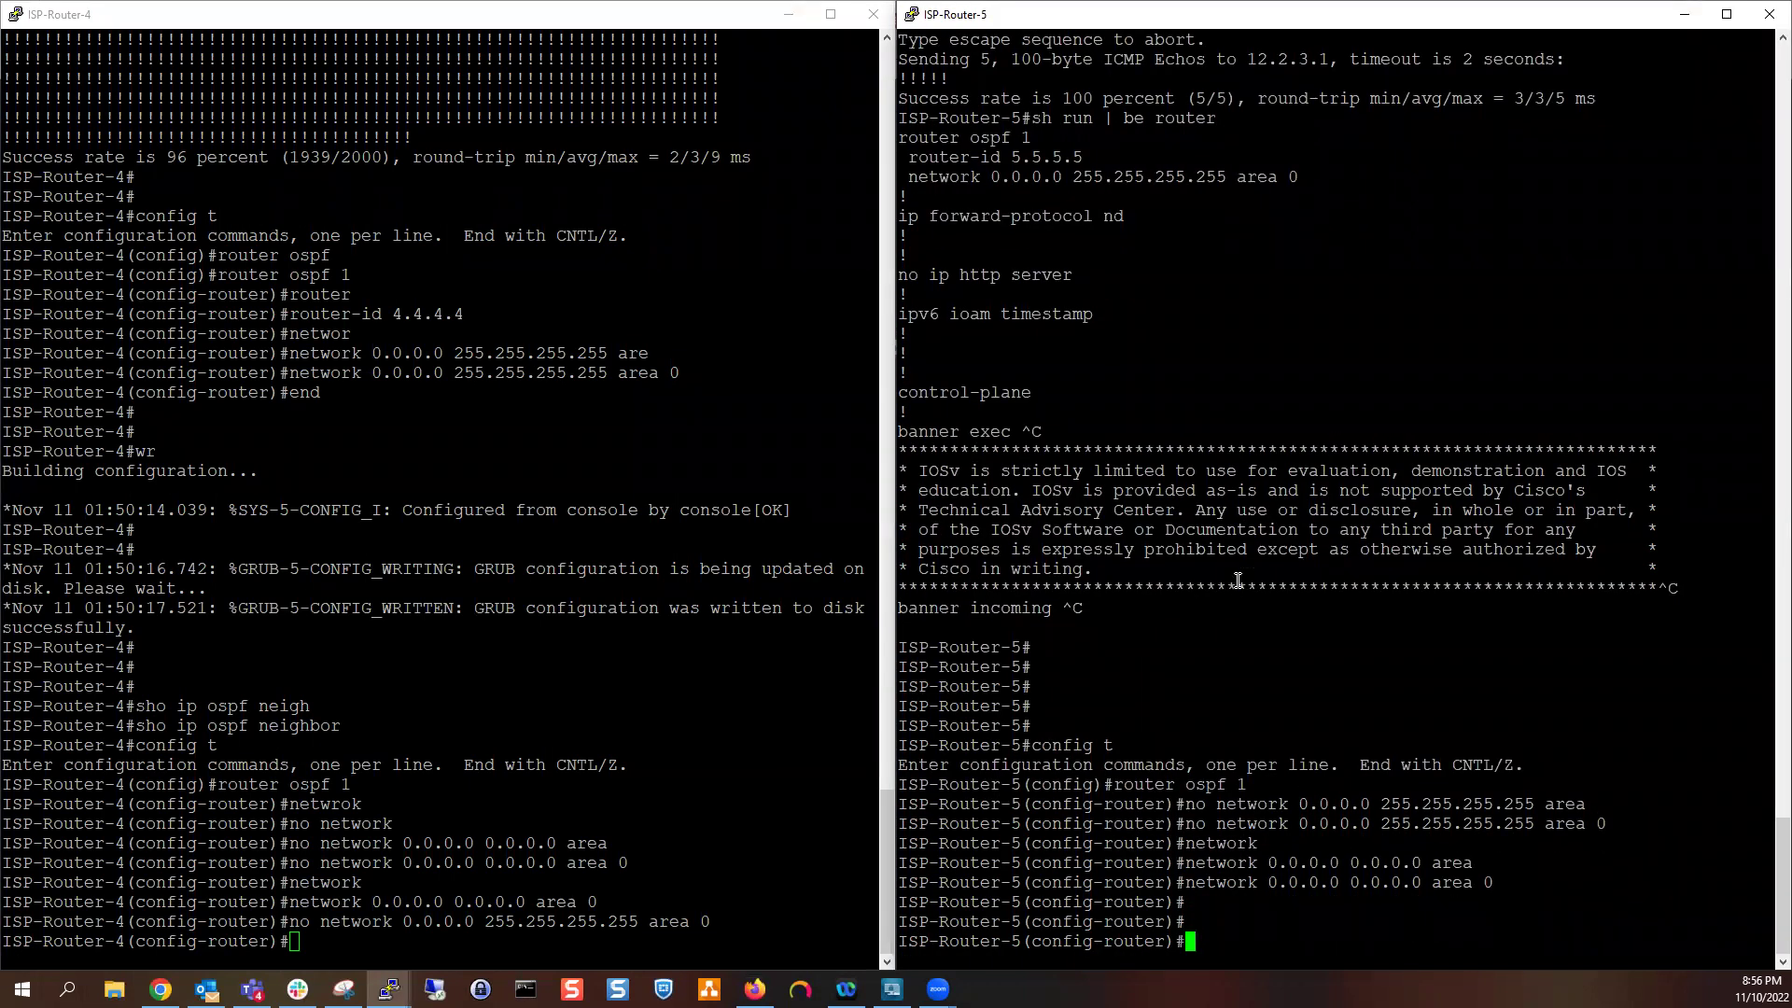
{"action": "type", "text": "end"}
{"action": "key", "text": "Return"}
{"action": "key", "text": "Return"}
{"action": "key", "text": "Return"}
{"action": "key", "text": "Return"}
{"action": "key", "text": "Return"}
{"action": "key", "text": "Return"}
{"action": "key", "text": "Return"}
{"action": "key", "text": "Return"}
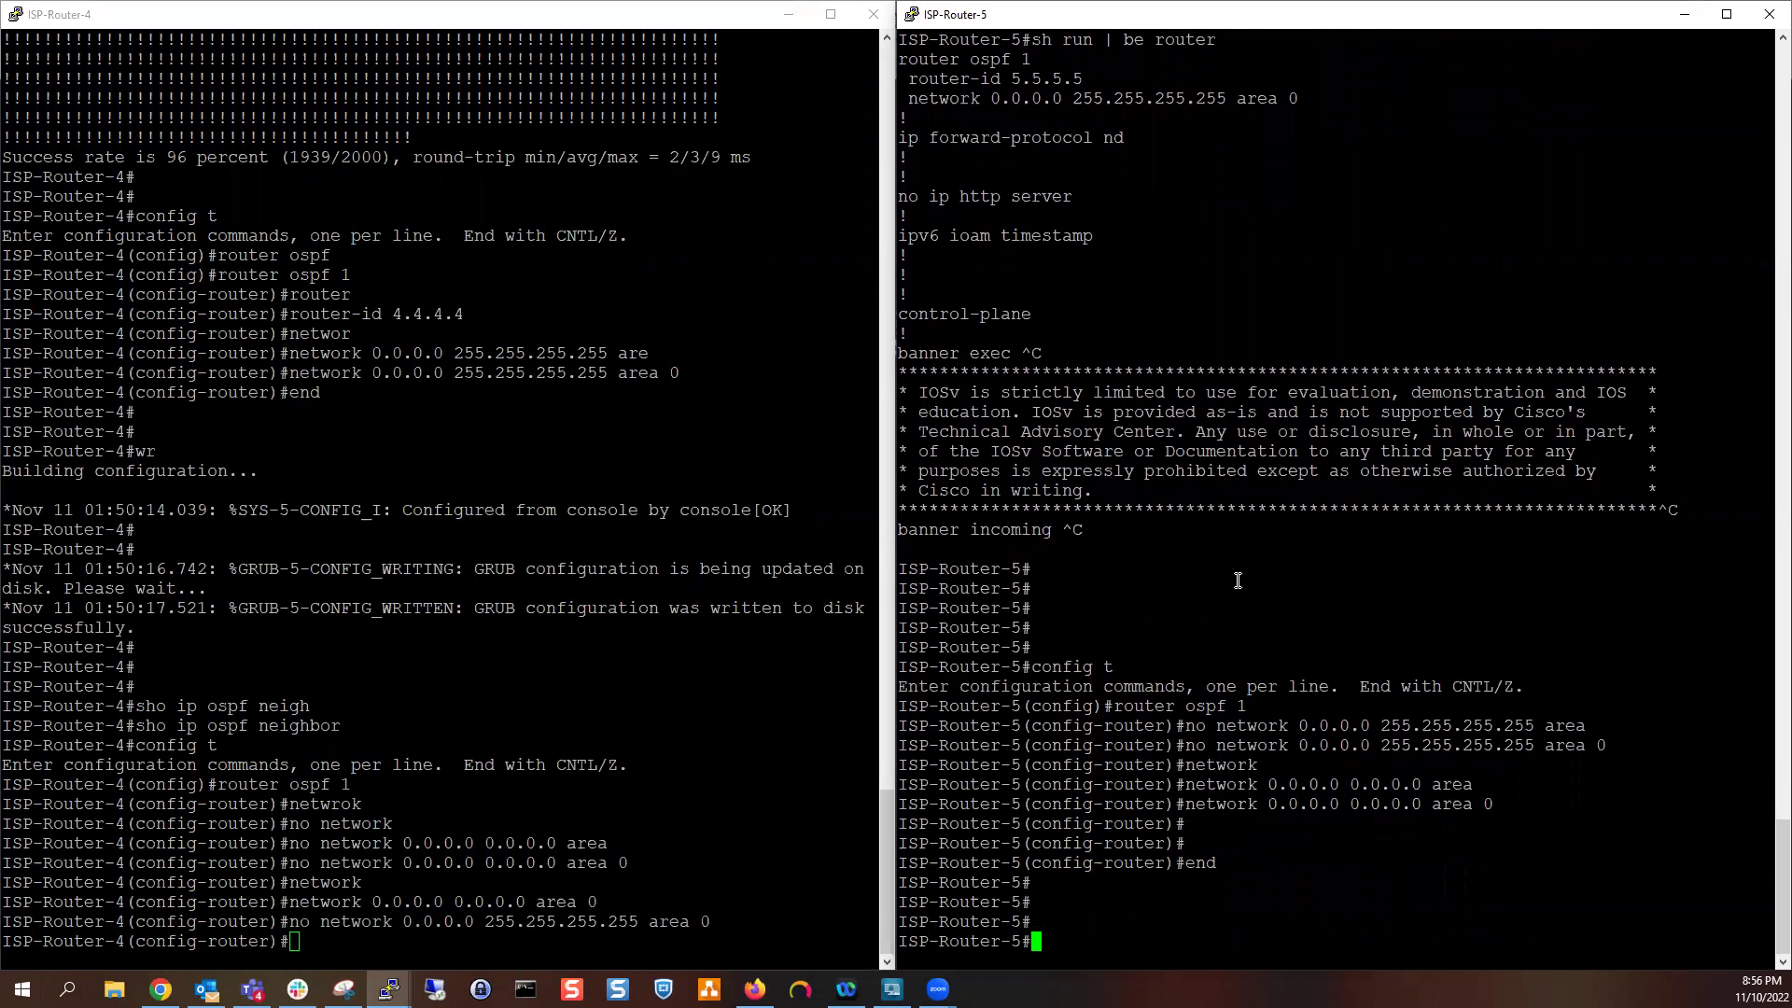
{"action": "key", "text": "Return"}
{"action": "key", "text": "Return"}
{"action": "key", "text": "Return"}
{"action": "key", "text": "Return"}
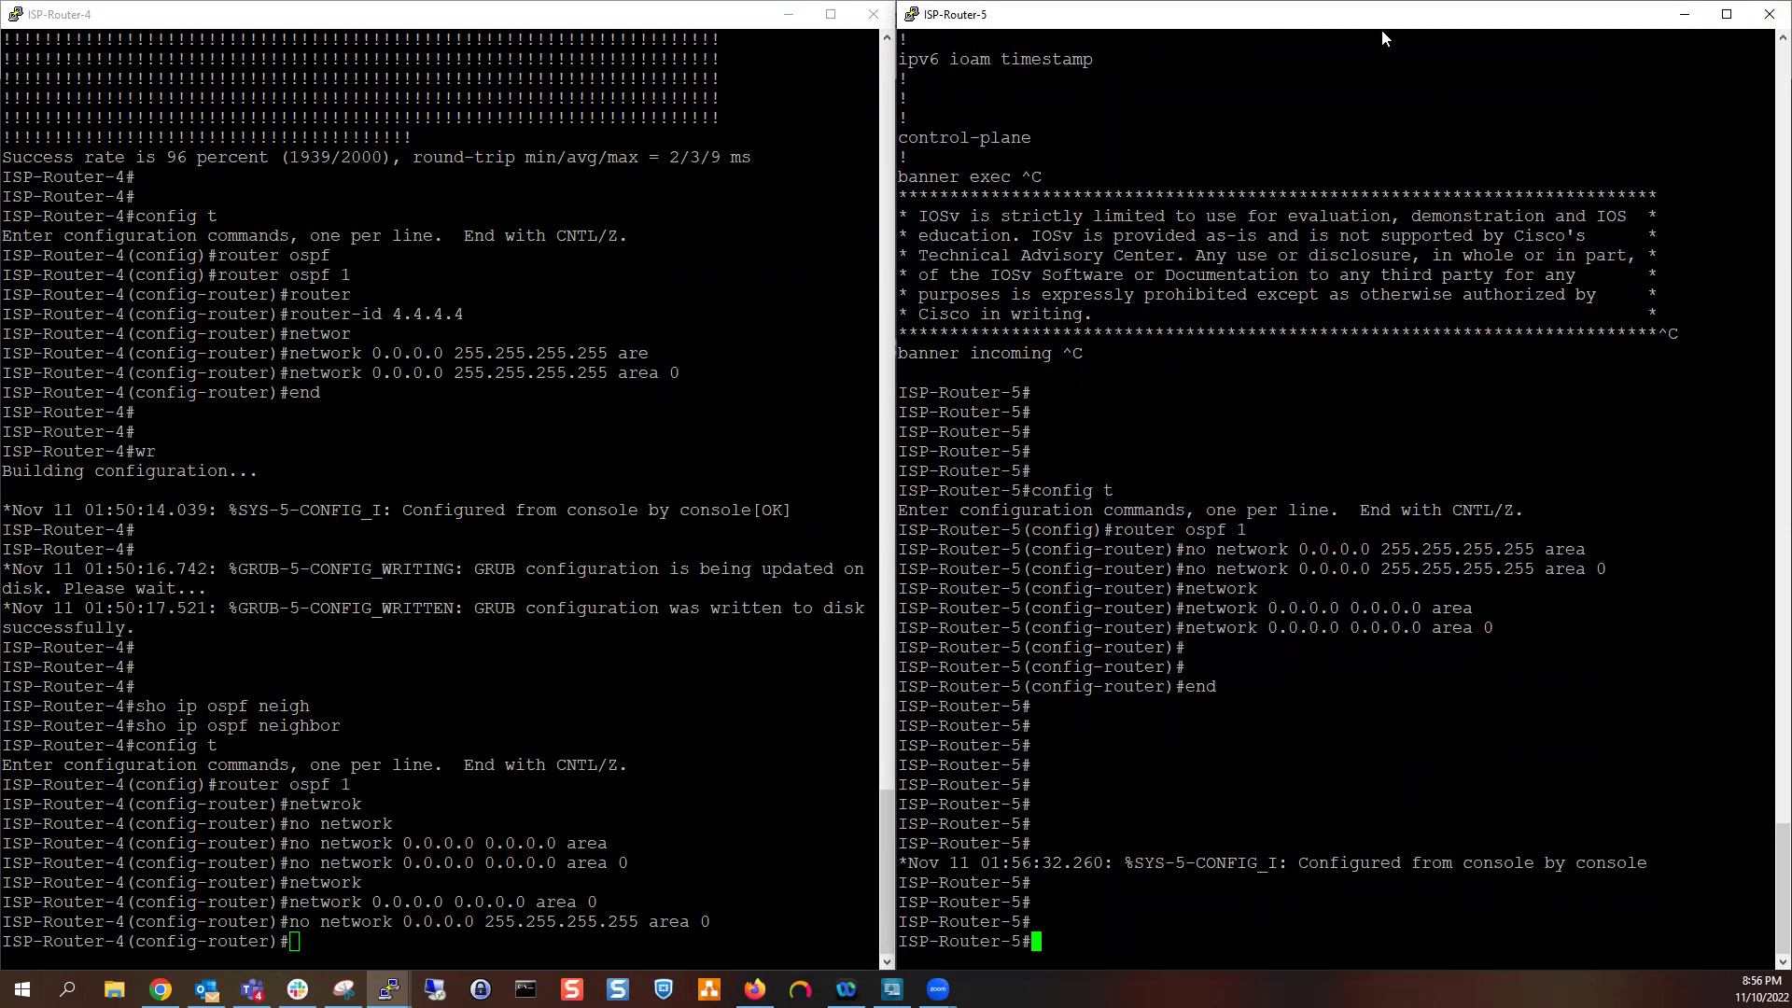
Re-enter global configuration mode on ISP-Router-5 with 'config t'
{"action": "left_click_drag", "start_coordinate": [1360, 313], "coordinate": [1370, 333]}
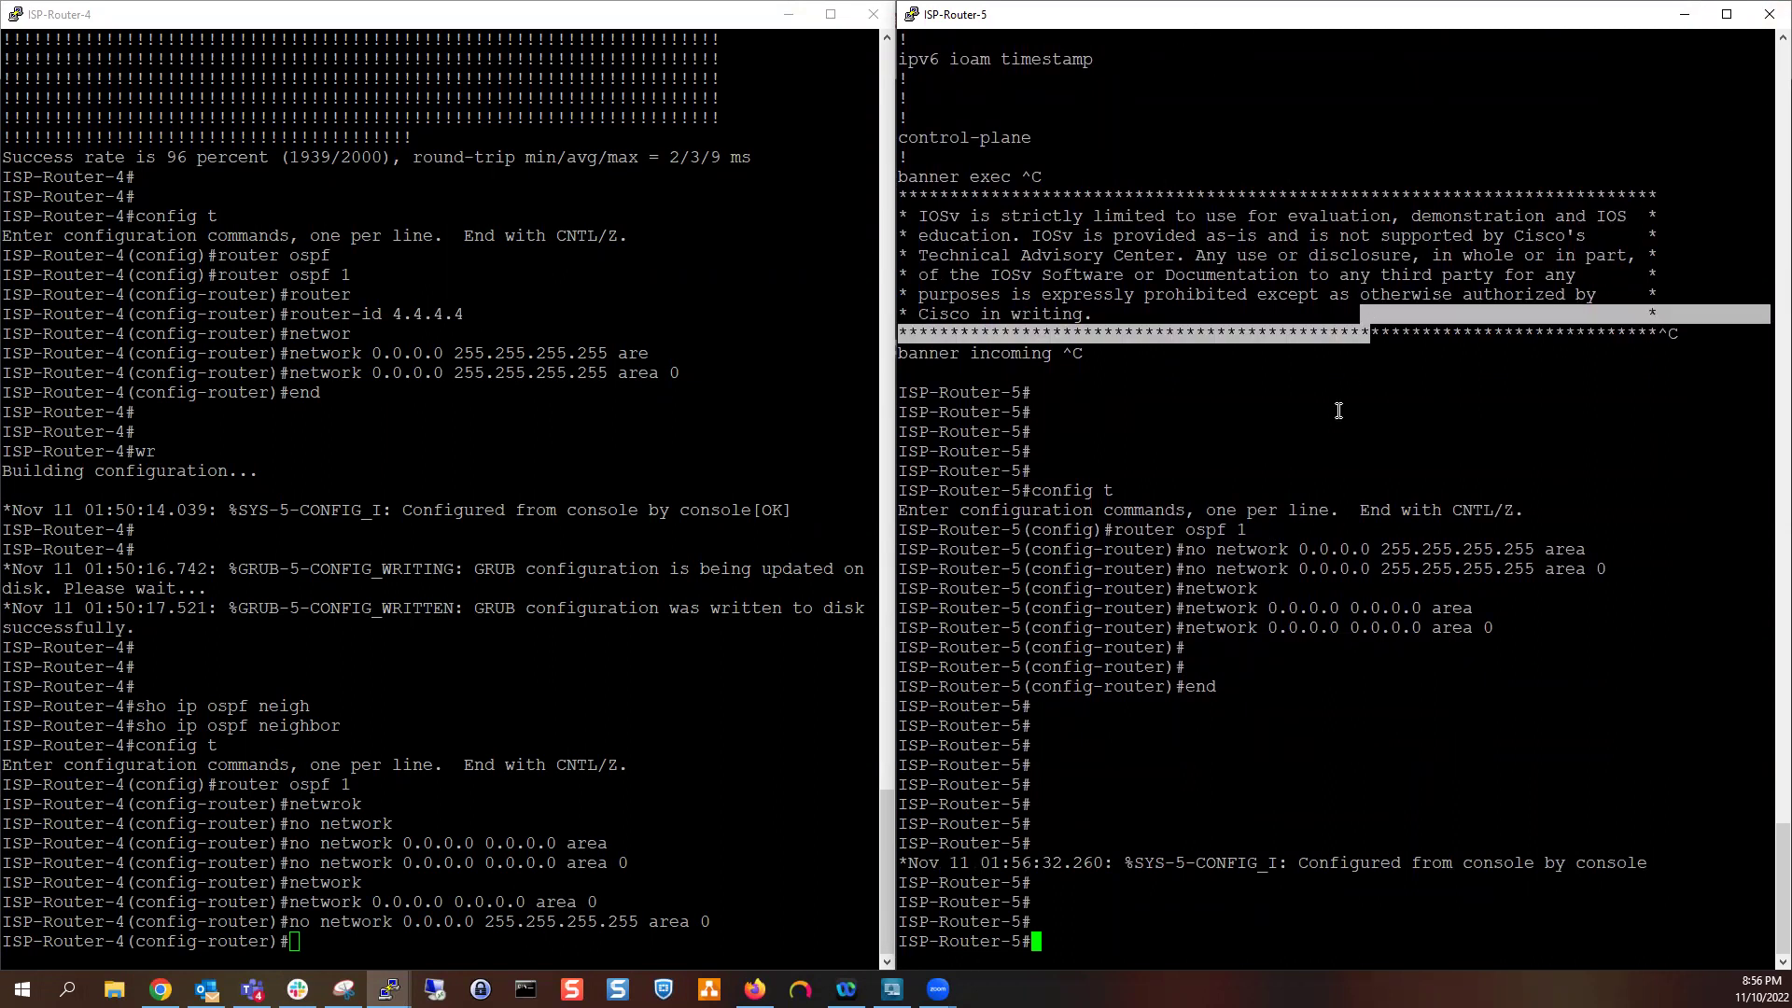
{"action": "key", "text": "Return"}
{"action": "key", "text": "Return"}
{"action": "key", "text": "Return"}
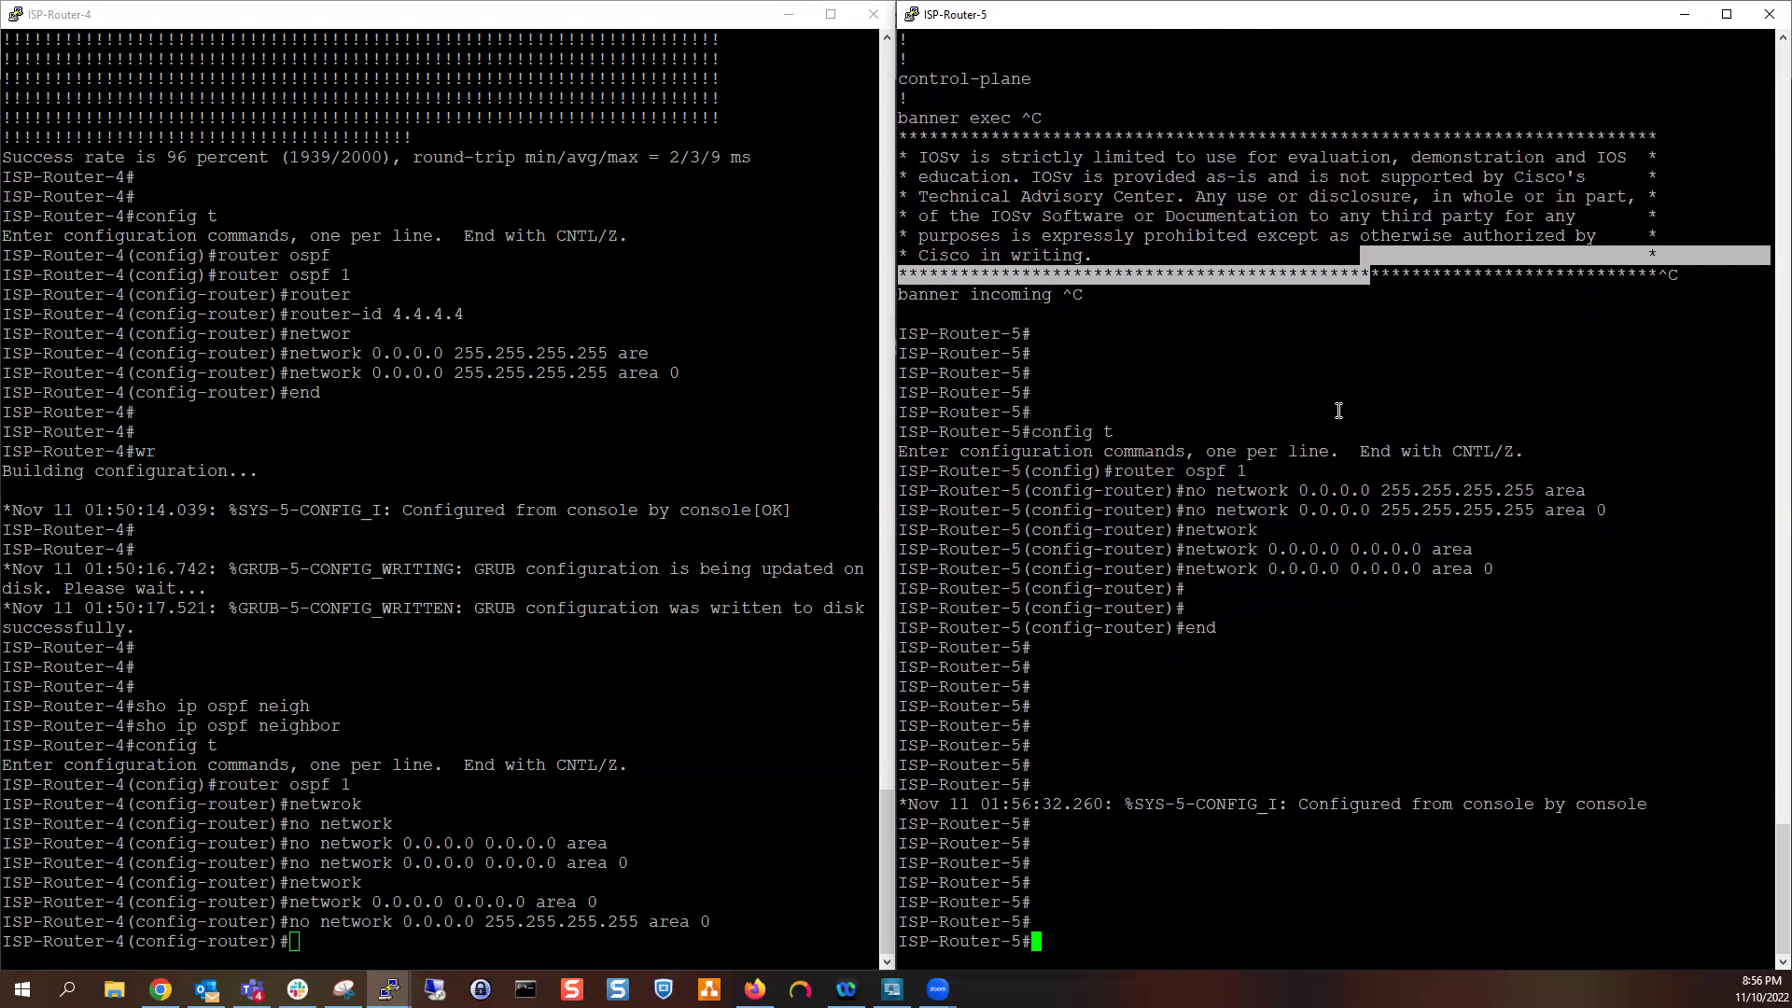
{"action": "type", "text": "config t"}
{"action": "key", "text": "Return"}
{"action": "key", "text": "Return"}
{"action": "key", "text": "Return"}
{"action": "key", "text": "Return"}
{"action": "key", "text": "Return"}
{"action": "key", "text": "Return"}
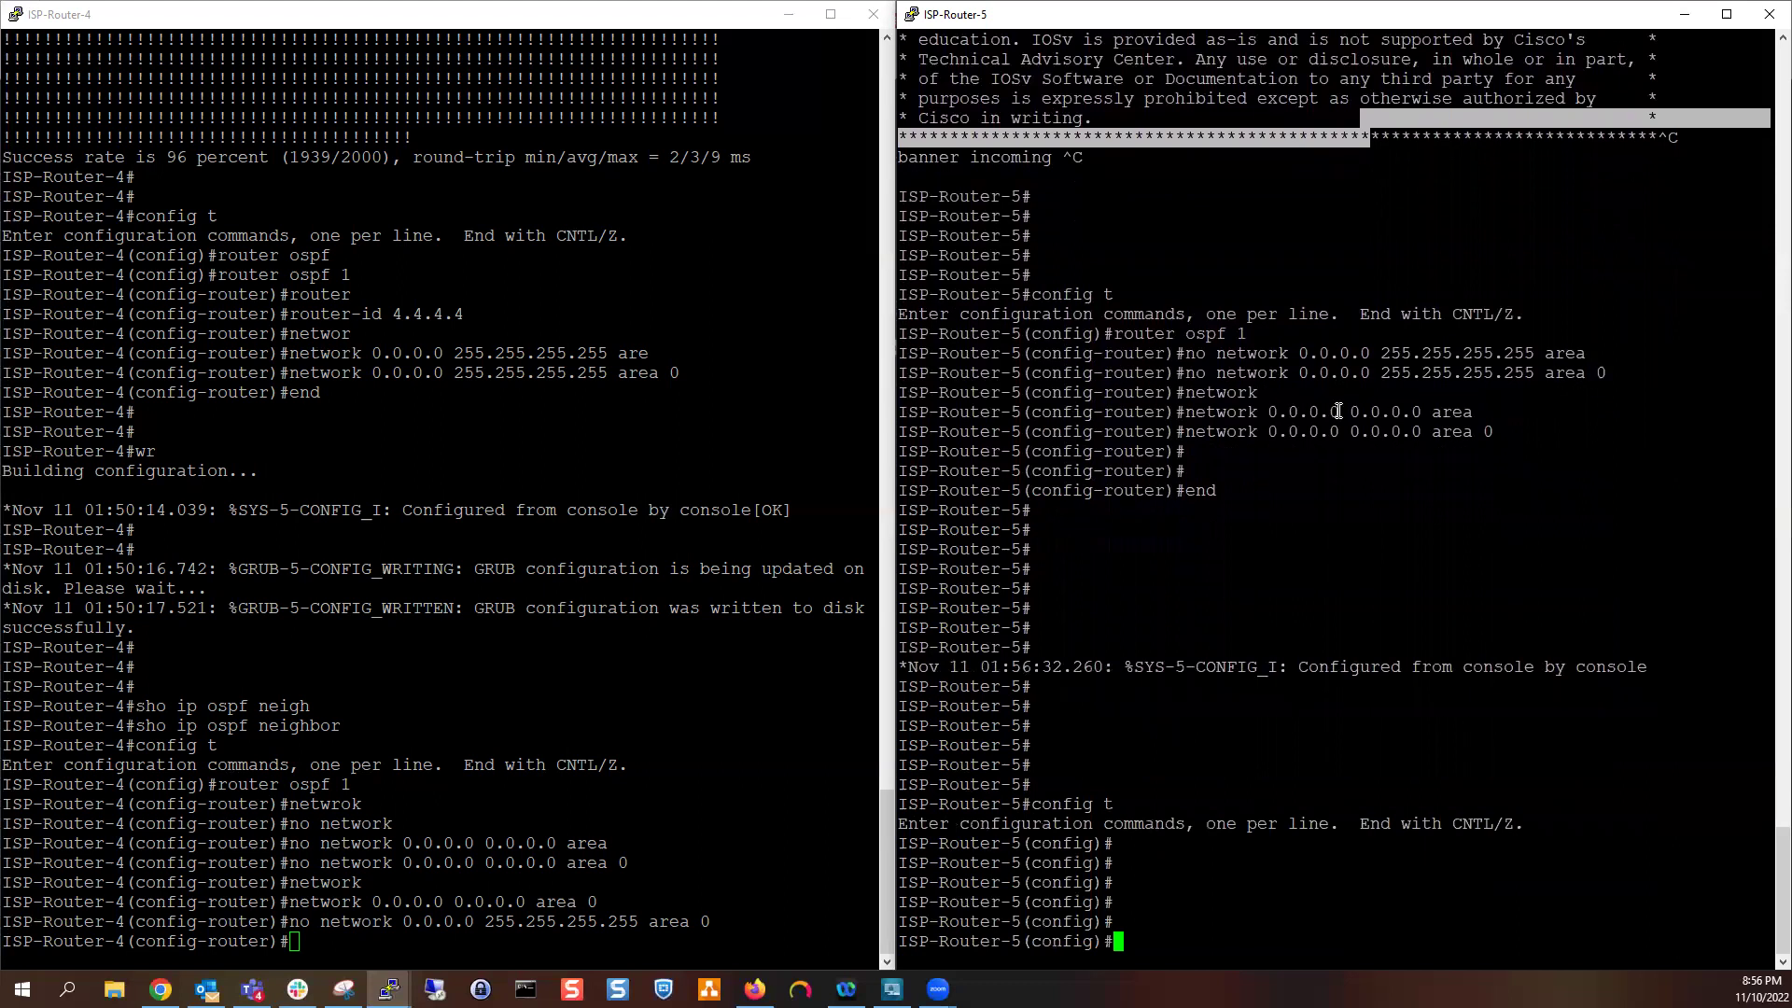
Use '?' help on ISP-Router-5 to find the static 'ip route' syntax
{"action": "type", "text": "do sh"}
{"action": "key", "text": "BackSpace"}
{"action": "key", "text": "BackSpace"}
{"action": "key", "text": "BackSpace"}
{"action": "key", "text": "BackSpace"}
{"action": "key", "text": "BackSpace"}
{"action": "key", "text": "BackSpace"}
{"action": "type", "text": "router"}
{"action": "key", "text": "BackSpace"}
{"action": "key", "text": "BackSpace"}
{"action": "type", "text": "10.10.10.0 ?"}
{"action": "key", "text": "BackSpace"}
{"action": "key", "text": "BackSpace"}
{"action": "key", "text": "BackSpace"}
{"action": "key", "text": "BackSpace"}
{"action": "key", "text": "BackSpace"}
{"action": "key", "text": "BackSpace"}
{"action": "key", "text": "BackSpace"}
{"action": "key", "text": "BackSpace"}
{"action": "key", "text": "BackSpace"}
{"action": "key", "text": "BackSpace"}
{"action": "key", "text": "BackSpace"}
{"action": "key", "text": "BackSpace"}
{"action": "key", "text": "BackSpace"}
{"action": "key", "text": "BackSpace"}
{"action": "key", "text": "BackSpace"}
{"action": "key", "text": "BackSpace"}
{"action": "key", "text": "BackSpace"}
{"action": "type", "text": "ip router"}
{"action": "key", "text": "BackSpace"}
{"action": "key", "text": "BackSpace"}
Add static route 10.10.10.0 255.255.255.0 via next hop 12.2.3.1
{"action": "type", "text": "?"}
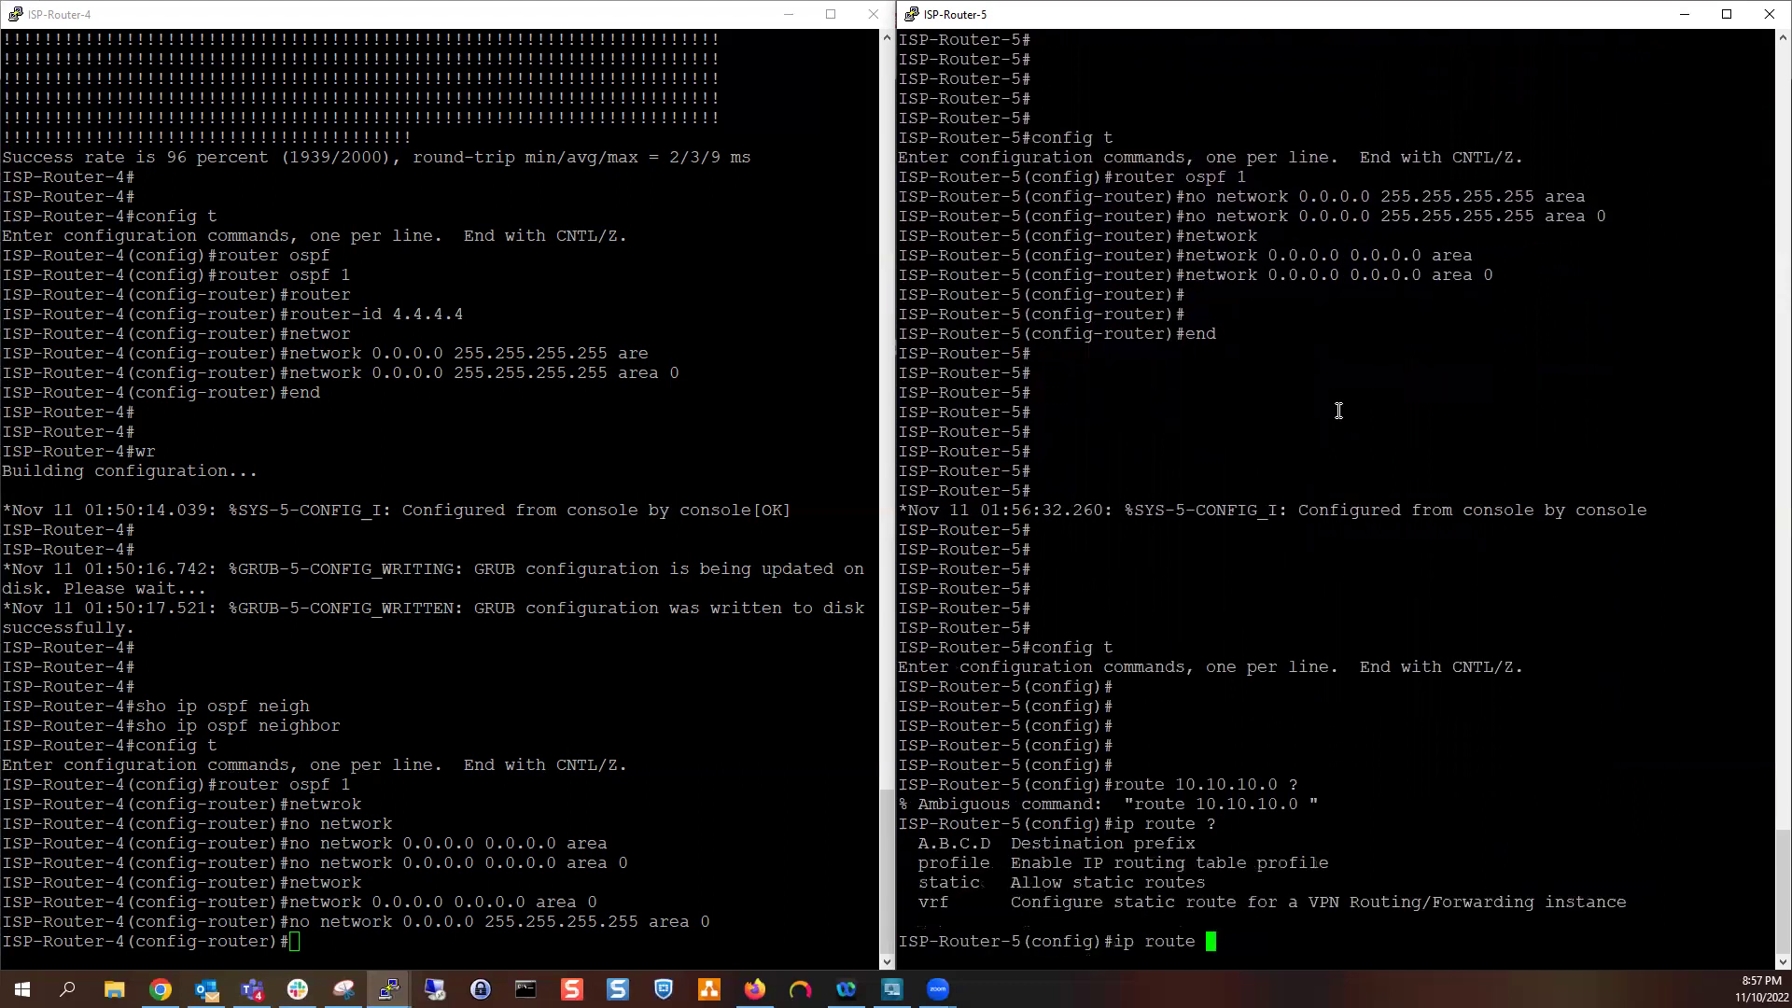
{"action": "type", "text": "10.10.10.10"}
{"action": "key", "text": "BackSpace"}
{"action": "key", "text": "BackSpace"}
{"action": "key", "text": "BackSpace"}
{"action": "type", "text": "0 ?"}
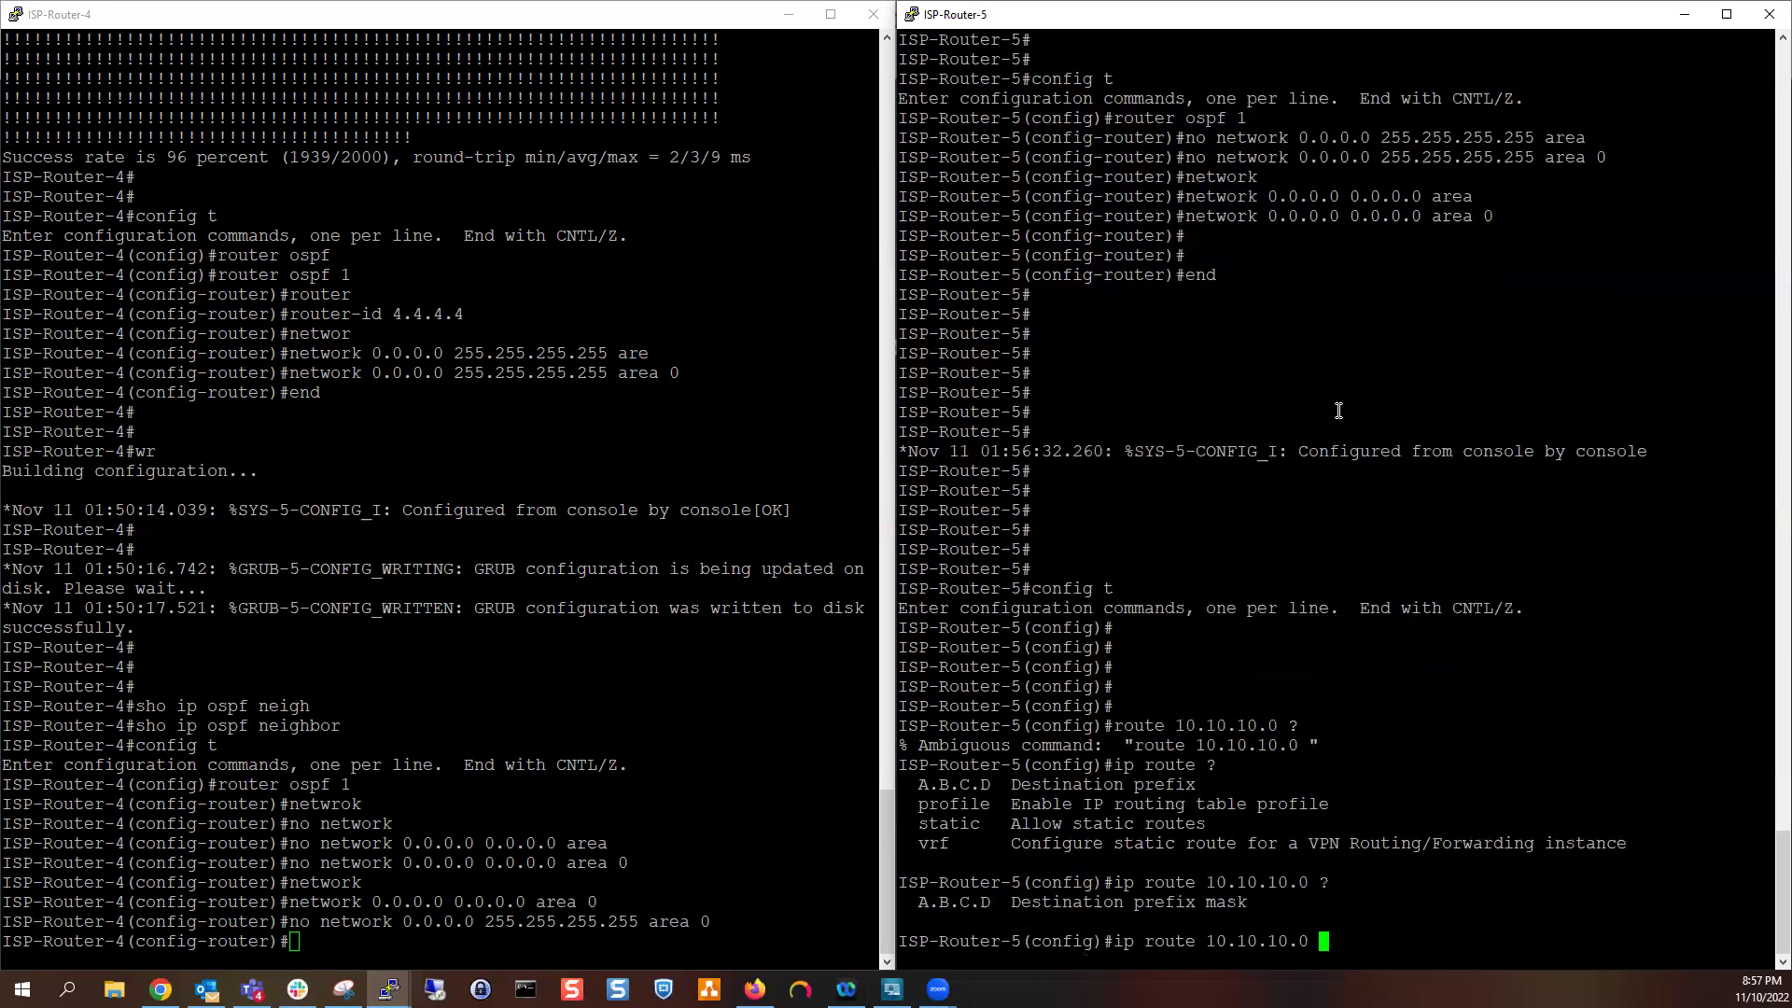
{"action": "type", "text": "255.255.255.0 ?"}
{"action": "key", "text": "space"}
{"action": "type", "text": "12"}
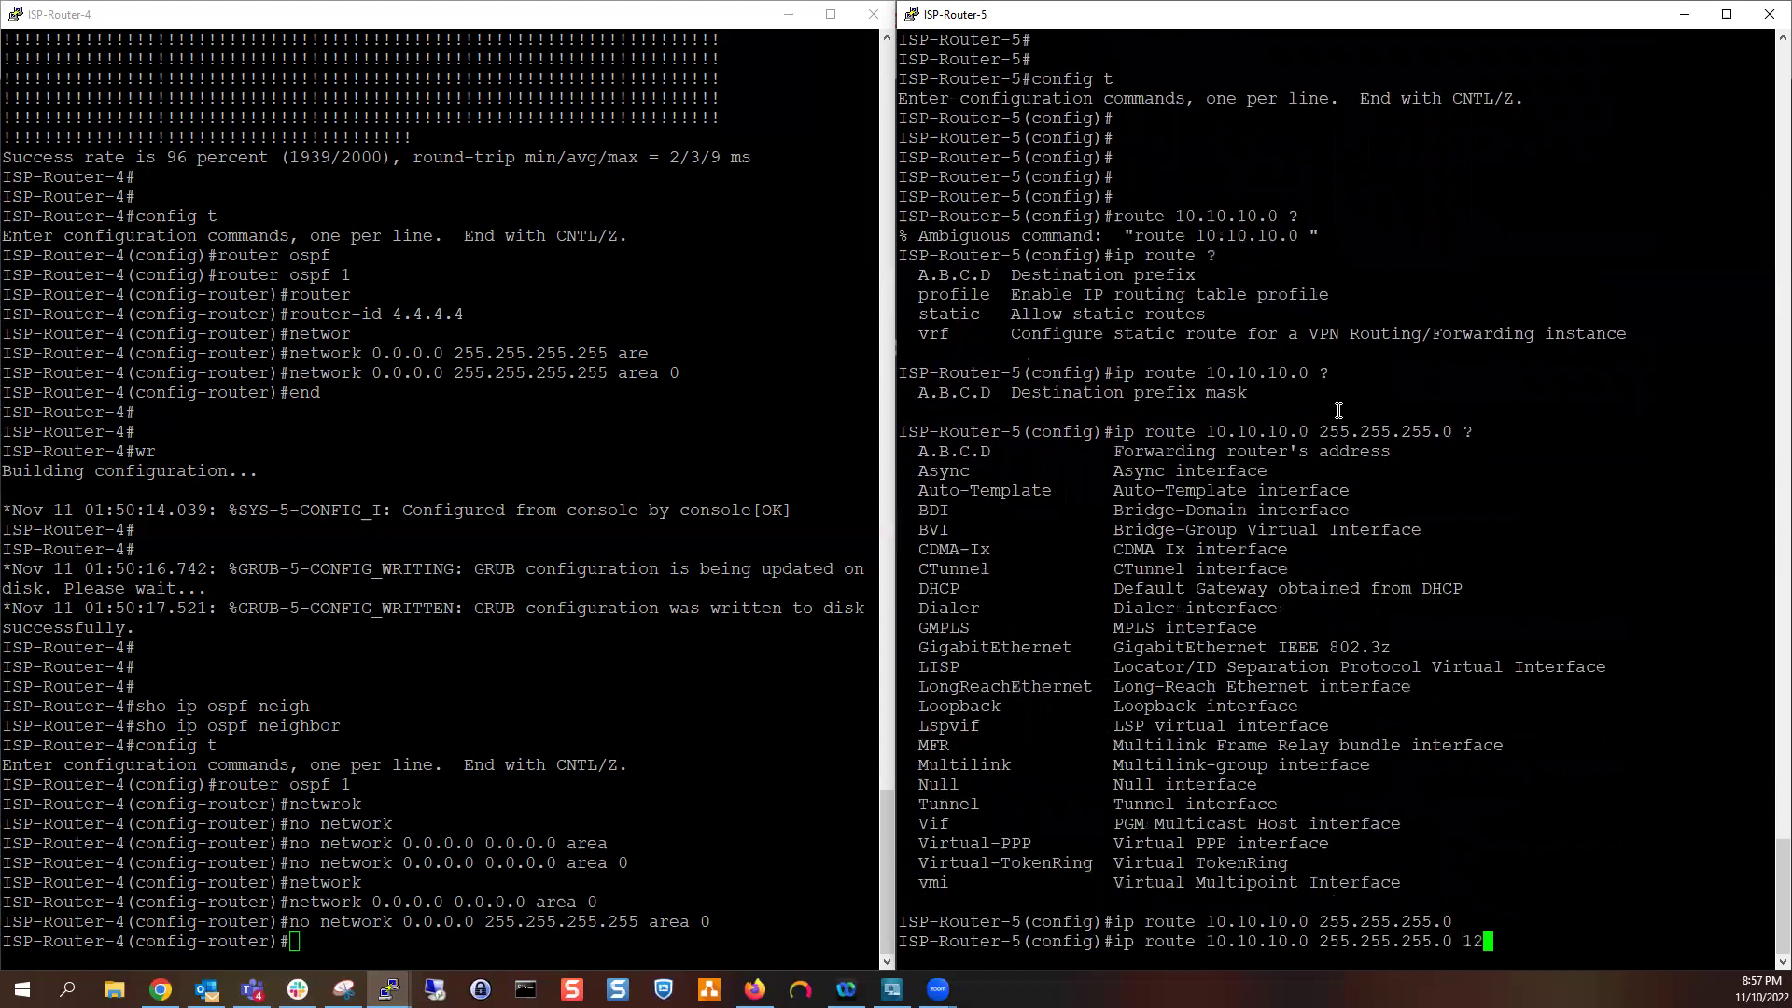
{"action": "type", "text": ".2.3"}
{"action": "left_click", "coordinate": [788, 14]}
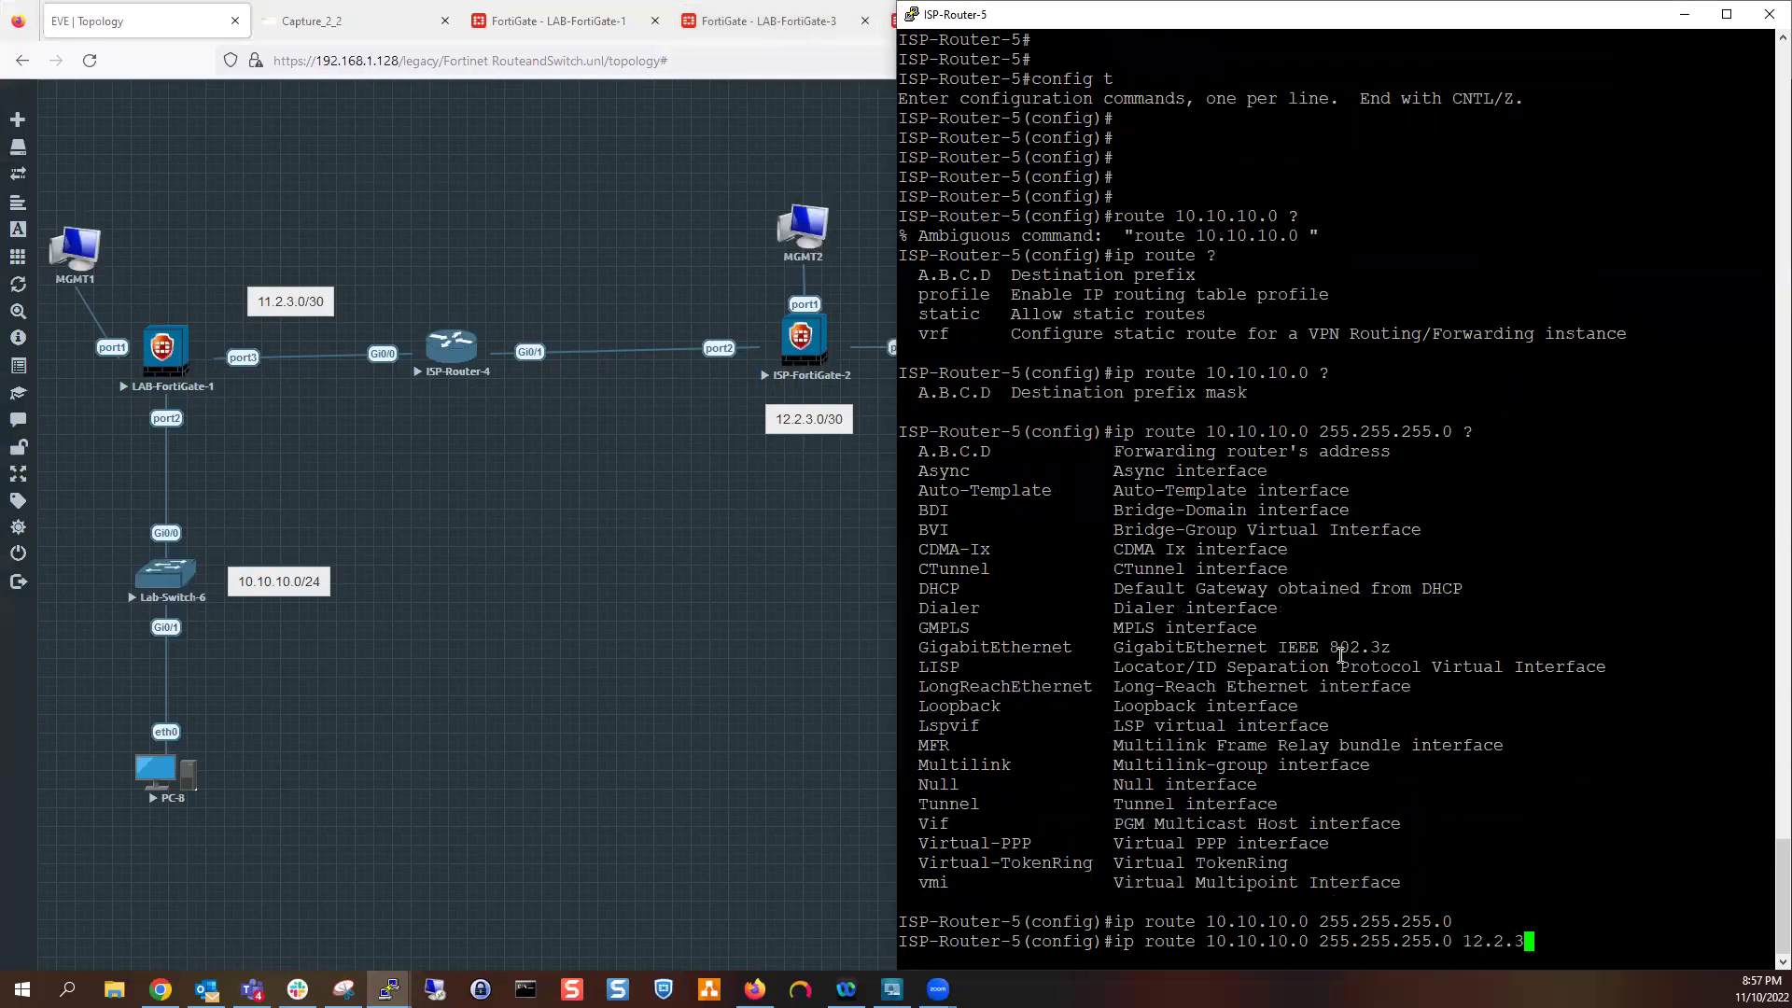
{"action": "type", "text": ".1"}
{"action": "key", "text": "Return"}
Add static route 172.16.1.0 255.255.255.0 via next hop 14.2.3.1
{"action": "type", "text": "end"}
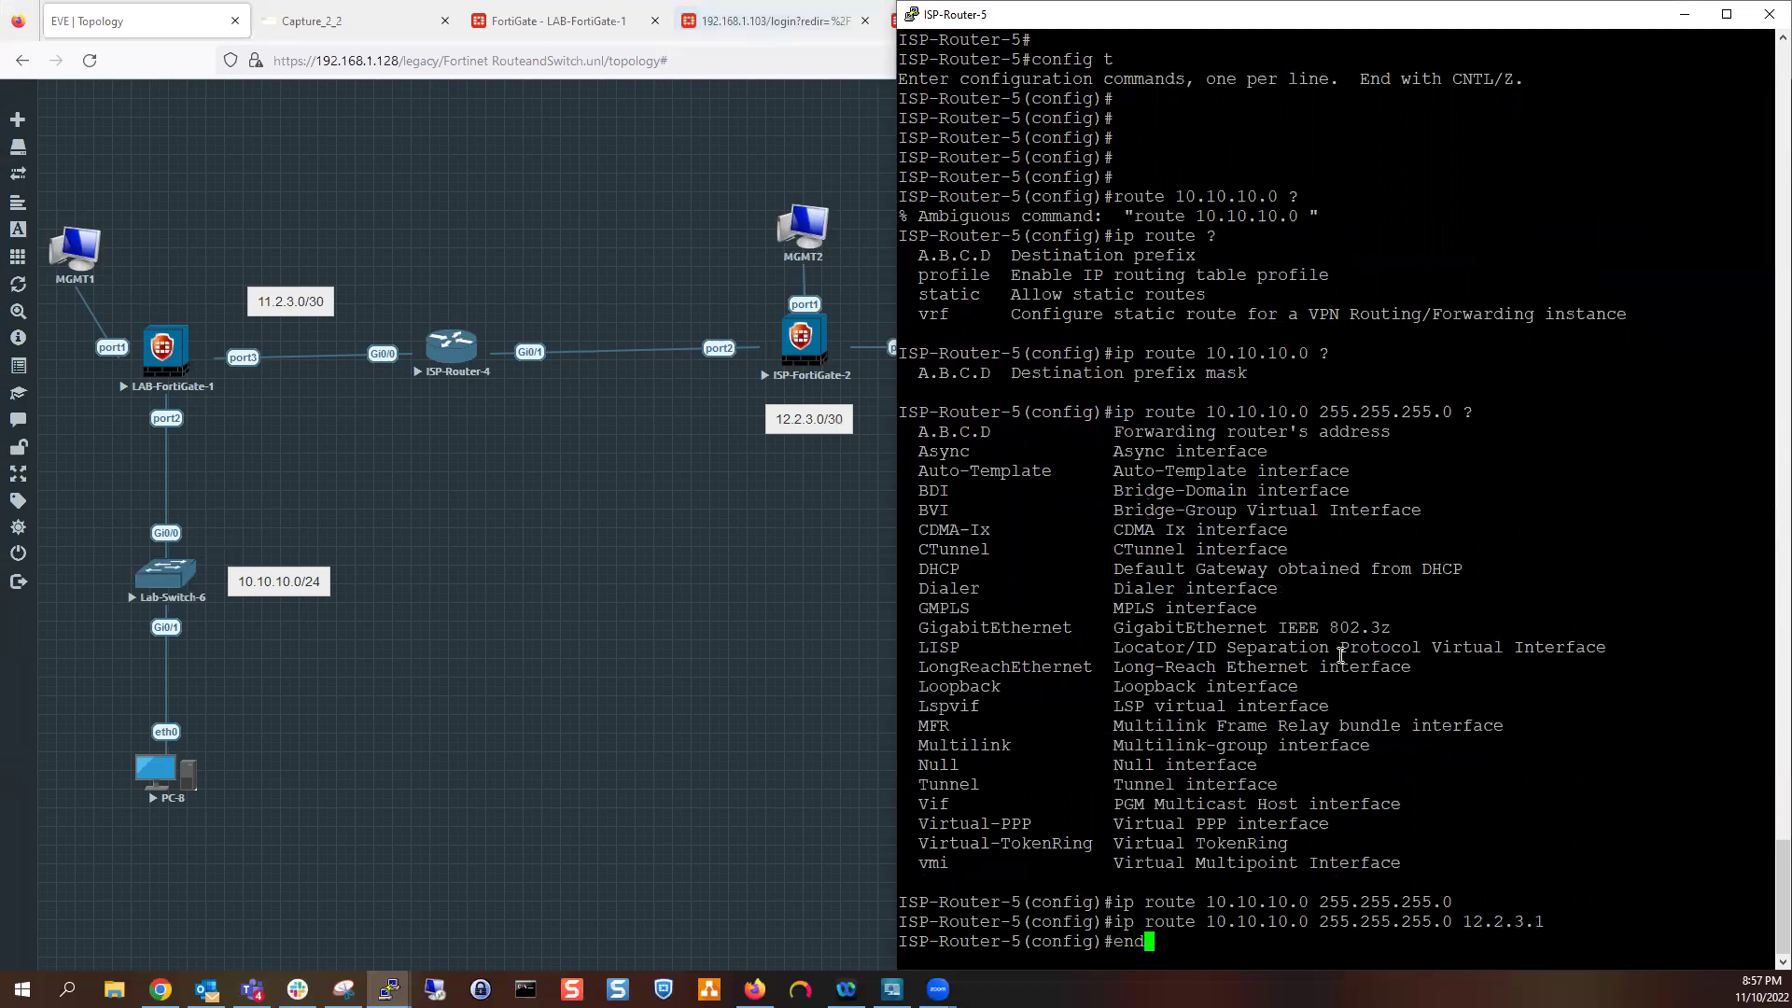
{"action": "key", "text": "BackSpace"}
{"action": "key", "text": "BackSpace"}
{"action": "key", "text": "BackSpace"}
{"action": "type", "text": "ip route n"}
{"action": "key", "text": "BackSpace"}
{"action": "type", "text": "172.16.1.0 255.255.255.0"}
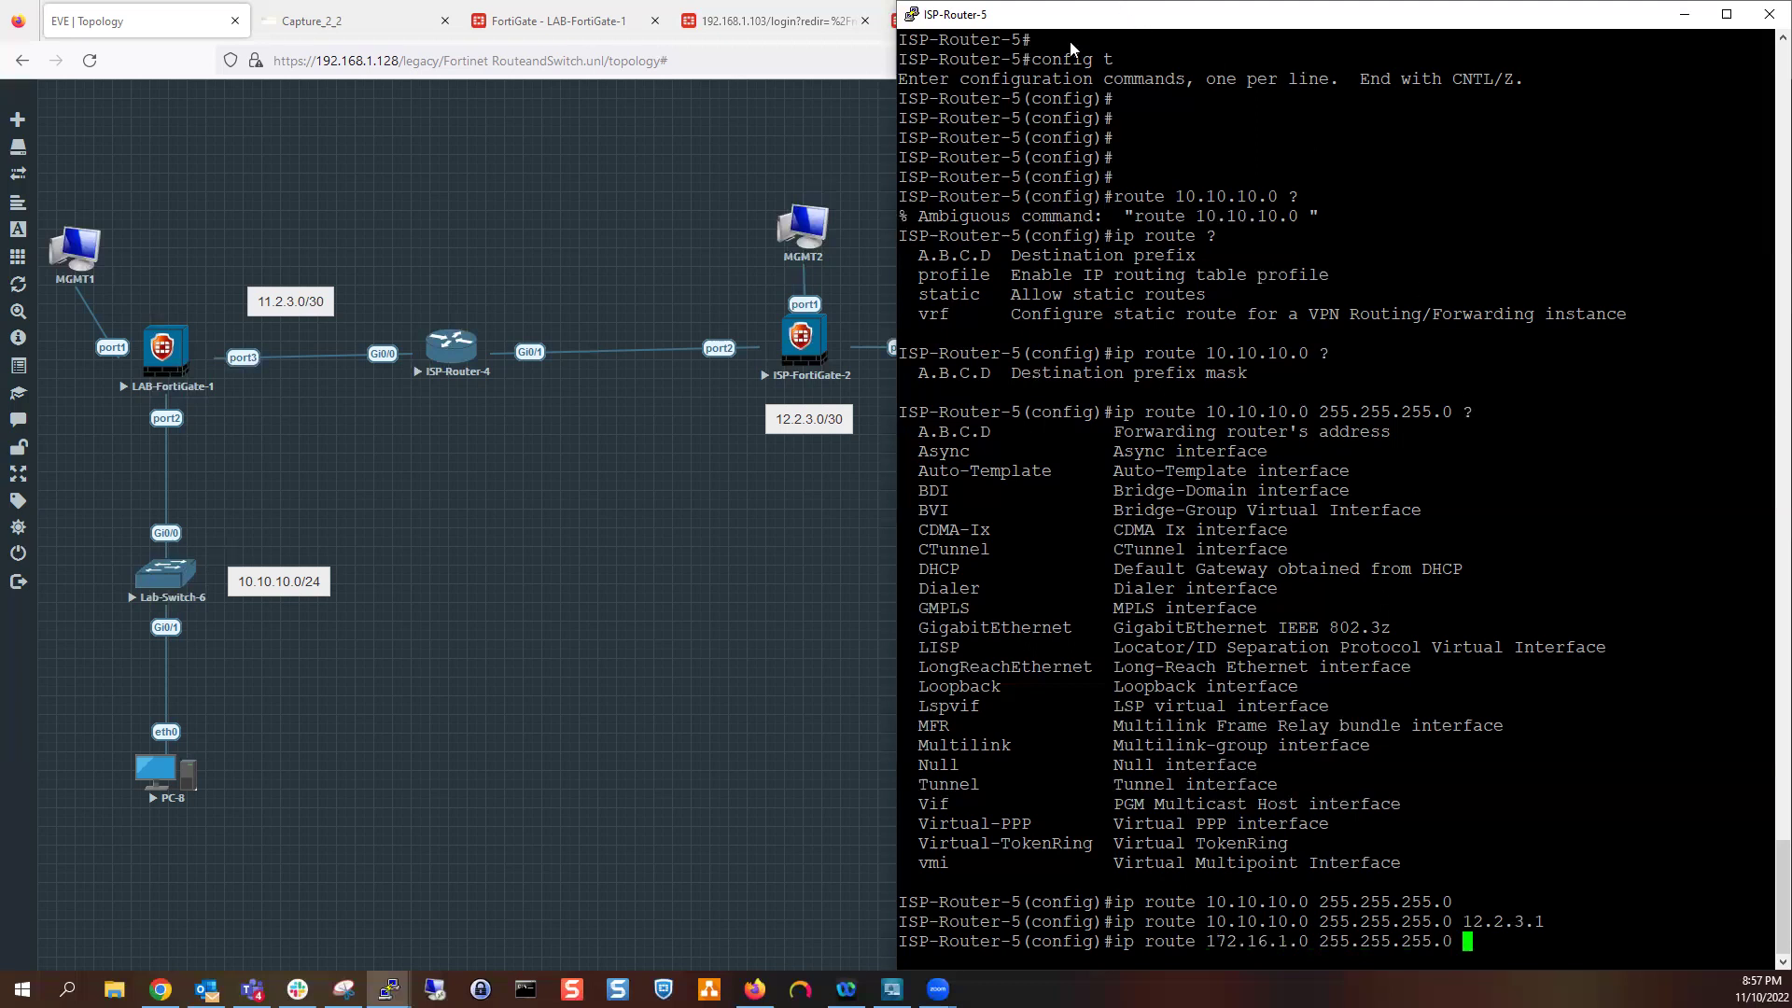
{"action": "key", "text": "super+Left"}
{"action": "left_click", "coordinate": [433, 582]}
{"action": "type", "text": "14.2.3."}
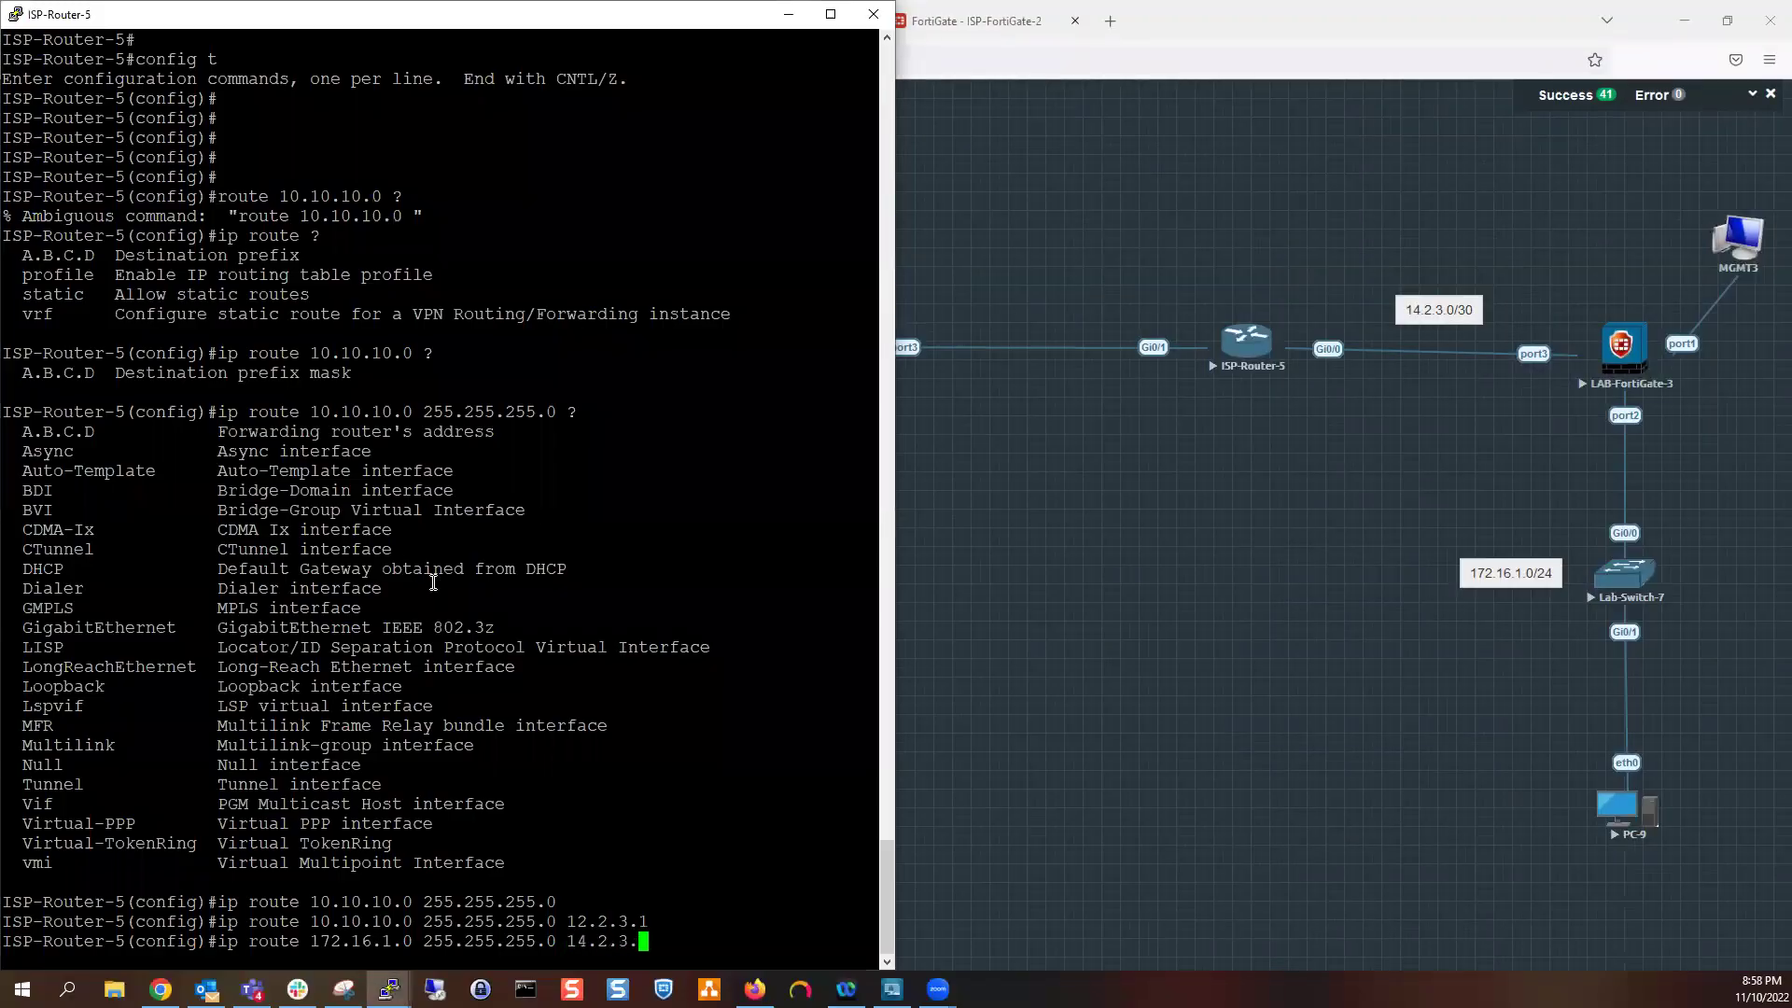
{"action": "type", "text": "1"}
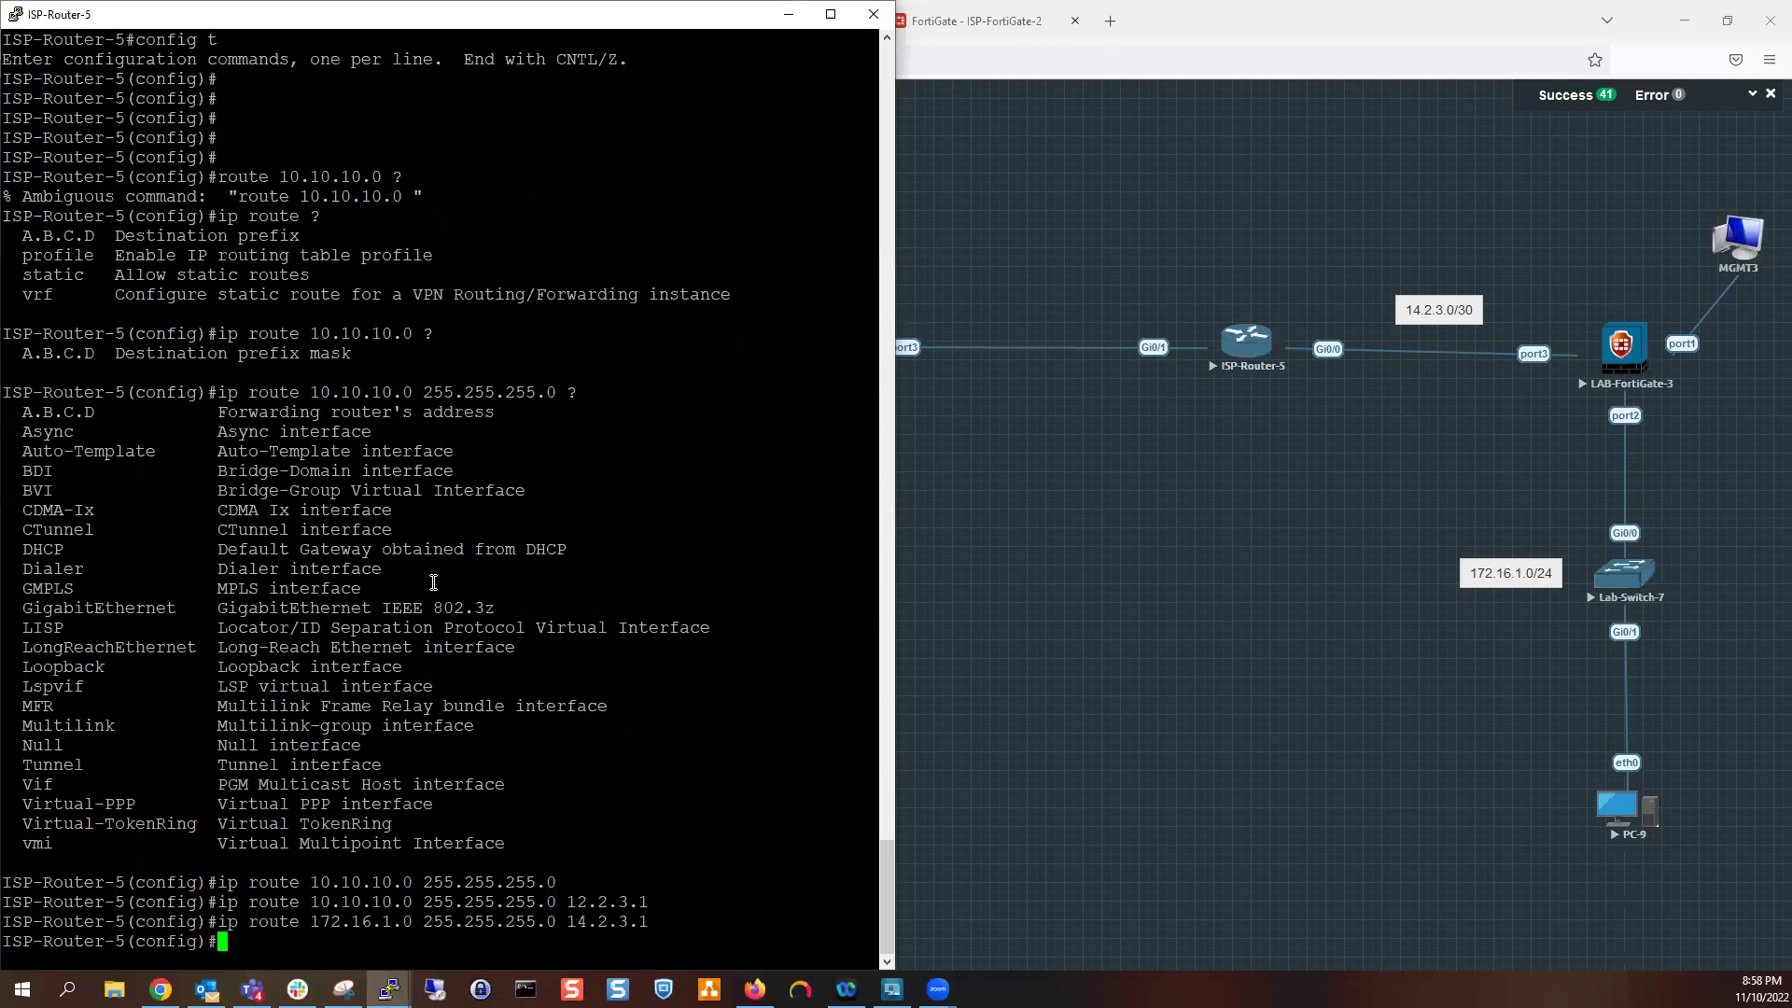
Exit configuration mode with 'end' and save ISP-Router-5's configuration with 'wr'
{"action": "type", "text": "end"}
{"action": "key", "text": "Return"}
{"action": "type", "text": "wr"}
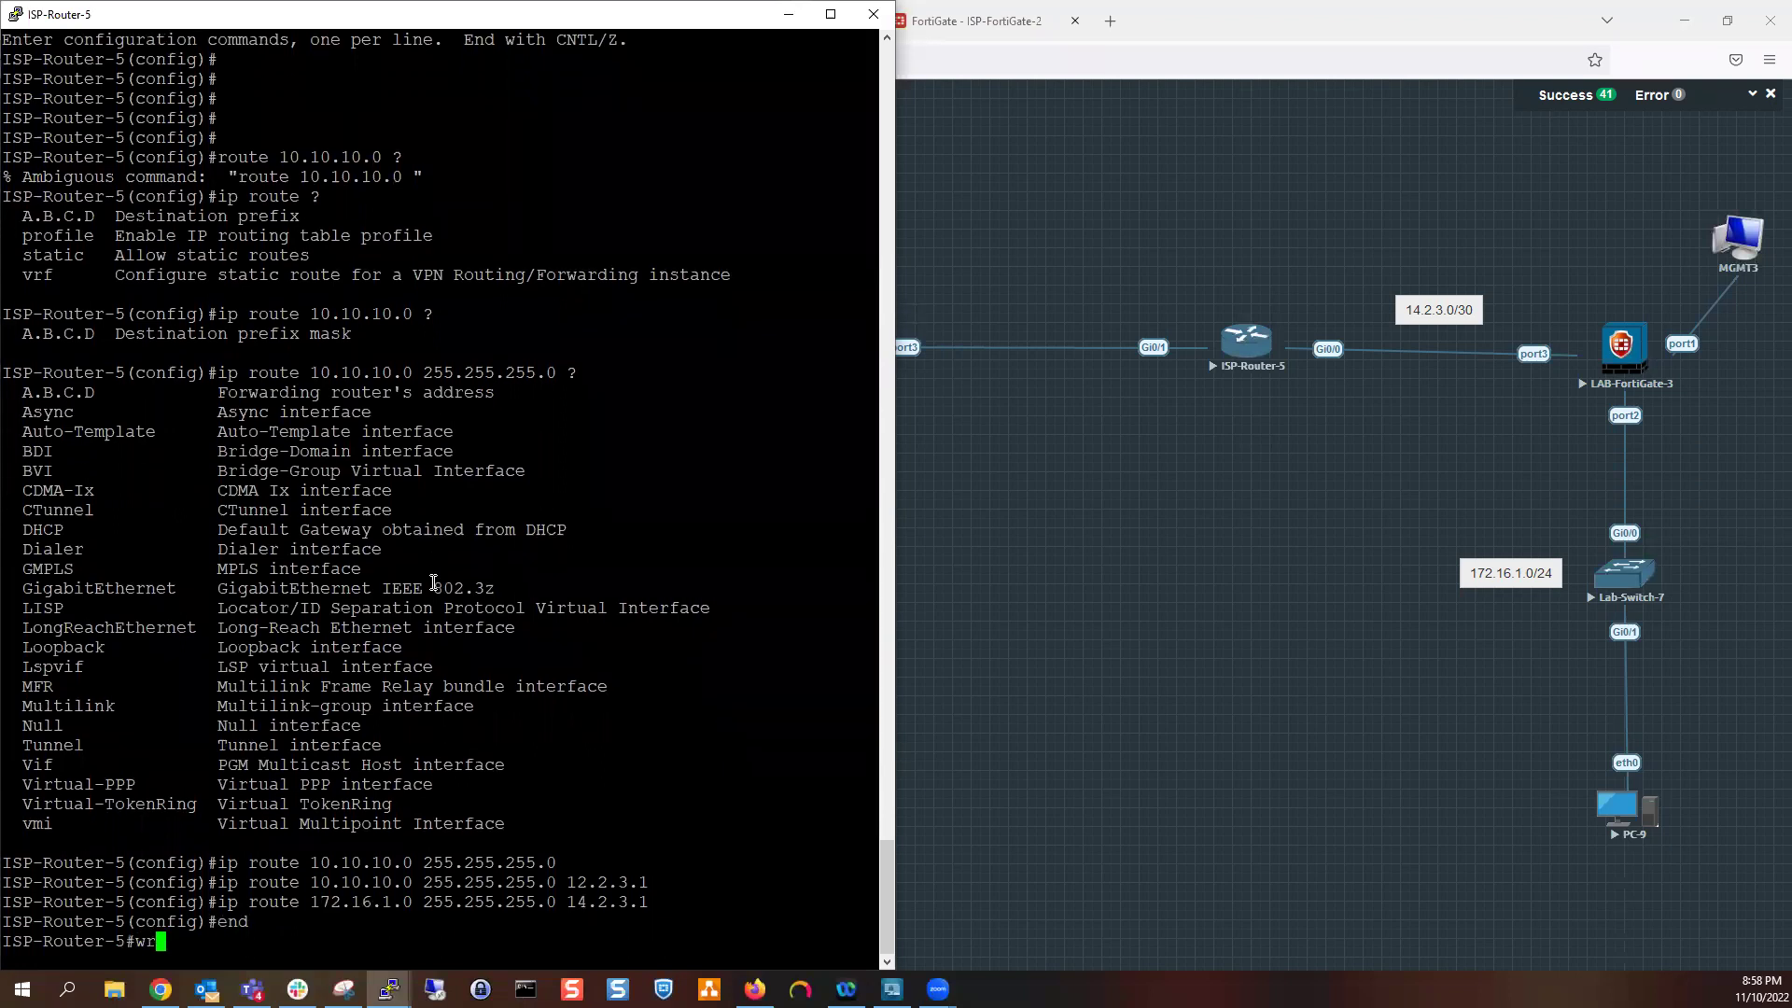
{"action": "key", "text": "Return"}
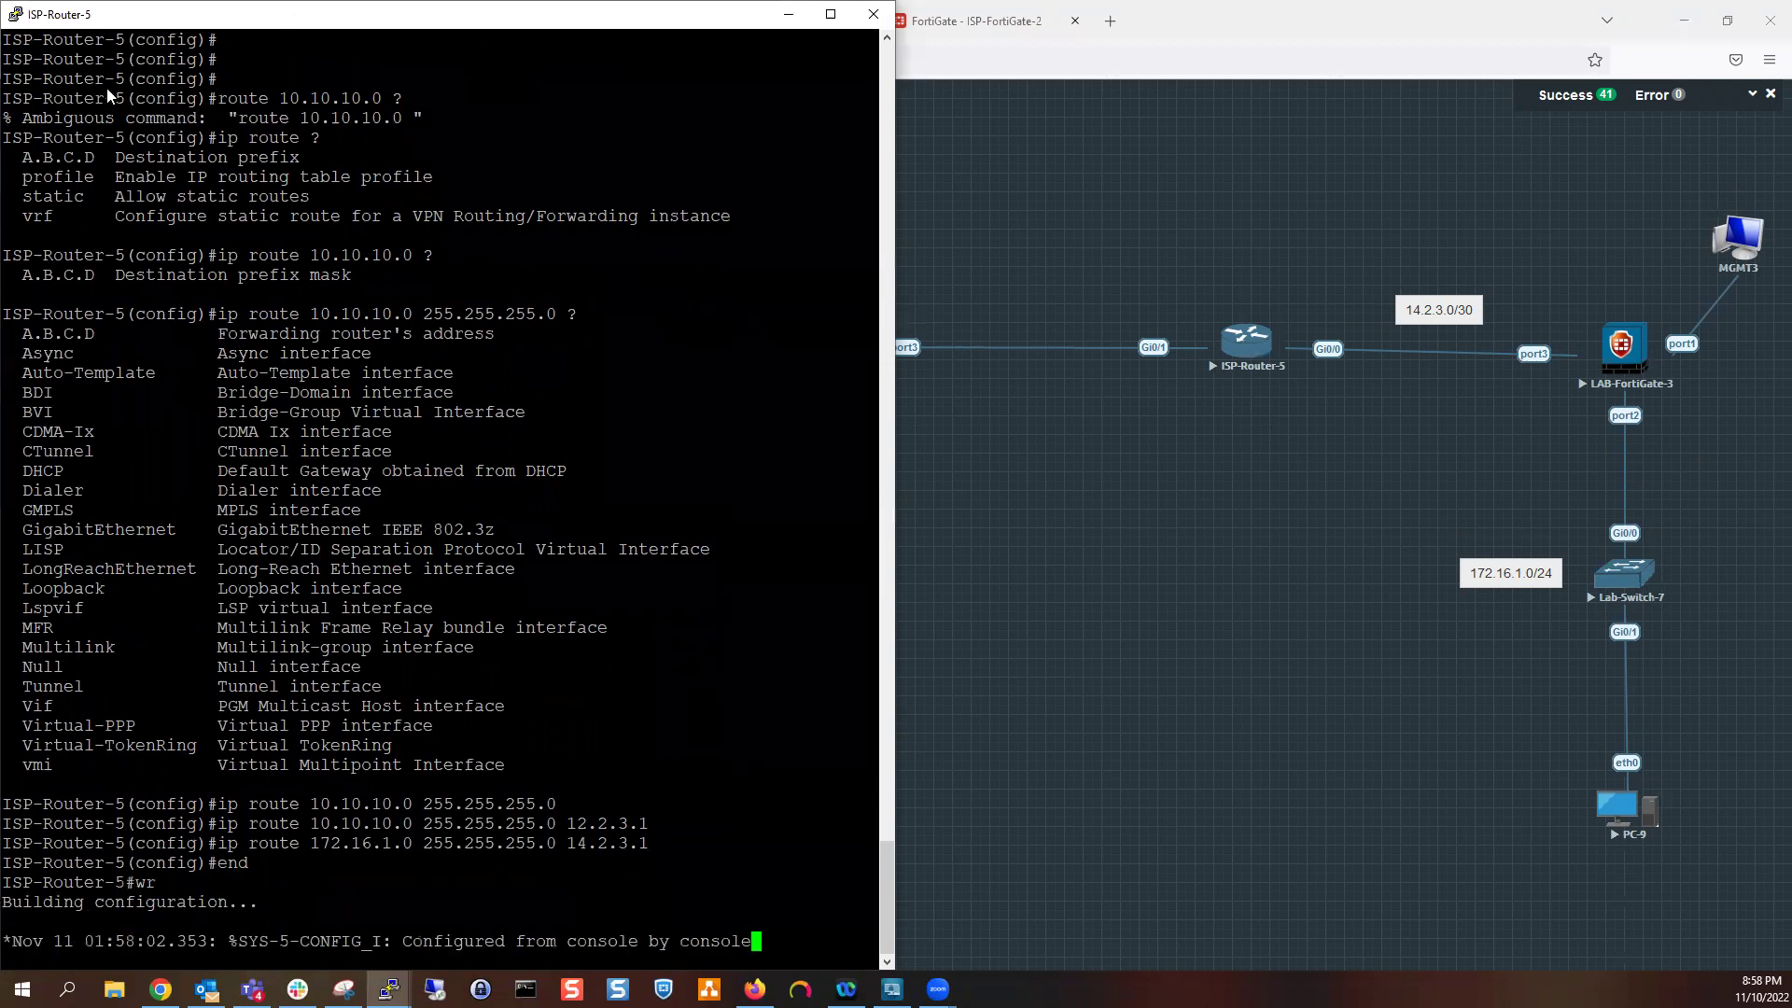
{"action": "key", "text": "alt+Tab"}
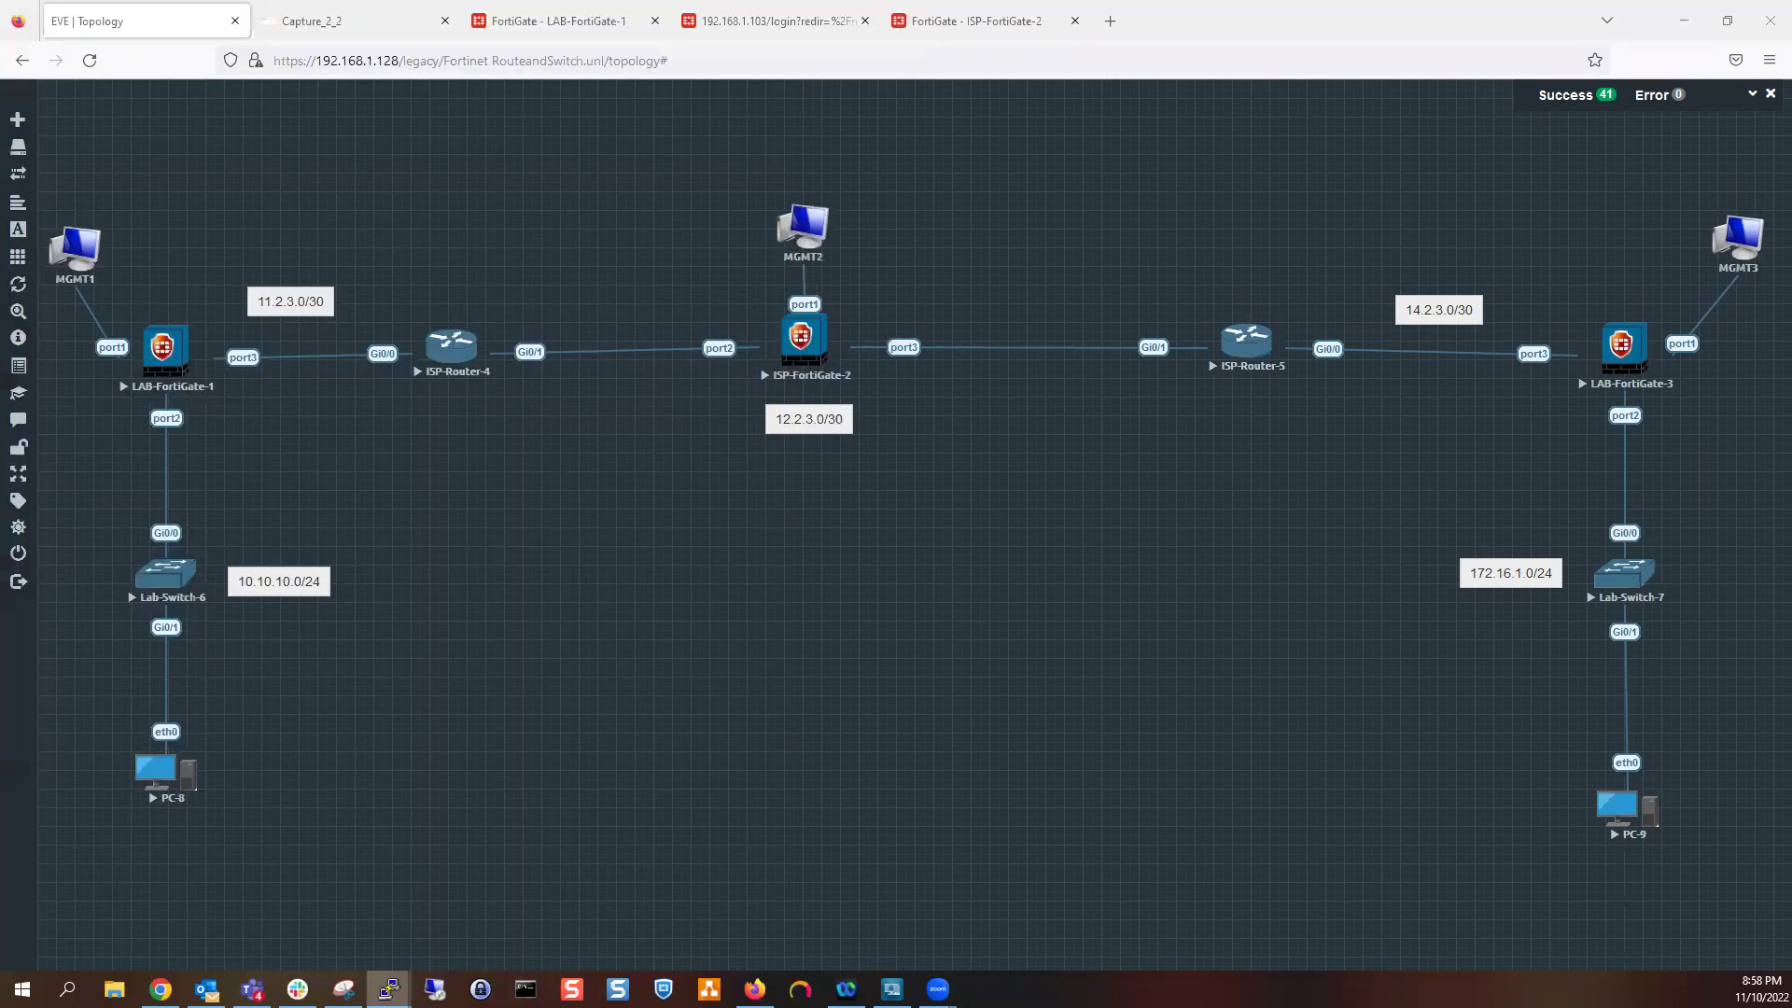
{"action": "mouse_move", "coordinate": [388, 988]}
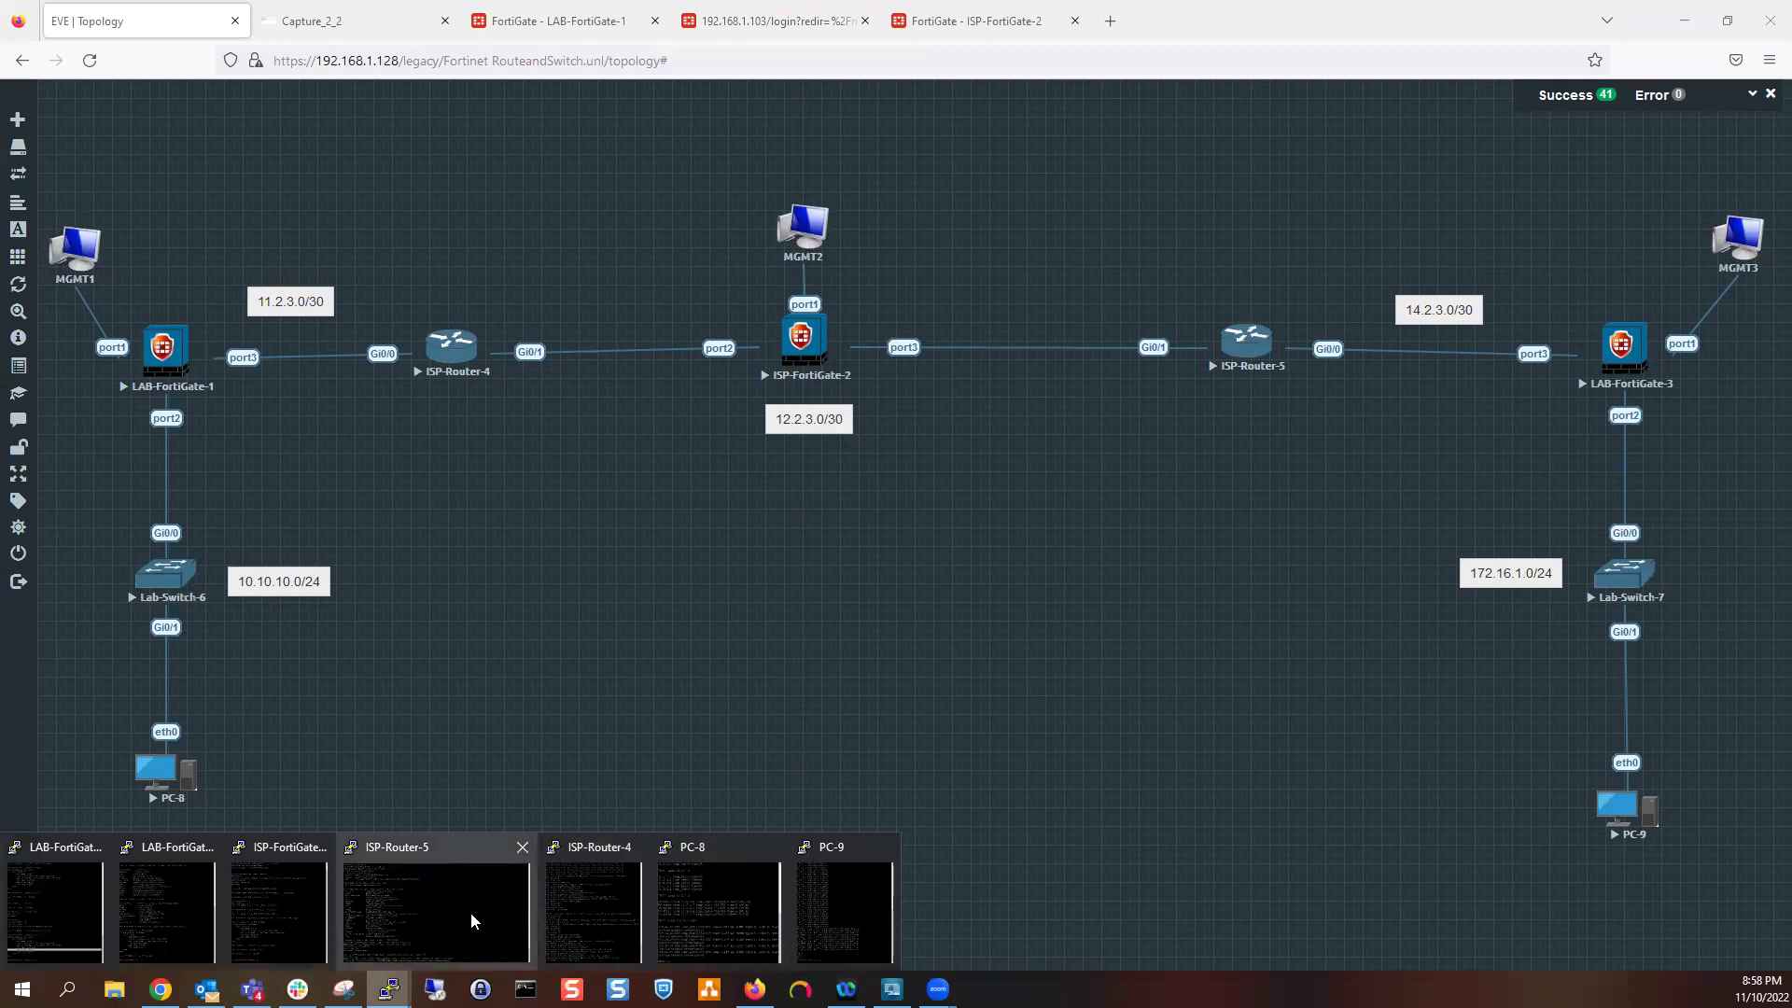
Exit OSPF config on ISP-Router-4 and add route 172.16.1.0/24 via 12.2.3.2
{"action": "left_click", "coordinate": [579, 886]}
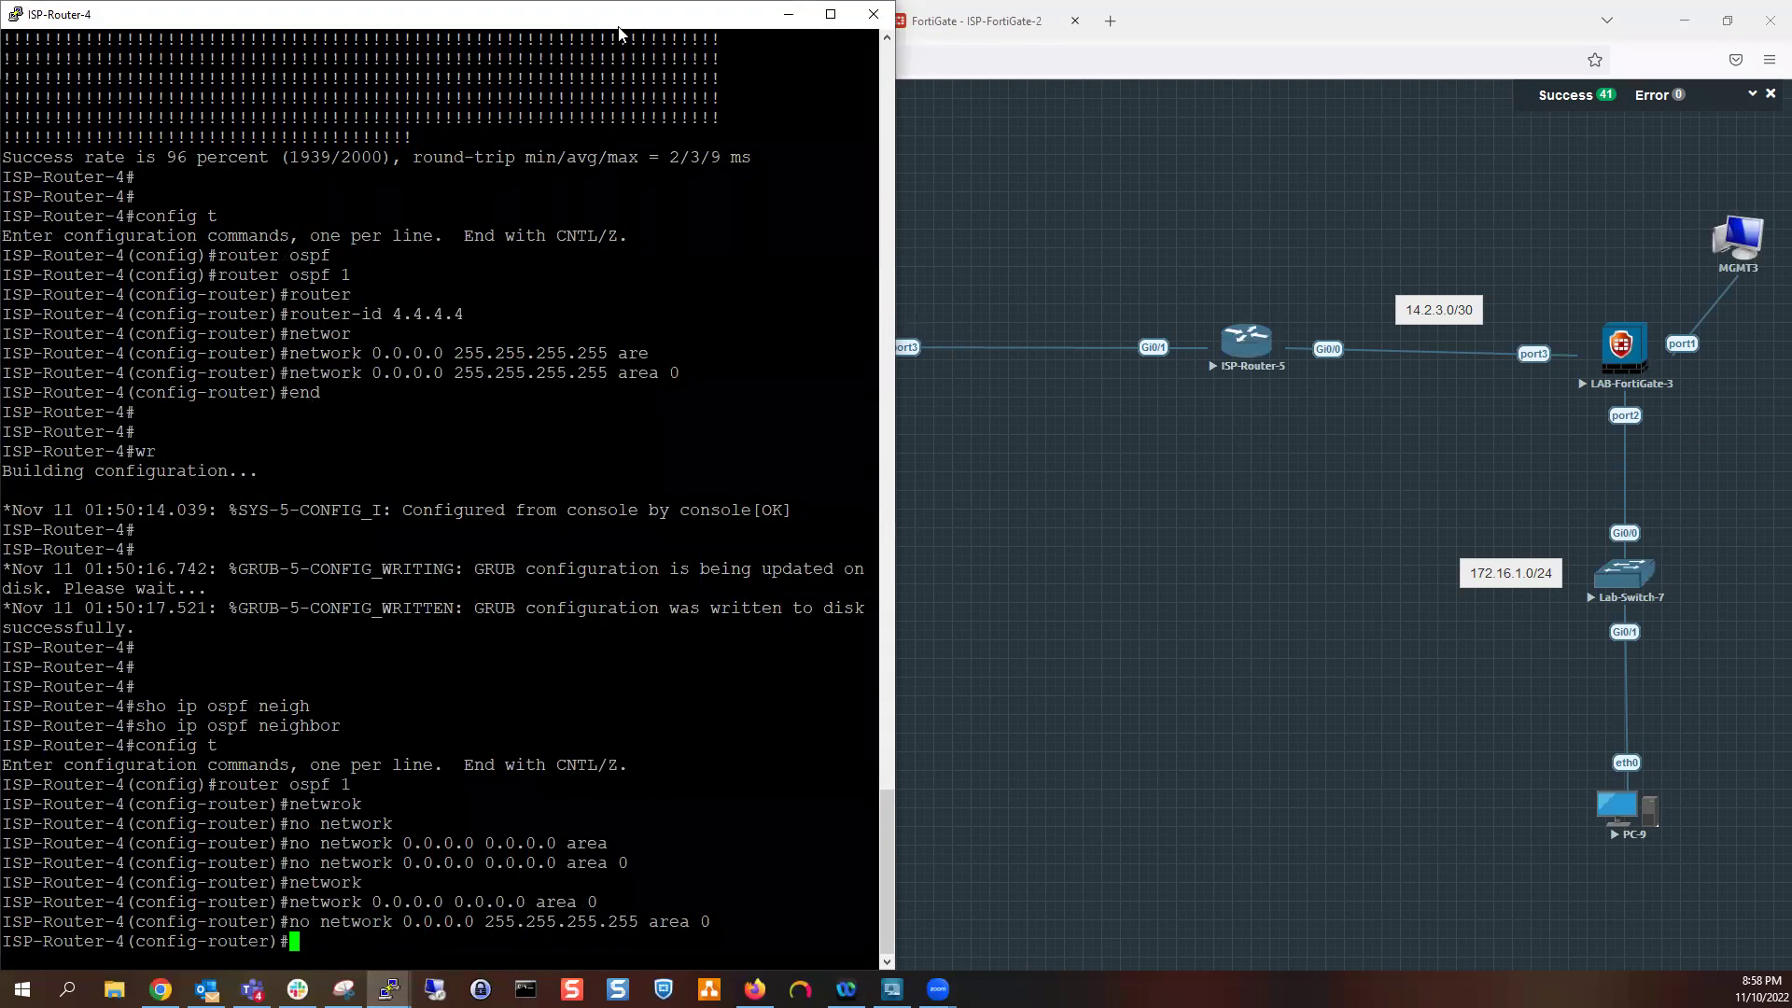
{"action": "left_click_drag", "start_coordinate": [619, 34], "coordinate": [1787, 373]}
{"action": "left_click", "coordinate": [1516, 489]}
{"action": "type", "text": "ex"}
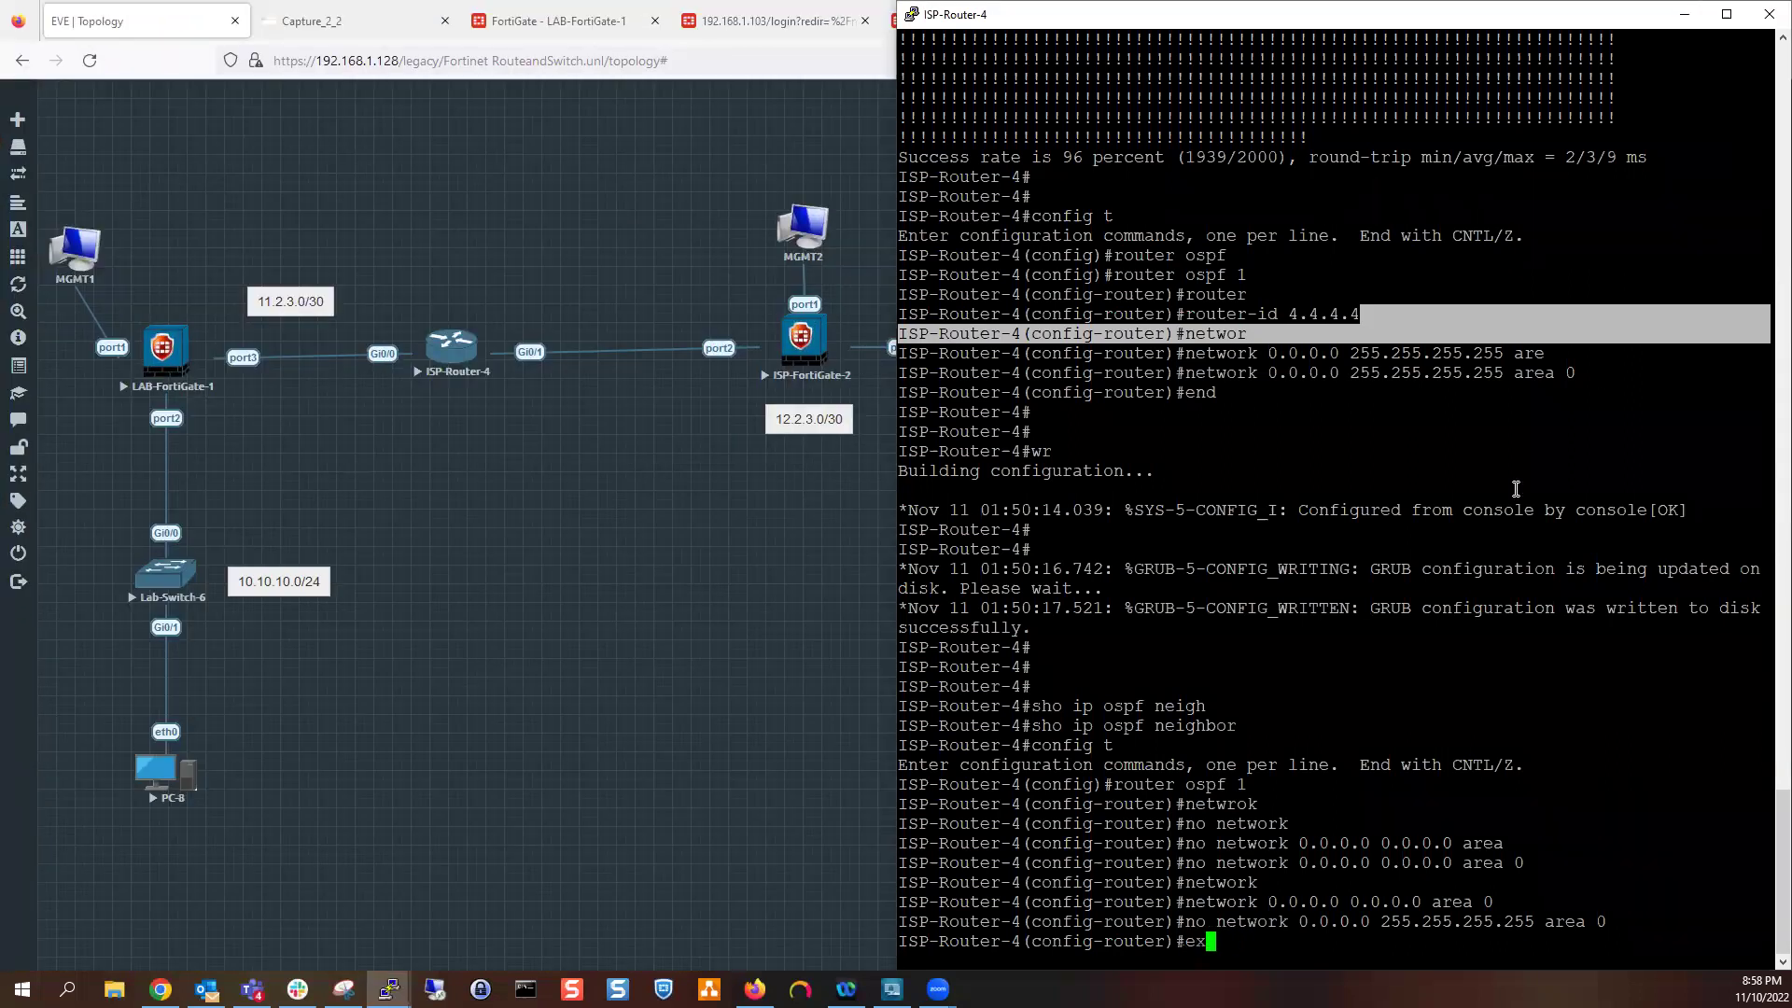
{"action": "type", "text": "it"}
{"action": "key", "text": "Return"}
{"action": "type", "text": "ip route"}
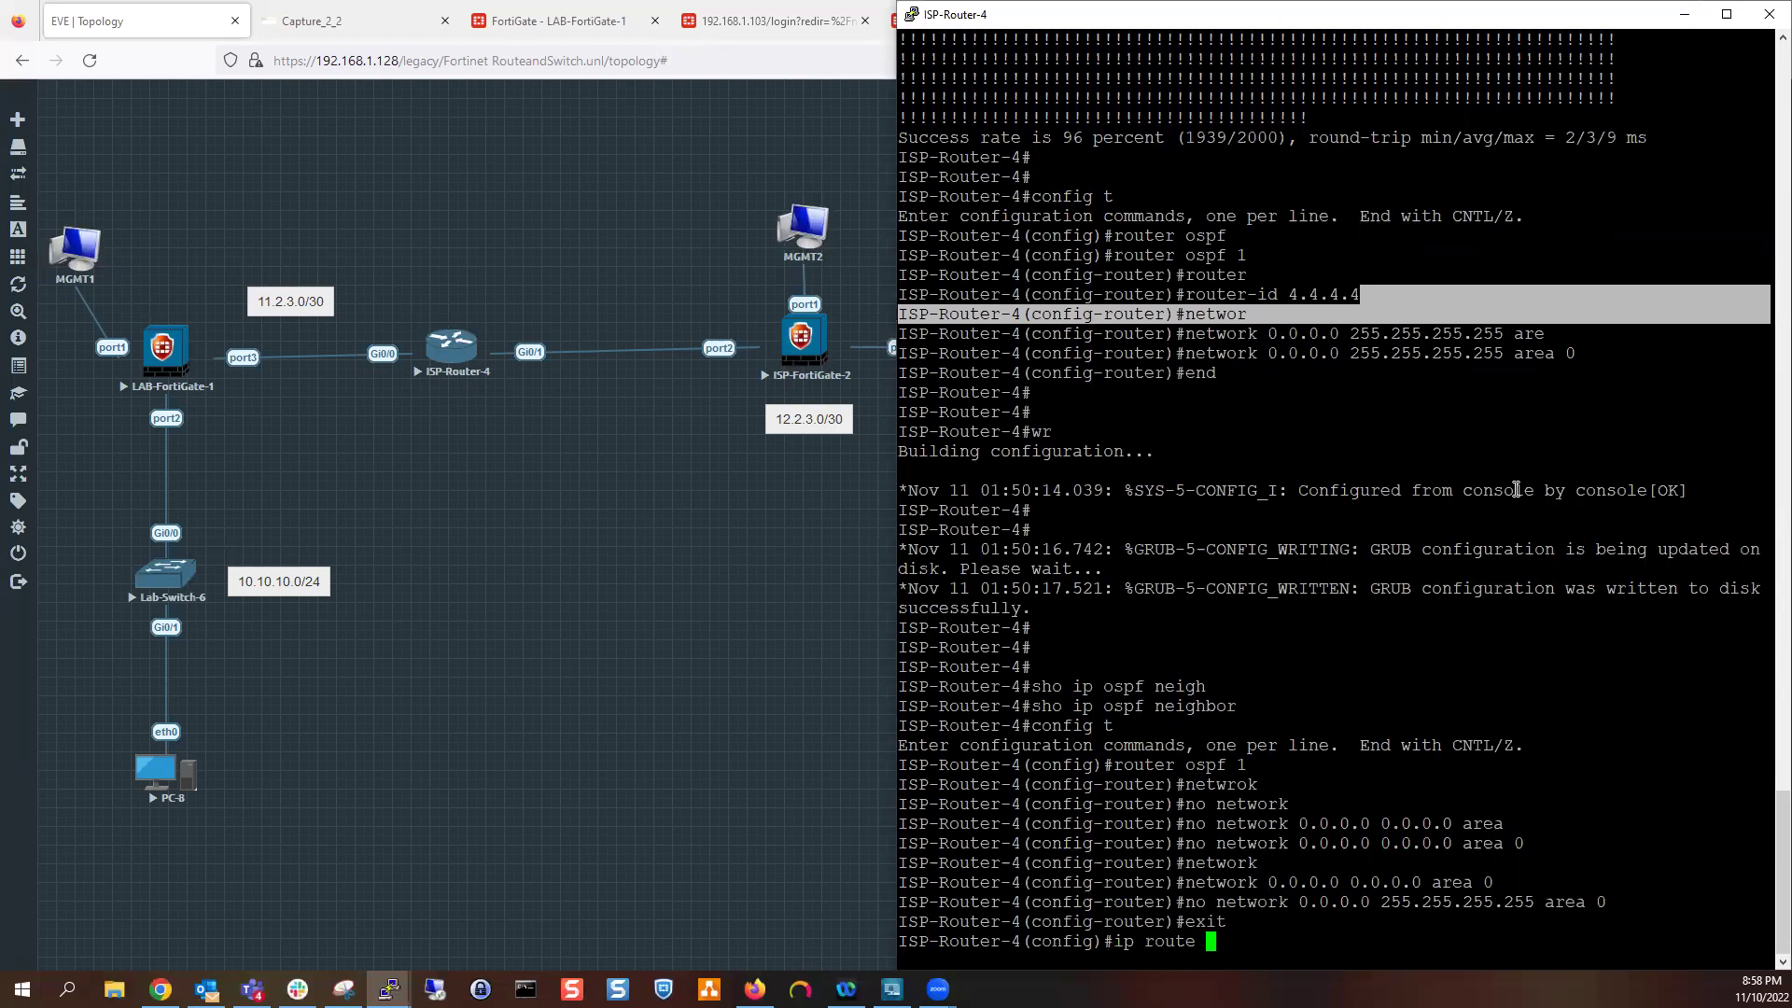
{"action": "type", "text": "172.16.1.0 255.255.255.0 12.2.3.2"}
{"action": "key", "text": "Return"}
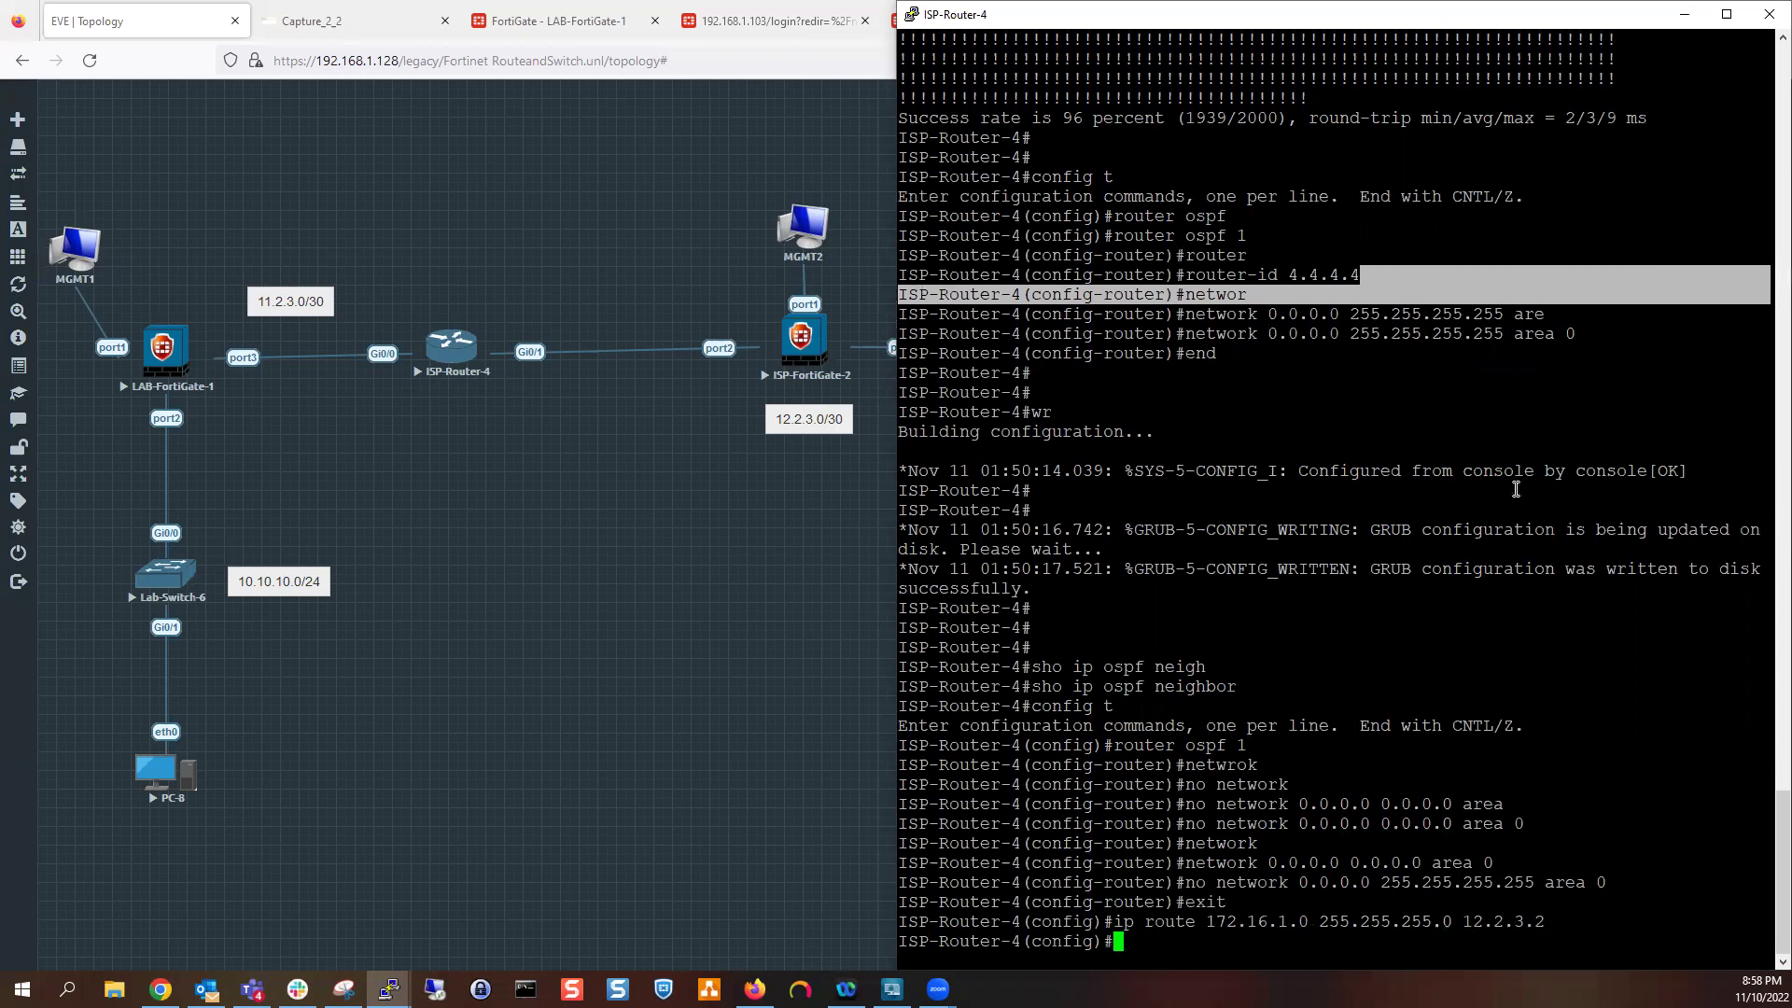
Add ISP-Router-4 static route 10.10.10.0 255.255.255.0 via 11.2.3.1
{"action": "key", "text": "Up"}
{"action": "key", "text": "BackSpace"}
{"action": "key", "text": "BackSpace"}
{"action": "key", "text": "BackSpace"}
{"action": "key", "text": "BackSpace"}
{"action": "key", "text": "BackSpace"}
{"action": "key", "text": "BackSpace"}
{"action": "key", "text": "BackSpace"}
{"action": "key", "text": "BackSpace"}
{"action": "key", "text": "BackSpace"}
{"action": "key", "text": "BackSpace"}
{"action": "key", "text": "BackSpace"}
{"action": "key", "text": "BackSpace"}
{"action": "key", "text": "BackSpace"}
{"action": "key", "text": "BackSpace"}
{"action": "key", "text": "BackSpace"}
{"action": "key", "text": "BackSpace"}
{"action": "key", "text": "BackSpace"}
{"action": "key", "text": "BackSpace"}
{"action": "key", "text": "BackSpace"}
{"action": "key", "text": "BackSpace"}
{"action": "key", "text": "BackSpace"}
{"action": "key", "text": "BackSpace"}
{"action": "key", "text": "BackSpace"}
{"action": "type", "text": "10.10.10.0 255.255.255.0"}
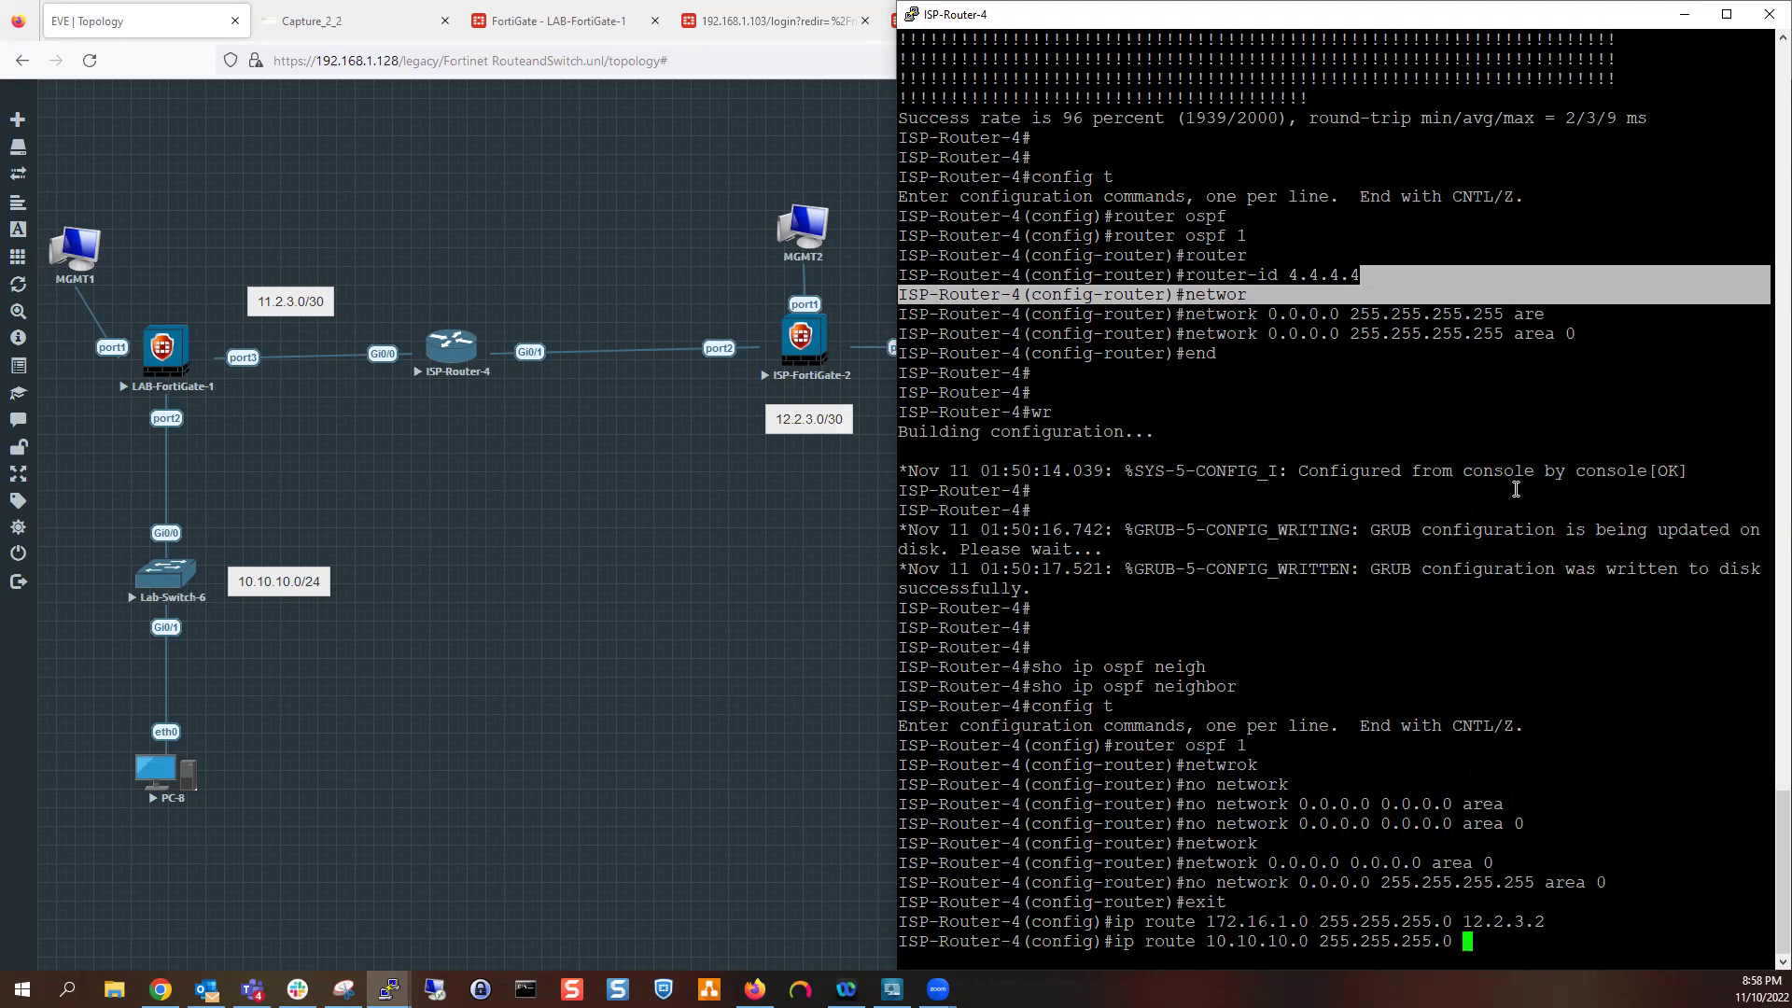
{"action": "type", "text": " 11.2.3.1"}
{"action": "key", "text": "Return"}
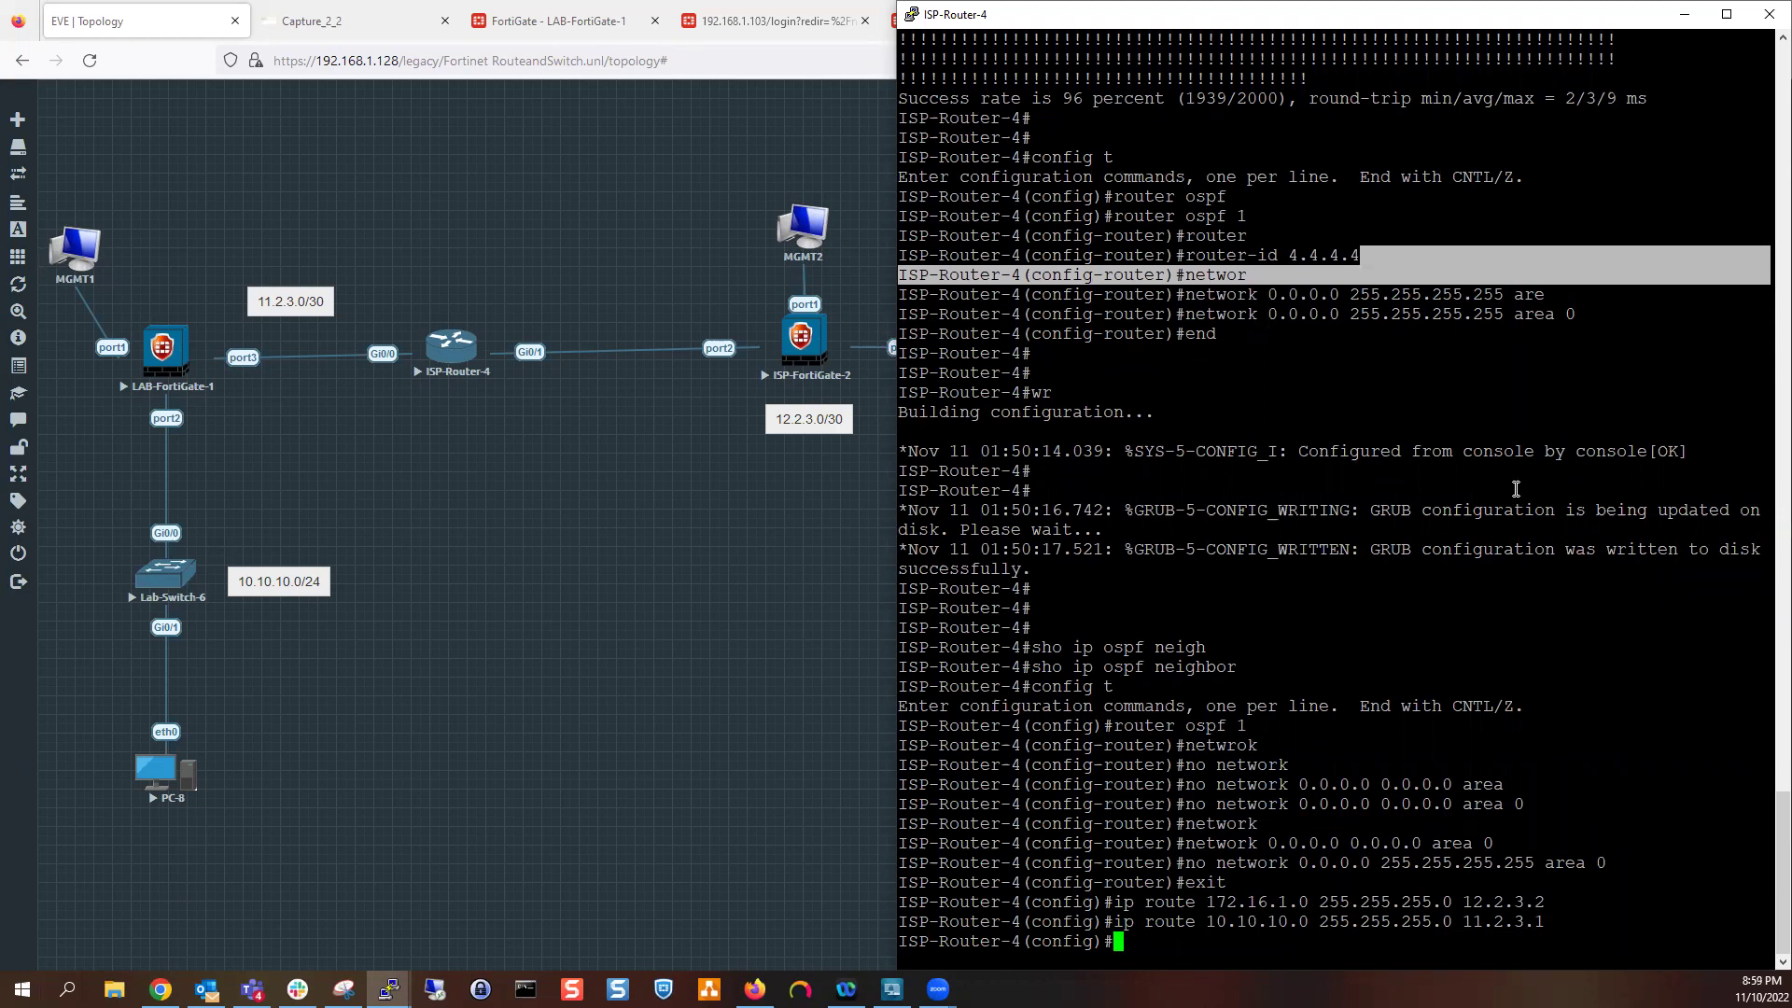
{"action": "double_click", "coordinate": [1617, 20]}
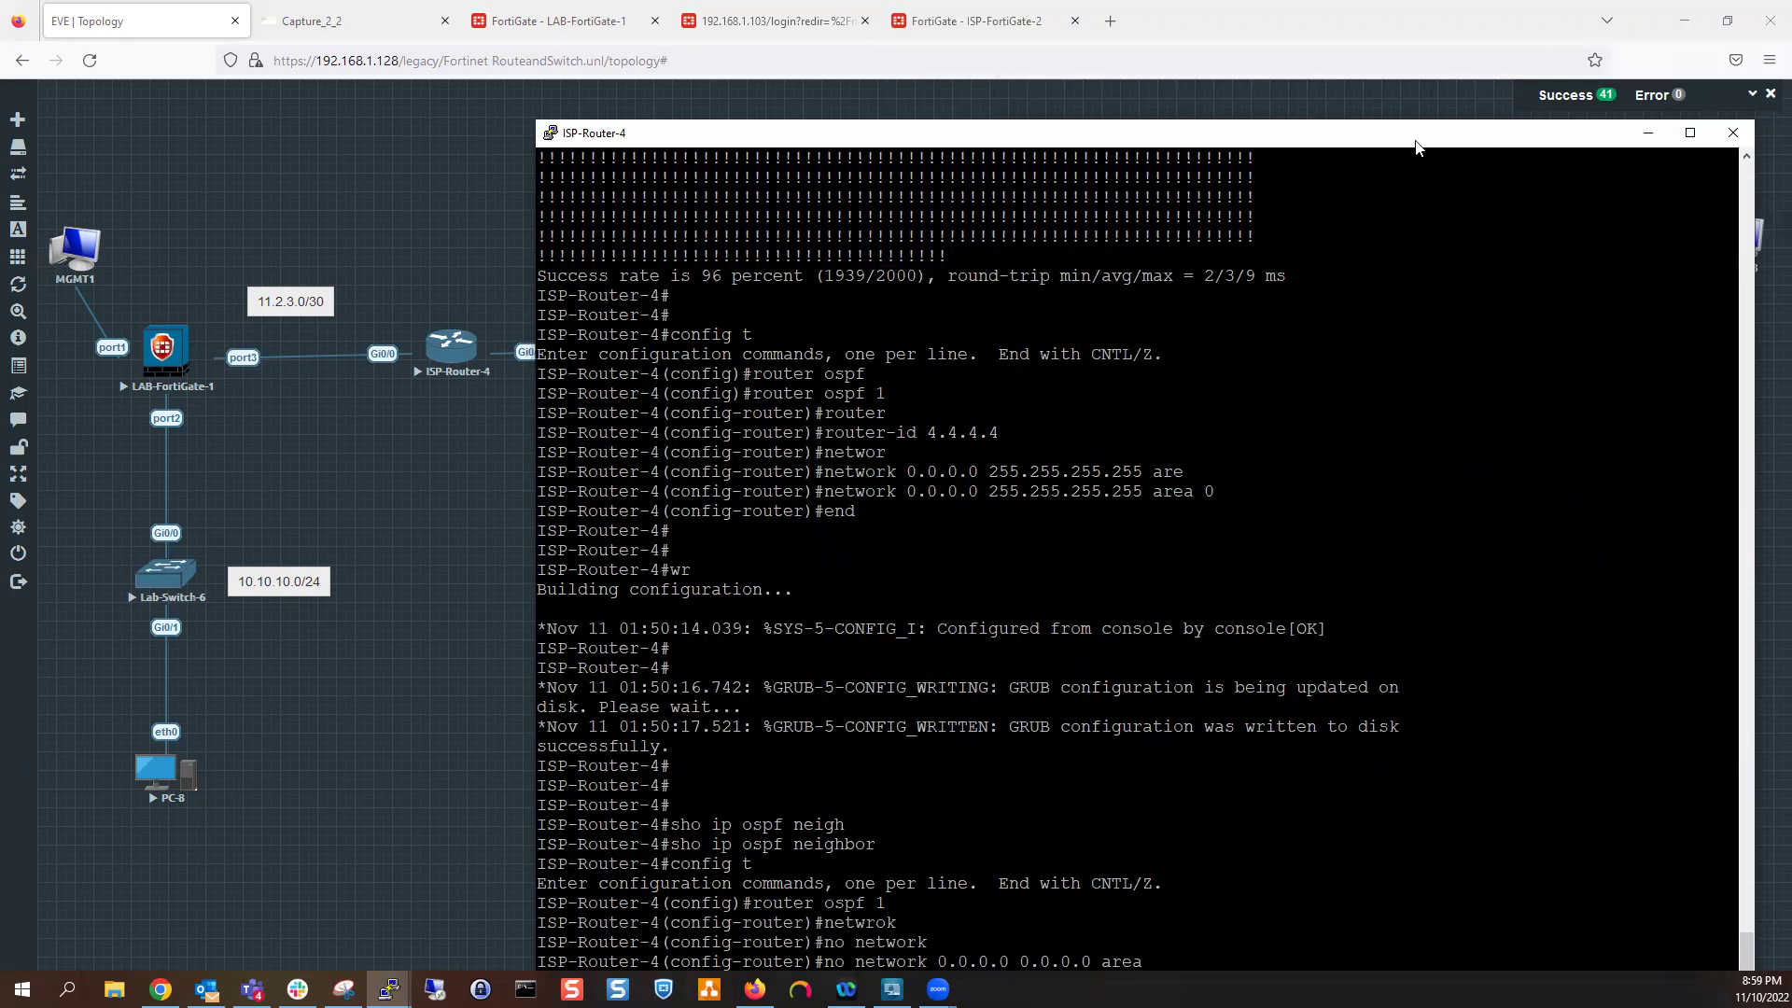
Create LAB-FortiGate-1's 0.0.0.0/0 static route via gateway 11.2.3.2 on WAN (port3)
{"action": "left_click", "coordinate": [566, 105]}
{"action": "left_click", "coordinate": [598, 21]}
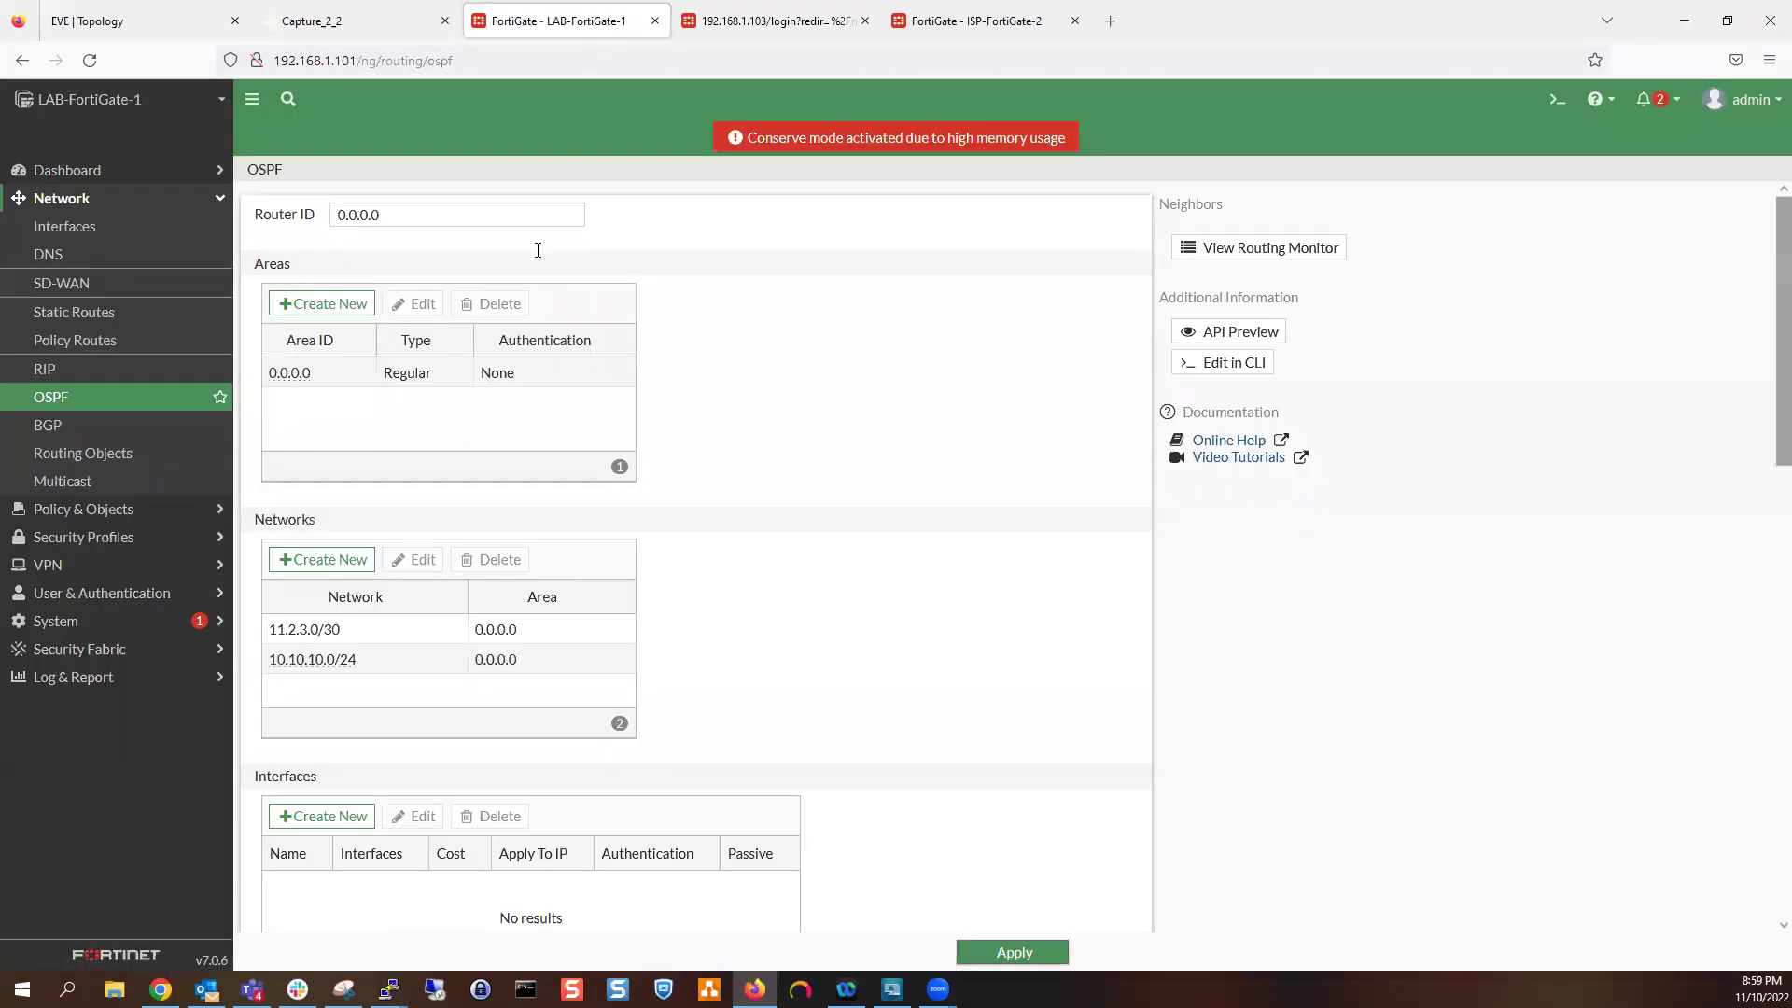
{"action": "left_click", "coordinate": [128, 319]}
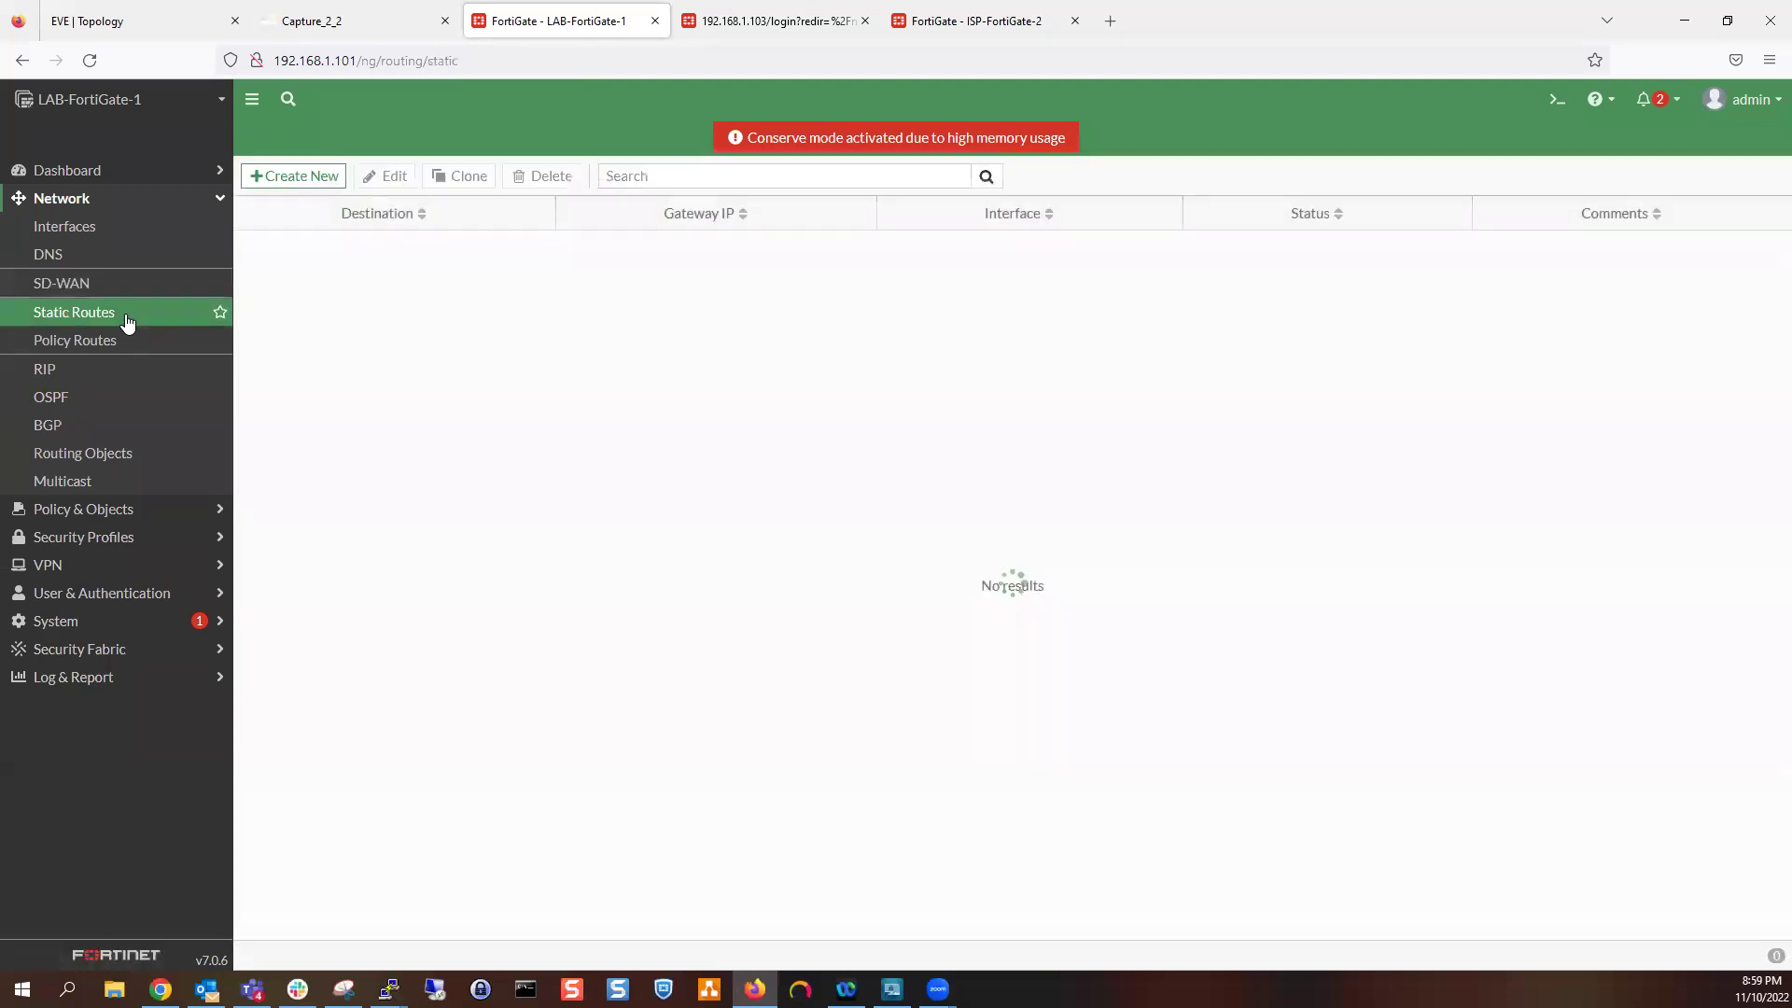
{"action": "left_click", "coordinate": [322, 177]}
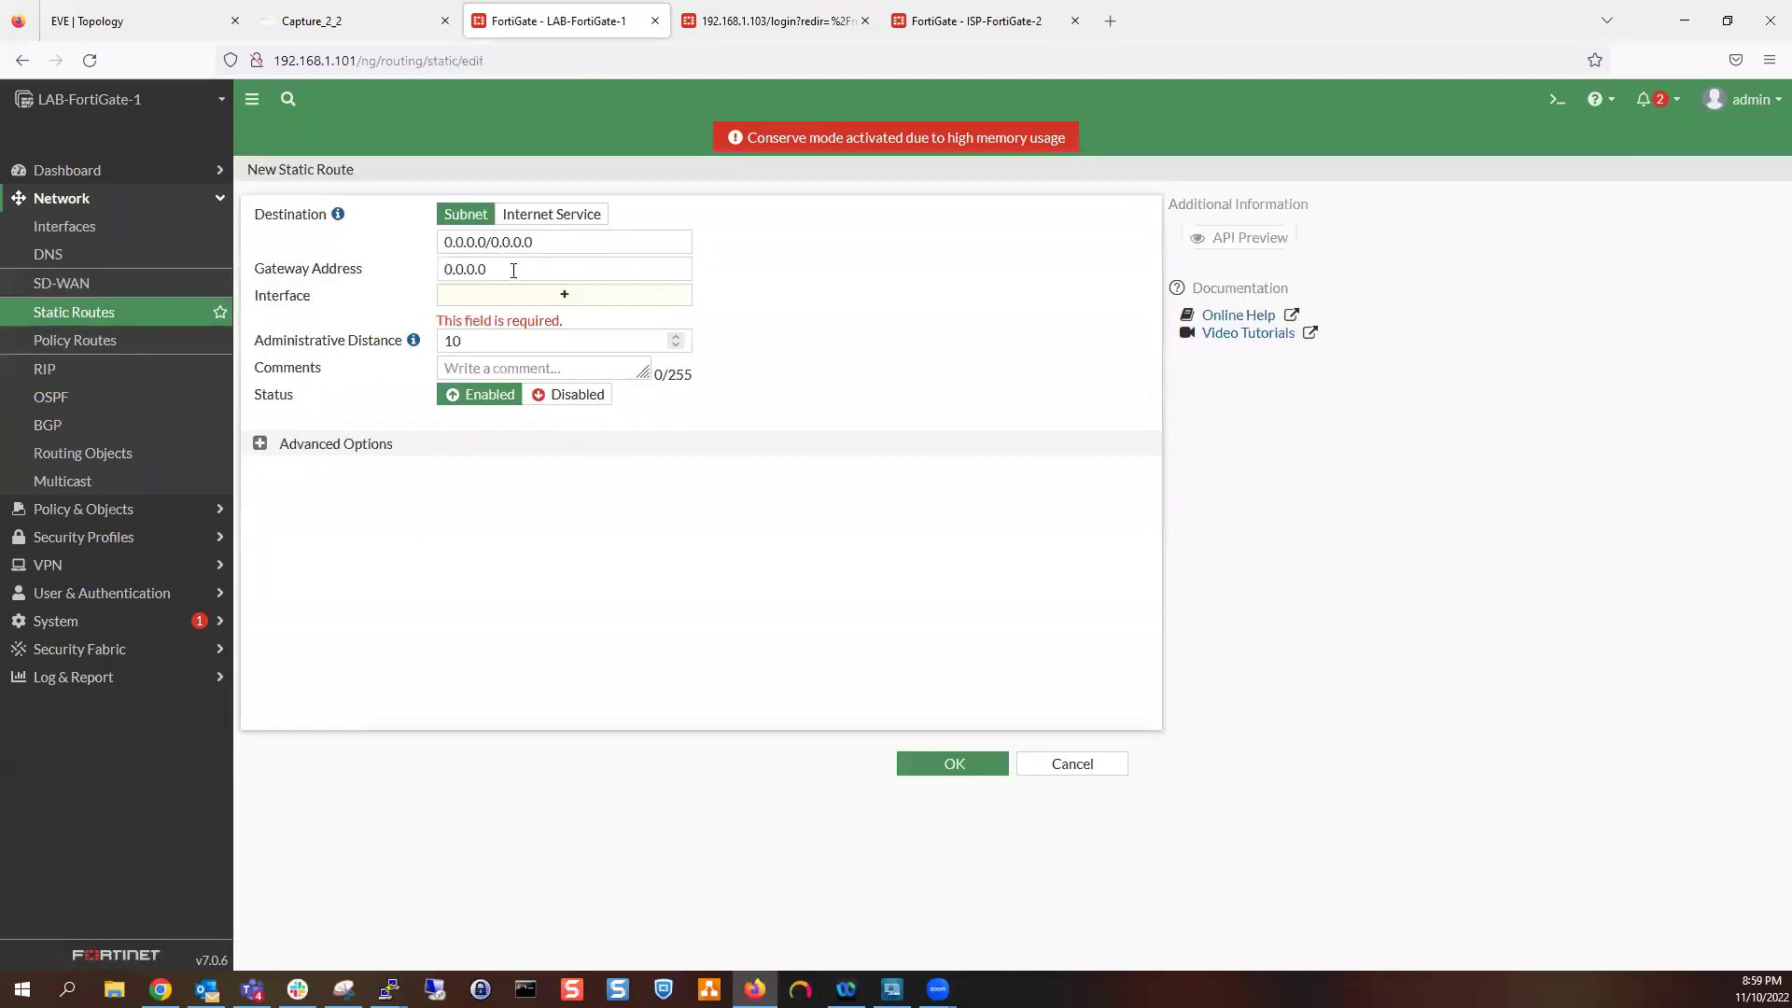
{"action": "left_click", "coordinate": [508, 275]}
{"action": "double_click", "coordinate": [508, 275]}
{"action": "left_click", "coordinate": [510, 297]}
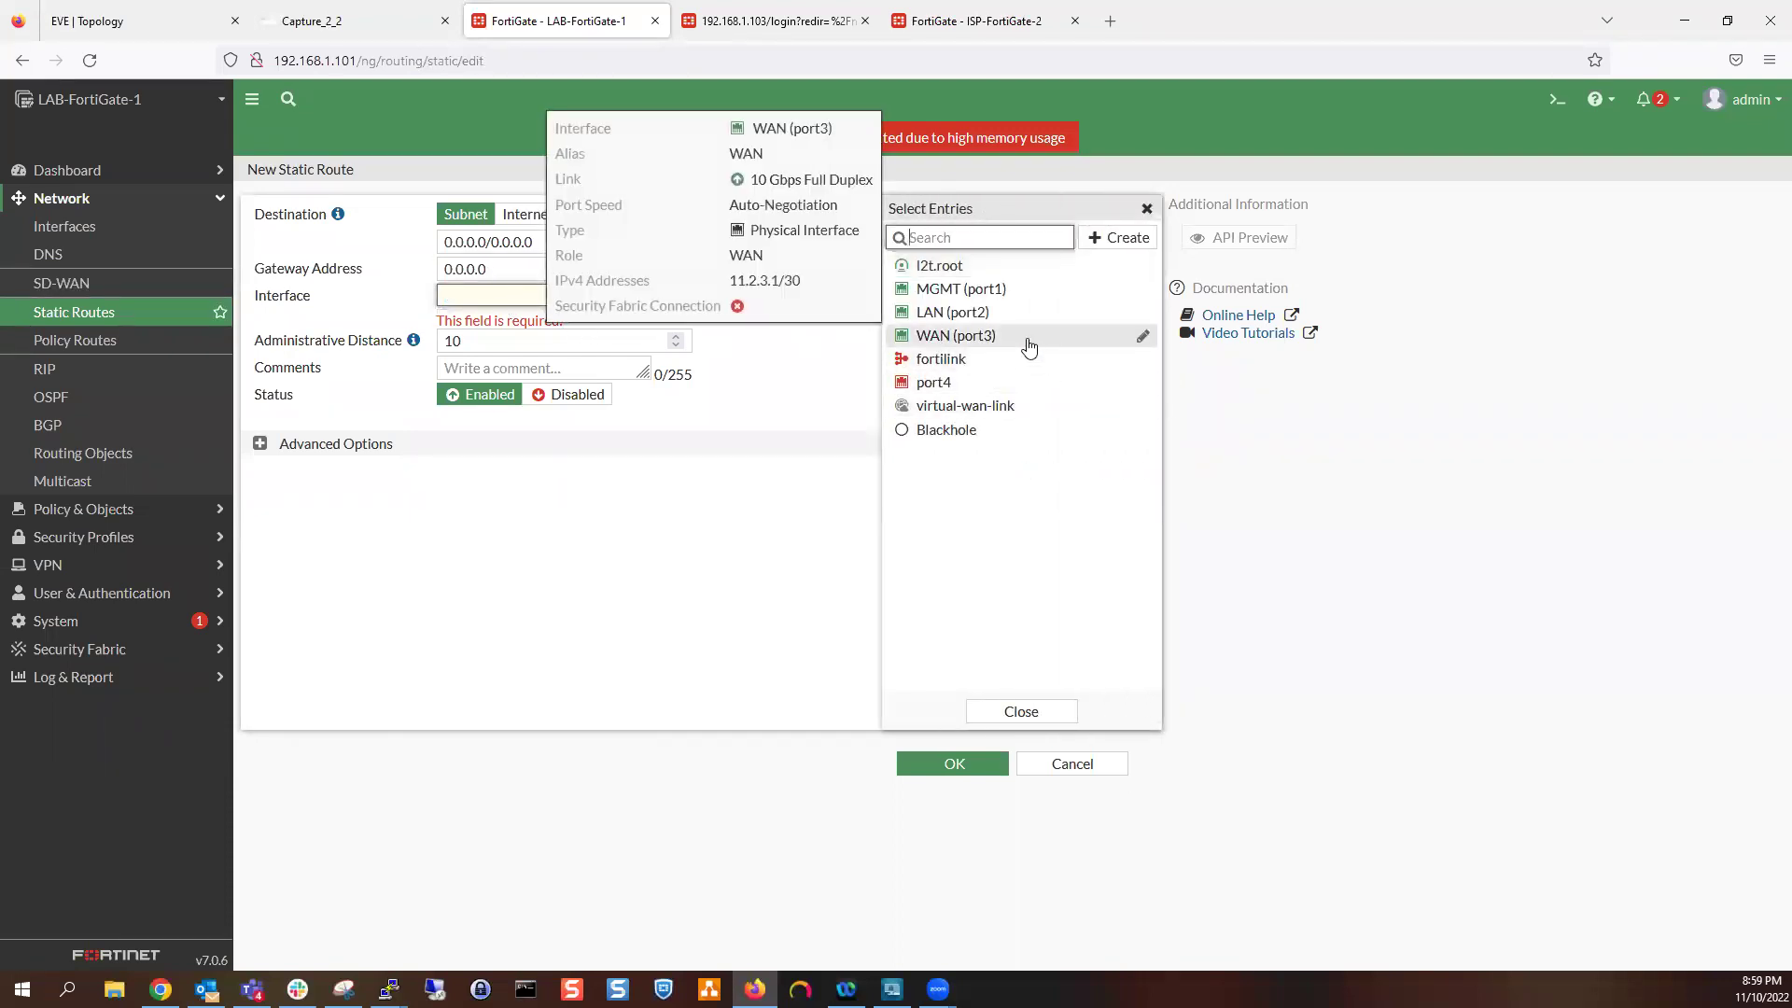
{"action": "left_click", "coordinate": [1028, 340]}
{"action": "double_click", "coordinate": [560, 272]}
{"action": "triple_click", "coordinate": [560, 273]}
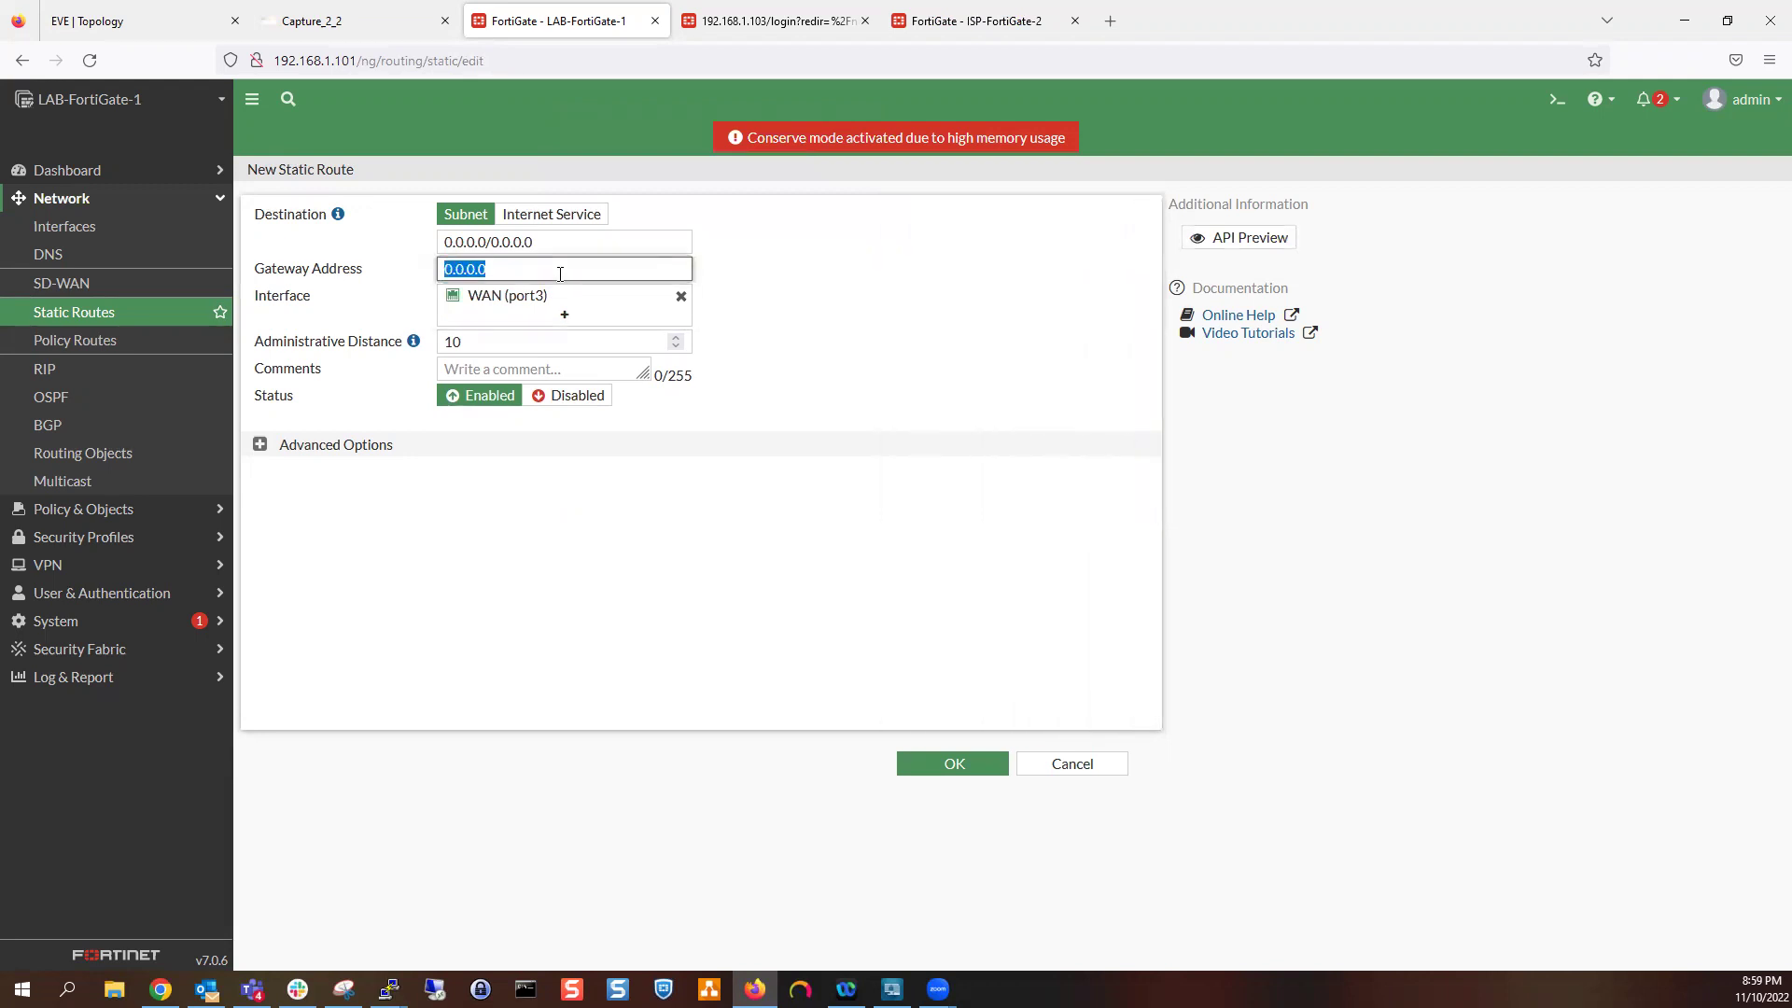
{"action": "type", "text": "11"}
{"action": "left_click", "coordinate": [937, 754]}
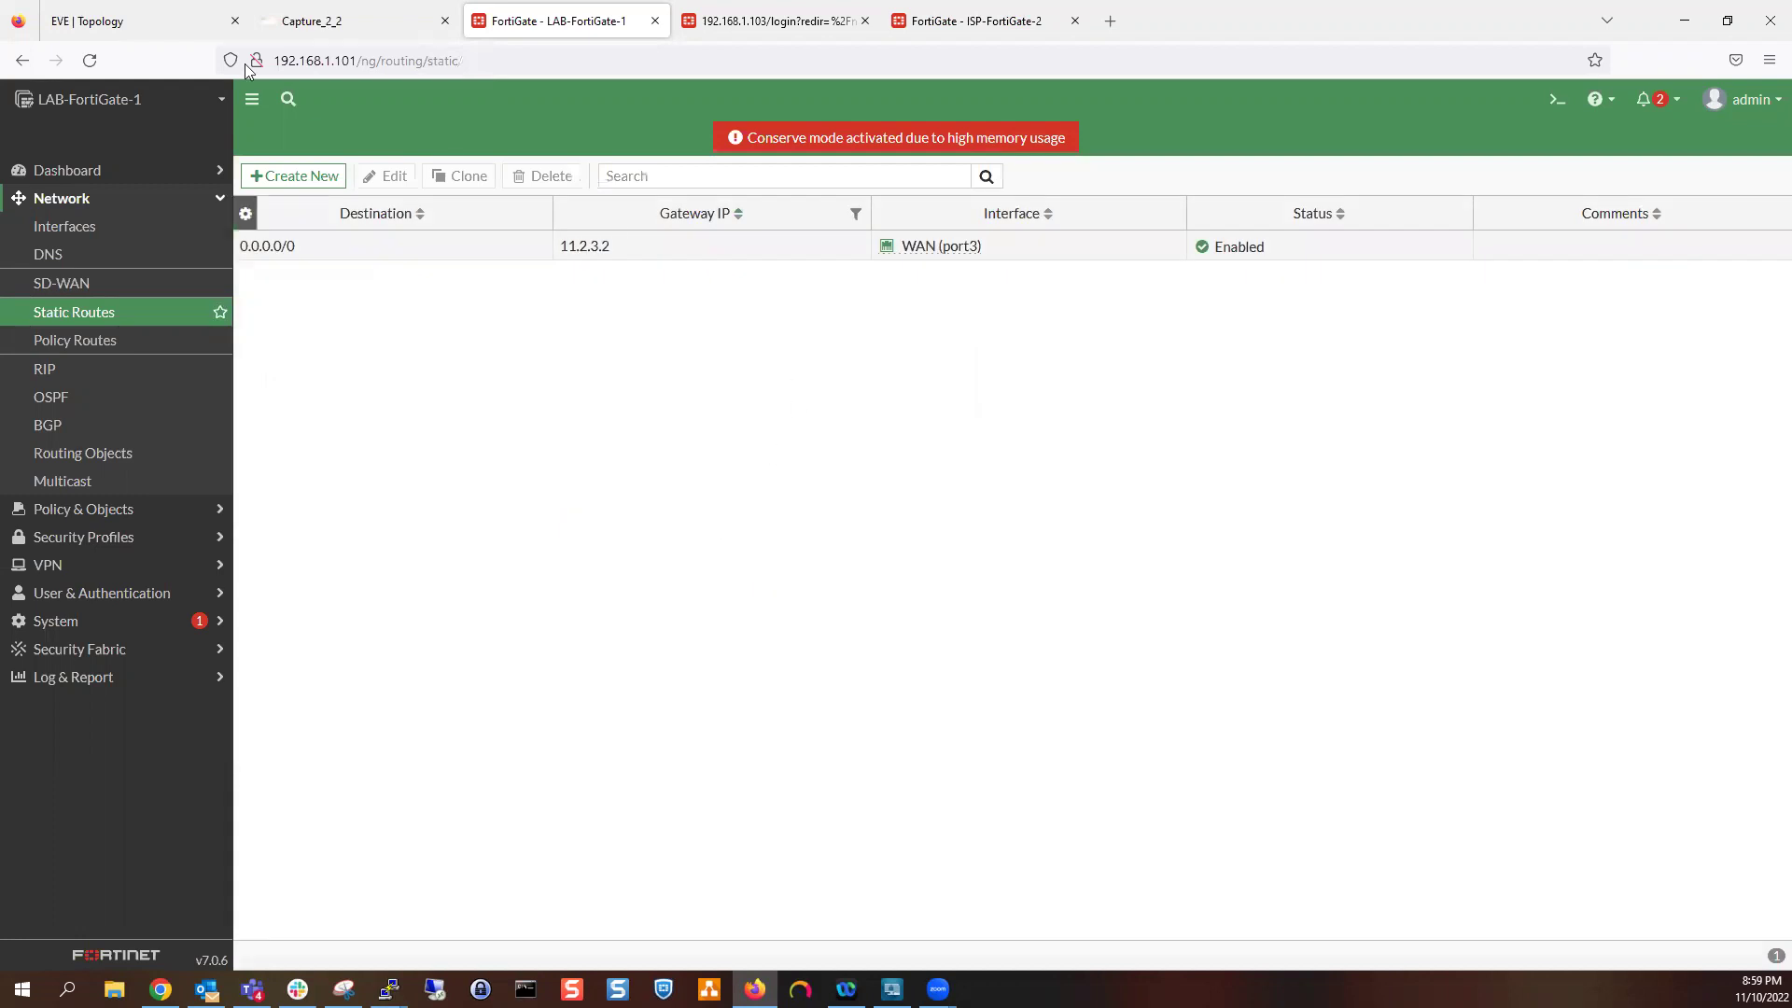
{"action": "left_click", "coordinate": [127, 13]}
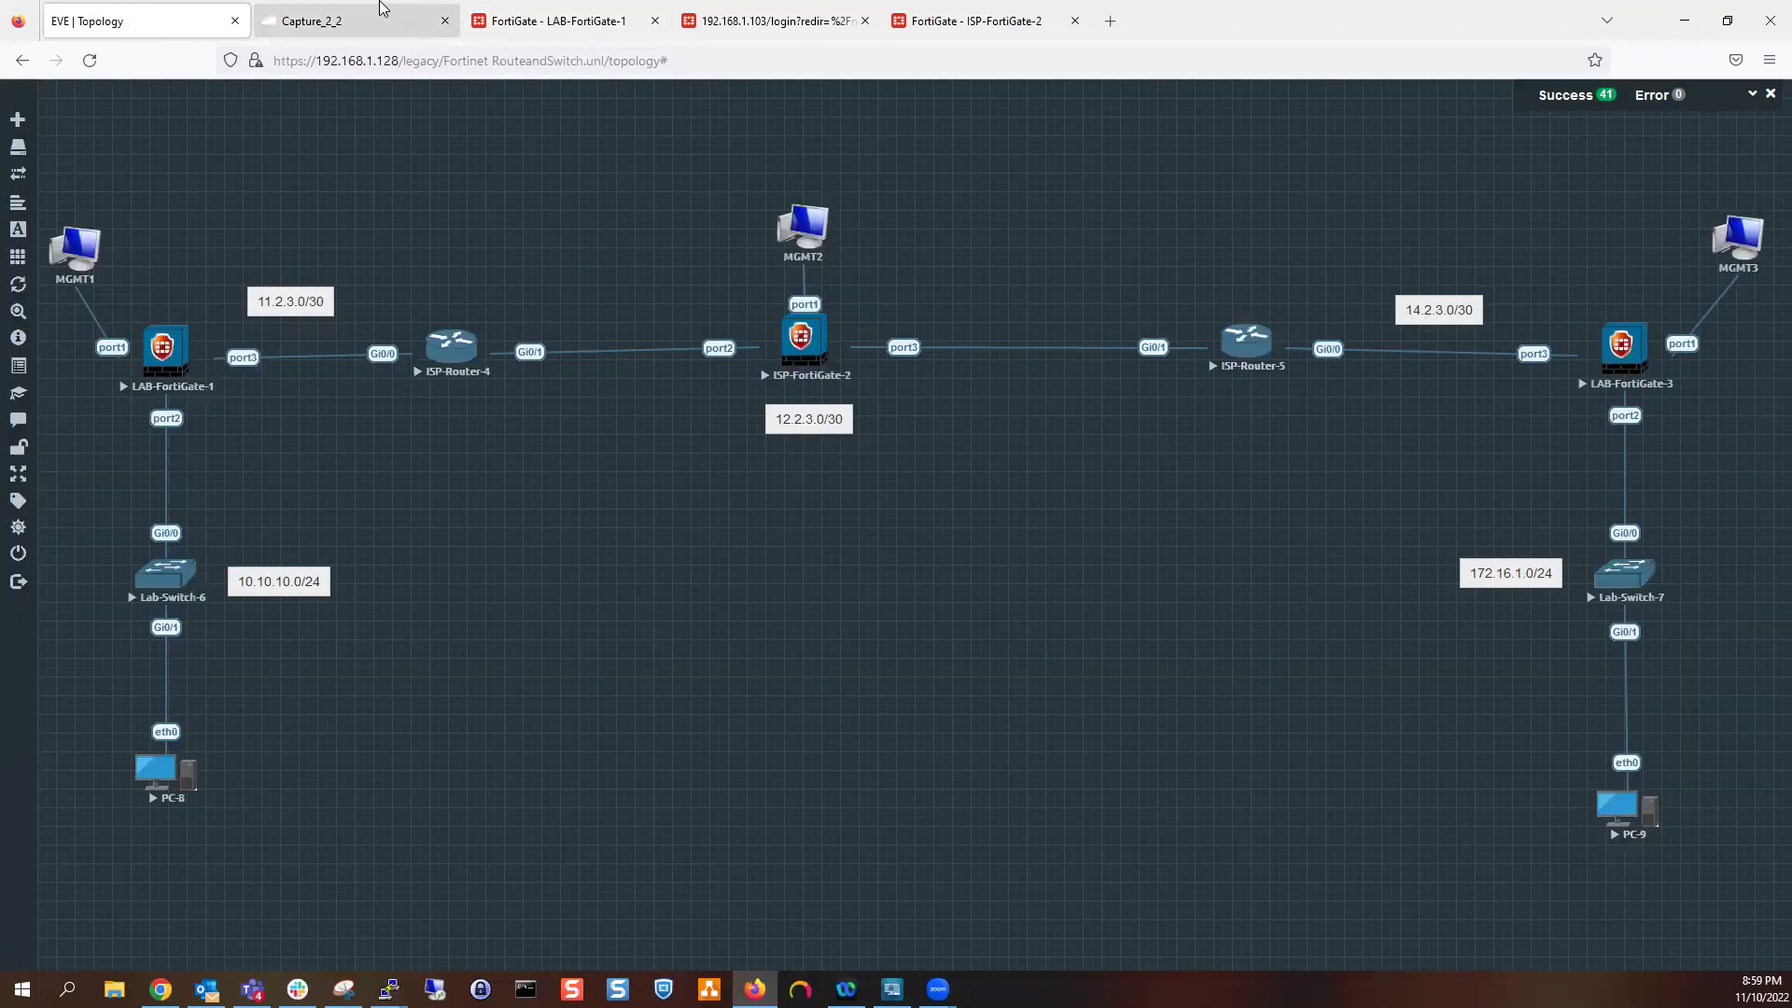
Sign back in to LAB-FortiGate-3 at 192.168.1.103 with the admin credentials
{"action": "left_click", "coordinate": [961, 15]}
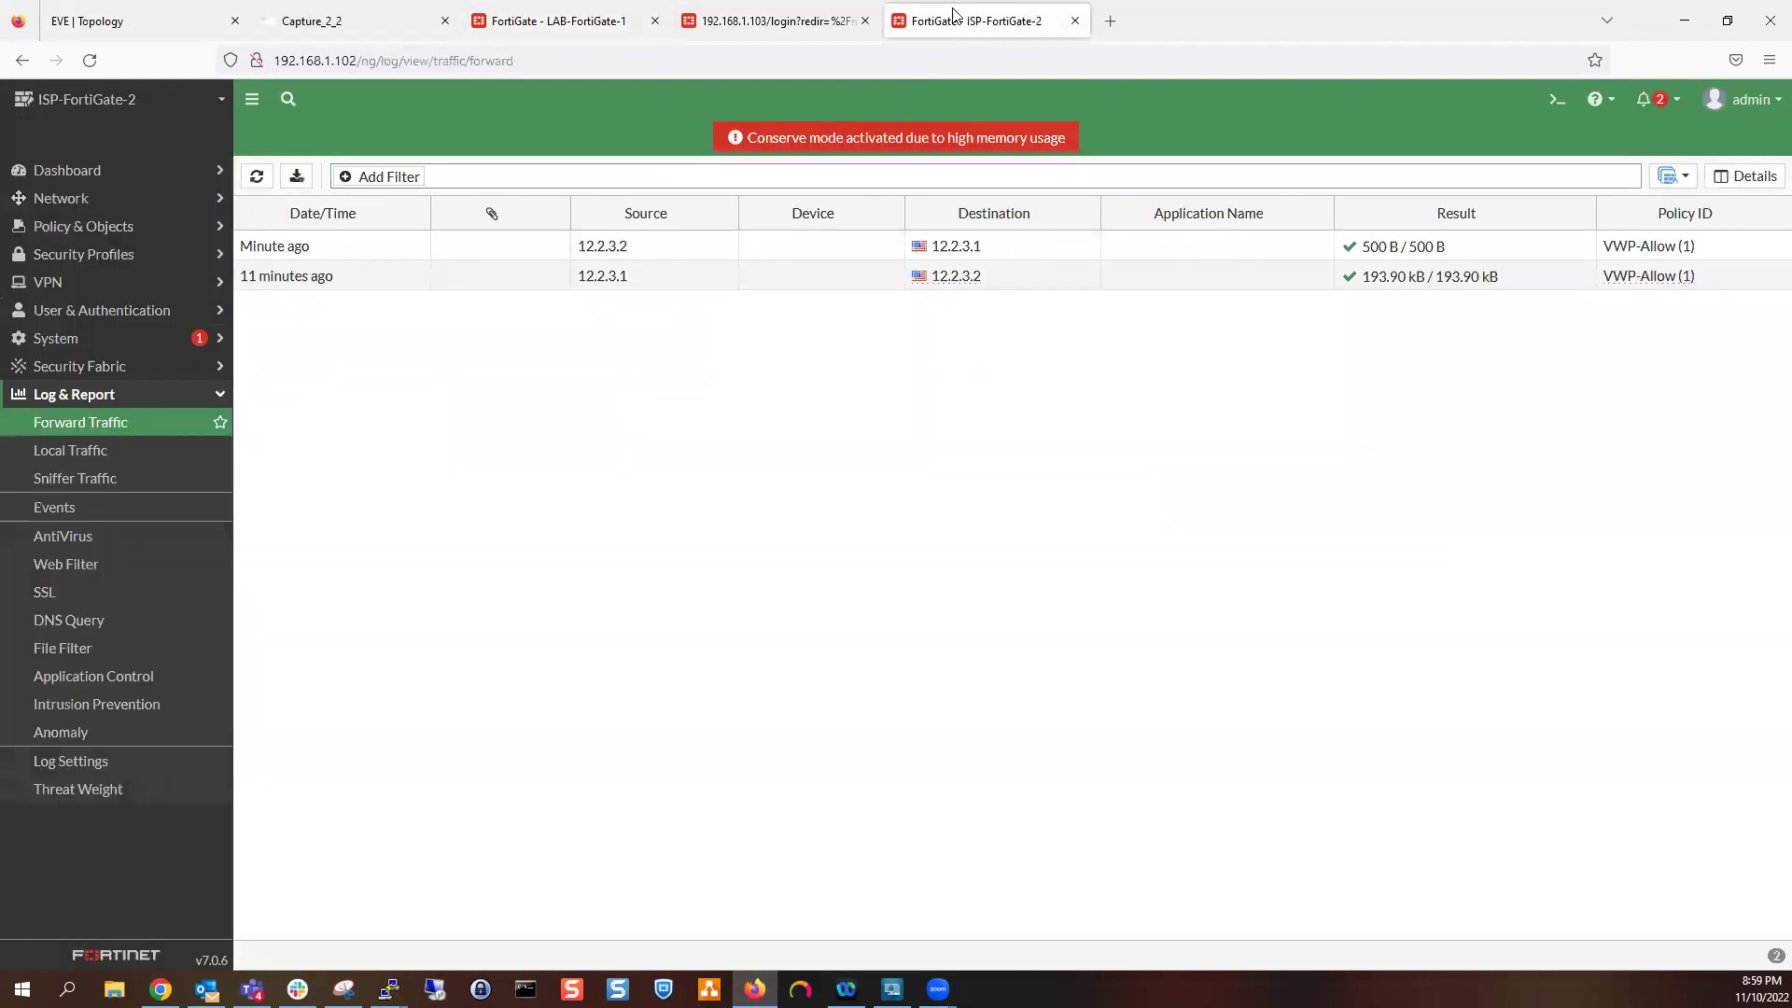
{"action": "left_click", "coordinate": [793, 21]}
{"action": "type", "text": "admin"}
{"action": "key", "text": "Tab"}
{"action": "type", "text": "*********"}
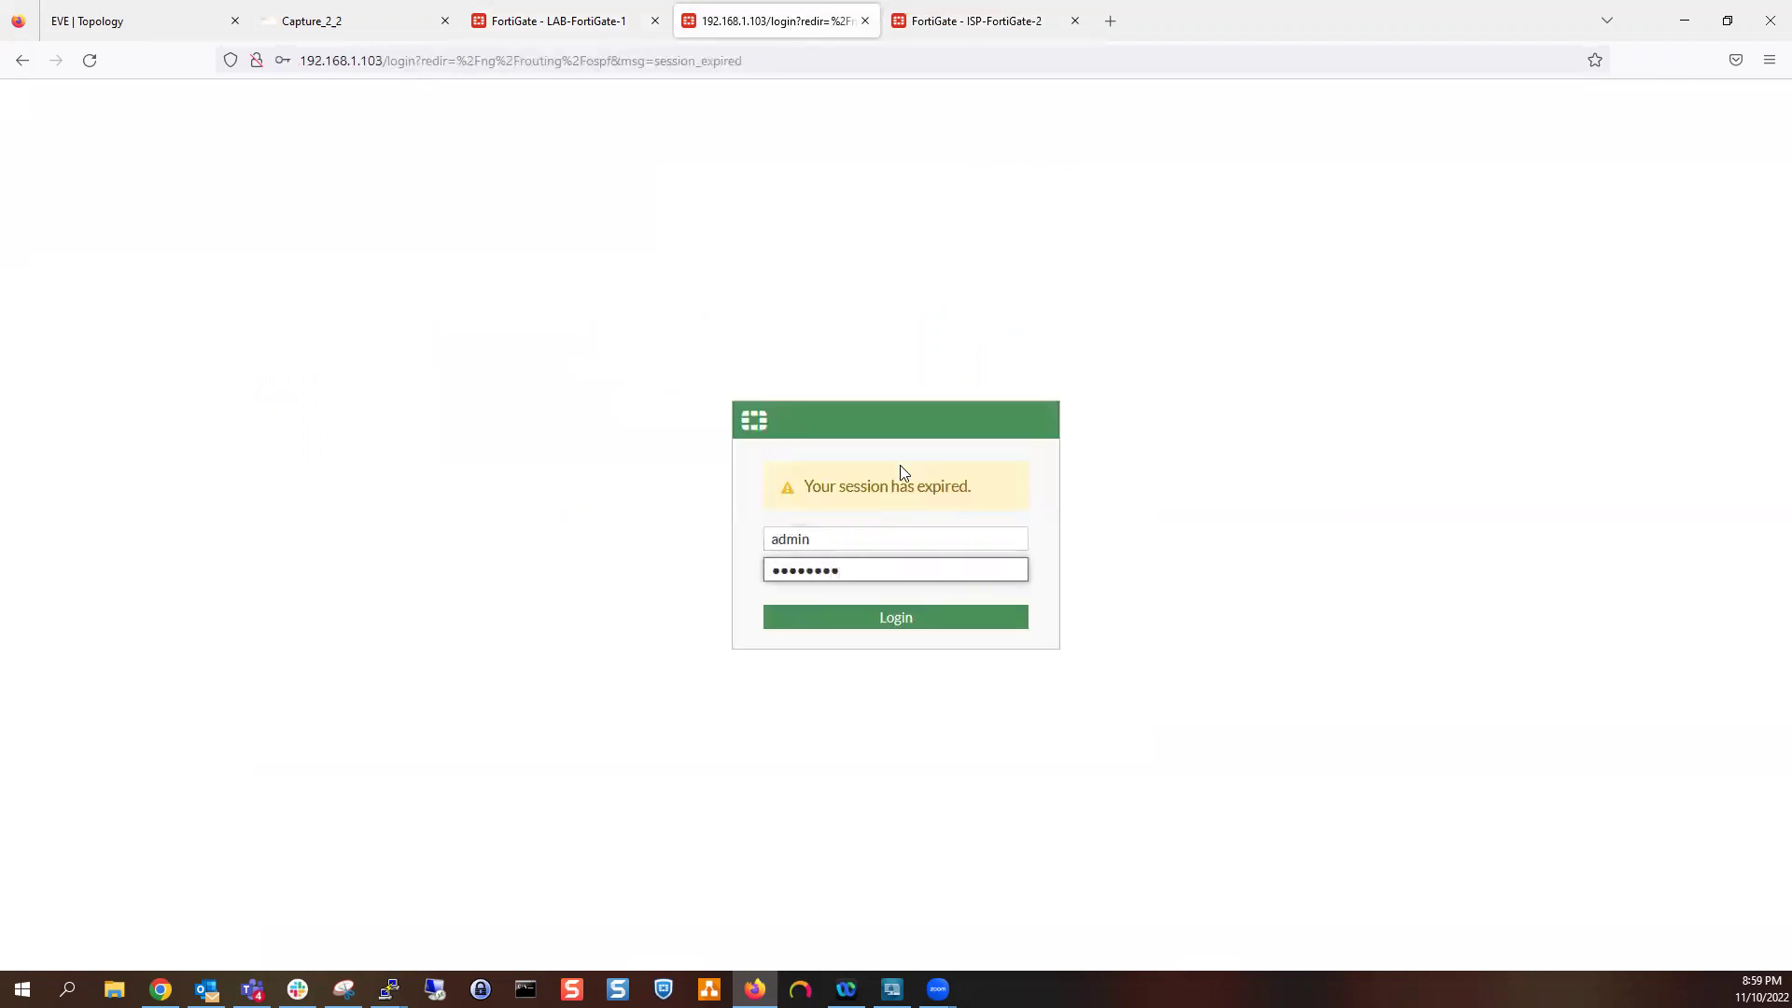
{"action": "key", "text": "Return"}
{"action": "left_click", "coordinate": [548, 299]}
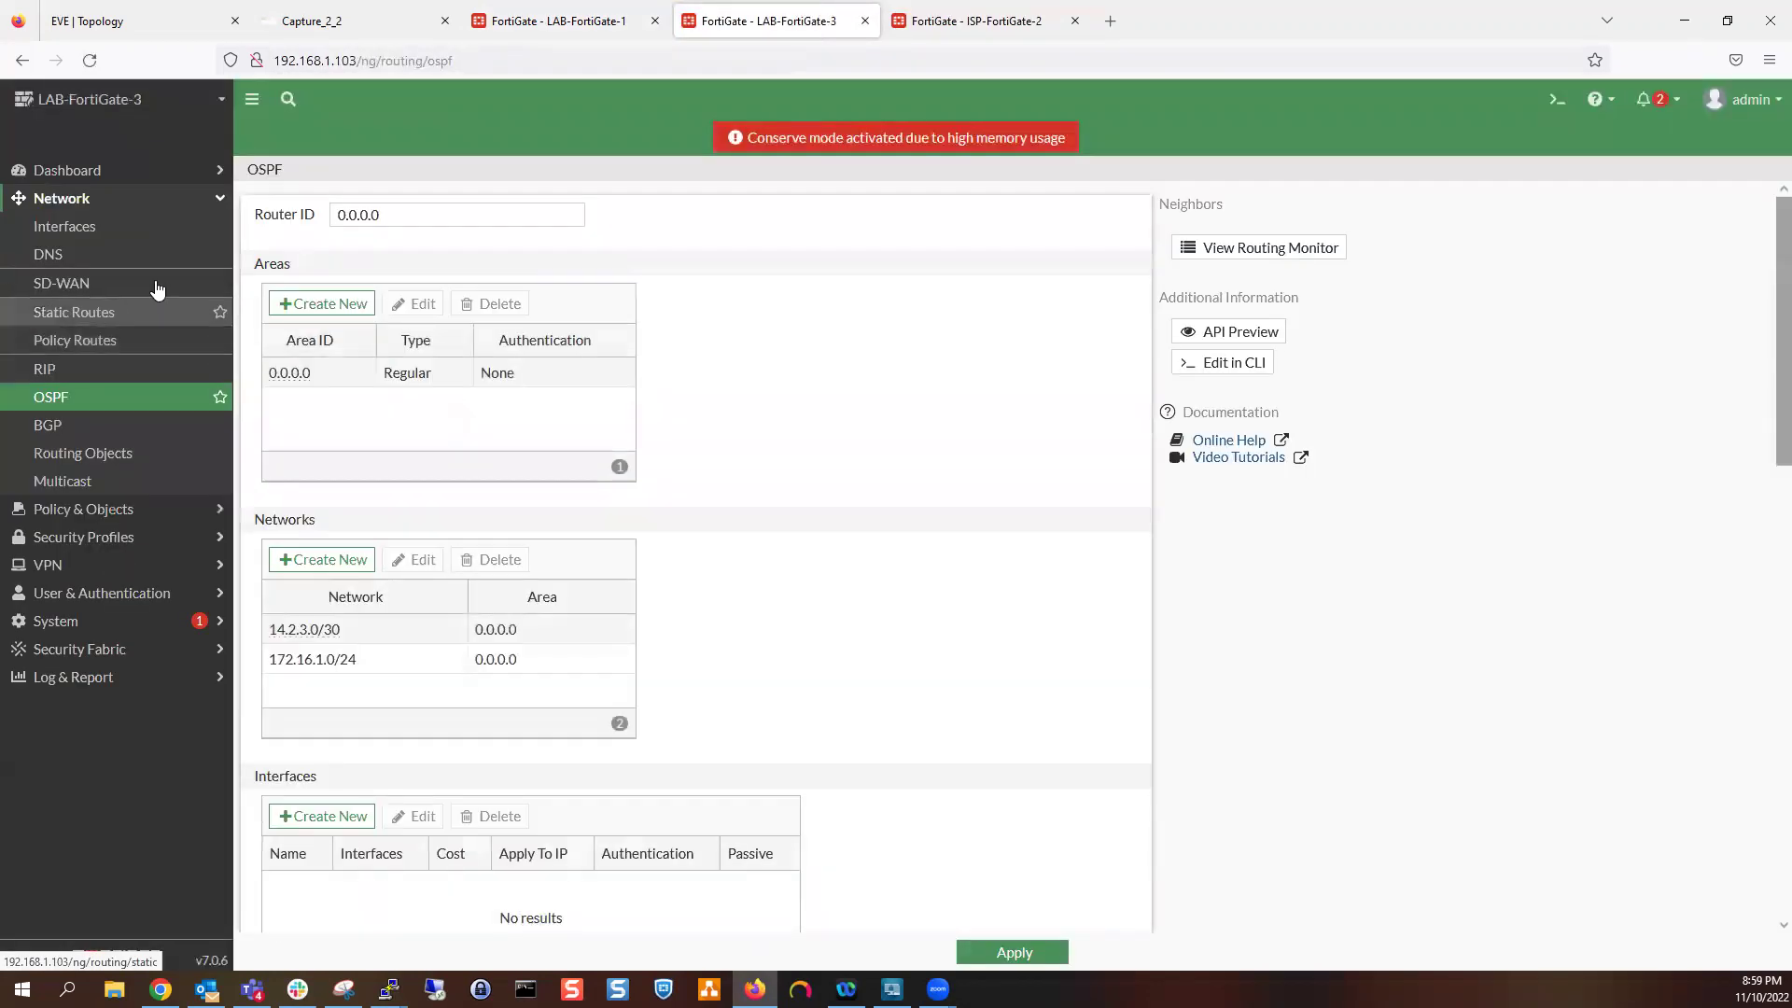
Create LAB-FortiGate-3's default route via gateway 14.2.3.2 on WAN (port3)
{"action": "left_click", "coordinate": [116, 316]}
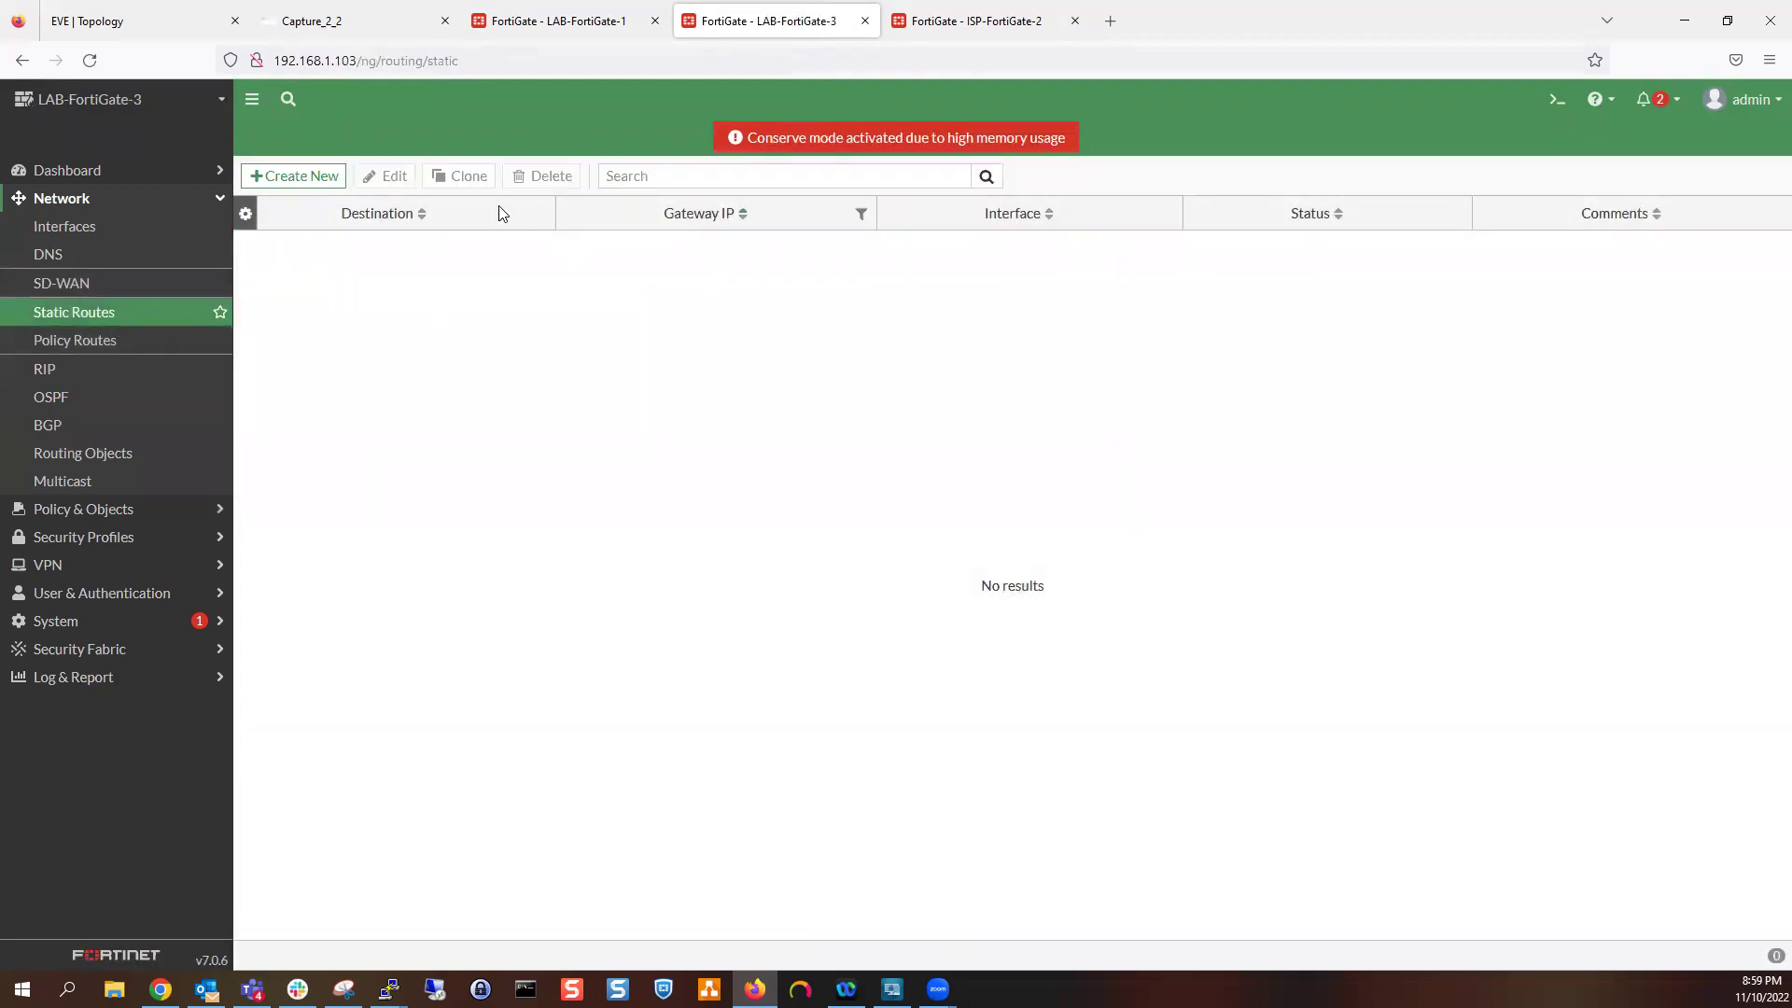
{"action": "left_click", "coordinate": [339, 184]}
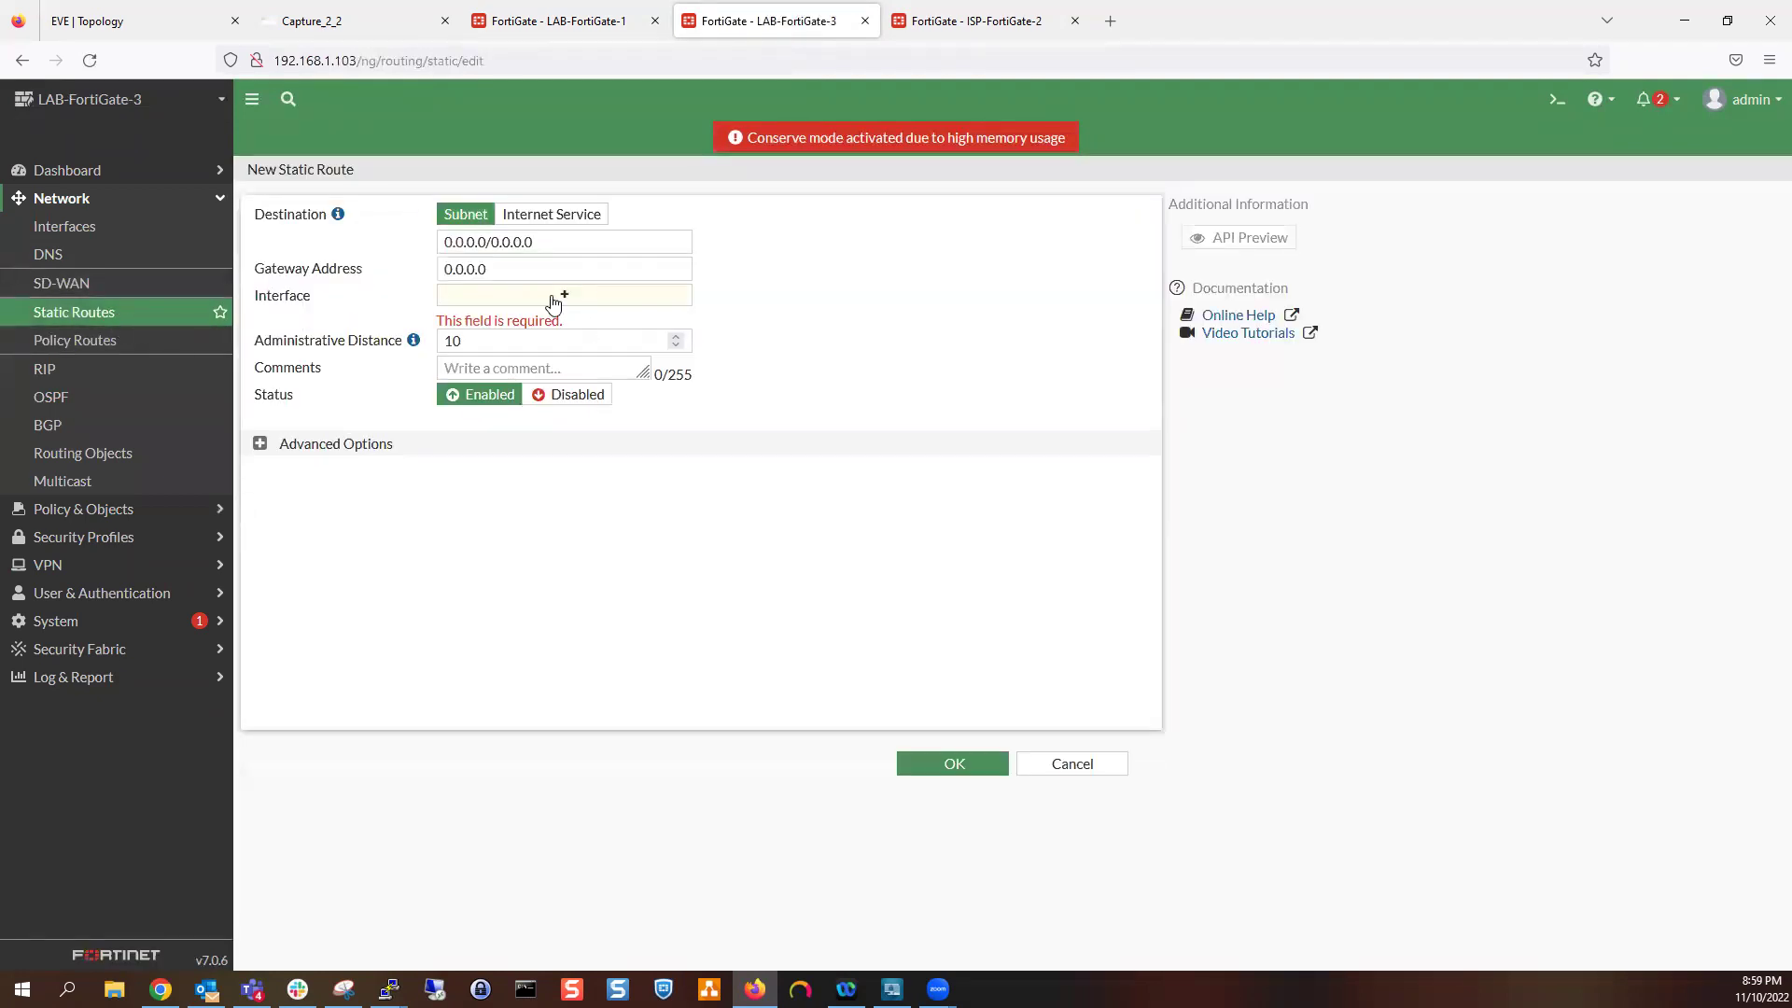
{"action": "left_click", "coordinate": [528, 273]}
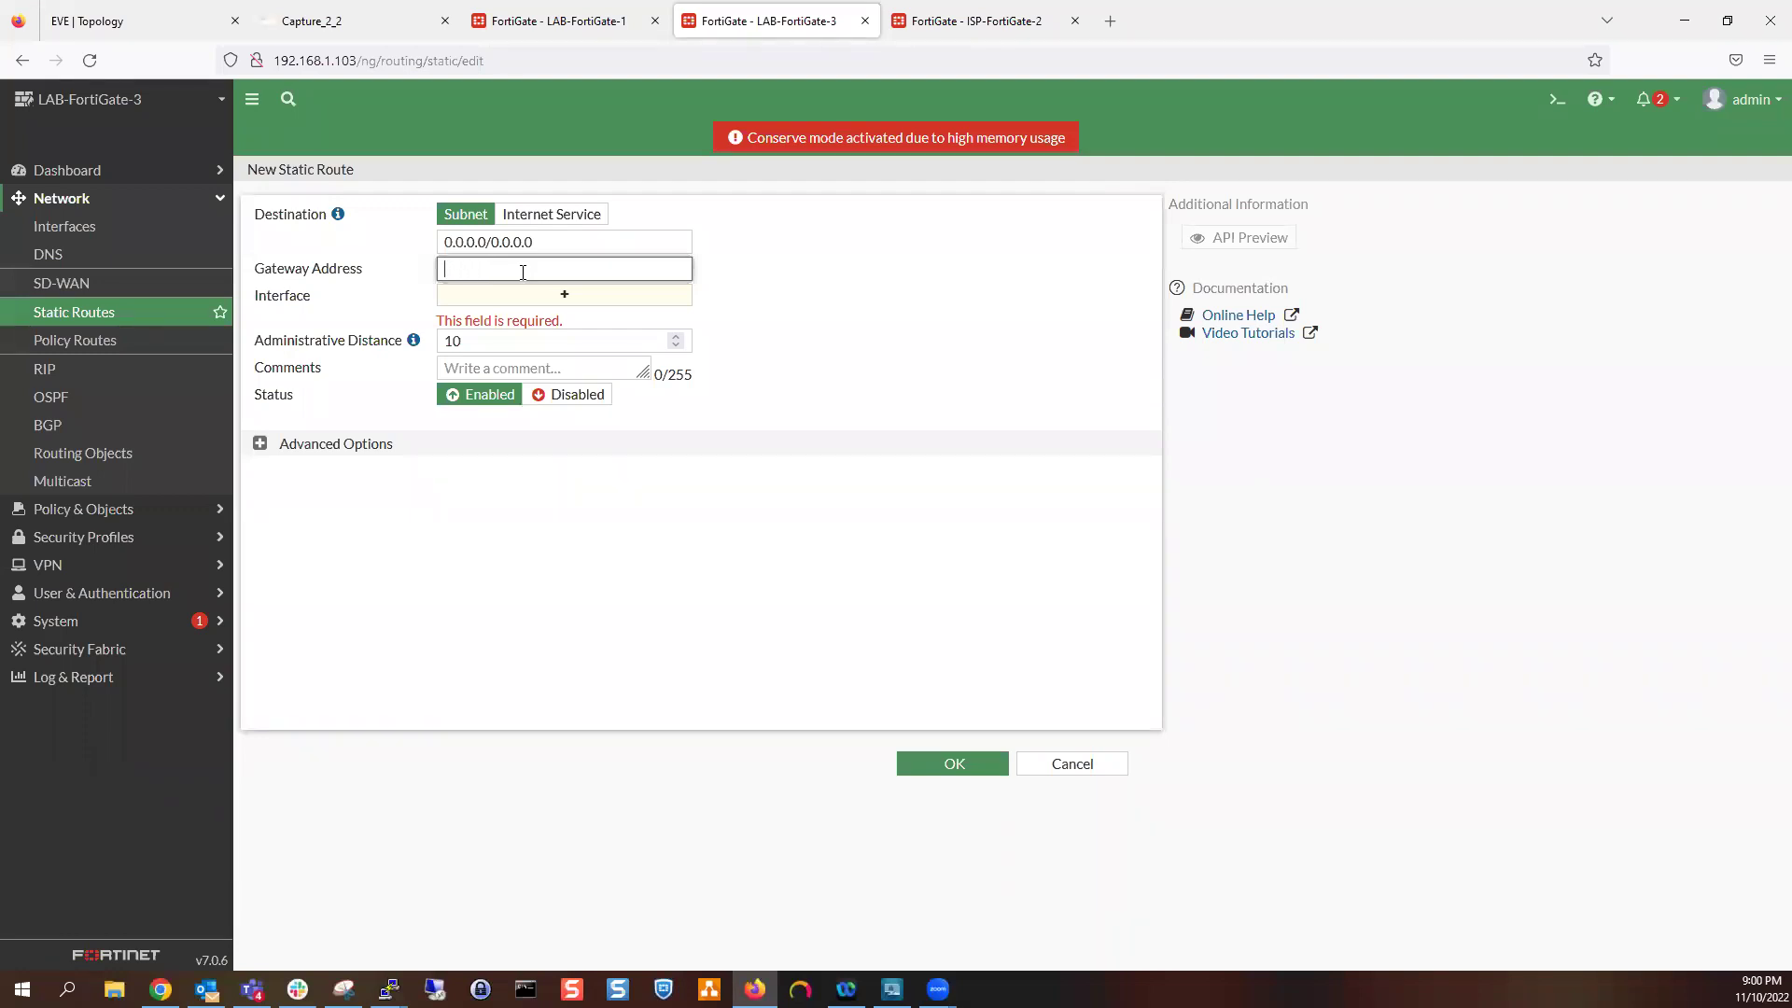
{"action": "left_click", "coordinate": [103, 21]}
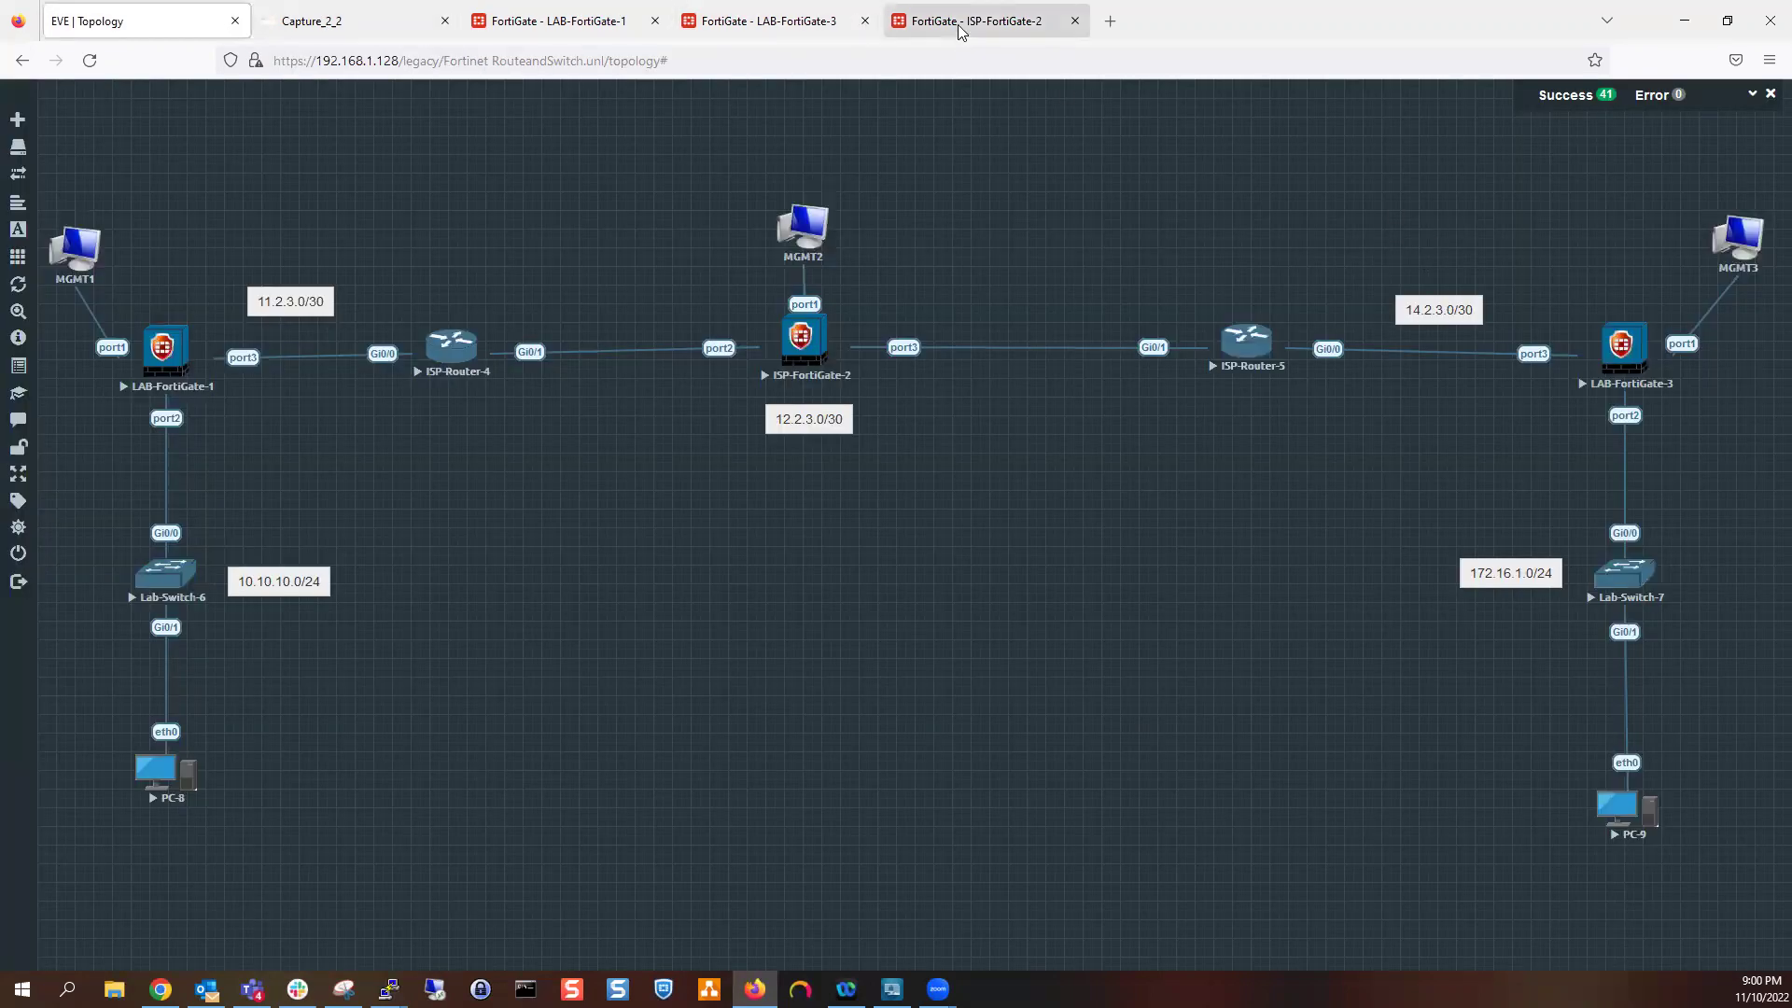
{"action": "left_click", "coordinate": [959, 32]}
{"action": "left_click", "coordinate": [818, 26]}
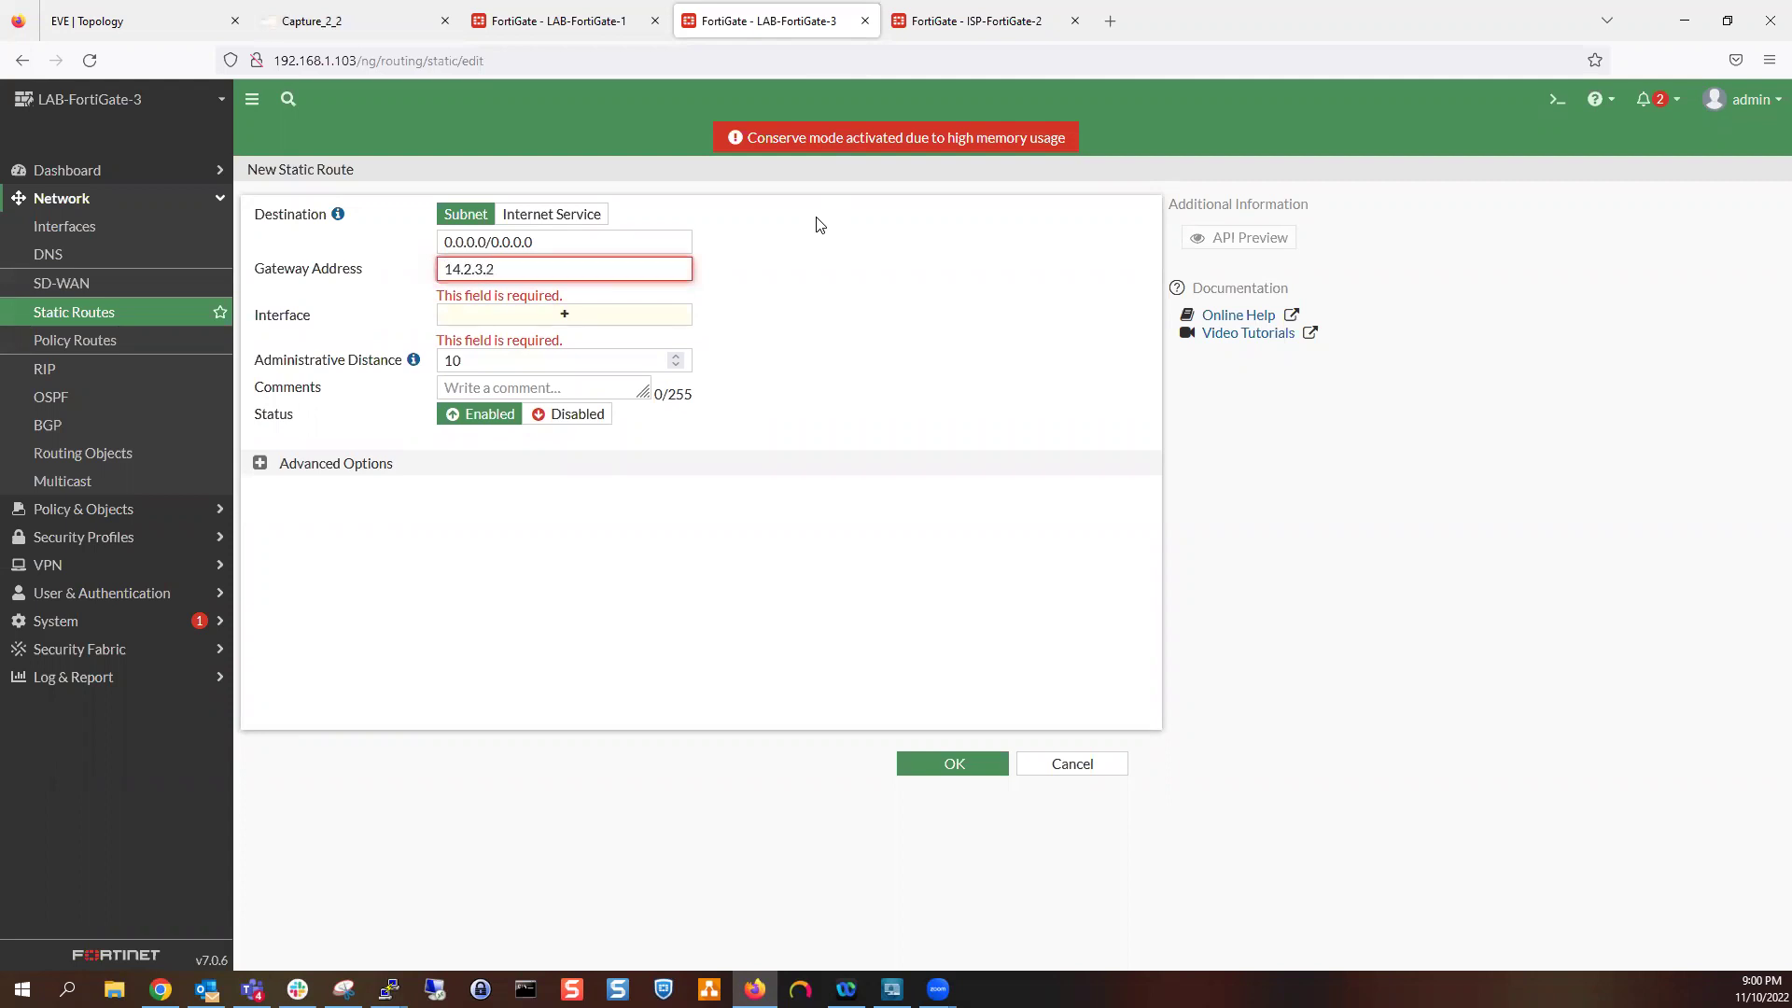
{"action": "left_click", "coordinate": [679, 315]}
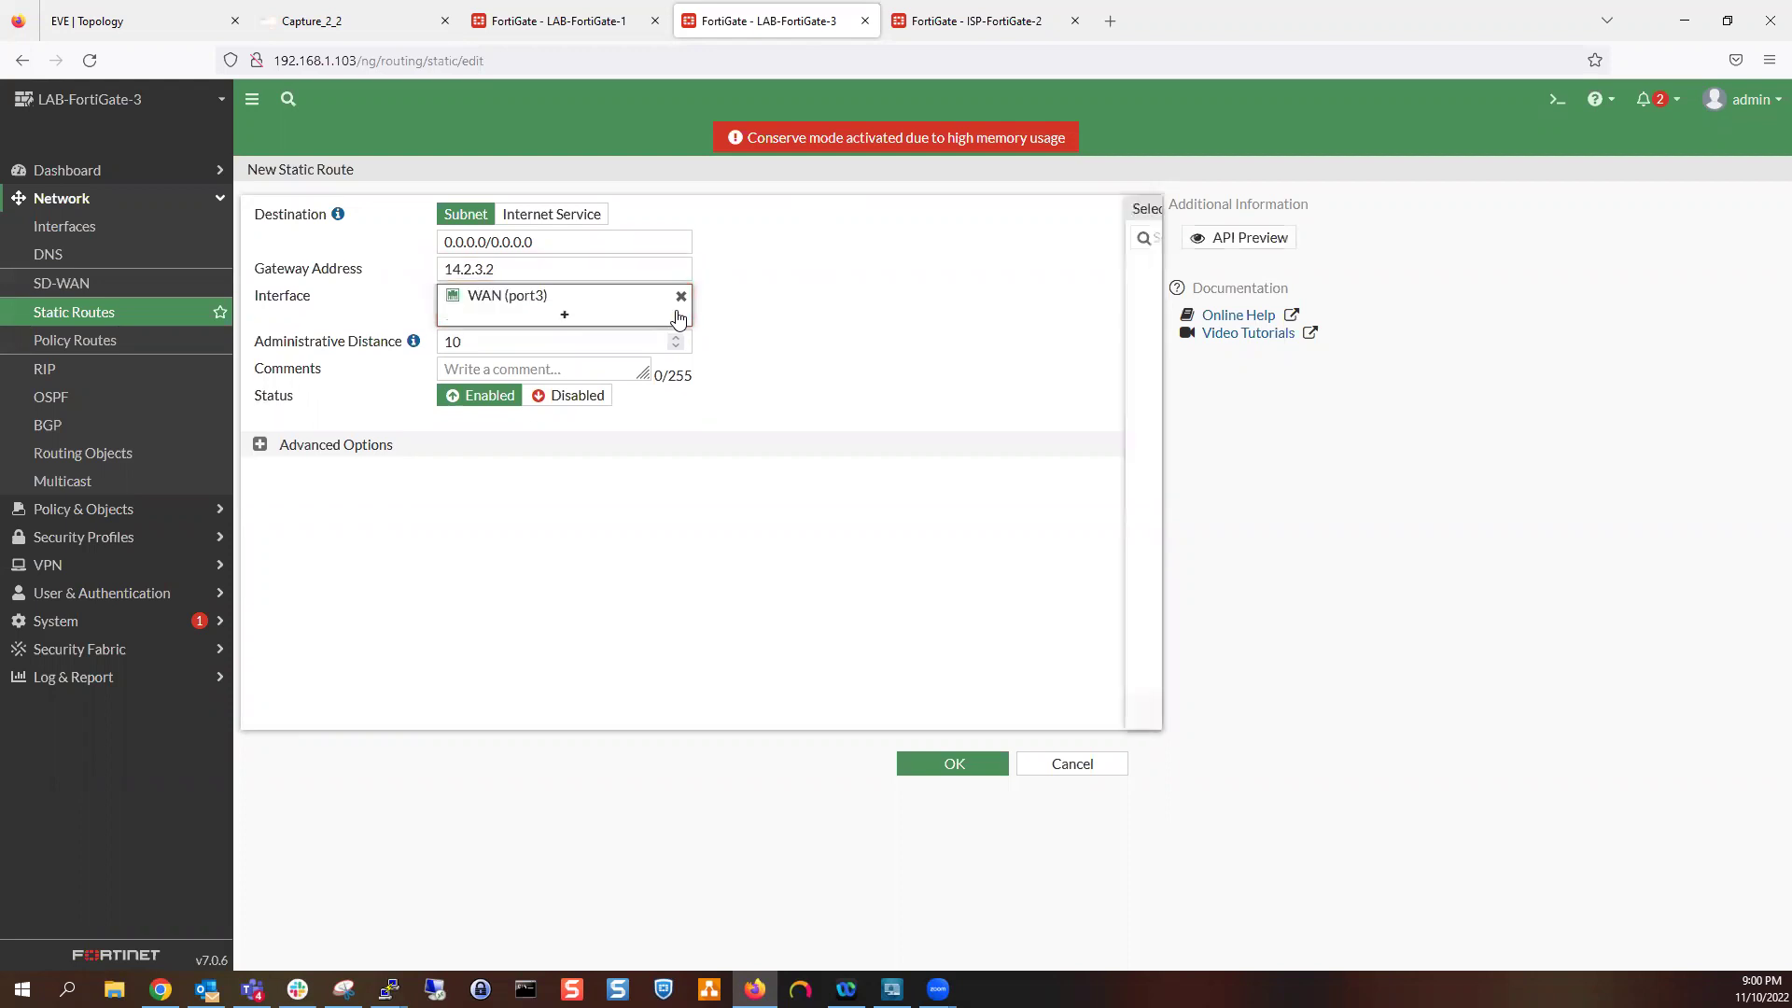
{"action": "left_click", "coordinate": [819, 361]}
{"action": "left_click", "coordinate": [950, 761]}
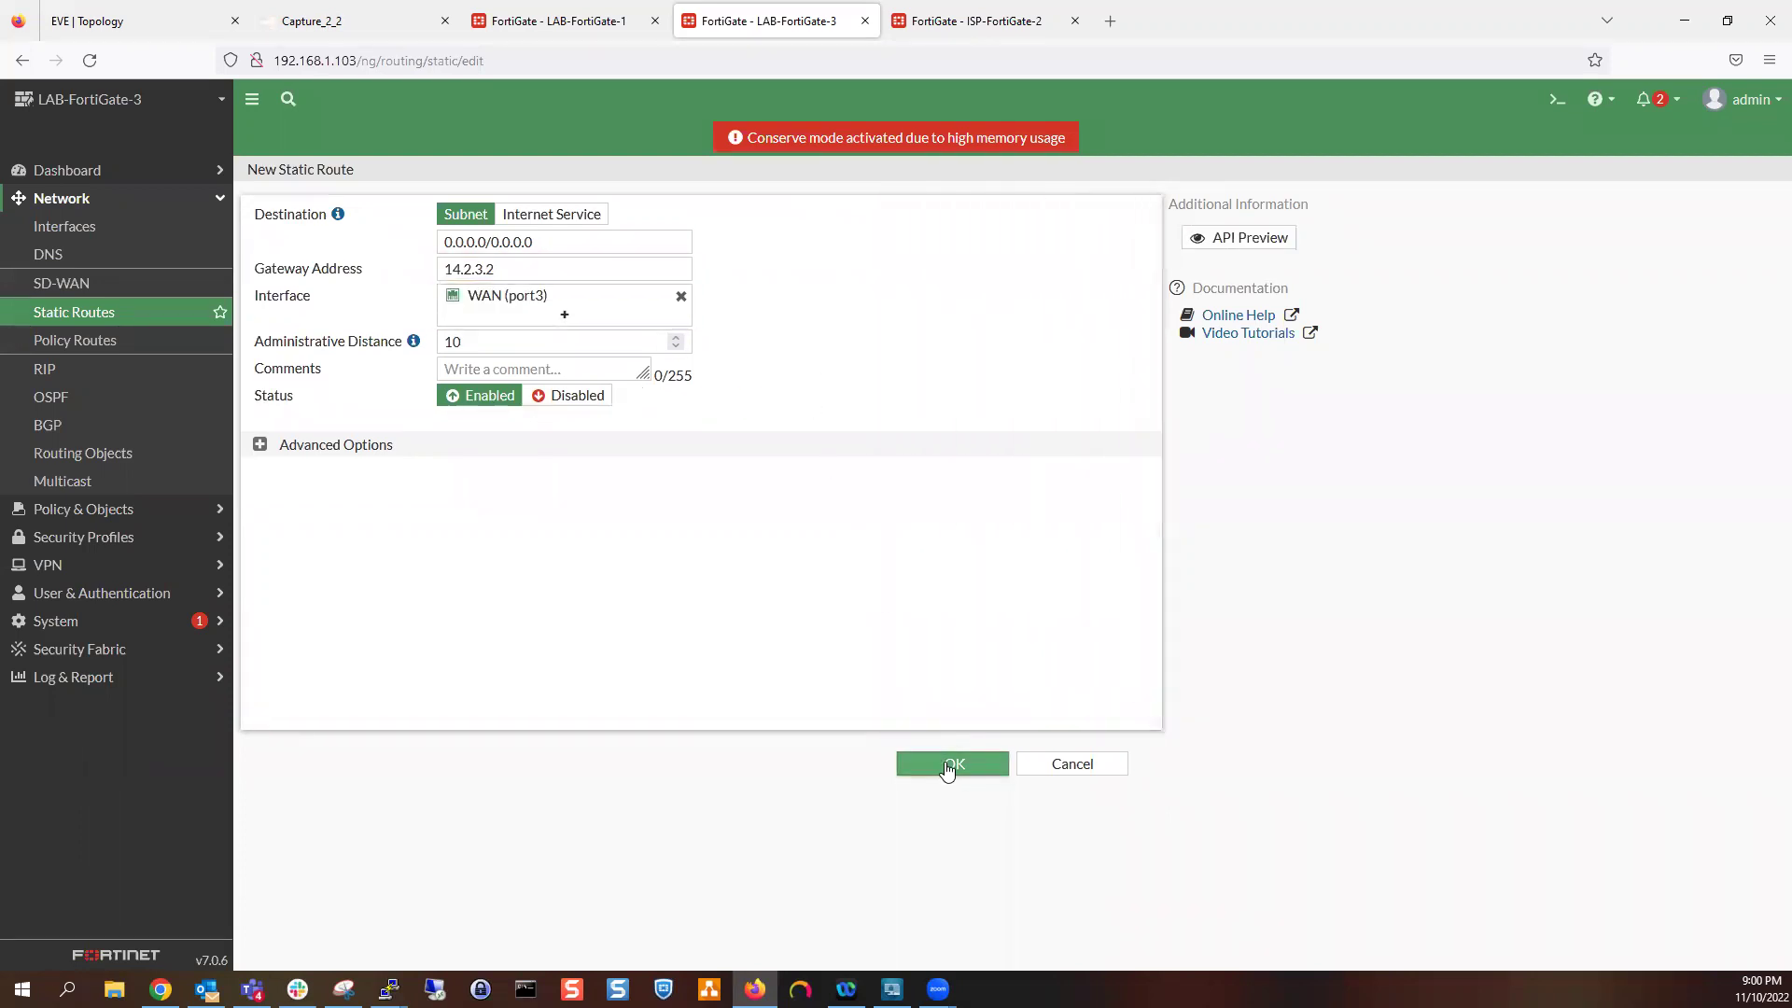
{"action": "left_click", "coordinate": [452, 7]}
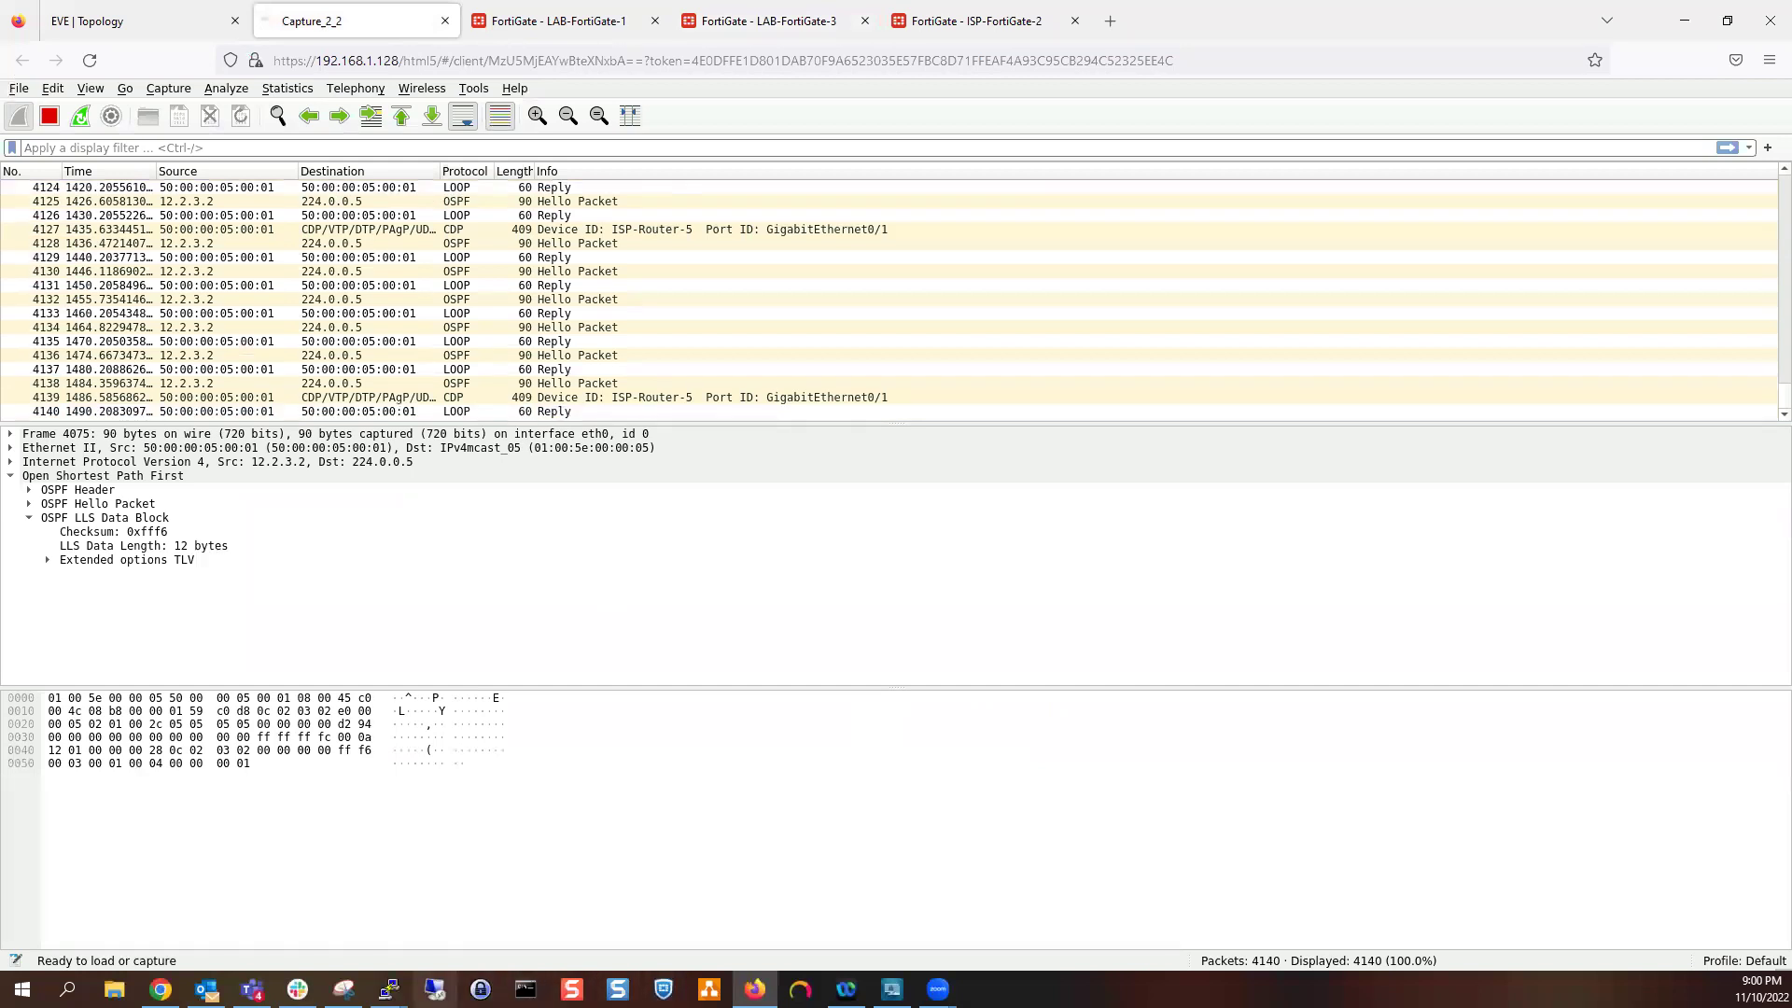
Rerun PC-8's ping to 172.16.1.100; Wireshark shows echo requests from 11.2.3.1 unanswered
{"action": "mouse_move", "coordinate": [389, 989]}
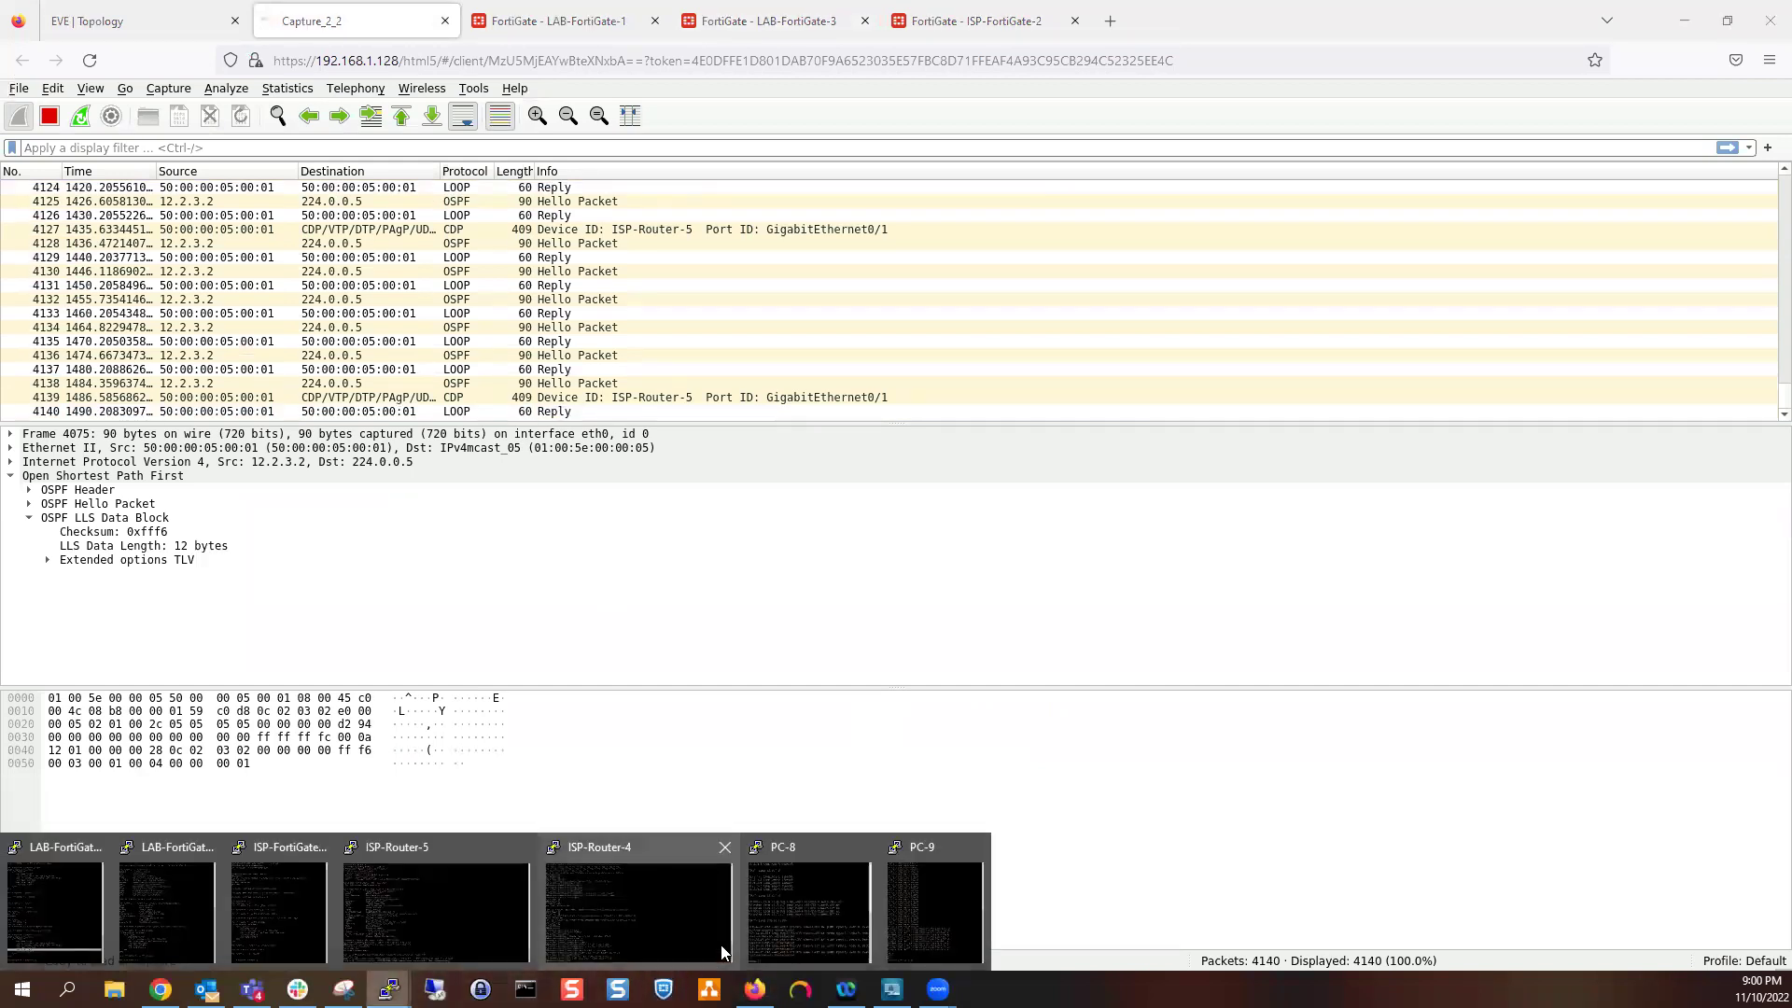
{"action": "left_click", "coordinate": [823, 911]}
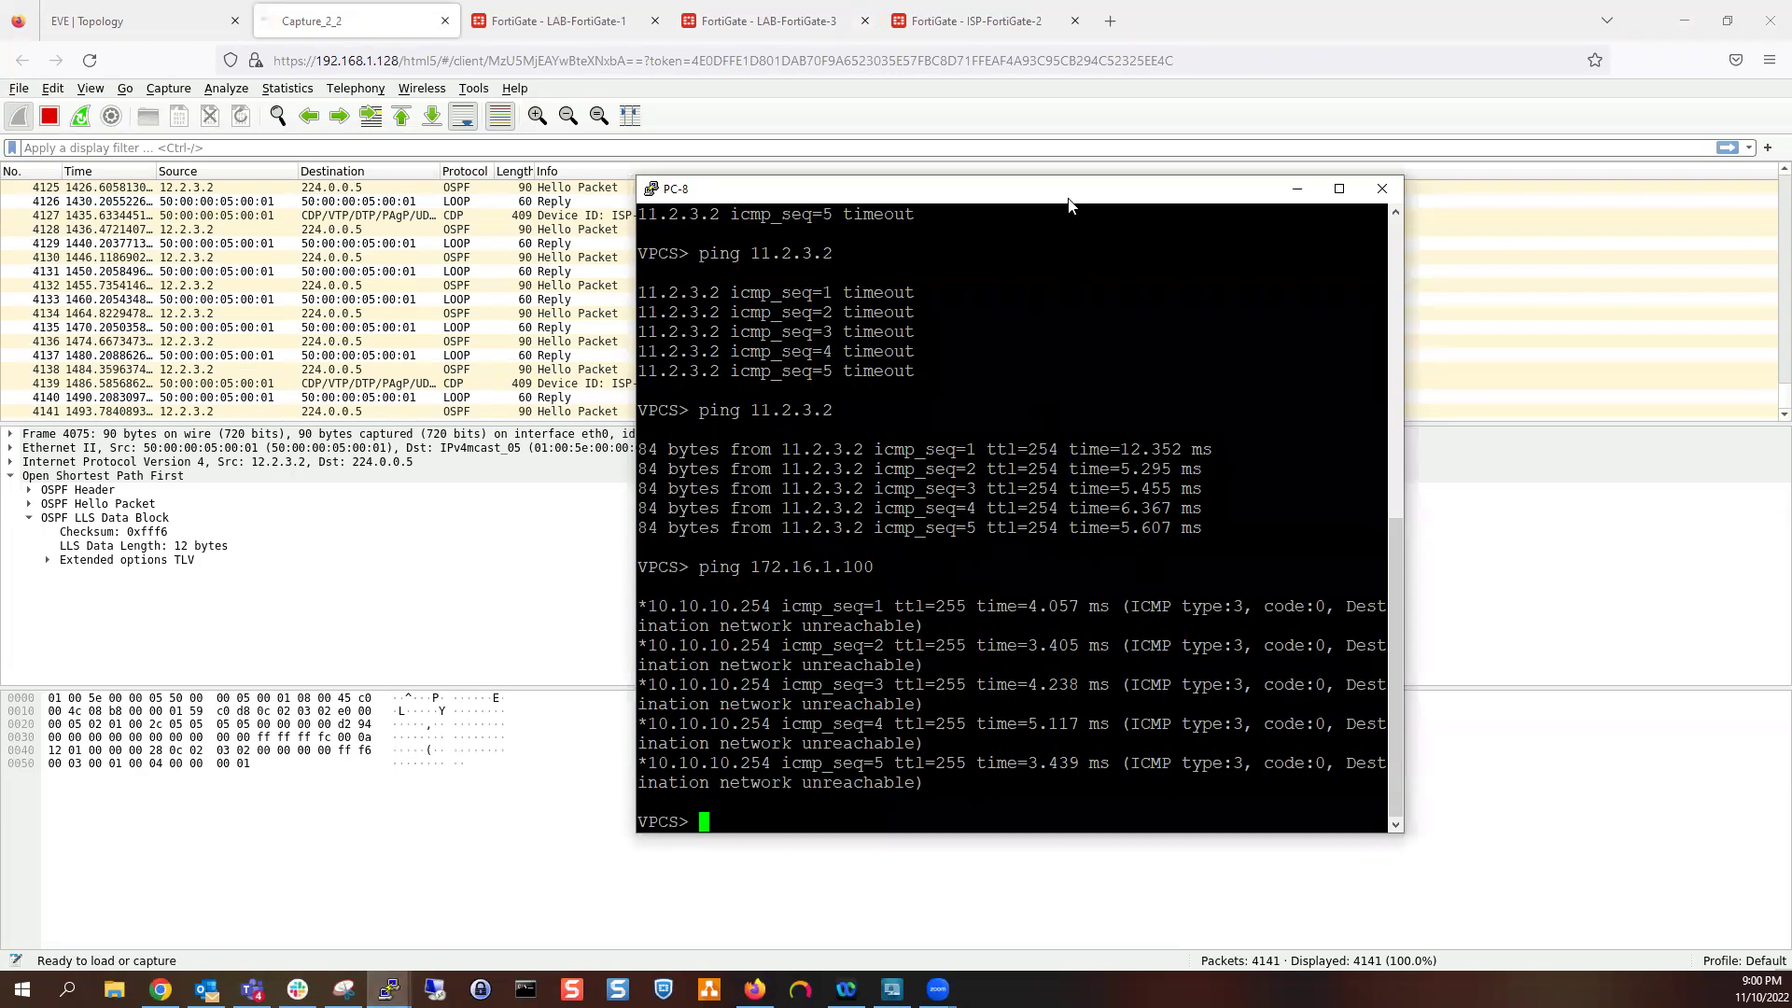
{"action": "left_click_drag", "start_coordinate": [1097, 197], "coordinate": [1498, 162]}
{"action": "left_click", "coordinate": [1372, 358]}
{"action": "key", "text": "Up"}
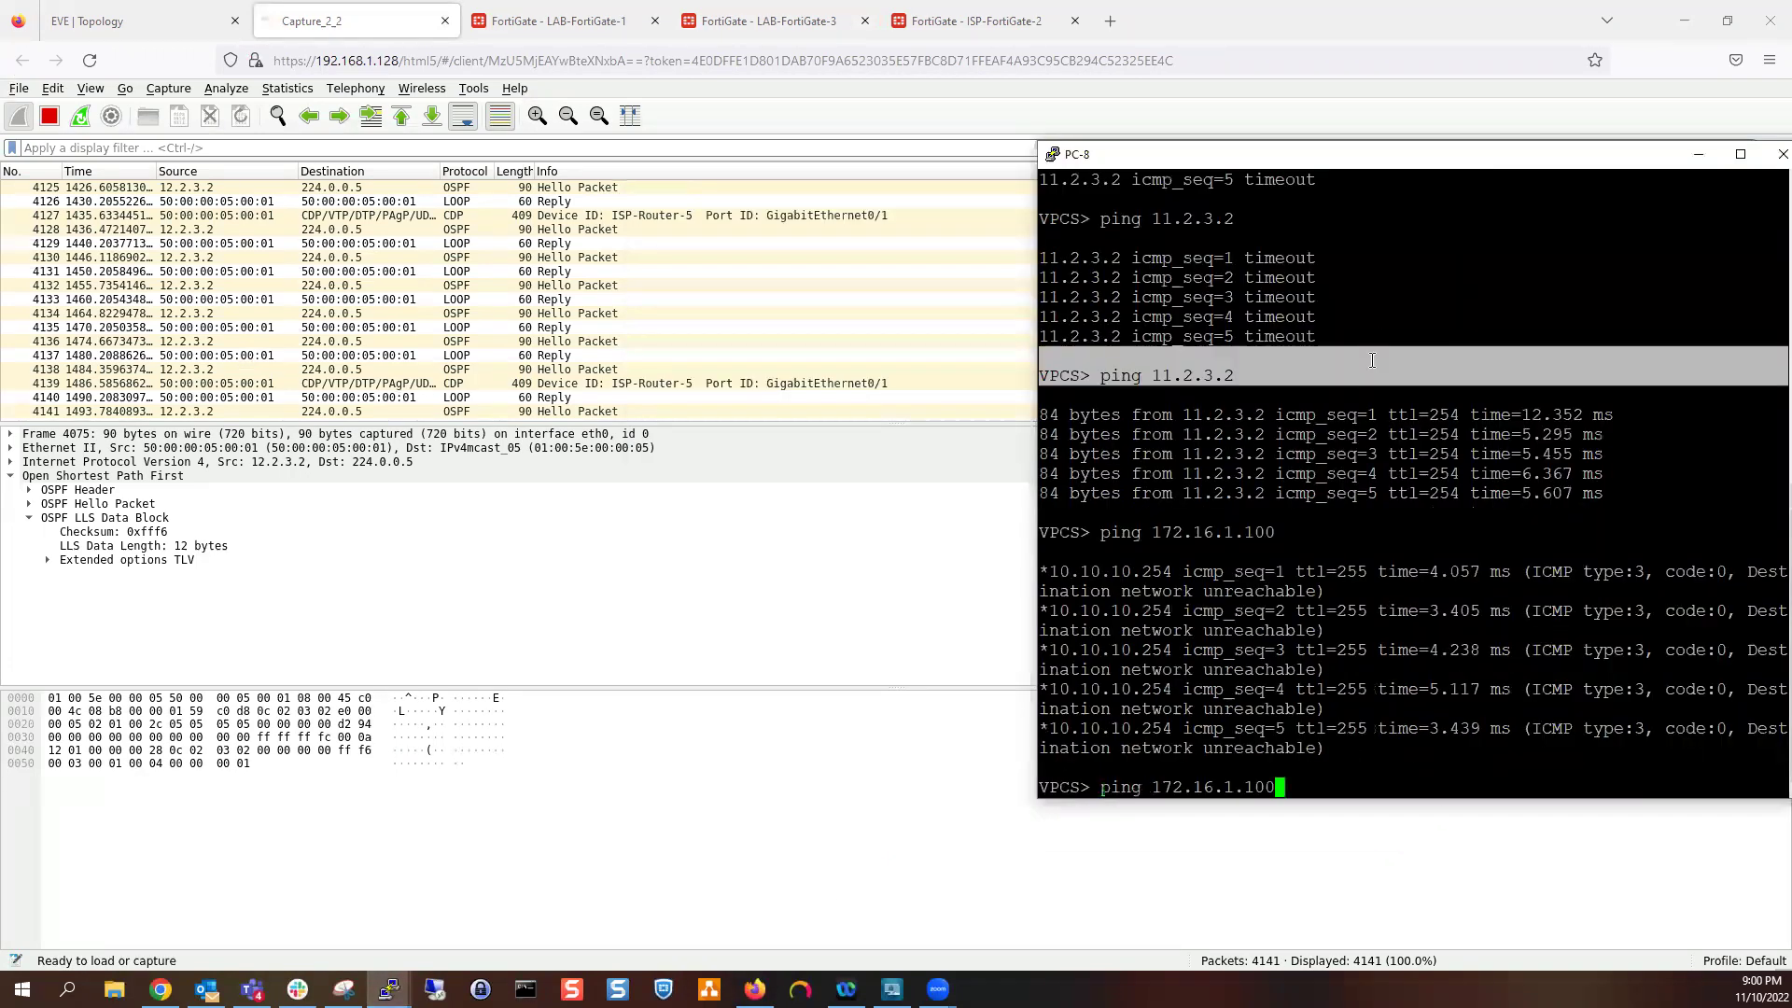
{"action": "key", "text": "Return"}
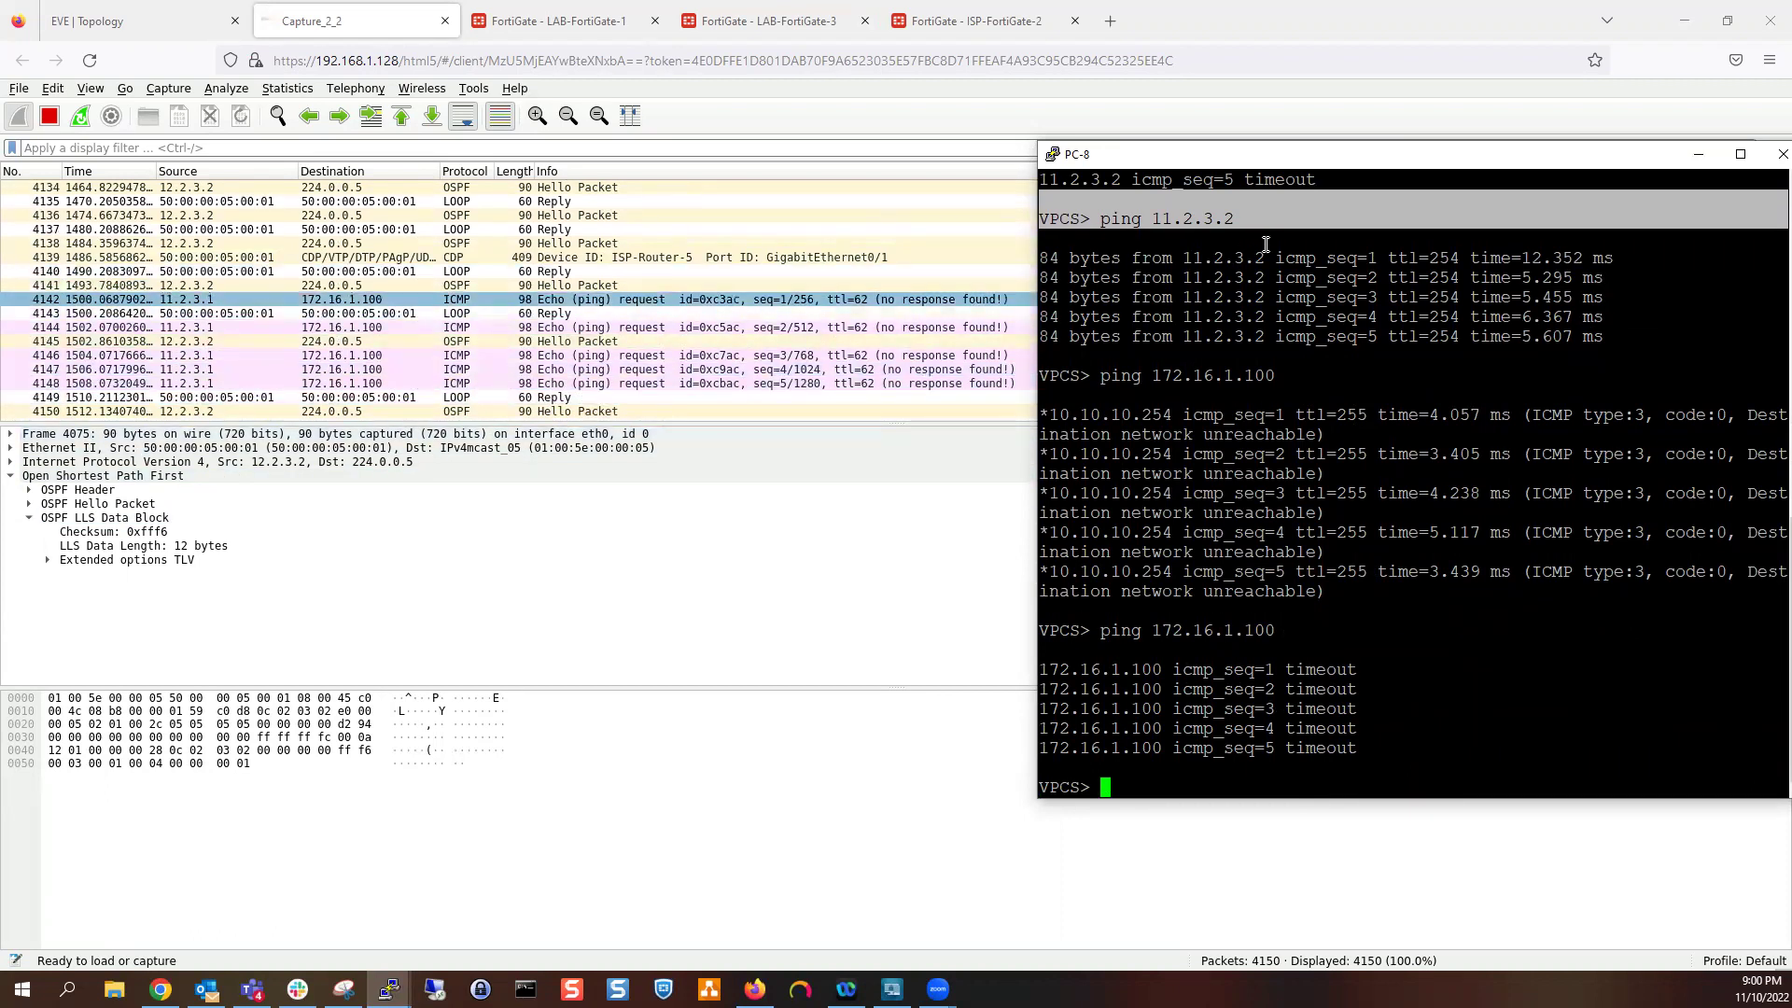
{"action": "left_click", "coordinate": [1303, 136]}
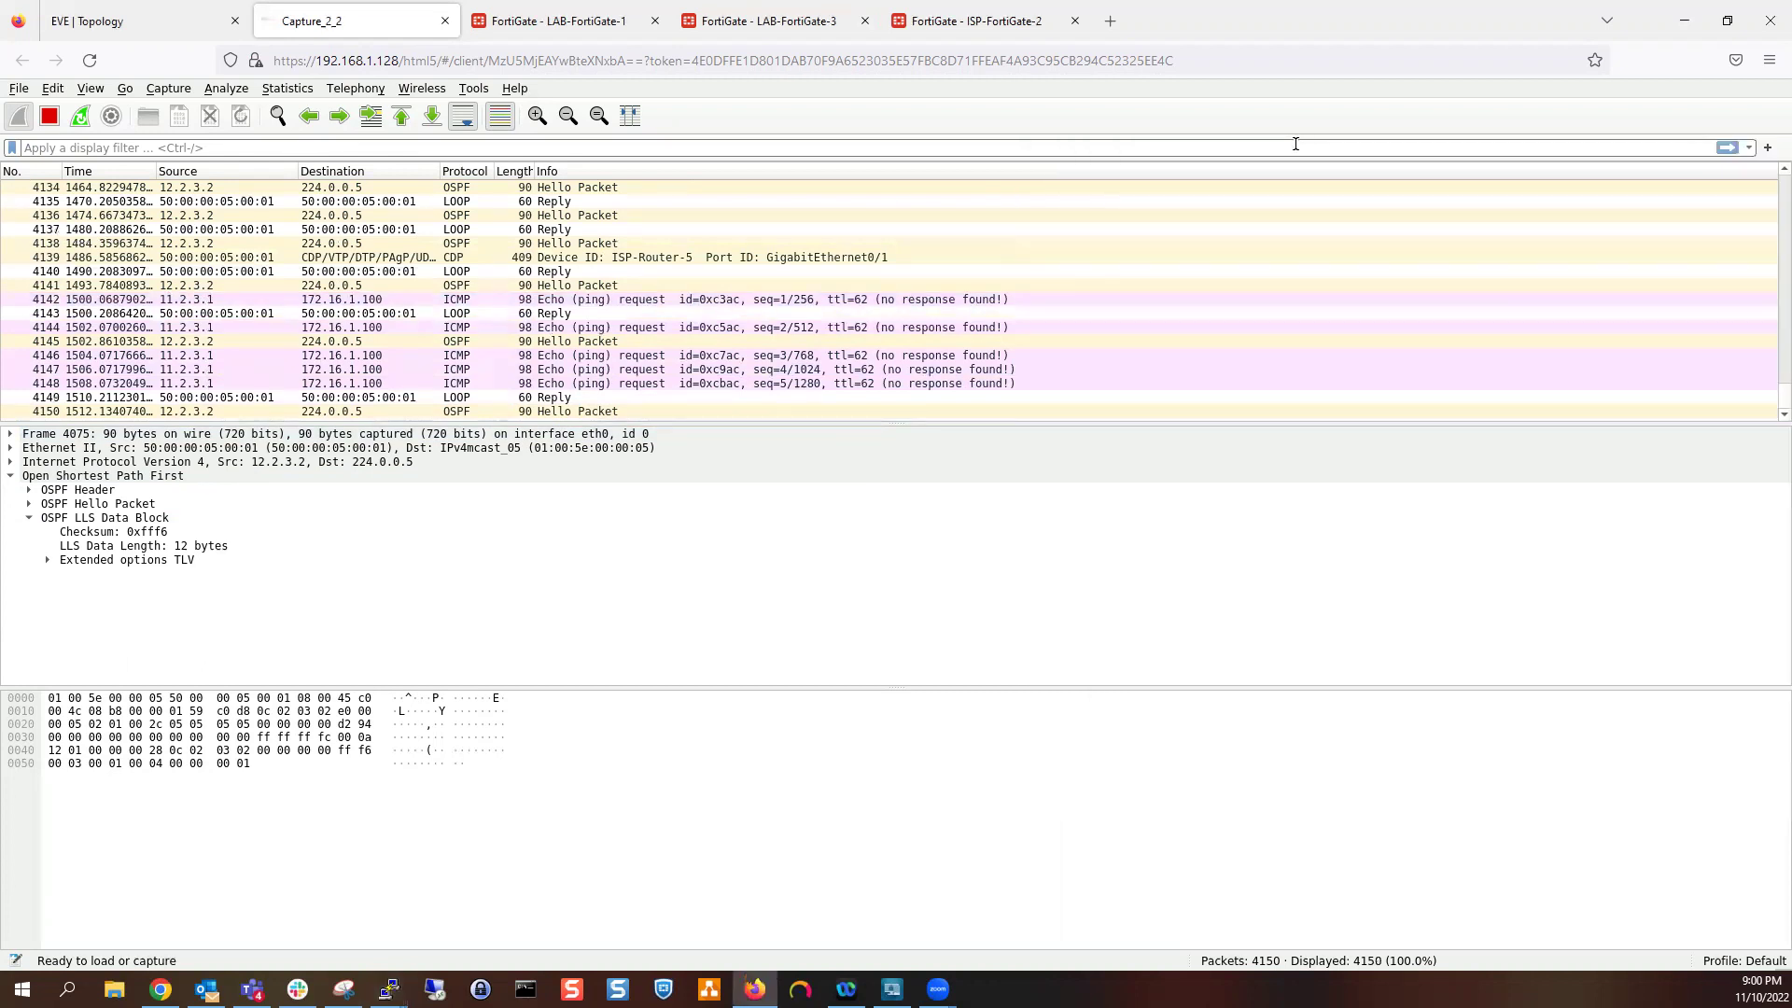
{"action": "mouse_move", "coordinate": [388, 989]}
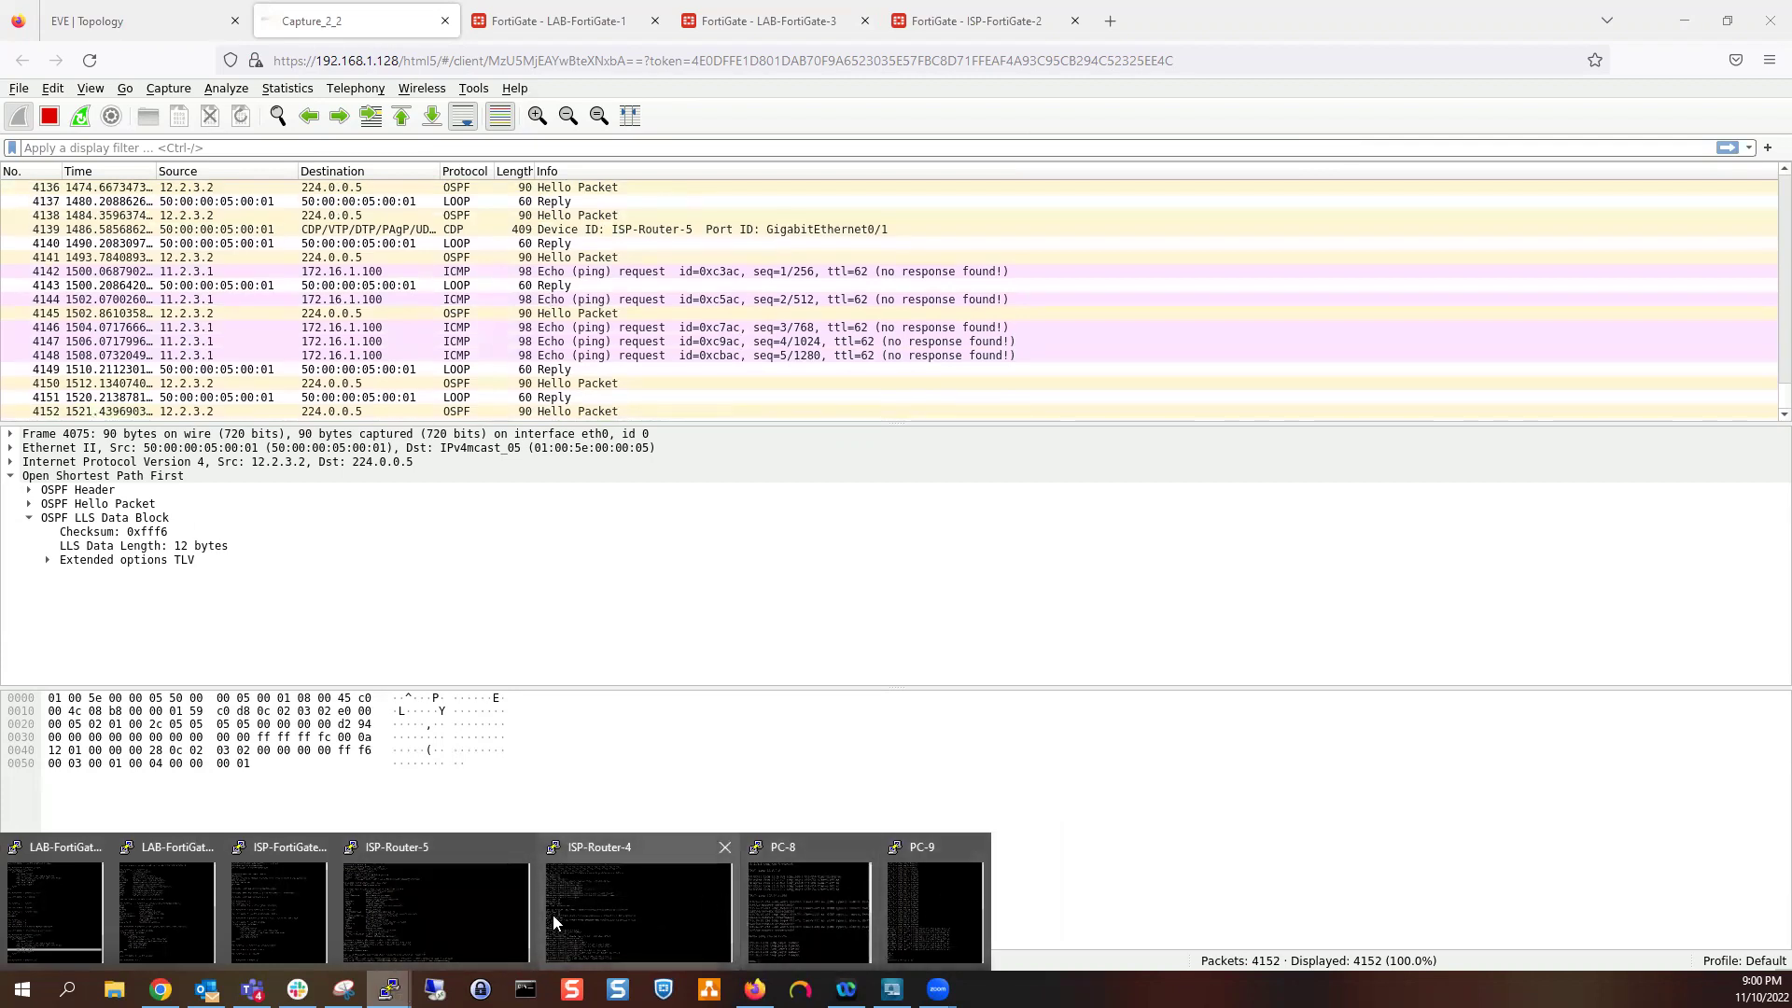
Check LAB-FortiGate-1's 0.0.0.0/0 route and view LAB-FortiGate-3's forward traffic log
{"action": "left_click", "coordinate": [608, 19]}
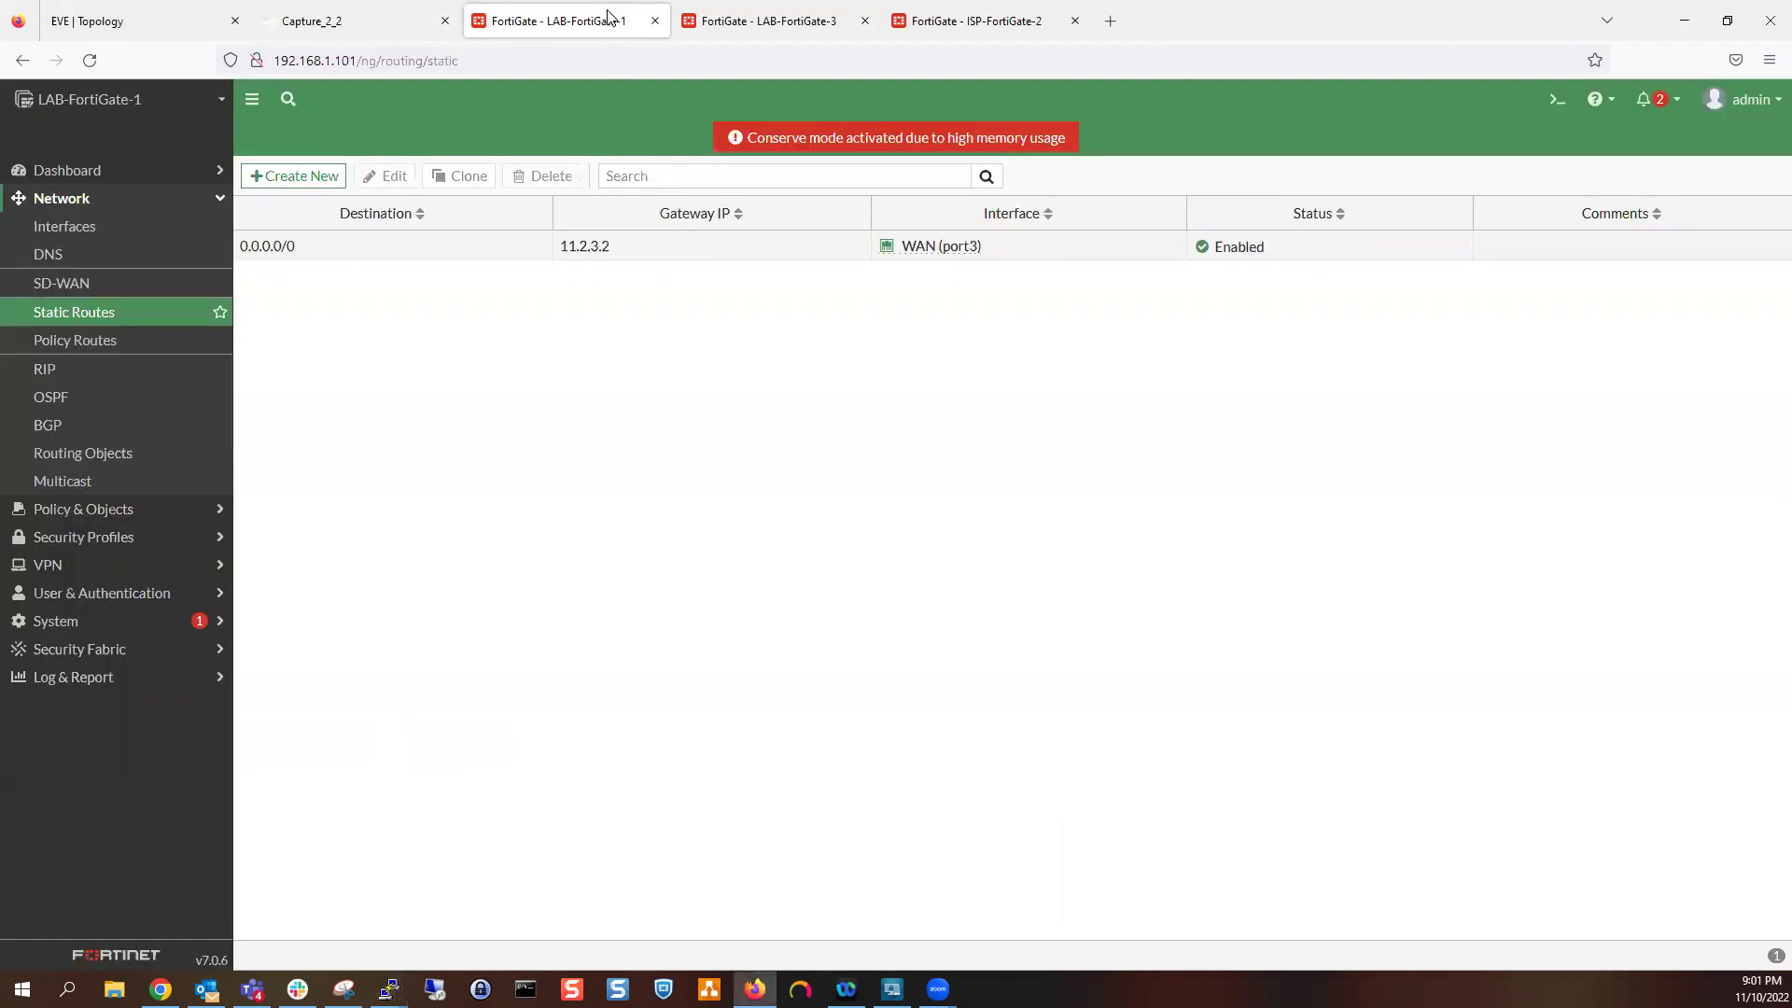
{"action": "left_click", "coordinate": [481, 252]}
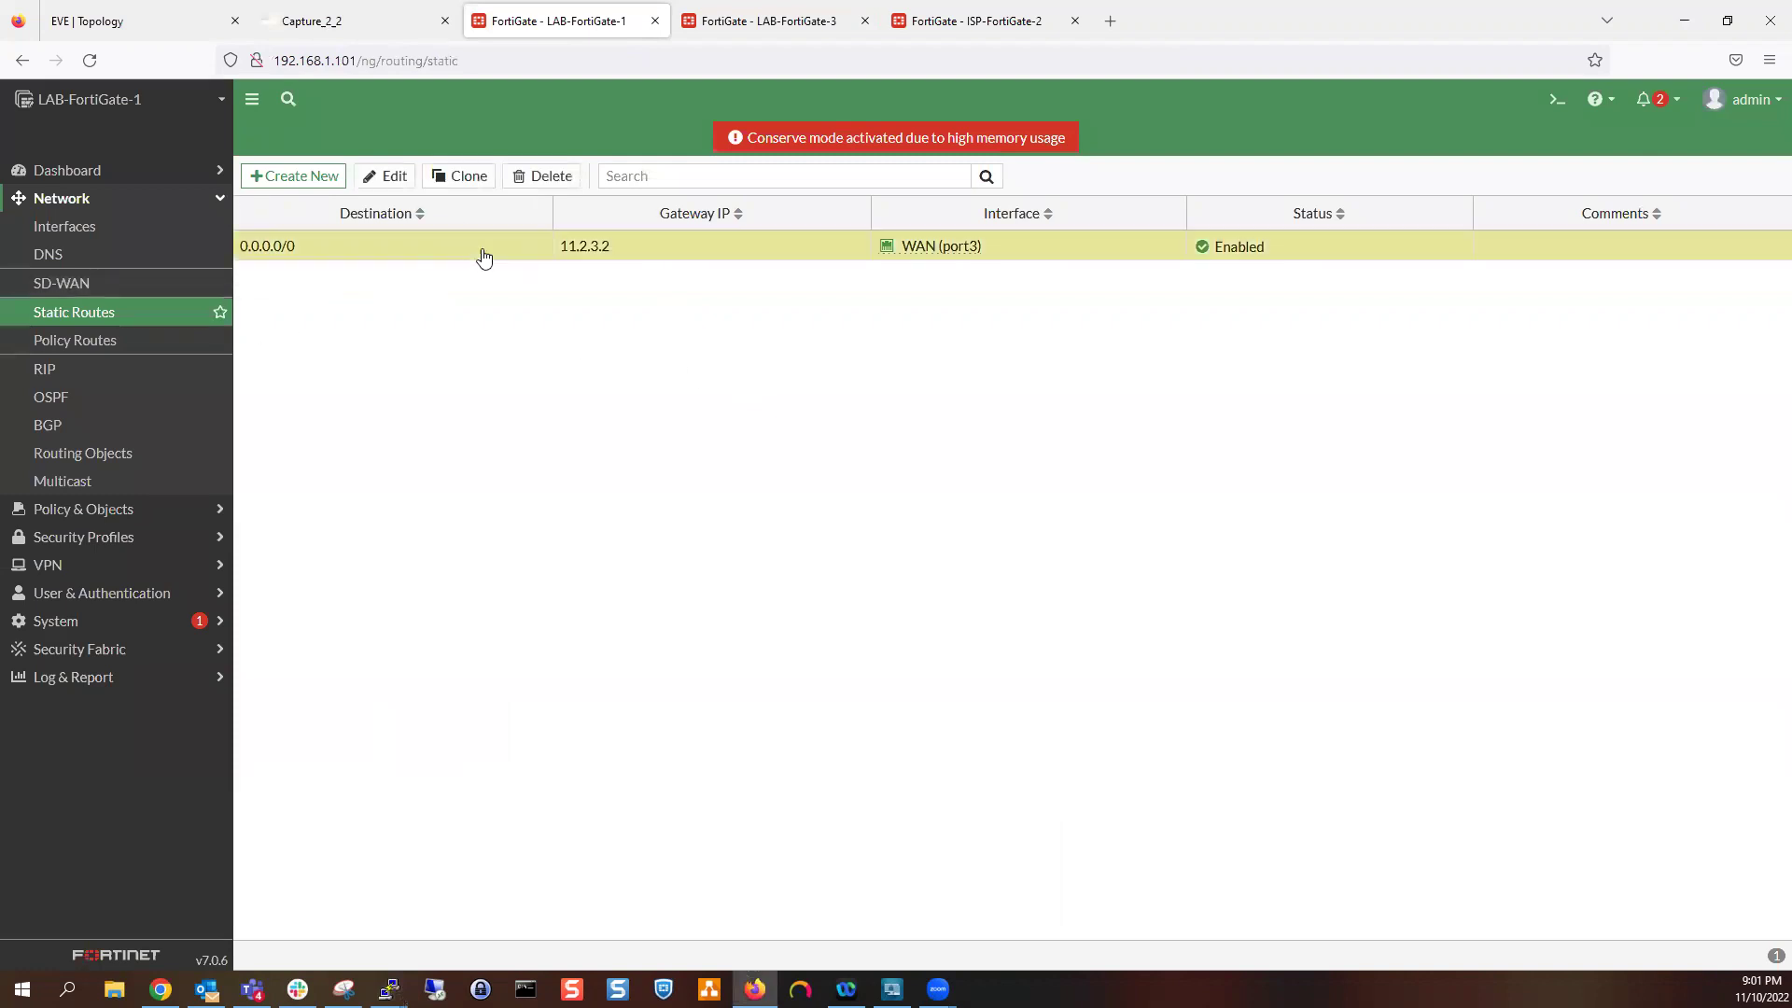
{"action": "left_click", "coordinate": [937, 7]}
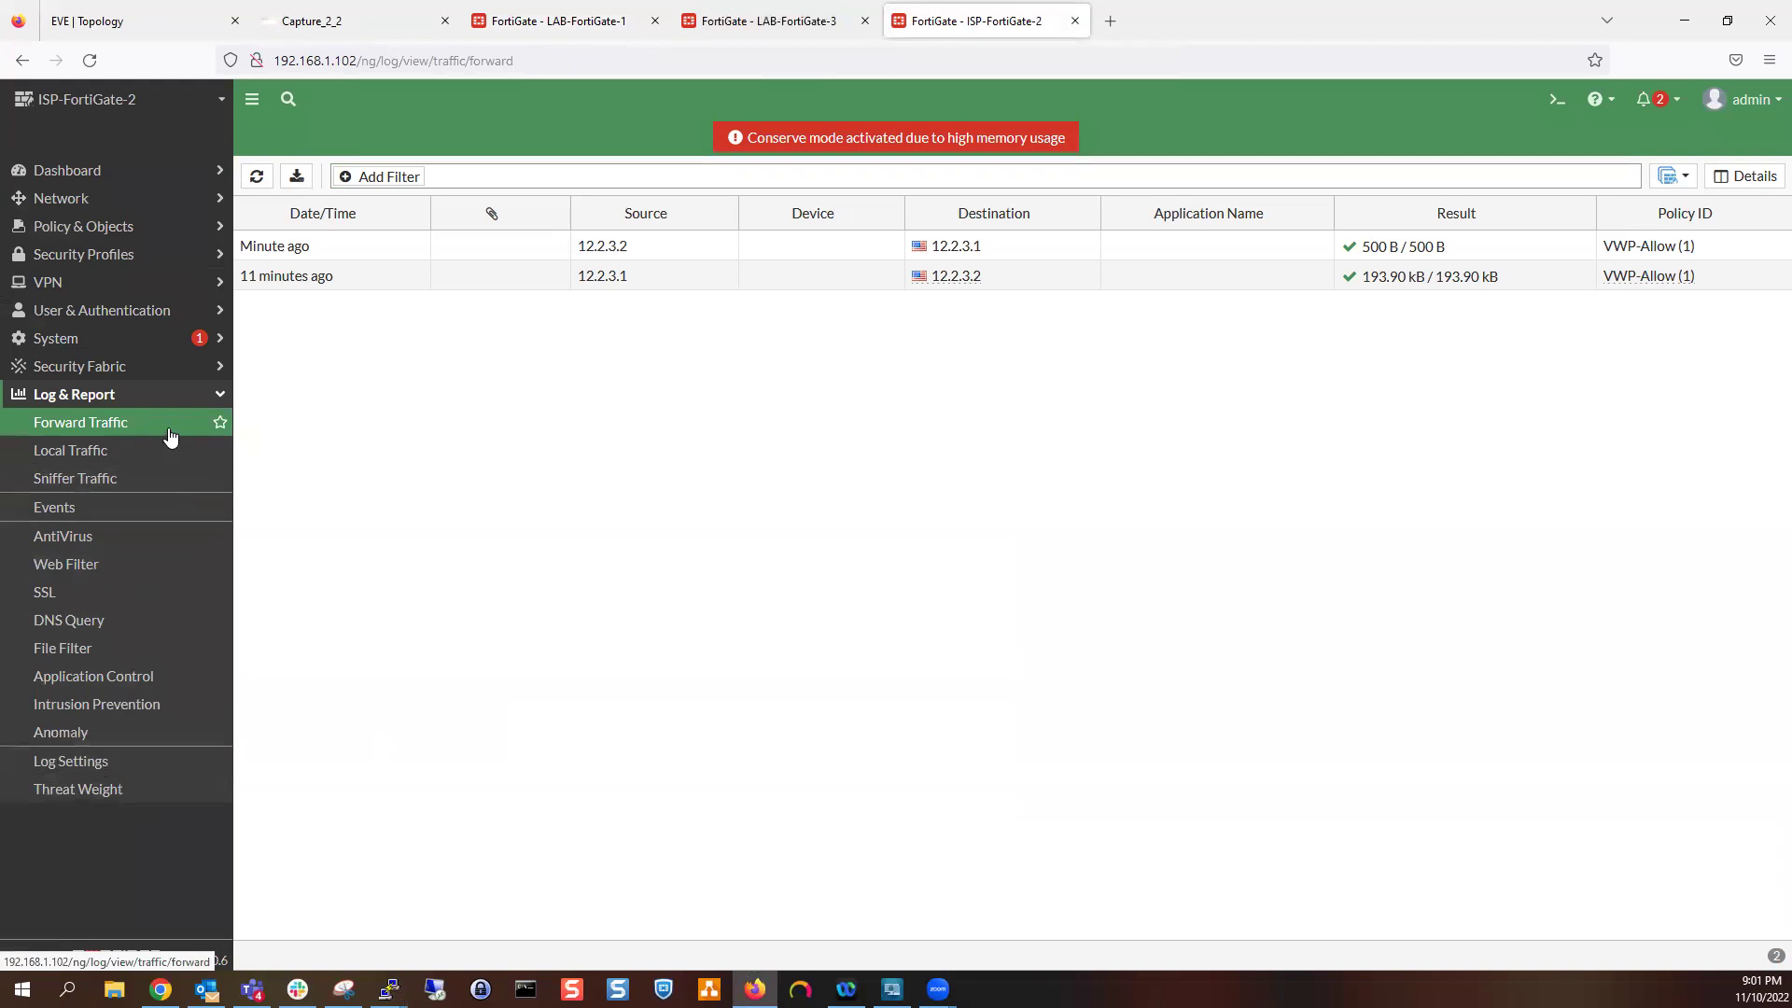
{"action": "left_click", "coordinate": [89, 60]}
{"action": "left_click", "coordinate": [767, 20]}
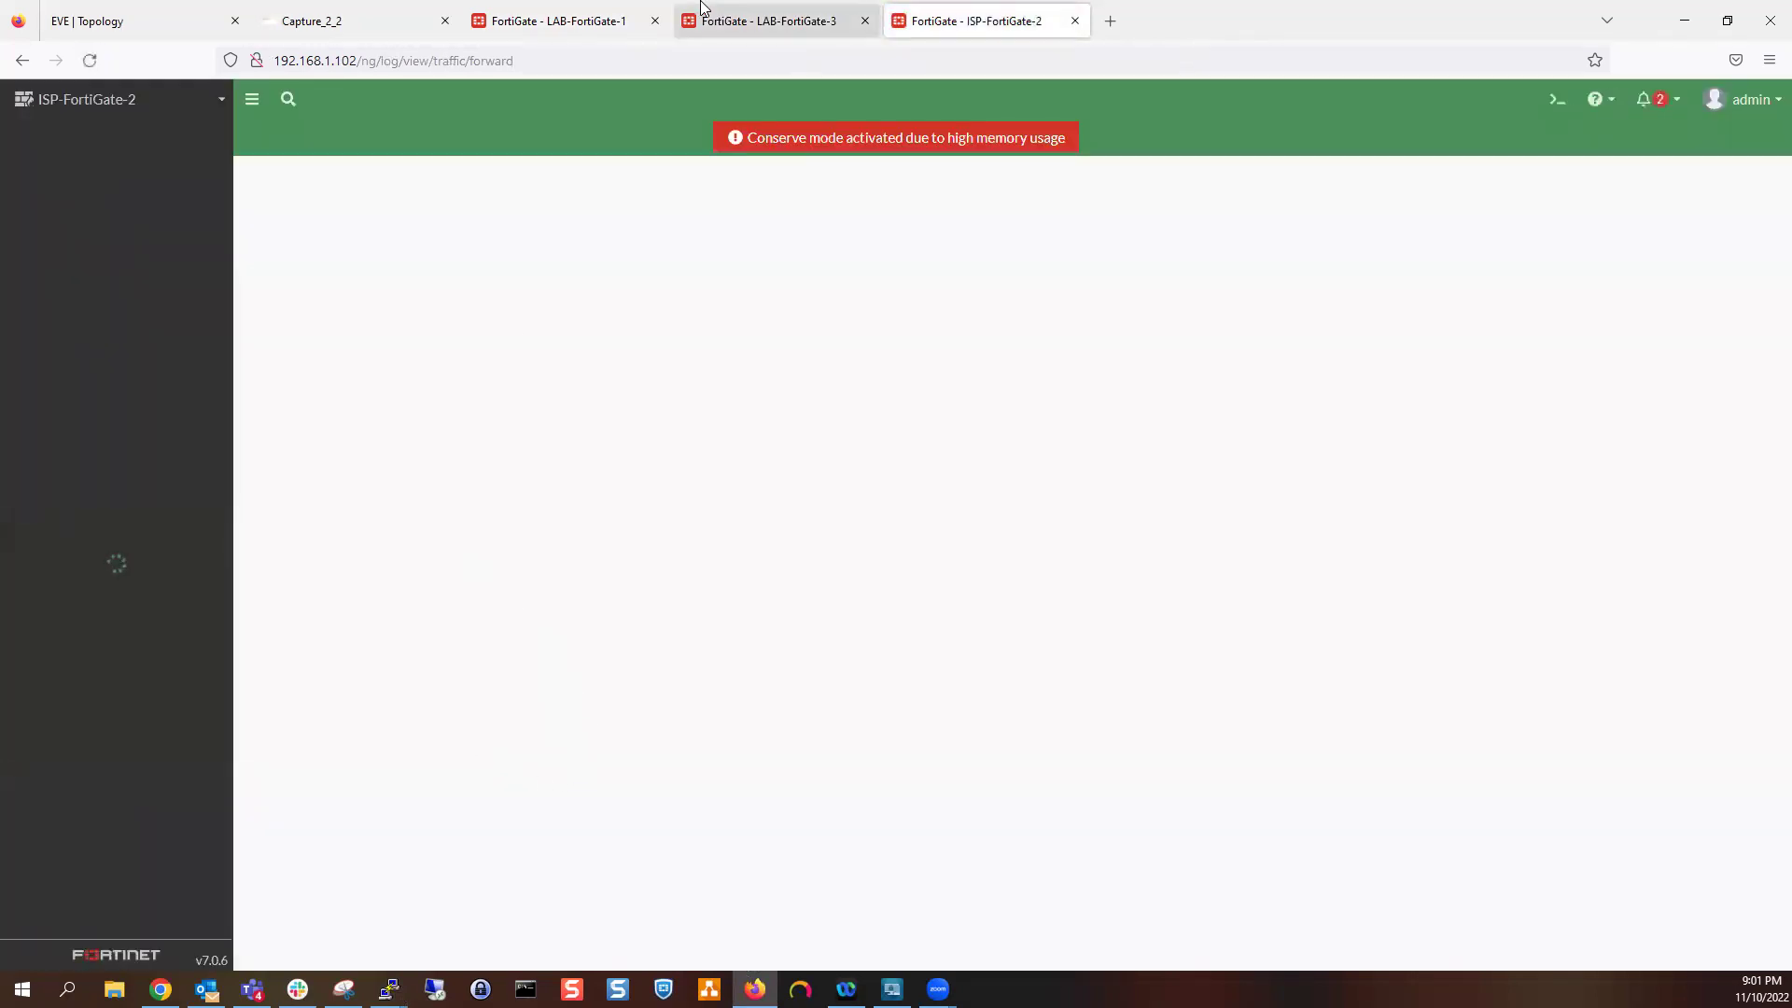
{"action": "left_click", "coordinate": [106, 686]}
{"action": "left_click", "coordinate": [144, 424]}
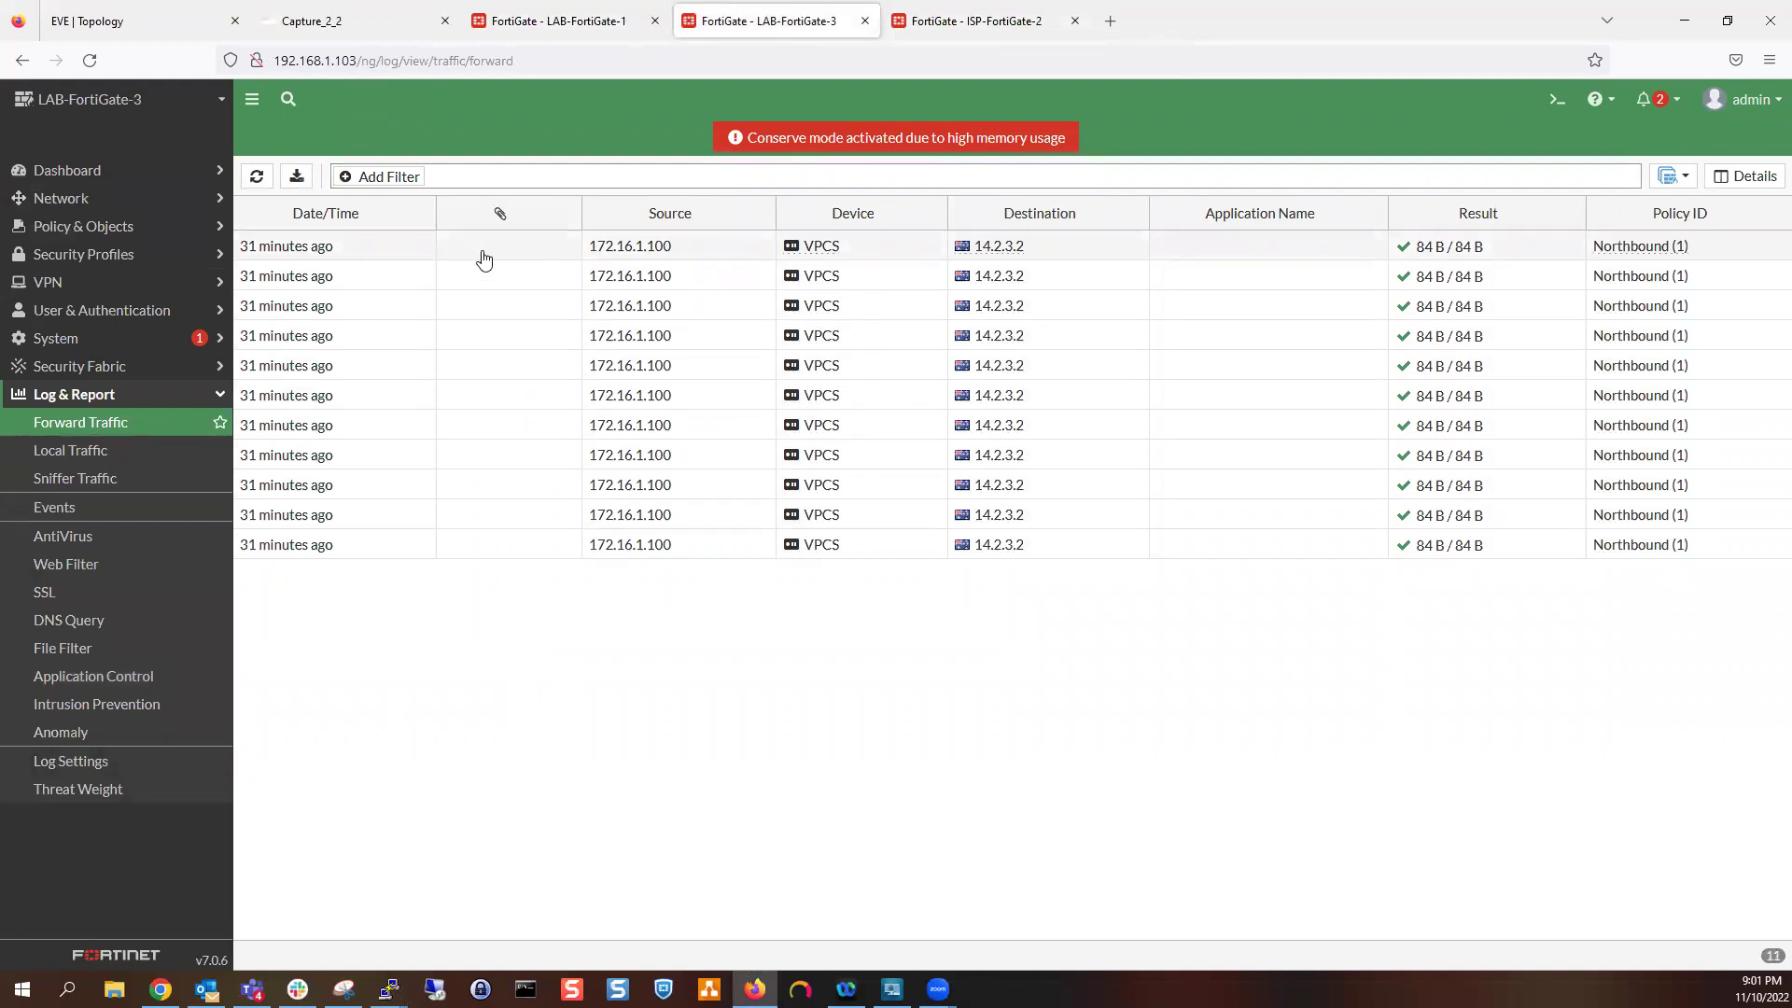
Enable logging on LAB-FortiGate-3's Implicit Deny policy and re-save the Northbound policy
{"action": "left_click", "coordinate": [150, 200]}
{"action": "left_click", "coordinate": [131, 508]}
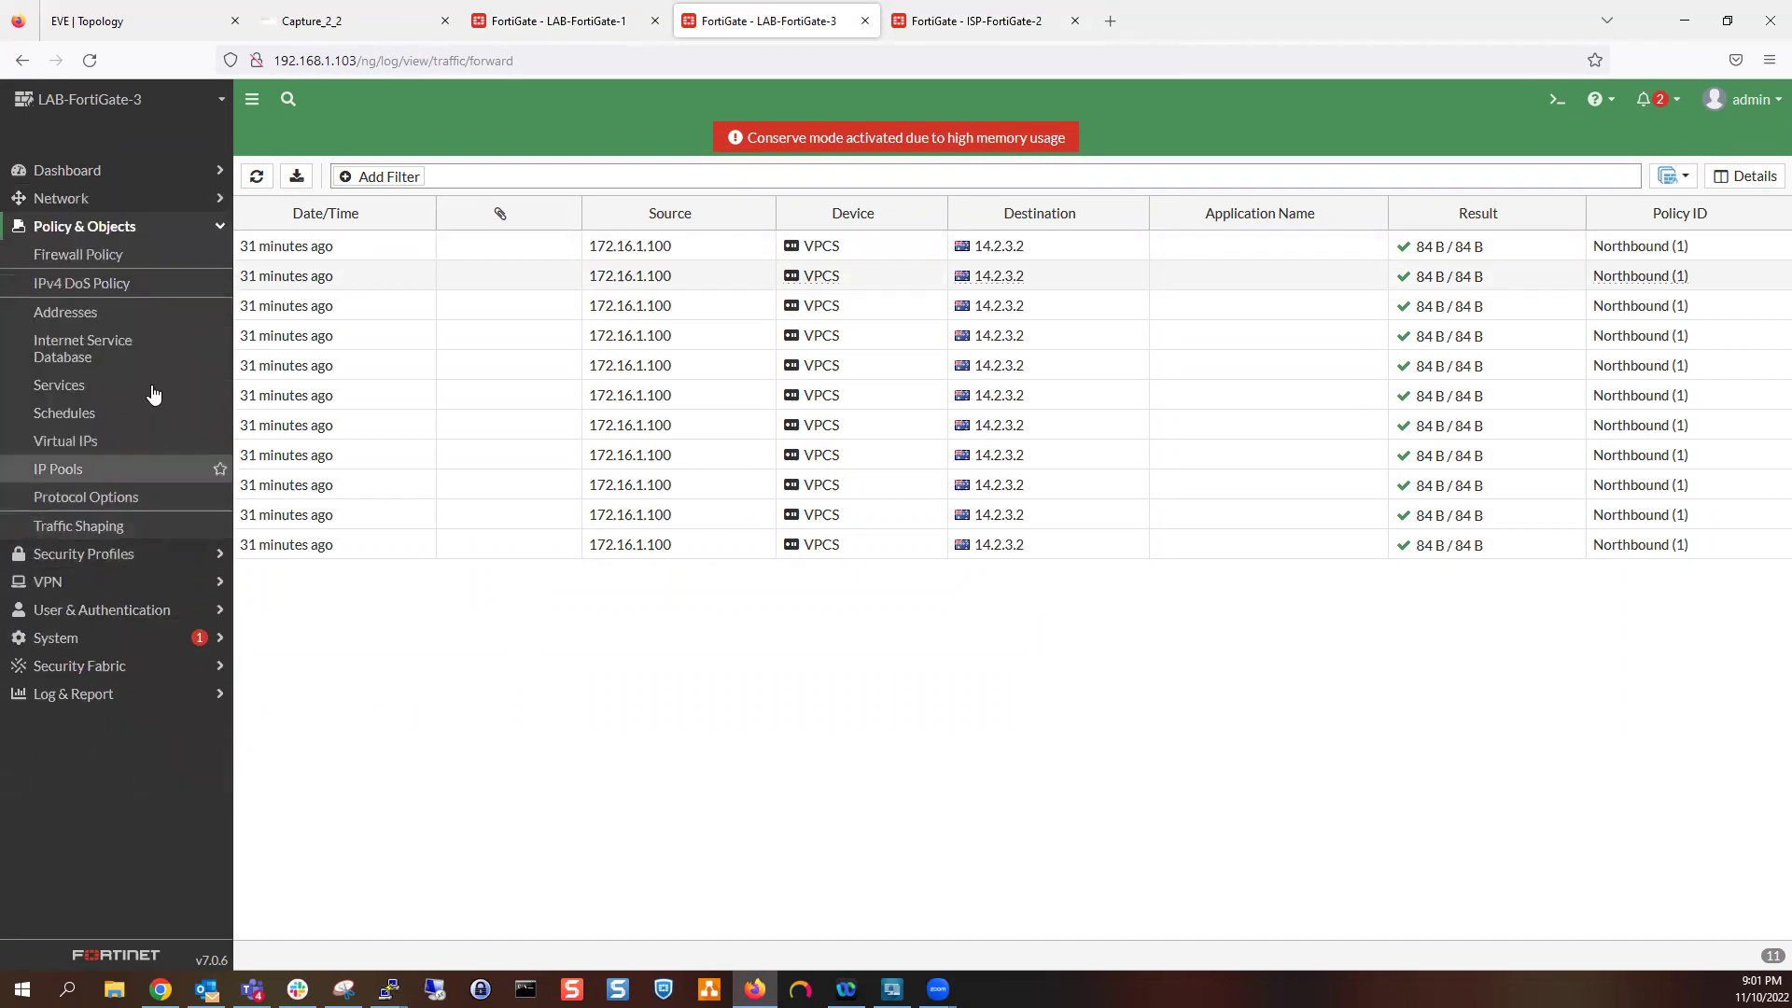
{"action": "left_click", "coordinate": [126, 254]}
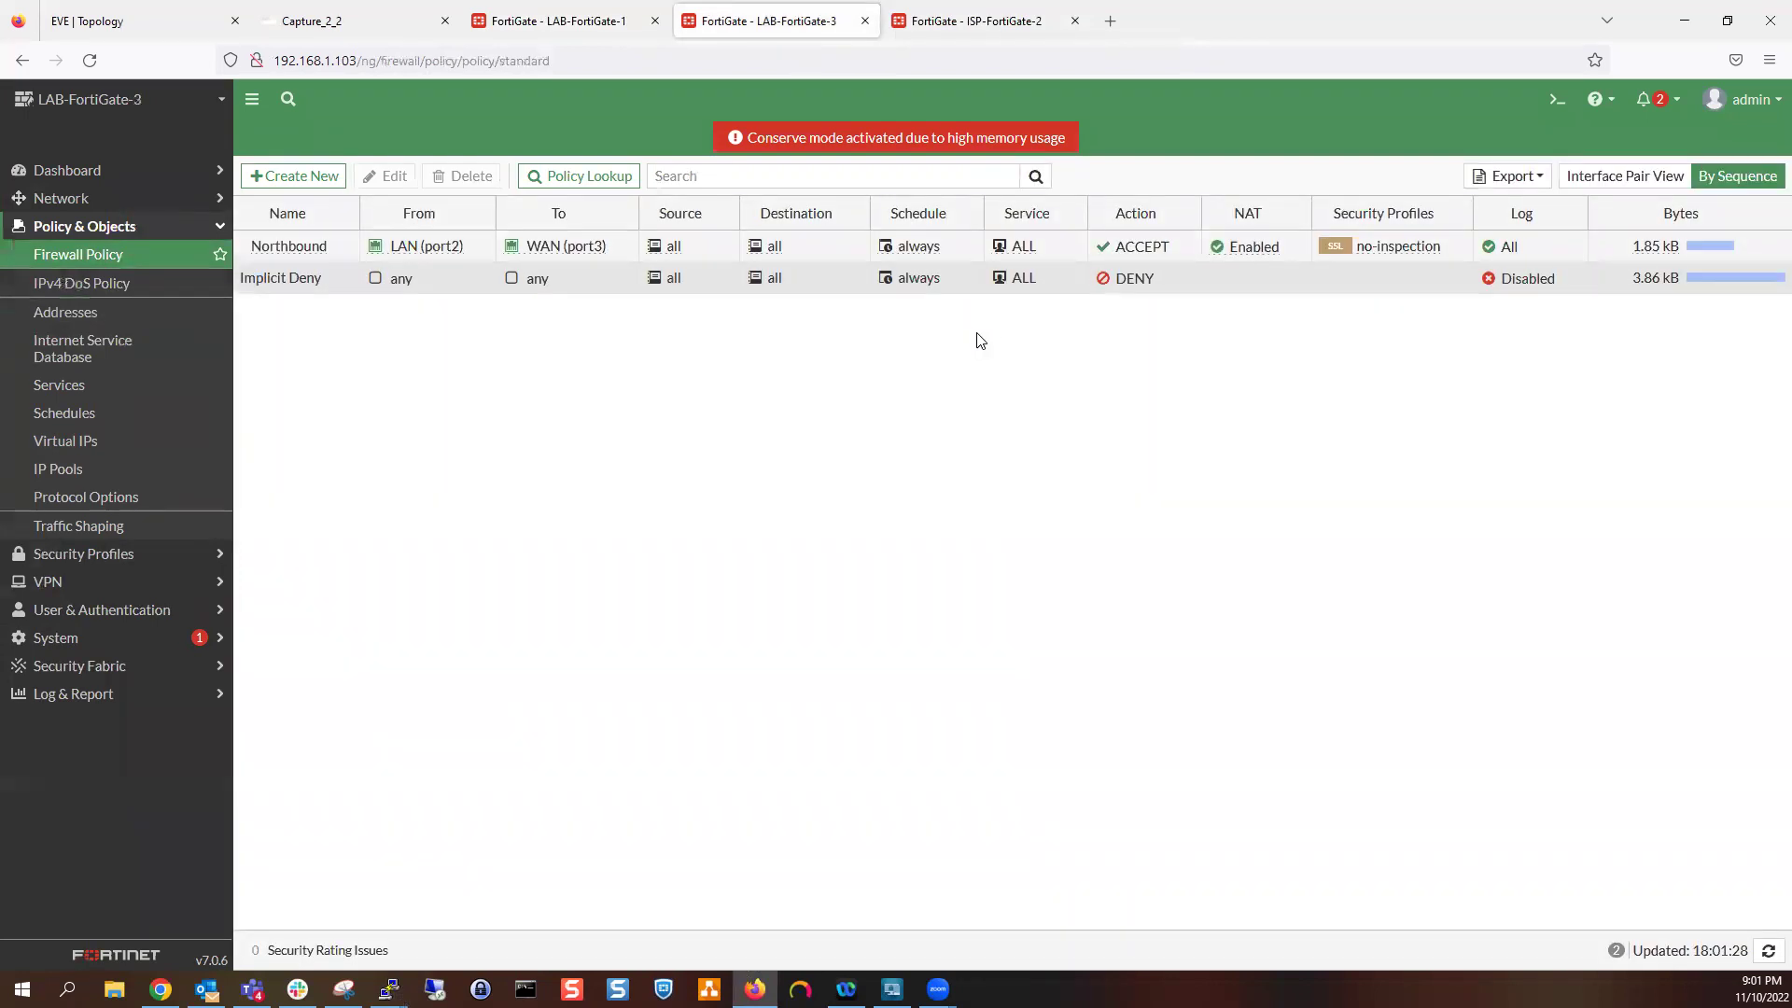
{"action": "left_click", "coordinate": [999, 289]}
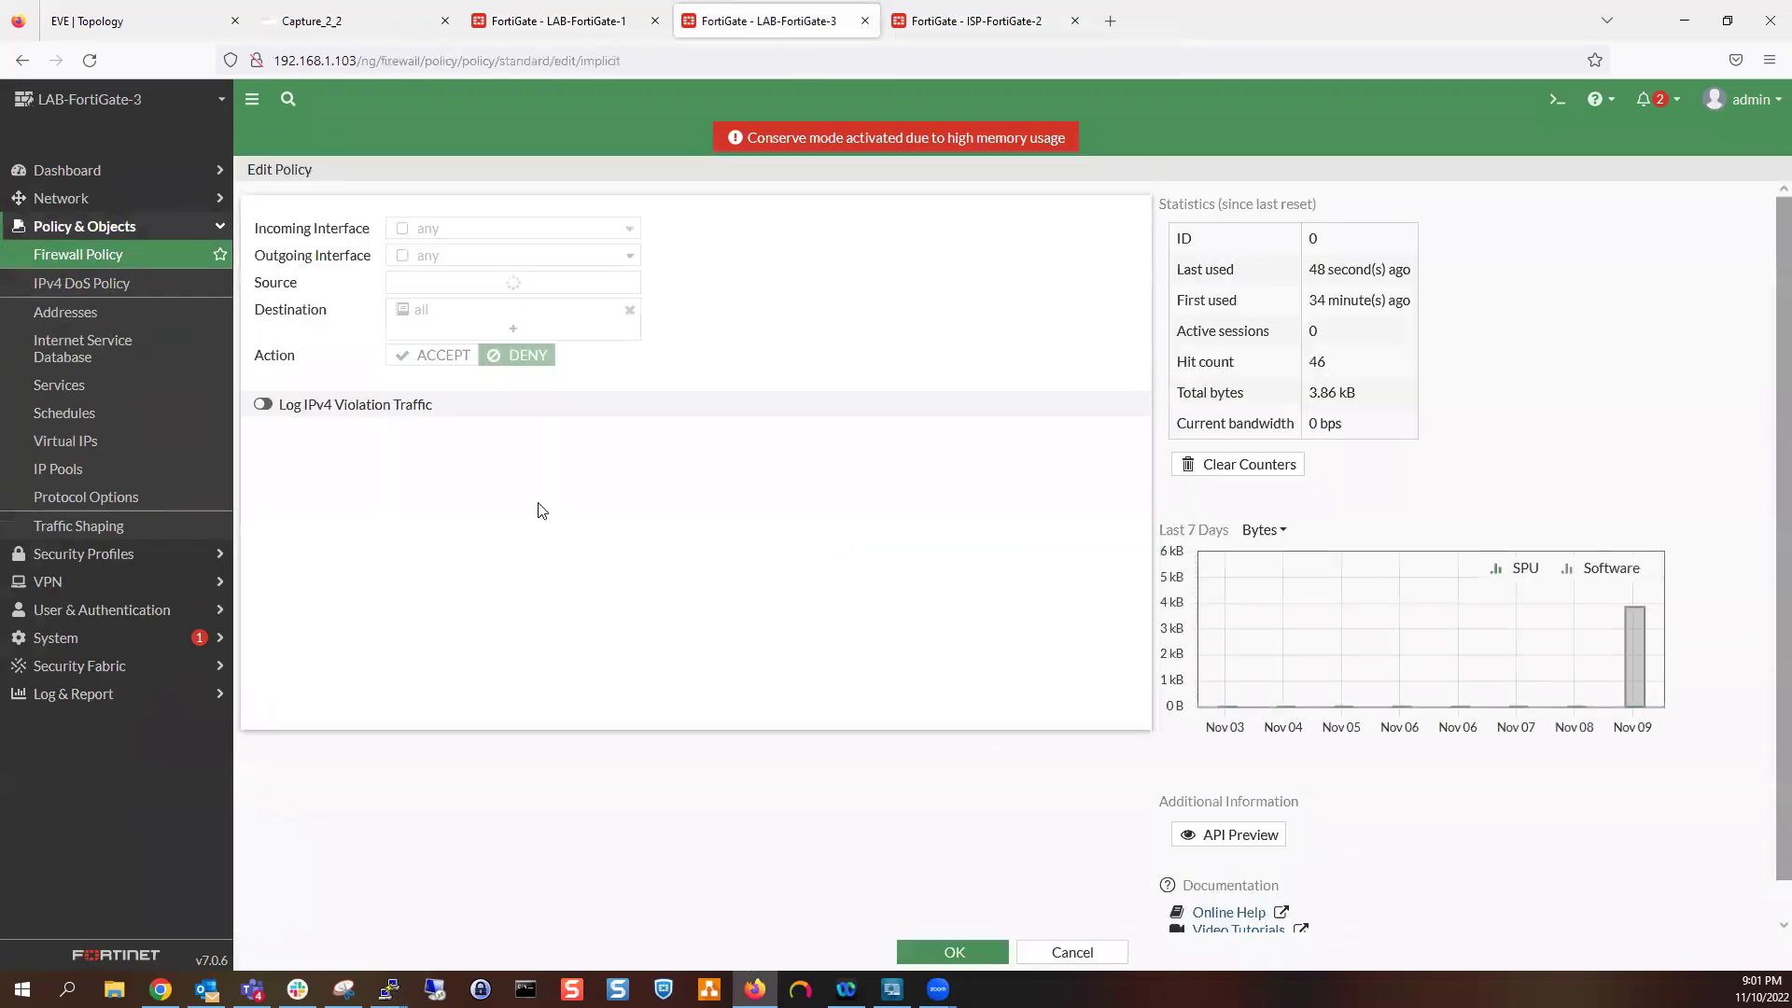
{"action": "left_click", "coordinate": [940, 943]}
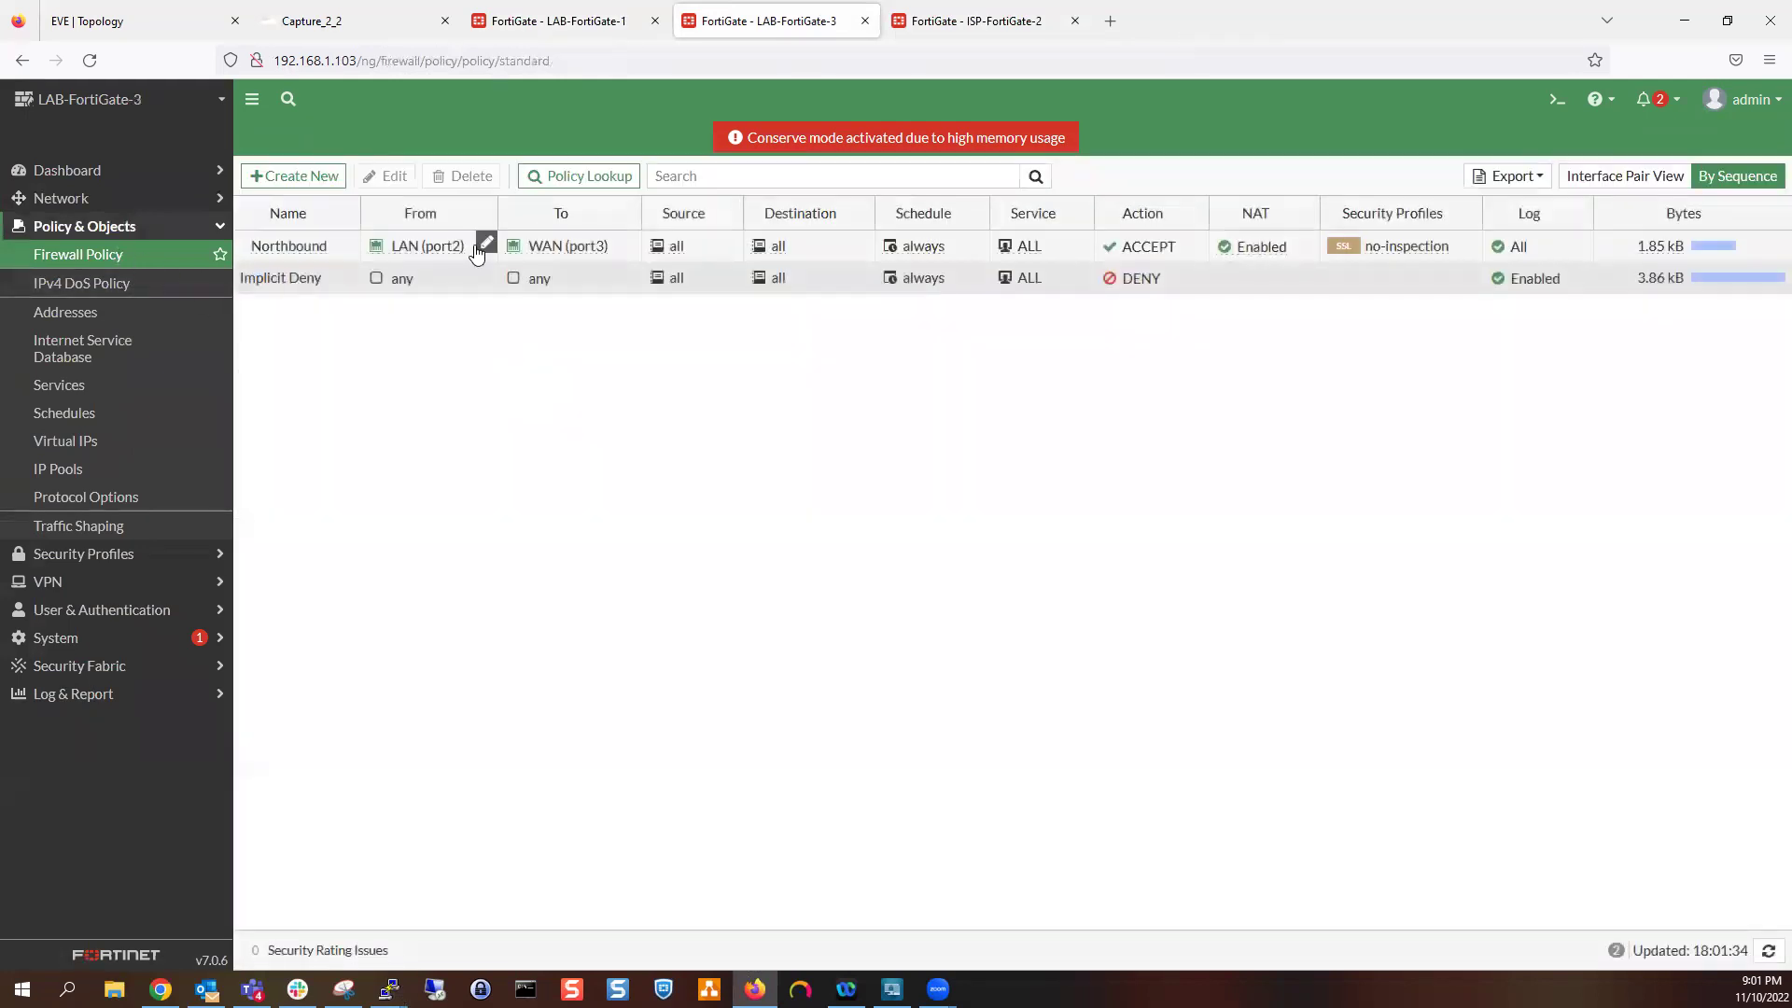
{"action": "double_click", "coordinate": [334, 243]}
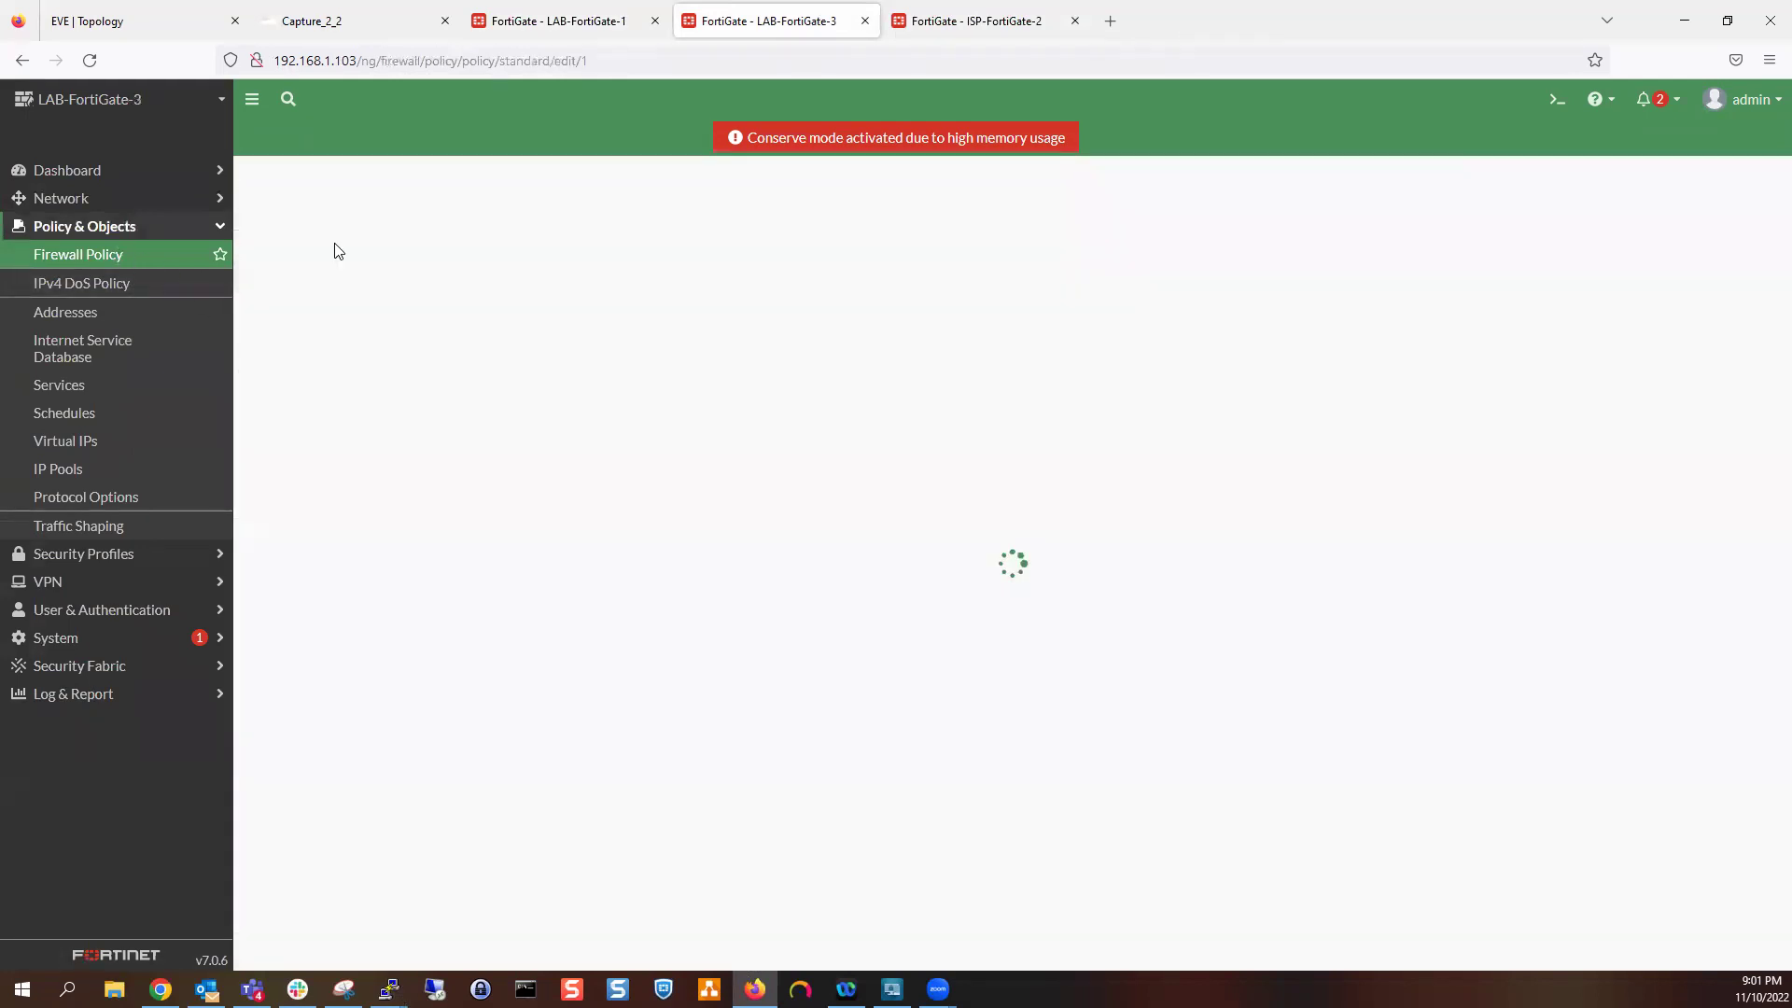
{"action": "left_click", "coordinate": [943, 947]}
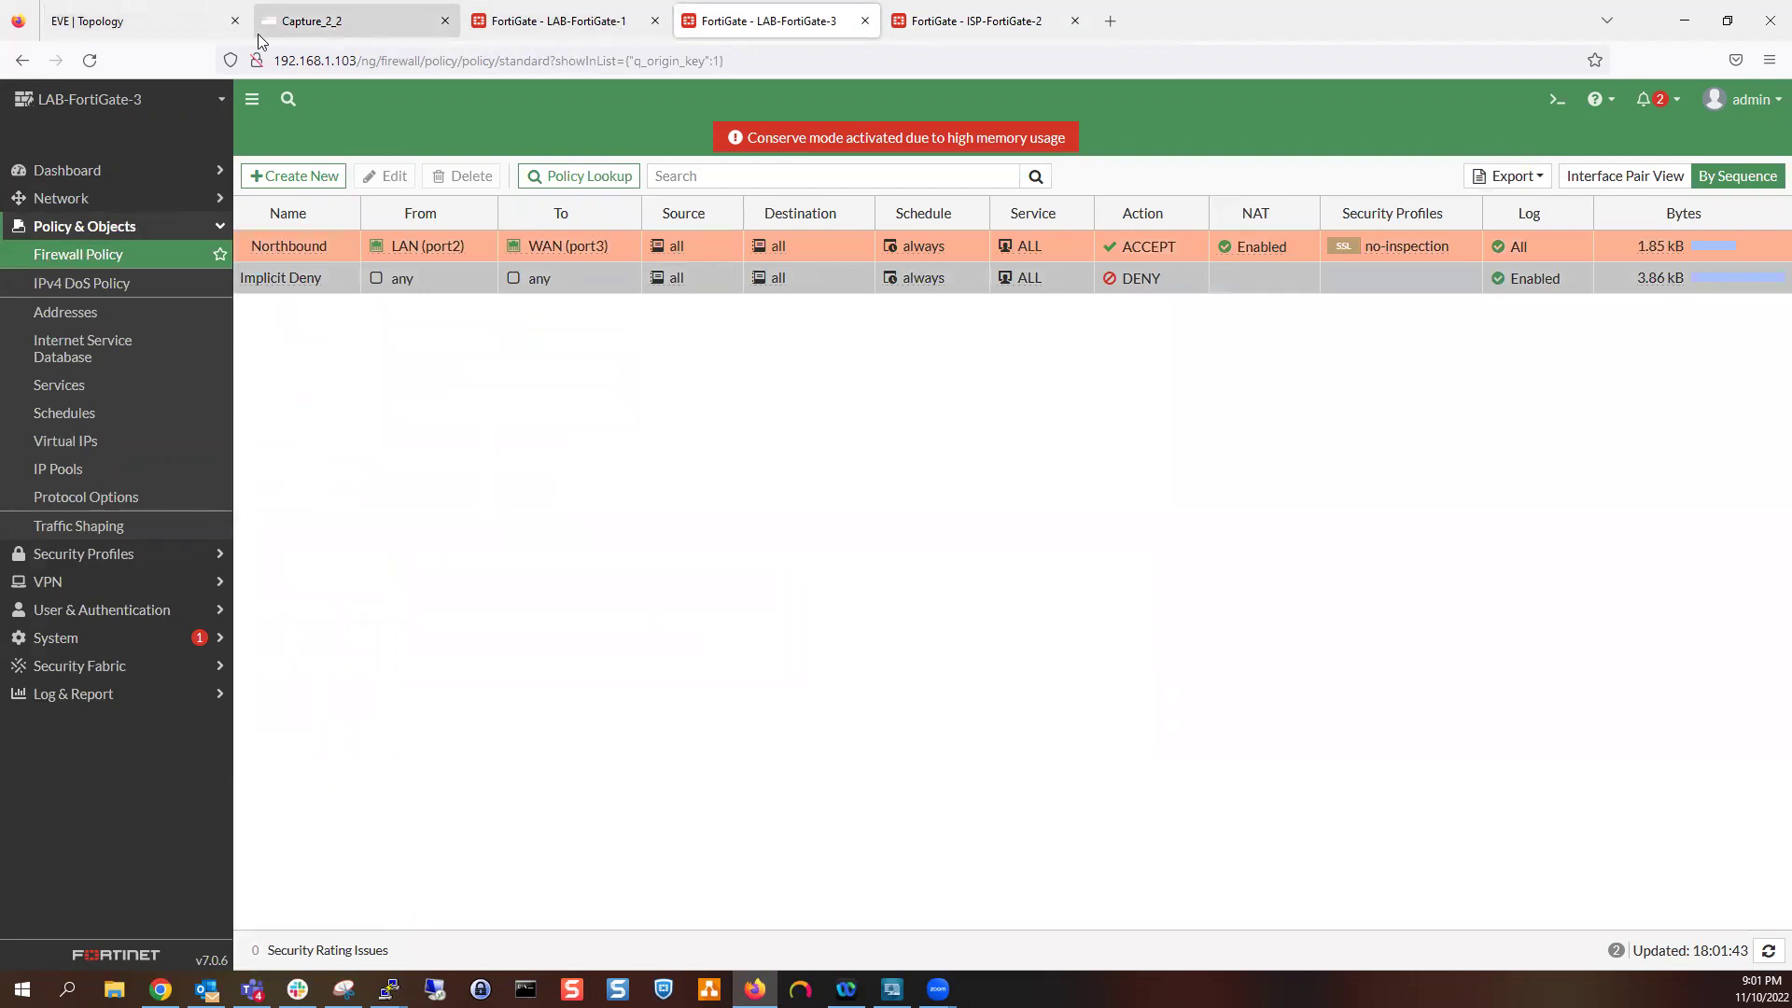
{"action": "left_click", "coordinate": [580, 24]}
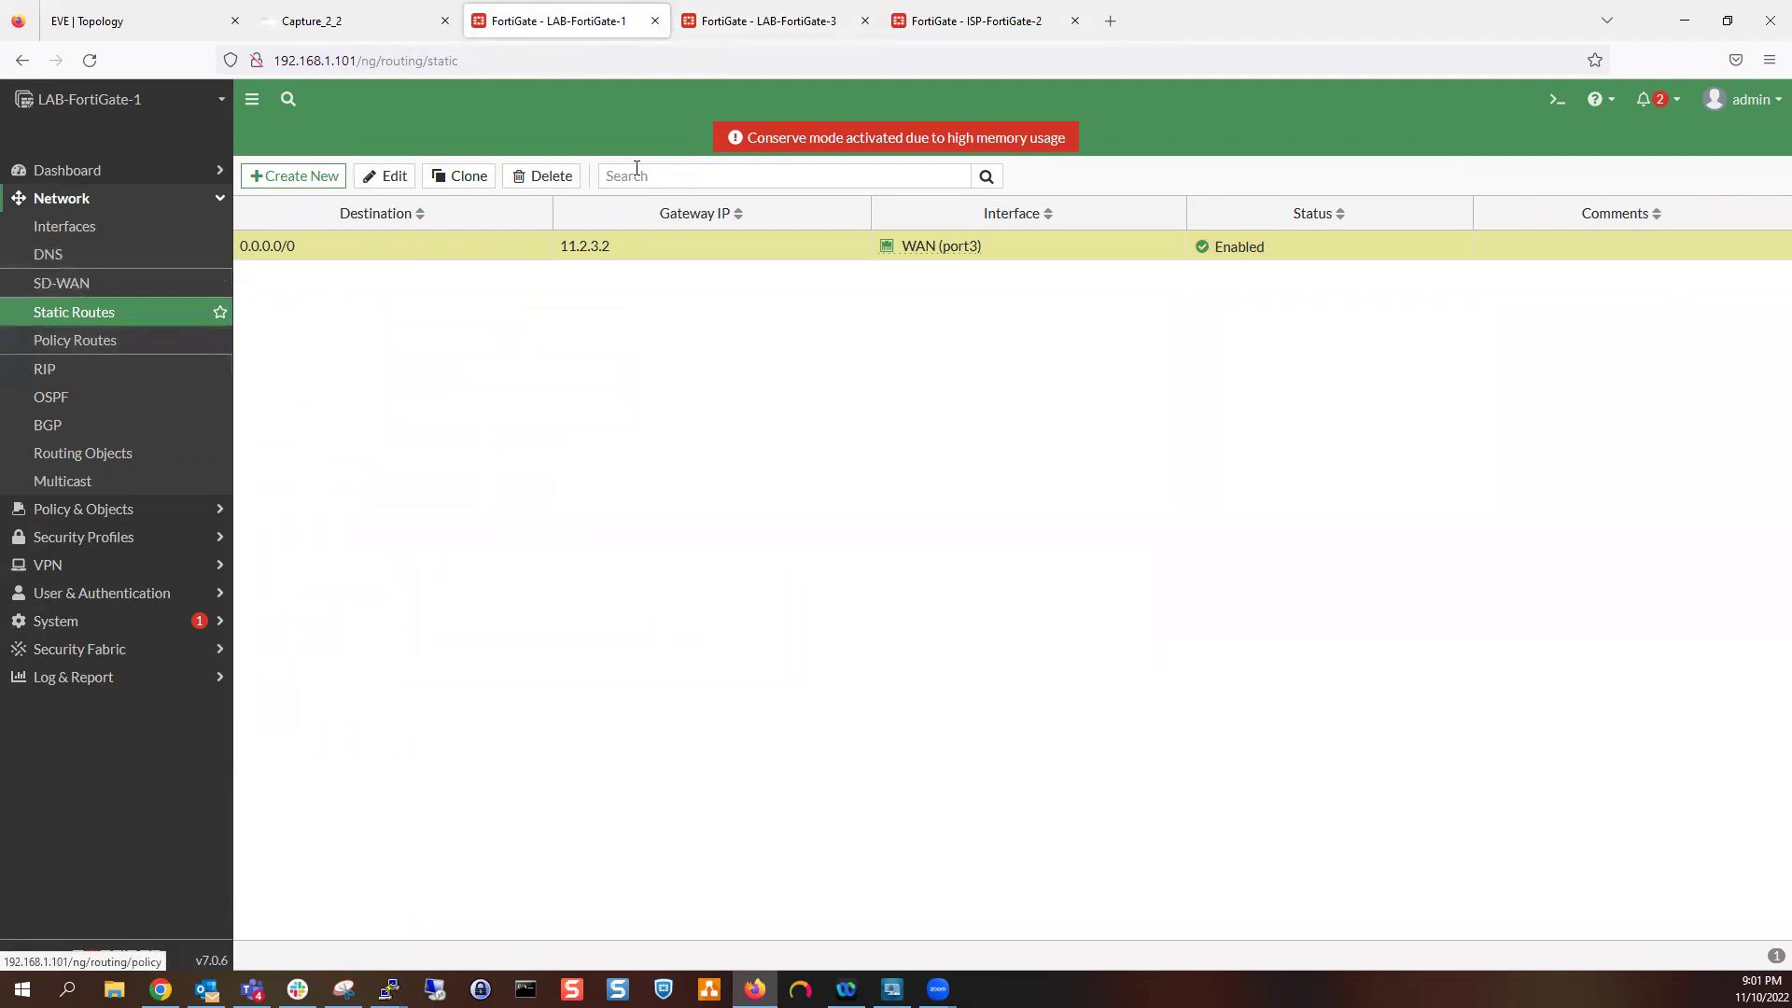
Add LAB-FortiGate-1 route to 172.16.1.0/255.255.255.0 with gateway 11.2.3.2
{"action": "left_click", "coordinate": [317, 180]}
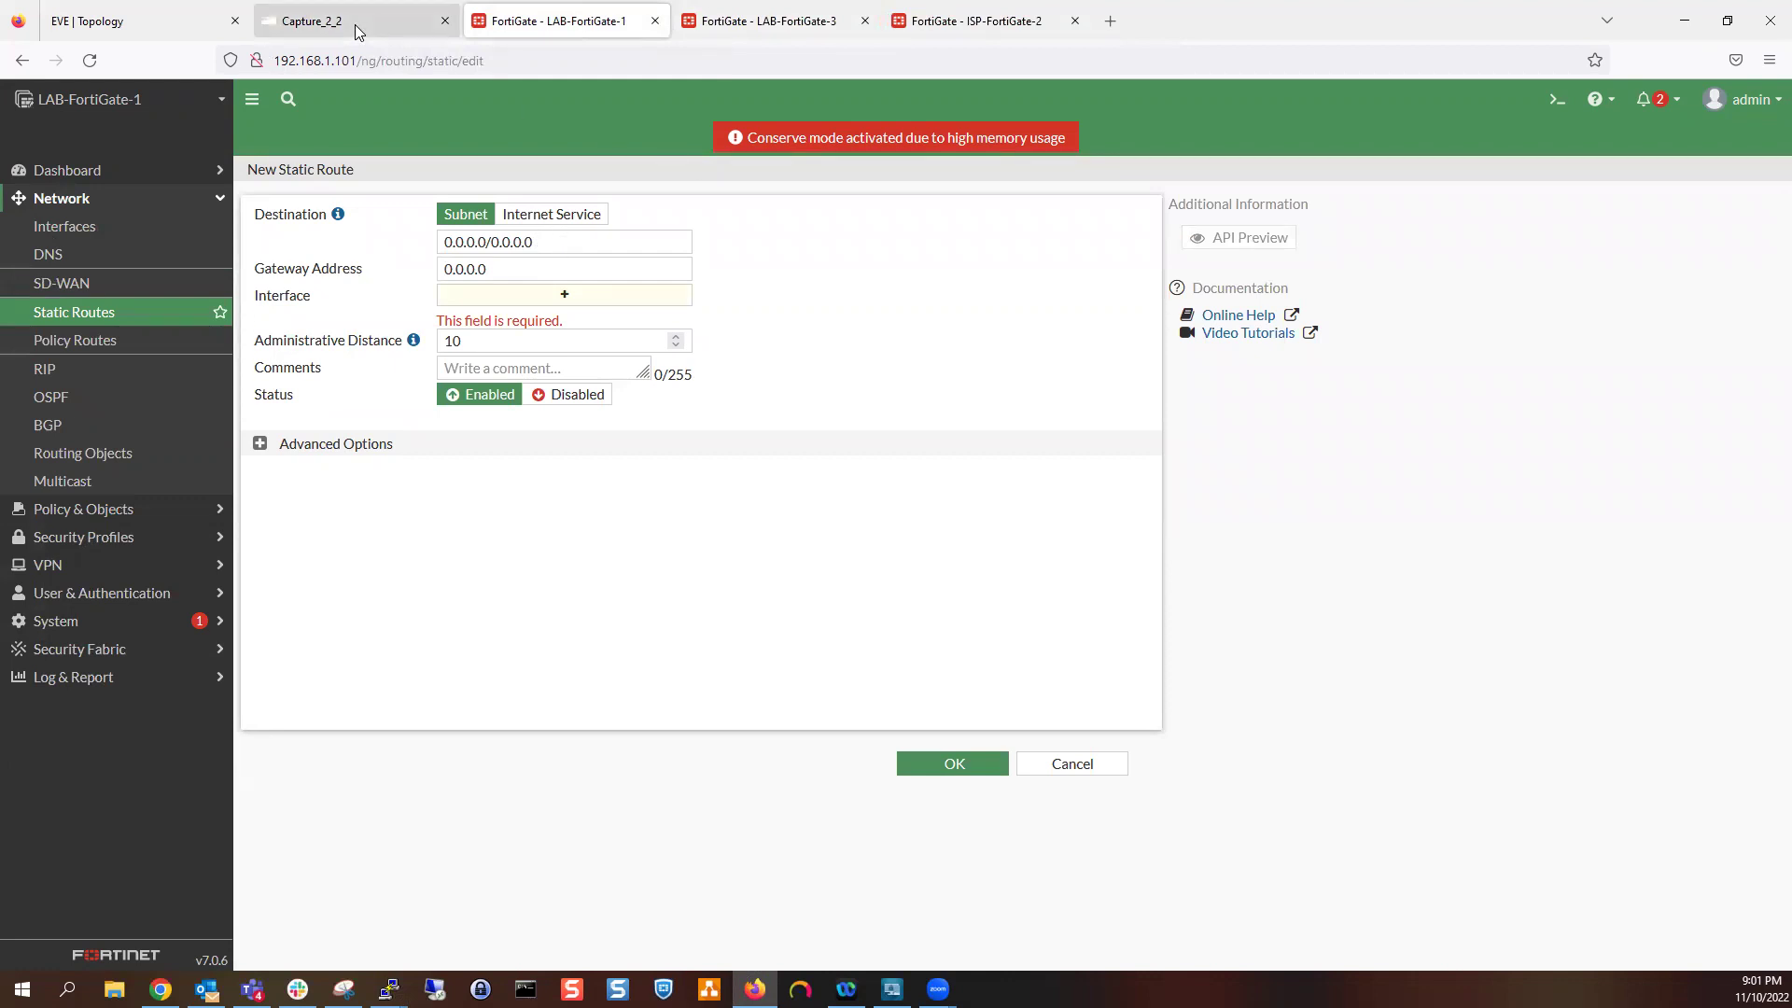
{"action": "triple_click", "coordinate": [560, 246]}
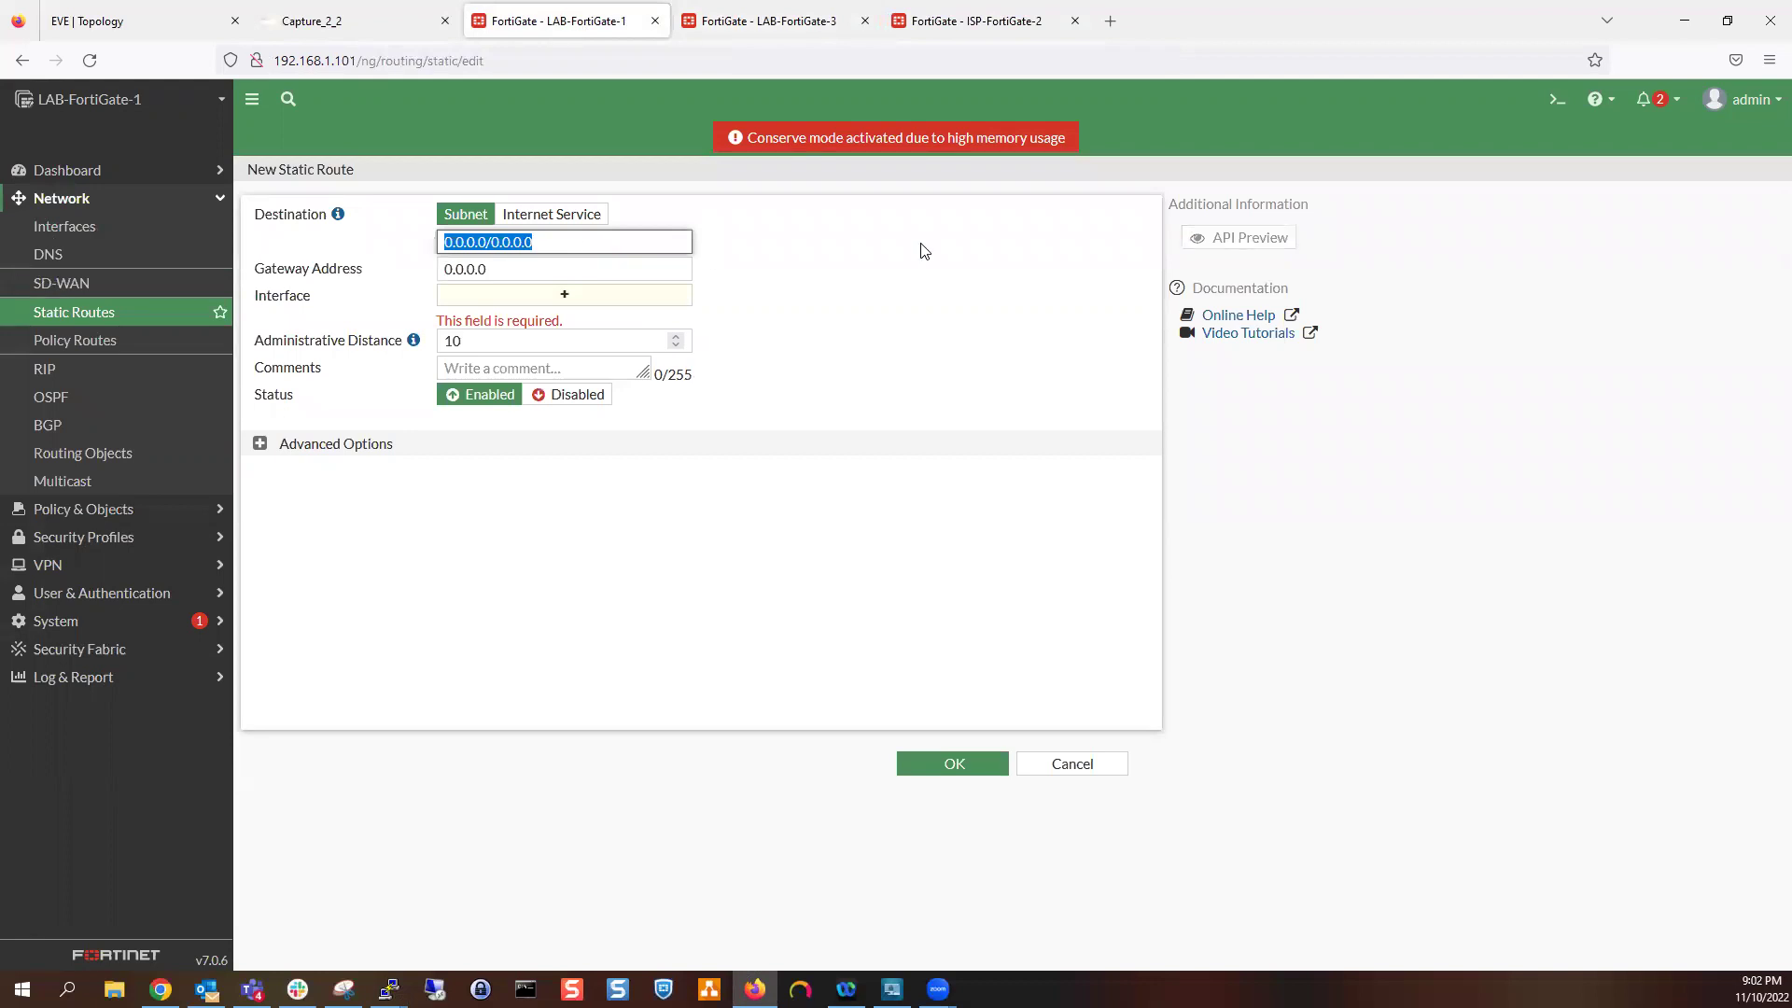
{"action": "type", "text": "172.16"}
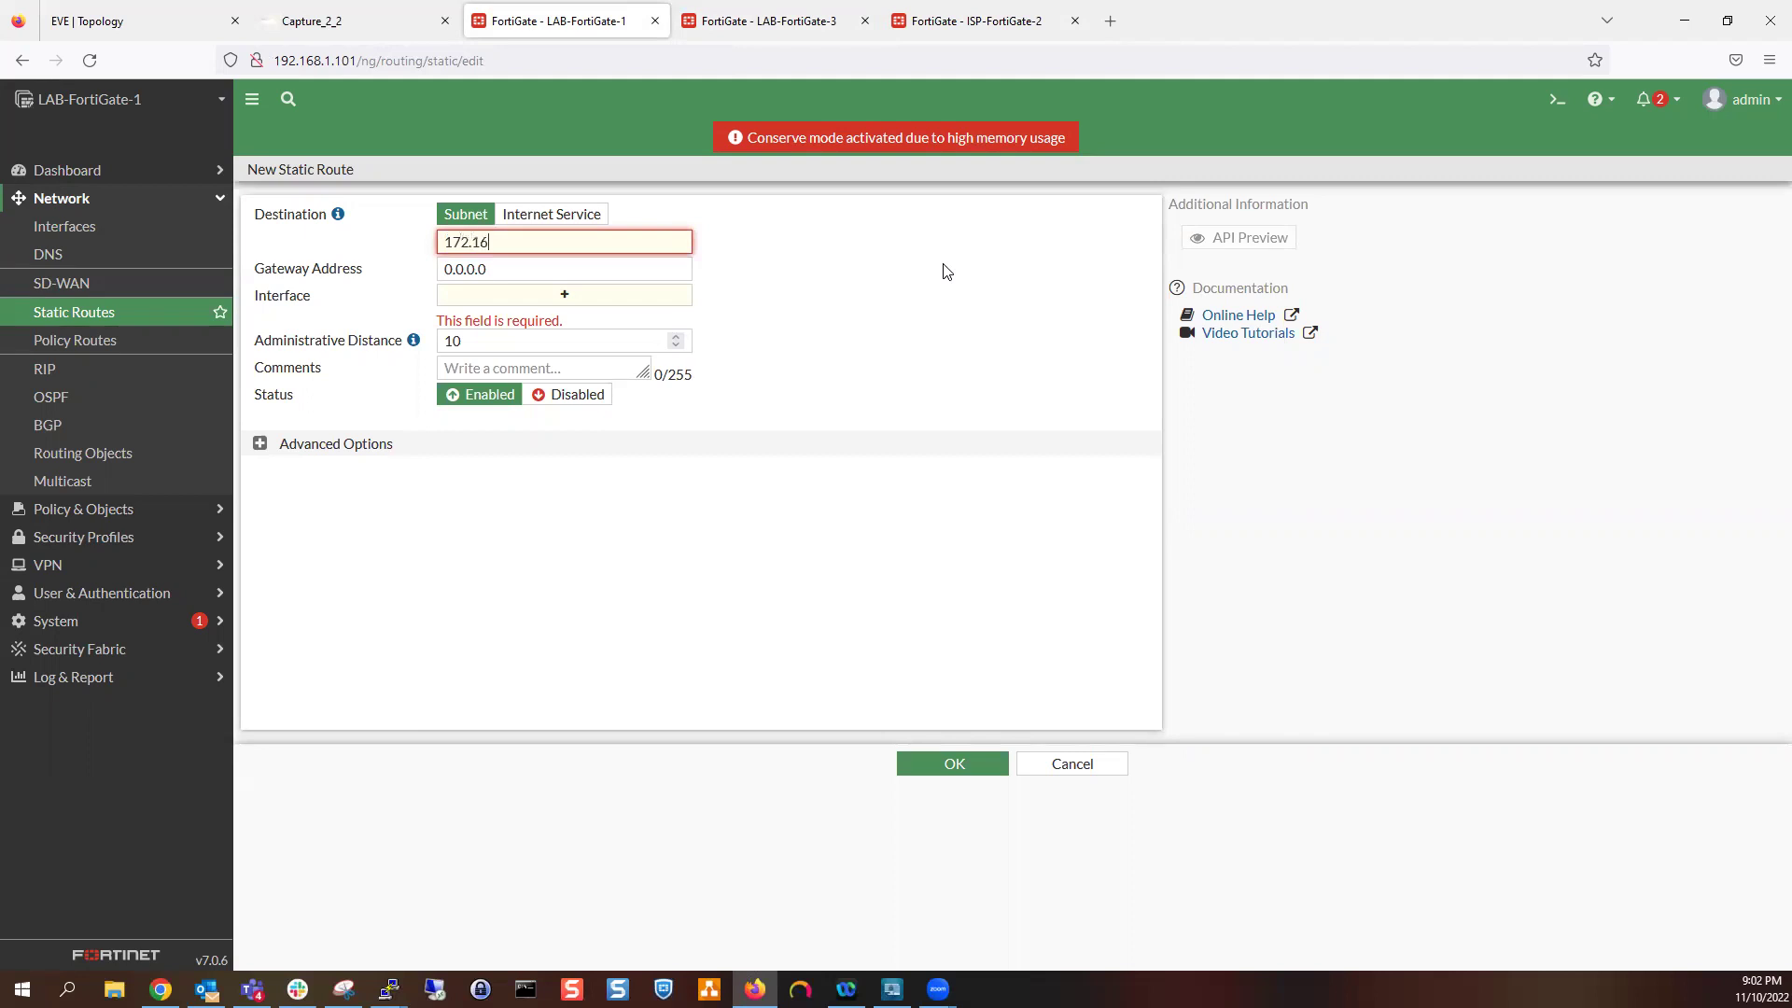
{"action": "type", "text": ".1.0/255.255.255.0"}
{"action": "left_click", "coordinate": [635, 270]}
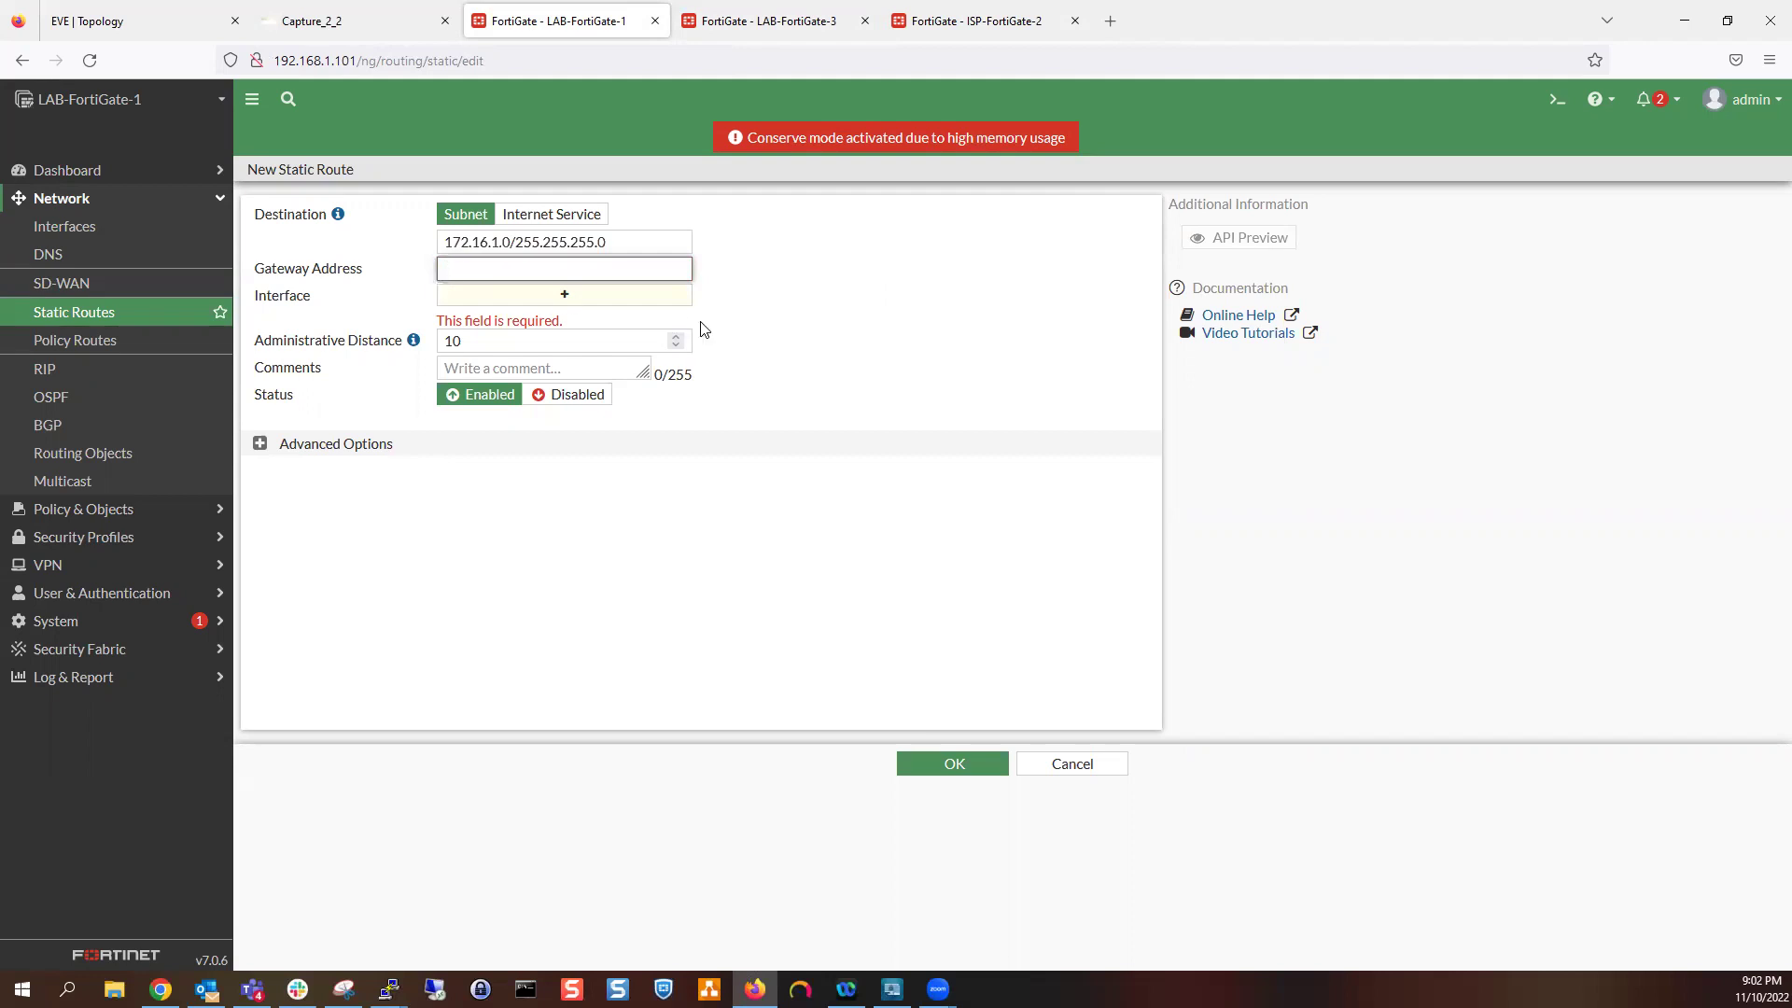
{"action": "left_click", "coordinate": [103, 14]}
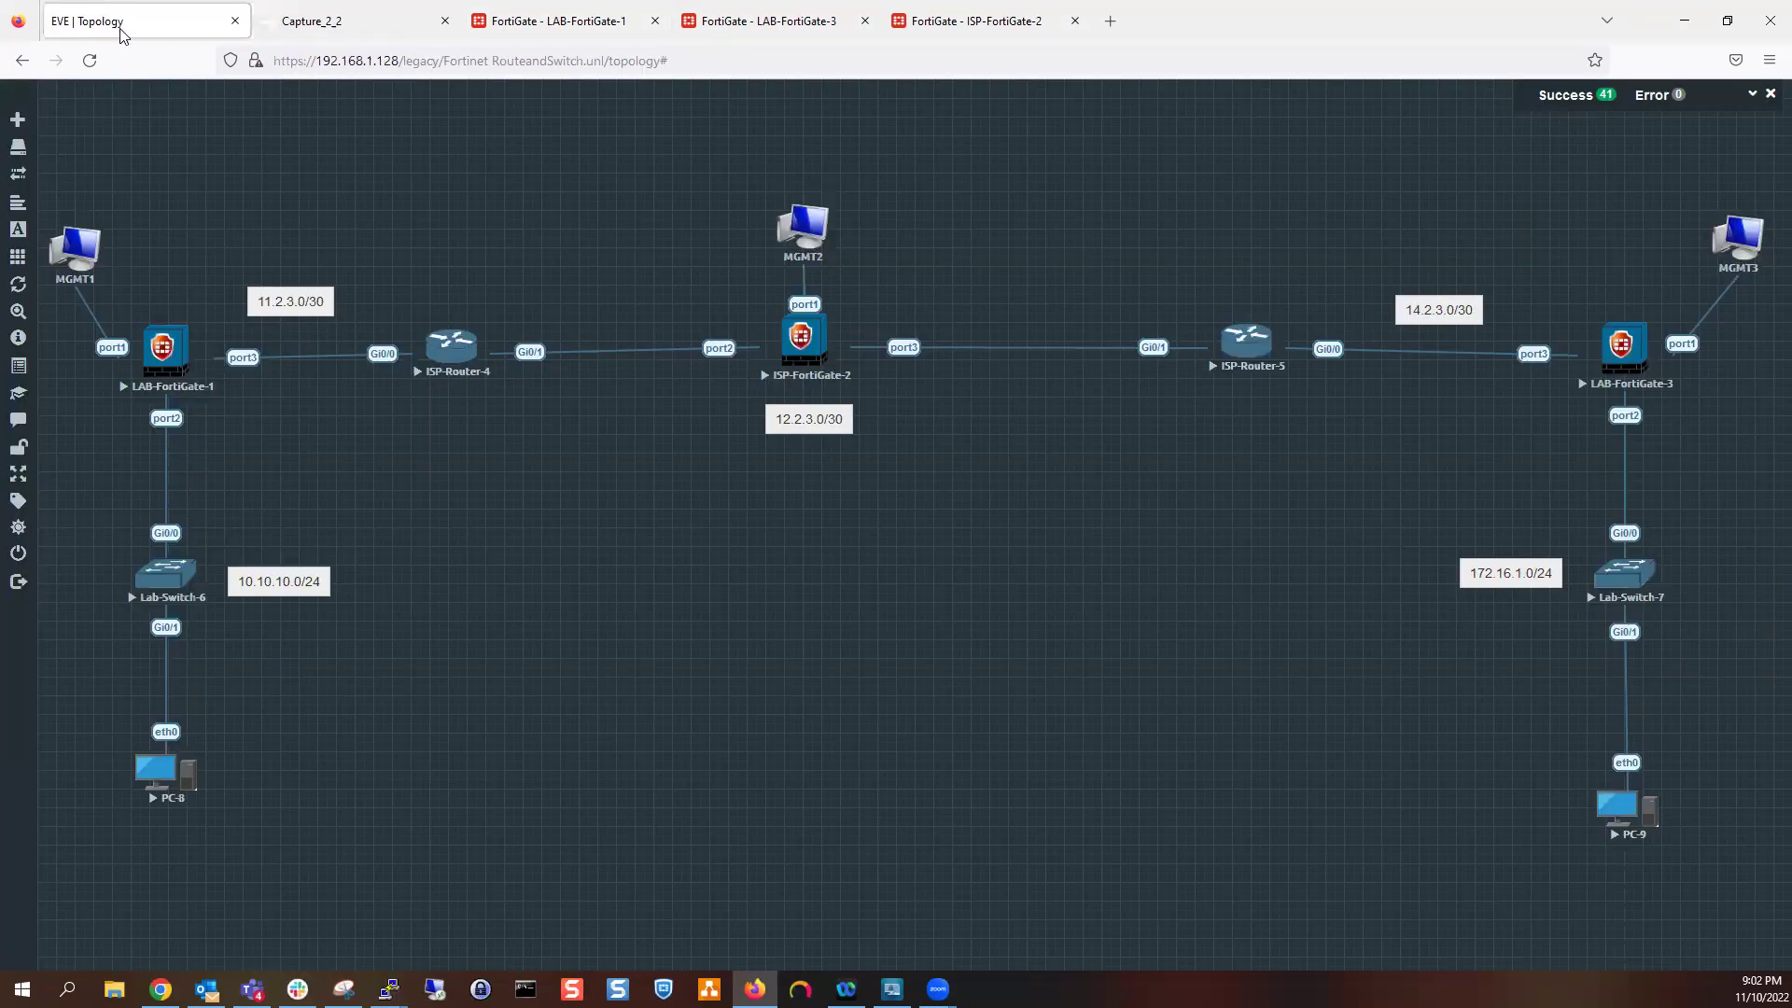
{"action": "left_click", "coordinate": [593, 13]}
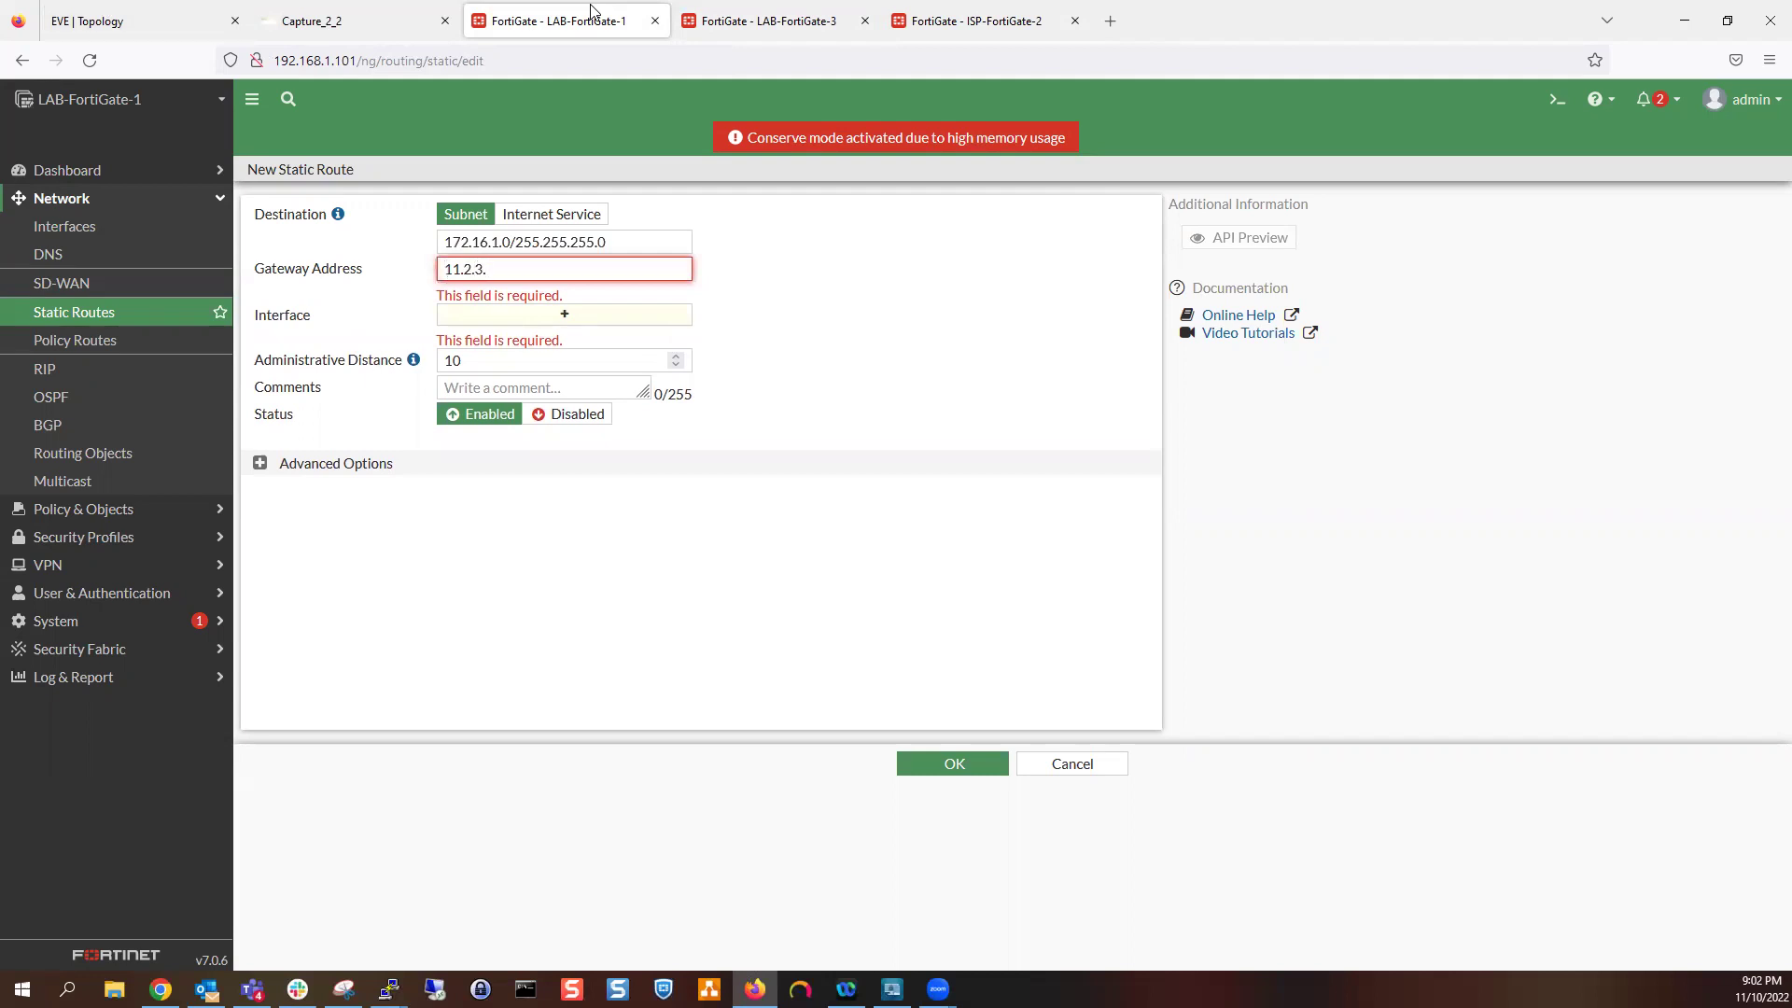
{"action": "type", "text": "2"}
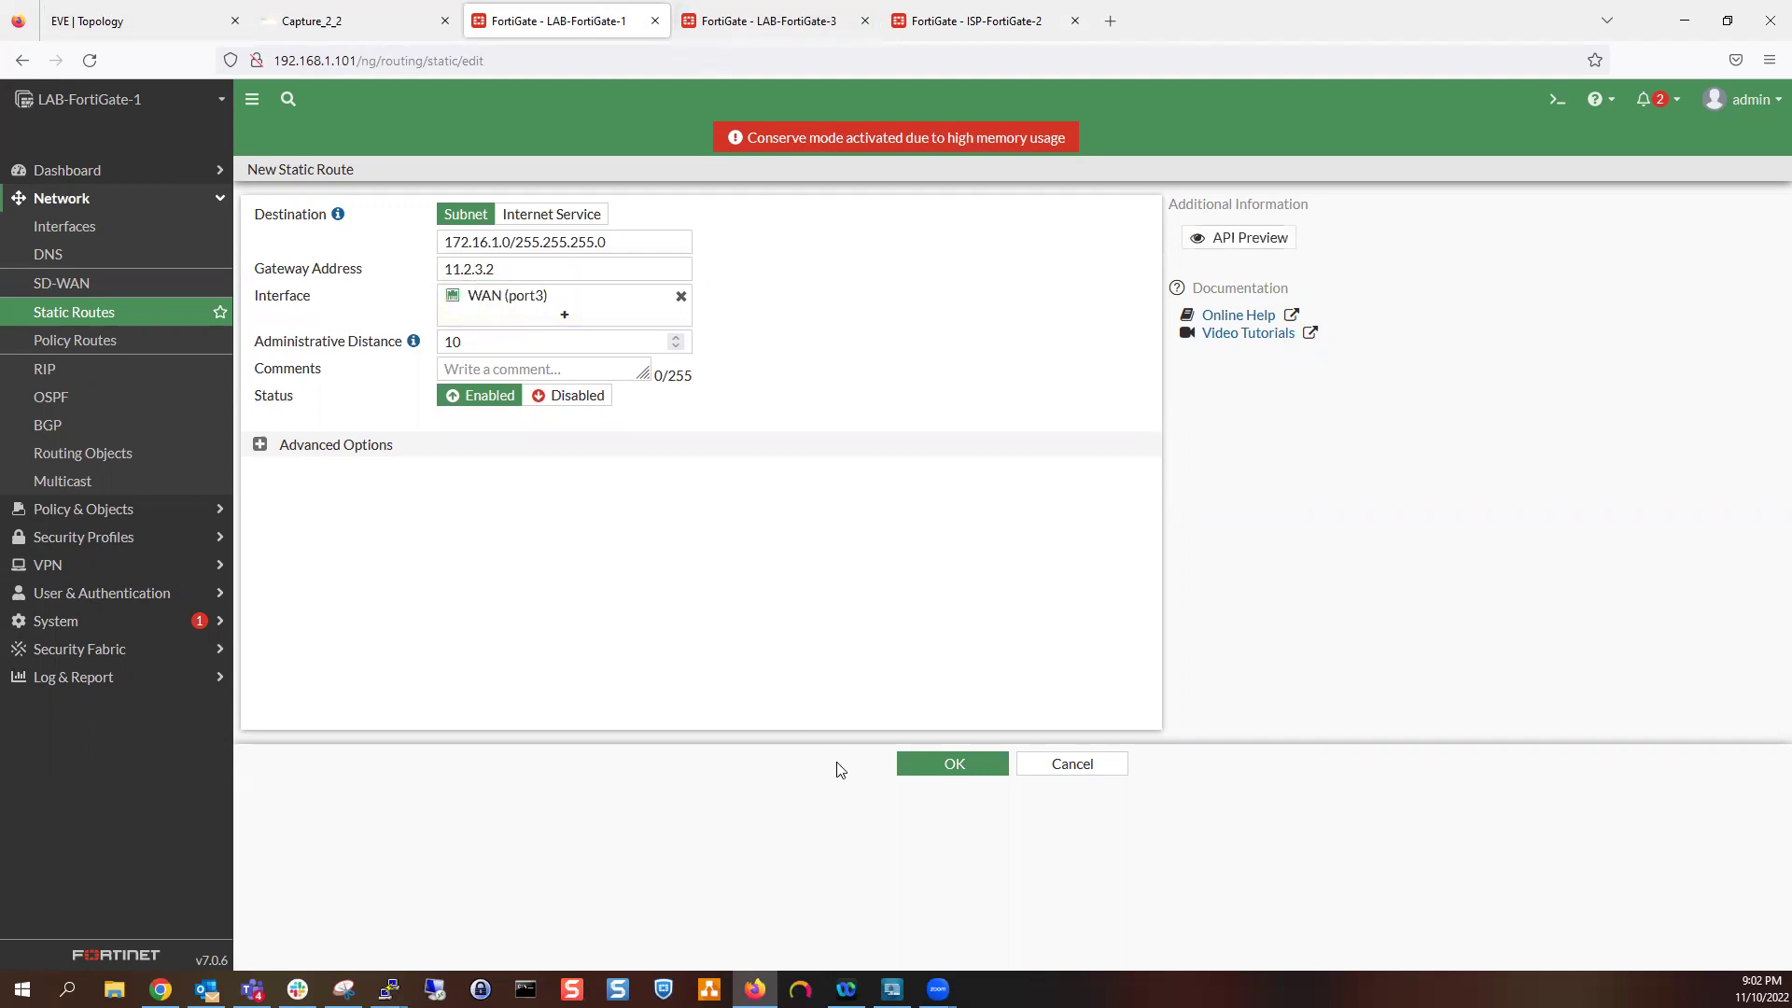
{"action": "left_click", "coordinate": [952, 762]}
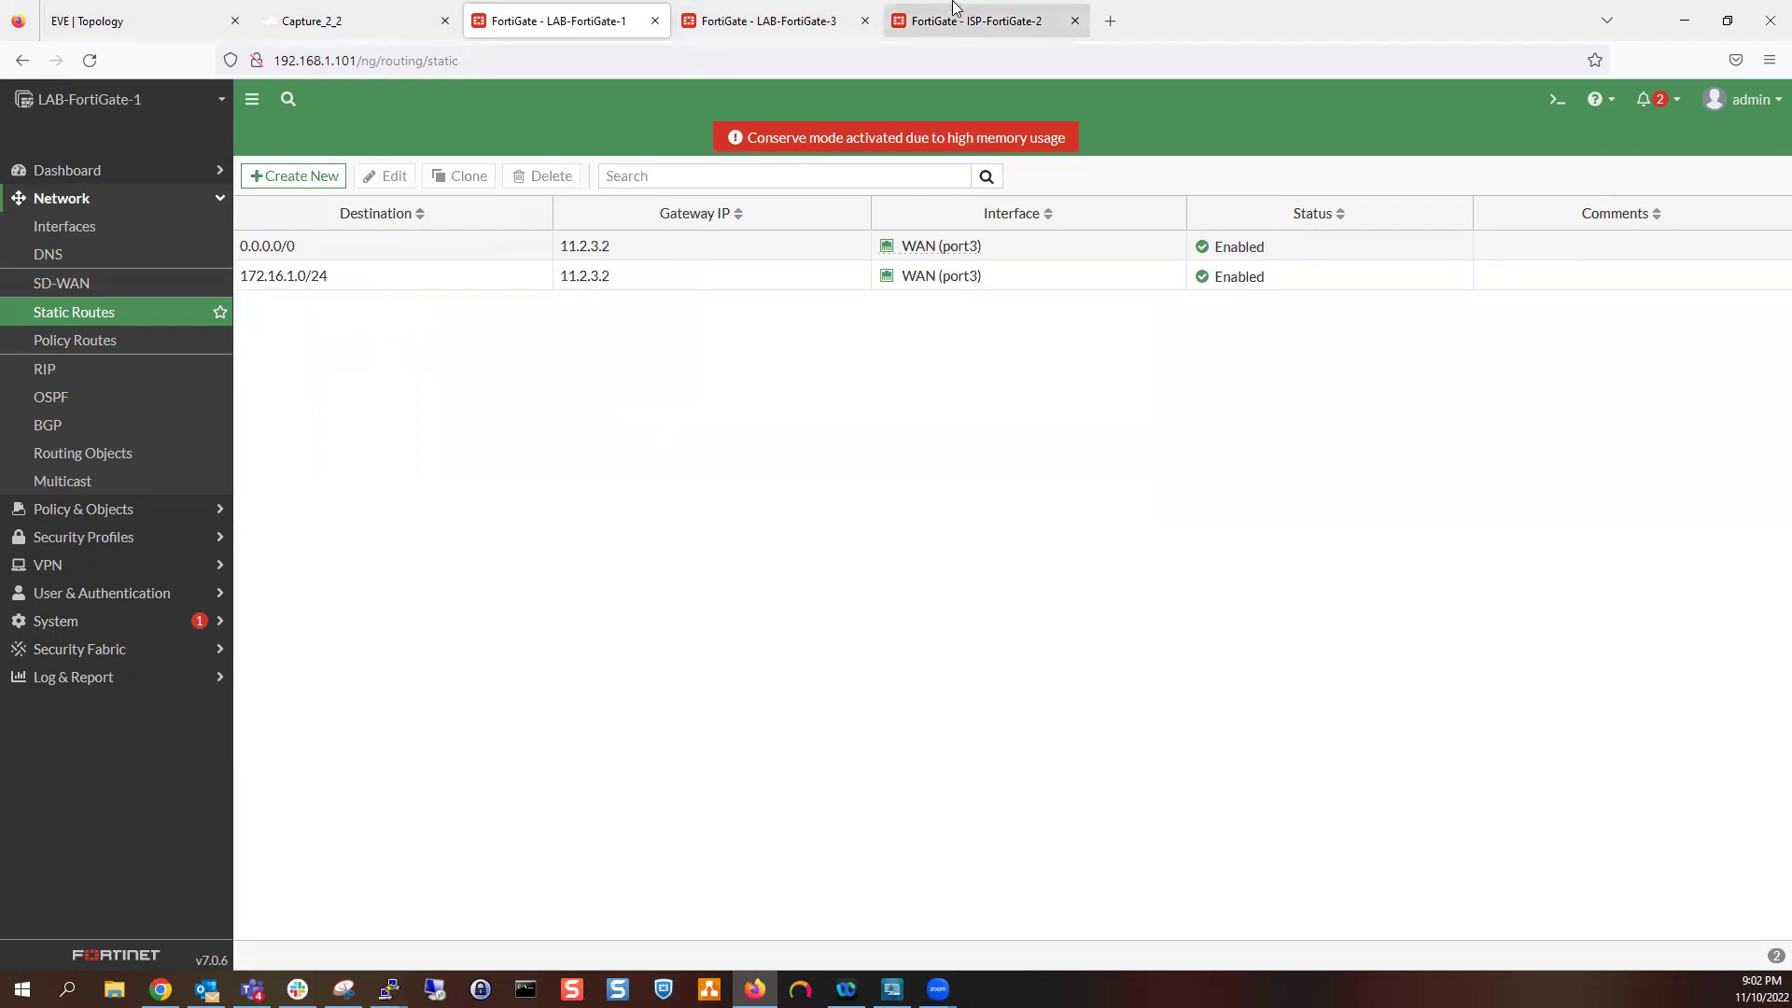
{"action": "left_click", "coordinate": [756, 14]}
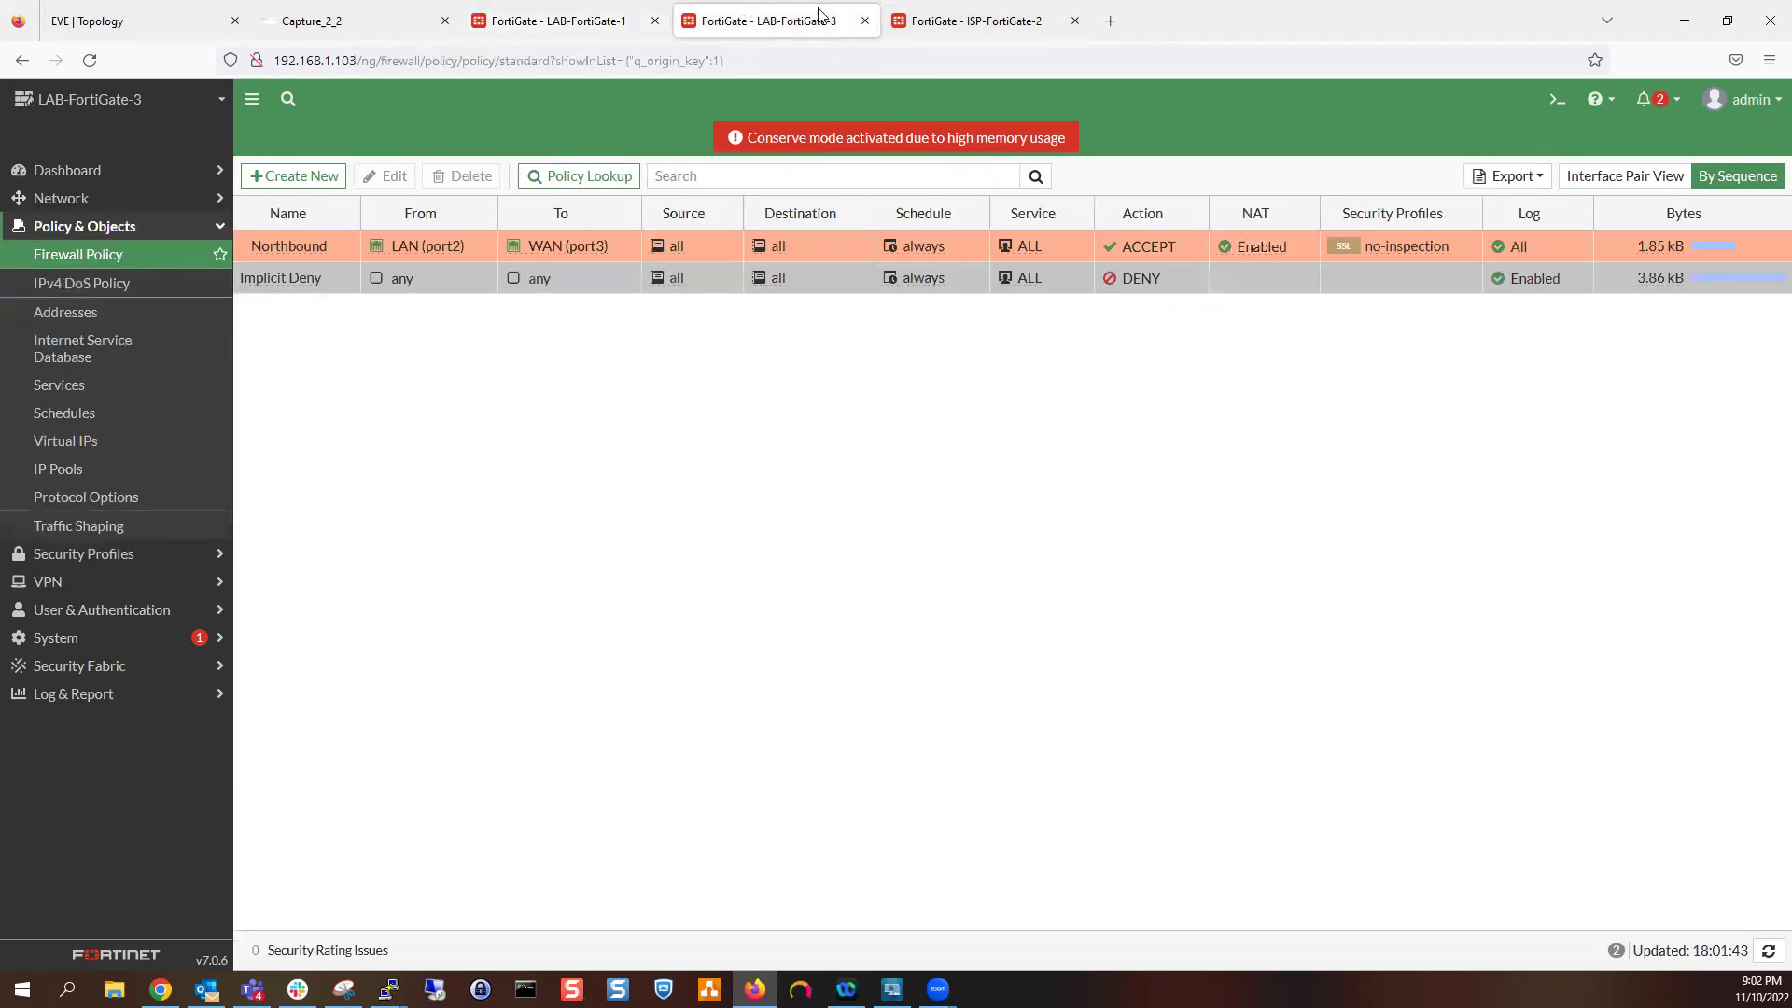
Create LAB-FortiGate-3 route 10.10.10.0/255.255.255.0 via gateway 14.2.3.2 on WAN (port3)
{"action": "left_click", "coordinate": [120, 200]}
{"action": "left_click", "coordinate": [107, 312]}
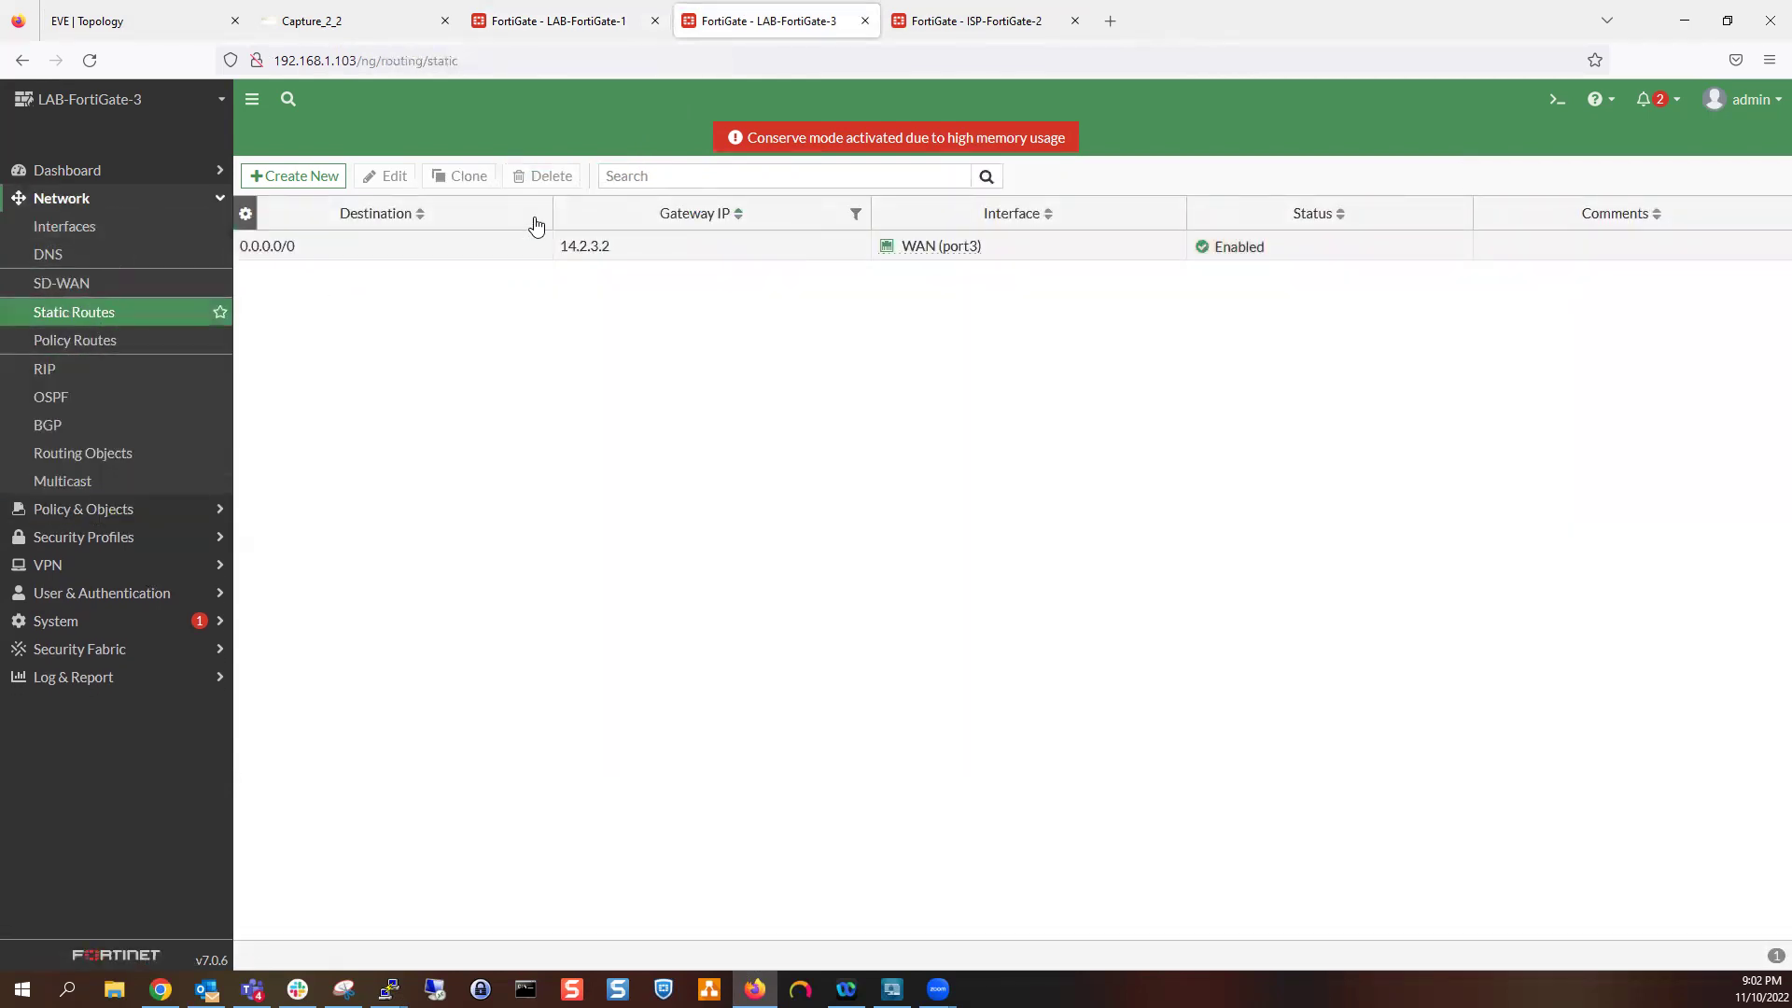
{"action": "left_click", "coordinate": [341, 182]}
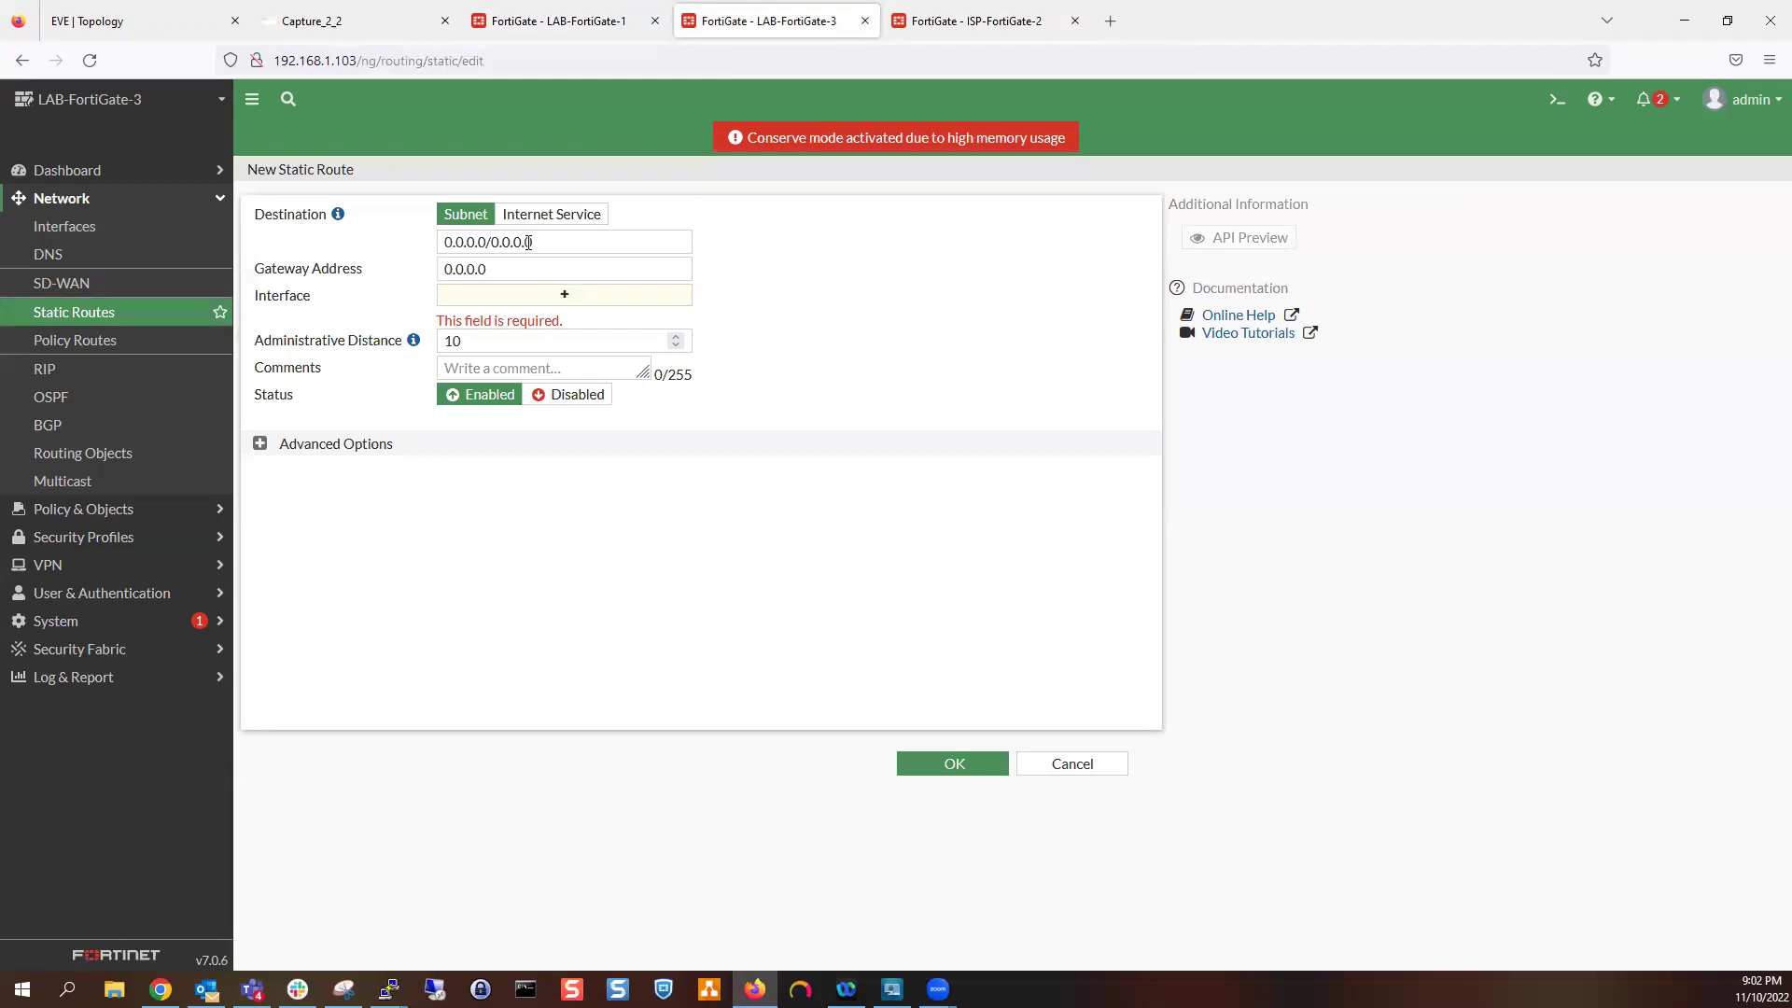
{"action": "left_click", "coordinate": [528, 242]}
{"action": "type", "text": "10.10."}
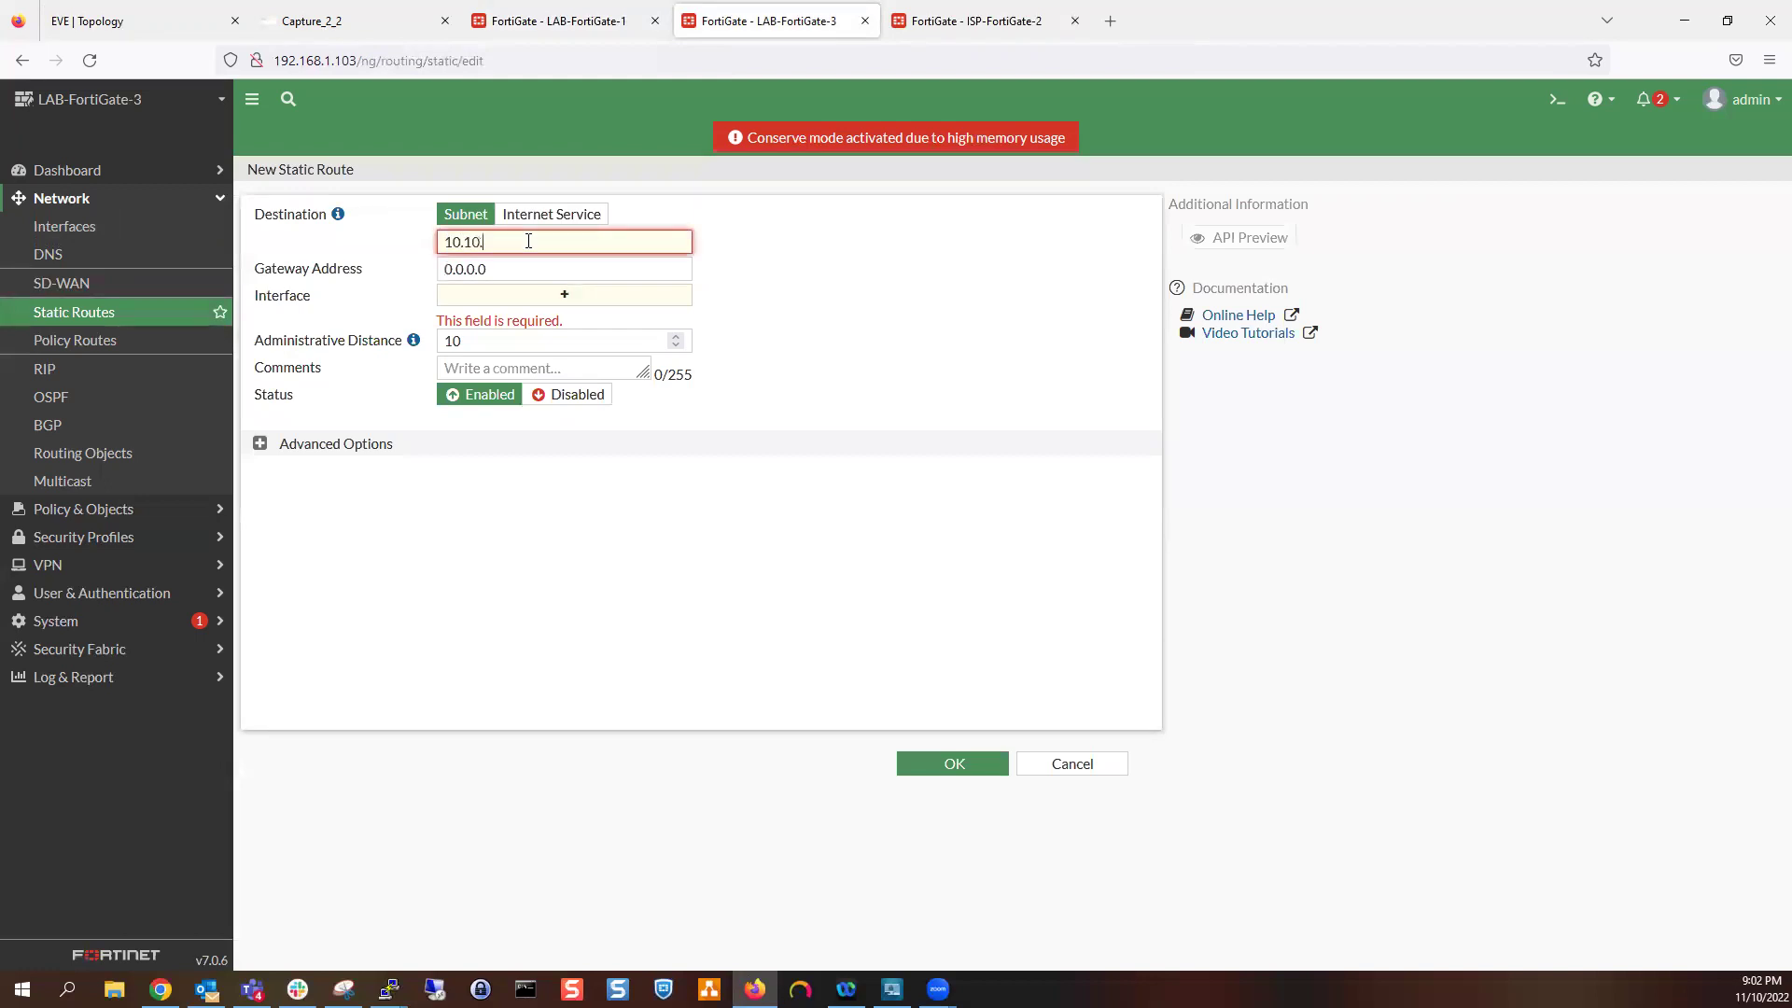
{"action": "type", "text": "10.0/255.255.255.0"}
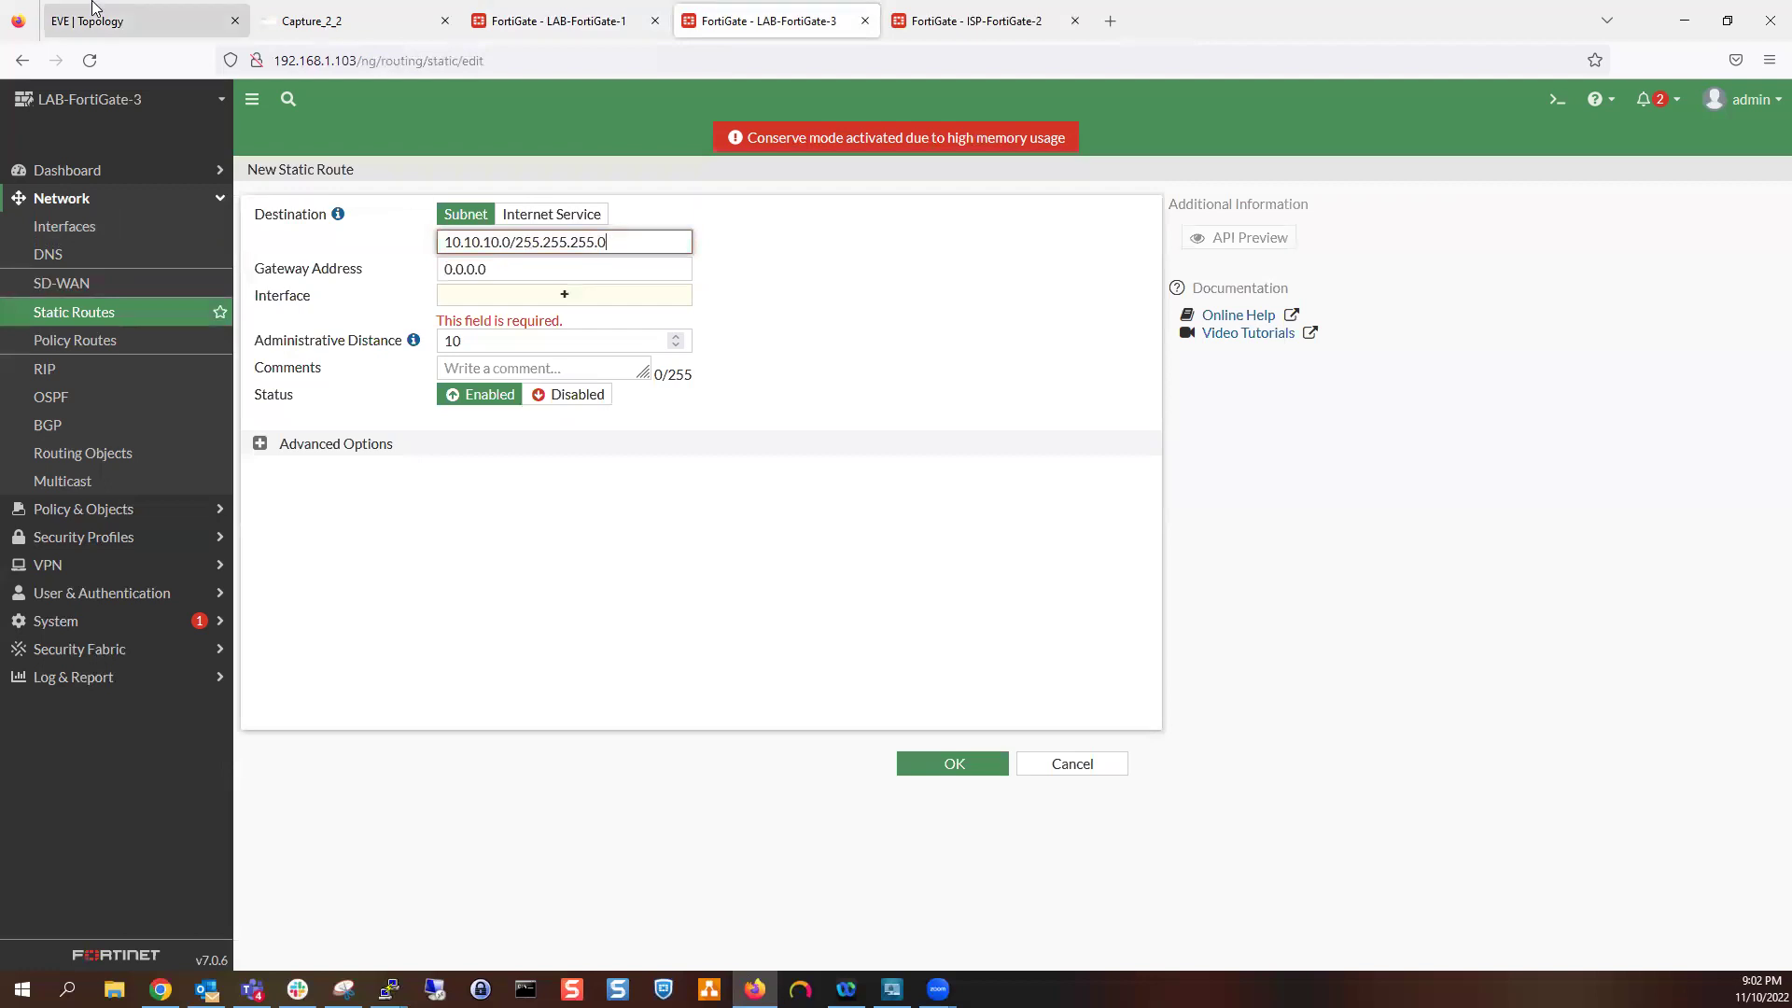
{"action": "left_click", "coordinate": [140, 20]}
{"action": "left_click", "coordinate": [753, 22]}
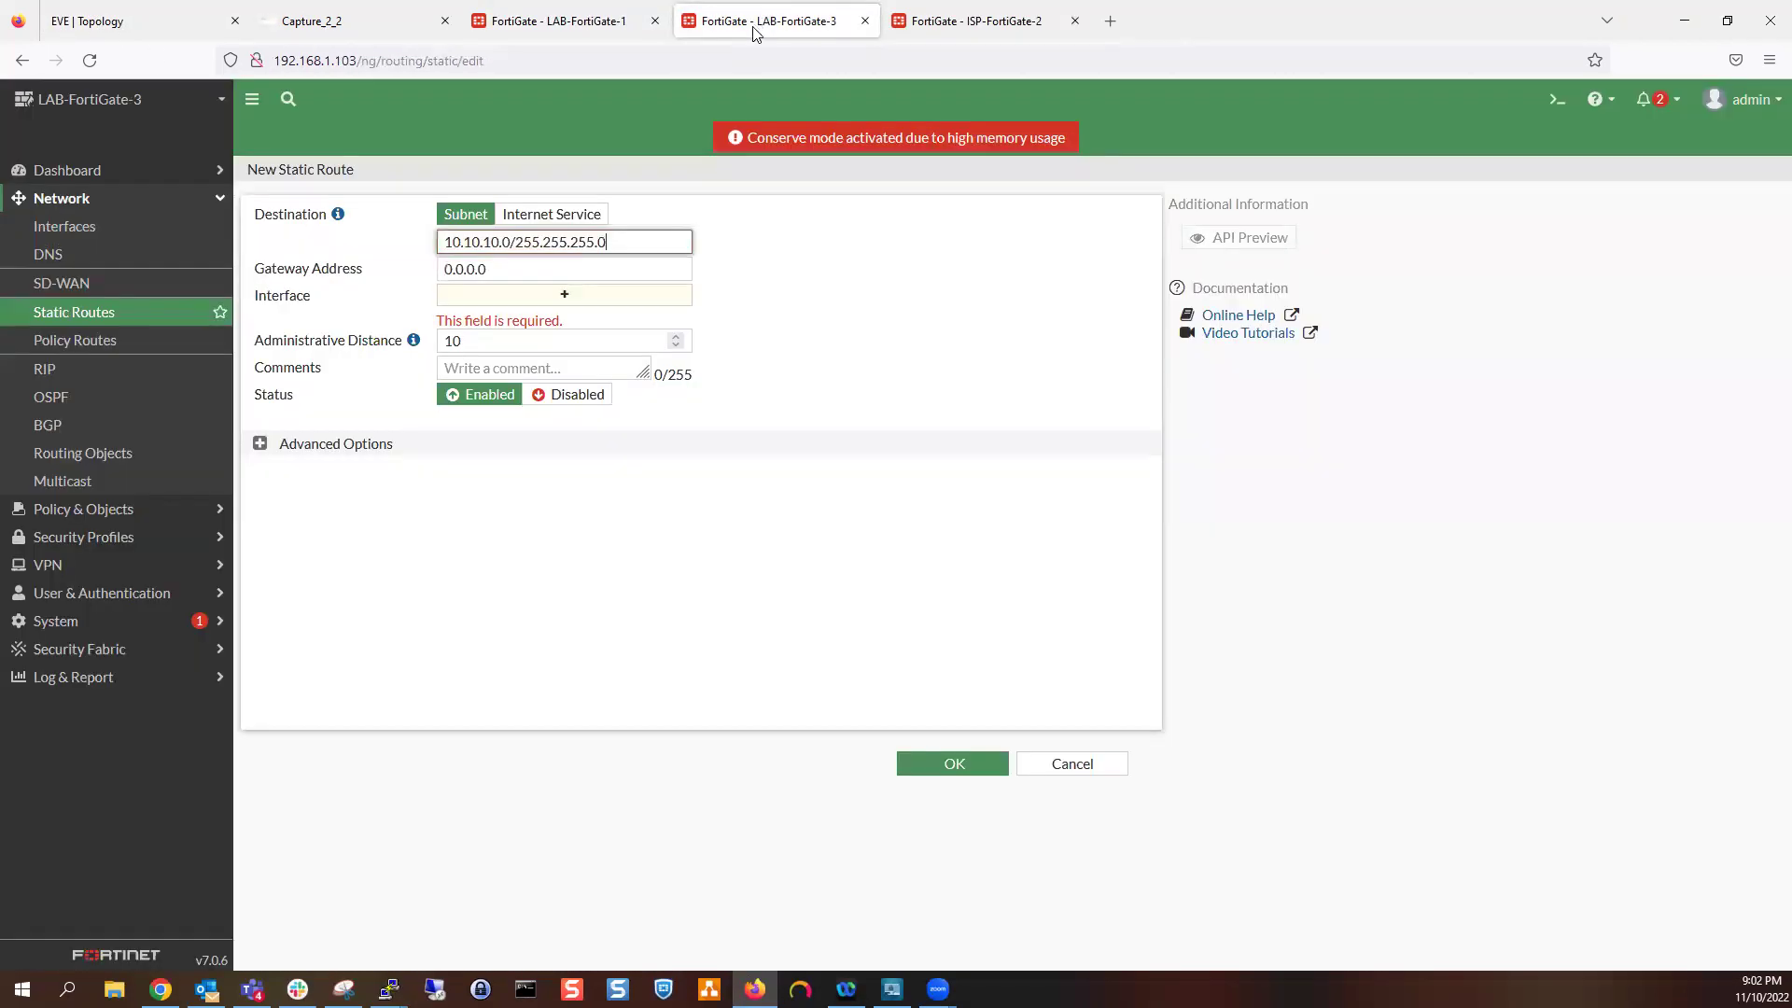
{"action": "double_click", "coordinate": [534, 269]}
{"action": "type", "text": "14.2.3.2"}
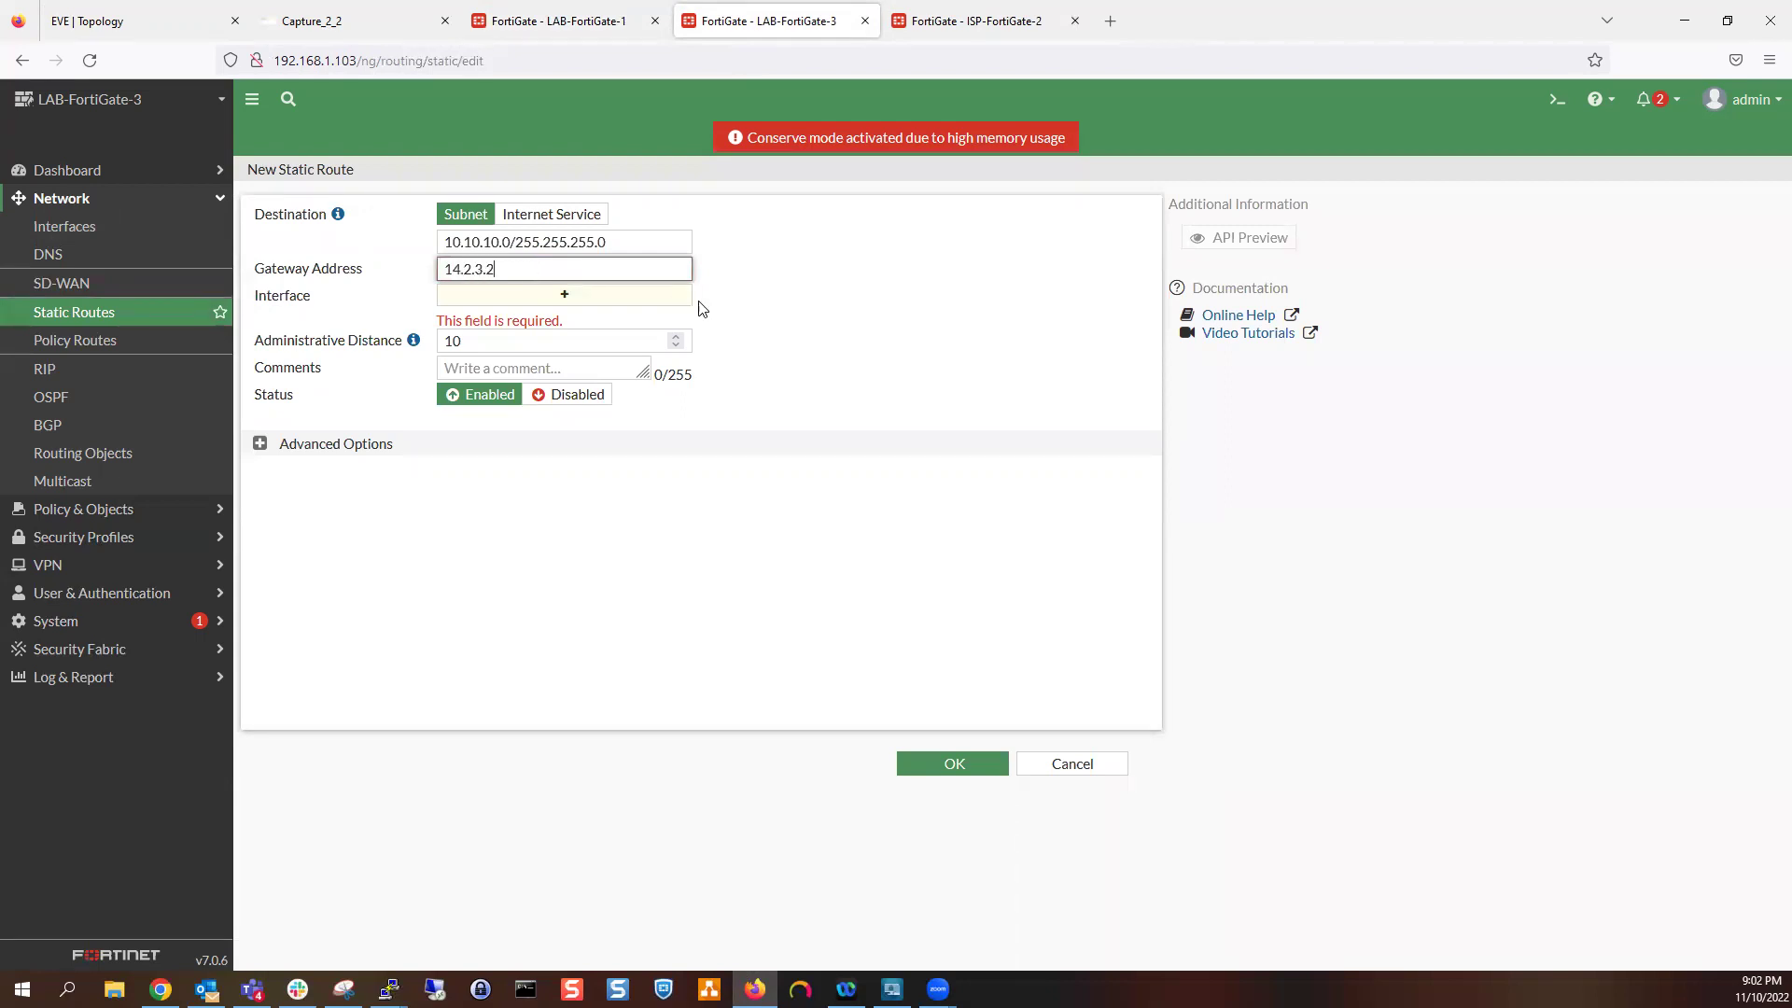
{"action": "left_click", "coordinate": [763, 294]}
{"action": "left_click", "coordinate": [954, 765]}
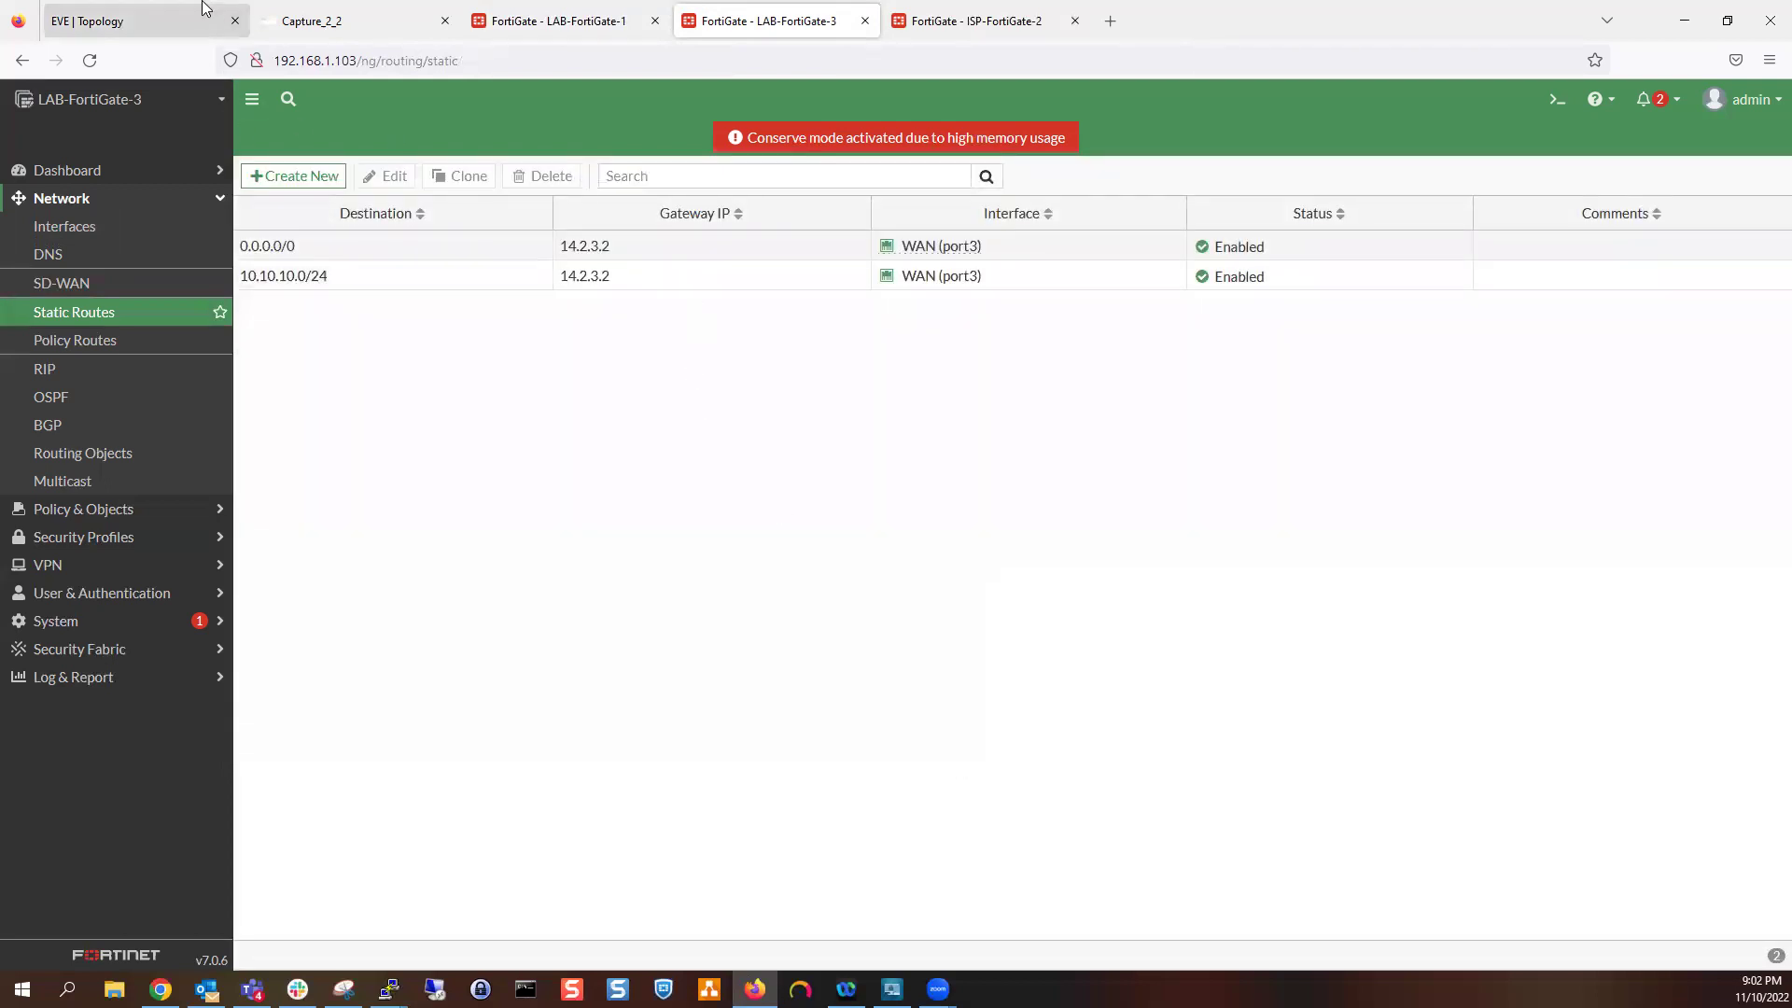
Rerun PC-8's ping to 172.16.1.100 and watch the unanswered echo requests in Capture_2_2
{"action": "left_click", "coordinate": [334, 24]}
{"action": "mouse_move", "coordinate": [389, 987]}
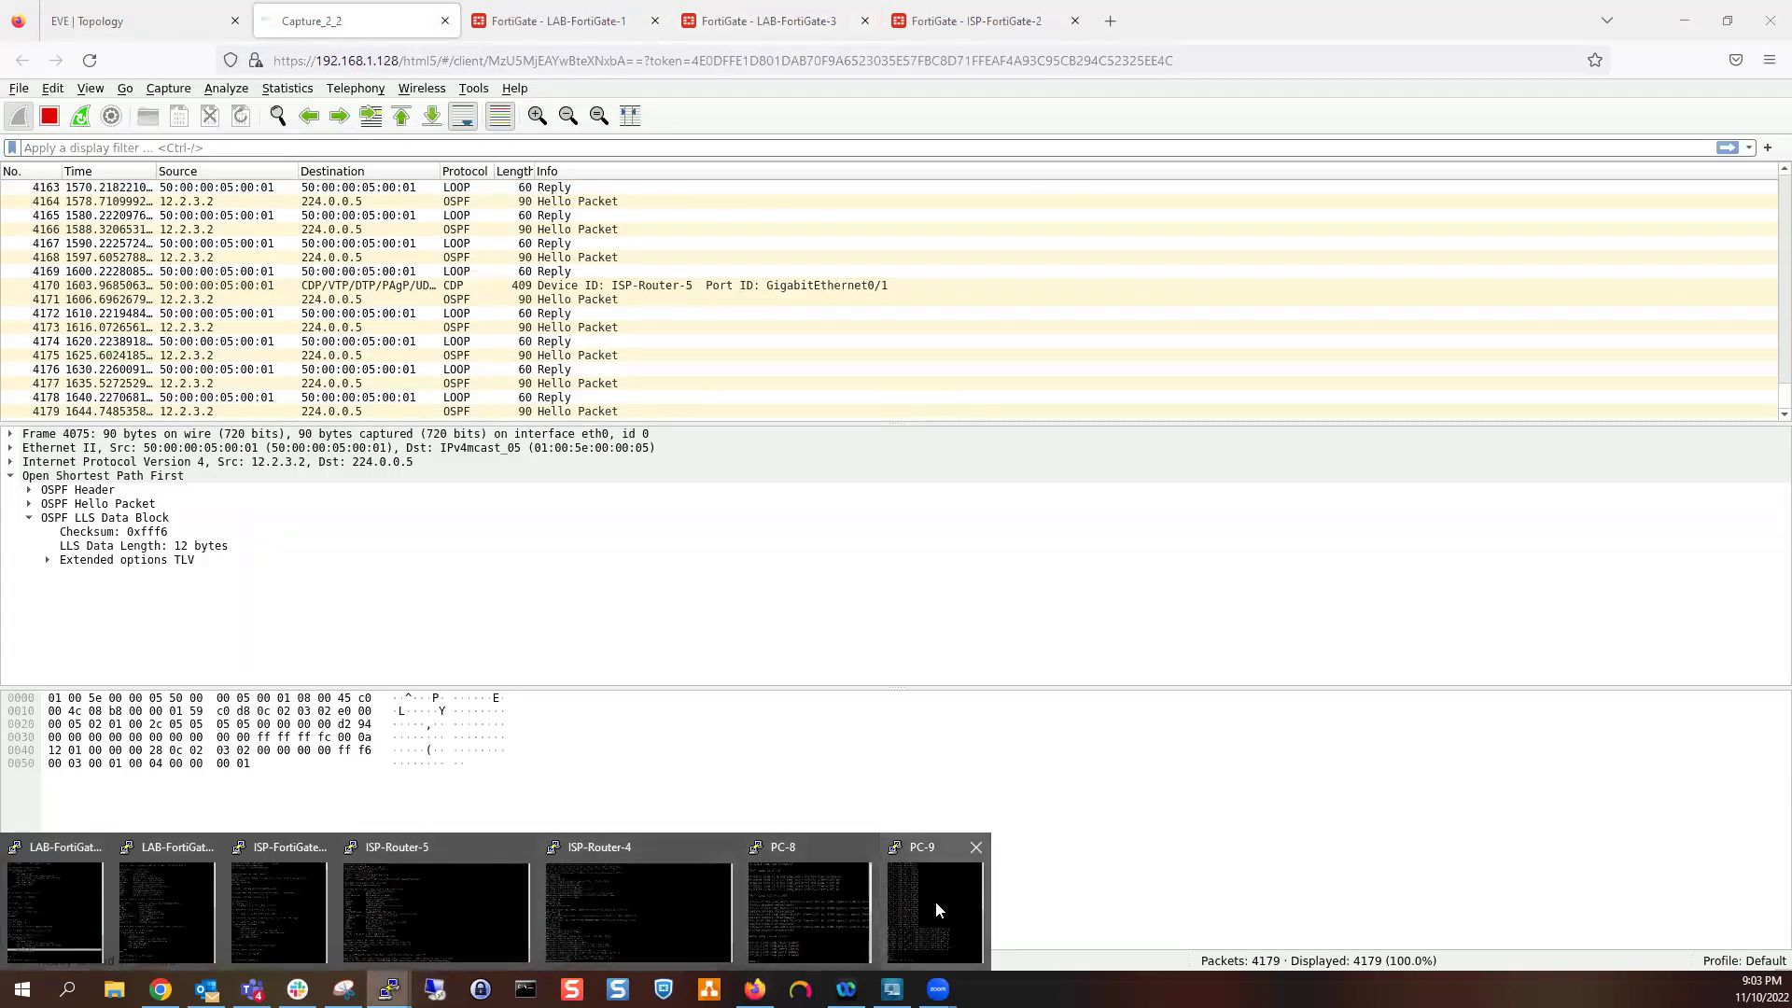
{"action": "left_click", "coordinate": [855, 881]}
{"action": "key", "text": "Up"}
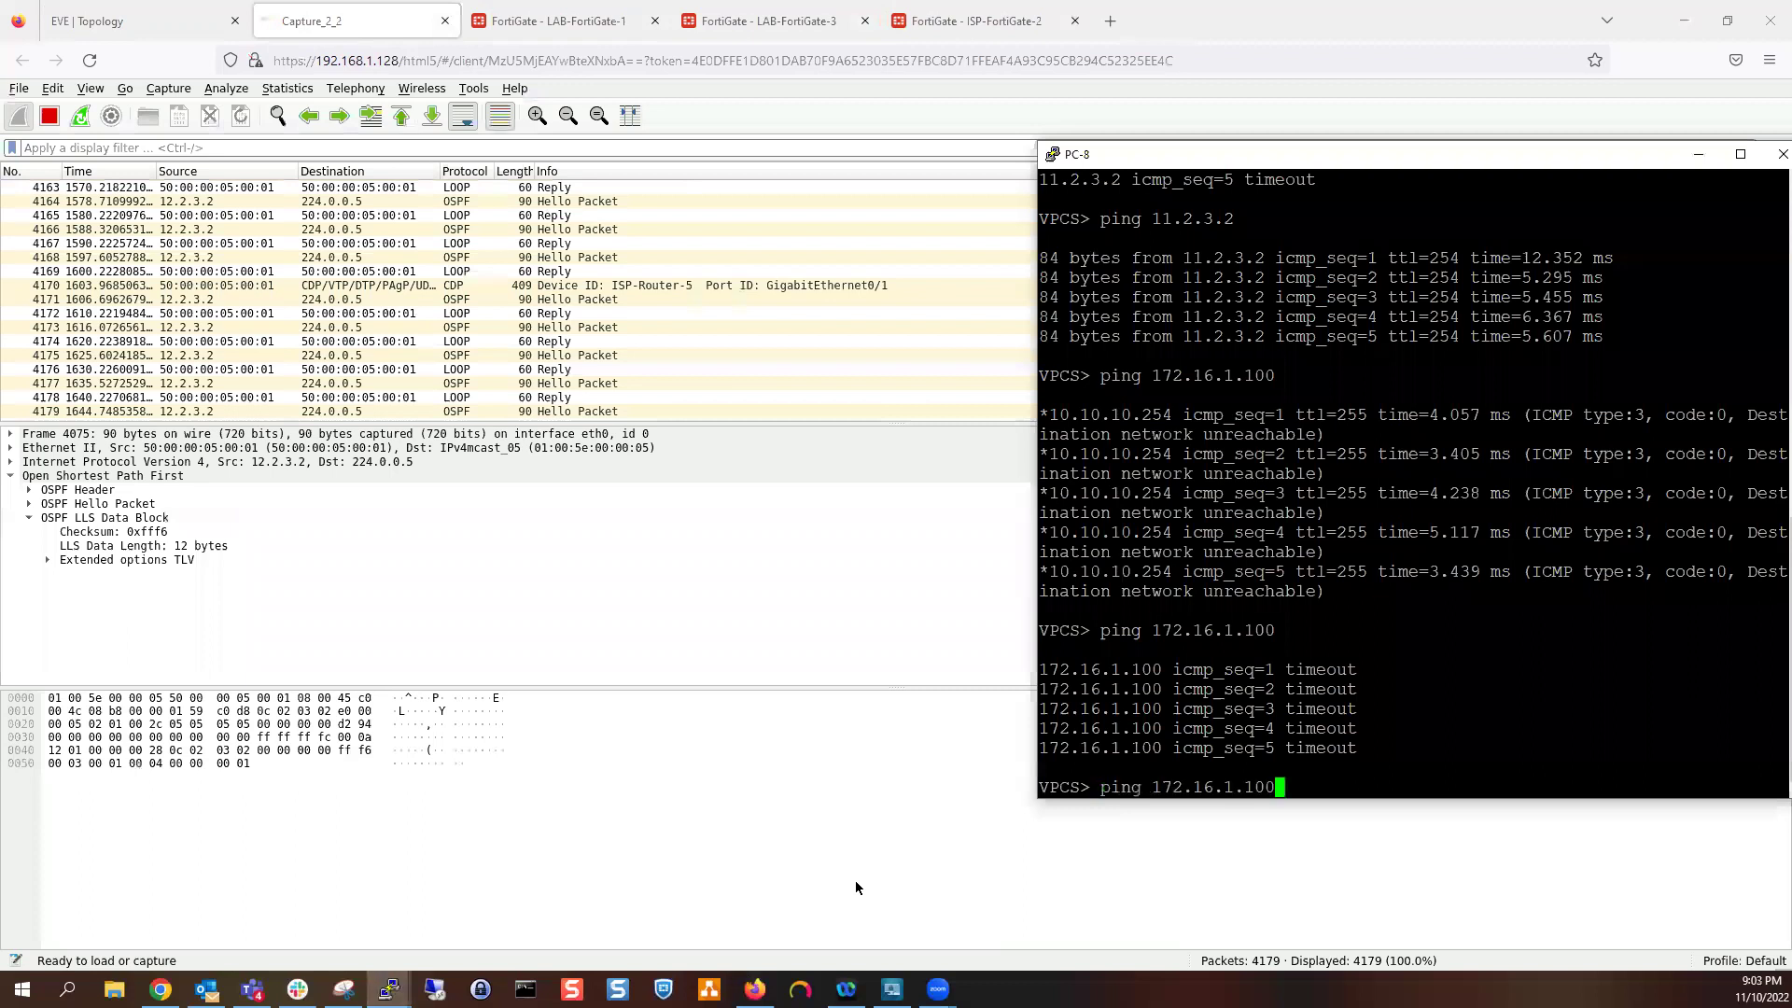
{"action": "key", "text": "Return"}
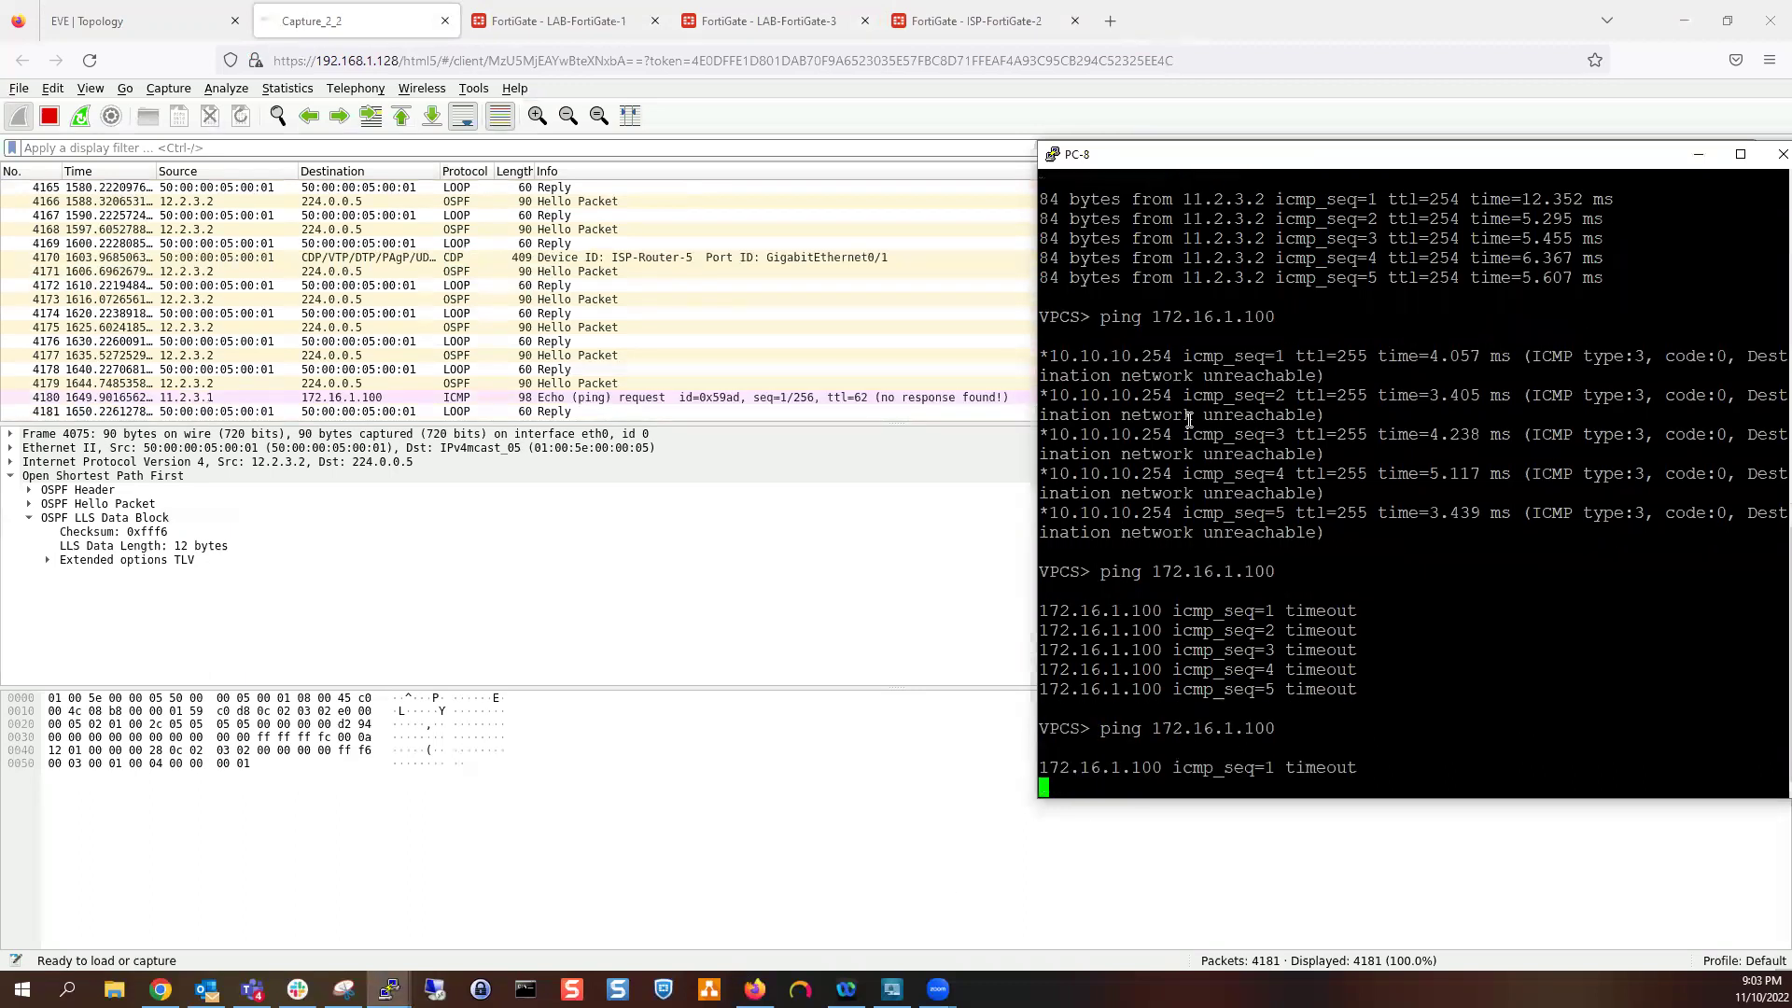
{"action": "left_click", "coordinate": [308, 19]}
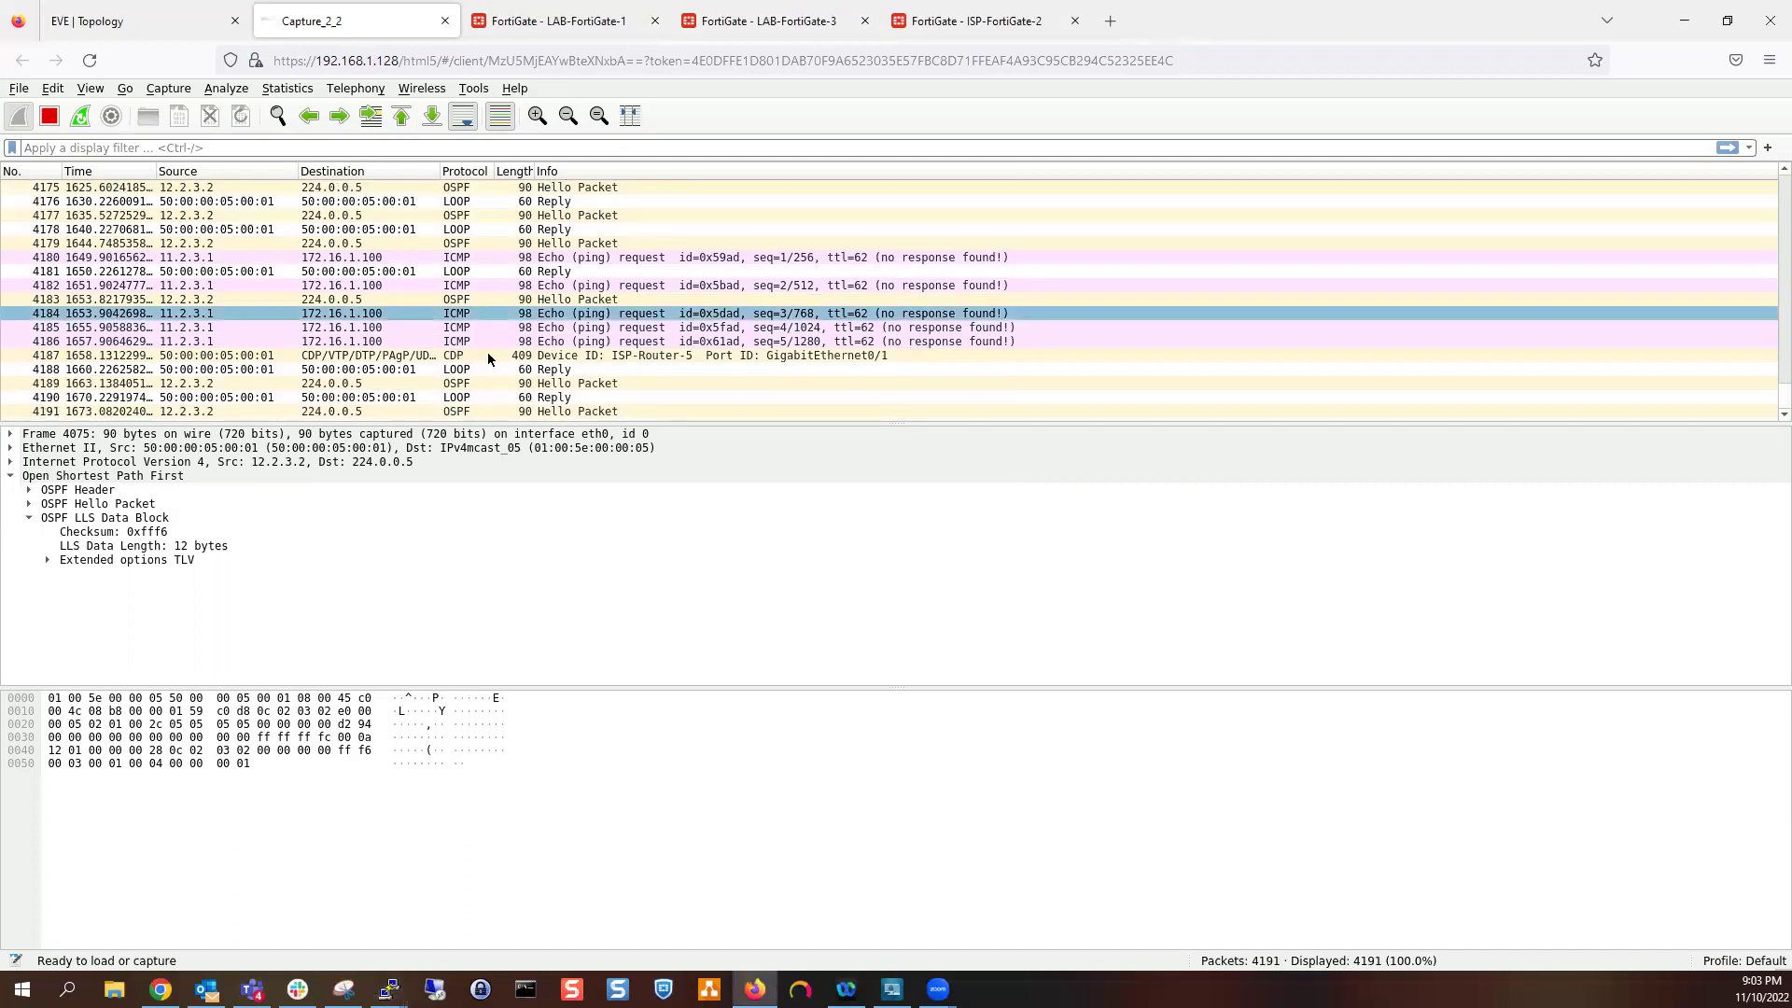
{"action": "left_click", "coordinate": [584, 18]}
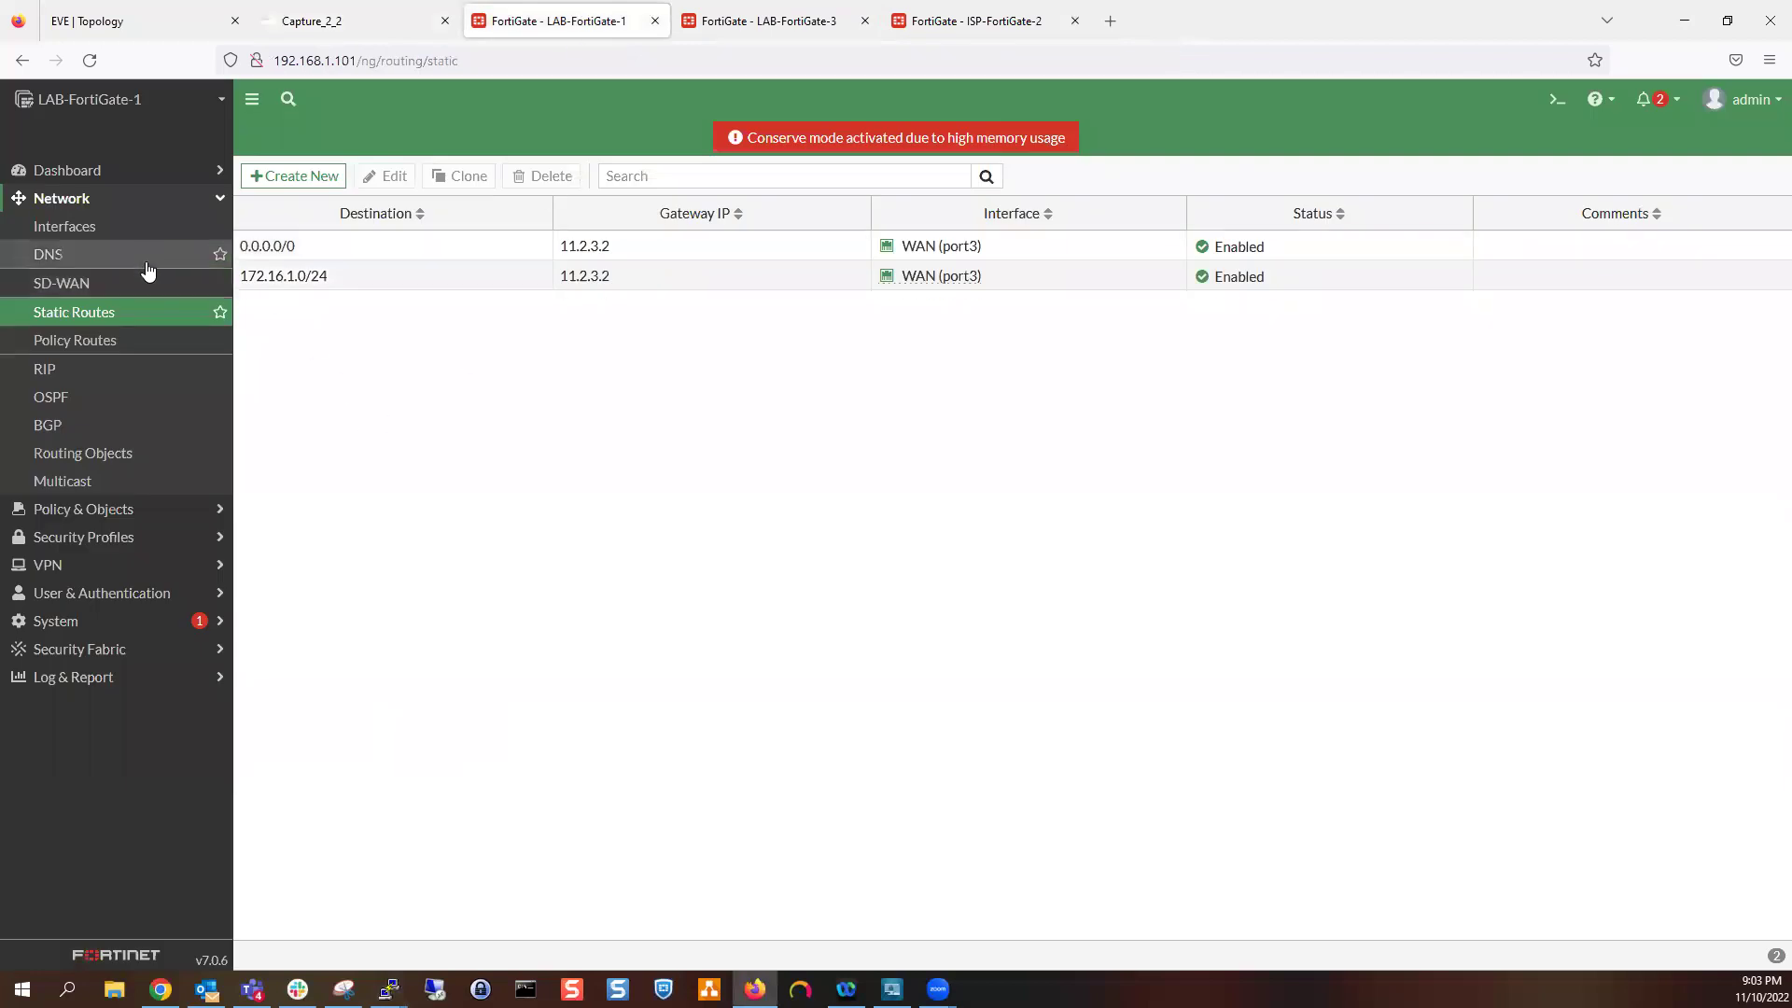
Open LAB-FortiGate-1's Northbound policy and save it with NAT off
{"action": "left_click", "coordinate": [130, 519]}
{"action": "left_click", "coordinate": [155, 232]}
{"action": "left_click", "coordinate": [155, 233]}
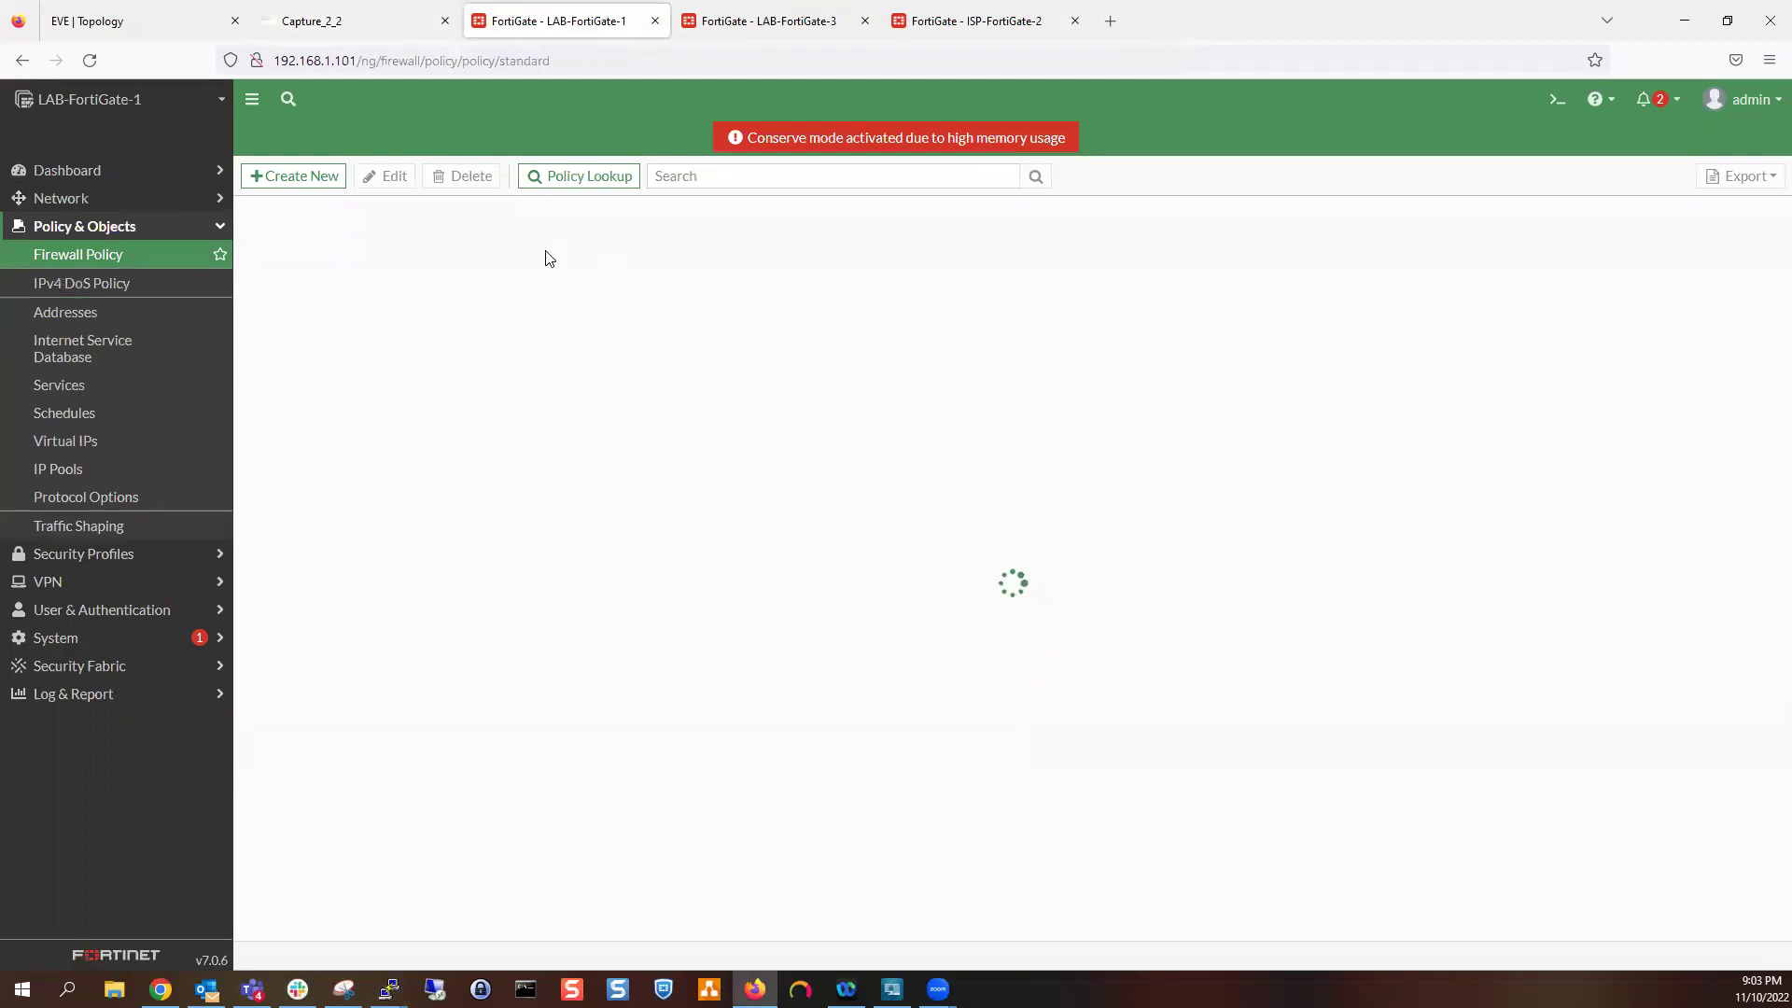
{"action": "double_click", "coordinate": [478, 245]}
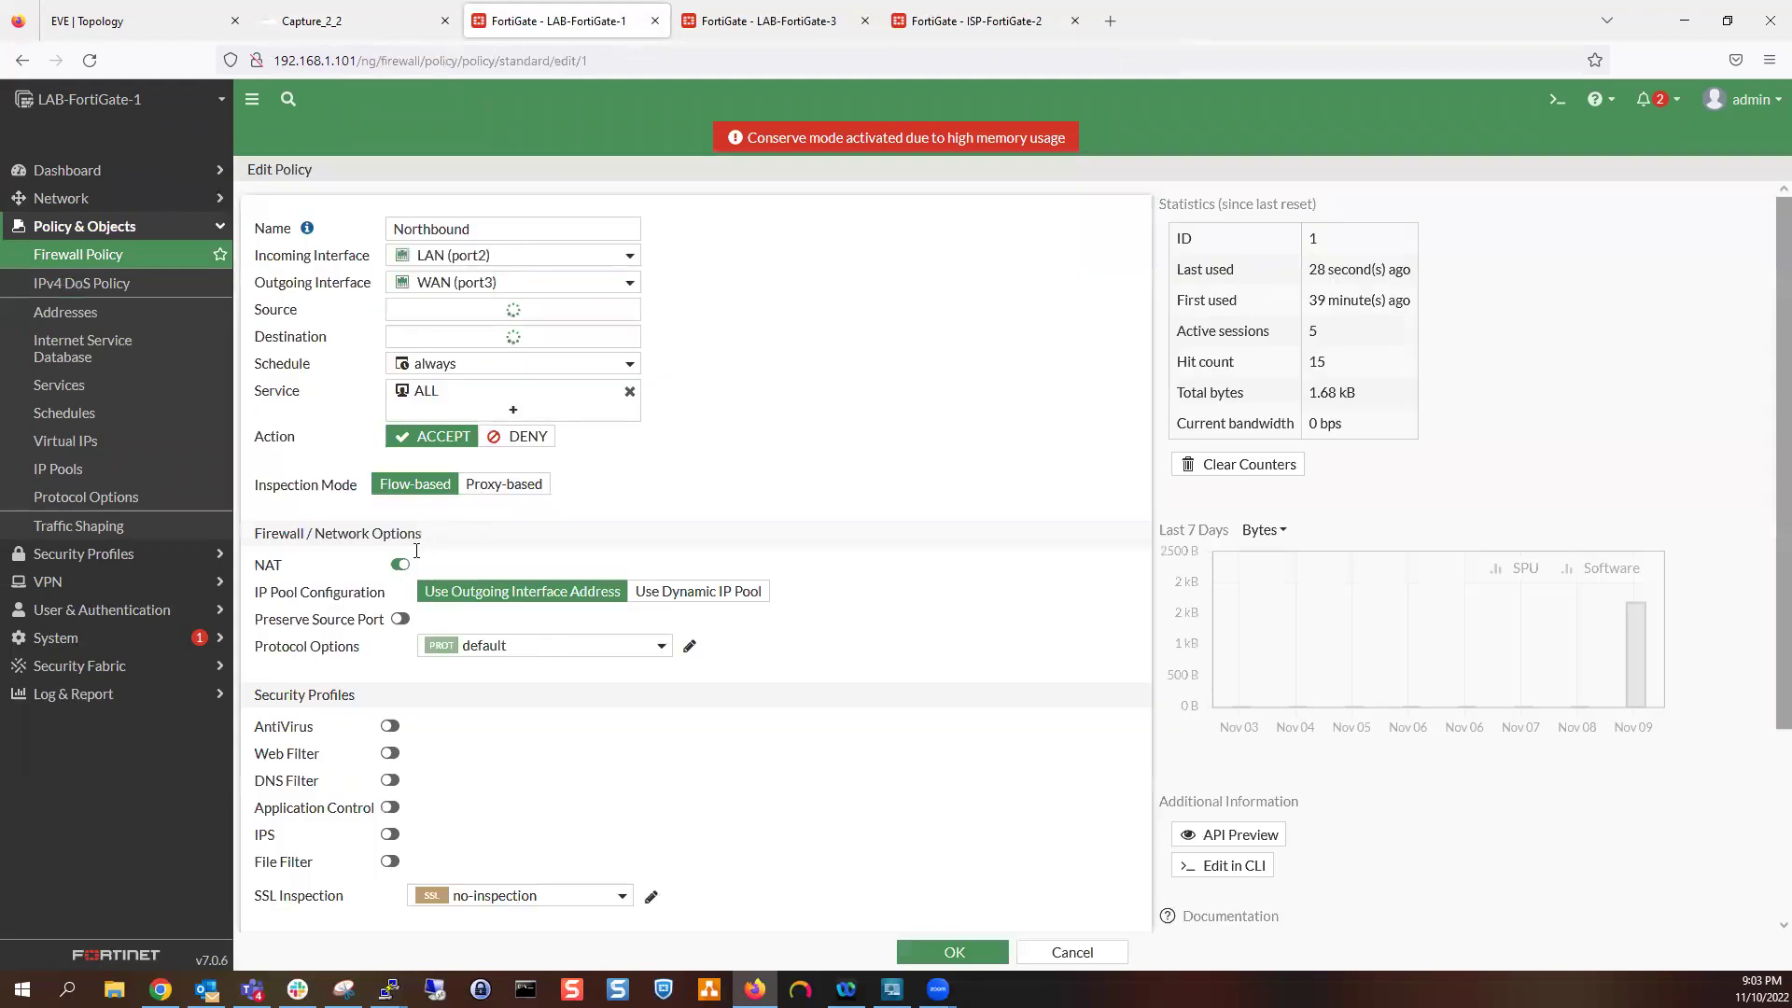
{"action": "left_click", "coordinate": [952, 950]}
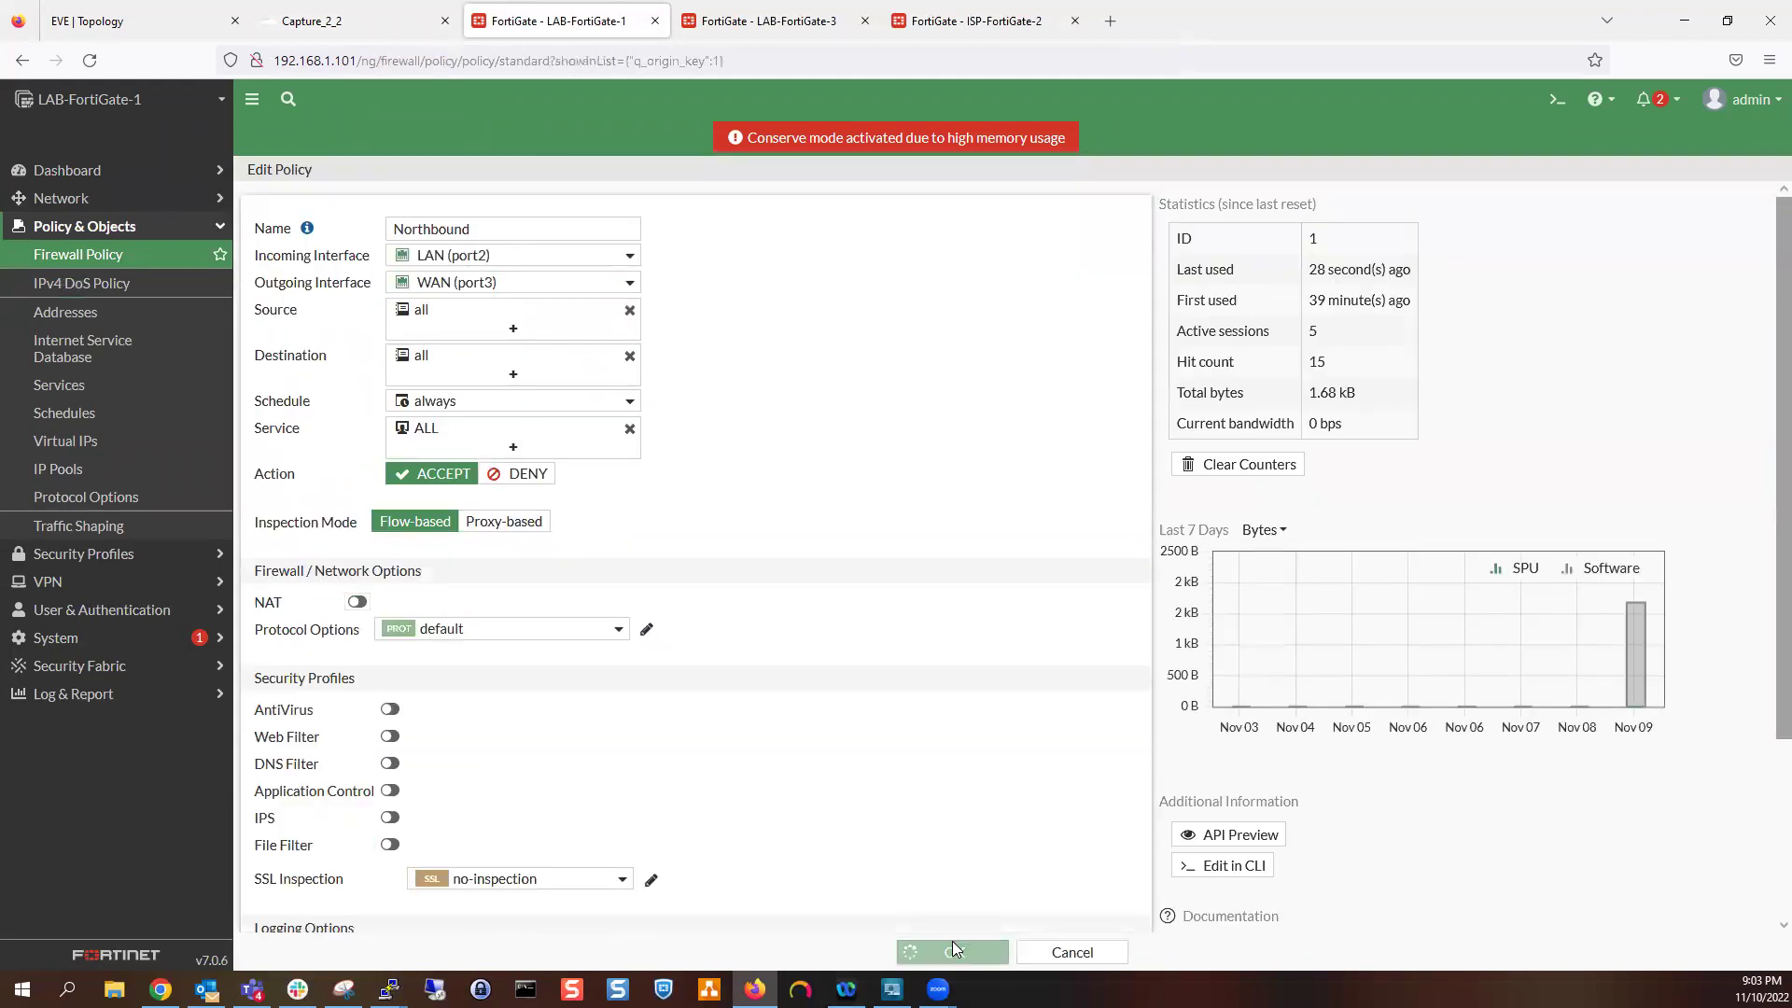
On LAB-FortiGate-3, turn NAT off in the Northbound port2-to-port3 policy and save it
{"action": "left_click", "coordinate": [795, 13]}
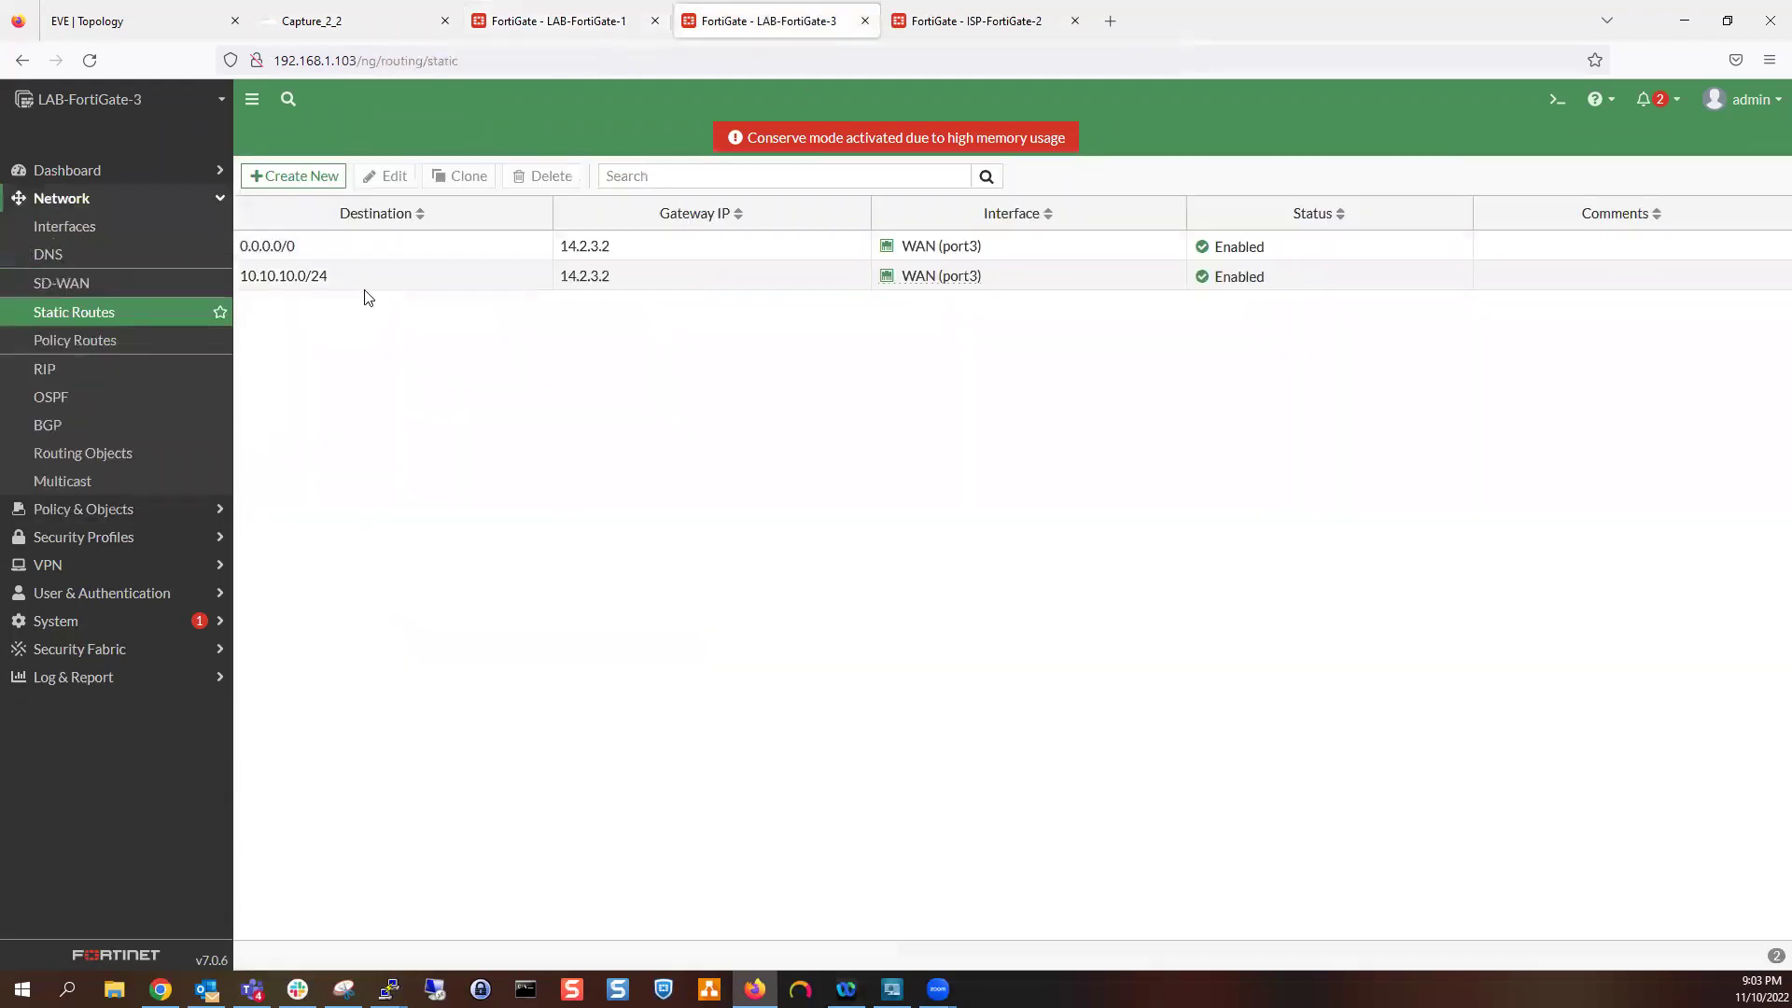
{"action": "left_click", "coordinate": [112, 509]}
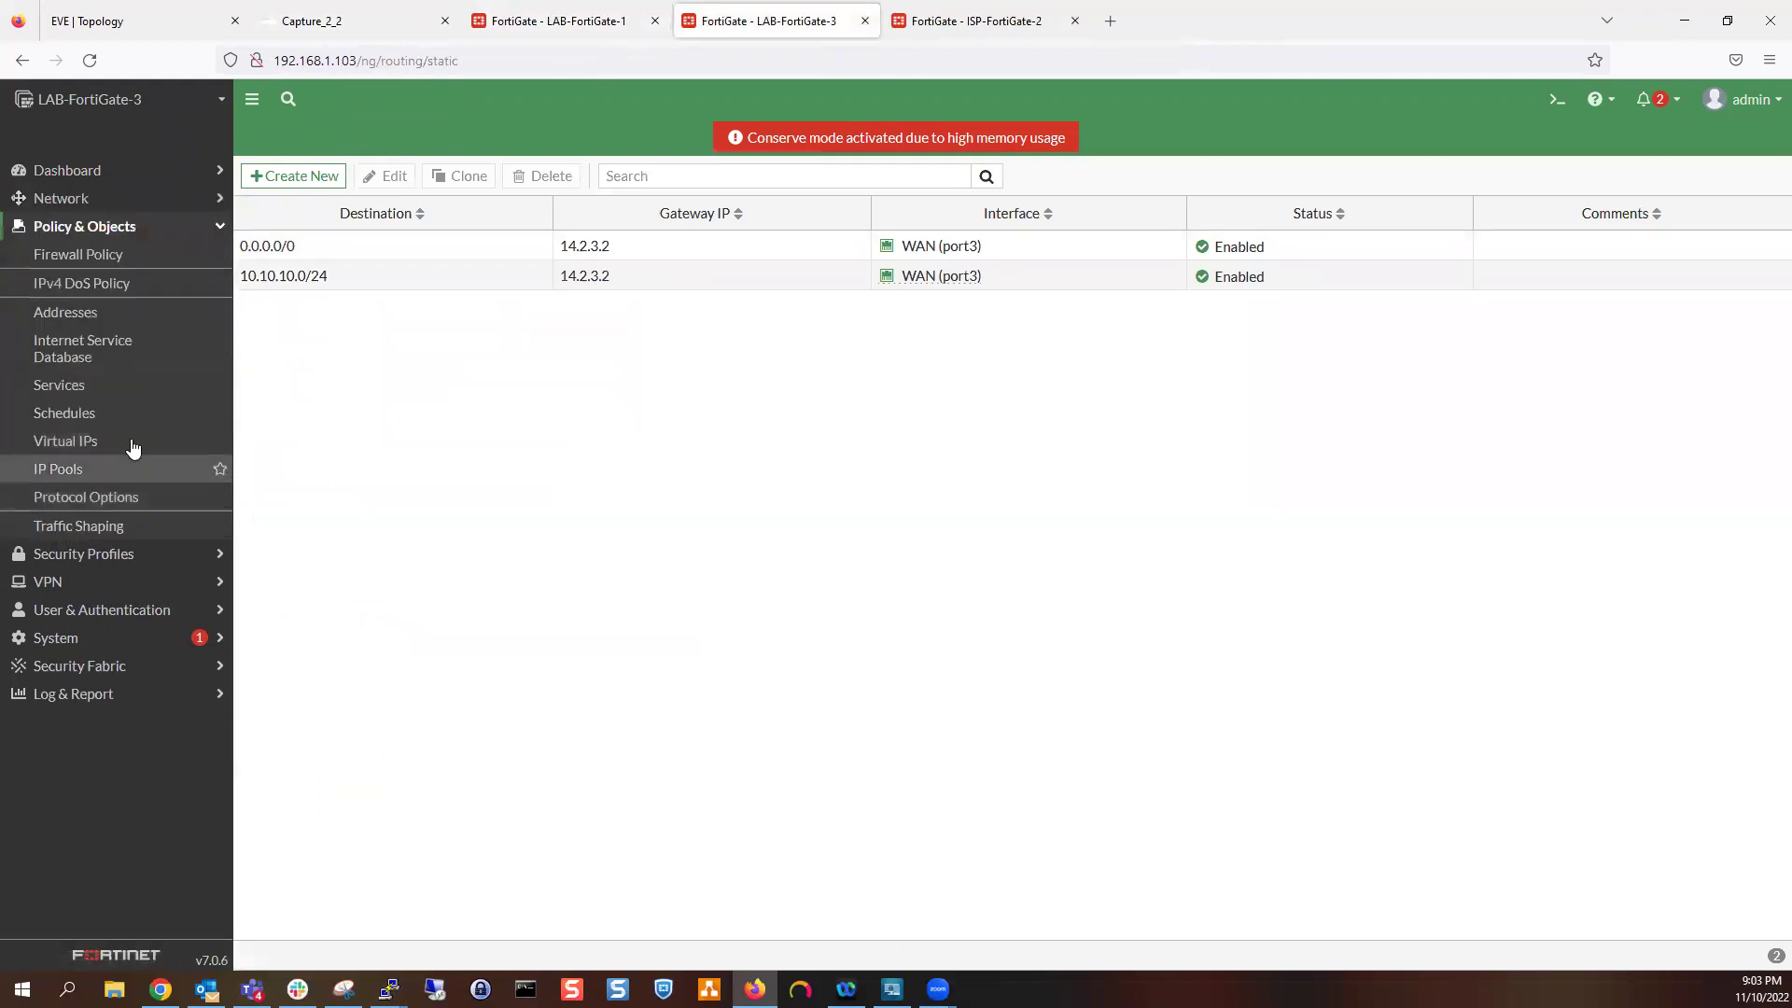
{"action": "left_click", "coordinate": [103, 252]}
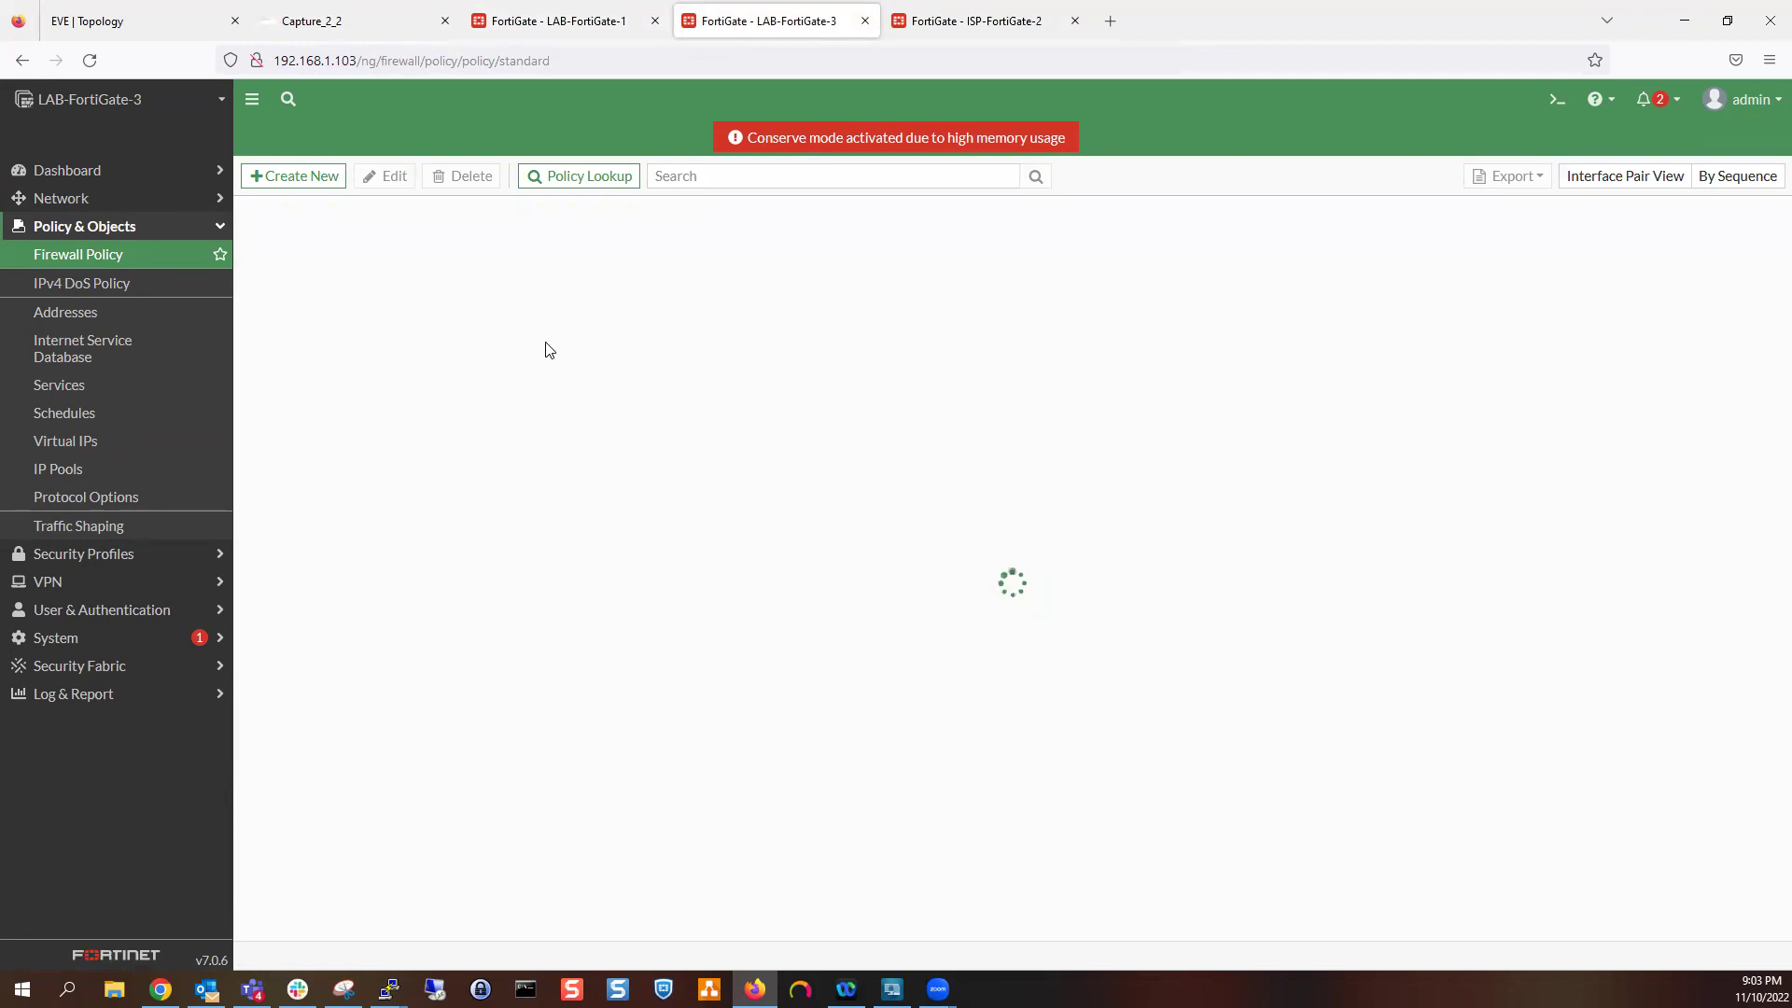
{"action": "double_click", "coordinate": [452, 245]}
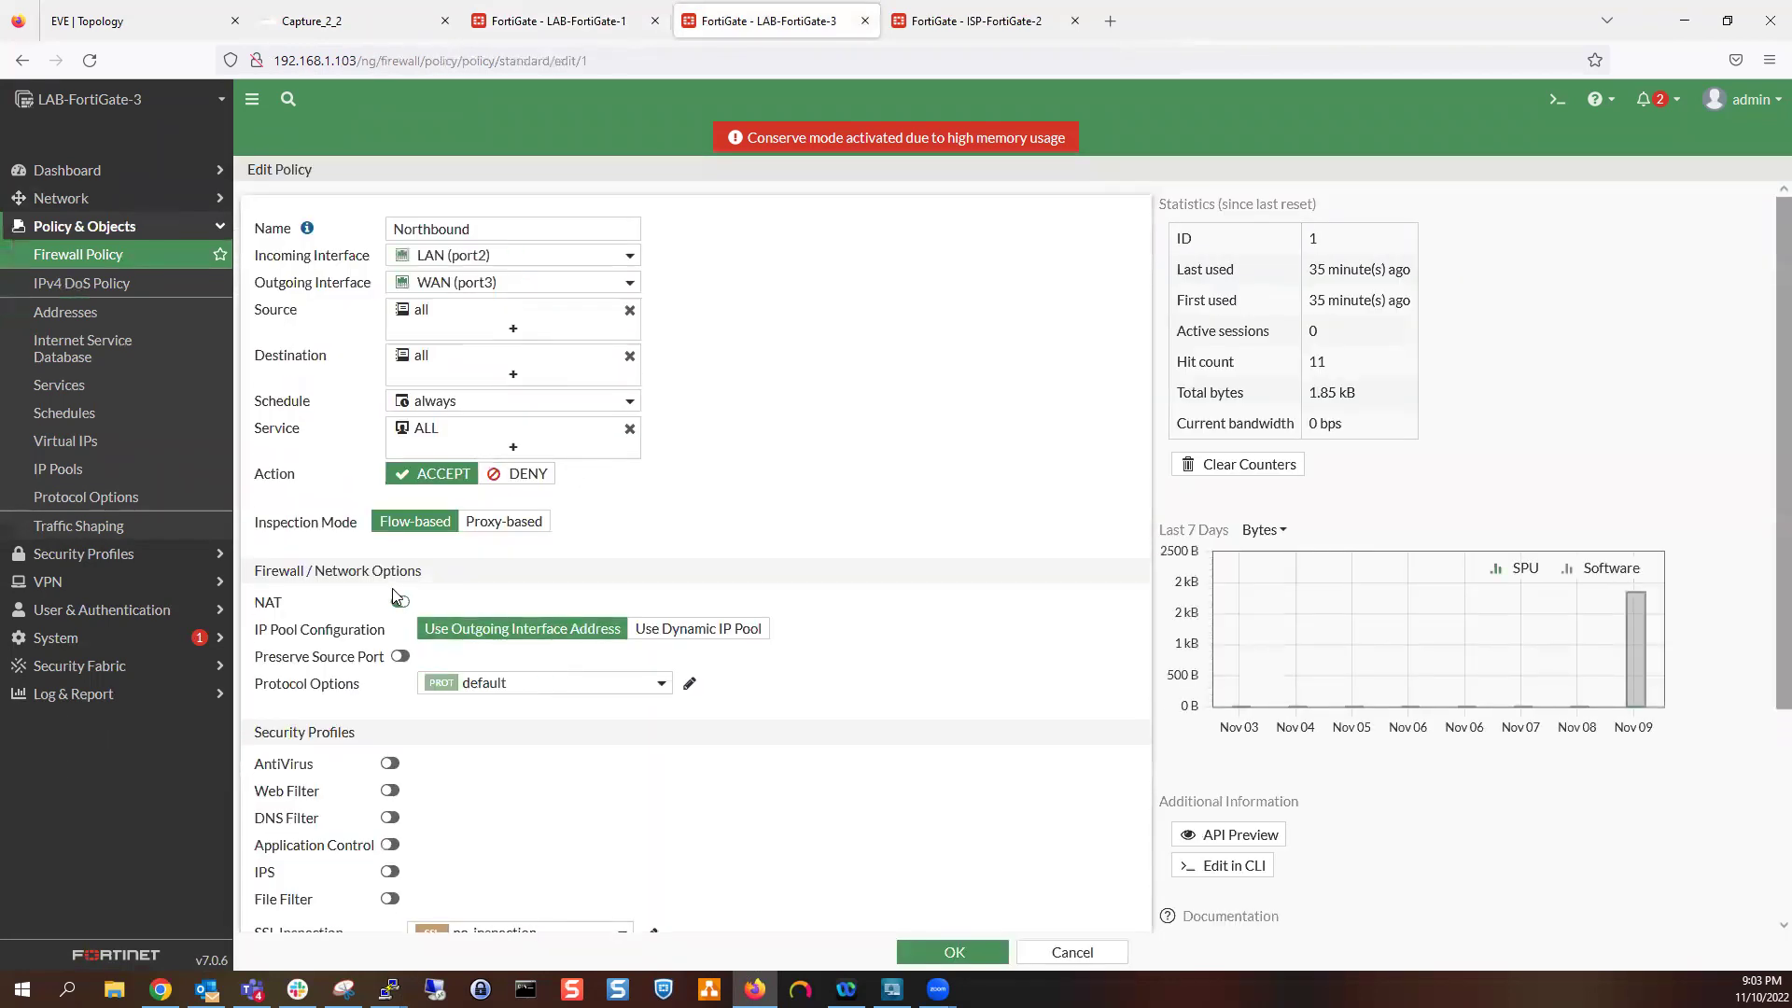
{"action": "left_click", "coordinate": [397, 599]}
{"action": "left_click", "coordinate": [988, 947]}
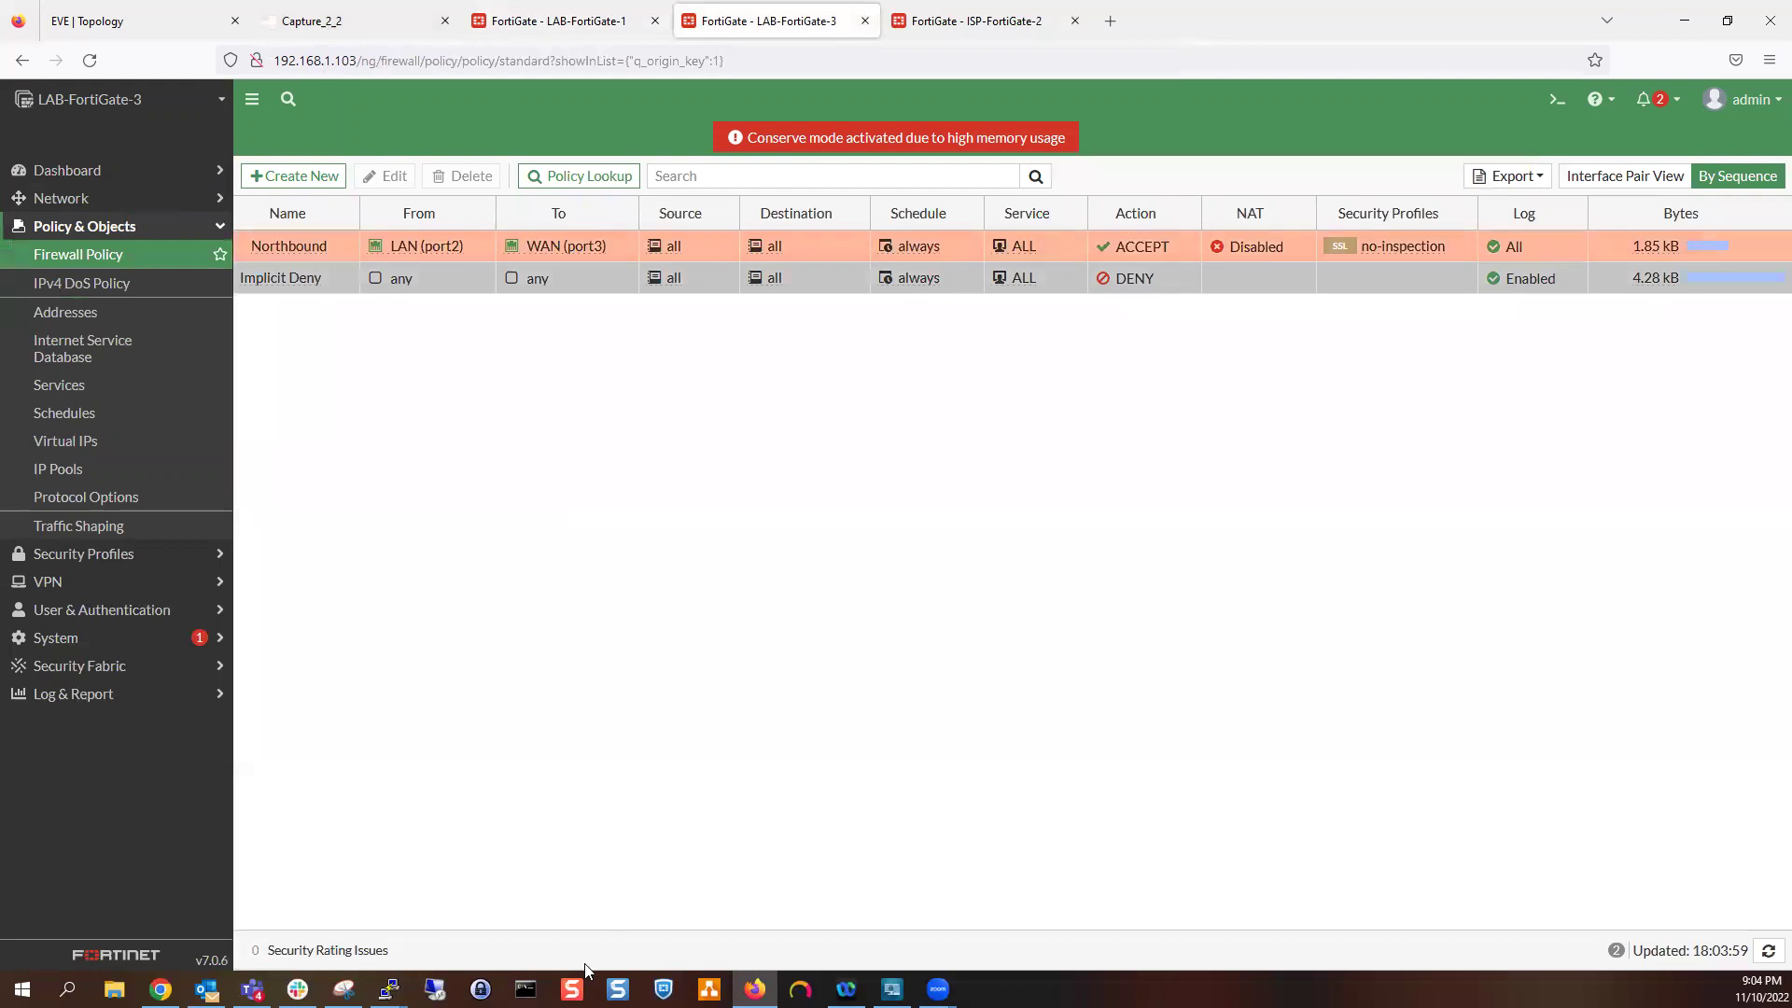
Repeat PC-8's ping to 172.16.1.100 from its console
{"action": "mouse_move", "coordinate": [389, 990]}
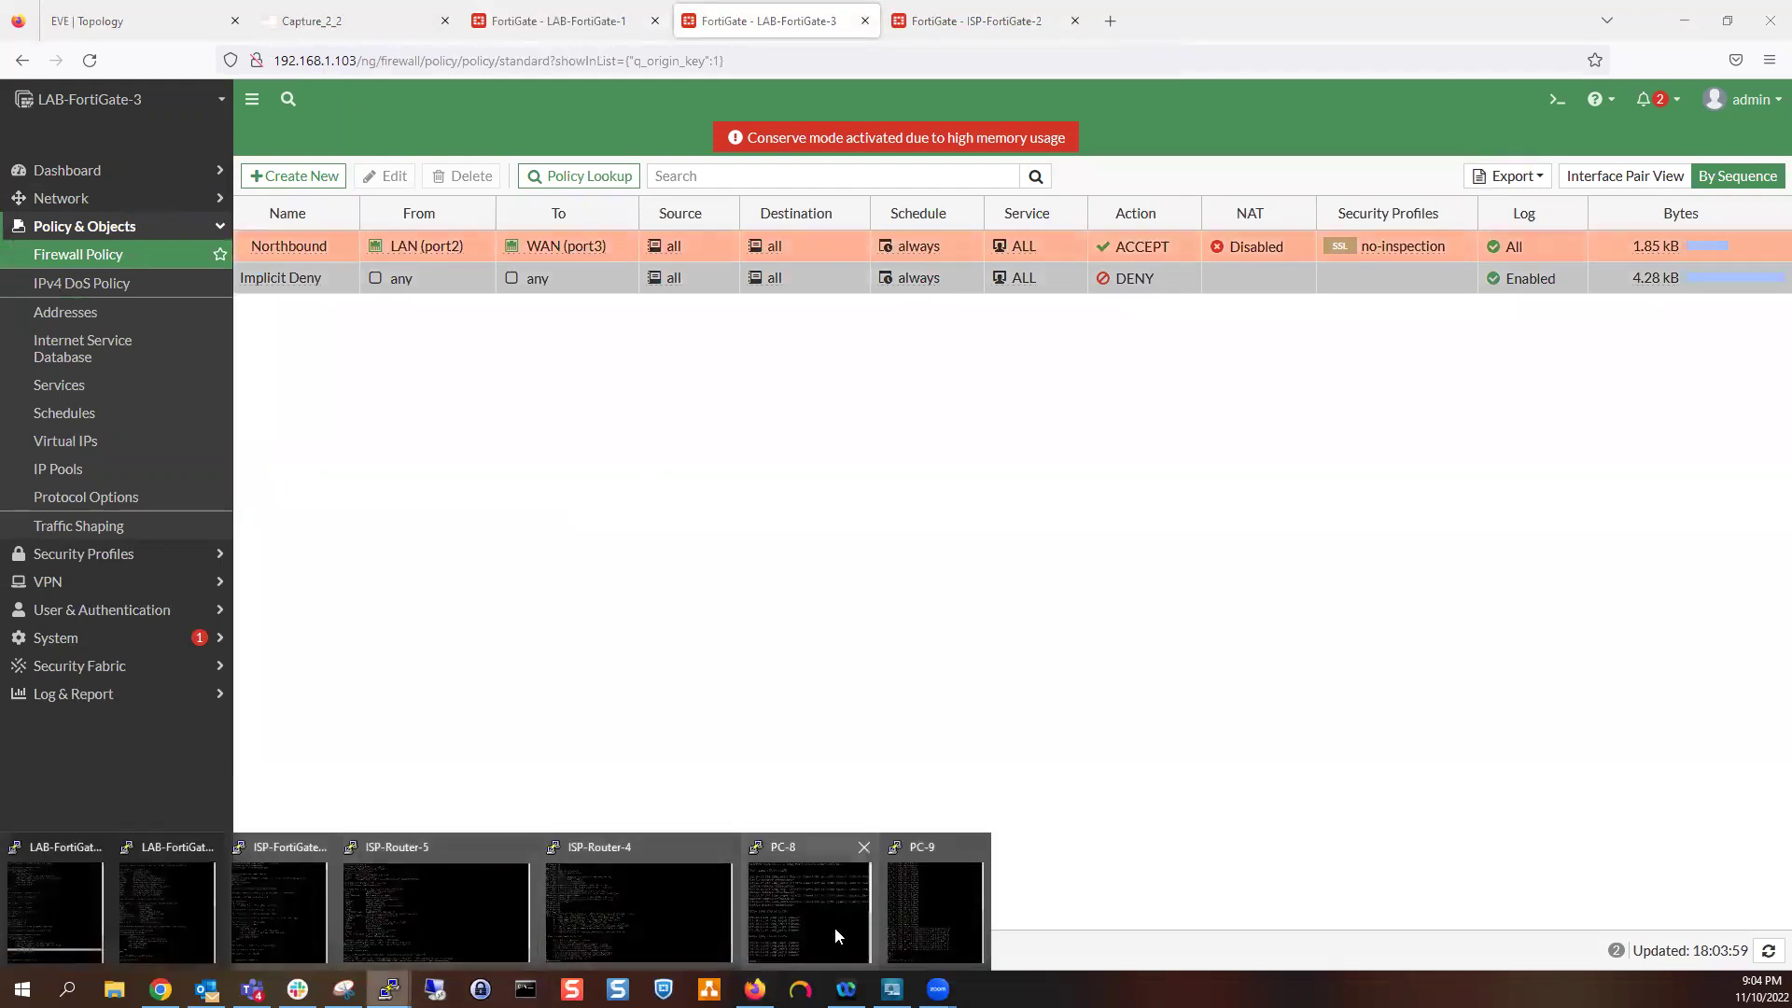
{"action": "left_click", "coordinate": [809, 916]}
{"action": "key", "text": "Up"}
{"action": "key", "text": "Return"}
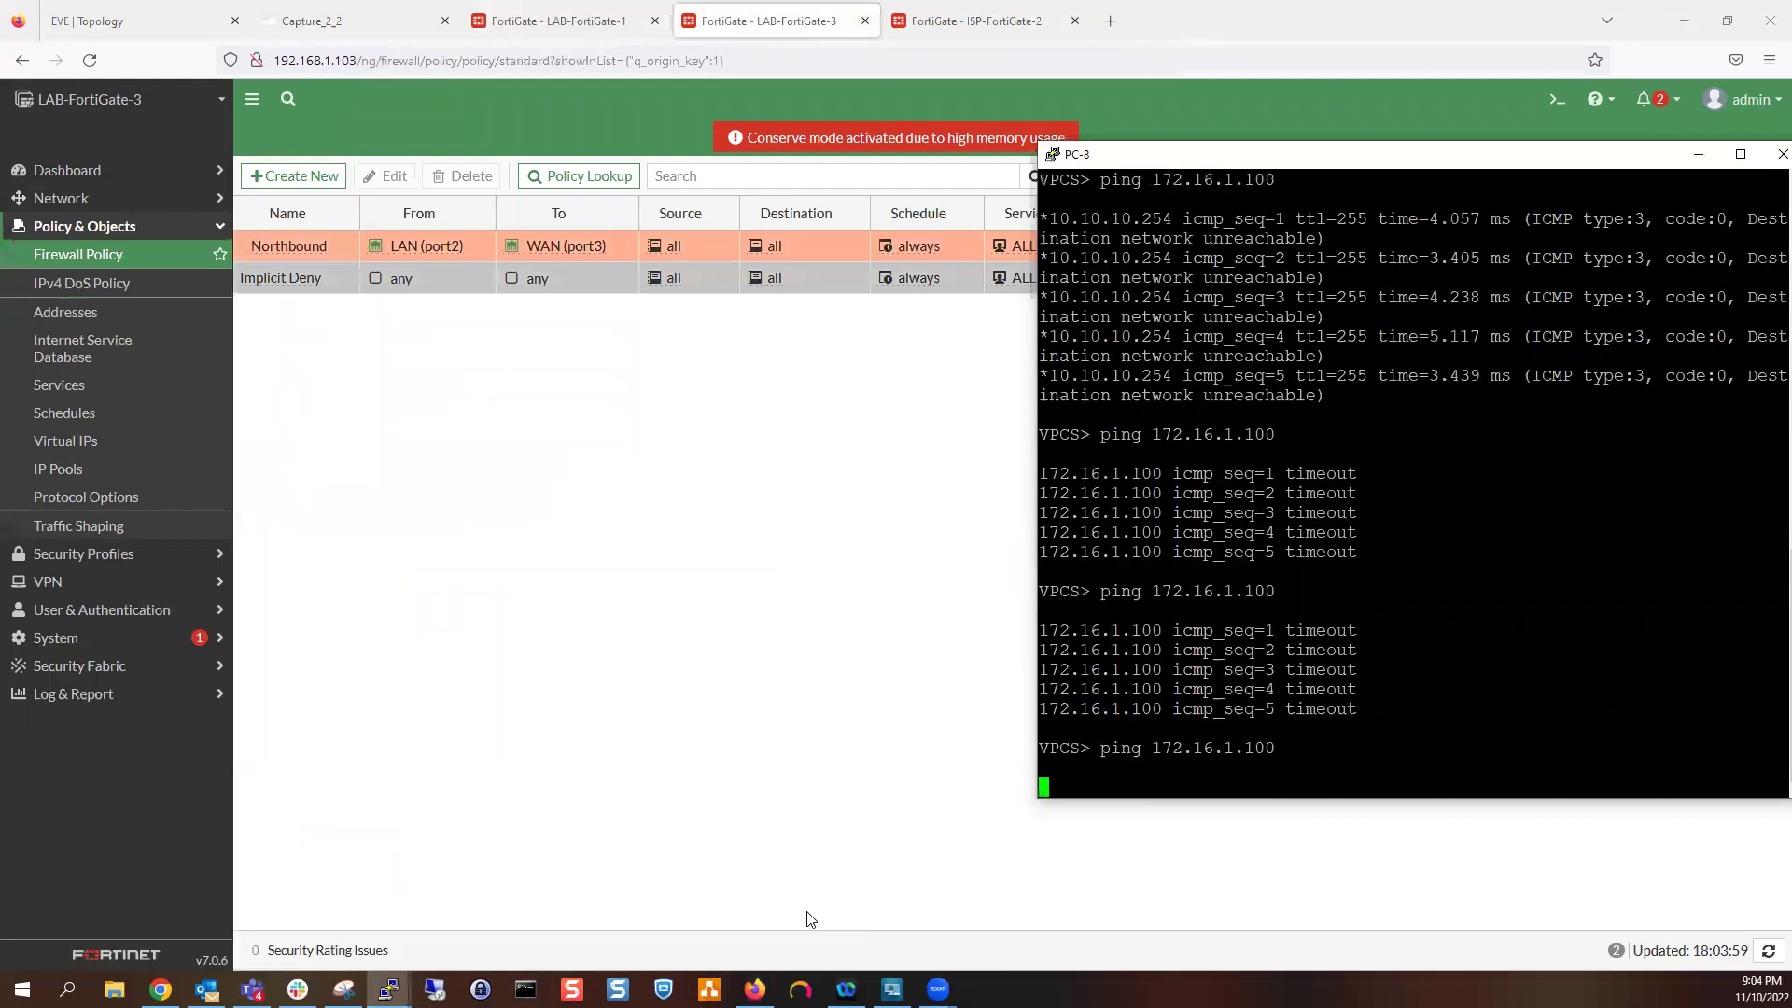
Check Capture_2_2 for the unanswered echo requests, then return to the EVE topology
{"action": "left_click", "coordinate": [607, 21]}
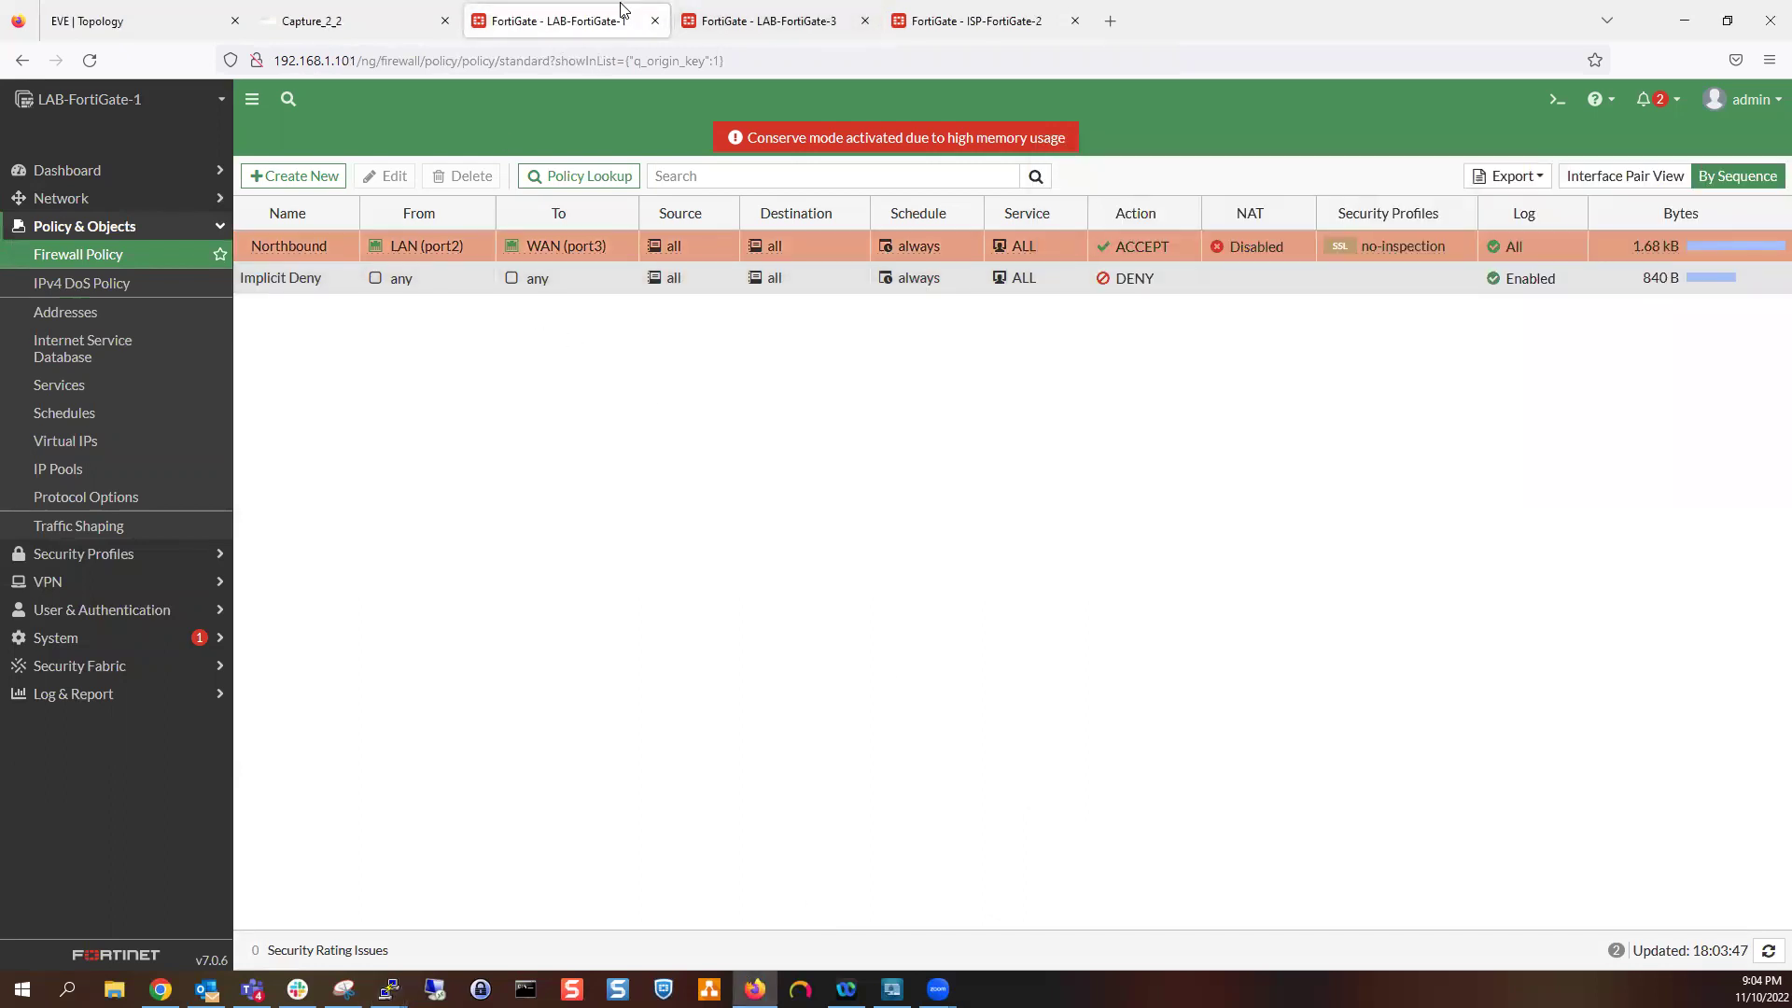
{"action": "left_click", "coordinate": [150, 9]}
{"action": "left_click", "coordinate": [313, 20]}
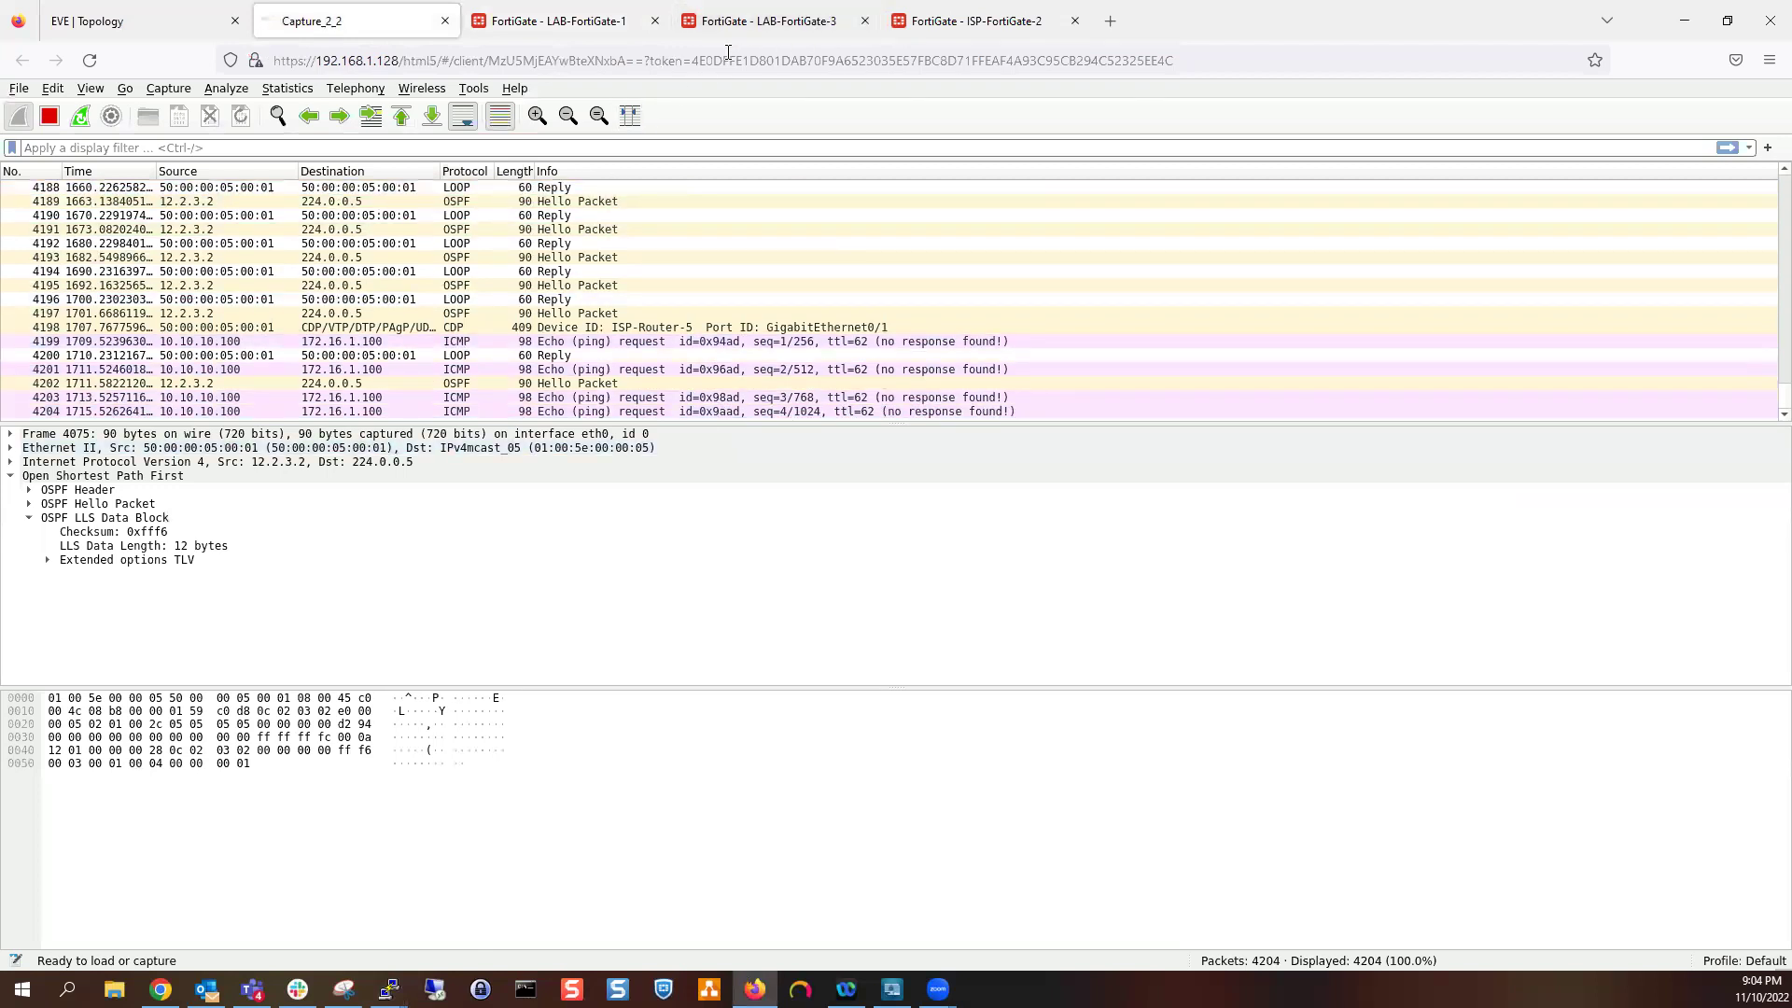
{"action": "left_click", "coordinate": [149, 13]}
Capture ISP-Router-5's Gi0/0 with Ethernet link type, dismissing the stray Gi0/2 prompt, and open its tab
{"action": "right_click", "coordinate": [1254, 349]}
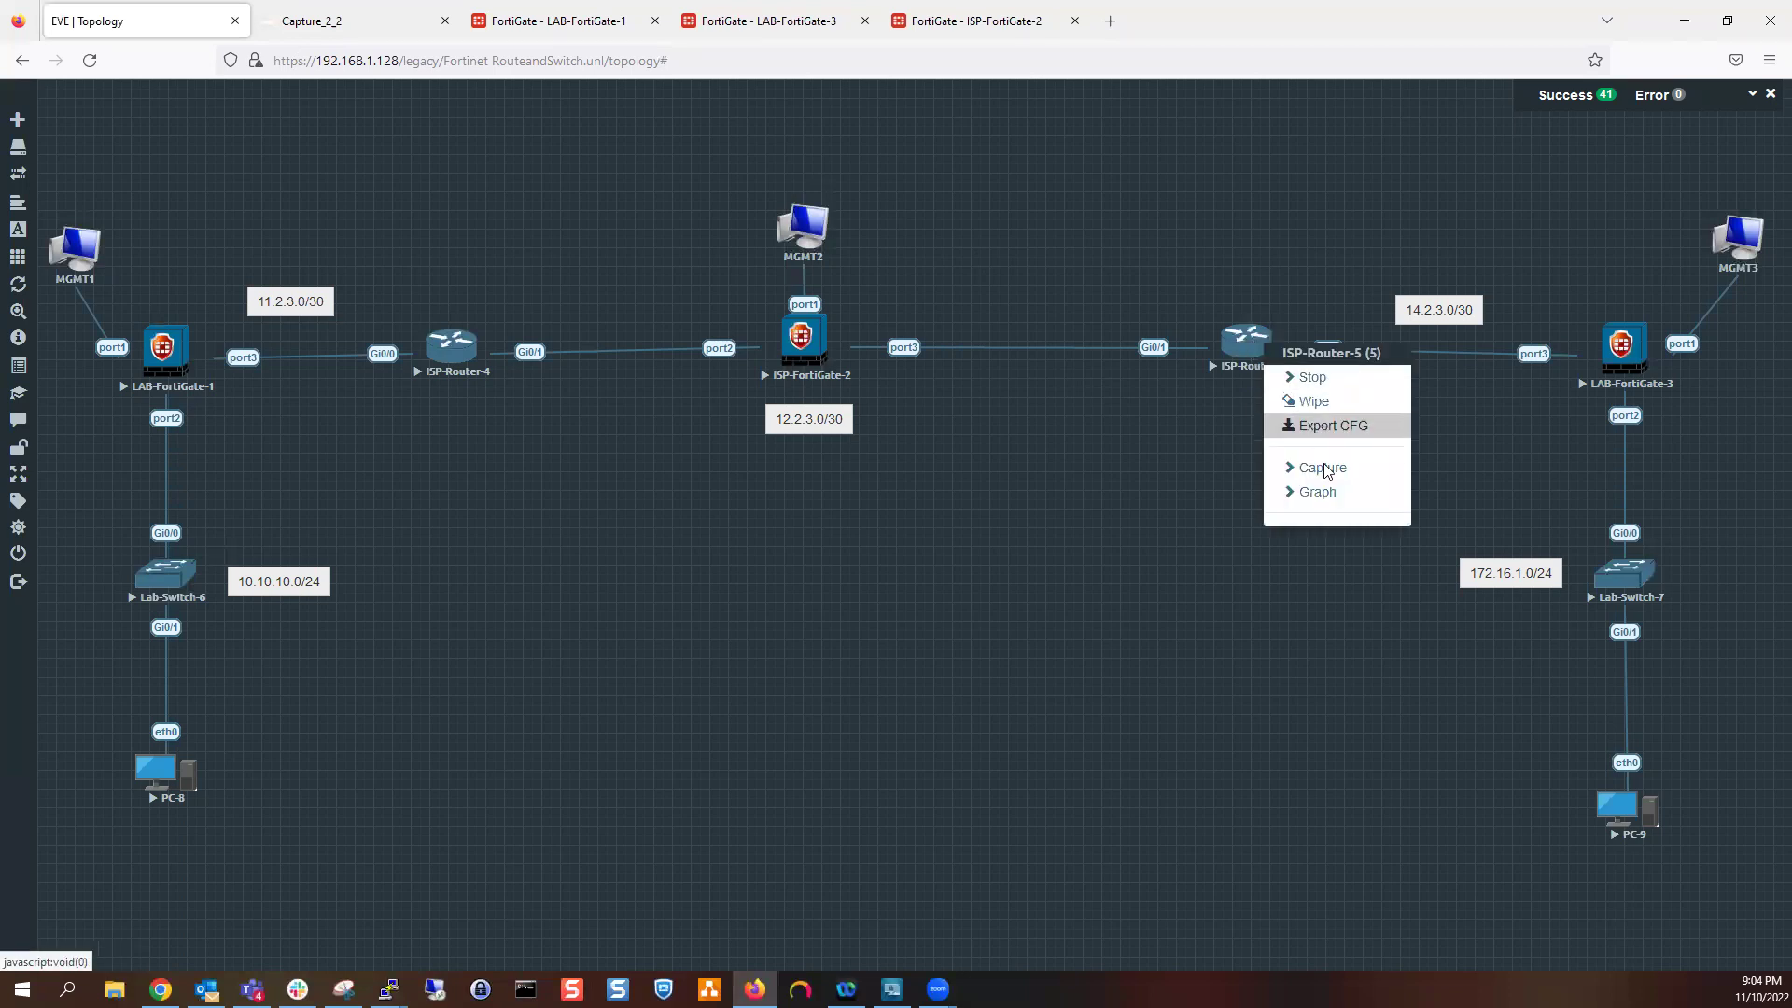
{"action": "mouse_move", "coordinate": [1325, 469]}
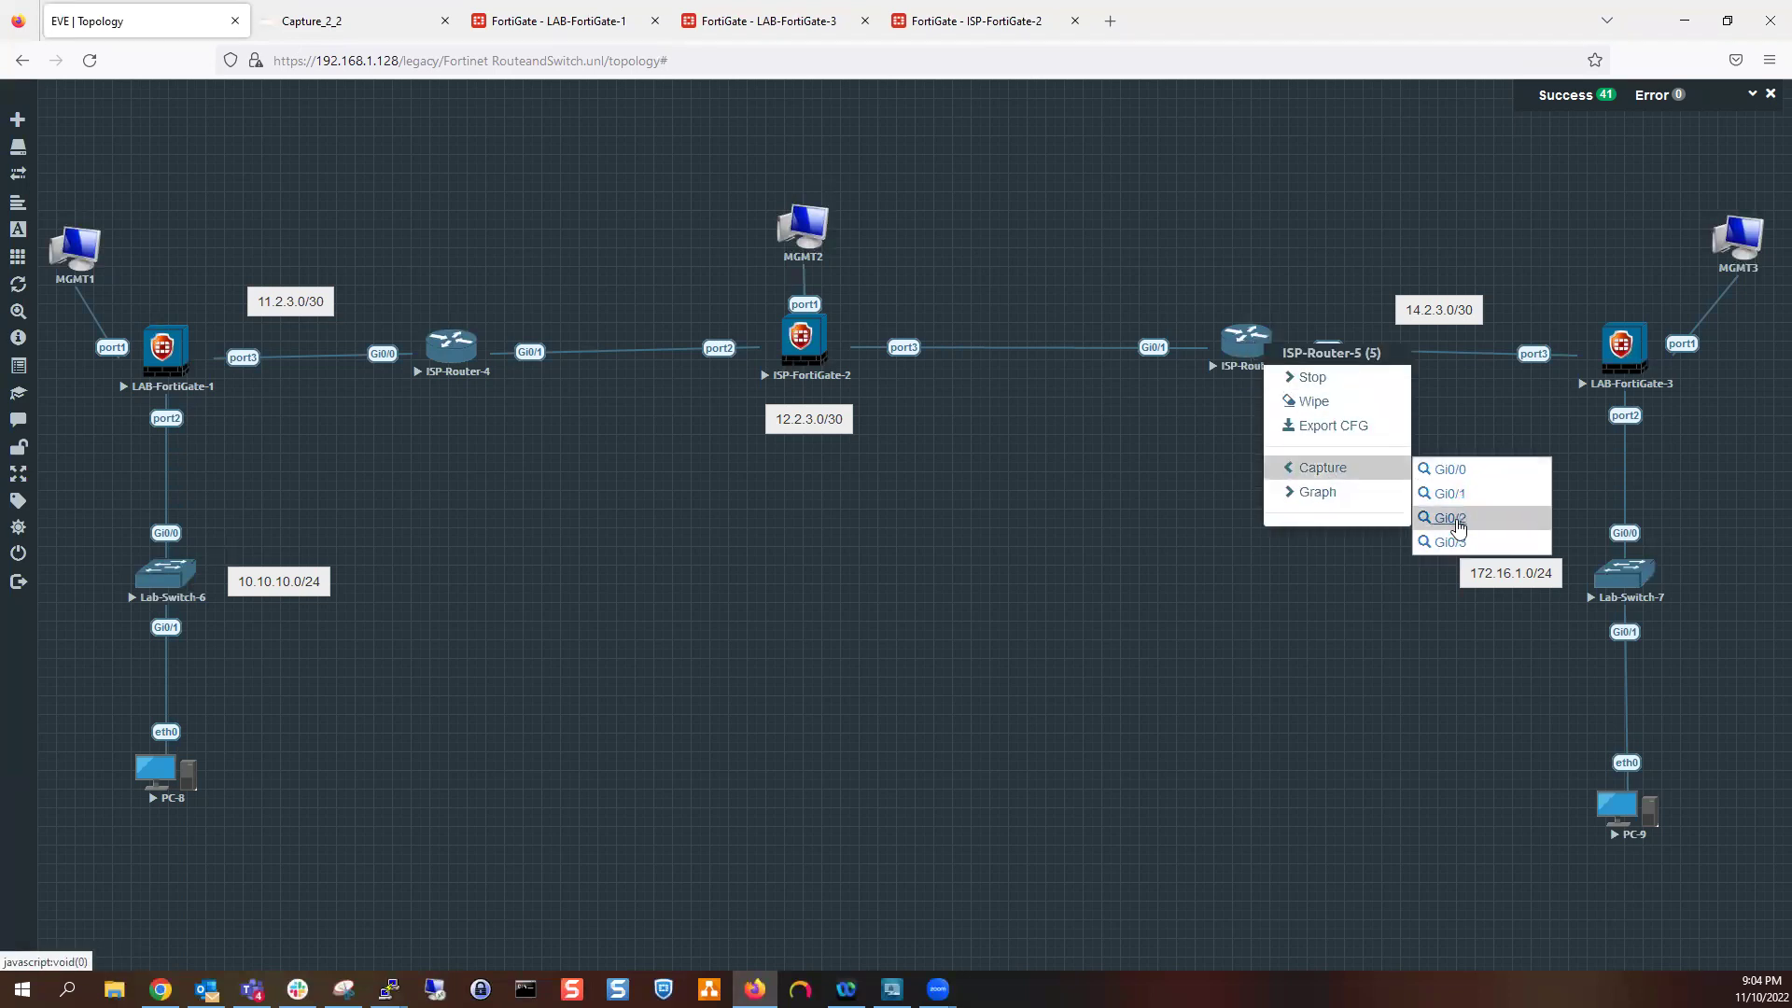
{"action": "left_click", "coordinate": [1456, 520]}
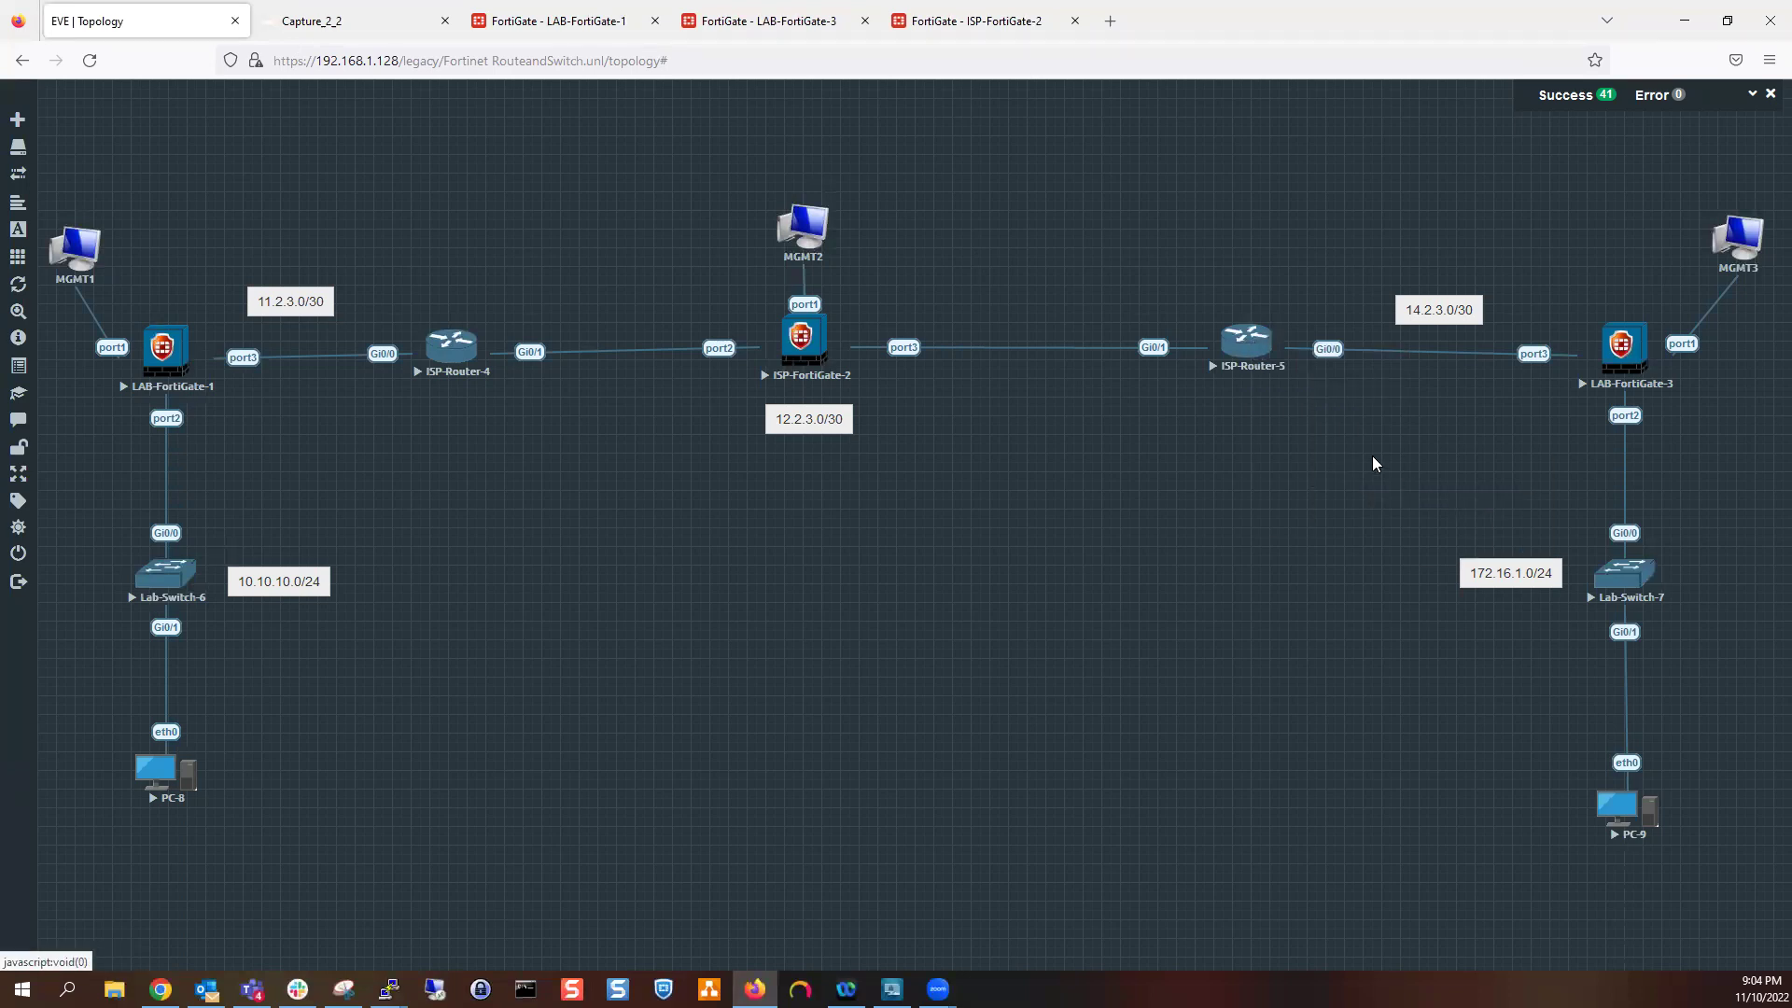
{"action": "right_click", "coordinate": [1252, 346]}
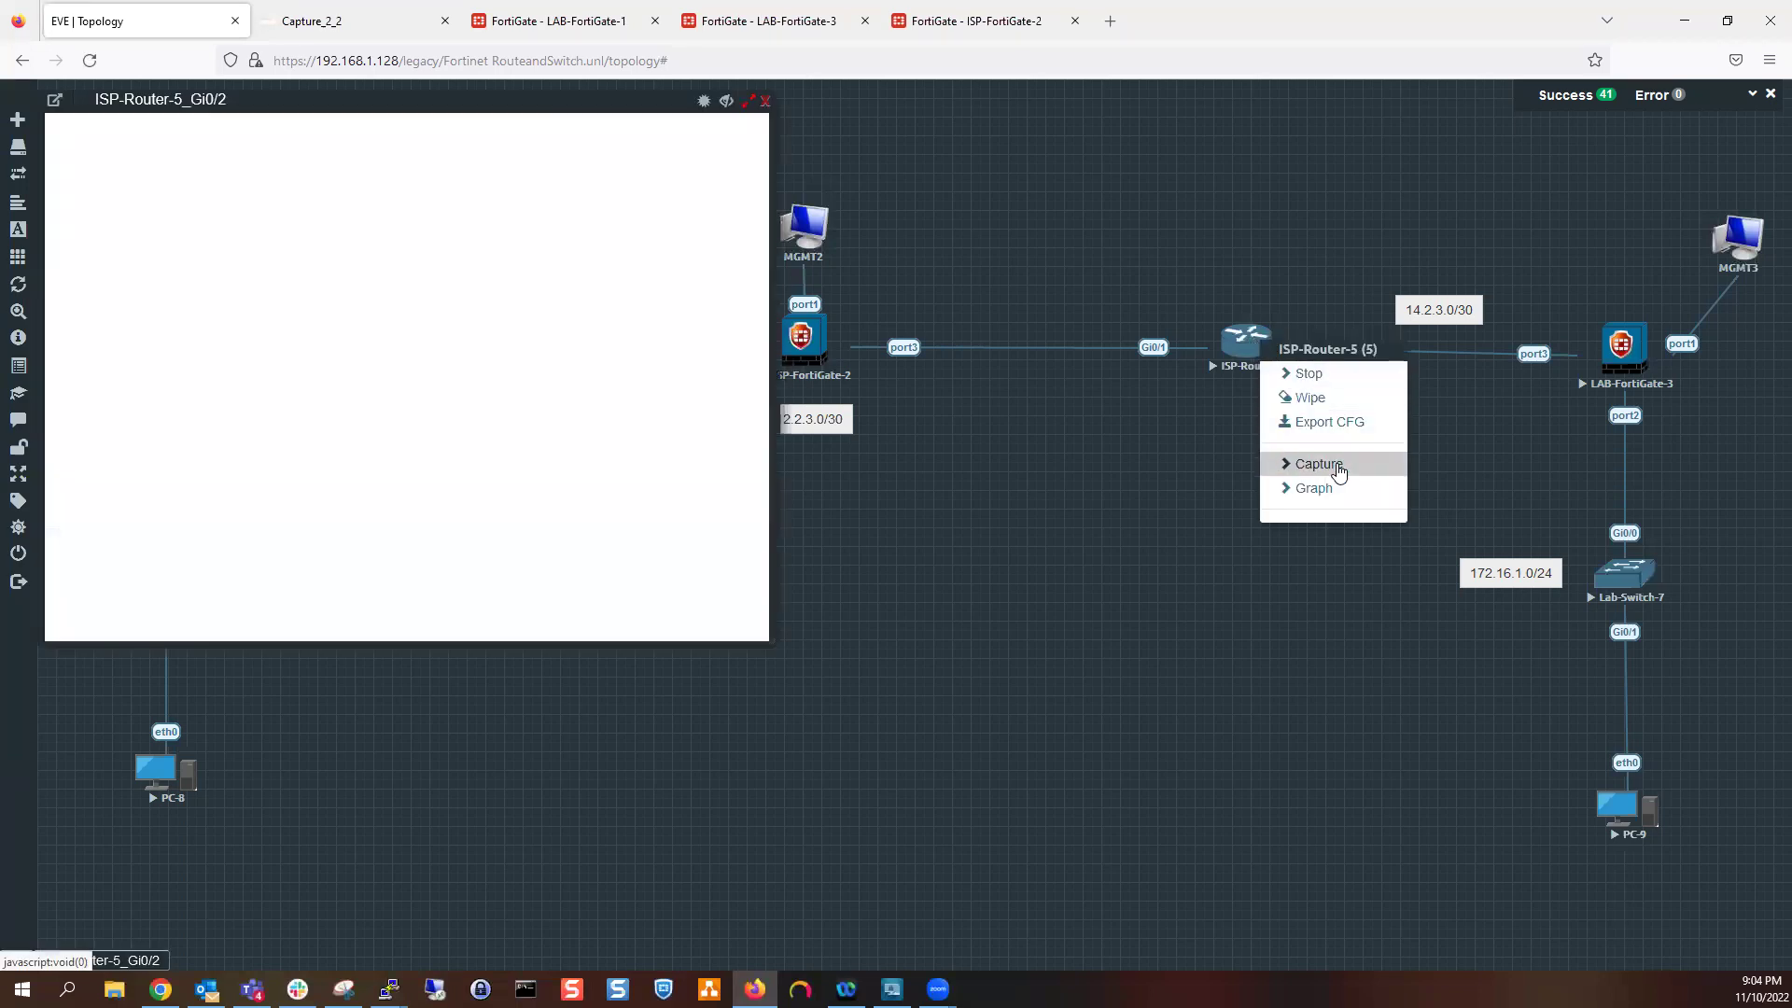
{"action": "mouse_move", "coordinate": [1319, 463]}
{"action": "left_click", "coordinate": [1456, 467]}
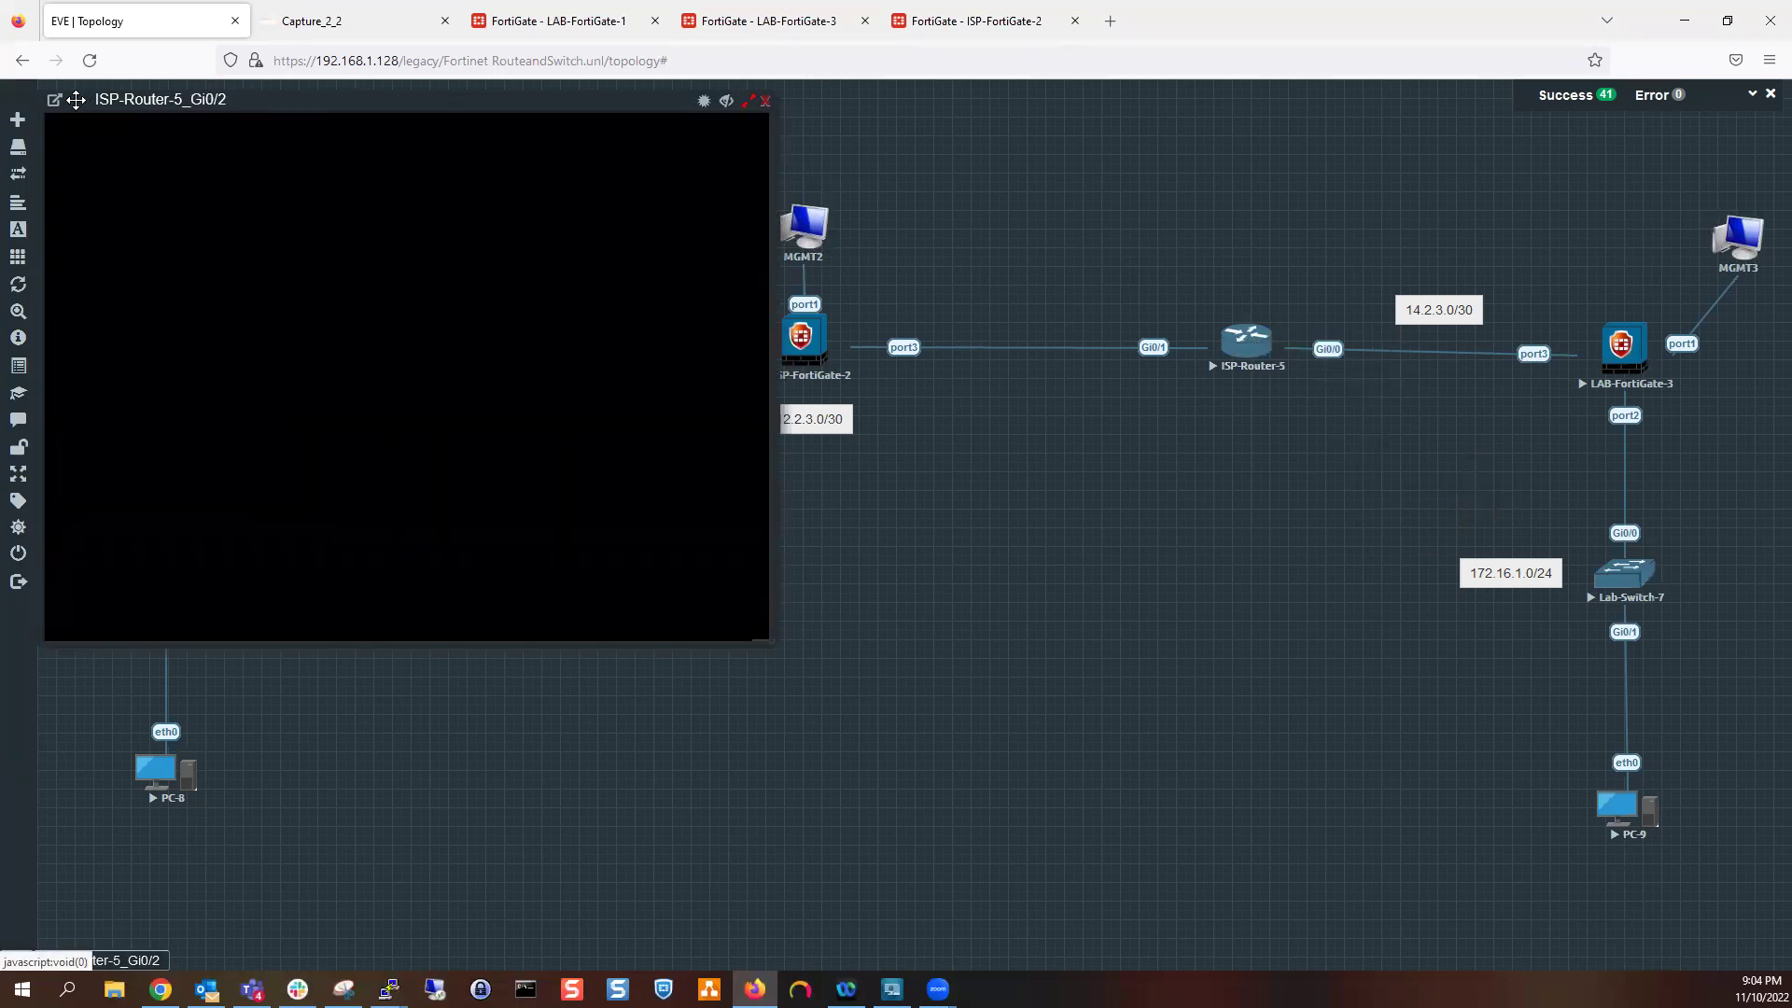
{"action": "left_click", "coordinate": [766, 100]}
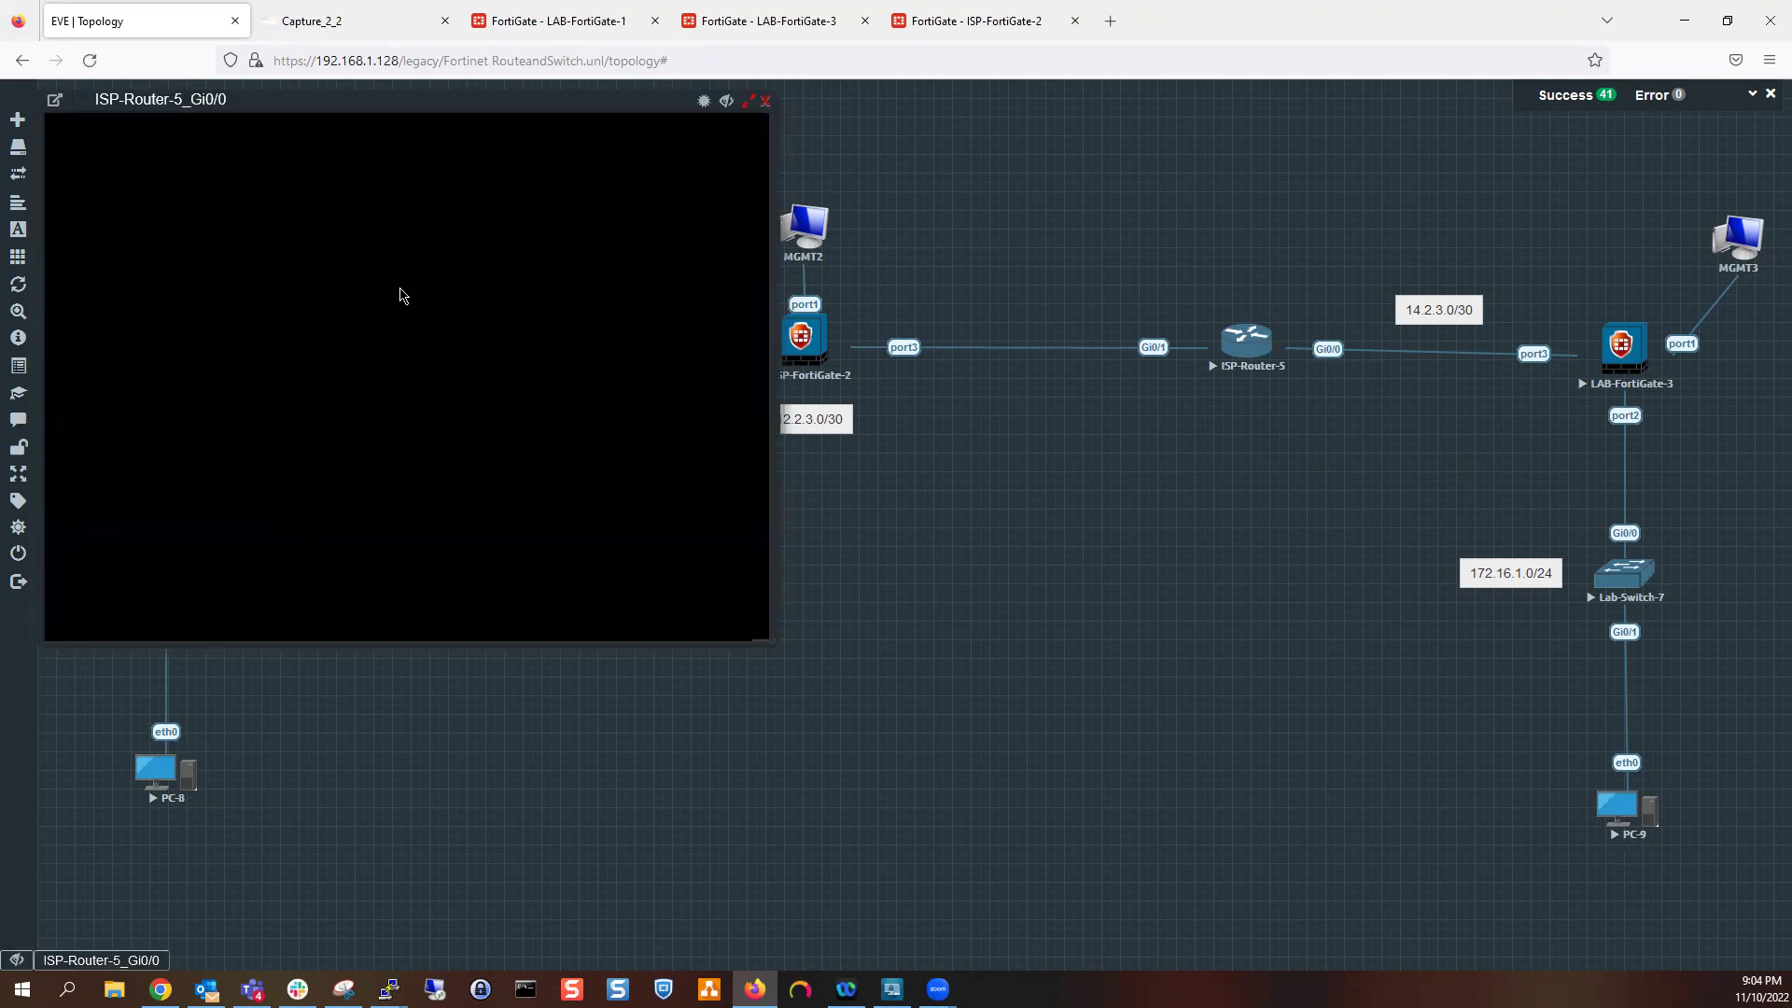
{"action": "left_click", "coordinate": [500, 464]}
{"action": "left_click", "coordinate": [55, 100]}
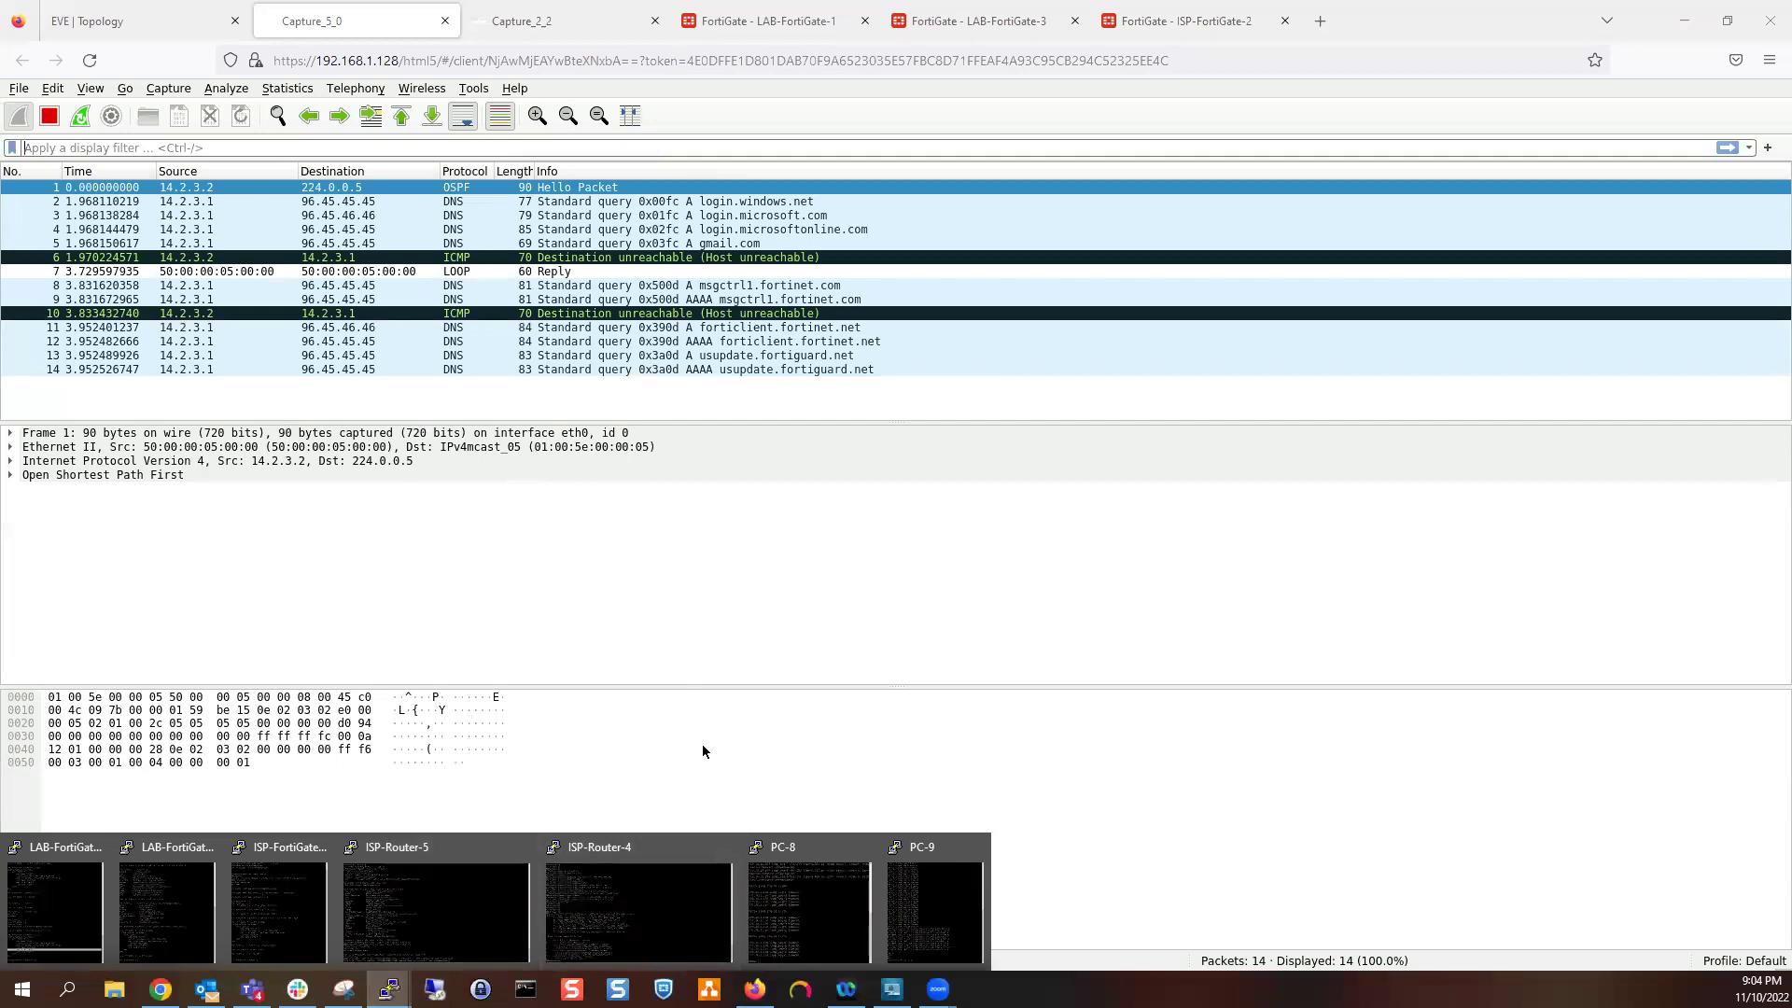
Run a continuous ping (-t) from PC-8 to 172.16.1.100 and hide the console
{"action": "left_click", "coordinate": [840, 906]}
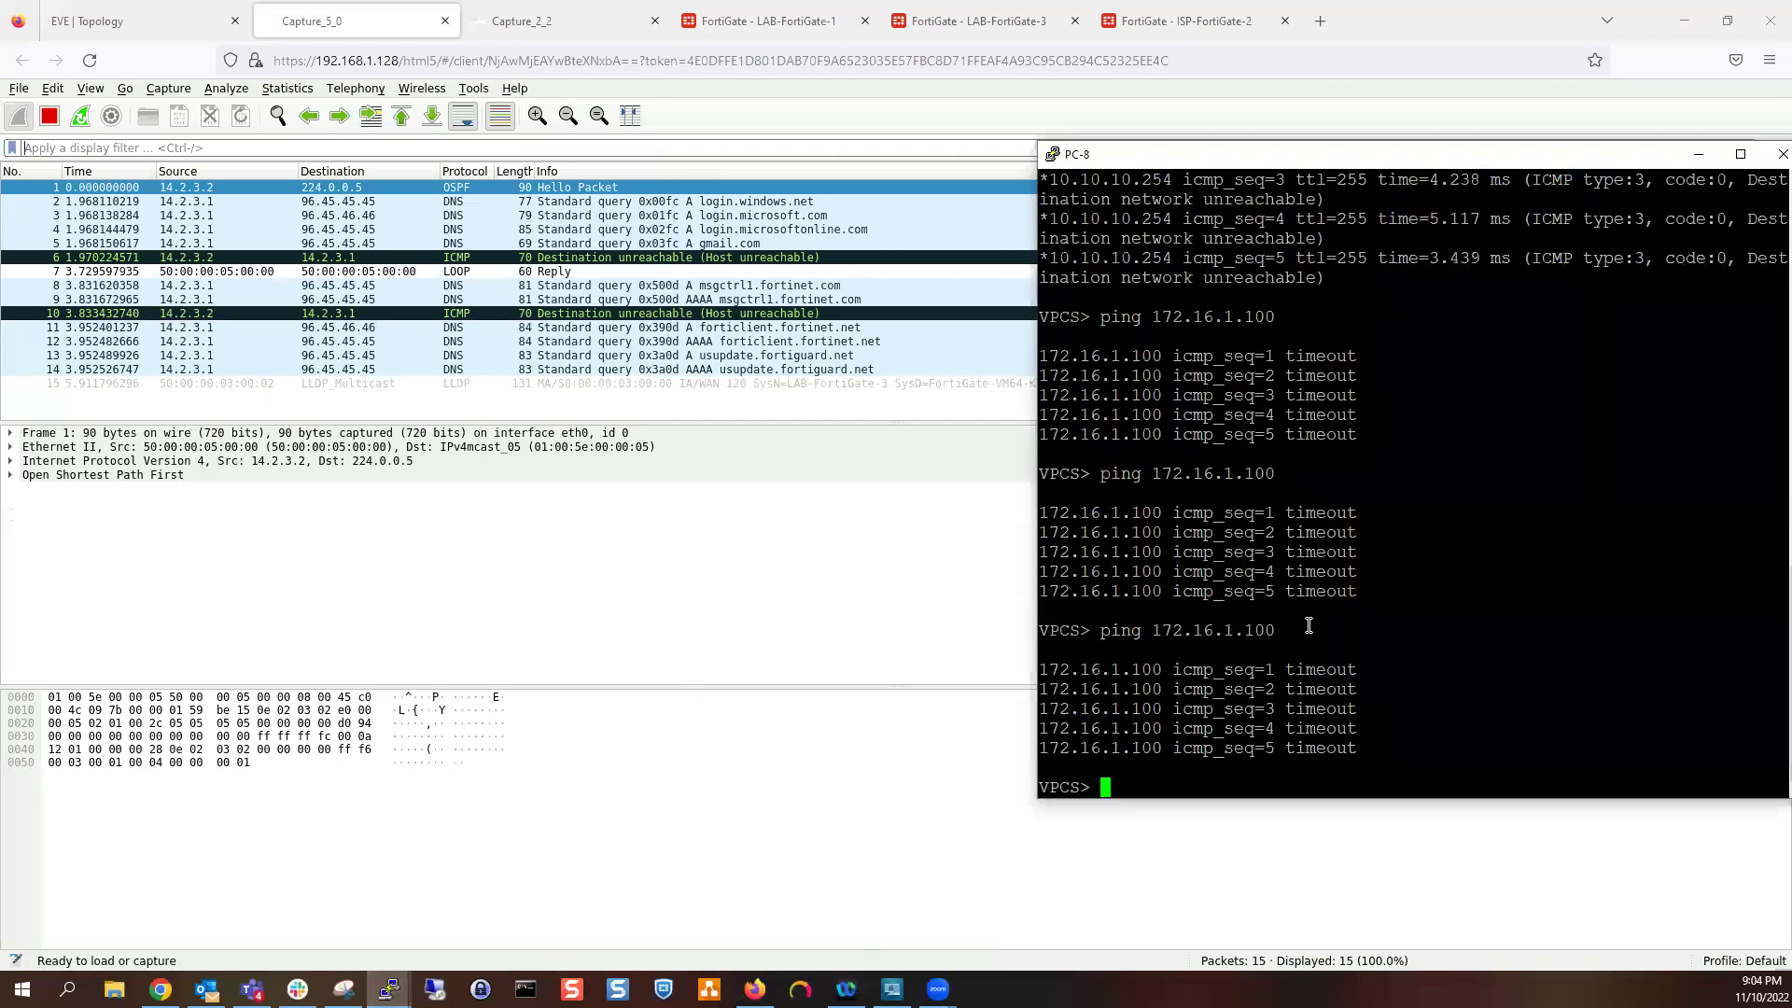
{"action": "key", "text": "Up"}
{"action": "type", "text": "-t"}
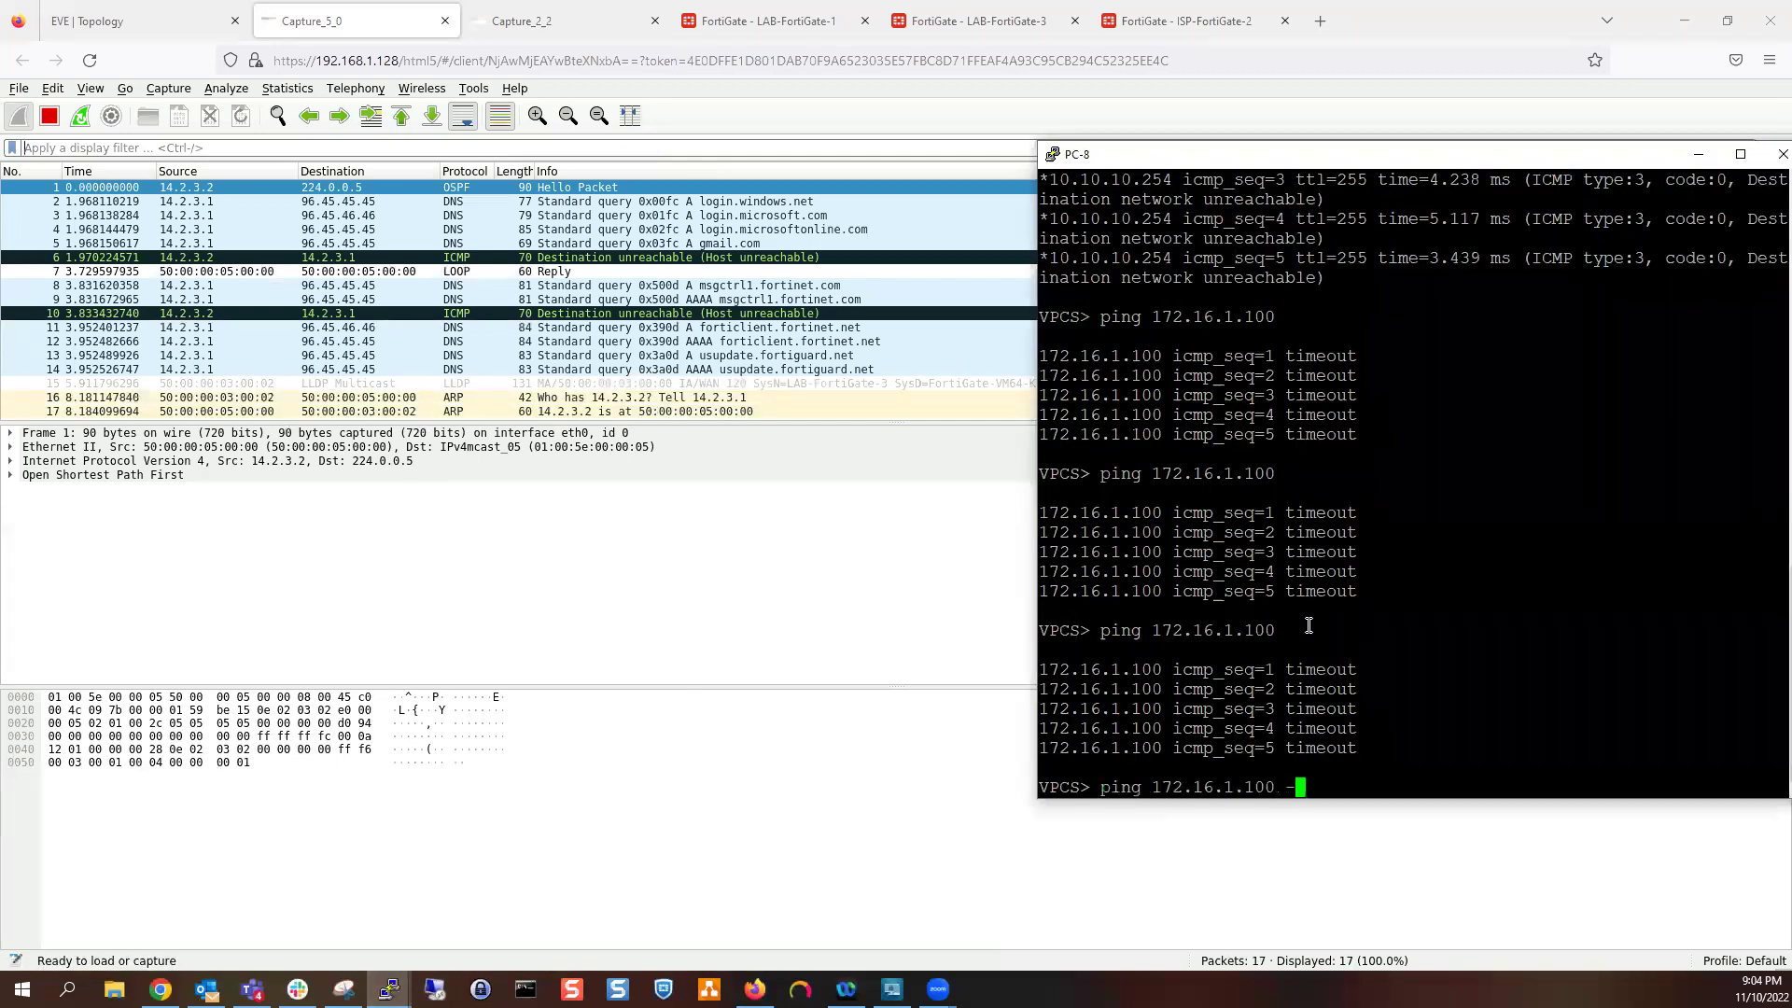
{"action": "key", "text": "Return"}
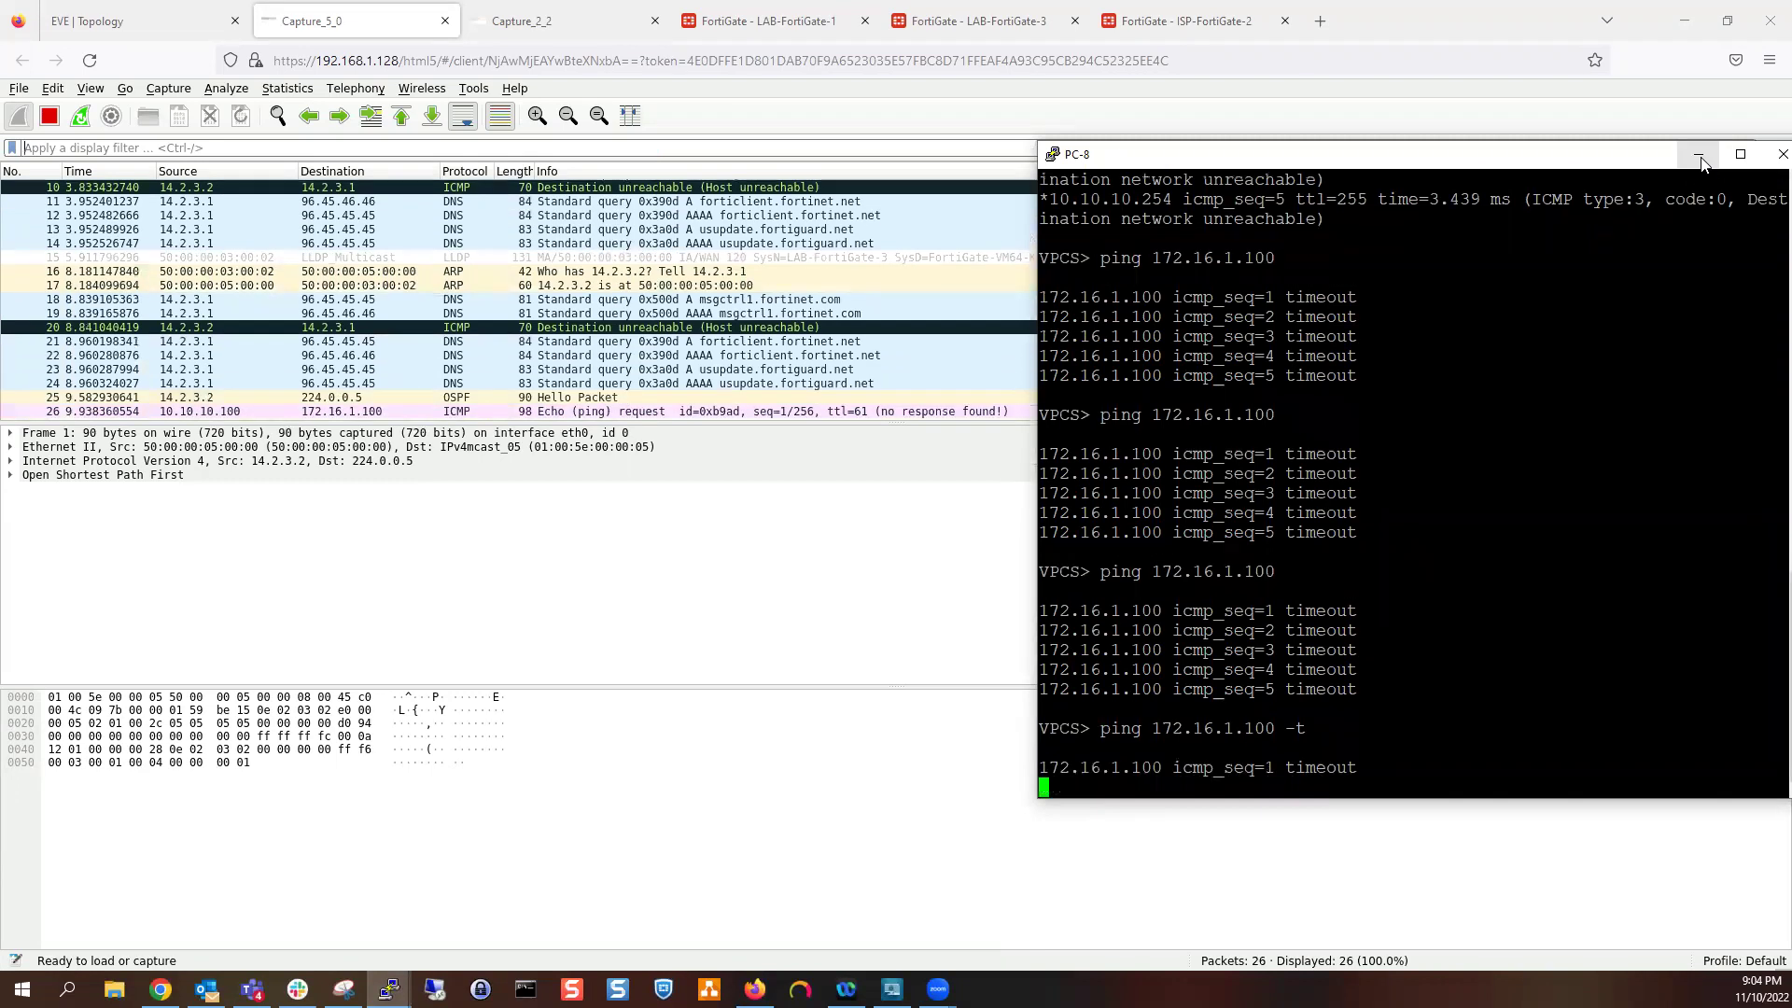
{"action": "left_click", "coordinate": [1699, 154]}
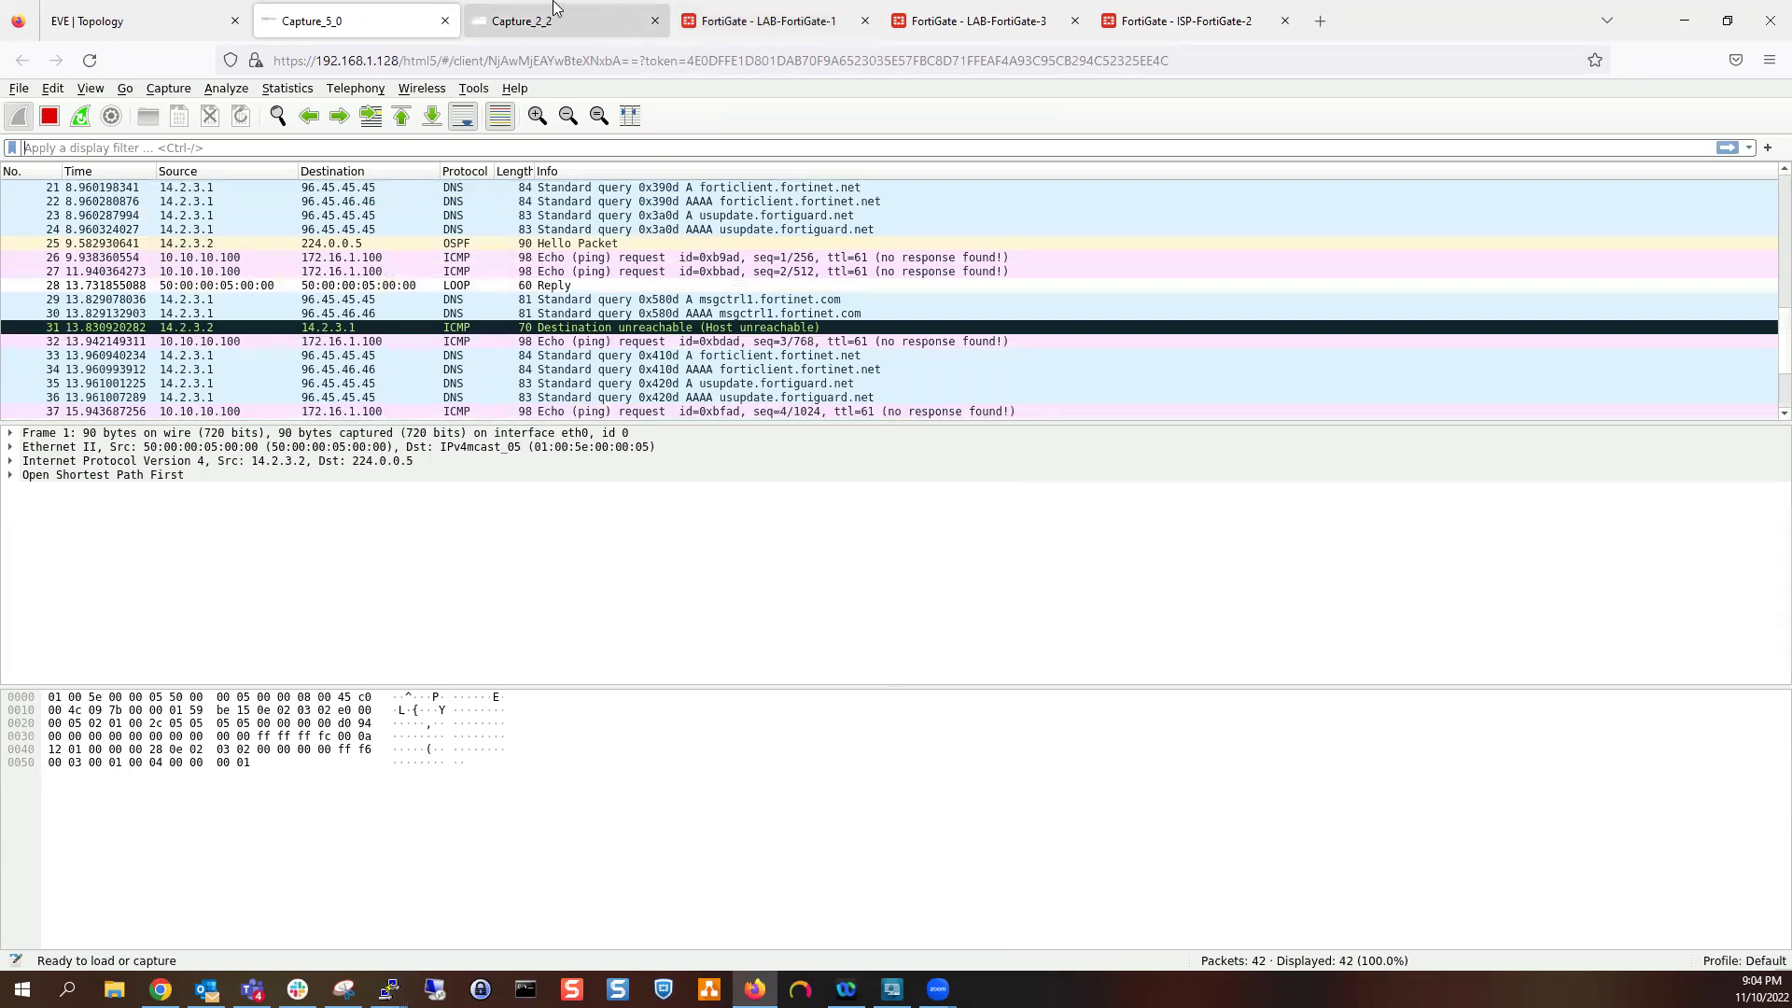
Return to the EVE topology and bring up LAB-FortiGate-3's node menu
{"action": "left_click", "coordinate": [179, 22]}
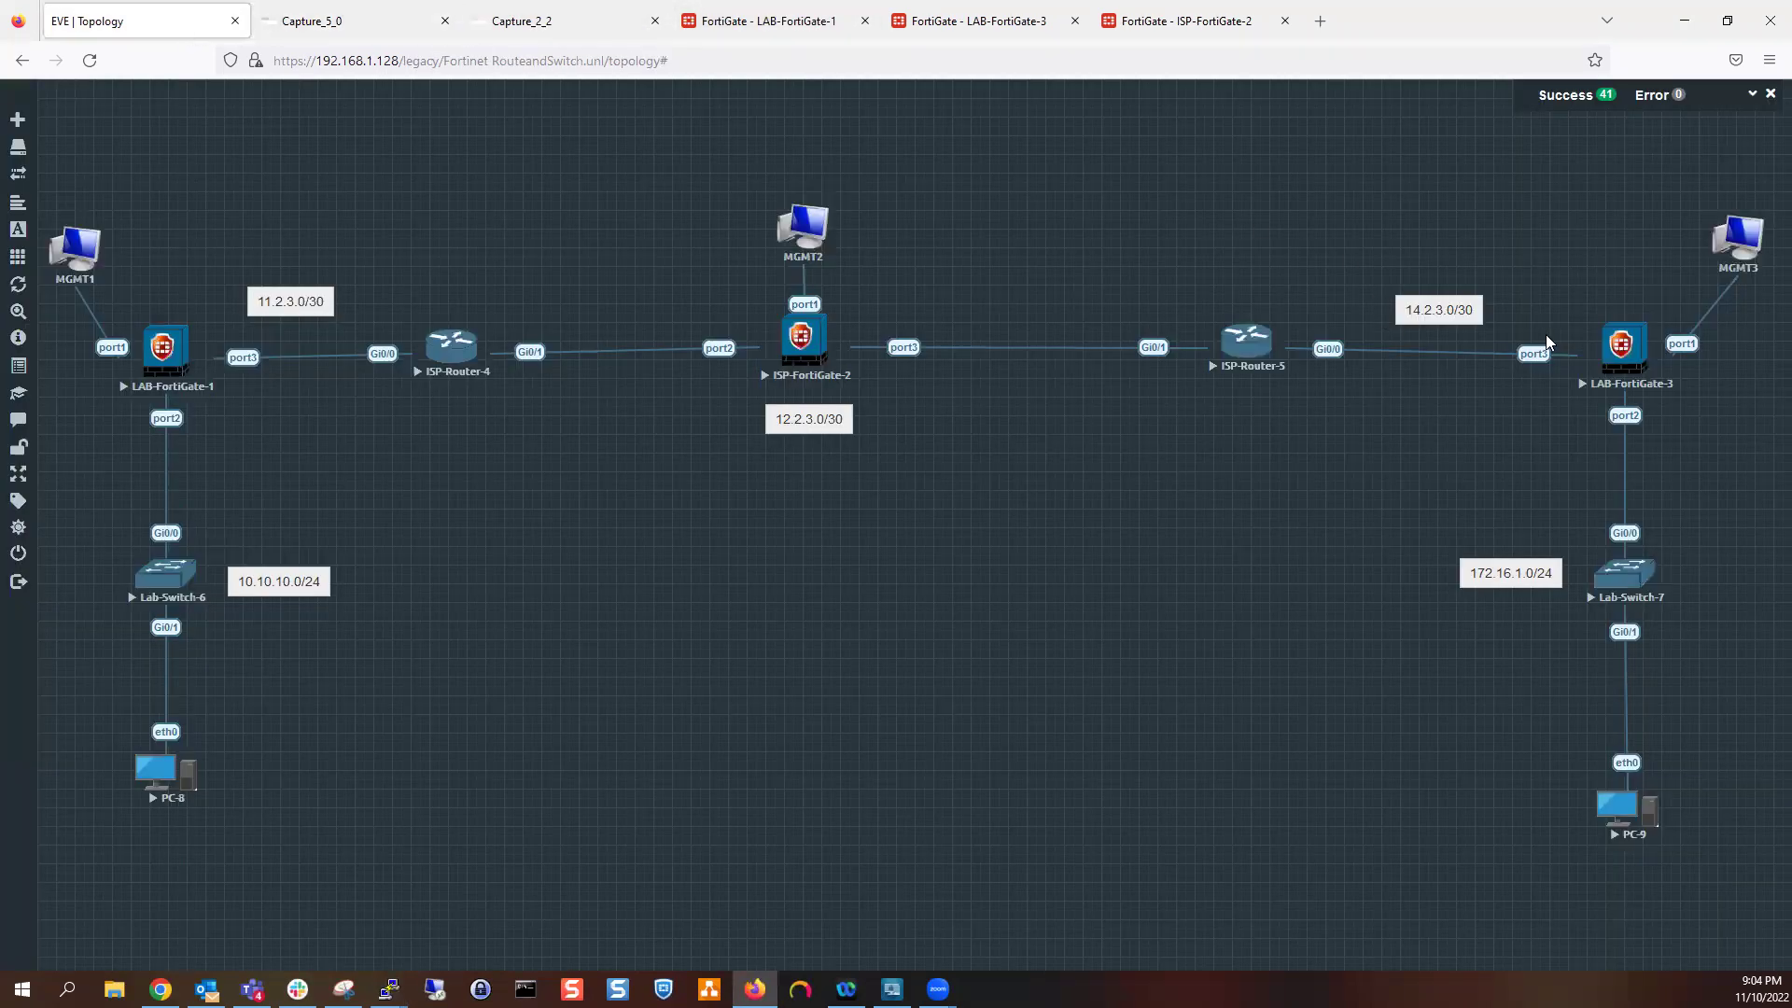
{"action": "right_click", "coordinate": [1631, 363]}
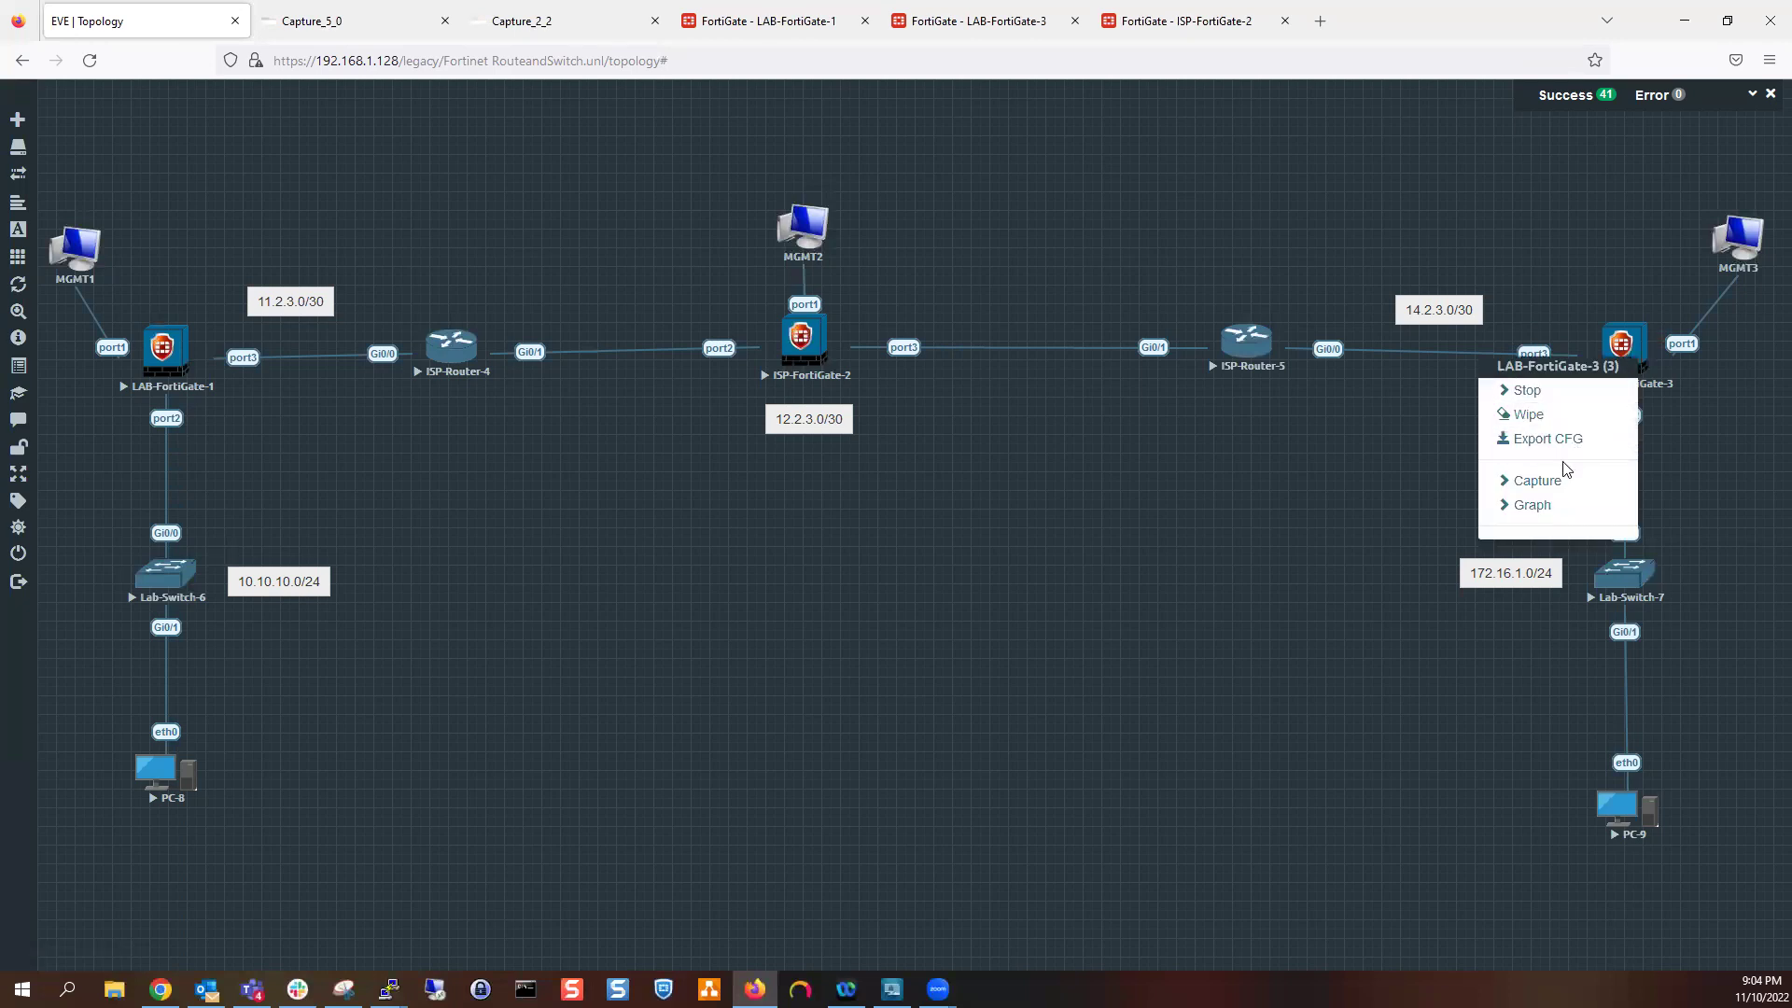
{"action": "right_click", "coordinate": [1621, 345]}
Capture LAB-FortiGate-3's port2 with Ethernet link type and open it in its own tab
{"action": "left_click", "coordinate": [1538, 465]}
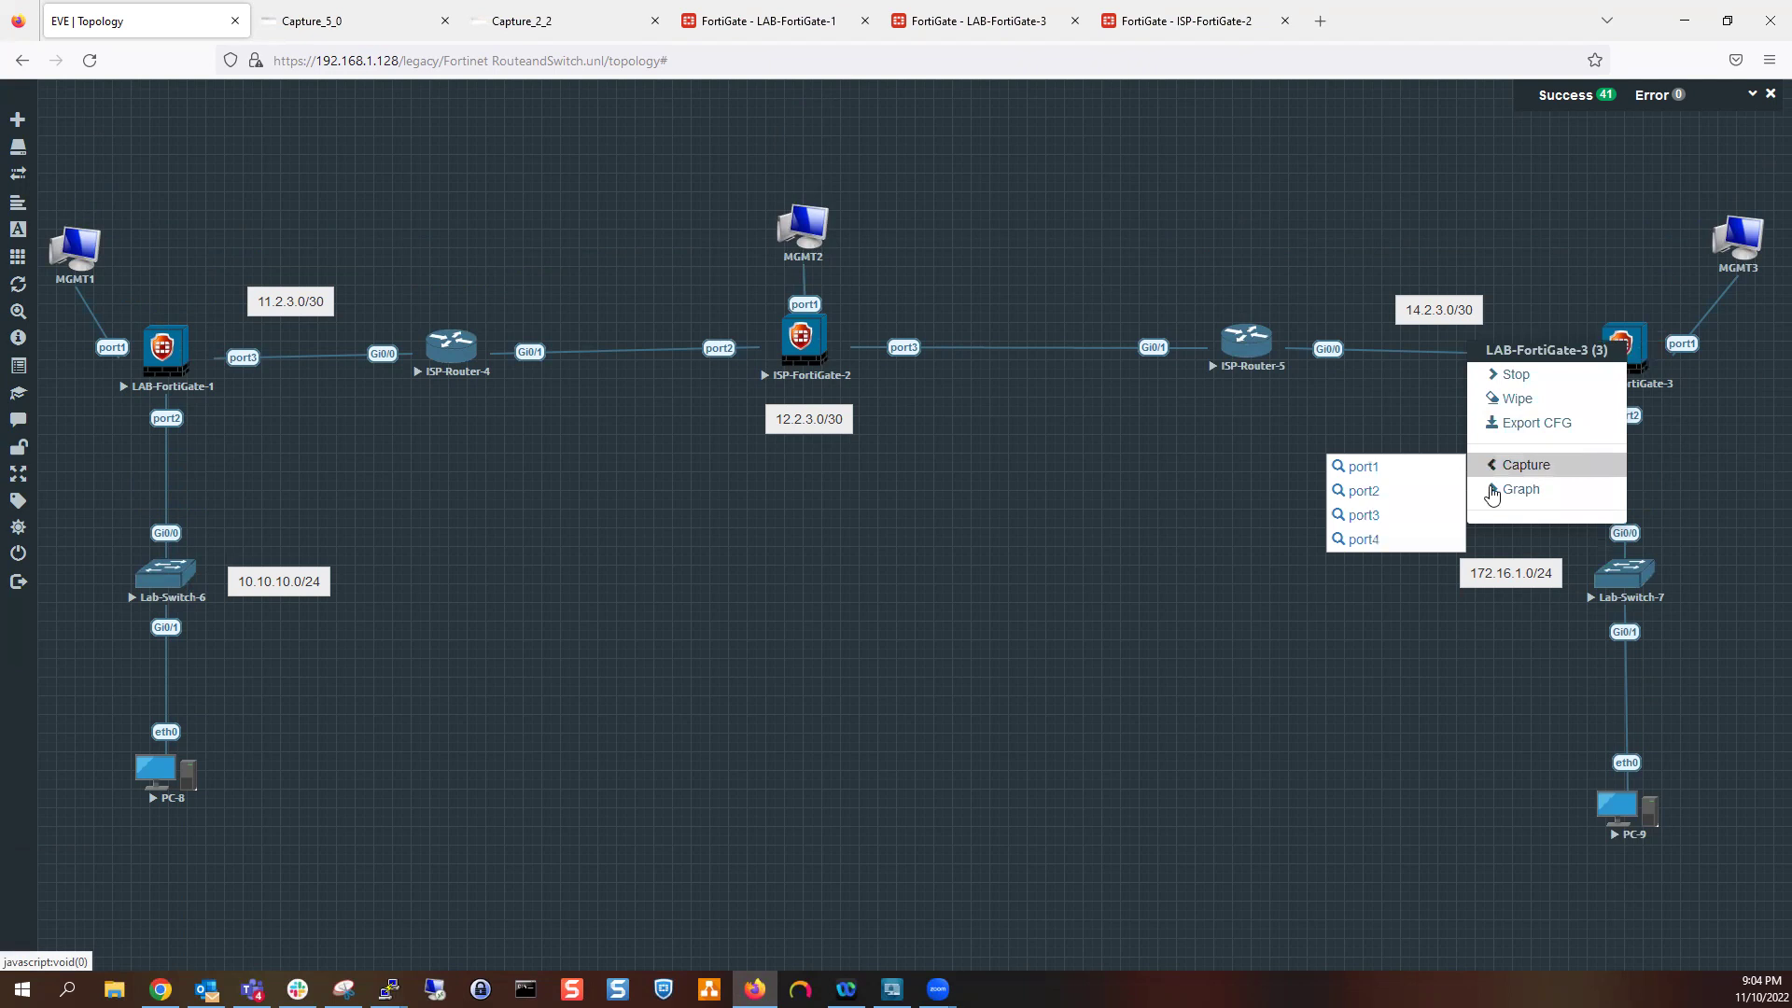
{"action": "left_click", "coordinate": [1391, 515]}
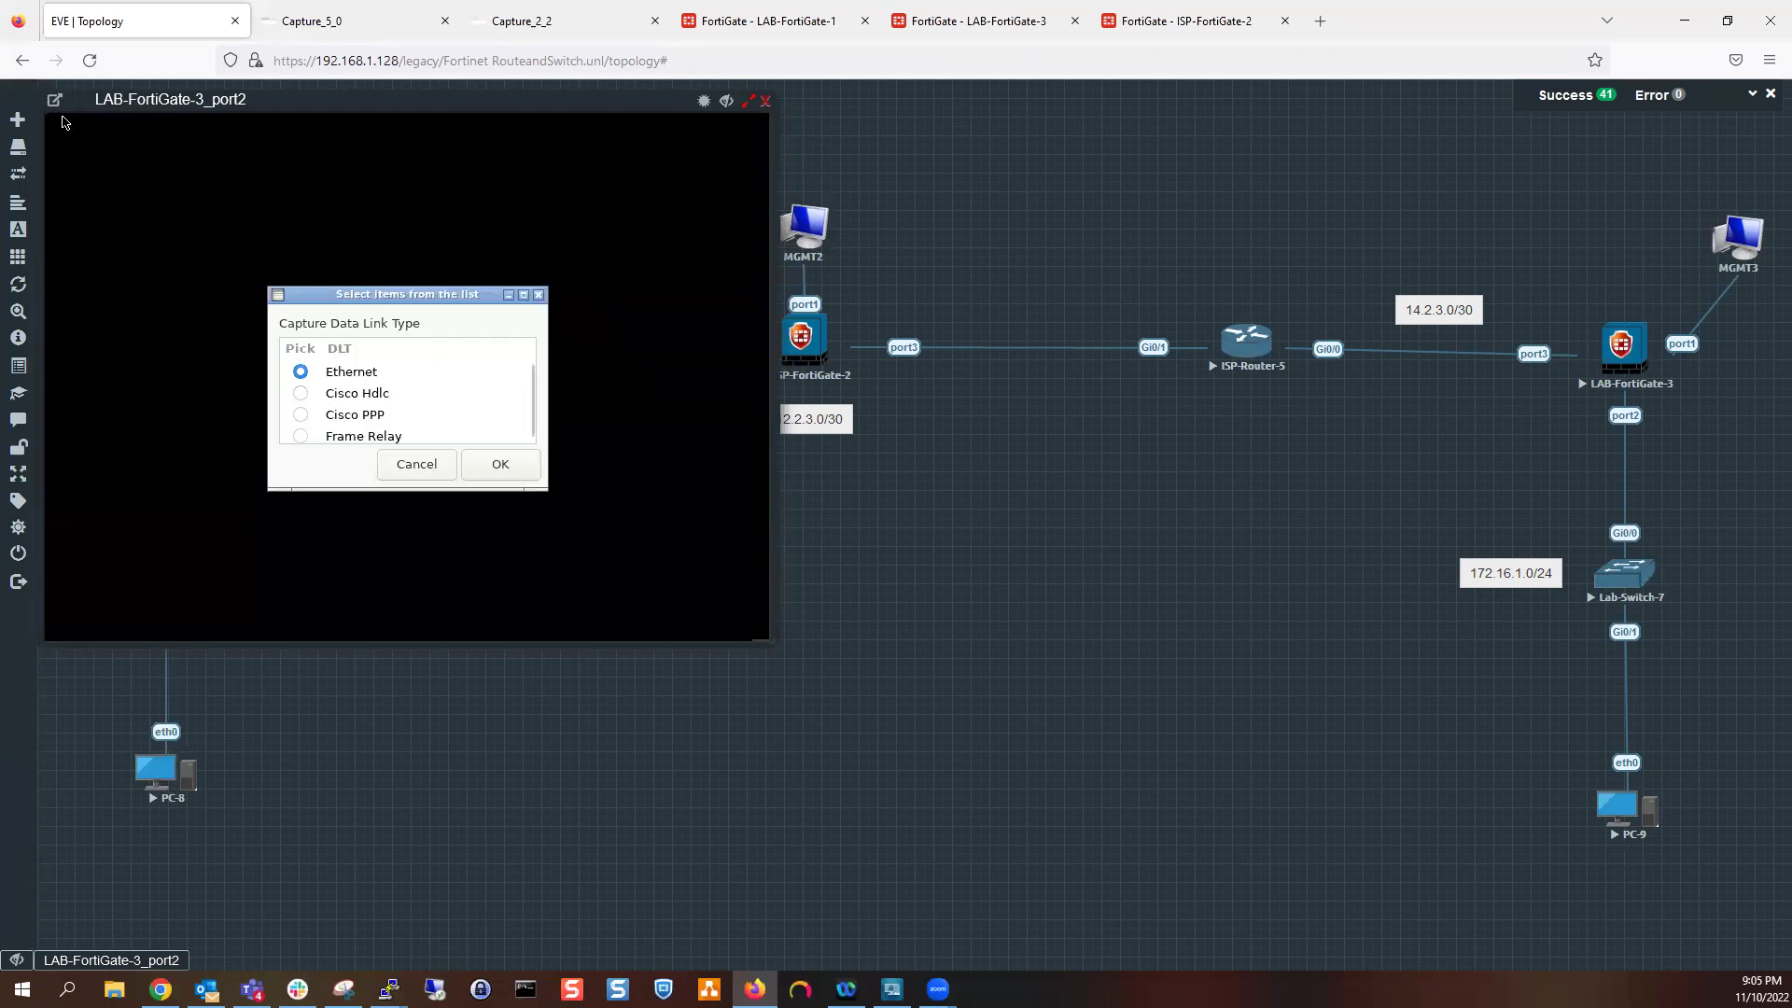
{"action": "left_click", "coordinate": [519, 467]}
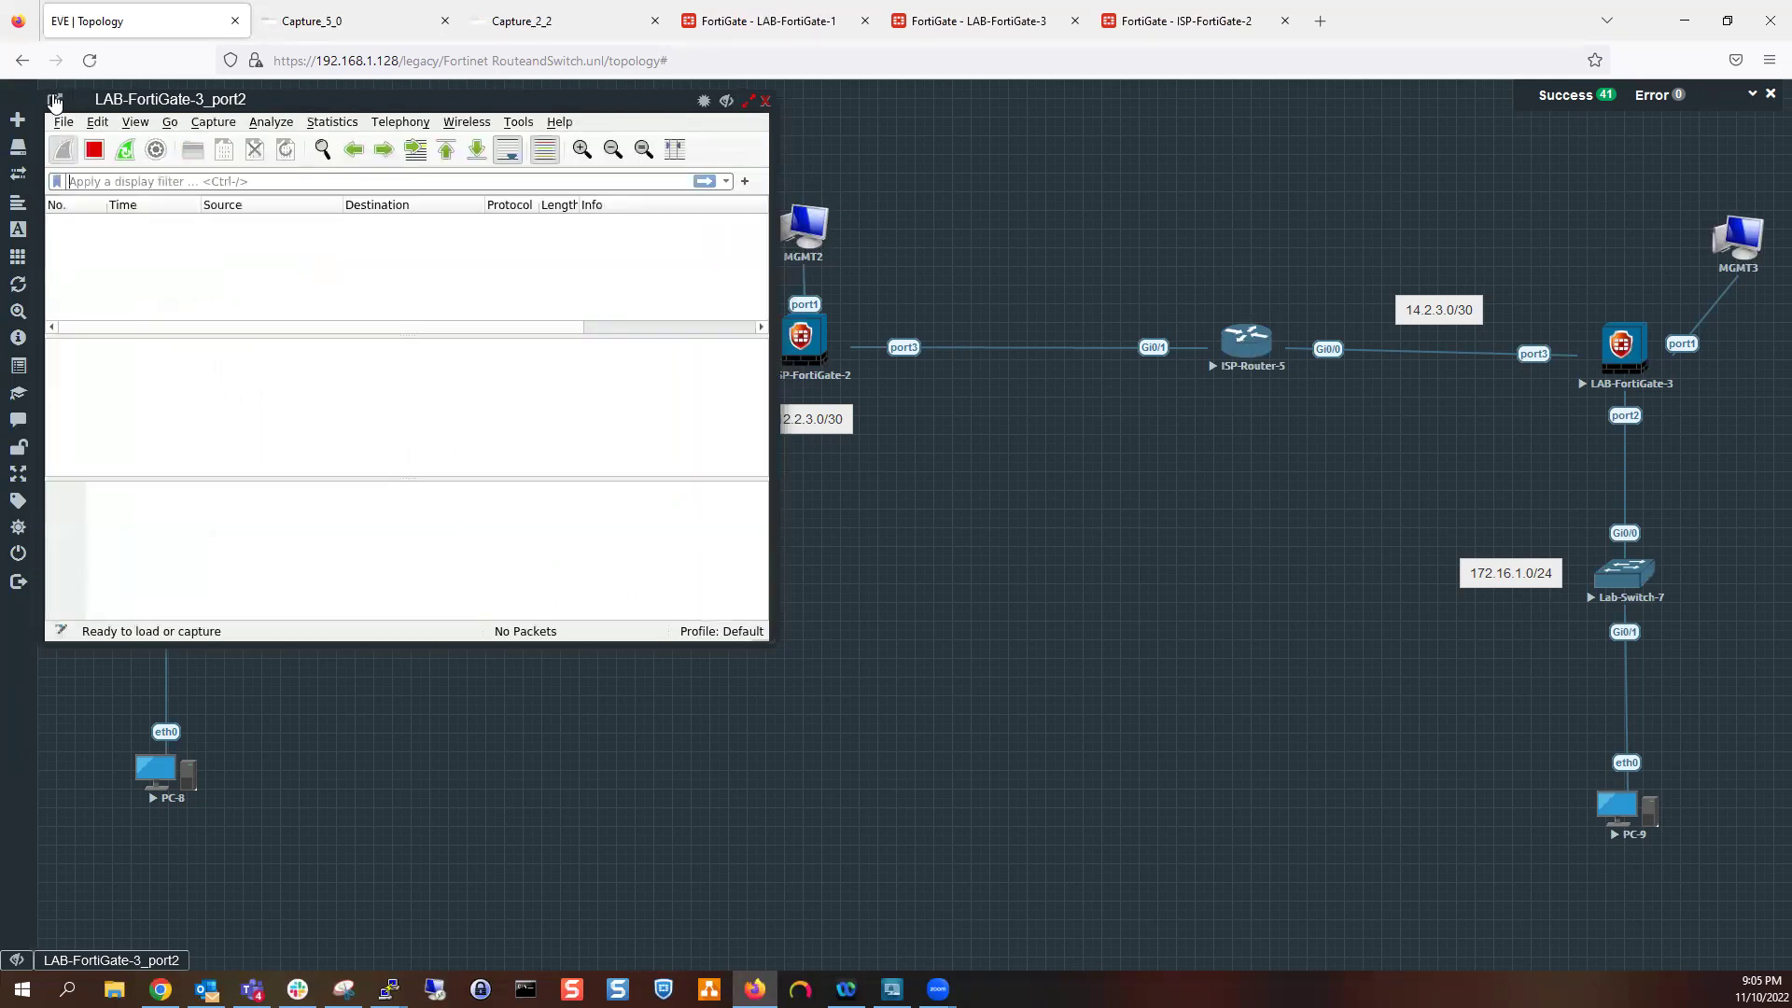
{"action": "left_click", "coordinate": [52, 101]}
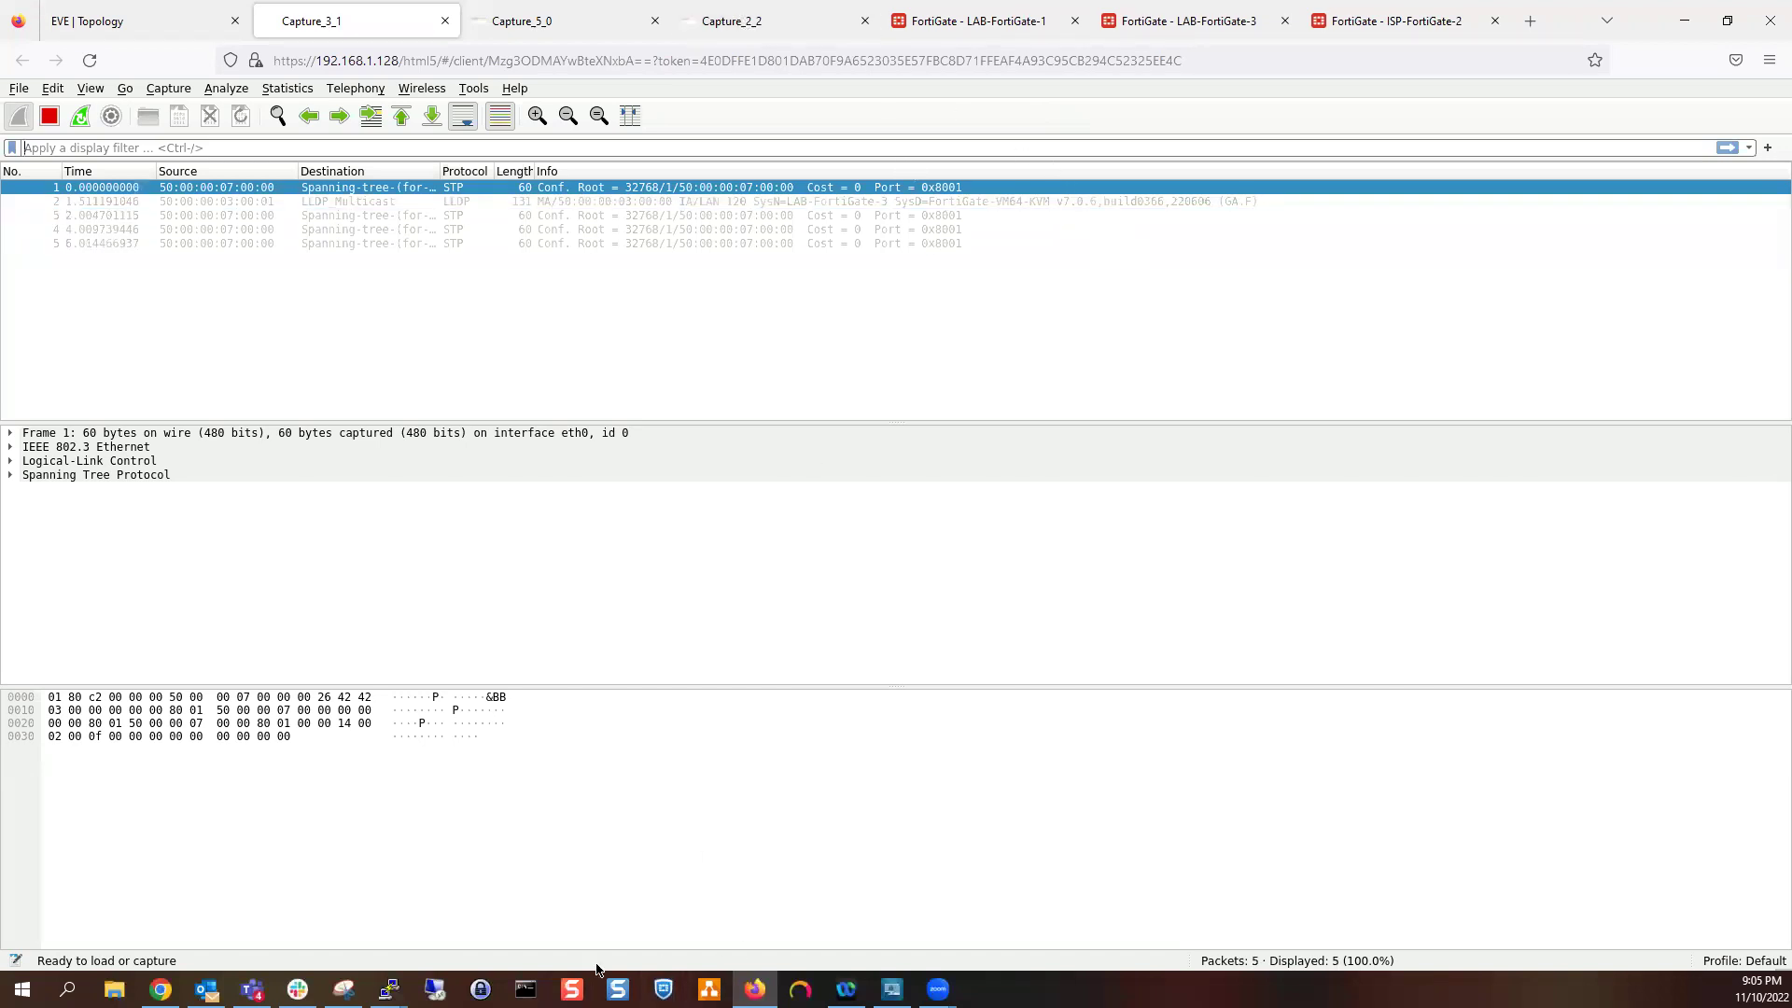
Check PC-8's ping output and Capture_2_2, then go to LAB-FortiGate-1's policy list
{"action": "mouse_move", "coordinate": [389, 989]}
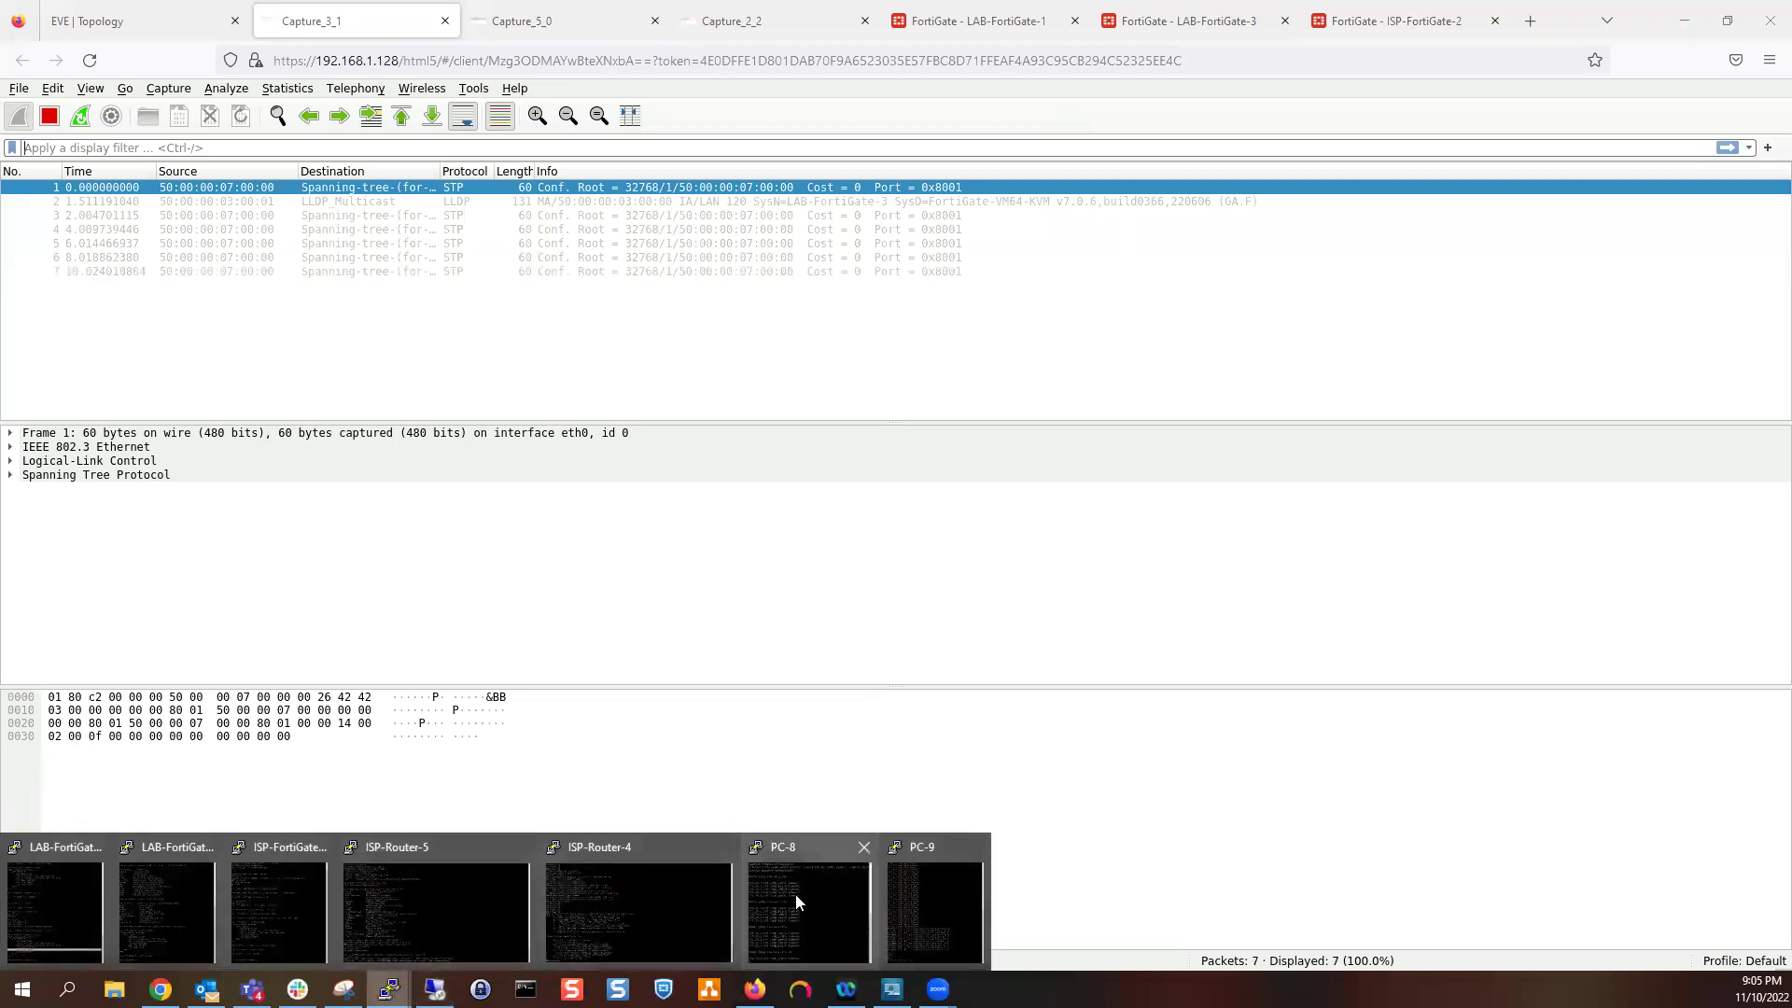
{"action": "left_click", "coordinate": [853, 915]}
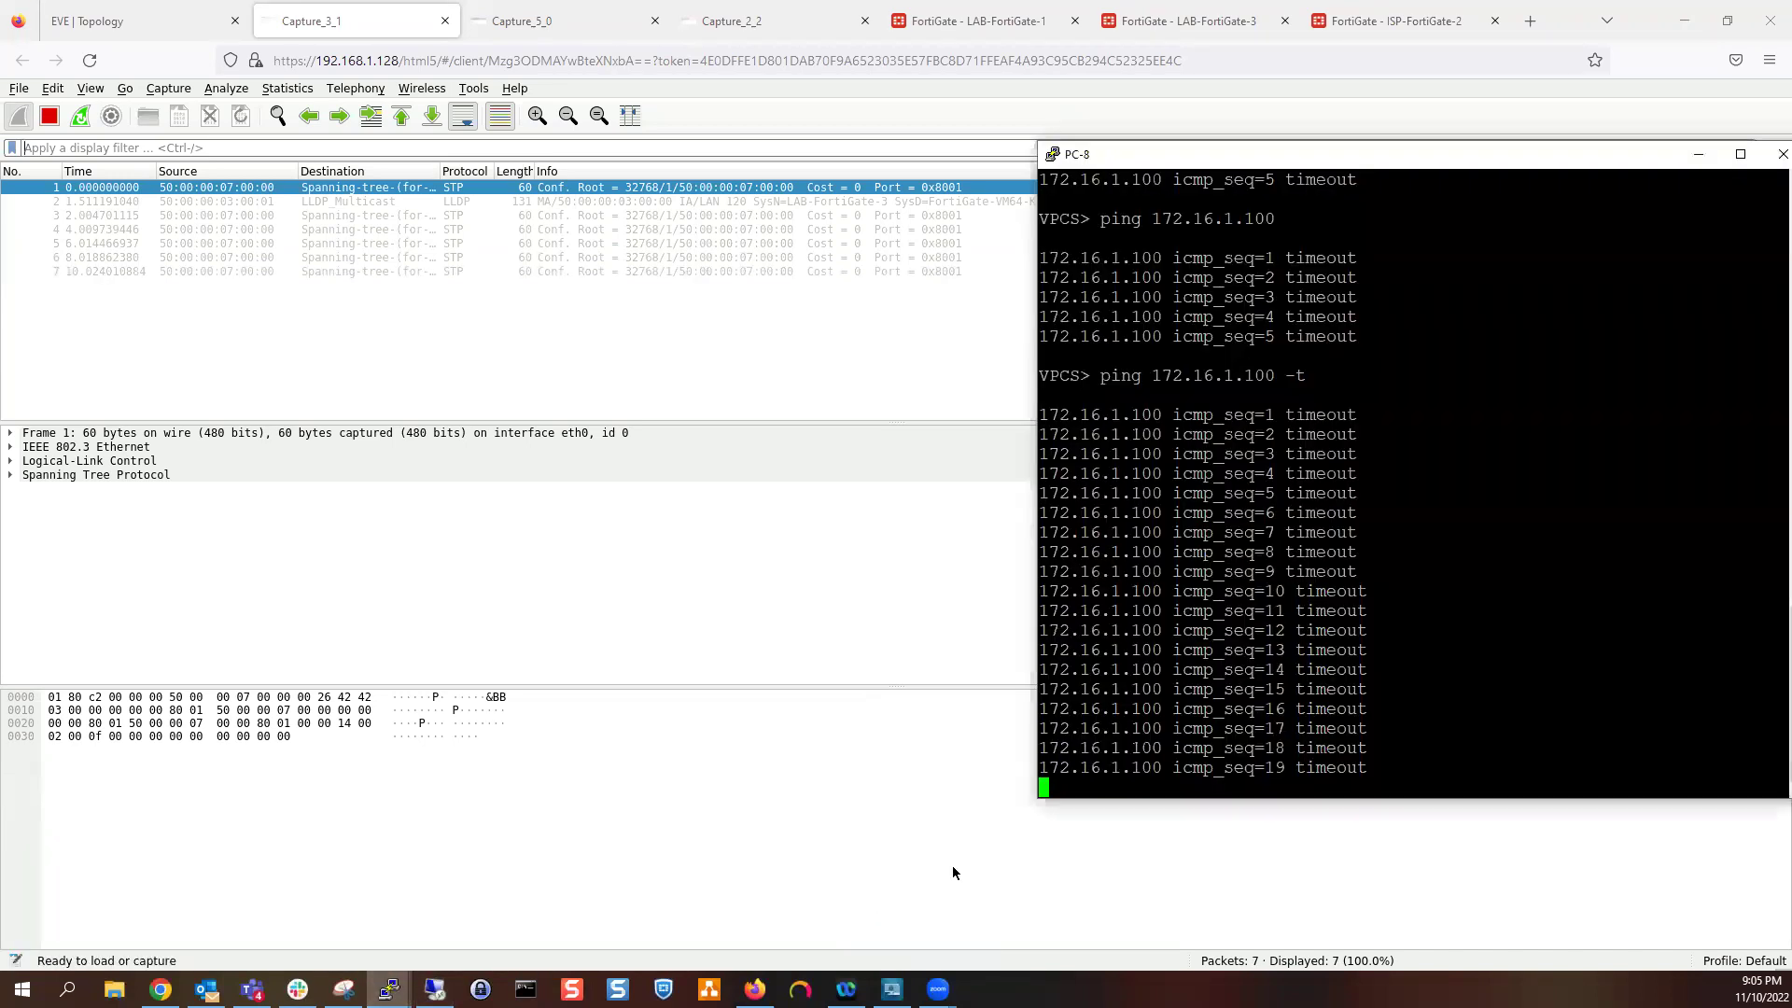
{"action": "left_click", "coordinate": [1697, 151]}
{"action": "left_click", "coordinate": [744, 8]}
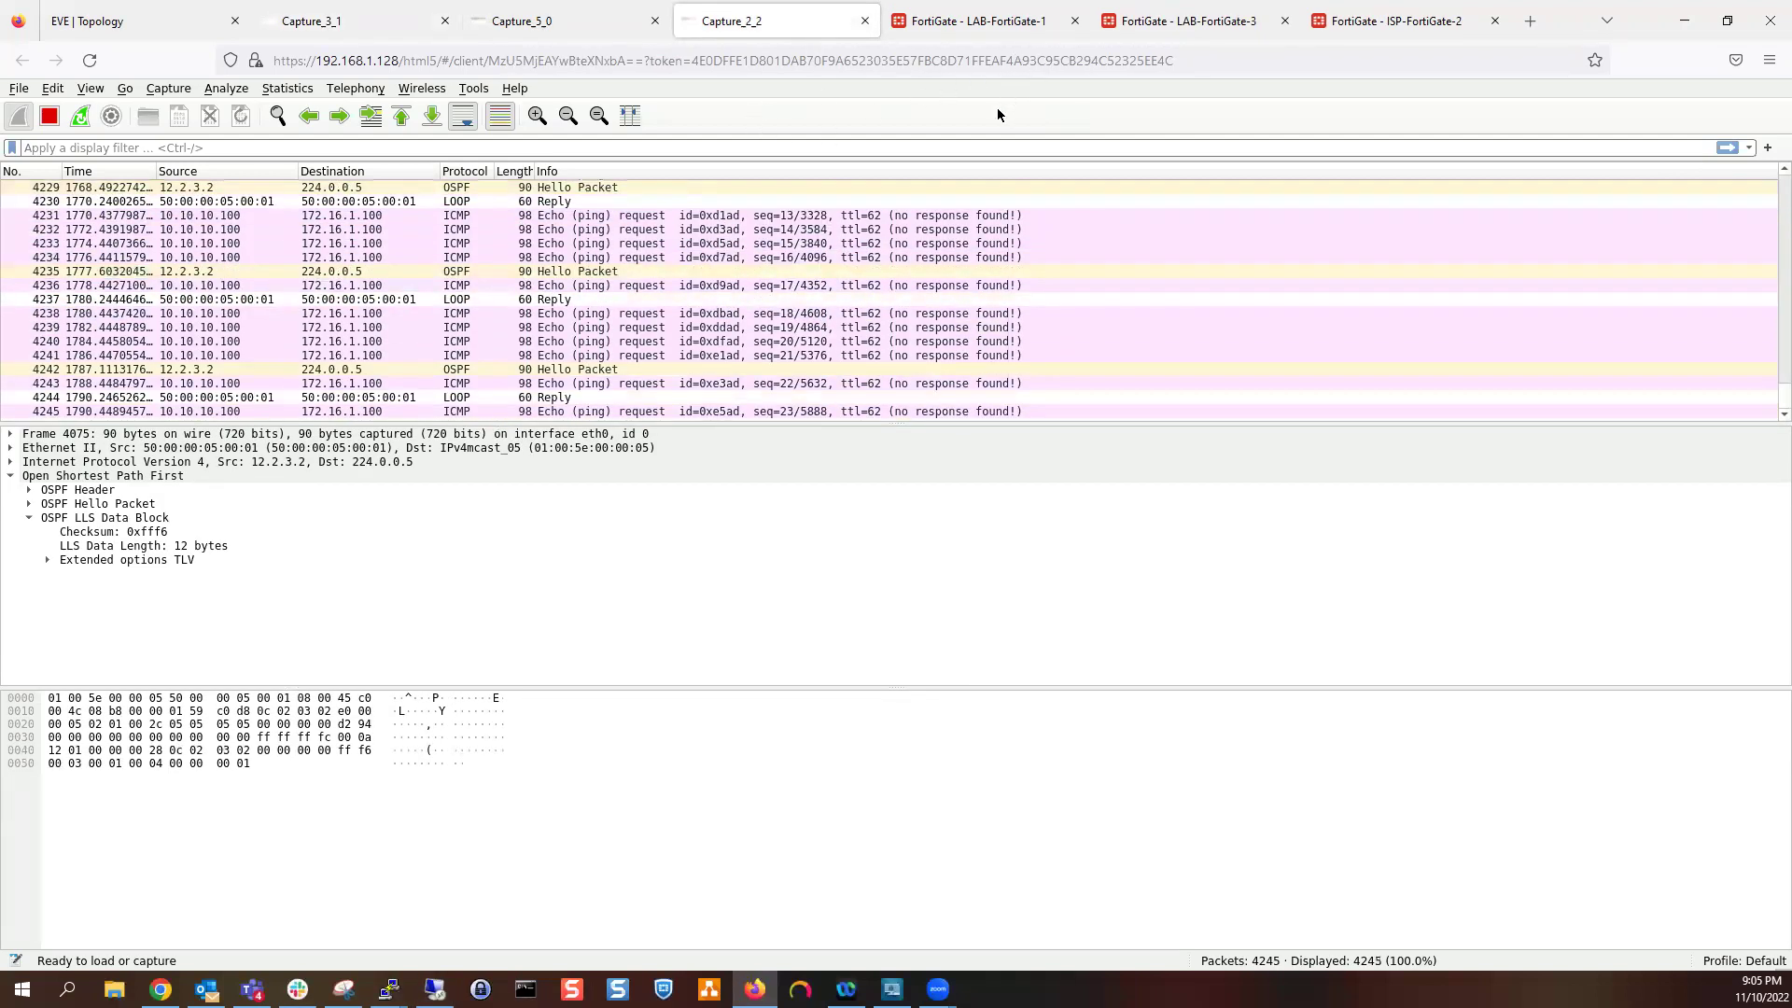
{"action": "left_click", "coordinate": [984, 14]}
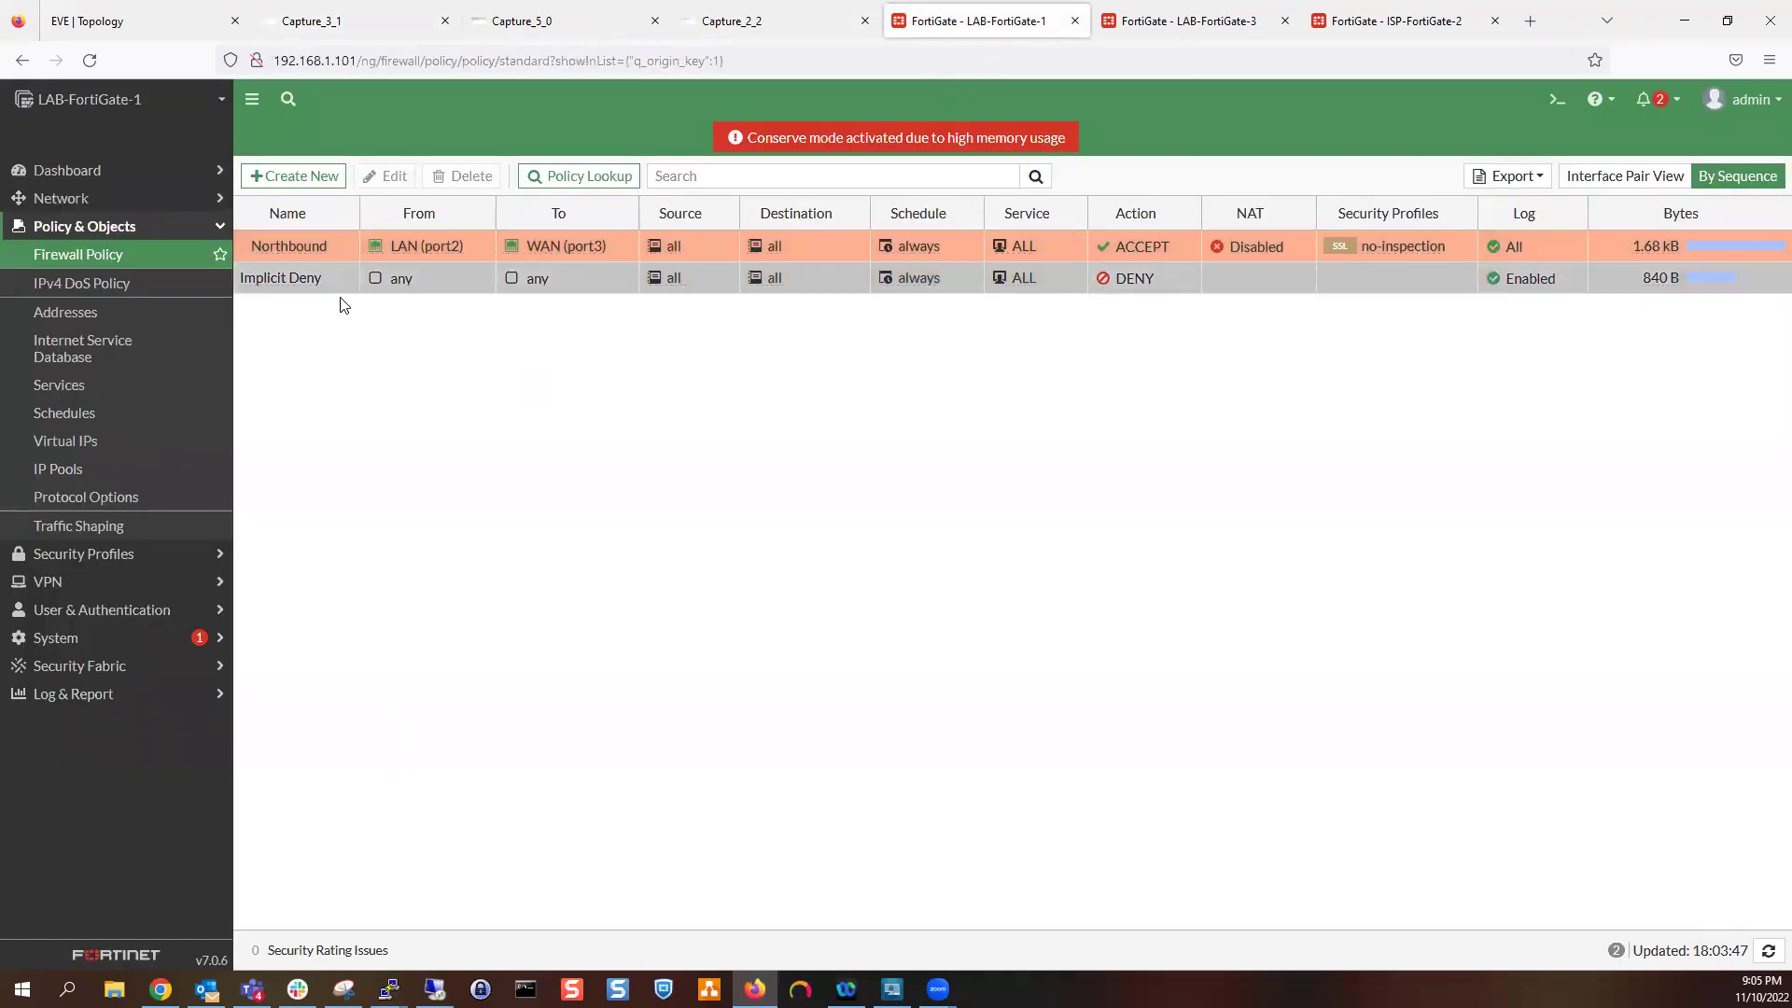
Refresh the policy list and start a new policy named Test
{"action": "left_click", "coordinate": [90, 62]}
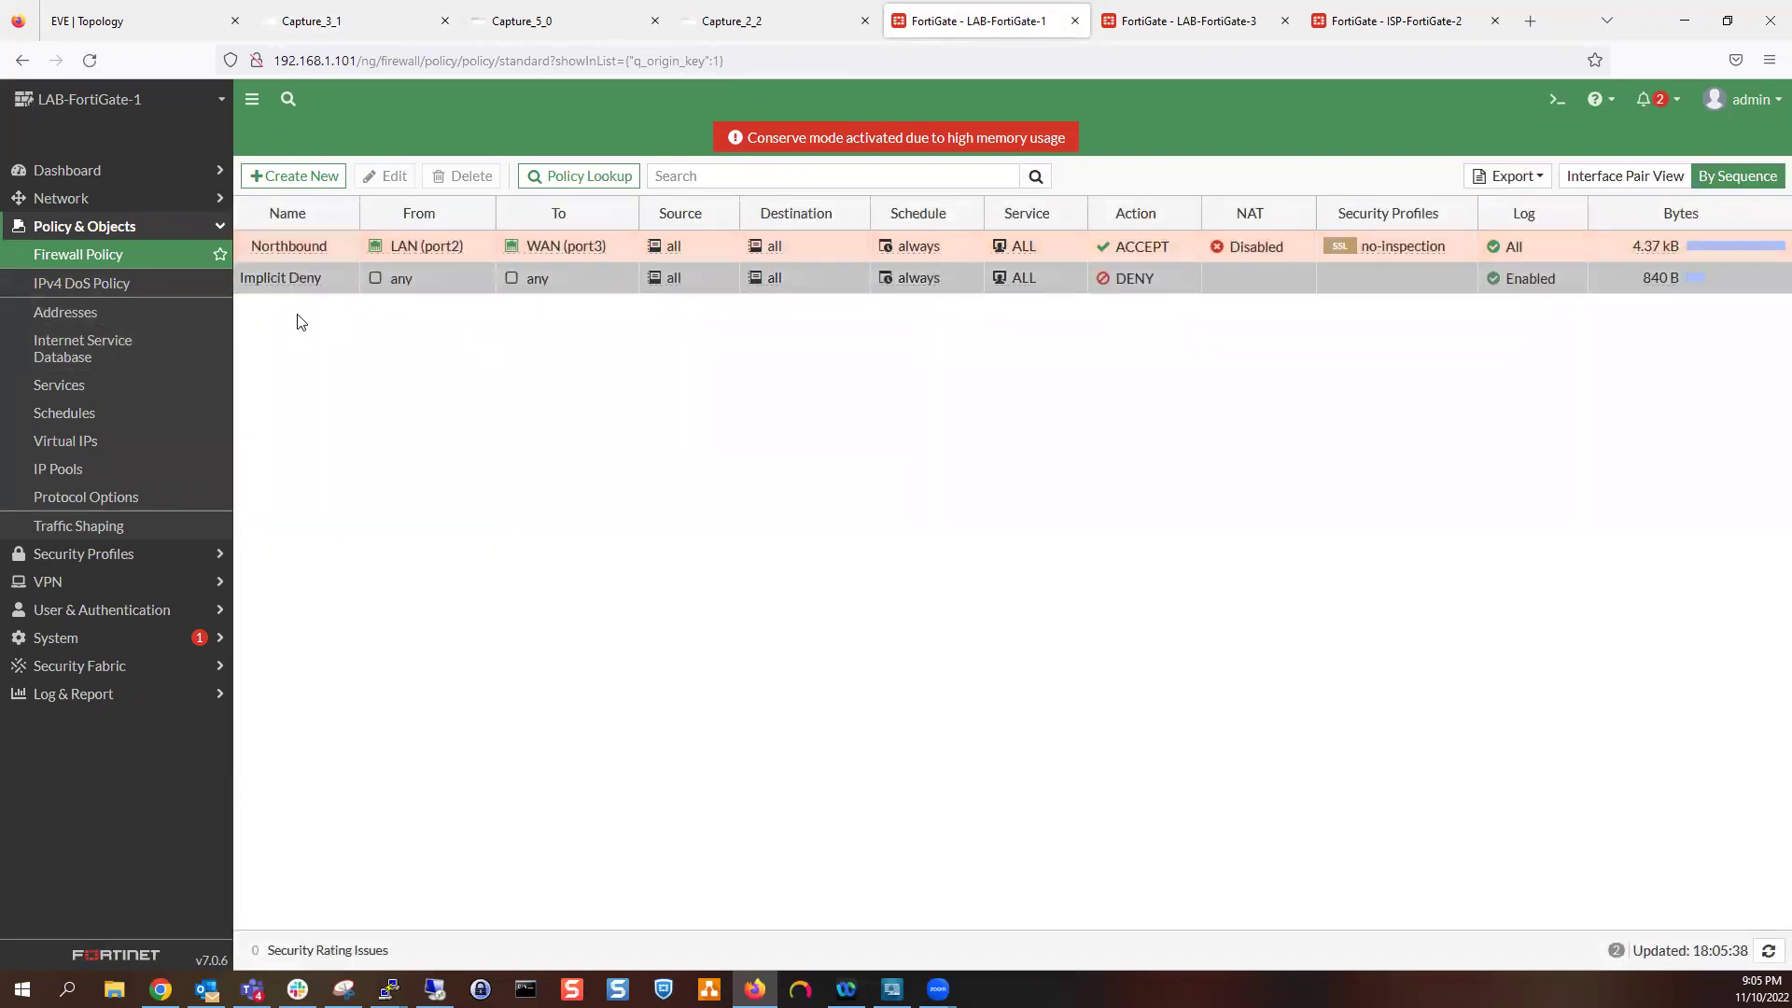
{"action": "left_click", "coordinate": [301, 182]}
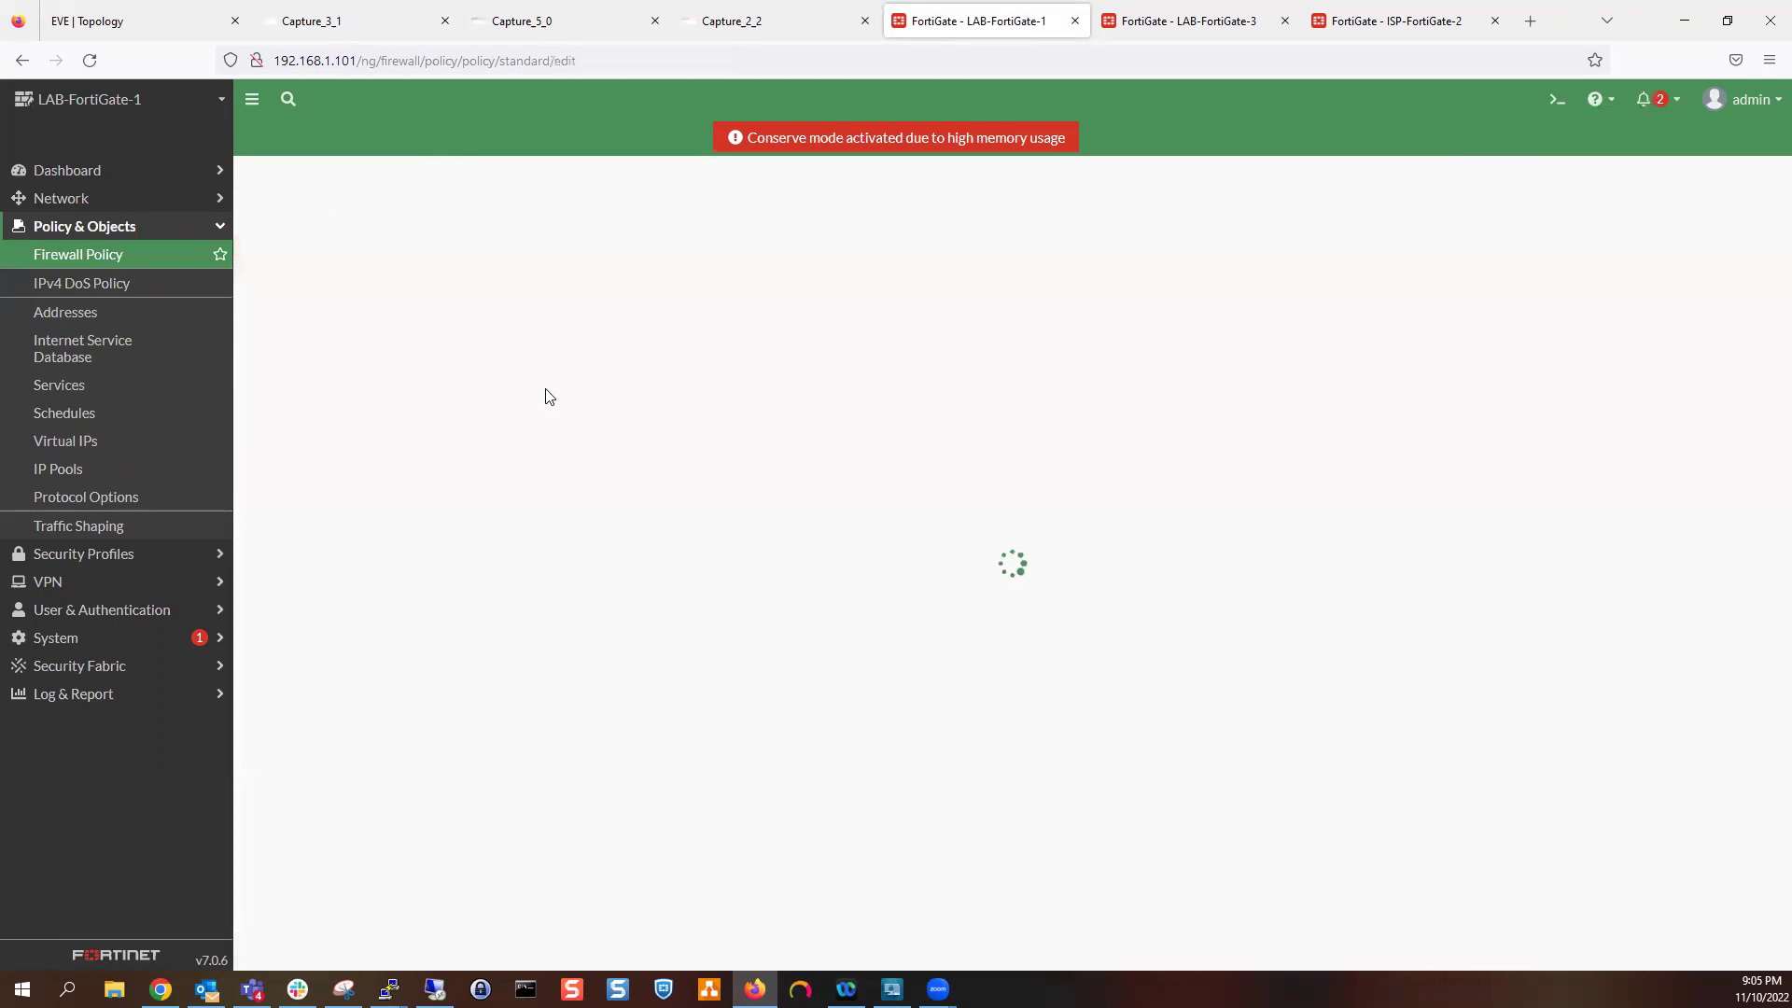
{"action": "left_click", "coordinate": [560, 227]}
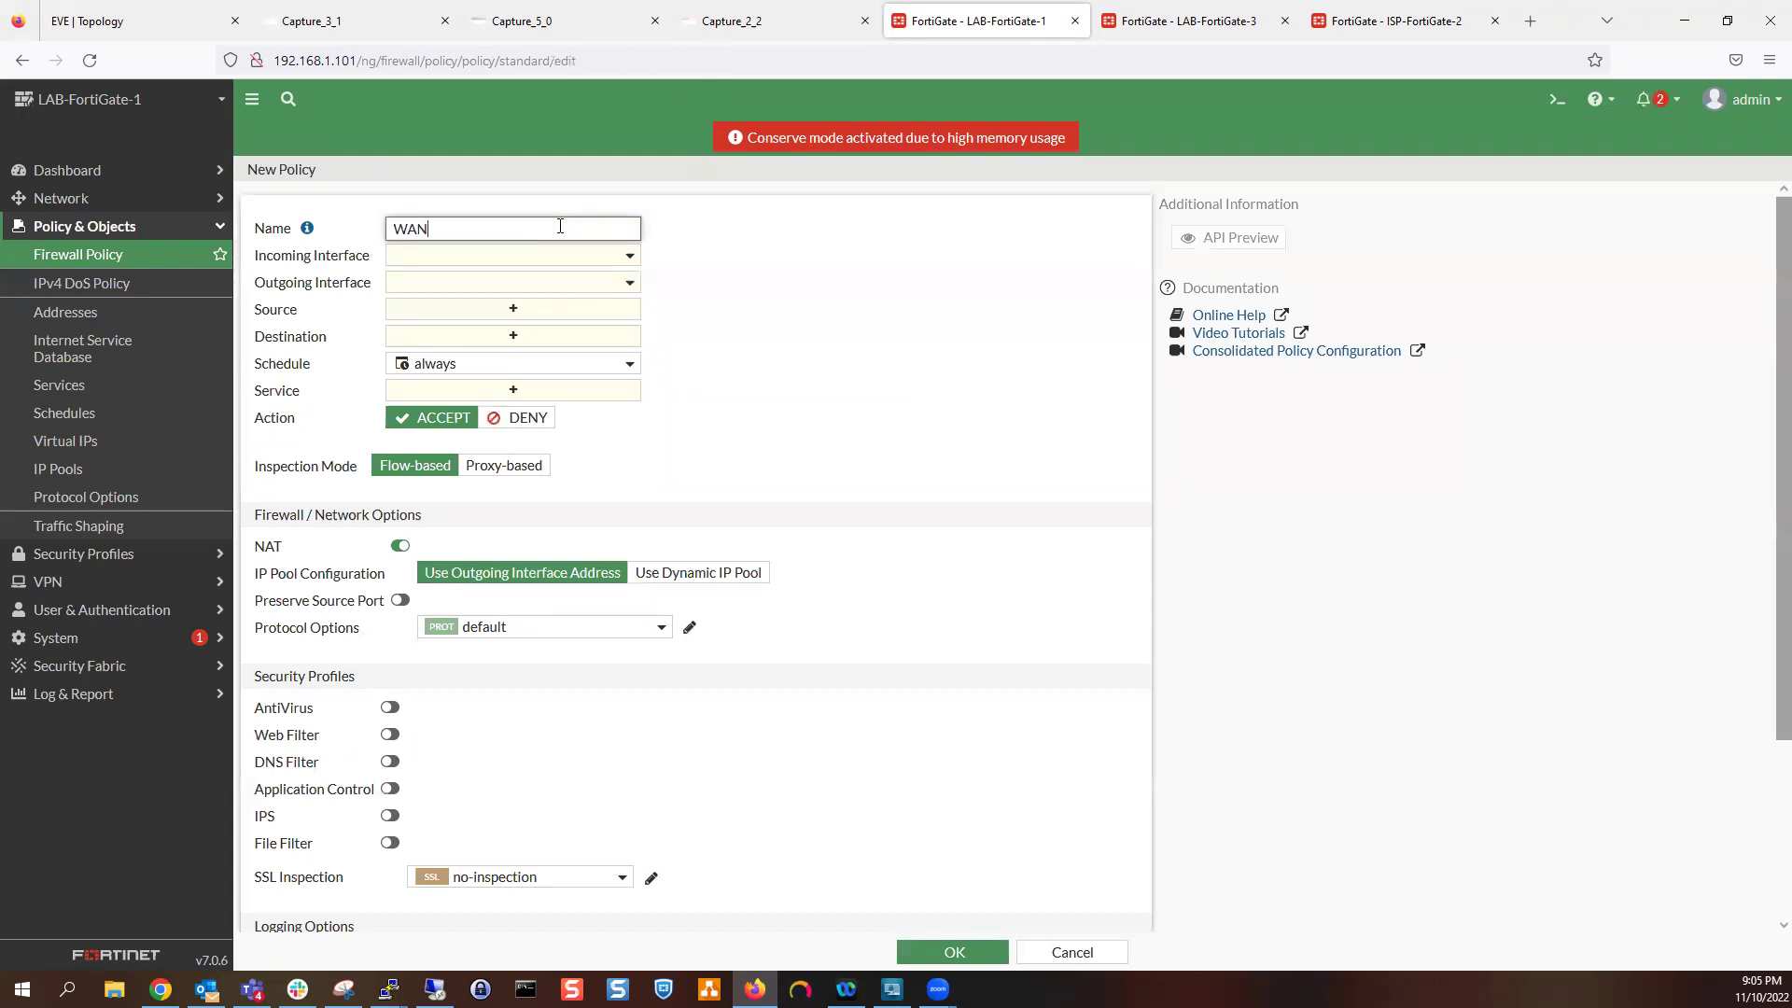
{"action": "type", "text": "WA"}
{"action": "key", "text": "BackSpace"}
{"action": "key", "text": "BackSpace"}
{"action": "type", "text": "Te"}
Set the incoming interface to WAN (port3) and the outgoing interface to LAN (port2)
{"action": "left_click", "coordinate": [565, 255]}
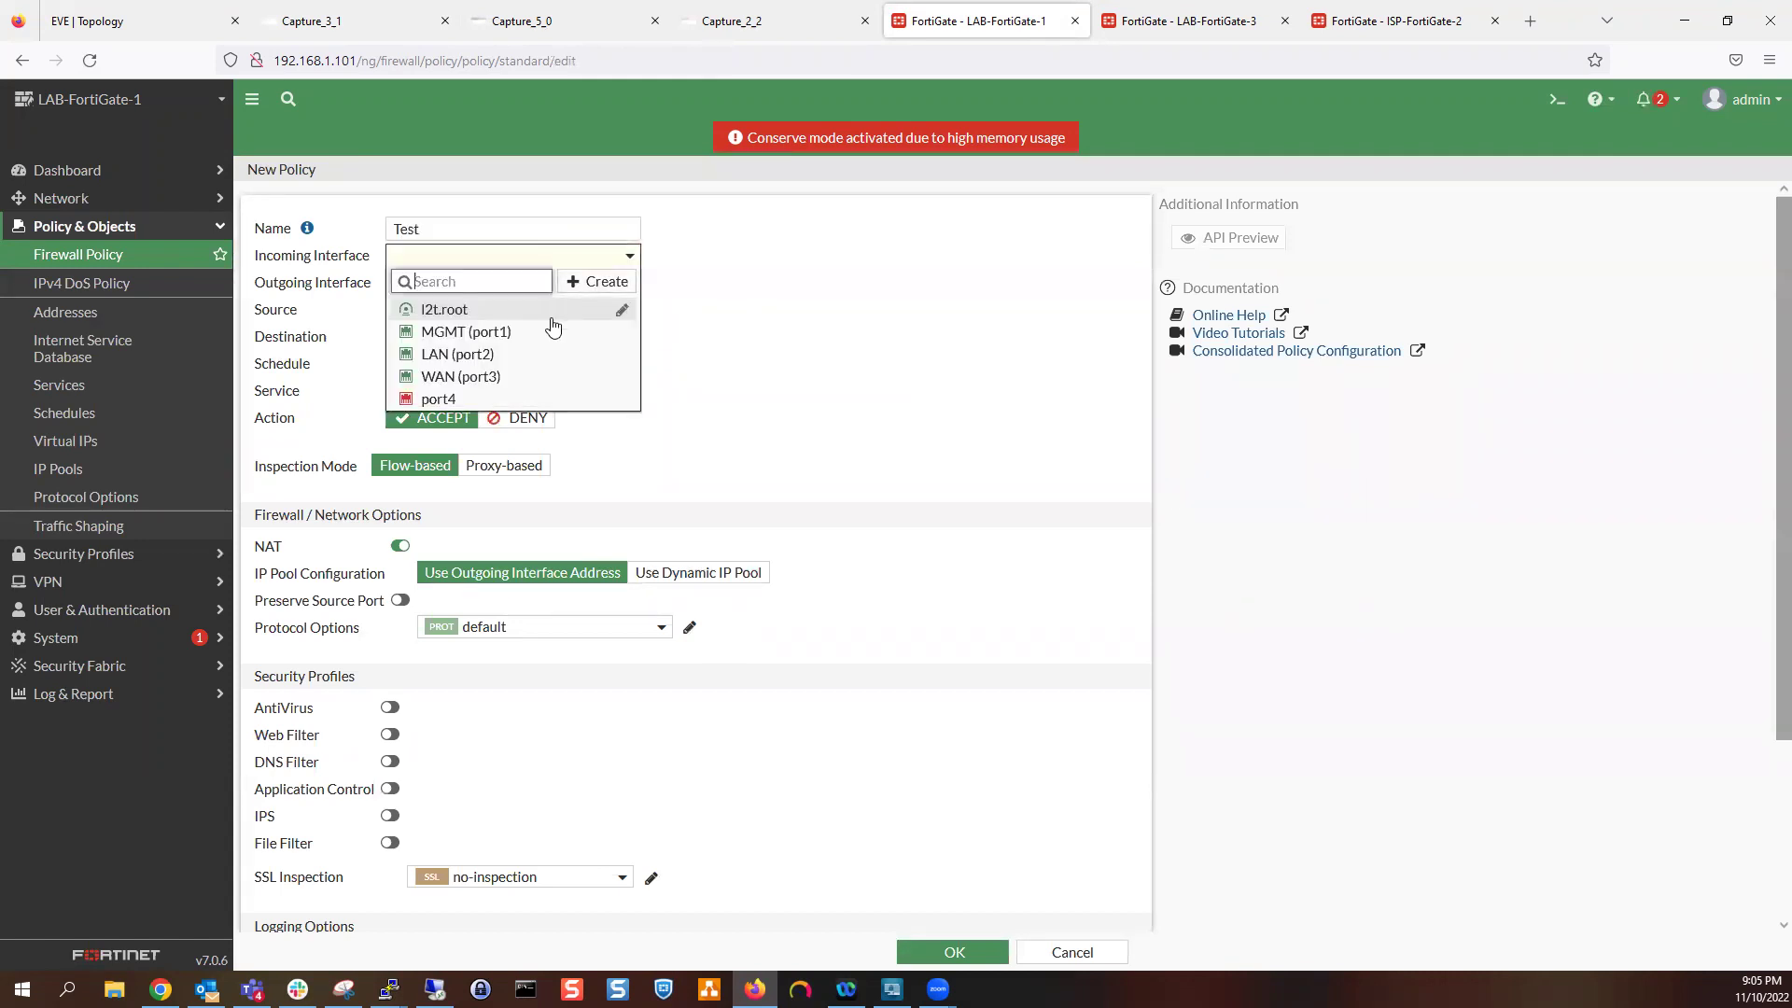
{"action": "left_click", "coordinate": [542, 363]}
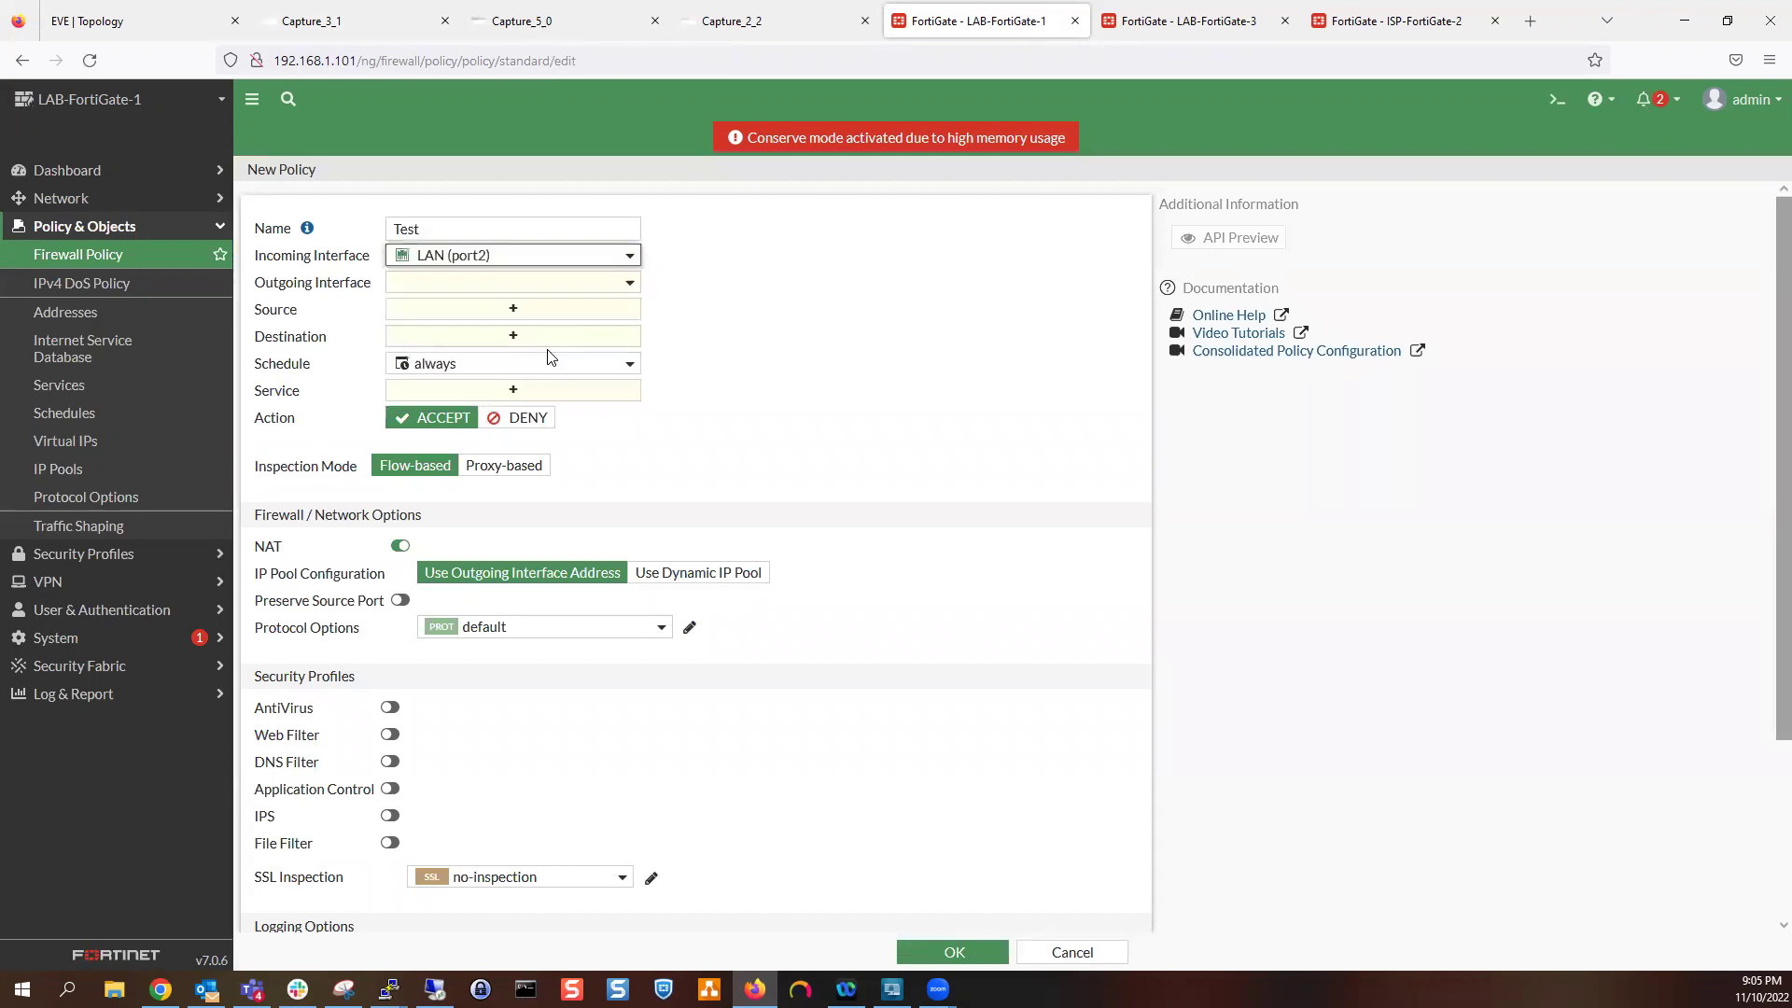
{"action": "left_click", "coordinate": [520, 284]}
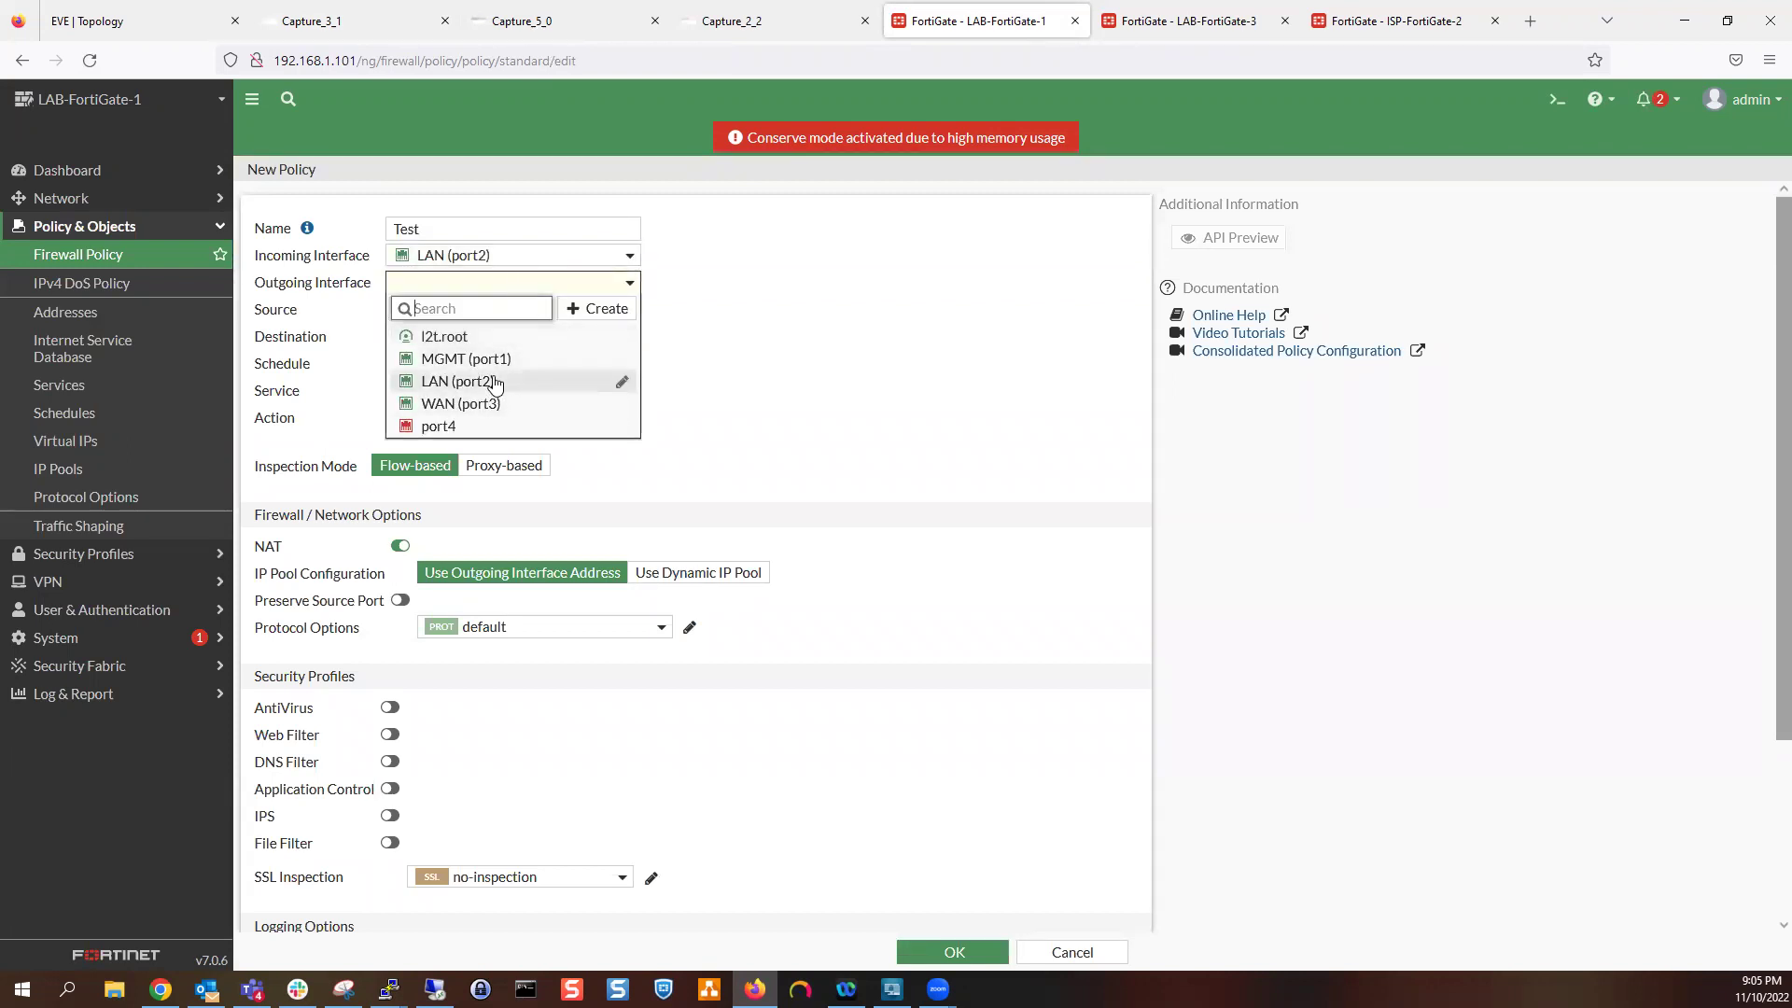
{"action": "left_click", "coordinate": [500, 407]}
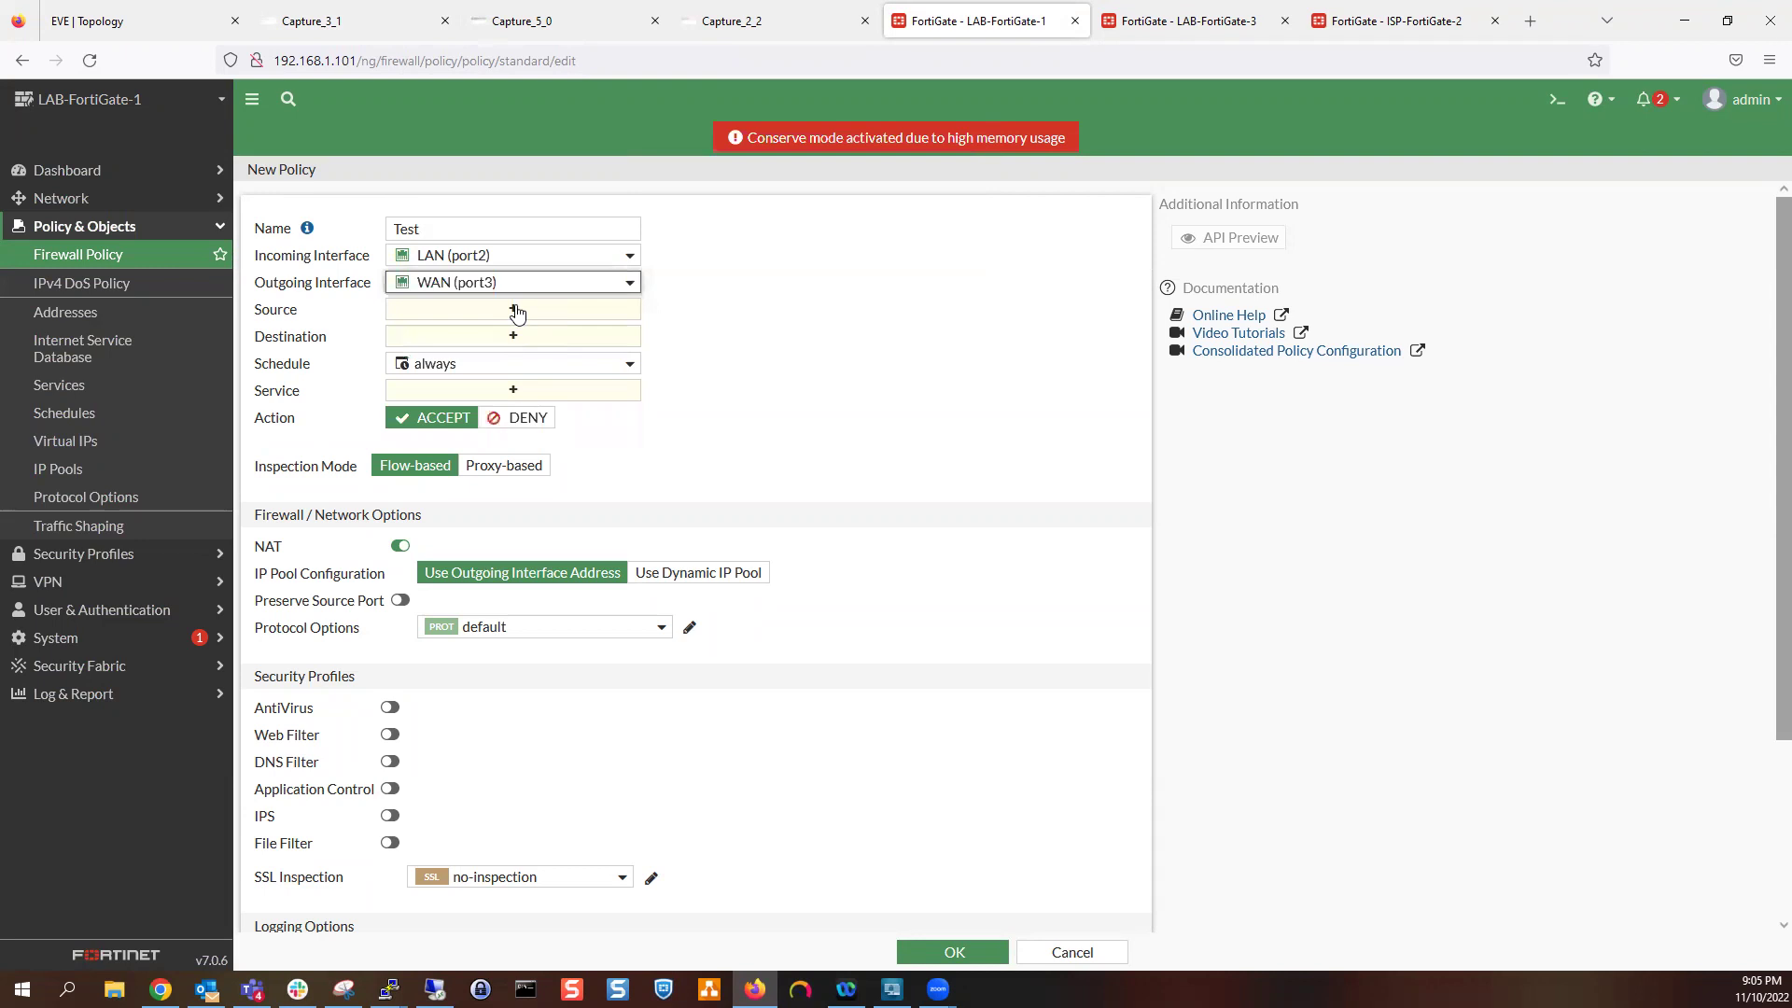
{"action": "left_click", "coordinate": [504, 257]}
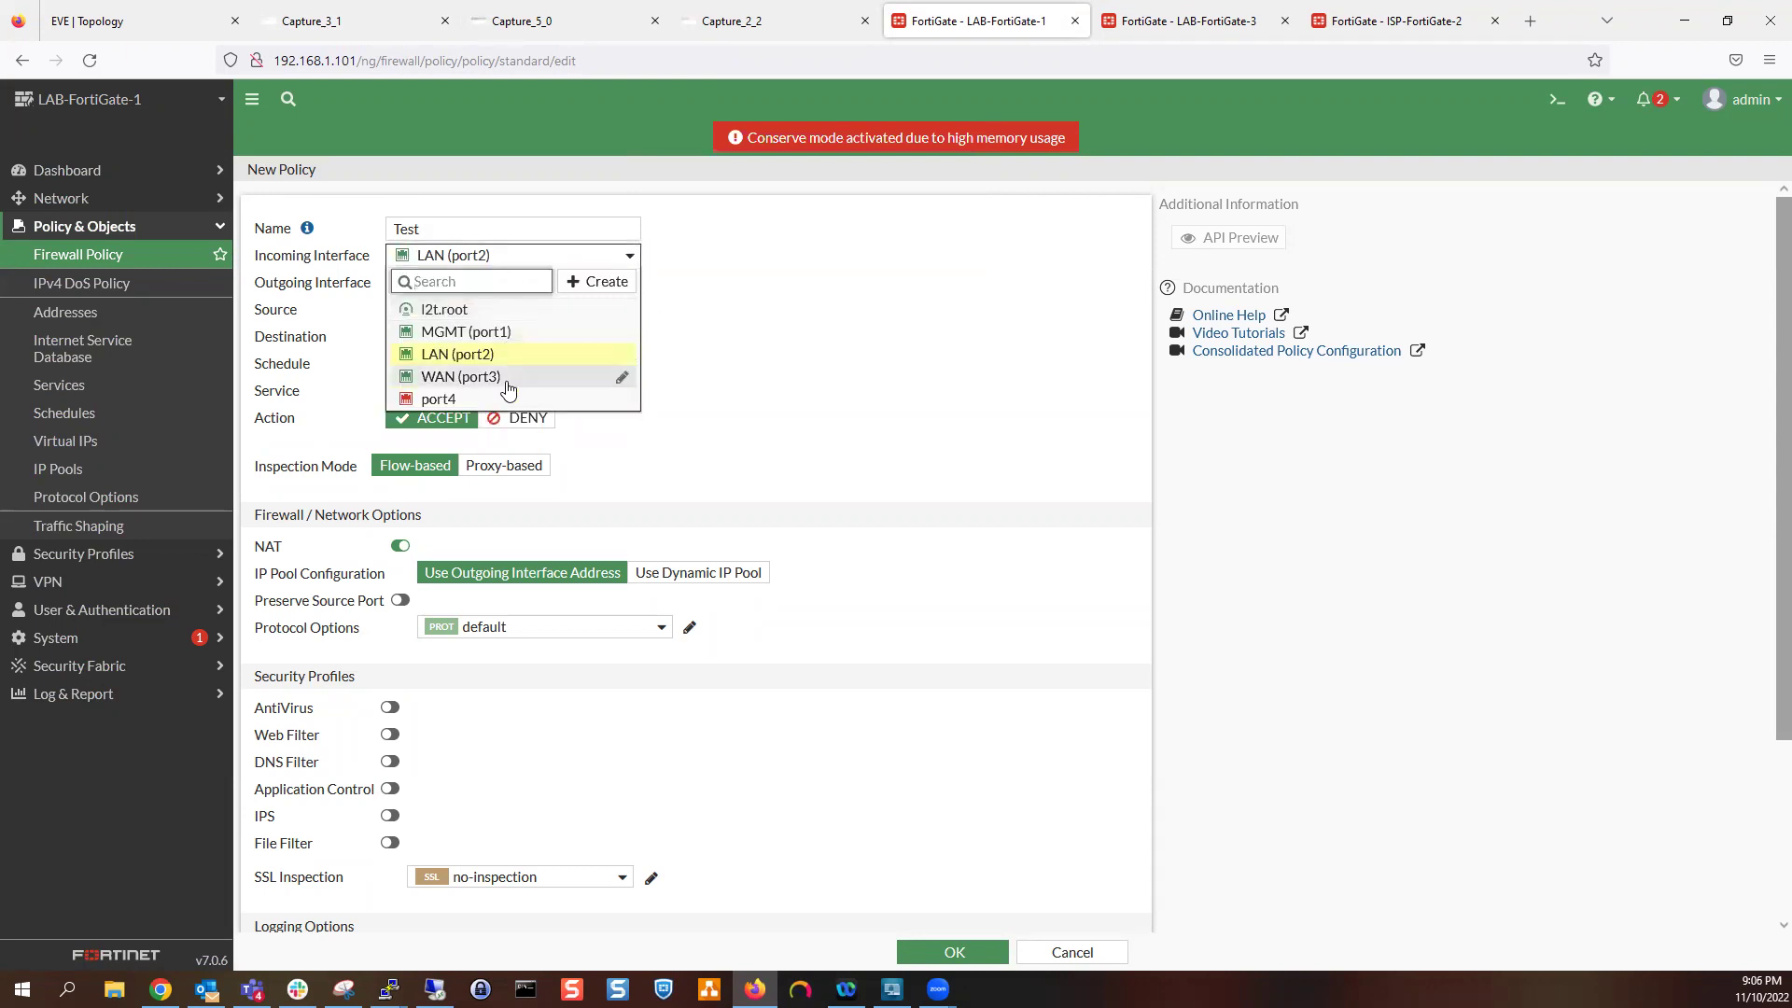
{"action": "left_click", "coordinate": [507, 377]}
{"action": "left_click", "coordinate": [518, 281]}
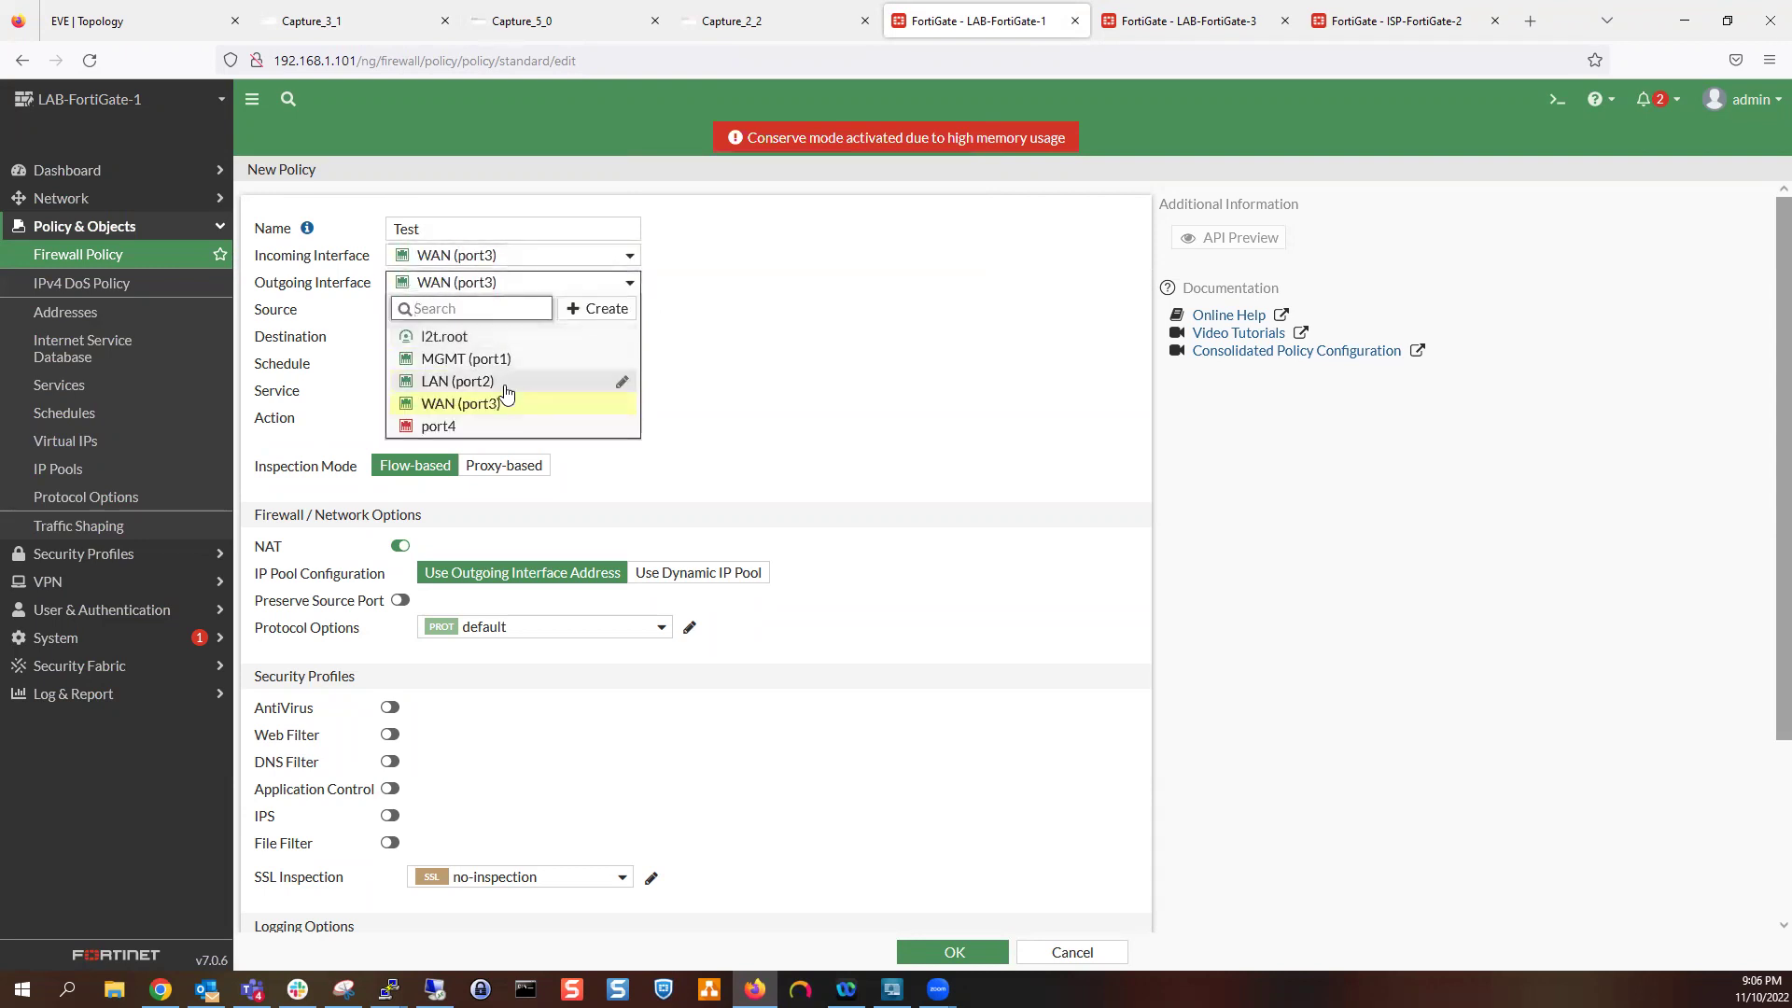
{"action": "left_click", "coordinate": [508, 388]}
Use source all, destination all, service ALL, turn NAT off, and save the policy
{"action": "left_click", "coordinate": [512, 316]}
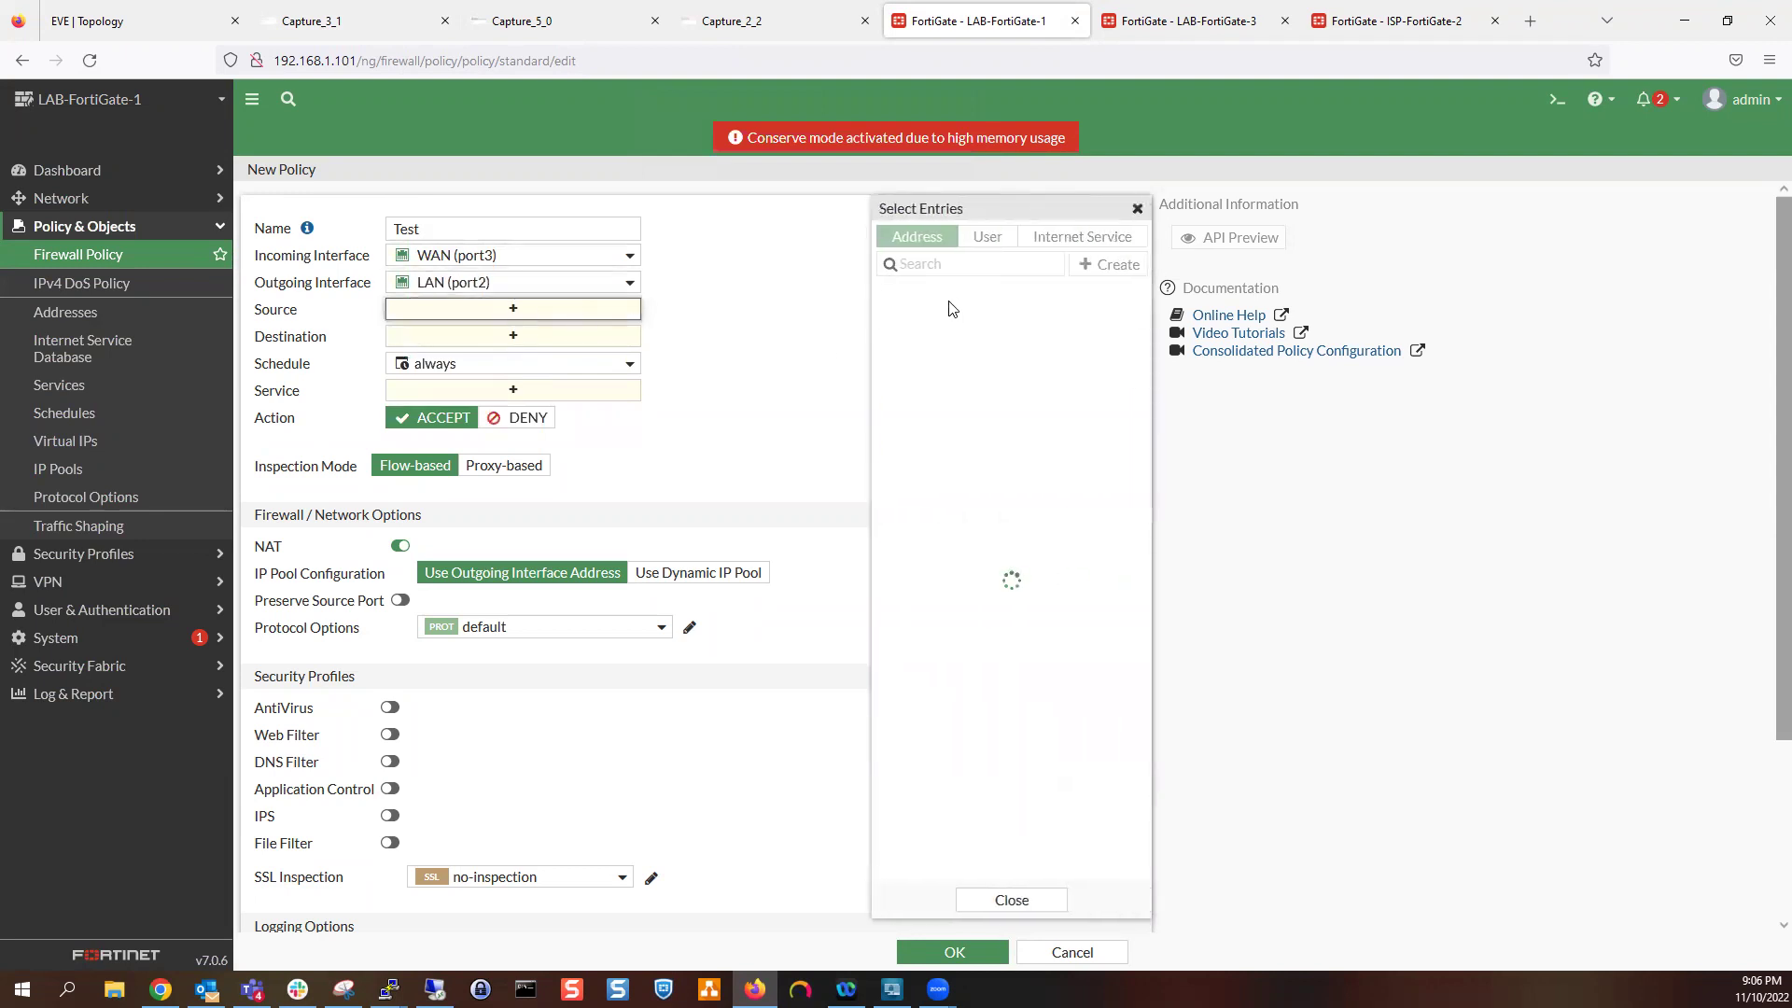
{"action": "left_click", "coordinate": [931, 316]}
{"action": "left_click", "coordinate": [565, 356]}
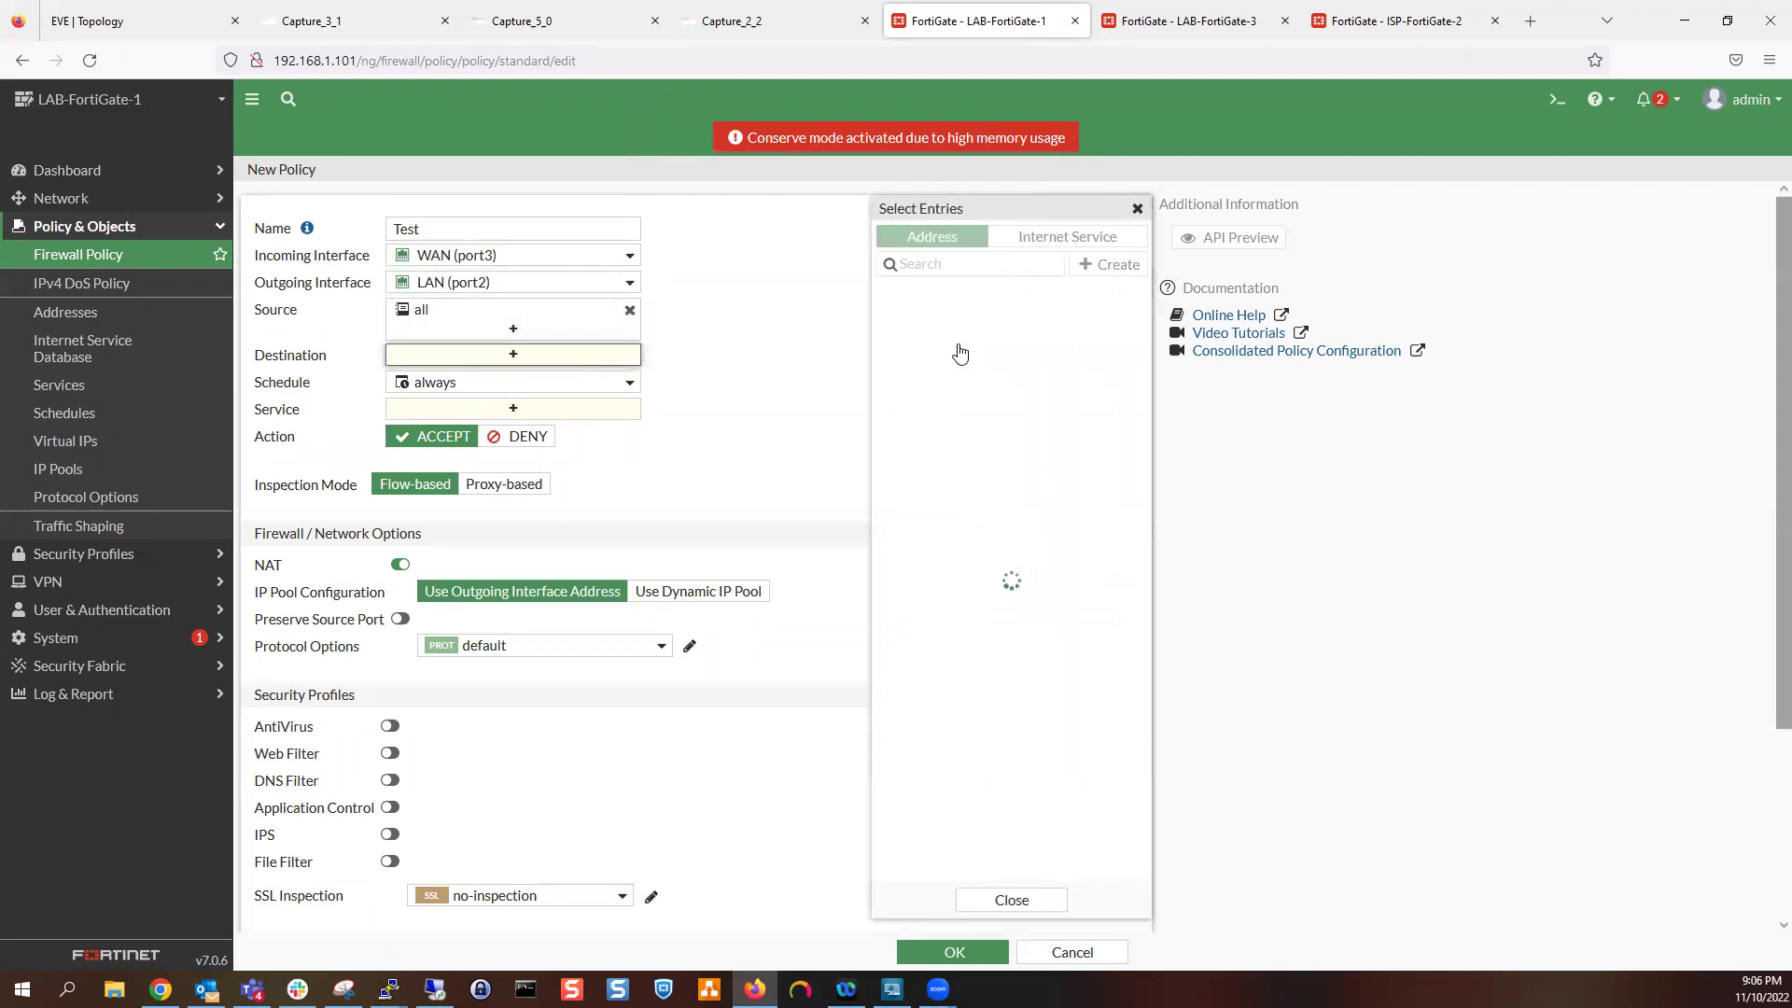
{"action": "left_click", "coordinate": [1027, 317]}
{"action": "left_click", "coordinate": [571, 428]}
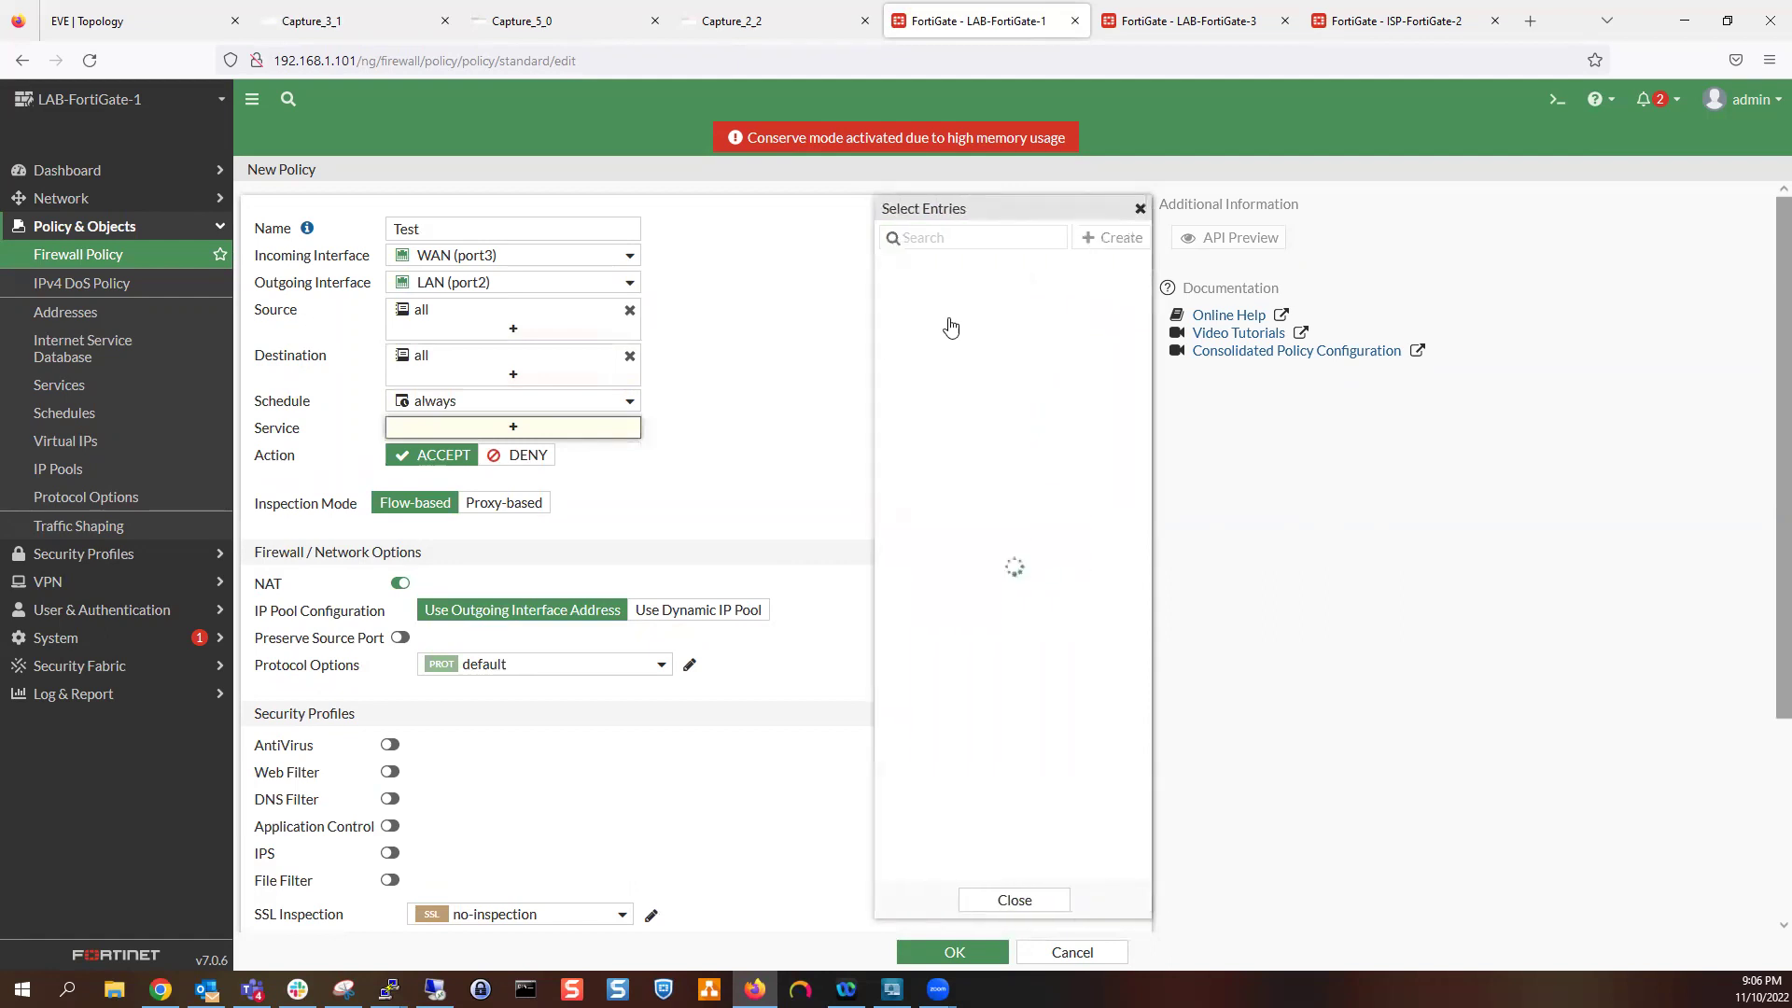
{"action": "left_click", "coordinate": [922, 310]}
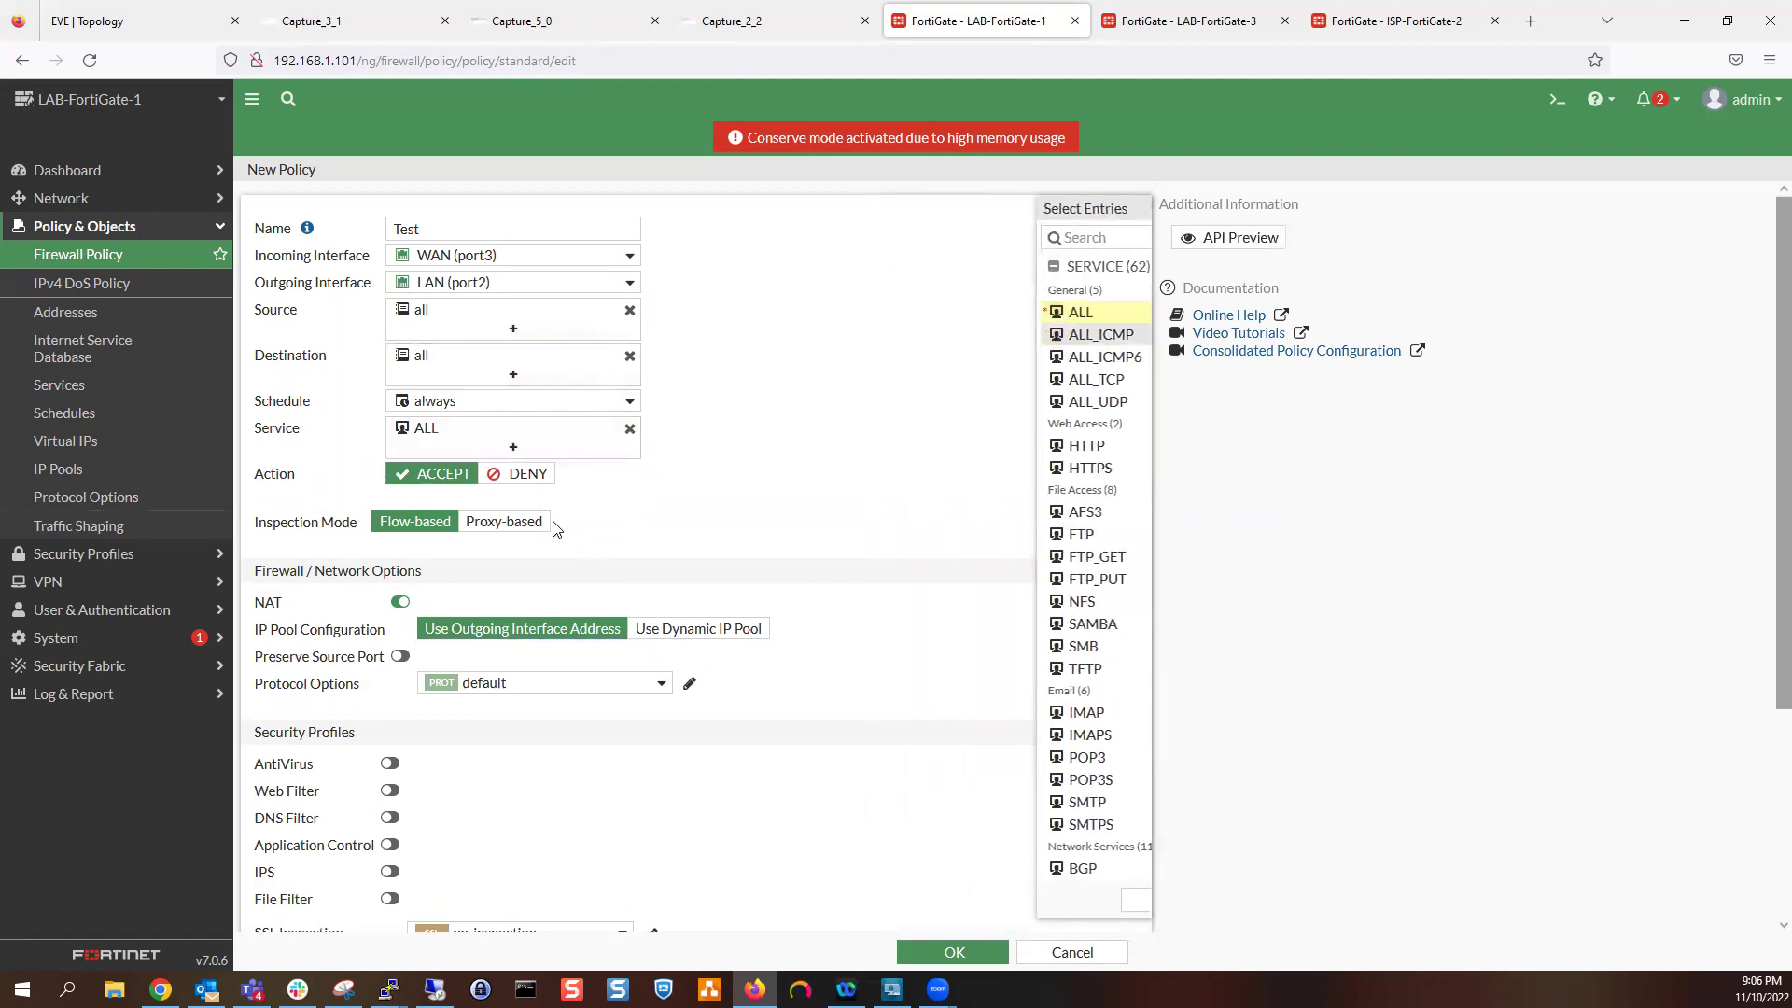
{"action": "scroll", "coordinate": [556, 528], "scroll_direction": "down", "scroll_amount": 3}
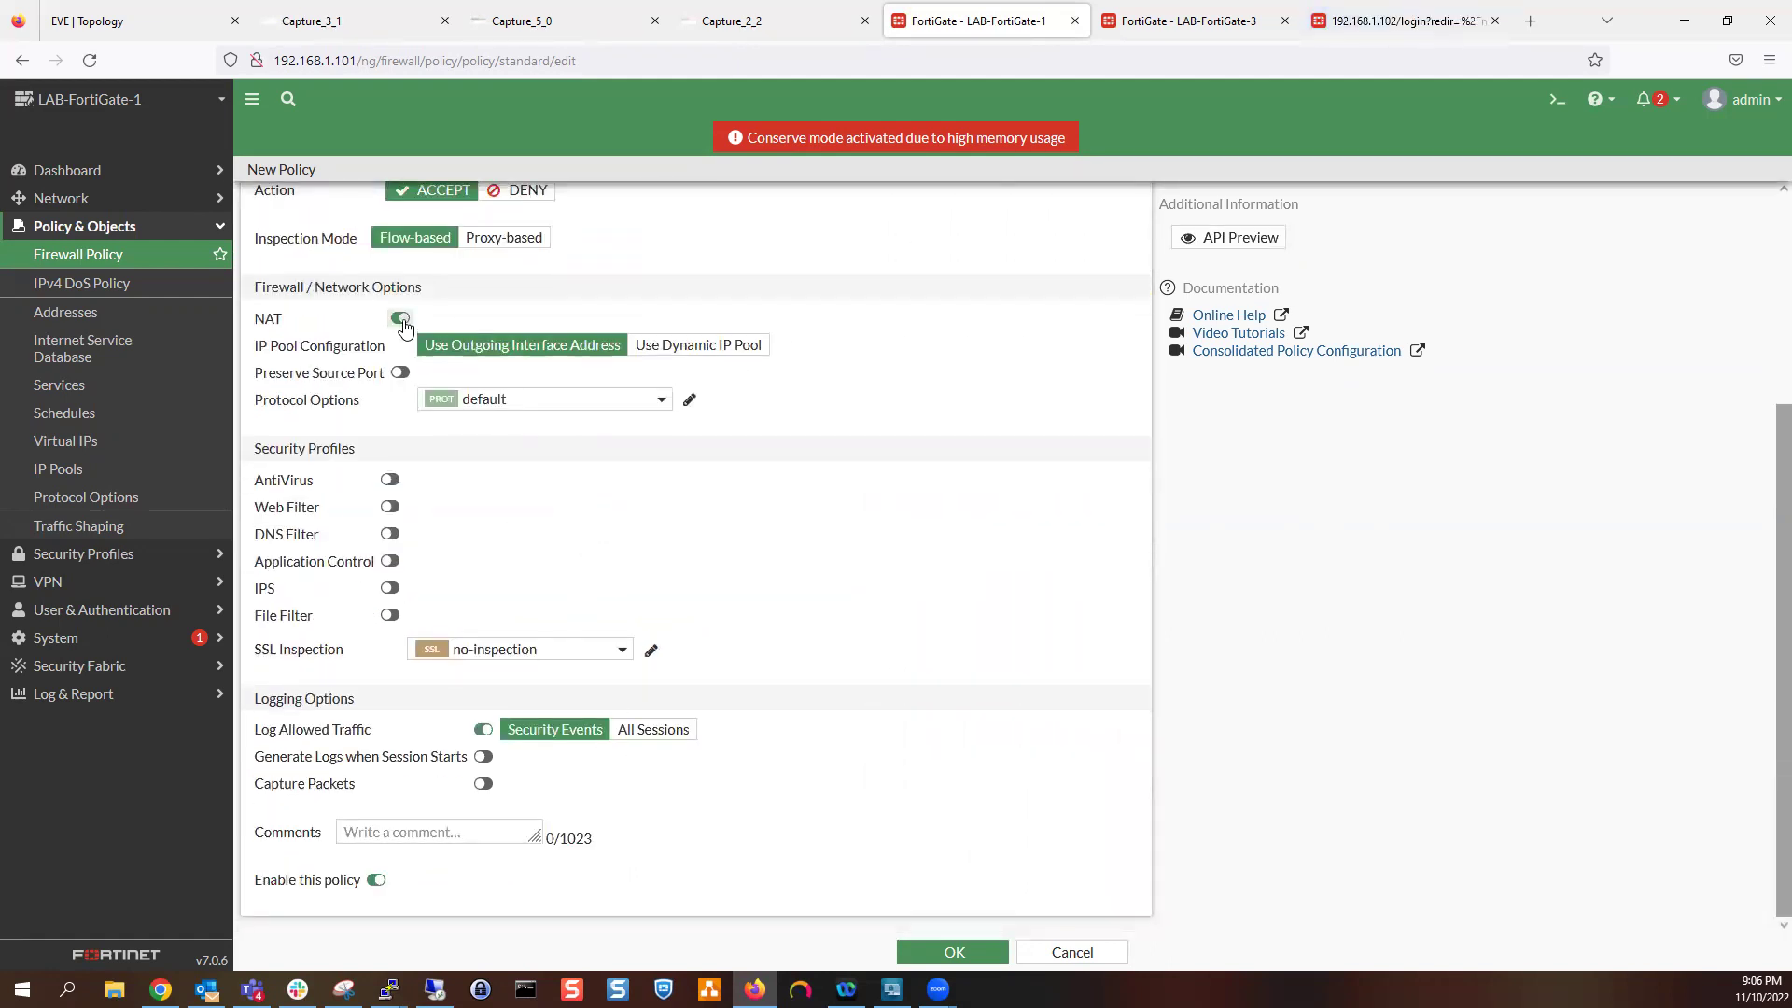
{"action": "left_click", "coordinate": [401, 319]}
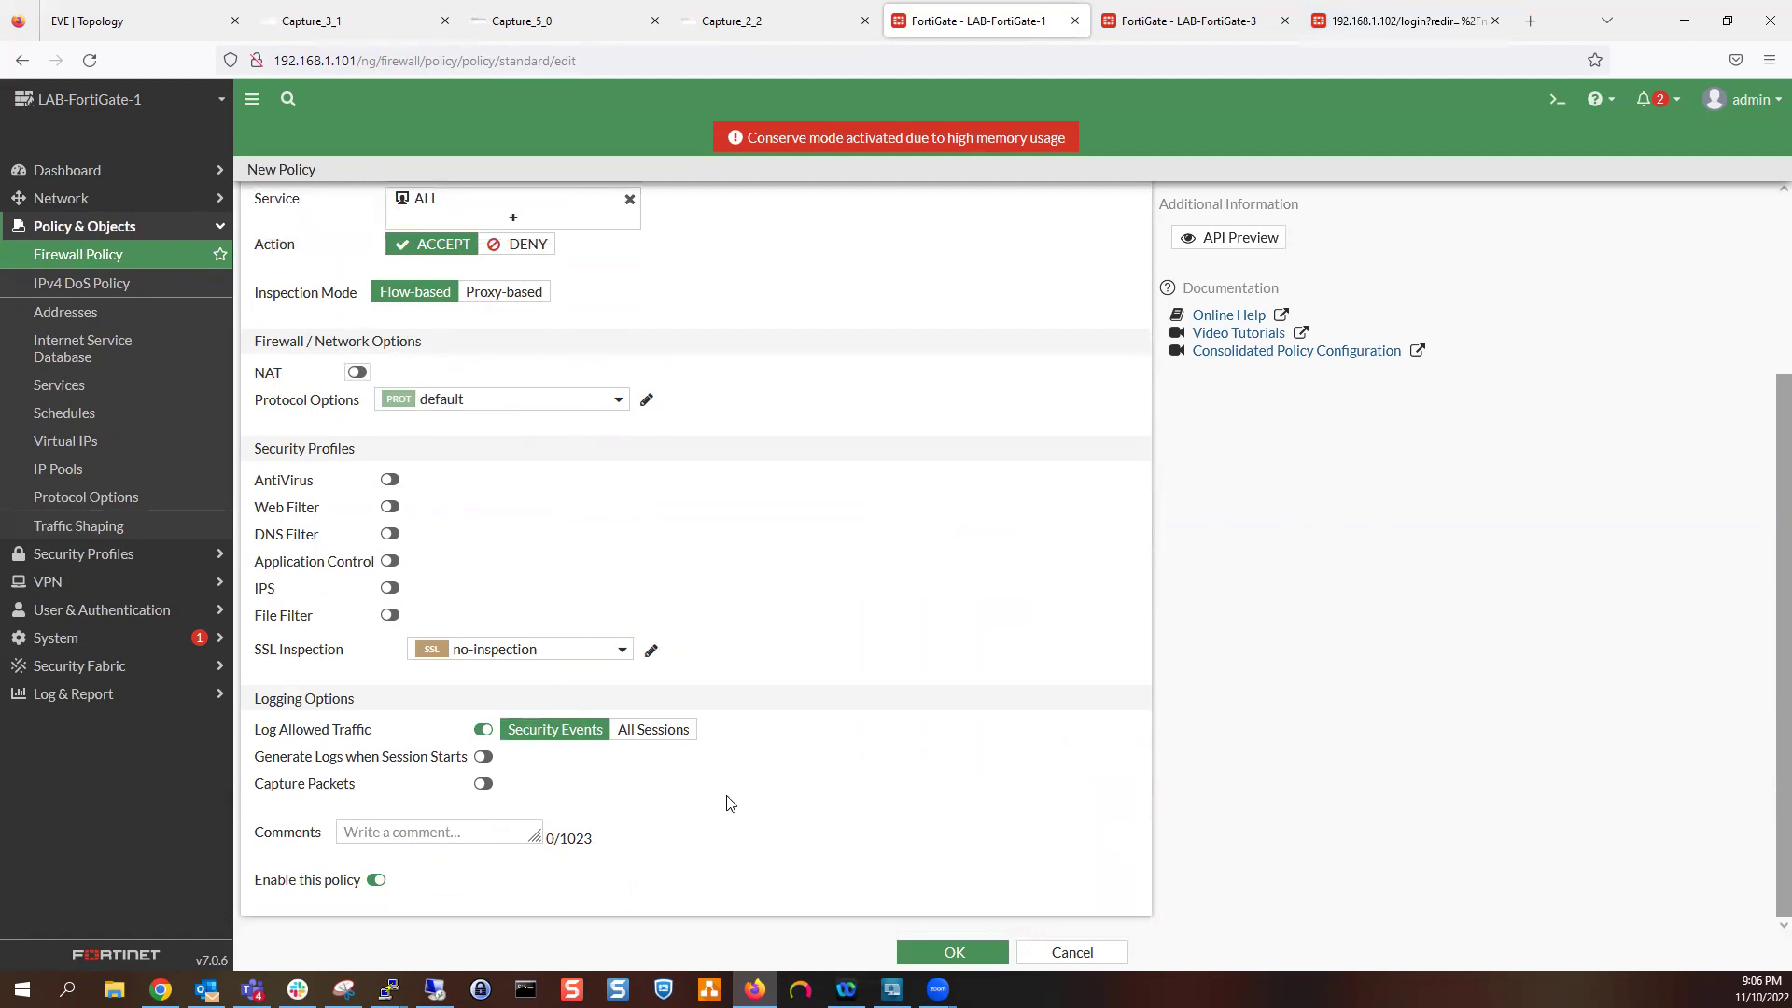
{"action": "left_click", "coordinate": [930, 950]}
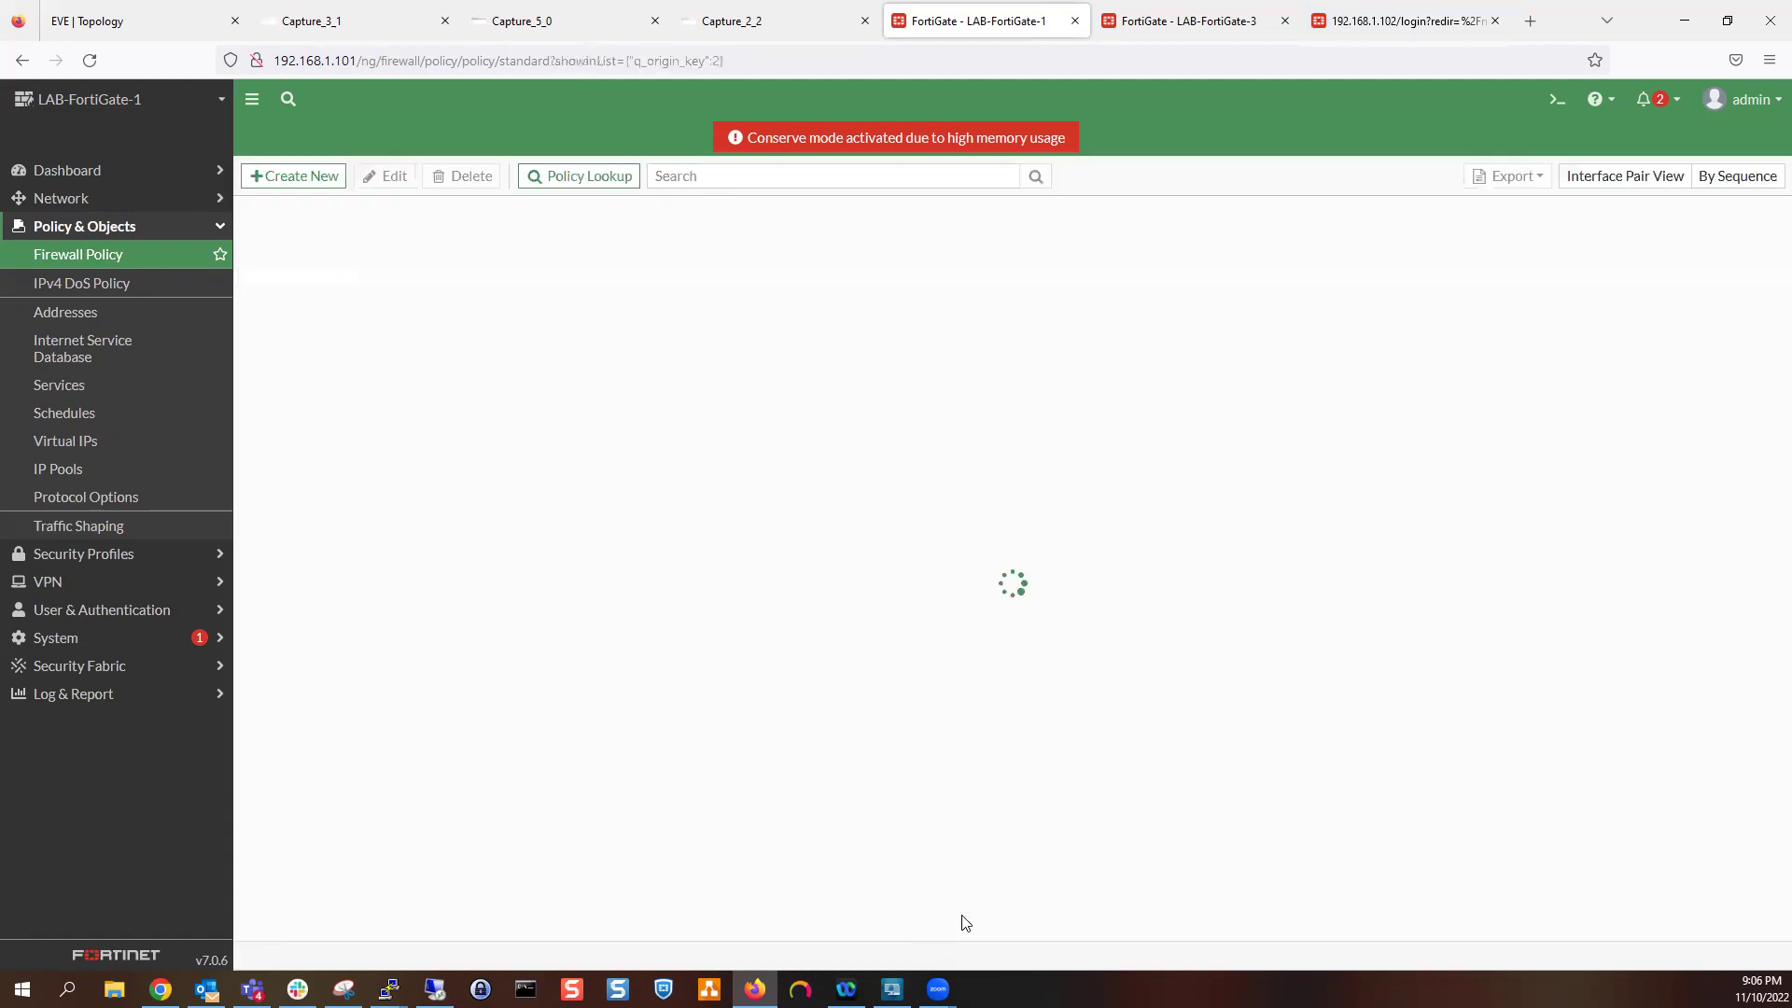
Review the FortiGate policy pages and the Capture_3_1, Capture_5_0 and Capture_2_2 captures, then PC-8's console
{"action": "left_click", "coordinate": [349, 13]}
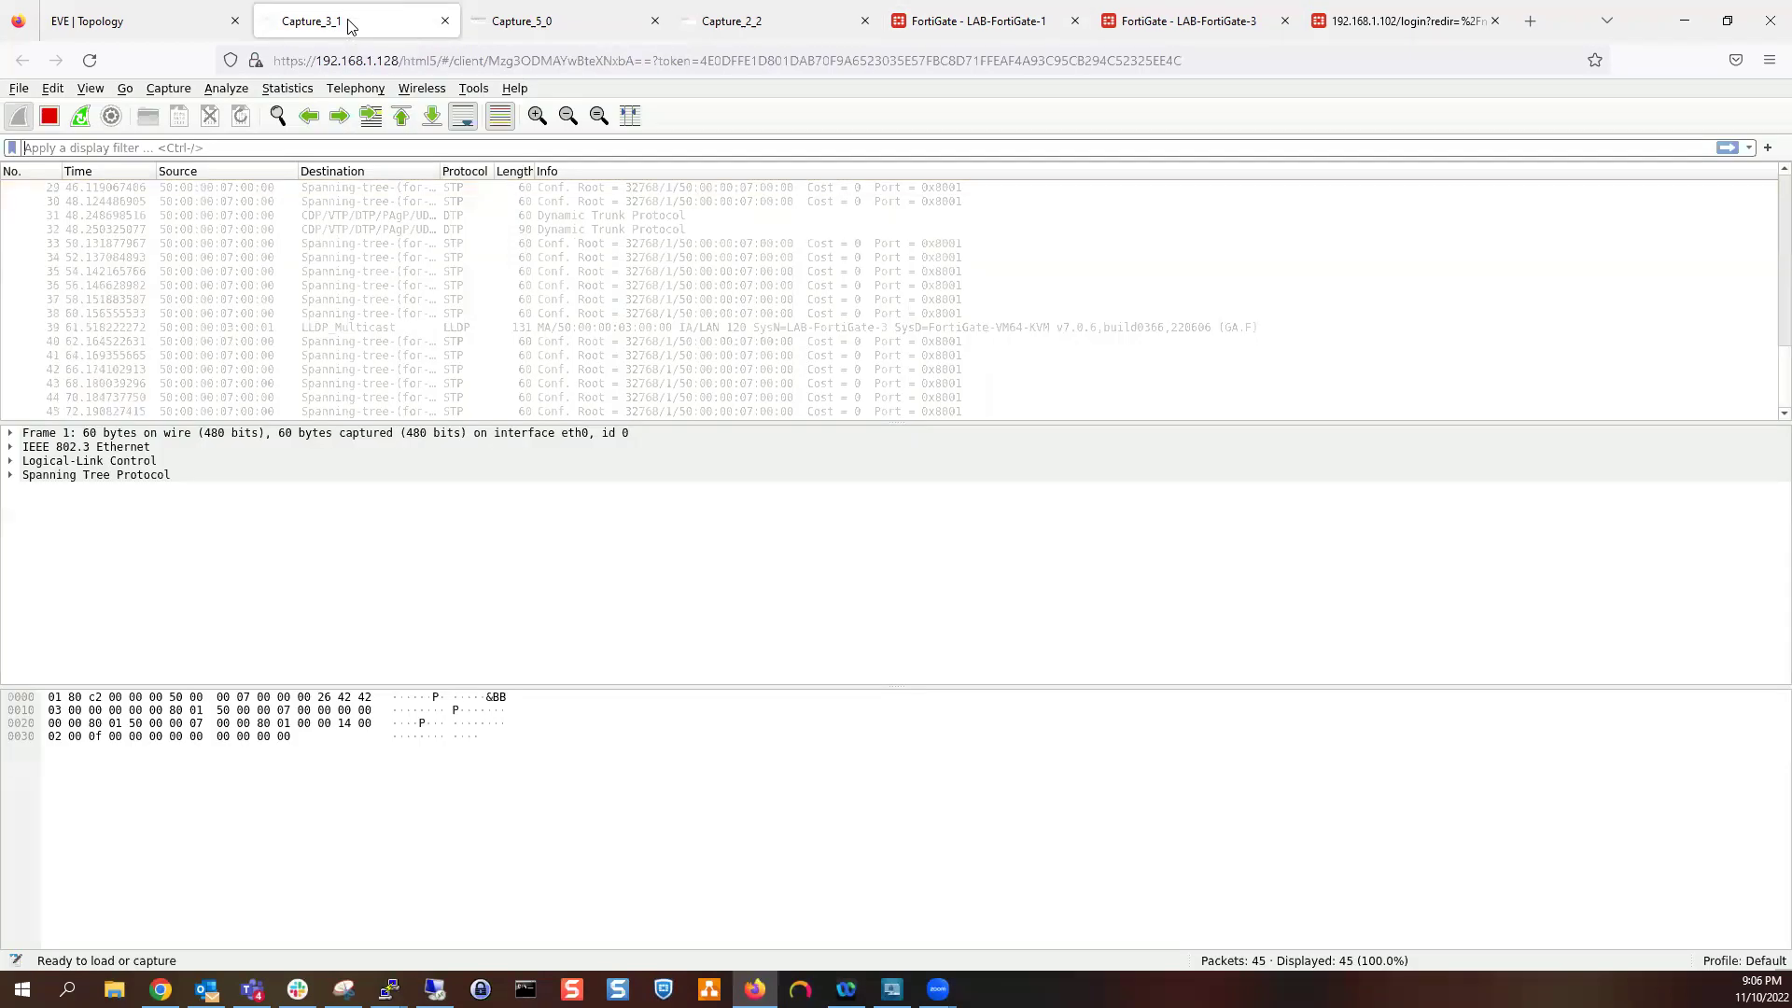
{"action": "left_click", "coordinate": [966, 21]}
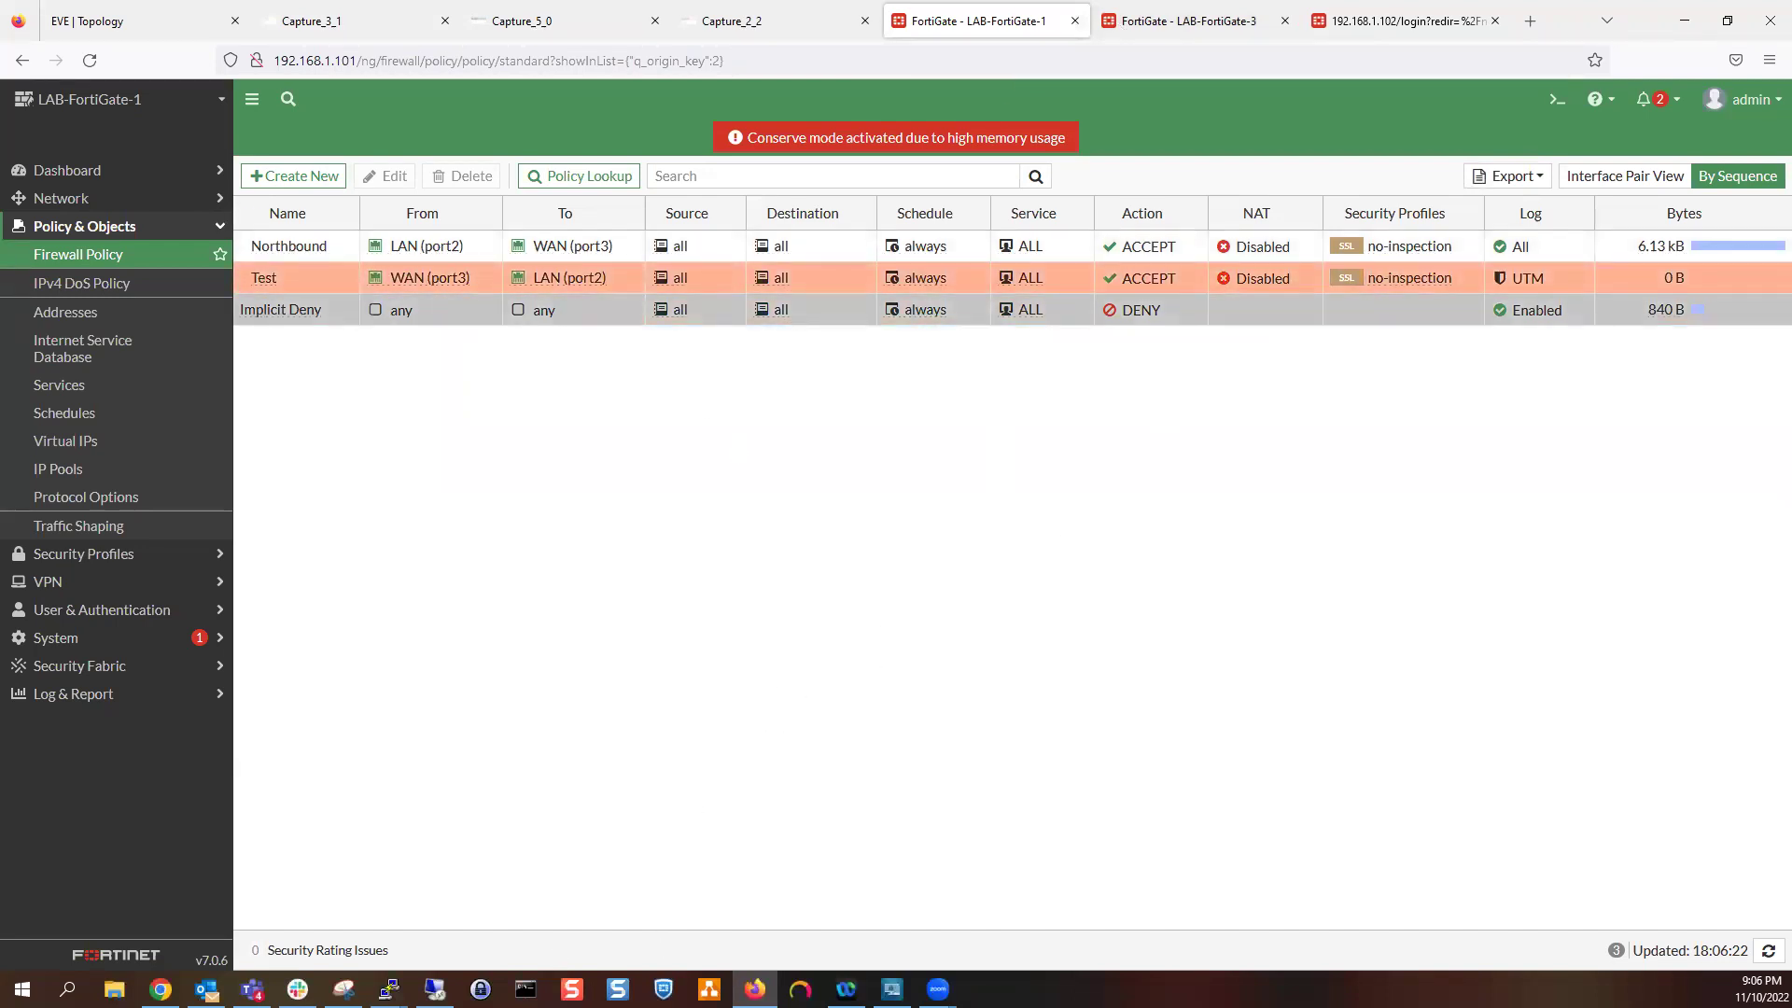
{"action": "left_click", "coordinate": [1157, 20]}
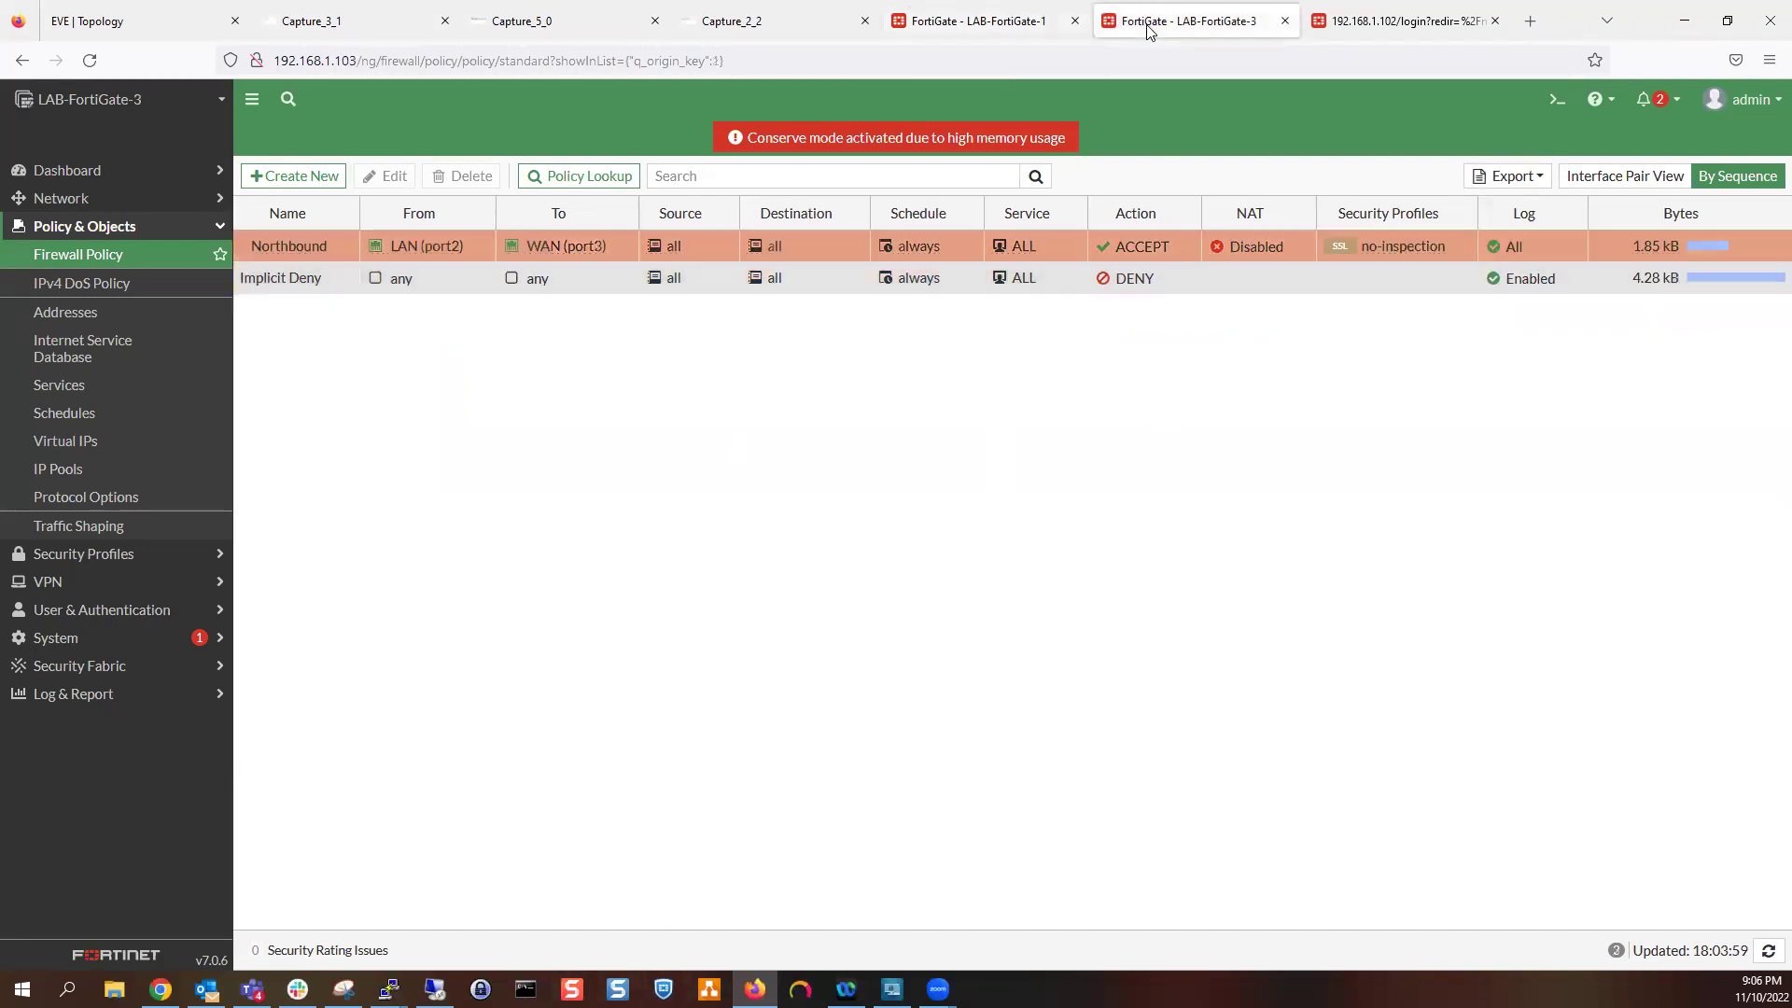
{"action": "left_click", "coordinate": [1388, 10]}
{"action": "left_click", "coordinate": [373, 21]}
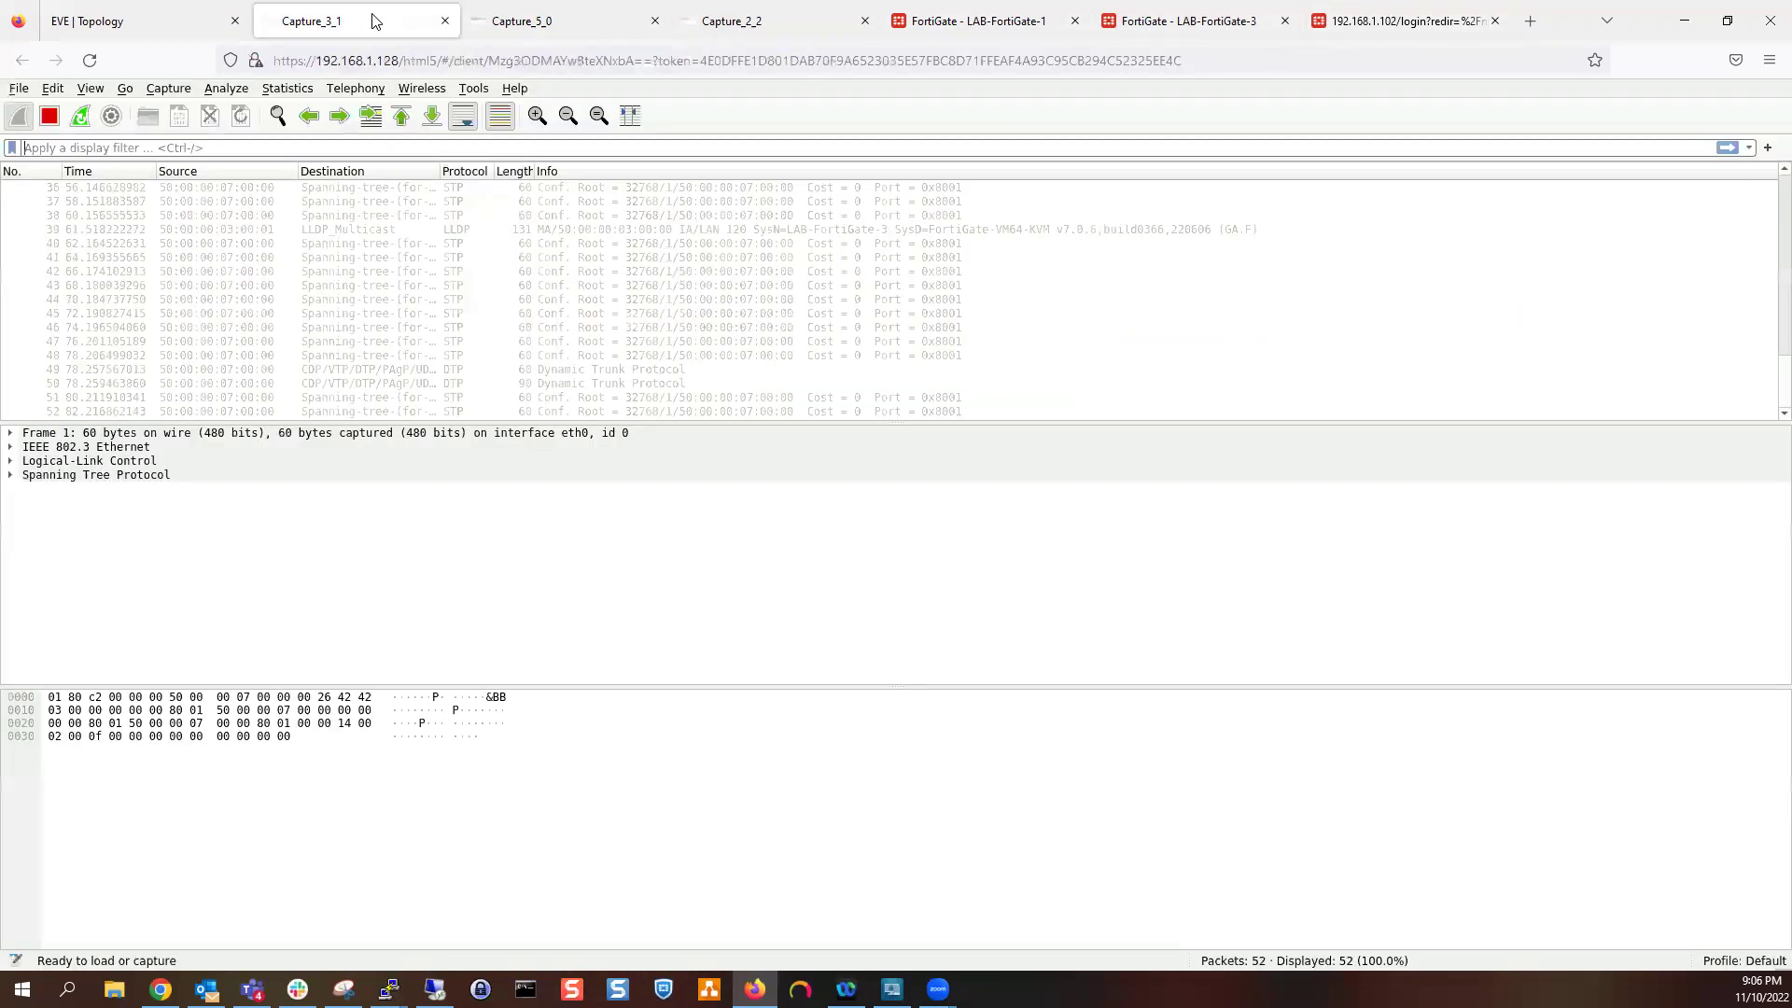
{"action": "left_click", "coordinate": [578, 31]}
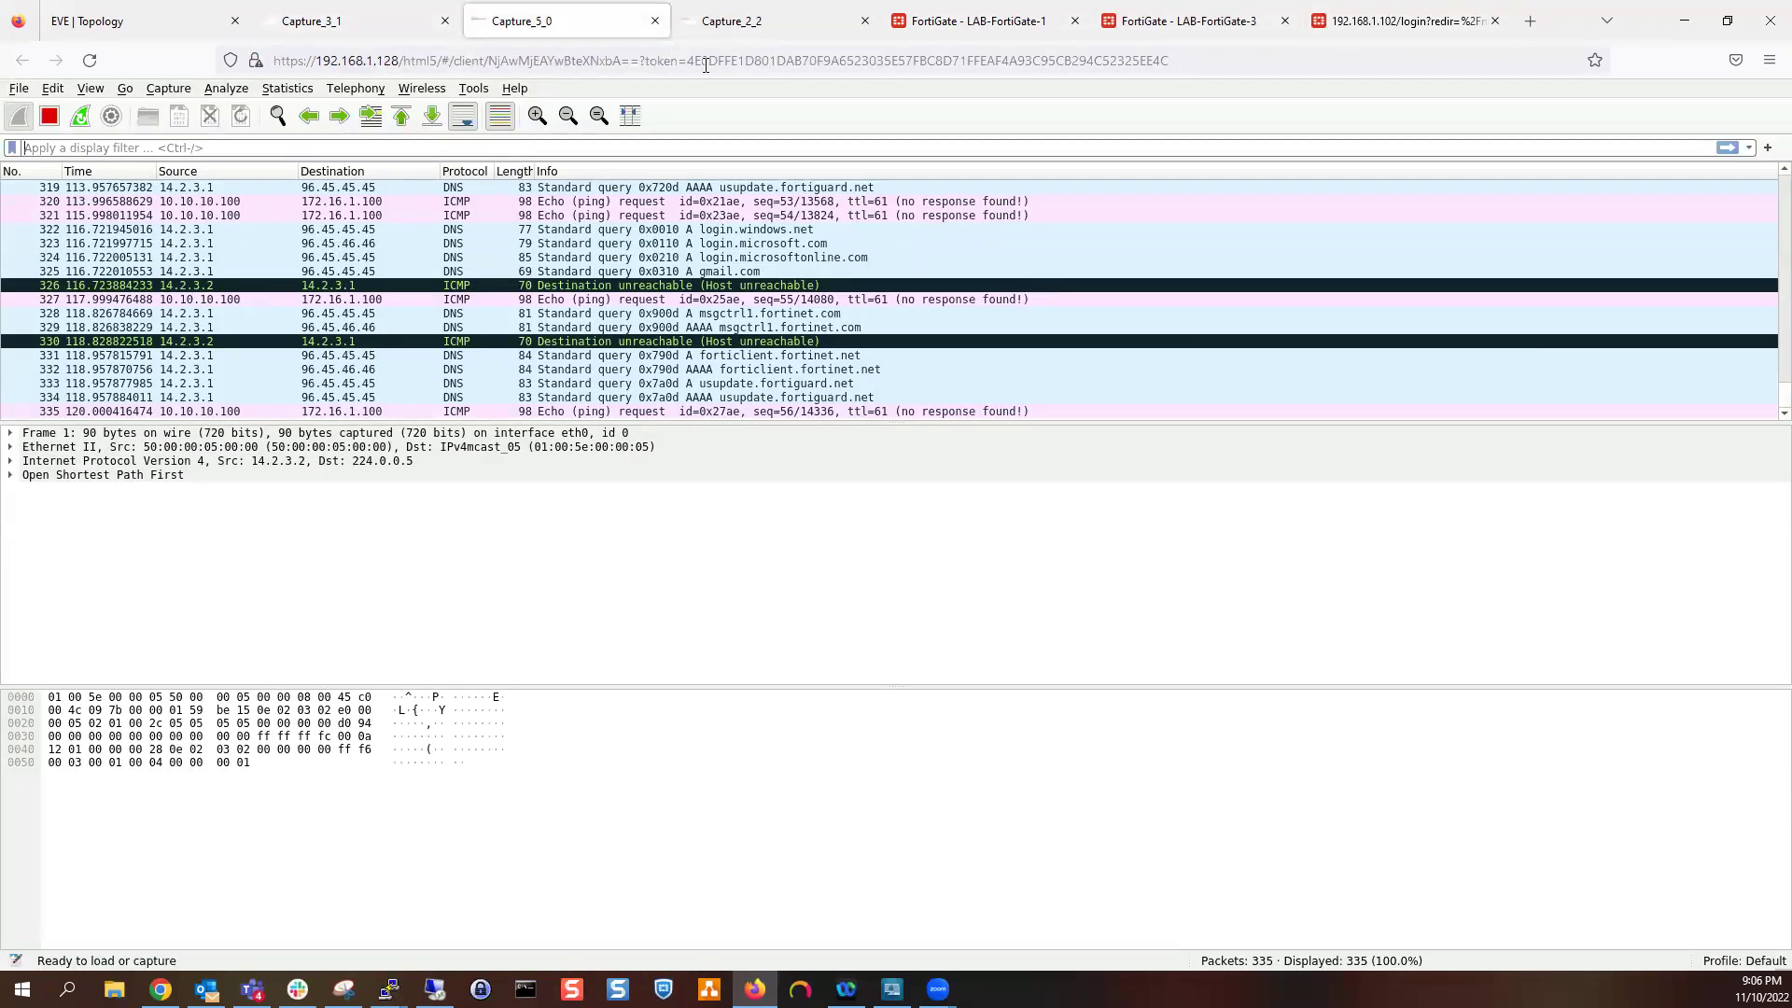
{"action": "left_click", "coordinate": [757, 28]}
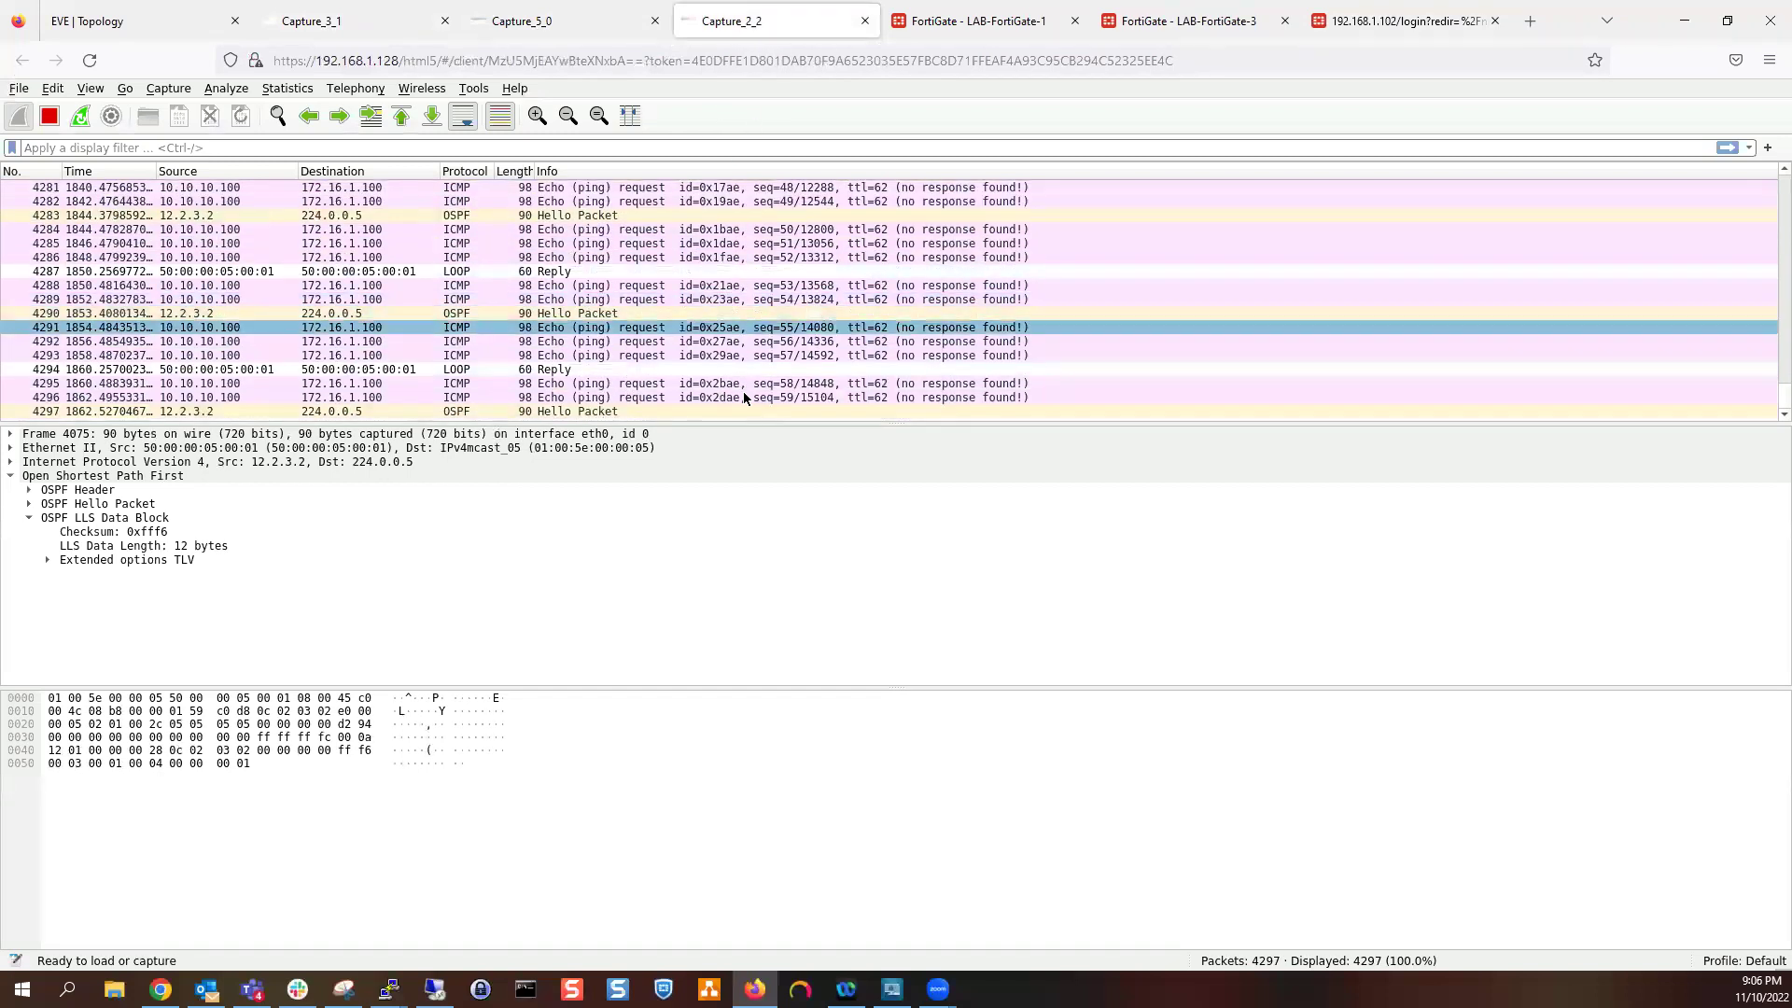
{"action": "mouse_move", "coordinate": [388, 989]}
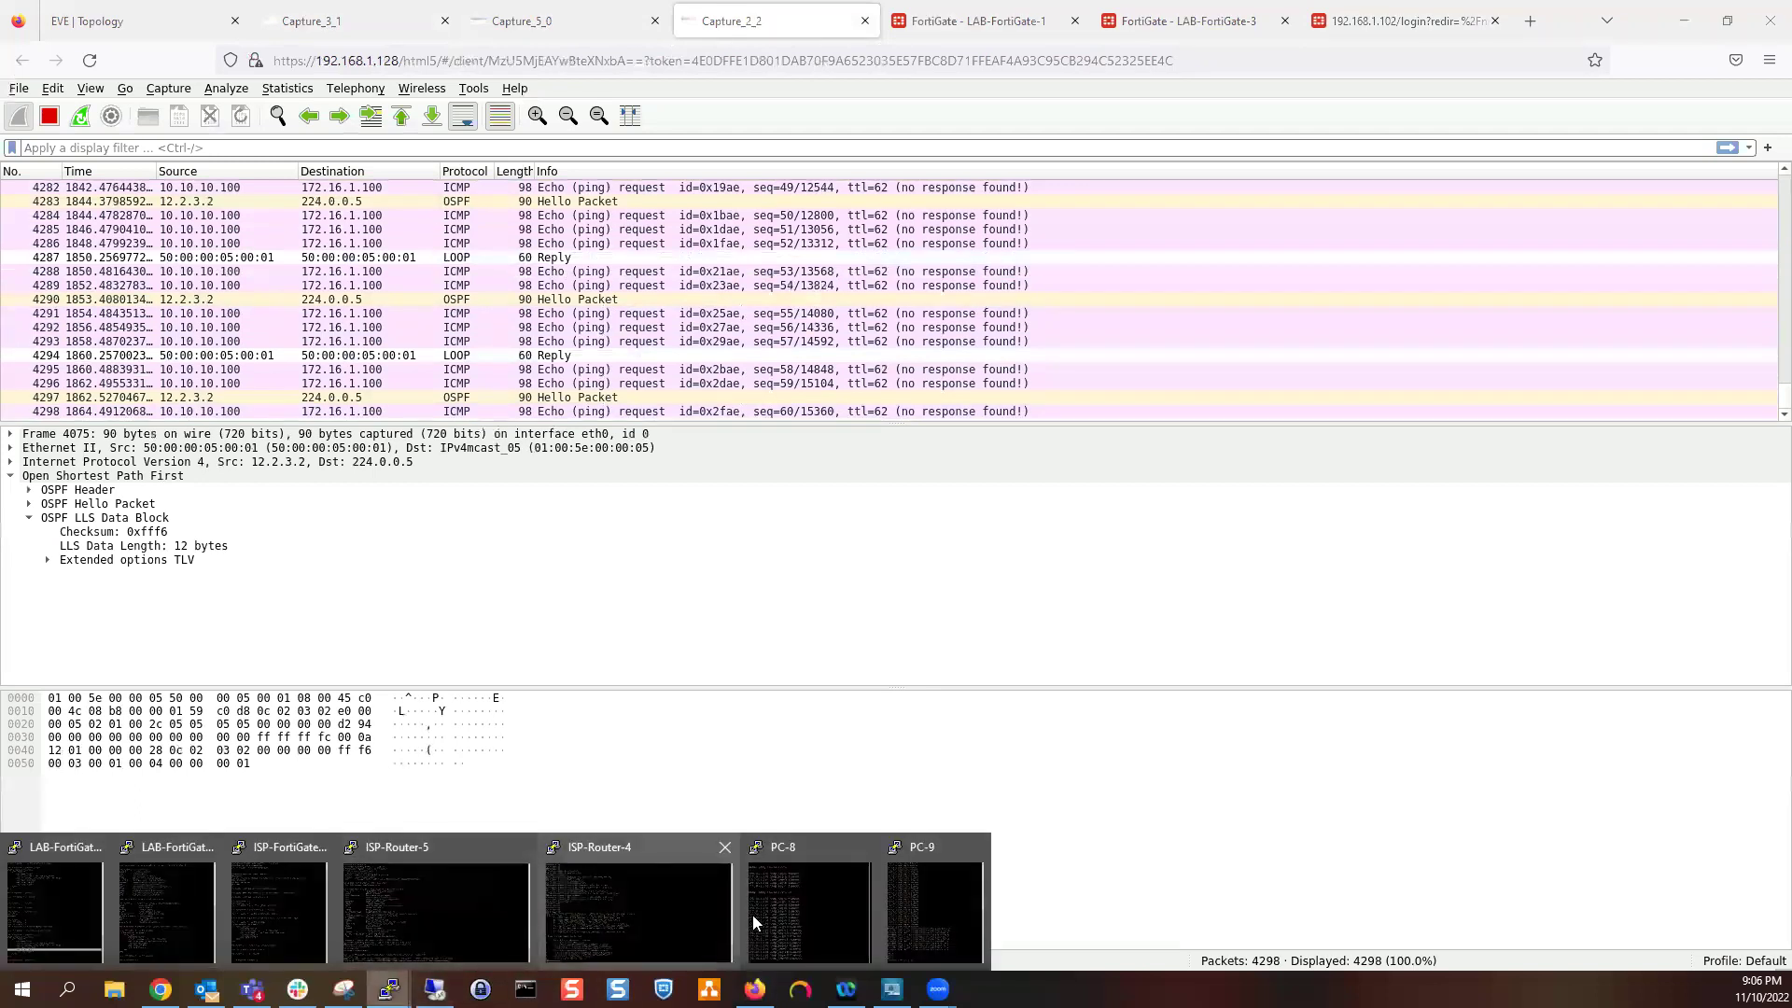
{"action": "left_click", "coordinate": [795, 910]}
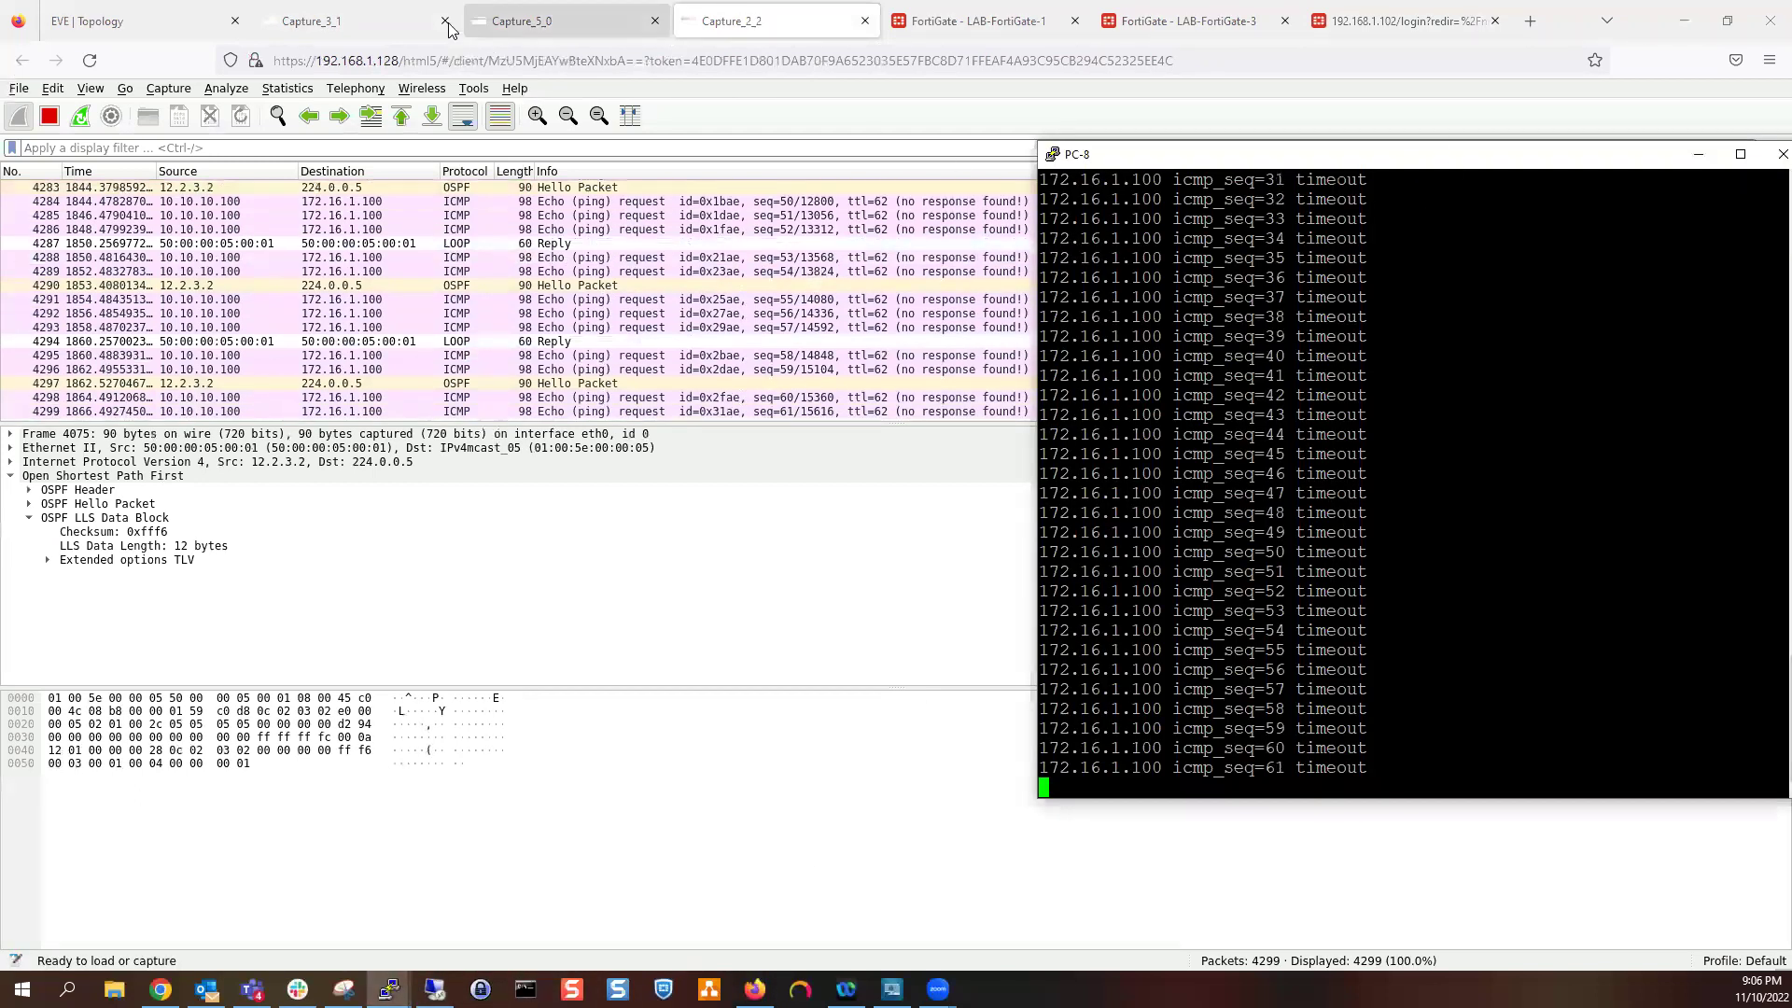
Inspect ping request 4307 in Capture_2_2, recheck the other captures, and return to the EVE topology
{"action": "left_click", "coordinate": [378, 14]}
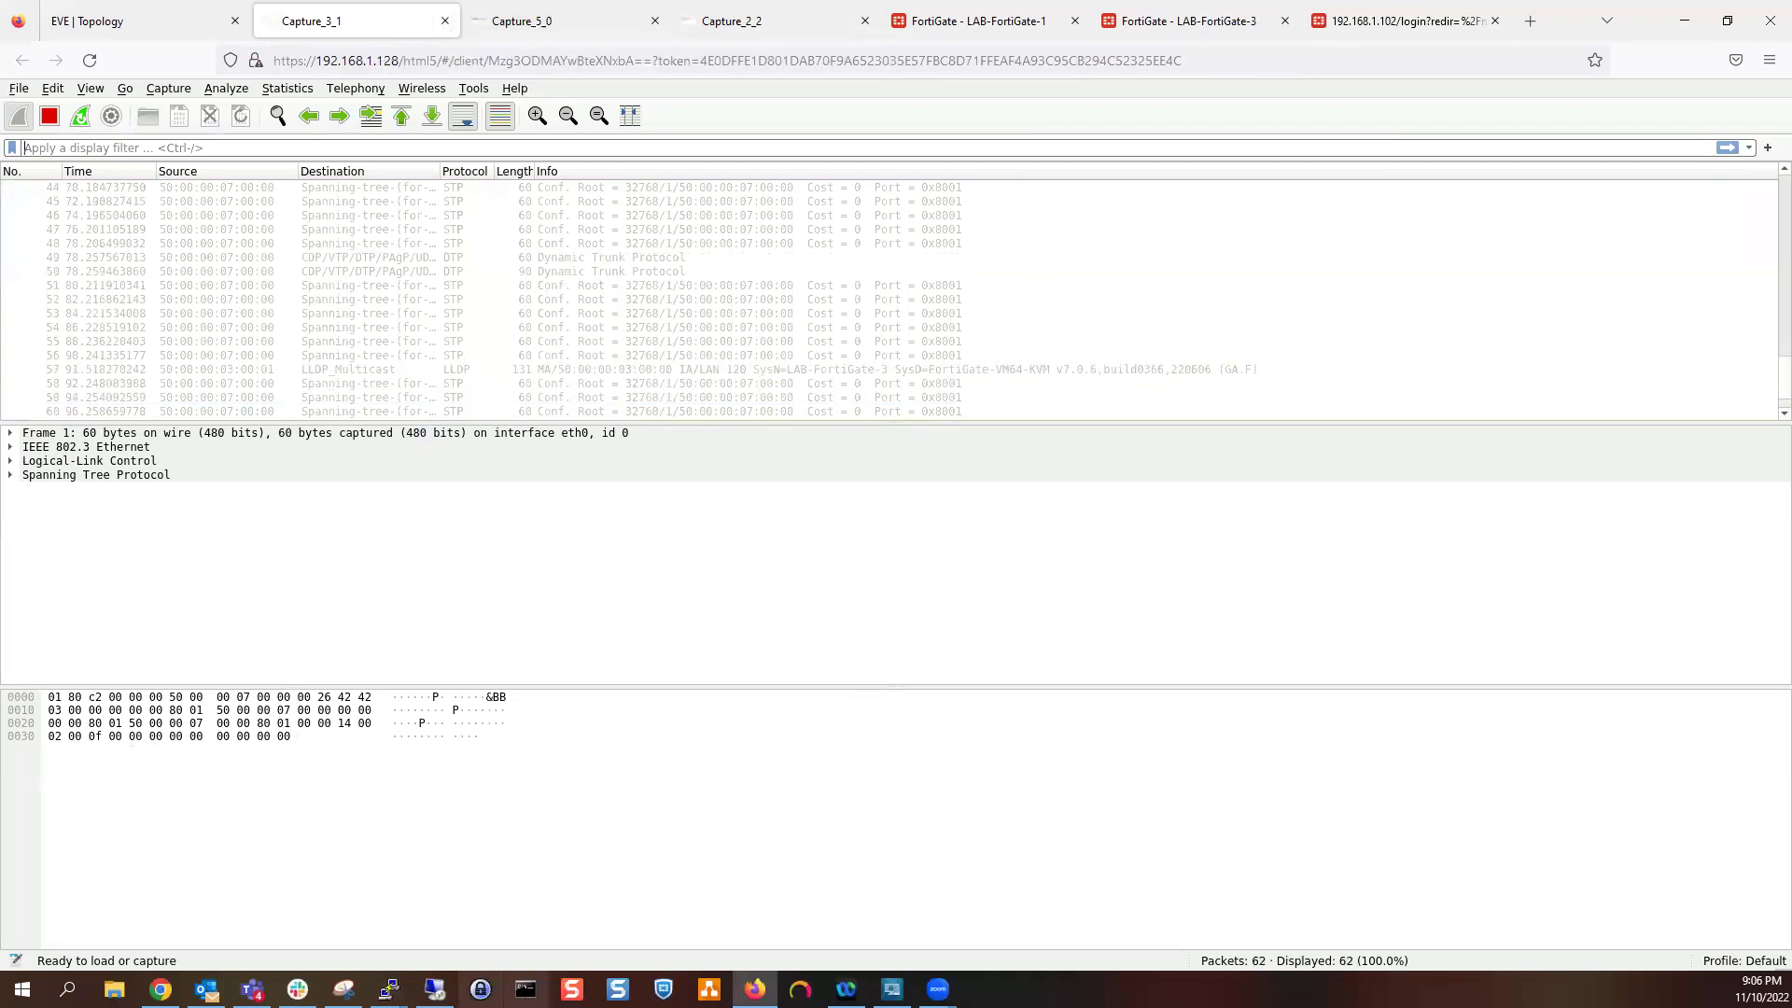
{"action": "mouse_move", "coordinate": [388, 989]}
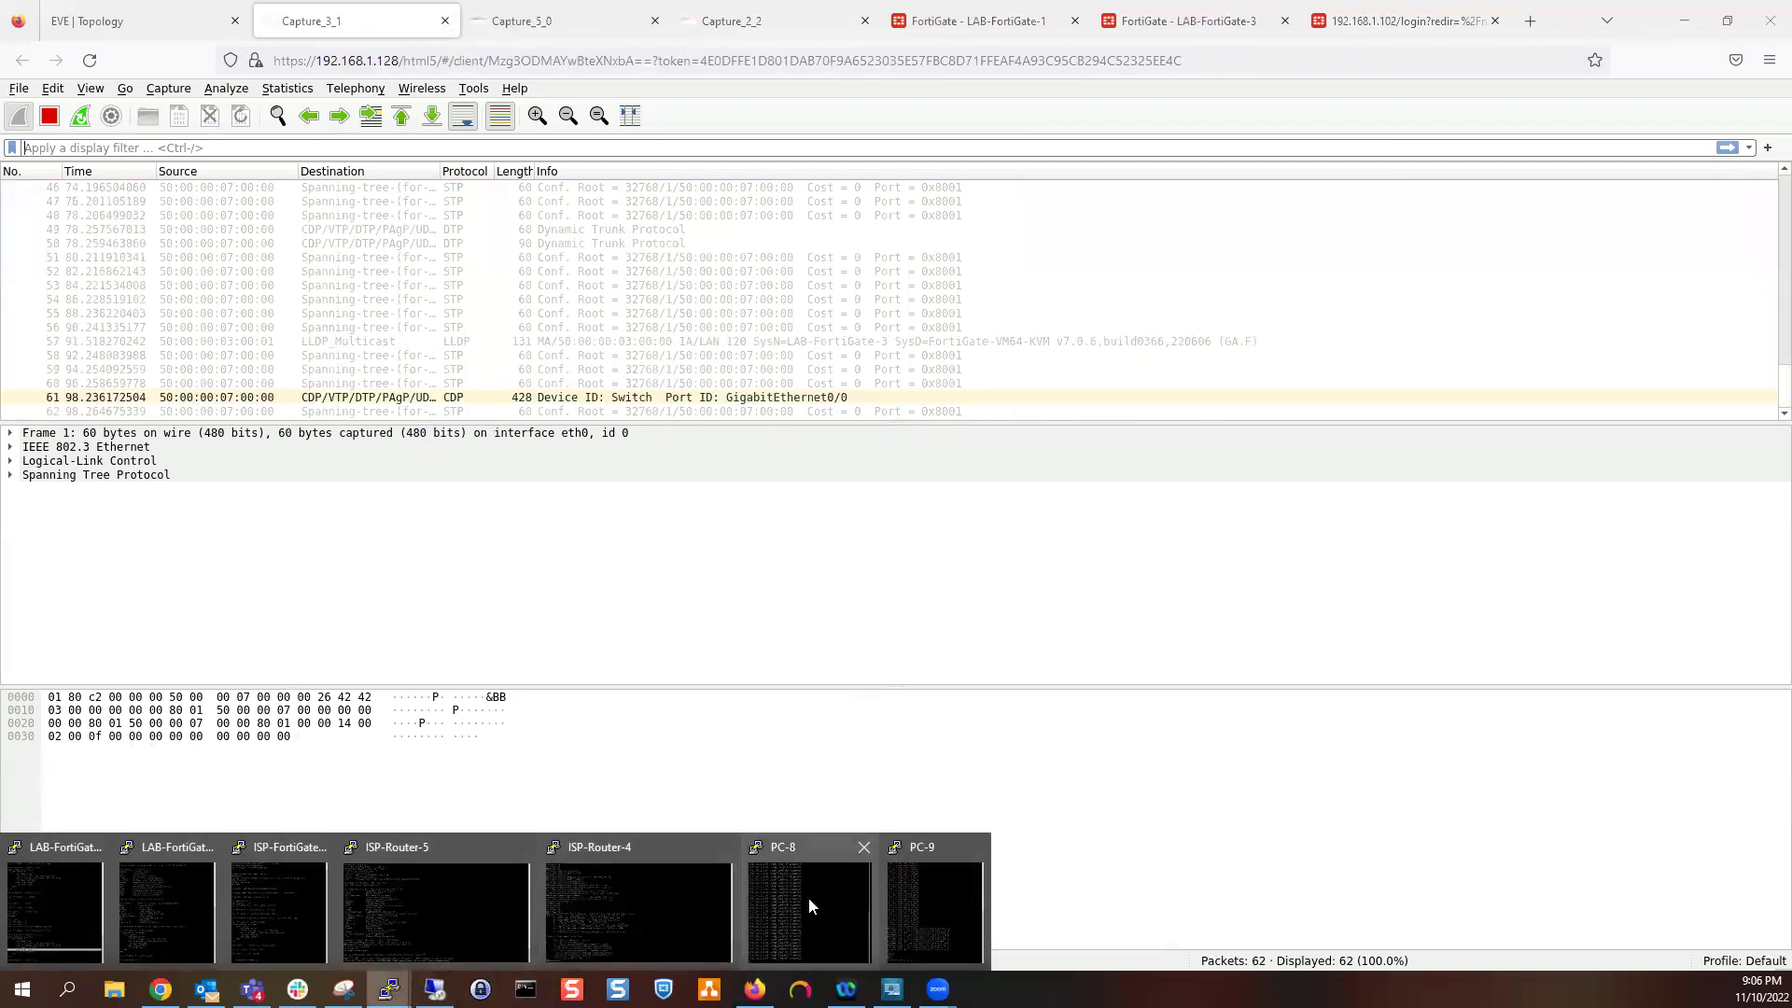
{"action": "left_click", "coordinate": [808, 897]}
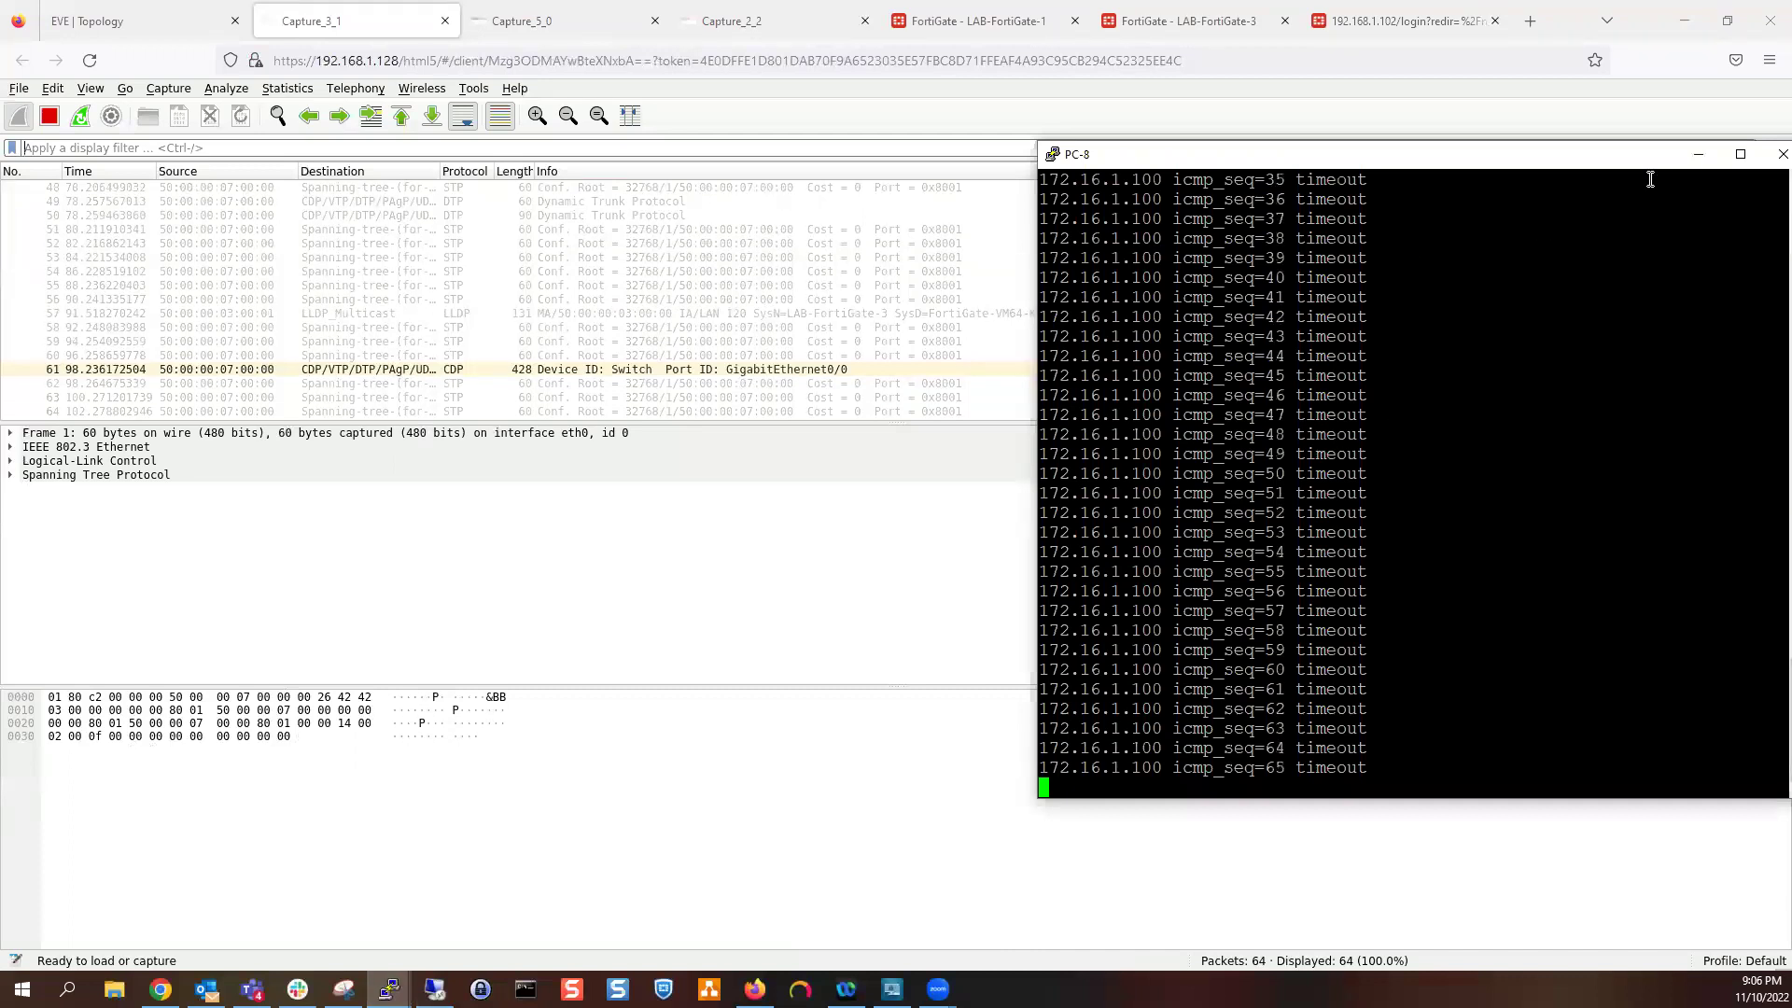
{"action": "left_click", "coordinate": [1698, 154]}
{"action": "left_click", "coordinate": [782, 19]}
{"action": "left_click", "coordinate": [665, 412]}
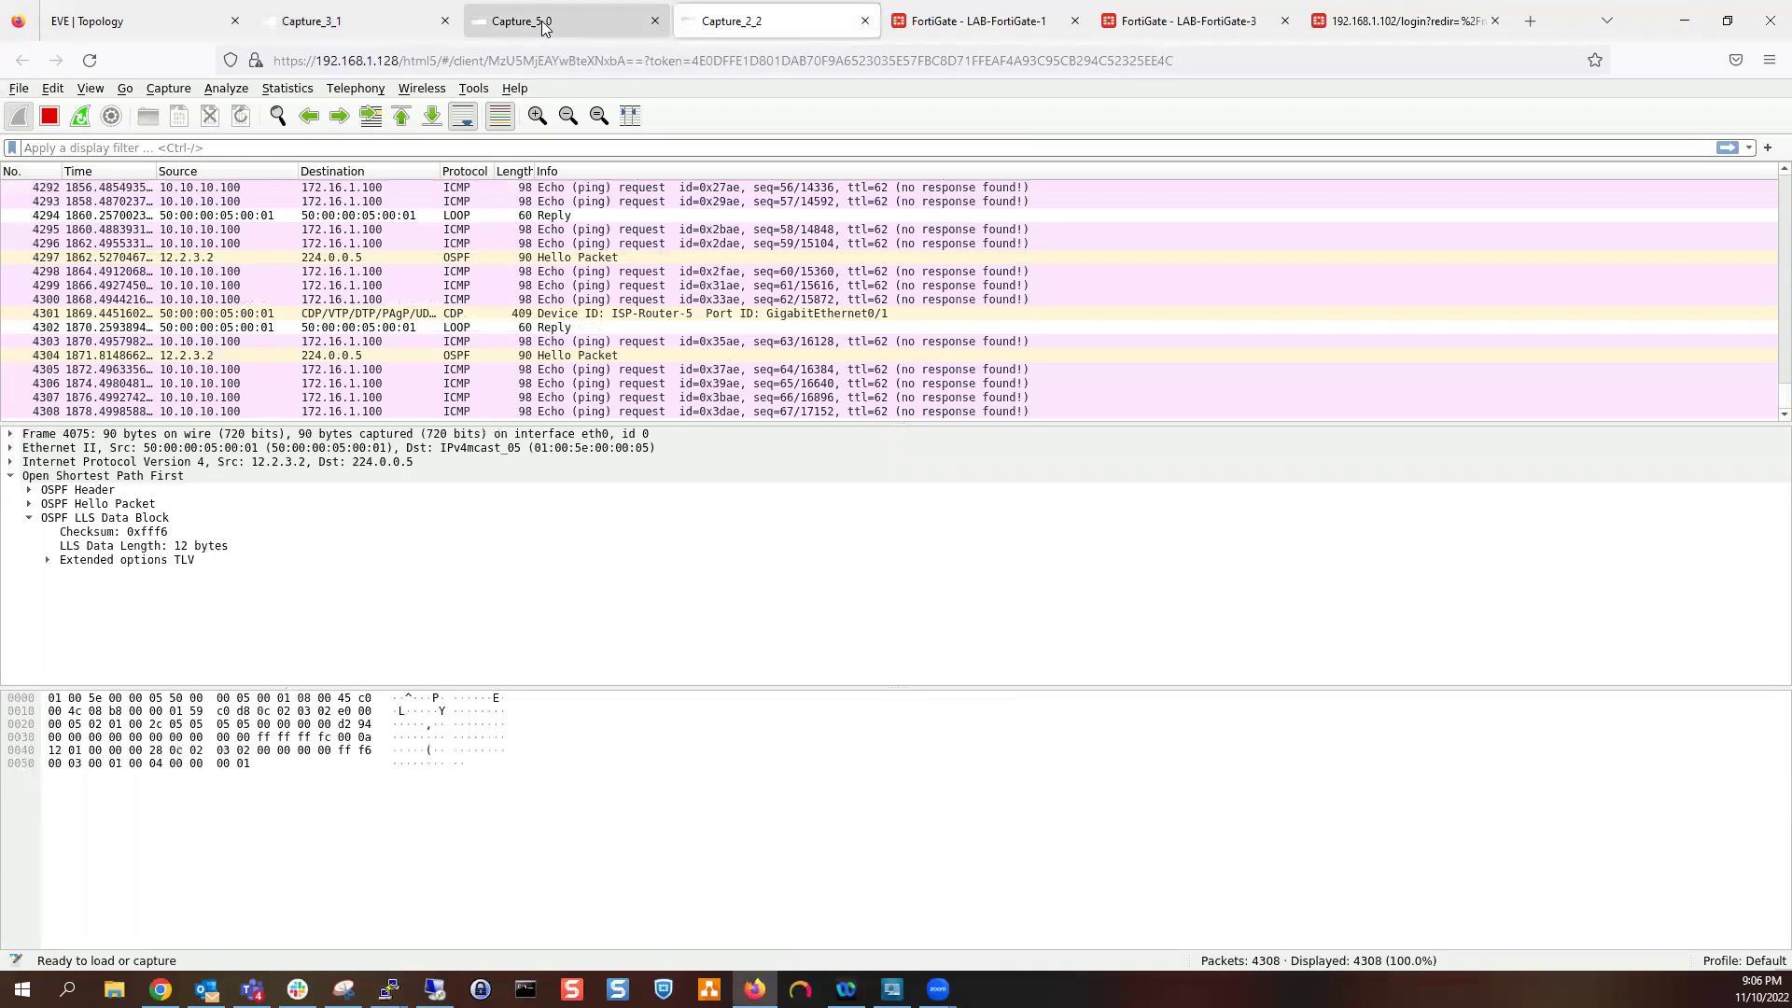
{"action": "left_click", "coordinate": [543, 26]}
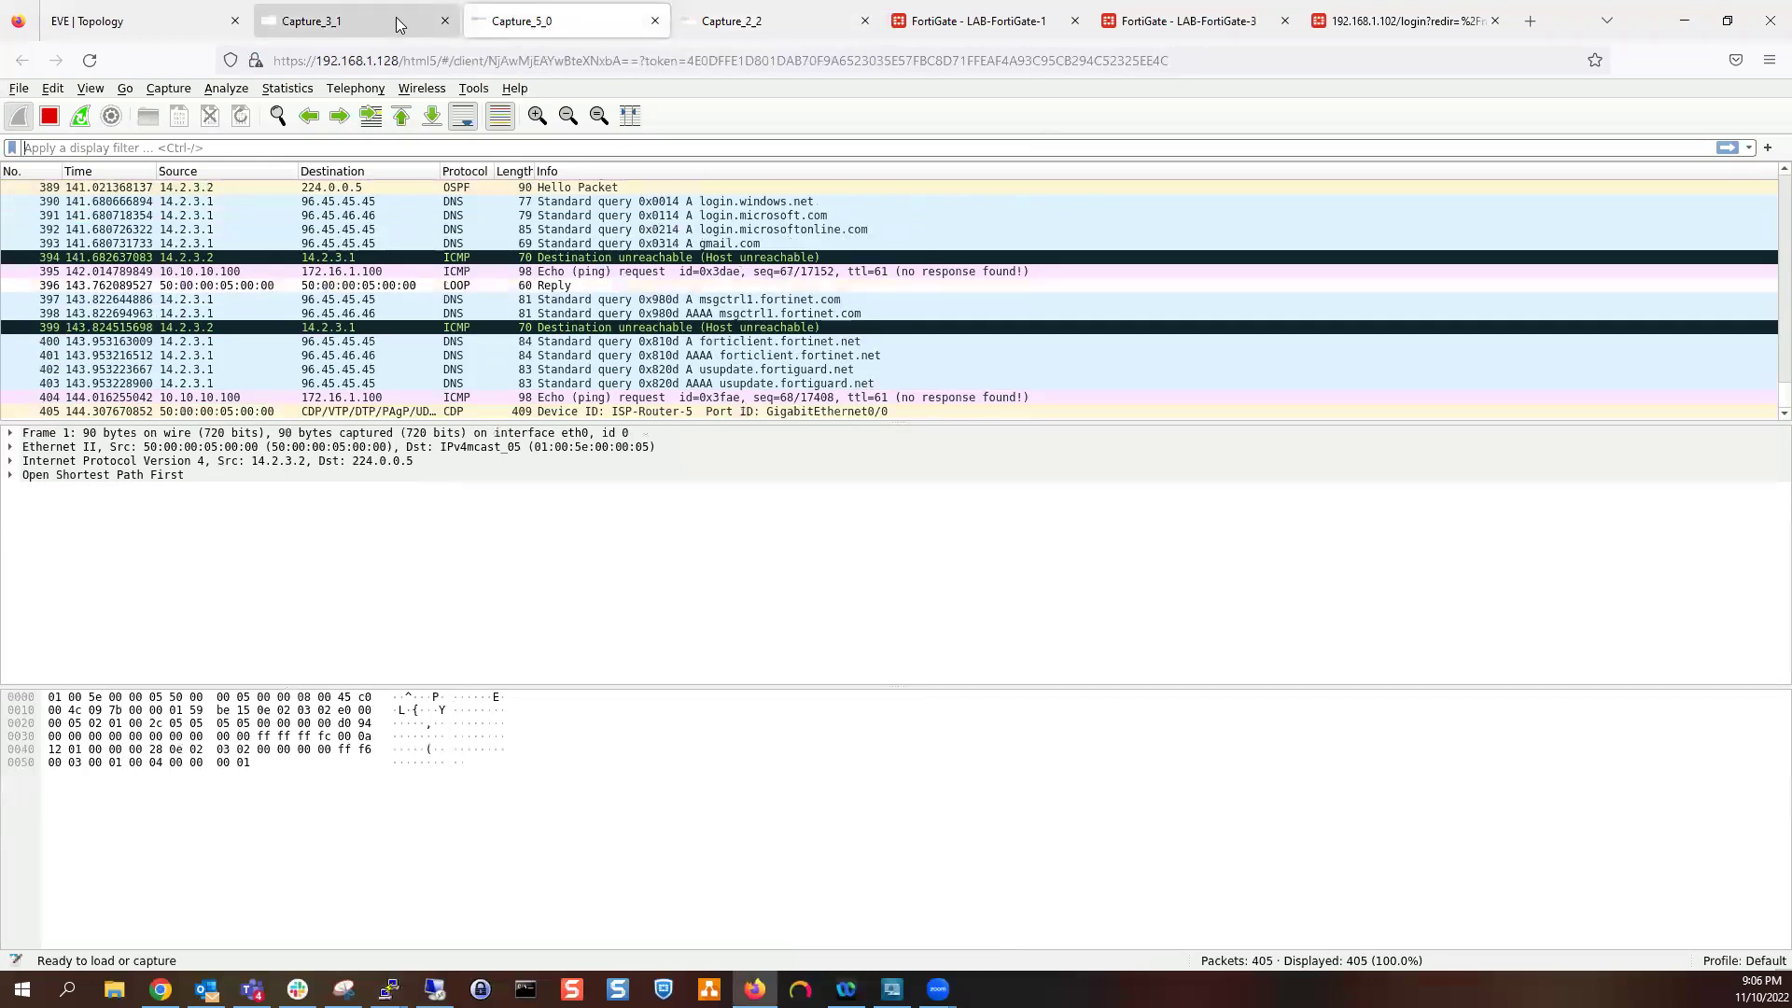
{"action": "left_click", "coordinate": [392, 21]}
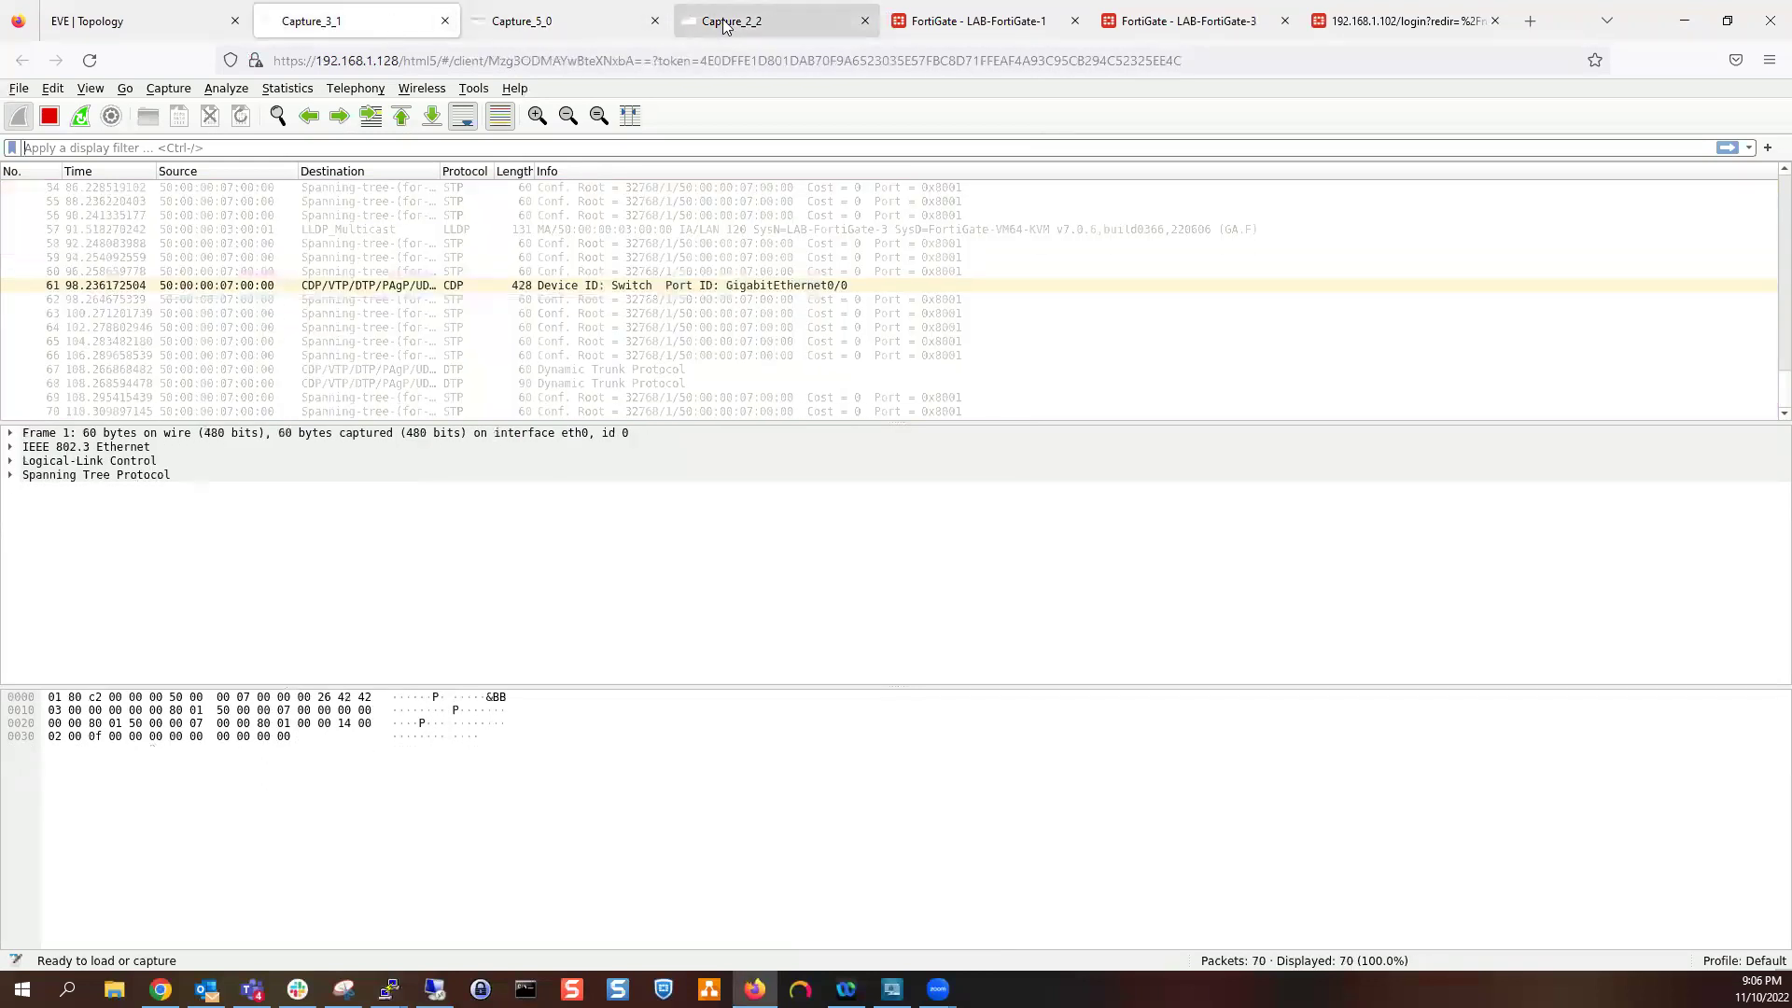
{"action": "left_click", "coordinate": [721, 21]}
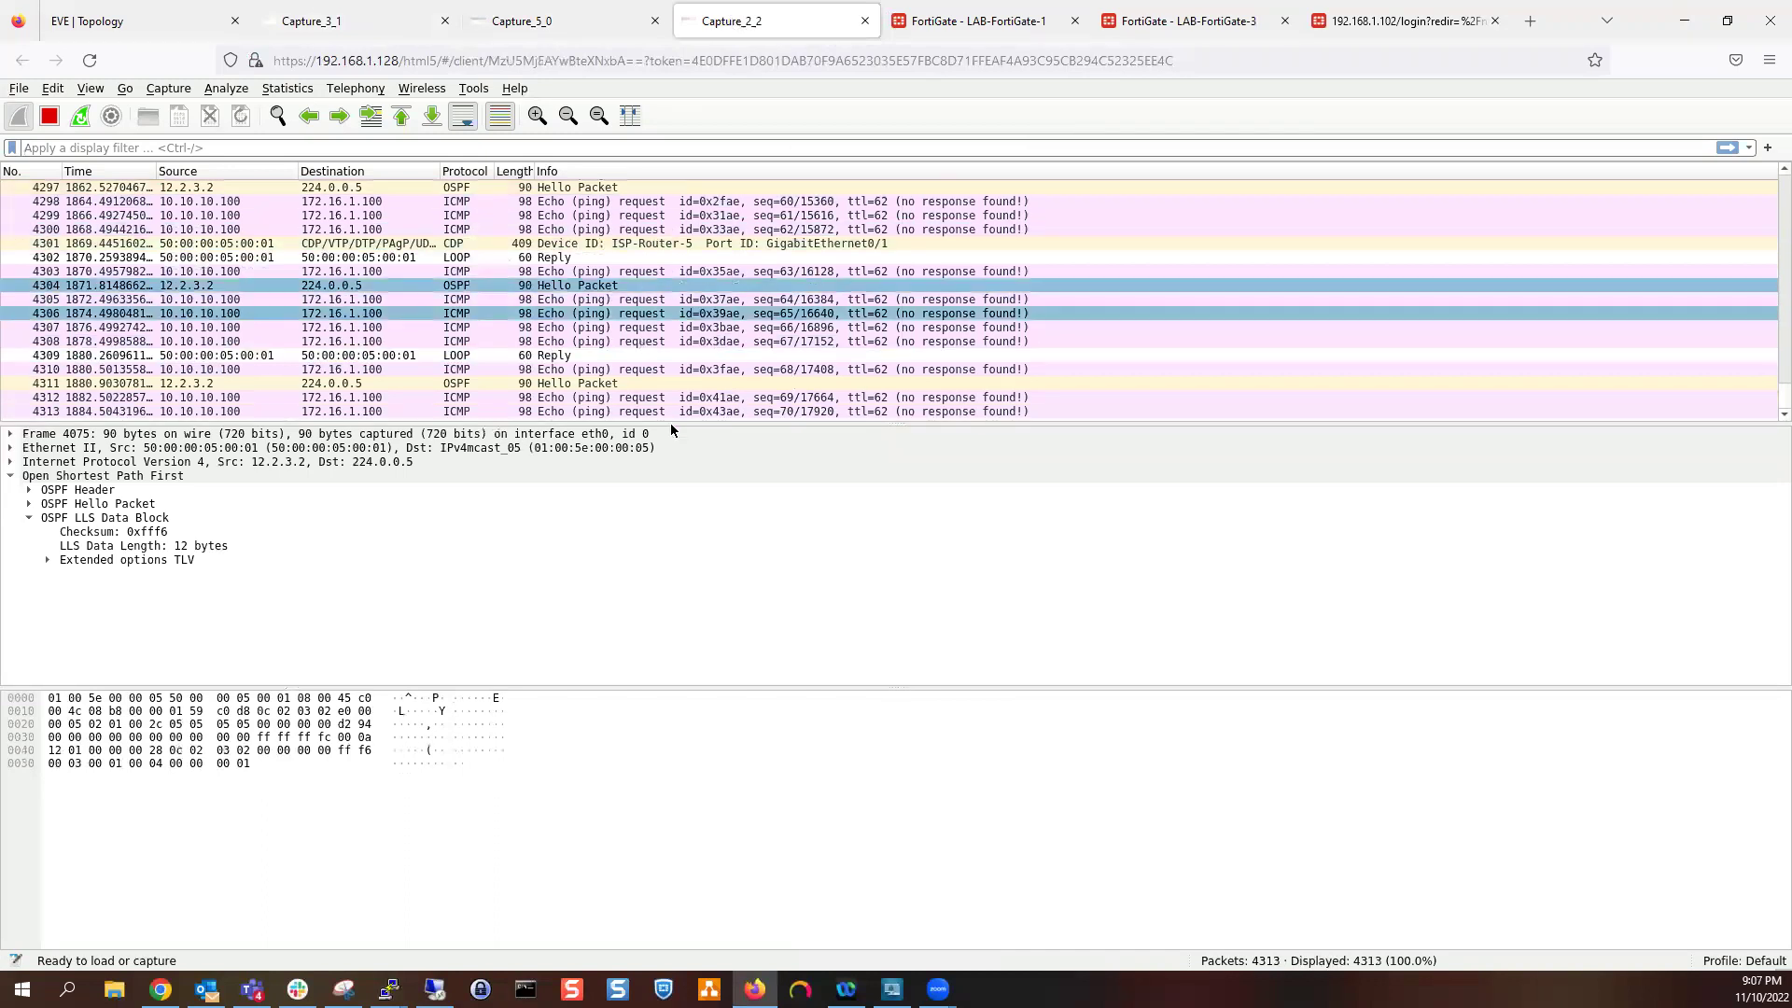
{"action": "left_click", "coordinate": [161, 19]}
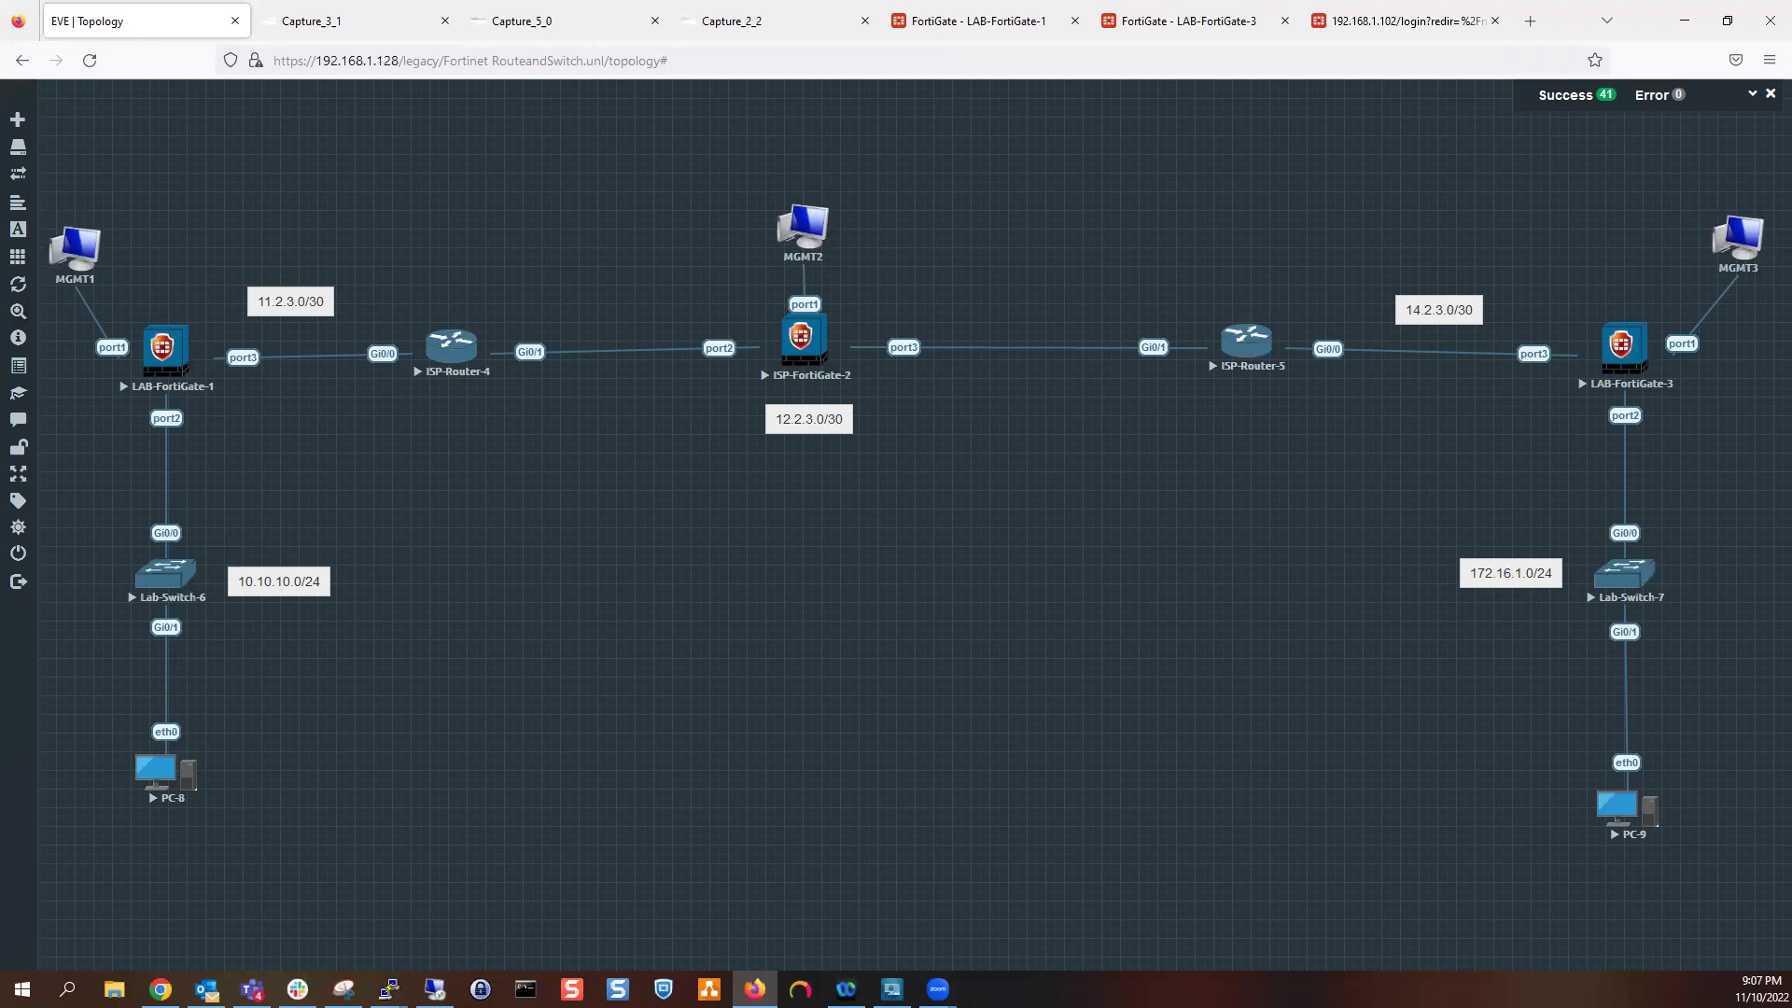
Bring up the 192.168.1.102 ISP-FortiGate-2 page showing the session-expired login form
{"action": "left_click", "coordinate": [1153, 21]}
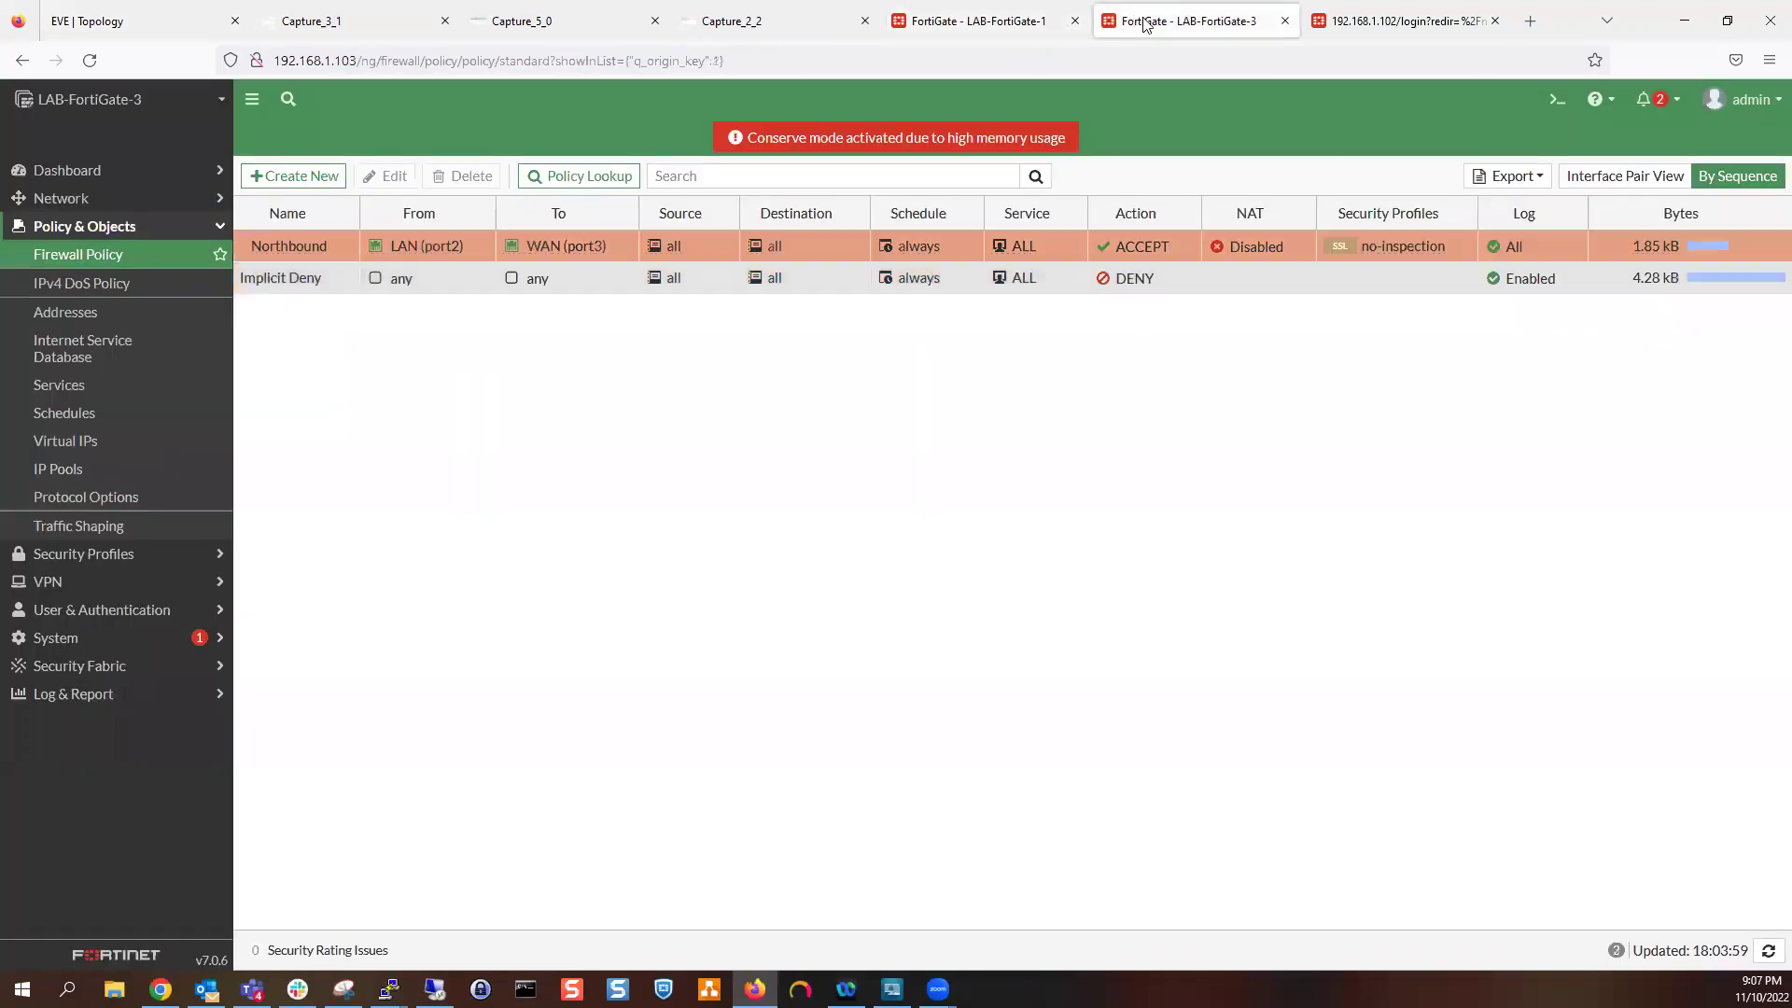
{"action": "left_click", "coordinate": [1453, 21]}
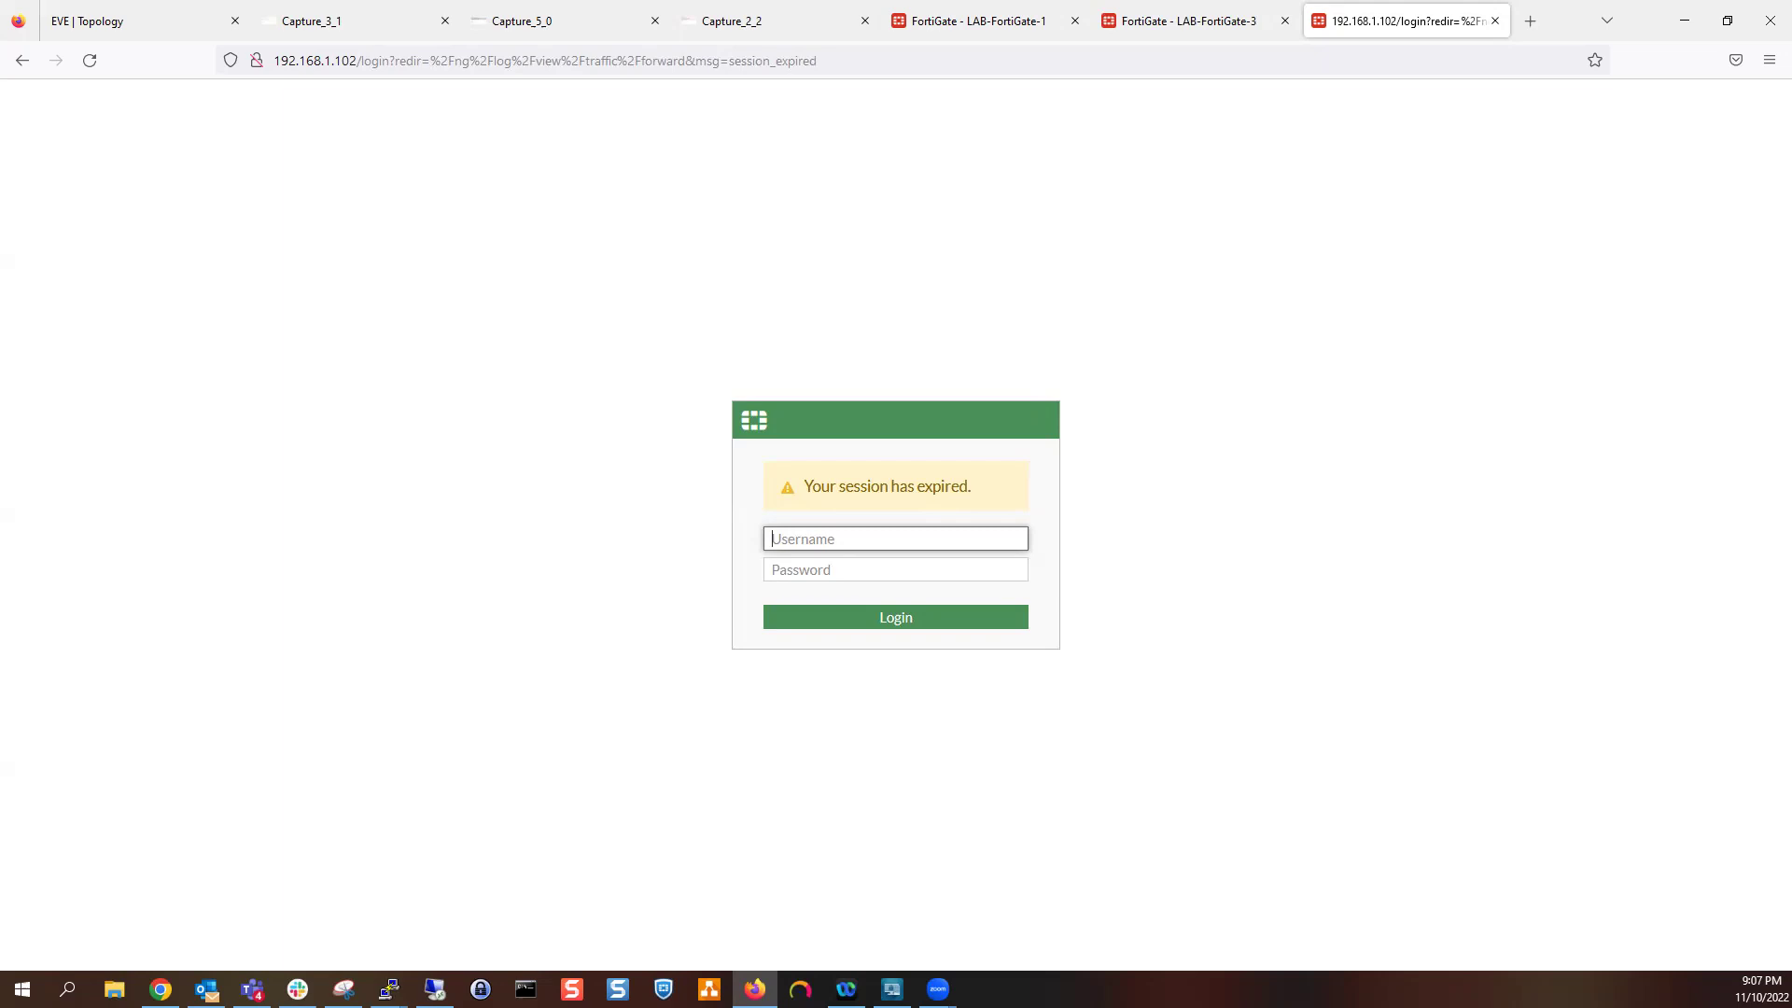
{"action": "key", "text": "alt+Tab"}
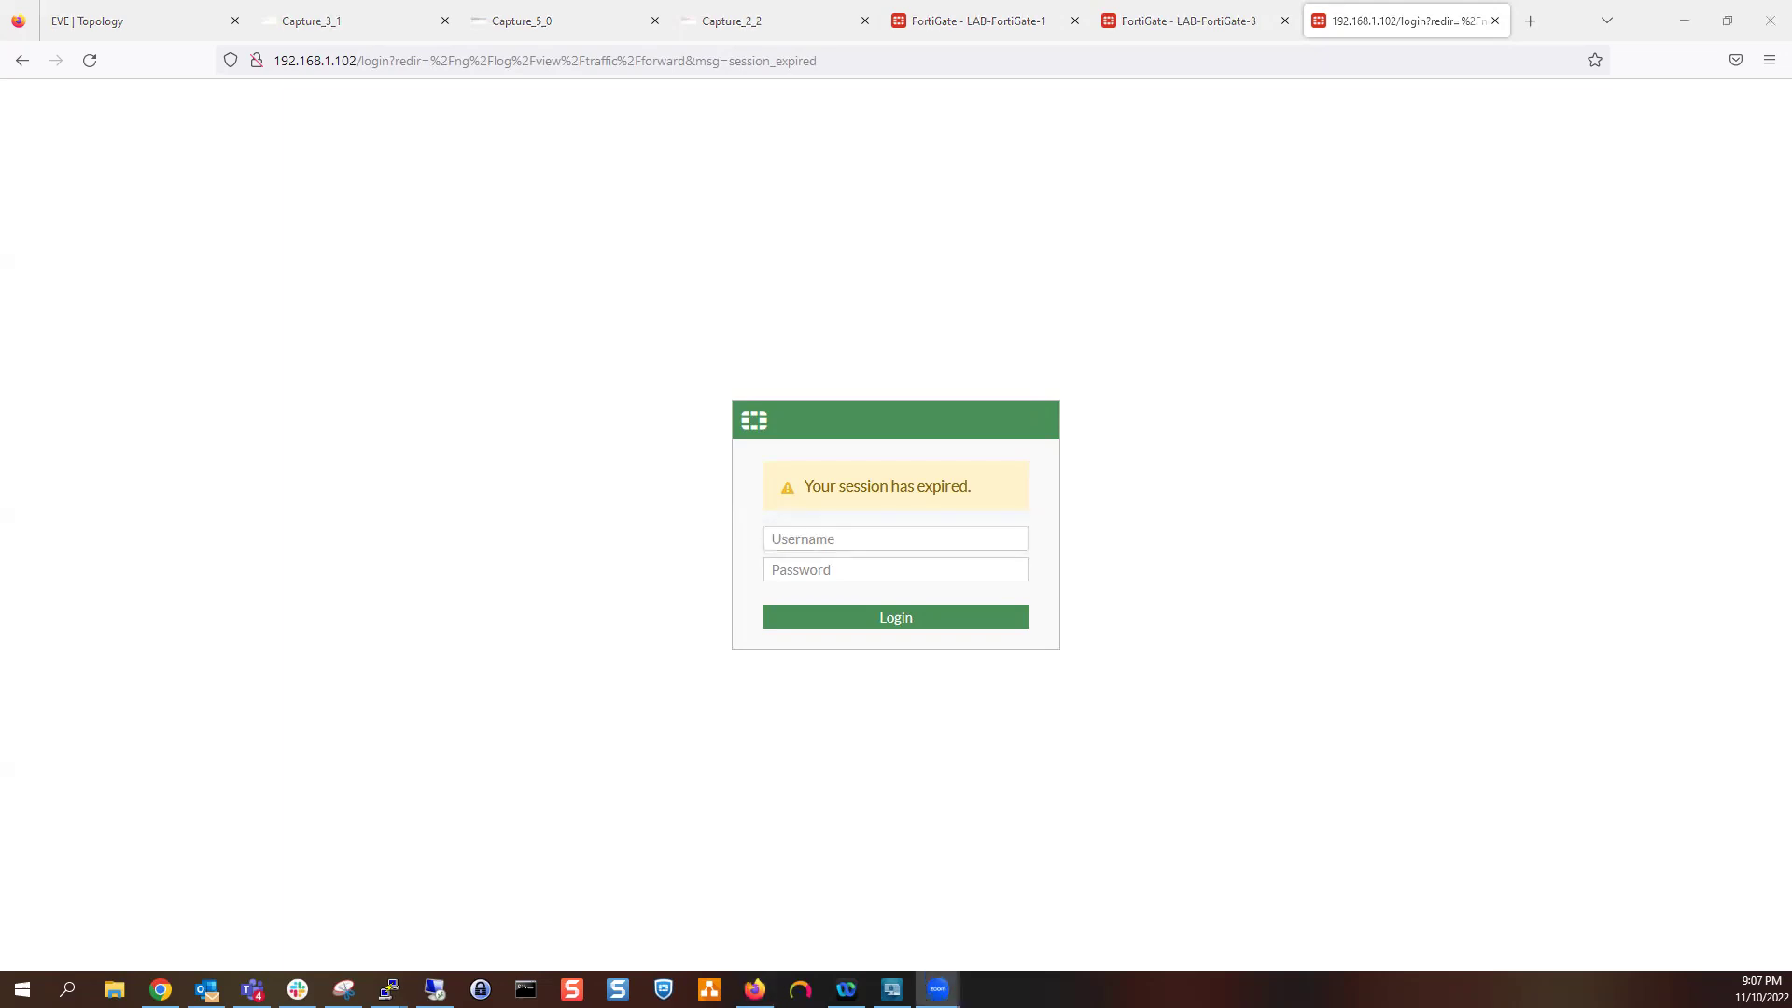